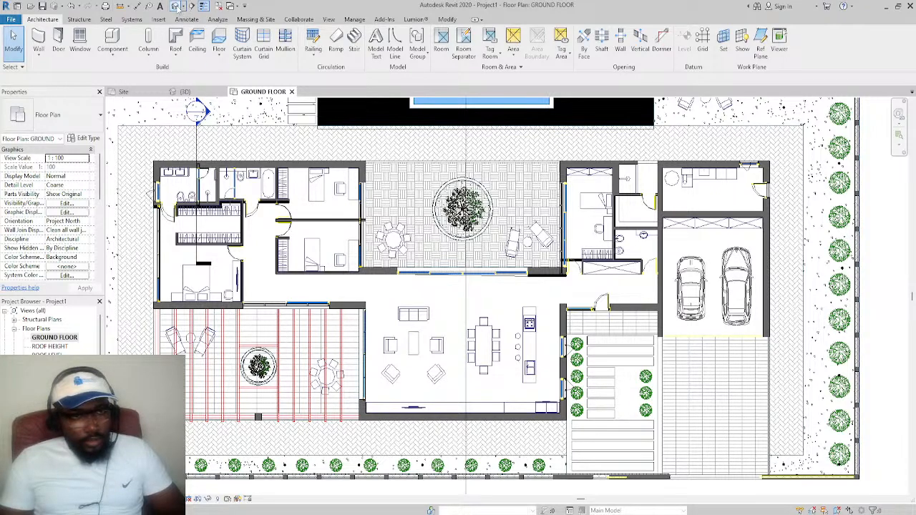
- Switch to the default 3D view and zoom in and out to review the bungalow
{"action": "left_click", "coordinate": [176, 6]}
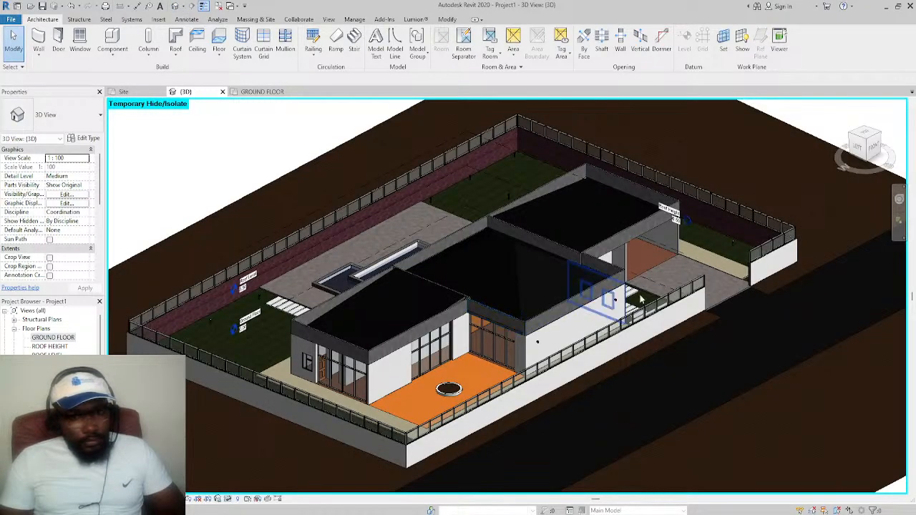
{"action": "scroll", "coordinate": [421, 233], "scroll_direction": "up", "scroll_amount": 2}
{"action": "scroll", "coordinate": [421, 233], "scroll_direction": "down", "scroll_amount": 2}
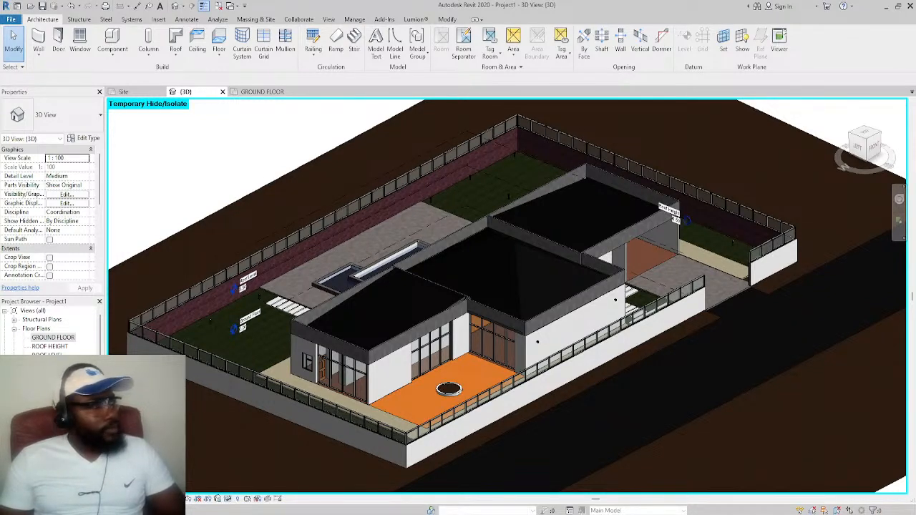
- Zoom and orbit the 3D model around the terrace, then reopen the GROUND FLOOR plan
{"action": "scroll", "coordinate": [497, 327], "scroll_direction": "up", "scroll_amount": 2}
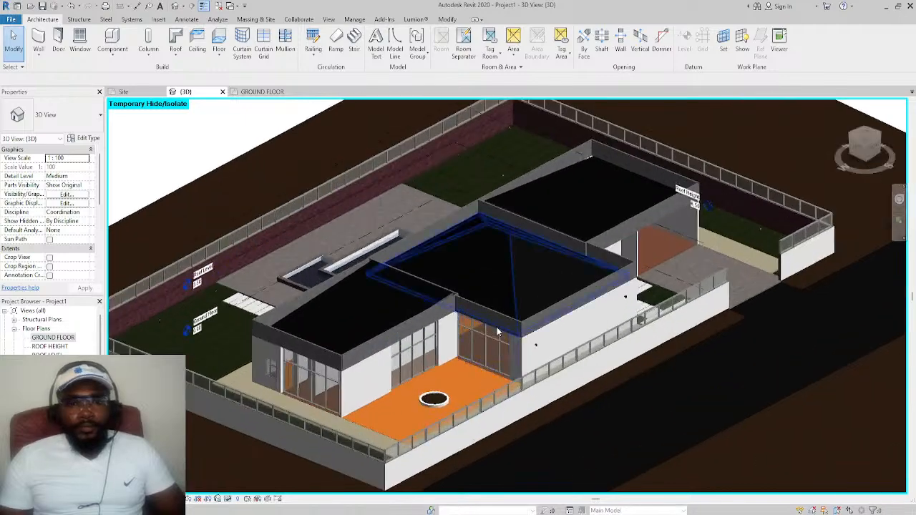
{"action": "middle_click_drag", "start_coordinate": [592, 380], "coordinate": [562, 328]}
{"action": "scroll", "coordinate": [477, 351], "scroll_direction": "up", "scroll_amount": 2}
{"action": "scroll", "coordinate": [474, 351], "scroll_direction": "up", "scroll_amount": 2}
{"action": "scroll", "coordinate": [527, 379], "scroll_direction": "down", "scroll_amount": 2}
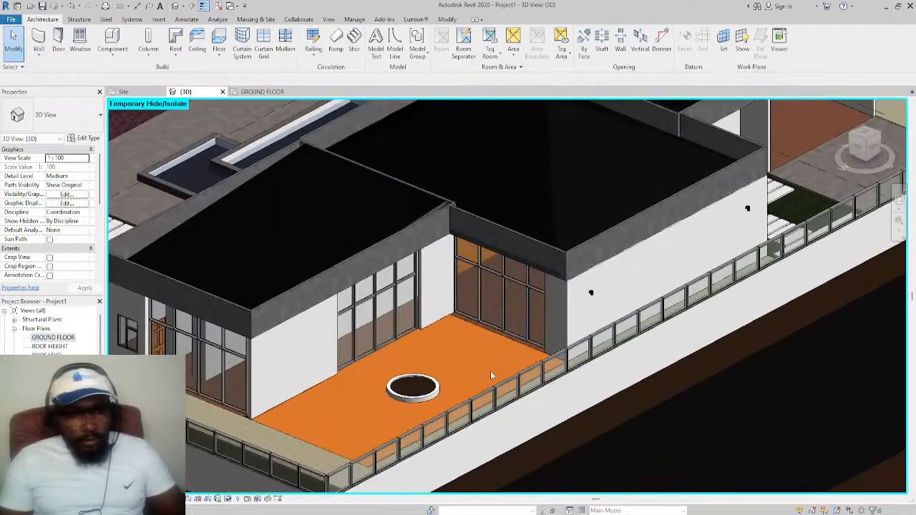
{"action": "middle_click_drag", "start_coordinate": [469, 349], "coordinate": [660, 305], "text": "shift"}
{"action": "middle_click_drag", "start_coordinate": [799, 280], "coordinate": [448, 274], "text": "shift"}
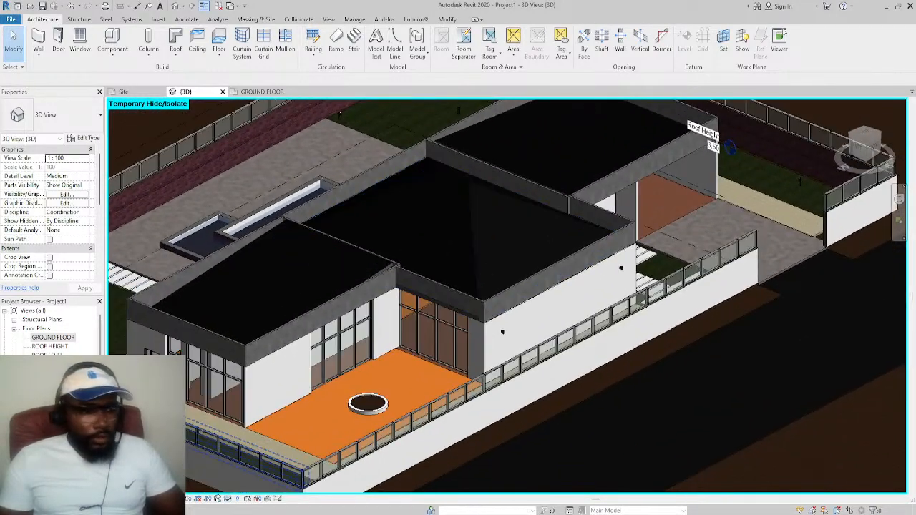
{"action": "double_click", "coordinate": [53, 337]}
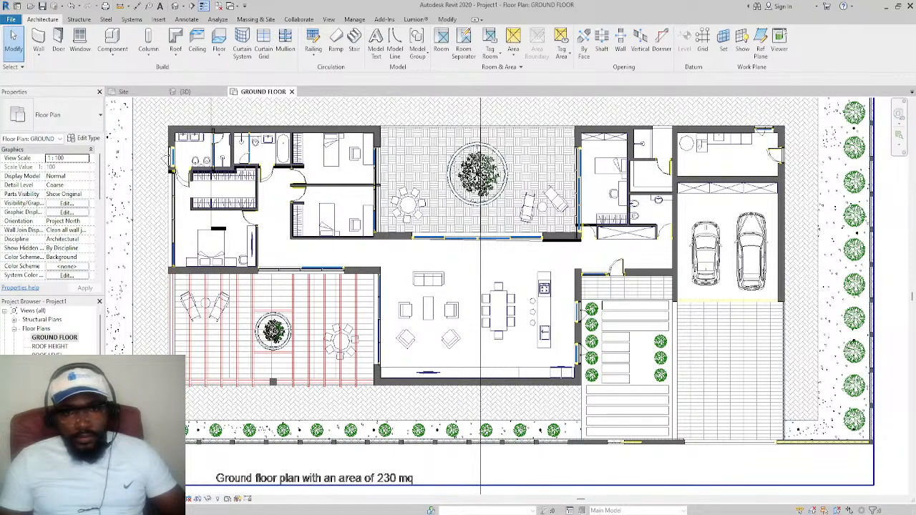
- Close all inactive views, keeping GROUND FLOOR, and select the imported DWG drawing
{"action": "left_click", "coordinate": [217, 6]}
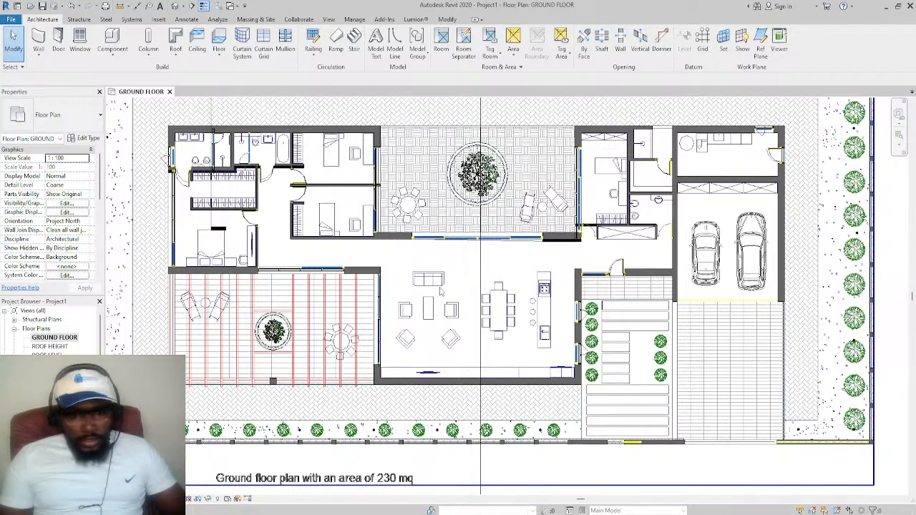
{"action": "middle_click_drag", "start_coordinate": [456, 272], "coordinate": [452, 284]}
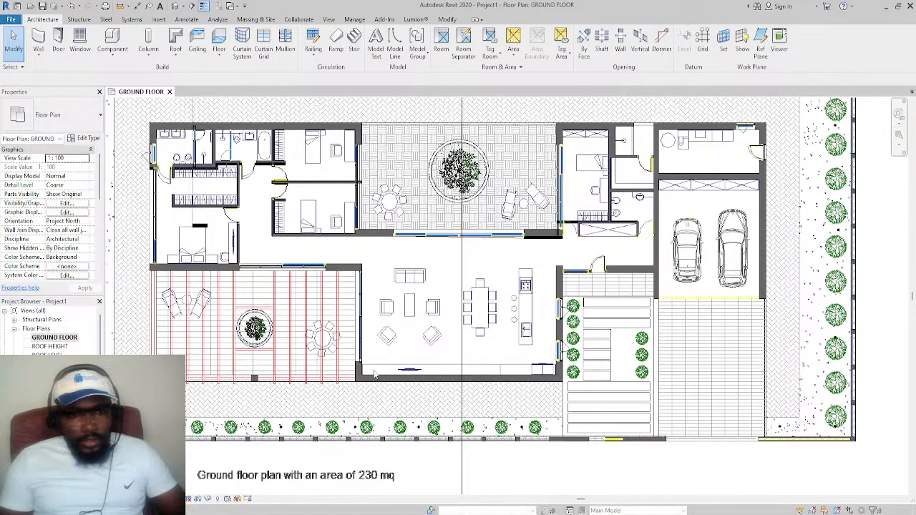
{"action": "left_click", "coordinate": [350, 479]}
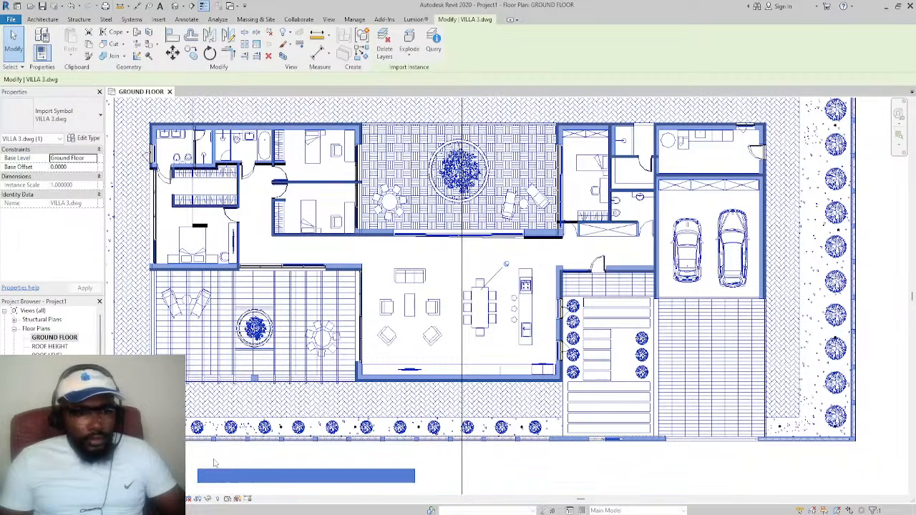
- Temporarily hide the imported VILLA 3.dwg drawing and pan around the modelled walls
{"action": "left_click", "coordinate": [209, 500]}
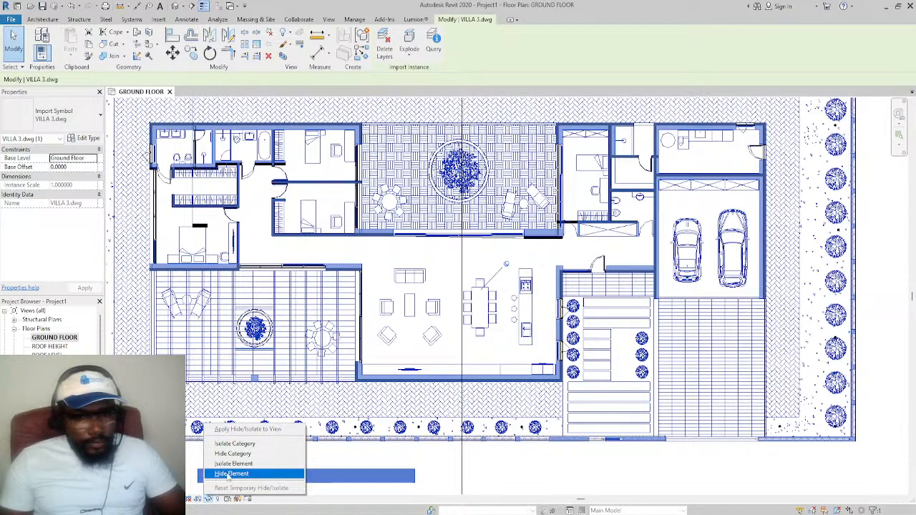
{"action": "left_click", "coordinate": [231, 473]}
{"action": "scroll", "coordinate": [401, 301], "scroll_direction": "up", "scroll_amount": 3}
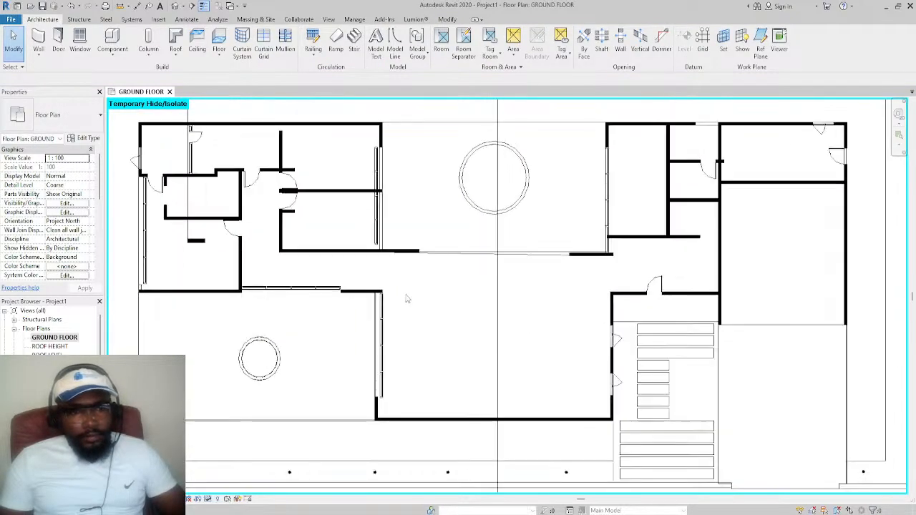
{"action": "middle_click_drag", "start_coordinate": [418, 322], "coordinate": [427, 328]}
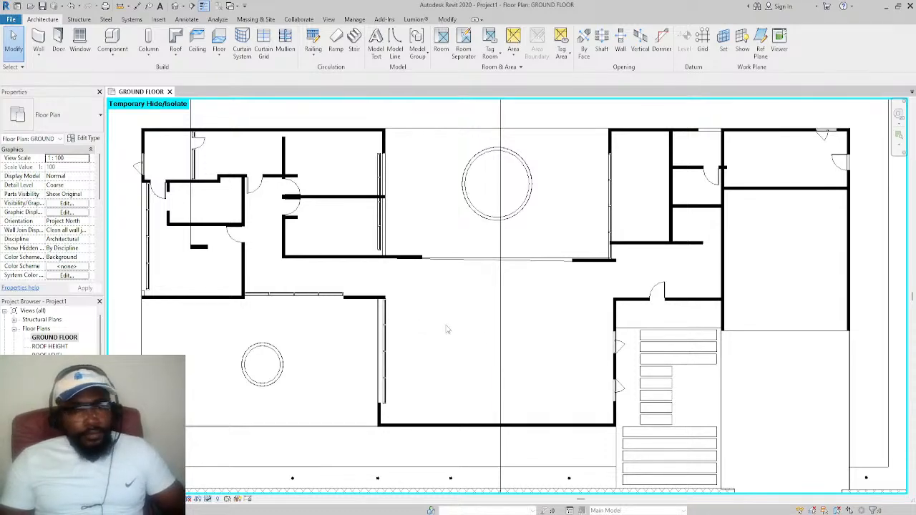
{"action": "scroll", "coordinate": [464, 366], "scroll_direction": "up", "scroll_amount": 1}
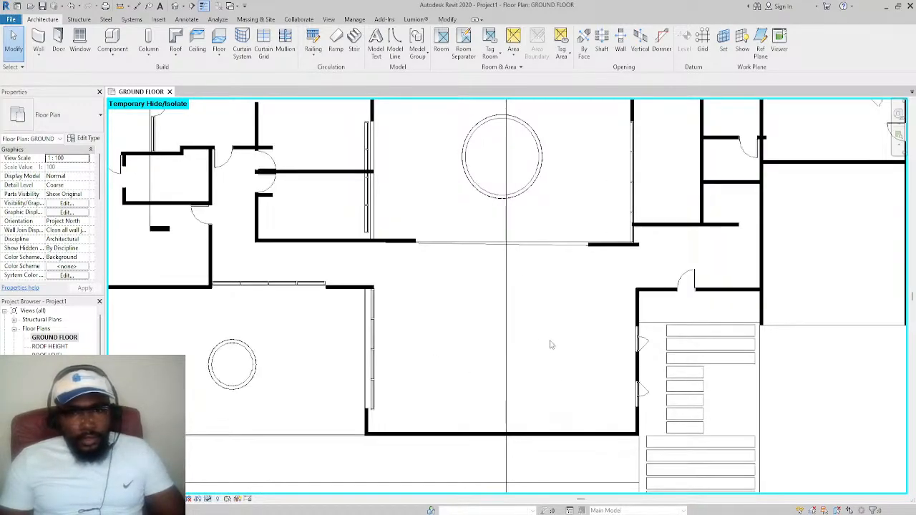
{"action": "middle_click_drag", "start_coordinate": [454, 343], "coordinate": [449, 390]}
{"action": "scroll", "coordinate": [497, 346], "scroll_direction": "down", "scroll_amount": 1}
{"action": "middle_click_drag", "start_coordinate": [599, 383], "coordinate": [508, 399]}
{"action": "middle_click_drag", "start_coordinate": [332, 365], "coordinate": [510, 381]}
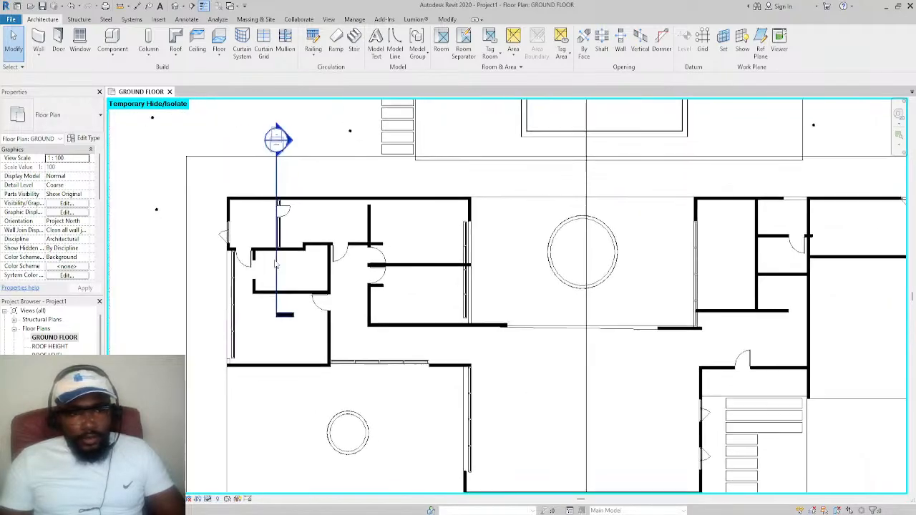
{"action": "middle_click_drag", "start_coordinate": [513, 438], "coordinate": [446, 392]}
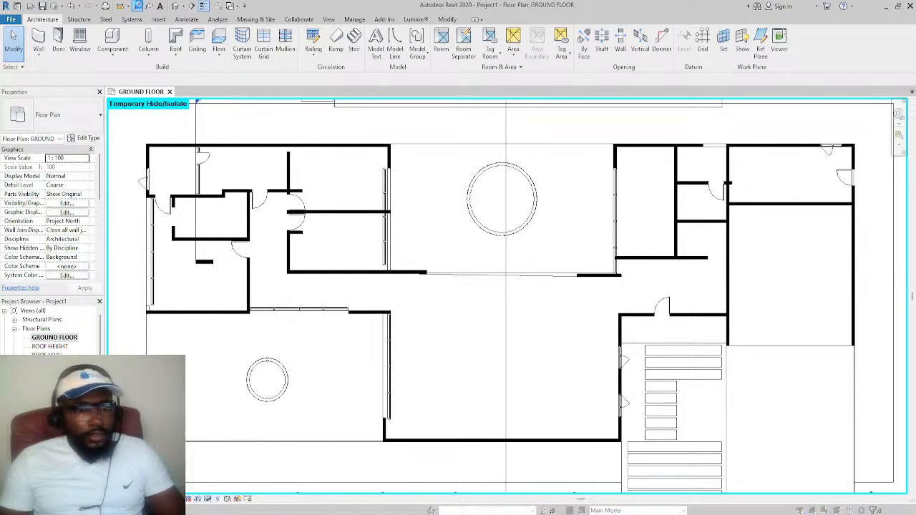
- Dismiss the save reminder and dimension the central room at 12.26 across and 8.18 deep
{"action": "left_click", "coordinate": [535, 177]}
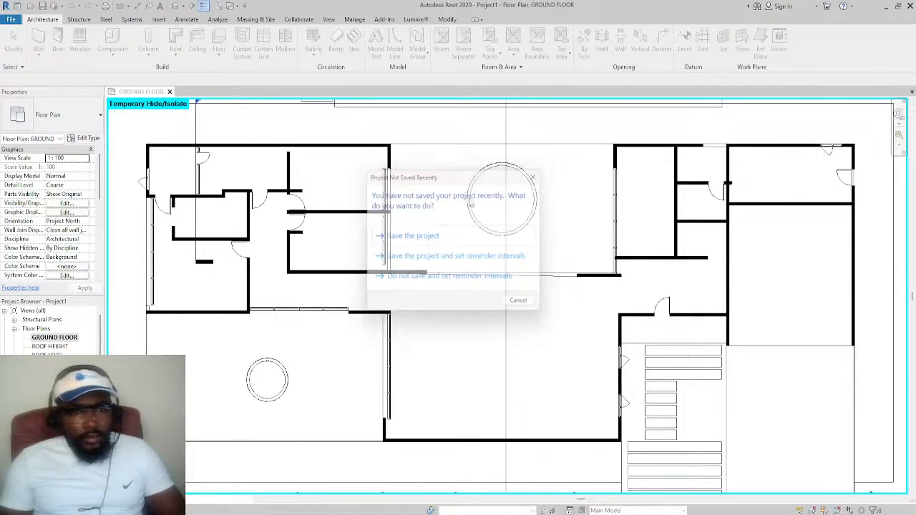
{"action": "left_click", "coordinate": [387, 434]}
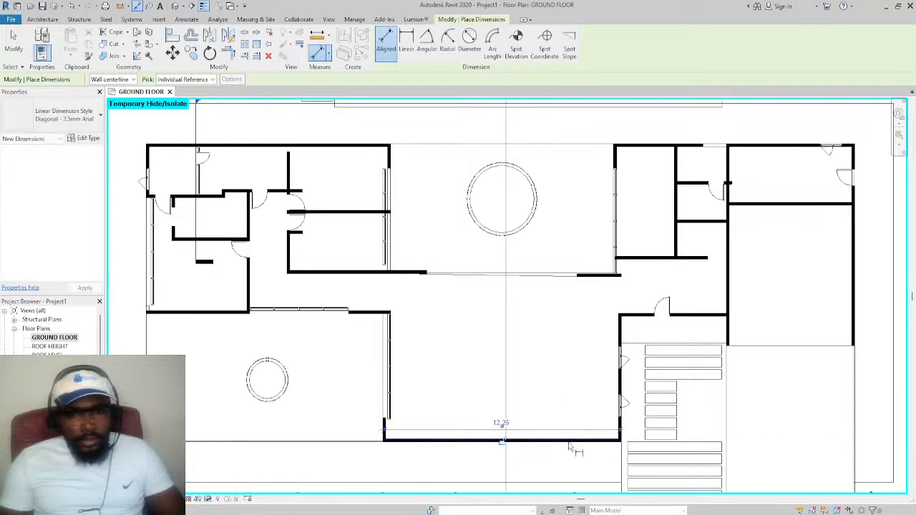
{"action": "left_click", "coordinate": [612, 275]}
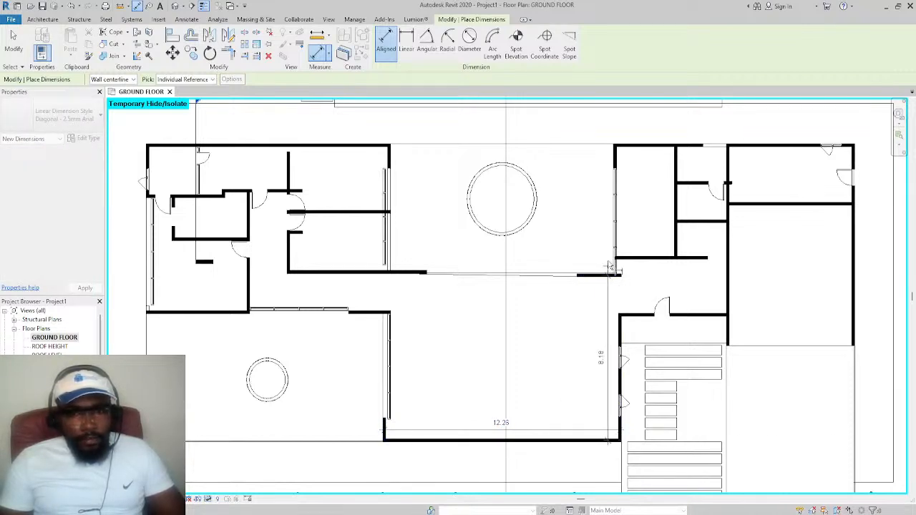
{"action": "left_click", "coordinate": [605, 238]}
{"action": "key", "text": "Escape"}
{"action": "key", "text": "Escape"}
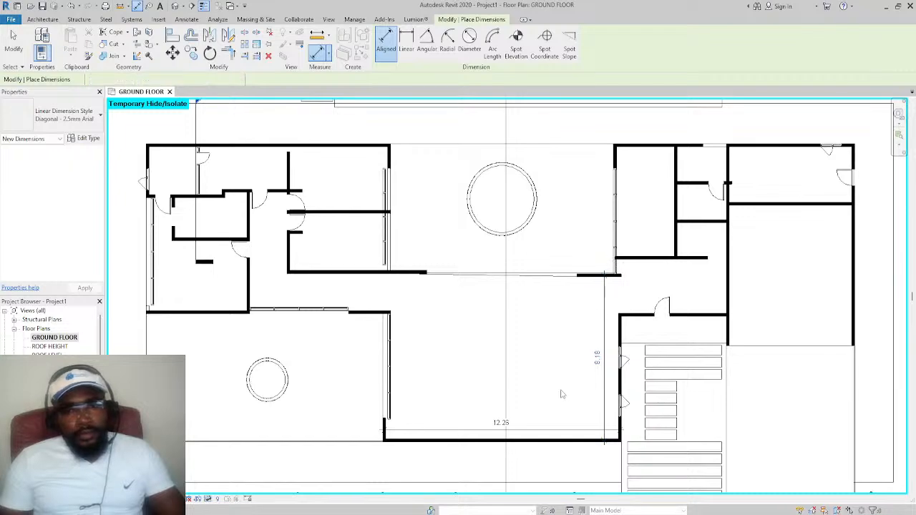
{"action": "scroll", "coordinate": [587, 444], "scroll_direction": "up", "scroll_amount": 3}
{"action": "scroll", "coordinate": [519, 354], "scroll_direction": "down", "scroll_amount": 2}
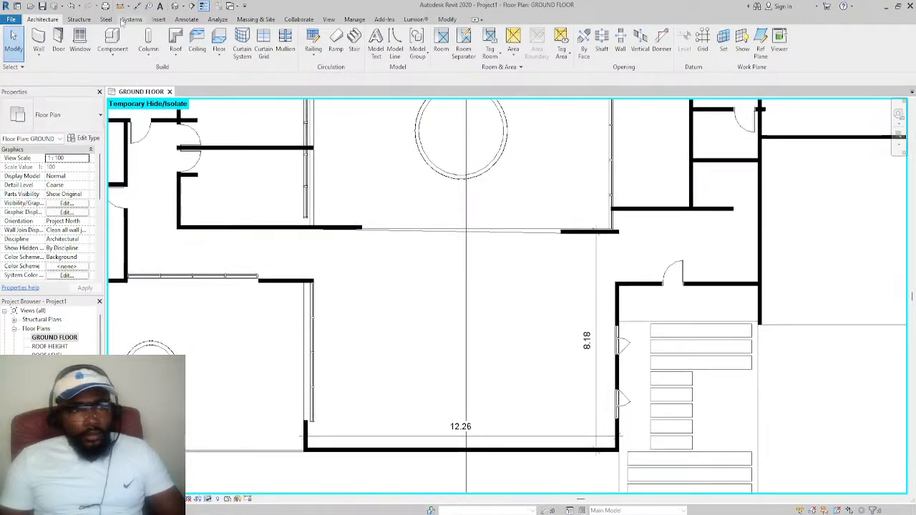
{"action": "left_click", "coordinate": [160, 6]}
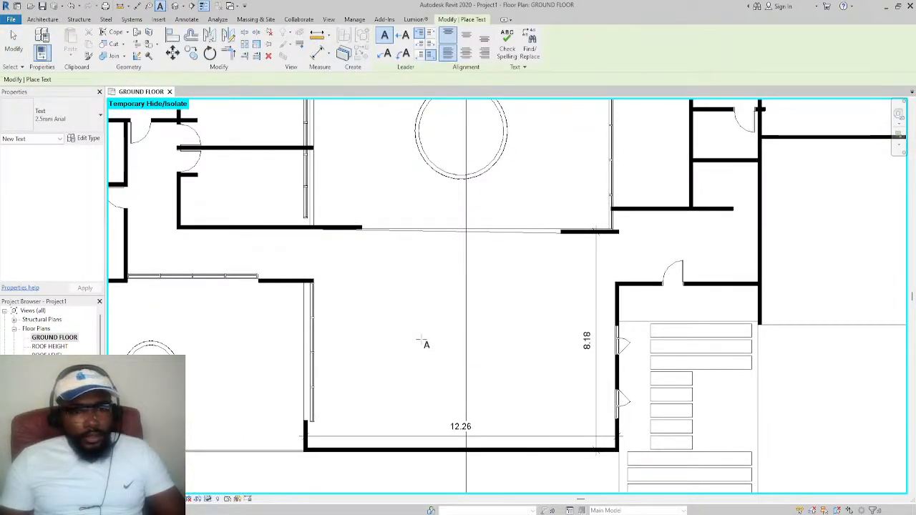
- Label the central room LIVING ROOM
{"action": "left_click", "coordinate": [422, 341]}
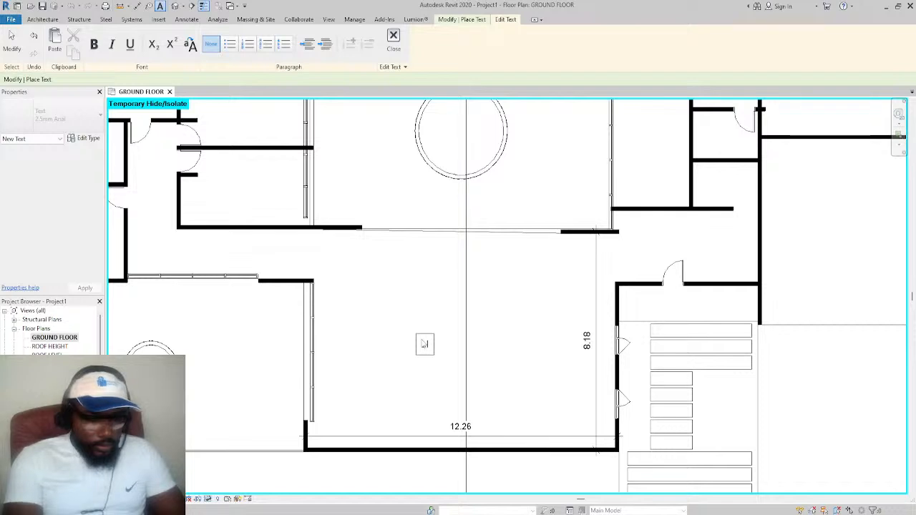
{"action": "type", "text": "LIVING ROO"}
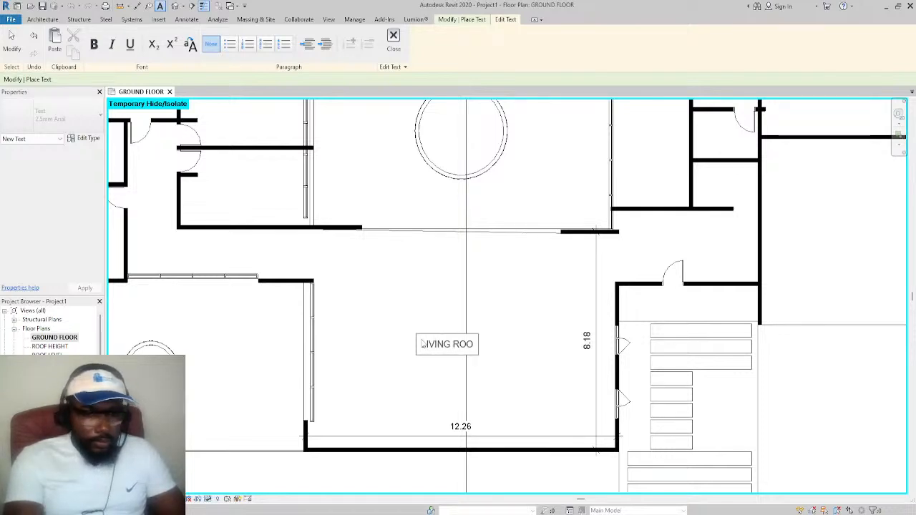
{"action": "type", "text": "M"}
{"action": "left_click", "coordinate": [532, 351]}
- Label the left-hand room BEDROOM
{"action": "middle_click_drag", "start_coordinate": [421, 243], "coordinate": [452, 357]}
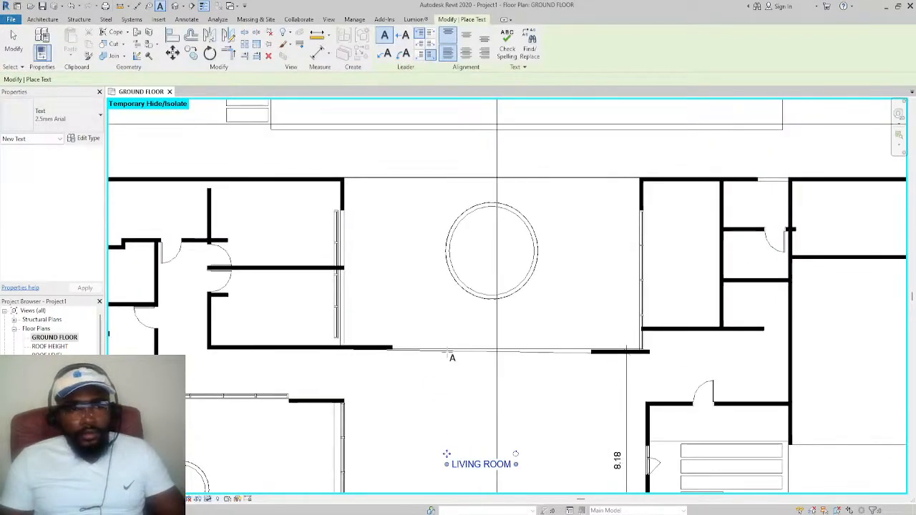
{"action": "scroll", "coordinate": [437, 366], "scroll_direction": "down", "scroll_amount": 1}
{"action": "middle_click_drag", "start_coordinate": [414, 399], "coordinate": [427, 378]}
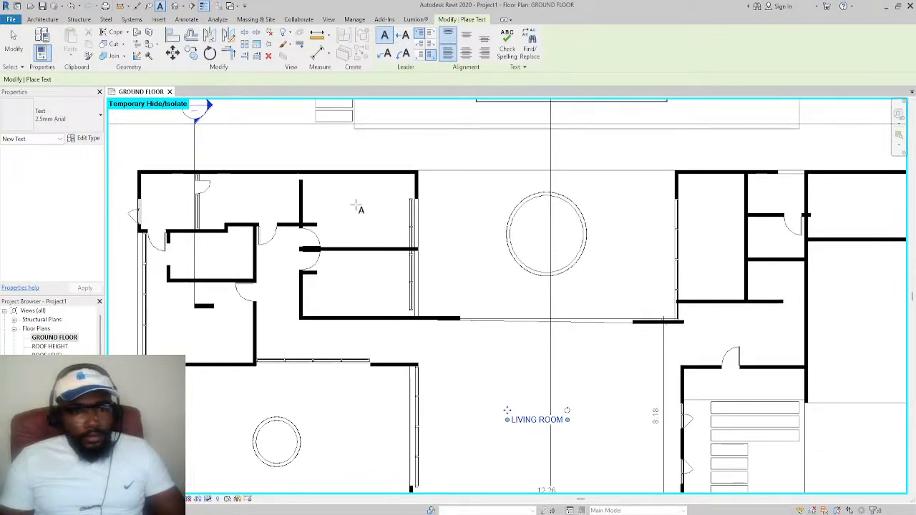
{"action": "left_click", "coordinate": [173, 335]}
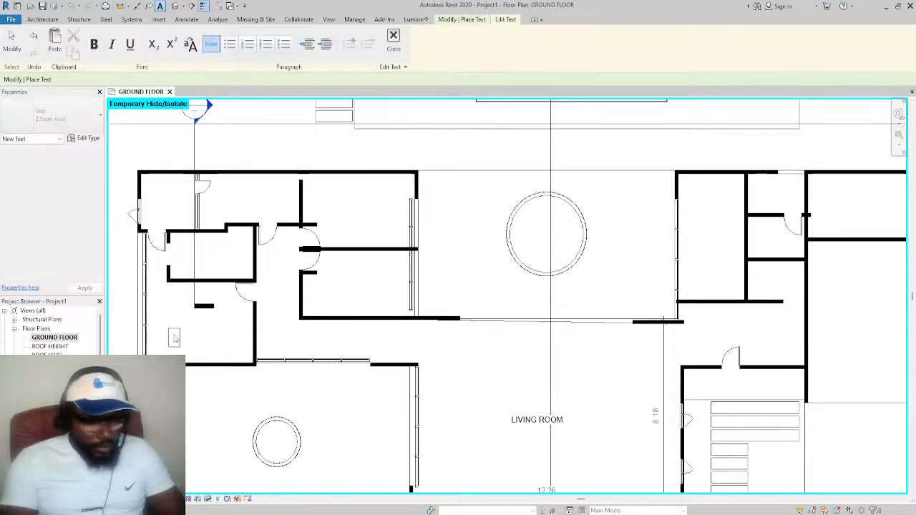
{"action": "type", "text": "BEDROO"}
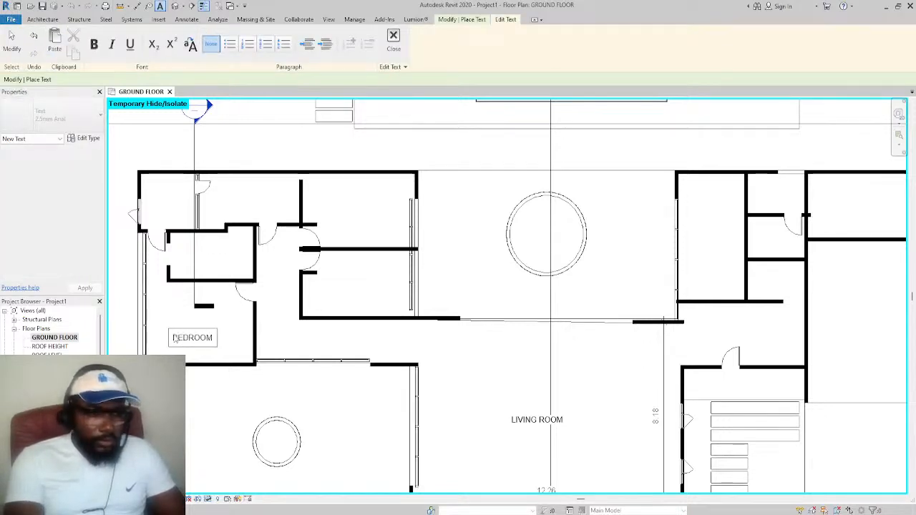
{"action": "type", "text": "M"}
{"action": "left_click", "coordinate": [300, 335]}
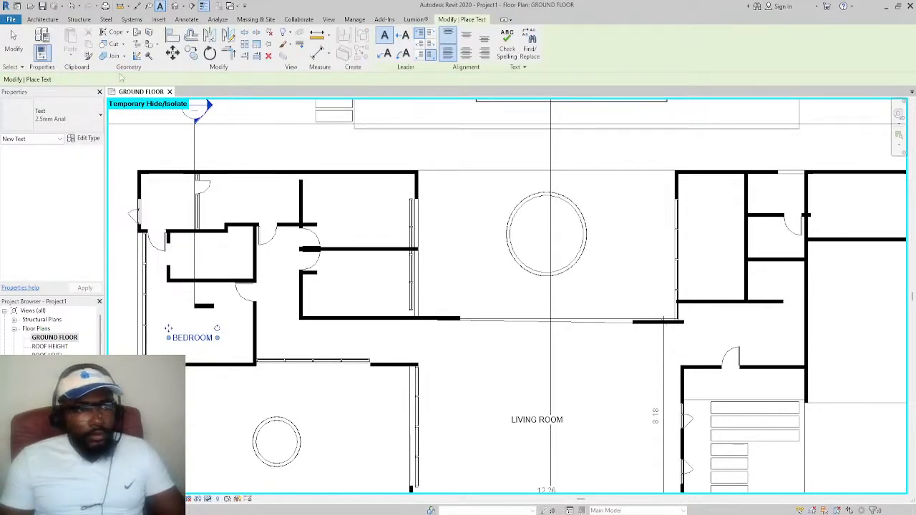
{"action": "left_click", "coordinate": [138, 6]}
{"action": "scroll", "coordinate": [312, 338], "scroll_direction": "up", "scroll_amount": 2}
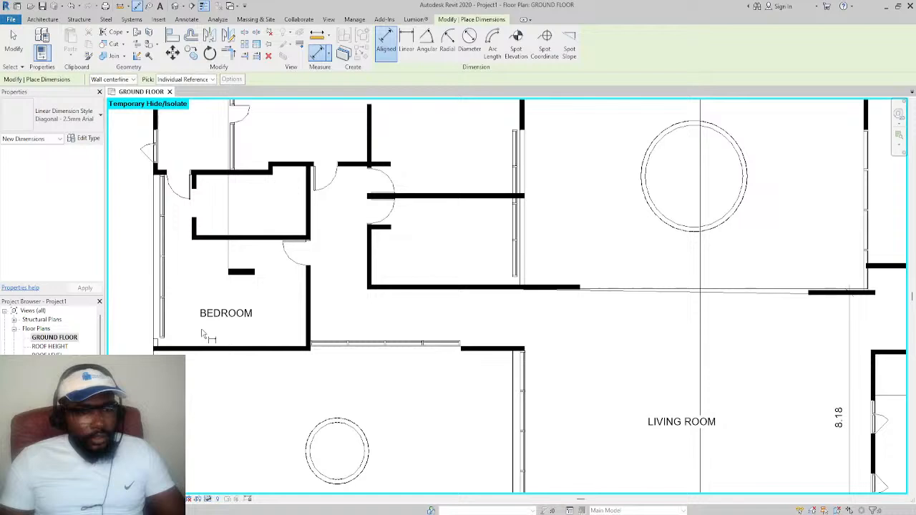
- Add a 4.96 aligned width dimension across the bedroom using DI
{"action": "left_click", "coordinate": [311, 338]}
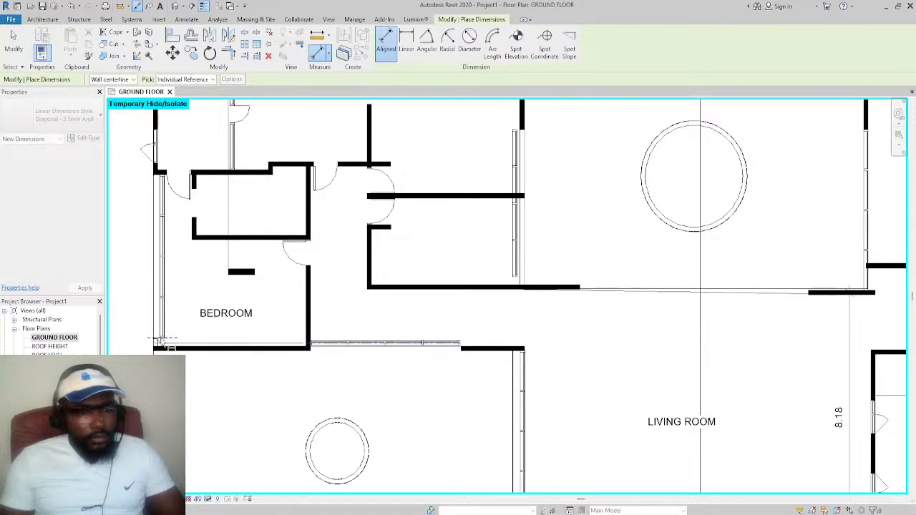
{"action": "key", "text": "Escape"}
{"action": "key", "text": "Escape"}
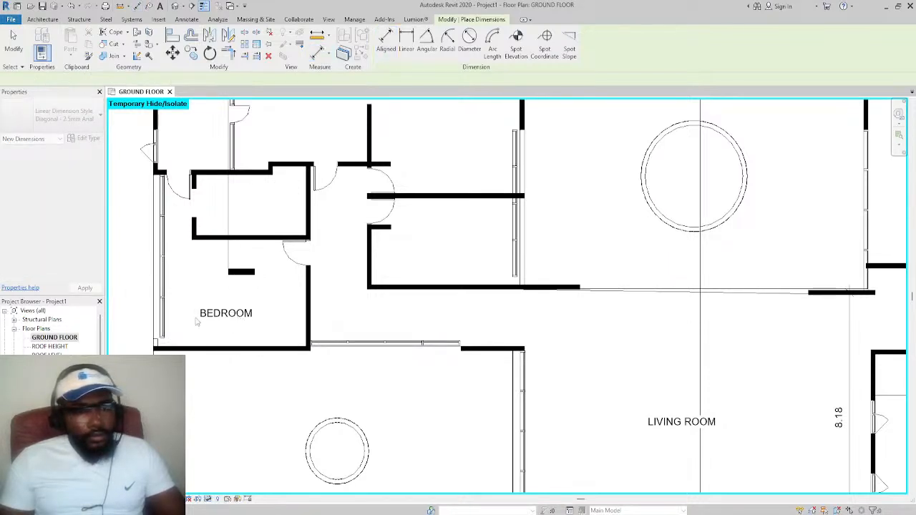
{"action": "key", "text": "d"}
{"action": "key", "text": "i"}
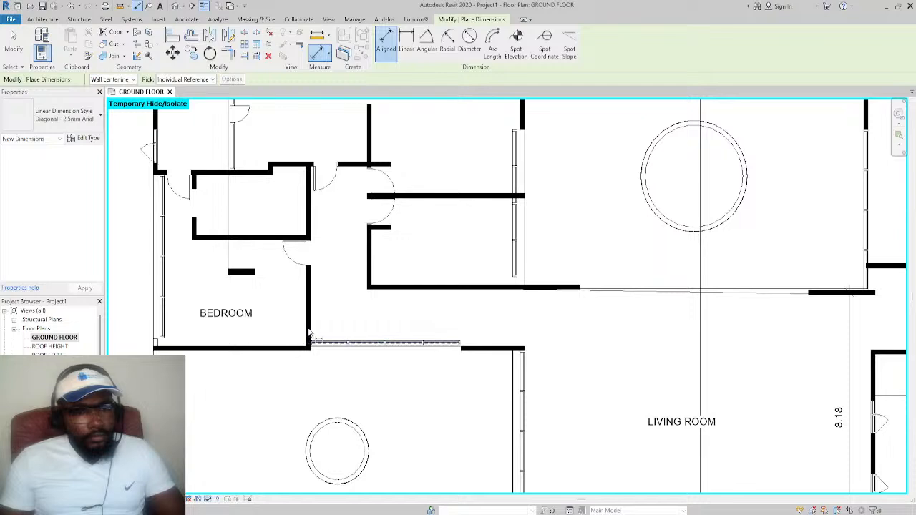
{"action": "left_click", "coordinate": [310, 333]}
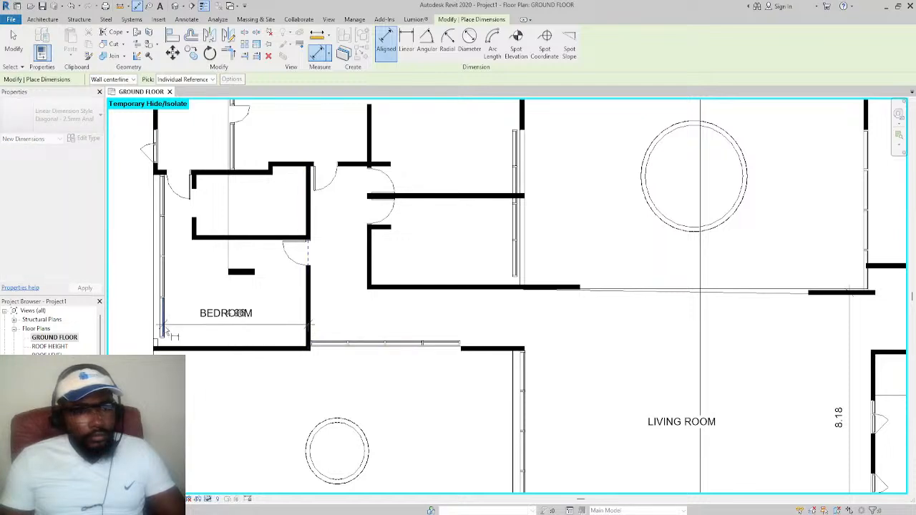
{"action": "left_click", "coordinate": [120, 331]}
- Add a 3.62 and 2.13 dimension chain along the bedroom's left side
{"action": "left_click", "coordinate": [186, 350]}
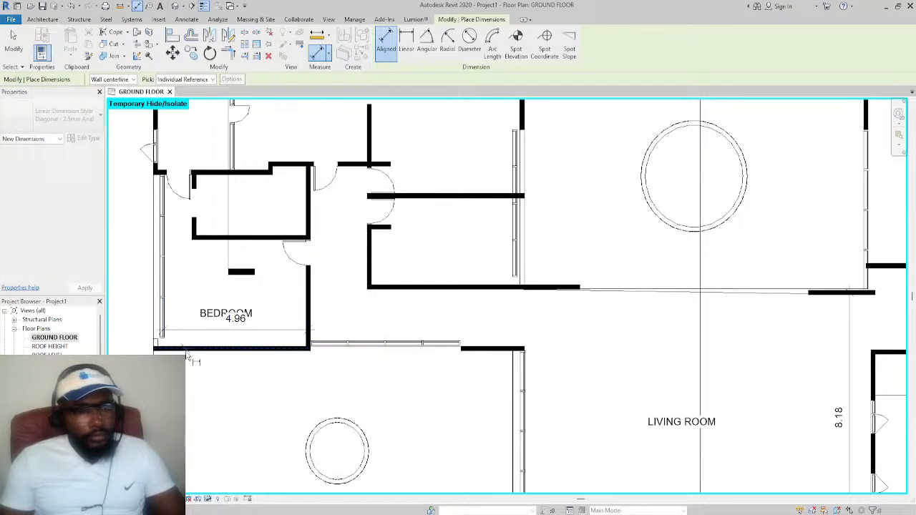
{"action": "left_click", "coordinate": [206, 239]}
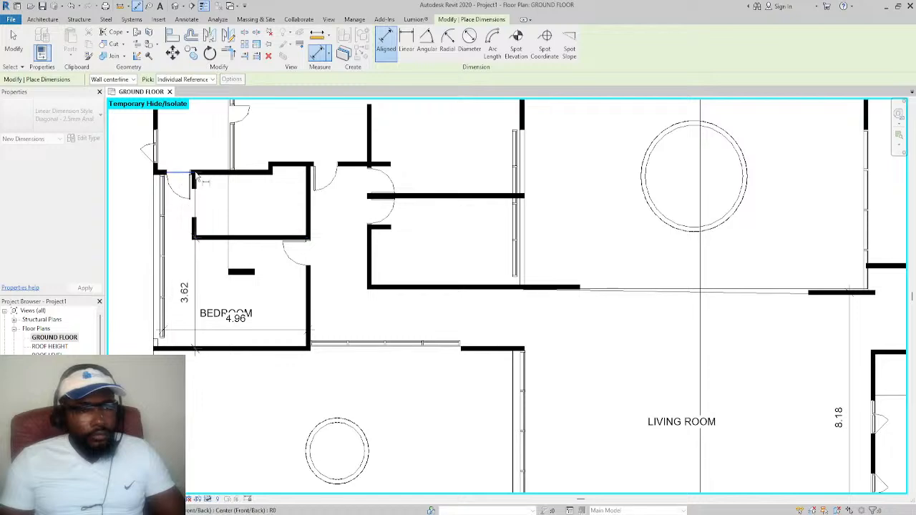
{"action": "left_click", "coordinate": [186, 140]}
{"action": "key", "text": "Escape"}
{"action": "key", "text": "Escape"}
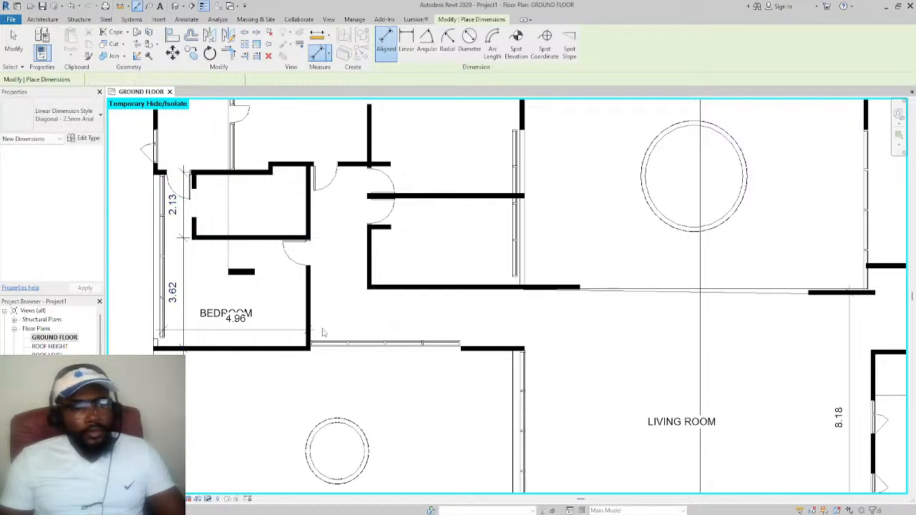
- Move the BEDROOM label up above the 4.96 dimension
{"action": "scroll", "coordinate": [328, 328], "scroll_direction": "down", "scroll_amount": 2}
{"action": "left_click", "coordinate": [262, 316]}
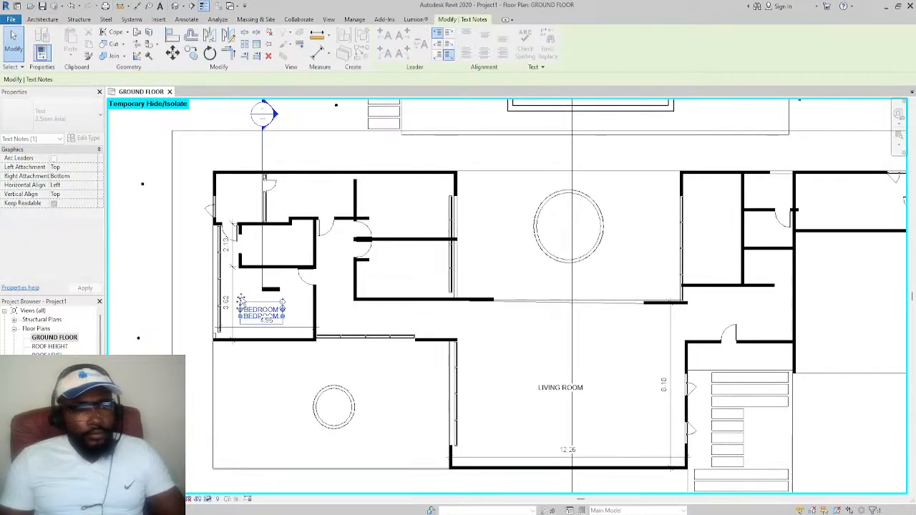
{"action": "left_click_drag", "start_coordinate": [247, 315], "coordinate": [248, 304]}
{"action": "key", "text": "Escape"}
{"action": "middle_click_drag", "start_coordinate": [523, 386], "coordinate": [427, 340]}
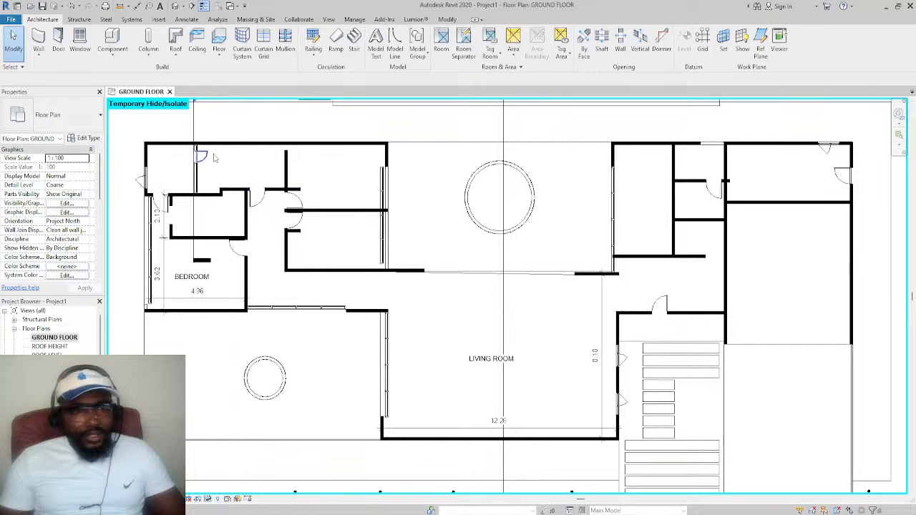
{"action": "left_click", "coordinate": [159, 499]}
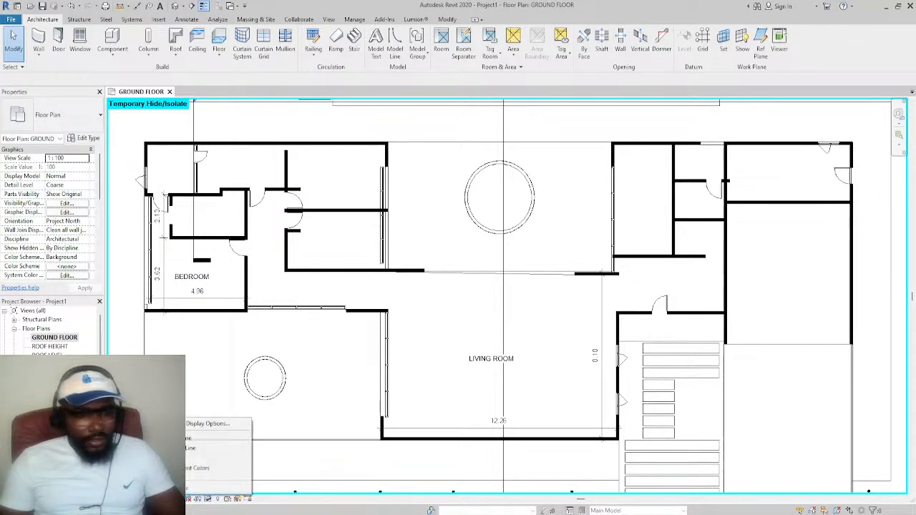
{"action": "left_click", "coordinate": [177, 438]}
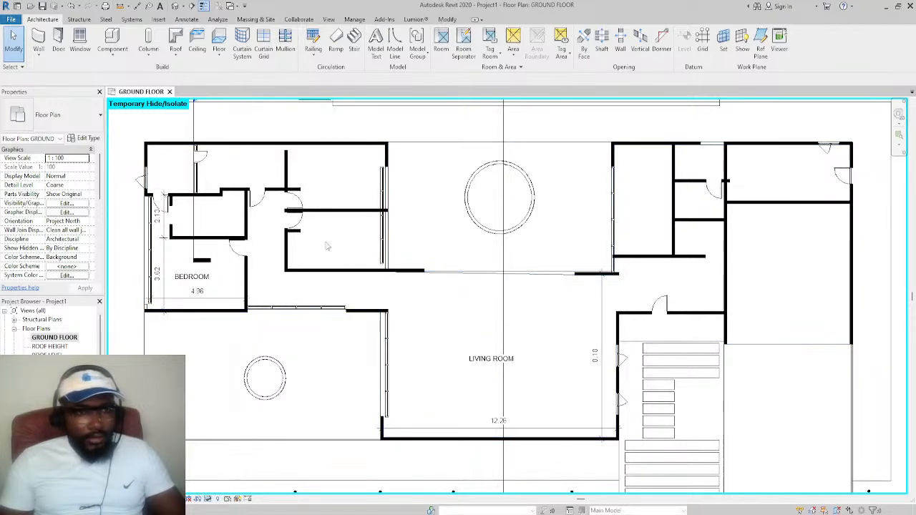
{"action": "left_click", "coordinate": [187, 499]}
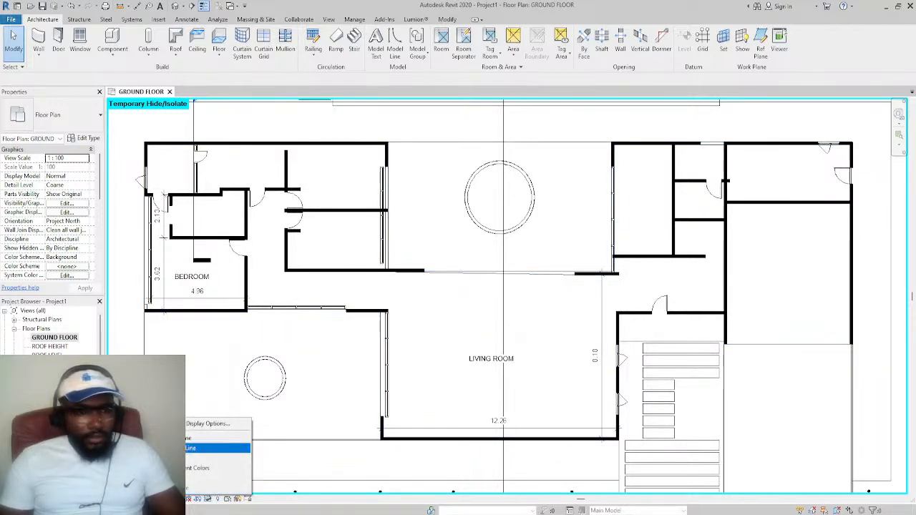
{"action": "left_click", "coordinate": [219, 438]}
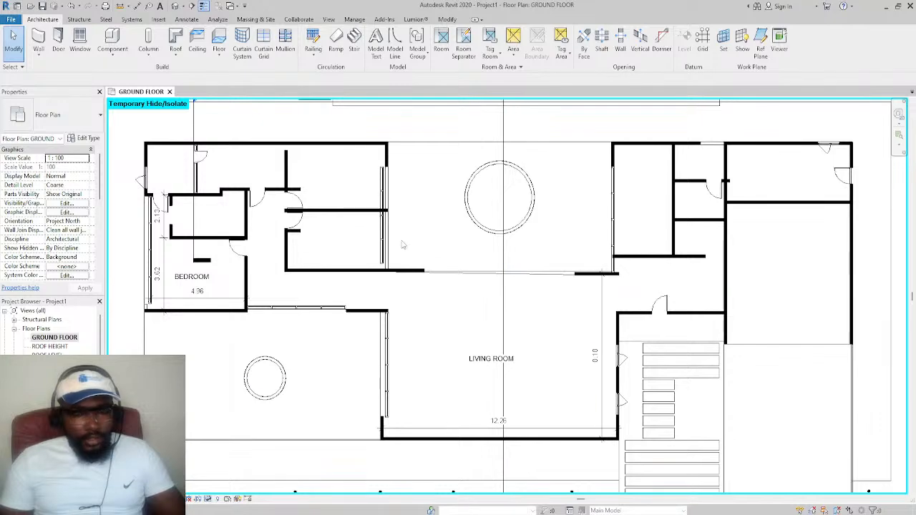
- Reset temporary hiding, then briefly hide and restore the CONCRETE WALK floor
{"action": "left_click", "coordinate": [207, 499]}
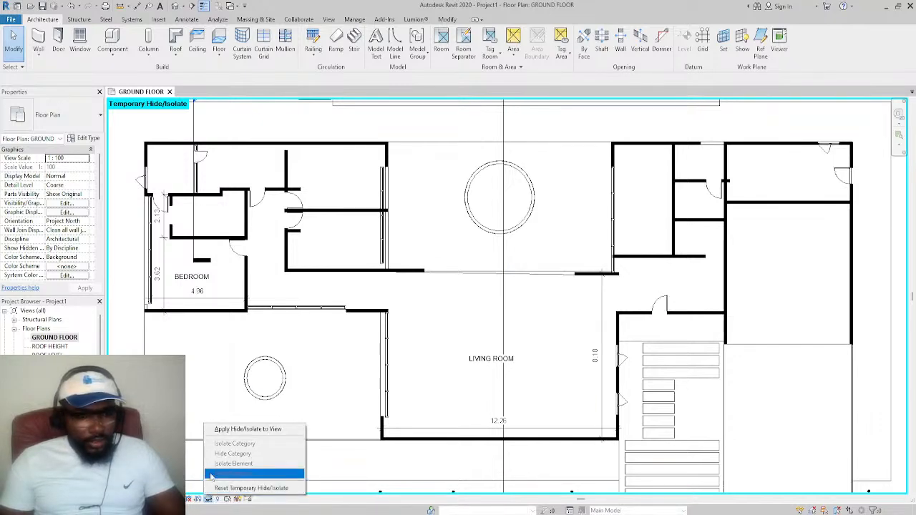
{"action": "left_click", "coordinate": [225, 489]}
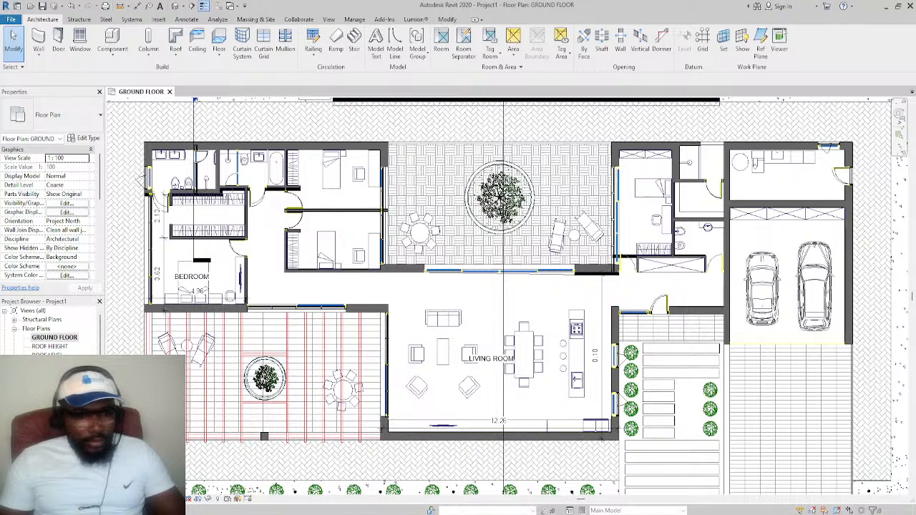
{"action": "left_click", "coordinate": [218, 481]}
{"action": "left_click", "coordinate": [207, 499]}
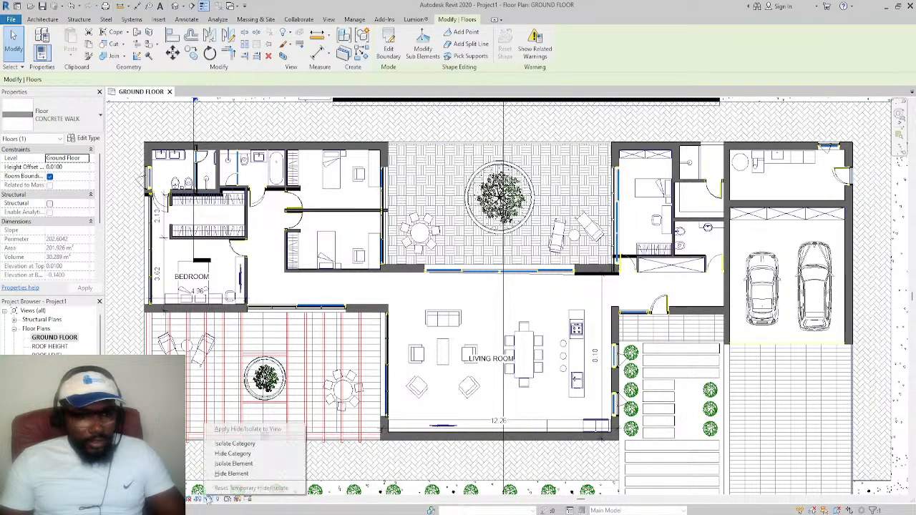
{"action": "left_click", "coordinate": [224, 474]}
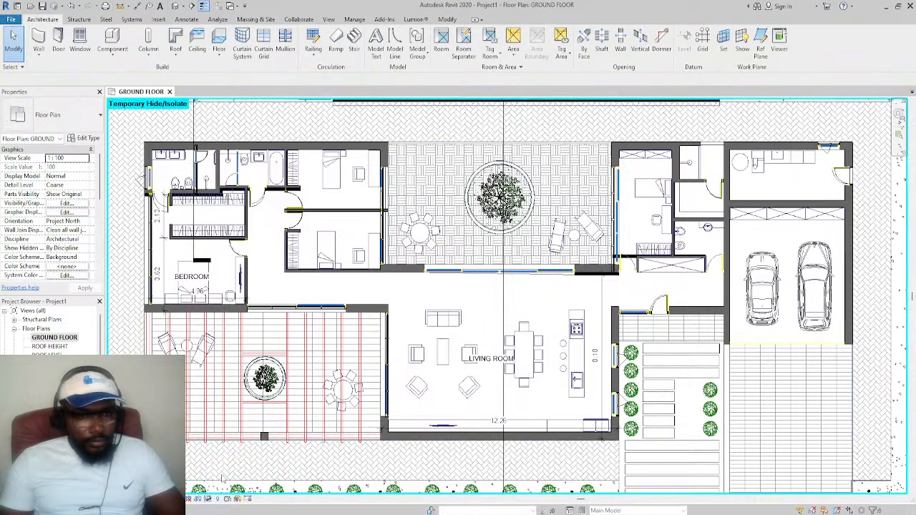
{"action": "scroll", "coordinate": [310, 399], "scroll_direction": "down", "scroll_amount": 1}
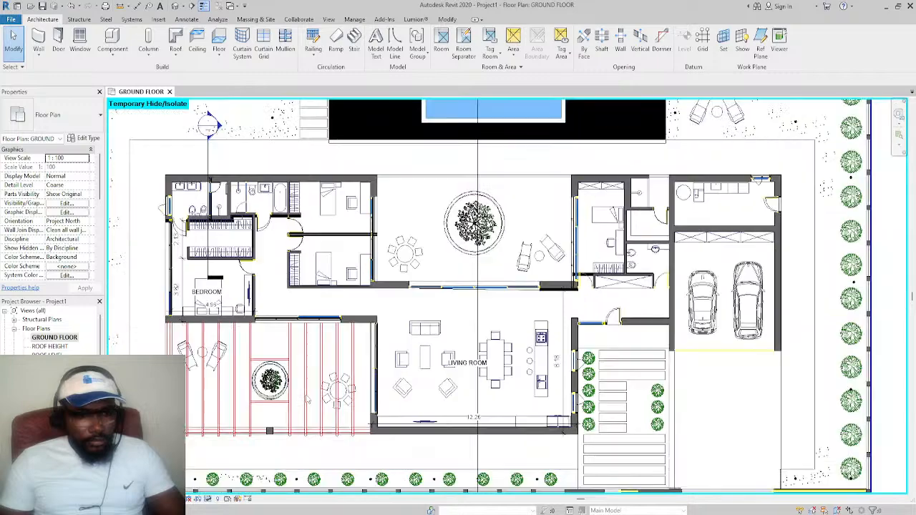
{"action": "scroll", "coordinate": [291, 413], "scroll_direction": "up", "scroll_amount": 1}
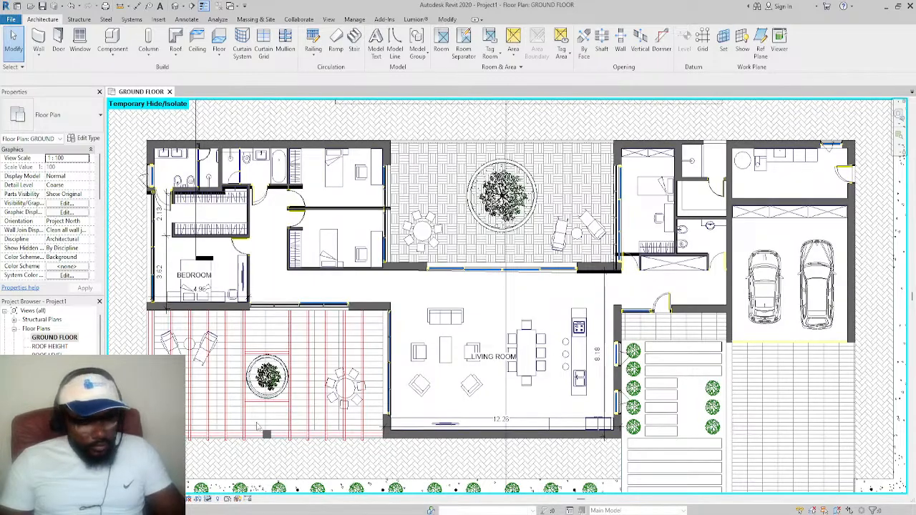
{"action": "left_click", "coordinate": [219, 501]}
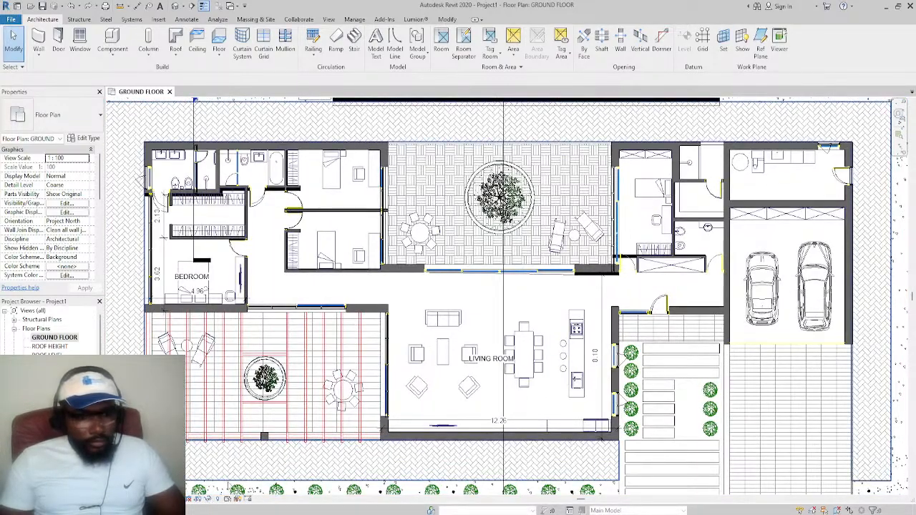
- Select the imported VILLA 3.dwg drawing and temporarily hide it
{"action": "left_click", "coordinate": [401, 381]}
{"action": "scroll", "coordinate": [402, 382], "scroll_direction": "down", "scroll_amount": 1}
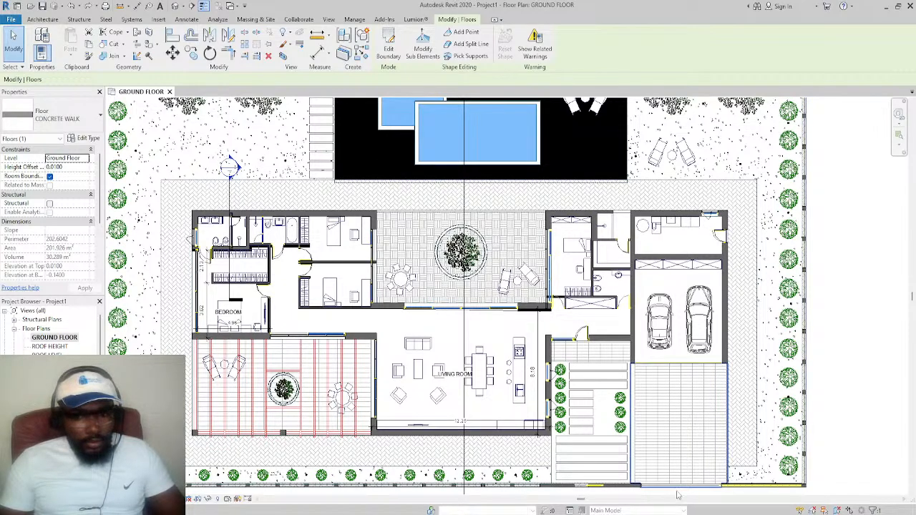
{"action": "scroll", "coordinate": [704, 473], "scroll_direction": "down", "scroll_amount": 1}
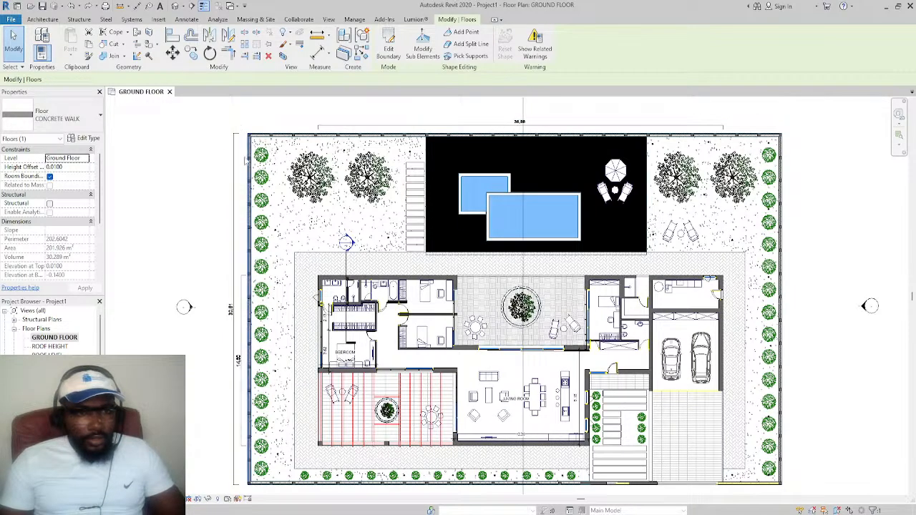
{"action": "left_click", "coordinate": [234, 150]}
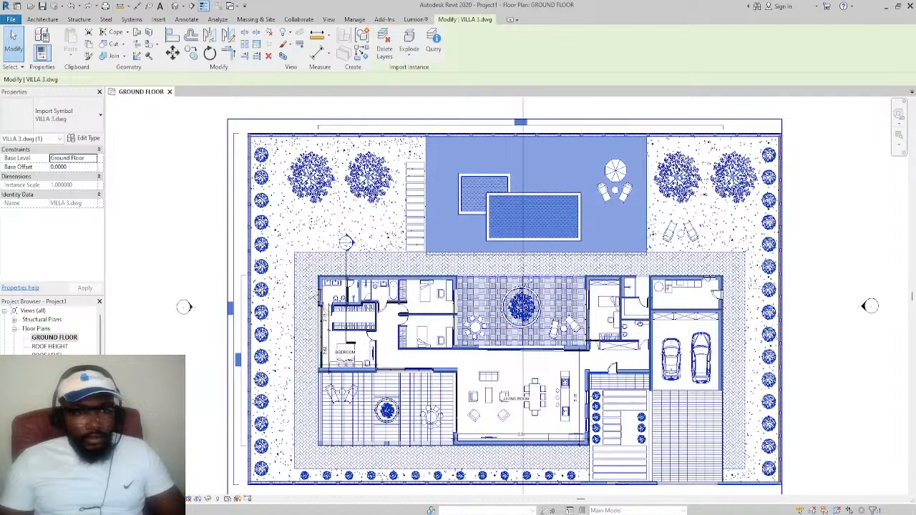
{"action": "middle_click_drag", "start_coordinate": [357, 462], "coordinate": [309, 440]}
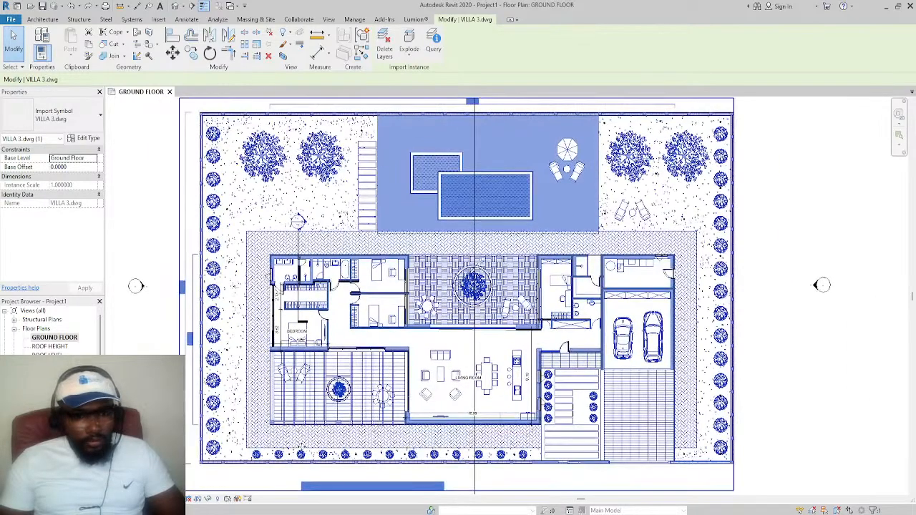
{"action": "scroll", "coordinate": [300, 445], "scroll_direction": "up", "scroll_amount": 2}
{"action": "left_click", "coordinate": [208, 499]}
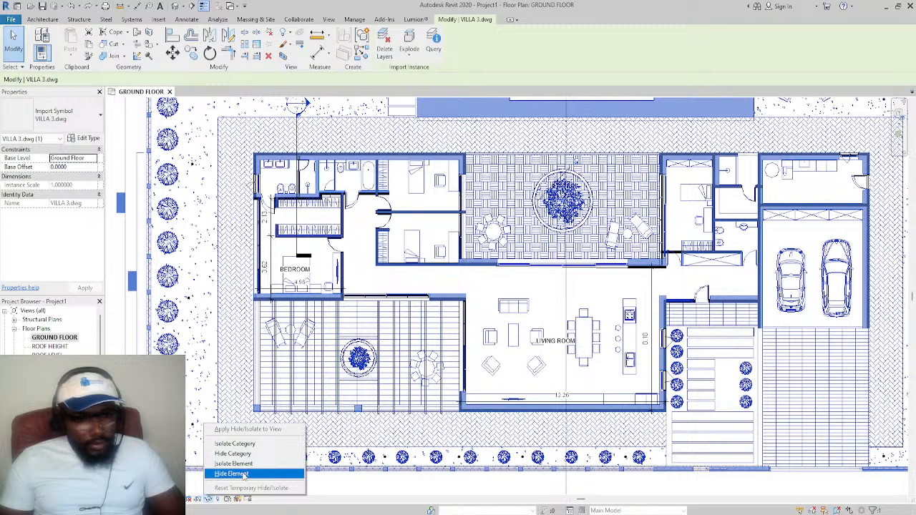
{"action": "left_click", "coordinate": [244, 474]}
{"action": "middle_click_drag", "start_coordinate": [491, 335], "coordinate": [444, 351]}
- Set the plan's visual style to Hidden Line, after trying Shaded, and turn shadows on
{"action": "left_click", "coordinate": [159, 499]}
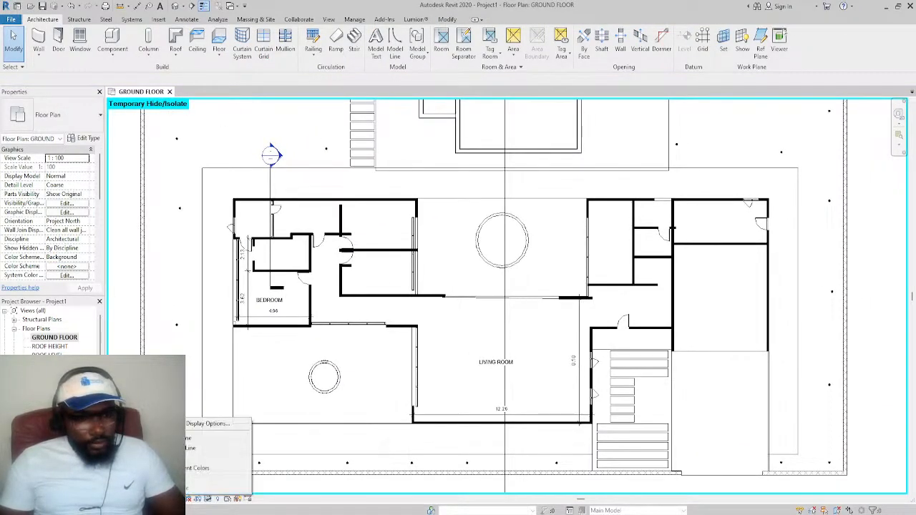
{"action": "left_click", "coordinate": [183, 450]}
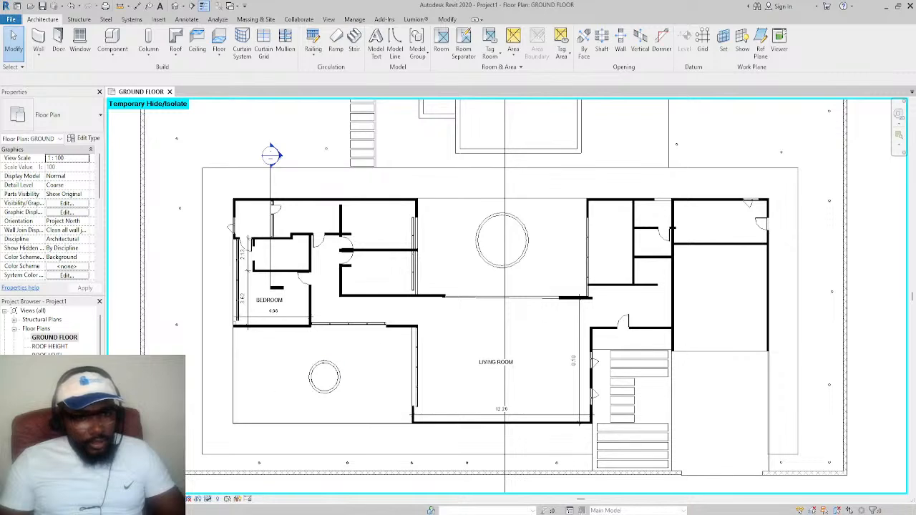
{"action": "left_click", "coordinate": [159, 499]}
{"action": "left_click", "coordinate": [201, 467]}
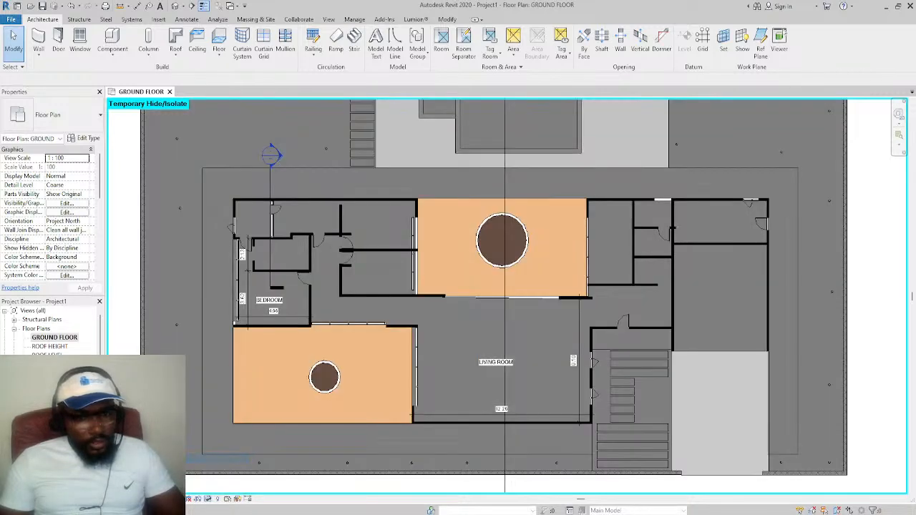
{"action": "left_click", "coordinate": [197, 499]}
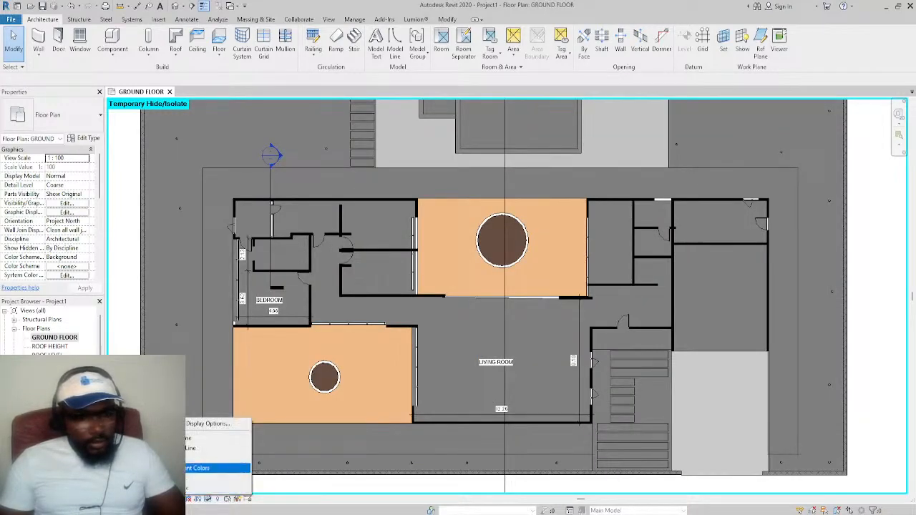
{"action": "left_click", "coordinate": [207, 448]}
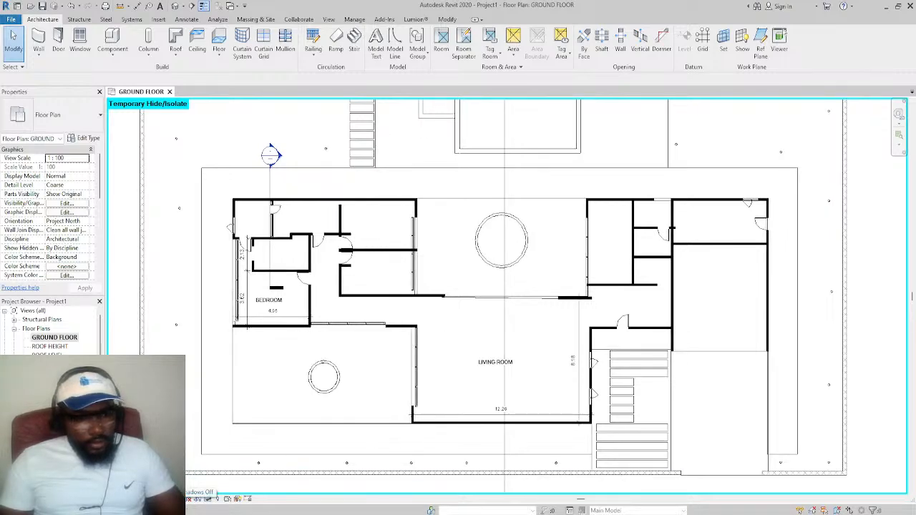
{"action": "left_click", "coordinate": [208, 499]}
{"action": "scroll", "coordinate": [423, 351], "scroll_direction": "up", "scroll_amount": 1}
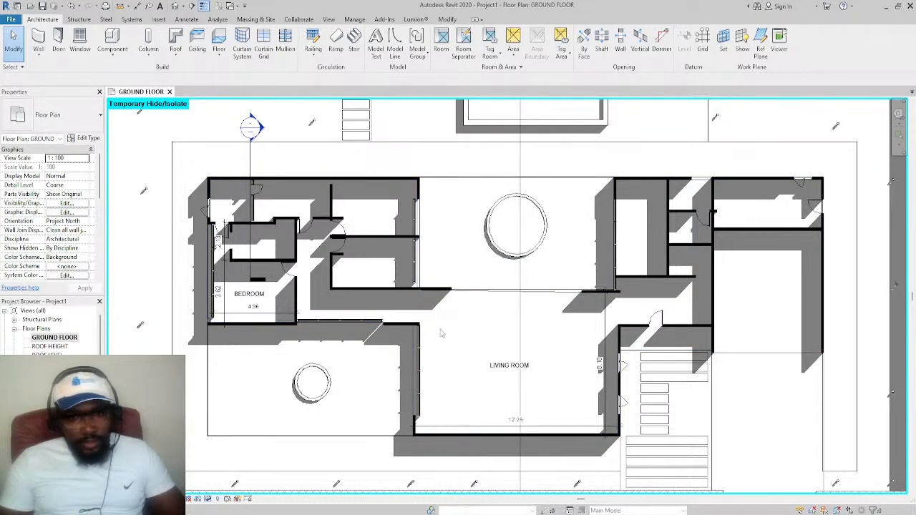
- Pan the ground floor plan and toggle the shadows off and back on
{"action": "middle_click_drag", "start_coordinate": [446, 336], "coordinate": [432, 329]}
{"action": "middle_click_drag", "start_coordinate": [470, 280], "coordinate": [451, 321]}
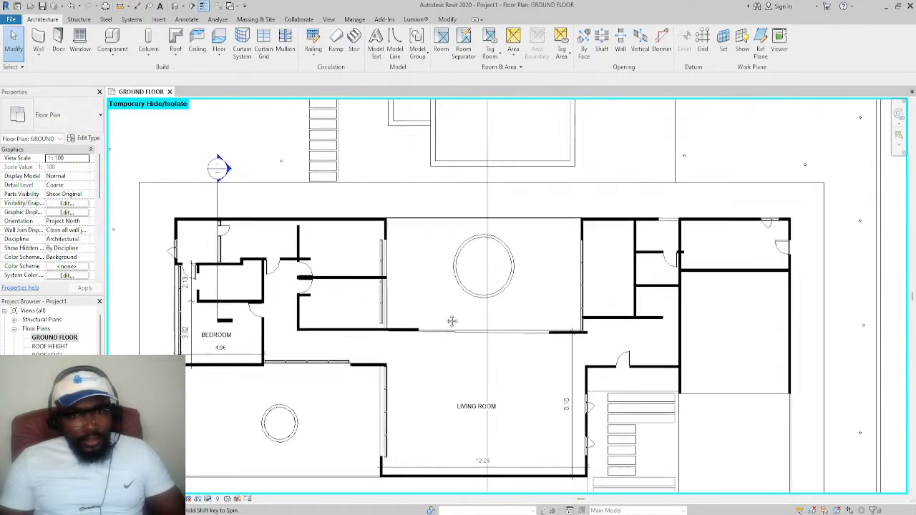
{"action": "middle_click_drag", "start_coordinate": [419, 394], "coordinate": [418, 371]}
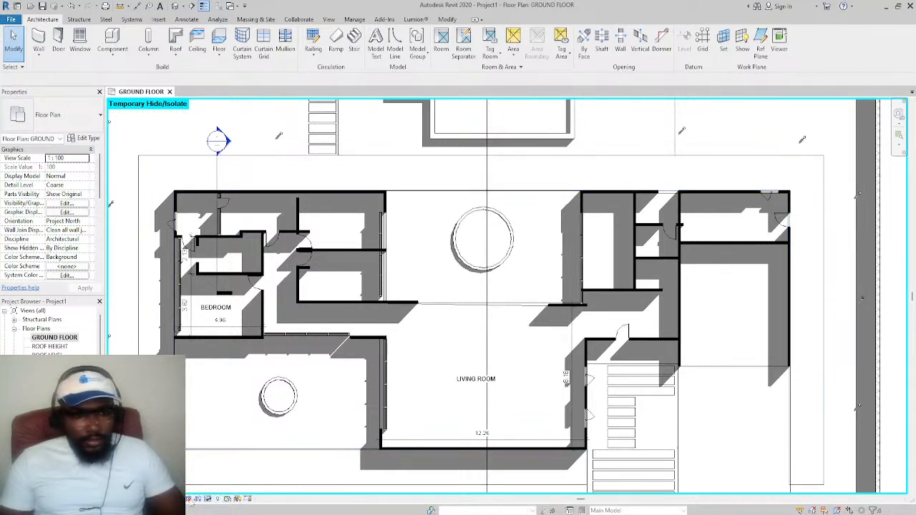
{"action": "left_click", "coordinate": [178, 499]}
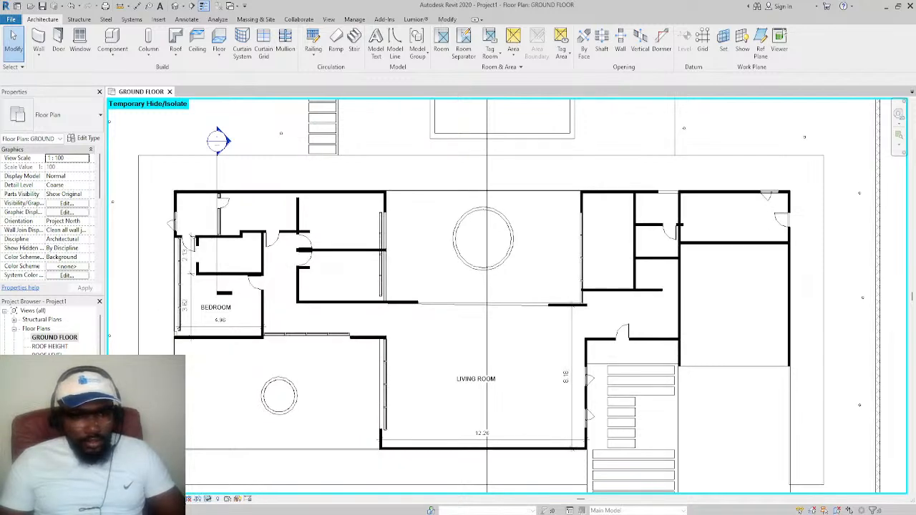
{"action": "left_click", "coordinate": [178, 499]}
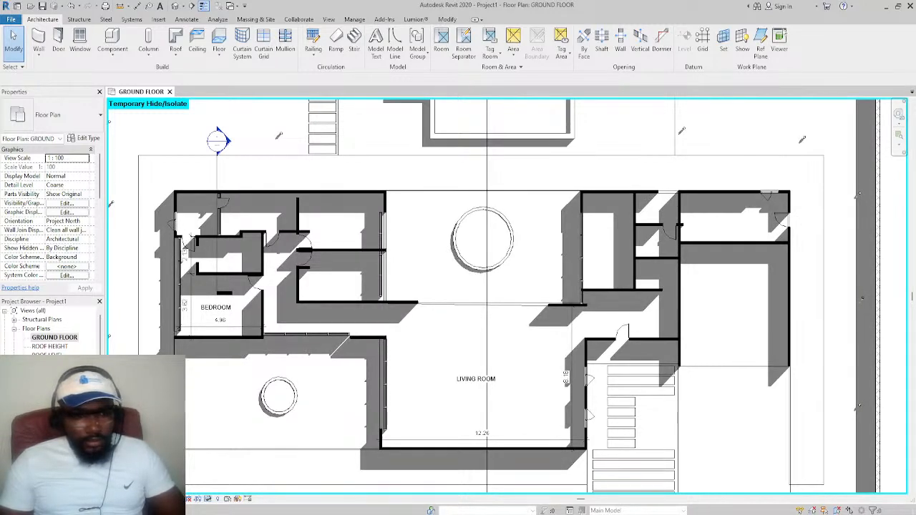
- Review the Sun Settings dialog and close it without changes
{"action": "left_click", "coordinate": [169, 499]}
{"action": "left_click", "coordinate": [200, 464]}
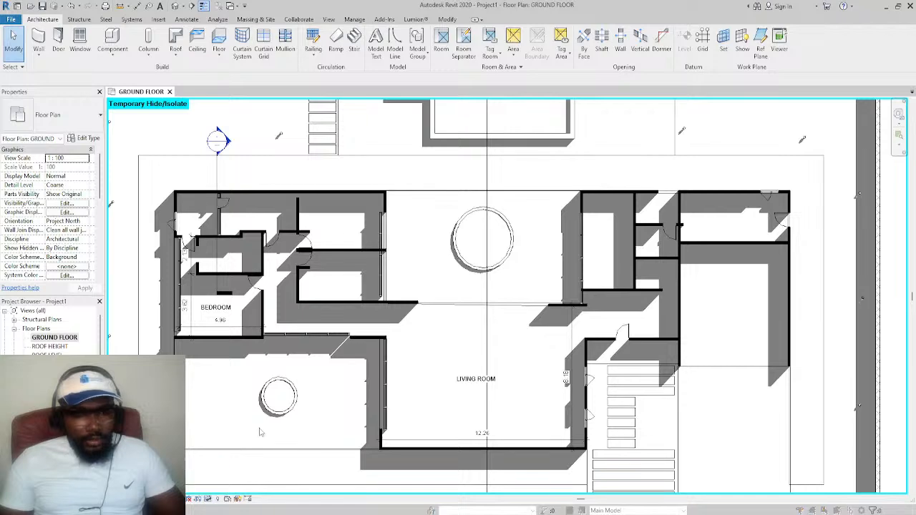
{"action": "left_click_drag", "start_coordinate": [371, 170], "coordinate": [440, 186]}
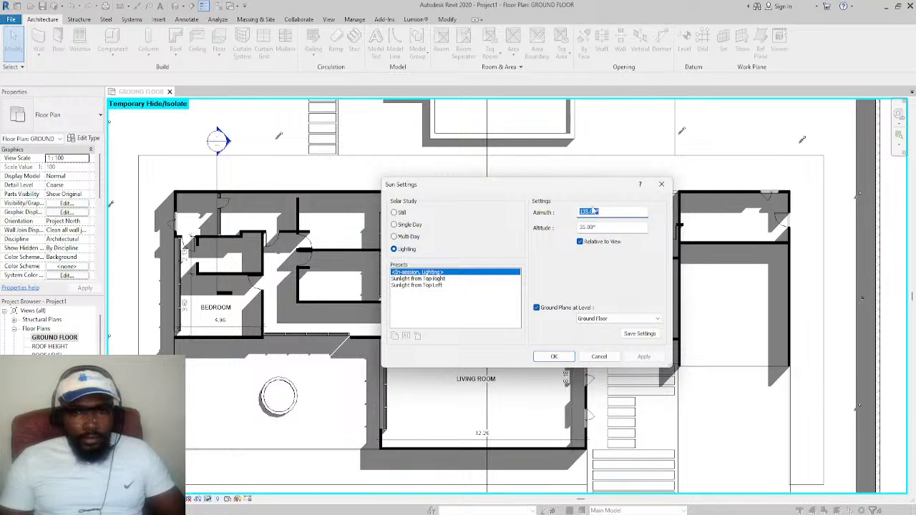
{"action": "left_click", "coordinate": [662, 186]}
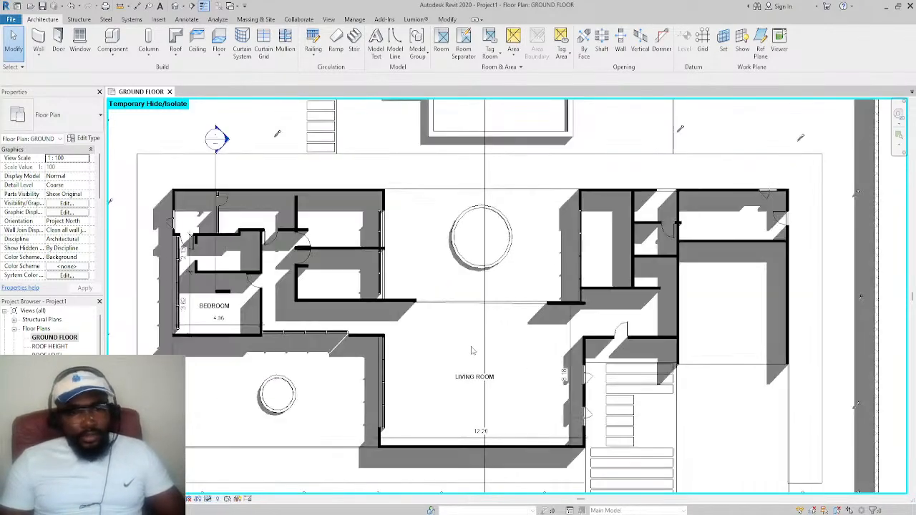
- Open the default 3D view of the bungalow in a tab beside the plan
{"action": "mouse_move", "coordinate": [426, 341]}
{"action": "middle_mouse_down"}
{"action": "mouse_move", "coordinate": [432, 331]}
{"action": "mouse_move", "coordinate": [422, 332]}
{"action": "middle_mouse_up"}
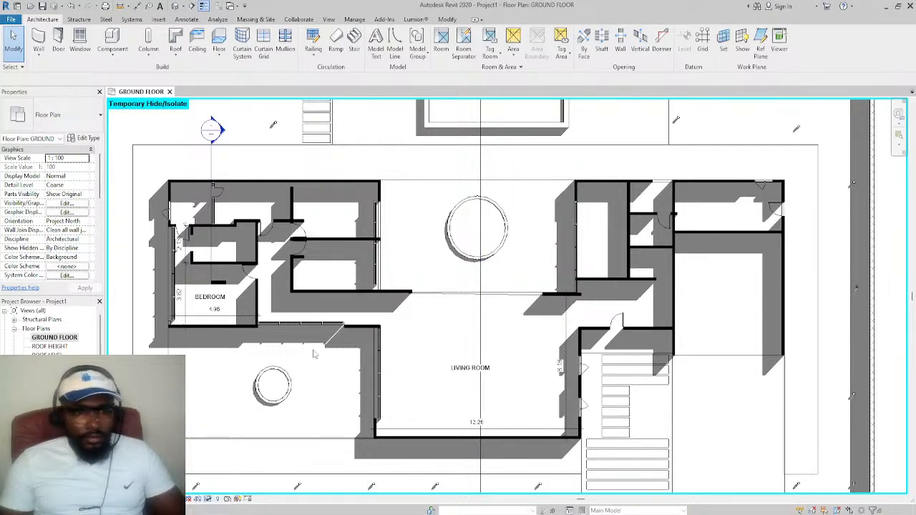
{"action": "middle_click_drag", "start_coordinate": [424, 348], "coordinate": [423, 347]}
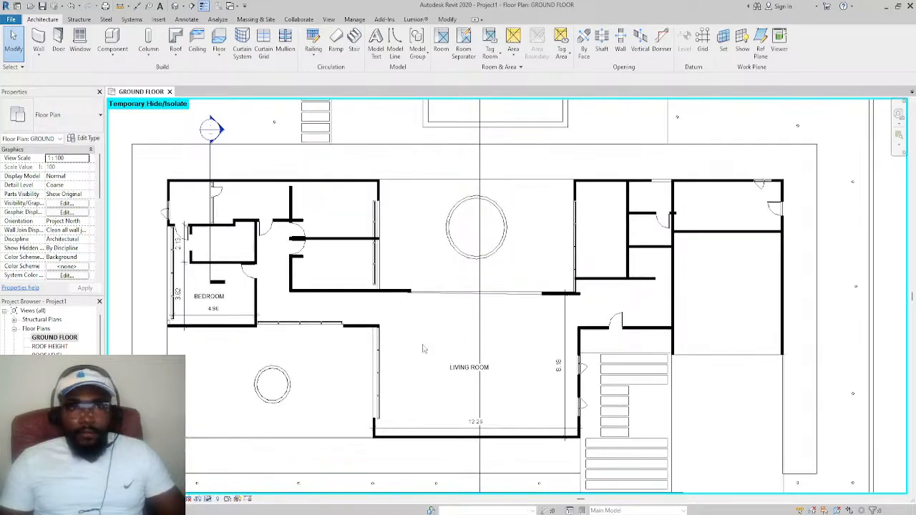
{"action": "left_click", "coordinate": [174, 7]}
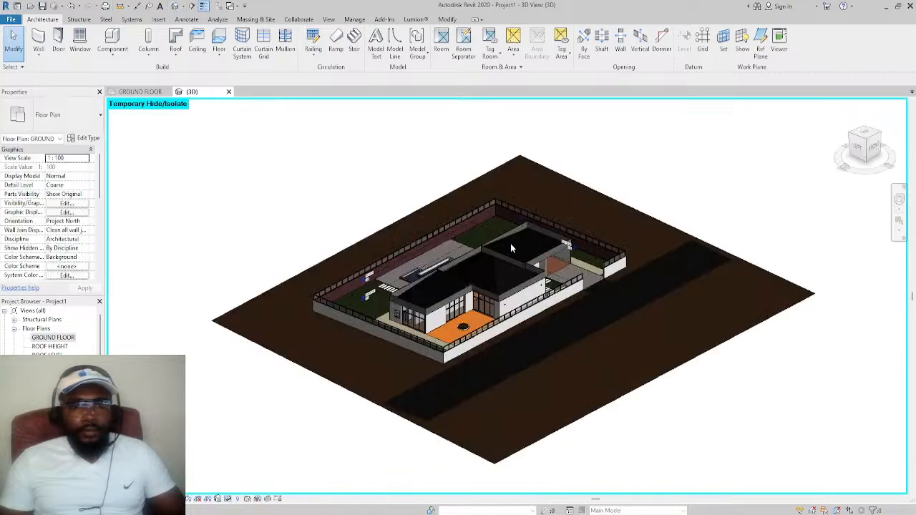
- Close the GROUND FLOOR plan so only the 3D view remains, and bring up the Lumion export commands
{"action": "scroll", "coordinate": [523, 301], "scroll_direction": "up", "scroll_amount": 4}
{"action": "middle_click_drag", "start_coordinate": [530, 334], "coordinate": [473, 307]}
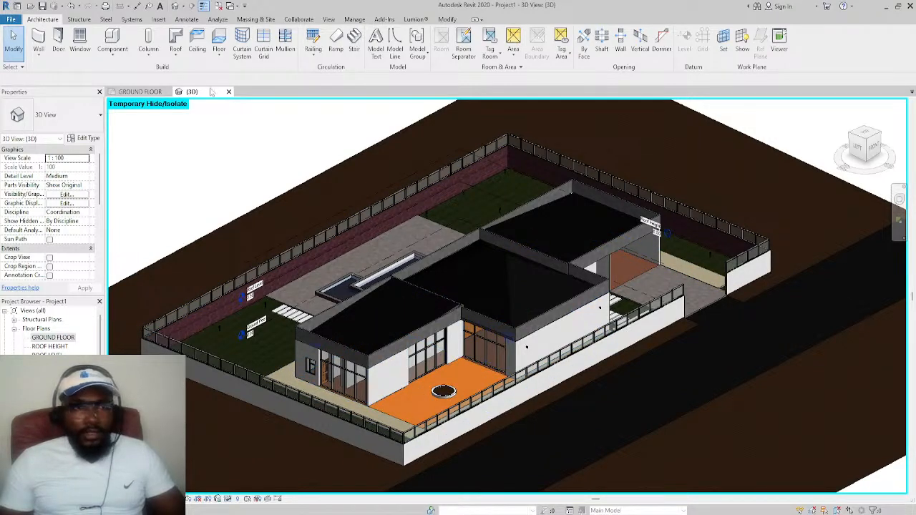
{"action": "left_click", "coordinate": [217, 6]}
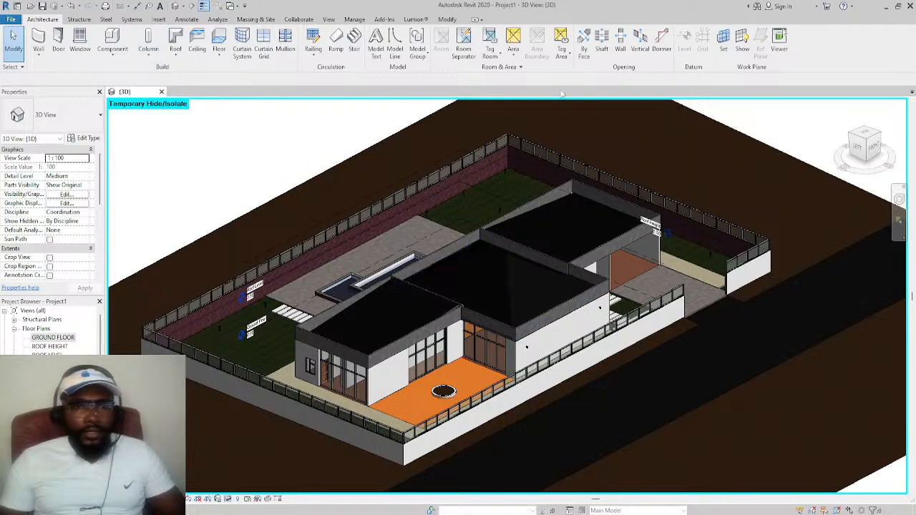
{"action": "left_click", "coordinate": [414, 19]}
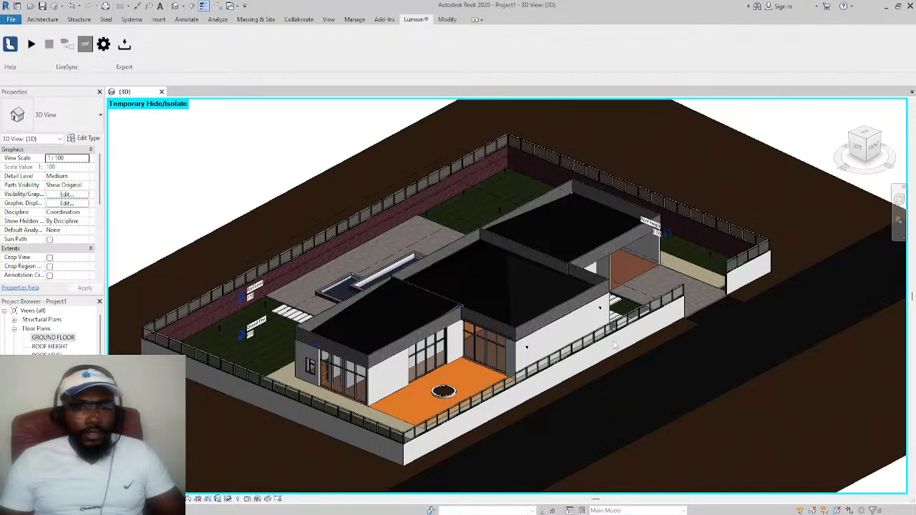
{"action": "scroll", "coordinate": [544, 356], "scroll_direction": "up", "scroll_amount": 3}
{"action": "scroll", "coordinate": [544, 356], "scroll_direction": "down", "scroll_amount": 1}
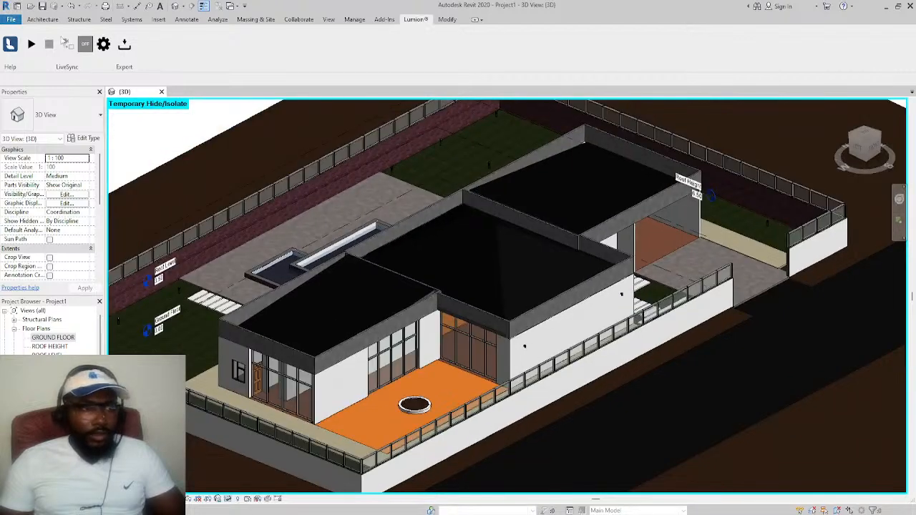
{"action": "left_click", "coordinate": [12, 20]}
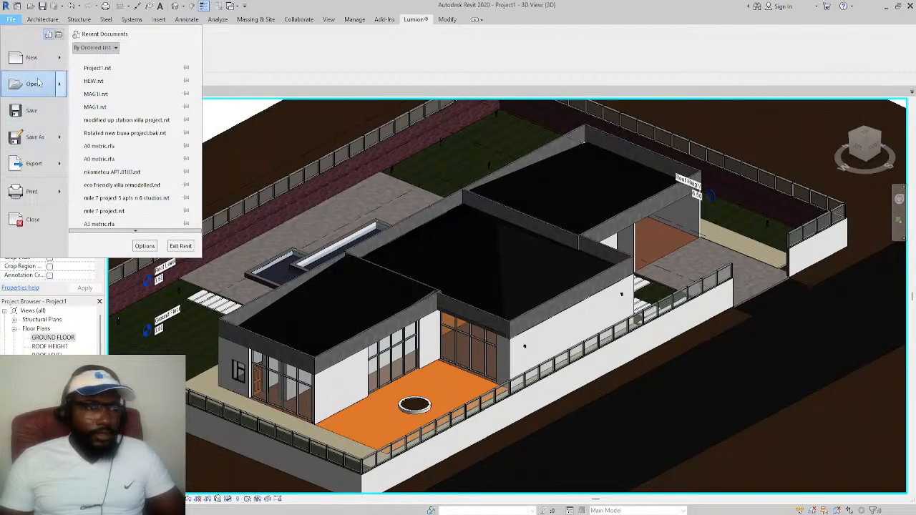
{"action": "mouse_move", "coordinate": [40, 166]}
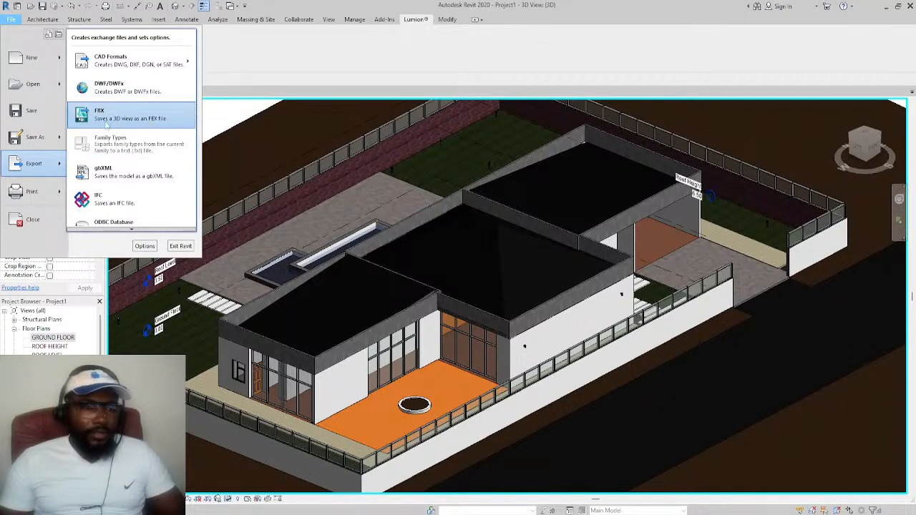
{"action": "left_click", "coordinate": [306, 53]}
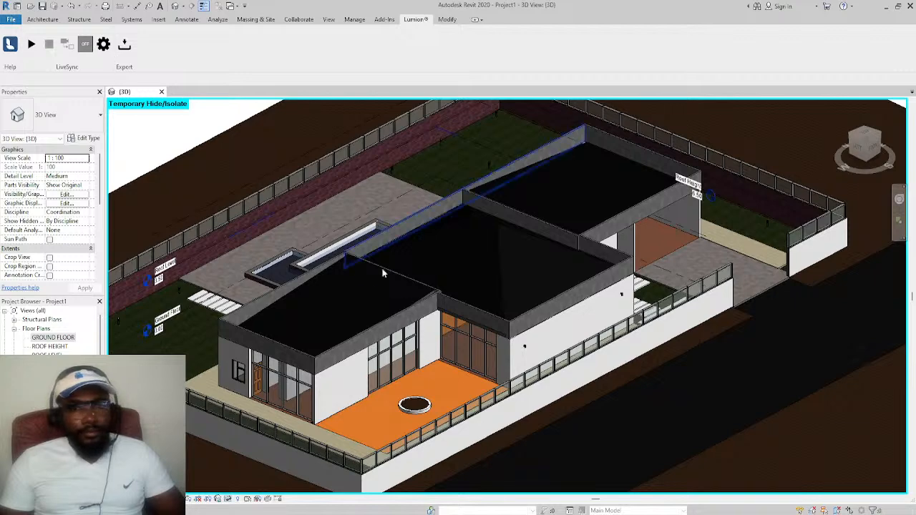
{"action": "scroll", "coordinate": [386, 257], "scroll_direction": "down", "scroll_amount": 3}
{"action": "scroll", "coordinate": [385, 271], "scroll_direction": "up", "scroll_amount": 3}
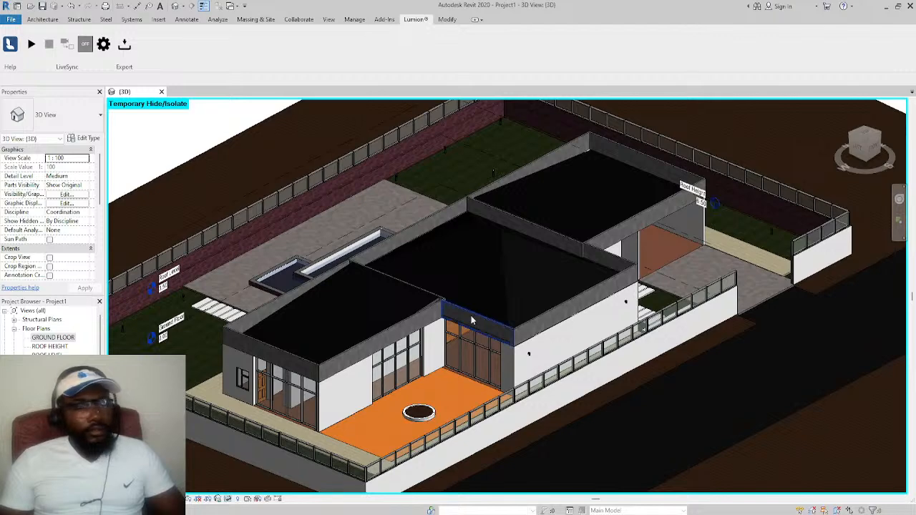
{"action": "middle_click_drag", "start_coordinate": [418, 306], "coordinate": [496, 318], "text": "shift"}
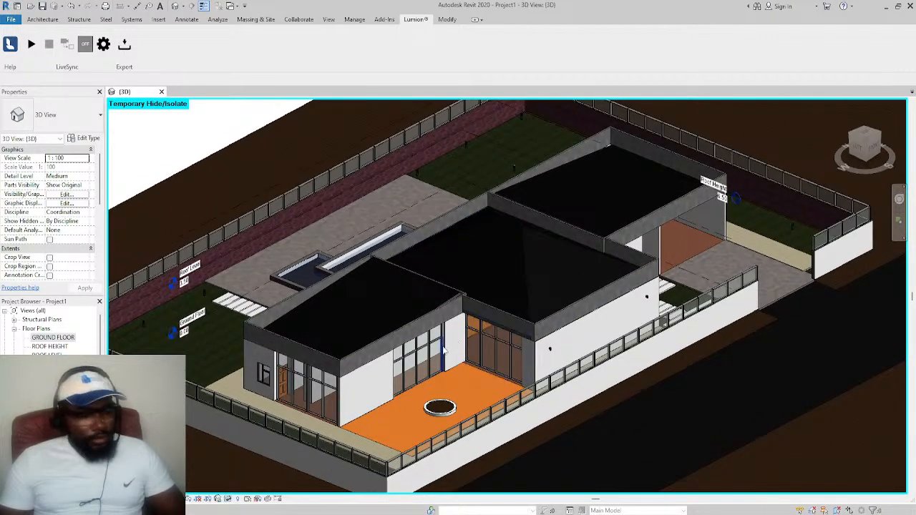
{"action": "middle_click_drag", "start_coordinate": [476, 365], "coordinate": [280, 350], "text": "shift"}
{"action": "scroll", "coordinate": [260, 362], "scroll_direction": "up", "scroll_amount": 8}
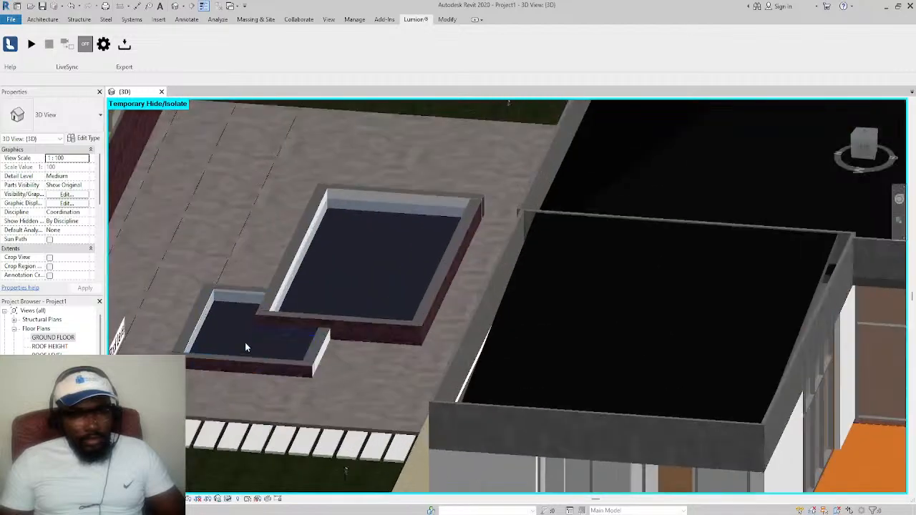
{"action": "scroll", "coordinate": [329, 337], "scroll_direction": "down", "scroll_amount": 2}
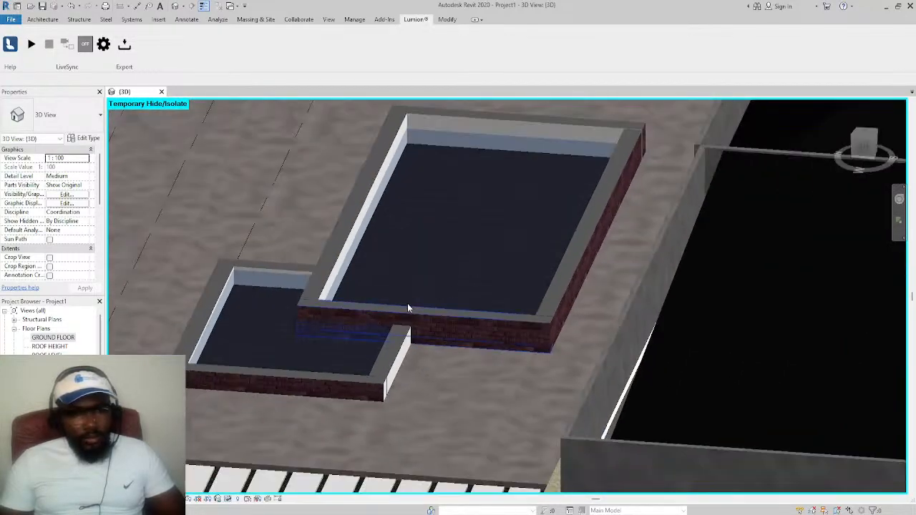
{"action": "middle_click_drag", "start_coordinate": [440, 296], "coordinate": [410, 406]}
{"action": "scroll", "coordinate": [354, 323], "scroll_direction": "down", "scroll_amount": 4}
{"action": "scroll", "coordinate": [353, 322], "scroll_direction": "down", "scroll_amount": 1}
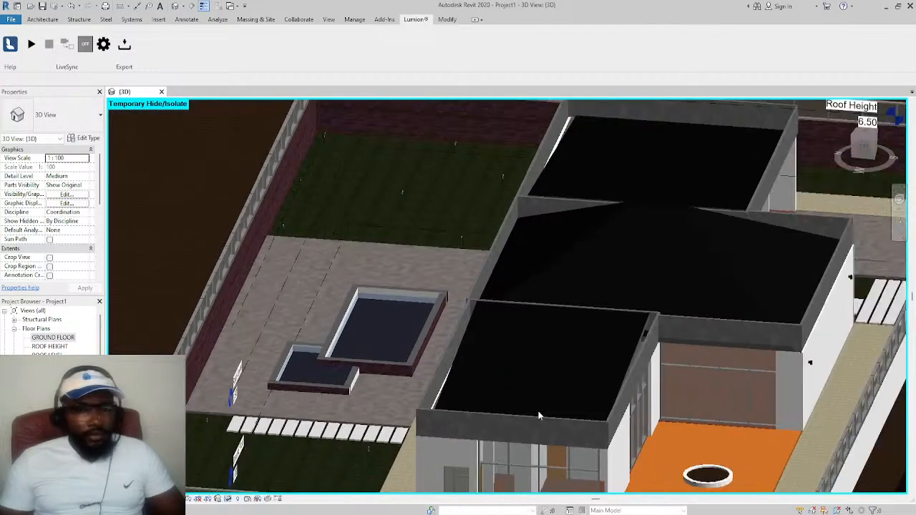
{"action": "middle_click_drag", "start_coordinate": [666, 487], "coordinate": [547, 414]}
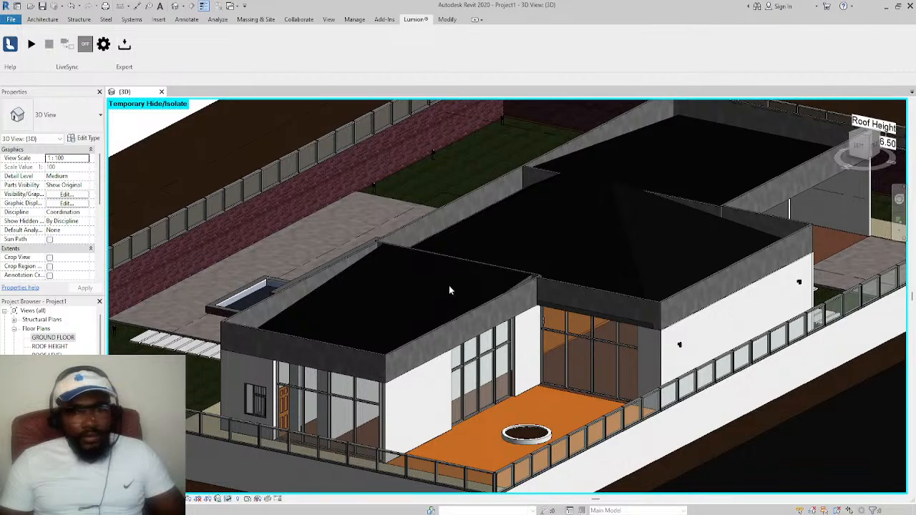
{"action": "middle_click_drag", "start_coordinate": [327, 241], "coordinate": [512, 356], "text": "shift"}
{"action": "scroll", "coordinate": [512, 356], "scroll_direction": "up", "scroll_amount": 3}
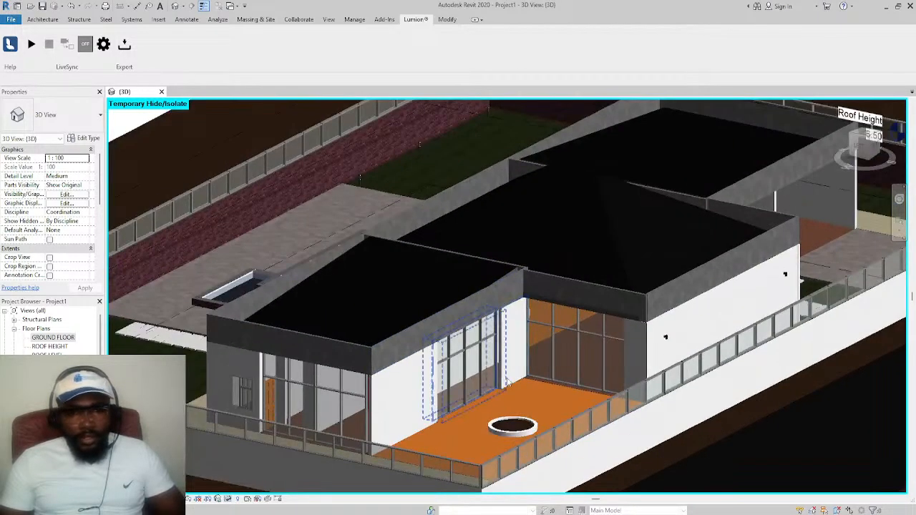
- Export to Lumion with high surface smoothing and Base Point (project north) as the insertion point
{"action": "left_click", "coordinate": [125, 45]}
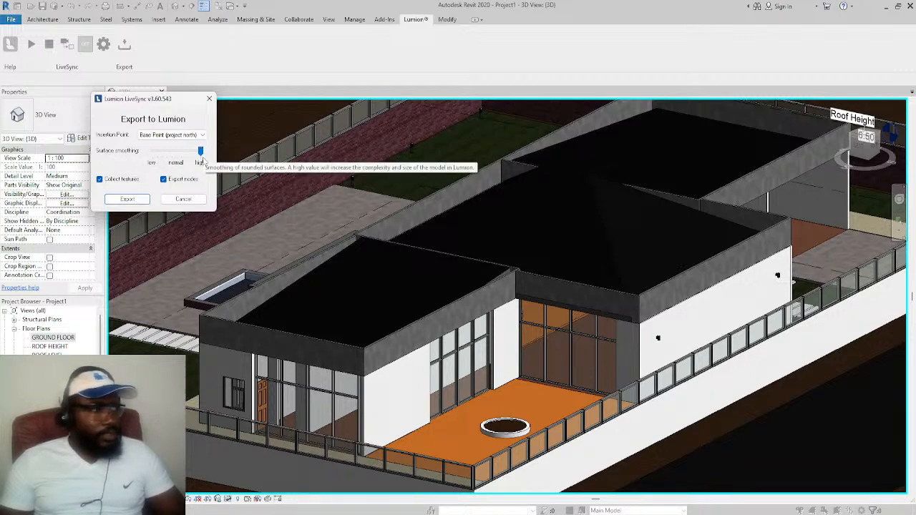
{"action": "mouse_move", "coordinate": [200, 153]}
{"action": "left_mouse_down"}
{"action": "mouse_move", "coordinate": [172, 152]}
{"action": "mouse_move", "coordinate": [201, 156]}
{"action": "left_mouse_up"}
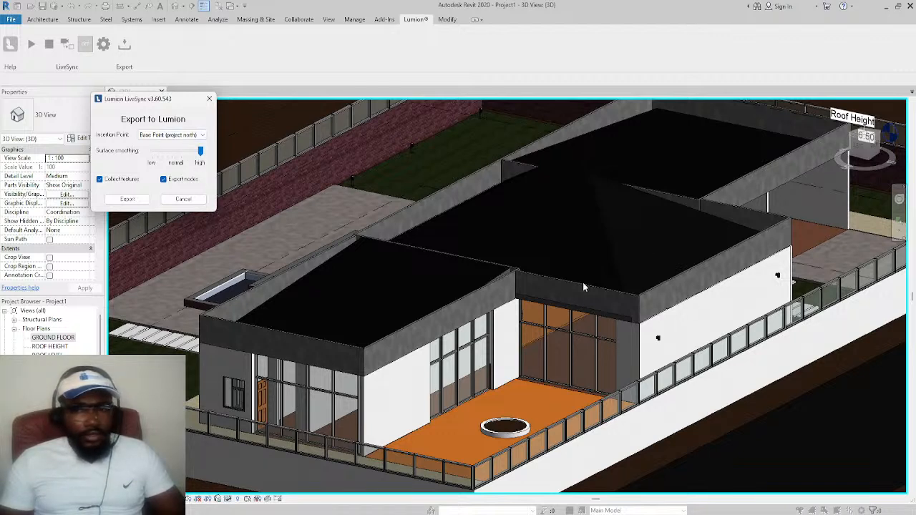
{"action": "left_click", "coordinate": [127, 200]}
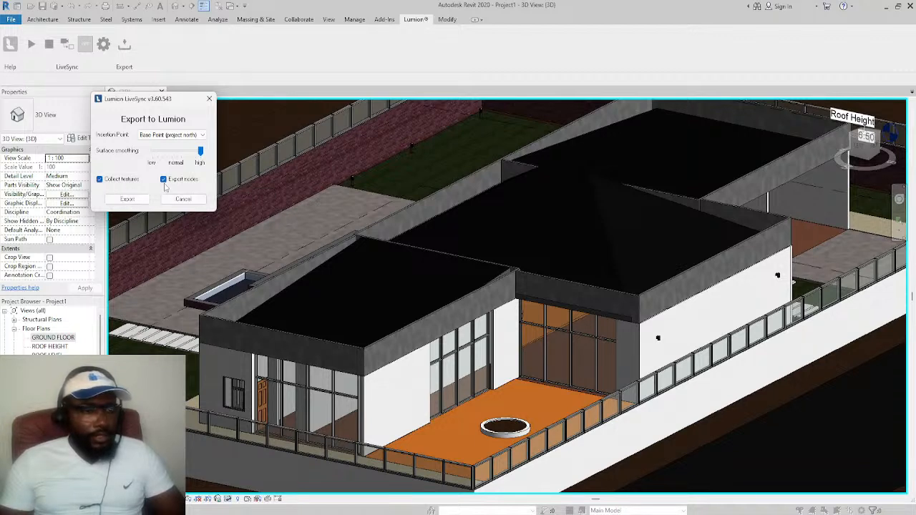
{"action": "left_click", "coordinate": [198, 136]}
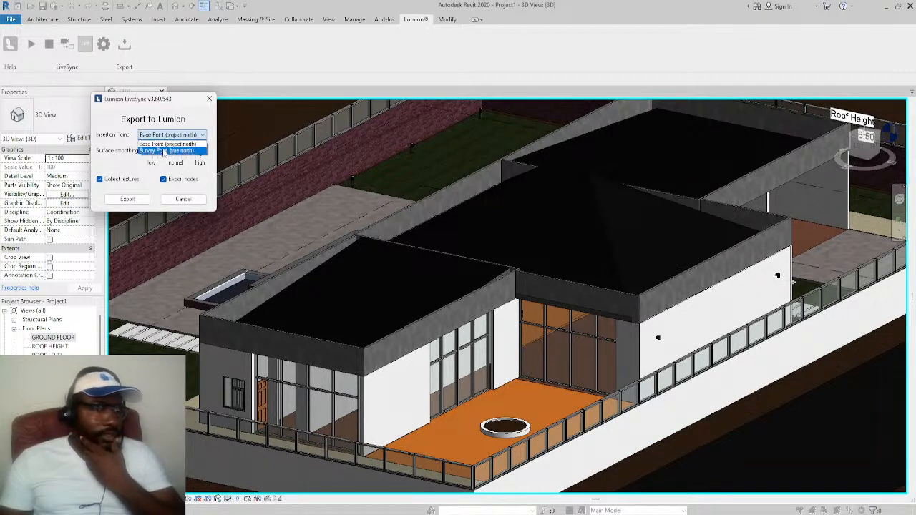
{"action": "left_click", "coordinate": [179, 144]}
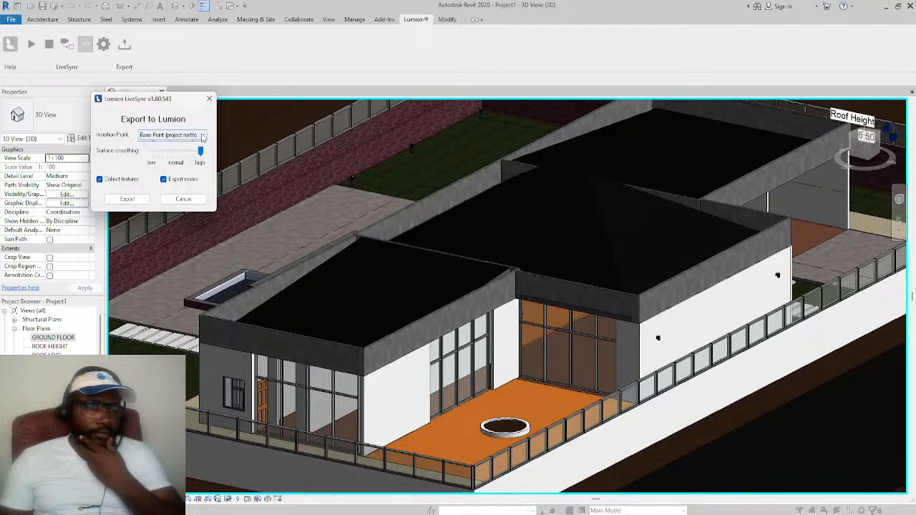
{"action": "left_click", "coordinate": [203, 135]}
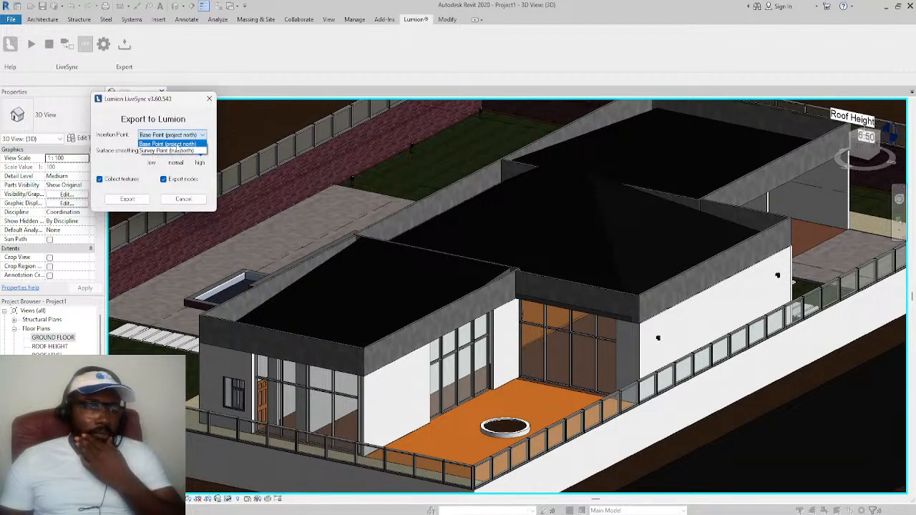
{"action": "left_click", "coordinate": [182, 144]}
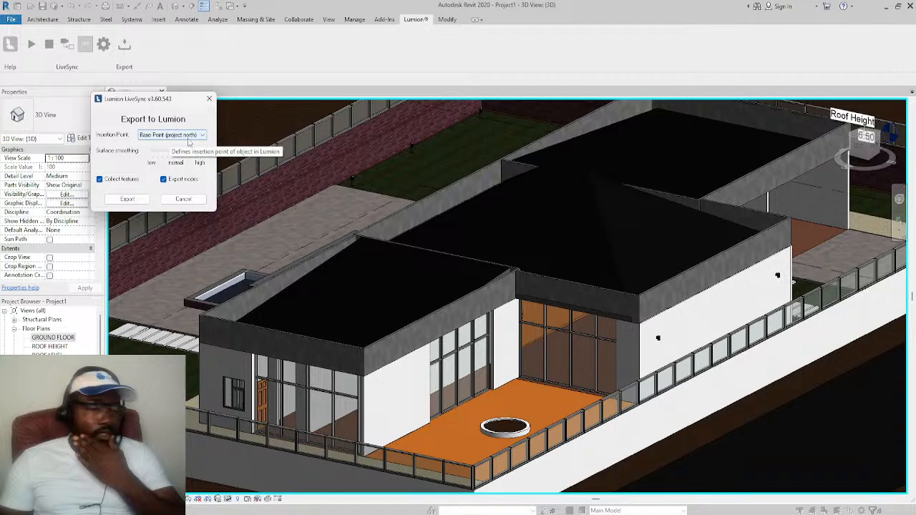
{"action": "left_click", "coordinate": [127, 200]}
- Save the export to the Desktop as BUNGALOW with the COLLADA file type
{"action": "left_click_drag", "start_coordinate": [143, 56], "coordinate": [260, 72]}
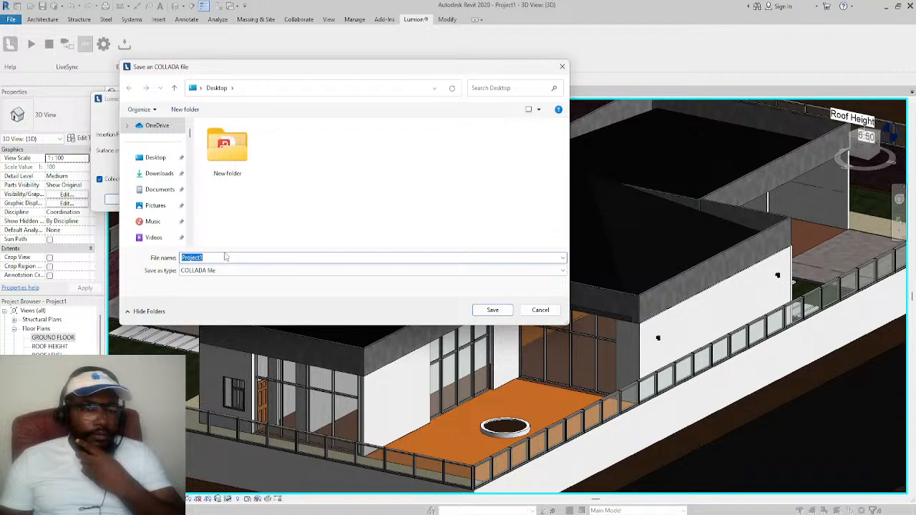
{"action": "type", "text": "BU"}
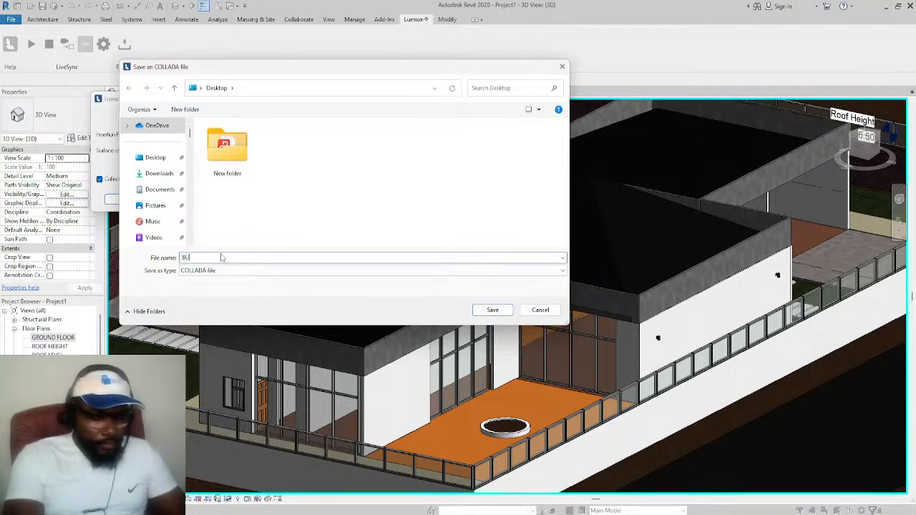
{"action": "type", "text": "NGALOW"}
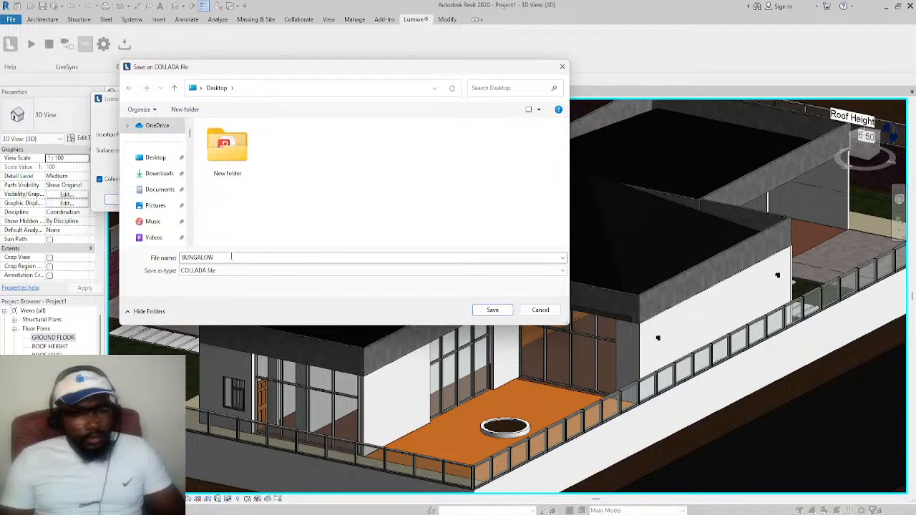
{"action": "double_click", "coordinate": [231, 257]}
{"action": "left_click", "coordinate": [232, 257]}
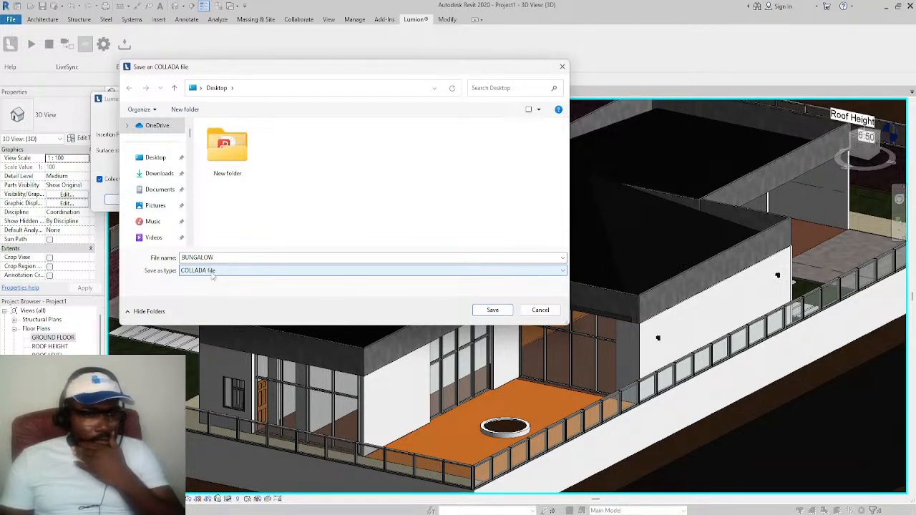
{"action": "left_click", "coordinate": [240, 272]}
{"action": "left_click", "coordinate": [204, 278]}
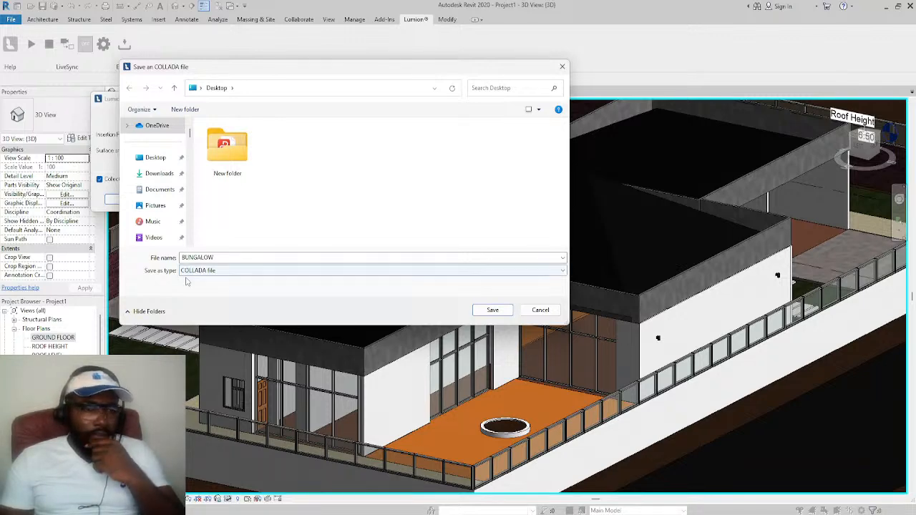
{"action": "left_click", "coordinate": [492, 310]}
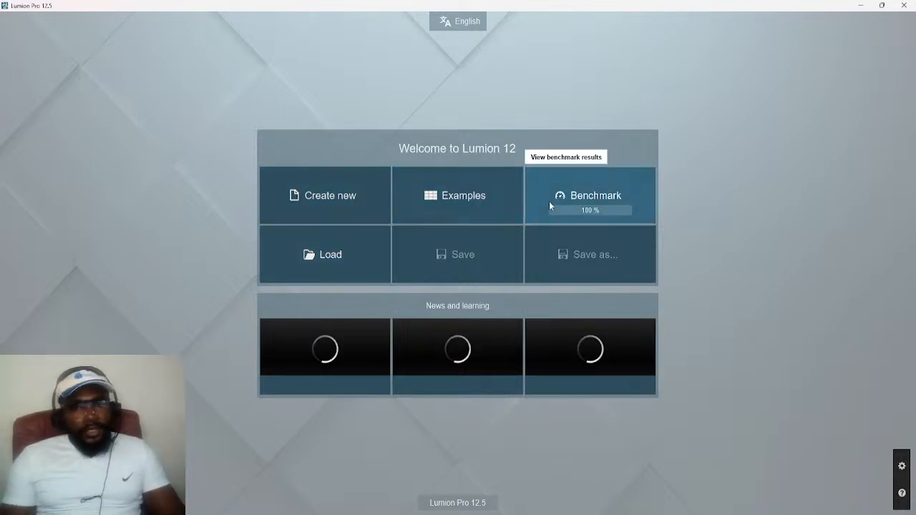
- Create a new Lumion project from the Plain grass-and-sky environment template
{"action": "left_click", "coordinate": [340, 204]}
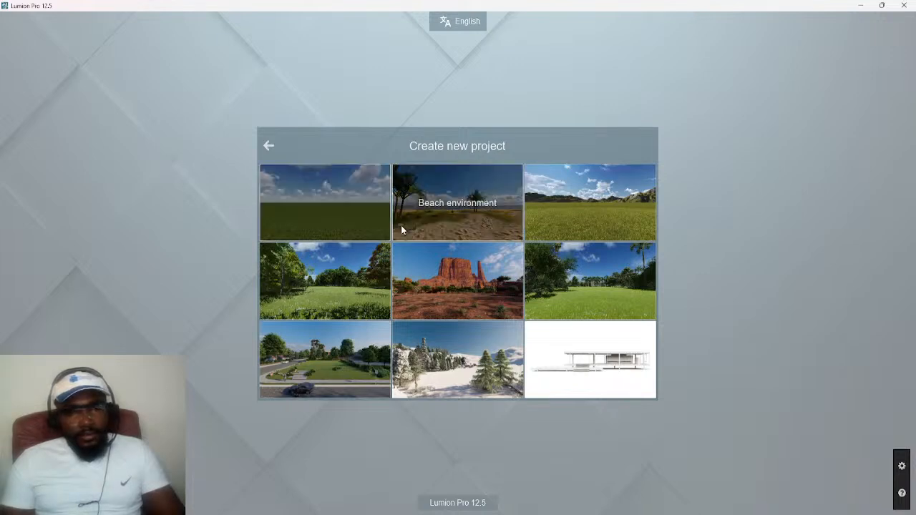
{"action": "left_click", "coordinate": [333, 202]}
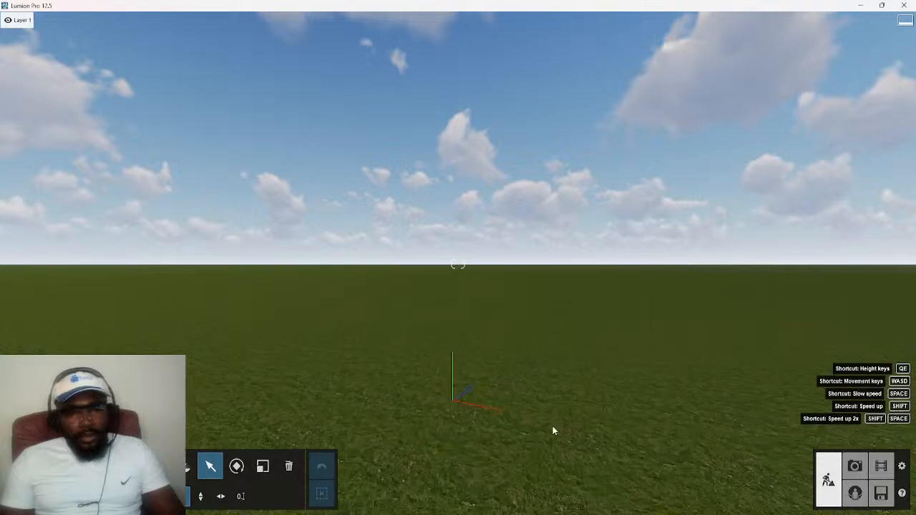
- Set editor quality to two stars at 50% resolution, then open the Nature object library
{"action": "mouse_move", "coordinate": [552, 429]}
{"action": "right_mouse_down"}
{"action": "mouse_move", "coordinate": [386, 430]}
{"action": "mouse_move", "coordinate": [337, 447]}
{"action": "mouse_move", "coordinate": [322, 494]}
{"action": "mouse_move", "coordinate": [307, 458]}
{"action": "mouse_move", "coordinate": [380, 394]}
{"action": "mouse_move", "coordinate": [565, 409]}
{"action": "right_mouse_up"}
{"action": "mouse_move", "coordinate": [630, 369]}
{"action": "right_mouse_down"}
{"action": "mouse_move", "coordinate": [629, 381]}
{"action": "mouse_move", "coordinate": [598, 394]}
{"action": "right_mouse_up"}
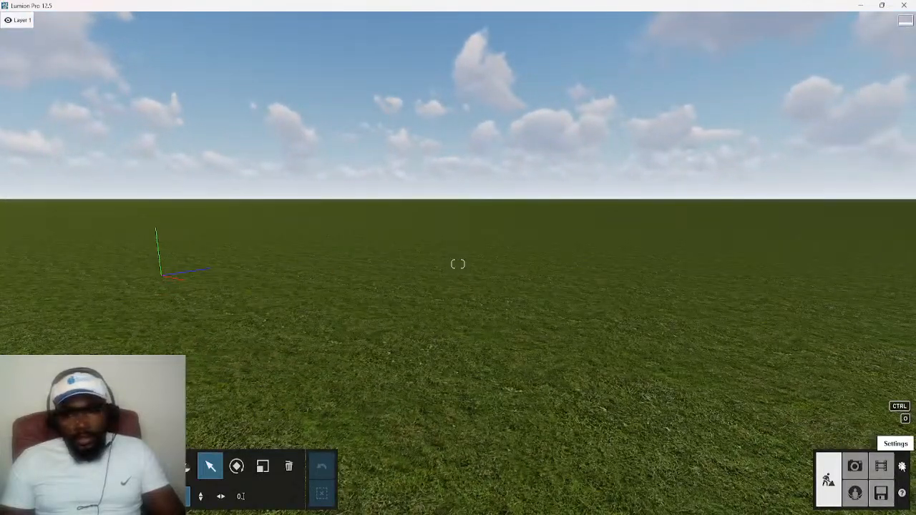
{"action": "left_click", "coordinate": [903, 467]}
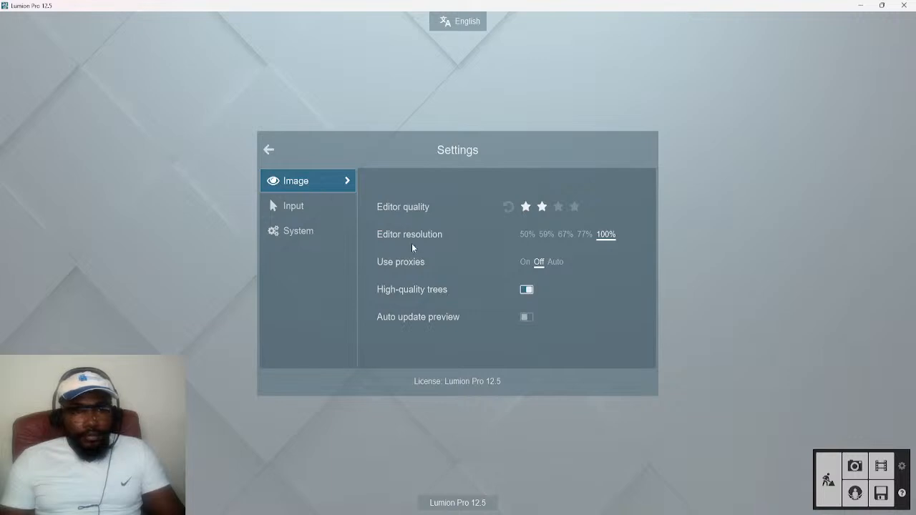
{"action": "left_click", "coordinate": [577, 208]}
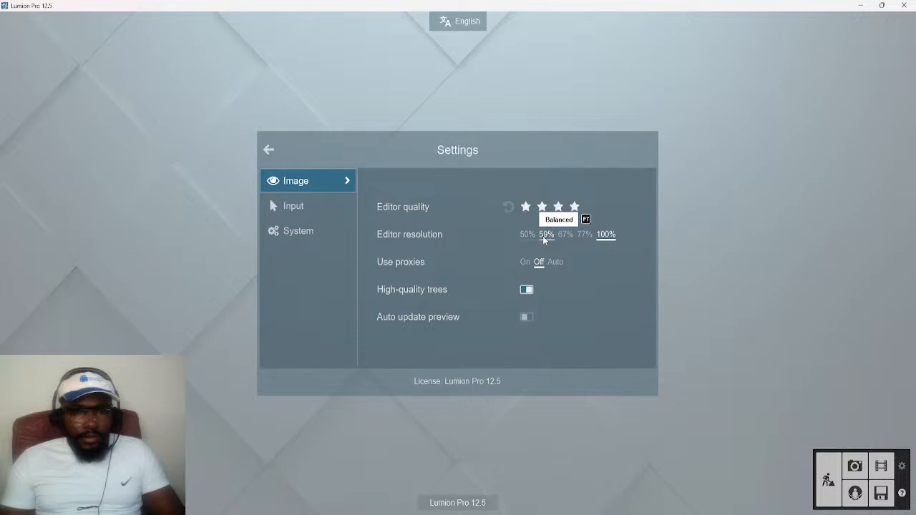
{"action": "left_click", "coordinate": [542, 206]}
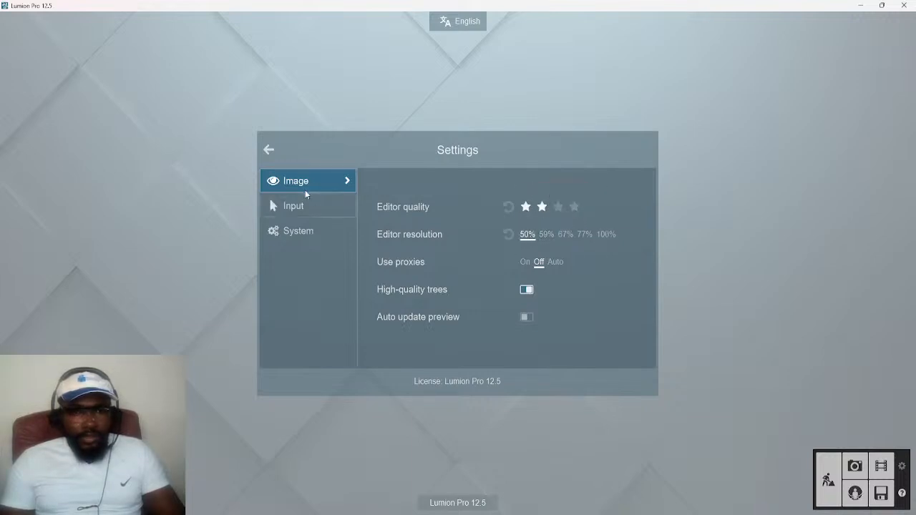
{"action": "left_click", "coordinate": [276, 154]}
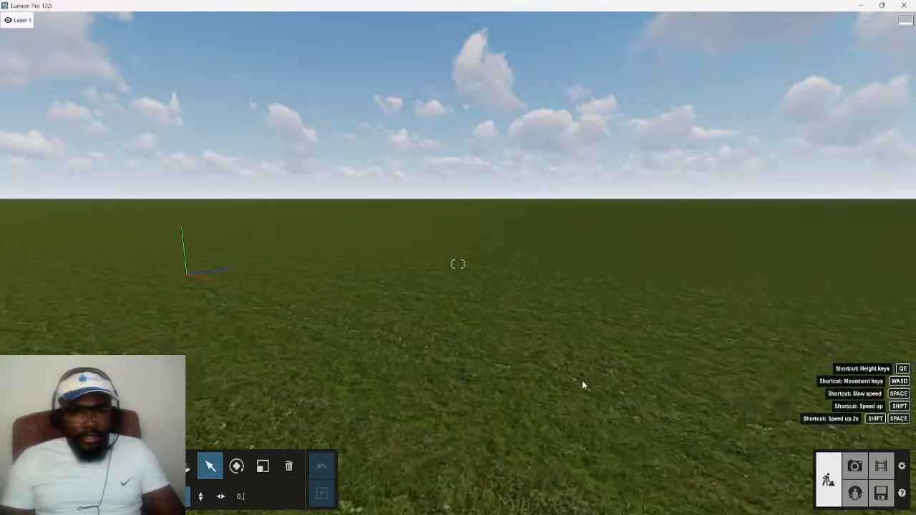
{"action": "right_click_drag", "start_coordinate": [458, 265], "coordinate": [391, 222]}
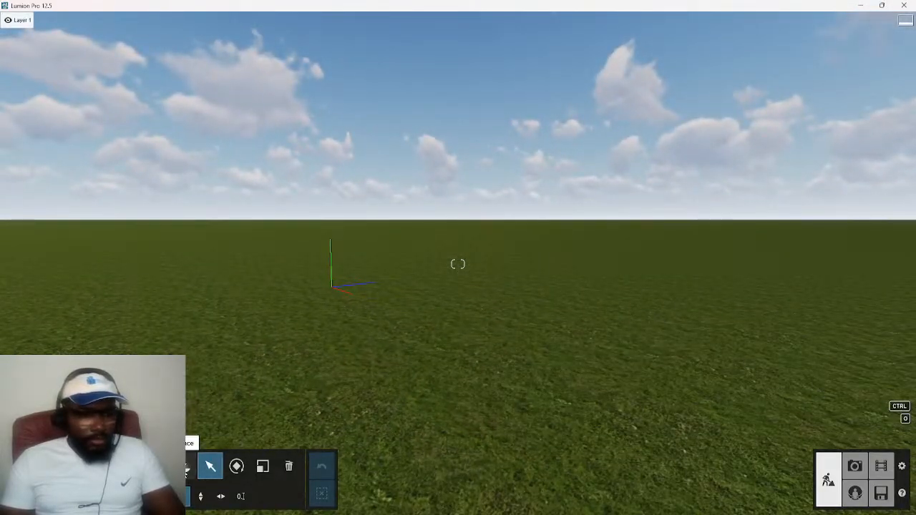
{"action": "left_click", "coordinate": [188, 467]}
- Place an Acacia RT tree from Nature > Acacia on the grass and look around it
{"action": "left_click", "coordinate": [26, 125]}
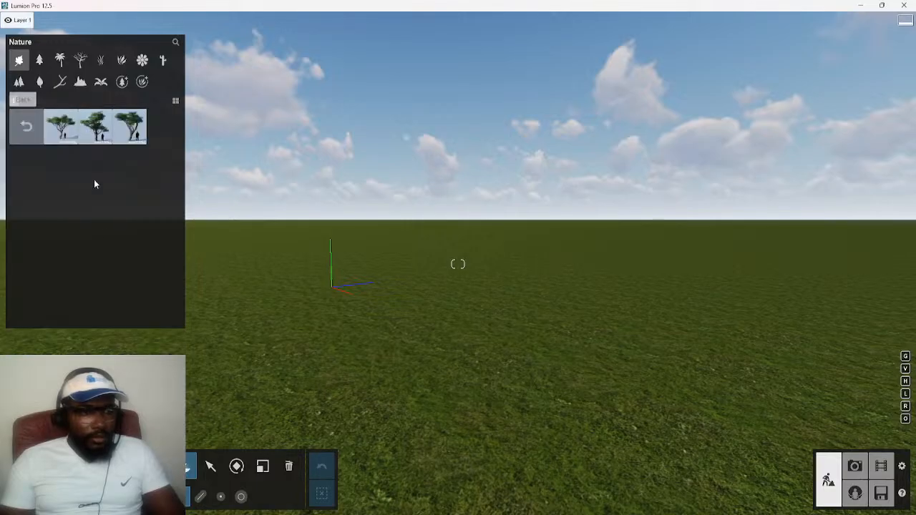
{"action": "left_click", "coordinate": [61, 127]}
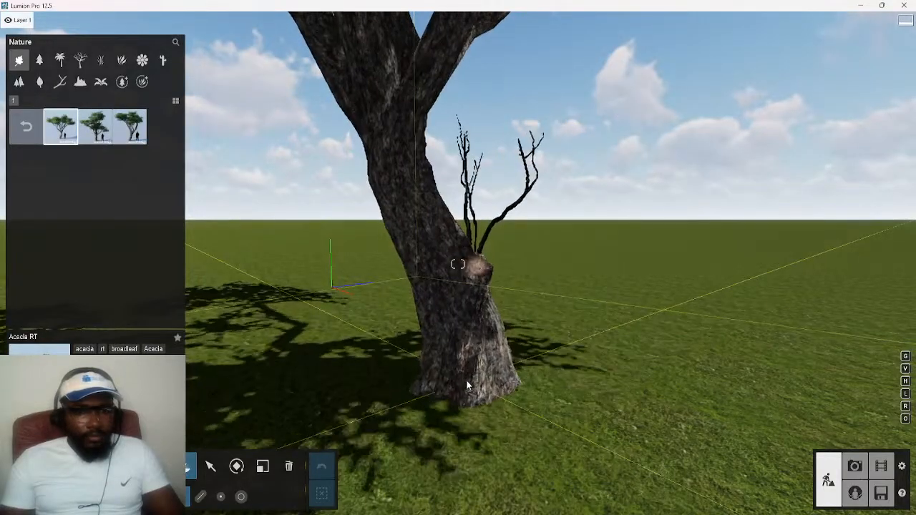
{"action": "left_click", "coordinate": [467, 381]}
{"action": "key", "text": "s"}
{"action": "key", "text": "a"}
{"action": "key", "text": "s"}
{"action": "key", "text": "q"}
{"action": "right_click_drag", "start_coordinate": [618, 420], "coordinate": [618, 476]}
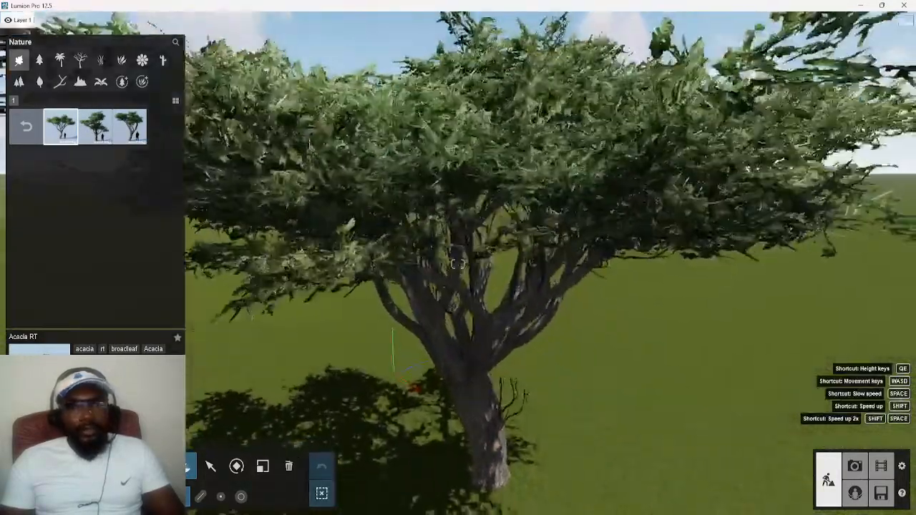
{"action": "key", "text": "s"}
{"action": "key", "text": "w"}
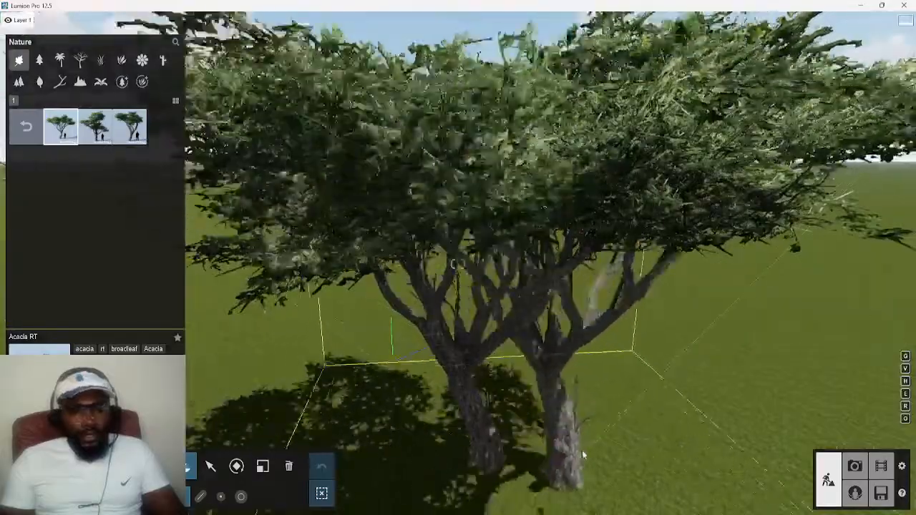
{"action": "key", "text": "Escape"}
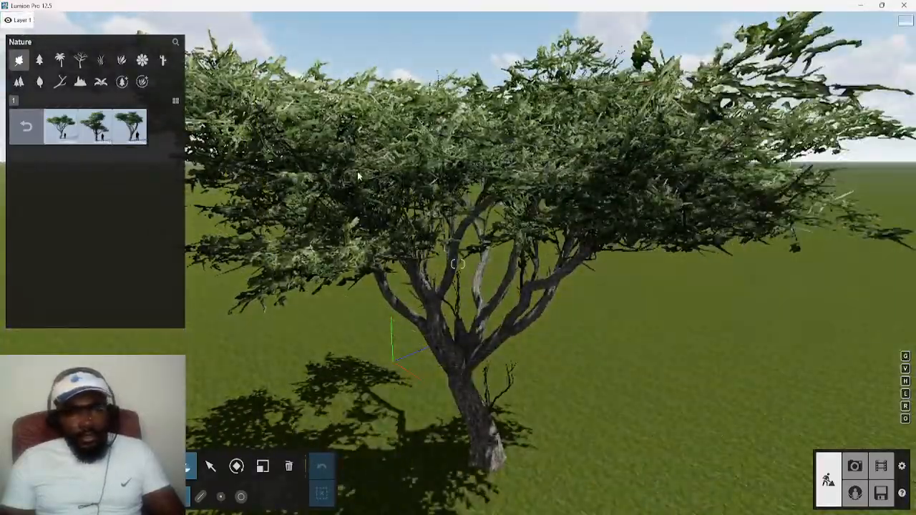
{"action": "key", "text": "w"}
{"action": "right_click_drag", "start_coordinate": [570, 228], "coordinate": [549, 226]}
{"action": "key", "text": "s"}
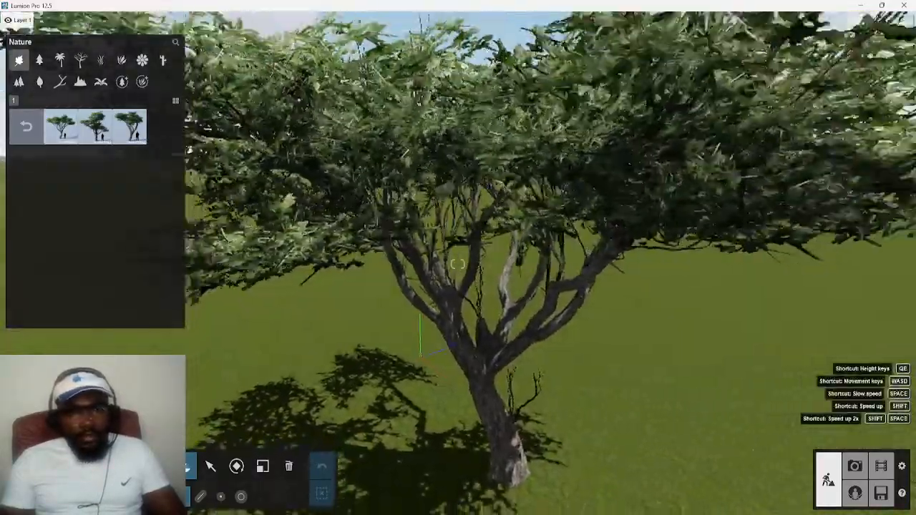
{"action": "key", "text": "w"}
{"action": "key", "text": "w"}
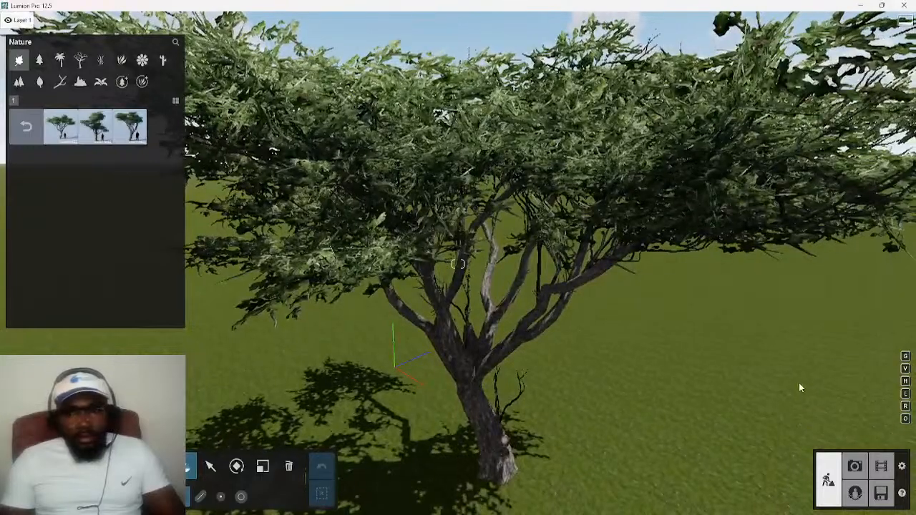
- Raise editor resolution to 100% and circle the acacia to check its canopy
{"action": "left_click", "coordinate": [902, 467]}
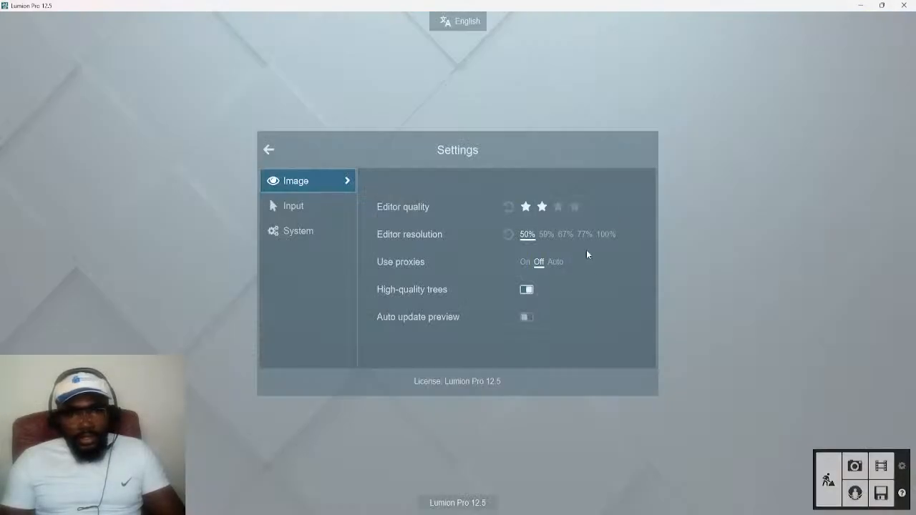
{"action": "left_click", "coordinate": [606, 234]}
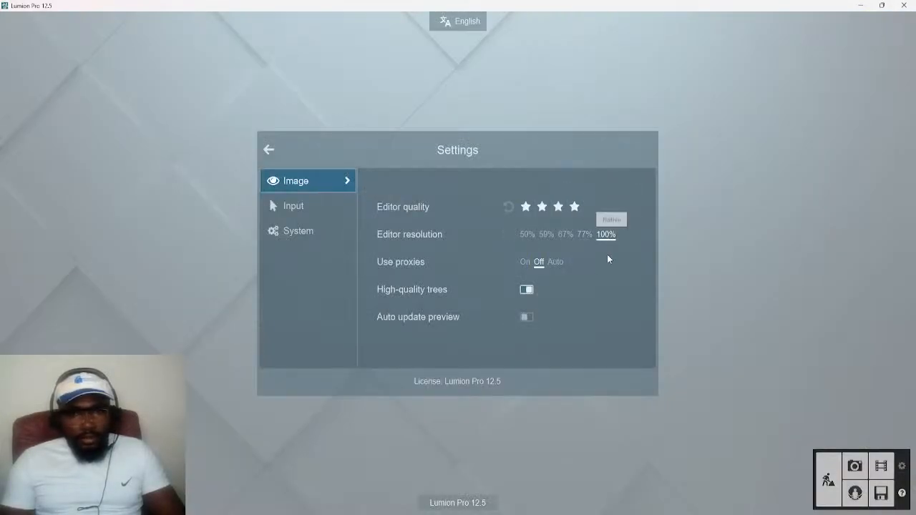
{"action": "left_click", "coordinate": [270, 150]}
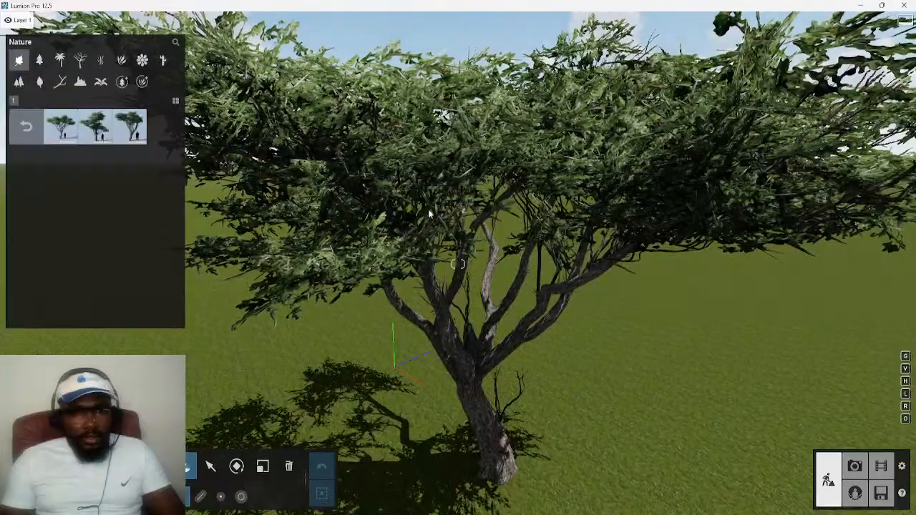
{"action": "key", "text": "w"}
{"action": "key", "text": "s"}
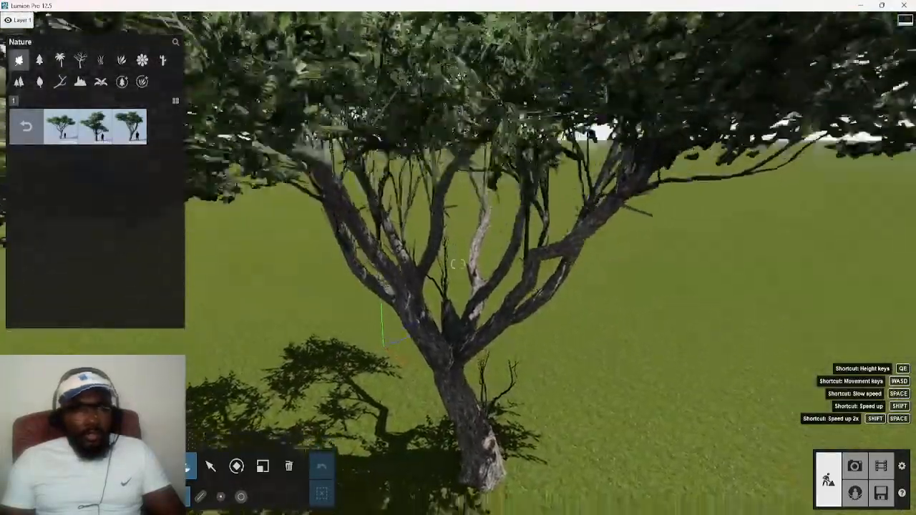
{"action": "key", "text": "s"}
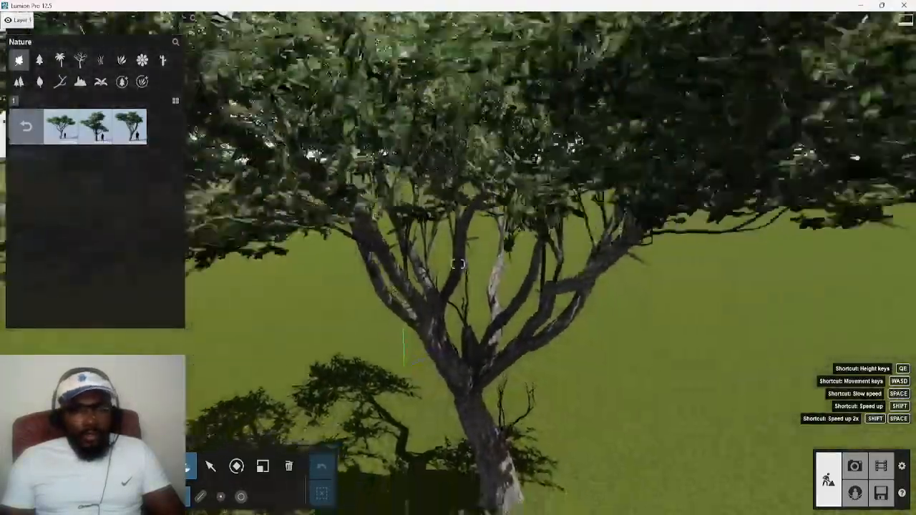
{"action": "key", "text": "s"}
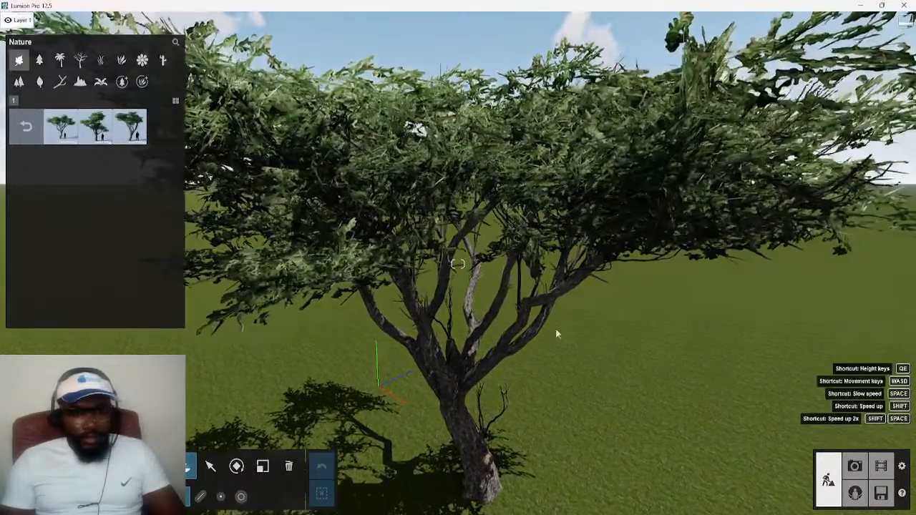
{"action": "key", "text": "s"}
{"action": "mouse_move", "coordinate": [559, 327]}
{"action": "right_mouse_down"}
{"action": "mouse_move", "coordinate": [617, 359]}
{"action": "mouse_move", "coordinate": [627, 355]}
{"action": "mouse_move", "coordinate": [573, 339]}
{"action": "right_mouse_up"}
{"action": "key", "text": "w"}
{"action": "key", "text": "e"}
{"action": "key", "text": "d"}
{"action": "right_click_drag", "start_coordinate": [458, 264], "coordinate": [436, 244]}
{"action": "key", "text": "a"}
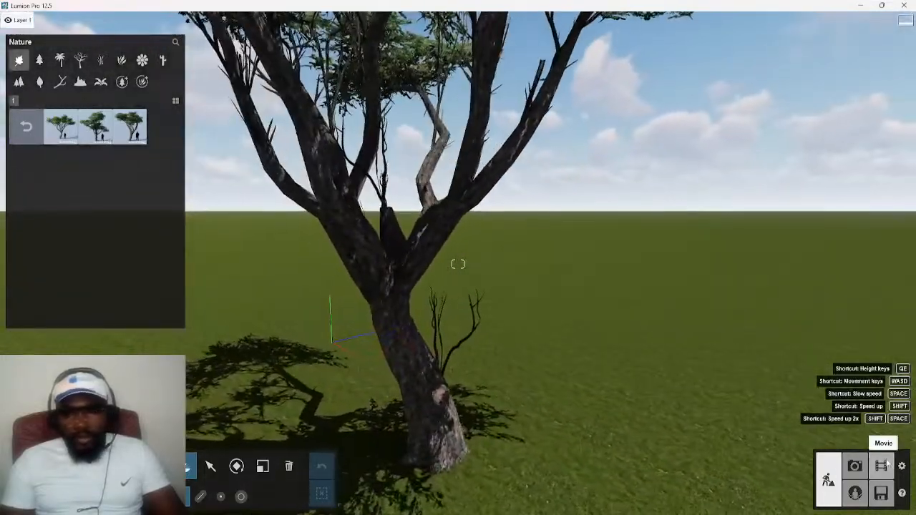
{"action": "left_click", "coordinate": [903, 467]}
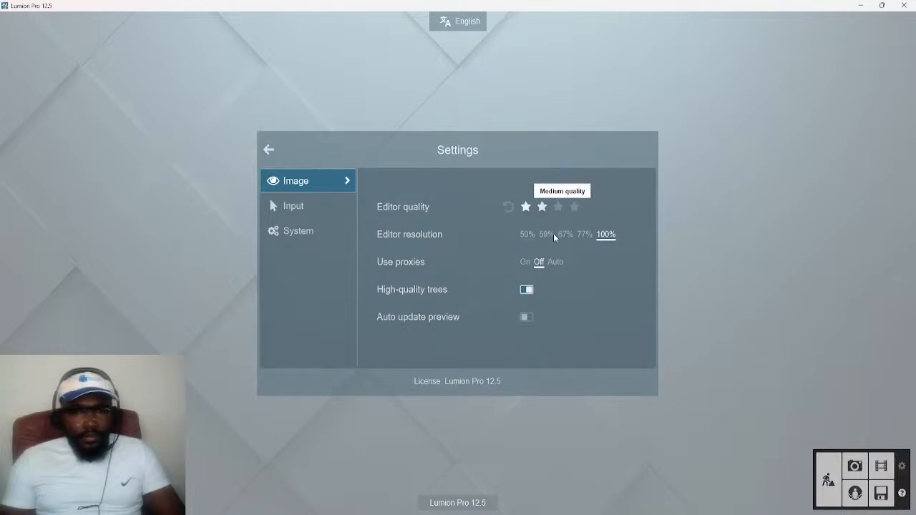
- Set editor quality to the full four stars
{"action": "left_click", "coordinate": [268, 150]}
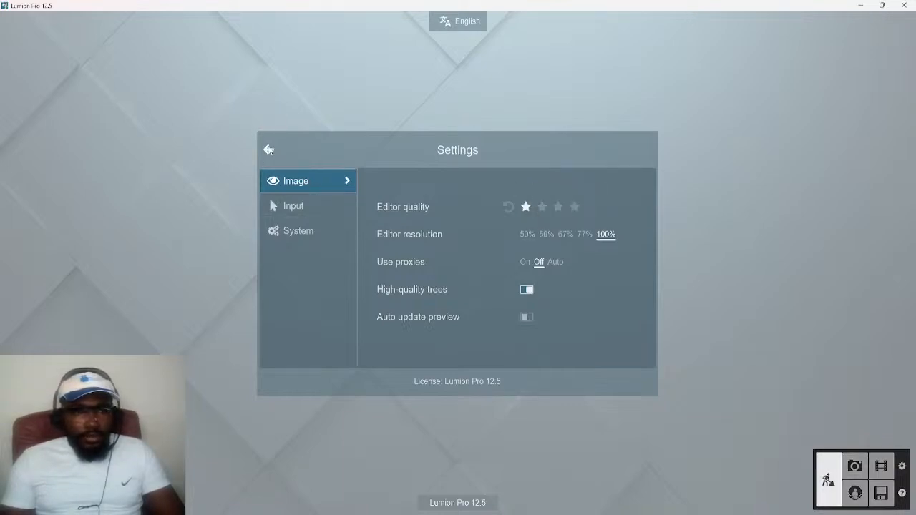
{"action": "mouse_move", "coordinate": [903, 505]}
{"action": "left_click", "coordinate": [881, 494]}
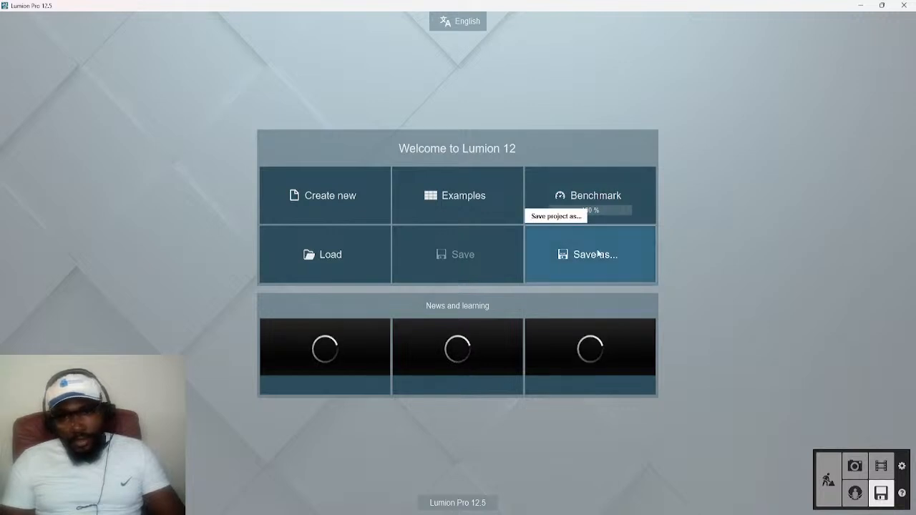
{"action": "left_click", "coordinate": [902, 469]}
{"action": "left_click", "coordinate": [575, 208]}
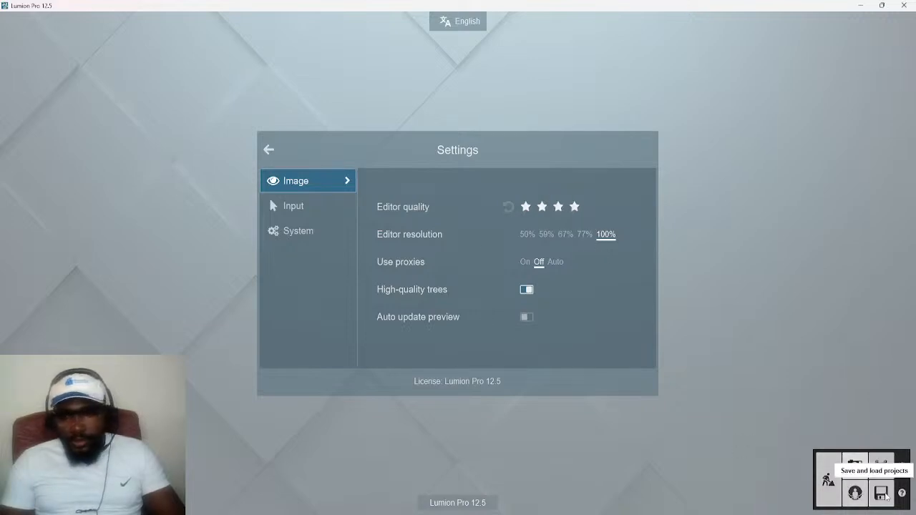
{"action": "left_click", "coordinate": [264, 147]}
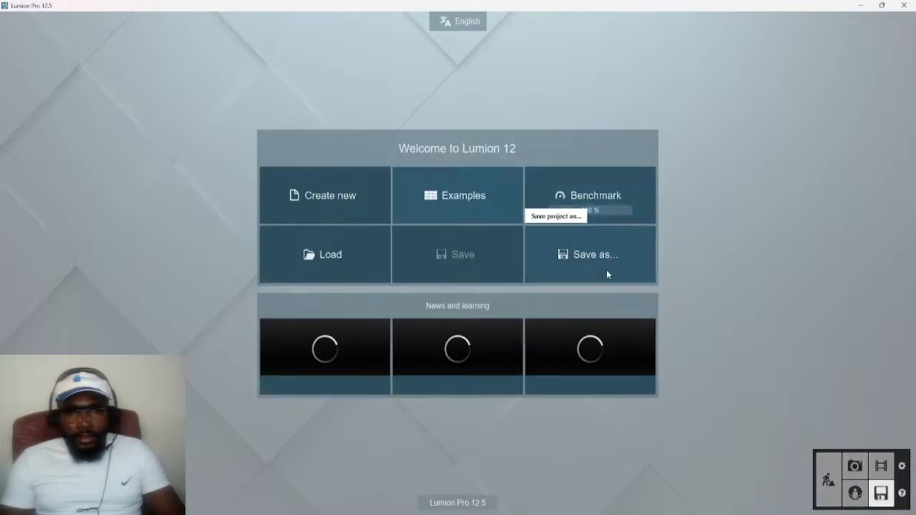
- Delete the acacia tree from the landscape with the Delete tool
{"action": "left_click", "coordinate": [829, 481]}
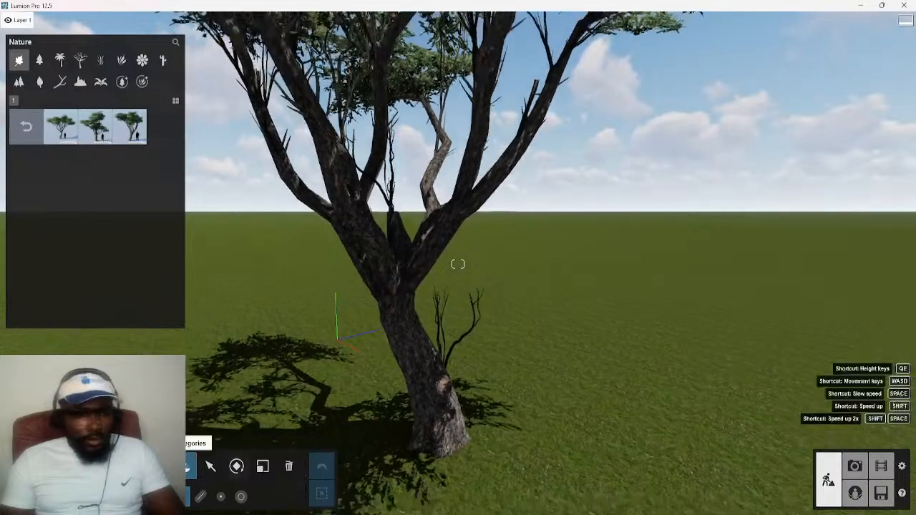
{"action": "left_click", "coordinate": [289, 467]}
{"action": "left_click", "coordinate": [440, 428]}
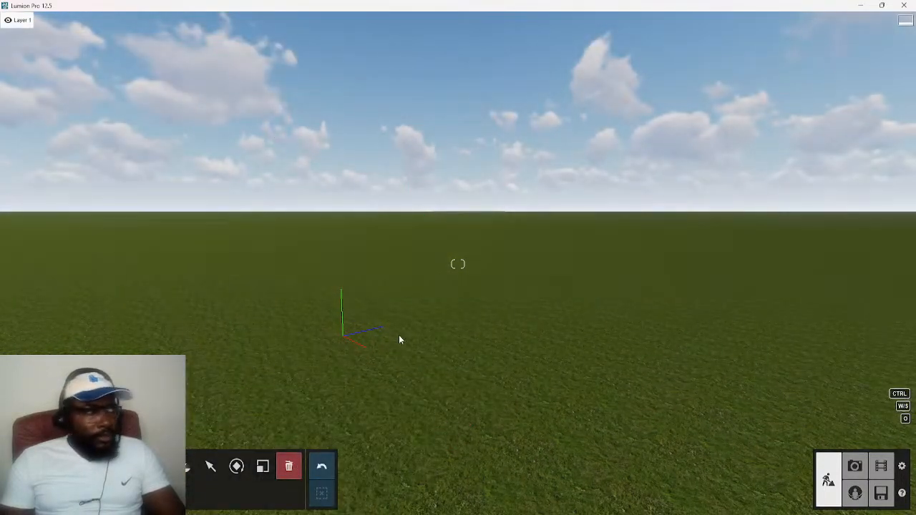
- Show the Imported Models library listing saved model folders like Furniture and VILLAAA
{"action": "right_click_drag", "start_coordinate": [401, 339], "coordinate": [458, 319]}
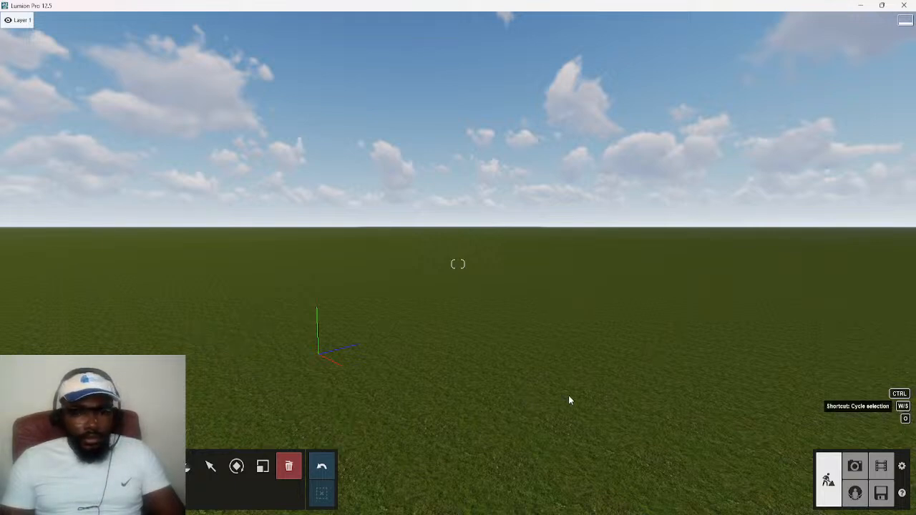
{"action": "left_click", "coordinate": [183, 467]}
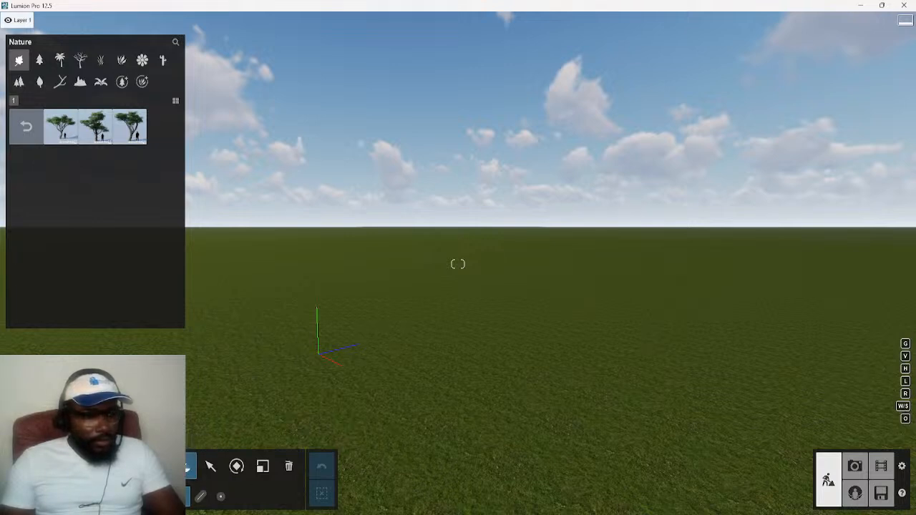
{"action": "left_click", "coordinate": [159, 494]}
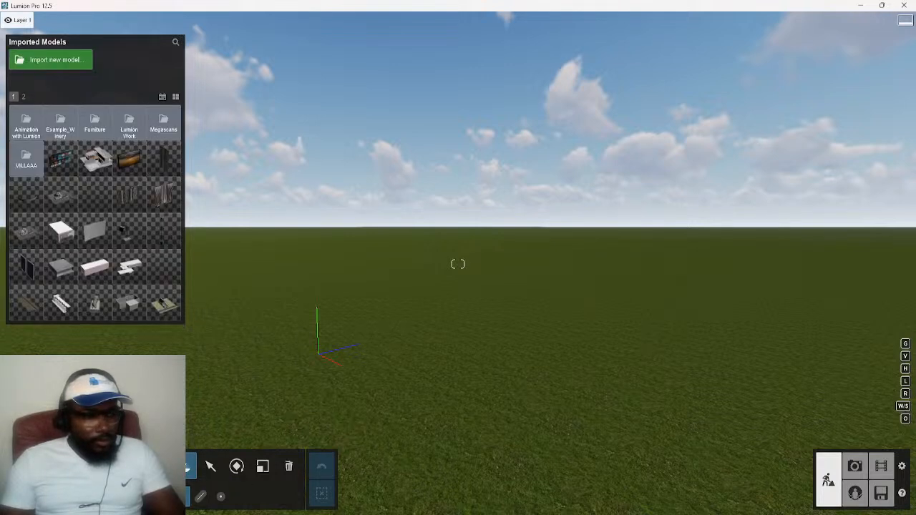
- Import BUNGALOW.dae into the Main (default) category folder
{"action": "left_click", "coordinate": [50, 59]}
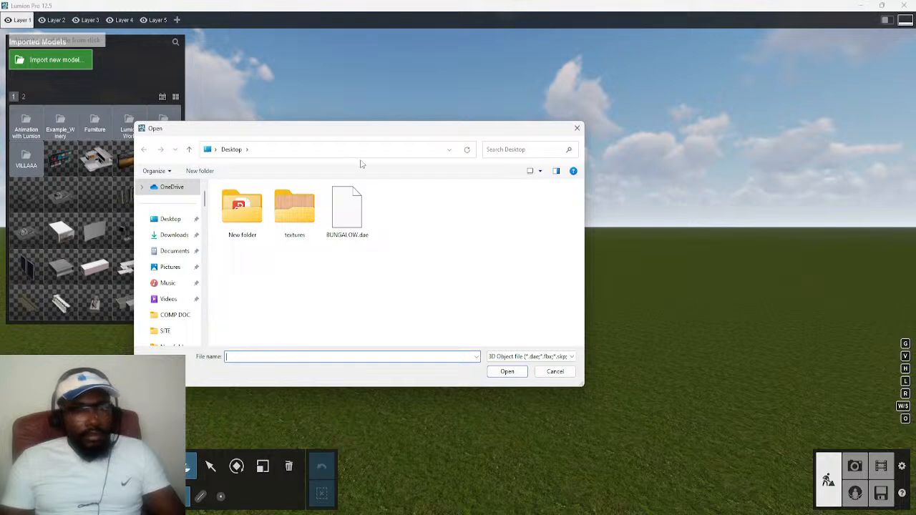
{"action": "left_click", "coordinate": [350, 212]}
{"action": "left_click", "coordinate": [508, 375]}
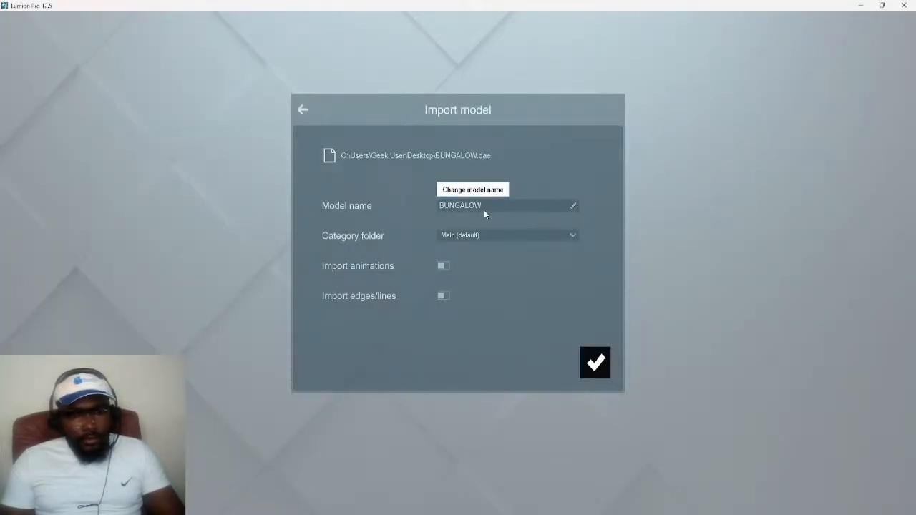
{"action": "left_click", "coordinate": [571, 236]}
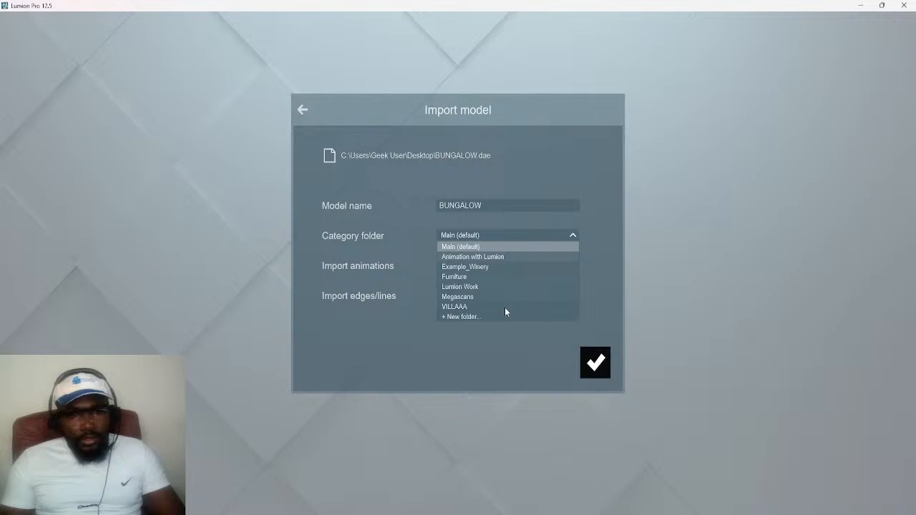
{"action": "left_click", "coordinate": [505, 247]}
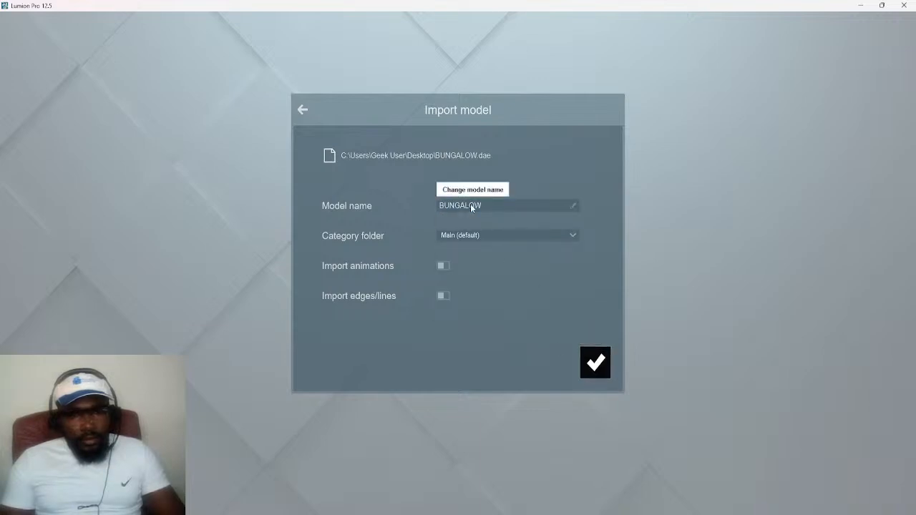
{"action": "left_click", "coordinate": [596, 367]}
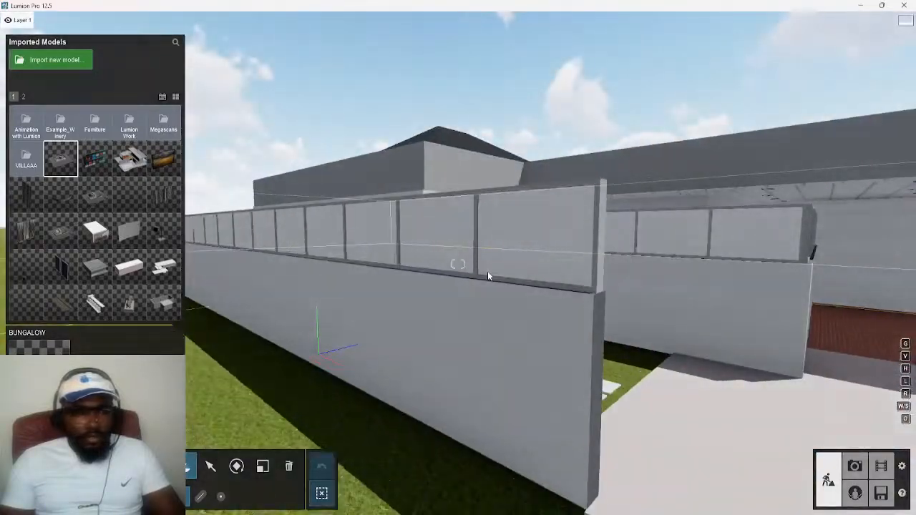
- Place the BUNGALOW model on the grass and fly around its boundary wall, garage and house front
{"action": "left_click", "coordinate": [505, 269]}
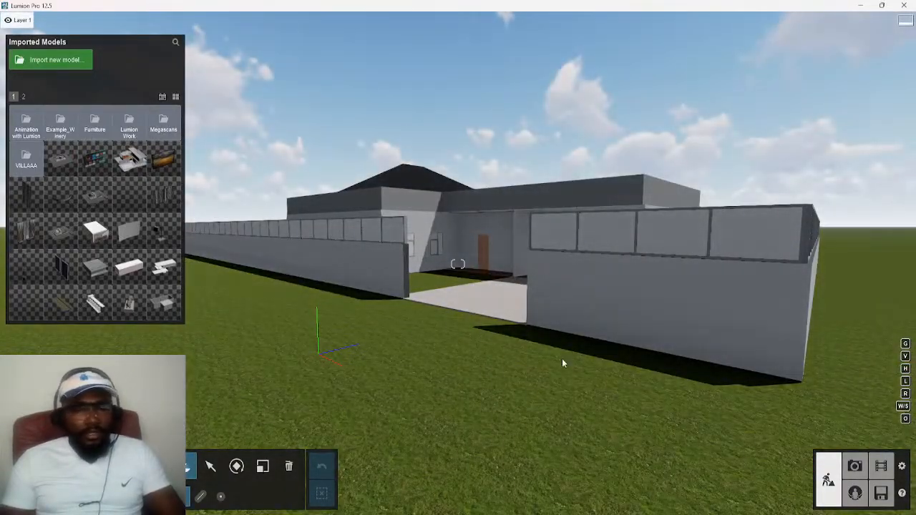
{"action": "mouse_move", "coordinate": [522, 387]}
{"action": "right_mouse_down"}
{"action": "mouse_move", "coordinate": [578, 407]}
{"action": "mouse_move", "coordinate": [519, 396]}
{"action": "right_mouse_up"}
{"action": "key", "text": "w"}
{"action": "key", "text": "w"}
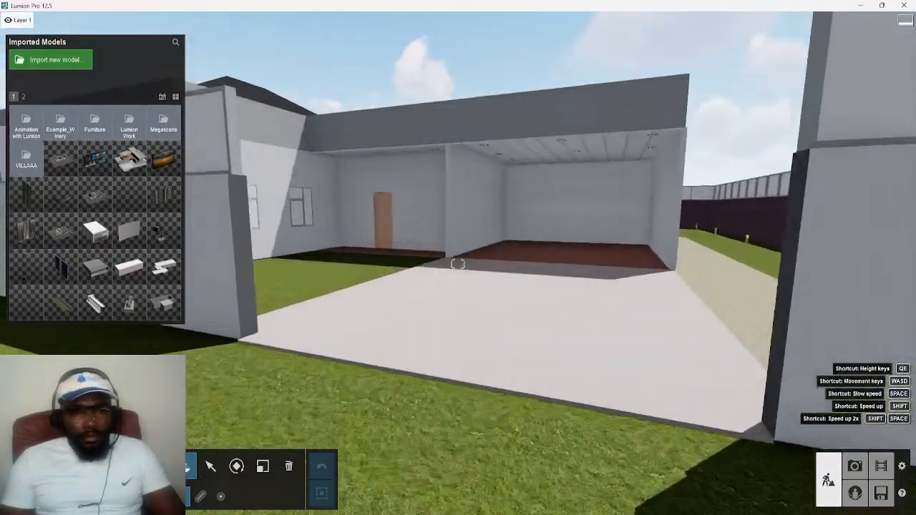
{"action": "right_click_drag", "start_coordinate": [458, 264], "coordinate": [308, 267]}
{"action": "key", "text": "a"}
{"action": "right_click_drag", "start_coordinate": [458, 264], "coordinate": [455, 169]}
{"action": "key", "text": "a"}
{"action": "key", "text": "q"}
{"action": "key", "text": "w"}
{"action": "key", "text": "s"}
{"action": "key", "text": "w"}
{"action": "key", "text": "s"}
{"action": "key", "text": "w"}
{"action": "key", "text": "s"}
{"action": "key", "text": "s"}
{"action": "key", "text": "e"}
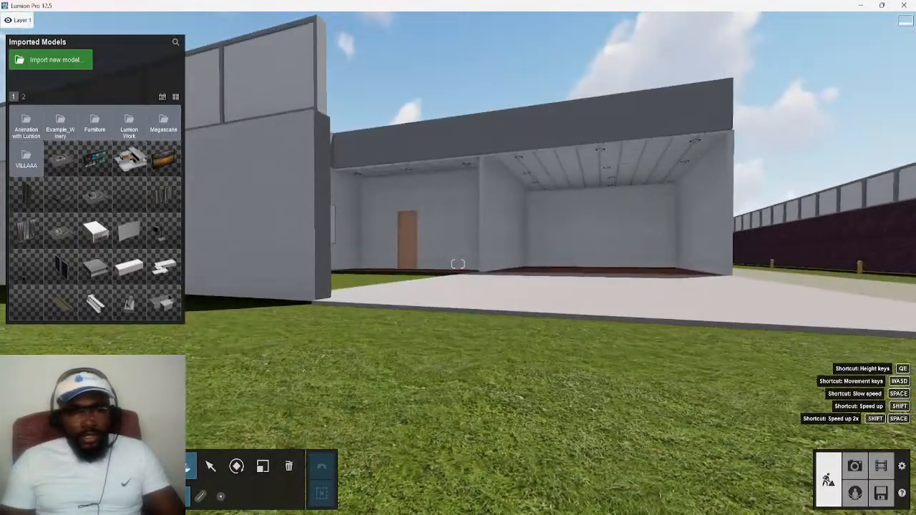
{"action": "key", "text": "w"}
{"action": "key", "text": "w"}
{"action": "key", "text": "q"}
{"action": "right_click_drag", "start_coordinate": [458, 264], "coordinate": [429, 294]}
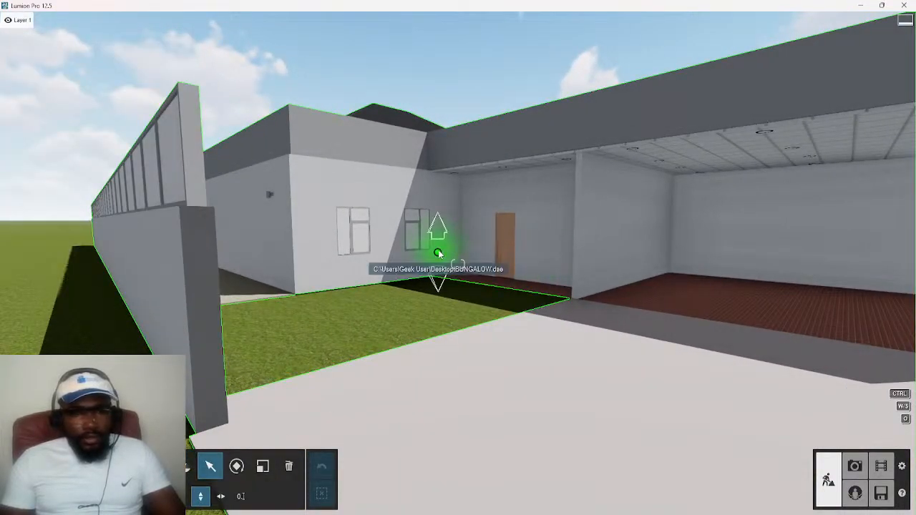
- Lower the bungalow model slightly, then nudge it back up so its paving sits level with the ground
{"action": "left_click_drag", "start_coordinate": [439, 247], "coordinate": [438, 244]}
{"action": "key", "text": "a"}
{"action": "right_click_drag", "start_coordinate": [439, 243], "coordinate": [344, 261]}
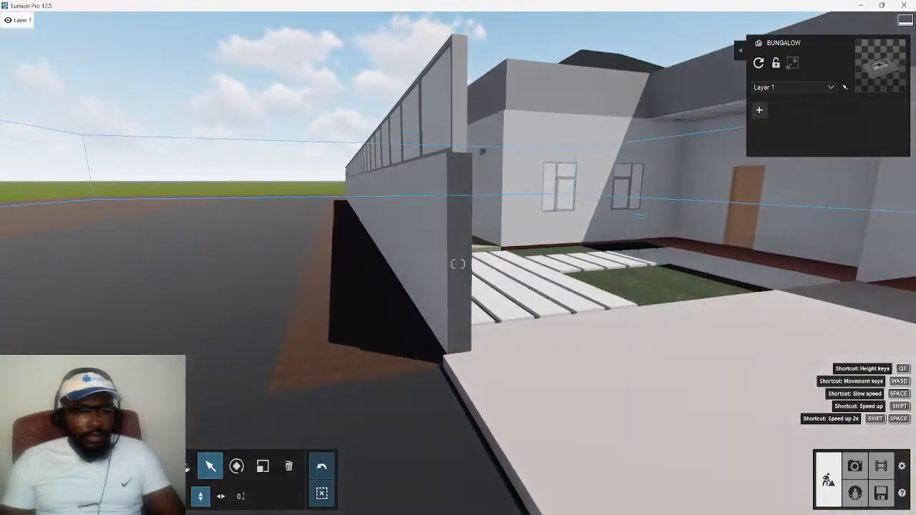
- Fly past the wall end and gate into the courtyard by the glass doors to check ground levels
{"action": "right_click_drag", "start_coordinate": [458, 264], "coordinate": [572, 270]}
{"action": "key", "text": "d"}
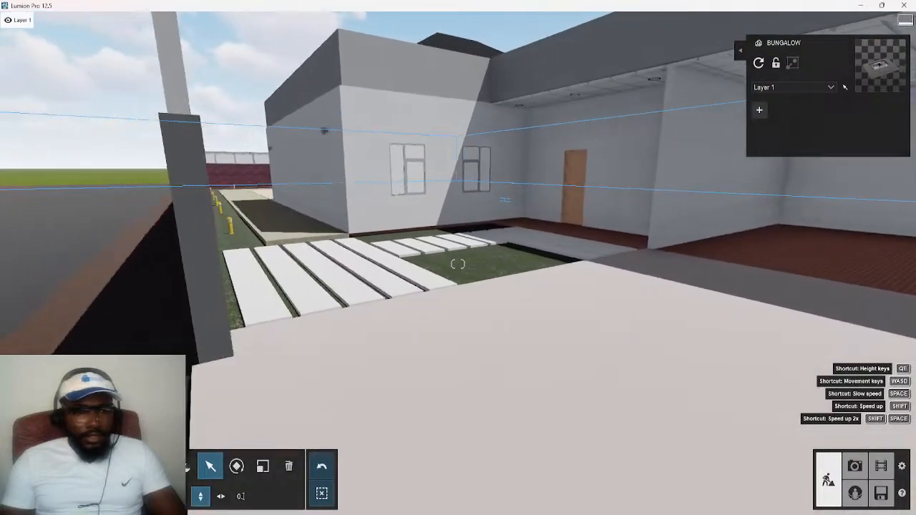
{"action": "key", "text": "s"}
{"action": "right_click_drag", "start_coordinate": [458, 264], "coordinate": [723, 290]}
{"action": "right_click_drag", "start_coordinate": [458, 264], "coordinate": [179, 269]}
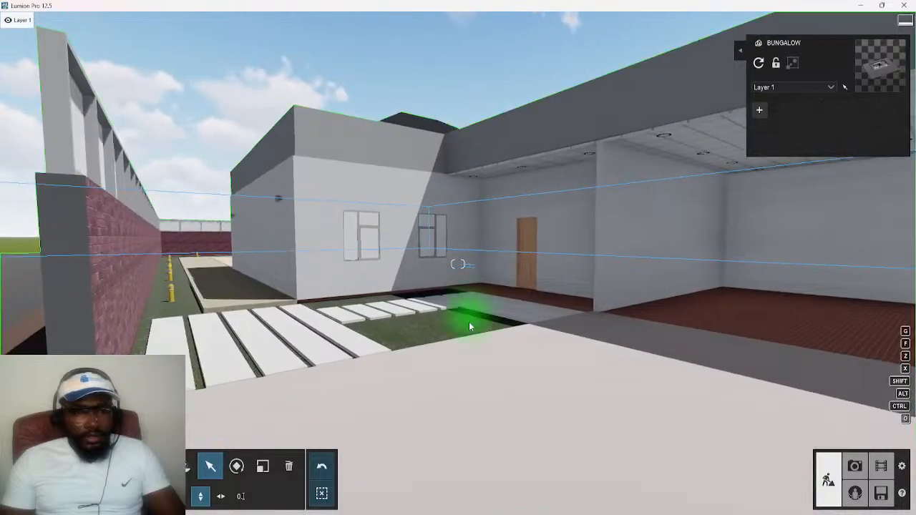
{"action": "right_click_drag", "start_coordinate": [458, 264], "coordinate": [186, 322]}
{"action": "key", "text": "q"}
{"action": "key", "text": "w"}
{"action": "key", "text": "w"}
{"action": "key", "text": "w"}
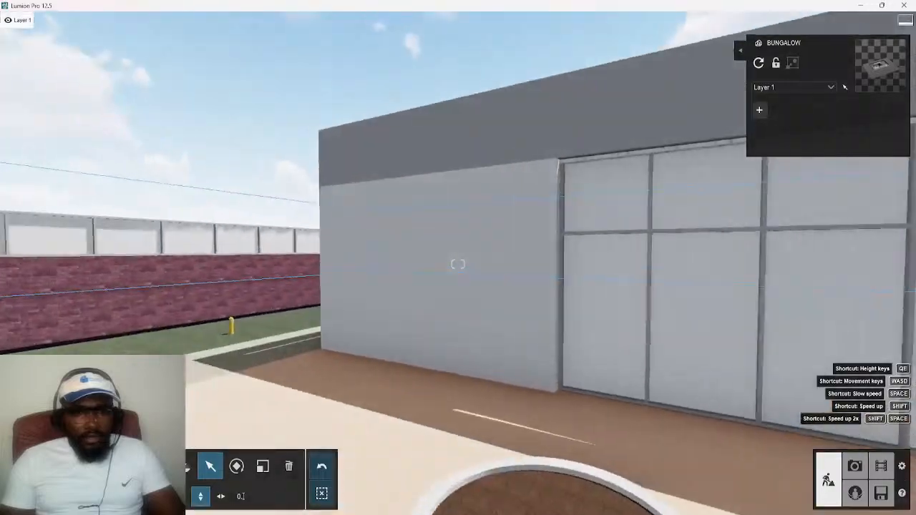
{"action": "key", "text": "w"}
{"action": "right_click_drag", "start_coordinate": [459, 264], "coordinate": [587, 251]}
- Fly over the lawn past the pools and along the building down the side corridor
{"action": "key", "text": "w"}
{"action": "right_click_drag", "start_coordinate": [393, 343], "coordinate": [687, 372]}
{"action": "key", "text": "w"}
{"action": "right_click_drag", "start_coordinate": [458, 264], "coordinate": [745, 215]}
{"action": "key", "text": "w"}
{"action": "right_click_drag", "start_coordinate": [317, 356], "coordinate": [609, 386]}
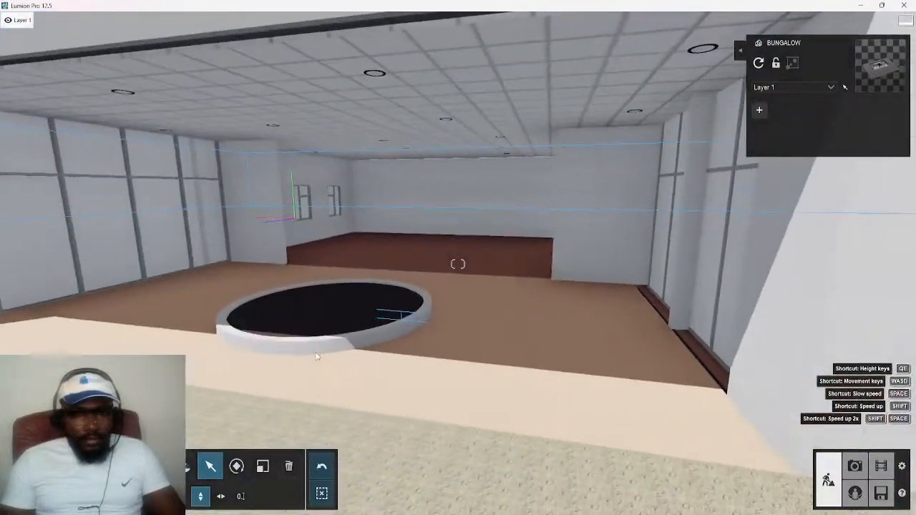
{"action": "key", "text": "w"}
{"action": "right_click_drag", "start_coordinate": [300, 348], "coordinate": [187, 346]}
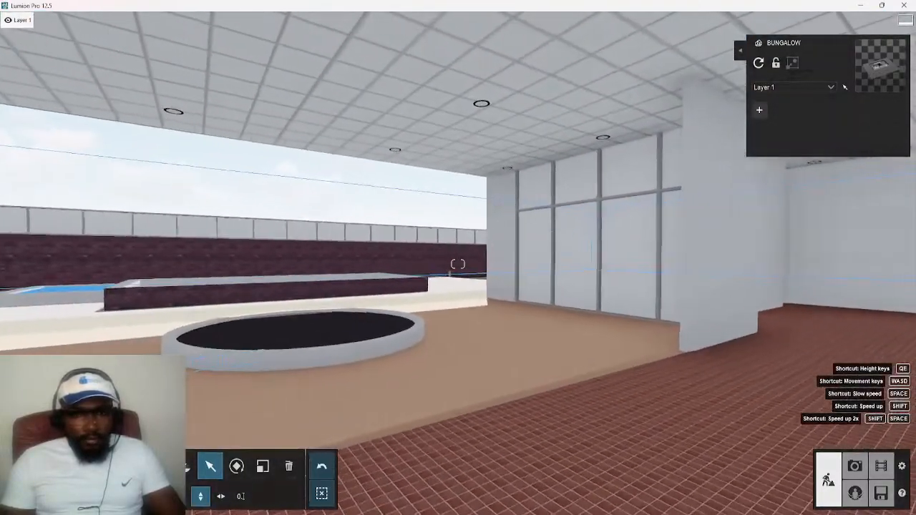
{"action": "key", "text": "w"}
{"action": "right_click_drag", "start_coordinate": [458, 264], "coordinate": [630, 268]}
{"action": "key", "text": "w"}
{"action": "right_click_drag", "start_coordinate": [458, 361], "coordinate": [380, 372]}
{"action": "key", "text": "w"}
{"action": "right_click_drag", "start_coordinate": [186, 399], "coordinate": [348, 413]}
{"action": "key", "text": "w"}
- Back out to the gate and check the fence, gate and garage from above and at fence height
{"action": "key", "text": "s"}
{"action": "key", "text": "q"}
{"action": "key", "text": "d"}
{"action": "key", "text": "e"}
{"action": "key", "text": "a"}
{"action": "key", "text": "q"}
{"action": "key", "text": "d"}
{"action": "key", "text": "q"}
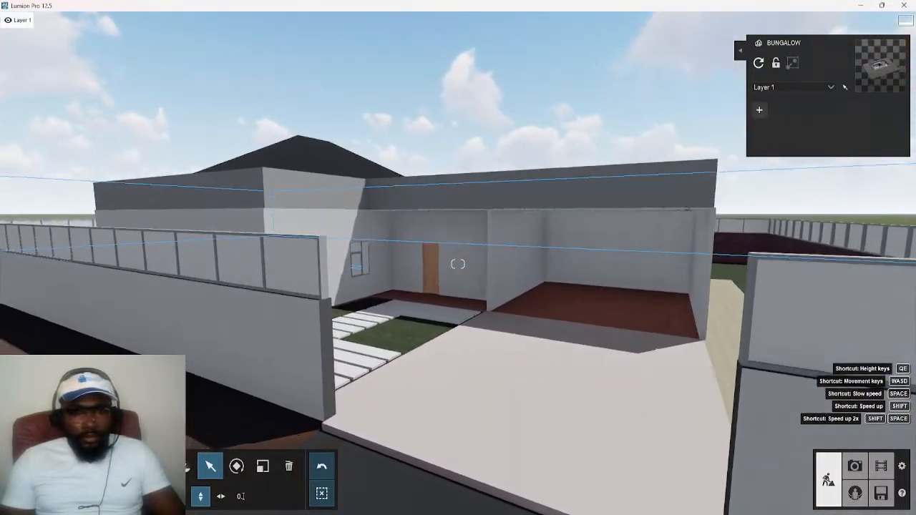
{"action": "key", "text": "a"}
{"action": "mouse_move", "coordinate": [453, 417]}
{"action": "right_mouse_down"}
{"action": "mouse_move", "coordinate": [401, 415]}
{"action": "mouse_move", "coordinate": [469, 420]}
{"action": "mouse_move", "coordinate": [451, 402]}
{"action": "right_mouse_up"}
- Move along the fence, then select and deselect the whole bungalow model
{"action": "key", "text": "d"}
{"action": "key", "text": "e"}
{"action": "key", "text": "s"}
{"action": "key", "text": "q"}
{"action": "key", "text": "s"}
{"action": "left_click", "coordinate": [493, 379]}
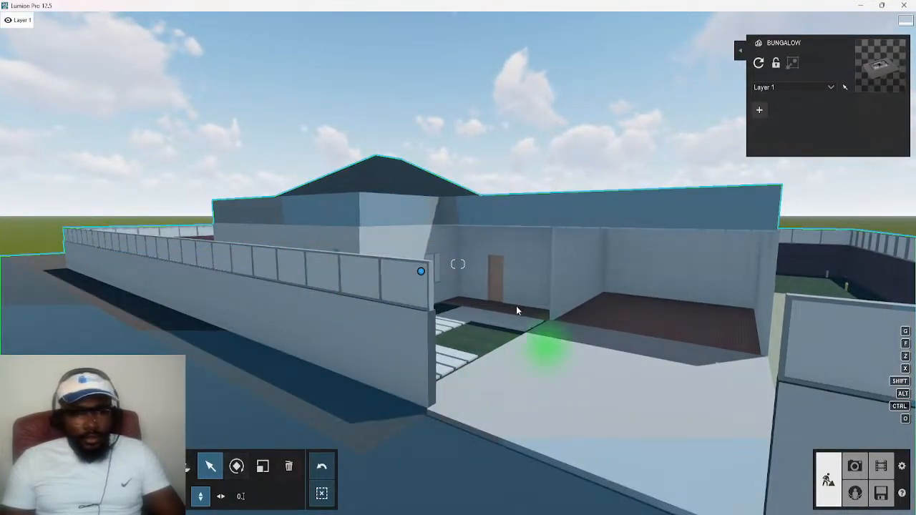
{"action": "left_click", "coordinate": [44, 467]}
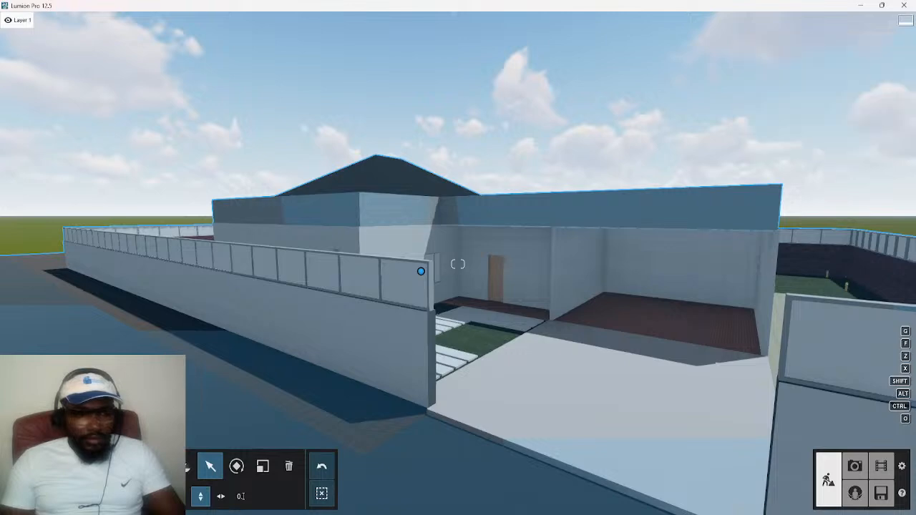
- Inspect the gate and fence from about fence-top height, shifting left and right
{"action": "key", "text": "s"}
{"action": "mouse_move", "coordinate": [342, 330]}
{"action": "right_mouse_down"}
{"action": "mouse_move", "coordinate": [376, 310]}
{"action": "mouse_move", "coordinate": [344, 320]}
{"action": "right_mouse_up"}
{"action": "key", "text": "e"}
{"action": "key", "text": "e"}
{"action": "key", "text": "d"}
{"action": "key", "text": "w"}
{"action": "key", "text": "d"}
{"action": "key", "text": "a"}
{"action": "key", "text": "d"}
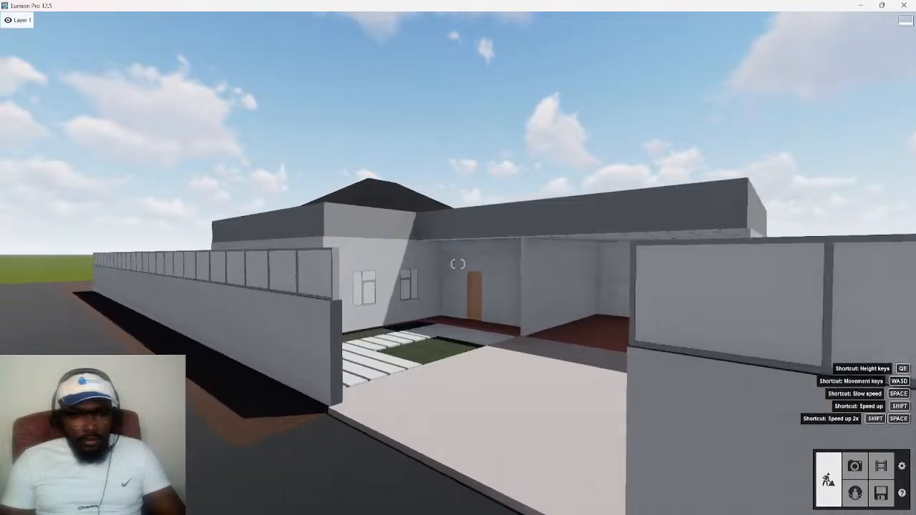
{"action": "key", "text": "a"}
{"action": "key", "text": "w"}
{"action": "right_click_drag", "start_coordinate": [454, 399], "coordinate": [434, 409]}
{"action": "key", "text": "d"}
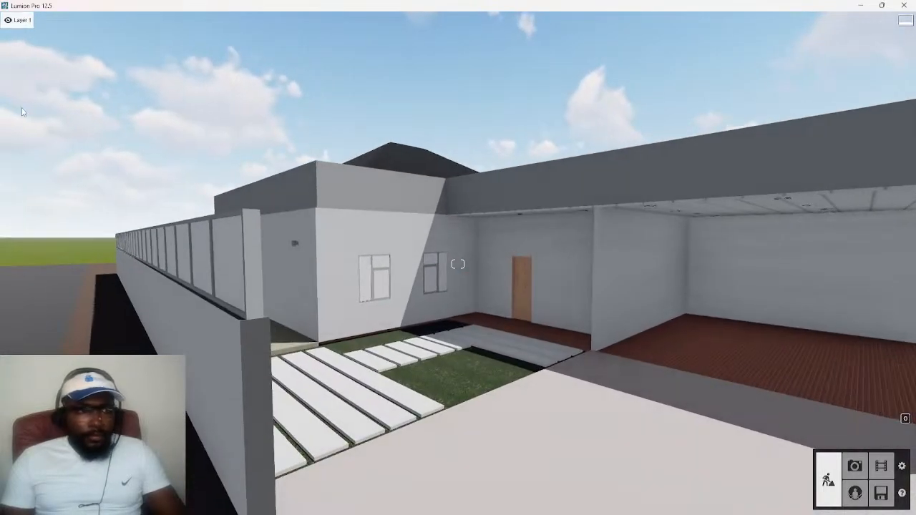
{"action": "key", "text": "a"}
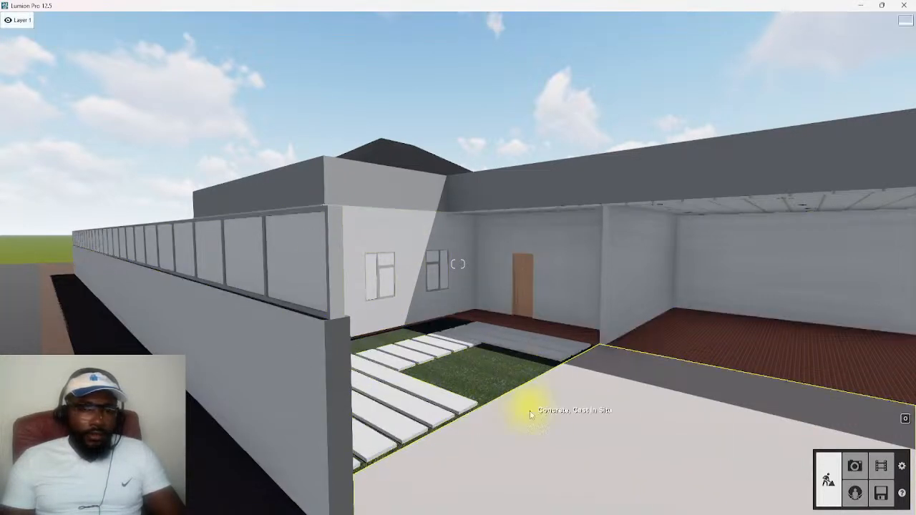
{"action": "key", "text": "s"}
- Inspect the garage's right side, the house's left side and the boundary wall
{"action": "right_click_drag", "start_coordinate": [531, 416], "coordinate": [328, 344]}
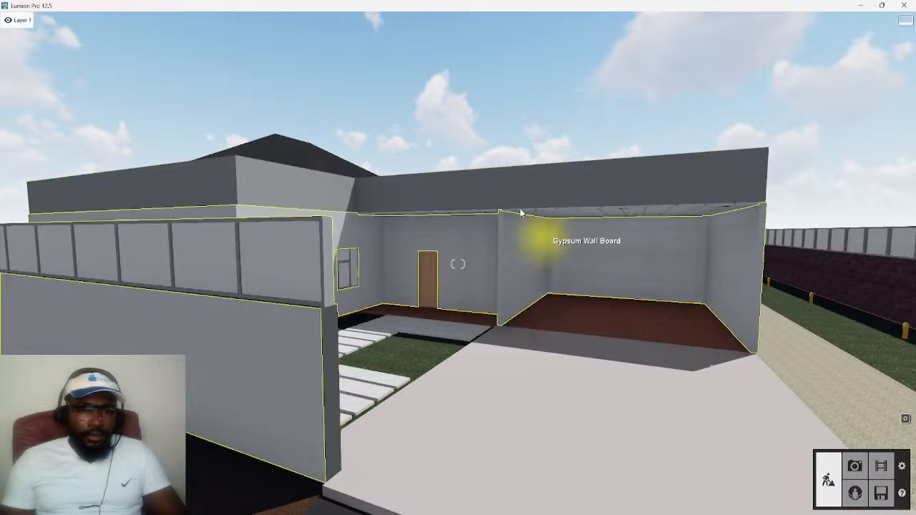
{"action": "right_click_drag", "start_coordinate": [436, 409], "coordinate": [662, 237]}
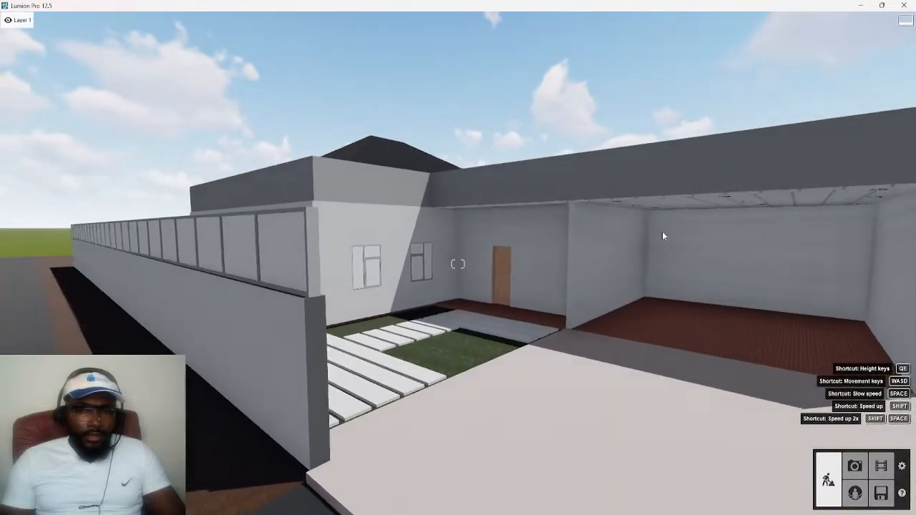
{"action": "key", "text": "s"}
{"action": "right_click_drag", "start_coordinate": [584, 448], "coordinate": [573, 431]}
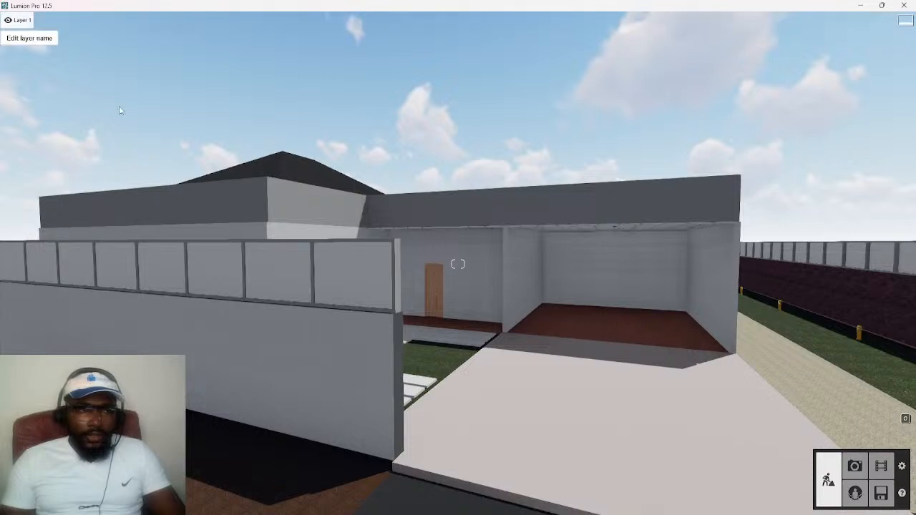
{"action": "key", "text": "d"}
{"action": "right_click_drag", "start_coordinate": [618, 434], "coordinate": [566, 459]}
{"action": "key", "text": "d"}
{"action": "key", "text": "s"}
- Slide along the gate wall to inspect the garage and driveway
{"action": "key", "text": "a"}
{"action": "key", "text": "a"}
{"action": "key", "text": "d"}
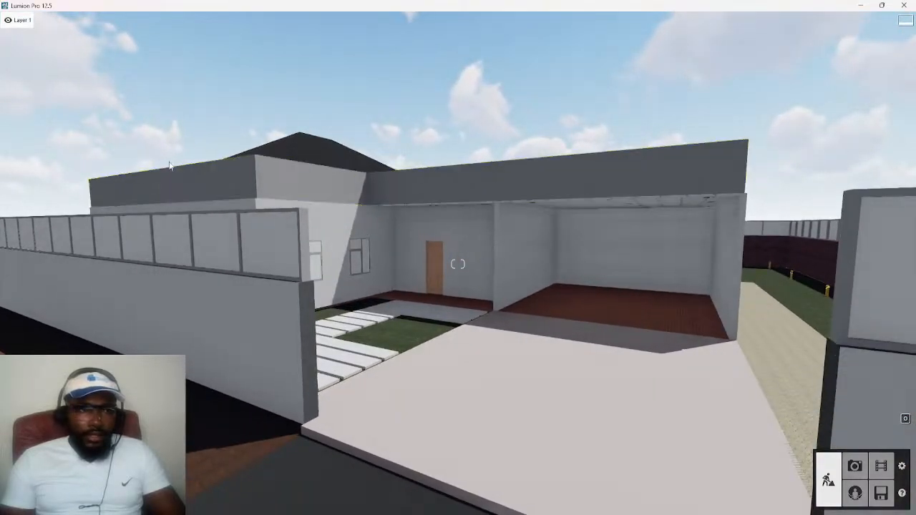
{"action": "key", "text": "d"}
{"action": "key", "text": "a"}
{"action": "right_click_drag", "start_coordinate": [502, 400], "coordinate": [526, 387]}
{"action": "key", "text": "d"}
{"action": "key", "text": "d"}
{"action": "key", "text": "a"}
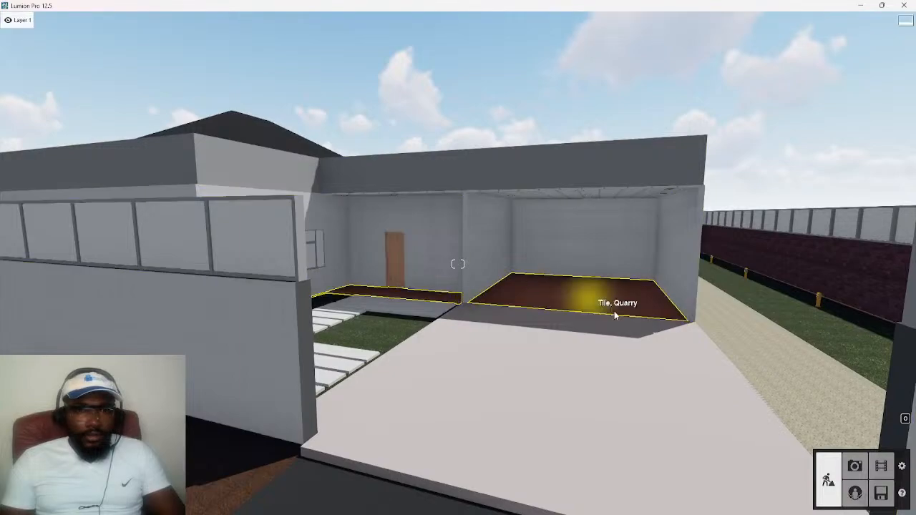
{"action": "key", "text": "s"}
- Survey the street, road and field from above, then bring the house back into view
{"action": "right_click_drag", "start_coordinate": [614, 311], "coordinate": [358, 323]}
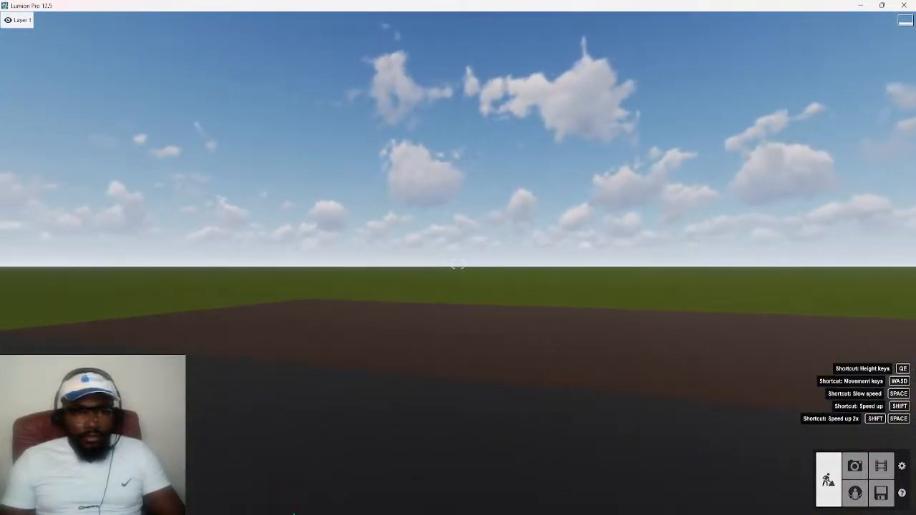
{"action": "right_click_drag", "start_coordinate": [458, 264], "coordinate": [716, 295]}
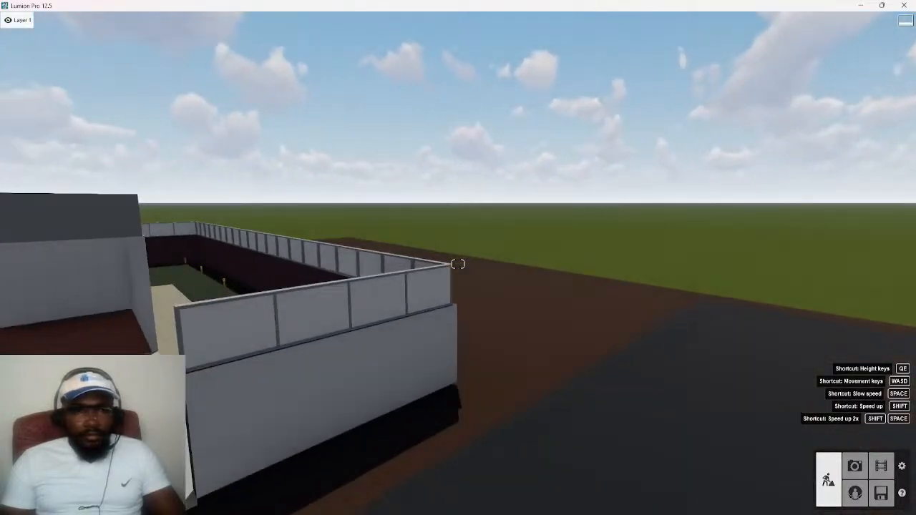
{"action": "right_click_drag", "start_coordinate": [458, 264], "coordinate": [401, 240]}
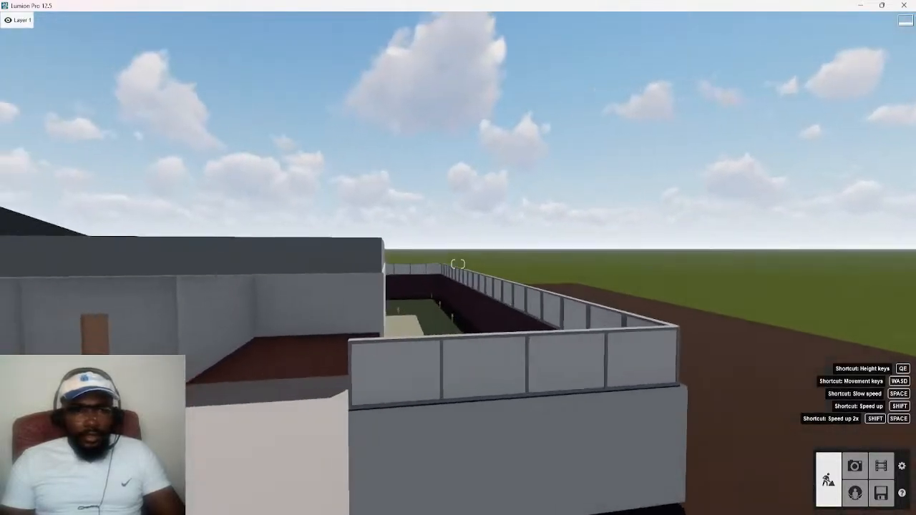
{"action": "key", "text": "q"}
{"action": "right_click_drag", "start_coordinate": [458, 264], "coordinate": [315, 266]}
{"action": "right_click_drag", "start_coordinate": [458, 264], "coordinate": [301, 254]}
{"action": "key", "text": "d"}
{"action": "right_click_drag", "start_coordinate": [458, 265], "coordinate": [344, 264]}
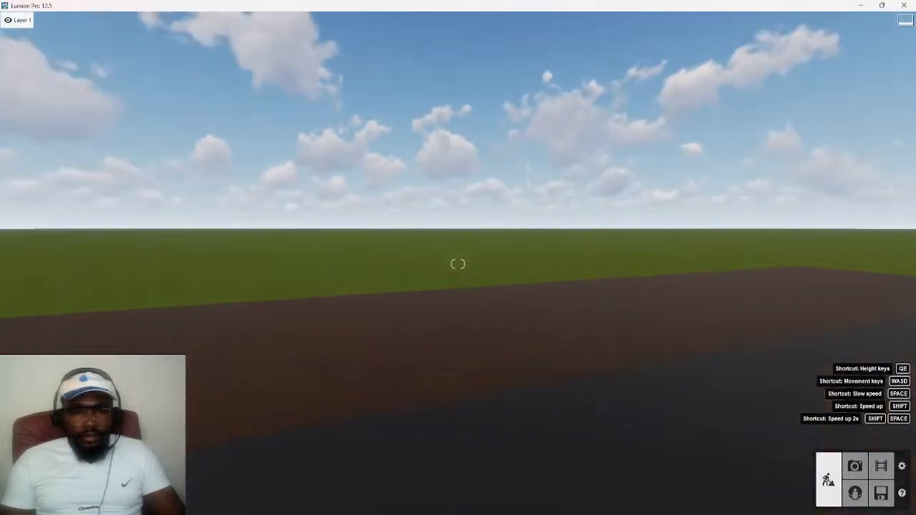
{"action": "right_click_drag", "start_coordinate": [780, 386], "coordinate": [314, 486]}
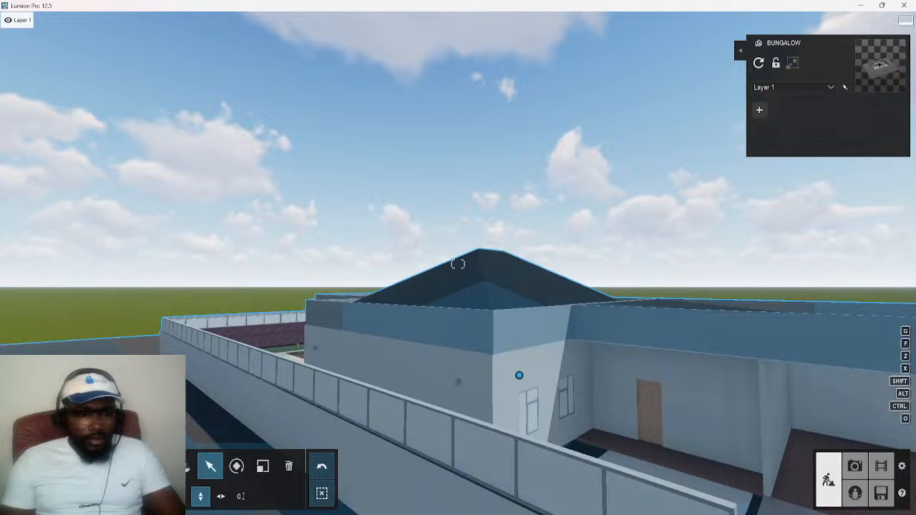
- Open the Imported Models library and fly over the road, field and house roof
{"action": "left_click", "coordinate": [187, 470]}
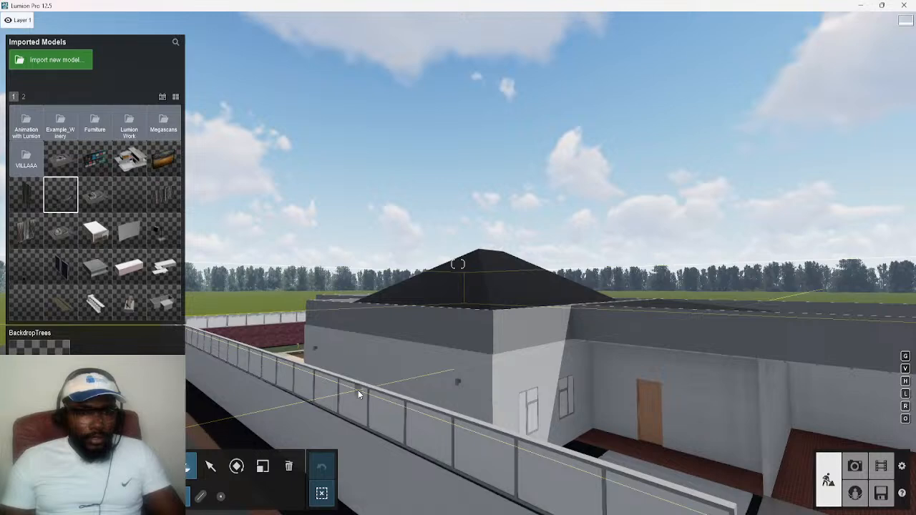
{"action": "key", "text": "s"}
{"action": "right_click_drag", "start_coordinate": [544, 398], "coordinate": [441, 402]}
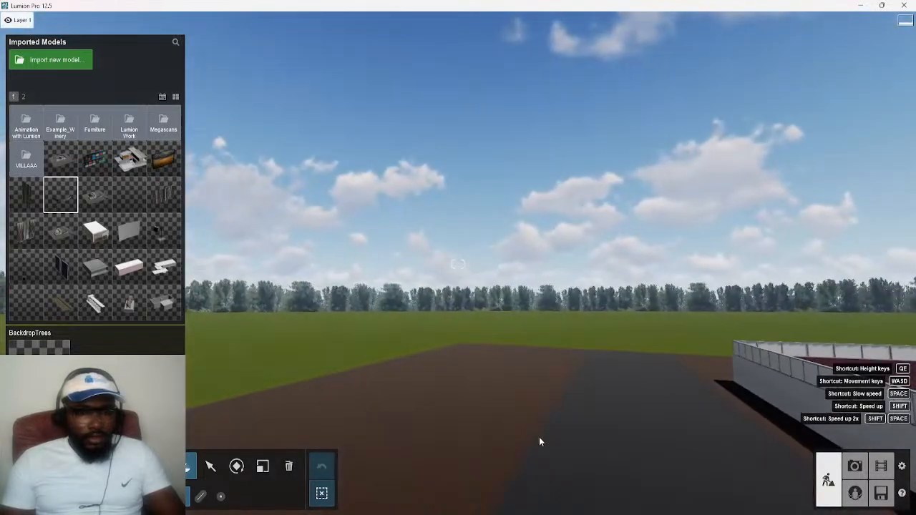
{"action": "key", "text": "w"}
{"action": "right_click_drag", "start_coordinate": [550, 308], "coordinate": [405, 292]}
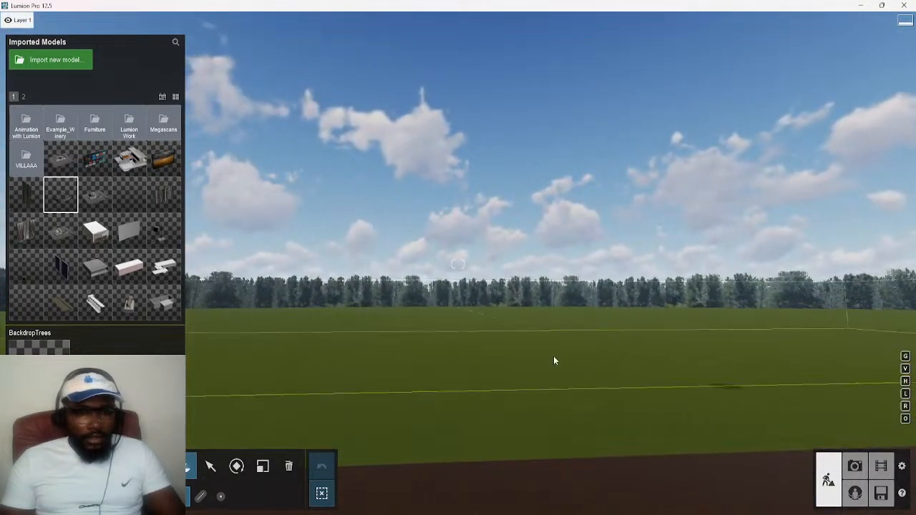
{"action": "right_click_drag", "start_coordinate": [411, 337], "coordinate": [505, 380]}
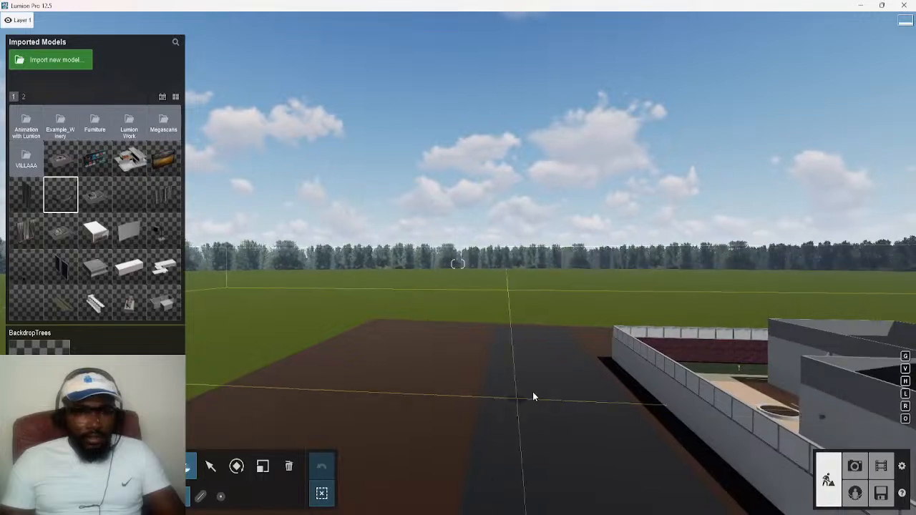
{"action": "key", "text": "s"}
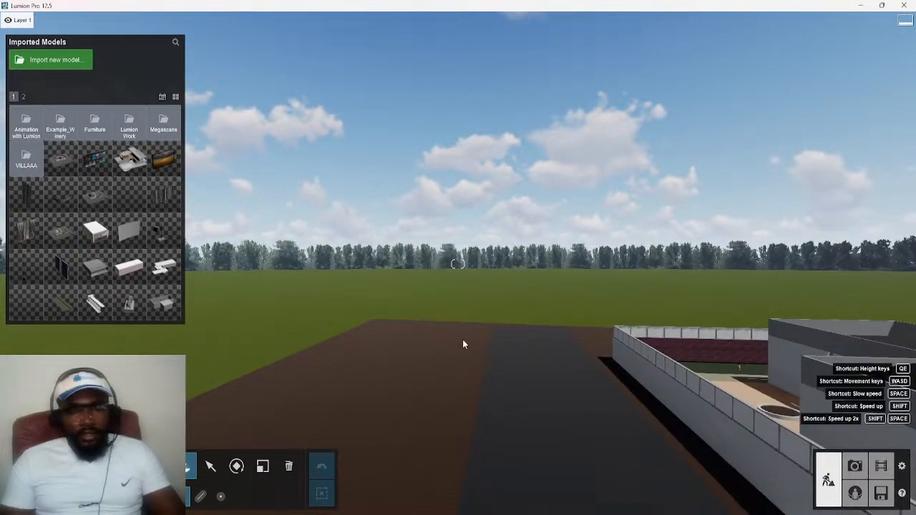
{"action": "right_click_drag", "start_coordinate": [463, 340], "coordinate": [551, 361]}
{"action": "right_click_drag", "start_coordinate": [315, 233], "coordinate": [430, 233]}
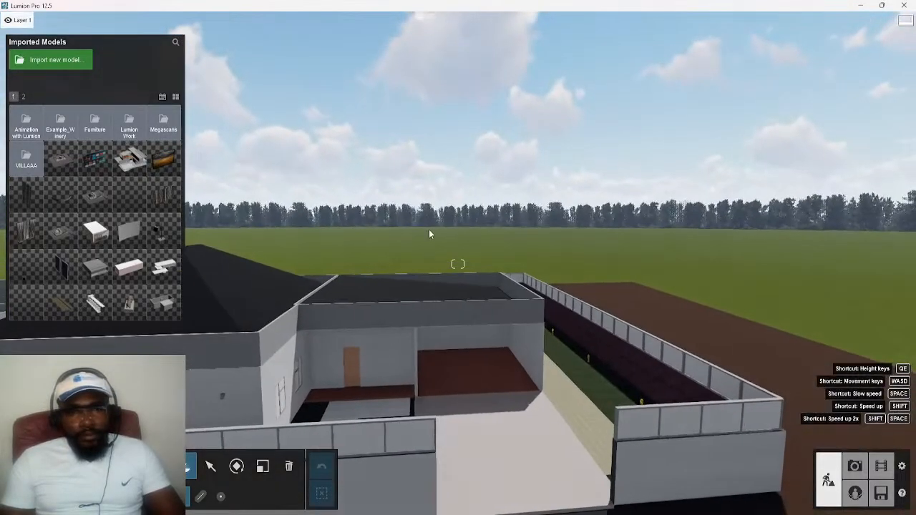
{"action": "key", "text": "d"}
- Orbit around the house corner and garage at varying camera heights
{"action": "right_click_drag", "start_coordinate": [498, 225], "coordinate": [463, 226]}
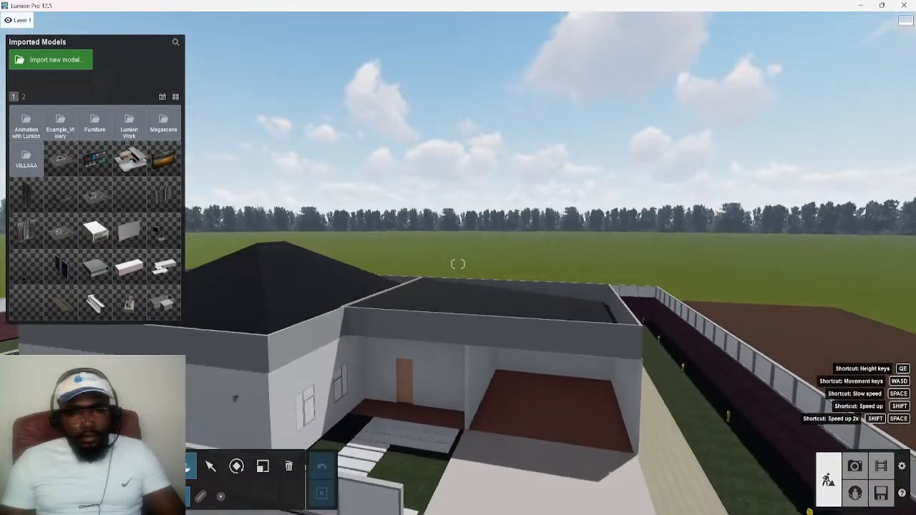
{"action": "right_click_drag", "start_coordinate": [824, 340], "coordinate": [384, 277]}
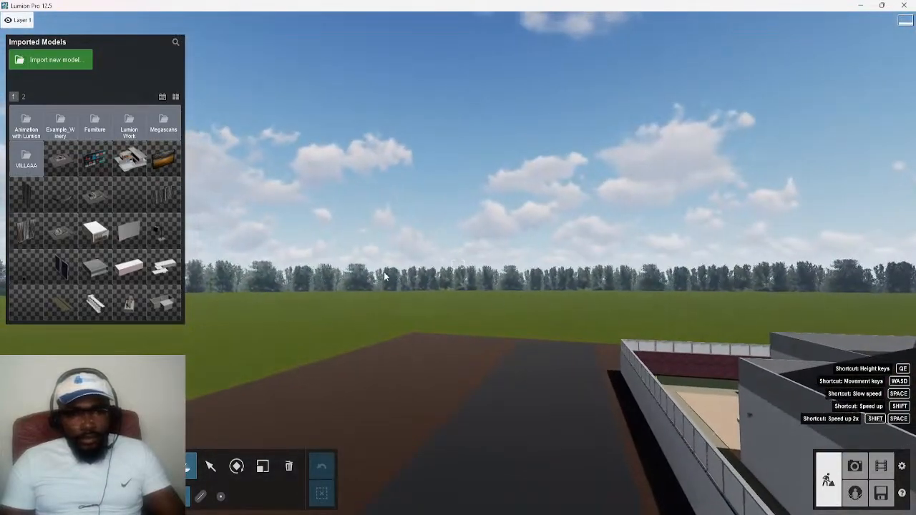
{"action": "right_click_drag", "start_coordinate": [405, 306], "coordinate": [559, 297]}
{"action": "key", "text": "e"}
{"action": "right_click_drag", "start_coordinate": [458, 265], "coordinate": [616, 284]}
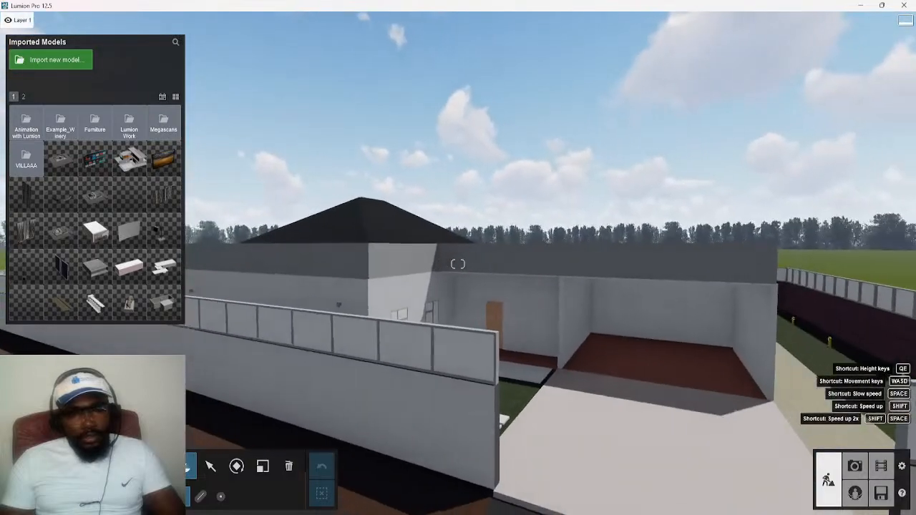
{"action": "key", "text": "q"}
{"action": "right_click_drag", "start_coordinate": [459, 265], "coordinate": [572, 269]}
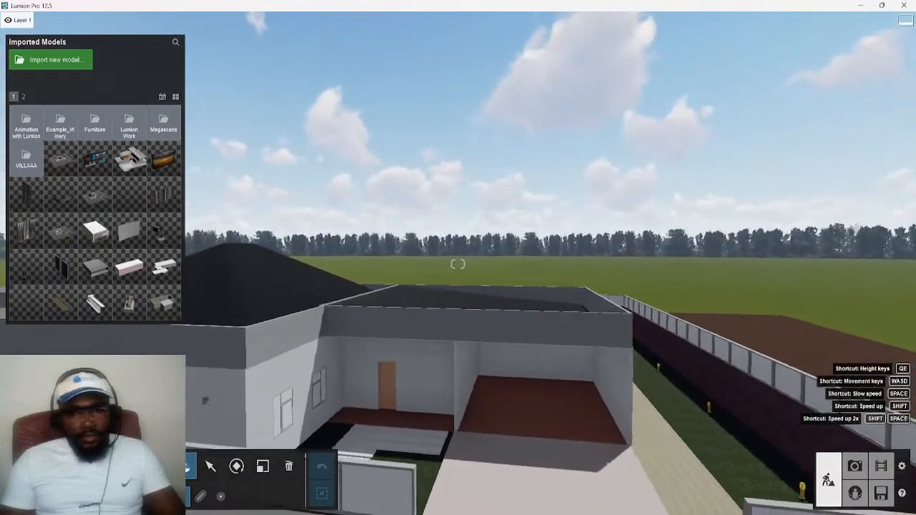
{"action": "key", "text": "e"}
{"action": "key", "text": "a"}
{"action": "right_click_drag", "start_coordinate": [488, 400], "coordinate": [219, 469]}
{"action": "key", "text": "d"}
{"action": "key", "text": "a"}
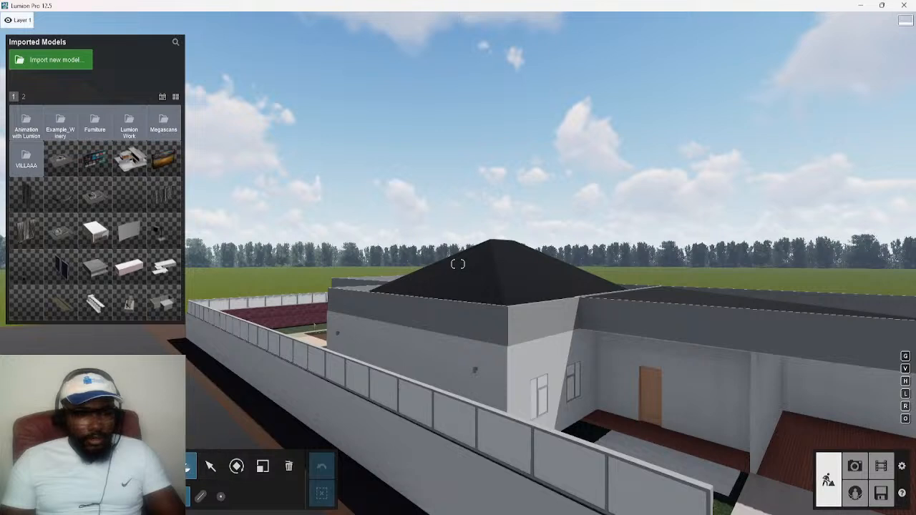
- In Material mode, open the BackdropTrees material settings, then back the camera away
{"action": "left_click", "coordinate": [33, 479]}
{"action": "left_click", "coordinate": [252, 256]}
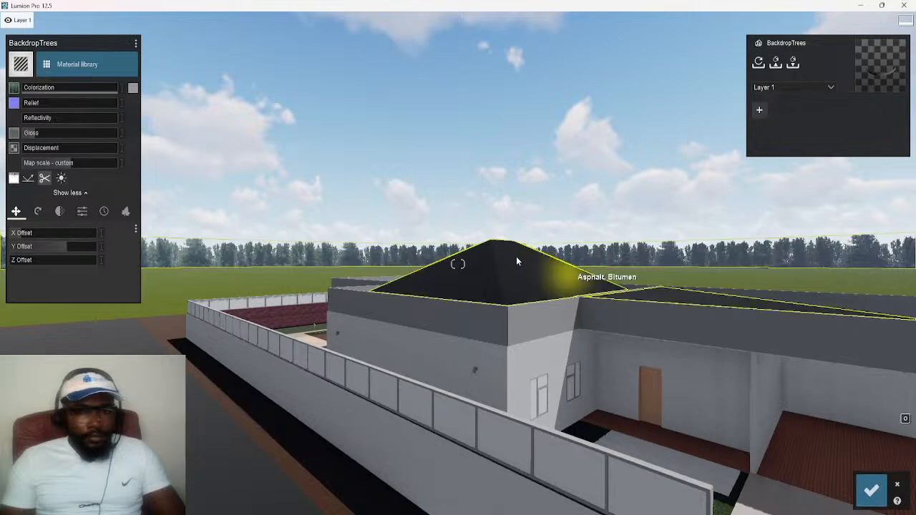
{"action": "key", "text": "a"}
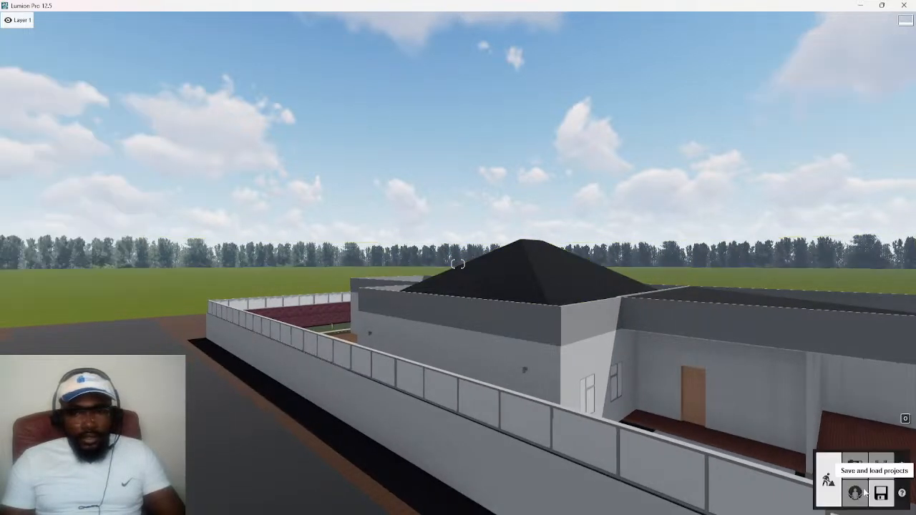
{"action": "key", "text": "s"}
{"action": "key", "text": "e"}
{"action": "right_click_drag", "start_coordinate": [458, 264], "coordinate": [307, 258]}
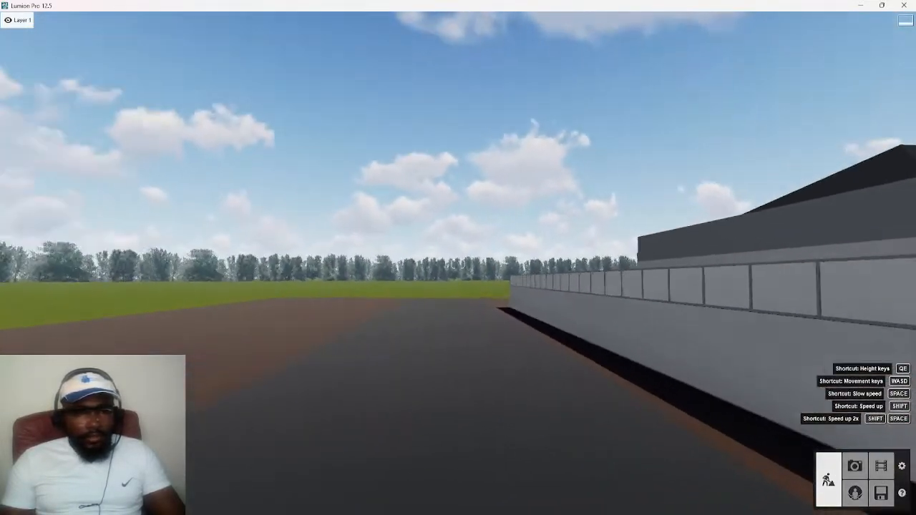
{"action": "right_click_drag", "start_coordinate": [781, 395], "coordinate": [436, 405]}
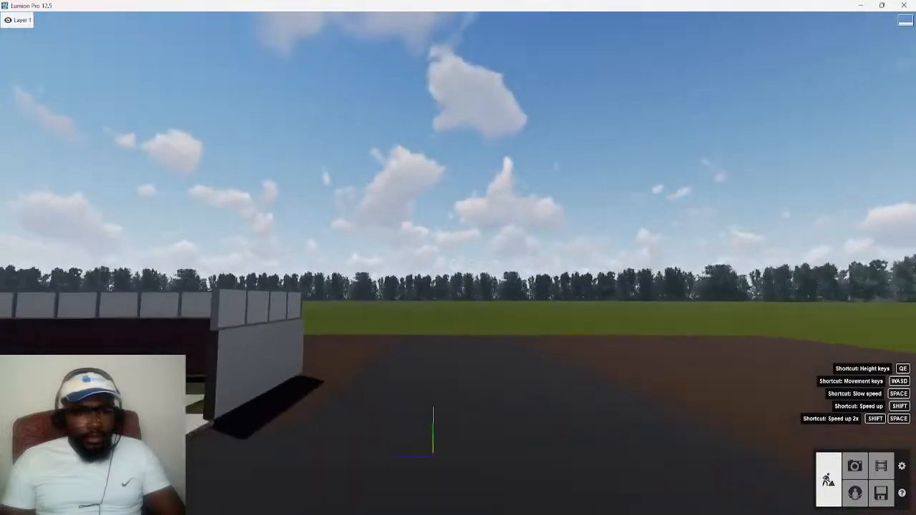
{"action": "right_click_drag", "start_coordinate": [730, 398], "coordinate": [695, 393]}
{"action": "key", "text": "w"}
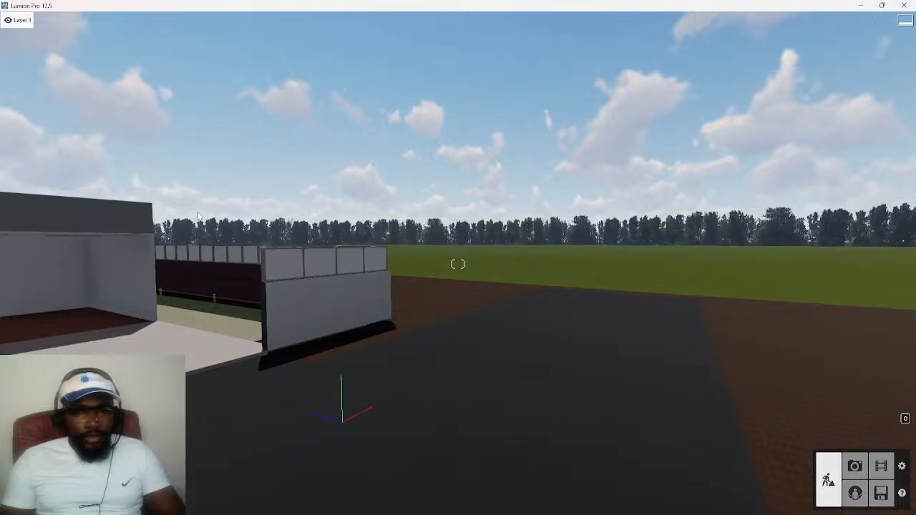
{"action": "right_click_drag", "start_coordinate": [198, 216], "coordinate": [572, 229]}
{"action": "key", "text": "w"}
{"action": "right_click_drag", "start_coordinate": [250, 253], "coordinate": [433, 254]}
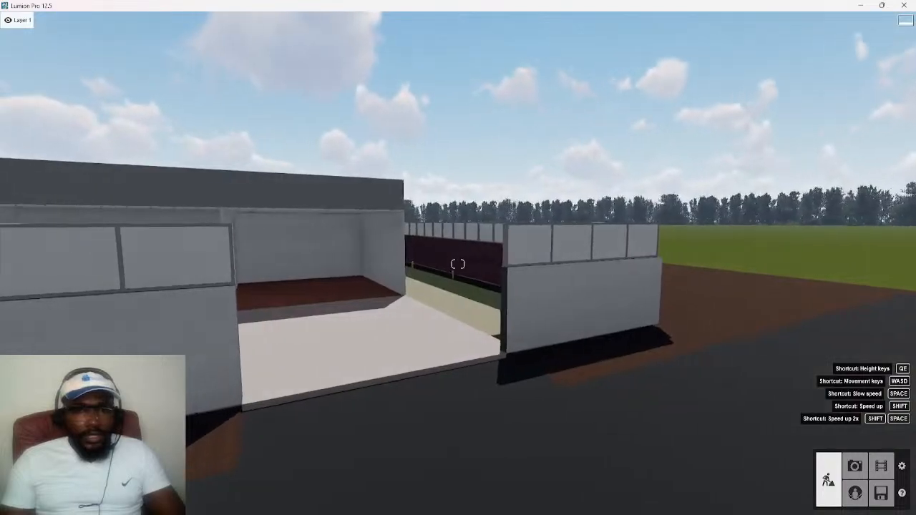
{"action": "right_click_drag", "start_coordinate": [551, 252], "coordinate": [343, 253]}
{"action": "key", "text": "d"}
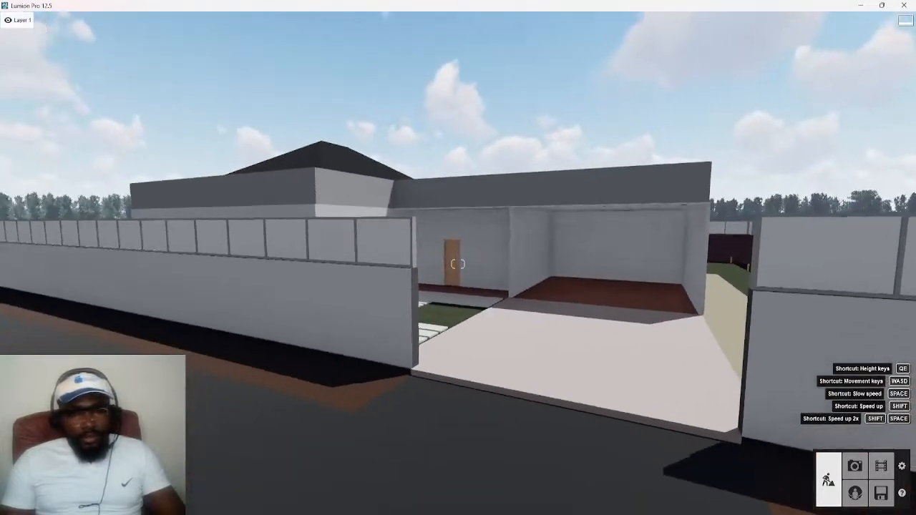
{"action": "right_click_drag", "start_coordinate": [594, 255], "coordinate": [427, 239]}
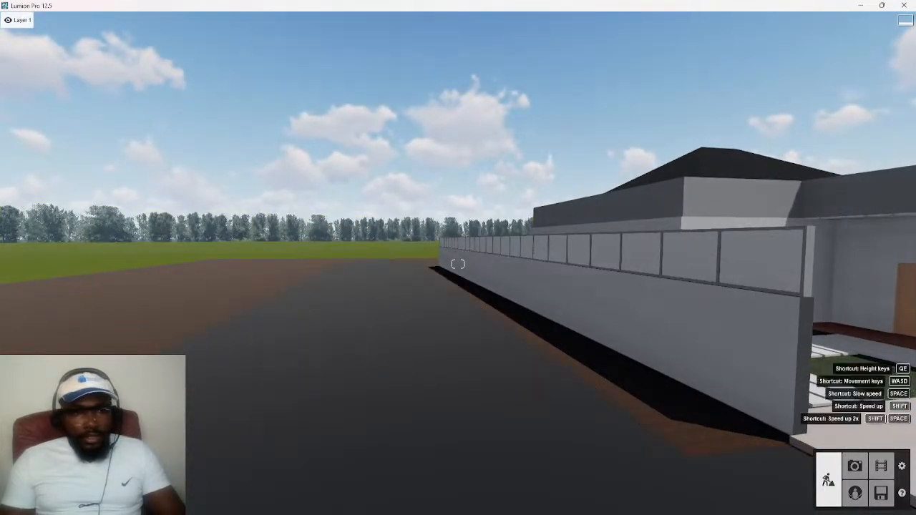
{"action": "key", "text": "s"}
{"action": "right_click_drag", "start_coordinate": [76, 309], "coordinate": [380, 309]}
{"action": "key", "text": "w"}
{"action": "key", "text": "s"}
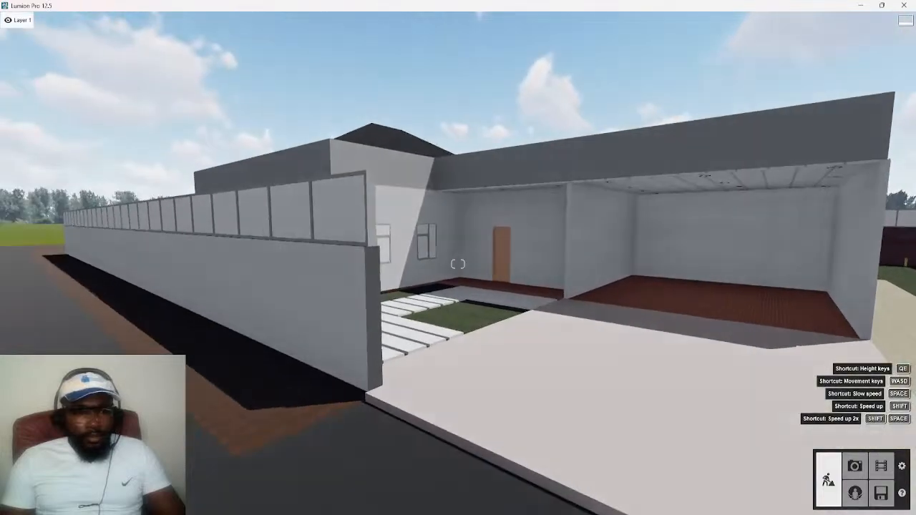
{"action": "key", "text": "s"}
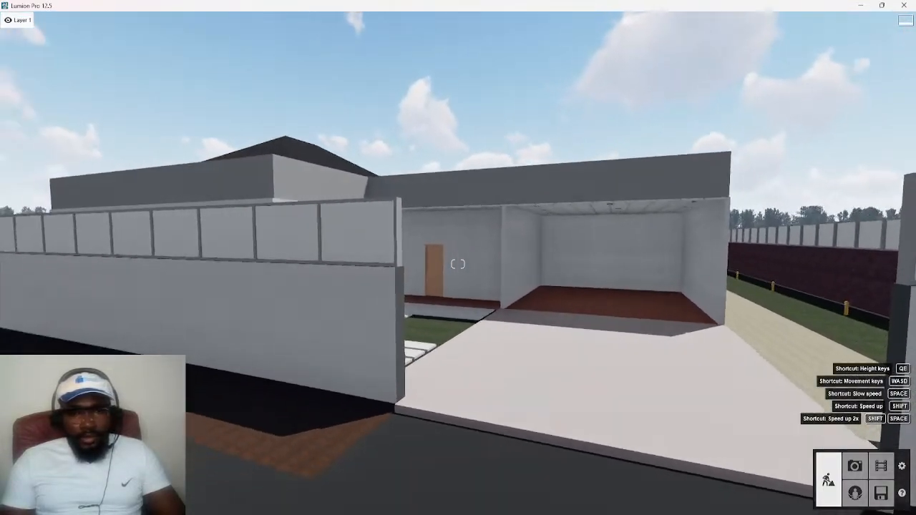
{"action": "key", "text": "s"}
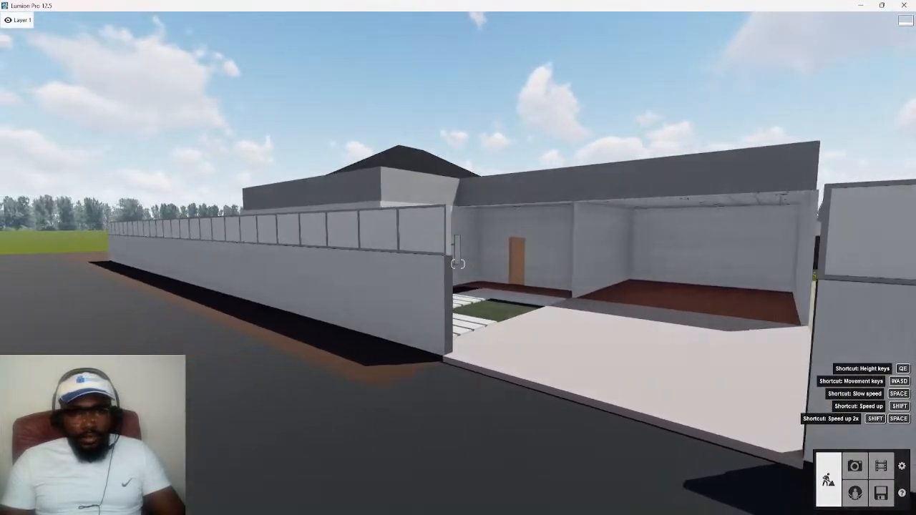
{"action": "key", "text": "w"}
{"action": "key", "text": "w"}
{"action": "right_click_drag", "start_coordinate": [458, 264], "coordinate": [293, 264]}
{"action": "key", "text": "w"}
{"action": "right_click_drag", "start_coordinate": [458, 264], "coordinate": [600, 224]}
{"action": "key", "text": "s"}
{"action": "key", "text": "s"}
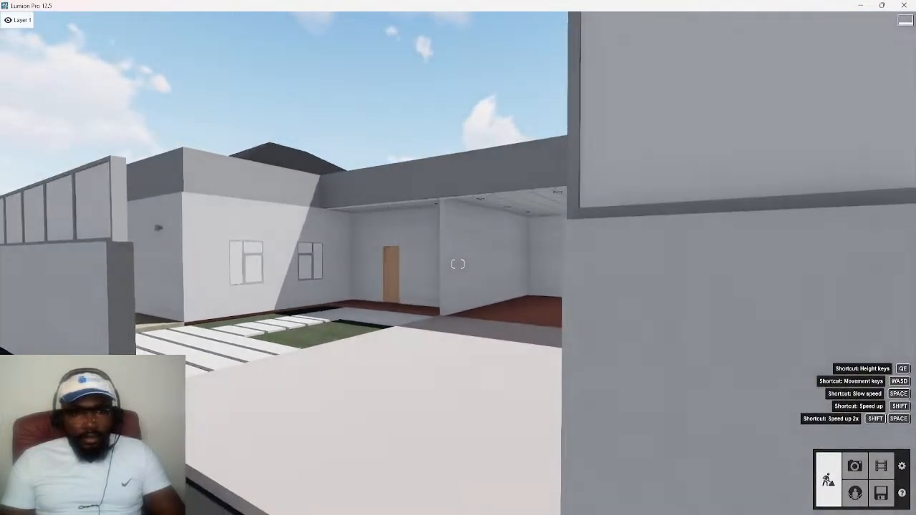
{"action": "key", "text": "a"}
{"action": "right_click_drag", "start_coordinate": [458, 265], "coordinate": [537, 279]}
{"action": "key", "text": "s"}
{"action": "right_click_drag", "start_coordinate": [204, 344], "coordinate": [162, 330]}
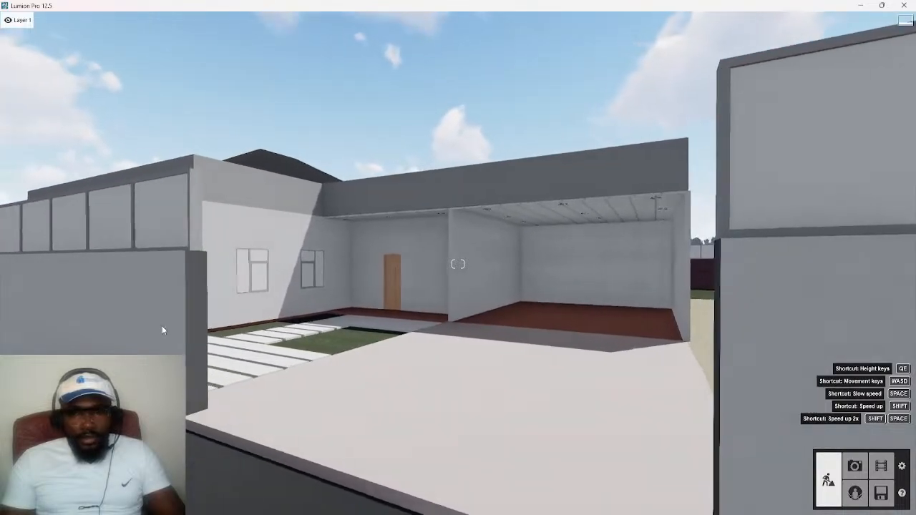
- In Photo mode, level the camera to horizontal eye level and raise the focal length
{"action": "left_click", "coordinate": [856, 467]}
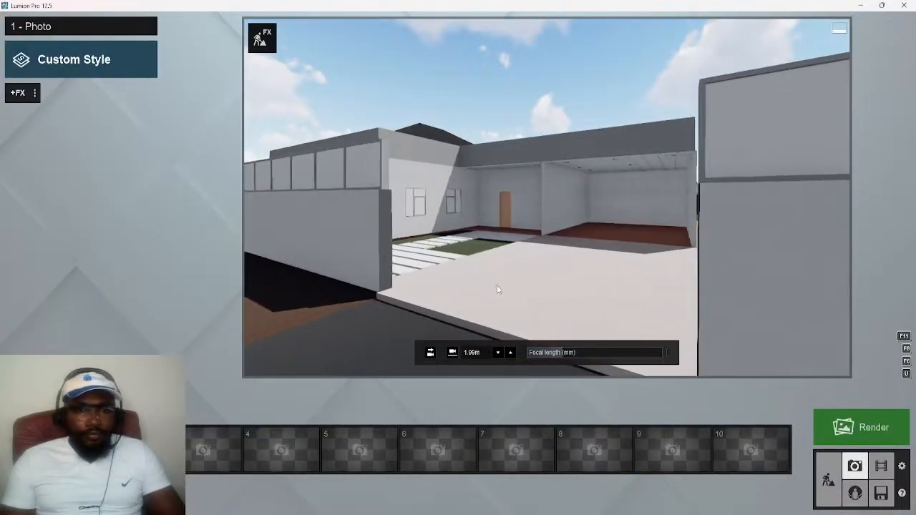
{"action": "key", "text": "a"}
{"action": "right_click_drag", "start_coordinate": [497, 285], "coordinate": [539, 276]}
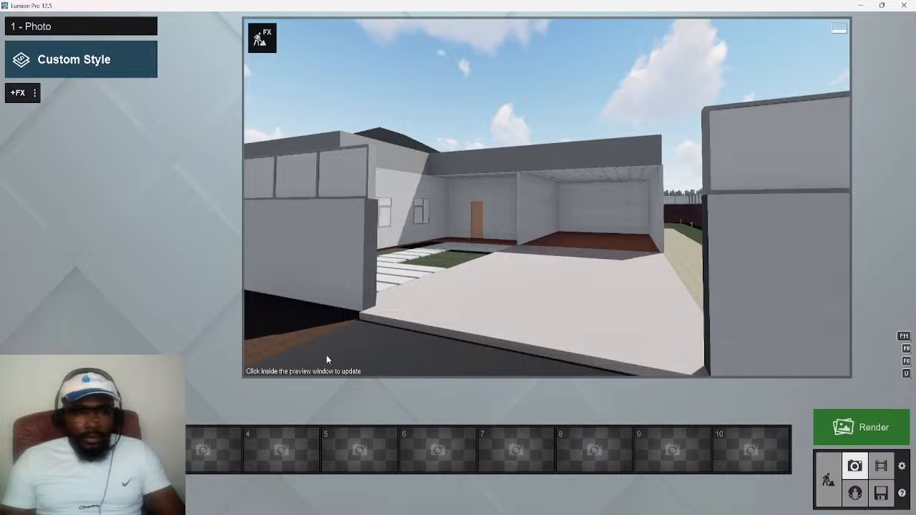
{"action": "right_click_drag", "start_coordinate": [471, 368], "coordinate": [455, 362]}
{"action": "left_click", "coordinate": [430, 354]}
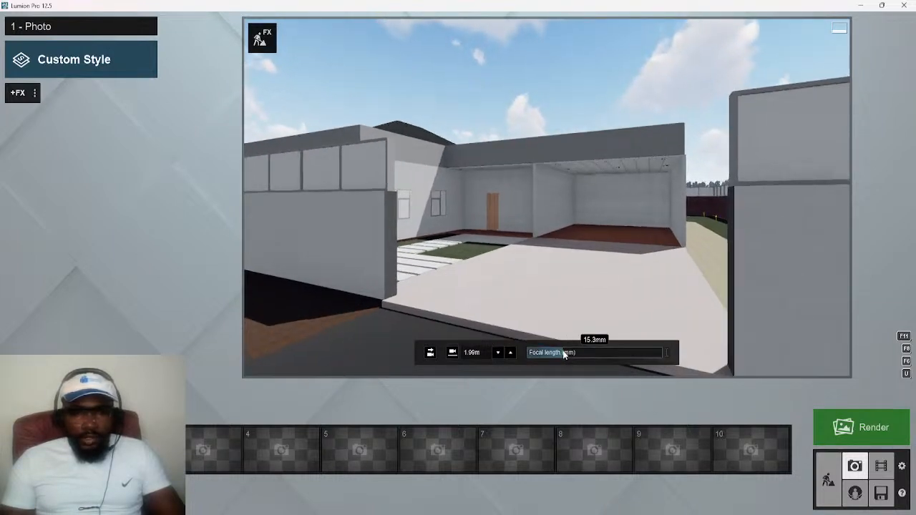
{"action": "left_click_drag", "start_coordinate": [565, 353], "coordinate": [572, 350]}
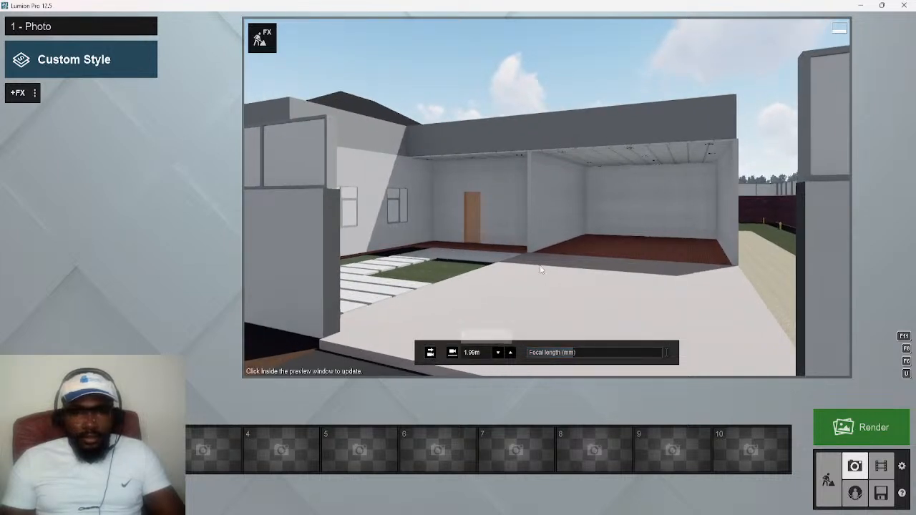
{"action": "scroll", "coordinate": [556, 269], "scroll_direction": "up", "scroll_amount": 2}
- Fly the camera high over the fence and roofs toward the pool terrace
{"action": "right_click_drag", "start_coordinate": [576, 257], "coordinate": [598, 257]}
{"action": "key", "text": "s"}
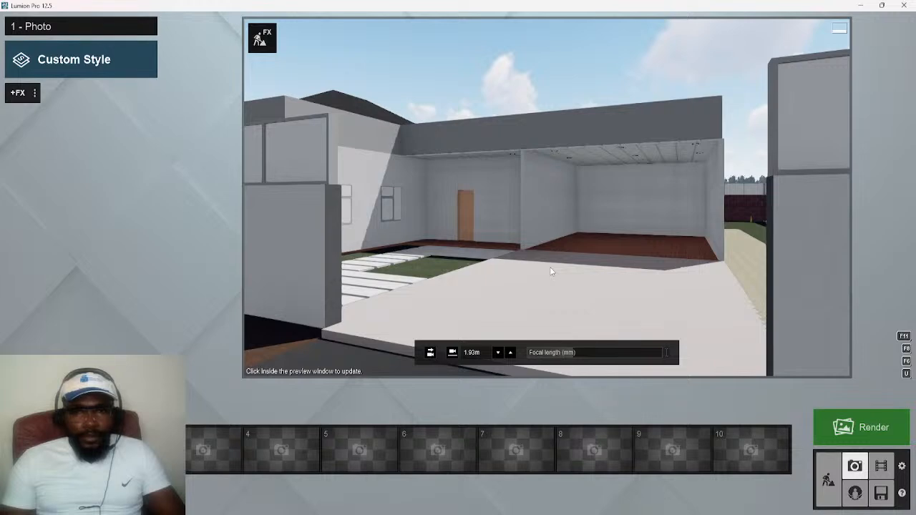
{"action": "key", "text": "q"}
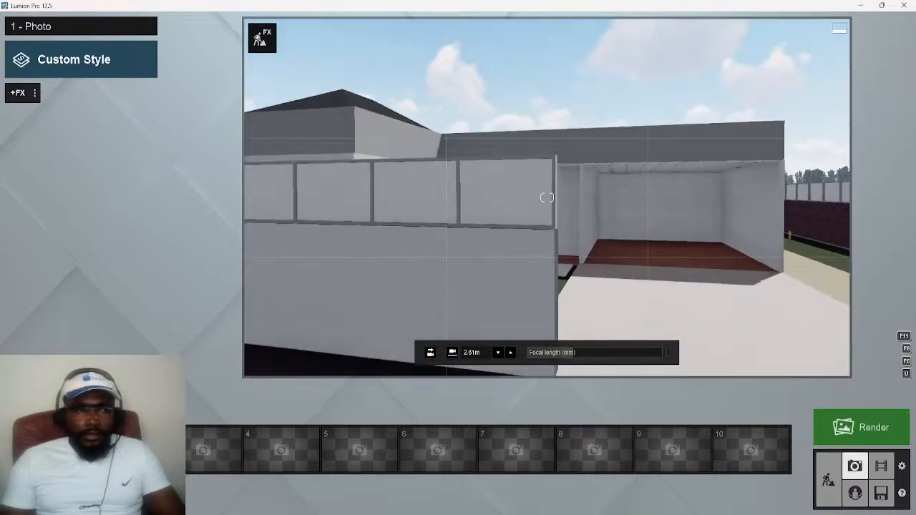
{"action": "right_click_drag", "start_coordinate": [547, 198], "coordinate": [433, 267]}
{"action": "key", "text": "a"}
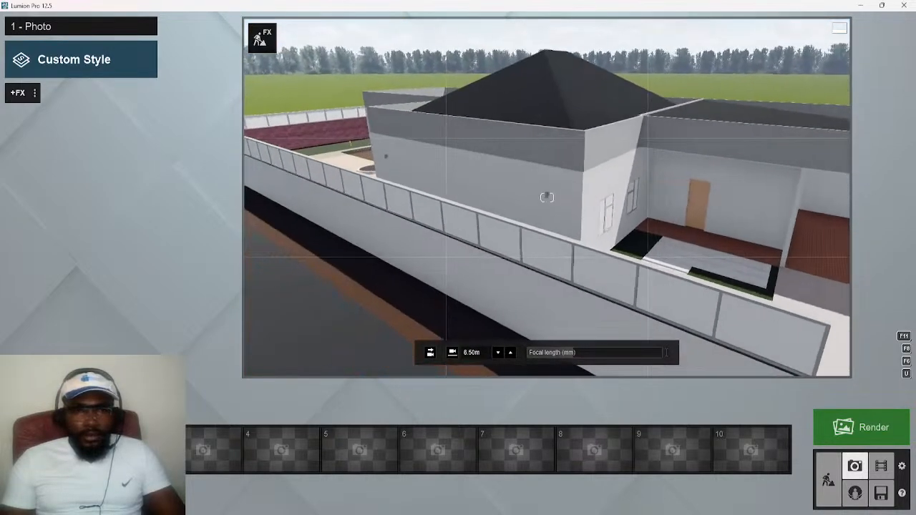
{"action": "key", "text": "w"}
{"action": "right_click_drag", "start_coordinate": [530, 161], "coordinate": [458, 308]}
{"action": "key", "text": "w"}
{"action": "key", "text": "w"}
{"action": "key", "text": "w"}
{"action": "right_click_drag", "start_coordinate": [429, 143], "coordinate": [447, 75]}
- Back the camera over the lawn facing the pool, level it at eye height, and store as photo 2
{"action": "key", "text": "s"}
{"action": "key", "text": "s"}
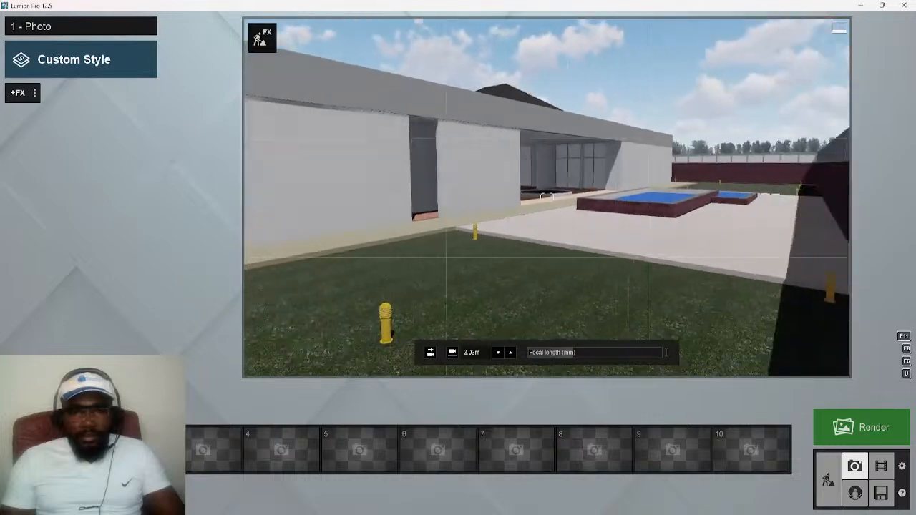
{"action": "key", "text": "s"}
{"action": "right_click_drag", "start_coordinate": [545, 197], "coordinate": [517, 203]}
{"action": "key", "text": "s"}
{"action": "key", "text": "s"}
{"action": "key", "text": "a"}
{"action": "key", "text": "s"}
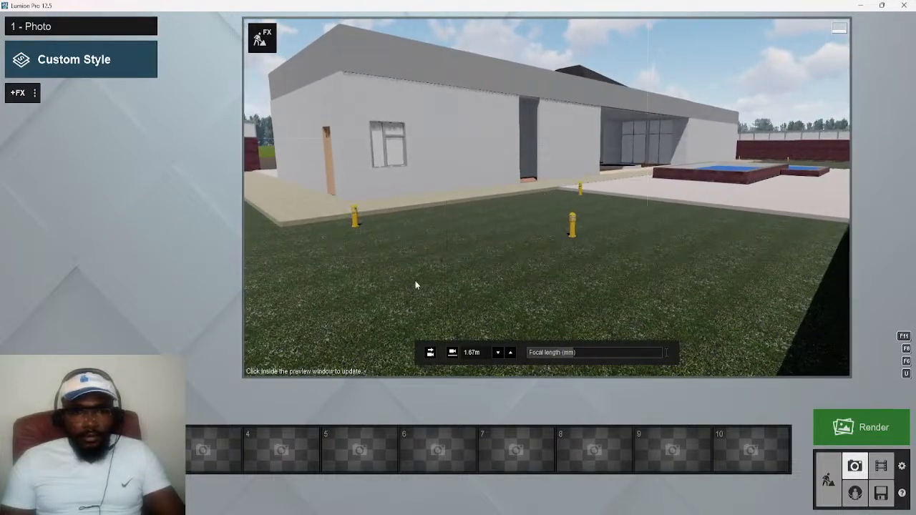
{"action": "left_click", "coordinate": [431, 353]}
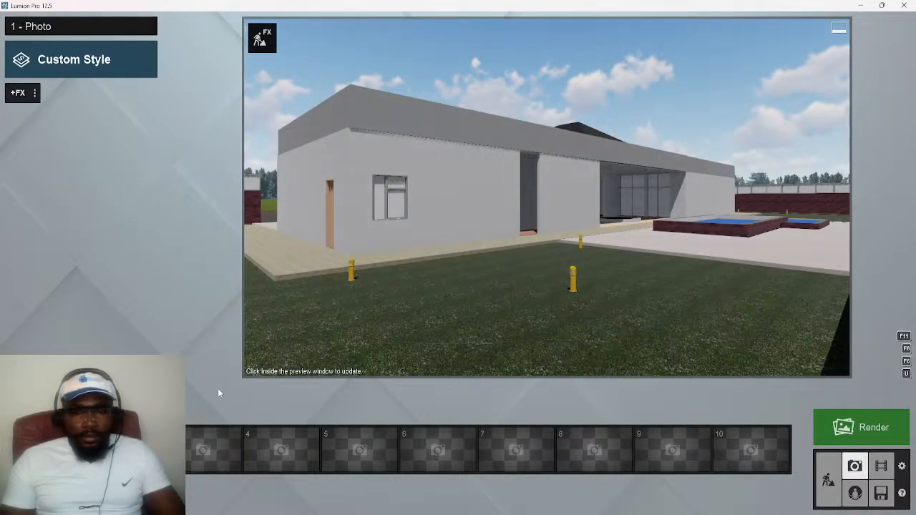
{"action": "left_click", "coordinate": [125, 419]}
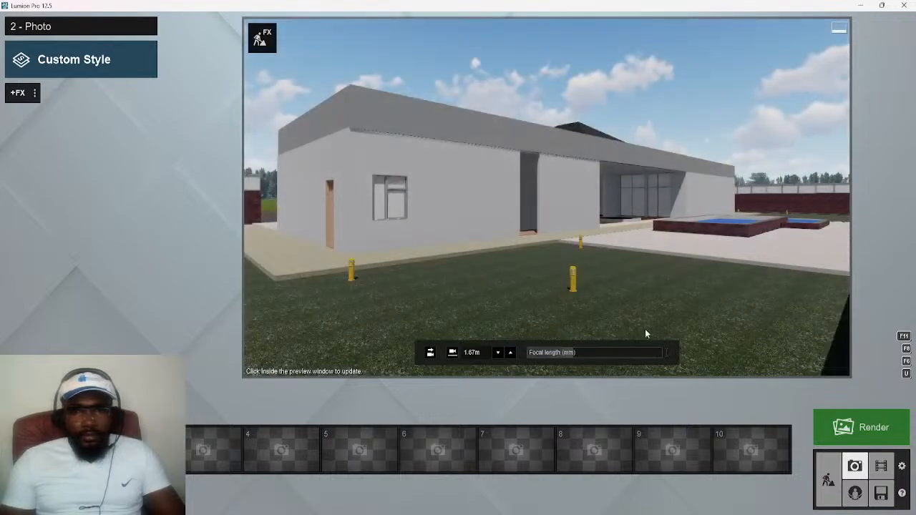
{"action": "left_click", "coordinate": [829, 481]}
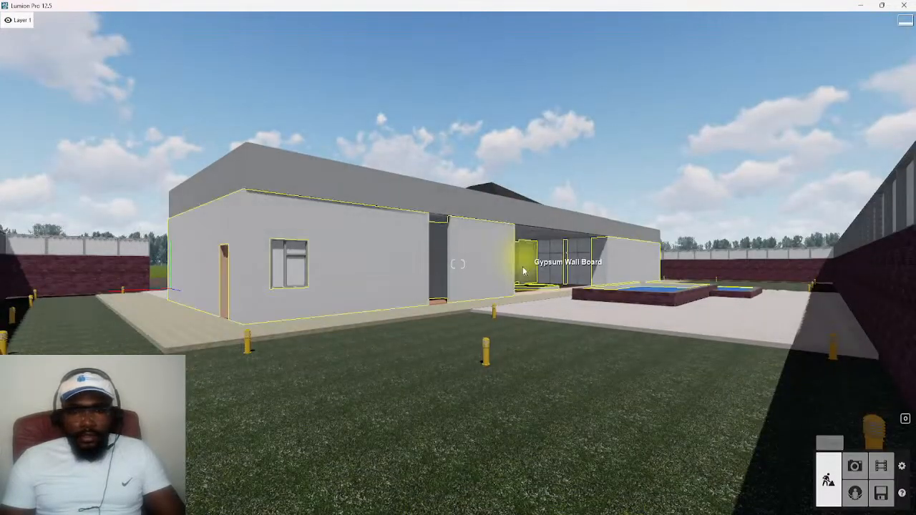
{"action": "key", "text": "w"}
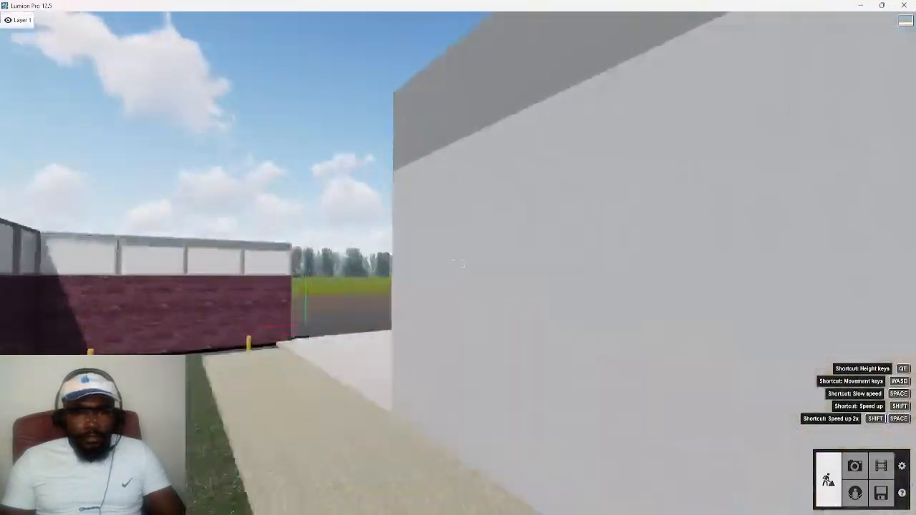
{"action": "key", "text": "w"}
{"action": "right_click_drag", "start_coordinate": [459, 264], "coordinate": [319, 308]}
{"action": "key", "text": "e"}
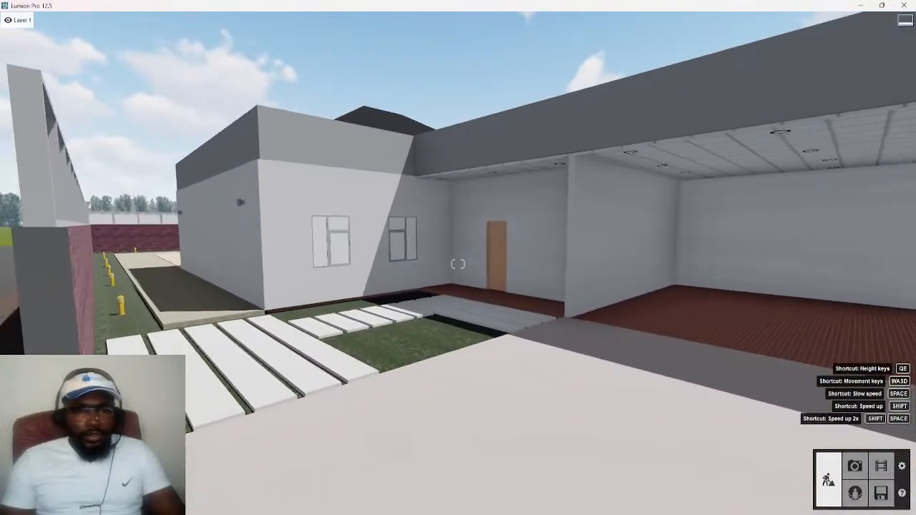
{"action": "key", "text": "d"}
{"action": "right_click_drag", "start_coordinate": [458, 264], "coordinate": [358, 283]}
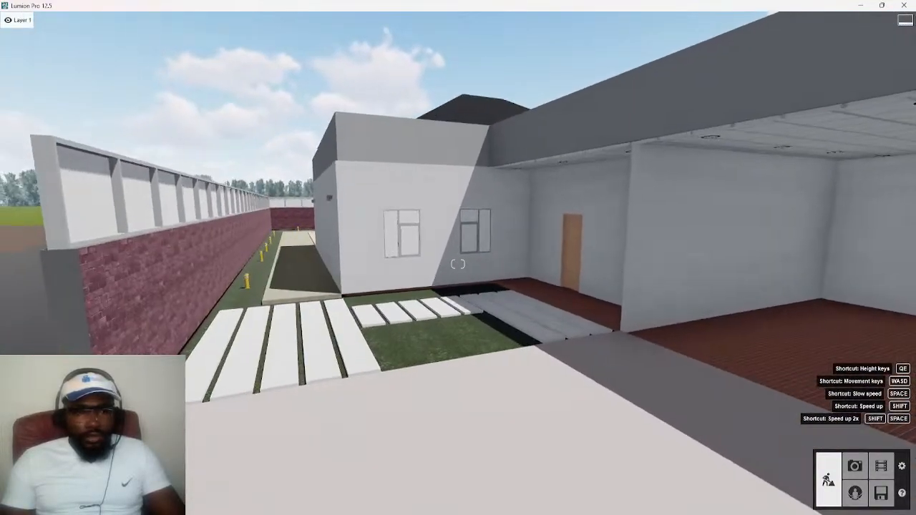
{"action": "right_click_drag", "start_coordinate": [458, 265], "coordinate": [358, 264]}
{"action": "key", "text": "w"}
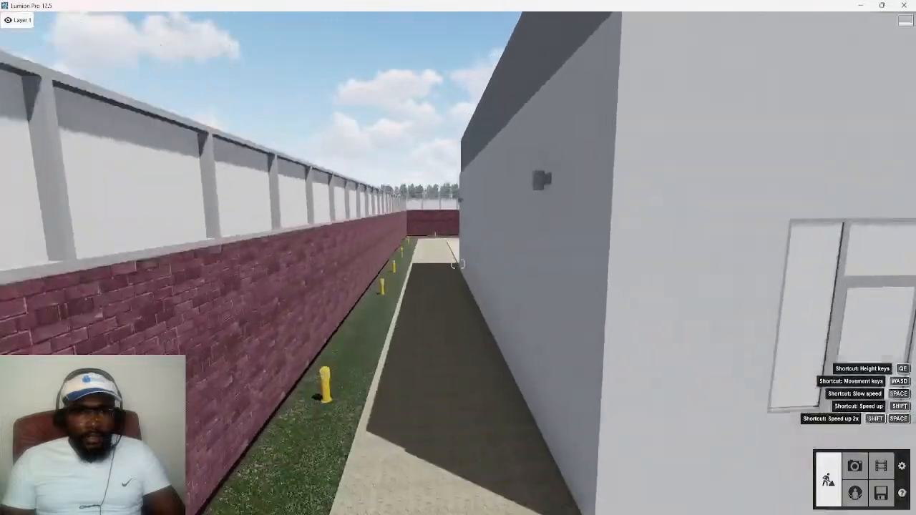
{"action": "key", "text": "s"}
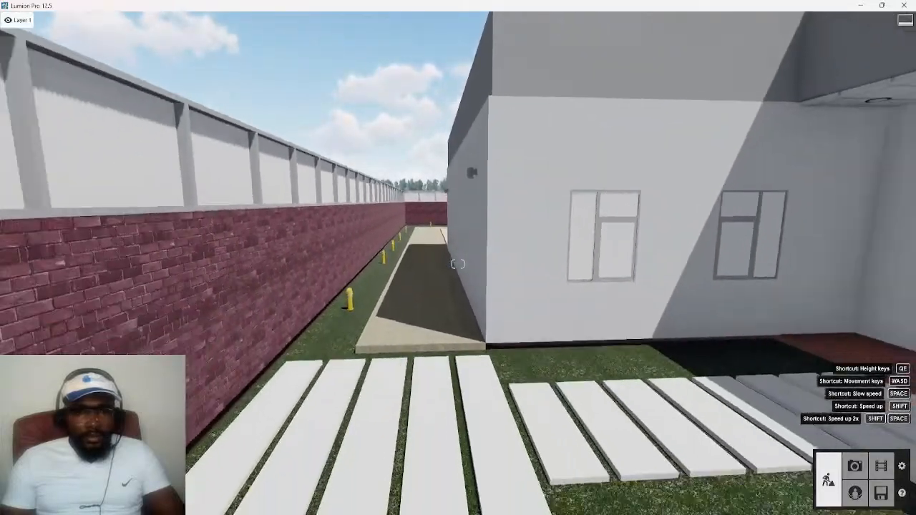
{"action": "key", "text": "s"}
{"action": "right_click_drag", "start_coordinate": [459, 264], "coordinate": [558, 283]}
{"action": "key", "text": "a"}
{"action": "right_click_drag", "start_coordinate": [458, 264], "coordinate": [530, 279]}
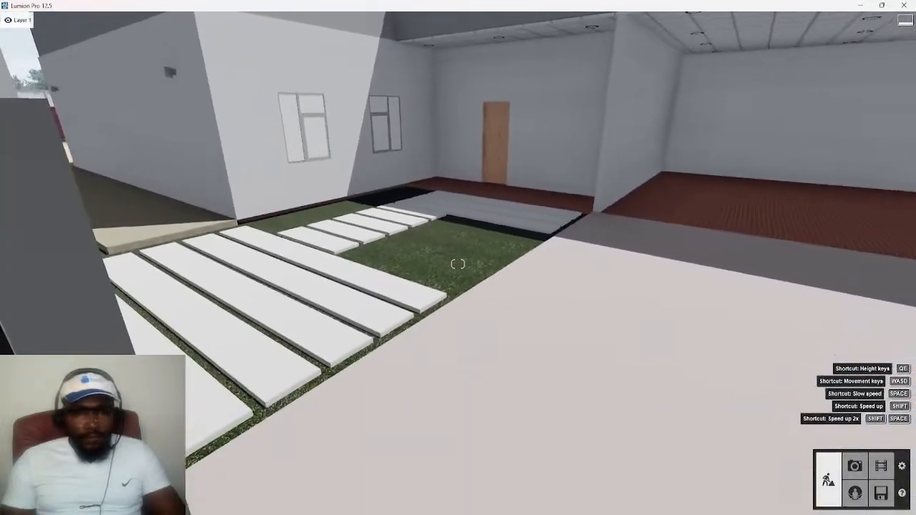
{"action": "key", "text": "s"}
{"action": "right_click_drag", "start_coordinate": [458, 264], "coordinate": [544, 287]}
{"action": "key", "text": "d"}
{"action": "key", "text": "w"}
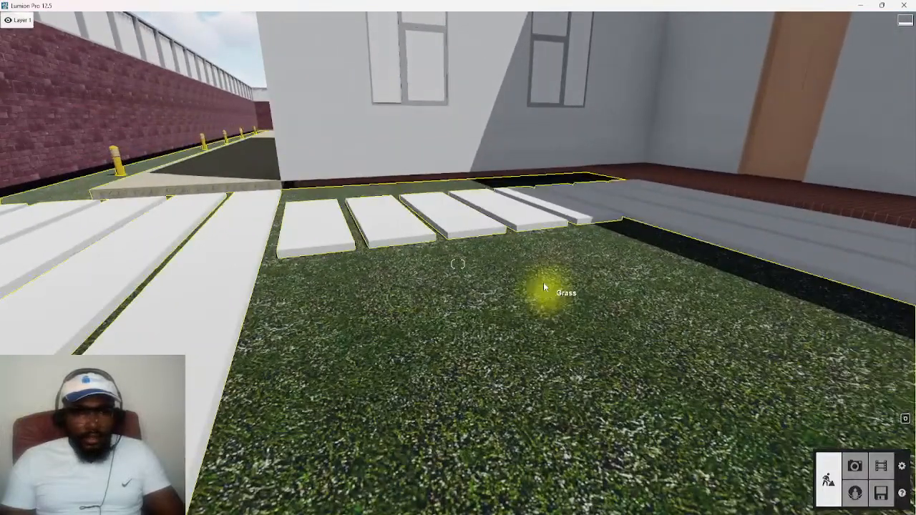
{"action": "key", "text": "s"}
{"action": "right_click_drag", "start_coordinate": [612, 385], "coordinate": [513, 382]}
{"action": "key", "text": "d"}
{"action": "key", "text": "a"}
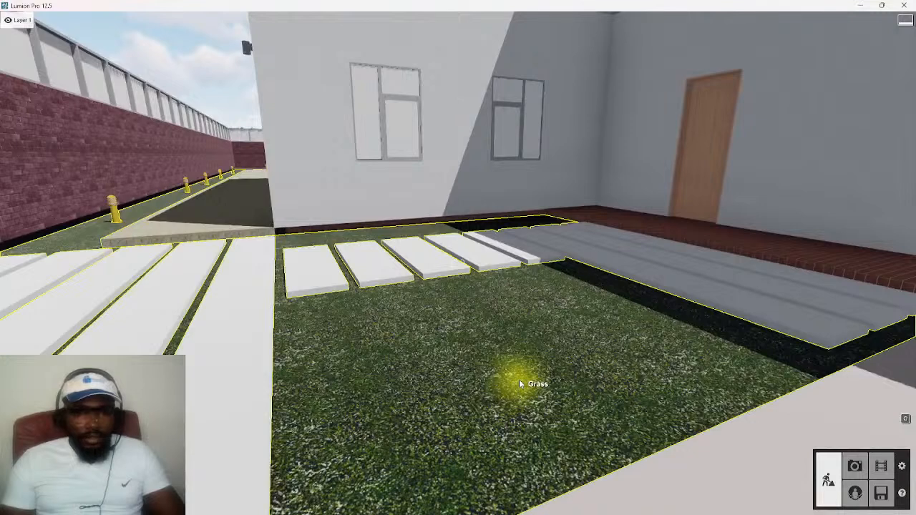
- Apply Clean Cut Grass 02 from the Various materials to the lawn surface
{"action": "left_click", "coordinate": [520, 385]}
{"action": "left_click", "coordinate": [25, 64]}
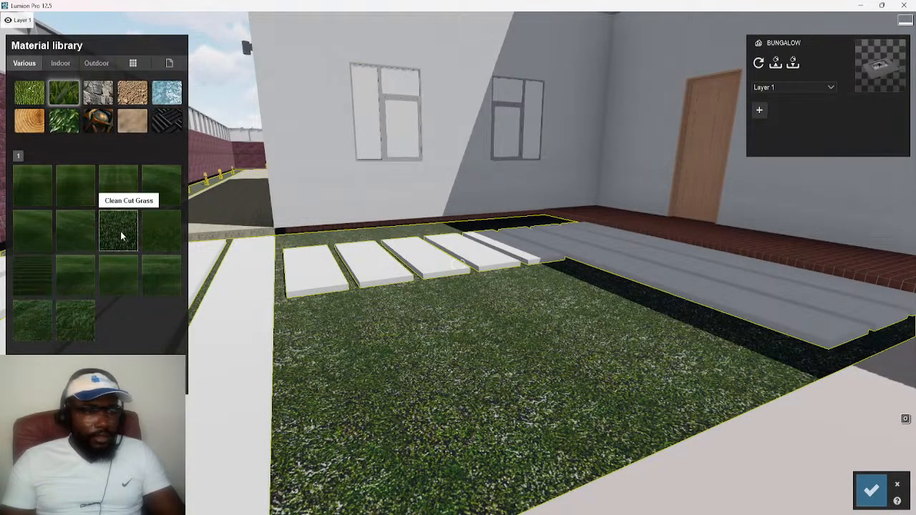
{"action": "left_click", "coordinate": [120, 231]}
- Fly low over the lawn and white slabs to inspect the new grass, checking a slab's material
{"action": "mouse_move", "coordinate": [403, 374]}
{"action": "right_mouse_down"}
{"action": "mouse_move", "coordinate": [272, 373]}
{"action": "mouse_move", "coordinate": [501, 411]}
{"action": "mouse_move", "coordinate": [286, 401]}
{"action": "mouse_move", "coordinate": [365, 402]}
{"action": "mouse_move", "coordinate": [367, 391]}
{"action": "mouse_move", "coordinate": [340, 390]}
{"action": "mouse_move", "coordinate": [358, 405]}
{"action": "mouse_move", "coordinate": [308, 393]}
{"action": "mouse_move", "coordinate": [290, 405]}
{"action": "mouse_move", "coordinate": [235, 405]}
{"action": "mouse_move", "coordinate": [265, 421]}
{"action": "right_mouse_up"}
{"action": "key", "text": "d"}
{"action": "key", "text": "a"}
{"action": "key", "text": "w"}
{"action": "key", "text": "w"}
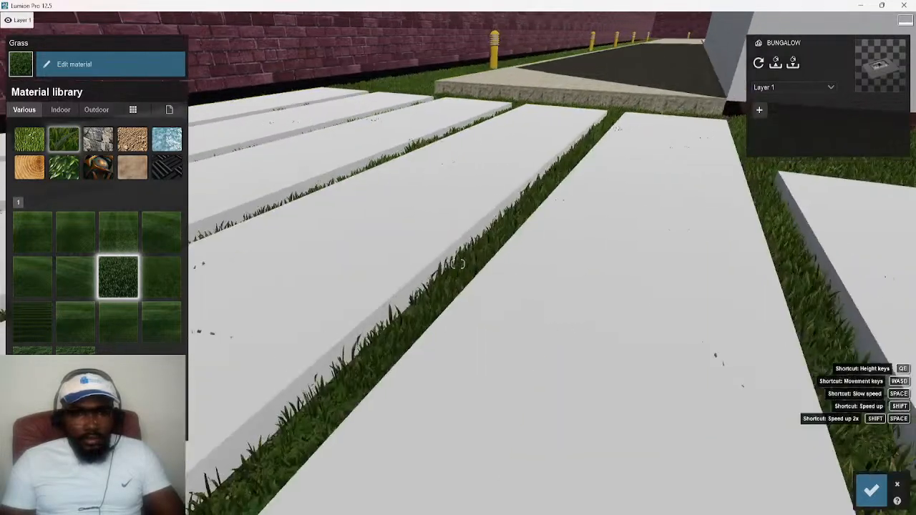
{"action": "key", "text": "s"}
{"action": "right_click_drag", "start_coordinate": [265, 421], "coordinate": [315, 411]}
{"action": "key", "text": "w"}
{"action": "right_click_drag", "start_coordinate": [457, 264], "coordinate": [481, 264]}
{"action": "key", "text": "s"}
{"action": "right_click_drag", "start_coordinate": [600, 321], "coordinate": [505, 369]}
{"action": "key", "text": "w"}
{"action": "left_click", "coordinate": [463, 413]}
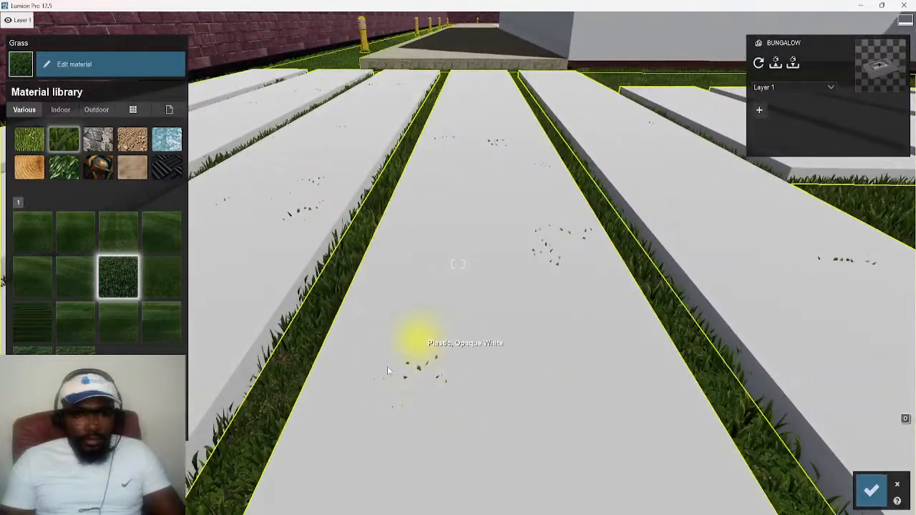
{"action": "key", "text": "d"}
{"action": "right_click_drag", "start_coordinate": [533, 403], "coordinate": [501, 344]}
- Reopen the Clean Cut Grass 02 settings and drag Grass size down toward 0
{"action": "key", "text": "a"}
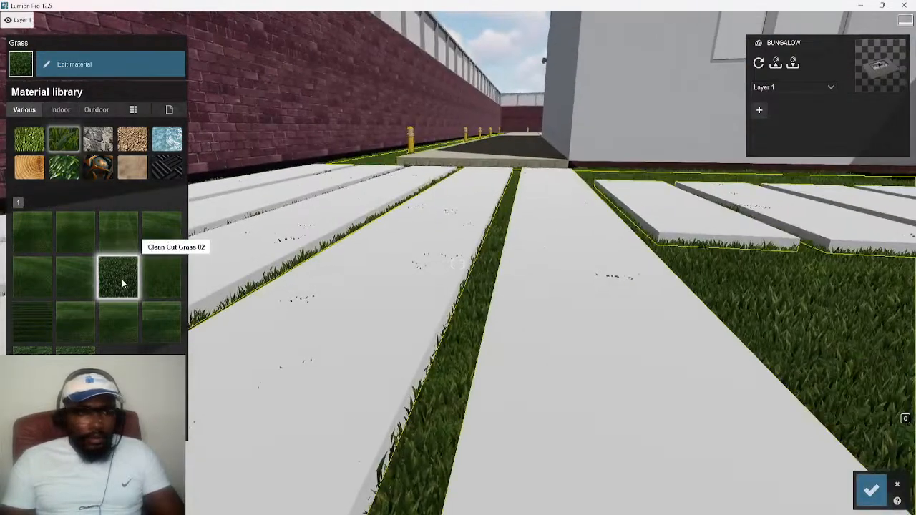
{"action": "left_click", "coordinate": [119, 279]}
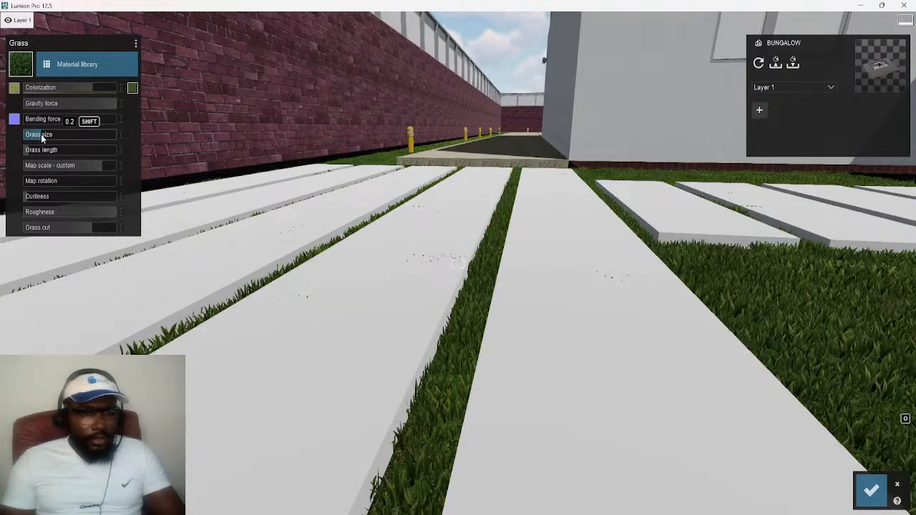
{"action": "left_click_drag", "start_coordinate": [41, 135], "coordinate": [38, 134]}
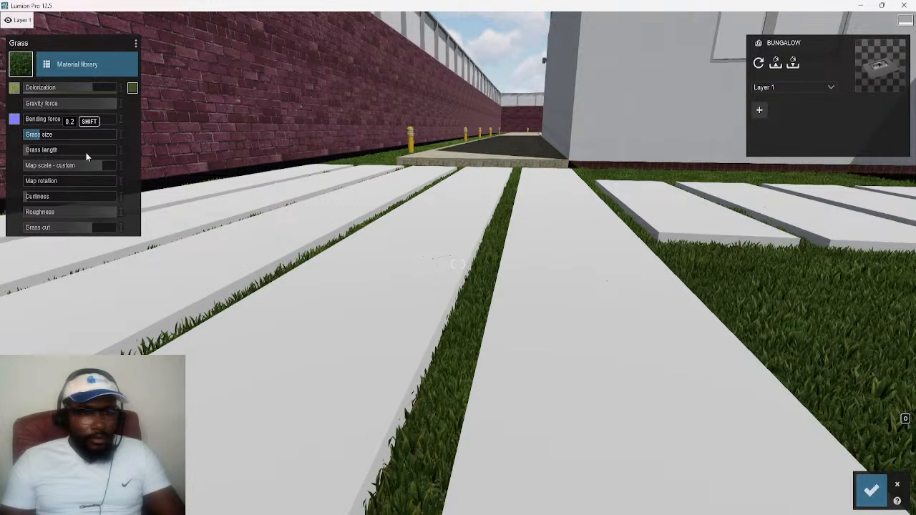
{"action": "key", "text": "a"}
{"action": "right_click_drag", "start_coordinate": [425, 311], "coordinate": [474, 369]}
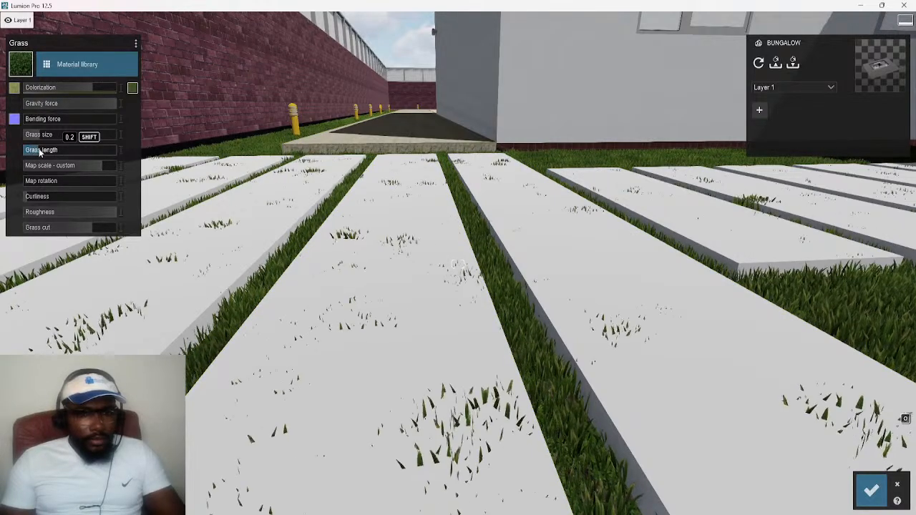
{"action": "left_click_drag", "start_coordinate": [41, 150], "coordinate": [33, 150]}
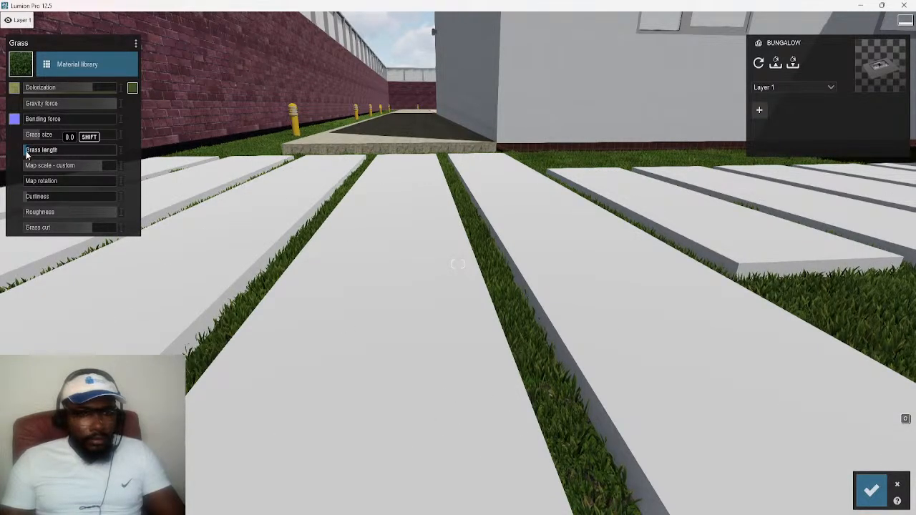
- Inspect the walkway slab edges up close, then select the white slab material
{"action": "key", "text": "s"}
{"action": "right_click_drag", "start_coordinate": [401, 283], "coordinate": [494, 395]}
{"action": "key", "text": "e"}
{"action": "key", "text": "e"}
{"action": "key", "text": "w"}
{"action": "right_click_drag", "start_coordinate": [413, 359], "coordinate": [400, 375]}
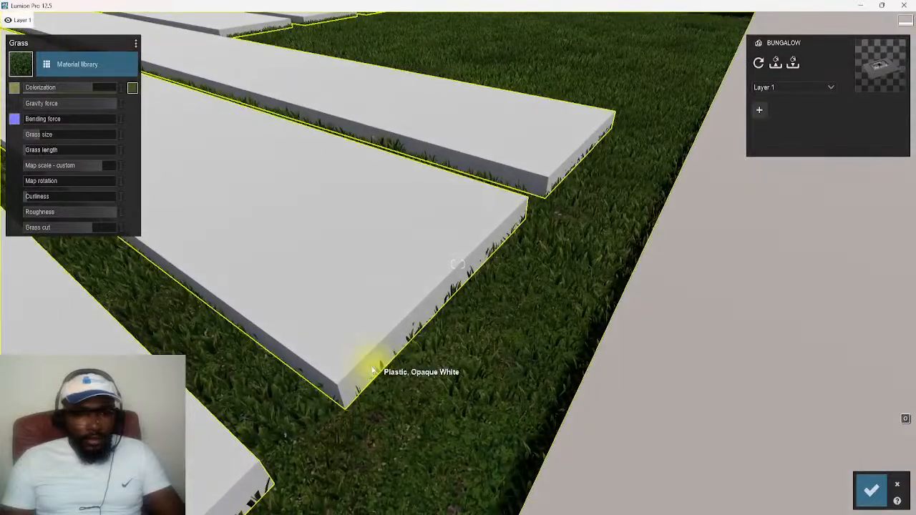
{"action": "mouse_move", "coordinate": [421, 329]}
{"action": "right_mouse_down"}
{"action": "mouse_move", "coordinate": [435, 337]}
{"action": "mouse_move", "coordinate": [431, 324]}
{"action": "right_mouse_up"}
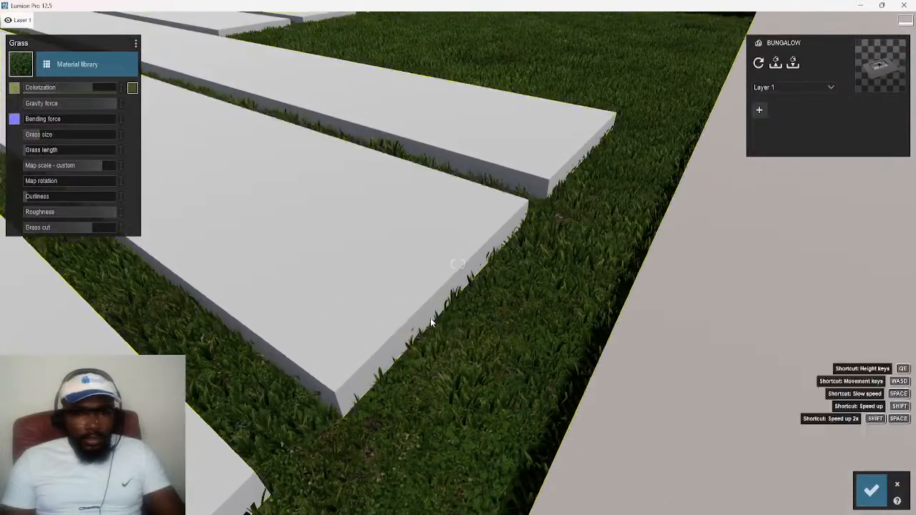
{"action": "right_click_drag", "start_coordinate": [474, 351], "coordinate": [431, 331]}
{"action": "key", "text": "s"}
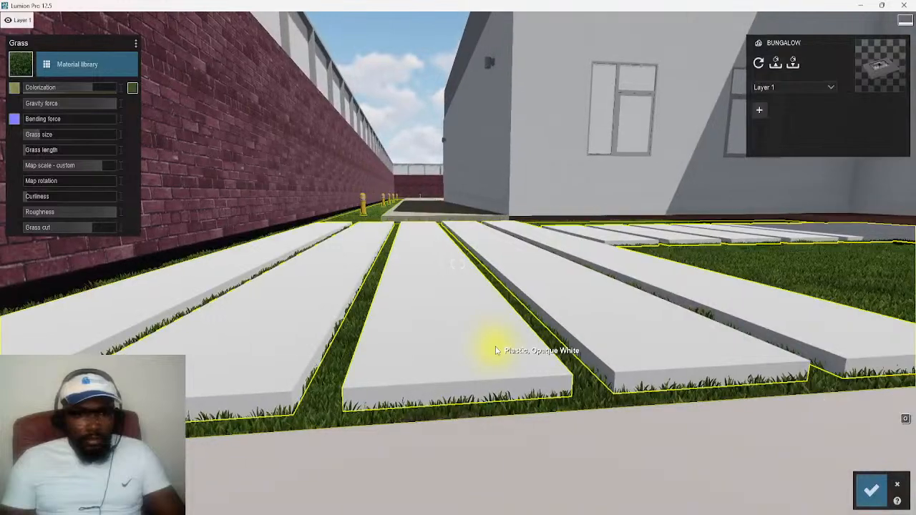
{"action": "right_click_drag", "start_coordinate": [495, 351], "coordinate": [504, 381]}
{"action": "right_click_drag", "start_coordinate": [452, 263], "coordinate": [411, 267]}
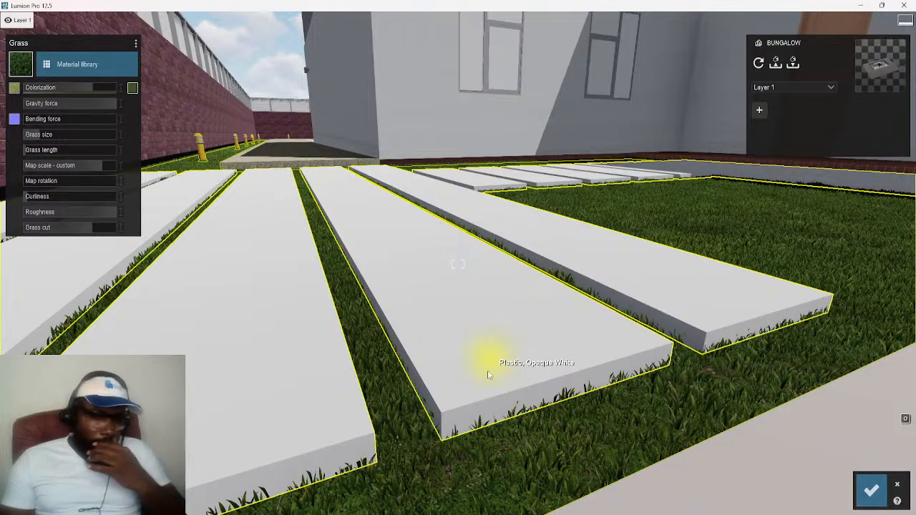
{"action": "right_click_drag", "start_coordinate": [493, 354], "coordinate": [682, 337]}
{"action": "right_click_drag", "start_coordinate": [354, 383], "coordinate": [416, 428]}
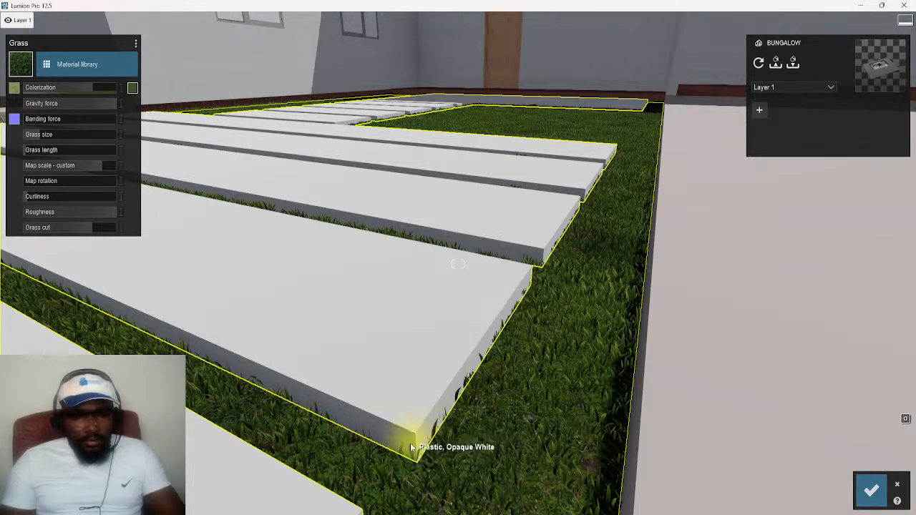
{"action": "right_click_drag", "start_coordinate": [431, 449], "coordinate": [317, 379]}
{"action": "scroll", "coordinate": [406, 421], "scroll_direction": "up", "scroll_amount": 2}
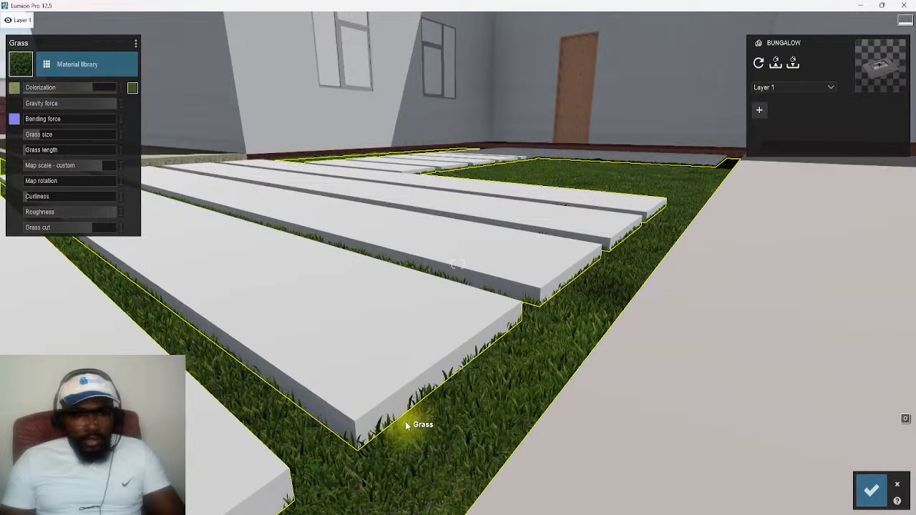
{"action": "scroll", "coordinate": [431, 459], "scroll_direction": "up", "scroll_amount": 1}
{"action": "right_click_drag", "start_coordinate": [432, 474], "coordinate": [411, 438]}
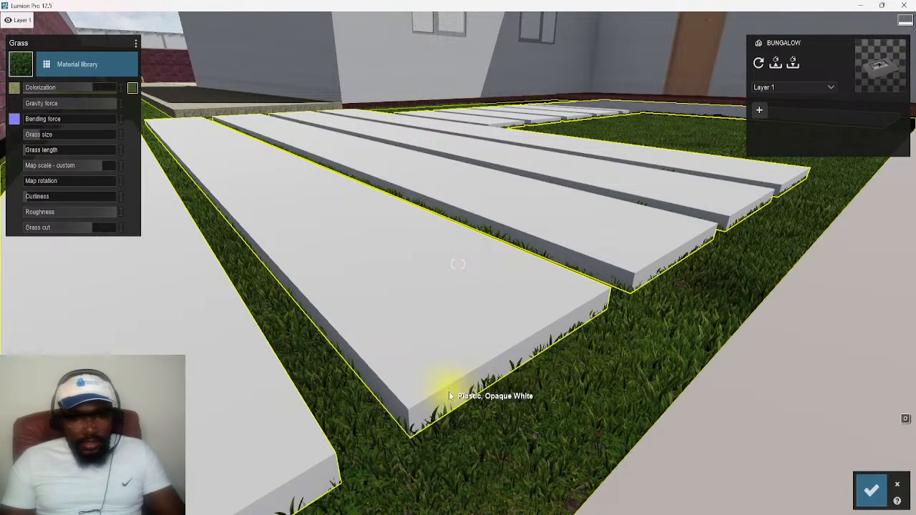
{"action": "scroll", "coordinate": [446, 381], "scroll_direction": "up", "scroll_amount": 1}
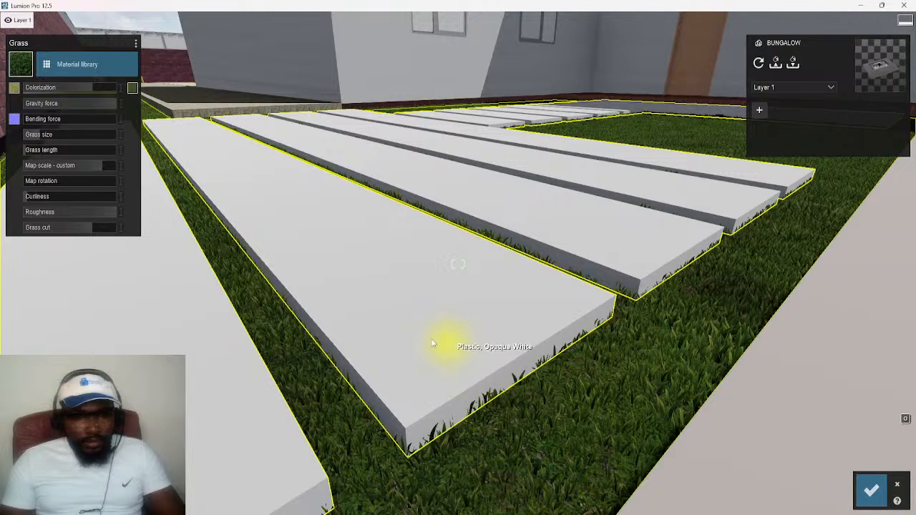
{"action": "left_click", "coordinate": [432, 344]}
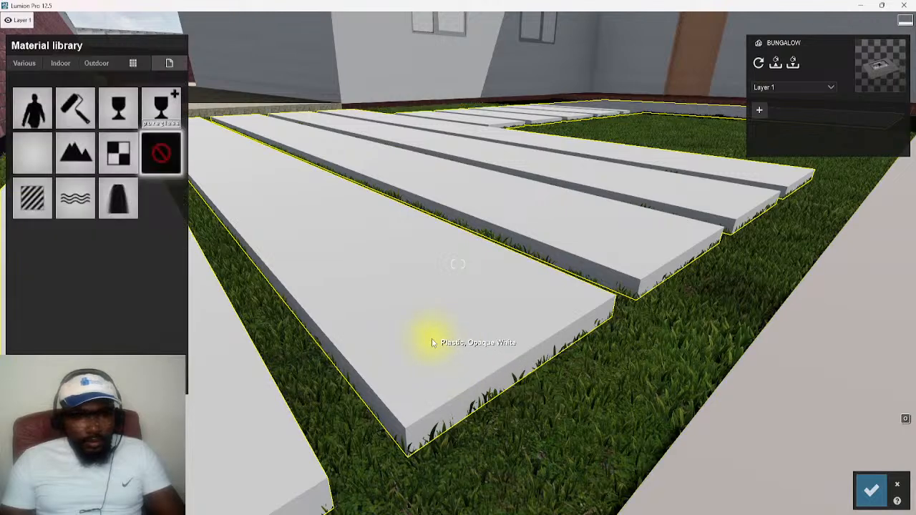
- Open the white slab's Plastic settings and its Colorization colour choices
{"action": "left_click", "coordinate": [39, 203]}
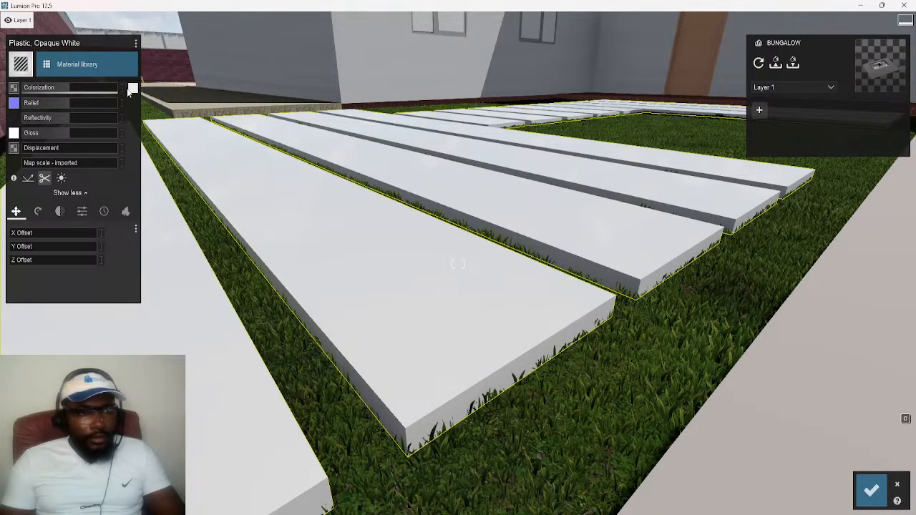
{"action": "mouse_move", "coordinate": [59, 94]}
{"action": "left_click", "coordinate": [501, 288]}
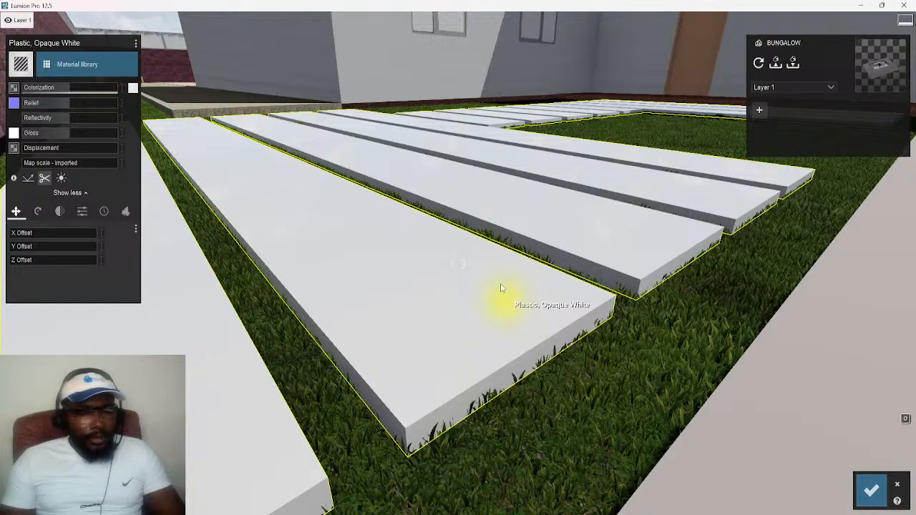
{"action": "mouse_move", "coordinate": [90, 118]}
{"action": "left_click", "coordinate": [456, 288]}
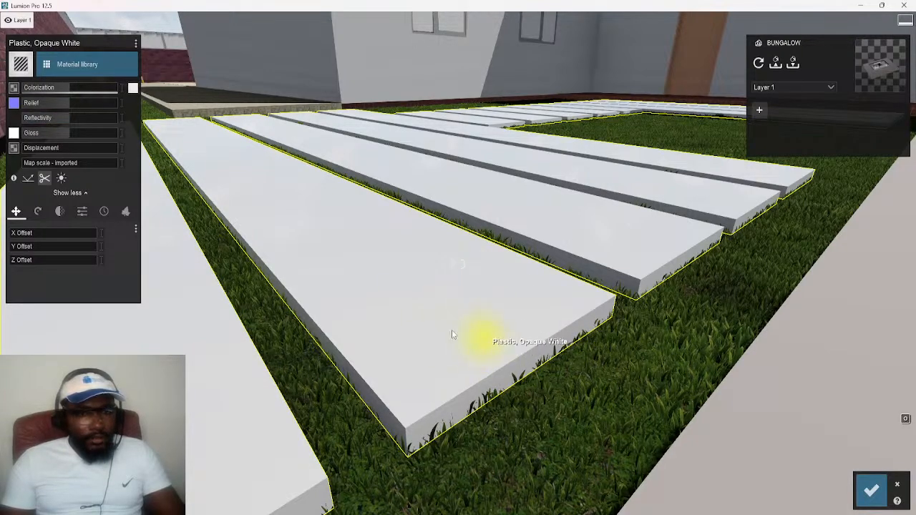
{"action": "right_click_drag", "start_coordinate": [505, 360], "coordinate": [497, 380]}
{"action": "left_click", "coordinate": [497, 380]}
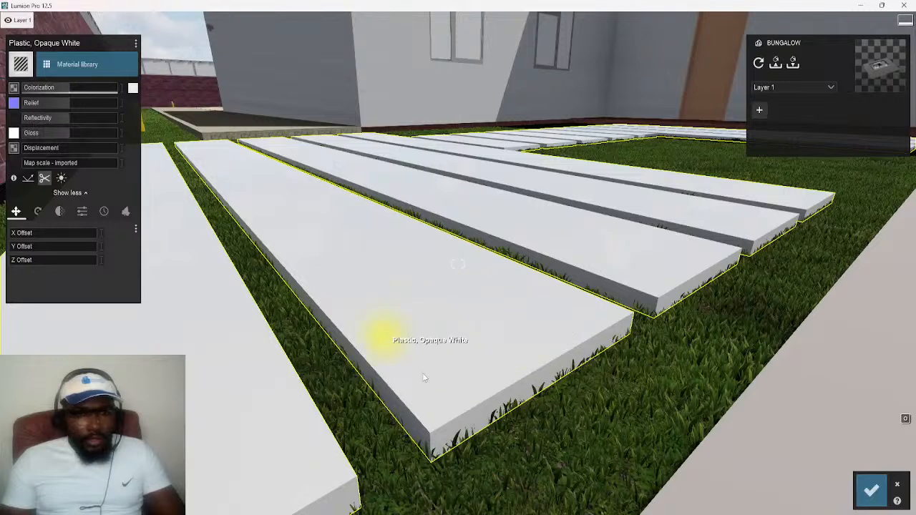
{"action": "left_click", "coordinate": [132, 87]}
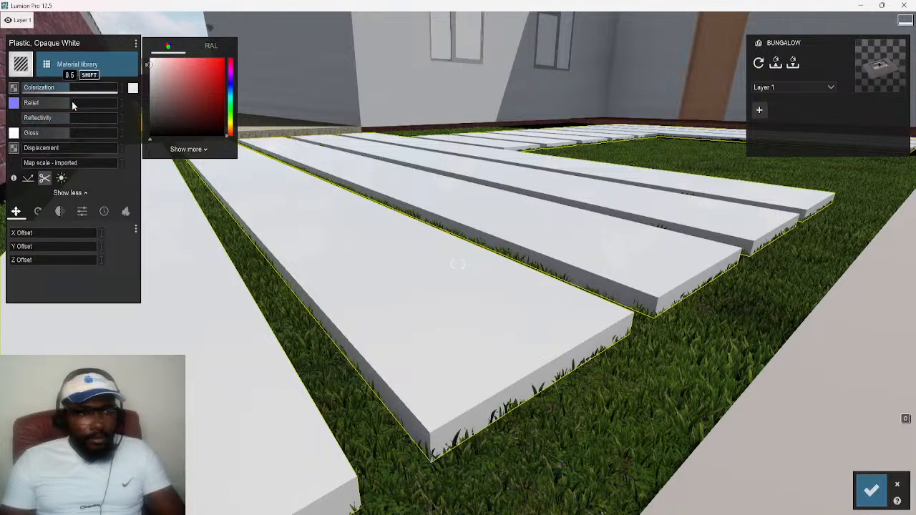
- Replace the slab material with a concrete from the Outdoor > Concrete library
{"action": "left_click", "coordinate": [70, 64]}
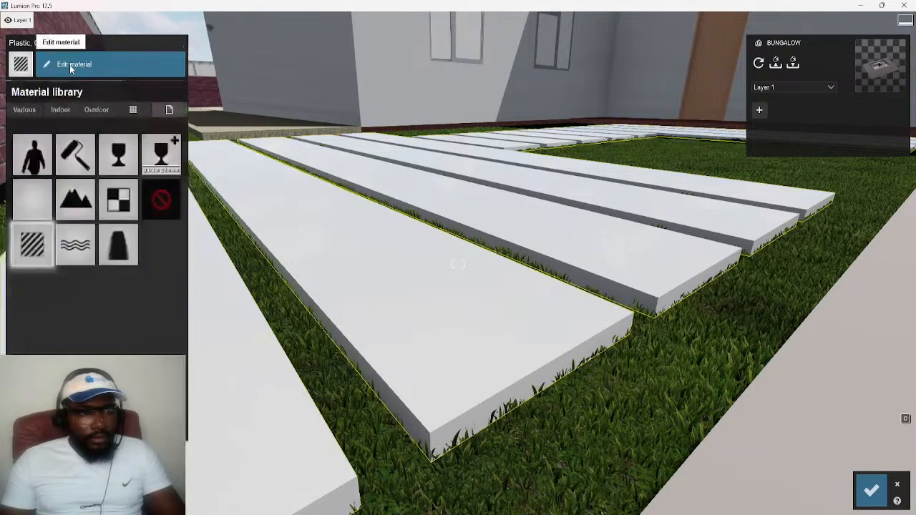
{"action": "left_click", "coordinate": [94, 113]}
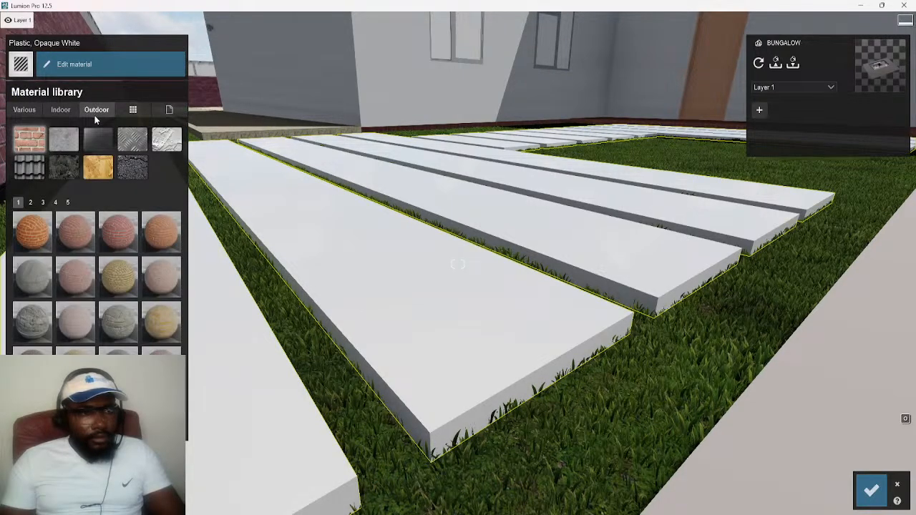
{"action": "left_click", "coordinate": [67, 142]}
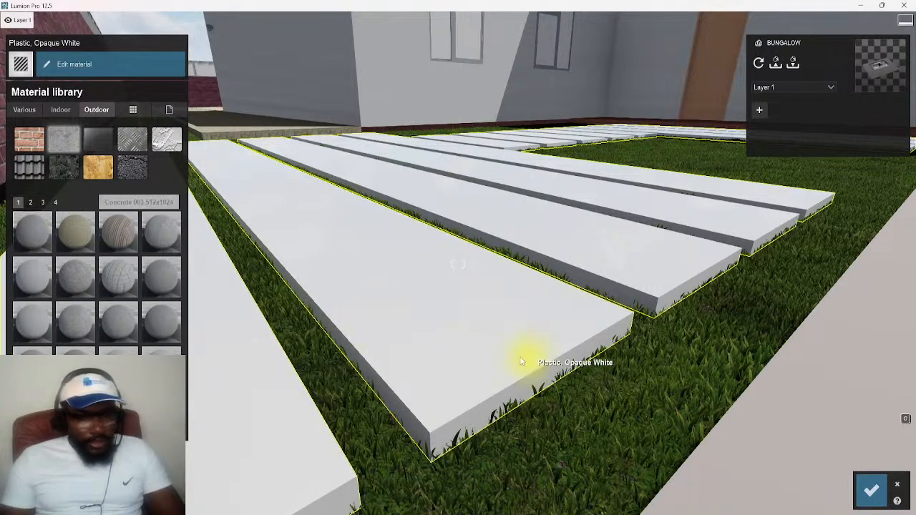
{"action": "scroll", "coordinate": [526, 367], "scroll_direction": "up", "scroll_amount": 3}
{"action": "right_click_drag", "start_coordinate": [523, 384], "coordinate": [514, 418]}
{"action": "scroll", "coordinate": [458, 264], "scroll_direction": "down", "scroll_amount": 1}
{"action": "scroll", "coordinate": [459, 264], "scroll_direction": "up", "scroll_amount": 2}
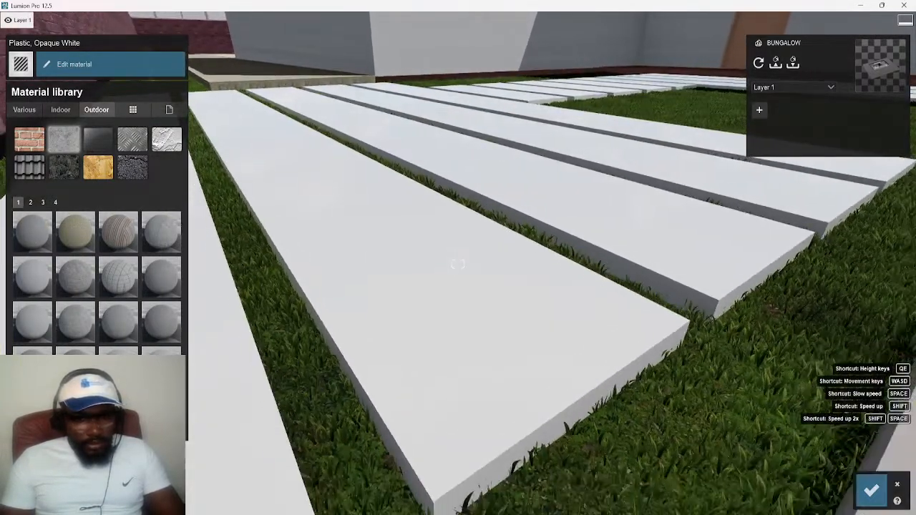
{"action": "scroll", "coordinate": [458, 264], "scroll_direction": "down", "scroll_amount": 1}
{"action": "scroll", "coordinate": [459, 264], "scroll_direction": "down", "scroll_amount": 1}
{"action": "scroll", "coordinate": [459, 264], "scroll_direction": "up", "scroll_amount": 1}
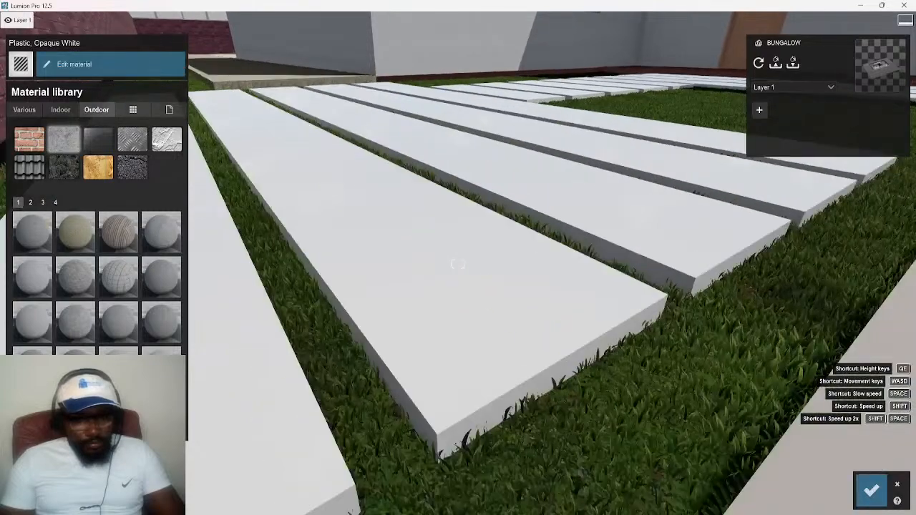
{"action": "scroll", "coordinate": [458, 264], "scroll_direction": "up", "scroll_amount": 1}
{"action": "scroll", "coordinate": [458, 264], "scroll_direction": "up", "scroll_amount": 1}
{"action": "right_click_drag", "start_coordinate": [514, 419], "coordinate": [509, 436]}
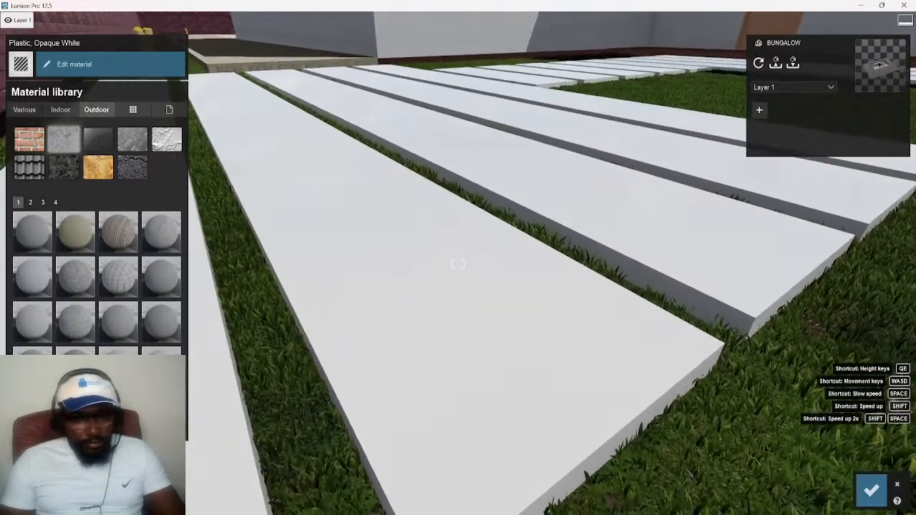
{"action": "left_click", "coordinate": [36, 286]}
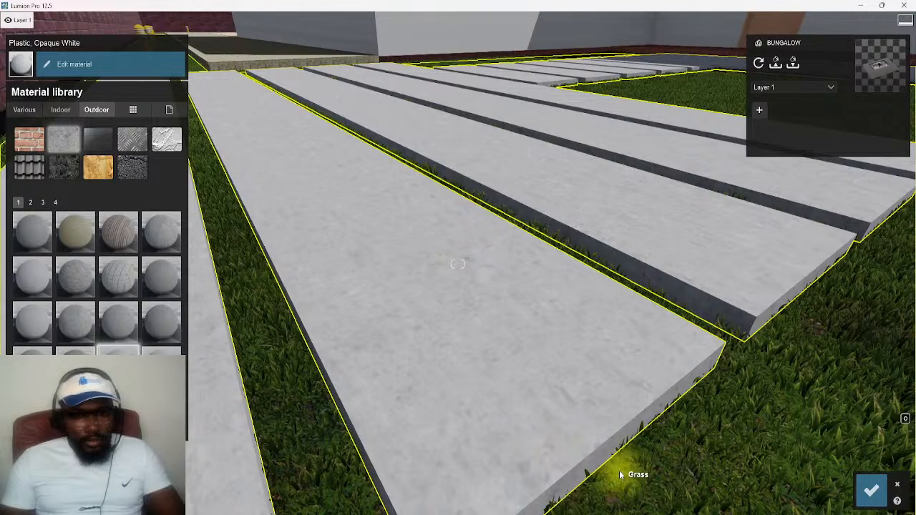
- Inspect the new concrete slabs and open the concrete material's settings
{"action": "key", "text": "s"}
{"action": "right_click_drag", "start_coordinate": [618, 474], "coordinate": [526, 411]}
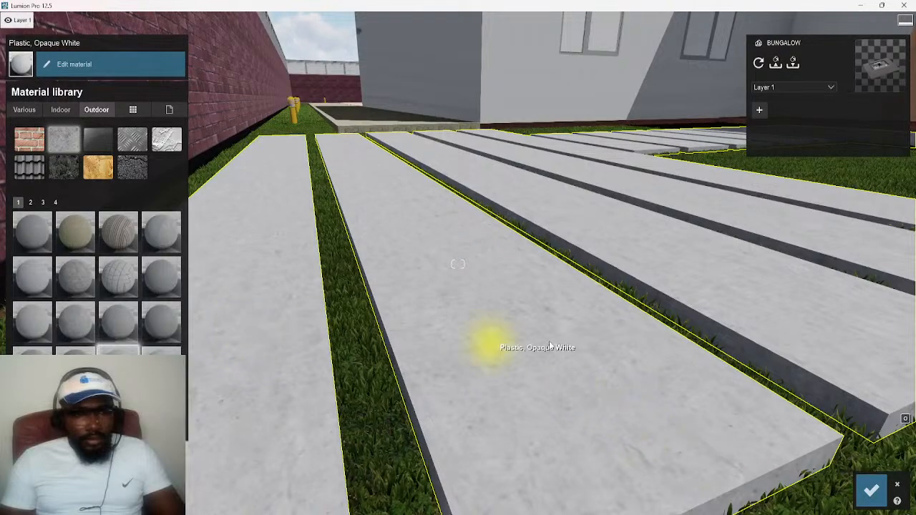
{"action": "right_click_drag", "start_coordinate": [615, 449], "coordinate": [559, 481]}
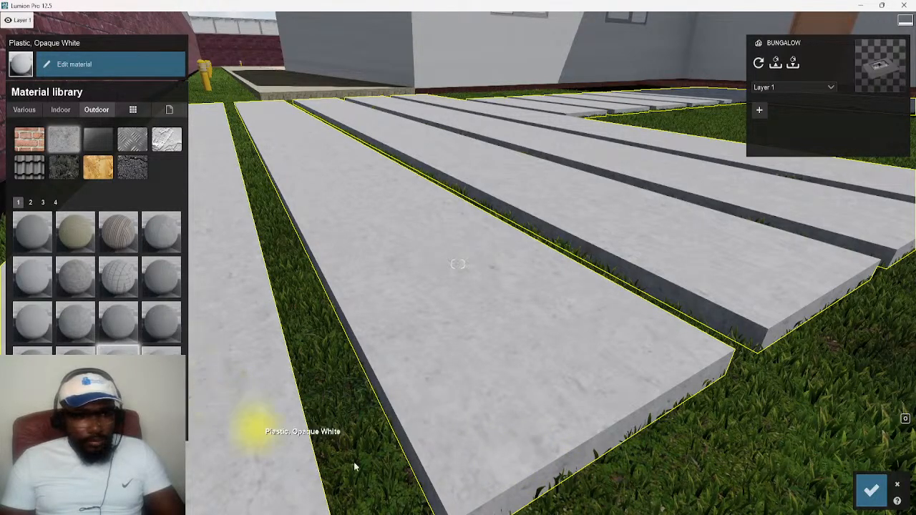
{"action": "left_click", "coordinate": [118, 349]}
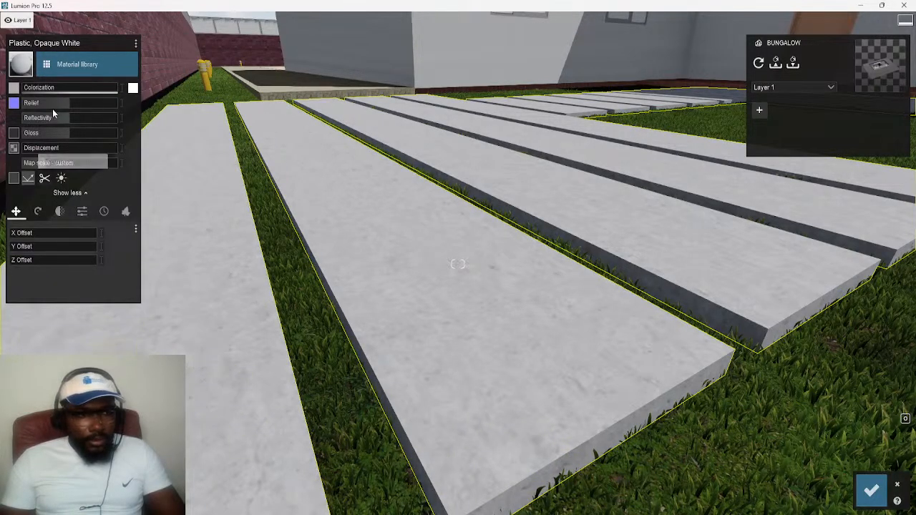
- Set the slab material's Weathering Edges value to 0.1, then check the slab edges
{"action": "left_click", "coordinate": [104, 212]}
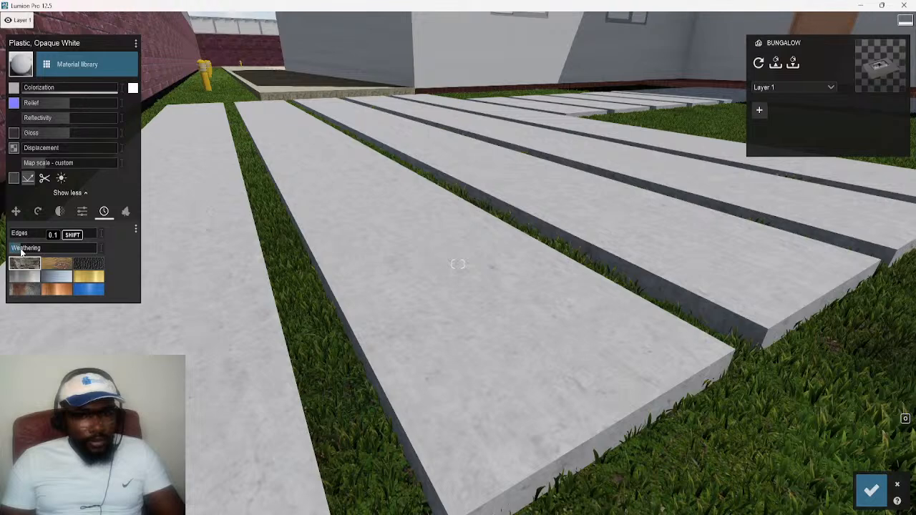
{"action": "mouse_move", "coordinate": [29, 252]}
{"action": "left_mouse_down"}
{"action": "mouse_move", "coordinate": [40, 251]}
{"action": "mouse_move", "coordinate": [22, 250]}
{"action": "left_mouse_up"}
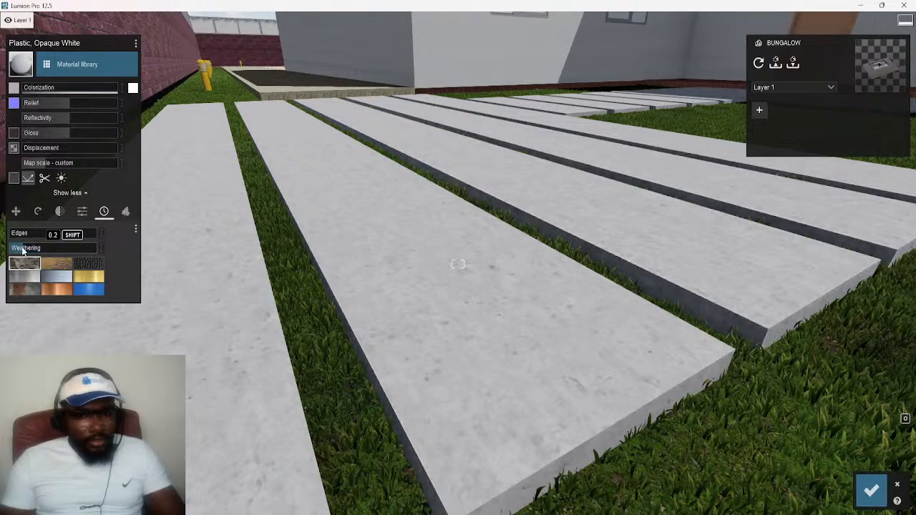
{"action": "scroll", "coordinate": [615, 421], "scroll_direction": "down", "scroll_amount": 1}
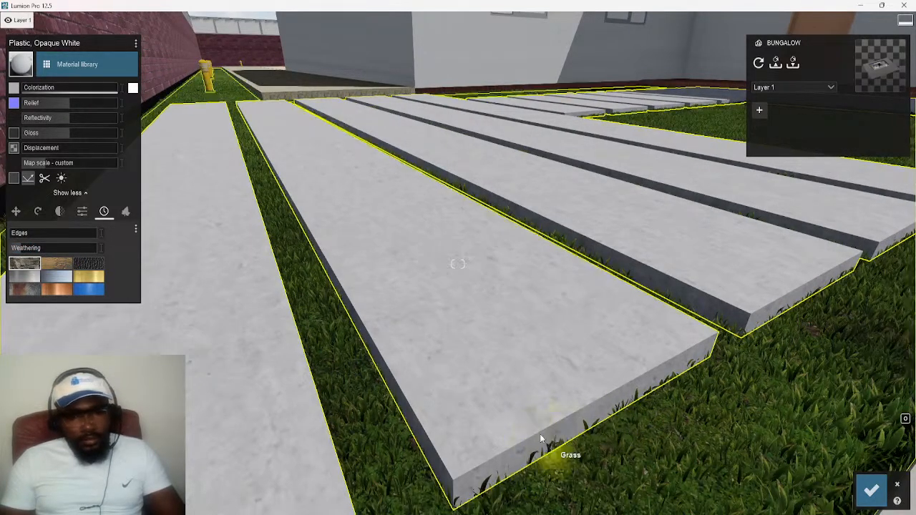
{"action": "left_click", "coordinate": [13, 235]}
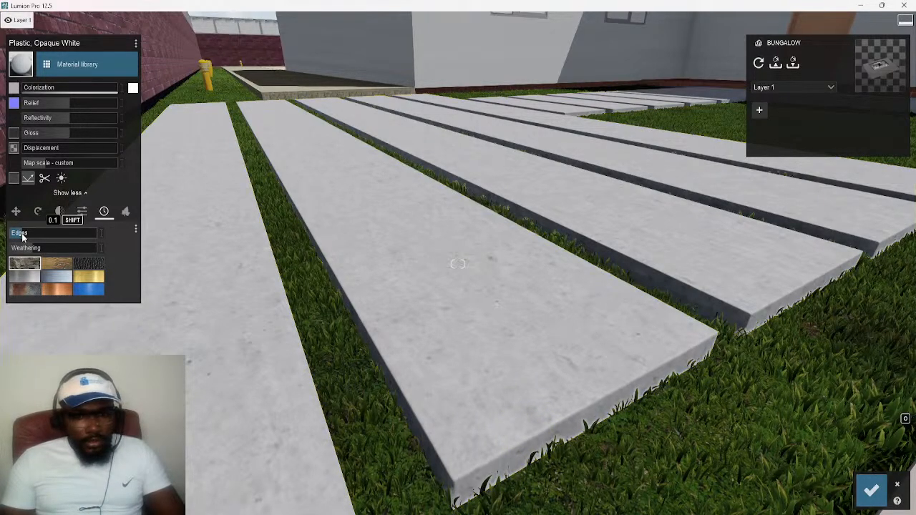
{"action": "left_click_drag", "start_coordinate": [23, 237], "coordinate": [2, 234]}
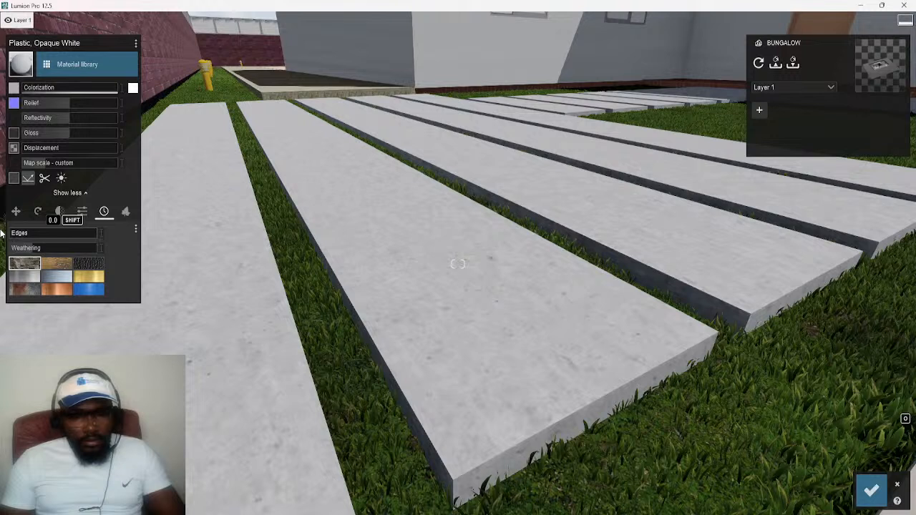
{"action": "left_click_drag", "start_coordinate": [27, 236], "coordinate": [12, 235]}
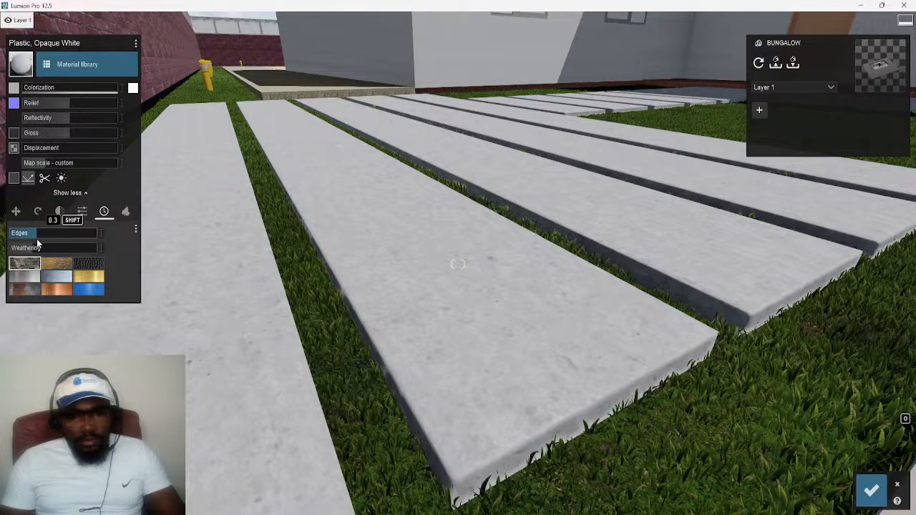
{"action": "mouse_move", "coordinate": [20, 237]}
{"action": "left_mouse_down"}
{"action": "mouse_move", "coordinate": [1, 235]}
{"action": "mouse_move", "coordinate": [22, 235]}
{"action": "left_mouse_up"}
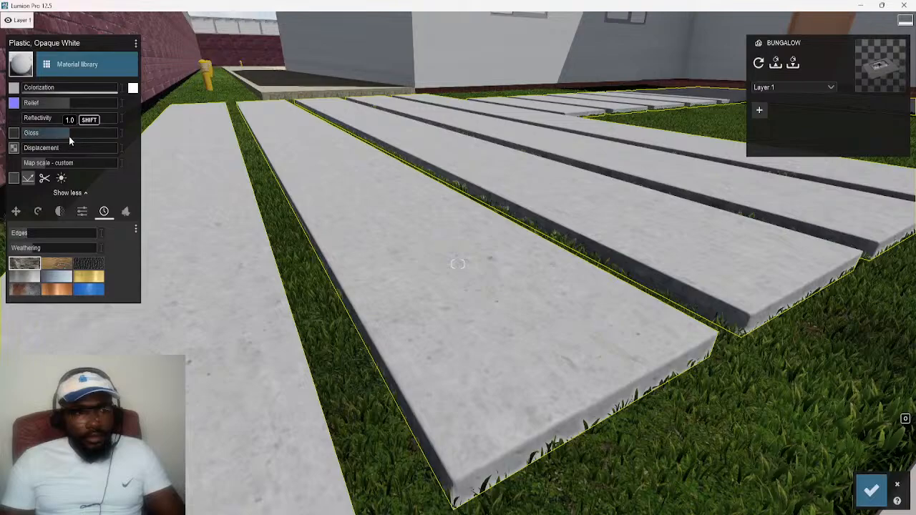
{"action": "right_click_drag", "start_coordinate": [639, 308], "coordinate": [238, 136]}
- Colorize the slab material with a dark tint at about 0.3, turning the slabs grey
{"action": "left_click", "coordinate": [134, 88]}
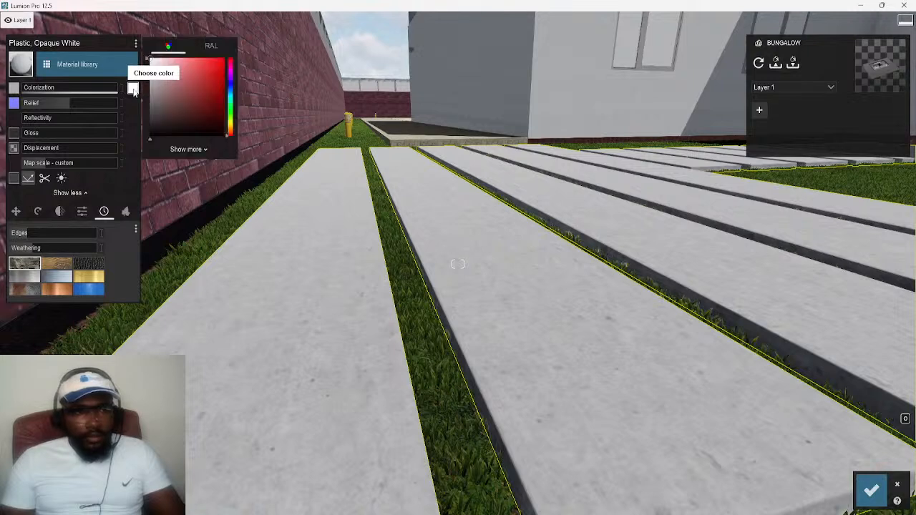
{"action": "left_click", "coordinate": [173, 117]}
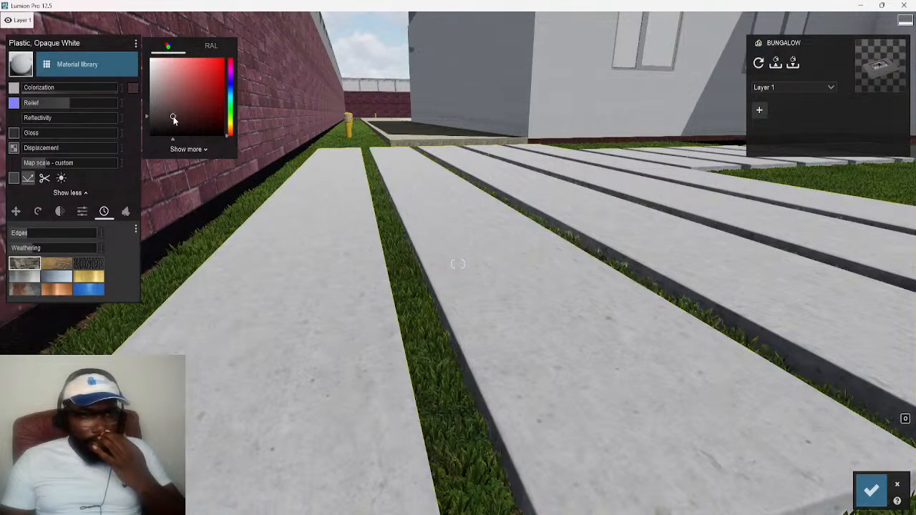
{"action": "left_click_drag", "start_coordinate": [175, 118], "coordinate": [174, 130]}
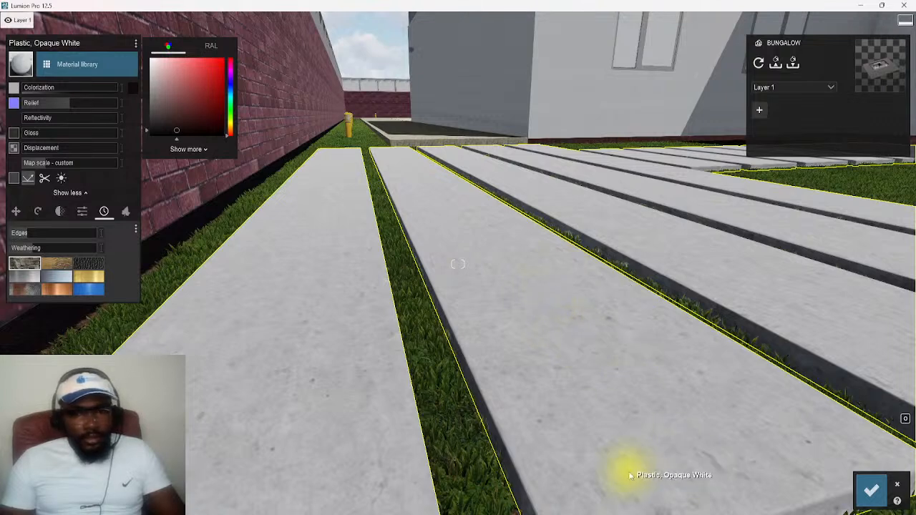
{"action": "left_click_drag", "start_coordinate": [30, 89], "coordinate": [62, 87]}
- Fly the camera along the path to view the grey slabs against the lawn
{"action": "key", "text": "s"}
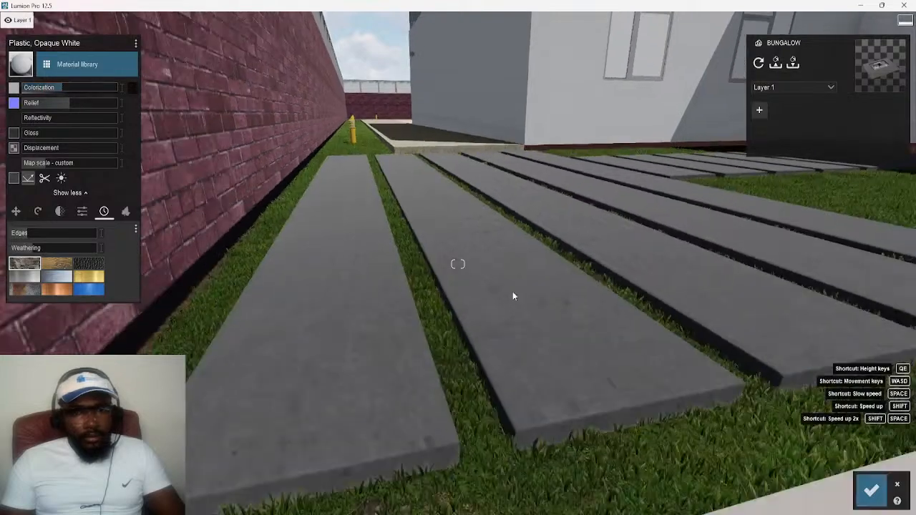
{"action": "right_click_drag", "start_coordinate": [512, 292], "coordinate": [640, 286]}
{"action": "right_click_drag", "start_coordinate": [459, 264], "coordinate": [529, 161]}
{"action": "key", "text": "q"}
{"action": "key", "text": "a"}
{"action": "key", "text": "e"}
{"action": "key", "text": "a"}
{"action": "right_click_drag", "start_coordinate": [458, 264], "coordinate": [595, 266]}
{"action": "key", "text": "d"}
{"action": "key", "text": "s"}
{"action": "key", "text": "s"}
{"action": "key", "text": "s"}
{"action": "right_click_drag", "start_coordinate": [546, 302], "coordinate": [450, 222]}
{"action": "key", "text": "d"}
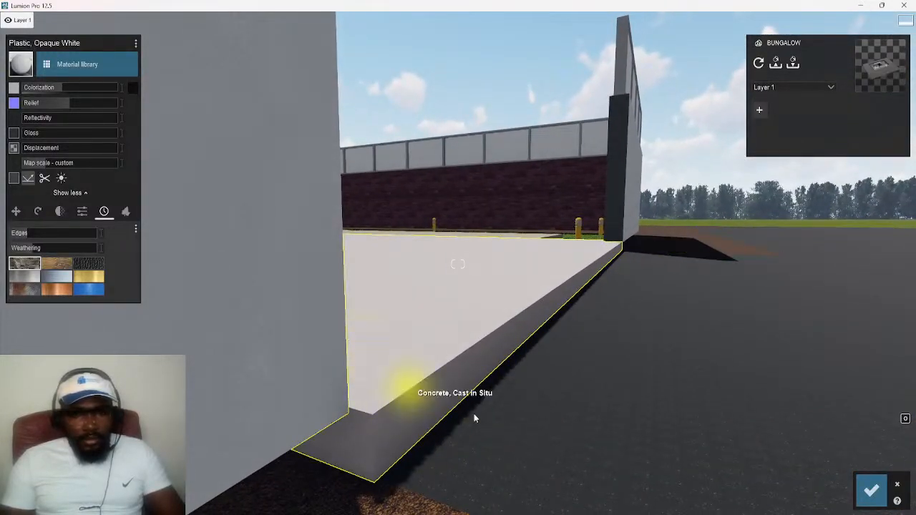
{"action": "key", "text": "d"}
{"action": "right_click_drag", "start_coordinate": [474, 413], "coordinate": [511, 422]}
{"action": "key", "text": "a"}
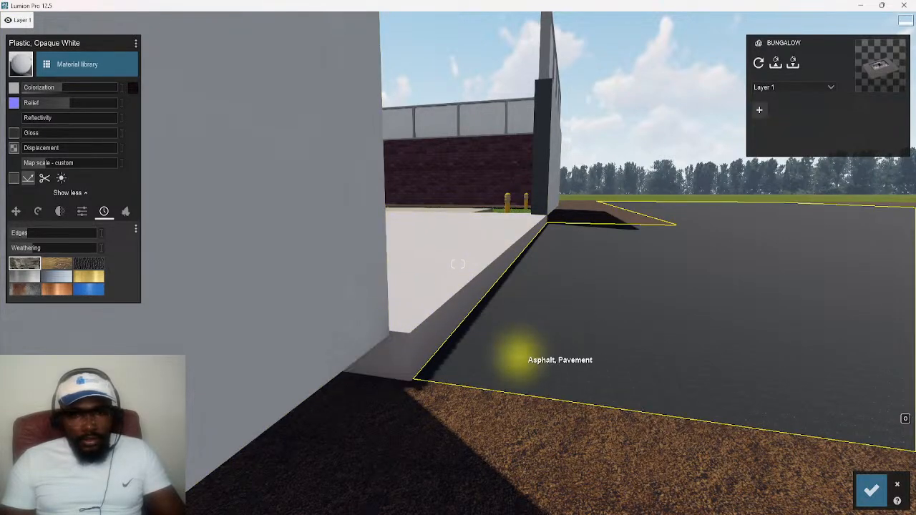
{"action": "right_click_drag", "start_coordinate": [526, 302], "coordinate": [515, 354]}
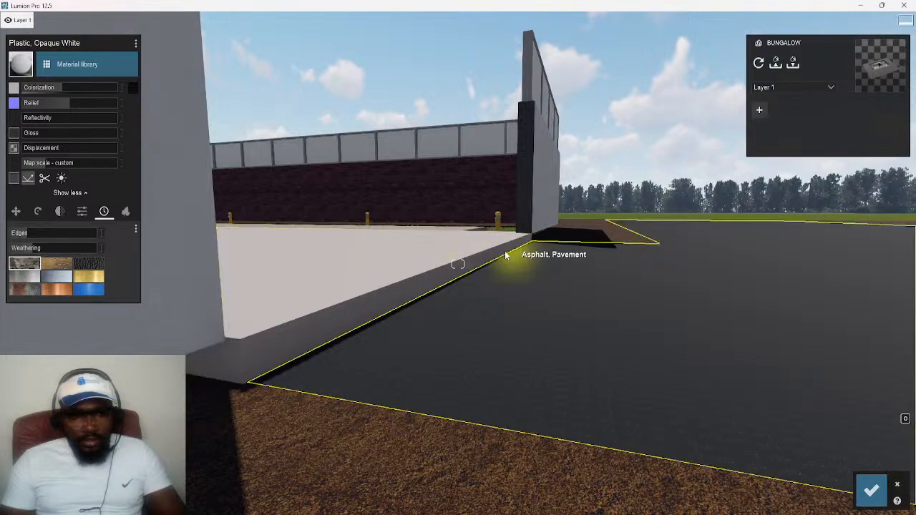
{"action": "key", "text": "d"}
{"action": "right_click_drag", "start_coordinate": [505, 256], "coordinate": [344, 259]}
{"action": "key", "text": "d"}
{"action": "right_click_drag", "start_coordinate": [458, 265], "coordinate": [437, 266]}
{"action": "key", "text": "a"}
{"action": "key", "text": "d"}
{"action": "key", "text": "a"}
{"action": "key", "text": "a"}
{"action": "key", "text": "w"}
{"action": "right_click_drag", "start_coordinate": [485, 327], "coordinate": [609, 315]}
{"action": "key", "text": "w"}
{"action": "right_click_drag", "start_coordinate": [731, 465], "coordinate": [645, 470]}
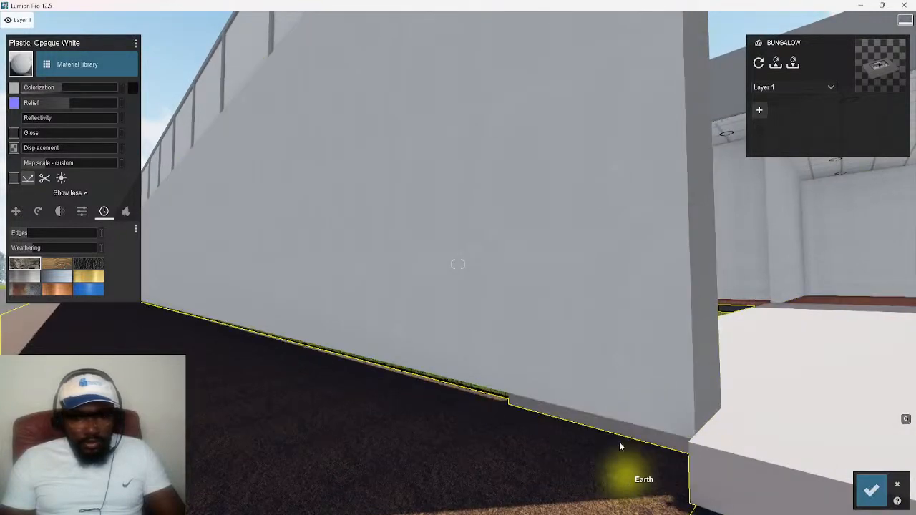
{"action": "key", "text": "d"}
{"action": "right_click_drag", "start_coordinate": [596, 444], "coordinate": [236, 372]}
{"action": "key", "text": "w"}
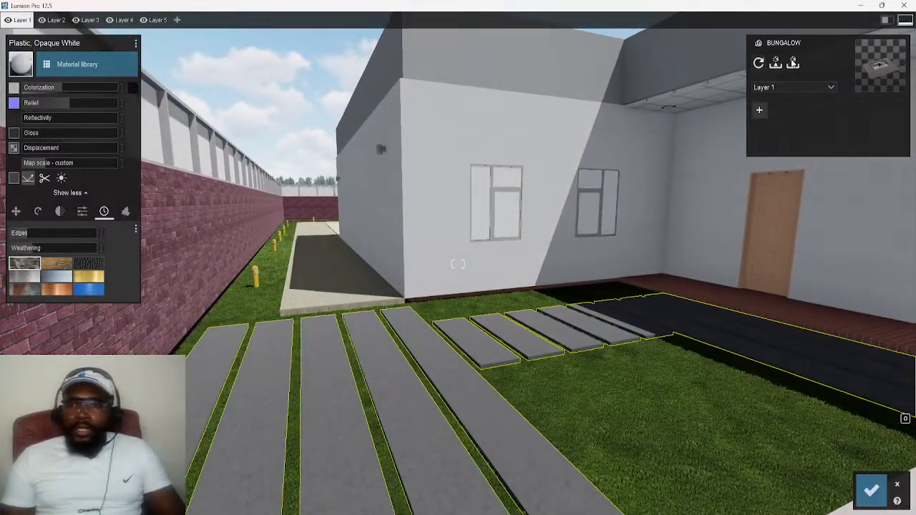
- Save the material set as MATERIALS on the Desktop
{"action": "left_click", "coordinate": [793, 64]}
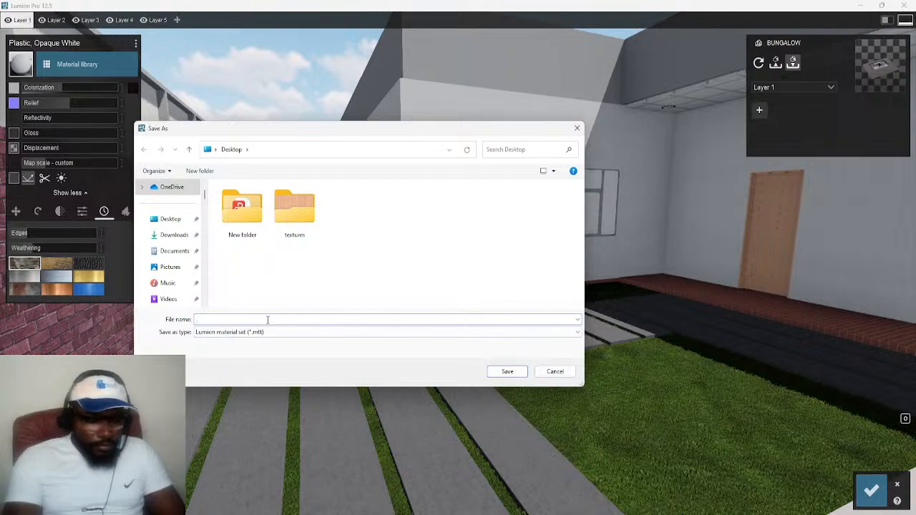
{"action": "type", "text": "MATERIALS"}
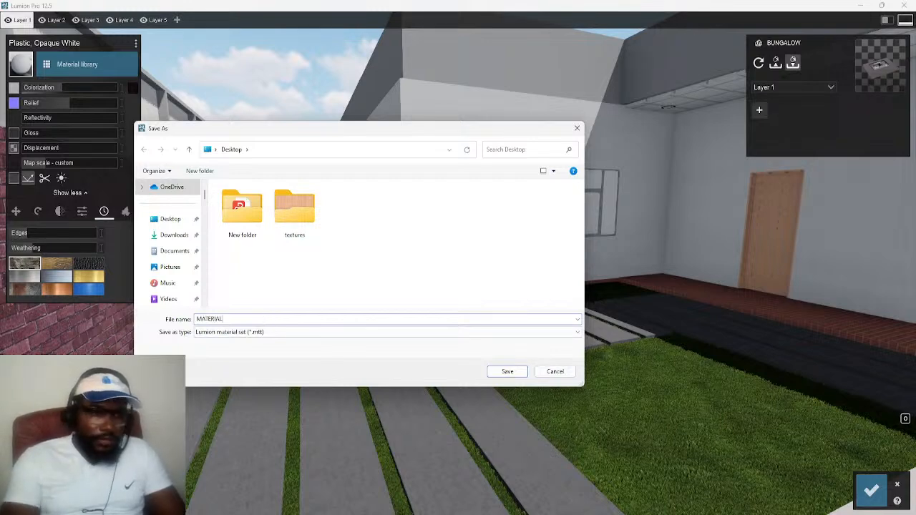
{"action": "left_click", "coordinate": [506, 372]}
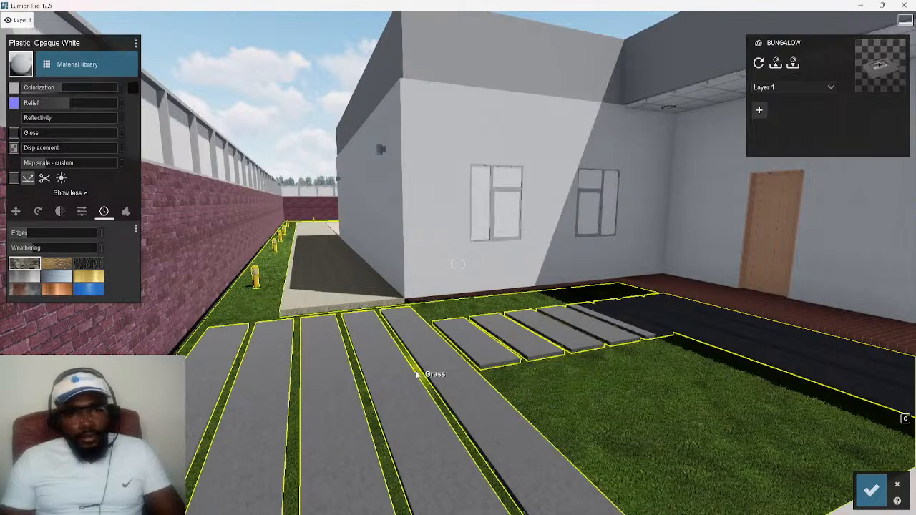
{"action": "right_click_drag", "start_coordinate": [390, 421], "coordinate": [438, 415]}
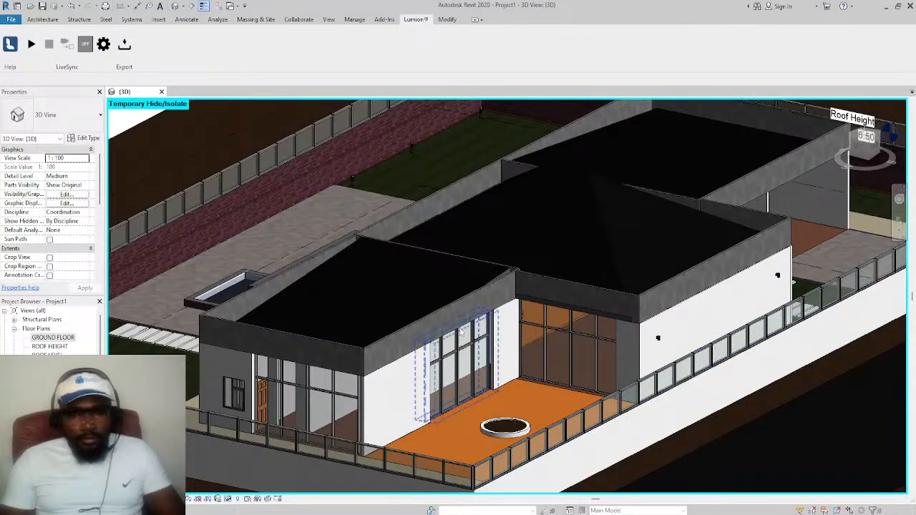
- In Revit, pan and zoom the 3D view across the bungalow toward the terrace corner
{"action": "scroll", "coordinate": [457, 335], "scroll_direction": "down", "scroll_amount": 2}
{"action": "middle_click_drag", "start_coordinate": [562, 427], "coordinate": [462, 339]}
{"action": "scroll", "coordinate": [394, 376], "scroll_direction": "up", "scroll_amount": 4}
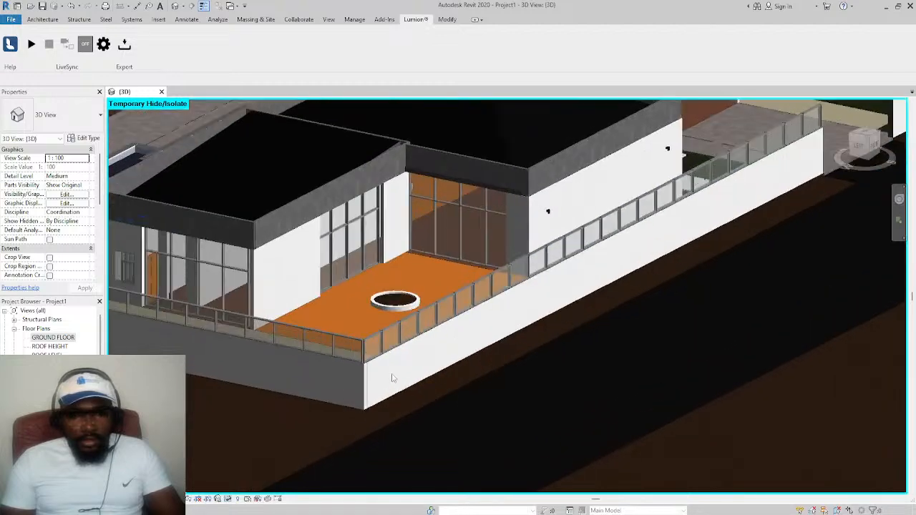
{"action": "scroll", "coordinate": [494, 351], "scroll_direction": "down", "scroll_amount": 3}
{"action": "middle_click_drag", "start_coordinate": [585, 264], "coordinate": [355, 331]}
{"action": "scroll", "coordinate": [356, 334], "scroll_direction": "up", "scroll_amount": 7}
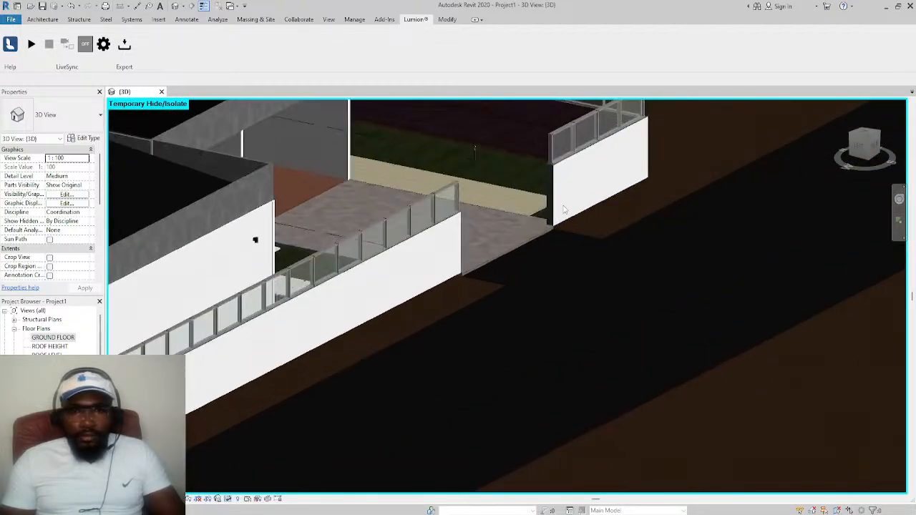
- Edit the DRIVEWAY floor's sub-elements and lower its left corner point to -0.10
{"action": "scroll", "coordinate": [479, 394], "scroll_direction": "up", "scroll_amount": 2}
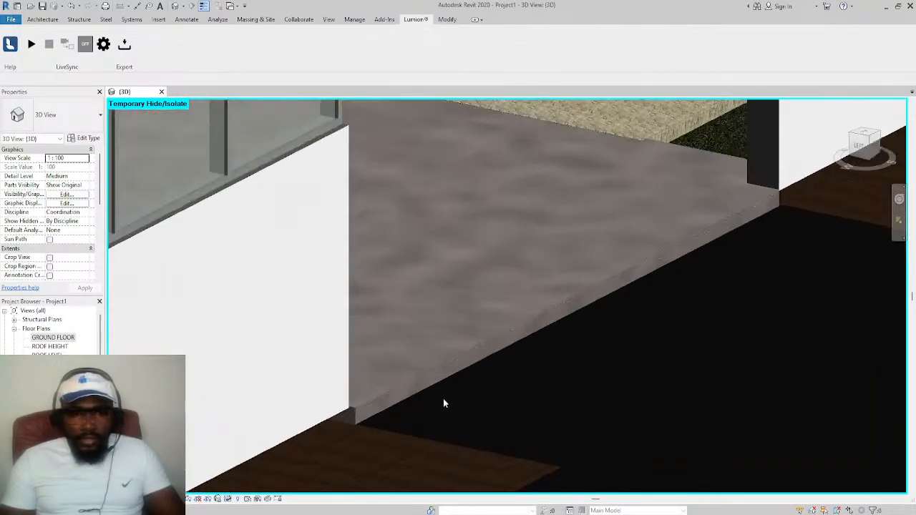
{"action": "middle_click_drag", "start_coordinate": [513, 396], "coordinate": [413, 412]}
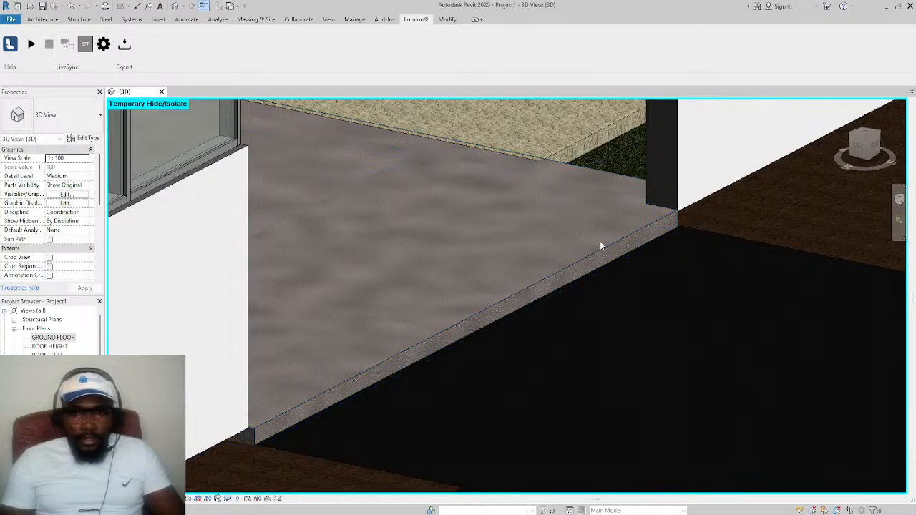
{"action": "left_click", "coordinate": [485, 312]}
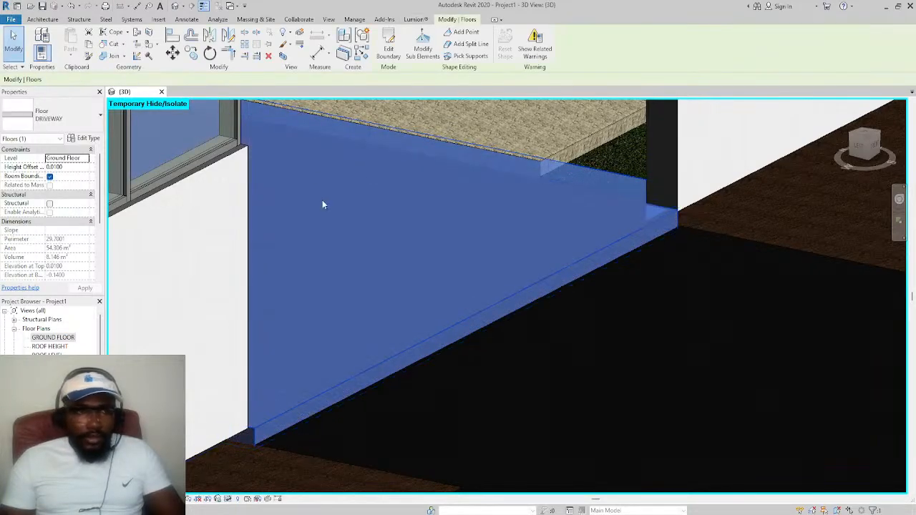
{"action": "left_click", "coordinate": [423, 44]}
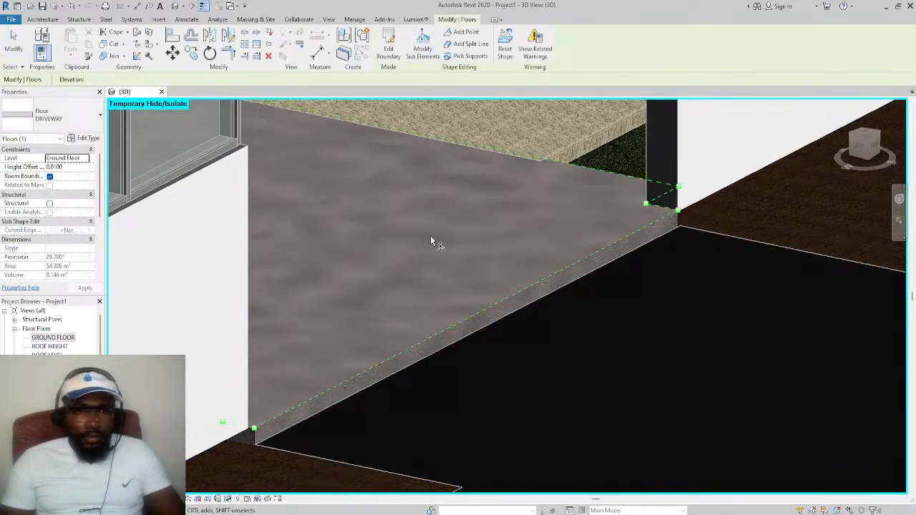
{"action": "scroll", "coordinate": [254, 430], "scroll_direction": "up", "scroll_amount": 3}
{"action": "left_click", "coordinate": [264, 415]}
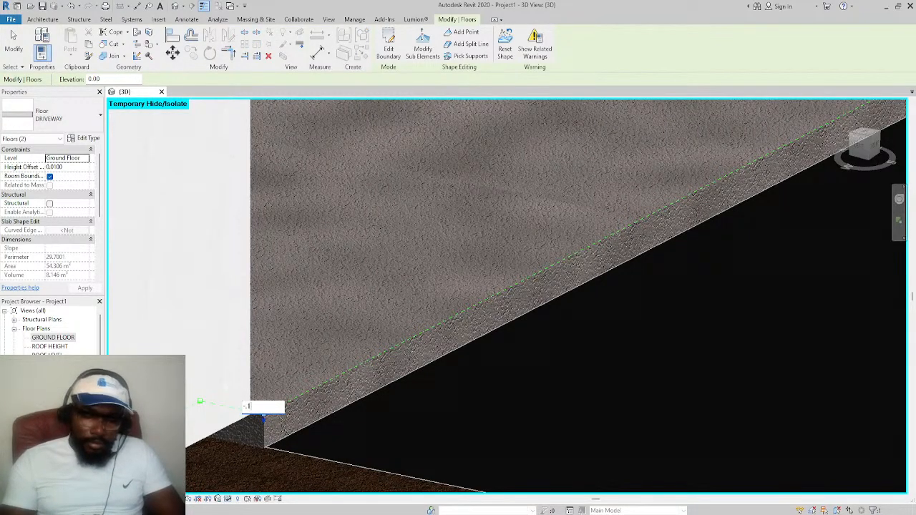
{"action": "key", "text": "Return"}
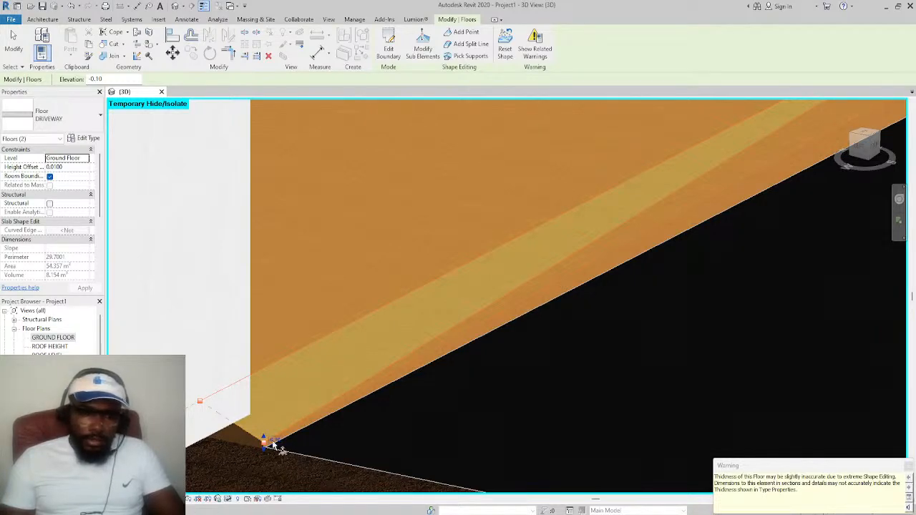
- Set the driveway's right corner point elevation to -0.10
{"action": "scroll", "coordinate": [487, 348], "scroll_direction": "down", "scroll_amount": 5}
{"action": "middle_click_drag", "start_coordinate": [744, 312], "coordinate": [554, 399]}
{"action": "scroll", "coordinate": [601, 277], "scroll_direction": "up", "scroll_amount": 4}
{"action": "scroll", "coordinate": [598, 279], "scroll_direction": "up", "scroll_amount": 2}
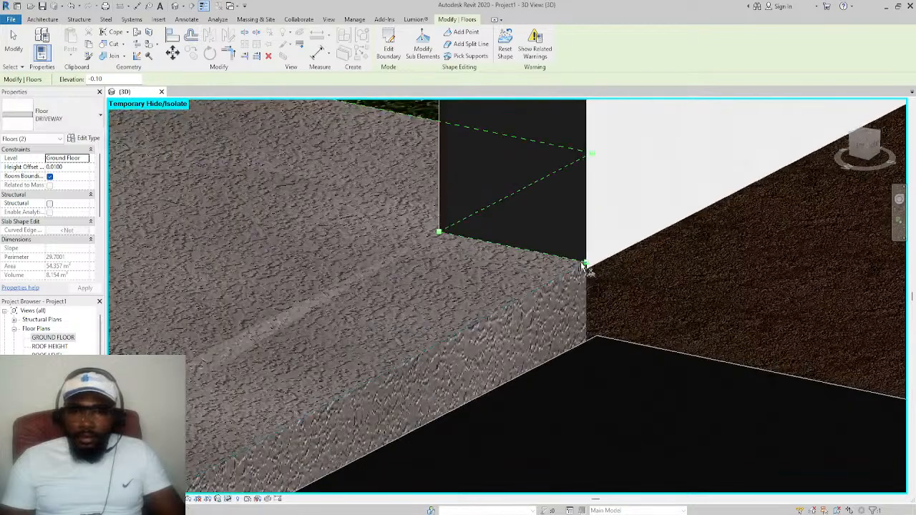
{"action": "scroll", "coordinate": [587, 264], "scroll_direction": "up", "scroll_amount": 3}
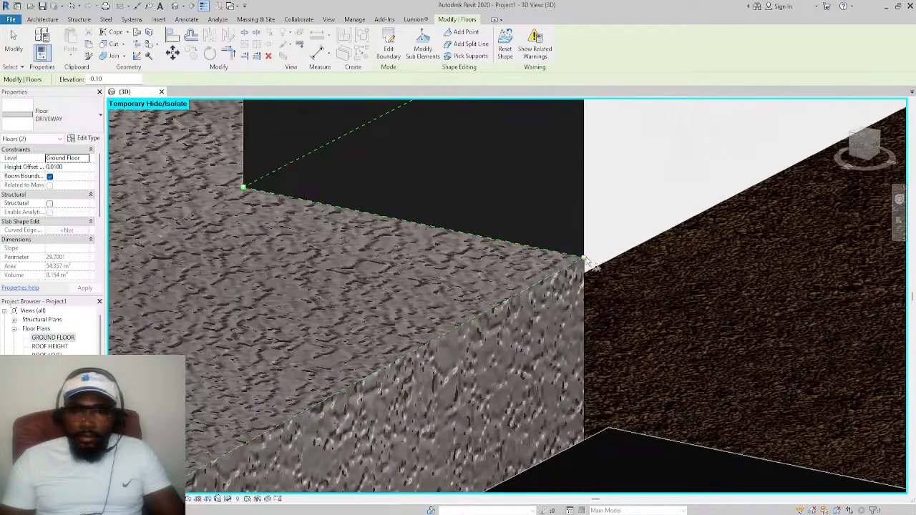
{"action": "left_click", "coordinate": [594, 254]}
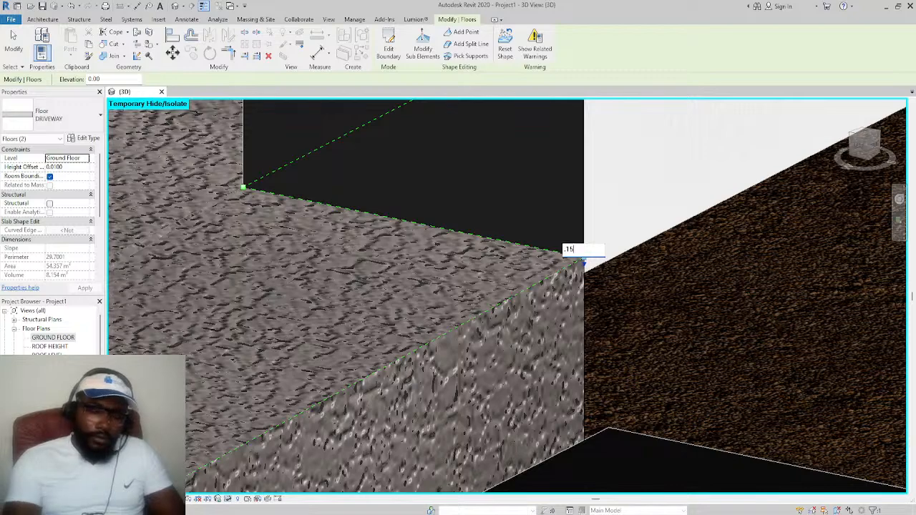
{"action": "key", "text": "Return"}
{"action": "scroll", "coordinate": [605, 265], "scroll_direction": "down", "scroll_amount": 2}
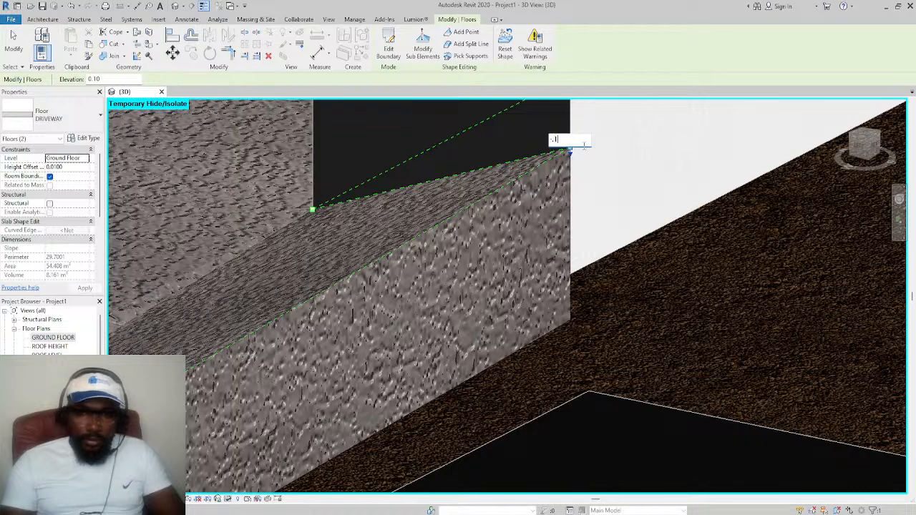
{"action": "left_click", "coordinate": [585, 143]}
{"action": "type", "text": "-.1"}
{"action": "key", "text": "Return"}
- Review the sloped driveway edge, then finish editing and clear the selection
{"action": "scroll", "coordinate": [596, 260], "scroll_direction": "down", "scroll_amount": 8}
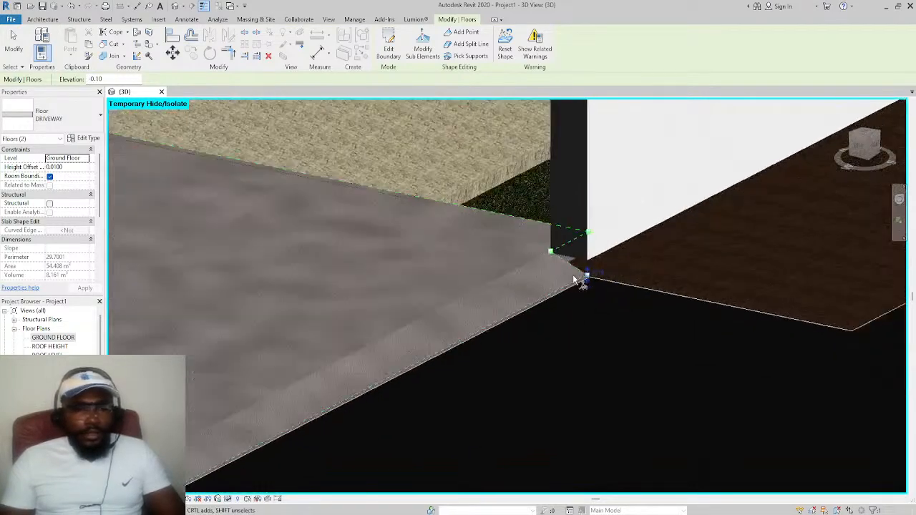
{"action": "middle_click_drag", "start_coordinate": [404, 389], "coordinate": [430, 368]}
{"action": "scroll", "coordinate": [300, 377], "scroll_direction": "up", "scroll_amount": 2}
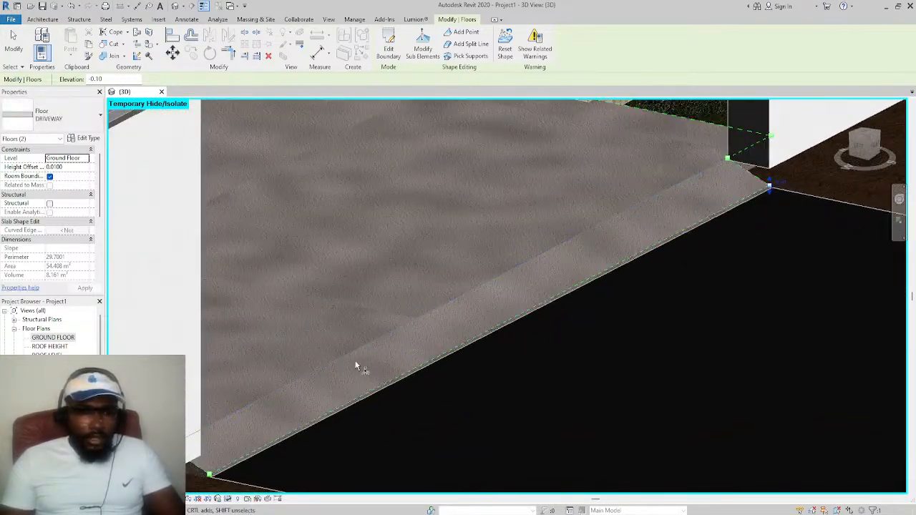
{"action": "middle_click_drag", "start_coordinate": [453, 437], "coordinate": [430, 417]}
{"action": "scroll", "coordinate": [475, 420], "scroll_direction": "down", "scroll_amount": 1}
{"action": "middle_click_drag", "start_coordinate": [485, 384], "coordinate": [519, 354]}
{"action": "scroll", "coordinate": [401, 340], "scroll_direction": "up", "scroll_amount": 1}
{"action": "middle_click_drag", "start_coordinate": [617, 393], "coordinate": [591, 406]}
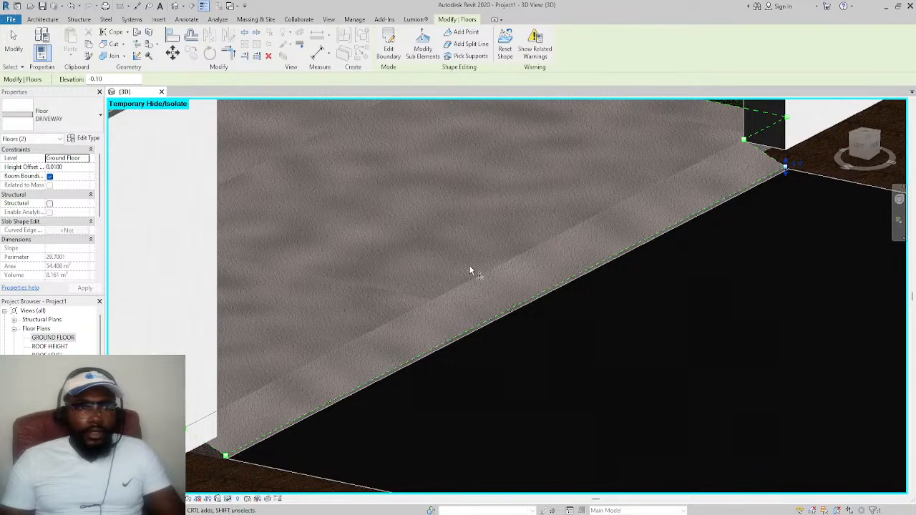
{"action": "left_click", "coordinate": [561, 337]}
{"action": "left_click", "coordinate": [517, 298]}
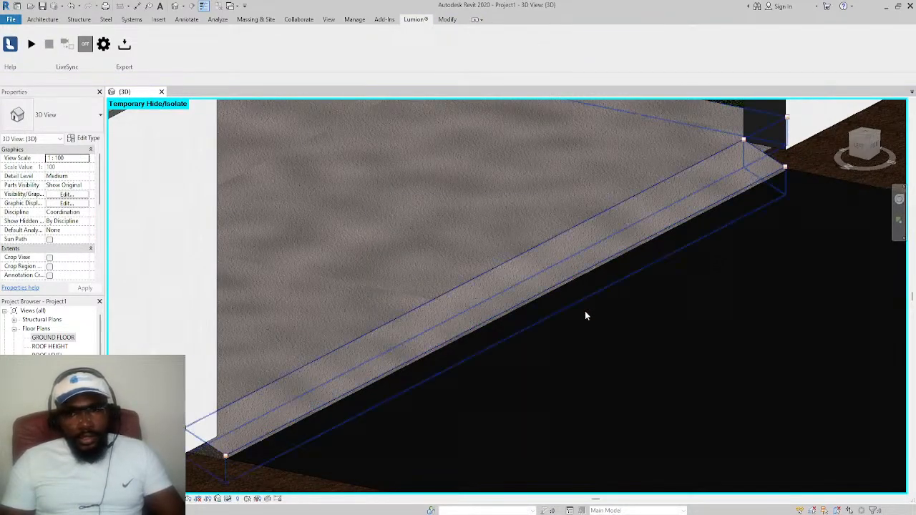
- Select the DRIVEWAY floor slab and lower its first corner point to -0.15
{"action": "scroll", "coordinate": [315, 404], "scroll_direction": "up", "scroll_amount": 5}
{"action": "scroll", "coordinate": [188, 404], "scroll_direction": "up", "scroll_amount": 2}
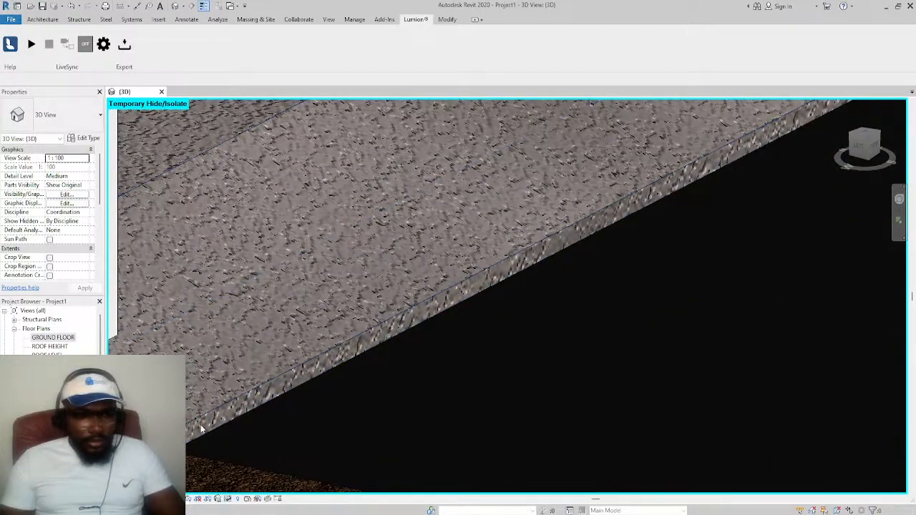
{"action": "middle_click_drag", "start_coordinate": [199, 442], "coordinate": [272, 419]}
{"action": "scroll", "coordinate": [245, 415], "scroll_direction": "up", "scroll_amount": 1}
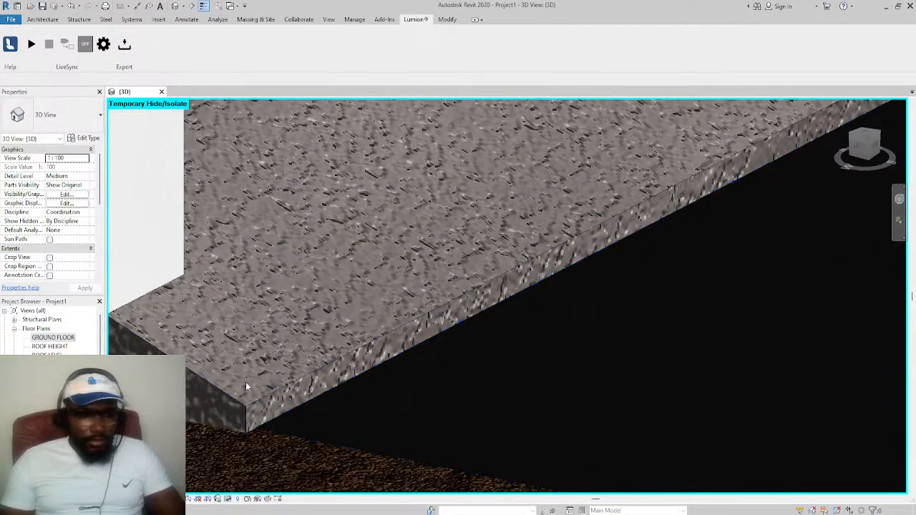
{"action": "left_click", "coordinate": [247, 406]}
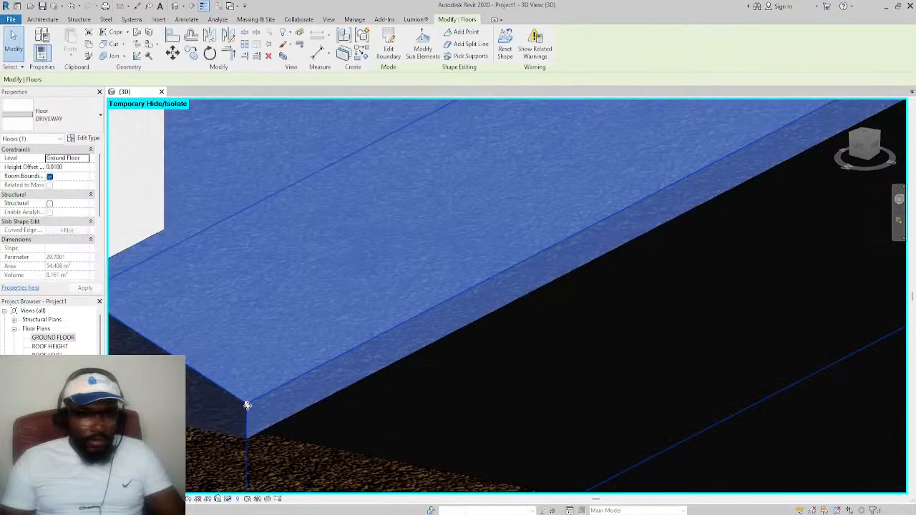
{"action": "left_click", "coordinate": [422, 47]}
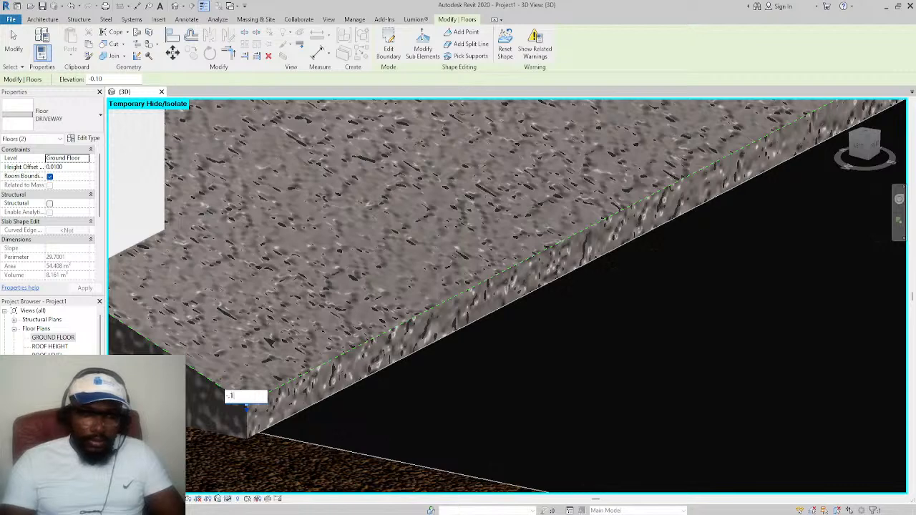
{"action": "key", "text": "Return"}
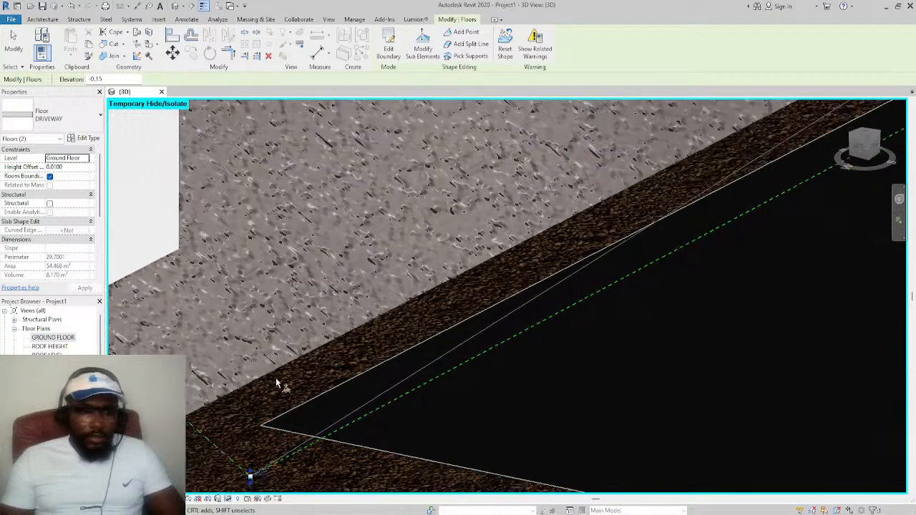
- Lower the remaining outer driveway corner points, including the far corner, to -0.12
{"action": "scroll", "coordinate": [277, 377], "scroll_direction": "up", "scroll_amount": 1}
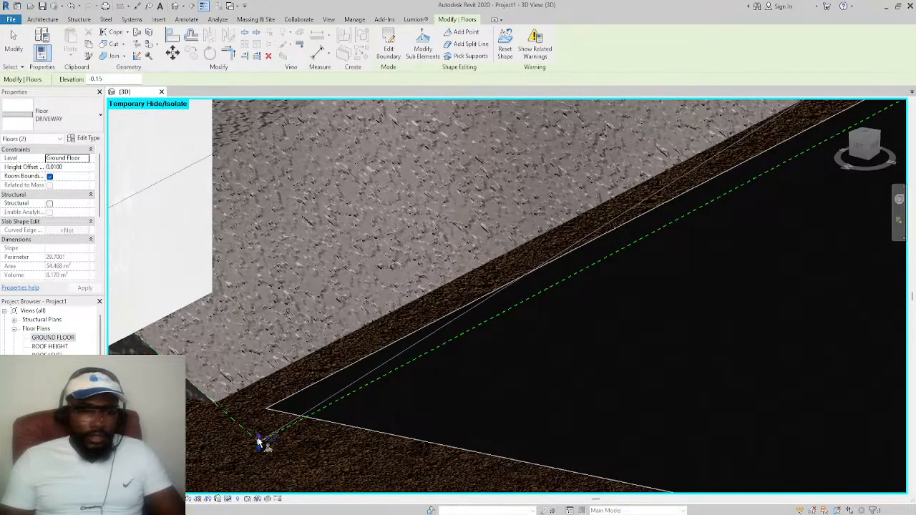
{"action": "left_click", "coordinate": [269, 440]}
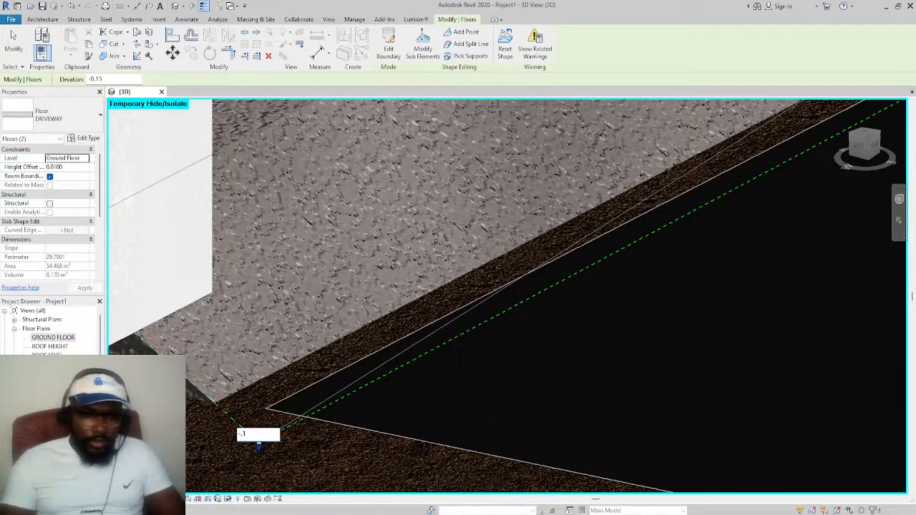
{"action": "key", "text": "Return"}
{"action": "scroll", "coordinate": [274, 413], "scroll_direction": "up", "scroll_amount": 4}
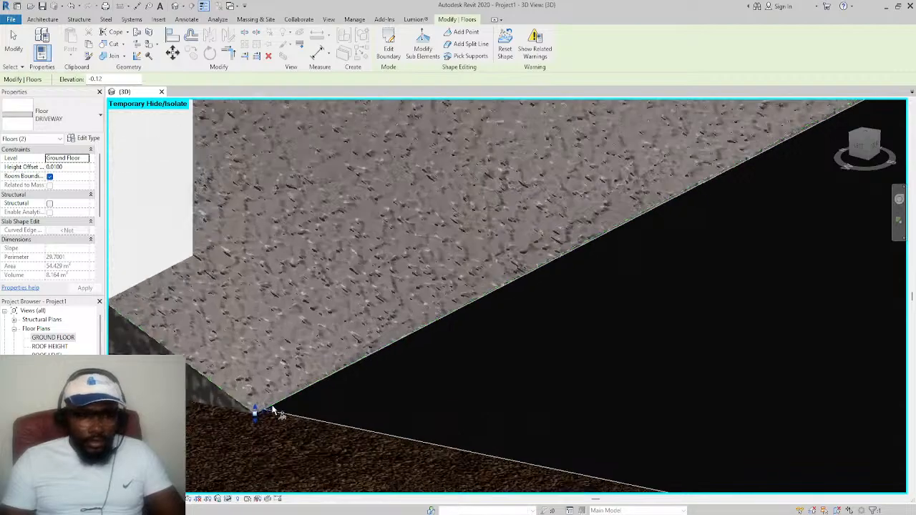
{"action": "scroll", "coordinate": [277, 392], "scroll_direction": "down", "scroll_amount": 4}
{"action": "scroll", "coordinate": [301, 380], "scroll_direction": "down", "scroll_amount": 3}
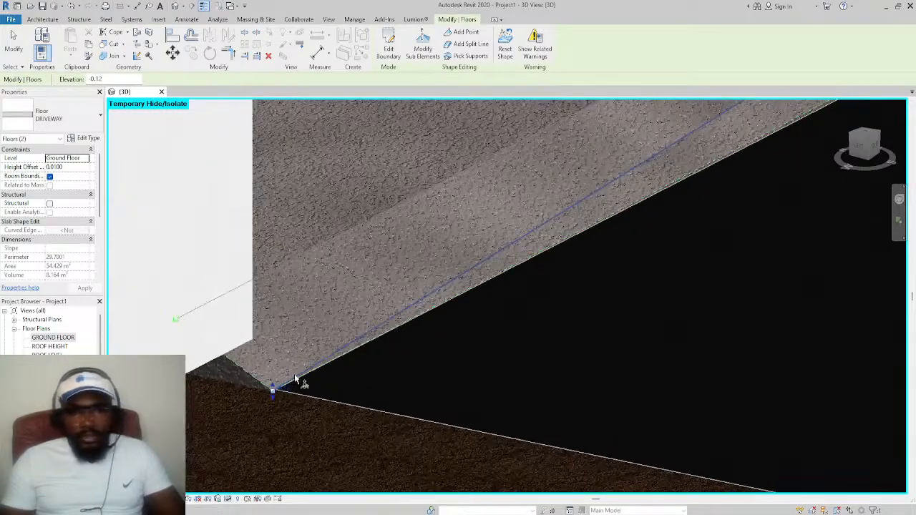
{"action": "scroll", "coordinate": [747, 154], "scroll_direction": "up", "scroll_amount": 6}
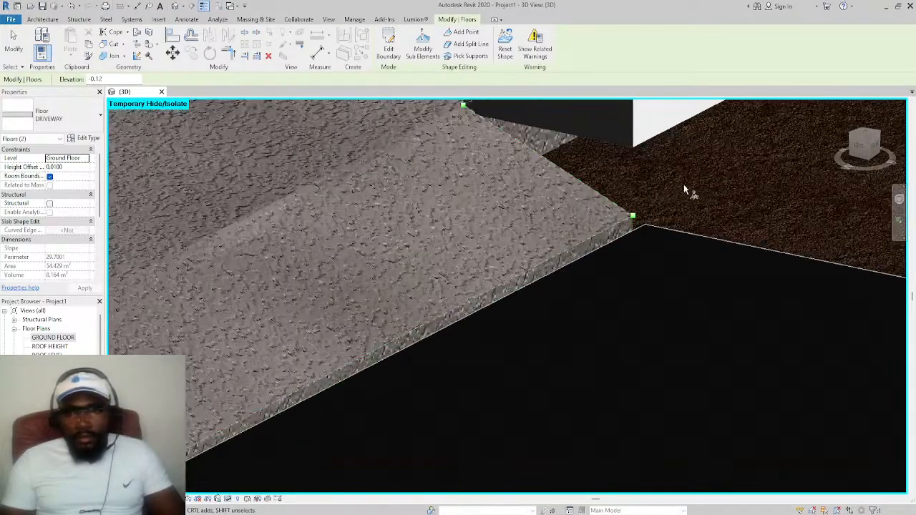
{"action": "scroll", "coordinate": [629, 229], "scroll_direction": "up", "scroll_amount": 2}
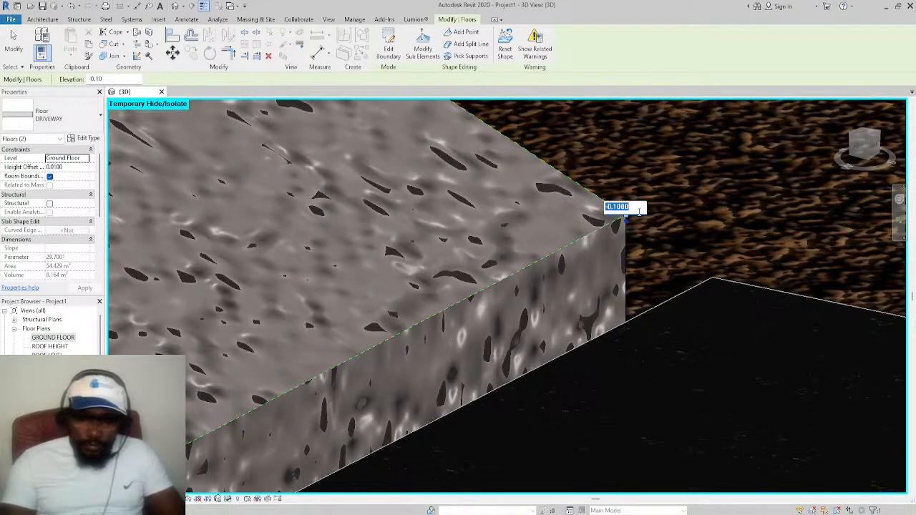
{"action": "key", "text": "Return"}
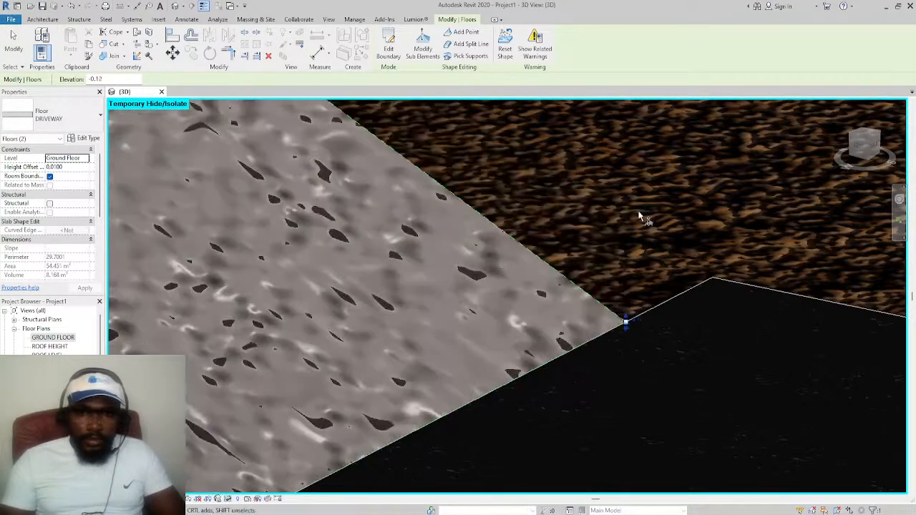
{"action": "scroll", "coordinate": [640, 172], "scroll_direction": "down", "scroll_amount": 7}
- Finish editing the driveway slab's corner points
{"action": "key", "text": "Escape"}
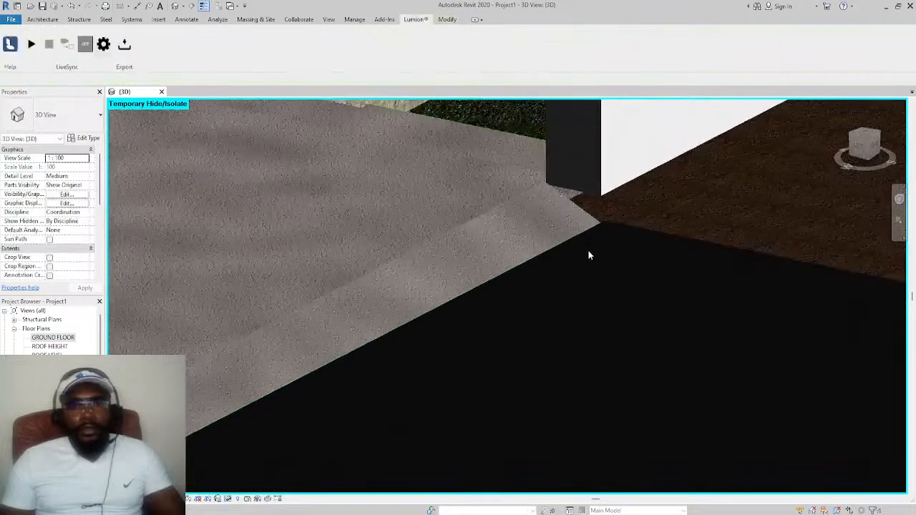
{"action": "scroll", "coordinate": [587, 259], "scroll_direction": "down", "scroll_amount": 5}
{"action": "scroll", "coordinate": [594, 408], "scroll_direction": "down", "scroll_amount": 3}
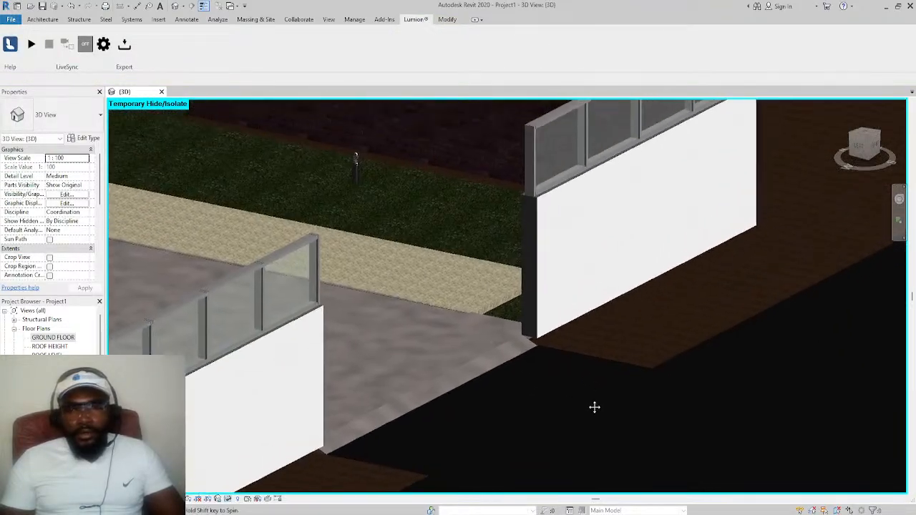
{"action": "scroll", "coordinate": [552, 348], "scroll_direction": "up", "scroll_amount": 6}
{"action": "scroll", "coordinate": [495, 322], "scroll_direction": "up", "scroll_amount": 1}
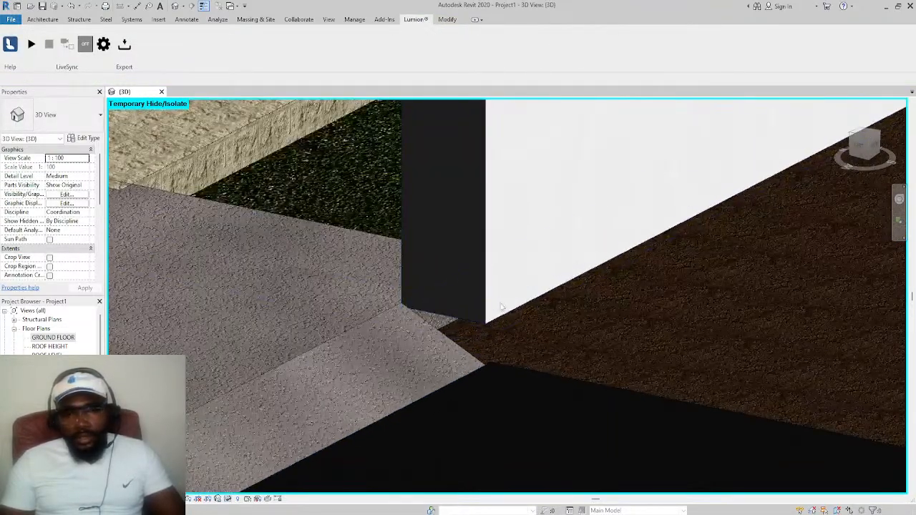
- Give the chain of five connected boundary walls a Base Offset of -0.2
{"action": "left_click", "coordinate": [496, 322]}
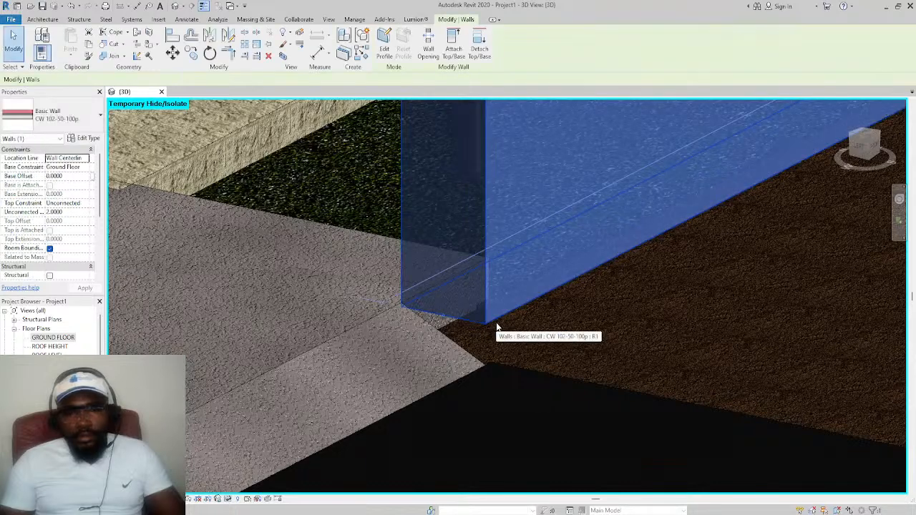
{"action": "scroll", "coordinate": [505, 336], "scroll_direction": "down", "scroll_amount": 5}
{"action": "left_click", "coordinate": [512, 353]}
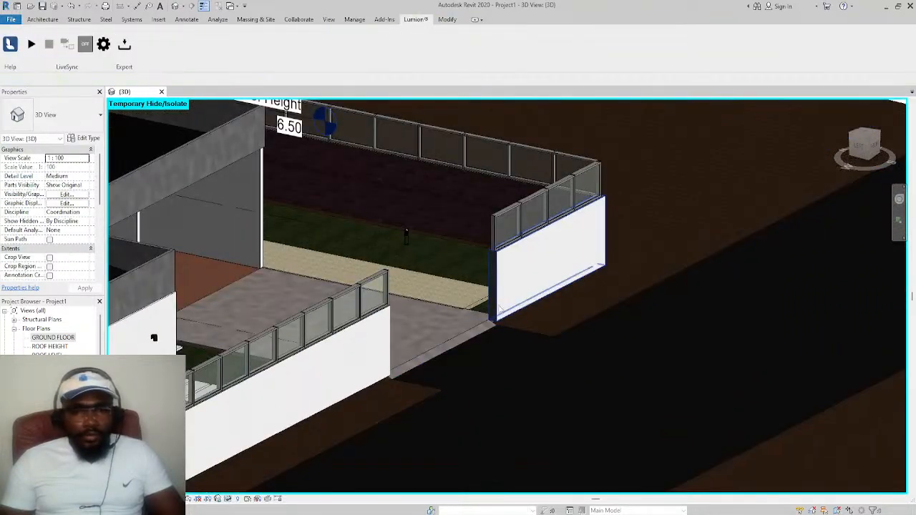
{"action": "key", "text": "Tab"}
{"action": "left_click", "coordinate": [499, 310]}
{"action": "scroll", "coordinate": [536, 319], "scroll_direction": "down", "scroll_amount": 5}
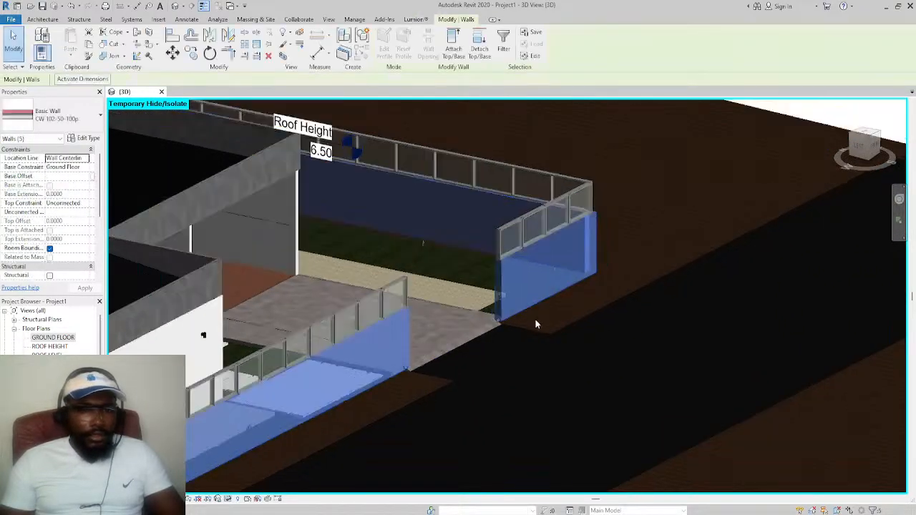
{"action": "middle_click_drag", "start_coordinate": [450, 380], "coordinate": [539, 350]}
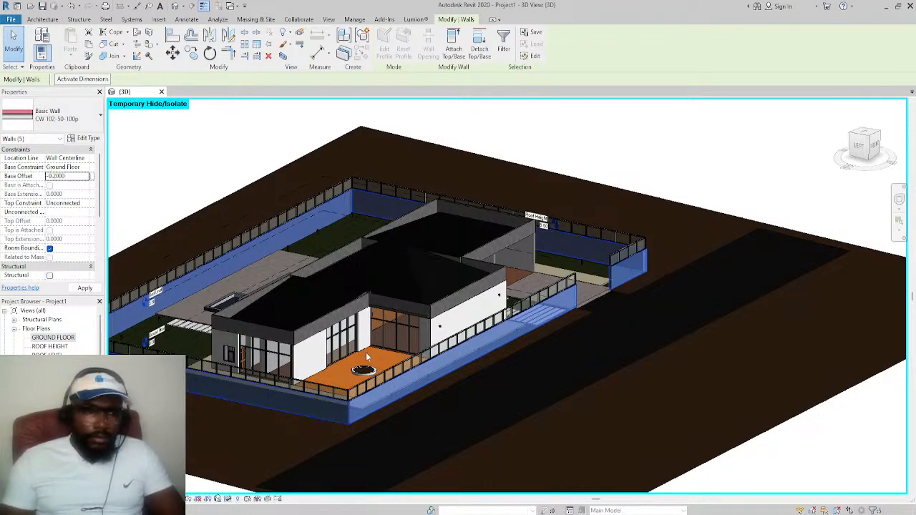
{"action": "scroll", "coordinate": [344, 450], "scroll_direction": "up", "scroll_amount": 10}
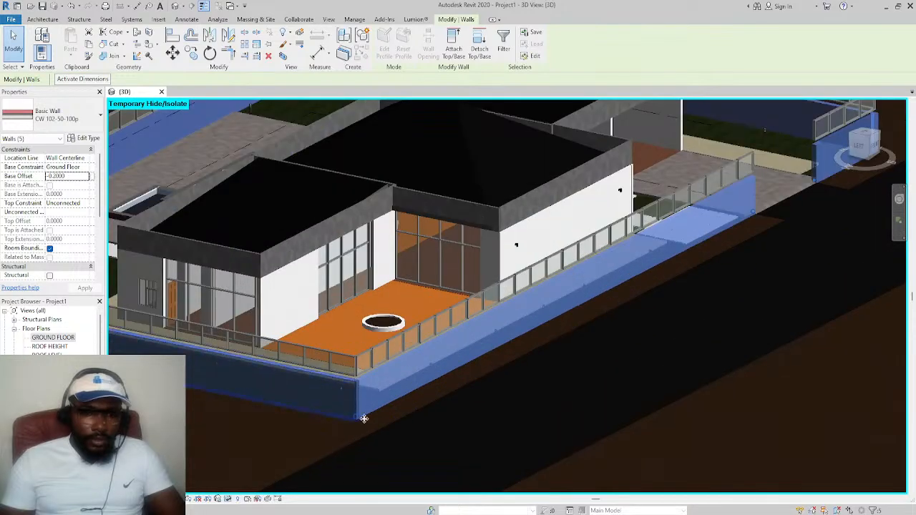
{"action": "scroll", "coordinate": [352, 438], "scroll_direction": "up", "scroll_amount": 5}
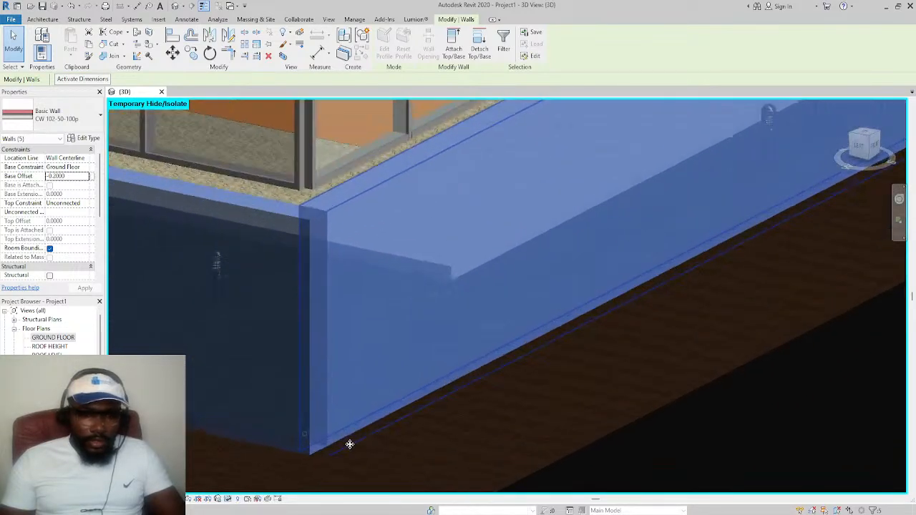
{"action": "key", "text": "Escape"}
{"action": "scroll", "coordinate": [364, 453], "scroll_direction": "down", "scroll_amount": 5}
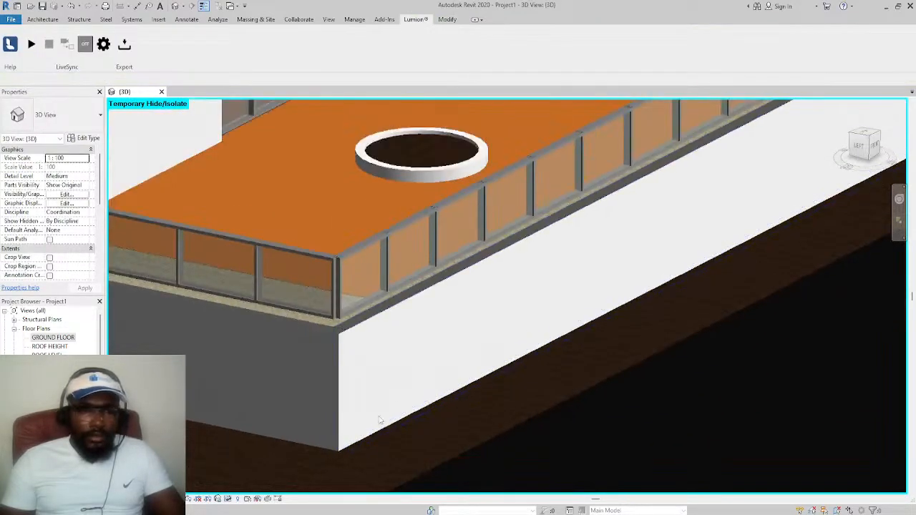
{"action": "scroll", "coordinate": [365, 294], "scroll_direction": "down", "scroll_amount": 8}
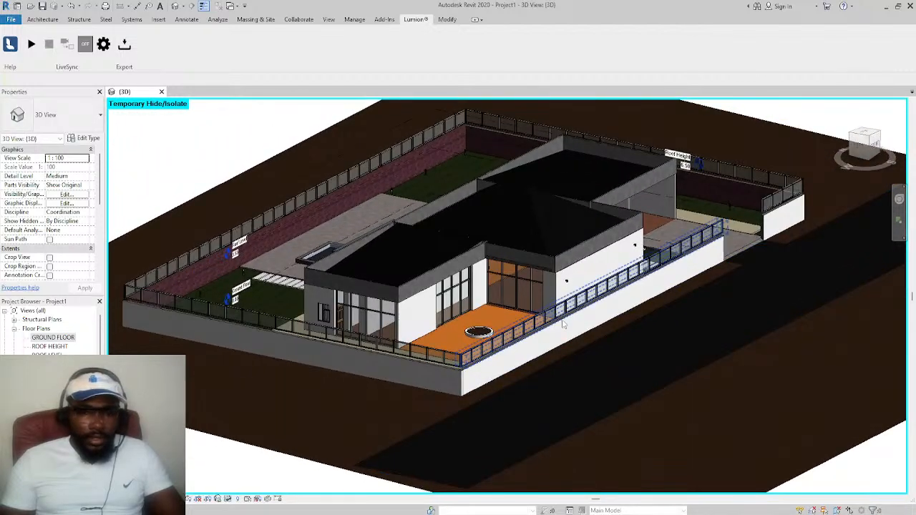
- Select the chain of five storefront railing walls along the boundary, with base offset 2.0
{"action": "key", "text": "Tab"}
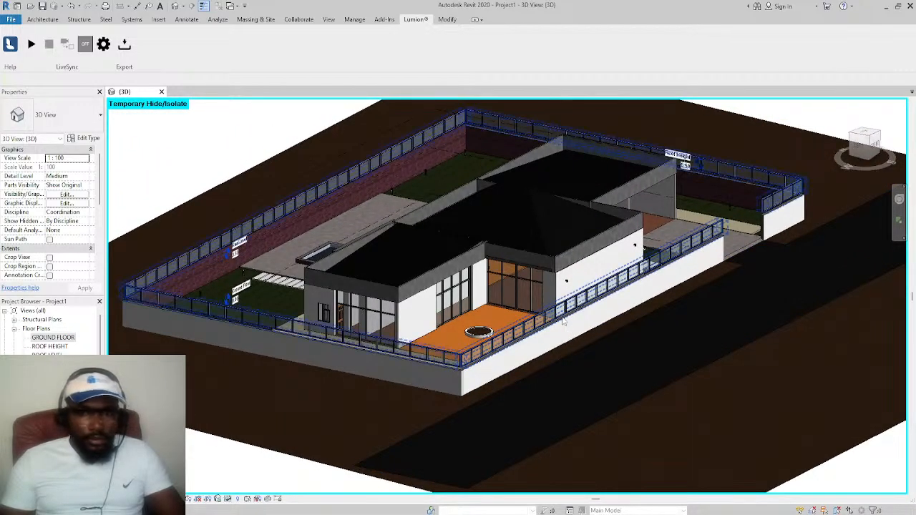
{"action": "left_click", "coordinate": [563, 321]}
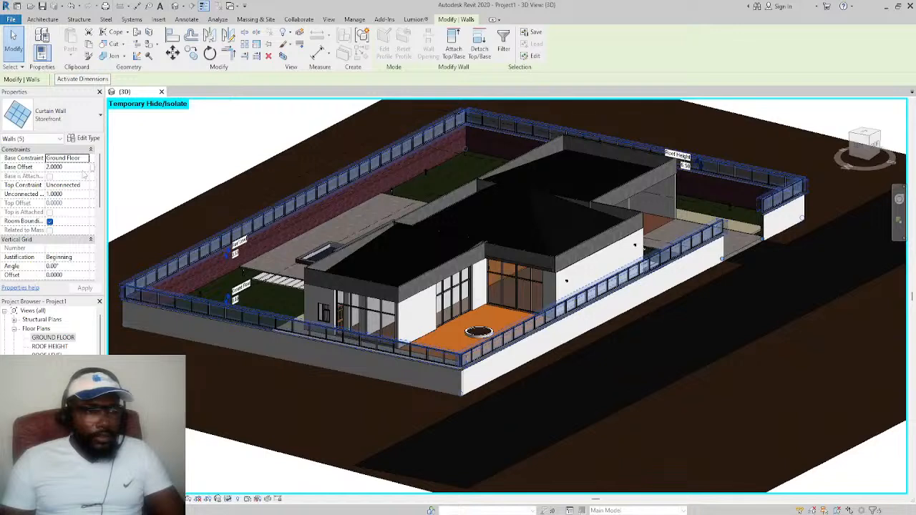
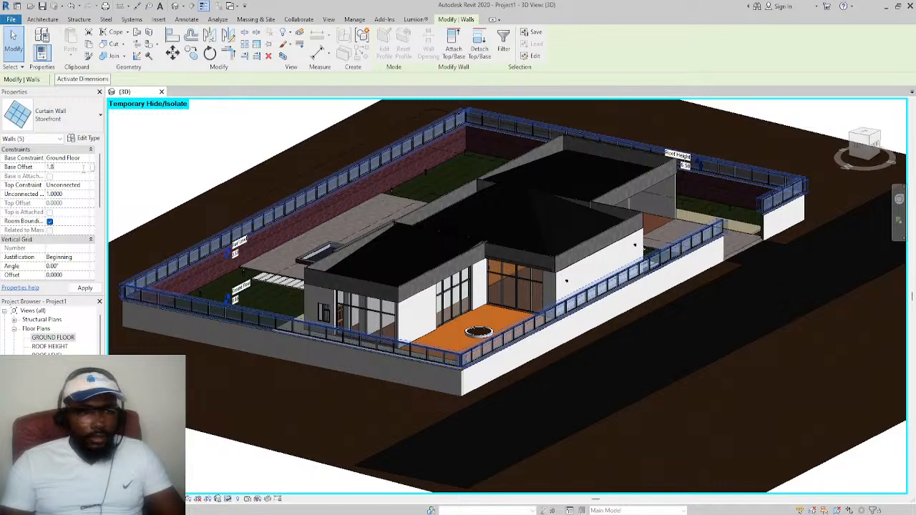
- Deselect the curtain walls and look over the terrace in the 3D view
{"action": "scroll", "coordinate": [440, 363], "scroll_direction": "up", "scroll_amount": 10}
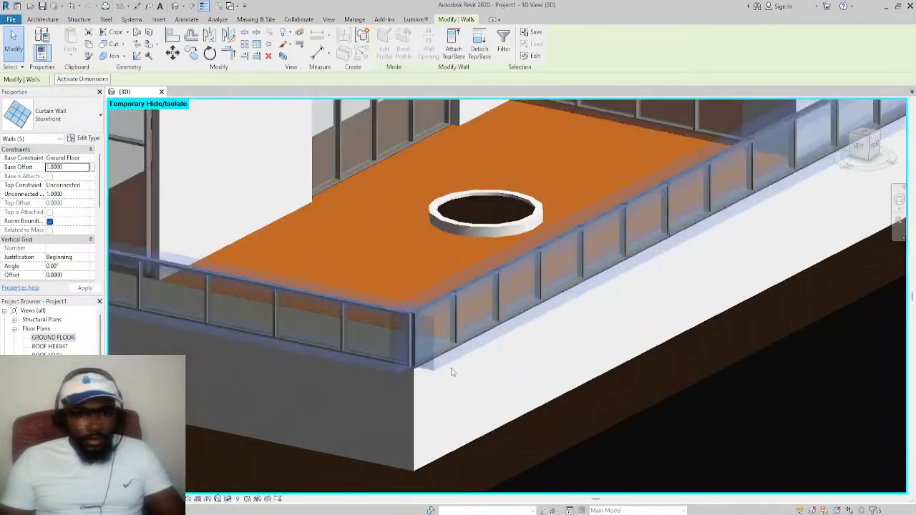
{"action": "scroll", "coordinate": [410, 365], "scroll_direction": "up", "scroll_amount": 3}
{"action": "key", "text": "Escape"}
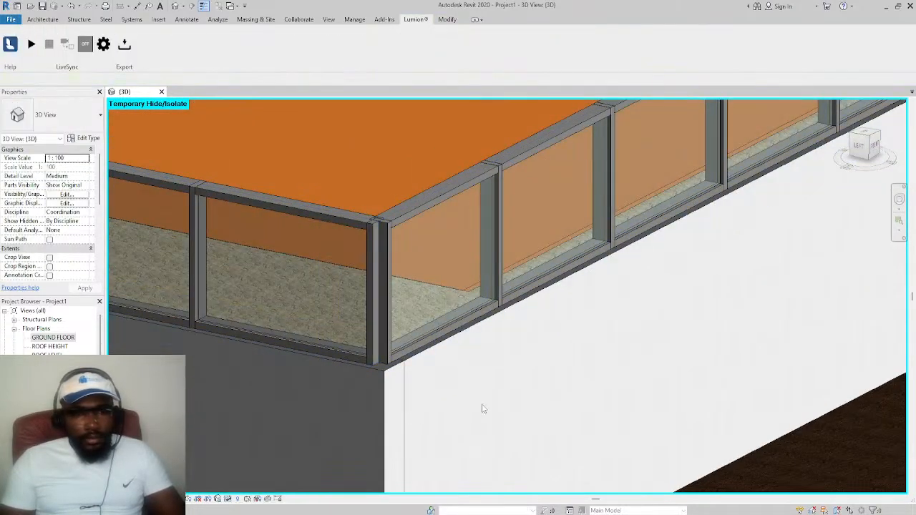
{"action": "scroll", "coordinate": [362, 368], "scroll_direction": "down", "scroll_amount": 10}
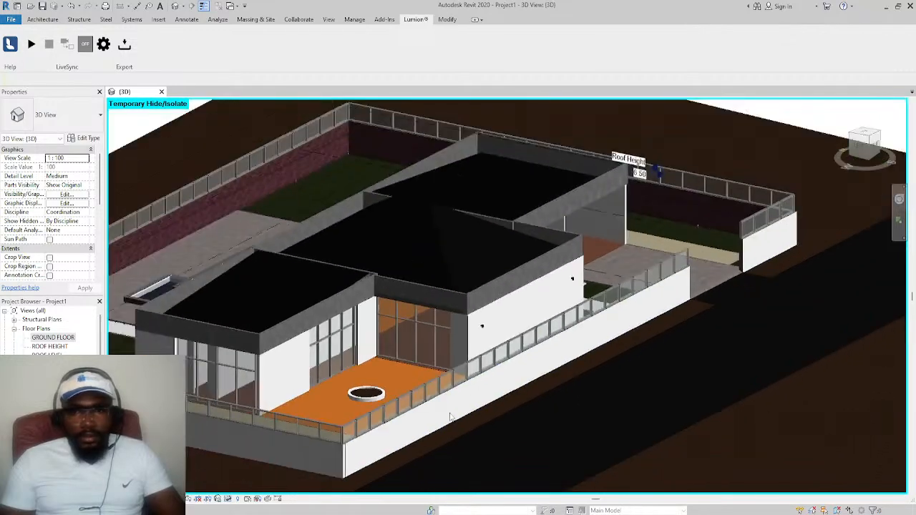
{"action": "middle_click_drag", "start_coordinate": [451, 417], "coordinate": [493, 387]}
{"action": "scroll", "coordinate": [459, 379], "scroll_direction": "up", "scroll_amount": 2}
{"action": "scroll", "coordinate": [459, 379], "scroll_direction": "up", "scroll_amount": 1}
{"action": "scroll", "coordinate": [442, 378], "scroll_direction": "down", "scroll_amount": 1}
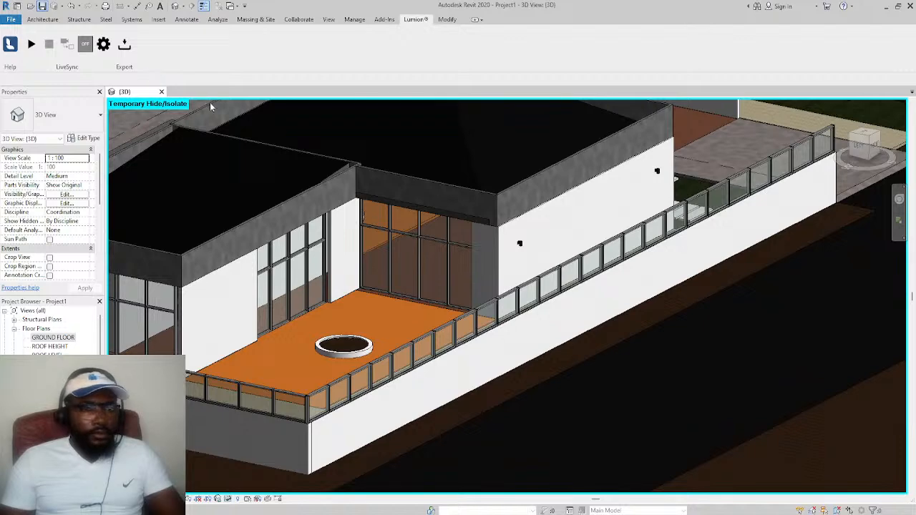
- Export the model for Lumion as BUNGALOW.dae, replacing the old file, then restore down Revit
{"action": "left_click", "coordinate": [125, 45]}
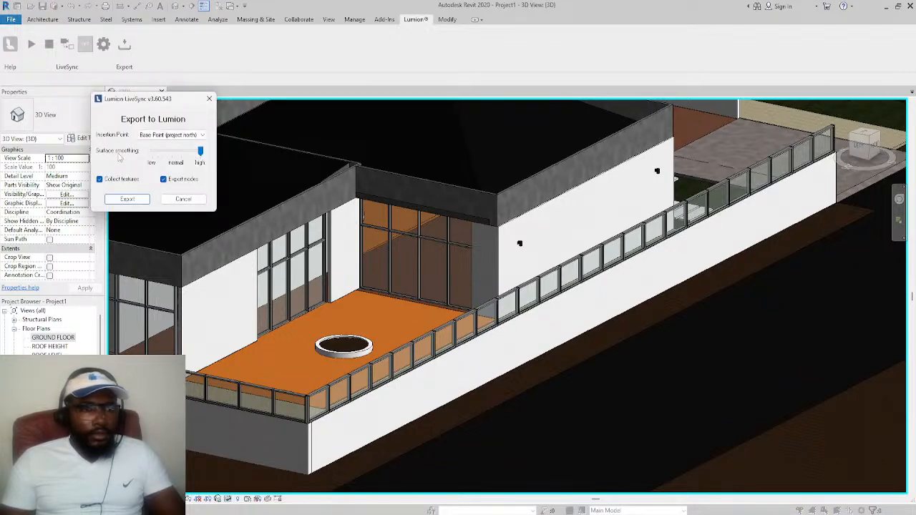
{"action": "left_click", "coordinate": [127, 200]}
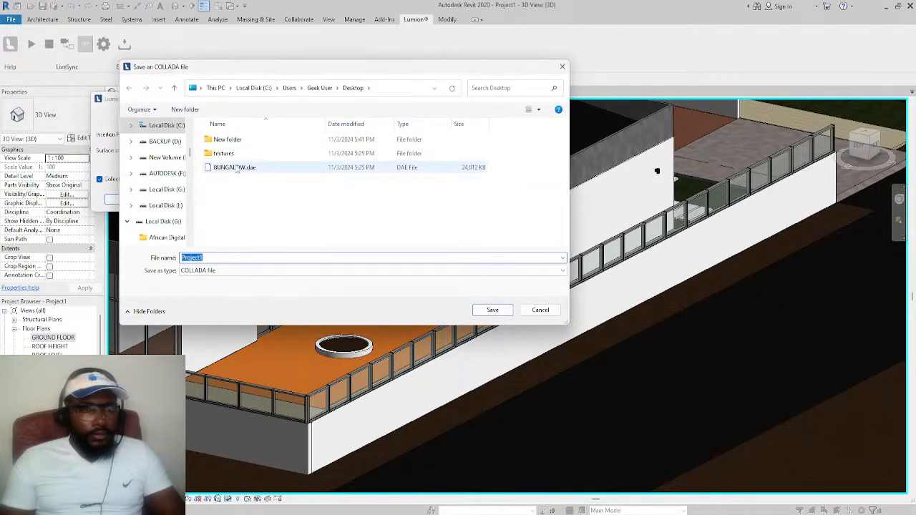
{"action": "left_click", "coordinate": [236, 167]}
{"action": "left_click", "coordinate": [493, 310]}
{"action": "left_click", "coordinate": [477, 263]}
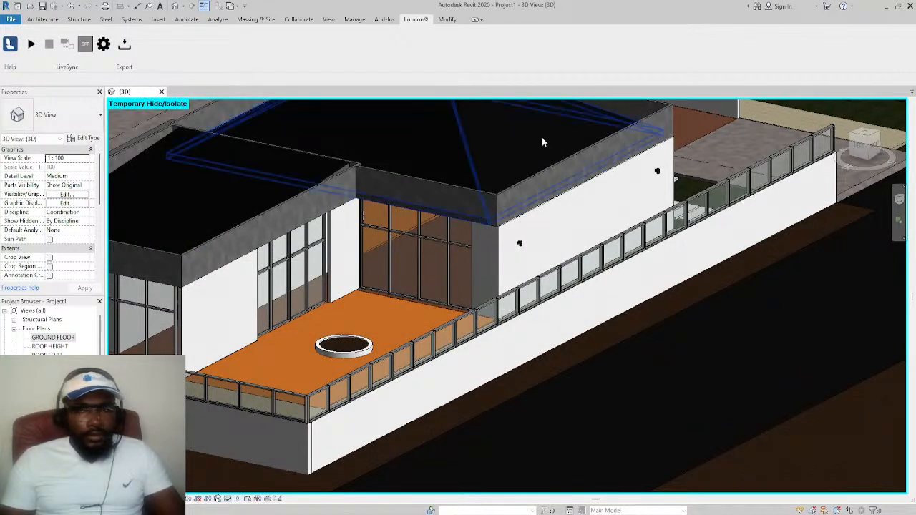
{"action": "left_click", "coordinate": [898, 6]}
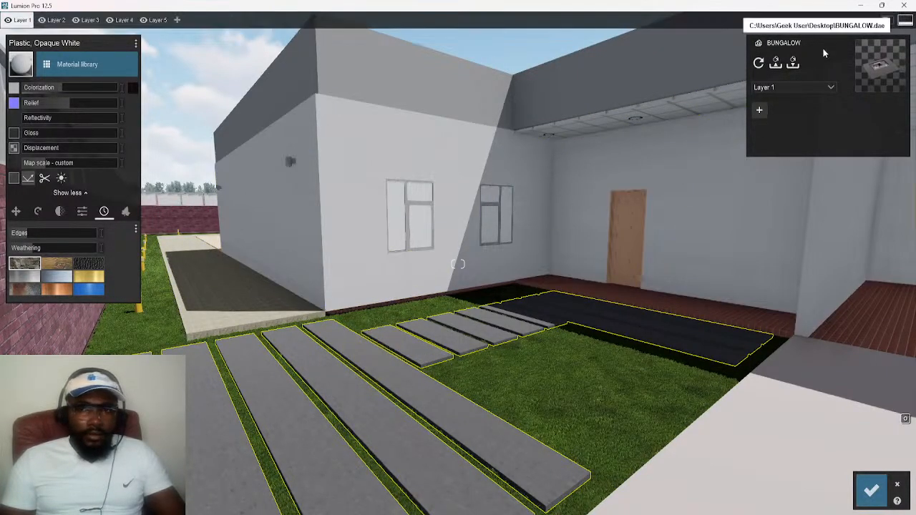
- Re-import the updated BUNGALOW model into the Lumion scene
{"action": "key", "text": "s"}
{"action": "key", "text": "s"}
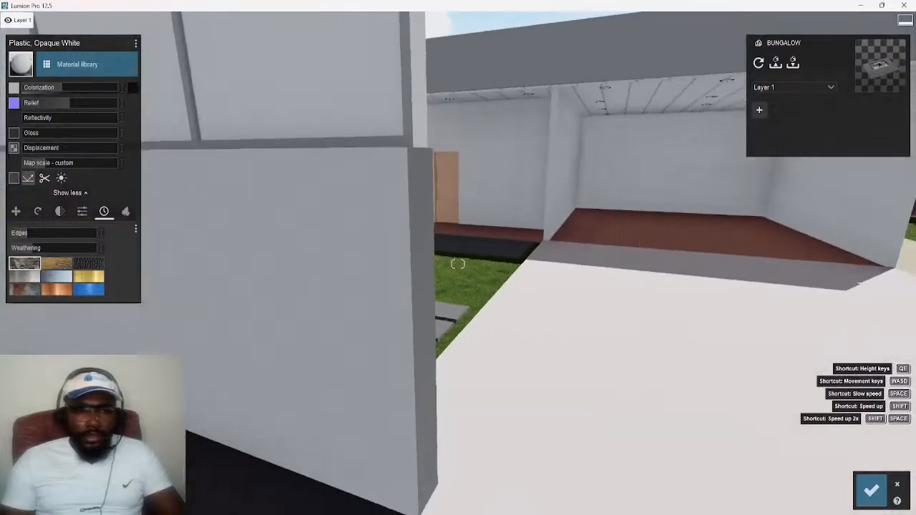
{"action": "key", "text": "e"}
{"action": "key", "text": "a"}
{"action": "key", "text": "w"}
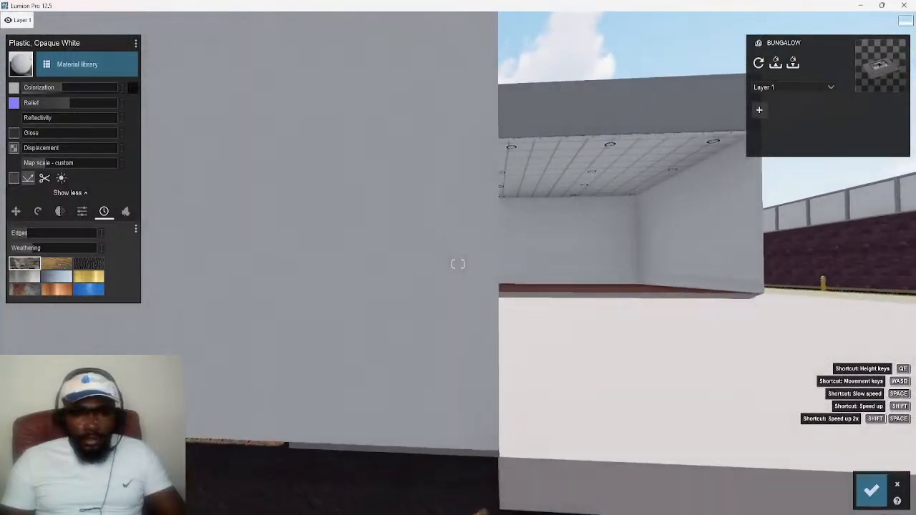
{"action": "key", "text": "s"}
{"action": "key", "text": "d"}
{"action": "right_click_drag", "start_coordinate": [630, 373], "coordinate": [565, 378]}
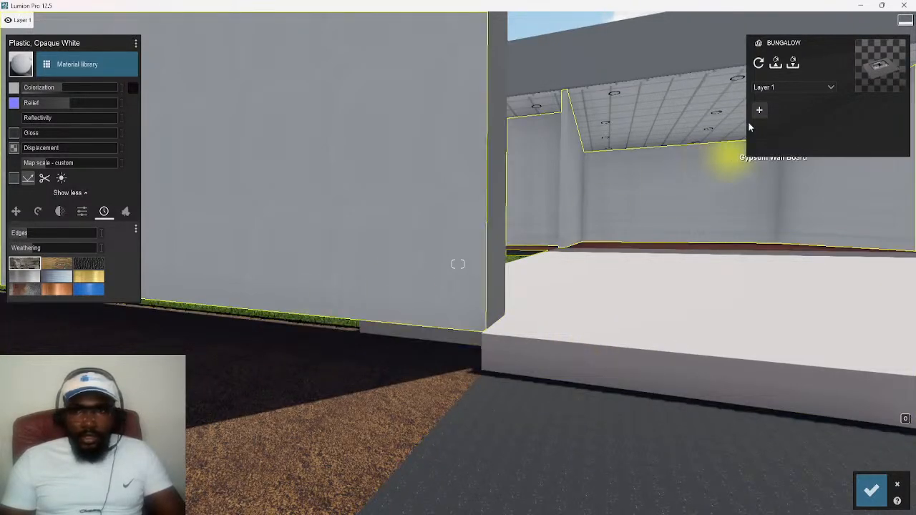
{"action": "left_click", "coordinate": [759, 63]}
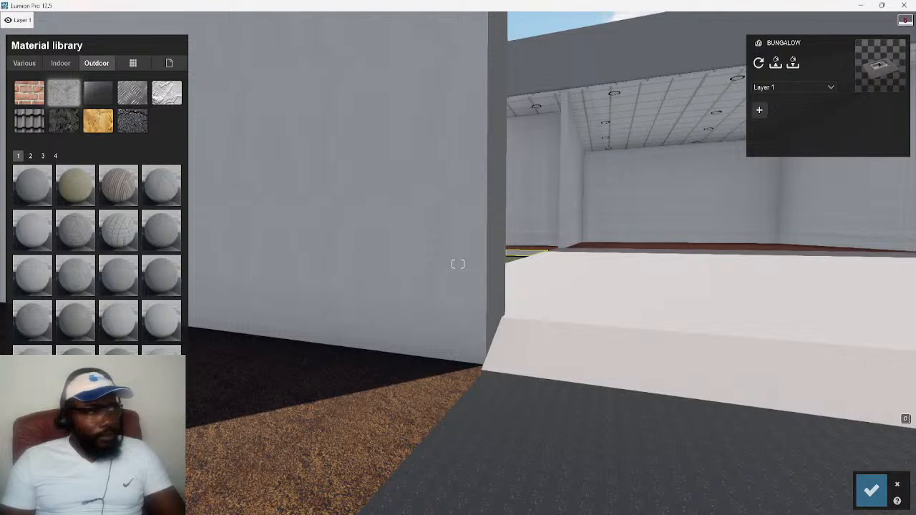
- Fly toward the boundary wall and down over the concrete slab
{"action": "right_click_drag", "start_coordinate": [799, 488], "coordinate": [694, 494]}
{"action": "key", "text": "w"}
{"action": "key", "text": "e"}
{"action": "right_click_drag", "start_coordinate": [786, 503], "coordinate": [771, 504]}
{"action": "key", "text": "w"}
{"action": "right_click_drag", "start_coordinate": [386, 455], "coordinate": [399, 425]}
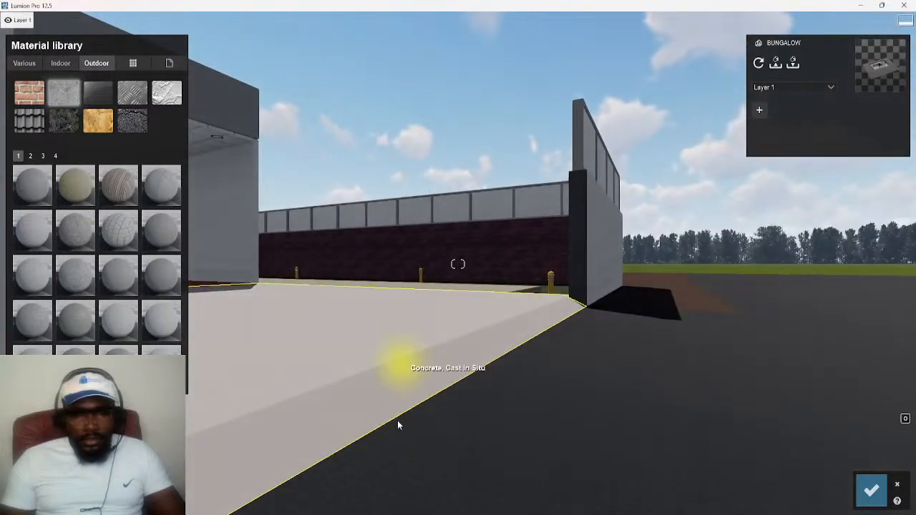
{"action": "key", "text": "w"}
{"action": "key", "text": "q"}
{"action": "right_click_drag", "start_coordinate": [604, 428], "coordinate": [390, 476]}
{"action": "key", "text": "w"}
- Inspect the garden slabs and the lawn beside the boundary wall
{"action": "key", "text": "w"}
{"action": "right_click_drag", "start_coordinate": [458, 264], "coordinate": [430, 259]}
{"action": "key", "text": "s"}
{"action": "key", "text": "d"}
{"action": "key", "text": "w"}
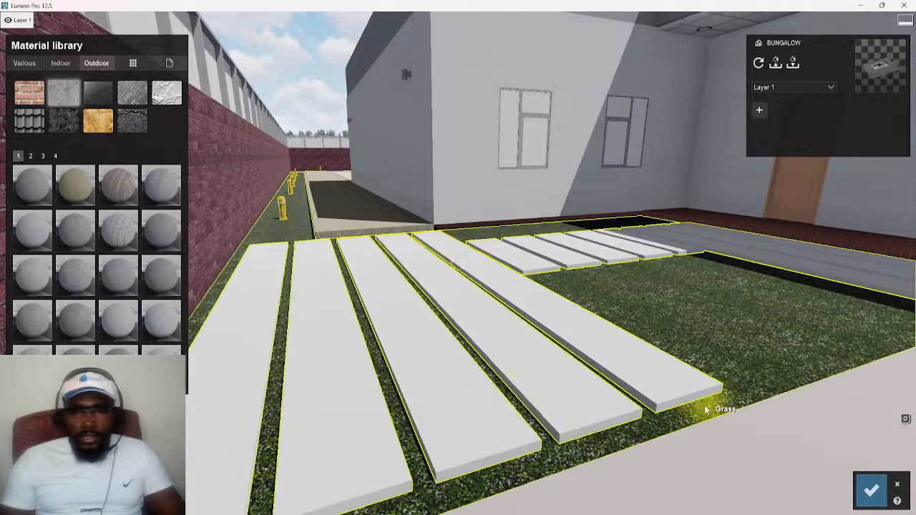
{"action": "key", "text": "s"}
{"action": "mouse_move", "coordinate": [689, 413]}
{"action": "right_mouse_down"}
{"action": "mouse_move", "coordinate": [773, 415]}
{"action": "mouse_move", "coordinate": [665, 408]}
{"action": "mouse_move", "coordinate": [703, 409]}
{"action": "right_mouse_up"}
{"action": "key", "text": "w"}
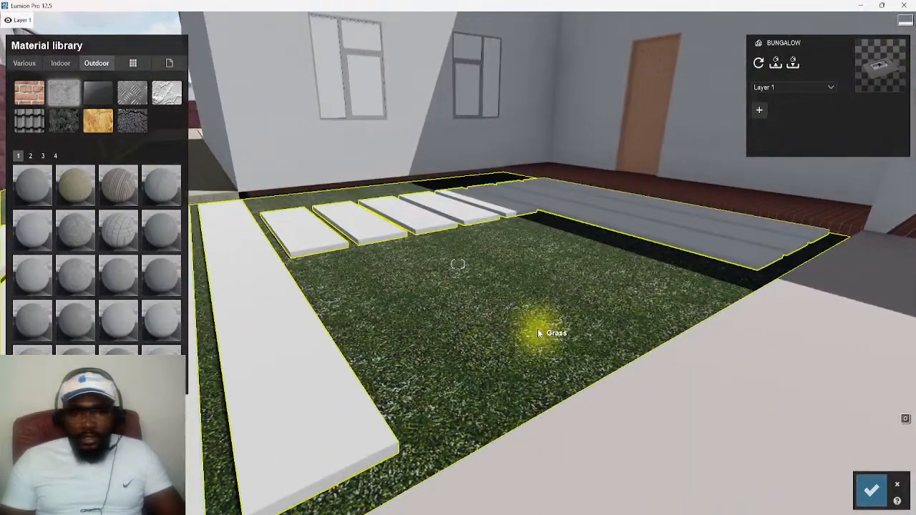
{"action": "key", "text": "s"}
{"action": "key", "text": "s"}
{"action": "mouse_move", "coordinate": [458, 264]}
{"action": "right_mouse_down"}
{"action": "mouse_move", "coordinate": [474, 263]}
{"action": "mouse_move", "coordinate": [358, 261]}
{"action": "mouse_move", "coordinate": [496, 264]}
{"action": "mouse_move", "coordinate": [329, 225]}
{"action": "mouse_move", "coordinate": [449, 262]}
{"action": "right_mouse_up"}
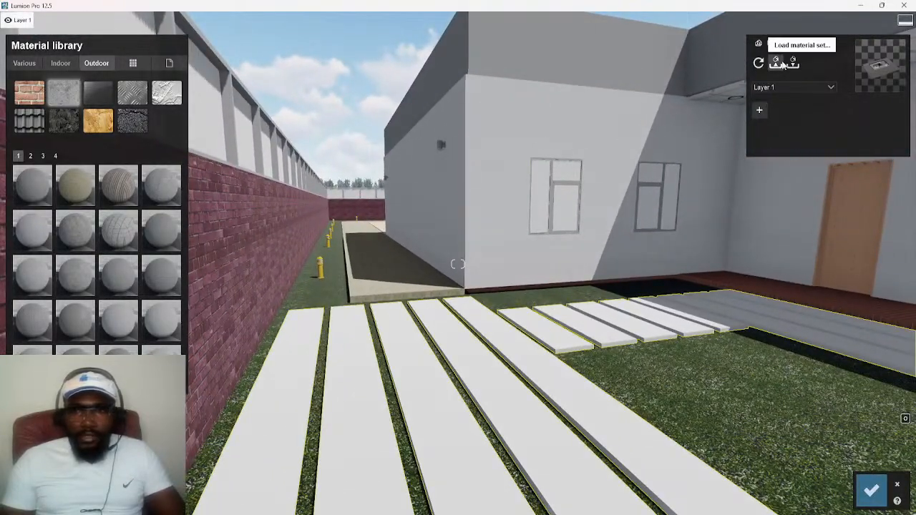
- Load and apply the MATERIALS.mtt material set to the BUNGALOW model
{"action": "left_click", "coordinate": [776, 64]}
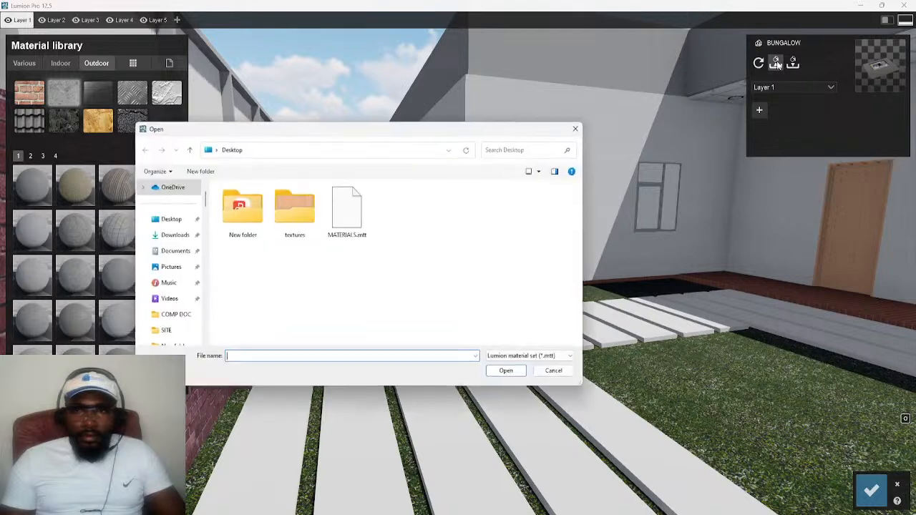
{"action": "left_click", "coordinate": [506, 371]}
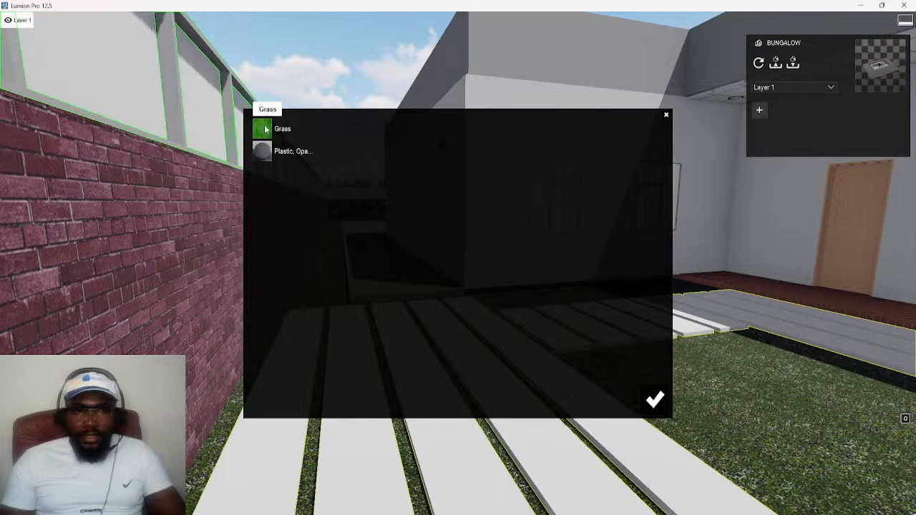
{"action": "left_click", "coordinate": [653, 401]}
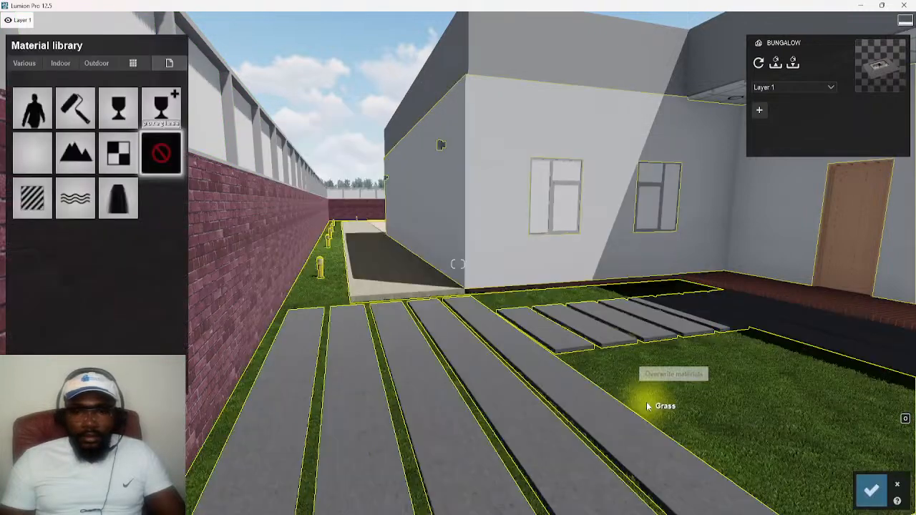
{"action": "right_click_drag", "start_coordinate": [586, 474], "coordinate": [605, 226]}
{"action": "key", "text": "s"}
{"action": "key", "text": "s"}
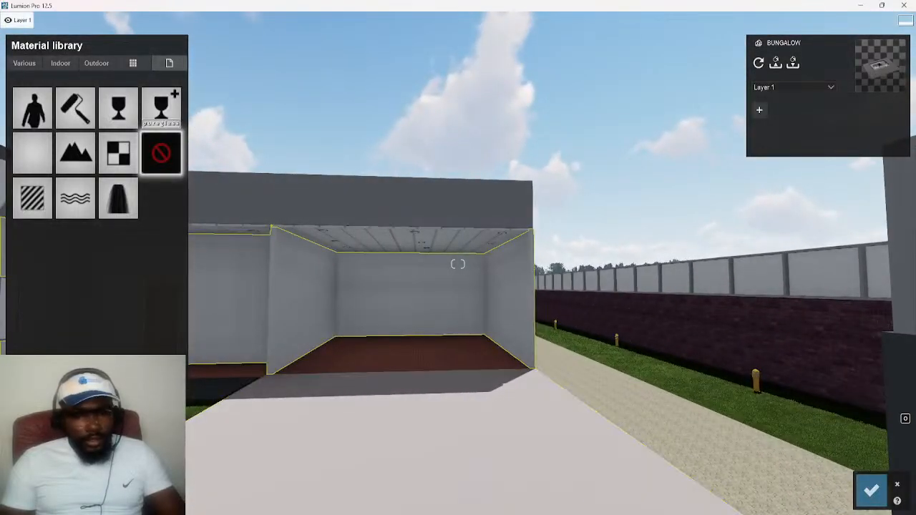
{"action": "mouse_move", "coordinate": [564, 514]}
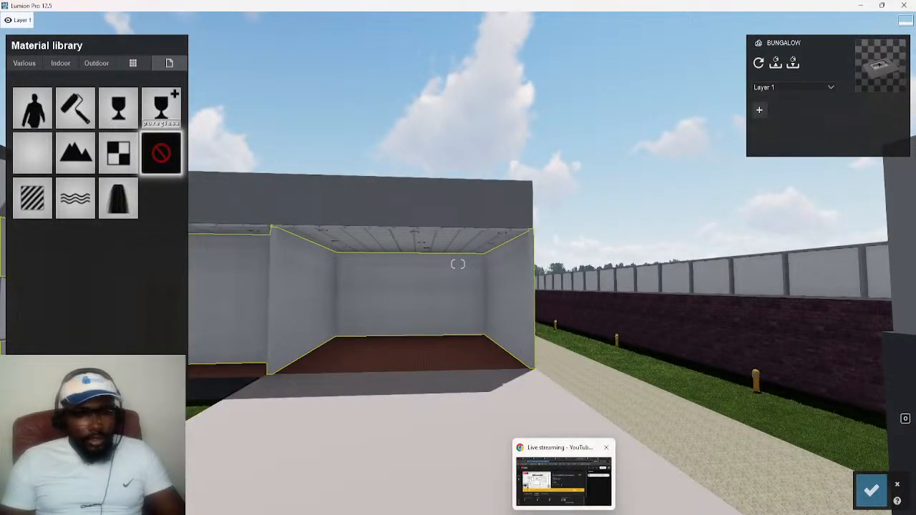
- Fly from the garage past the windowed wall to the side path
{"action": "key", "text": "w"}
{"action": "key", "text": "d"}
{"action": "right_click_drag", "start_coordinate": [405, 327], "coordinate": [245, 356]}
{"action": "key", "text": "w"}
{"action": "key", "text": "w"}
{"action": "key", "text": "s"}
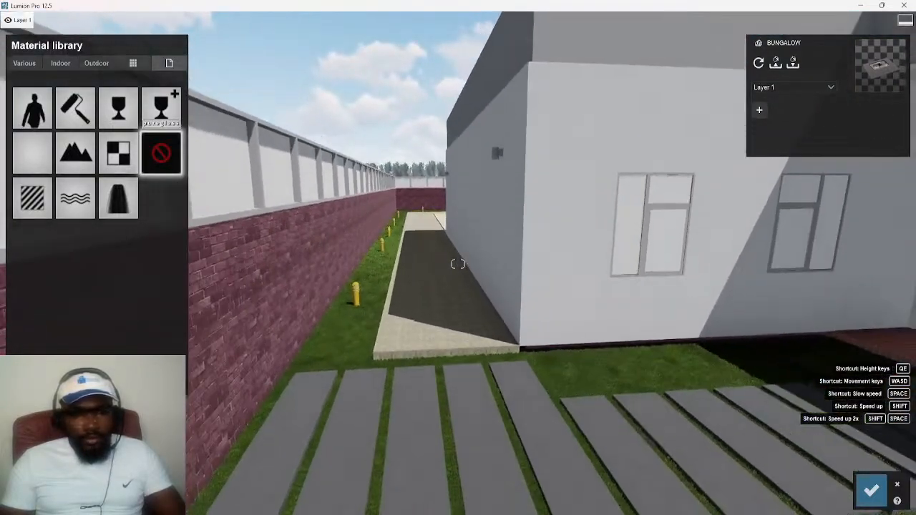
{"action": "right_click_drag", "start_coordinate": [459, 265], "coordinate": [479, 278]}
{"action": "key", "text": "w"}
{"action": "key", "text": "w"}
{"action": "key", "text": "e"}
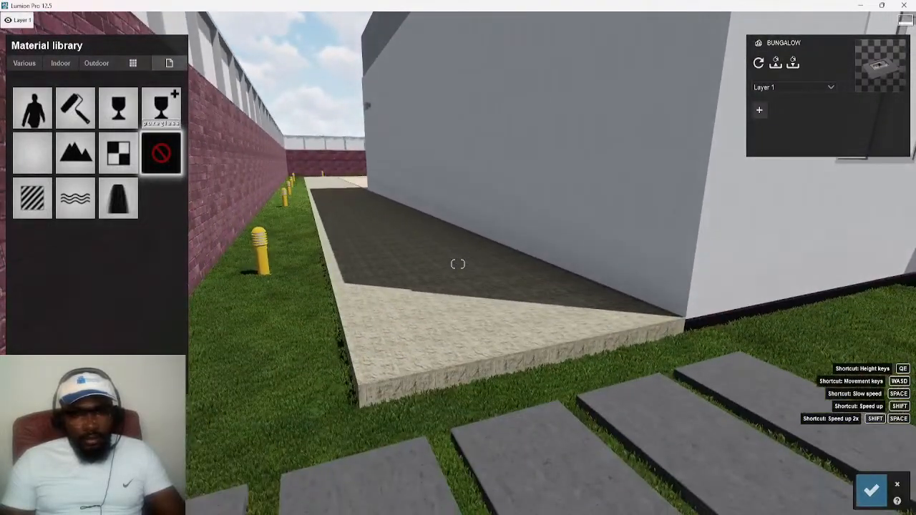
{"action": "key", "text": "w"}
{"action": "key", "text": "q"}
{"action": "key", "text": "a"}
{"action": "right_click_drag", "start_coordinate": [459, 264], "coordinate": [490, 259]}
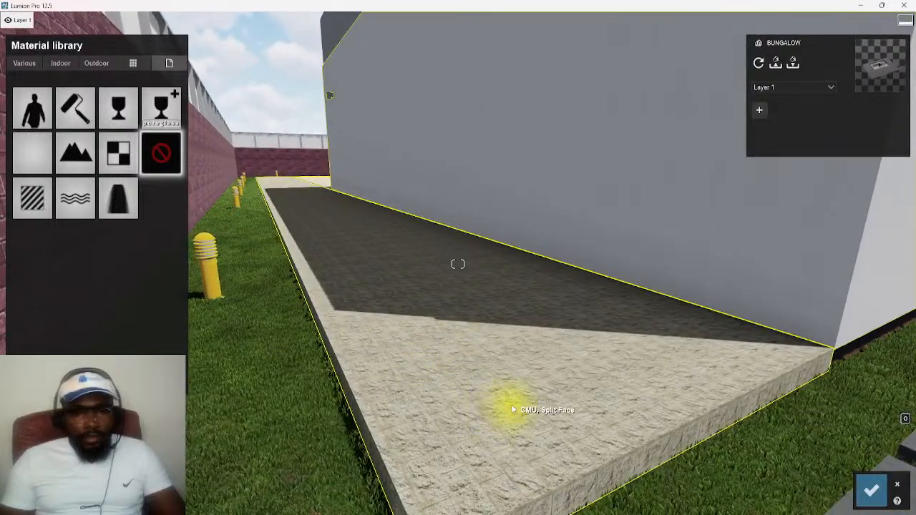
- Inspect the split-face block slab corner along the side path
{"action": "key", "text": "s"}
{"action": "right_click_drag", "start_coordinate": [512, 411], "coordinate": [499, 395]}
{"action": "key", "text": "e"}
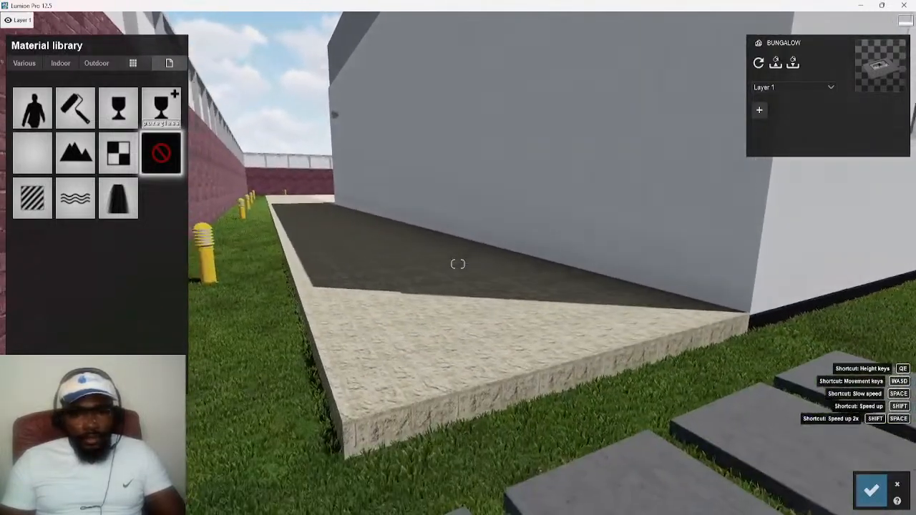
{"action": "key", "text": "w"}
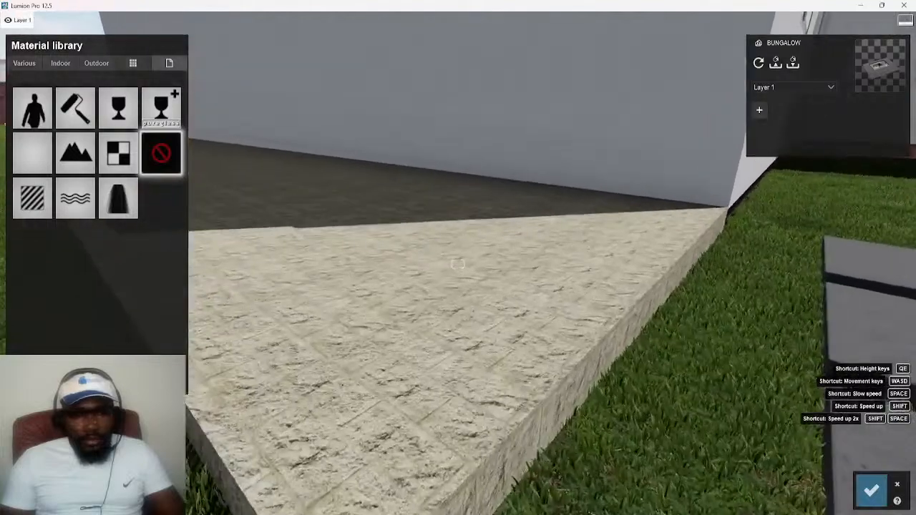
{"action": "key", "text": "s"}
{"action": "right_click_drag", "start_coordinate": [458, 264], "coordinate": [408, 283]}
{"action": "key", "text": "s"}
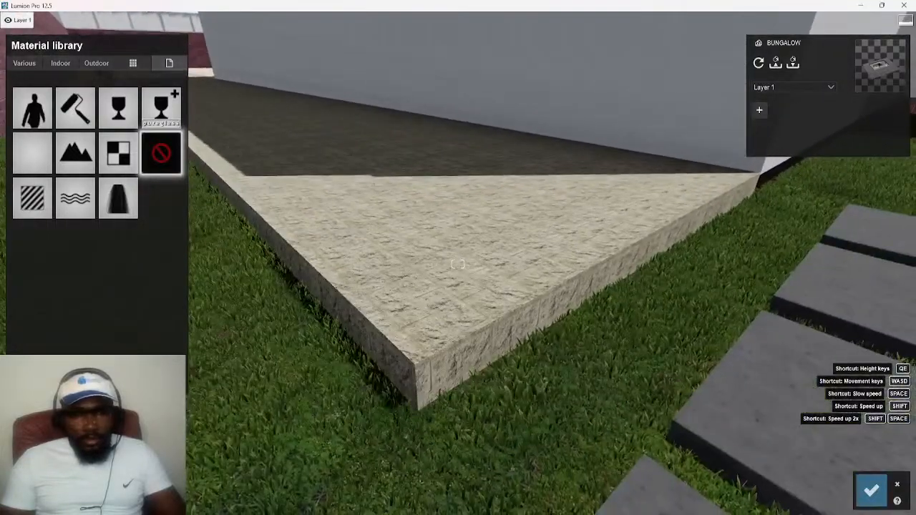
{"action": "key", "text": "d"}
{"action": "right_click_drag", "start_coordinate": [458, 265], "coordinate": [435, 247]}
{"action": "key", "text": "w"}
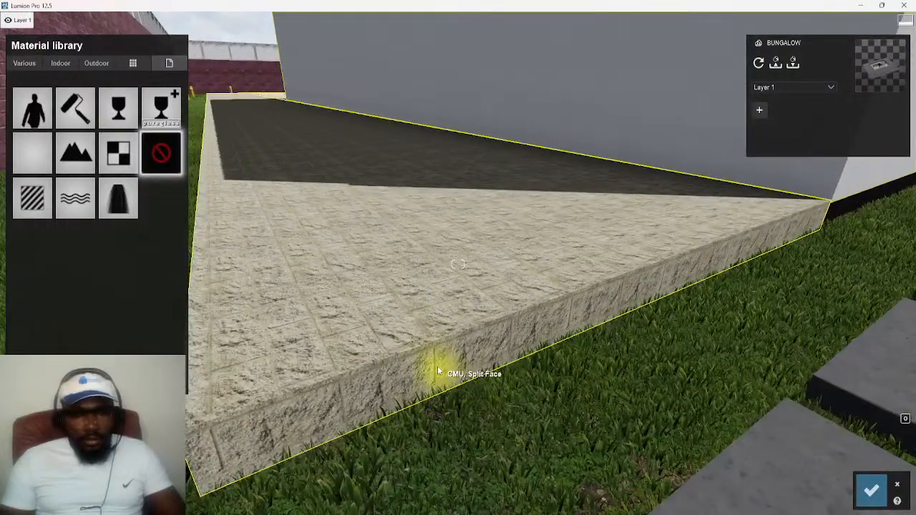
{"action": "key", "text": "a"}
{"action": "right_click_drag", "start_coordinate": [454, 369], "coordinate": [536, 388]}
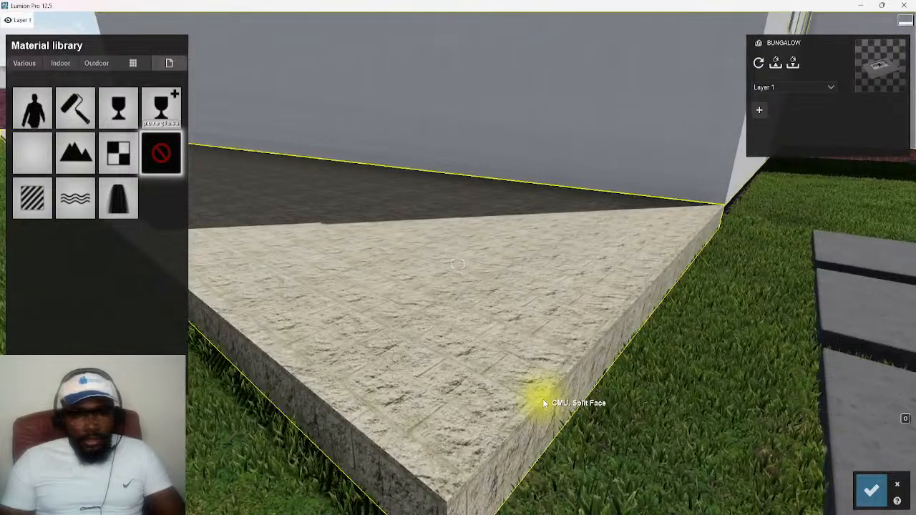
- Try several marble tiles from Indoor > Tiles page 2 on the slab
{"action": "left_click", "coordinate": [94, 66]}
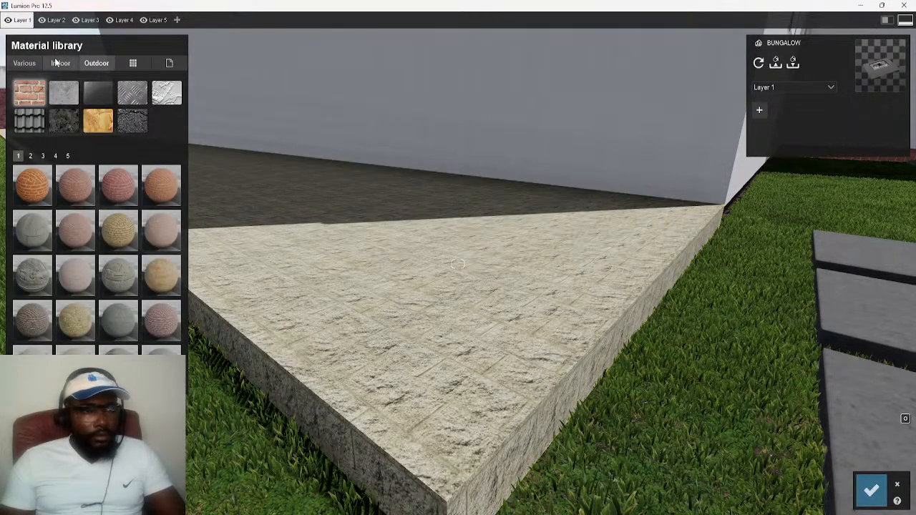
{"action": "left_click", "coordinate": [60, 63]}
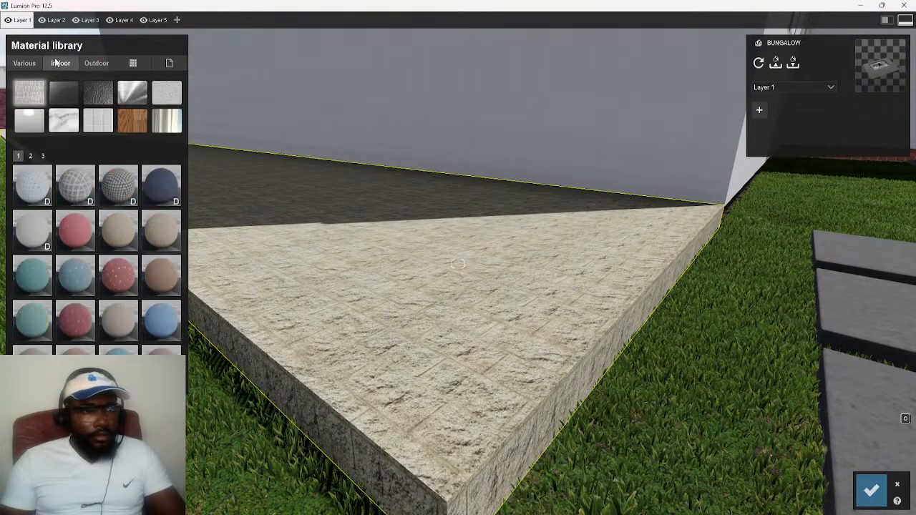
{"action": "left_click", "coordinate": [97, 123]}
{"action": "left_click", "coordinate": [31, 156]}
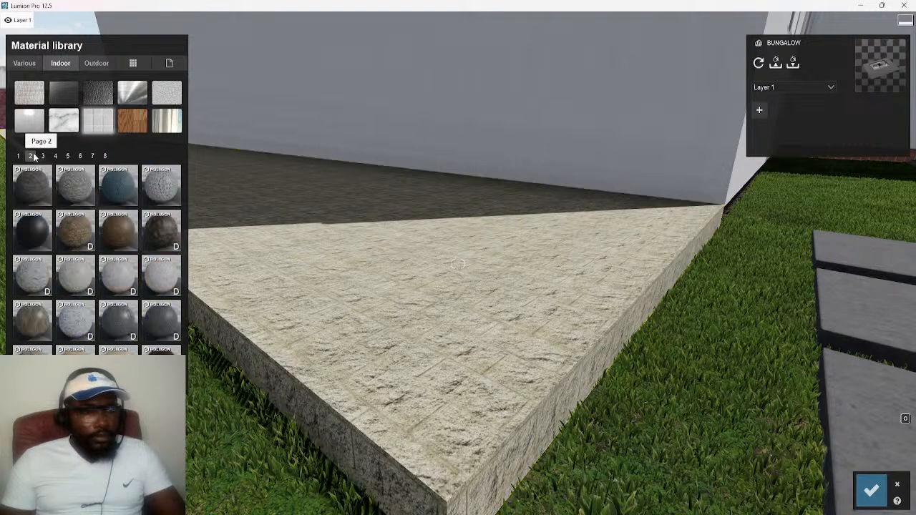
{"action": "left_click", "coordinate": [122, 278]}
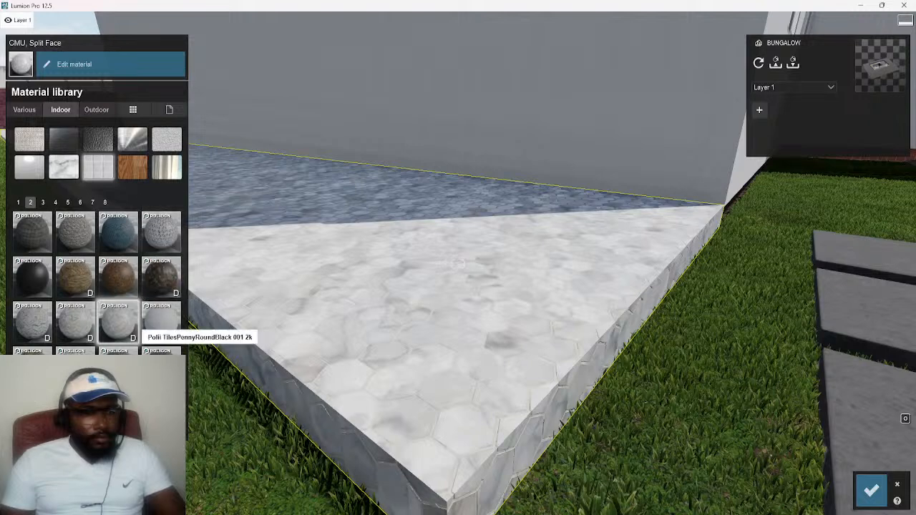
{"action": "left_click", "coordinate": [165, 320]}
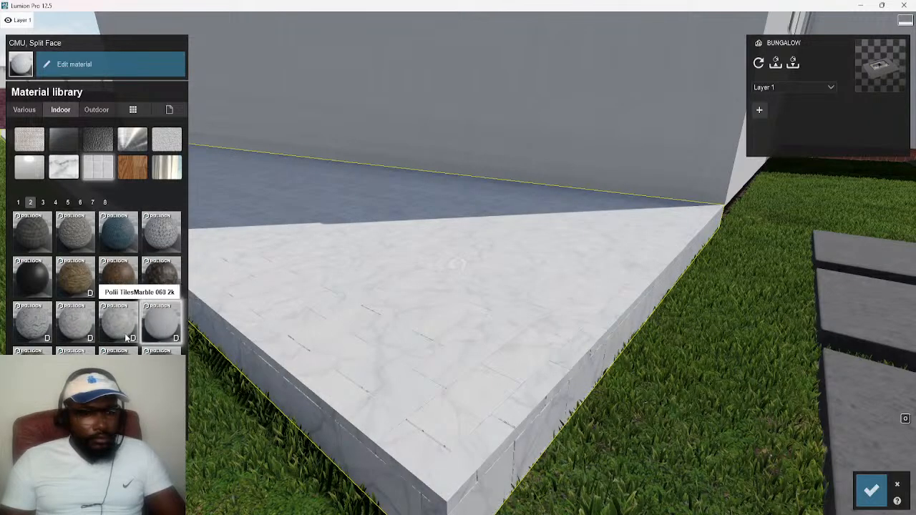
{"action": "left_click", "coordinate": [35, 328]}
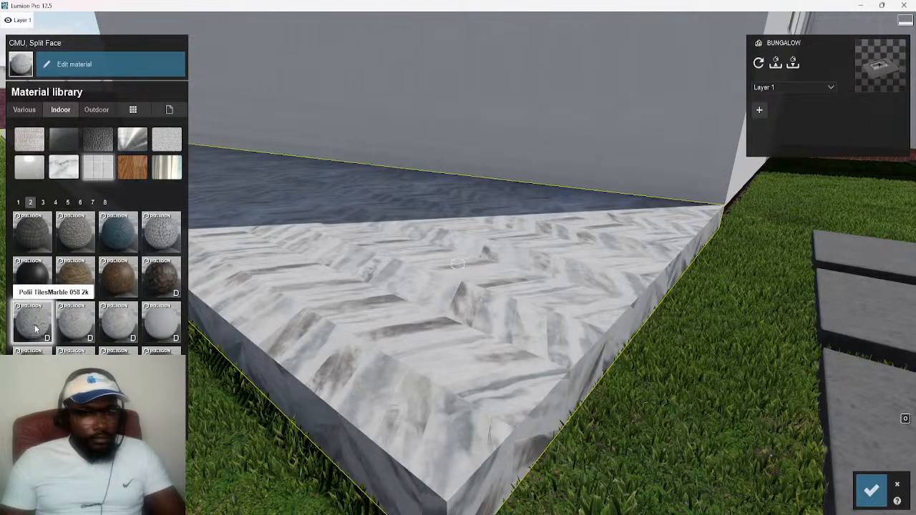
{"action": "left_click", "coordinate": [71, 326]}
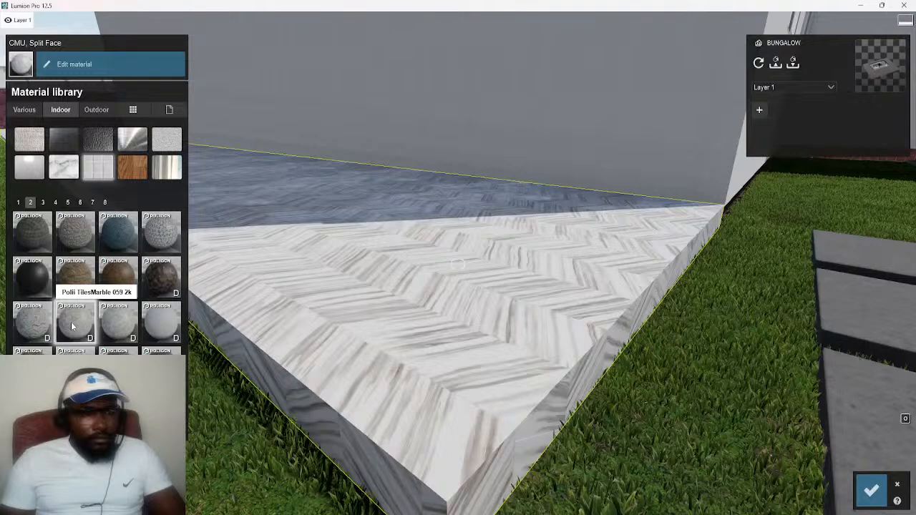
- Apply the white rectangular TilesMarble 063 tiles to the slab and open its settings
{"action": "left_click", "coordinate": [97, 111]}
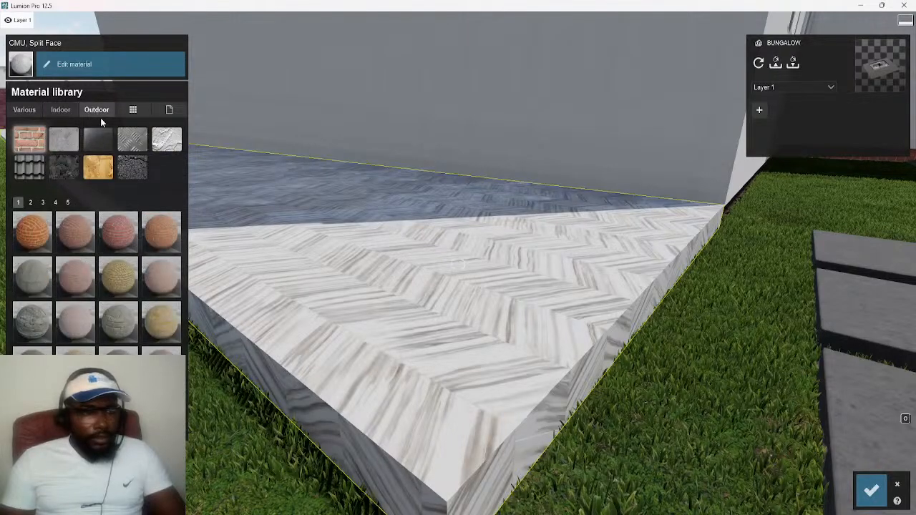
{"action": "left_click", "coordinate": [60, 110]}
{"action": "left_click", "coordinate": [393, 291]}
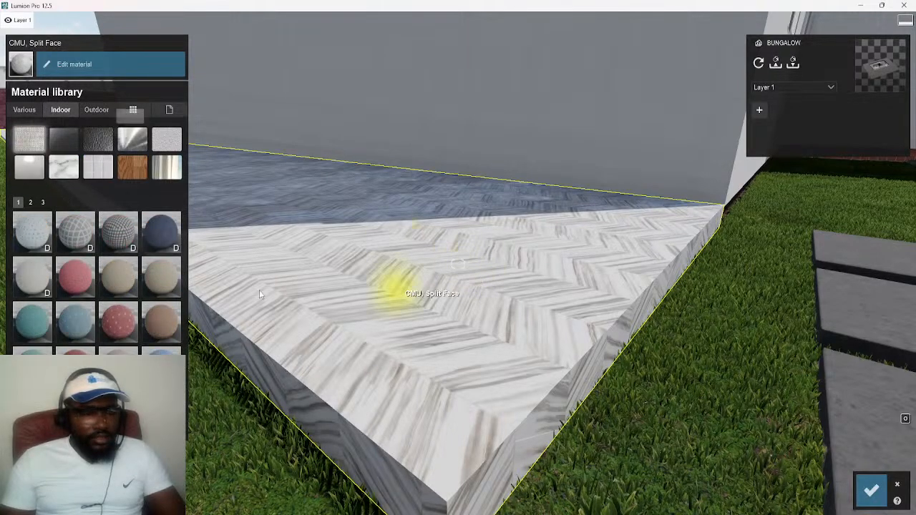
{"action": "left_click", "coordinate": [98, 169]}
{"action": "left_click", "coordinate": [30, 203]}
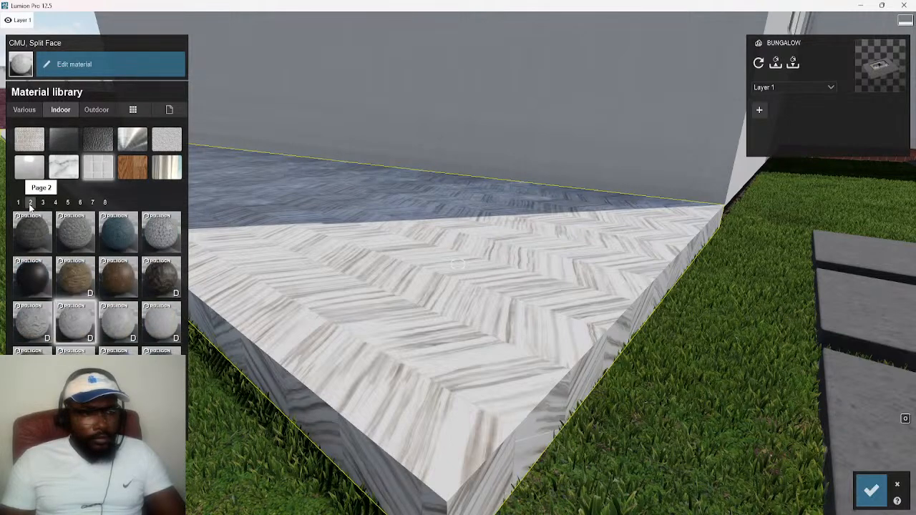
{"action": "left_click", "coordinate": [158, 326]}
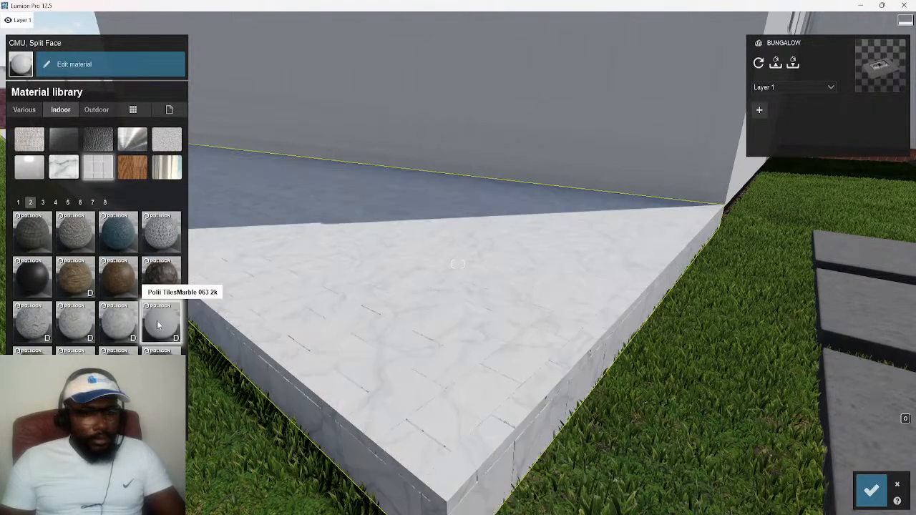
{"action": "key", "text": "d"}
{"action": "right_click_drag", "start_coordinate": [442, 385], "coordinate": [347, 376]}
{"action": "key", "text": "d"}
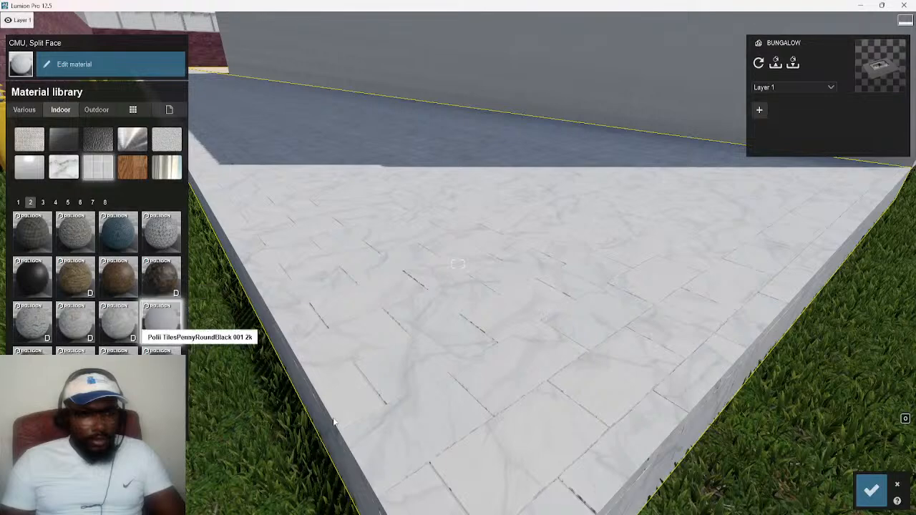
{"action": "left_click", "coordinate": [157, 328]}
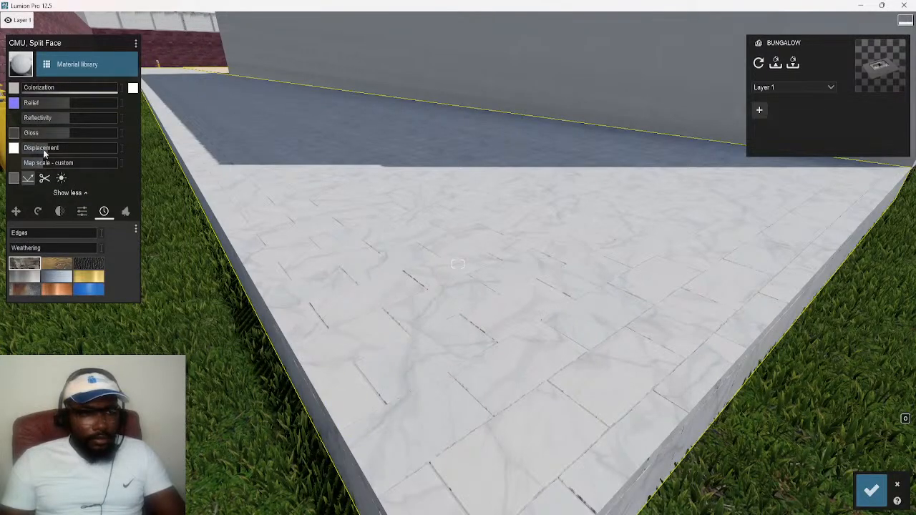
- Set the marble tiles' Map scale to 8.4
{"action": "left_click_drag", "start_coordinate": [44, 164], "coordinate": [51, 163]}
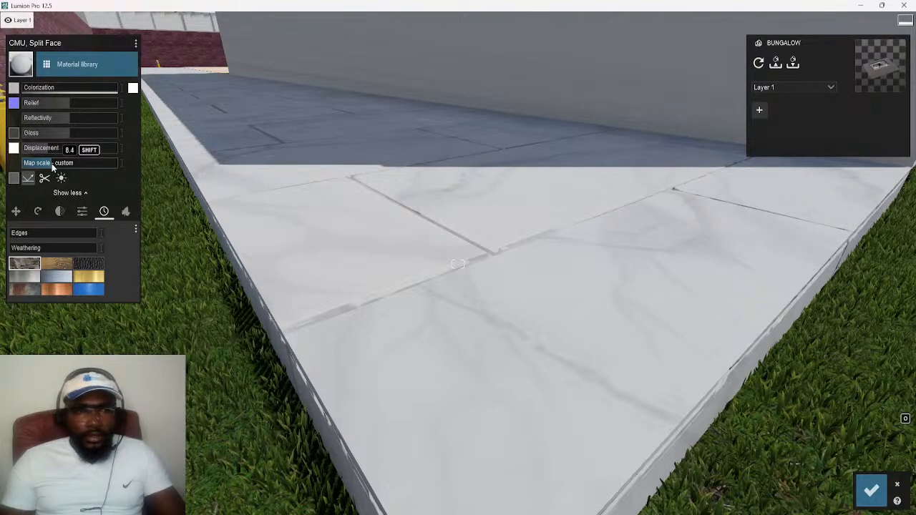
{"action": "key", "text": "s"}
{"action": "right_click_drag", "start_coordinate": [52, 163], "coordinate": [9, 161]}
{"action": "key", "text": "w"}
{"action": "right_click_drag", "start_coordinate": [458, 264], "coordinate": [452, 236]}
{"action": "key", "text": "s"}
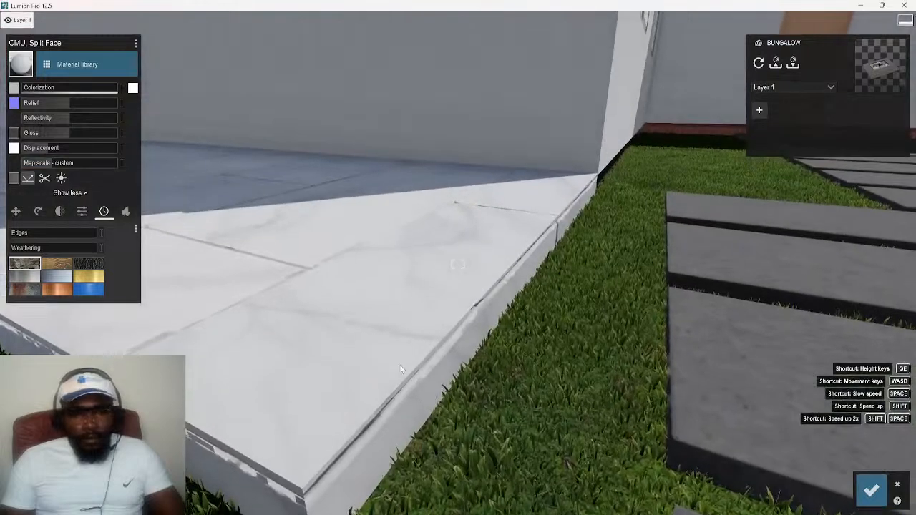
{"action": "key", "text": "s"}
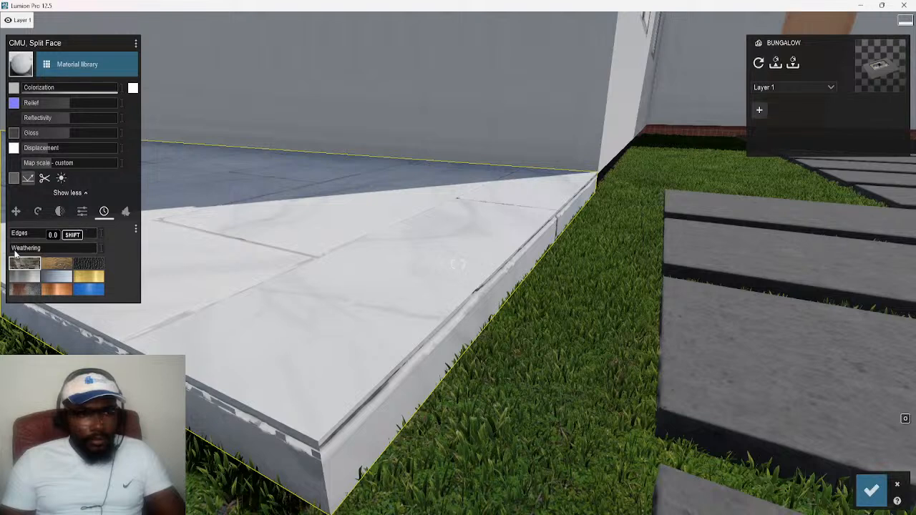
- Set the marble's Weathering to 0.2 and its Edges to 0.0
{"action": "mouse_move", "coordinate": [33, 252]}
{"action": "left_mouse_down"}
{"action": "mouse_move", "coordinate": [41, 252]}
{"action": "mouse_move", "coordinate": [26, 255]}
{"action": "left_mouse_up"}
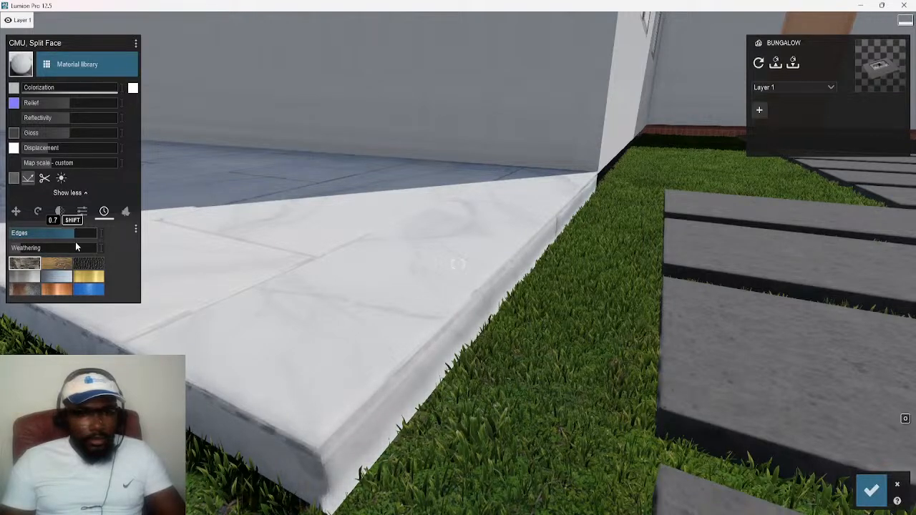
{"action": "left_click_drag", "start_coordinate": [75, 243], "coordinate": [53, 247]}
{"action": "key", "text": "d"}
{"action": "right_click_drag", "start_coordinate": [278, 336], "coordinate": [176, 315]}
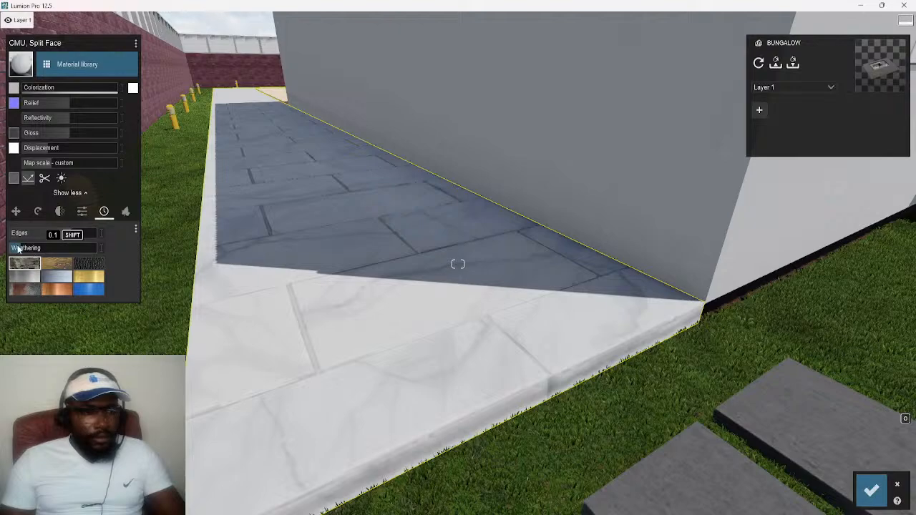
{"action": "key", "text": "a"}
{"action": "right_click_drag", "start_coordinate": [321, 313], "coordinate": [304, 275]}
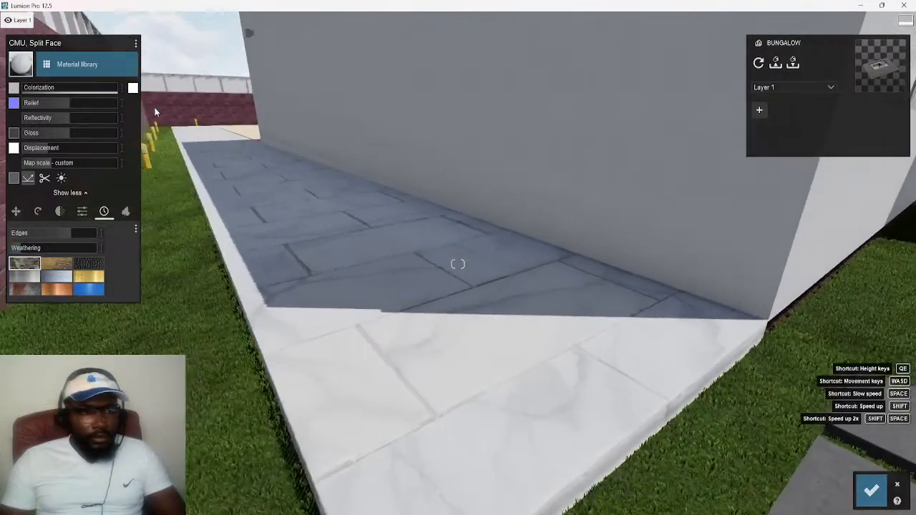
{"action": "key", "text": "w"}
{"action": "right_click_drag", "start_coordinate": [447, 369], "coordinate": [466, 386]}
{"action": "key", "text": "w"}
{"action": "key", "text": "q"}
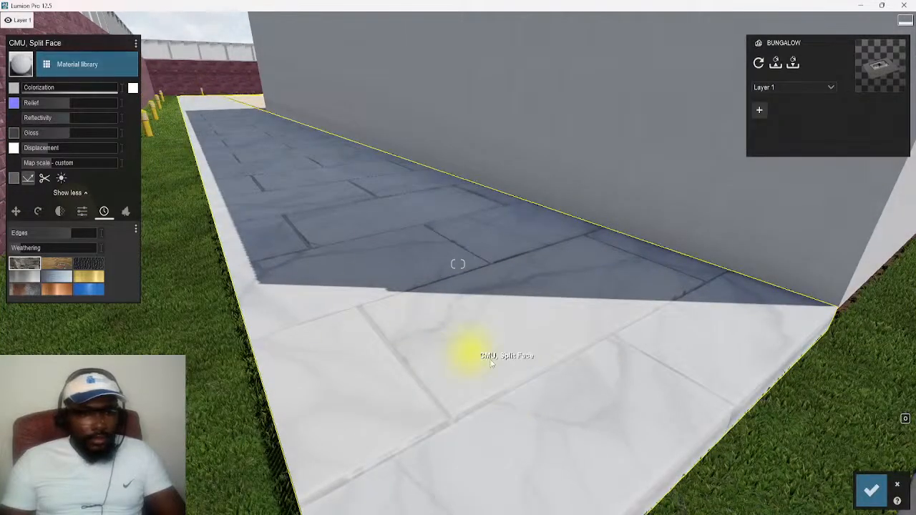
- Give the tiles a 0.4 bluish-grey Colorization tint
{"action": "left_click", "coordinate": [133, 88]}
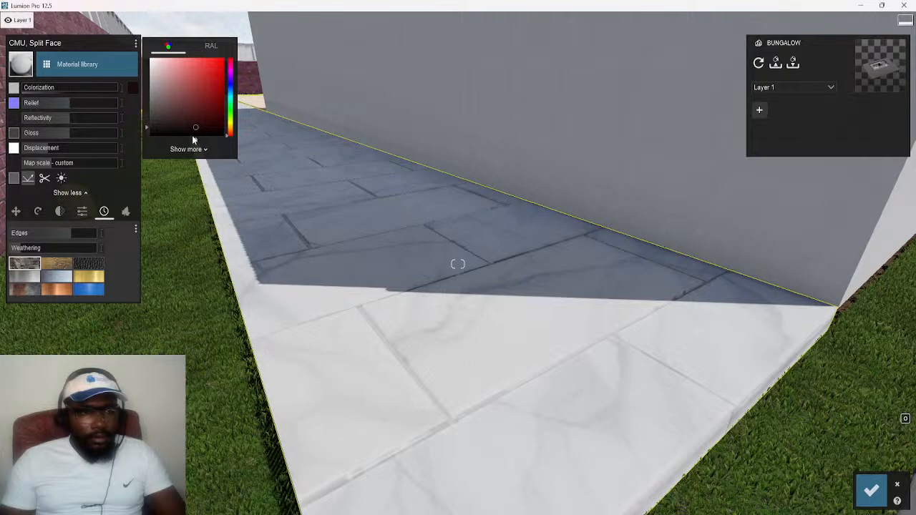
{"action": "left_click_drag", "start_coordinate": [34, 89], "coordinate": [58, 86]}
{"action": "key", "text": "s"}
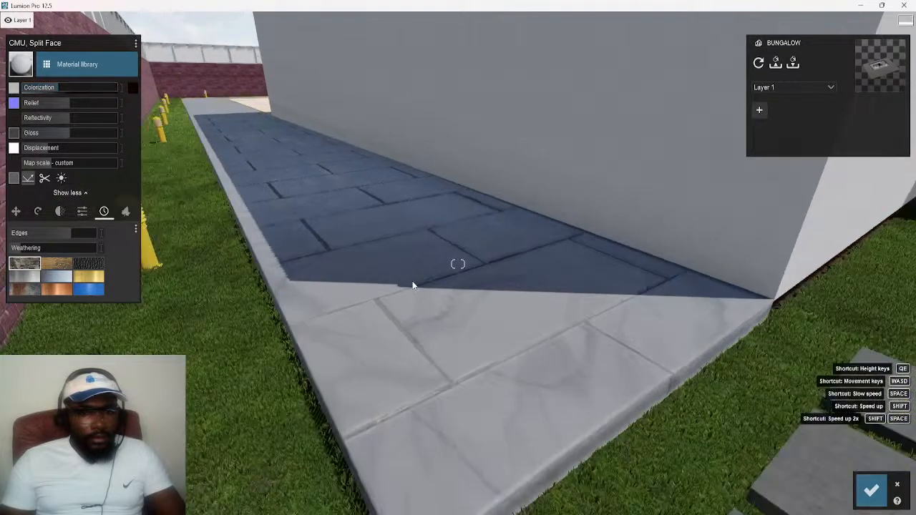
{"action": "right_click_drag", "start_coordinate": [414, 286], "coordinate": [430, 301]}
- Fly along the side path toward the patio and glass doors
{"action": "right_click_drag", "start_coordinate": [458, 264], "coordinate": [374, 215]}
{"action": "key", "text": "w"}
{"action": "key", "text": "w"}
{"action": "key", "text": "w"}
{"action": "right_click_drag", "start_coordinate": [308, 269], "coordinate": [297, 311]}
{"action": "key", "text": "s"}
{"action": "key", "text": "w"}
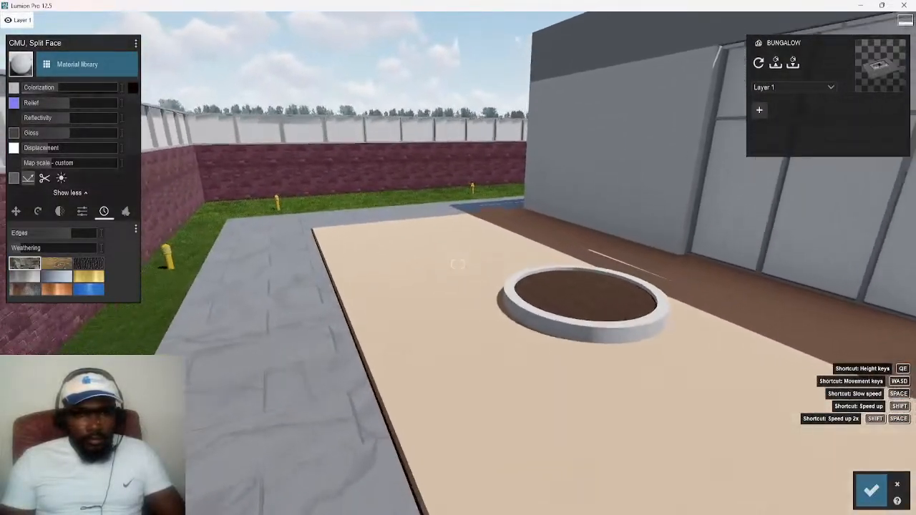
{"action": "right_click_drag", "start_coordinate": [458, 265], "coordinate": [523, 256]}
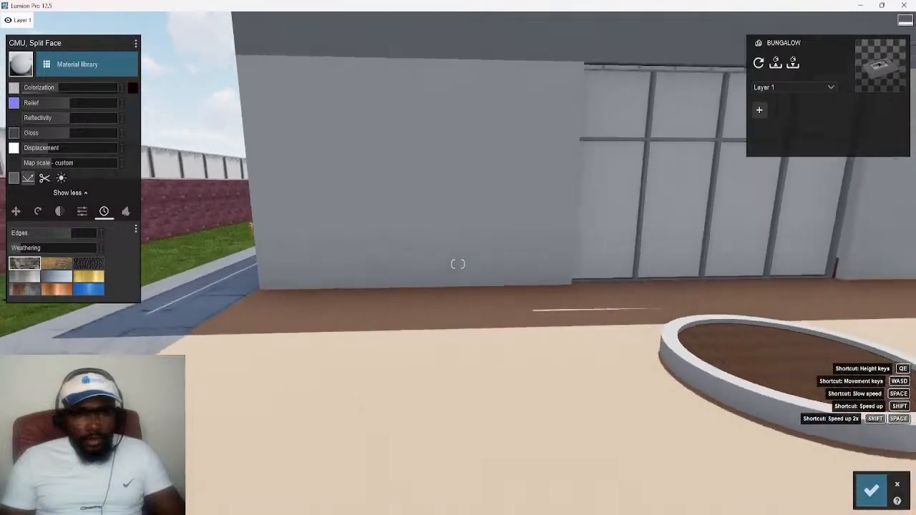
{"action": "key", "text": "s"}
{"action": "right_click_drag", "start_coordinate": [344, 320], "coordinate": [410, 322]}
{"action": "right_click_drag", "start_coordinate": [374, 351], "coordinate": [429, 341]}
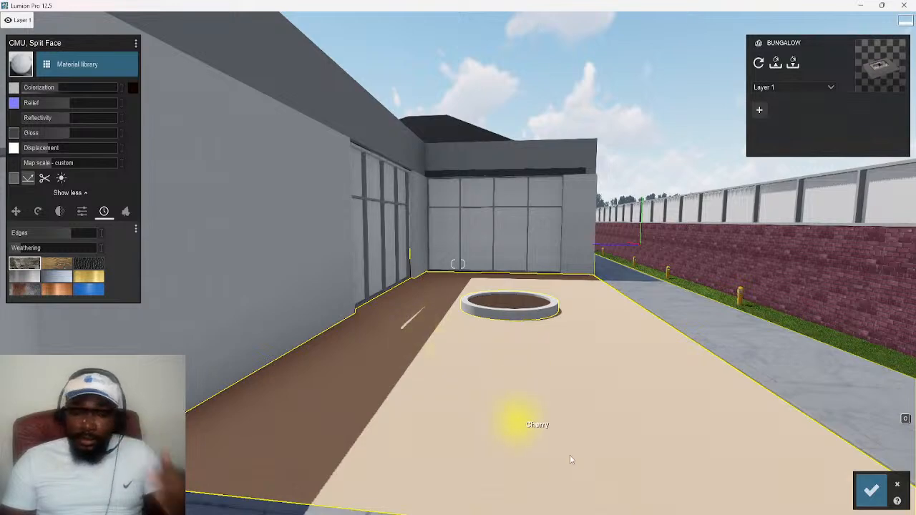
- Move over the courtyard floor by the round planter and select it
{"action": "right_click_drag", "start_coordinate": [590, 420], "coordinate": [513, 399]}
{"action": "key", "text": "d"}
{"action": "key", "text": "s"}
{"action": "key", "text": "d"}
{"action": "key", "text": "a"}
{"action": "key", "text": "a"}
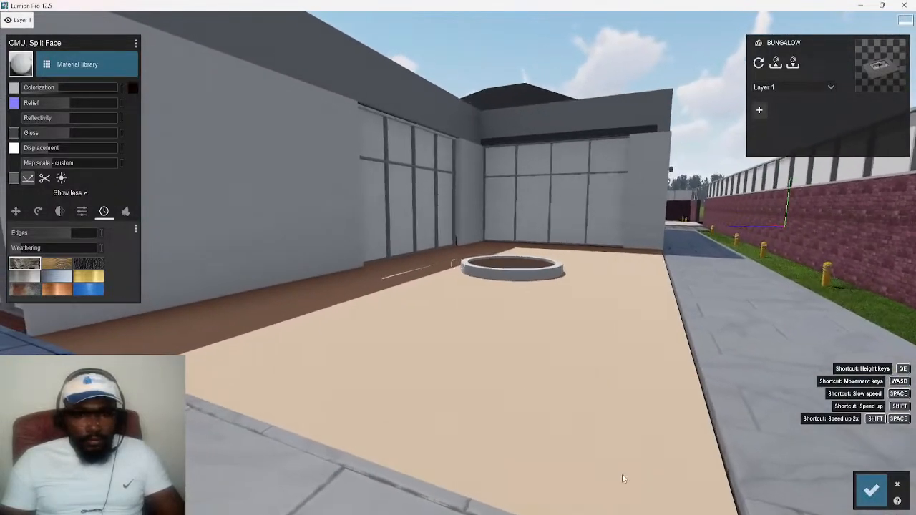
{"action": "left_click", "coordinate": [460, 409]}
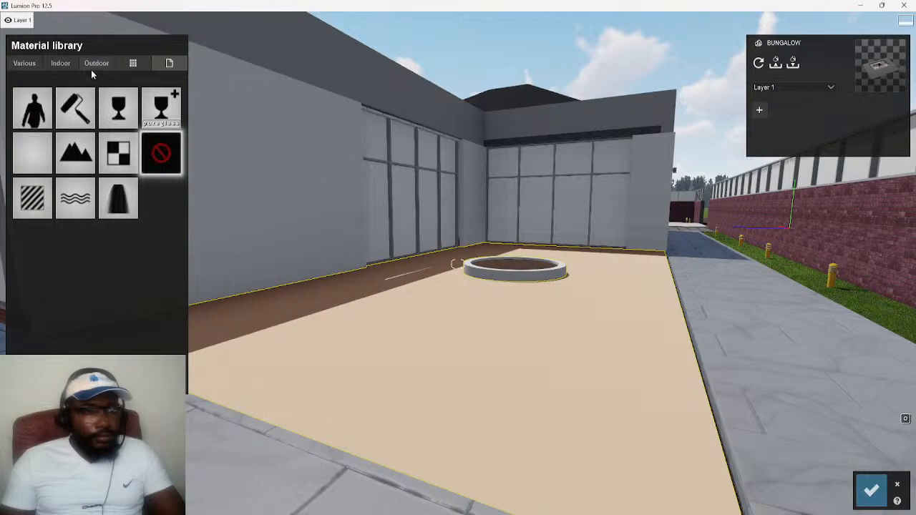
{"action": "key", "text": "a"}
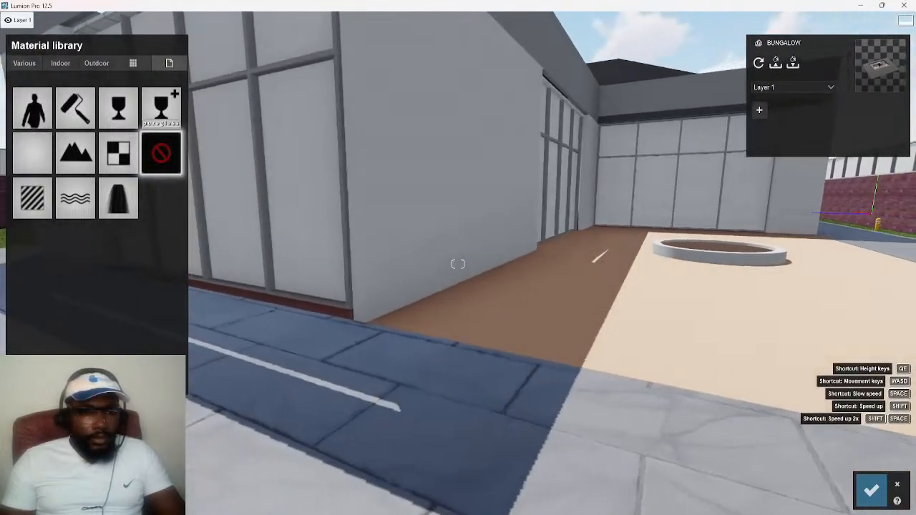
{"action": "key", "text": "a"}
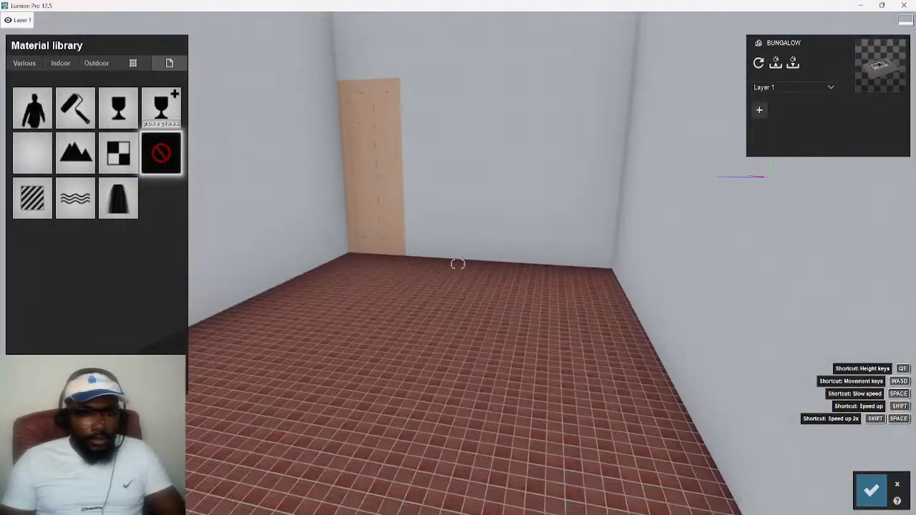
{"action": "key", "text": "a"}
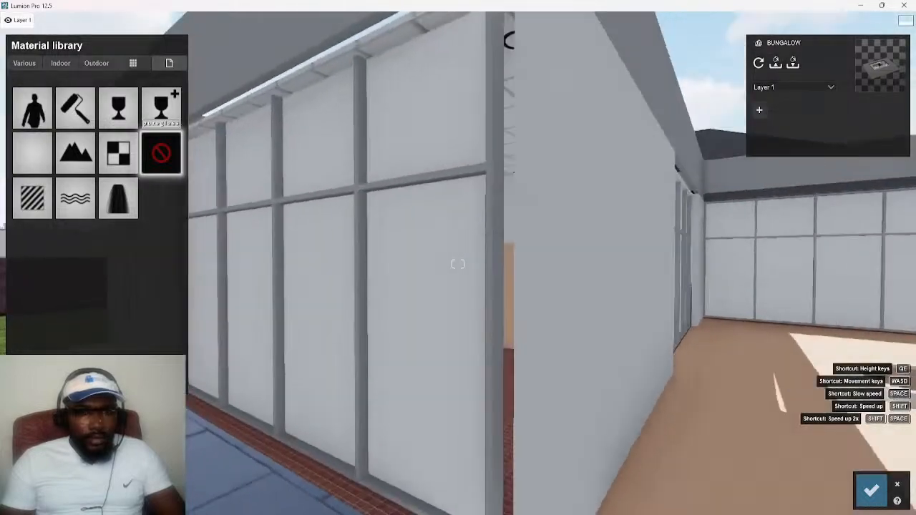
- Fly along the glazed wall to its end beside the quarry-tile strip
{"action": "key", "text": "a"}
{"action": "key", "text": "a"}
{"action": "right_click_drag", "start_coordinate": [387, 325], "coordinate": [417, 398]}
{"action": "key", "text": "s"}
{"action": "right_click_drag", "start_coordinate": [479, 405], "coordinate": [301, 419]}
{"action": "key", "text": "a"}
{"action": "right_click_drag", "start_coordinate": [458, 264], "coordinate": [781, 262]}
{"action": "key", "text": "w"}
{"action": "key", "text": "d"}
{"action": "right_click_drag", "start_coordinate": [666, 501], "coordinate": [514, 481]}
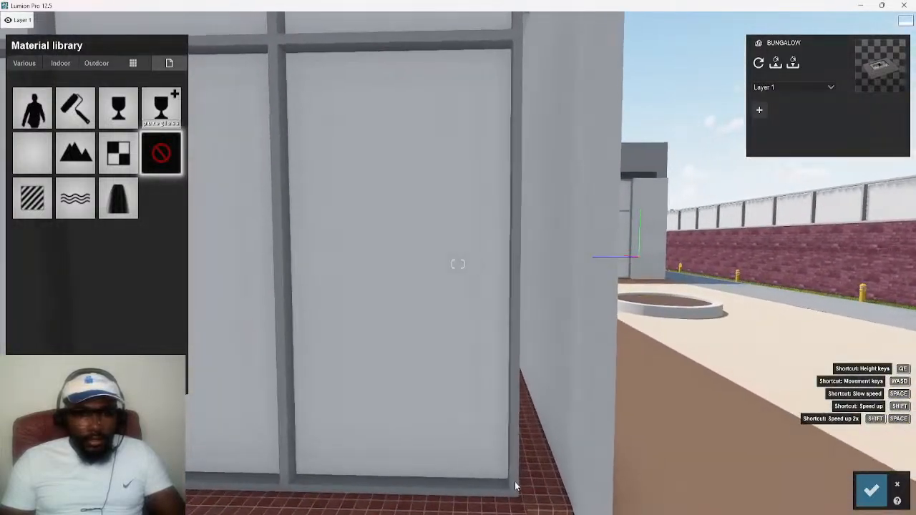
{"action": "key", "text": "d"}
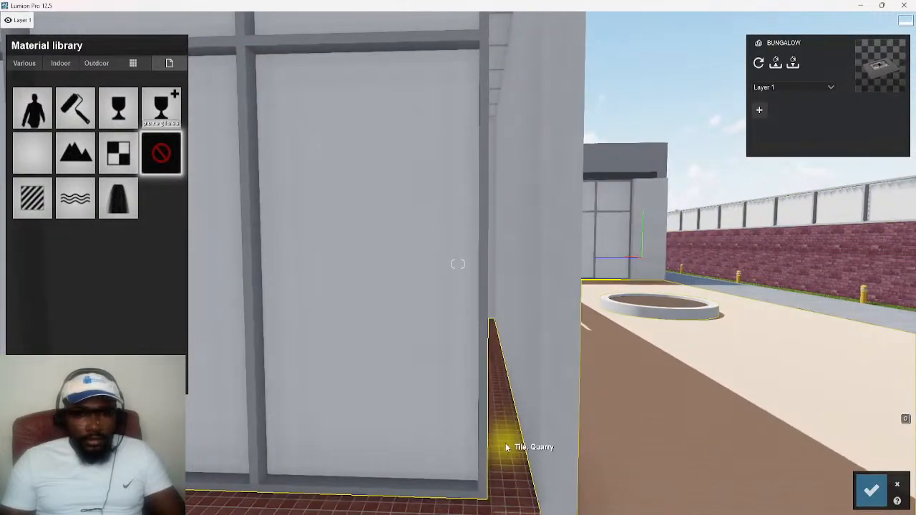
{"action": "key", "text": "s"}
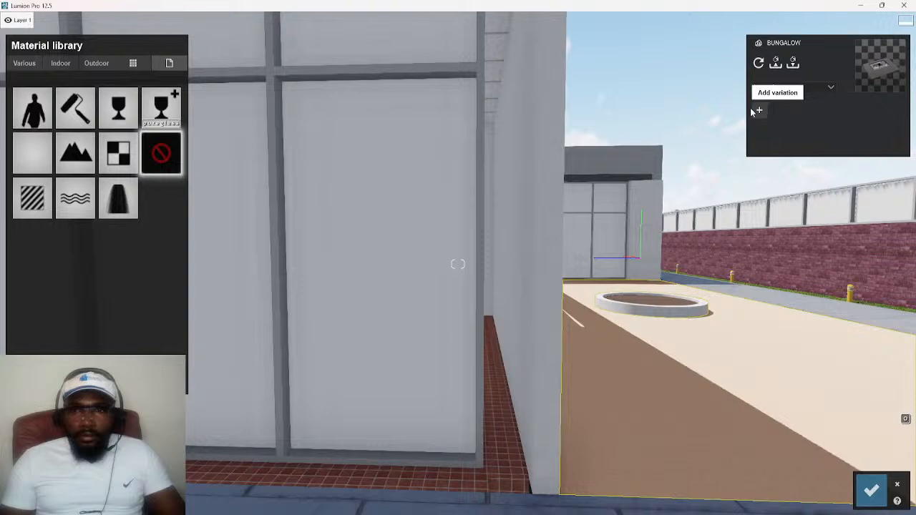
- Overwrite MATERIALS.mtt on the Desktop with the current material set, then orbit Revit's bungalow view
{"action": "left_click", "coordinate": [793, 63]}
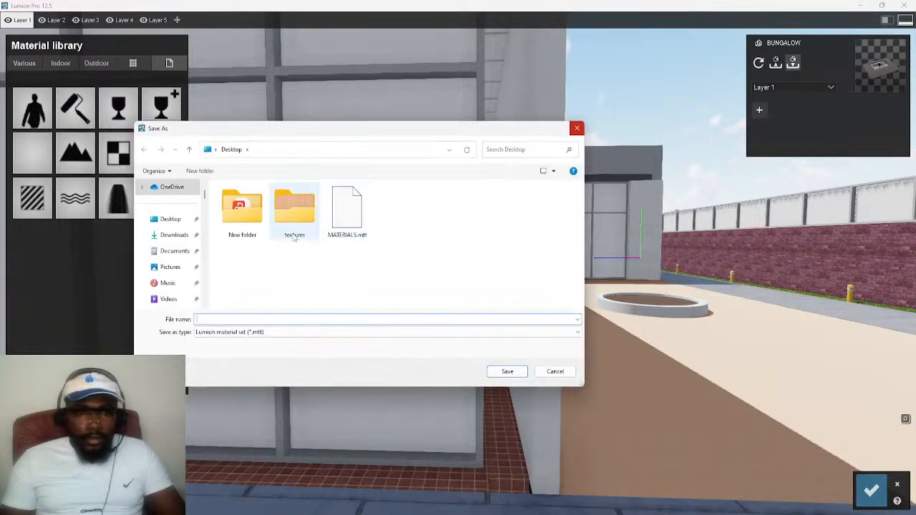
{"action": "left_click", "coordinate": [505, 371]}
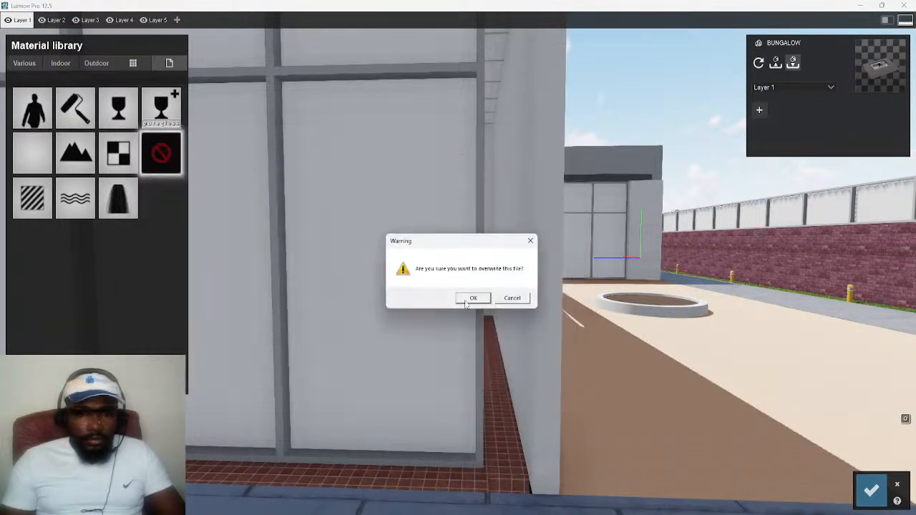
{"action": "left_click", "coordinate": [472, 298]}
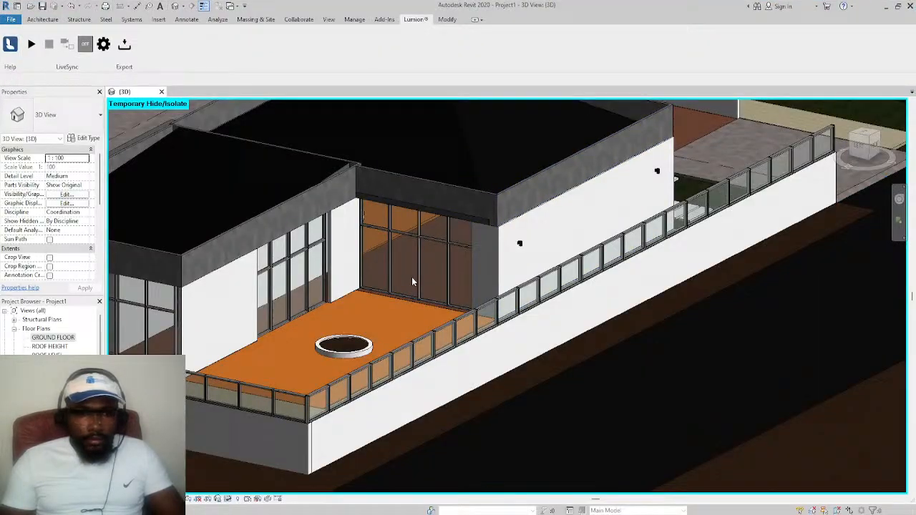
{"action": "middle_click_drag", "start_coordinate": [411, 277], "coordinate": [446, 306], "text": "shift"}
- Select the storefront curtain wall beside the terrace and orbit to a level view of its corner
{"action": "scroll", "coordinate": [373, 308], "scroll_direction": "up", "scroll_amount": 4}
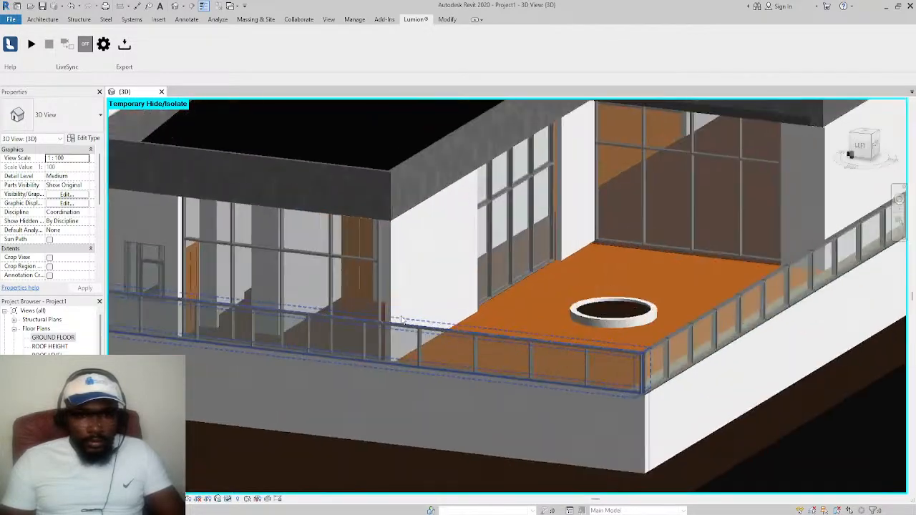
{"action": "scroll", "coordinate": [376, 325], "scroll_direction": "up", "scroll_amount": 4}
{"action": "left_click", "coordinate": [394, 300]}
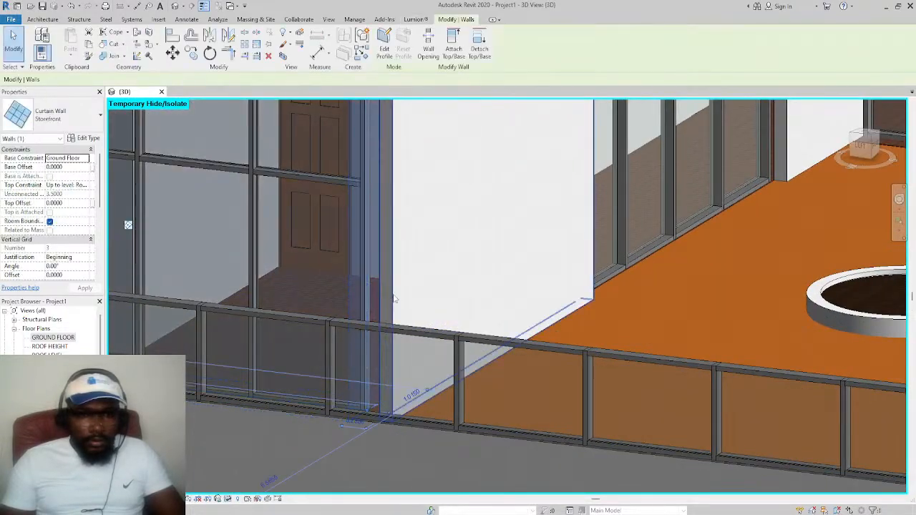
{"action": "scroll", "coordinate": [394, 299], "scroll_direction": "down", "scroll_amount": 5}
{"action": "middle_click_drag", "start_coordinate": [394, 300], "coordinate": [453, 410], "text": "shift"}
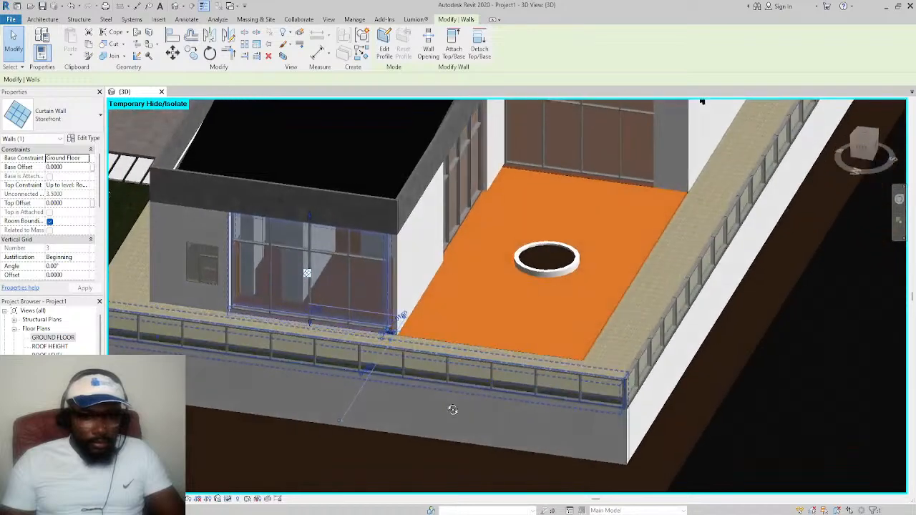
{"action": "scroll", "coordinate": [391, 332], "scroll_direction": "up", "scroll_amount": 6}
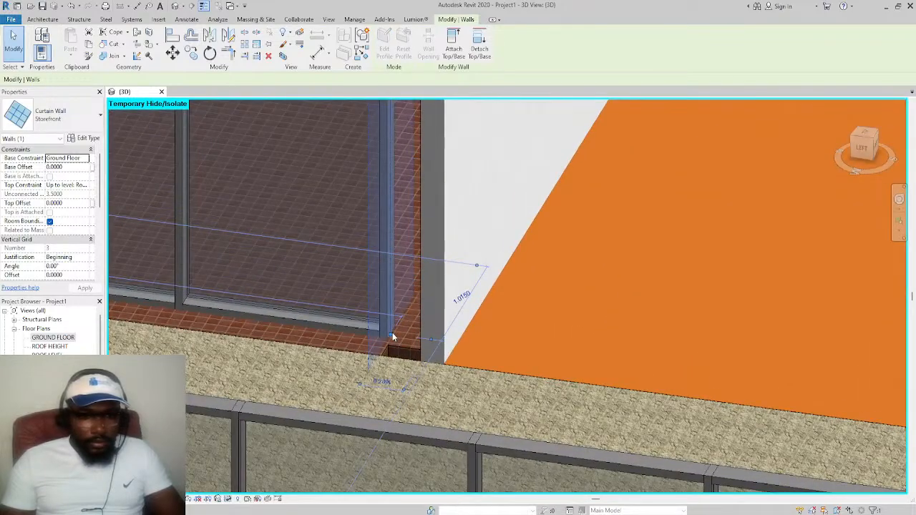
{"action": "left_click", "coordinate": [430, 339]}
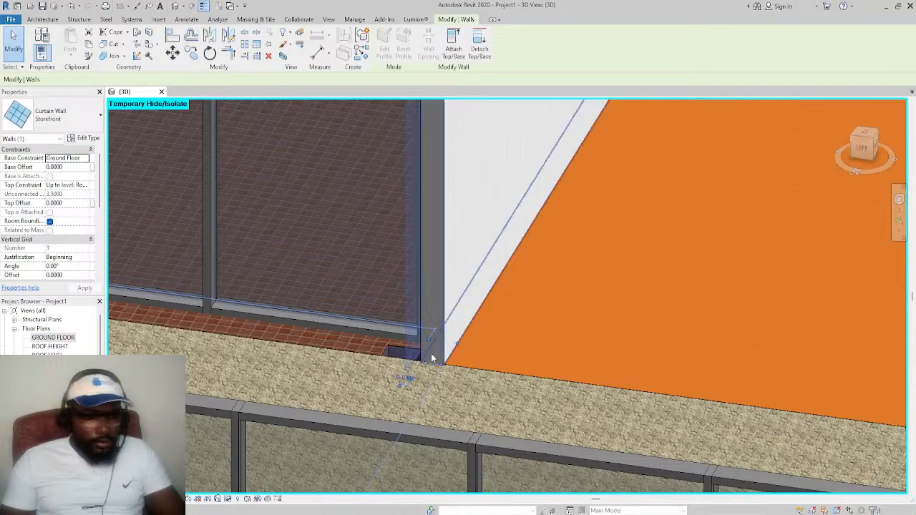
{"action": "middle_click_drag", "start_coordinate": [431, 358], "coordinate": [449, 293], "text": "shift"}
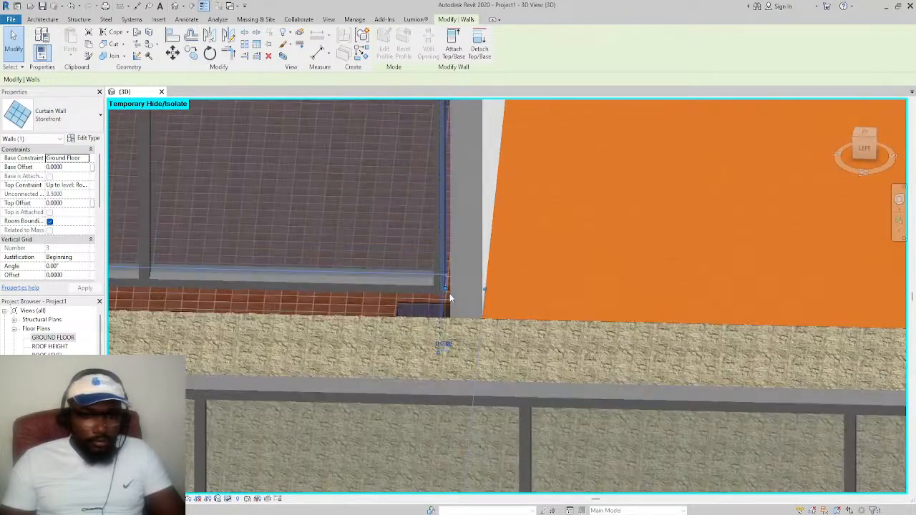
{"action": "scroll", "coordinate": [449, 295], "scroll_direction": "up", "scroll_amount": 3}
- Stretch the curtain wall's end to the terrace column, then orbit to inspect the terrace floor edge
{"action": "left_click_drag", "start_coordinate": [443, 280], "coordinate": [468, 283]}
{"action": "scroll", "coordinate": [528, 216], "scroll_direction": "down", "scroll_amount": 3}
{"action": "left_click", "coordinate": [648, 256]}
{"action": "scroll", "coordinate": [587, 272], "scroll_direction": "down", "scroll_amount": 1}
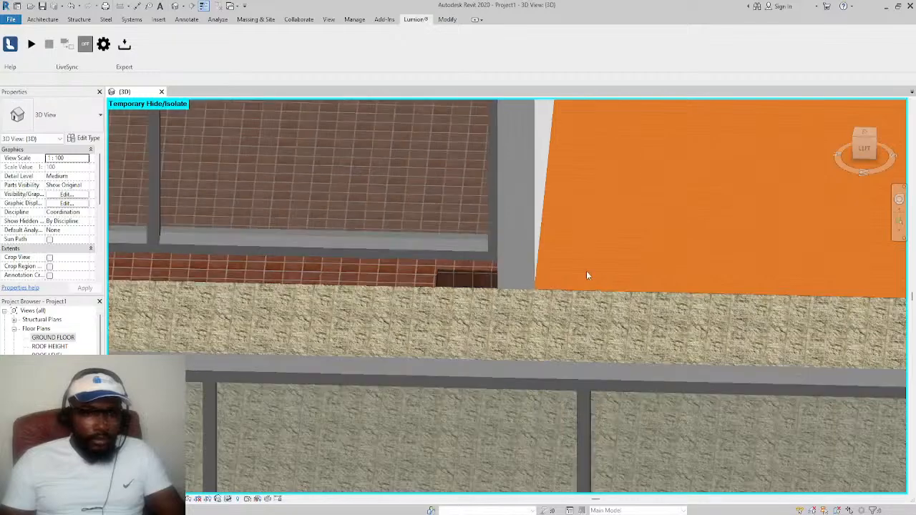
{"action": "middle_click_drag", "start_coordinate": [587, 275], "coordinate": [271, 307], "text": "shift"}
{"action": "middle_click_drag", "start_coordinate": [392, 302], "coordinate": [490, 393], "text": "shift"}
{"action": "scroll", "coordinate": [561, 272], "scroll_direction": "up", "scroll_amount": 6}
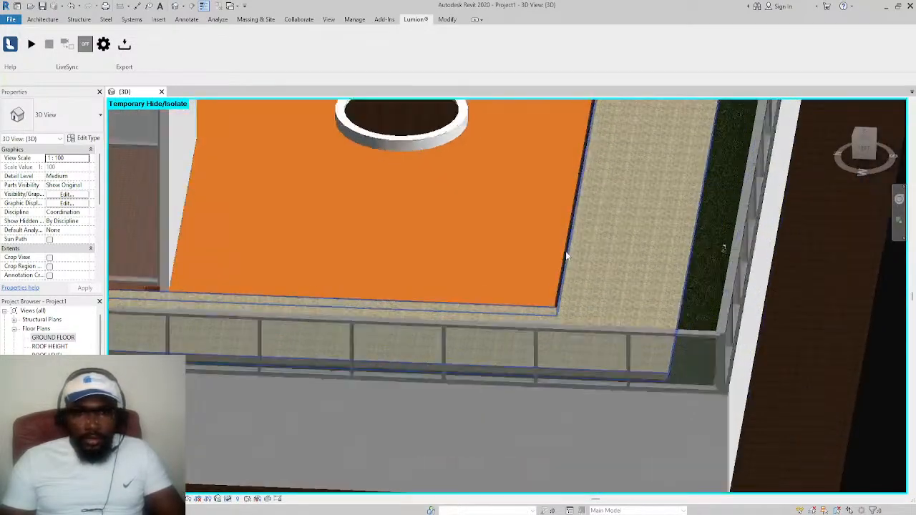
{"action": "scroll", "coordinate": [560, 348], "scroll_direction": "up", "scroll_amount": 4}
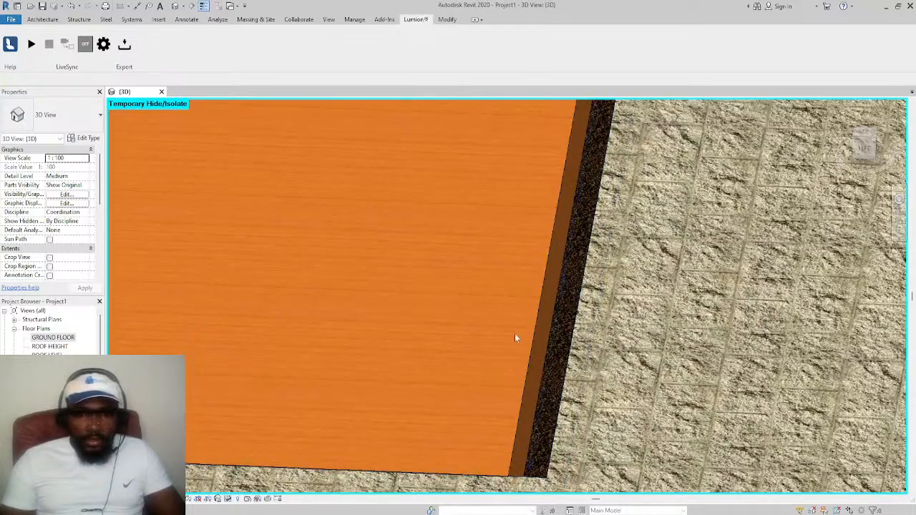
- Edit the orange terrace floor's boundary, nudging its edge line out to meet the stone paving
{"action": "left_click", "coordinate": [535, 336]}
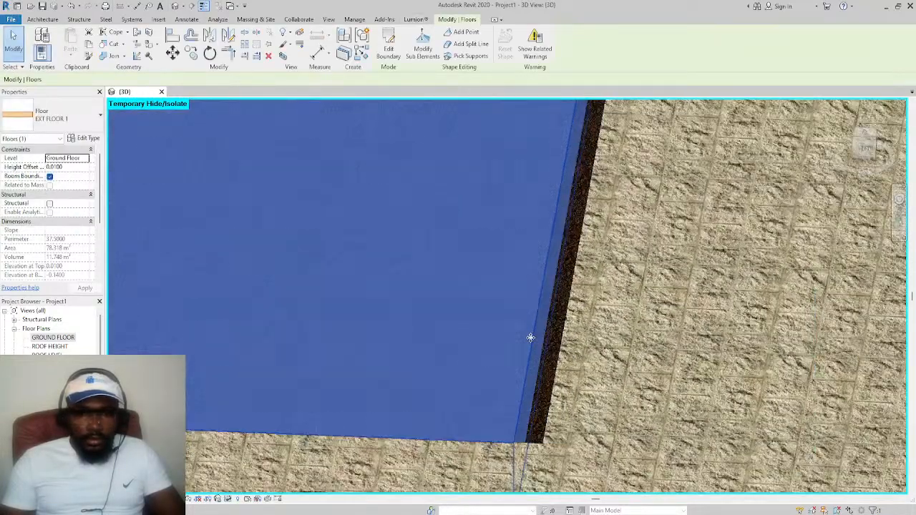
{"action": "scroll", "coordinate": [530, 335], "scroll_direction": "down", "scroll_amount": 6}
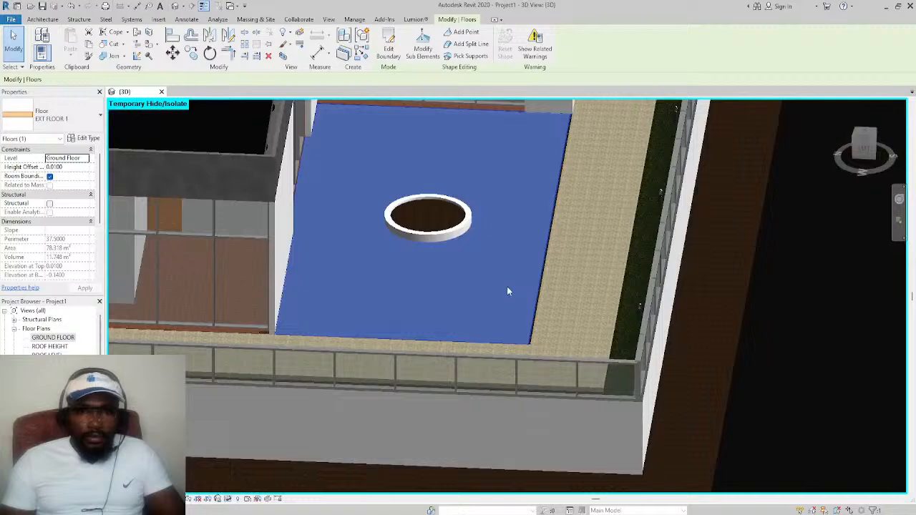
{"action": "middle_click_drag", "start_coordinate": [508, 288], "coordinate": [507, 339]}
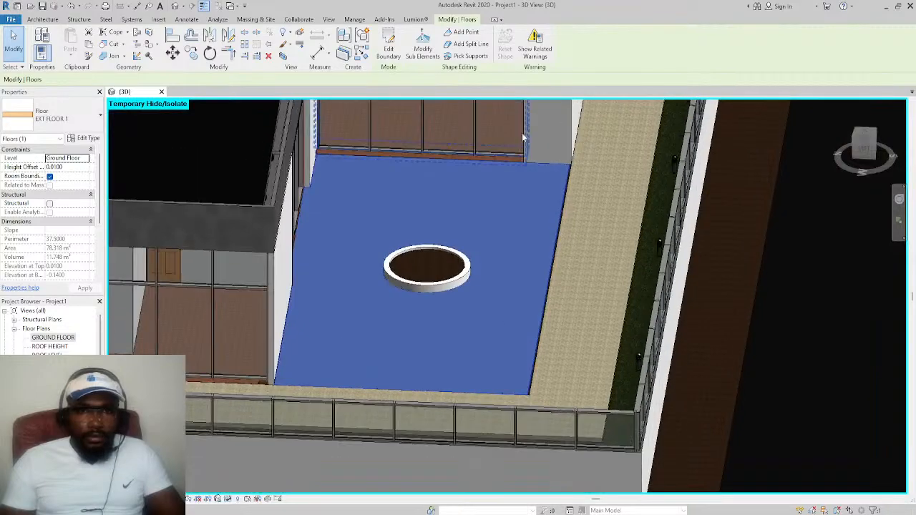
{"action": "left_click", "coordinate": [387, 50]}
{"action": "scroll", "coordinate": [550, 333], "scroll_direction": "up", "scroll_amount": 8}
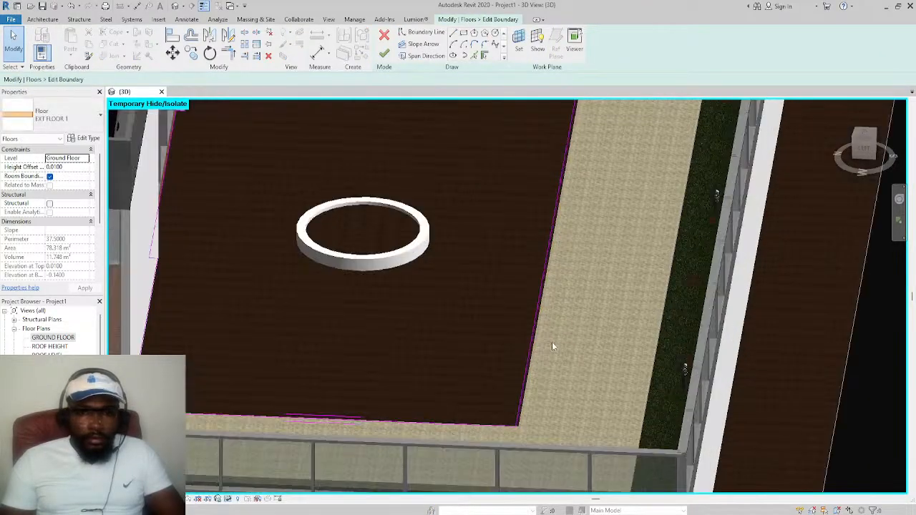
{"action": "scroll", "coordinate": [525, 355], "scroll_direction": "up", "scroll_amount": 2}
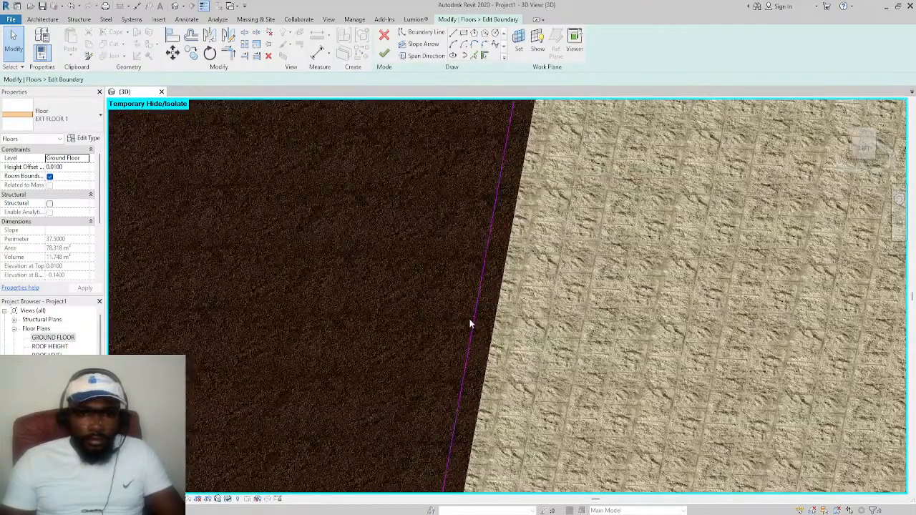
{"action": "key", "text": "Right"}
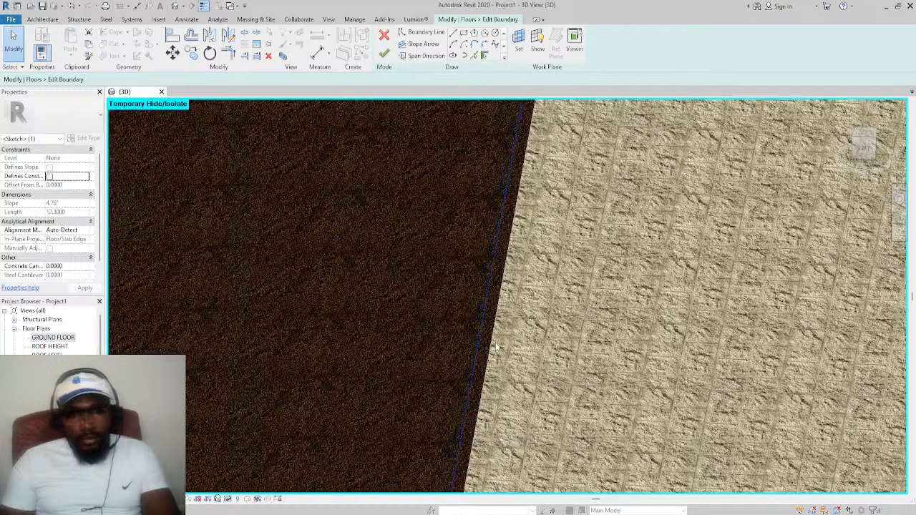
{"action": "left_click", "coordinate": [385, 54]}
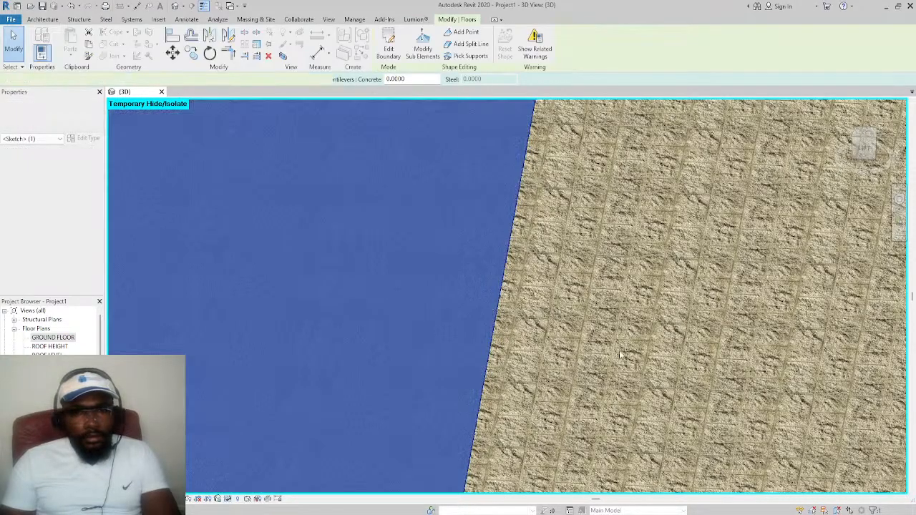
{"action": "key", "text": "Escape"}
- Export the updated bungalow for Lumion as BUNGALOW.dae on the Desktop, replacing the old file
{"action": "scroll", "coordinate": [519, 286], "scroll_direction": "down", "scroll_amount": 3}
{"action": "scroll", "coordinate": [508, 368], "scroll_direction": "up", "scroll_amount": 5}
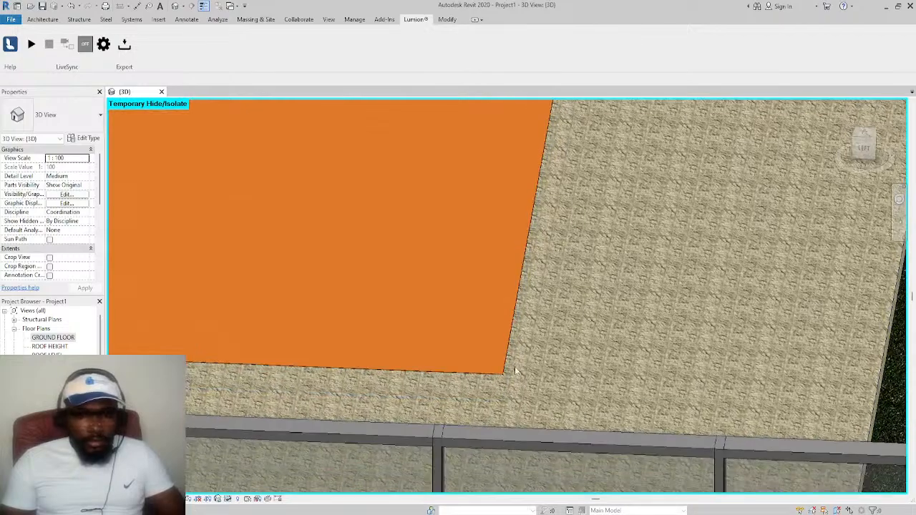
{"action": "scroll", "coordinate": [506, 370], "scroll_direction": "down", "scroll_amount": 5}
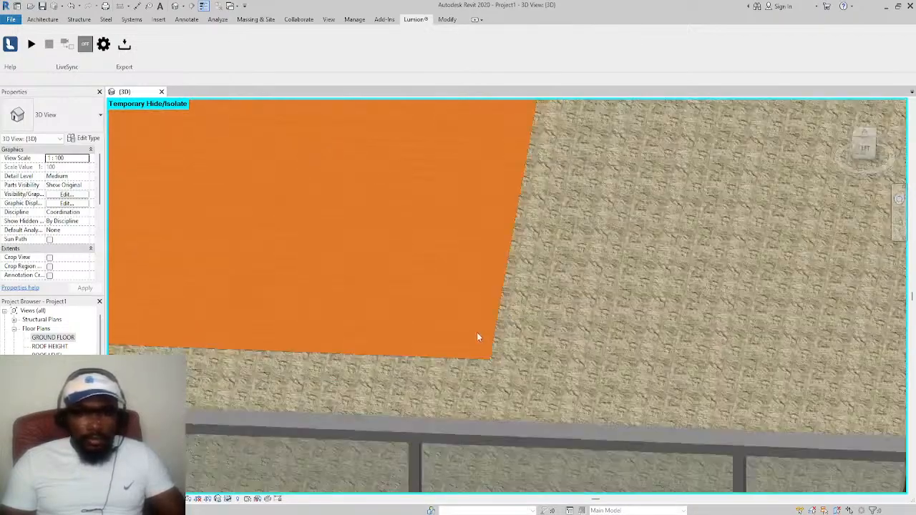
{"action": "middle_click_drag", "start_coordinate": [530, 278], "coordinate": [461, 447]}
{"action": "middle_click_drag", "start_coordinate": [444, 309], "coordinate": [487, 320]}
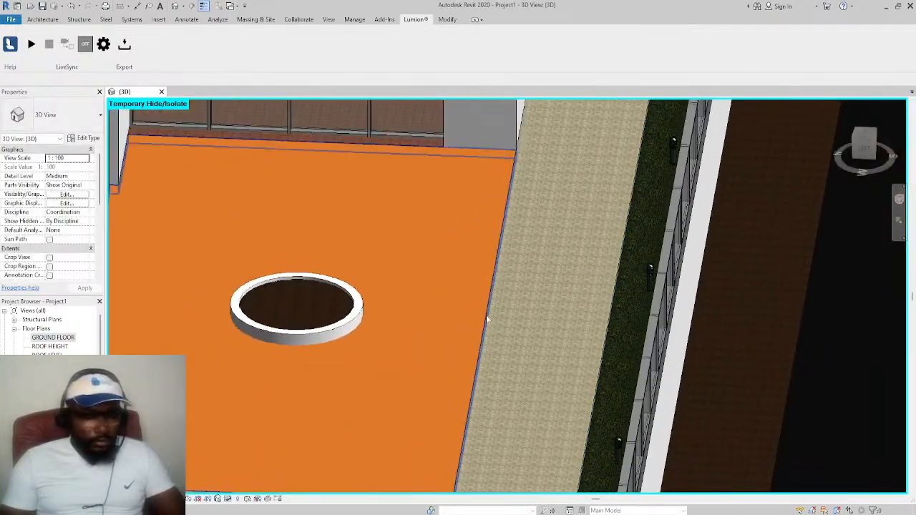
{"action": "scroll", "coordinate": [496, 315], "scroll_direction": "down", "scroll_amount": 5}
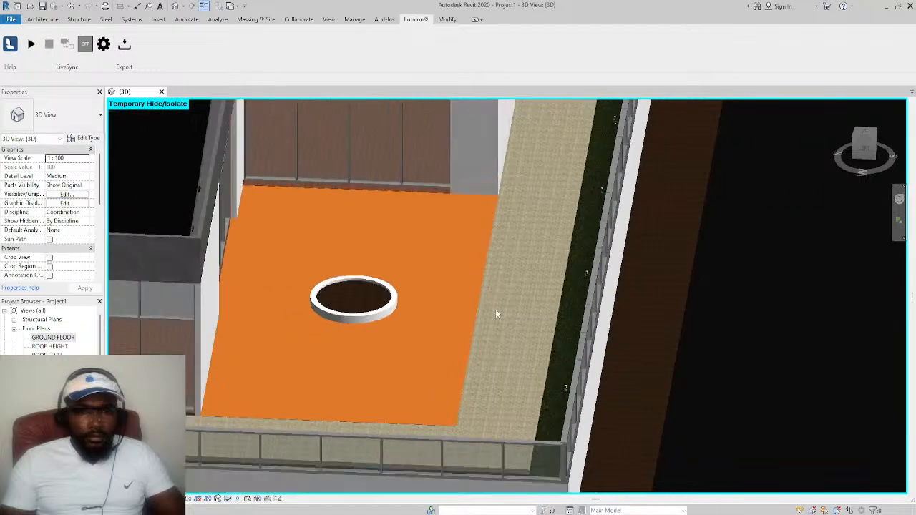
{"action": "scroll", "coordinate": [493, 331], "scroll_direction": "down", "scroll_amount": 3}
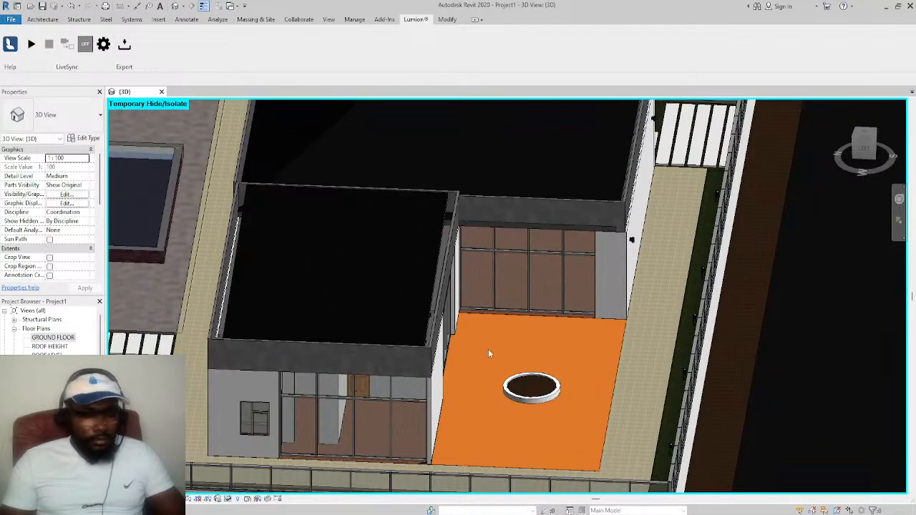
{"action": "scroll", "coordinate": [574, 381], "scroll_direction": "down", "scroll_amount": 2}
{"action": "middle_click_drag", "start_coordinate": [575, 380], "coordinate": [320, 275], "text": "shift"}
{"action": "left_click", "coordinate": [123, 45]}
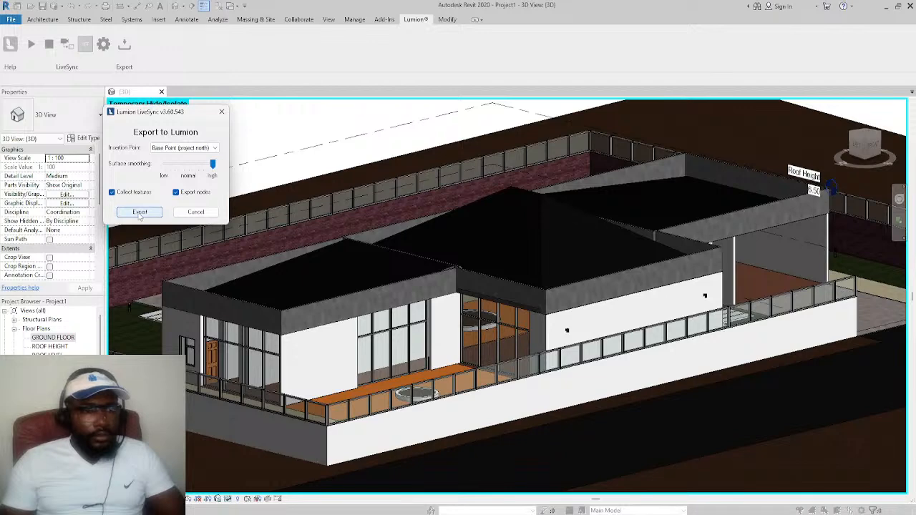
{"action": "left_click", "coordinate": [139, 214]}
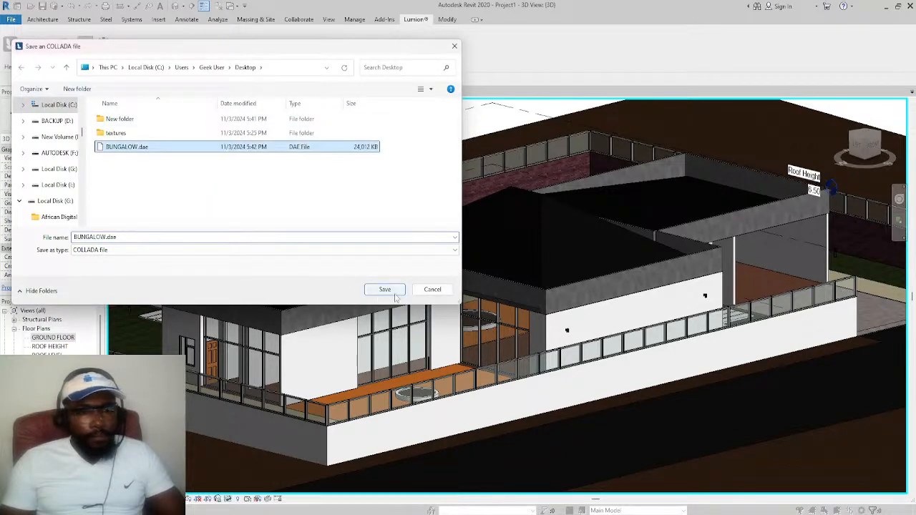
{"action": "left_click", "coordinate": [481, 264]}
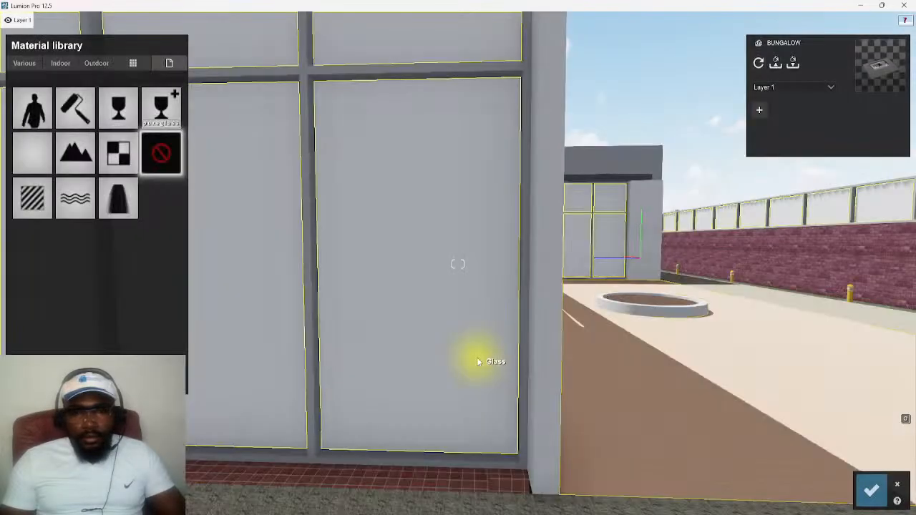
- Fly the Lumion camera across the slab and along the wall base to inspect the dark plinth patch
{"action": "key", "text": "d"}
{"action": "right_click_drag", "start_coordinate": [673, 393], "coordinate": [562, 484]}
{"action": "key", "text": "s"}
{"action": "key", "text": "w"}
{"action": "key", "text": "w"}
{"action": "key", "text": "a"}
{"action": "key", "text": "a"}
{"action": "key", "text": "d"}
{"action": "key", "text": "w"}
{"action": "key", "text": "s"}
{"action": "key", "text": "w"}
{"action": "right_click_drag", "start_coordinate": [494, 333], "coordinate": [405, 346]}
{"action": "key", "text": "d"}
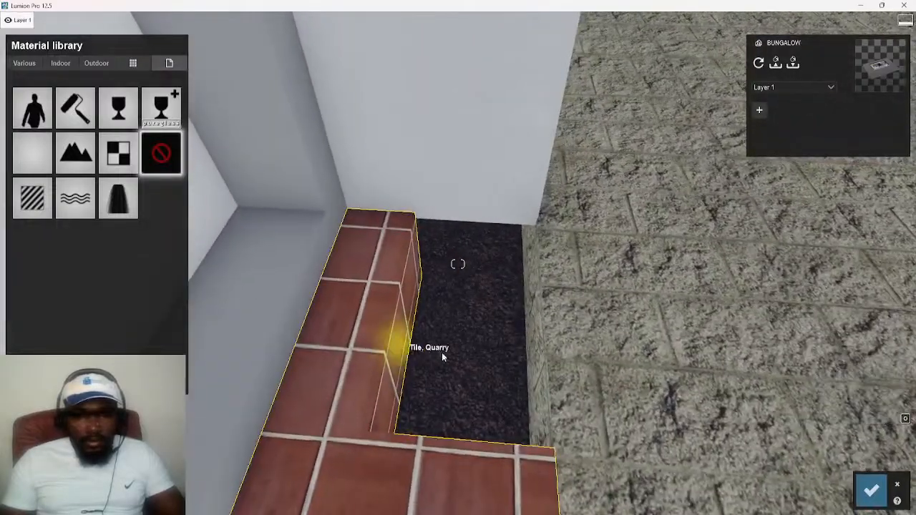
{"action": "key", "text": "s"}
- Fly along the glazed wall and around the corner to inspect the facade's materials
{"action": "right_click_drag", "start_coordinate": [460, 378], "coordinate": [448, 265]}
{"action": "key", "text": "s"}
{"action": "key", "text": "d"}
{"action": "key", "text": "s"}
{"action": "key", "text": "a"}
{"action": "key", "text": "d"}
{"action": "key", "text": "a"}
{"action": "right_click_drag", "start_coordinate": [655, 490], "coordinate": [591, 450]}
{"action": "key", "text": "d"}
{"action": "key", "text": "a"}
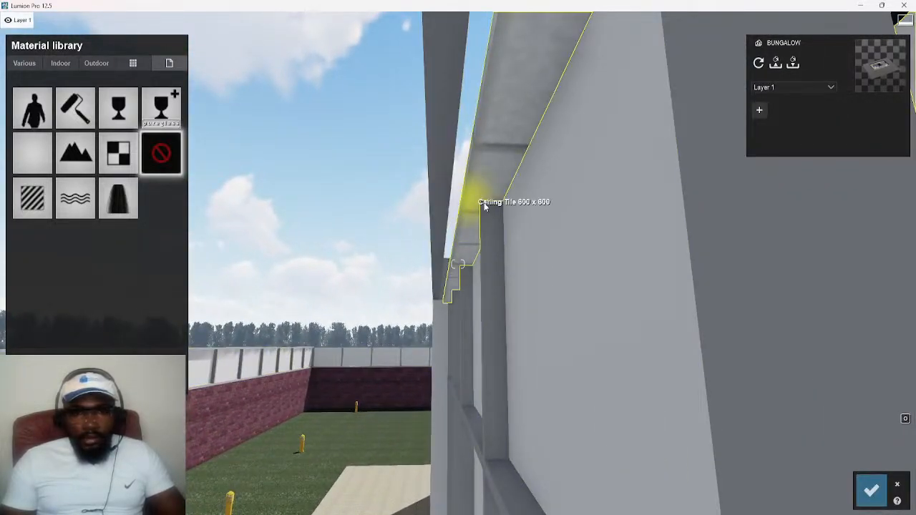
{"action": "key", "text": "a"}
{"action": "right_click_drag", "start_coordinate": [472, 187], "coordinate": [489, 248]}
{"action": "key", "text": "w"}
{"action": "key", "text": "s"}
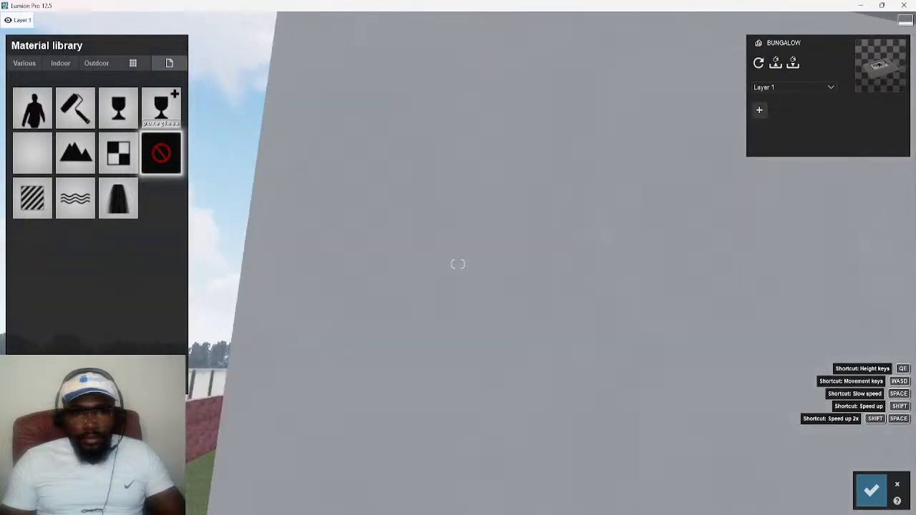
{"action": "key", "text": "a"}
- Raise the camera over the parapet and inspect the roof edge from above and below
{"action": "key", "text": "q"}
{"action": "right_click_drag", "start_coordinate": [452, 208], "coordinate": [572, 224]}
{"action": "key", "text": "d"}
{"action": "key", "text": "w"}
{"action": "key", "text": "w"}
{"action": "key", "text": "a"}
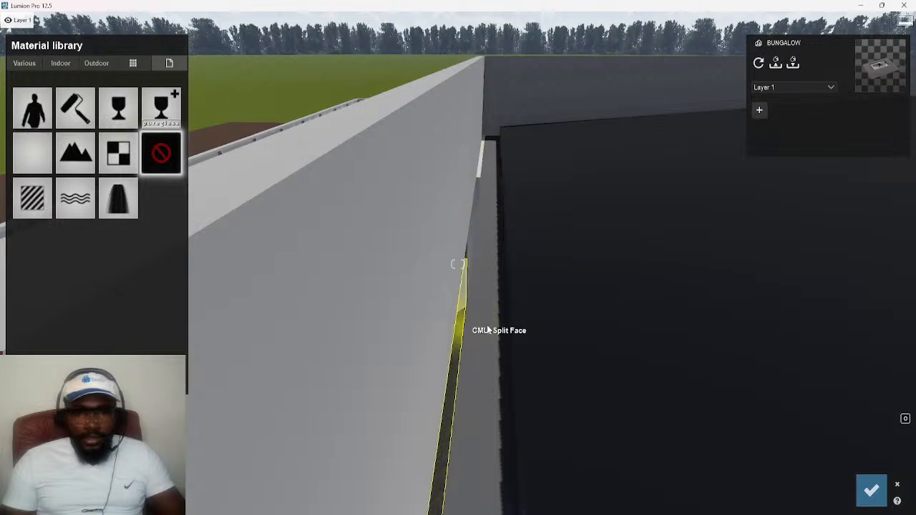
{"action": "key", "text": "a"}
{"action": "right_click_drag", "start_coordinate": [449, 439], "coordinate": [478, 395]}
{"action": "key", "text": "e"}
{"action": "key", "text": "d"}
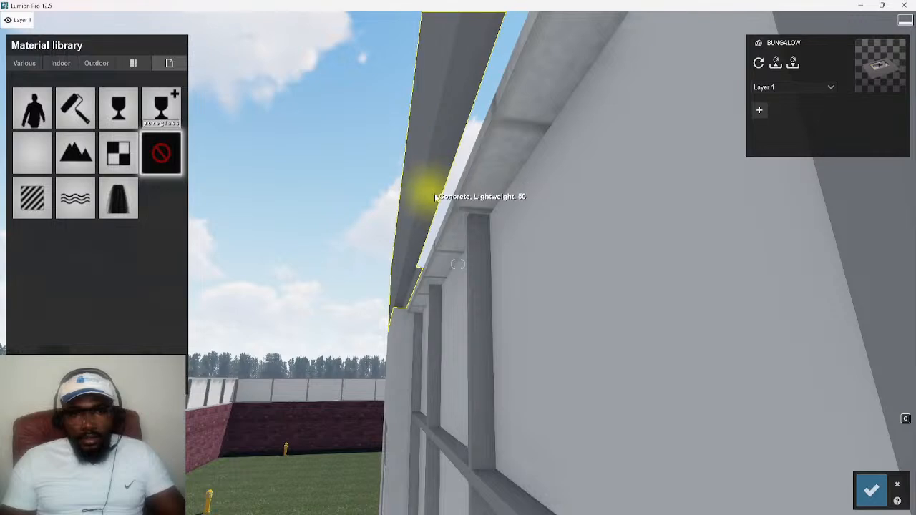
{"action": "key", "text": "a"}
- Inspect the window frames and roof edge up close, ending facing the mullioned wall
{"action": "right_click_drag", "start_coordinate": [448, 208], "coordinate": [472, 244]}
{"action": "key", "text": "d"}
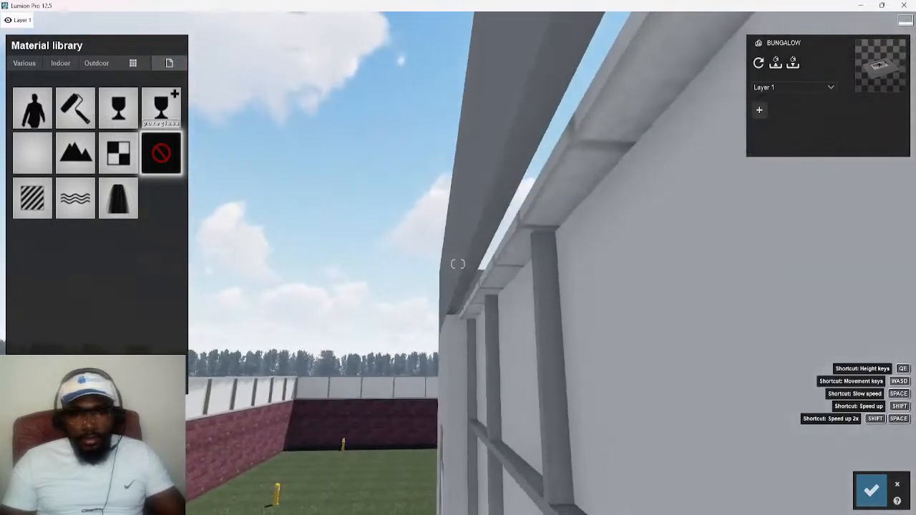
{"action": "key", "text": "d"}
{"action": "right_click_drag", "start_coordinate": [542, 275], "coordinate": [598, 265]}
{"action": "key", "text": "a"}
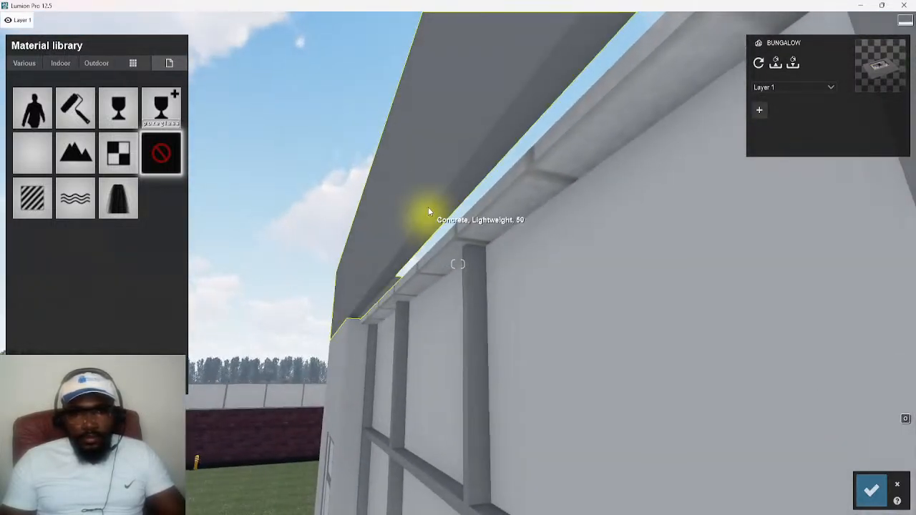
{"action": "key", "text": "q"}
{"action": "right_click_drag", "start_coordinate": [468, 295], "coordinate": [450, 378]}
{"action": "key", "text": "d"}
{"action": "key", "text": "a"}
{"action": "key", "text": "e"}
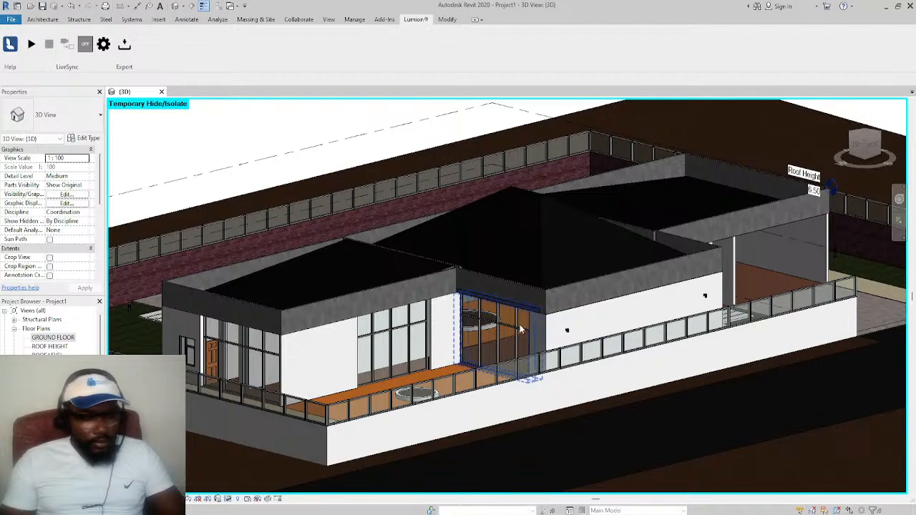
{"action": "middle_click_drag", "start_coordinate": [579, 334], "coordinate": [480, 402], "text": "shift"}
{"action": "scroll", "coordinate": [244, 308], "scroll_direction": "up", "scroll_amount": 8}
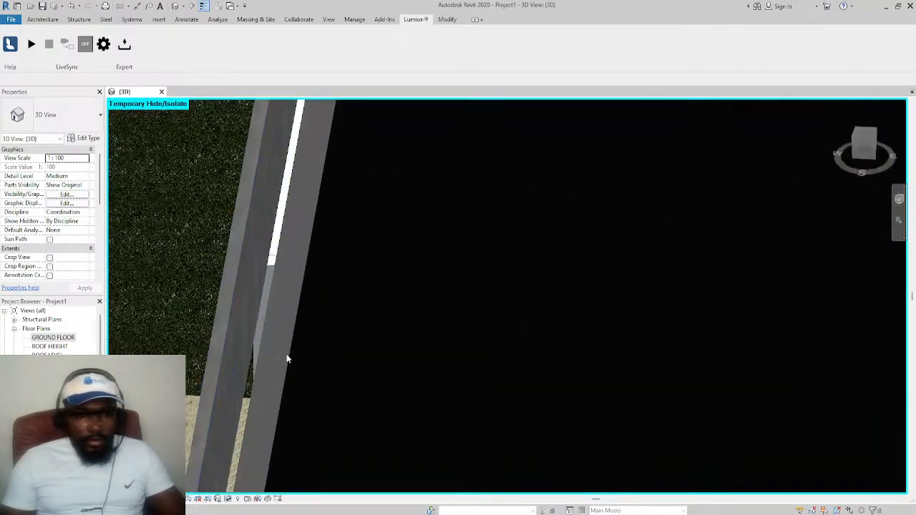
{"action": "scroll", "coordinate": [288, 359], "scroll_direction": "down", "scroll_amount": 2}
{"action": "left_click", "coordinate": [298, 304]}
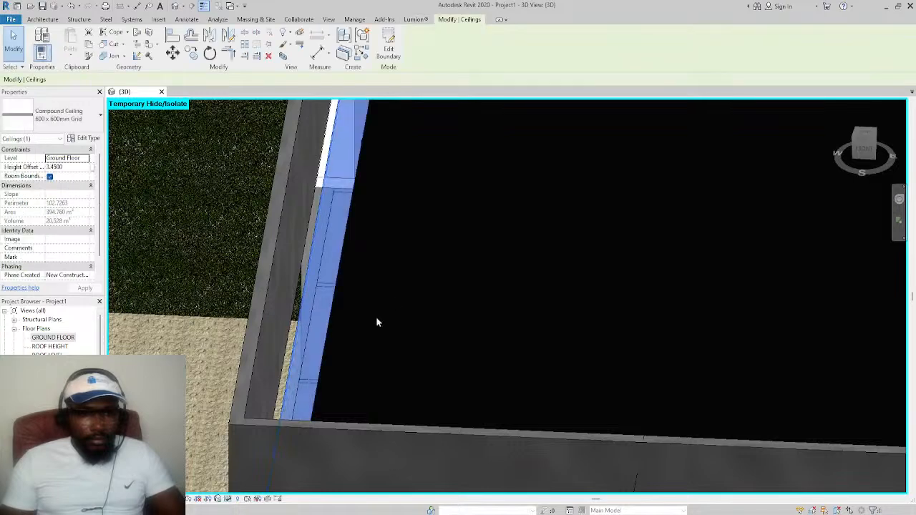
{"action": "scroll", "coordinate": [340, 273], "scroll_direction": "down", "scroll_amount": 4}
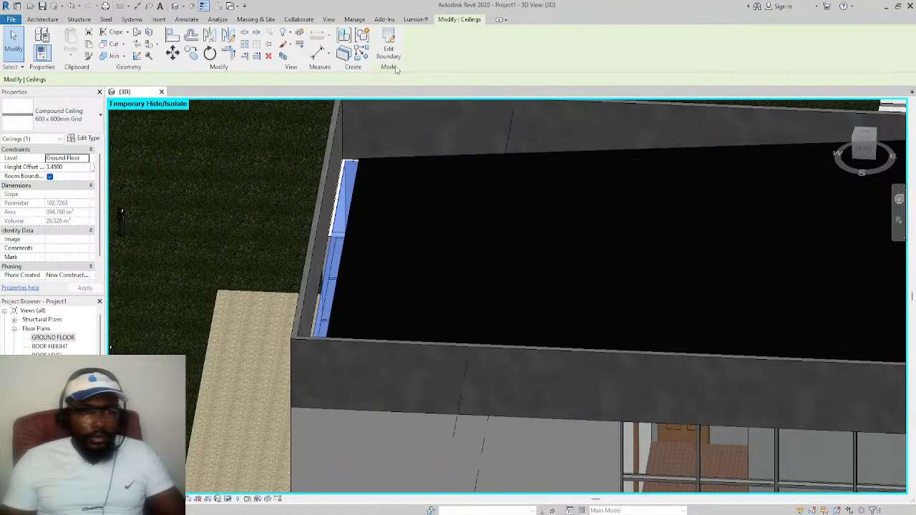
{"action": "scroll", "coordinate": [382, 351], "scroll_direction": "down", "scroll_amount": 2}
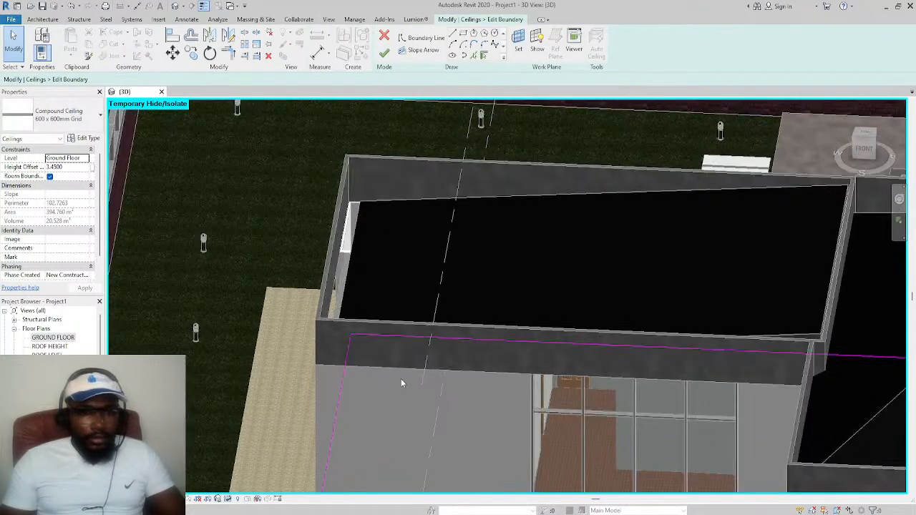
{"action": "middle_click_drag", "start_coordinate": [401, 383], "coordinate": [362, 308]}
{"action": "left_click", "coordinate": [339, 312]}
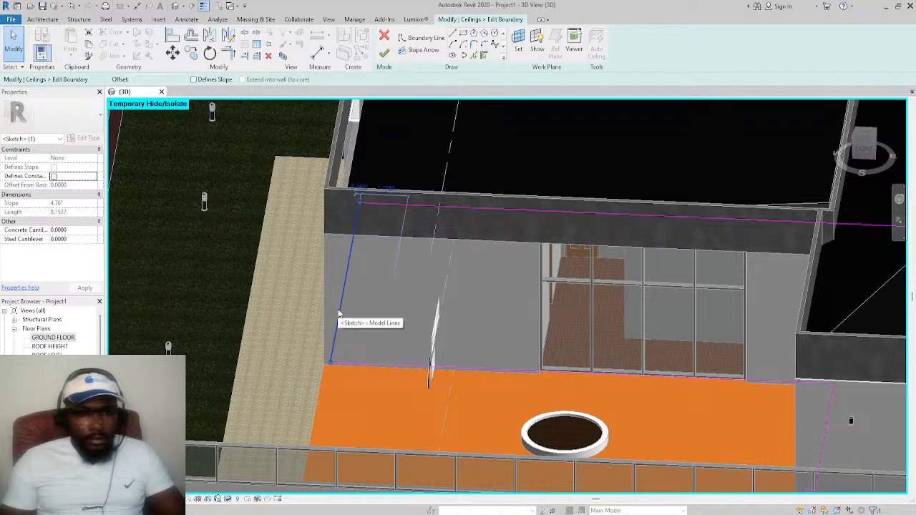
{"action": "right_click", "coordinate": [441, 276]}
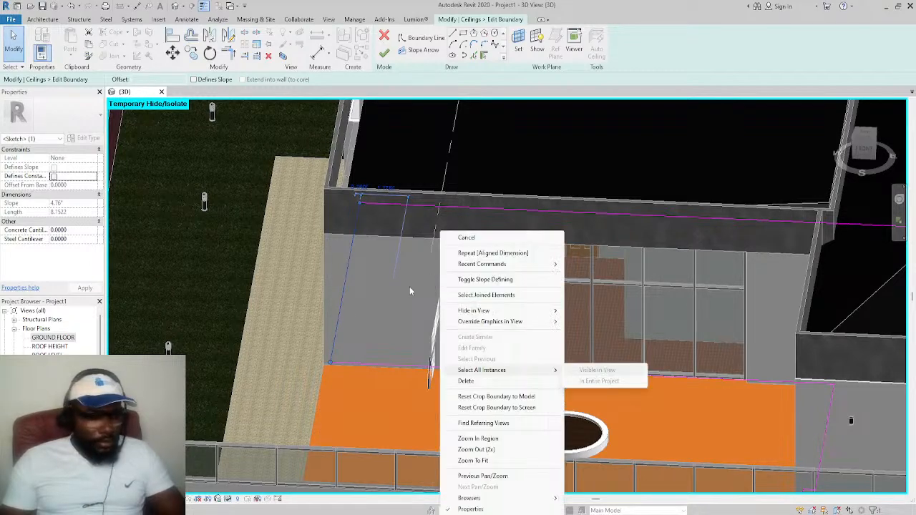
{"action": "left_click", "coordinate": [207, 299]}
{"action": "middle_click_drag", "start_coordinate": [366, 339], "coordinate": [457, 321], "text": "shift"}
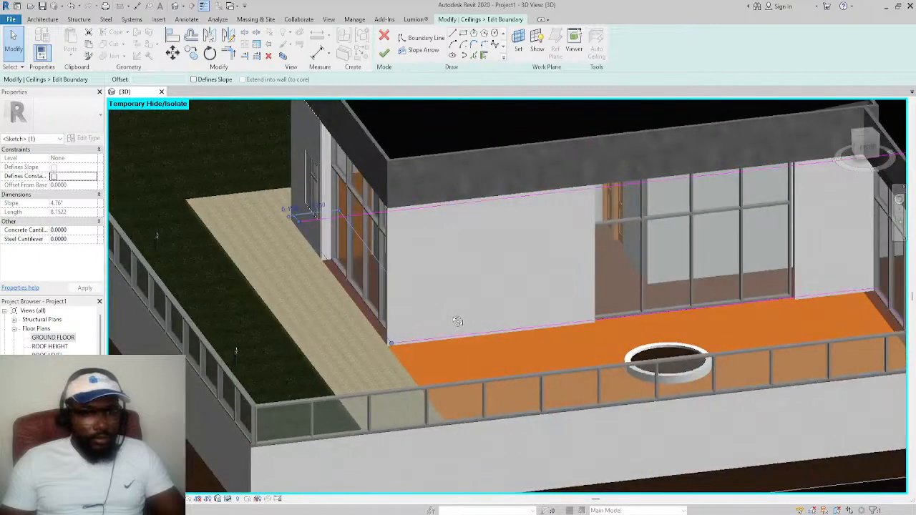
{"action": "scroll", "coordinate": [290, 283], "scroll_direction": "up", "scroll_amount": 3}
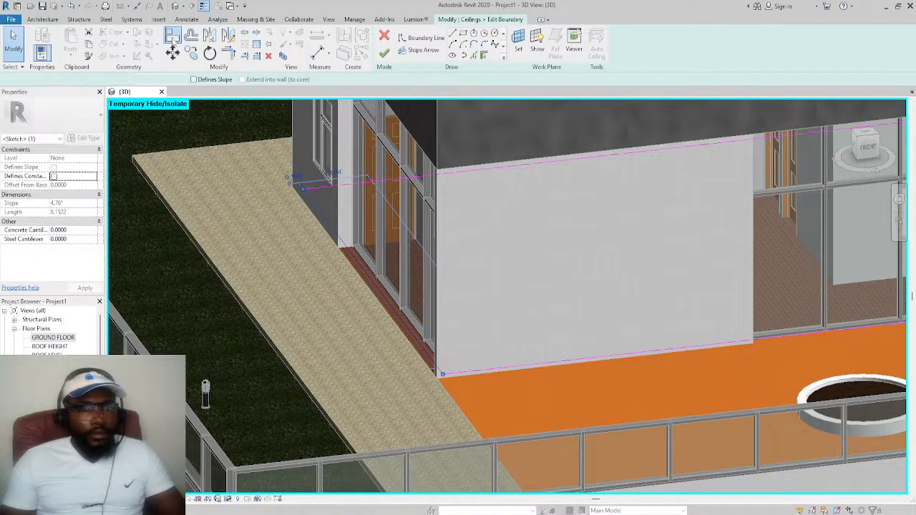
{"action": "left_click", "coordinate": [173, 35]}
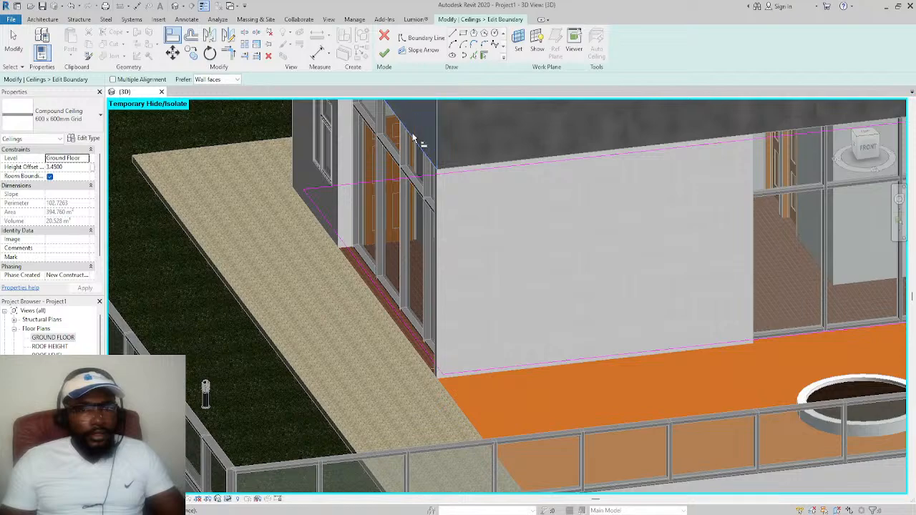
{"action": "left_click", "coordinate": [384, 53]}
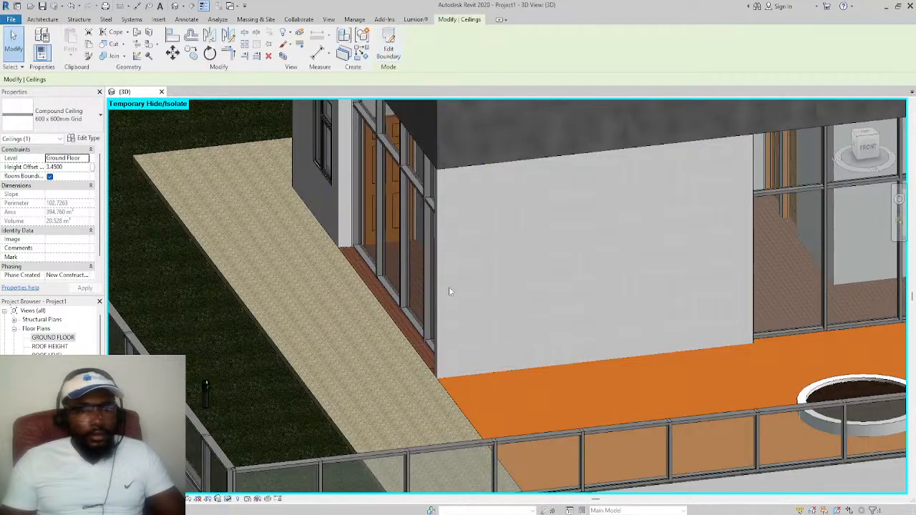
{"action": "scroll", "coordinate": [449, 288], "scroll_direction": "down", "scroll_amount": 5}
{"action": "middle_click_drag", "start_coordinate": [462, 254], "coordinate": [344, 137], "text": "shift"}
{"action": "scroll", "coordinate": [342, 136], "scroll_direction": "up", "scroll_amount": 6}
- Clear the ceiling selection, pick the parapet wall and orbit to the windowed corner
{"action": "left_click", "coordinate": [187, 134]}
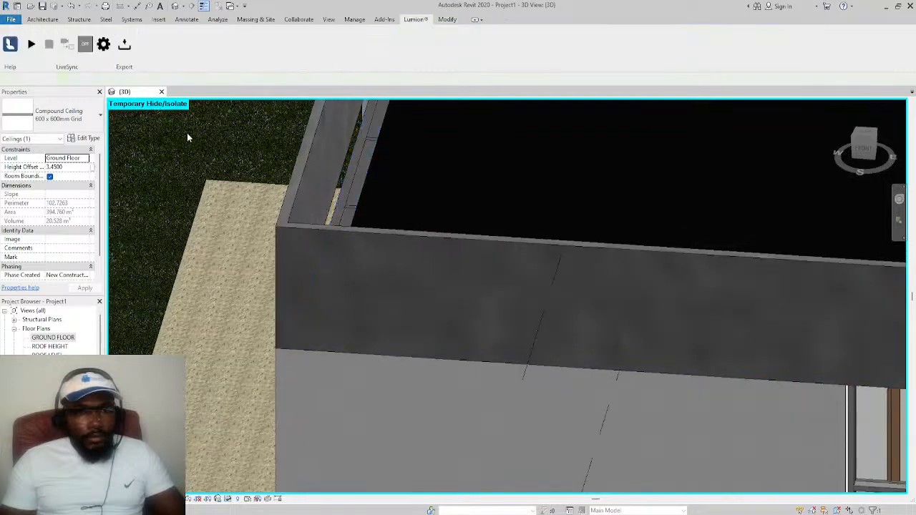
{"action": "middle_click_drag", "start_coordinate": [357, 219], "coordinate": [359, 308]}
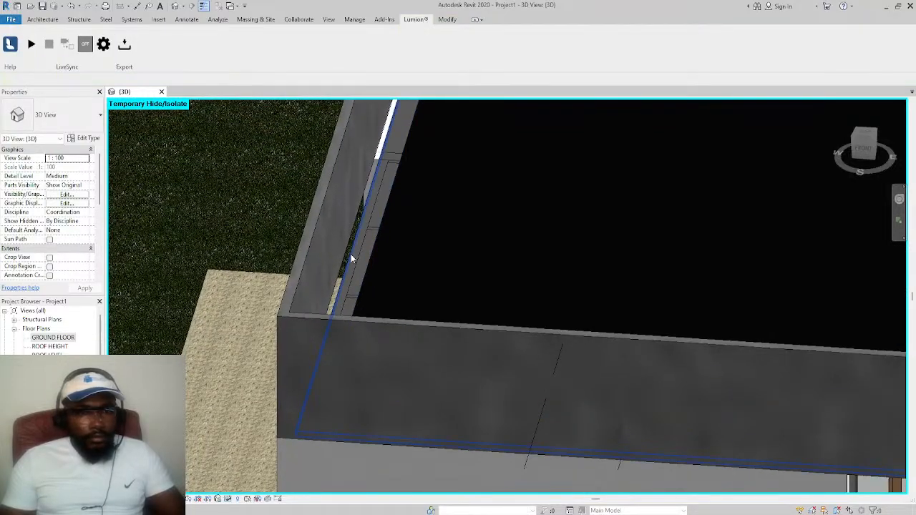
{"action": "left_click", "coordinate": [351, 254]}
{"action": "left_click", "coordinate": [225, 184]}
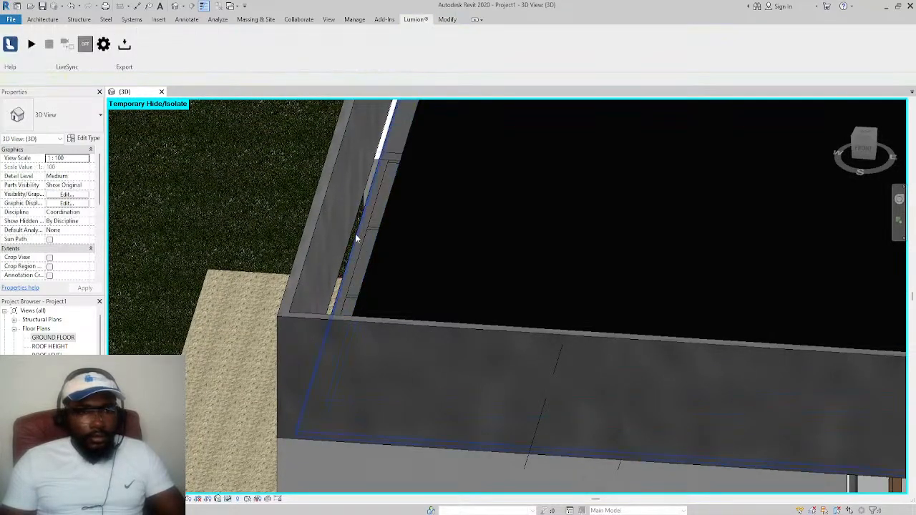
{"action": "left_click", "coordinate": [348, 234]}
{"action": "middle_click_drag", "start_coordinate": [332, 239], "coordinate": [266, 214], "text": "shift"}
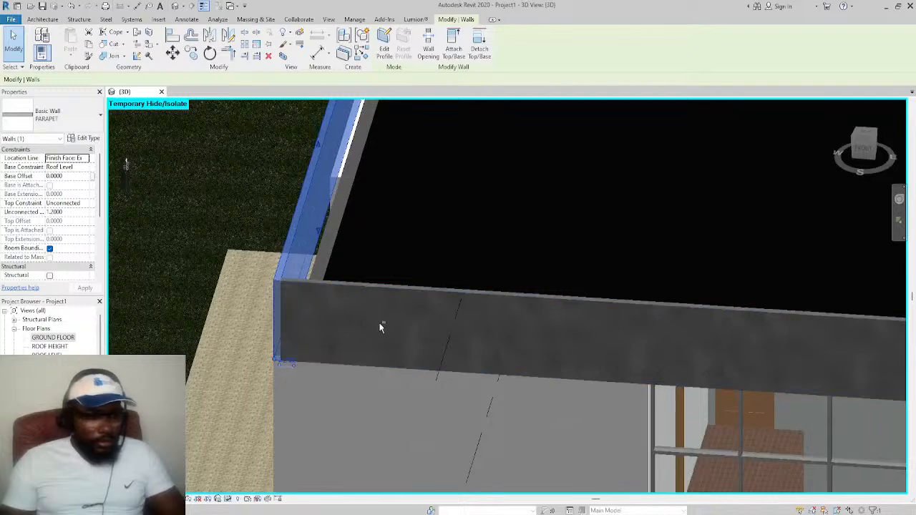
{"action": "middle_click_drag", "start_coordinate": [379, 323], "coordinate": [310, 255], "text": "shift"}
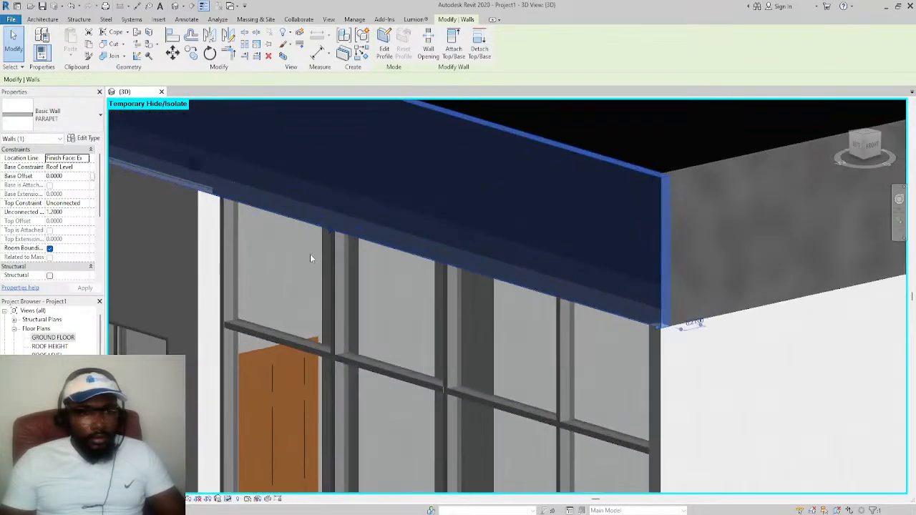
{"action": "middle_click_drag", "start_coordinate": [542, 327], "coordinate": [617, 383]}
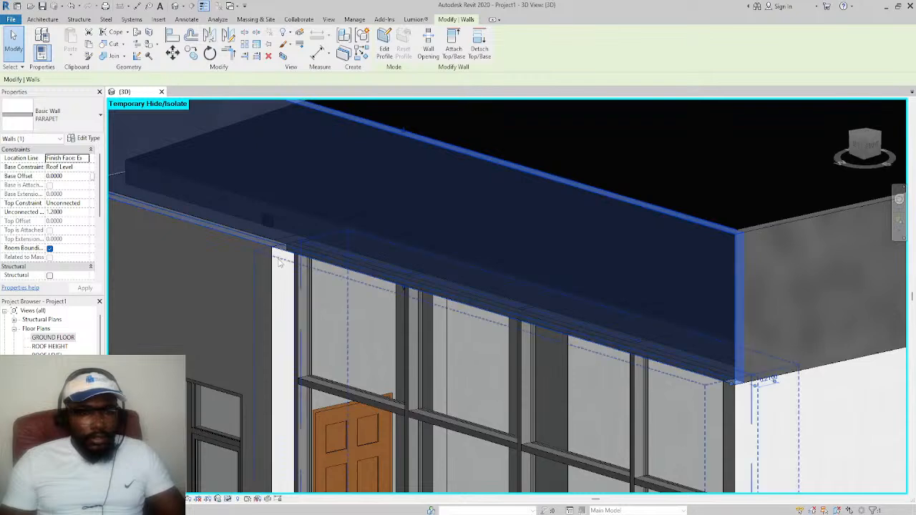
- Drag the parapet wall's base down above the windows to a Base Offset of -0.1041
{"action": "left_click", "coordinate": [244, 34]}
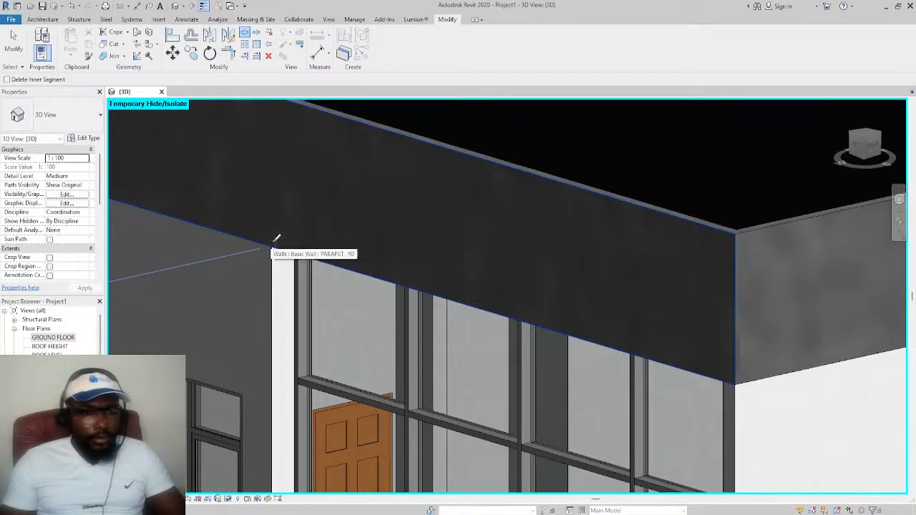
{"action": "left_click", "coordinate": [324, 261]}
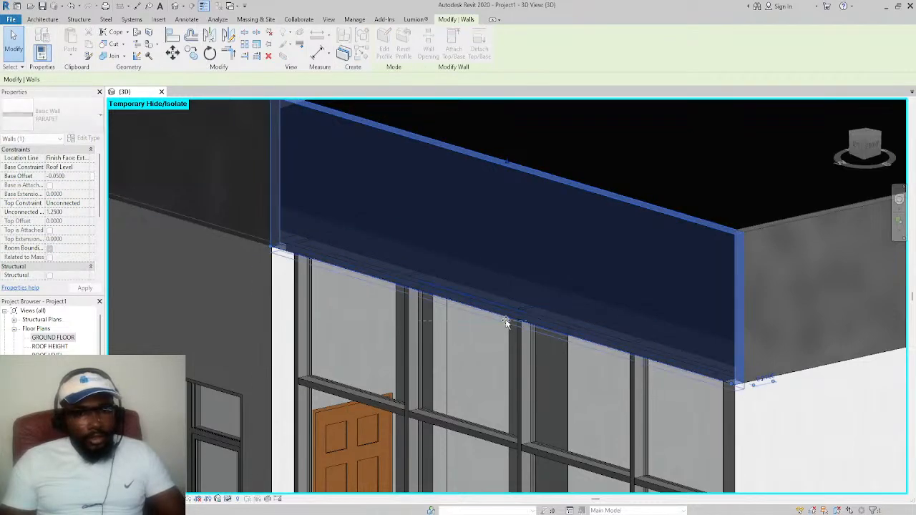
{"action": "left_click_drag", "start_coordinate": [507, 328], "coordinate": [506, 328]}
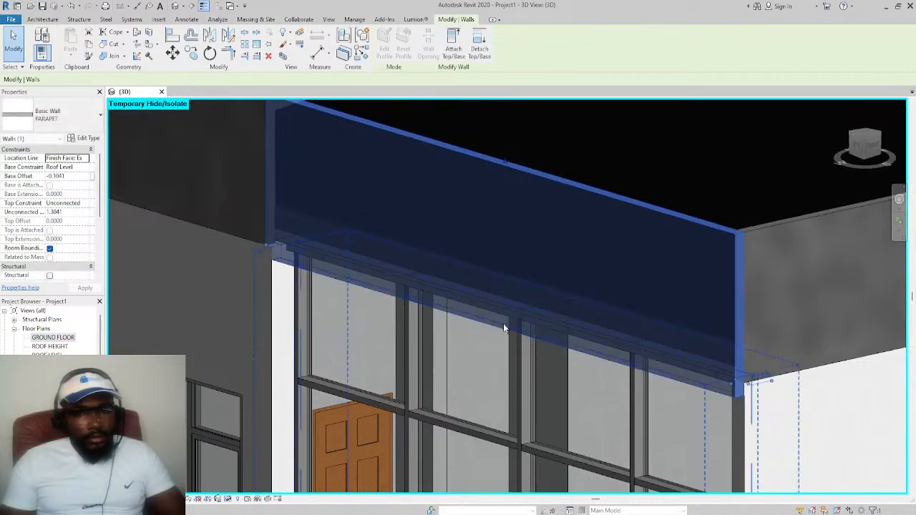
{"action": "left_click", "coordinate": [723, 192]}
{"action": "scroll", "coordinate": [569, 290], "scroll_direction": "down", "scroll_amount": 3}
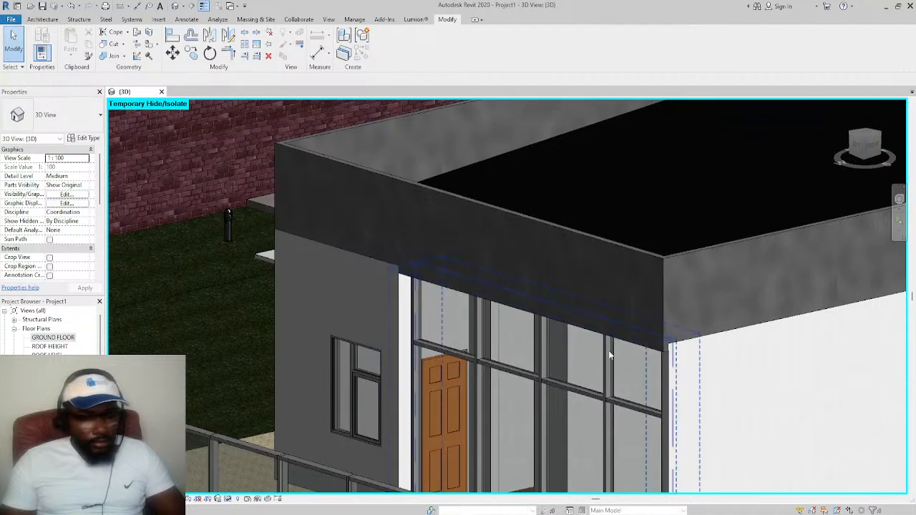
{"action": "middle_click_drag", "start_coordinate": [610, 356], "coordinate": [492, 306], "text": "shift"}
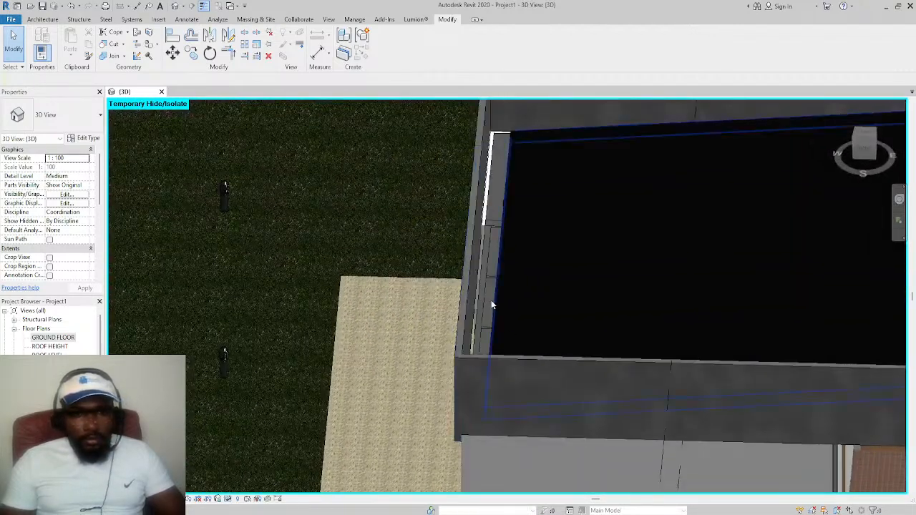
- Adjust and finish the 600 x 600mm Grid ceiling boundary, bringing its area to 395.086 m²
{"action": "left_click", "coordinate": [482, 281]}
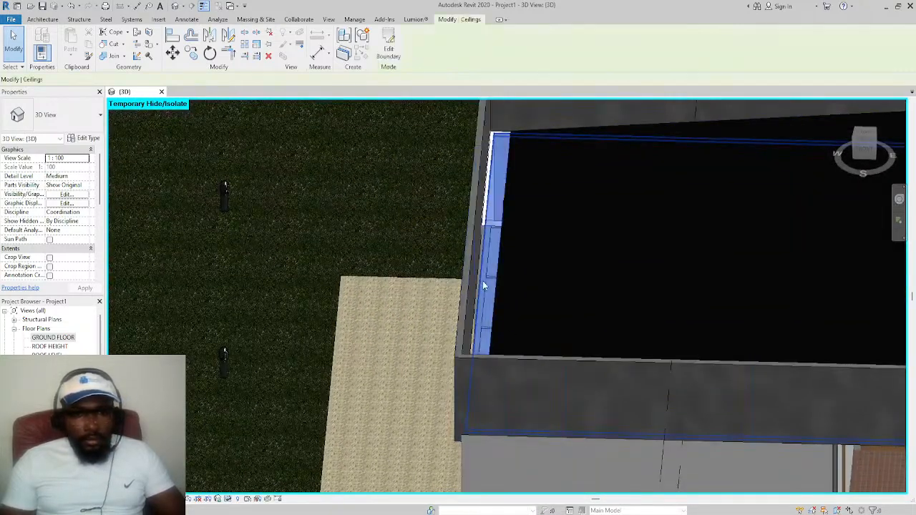
{"action": "left_click", "coordinate": [390, 47]}
{"action": "middle_click_drag", "start_coordinate": [490, 361], "coordinate": [483, 303]}
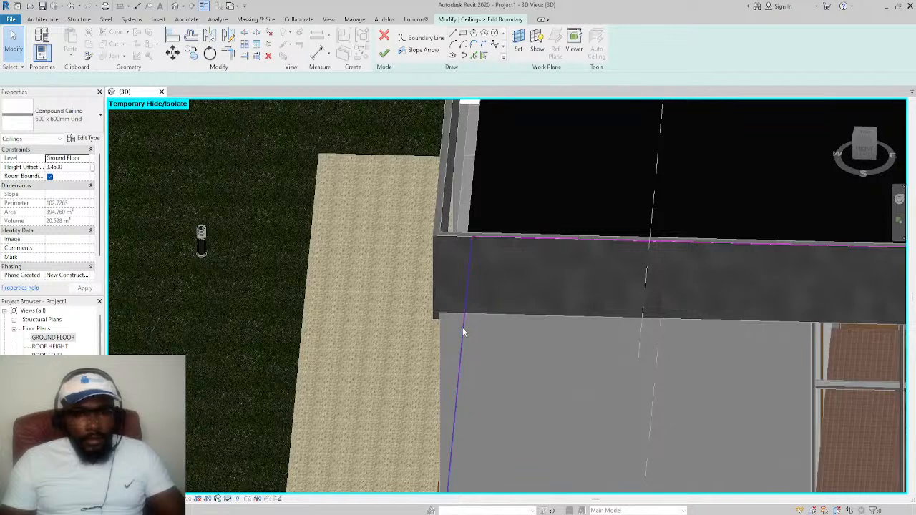
{"action": "left_click", "coordinate": [461, 327]}
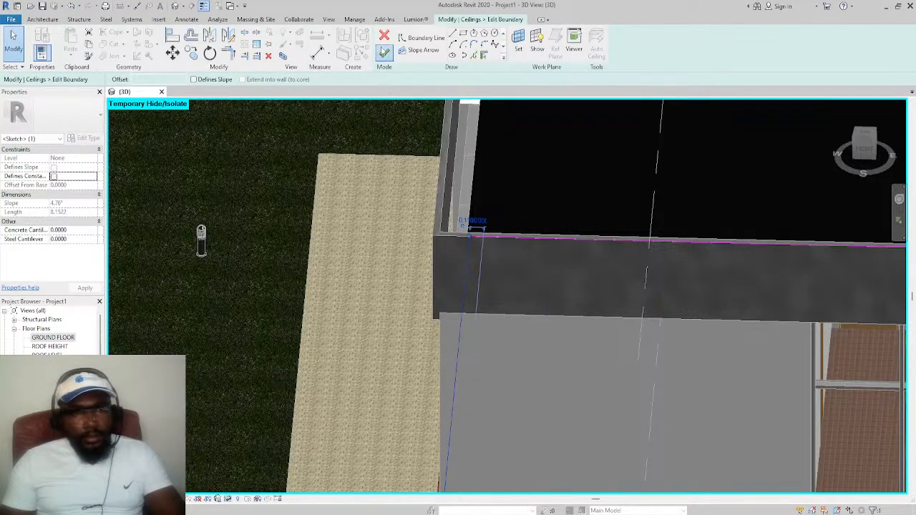
{"action": "left_click", "coordinate": [385, 51]}
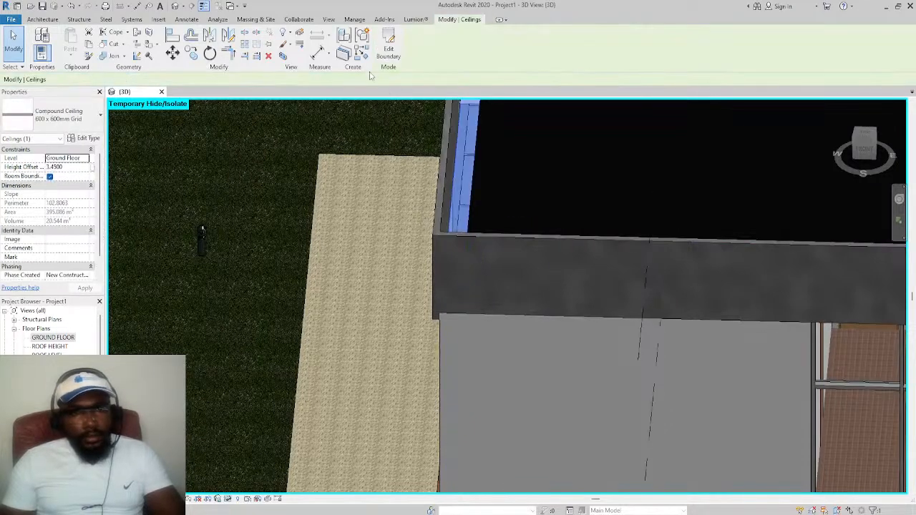
{"action": "left_click", "coordinate": [456, 163]}
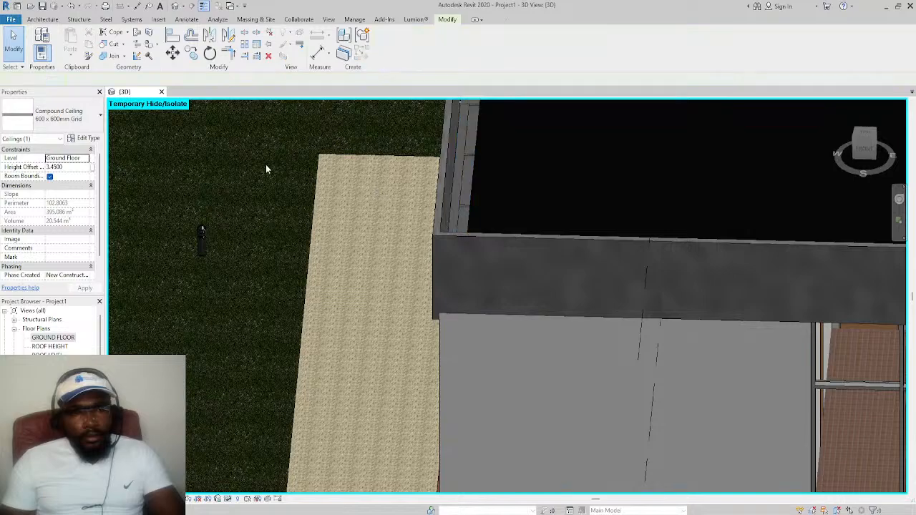
{"action": "key", "text": "Escape"}
{"action": "middle_click_drag", "start_coordinate": [571, 301], "coordinate": [728, 355], "text": "shift"}
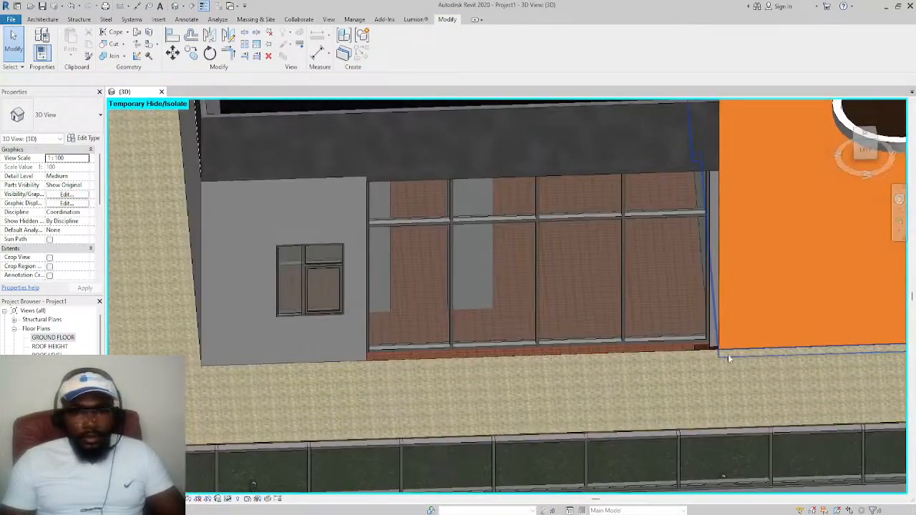
- Open the INT FLOOR boundary sketch and delete the two short boundary lines near the jamb
{"action": "scroll", "coordinate": [682, 346], "scroll_direction": "up", "scroll_amount": 8}
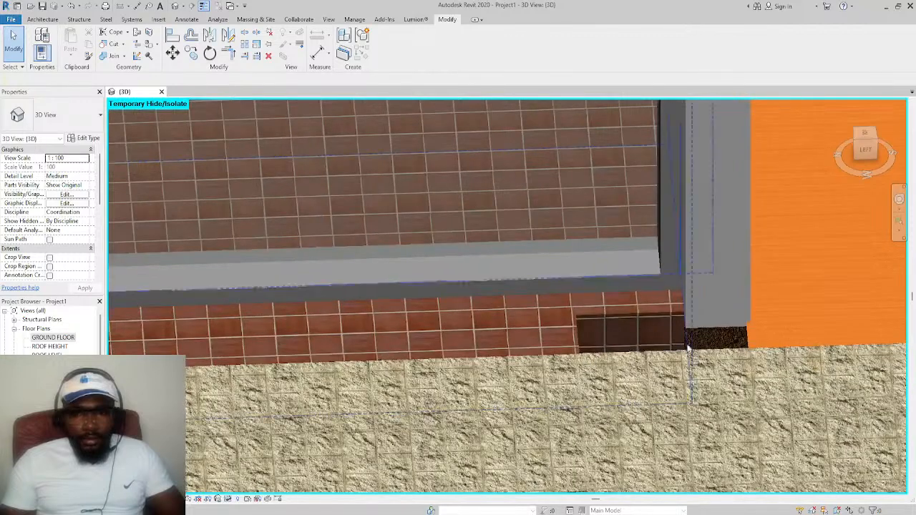
{"action": "left_click", "coordinate": [643, 310]}
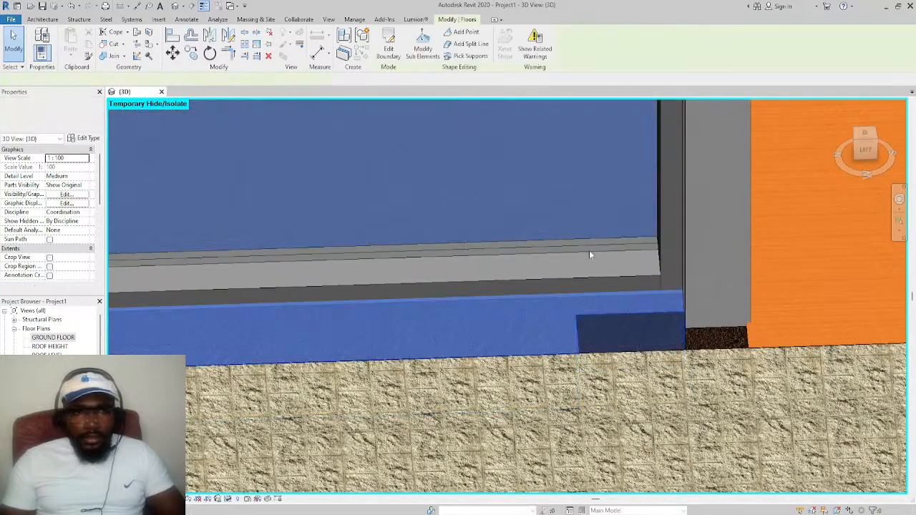
{"action": "left_click", "coordinate": [389, 44]}
{"action": "left_click", "coordinate": [623, 318]}
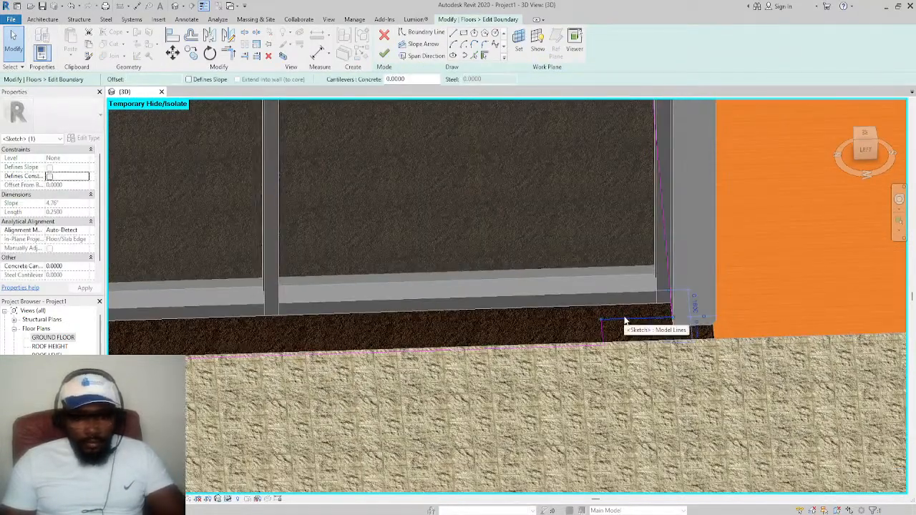
{"action": "key", "text": "Delete"}
{"action": "left_click", "coordinate": [603, 336]}
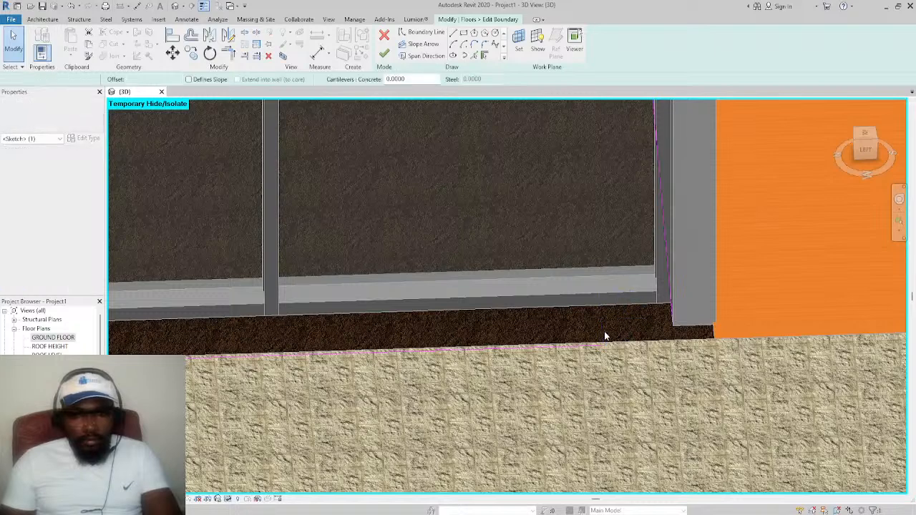
{"action": "key", "text": "Delete"}
- Stretch the floor's horizontal and vertical boundary lines out to the jamb line
{"action": "scroll", "coordinate": [637, 324], "scroll_direction": "down", "scroll_amount": 2}
{"action": "mouse_move", "coordinate": [642, 337]}
{"action": "middle_mouse_down", "text": "shift"}
{"action": "mouse_move", "coordinate": [700, 398]}
{"action": "mouse_move", "coordinate": [650, 280]}
{"action": "middle_mouse_up", "text": "shift"}
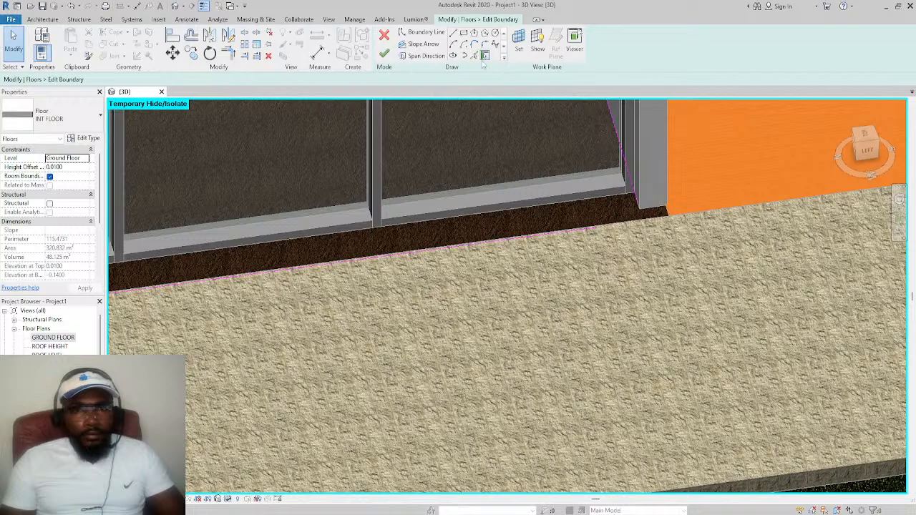
{"action": "middle_click_drag", "start_coordinate": [593, 235], "coordinate": [502, 250]}
{"action": "scroll", "coordinate": [515, 220], "scroll_direction": "up", "scroll_amount": 3}
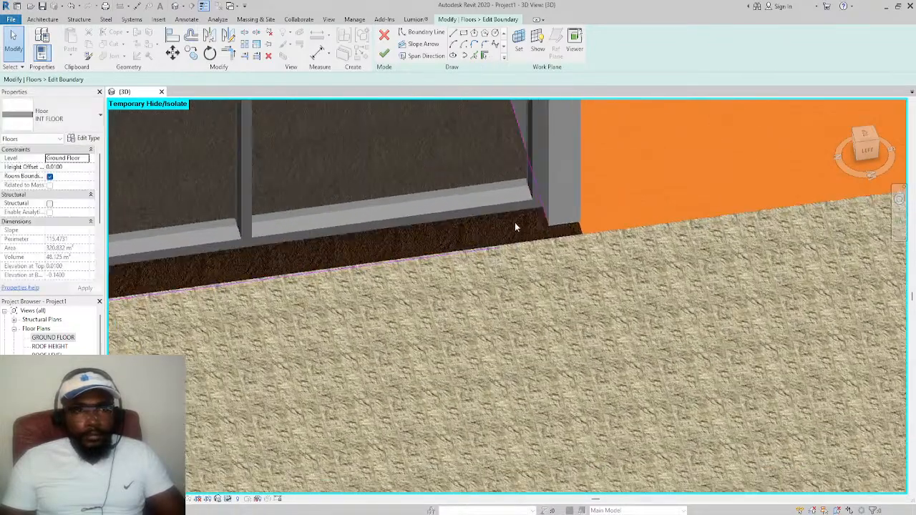
{"action": "scroll", "coordinate": [515, 237], "scroll_direction": "up", "scroll_amount": 1}
{"action": "left_click", "coordinate": [486, 273]}
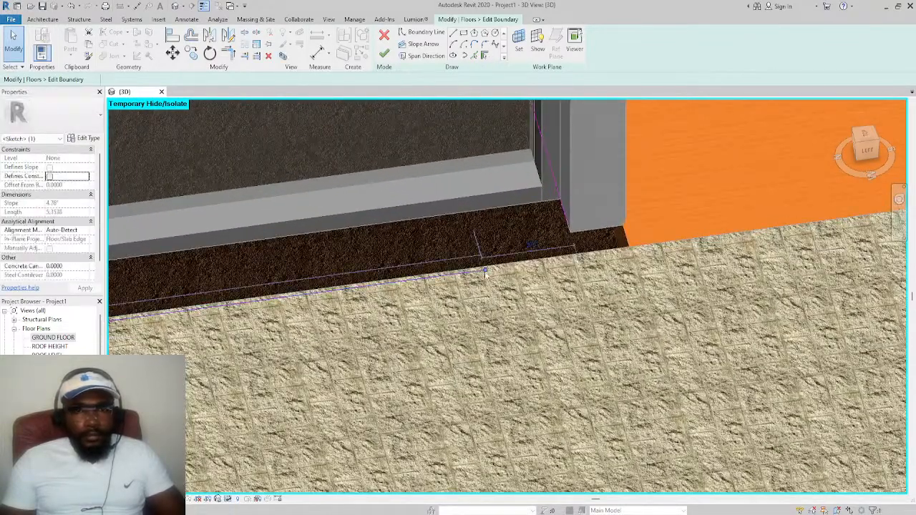
{"action": "left_click_drag", "start_coordinate": [487, 270], "coordinate": [502, 268]}
{"action": "left_click_drag", "start_coordinate": [557, 260], "coordinate": [579, 258]}
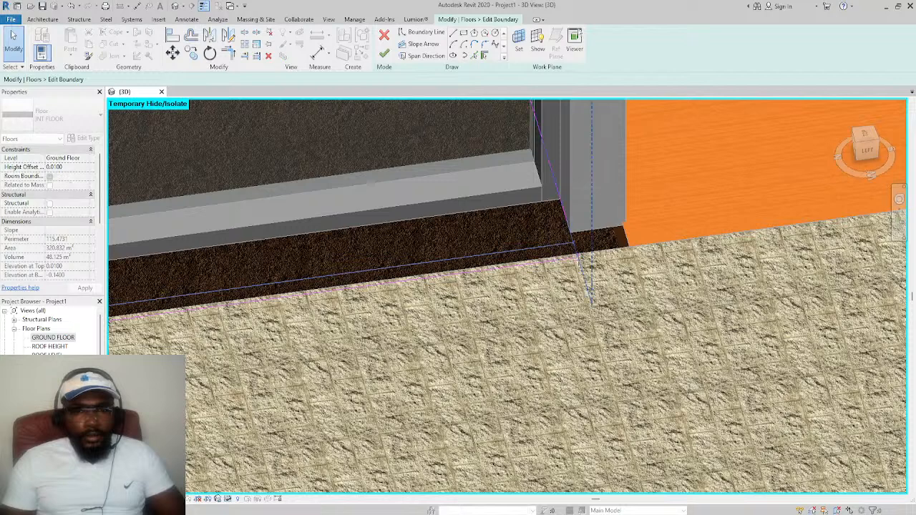
{"action": "left_click", "coordinate": [580, 207]}
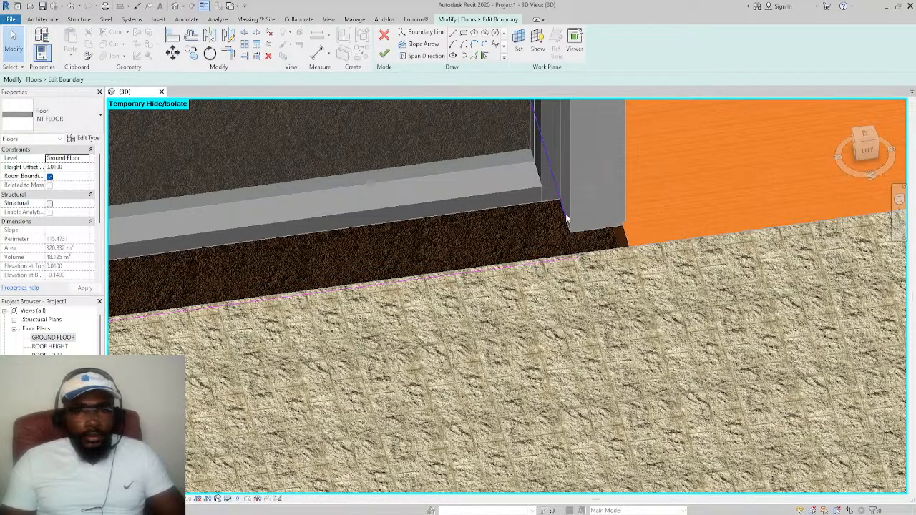
{"action": "left_click", "coordinate": [564, 217]}
{"action": "left_click_drag", "start_coordinate": [568, 220], "coordinate": [579, 257]}
{"action": "left_click", "coordinate": [637, 272]}
- Pull the boundary ends to the jamb corner and right corner, then finish the floor edit
{"action": "scroll", "coordinate": [607, 242], "scroll_direction": "up", "scroll_amount": 2}
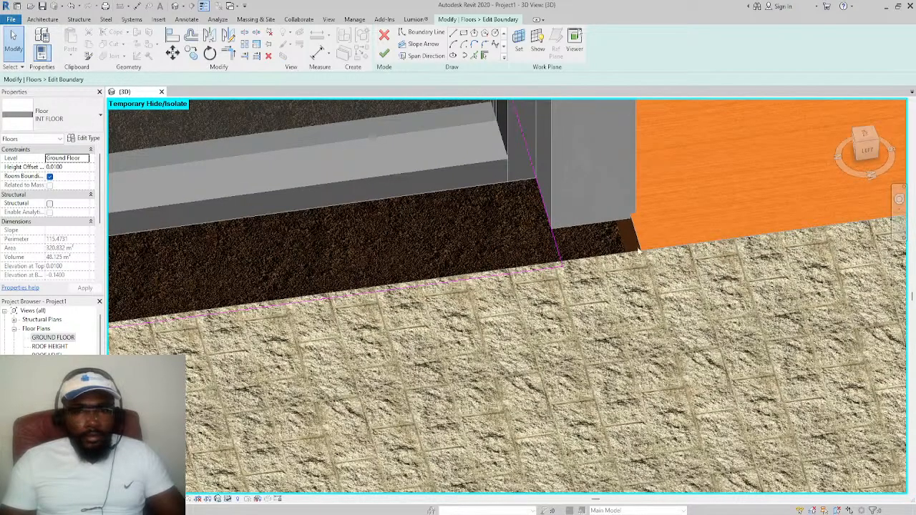
{"action": "left_click", "coordinate": [562, 266]}
{"action": "left_click_drag", "start_coordinate": [563, 267], "coordinate": [551, 228]}
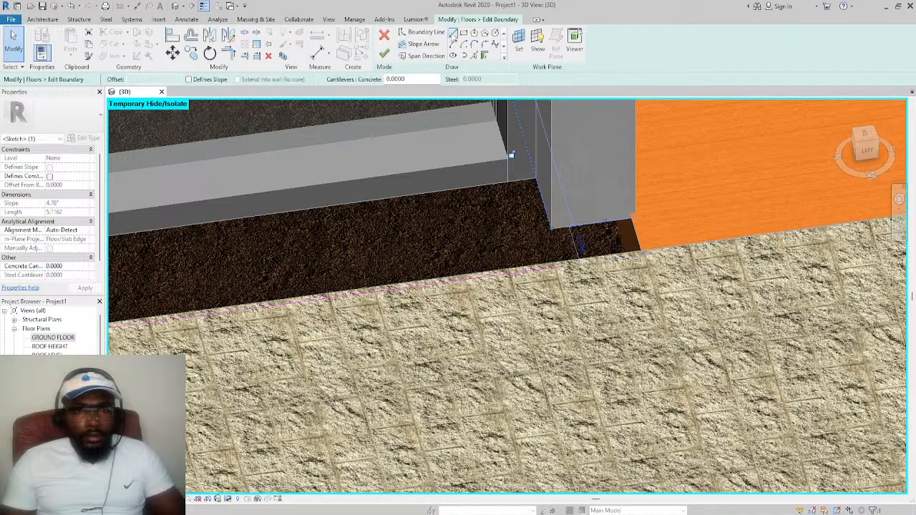
{"action": "left_click", "coordinate": [551, 227]}
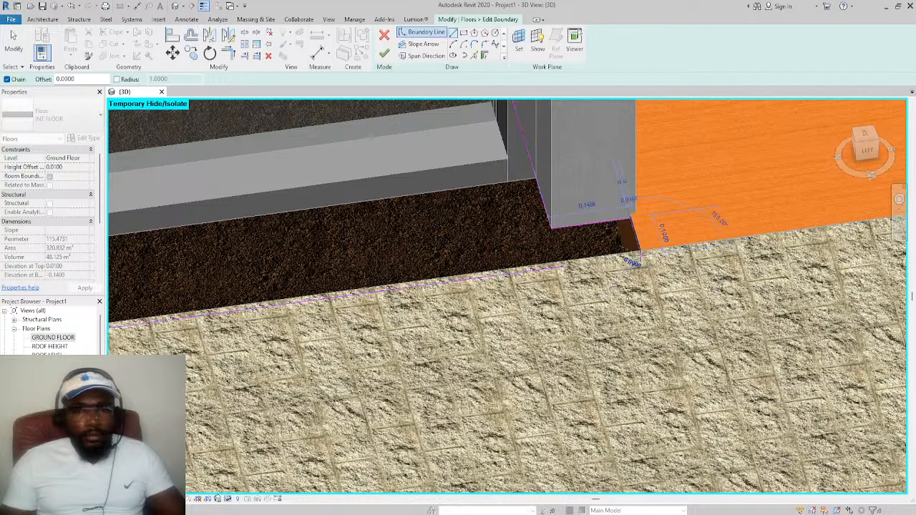
{"action": "key", "text": "Escape"}
{"action": "left_click", "coordinate": [543, 268]}
{"action": "left_click_drag", "start_coordinate": [564, 266], "coordinate": [642, 257]}
{"action": "left_click", "coordinate": [385, 53]}
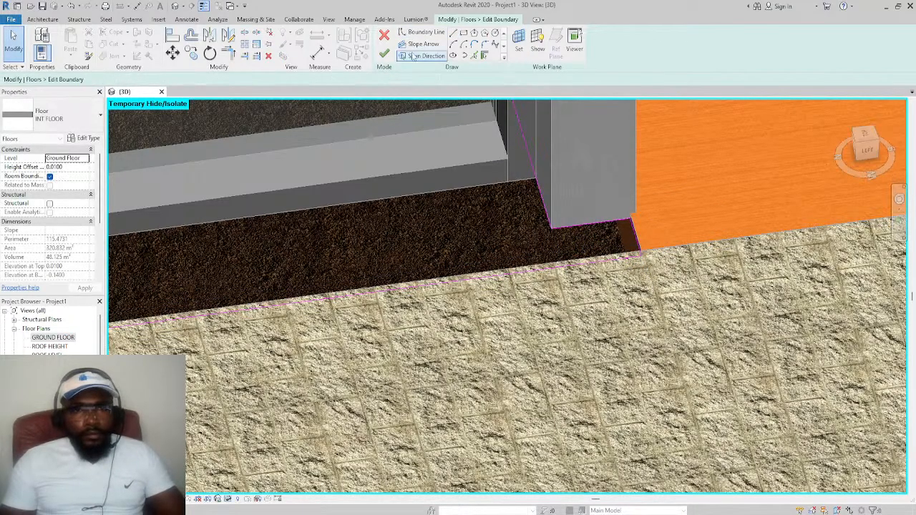
{"action": "left_click", "coordinate": [543, 278]}
- Orbit the Revit model to a front view showing the curtain wall and Roof Level marker
{"action": "scroll", "coordinate": [543, 277], "scroll_direction": "down", "scroll_amount": 5}
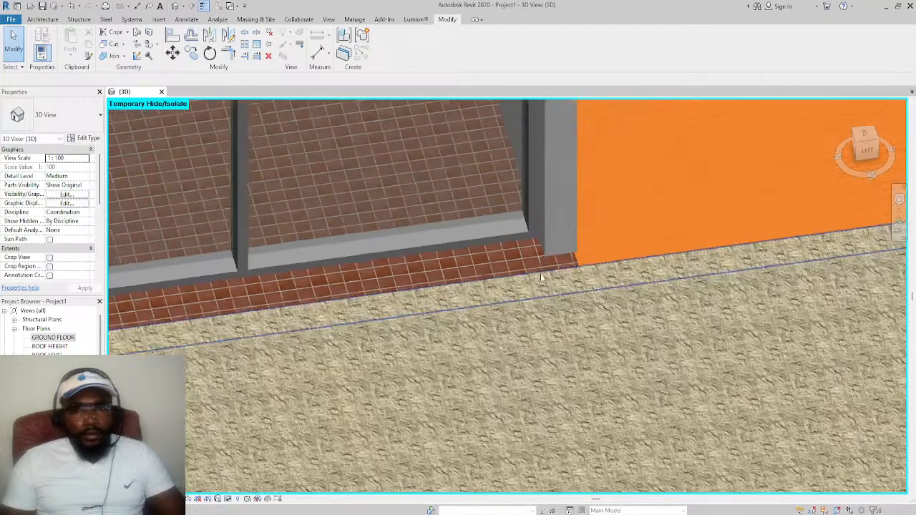
{"action": "middle_click_drag", "start_coordinate": [587, 288], "coordinate": [634, 380]}
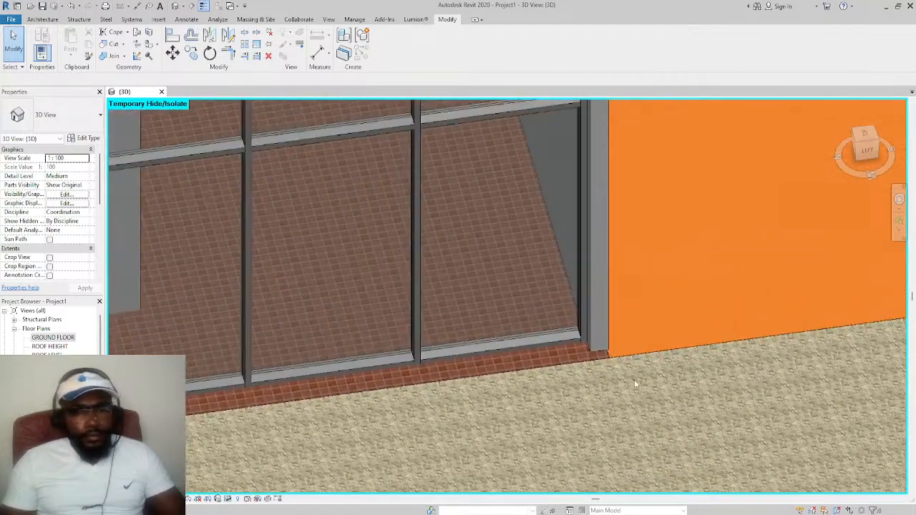
{"action": "scroll", "coordinate": [635, 379], "scroll_direction": "down", "scroll_amount": 1}
{"action": "middle_click_drag", "start_coordinate": [681, 327], "coordinate": [721, 350]}
{"action": "middle_click_drag", "start_coordinate": [344, 146], "coordinate": [591, 215], "text": "shift"}
{"action": "scroll", "coordinate": [458, 192], "scroll_direction": "down", "scroll_amount": 1}
{"action": "middle_click_drag", "start_coordinate": [532, 219], "coordinate": [501, 268]}
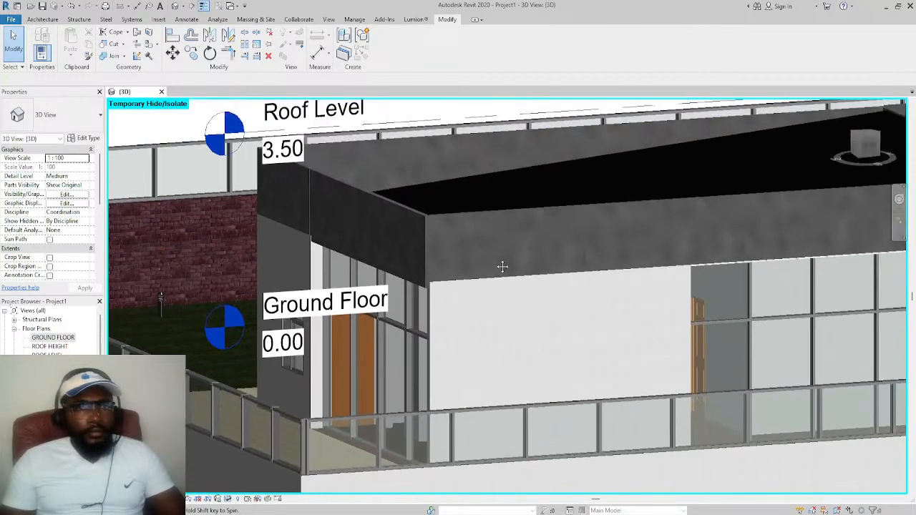
- Export the model to Lumion, overwriting BUNGALOW.dae on the Desktop
{"action": "left_click", "coordinate": [413, 21]}
{"action": "left_click", "coordinate": [124, 46]}
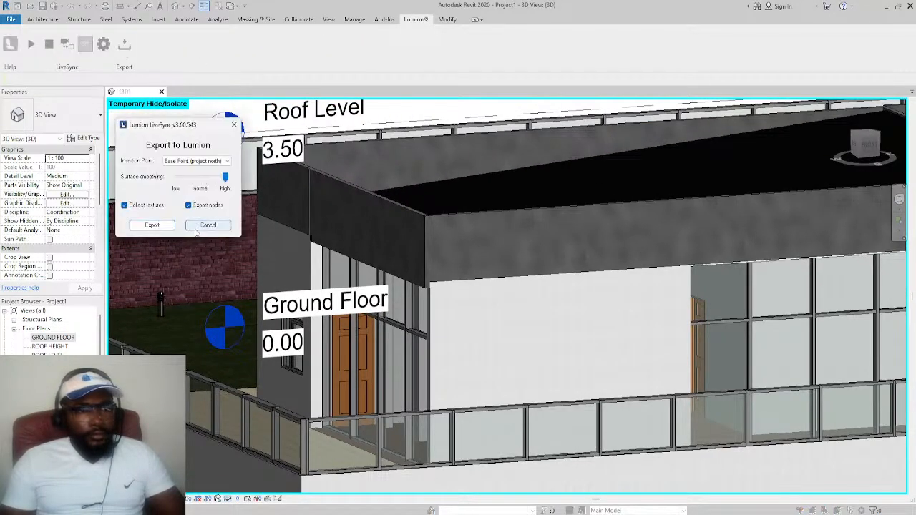
{"action": "left_click", "coordinate": [157, 225]}
{"action": "left_click", "coordinate": [153, 160]}
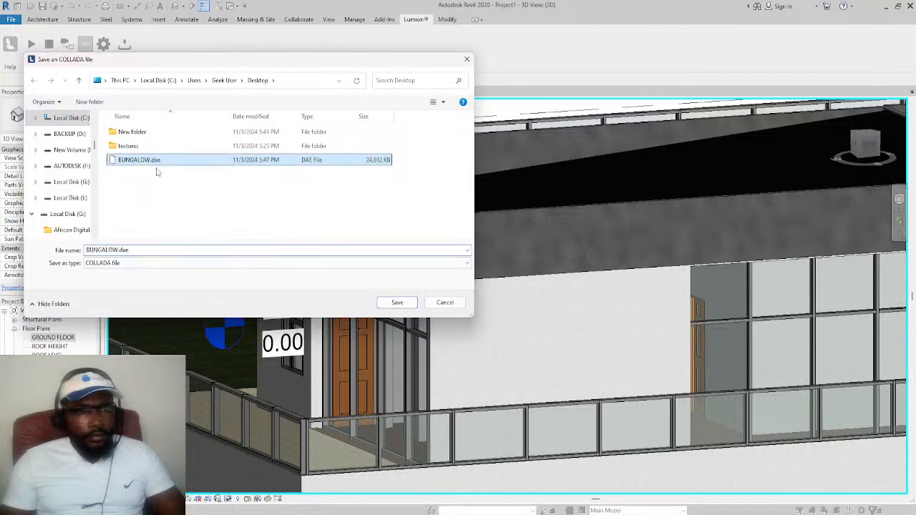
{"action": "left_click", "coordinate": [407, 305]}
{"action": "left_click", "coordinate": [481, 264]}
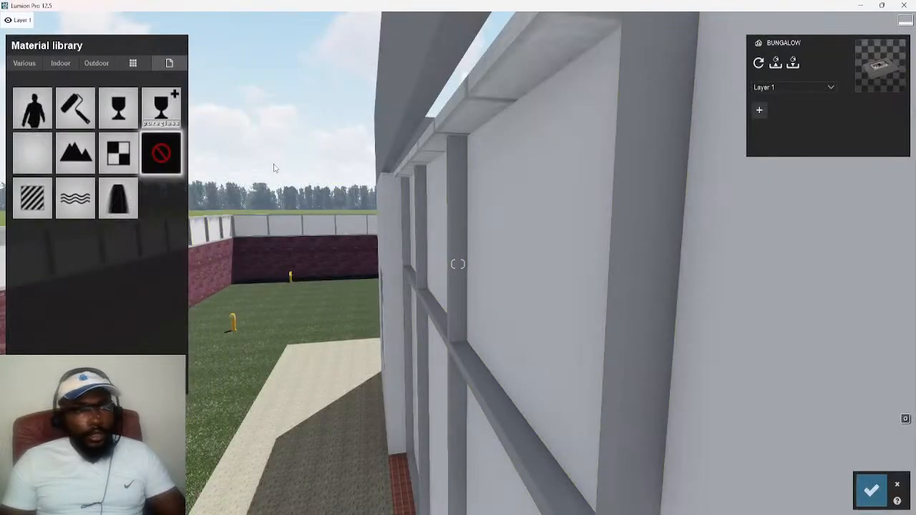
- Reload BUNGALOW from the fresh export and position the camera beside the glazed wall
{"action": "left_click", "coordinate": [758, 63]}
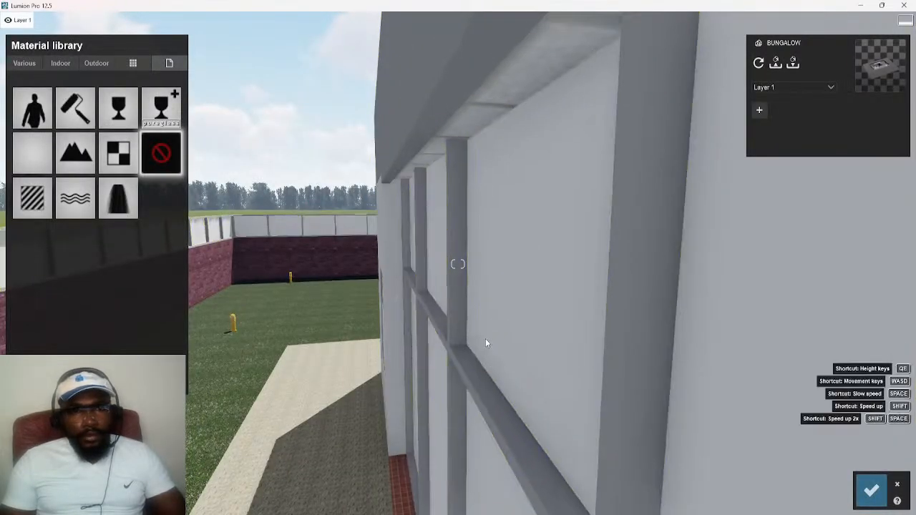
{"action": "key", "text": "q"}
{"action": "key", "text": "e"}
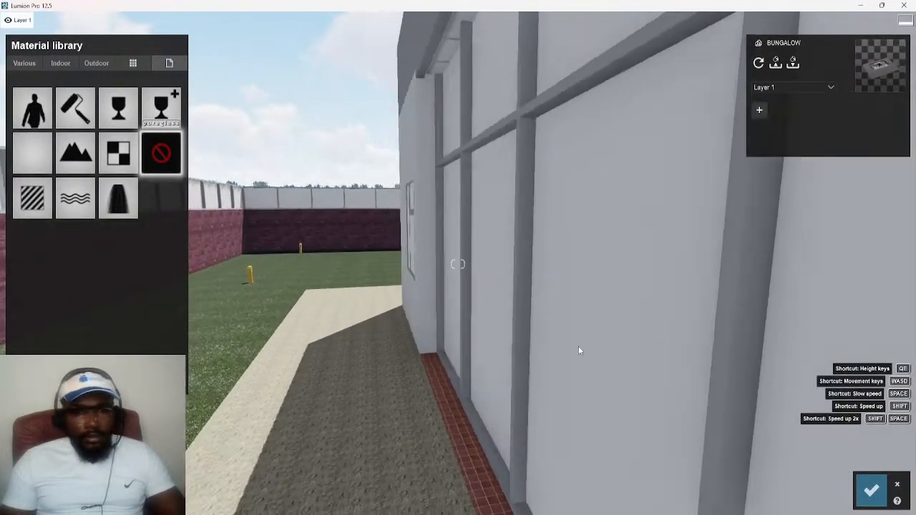
{"action": "key", "text": "s"}
{"action": "key", "text": "a"}
{"action": "key", "text": "d"}
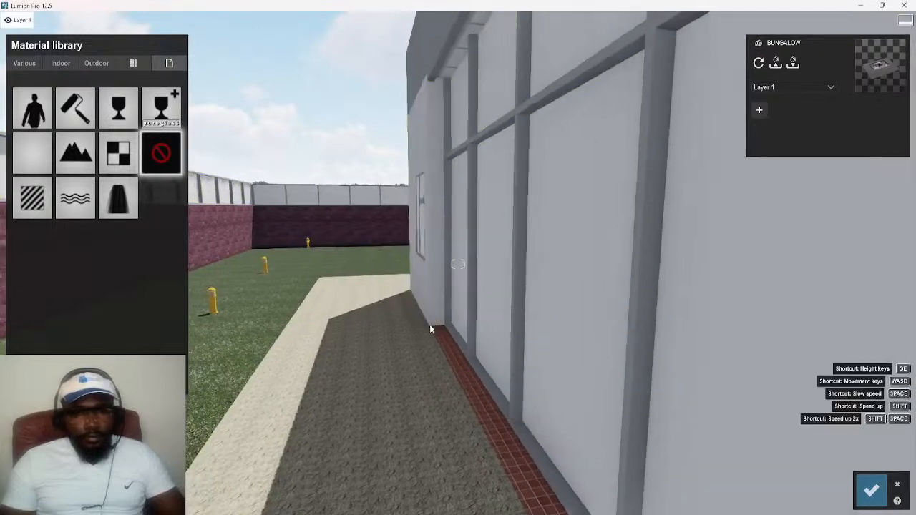
{"action": "key", "text": "a"}
- Fly the camera along the glazed wall and back off to view the courtyard
{"action": "right_click_drag", "start_coordinate": [442, 345], "coordinate": [521, 411]}
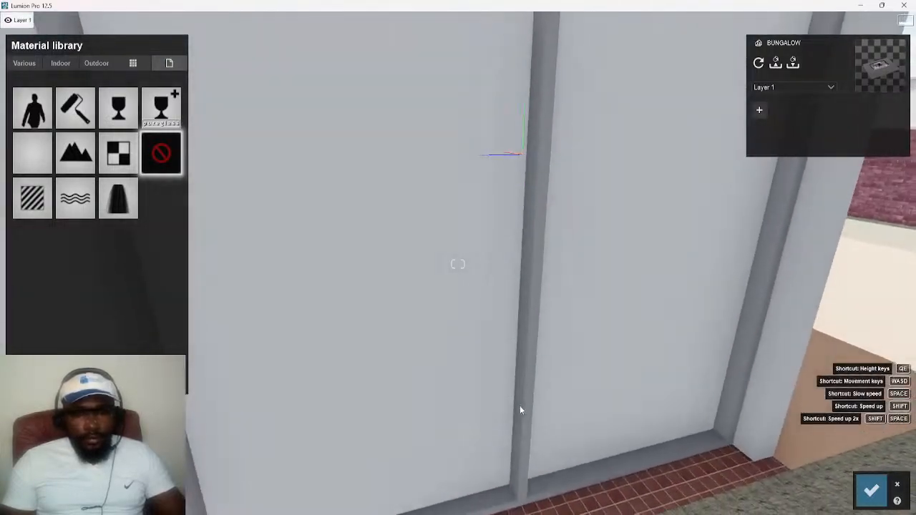
{"action": "key", "text": "d"}
{"action": "key", "text": "d"}
{"action": "right_click_drag", "start_coordinate": [661, 206], "coordinate": [443, 237]}
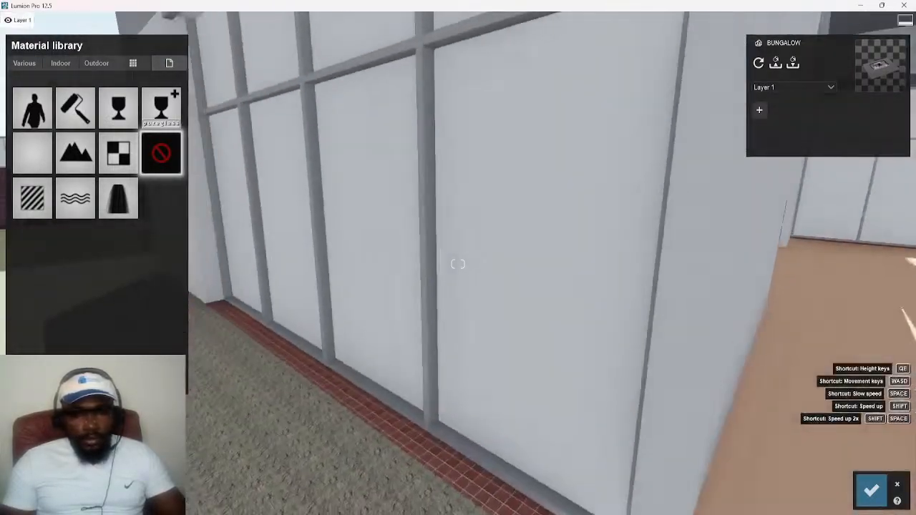
{"action": "key", "text": "d"}
{"action": "right_click_drag", "start_coordinate": [458, 322], "coordinate": [716, 304]}
{"action": "key", "text": "d"}
{"action": "key", "text": "s"}
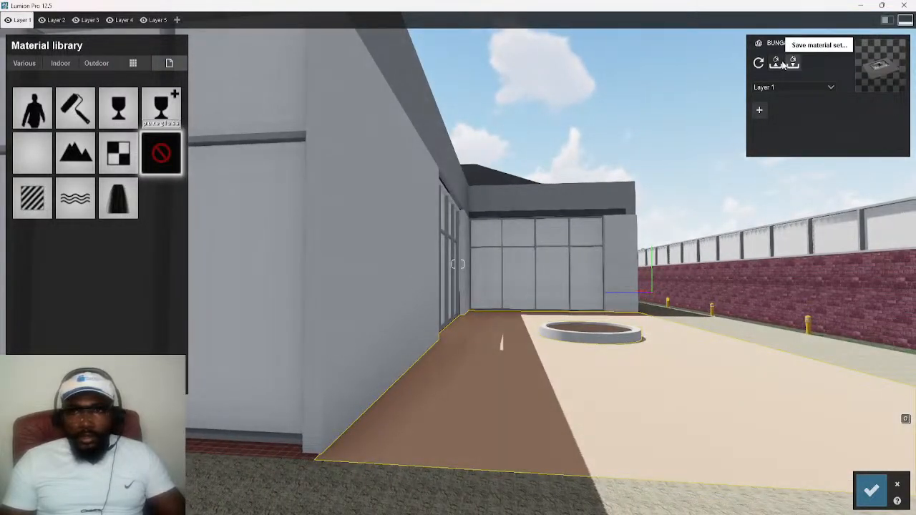
- Import the saved material set file into the BUNGALOW model
{"action": "left_click", "coordinate": [776, 65]}
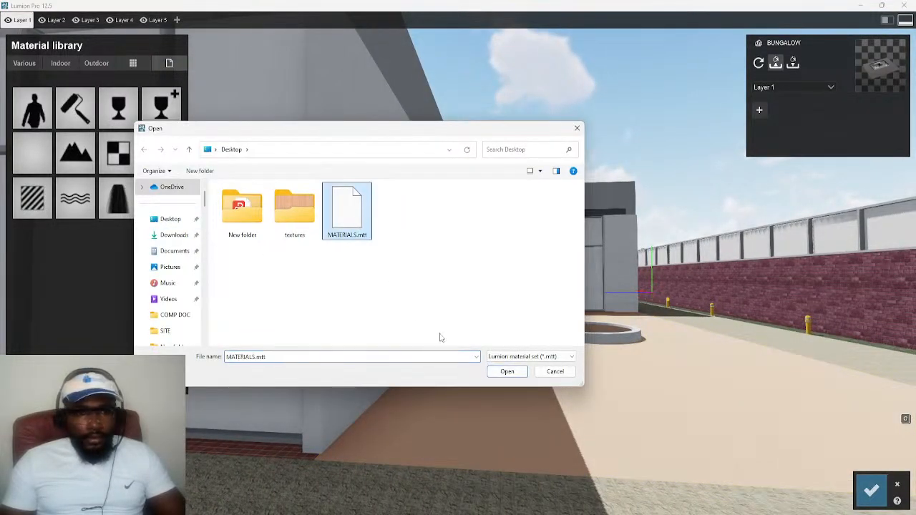
{"action": "left_click", "coordinate": [505, 373]}
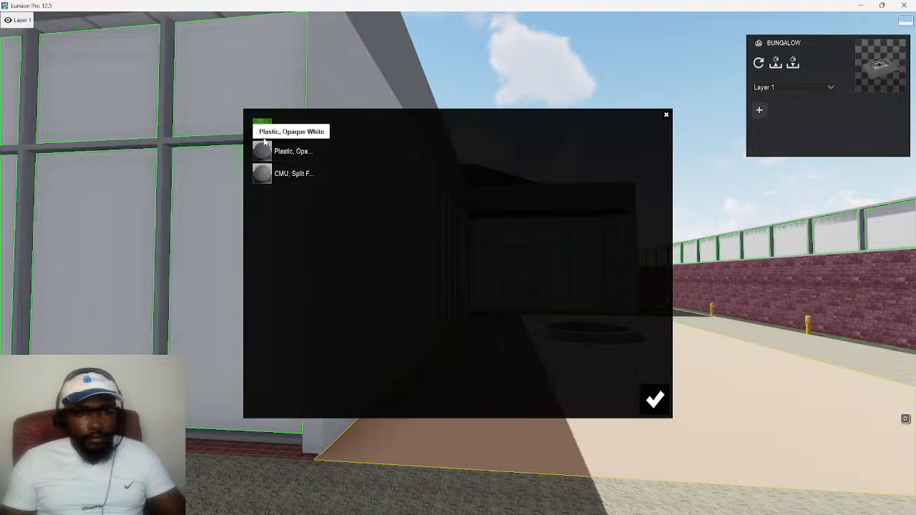
{"action": "left_click", "coordinate": [655, 401]}
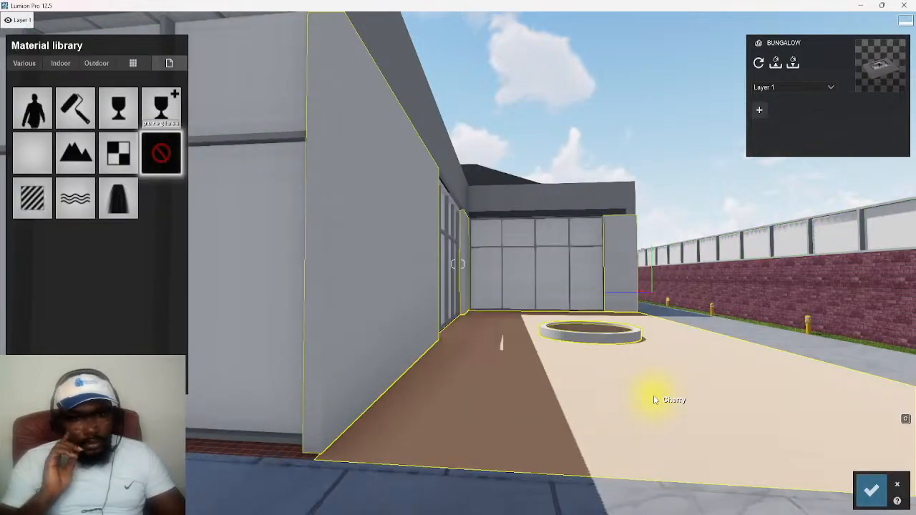
- Select the courtyard floor and browse the Outdoor Wood materials
{"action": "key", "text": "d"}
{"action": "right_click_drag", "start_coordinate": [681, 434], "coordinate": [502, 472]}
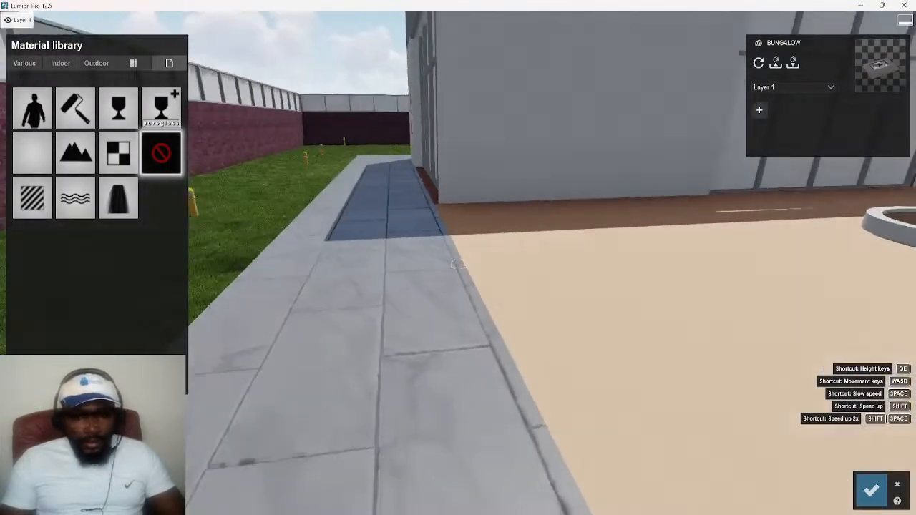
{"action": "right_click_drag", "start_coordinate": [457, 264], "coordinate": [580, 448]}
{"action": "key", "text": "d"}
{"action": "key", "text": "w"}
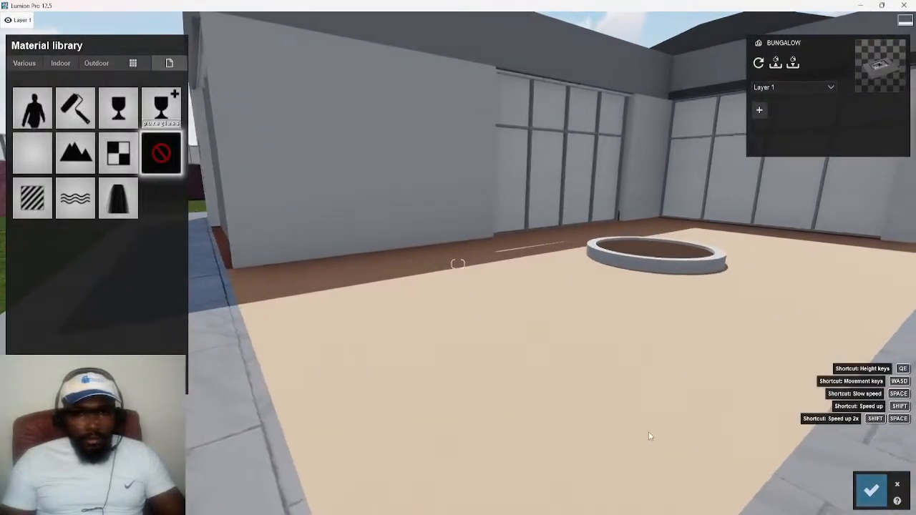
{"action": "left_click", "coordinate": [620, 389]}
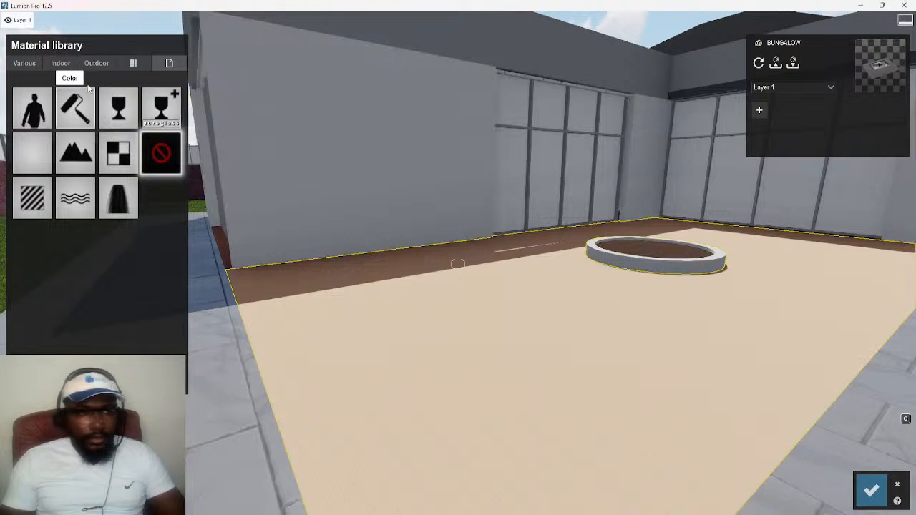
{"action": "left_click", "coordinate": [57, 63]}
{"action": "left_click", "coordinate": [104, 66]}
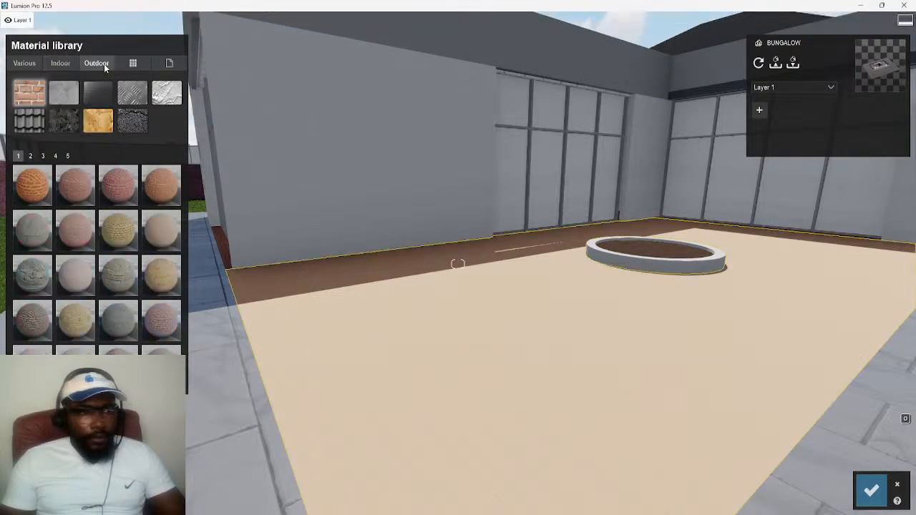
{"action": "left_click", "coordinate": [91, 123]}
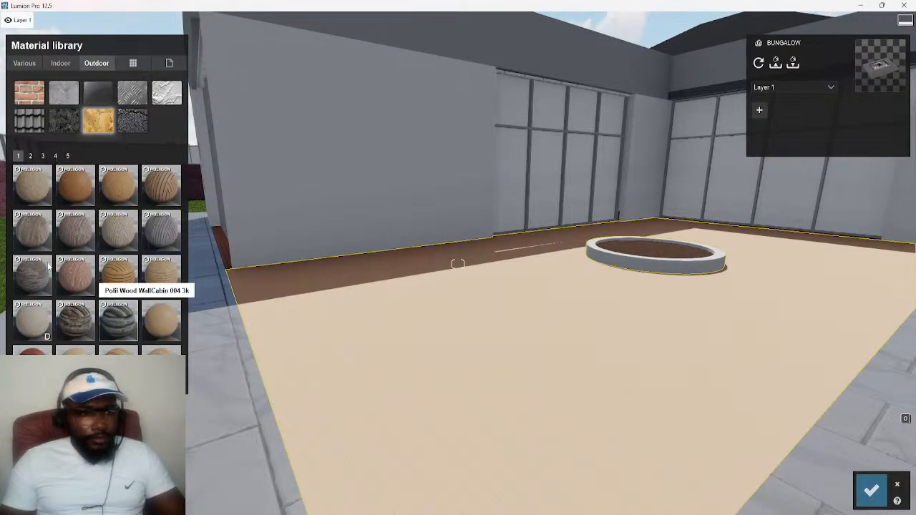
- Apply the Cherry wood material from page 2 of Wood to the courtyard floor
{"action": "left_click", "coordinate": [30, 157]}
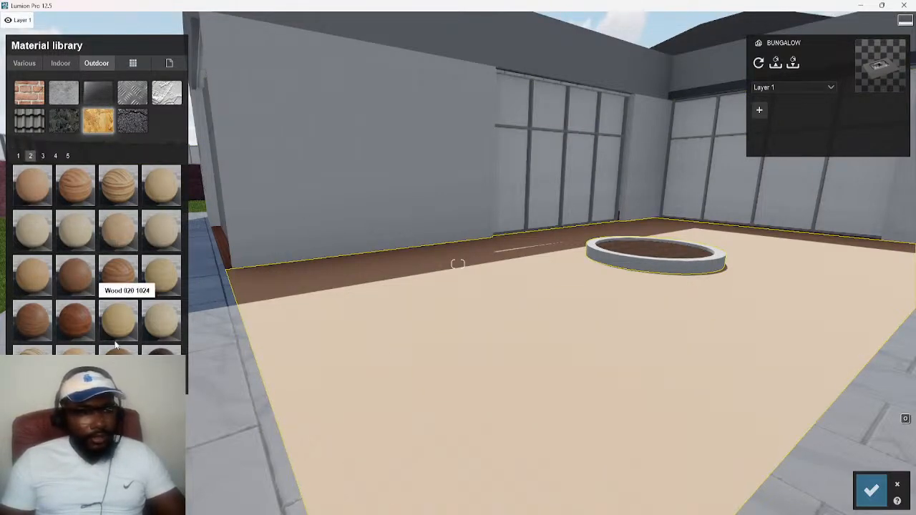
{"action": "left_click", "coordinate": [34, 322]}
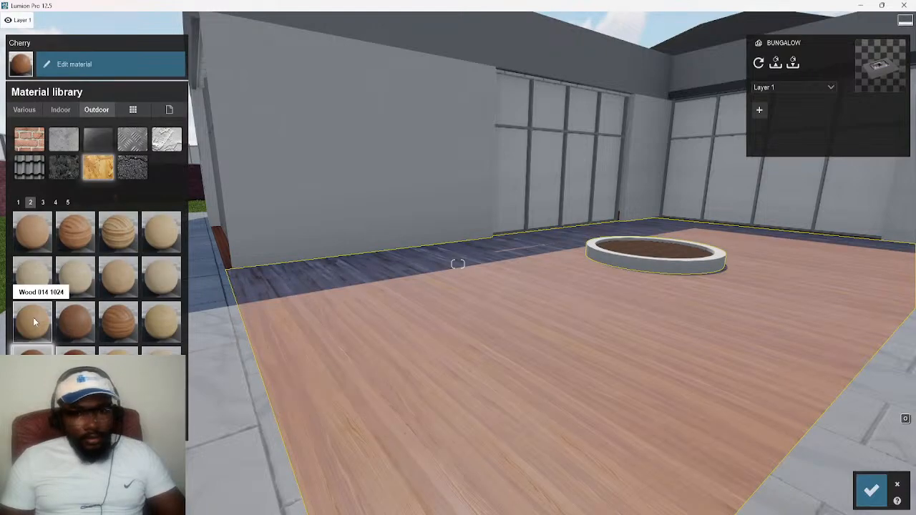
{"action": "right_click_drag", "start_coordinate": [468, 437], "coordinate": [419, 470]}
{"action": "key", "text": "s"}
{"action": "key", "text": "w"}
{"action": "key", "text": "d"}
- Fly over the new wood floor toward the round planter and deck edge
{"action": "key", "text": "d"}
{"action": "key", "text": "d"}
{"action": "key", "text": "d"}
{"action": "key", "text": "w"}
{"action": "key", "text": "d"}
{"action": "key", "text": "w"}
{"action": "key", "text": "d"}
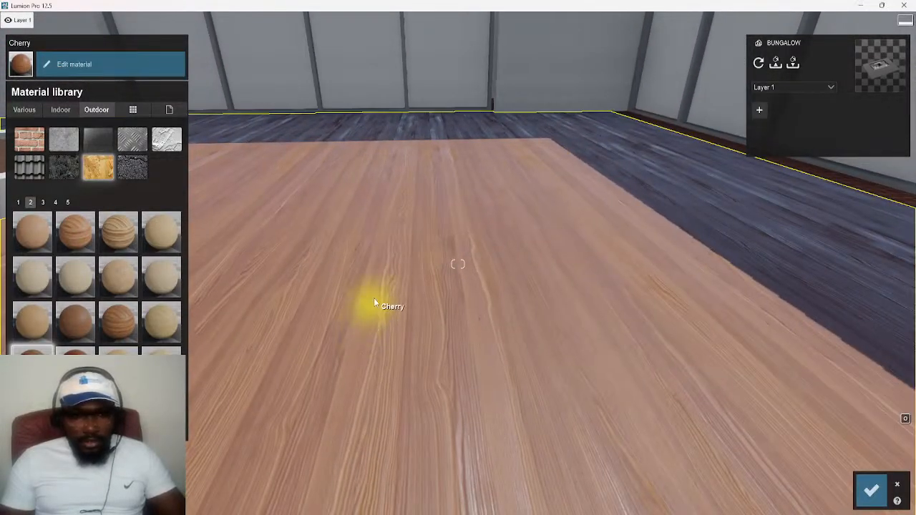
{"action": "right_click_drag", "start_coordinate": [344, 322], "coordinate": [474, 347]}
{"action": "key", "text": "a"}
{"action": "key", "text": "a"}
{"action": "right_click_drag", "start_coordinate": [212, 300], "coordinate": [152, 300]}
{"action": "key", "text": "d"}
{"action": "right_click_drag", "start_coordinate": [459, 264], "coordinate": [401, 261]}
{"action": "right_click_drag", "start_coordinate": [329, 387], "coordinate": [417, 388]}
{"action": "key", "text": "s"}
{"action": "key", "text": "s"}
{"action": "key", "text": "d"}
{"action": "key", "text": "a"}
{"action": "key", "text": "w"}
{"action": "key", "text": "s"}
{"action": "key", "text": "d"}
{"action": "key", "text": "e"}
{"action": "key", "text": "q"}
- Circle the planter to inspect the wood floor against the paved walkway
{"action": "right_click_drag", "start_coordinate": [696, 433], "coordinate": [467, 354]}
{"action": "key", "text": "d"}
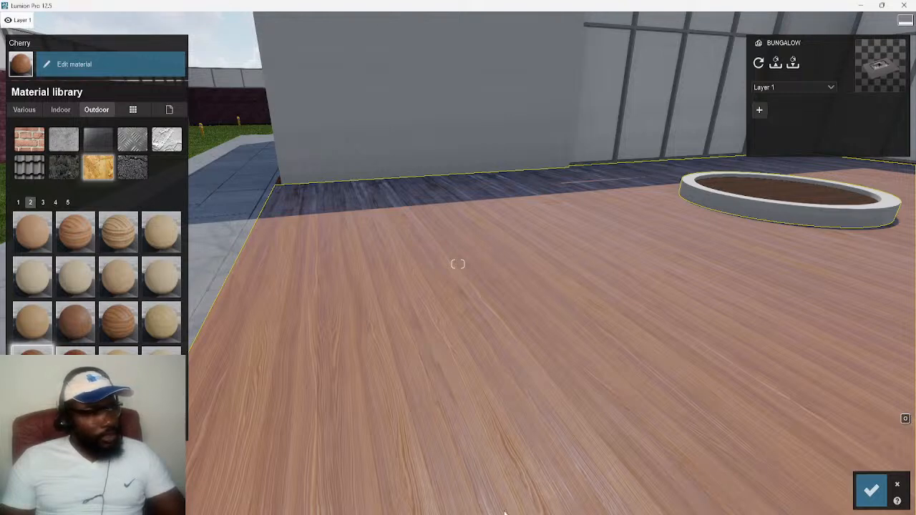
{"action": "key", "text": "a"}
{"action": "right_click_drag", "start_coordinate": [530, 371], "coordinate": [573, 378]}
{"action": "key", "text": "w"}
{"action": "key", "text": "w"}
{"action": "key", "text": "d"}
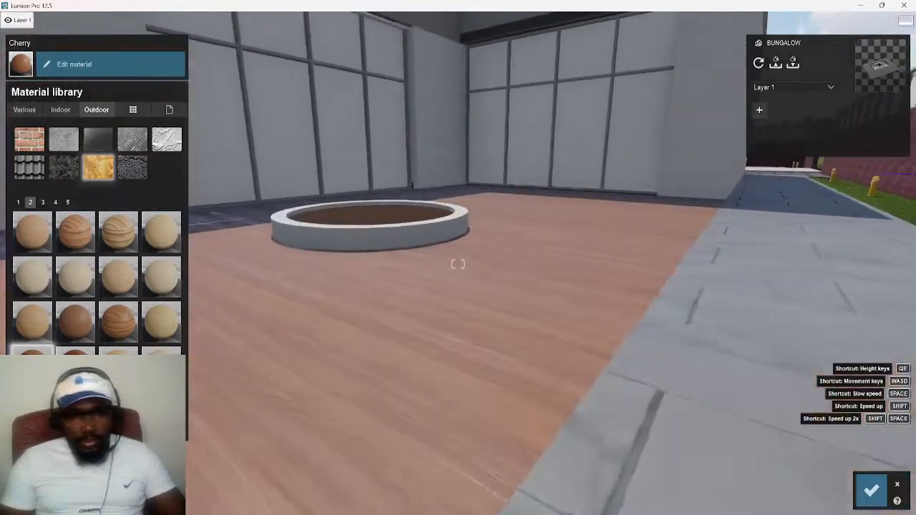
{"action": "key", "text": "w"}
{"action": "key", "text": "d"}
{"action": "mouse_move", "coordinate": [458, 264]}
{"action": "right_mouse_down"}
{"action": "mouse_move", "coordinate": [336, 274]}
{"action": "mouse_move", "coordinate": [426, 262]}
{"action": "mouse_move", "coordinate": [390, 258]}
{"action": "mouse_move", "coordinate": [572, 266]}
{"action": "mouse_move", "coordinate": [473, 278]}
{"action": "mouse_move", "coordinate": [412, 262]}
{"action": "mouse_move", "coordinate": [447, 264]}
{"action": "mouse_move", "coordinate": [354, 264]}
{"action": "mouse_move", "coordinate": [555, 272]}
{"action": "mouse_move", "coordinate": [545, 265]}
{"action": "mouse_move", "coordinate": [451, 276]}
{"action": "right_mouse_up"}
{"action": "key", "text": "s"}
{"action": "key", "text": "w"}
{"action": "key", "text": "s"}
{"action": "key", "text": "s"}
{"action": "key", "text": "w"}
{"action": "key", "text": "s"}
{"action": "key", "text": "w"}
{"action": "key", "text": "a"}
{"action": "key", "text": "w"}
- Add slight weathering to the Cherry wood floor material
{"action": "left_click", "coordinate": [528, 360]}
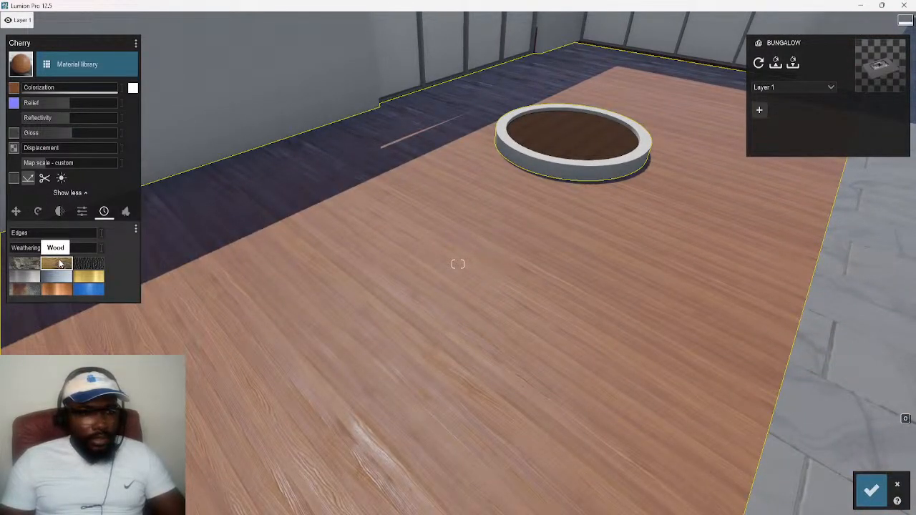
{"action": "left_click_drag", "start_coordinate": [15, 248], "coordinate": [18, 247]}
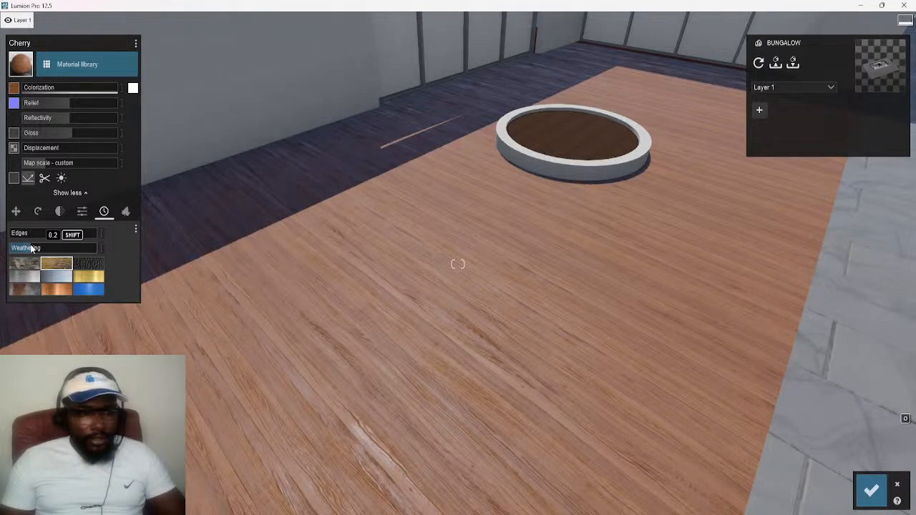
{"action": "key", "text": "w"}
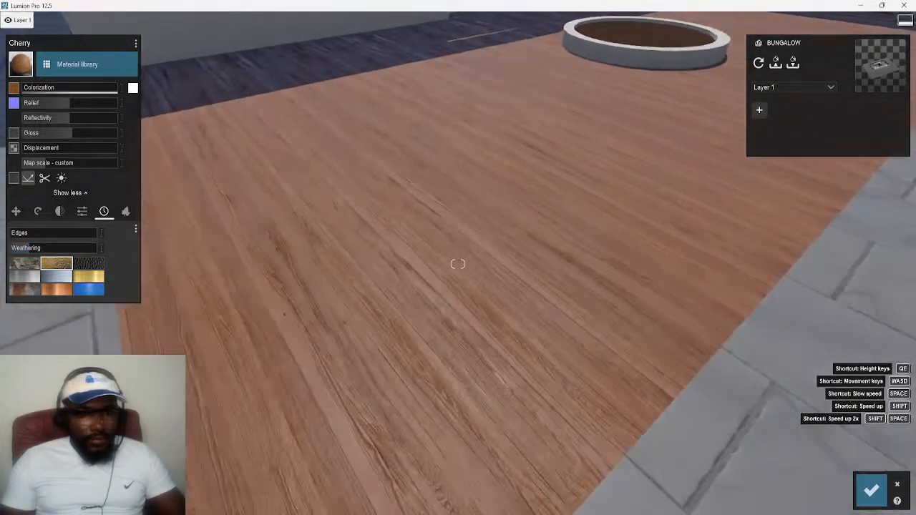
{"action": "right_click_drag", "start_coordinate": [455, 351], "coordinate": [410, 345]}
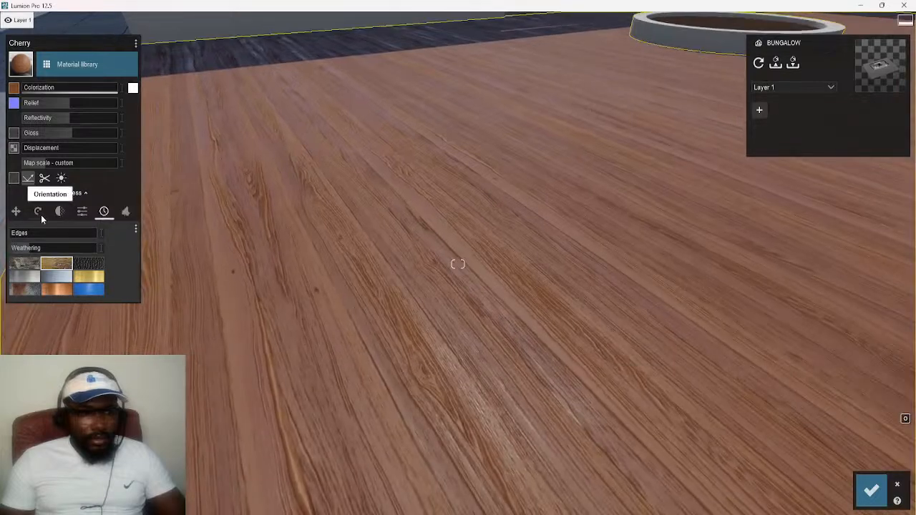
- Shift the wood texture's X offset to 0.4 and make the plank map scale much finer
{"action": "left_click", "coordinate": [83, 214]}
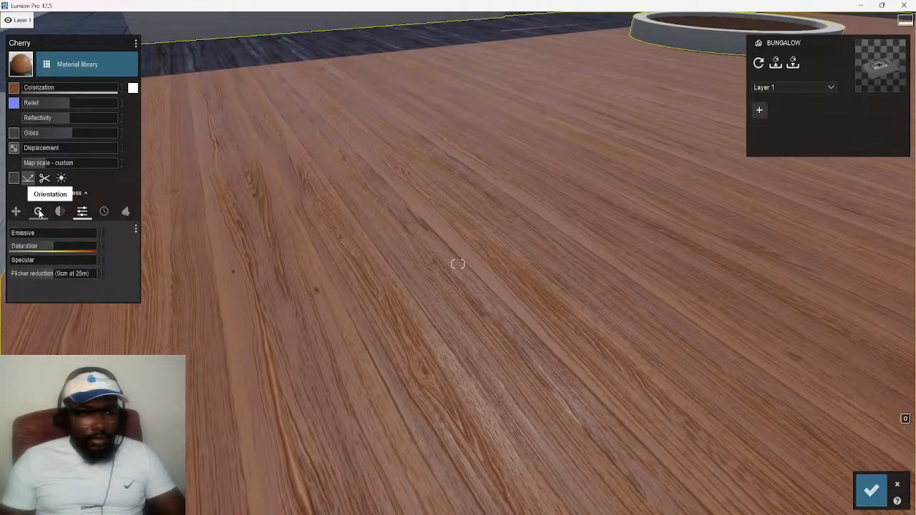
{"action": "left_click", "coordinate": [39, 212]}
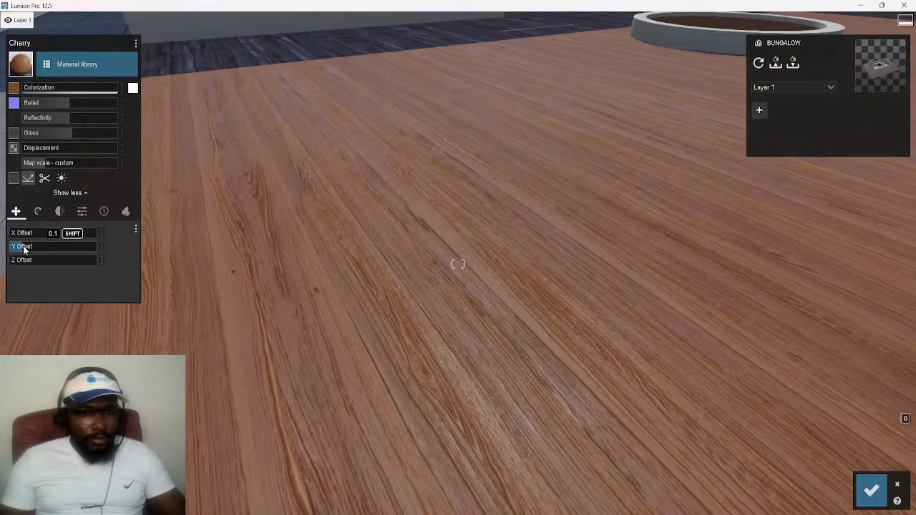
{"action": "left_click_drag", "start_coordinate": [13, 235], "coordinate": [44, 245]}
{"action": "right_click_drag", "start_coordinate": [501, 287], "coordinate": [523, 251]}
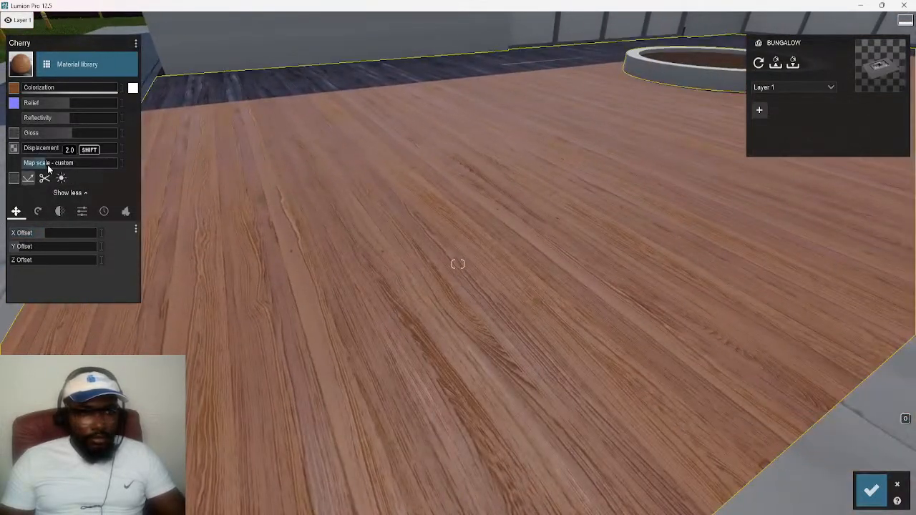
{"action": "left_click_drag", "start_coordinate": [49, 169], "coordinate": [43, 168]}
{"action": "right_click_drag", "start_coordinate": [399, 280], "coordinate": [422, 222]}
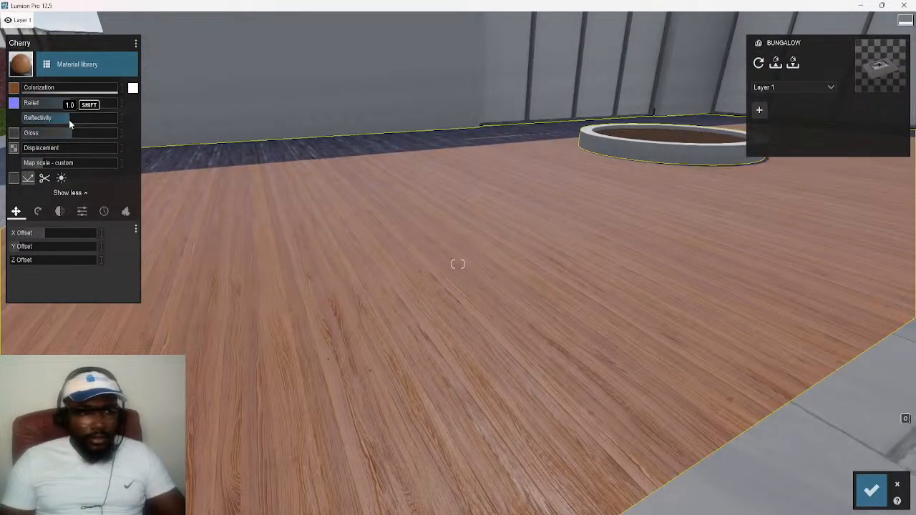
- Lower the wood floor's reflectivity to about 0.4
{"action": "left_click_drag", "start_coordinate": [69, 122], "coordinate": [38, 123]}
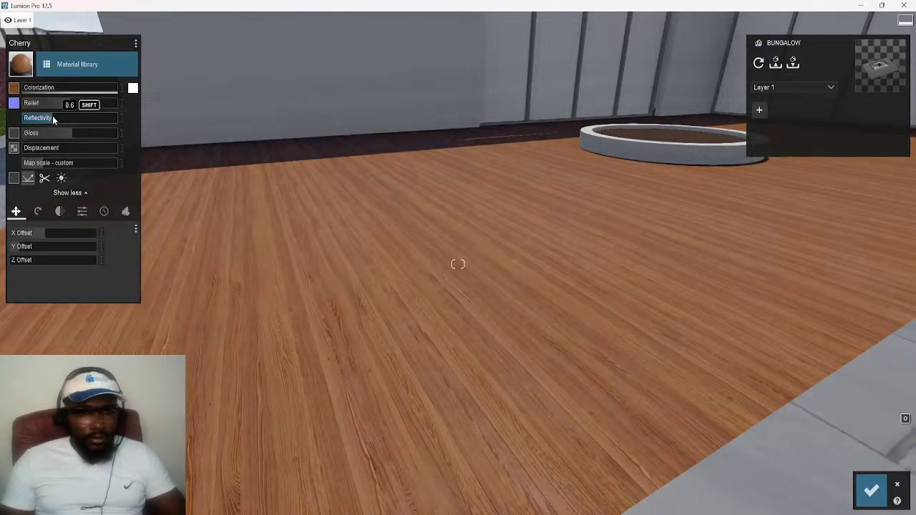
{"action": "left_click_drag", "start_coordinate": [46, 120], "coordinate": [43, 136]}
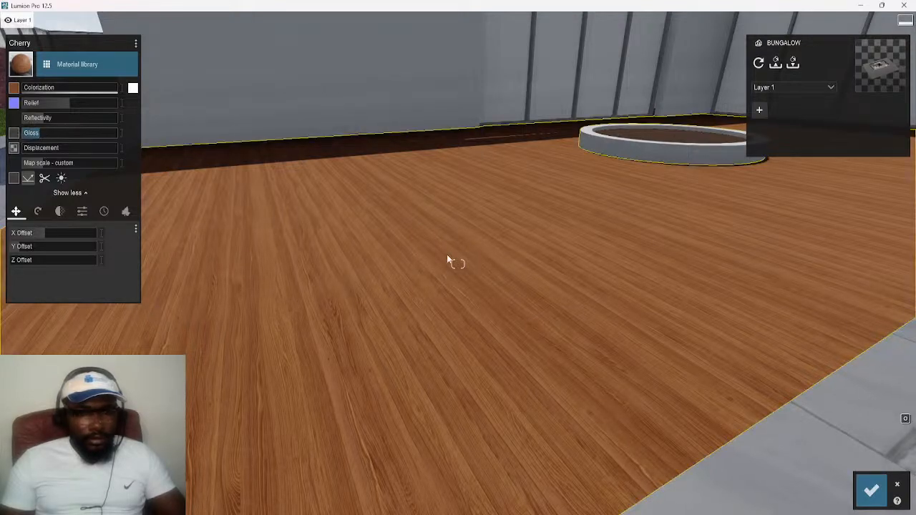
{"action": "right_click_drag", "start_coordinate": [449, 260], "coordinate": [377, 297]}
{"action": "key", "text": "w"}
{"action": "key", "text": "w"}
- Select the planter soil and try grass, then mossy soil from the Various library
{"action": "key", "text": "d"}
{"action": "key", "text": "s"}
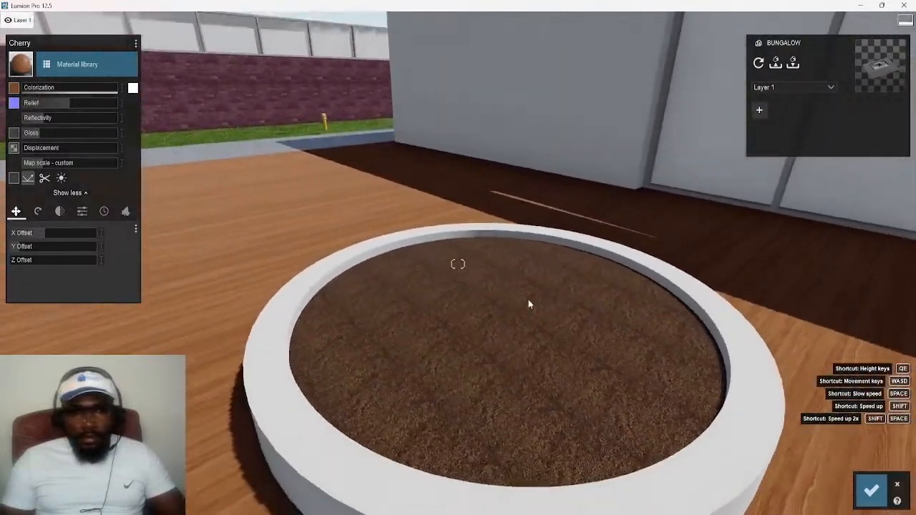
{"action": "left_click", "coordinate": [562, 357]}
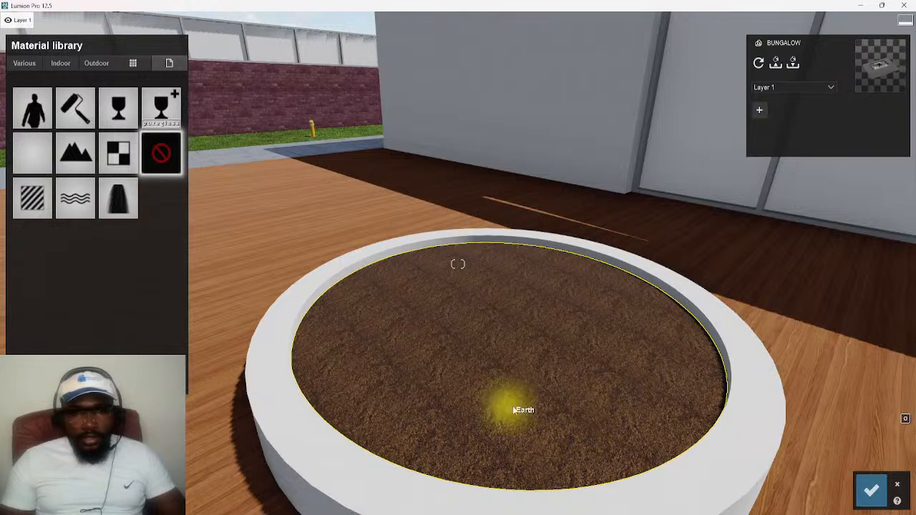
{"action": "left_click", "coordinate": [25, 65]}
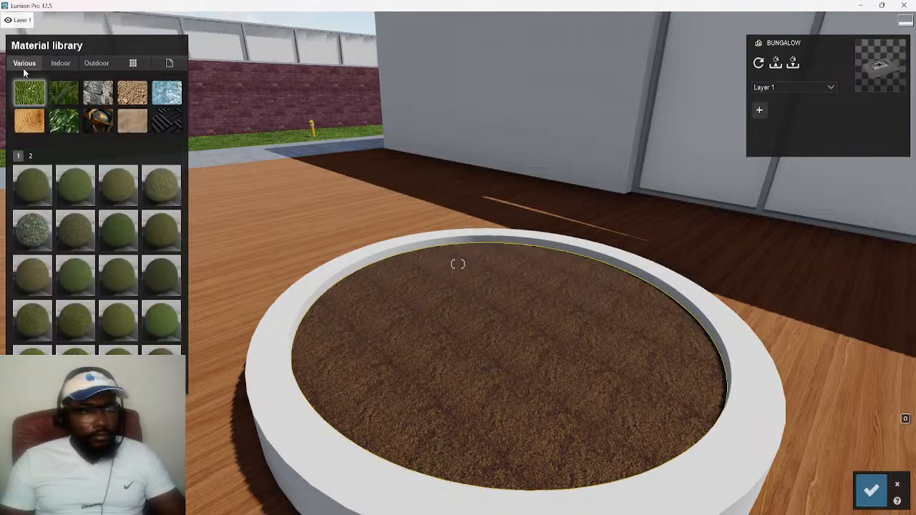
{"action": "left_click", "coordinate": [64, 93]}
{"action": "left_click", "coordinate": [115, 230]}
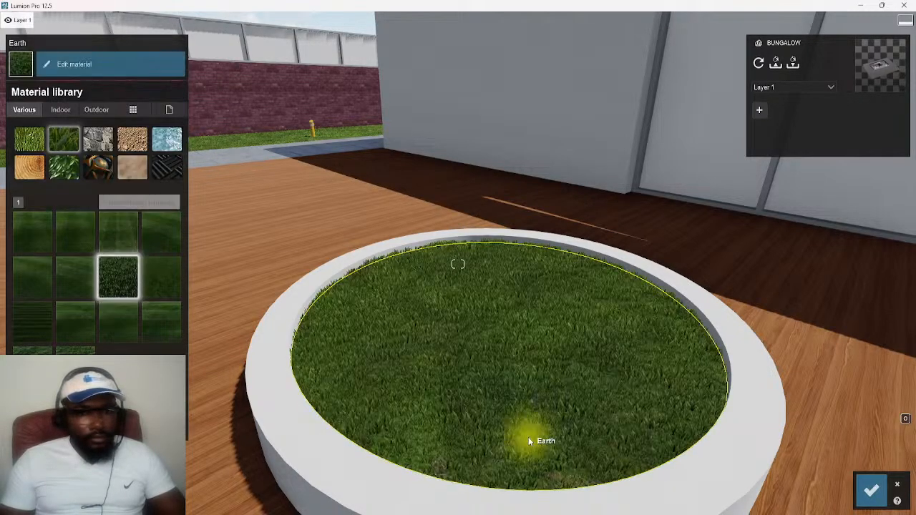
{"action": "right_click_drag", "start_coordinate": [555, 375], "coordinate": [398, 415]}
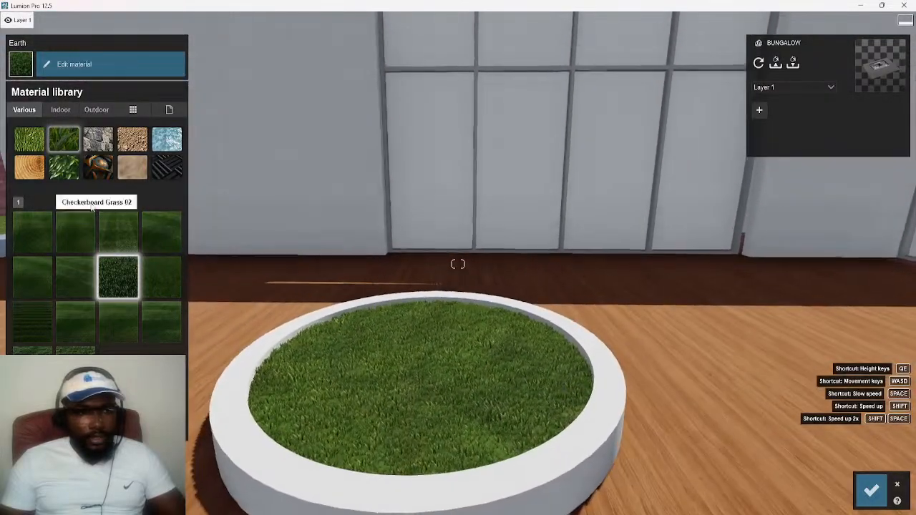
{"action": "left_click", "coordinate": [133, 144]}
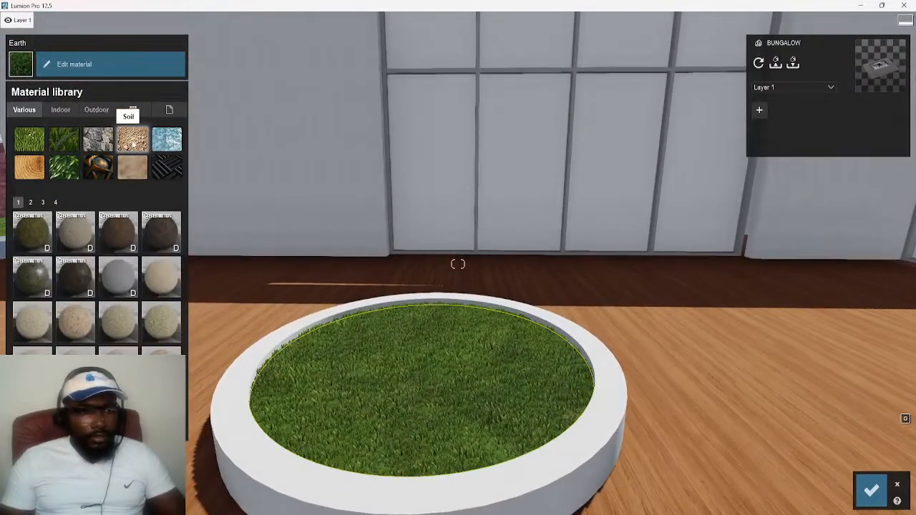
{"action": "left_click", "coordinate": [32, 239]}
- Try swamp, dark leafy, brown, grassy and leaf-litter soils, settling on dark rooty ground
{"action": "key", "text": "d"}
{"action": "right_click_drag", "start_coordinate": [420, 422], "coordinate": [319, 487]}
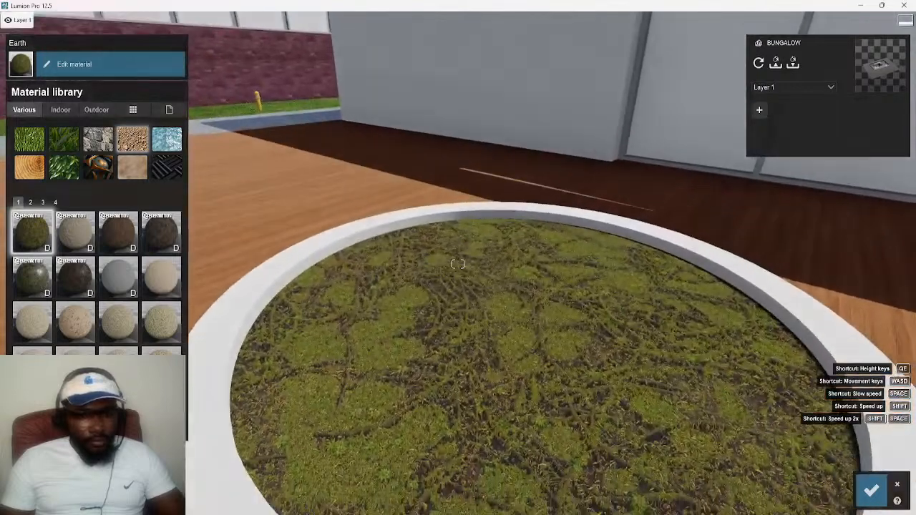
{"action": "left_click", "coordinate": [28, 281]}
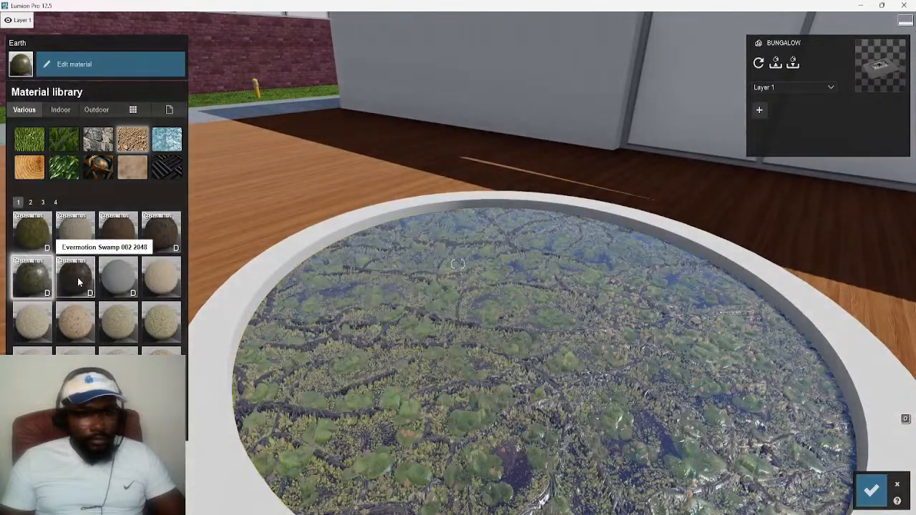
{"action": "left_click", "coordinate": [77, 277]}
{"action": "key", "text": "w"}
{"action": "right_click_drag", "start_coordinate": [540, 450], "coordinate": [484, 473]}
{"action": "key", "text": "w"}
{"action": "key", "text": "d"}
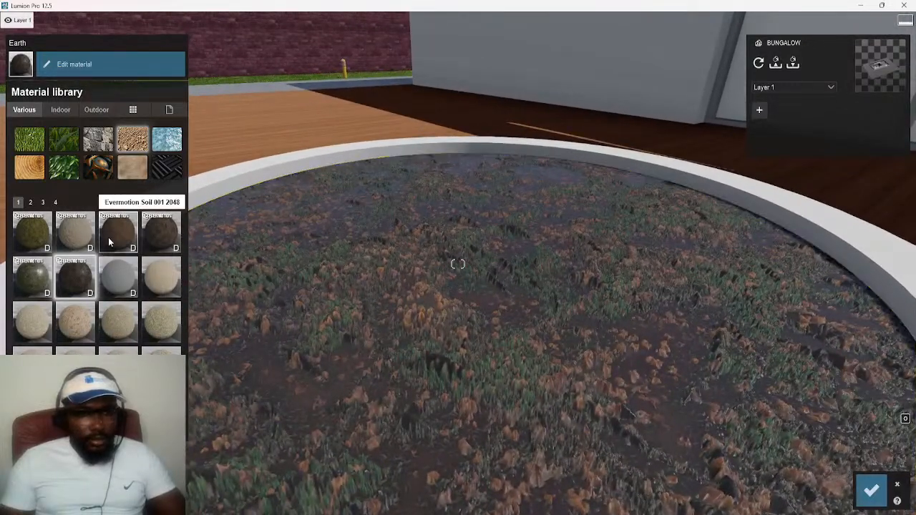
{"action": "left_click", "coordinate": [110, 242]}
{"action": "left_click", "coordinate": [77, 277]}
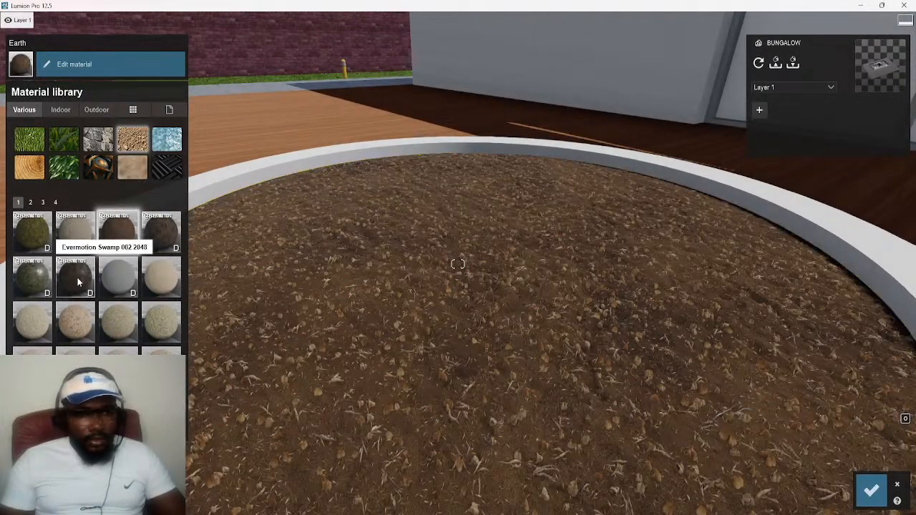
{"action": "left_click", "coordinate": [31, 203]}
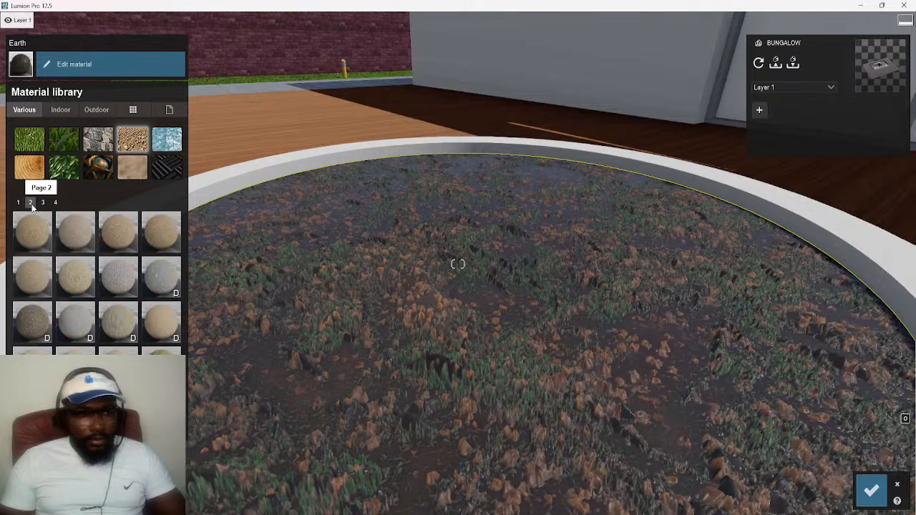
{"action": "left_click", "coordinate": [162, 345]}
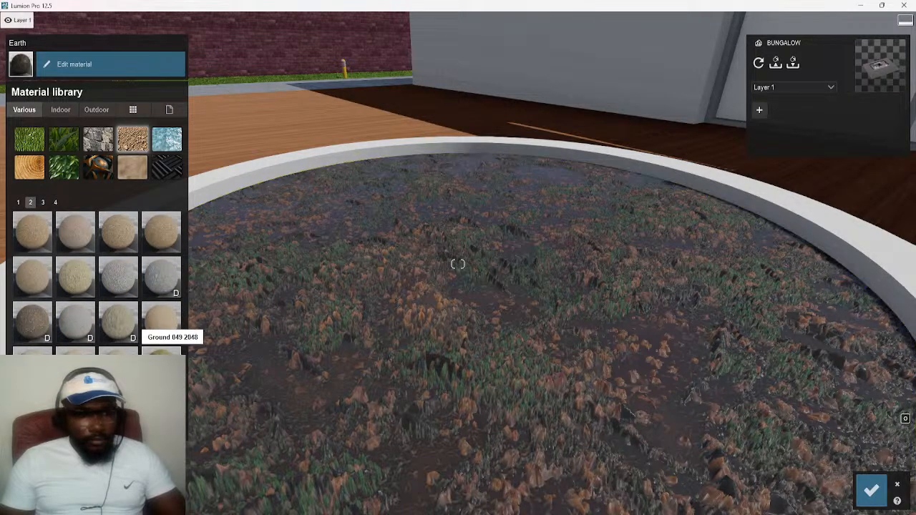
{"action": "left_click", "coordinate": [18, 202]}
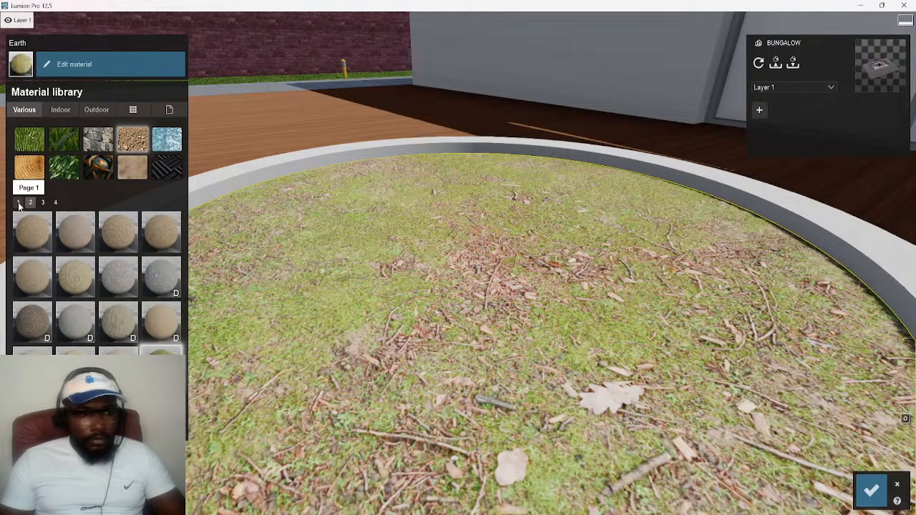
{"action": "left_click", "coordinate": [77, 276]}
- Try pebbly dirt and light sand, then apply Evermotion Swamp 002 to the planter
{"action": "key", "text": "s"}
{"action": "right_click_drag", "start_coordinate": [636, 471], "coordinate": [544, 399]}
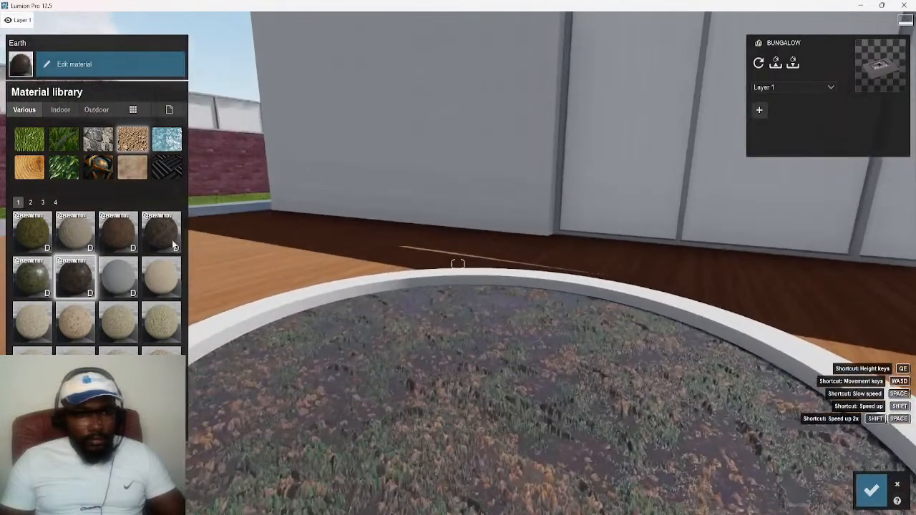
{"action": "left_click", "coordinate": [162, 231]}
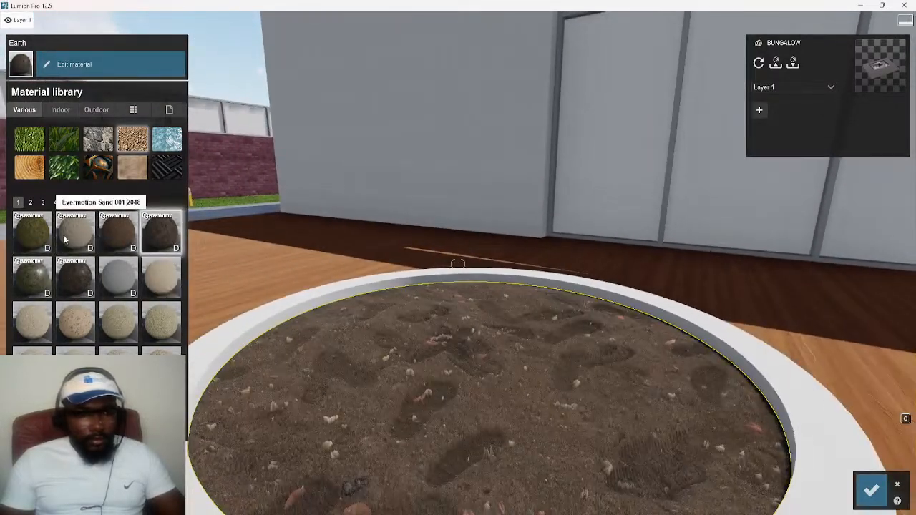
{"action": "left_click", "coordinate": [77, 240]}
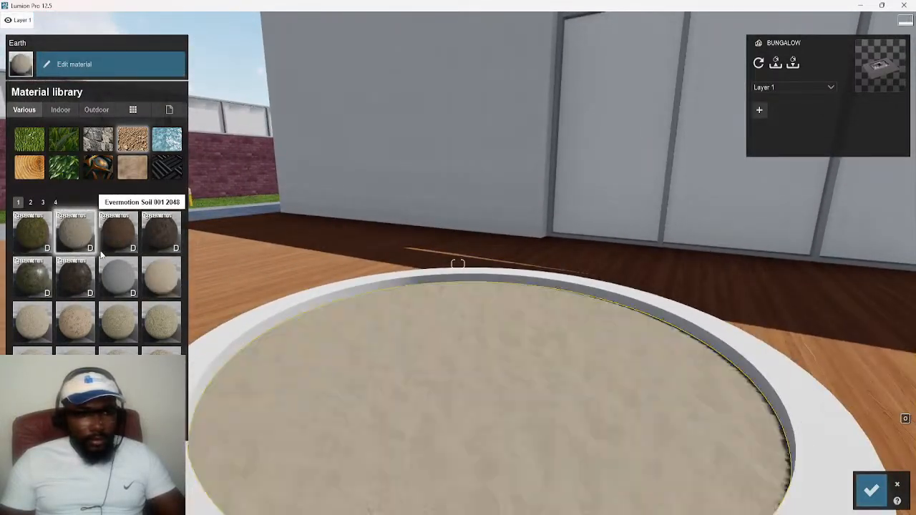
{"action": "left_click", "coordinate": [71, 288]}
- Travel along the paved path around the building corner to face the windows
{"action": "key", "text": "s"}
{"action": "right_click_drag", "start_coordinate": [852, 469], "coordinate": [773, 451]}
{"action": "key", "text": "w"}
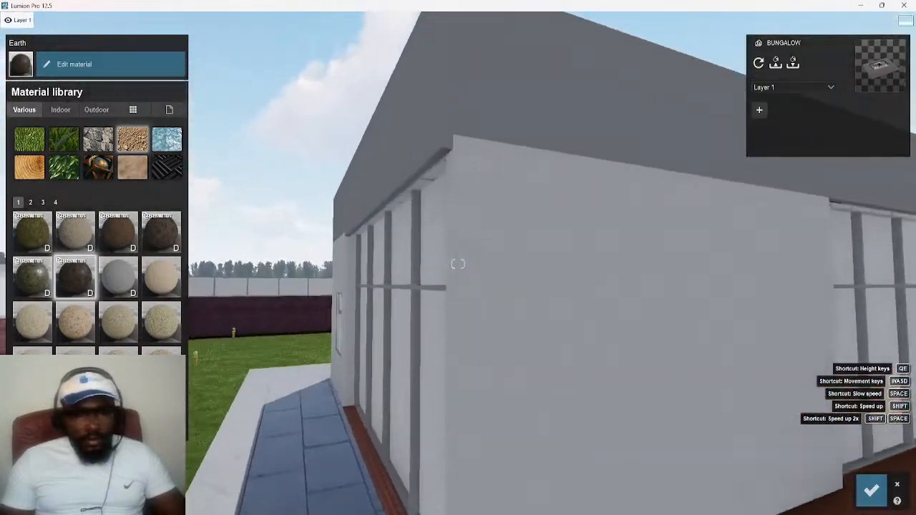
{"action": "key", "text": "w"}
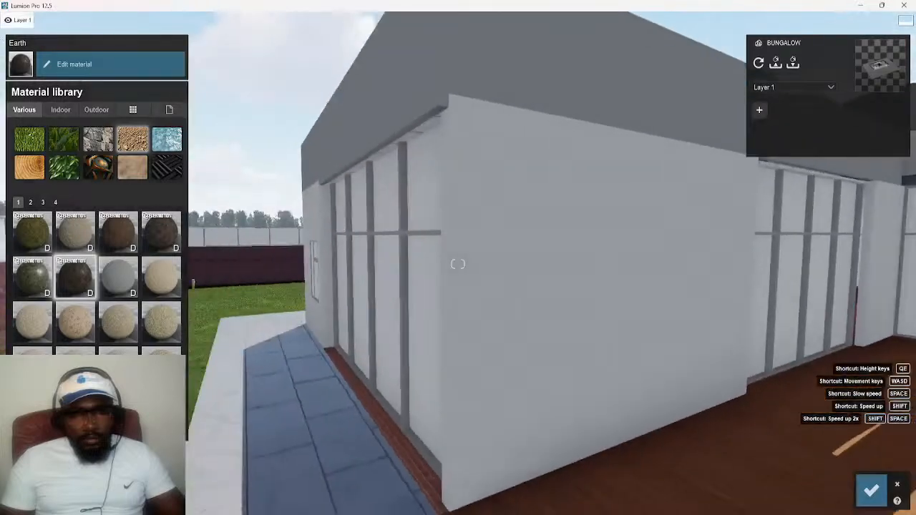
{"action": "key", "text": "w"}
{"action": "key", "text": "a"}
{"action": "right_click_drag", "start_coordinate": [773, 451], "coordinate": [861, 430]}
- Apply the outdoor Glass Panels 004 material to the window panes
{"action": "left_click", "coordinate": [480, 331]}
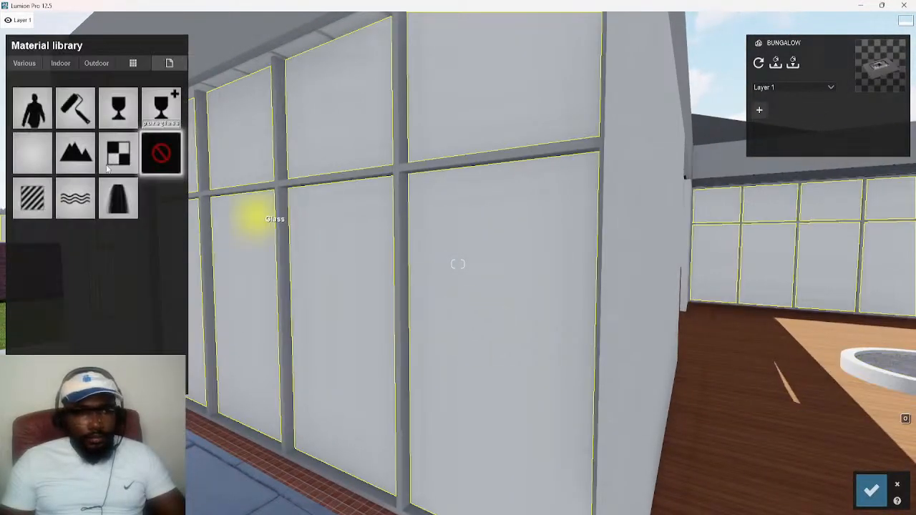
{"action": "left_click", "coordinate": [61, 64]}
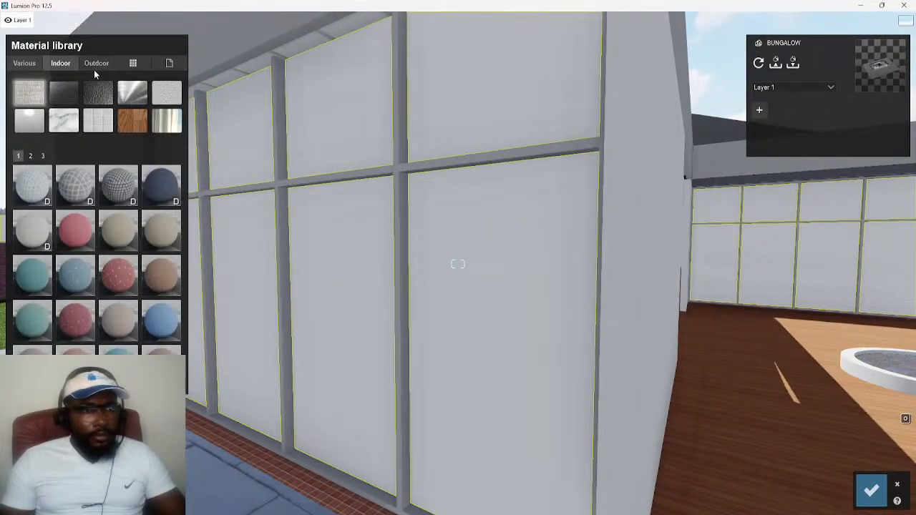
{"action": "left_click", "coordinate": [93, 63]}
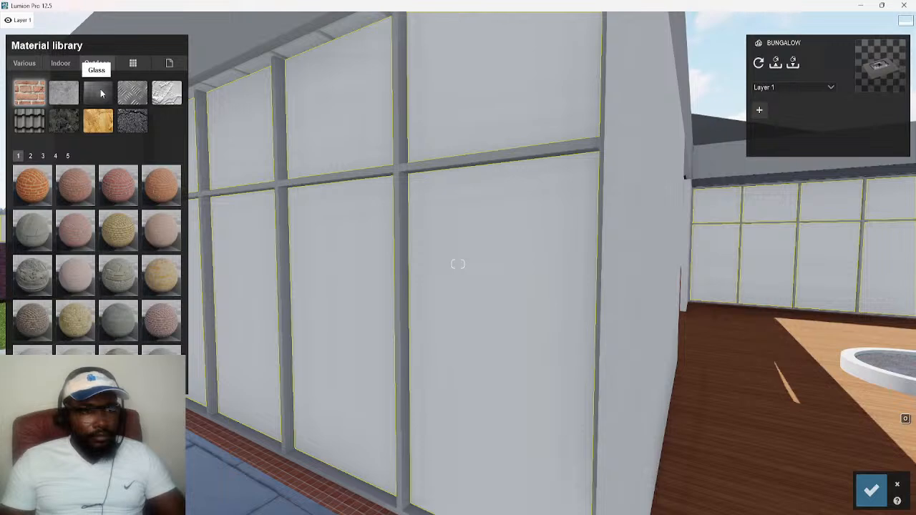
{"action": "left_click", "coordinate": [98, 91]}
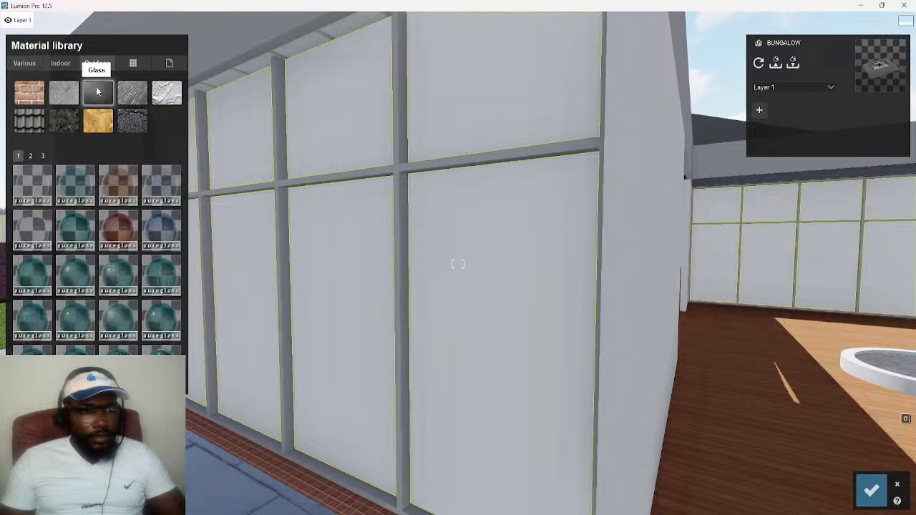
{"action": "left_click", "coordinate": [162, 181]}
- In front of the glass room, lower the glass transparency and adjust its Double sided setting
{"action": "right_click_drag", "start_coordinate": [429, 265], "coordinate": [473, 264]}
{"action": "key", "text": "d"}
{"action": "key", "text": "a"}
{"action": "key", "text": "d"}
{"action": "right_click_drag", "start_coordinate": [229, 245], "coordinate": [250, 251]}
{"action": "key", "text": "a"}
{"action": "left_click", "coordinate": [162, 231]}
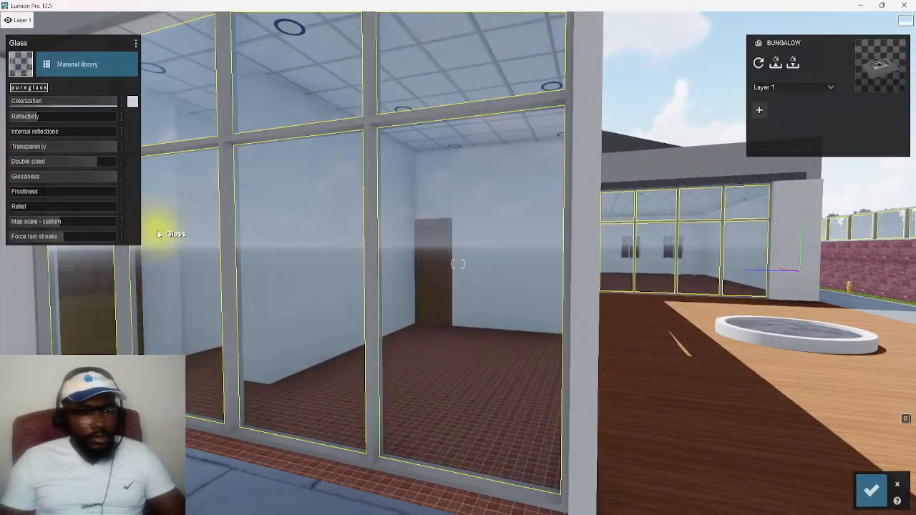
{"action": "left_click_drag", "start_coordinate": [70, 147], "coordinate": [6, 149]}
{"action": "left_click_drag", "start_coordinate": [102, 164], "coordinate": [0, 152]}
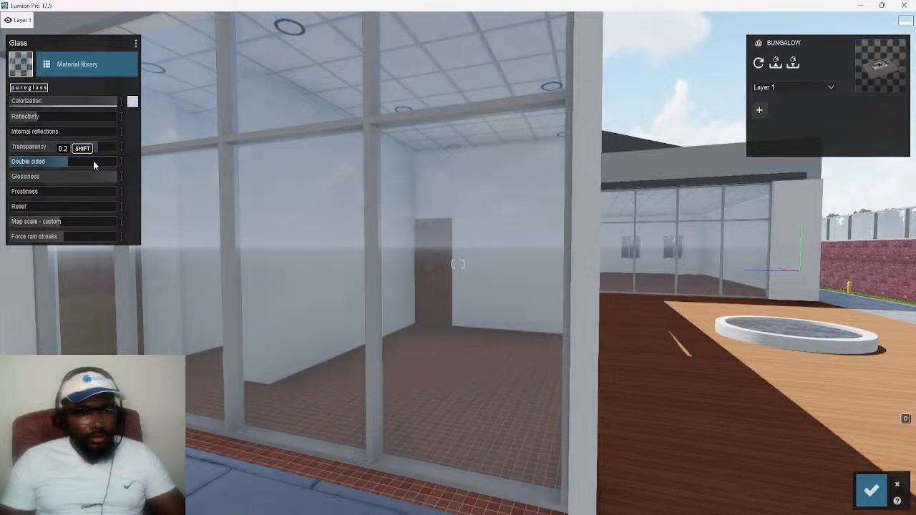
{"action": "left_click_drag", "start_coordinate": [93, 164], "coordinate": [131, 183]}
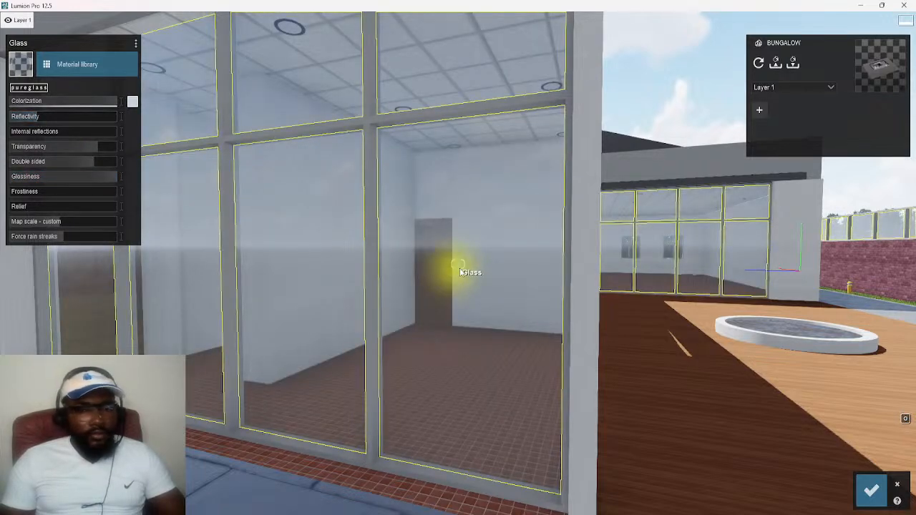
- Move the camera back along the facade to view the glass front, fence and windows
{"action": "key", "text": "d"}
{"action": "right_click_drag", "start_coordinate": [459, 270], "coordinate": [533, 295]}
{"action": "key", "text": "s"}
{"action": "key", "text": "a"}
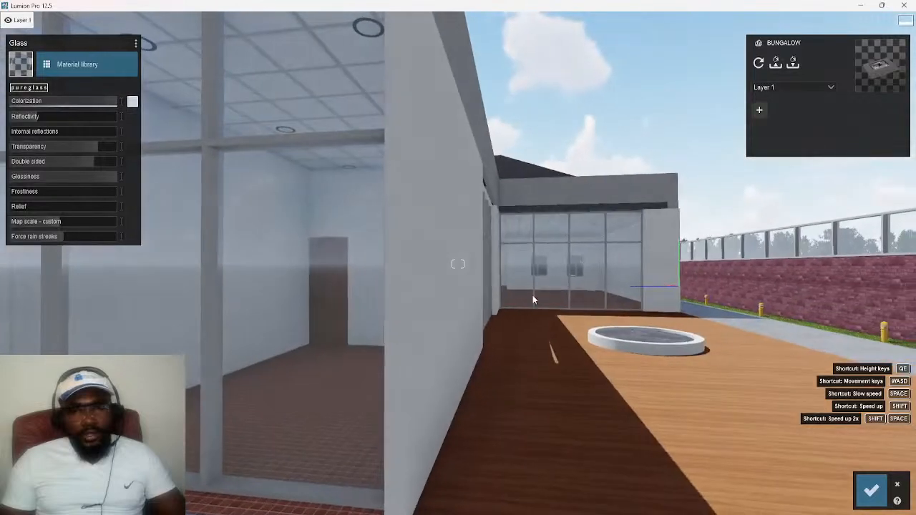
{"action": "right_click_drag", "start_coordinate": [516, 439], "coordinate": [406, 362]}
{"action": "key", "text": "d"}
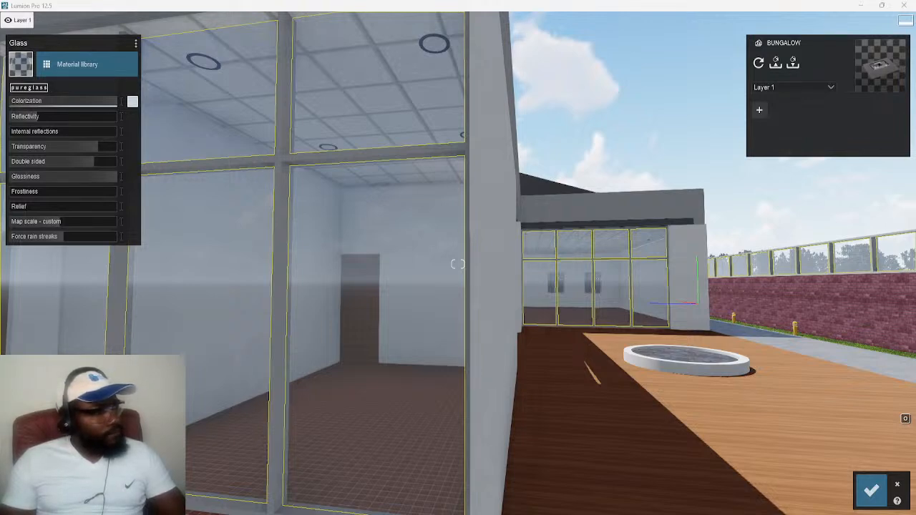
{"action": "key", "text": "s"}
{"action": "key", "text": "d"}
{"action": "right_click_drag", "start_coordinate": [615, 431], "coordinate": [534, 444]}
{"action": "key", "text": "w"}
{"action": "key", "text": "s"}
{"action": "key", "text": "w"}
{"action": "key", "text": "d"}
{"action": "key", "text": "d"}
{"action": "key", "text": "a"}
{"action": "key", "text": "w"}
{"action": "key", "text": "a"}
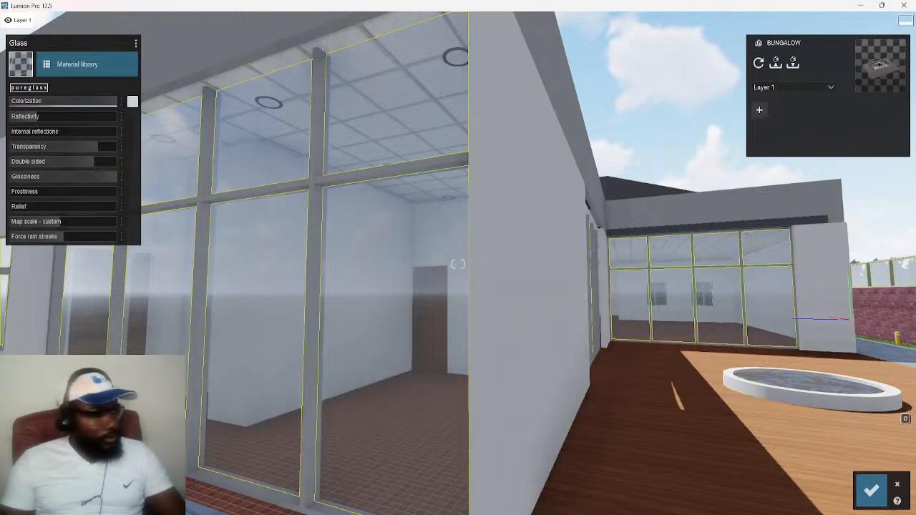
{"action": "key", "text": "d"}
{"action": "key", "text": "w"}
{"action": "right_click_drag", "start_coordinate": [569, 401], "coordinate": [537, 437]}
{"action": "key", "text": "w"}
{"action": "right_click_drag", "start_coordinate": [458, 264], "coordinate": [706, 262]}
{"action": "key", "text": "a"}
{"action": "key", "text": "s"}
{"action": "right_click_drag", "start_coordinate": [470, 356], "coordinate": [498, 362]}
{"action": "left_click", "coordinate": [499, 362]}
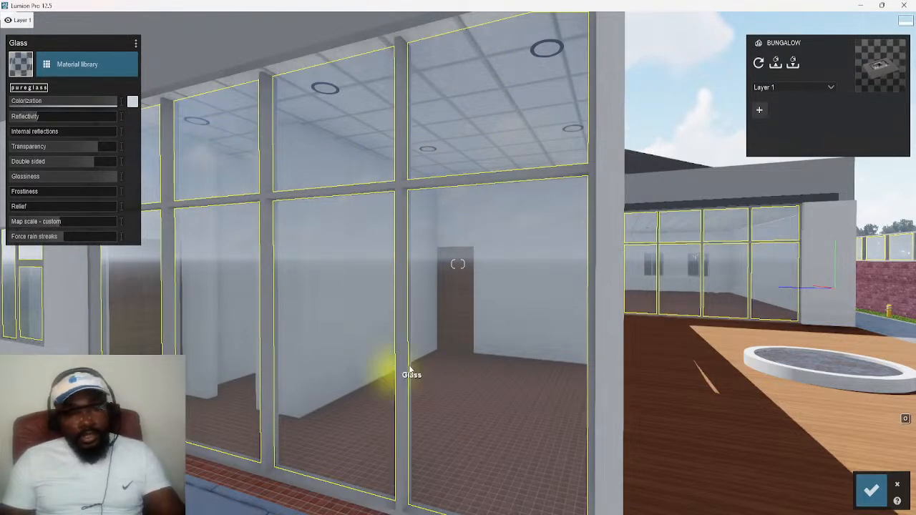
{"action": "right_click_drag", "start_coordinate": [526, 383], "coordinate": [494, 394]}
{"action": "key", "text": "s"}
{"action": "key", "text": "w"}
{"action": "right_click_drag", "start_coordinate": [597, 376], "coordinate": [544, 376]}
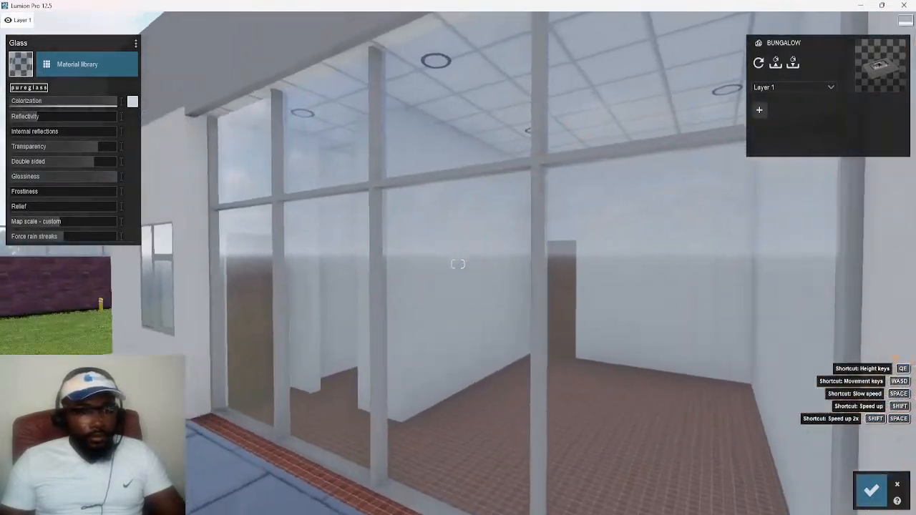
{"action": "key", "text": "d"}
{"action": "key", "text": "s"}
{"action": "right_click_drag", "start_coordinate": [458, 264], "coordinate": [512, 280]}
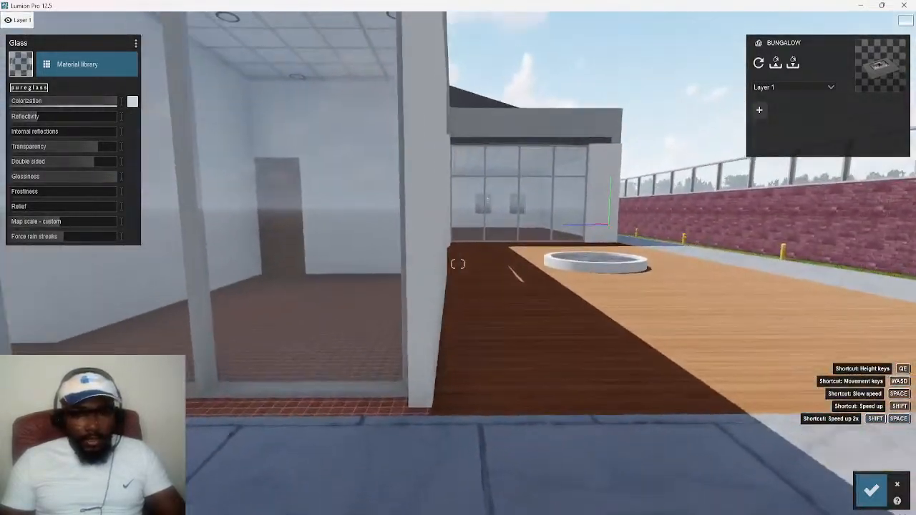
{"action": "key", "text": "w"}
{"action": "right_click_drag", "start_coordinate": [615, 336], "coordinate": [509, 346]}
{"action": "right_click_drag", "start_coordinate": [207, 251], "coordinate": [423, 378]}
{"action": "key", "text": "s"}
{"action": "key", "text": "d"}
{"action": "key", "text": "a"}
{"action": "key", "text": "w"}
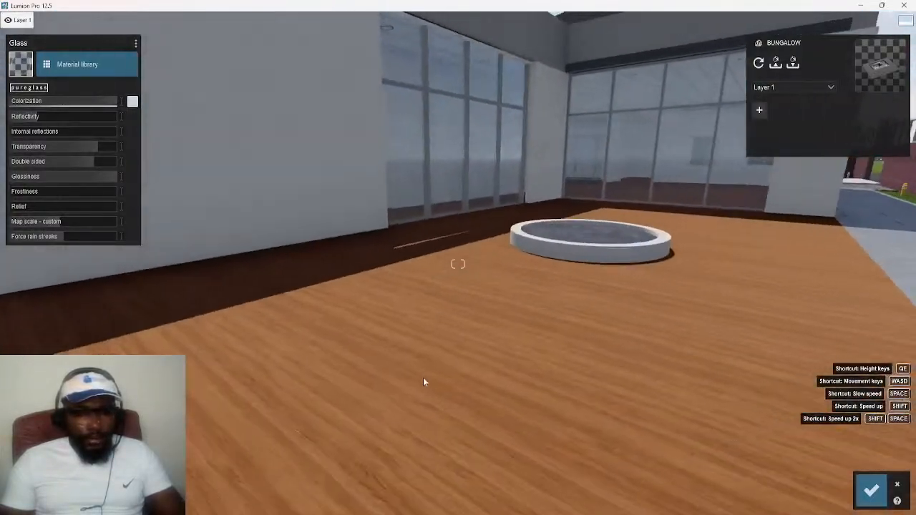
{"action": "left_click", "coordinate": [430, 379]}
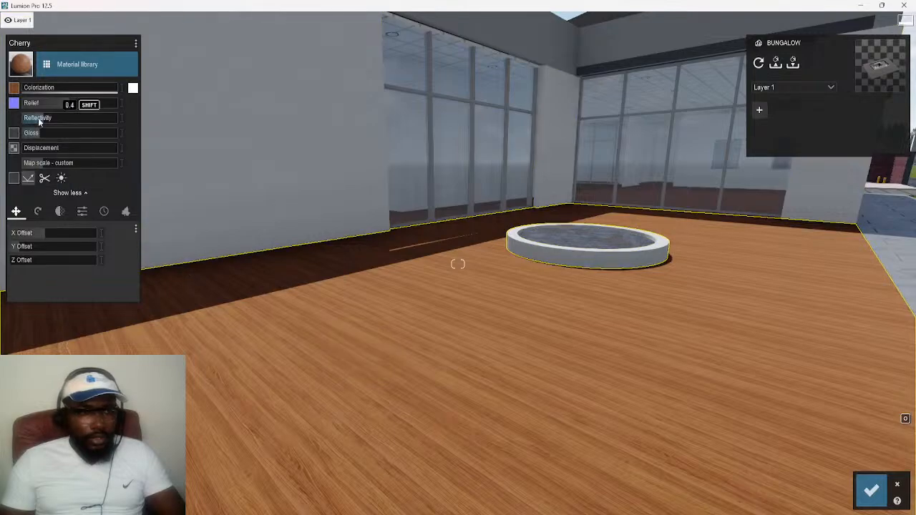
{"action": "key", "text": "s"}
{"action": "right_click_drag", "start_coordinate": [594, 353], "coordinate": [666, 347]}
{"action": "key", "text": "s"}
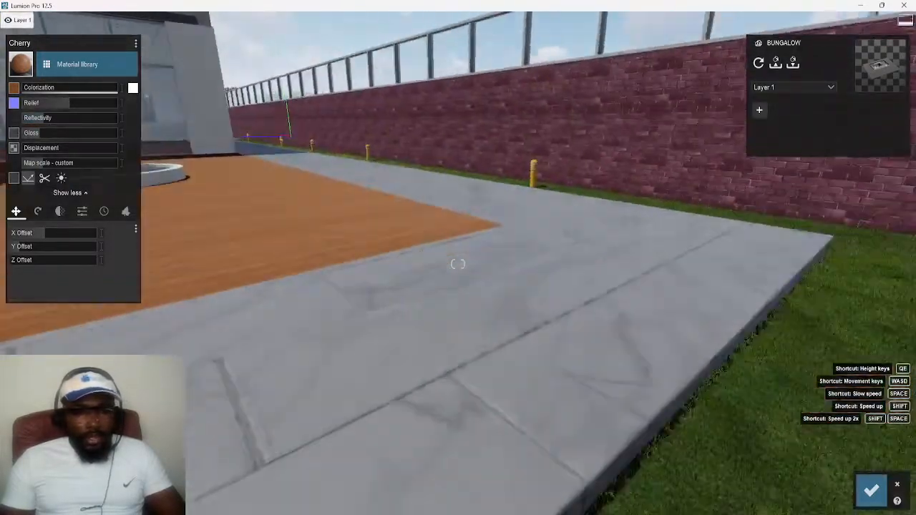
{"action": "key", "text": "s"}
{"action": "right_click_drag", "start_coordinate": [458, 264], "coordinate": [307, 268]}
{"action": "key", "text": "w"}
{"action": "key", "text": "w"}
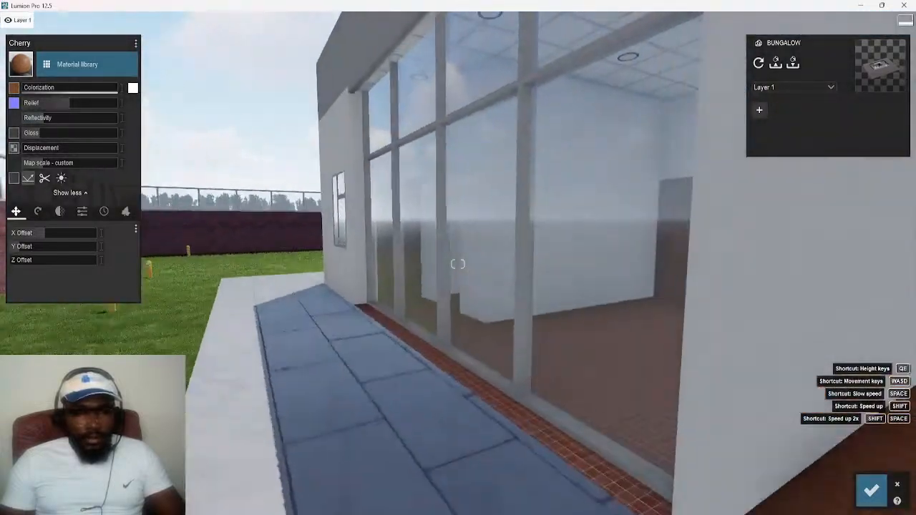
{"action": "mouse_move", "coordinate": [515, 351]}
{"action": "right_mouse_down"}
{"action": "mouse_move", "coordinate": [599, 356]}
{"action": "mouse_move", "coordinate": [511, 335]}
{"action": "right_mouse_up"}
{"action": "key", "text": "s"}
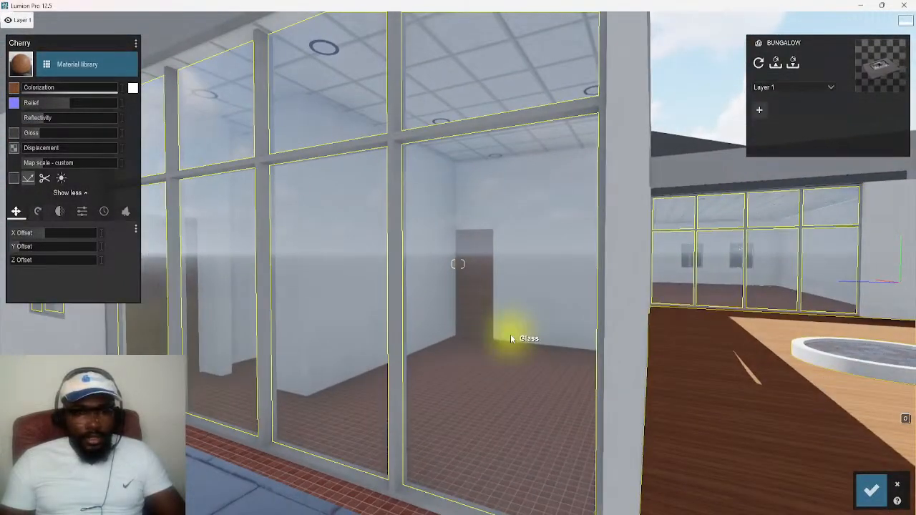
{"action": "left_click", "coordinate": [511, 337]}
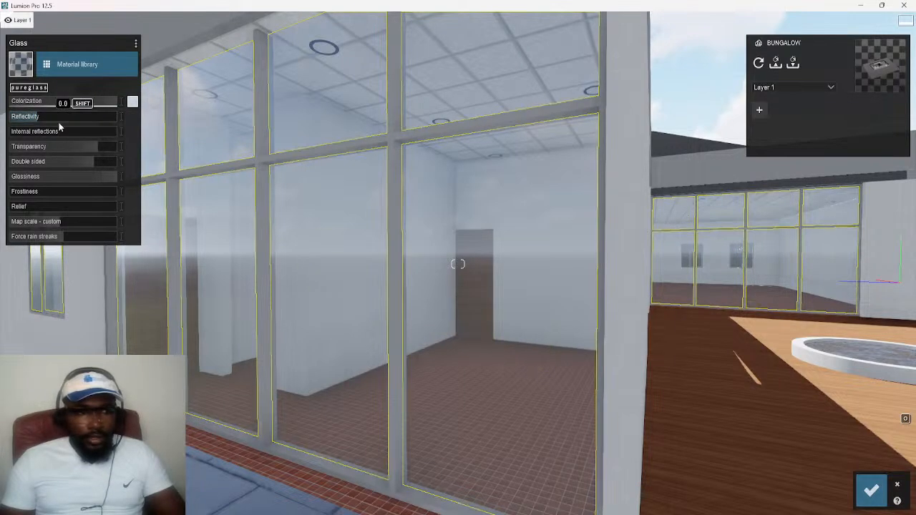
- Raise the glass reflectivity to about 0.6 and inspect the glass facade
{"action": "left_click_drag", "start_coordinate": [39, 117], "coordinate": [79, 121]}
{"action": "key", "text": "d"}
{"action": "right_click_drag", "start_coordinate": [386, 273], "coordinate": [287, 274]}
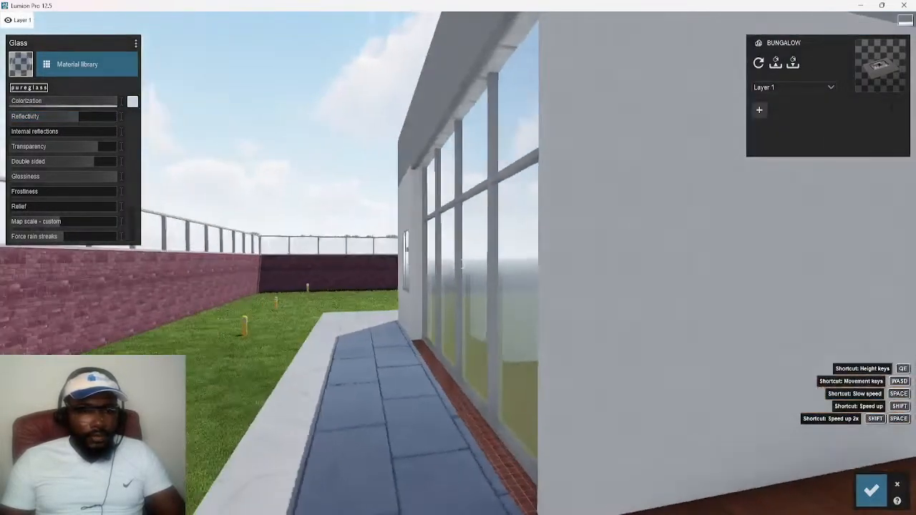
{"action": "right_click_drag", "start_coordinate": [458, 264], "coordinate": [330, 287]}
{"action": "key", "text": "q"}
{"action": "key", "text": "e"}
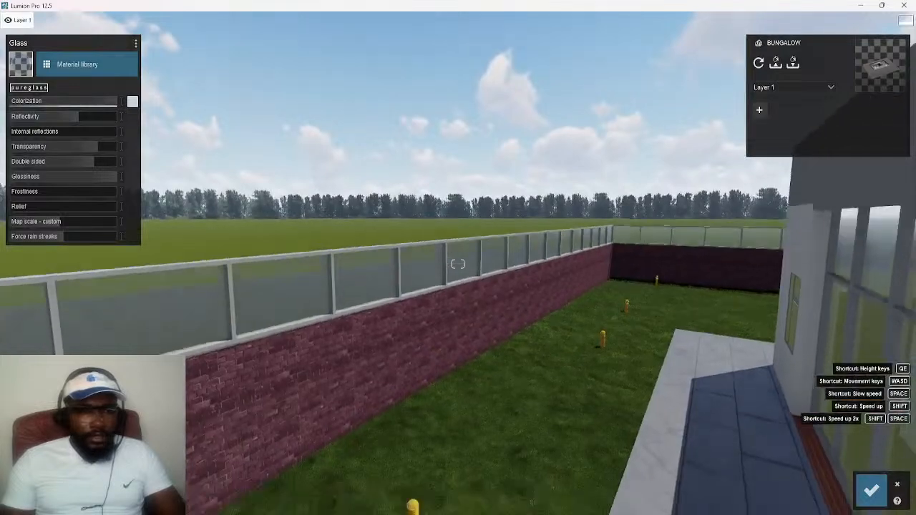
{"action": "key", "text": "s"}
{"action": "right_click_drag", "start_coordinate": [458, 264], "coordinate": [630, 255]}
{"action": "key", "text": "a"}
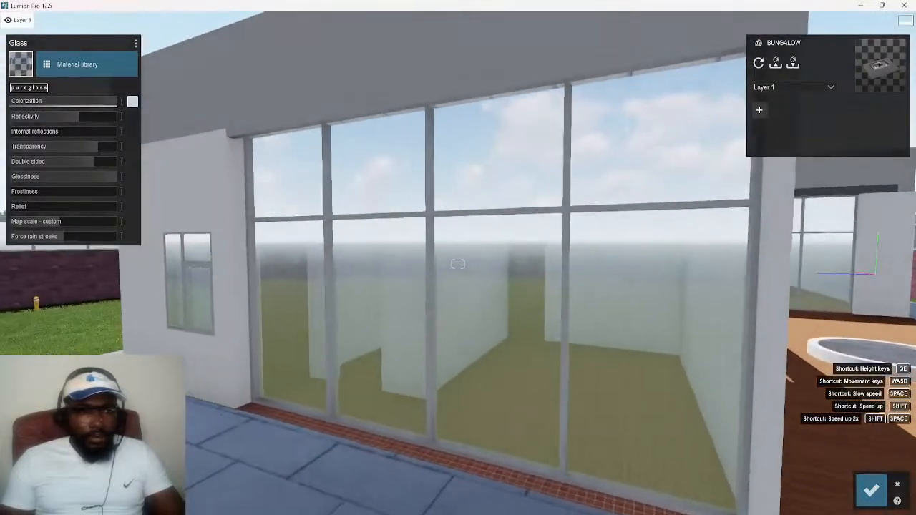
{"action": "key", "text": "d"}
{"action": "right_click_drag", "start_coordinate": [372, 301], "coordinate": [333, 302]}
{"action": "key", "text": "s"}
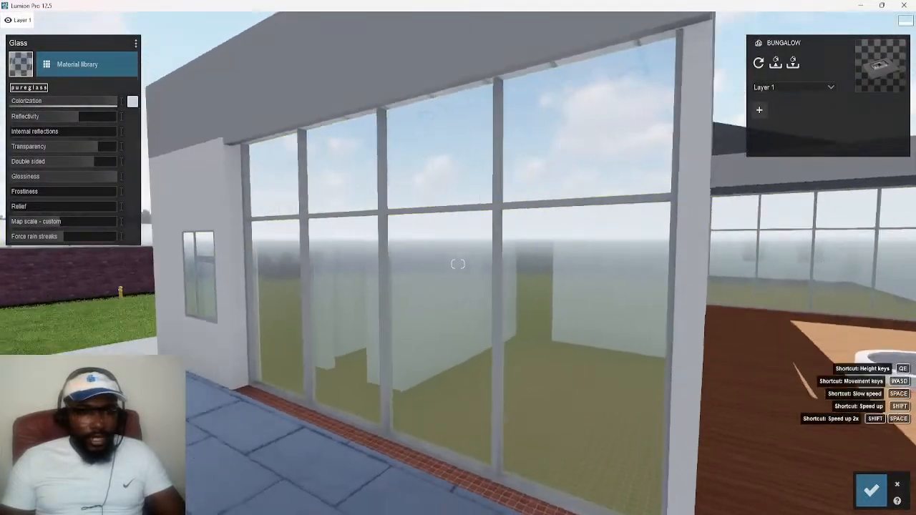
- Fly around the house to look down at the glass corner
{"action": "right_click_drag", "start_coordinate": [487, 364], "coordinate": [93, 362]}
{"action": "key", "text": "q"}
{"action": "right_click_drag", "start_coordinate": [608, 393], "coordinate": [513, 376]}
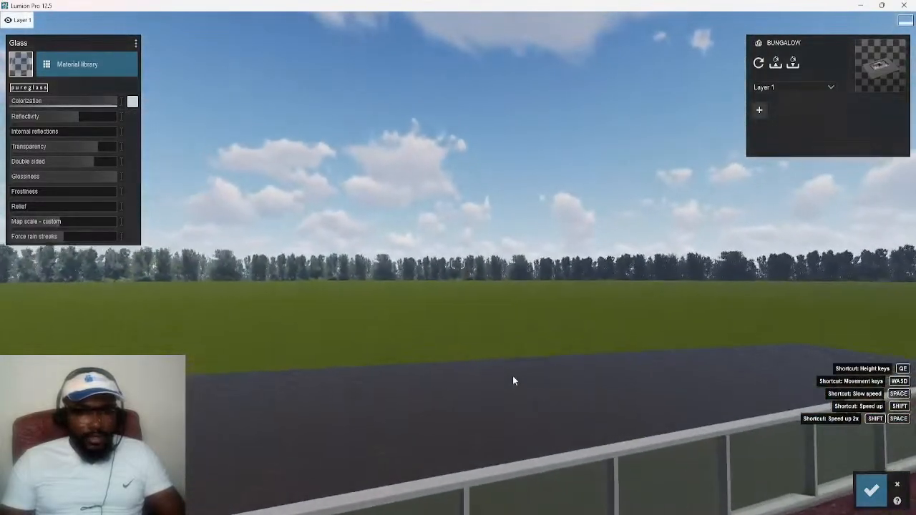
{"action": "right_click_drag", "start_coordinate": [222, 415], "coordinate": [587, 422]}
{"action": "key", "text": "e"}
{"action": "right_click_drag", "start_coordinate": [458, 264], "coordinate": [548, 262]}
{"action": "key", "text": "q"}
{"action": "right_click_drag", "start_coordinate": [458, 430], "coordinate": [494, 445]}
{"action": "key", "text": "s"}
{"action": "key", "text": "s"}
{"action": "key", "text": "q"}
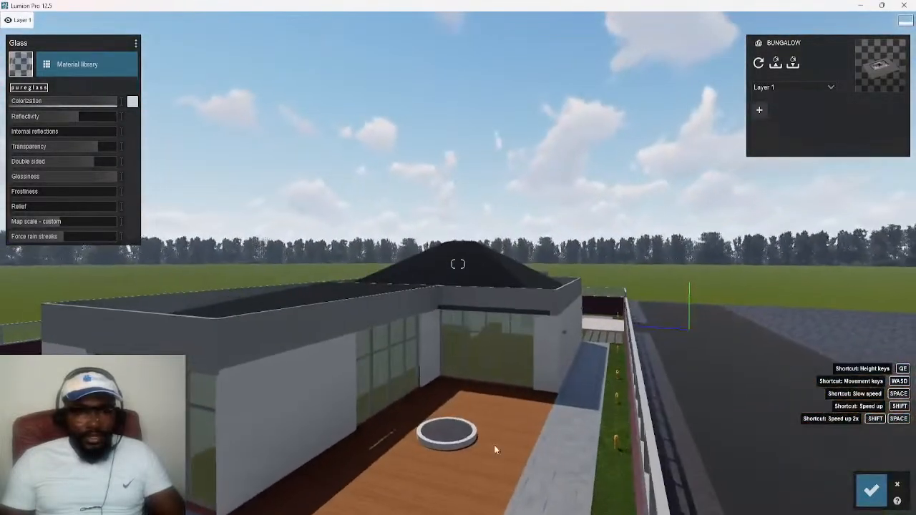
{"action": "right_click_drag", "start_coordinate": [566, 222], "coordinate": [408, 292]}
{"action": "key", "text": "w"}
{"action": "key", "text": "w"}
{"action": "key", "text": "e"}
{"action": "right_click_drag", "start_coordinate": [518, 391], "coordinate": [521, 215]}
{"action": "right_click_drag", "start_coordinate": [344, 215], "coordinate": [329, 340]}
{"action": "key", "text": "s"}
{"action": "key", "text": "w"}
- Try reflectivity near two-thirds, then set it to 0.0 and save the glass material
{"action": "left_click", "coordinate": [78, 121]}
{"action": "key", "text": "a"}
{"action": "key", "text": "e"}
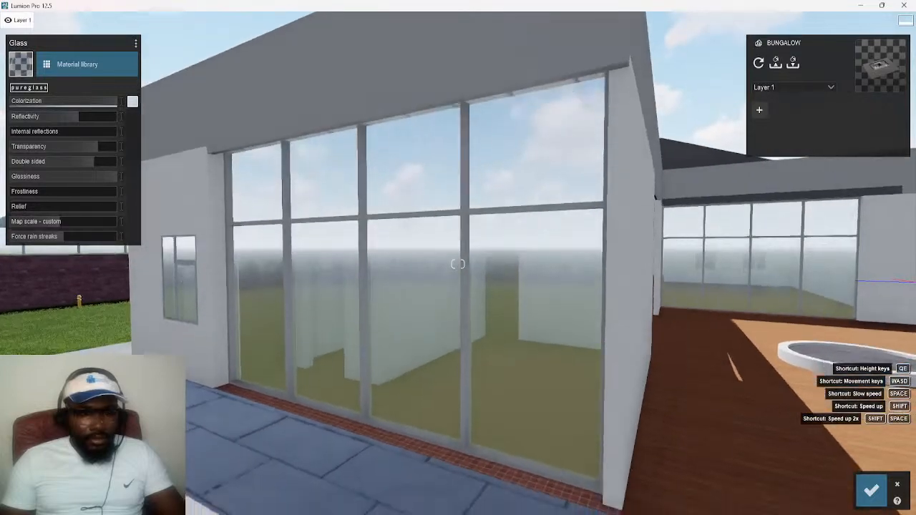
{"action": "key", "text": "w"}
{"action": "right_click_drag", "start_coordinate": [430, 286], "coordinate": [512, 308]}
{"action": "right_click_drag", "start_coordinate": [564, 326], "coordinate": [620, 253]}
{"action": "key", "text": "d"}
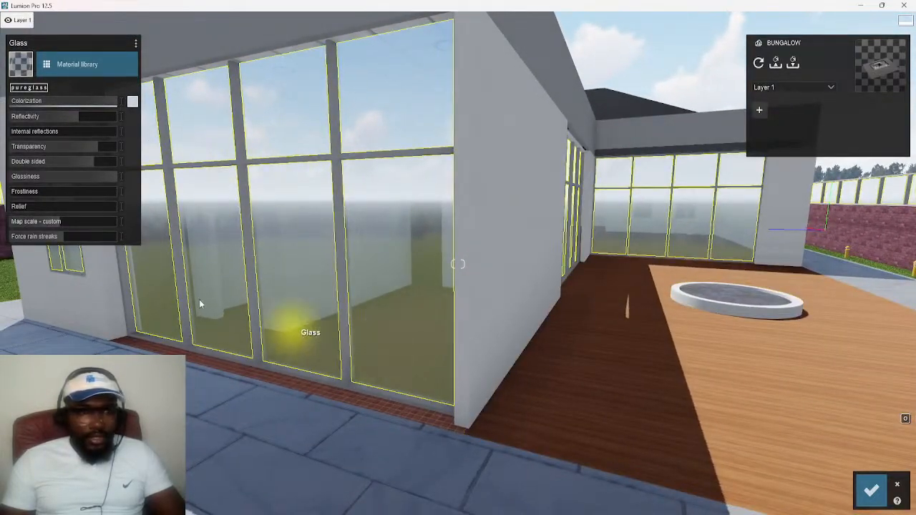
{"action": "left_click_drag", "start_coordinate": [77, 118], "coordinate": [41, 123]}
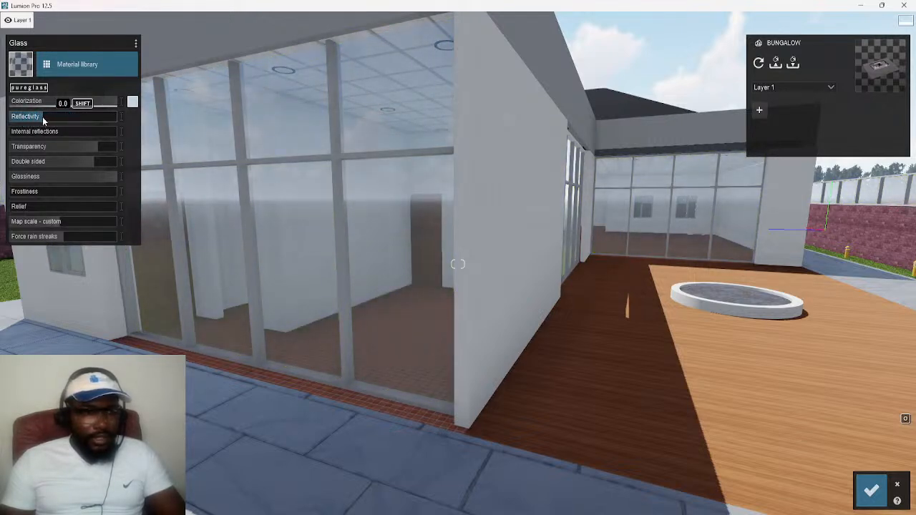
{"action": "key", "text": "s"}
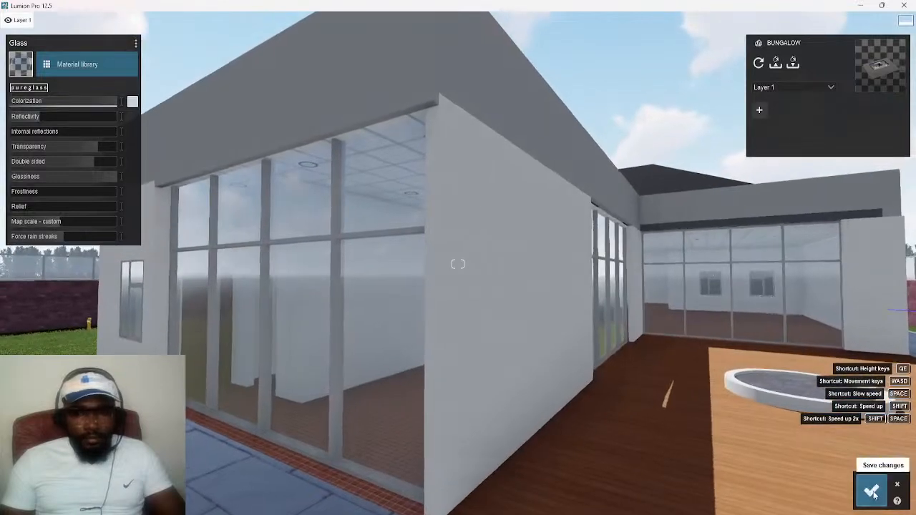
{"action": "left_click", "coordinate": [872, 491]}
- Place a Utilities Reflection control sphere on the deck past the round pool, facing the side glass wall
{"action": "left_click", "coordinate": [19, 466]}
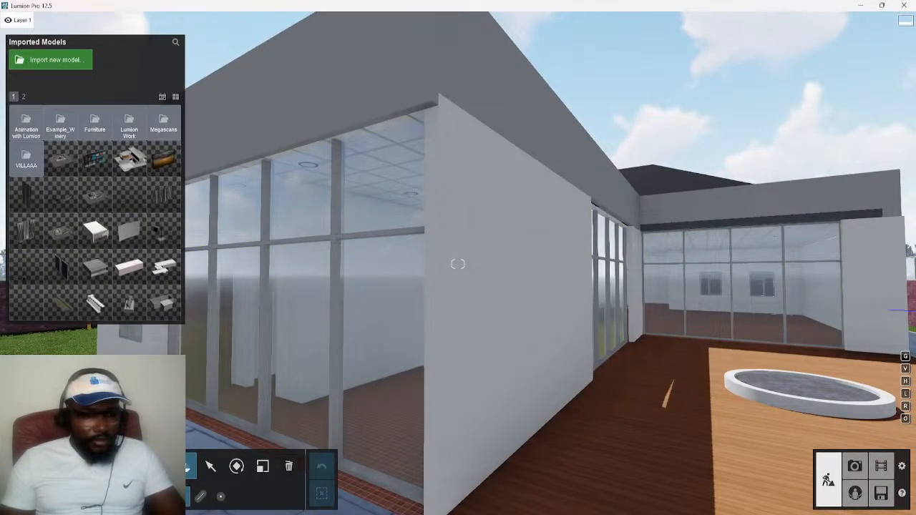
{"action": "left_click", "coordinate": [103, 493]}
{"action": "left_click", "coordinate": [129, 493]}
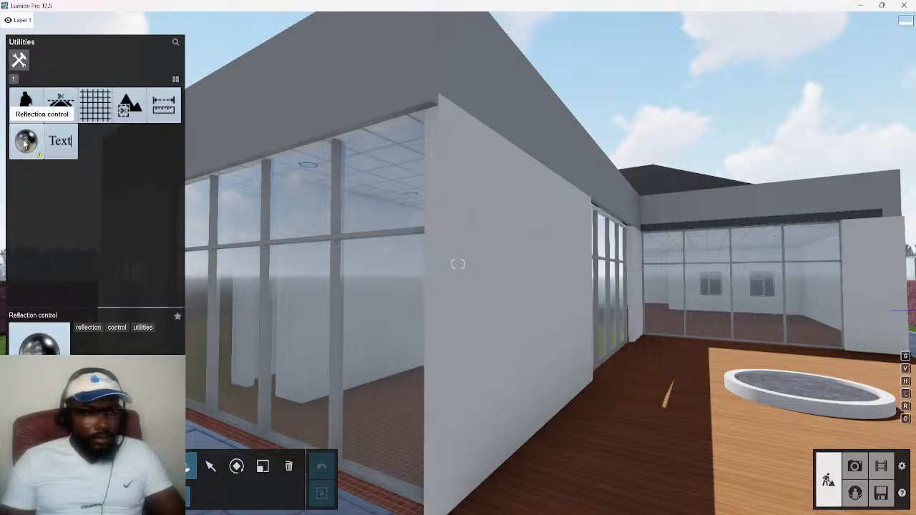
{"action": "key", "text": "d"}
{"action": "right_click_drag", "start_coordinate": [667, 378], "coordinate": [499, 356]}
{"action": "key", "text": "w"}
{"action": "key", "text": "d"}
{"action": "left_click", "coordinate": [511, 363]}
{"action": "key", "text": "w"}
{"action": "key", "text": "a"}
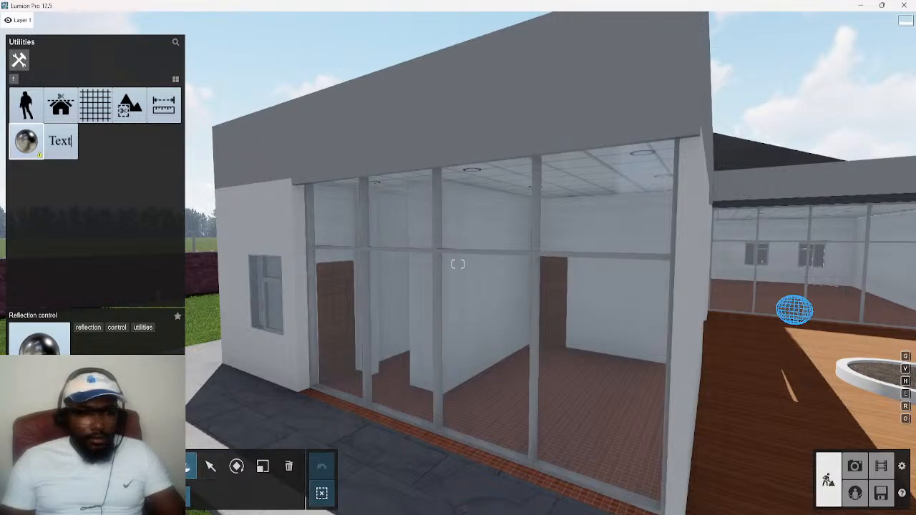
- Raise the side wall glass reflectivity to 0.5 and view it from the brick fence
{"action": "left_click", "coordinate": [500, 353]}
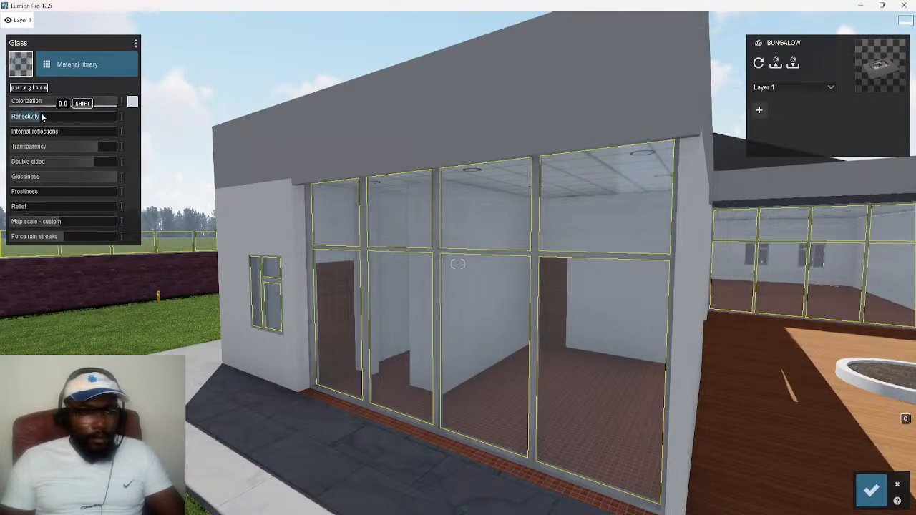
{"action": "left_click_drag", "start_coordinate": [40, 114], "coordinate": [95, 128]}
{"action": "right_click_drag", "start_coordinate": [95, 127], "coordinate": [146, 131]}
{"action": "key", "text": "w"}
{"action": "key", "text": "w"}
{"action": "right_click_drag", "start_coordinate": [466, 383], "coordinate": [372, 278]}
{"action": "key", "text": "q"}
{"action": "key", "text": "w"}
{"action": "right_click_drag", "start_coordinate": [482, 376], "coordinate": [670, 374]}
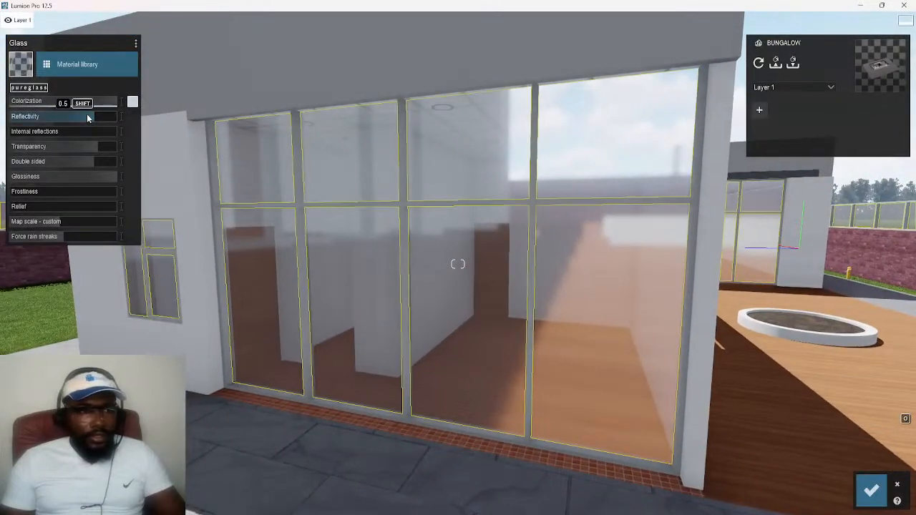
- Lower the glass reflectivity back to about 0.0 and look along the facade at the frames
{"action": "left_click_drag", "start_coordinate": [94, 120], "coordinate": [48, 117]}
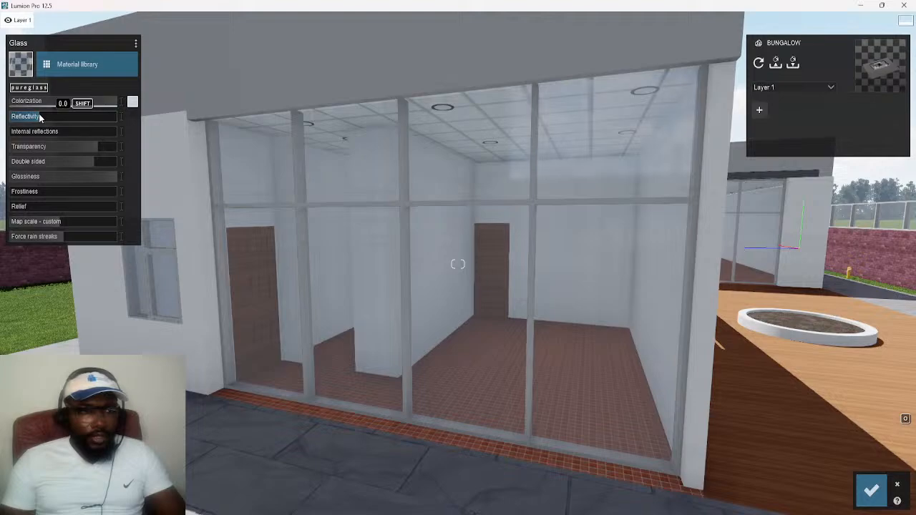
{"action": "left_click_drag", "start_coordinate": [40, 117], "coordinate": [34, 116]}
{"action": "key", "text": "d"}
{"action": "right_click_drag", "start_coordinate": [34, 116], "coordinate": [111, 161]}
{"action": "key", "text": "d"}
{"action": "right_click_drag", "start_coordinate": [133, 313], "coordinate": [133, 304]}
{"action": "key", "text": "a"}
{"action": "key", "text": "a"}
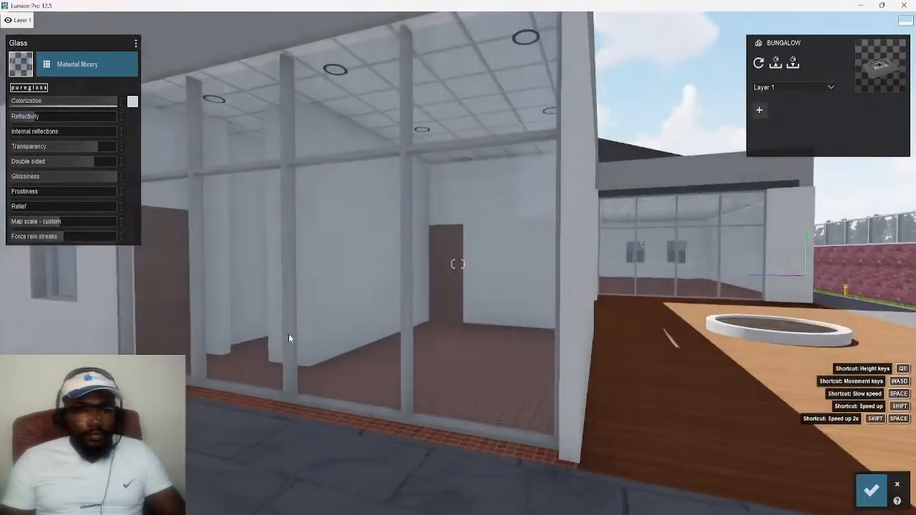
{"action": "key", "text": "w"}
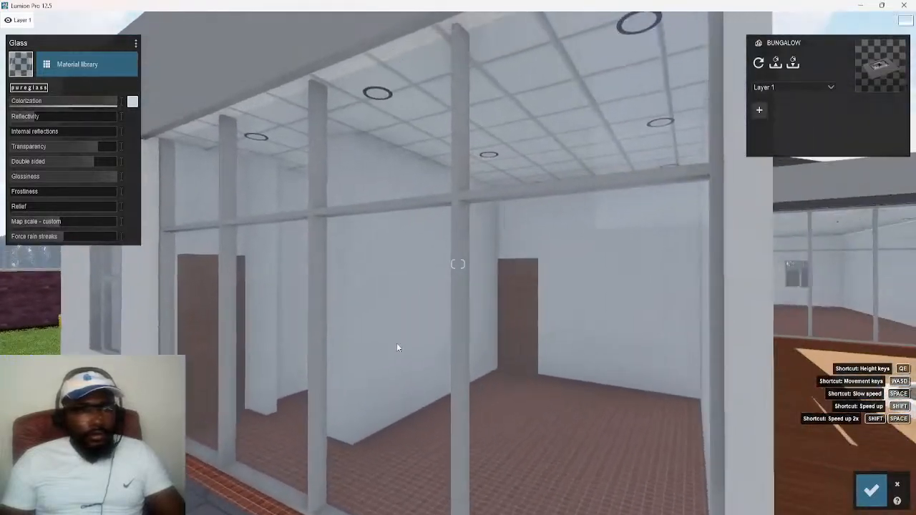
{"action": "right_click_drag", "start_coordinate": [398, 348], "coordinate": [399, 338]}
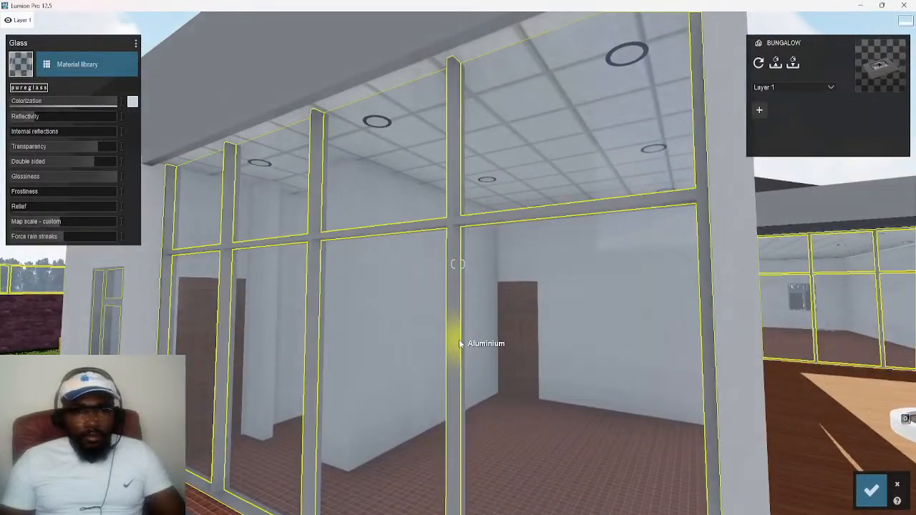
- Give the window mullions the custom Aluminium material, colorized near-black with reflectivity 0.5
{"action": "left_click", "coordinate": [460, 343]}
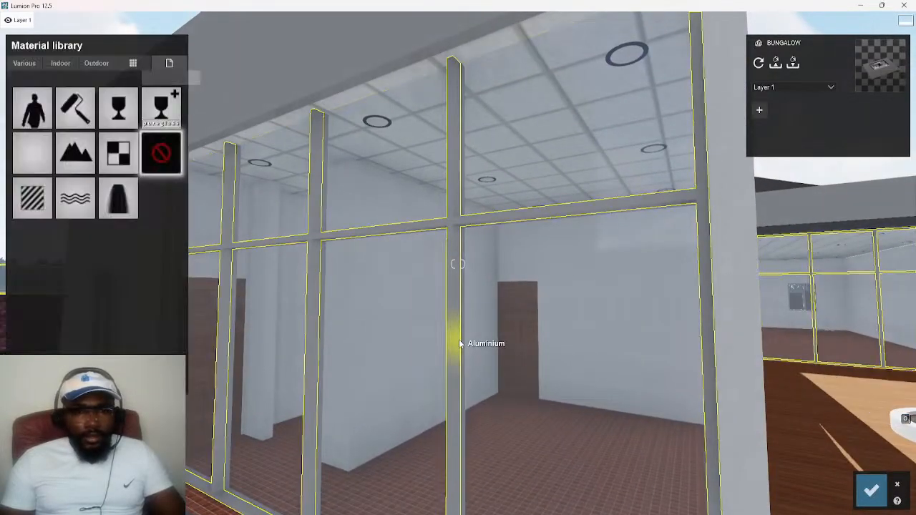
{"action": "left_click", "coordinate": [64, 65]}
{"action": "left_click", "coordinate": [14, 64]}
{"action": "left_click", "coordinate": [169, 64]}
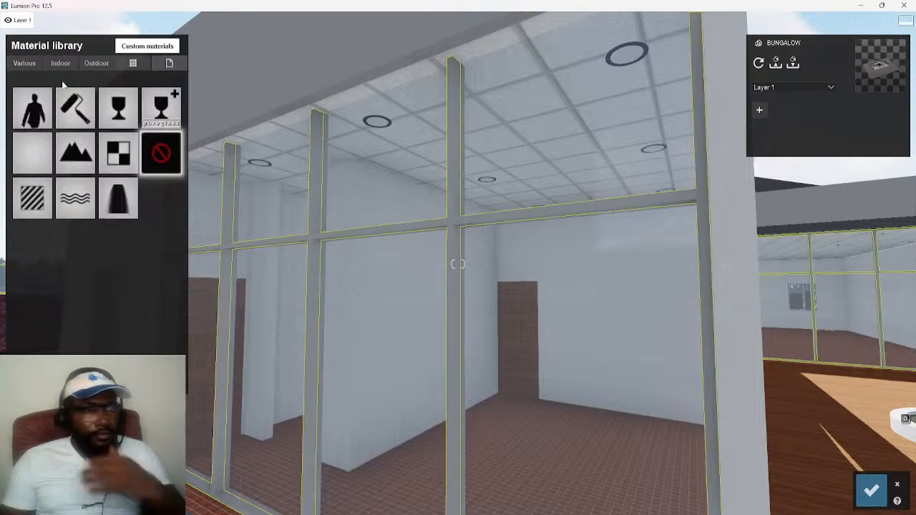
{"action": "left_click", "coordinate": [32, 199]}
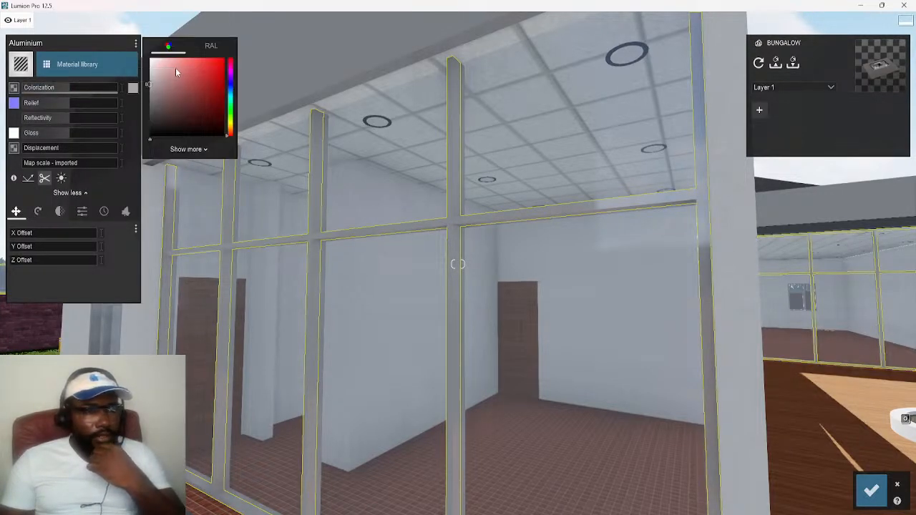
{"action": "left_click", "coordinate": [176, 125]}
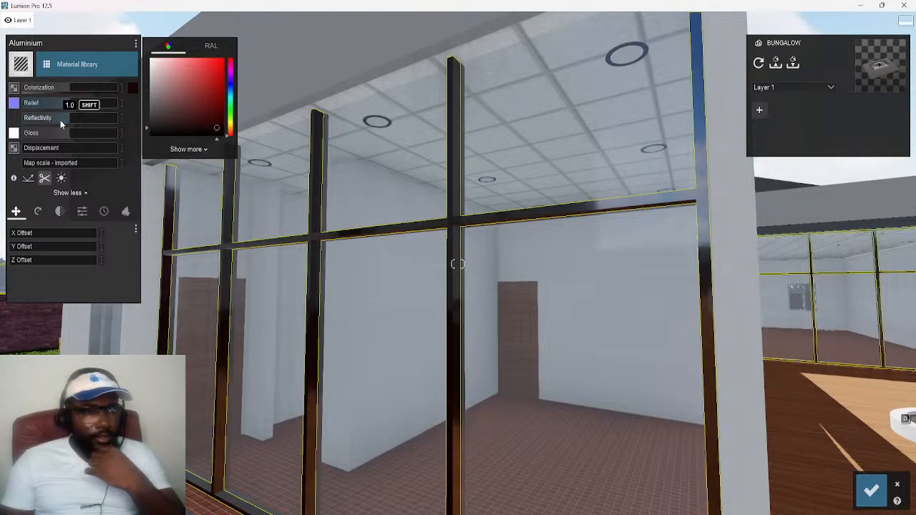
{"action": "left_click_drag", "start_coordinate": [71, 118], "coordinate": [43, 117]}
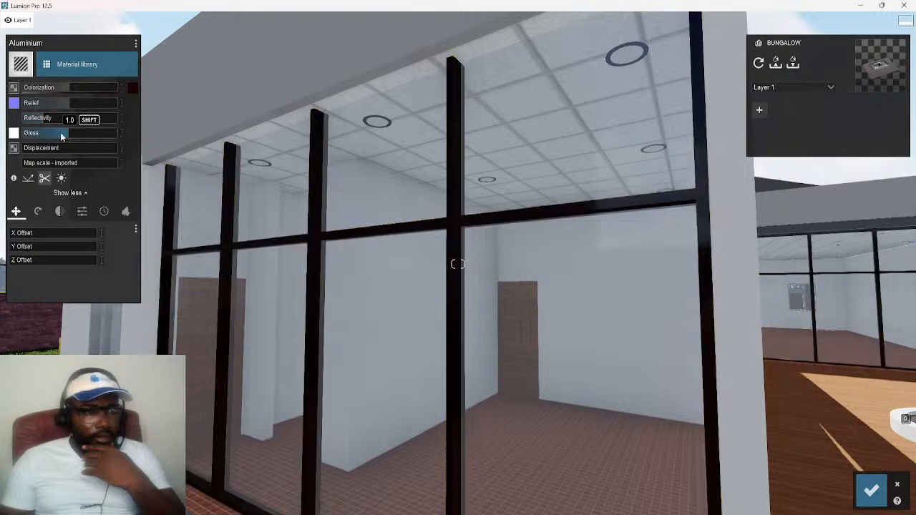
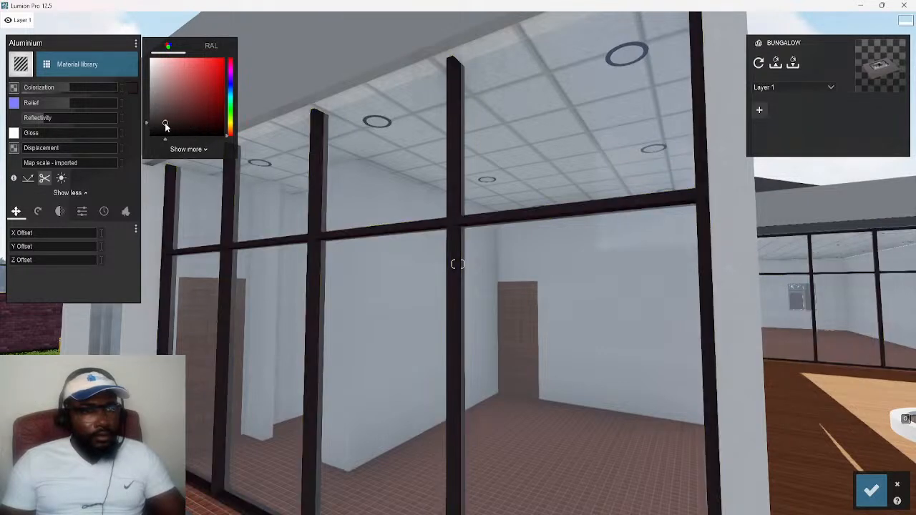
- Lower the Aluminium frame material's colorization and inspect the mullions from several angles
{"action": "key", "text": "w"}
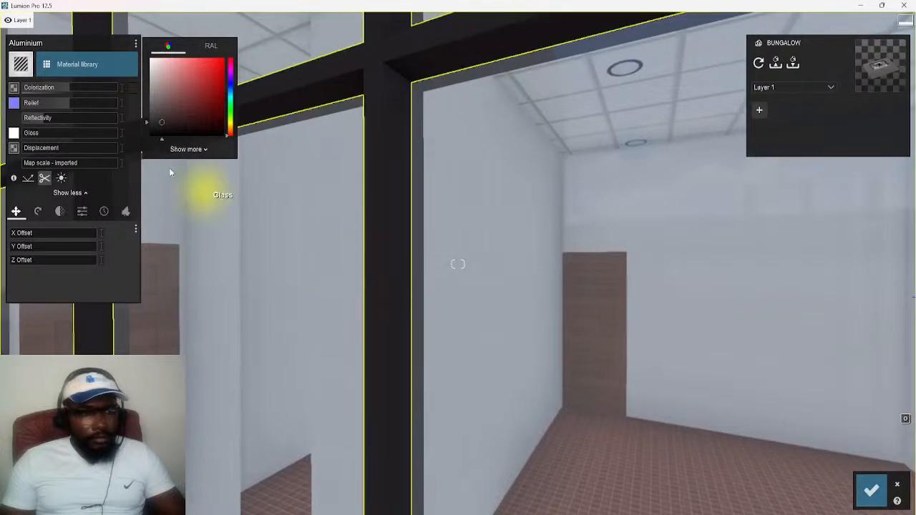
{"action": "left_click_drag", "start_coordinate": [68, 88], "coordinate": [71, 86]}
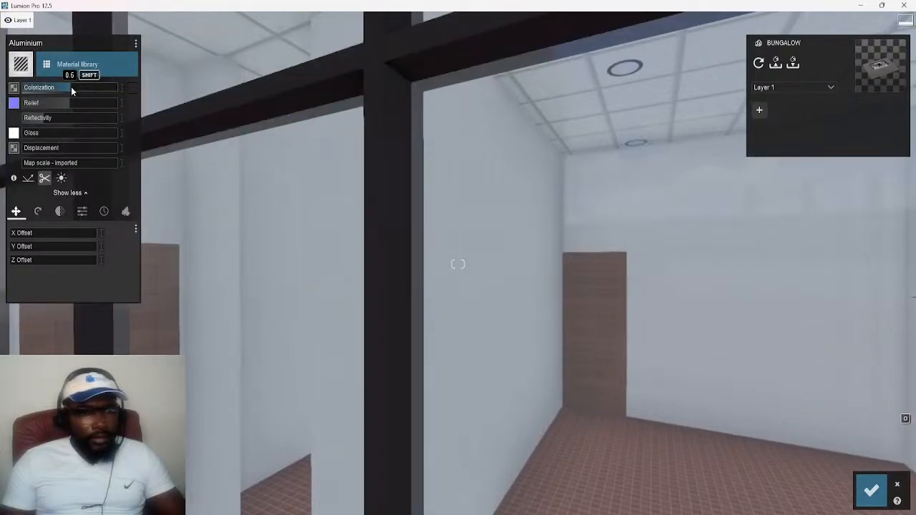
{"action": "key", "text": "s"}
{"action": "key", "text": "w"}
{"action": "right_click_drag", "start_coordinate": [67, 204], "coordinate": [29, 225]}
{"action": "key", "text": "a"}
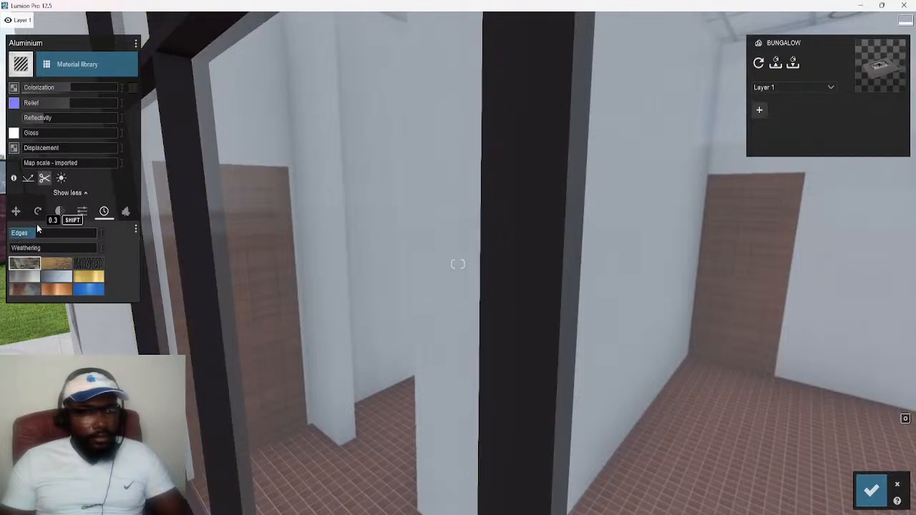
{"action": "key", "text": "d"}
{"action": "right_click_drag", "start_coordinate": [331, 323], "coordinate": [261, 321]}
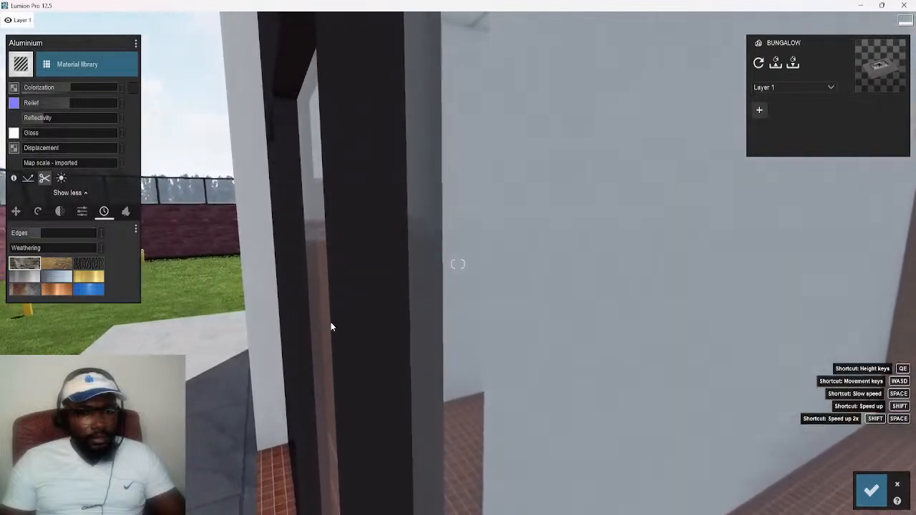
{"action": "key", "text": "d"}
{"action": "right_click_drag", "start_coordinate": [422, 247], "coordinate": [362, 303]}
{"action": "key", "text": "s"}
{"action": "key", "text": "d"}
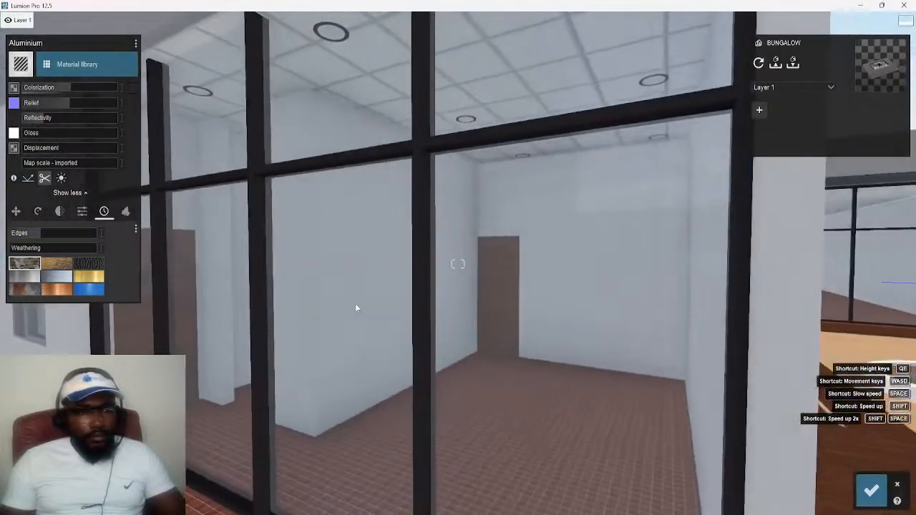
- Reduce the Aluminium material's relief and check the frames against the glazed tiled room
{"action": "mouse_move", "coordinate": [43, 121]}
{"action": "left_click", "coordinate": [67, 104]}
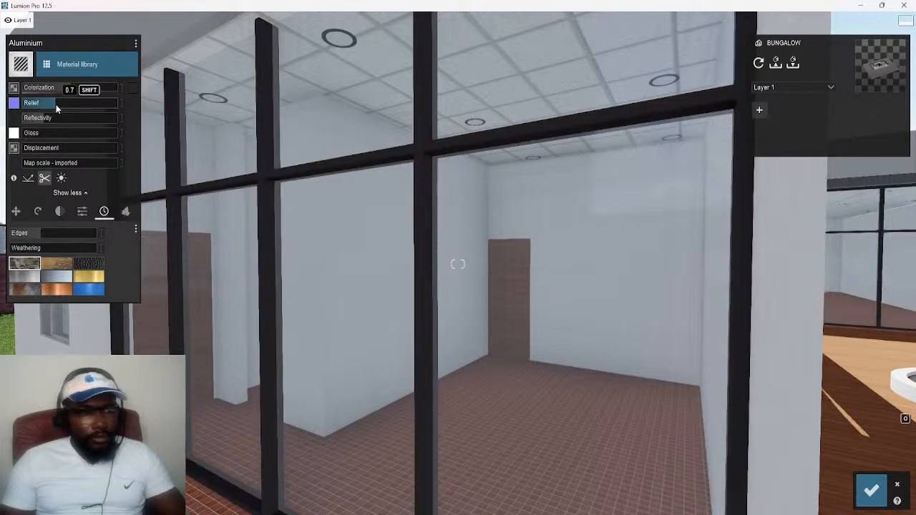
{"action": "key", "text": "d"}
{"action": "right_click_drag", "start_coordinate": [237, 270], "coordinate": [16, 311]}
{"action": "key", "text": "a"}
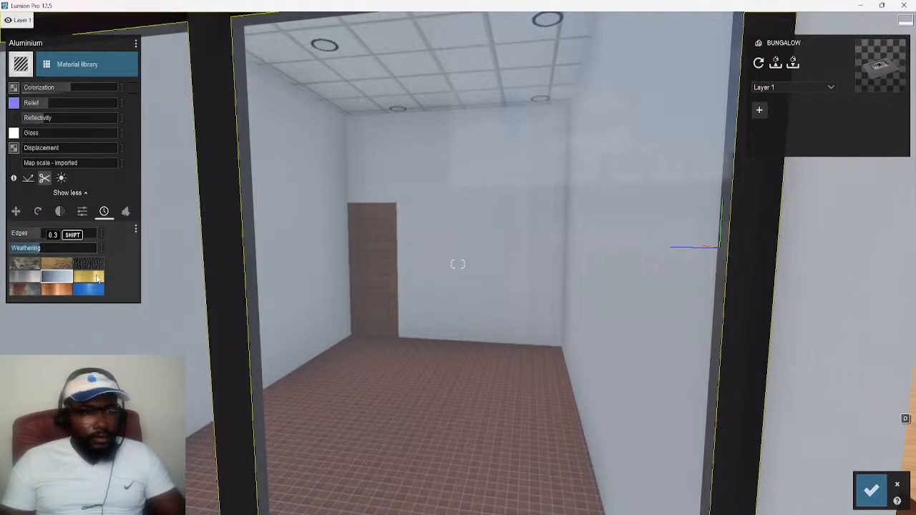
{"action": "right_click_drag", "start_coordinate": [179, 281], "coordinate": [10, 347]}
{"action": "key", "text": "w"}
{"action": "key", "text": "s"}
{"action": "key", "text": "s"}
{"action": "key", "text": "w"}
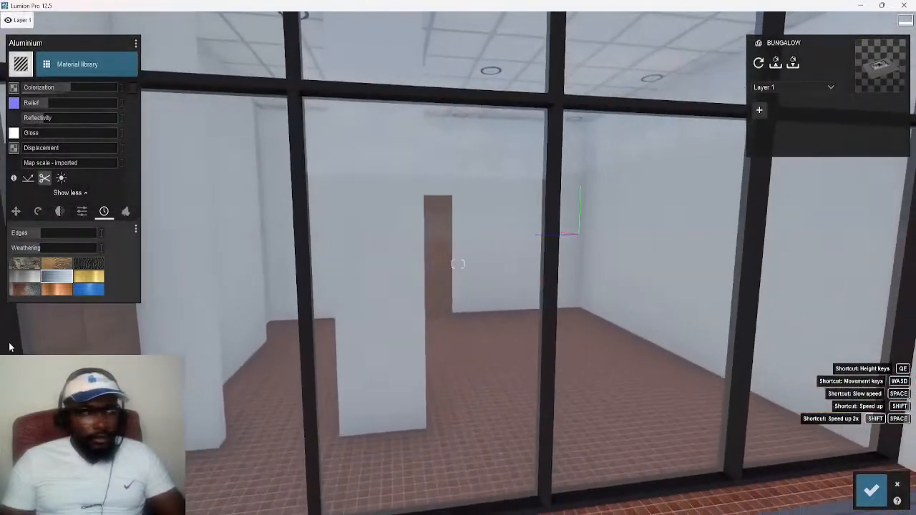
- Copy the adjusted dark Aluminium material for reuse
{"action": "left_click", "coordinate": [134, 45]}
{"action": "left_click", "coordinate": [150, 45]}
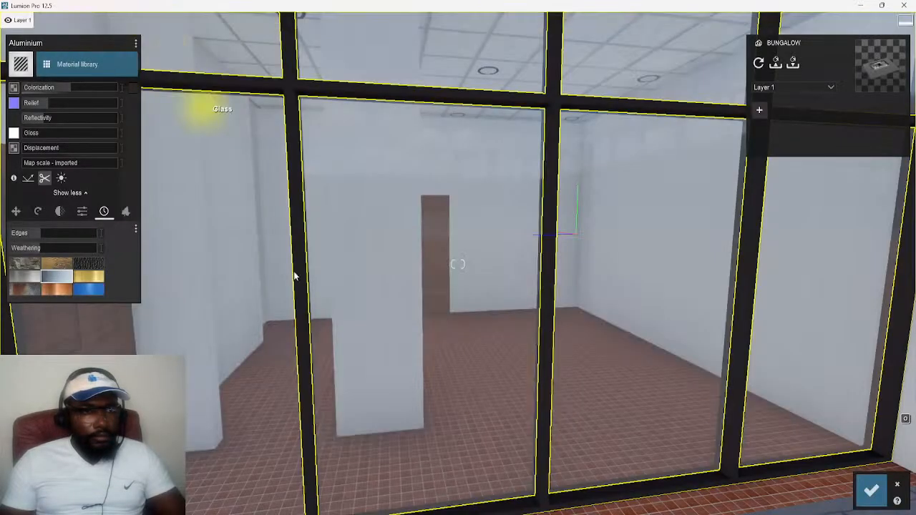
{"action": "key", "text": "a"}
{"action": "right_click_drag", "start_coordinate": [294, 276], "coordinate": [324, 299]}
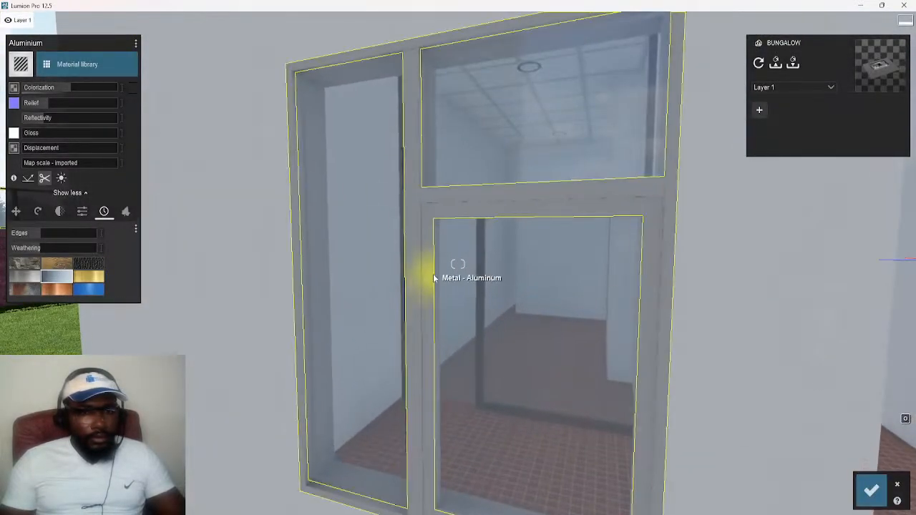
- Paste the dark aluminium over the window frame's Metal - Aluminum material
{"action": "left_click", "coordinate": [433, 278]}
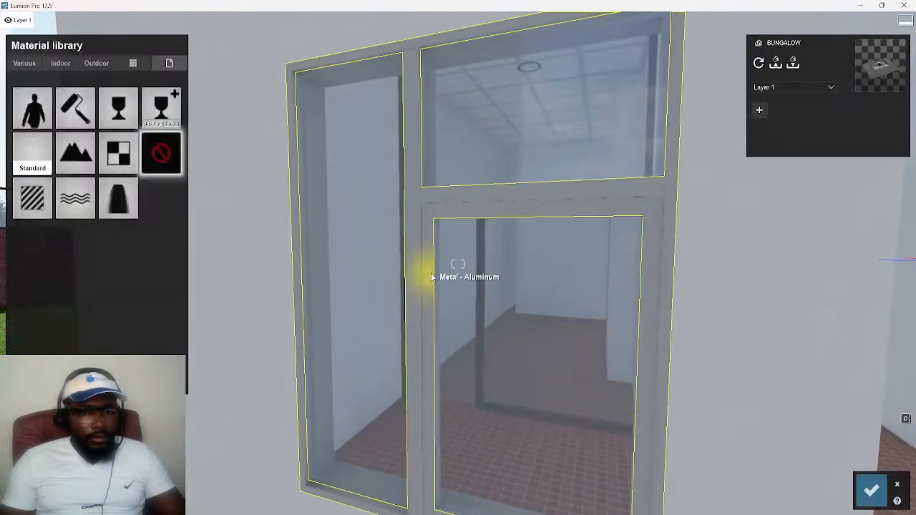
{"action": "left_click", "coordinate": [30, 203]}
{"action": "left_click", "coordinate": [135, 46]}
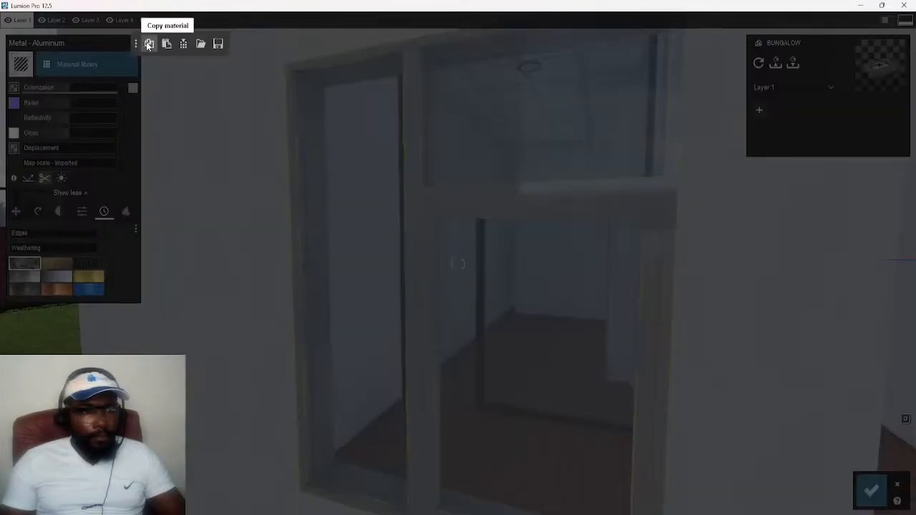
{"action": "left_click", "coordinate": [165, 47]}
{"action": "key", "text": "s"}
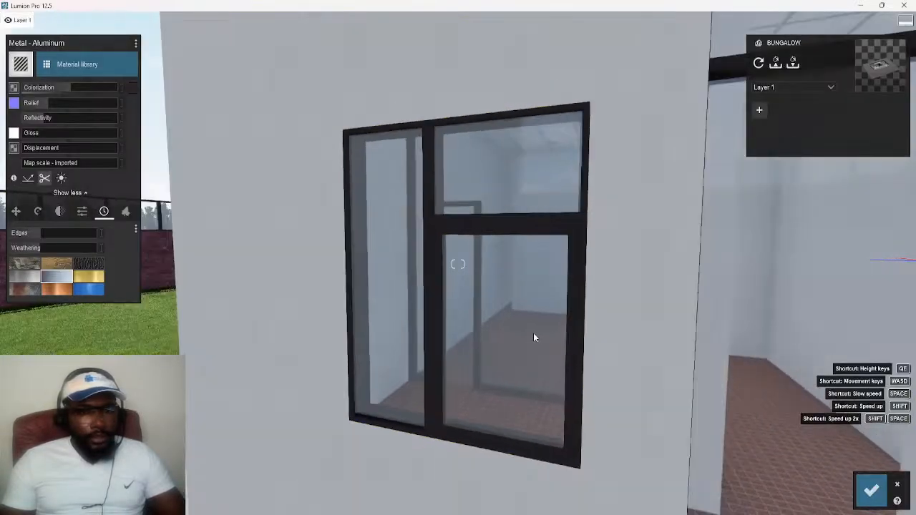
{"action": "key", "text": "w"}
{"action": "right_click_drag", "start_coordinate": [534, 338], "coordinate": [648, 404]}
{"action": "key", "text": "a"}
- Move along the facade to the porch and paste the dark aluminium onto the wooden door
{"action": "key", "text": "s"}
{"action": "right_click_drag", "start_coordinate": [458, 264], "coordinate": [401, 268]}
{"action": "key", "text": "w"}
{"action": "key", "text": "s"}
{"action": "key", "text": "d"}
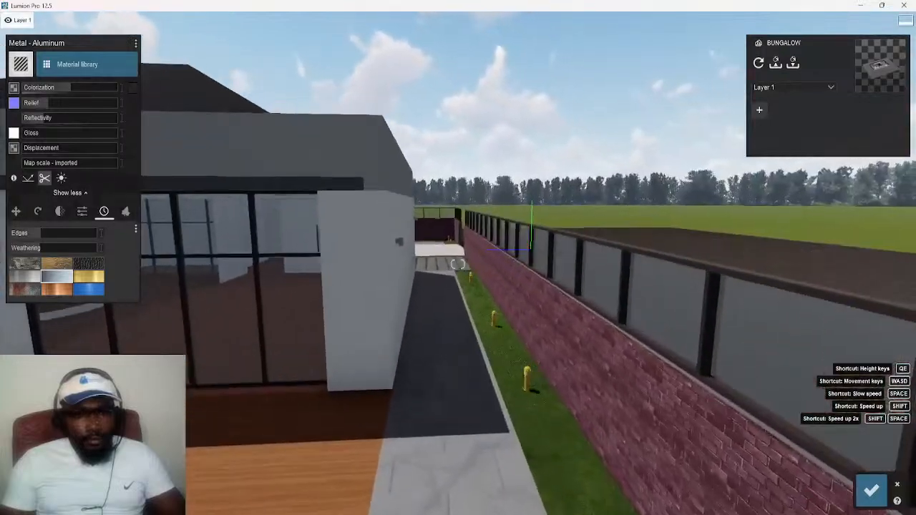
{"action": "key", "text": "w"}
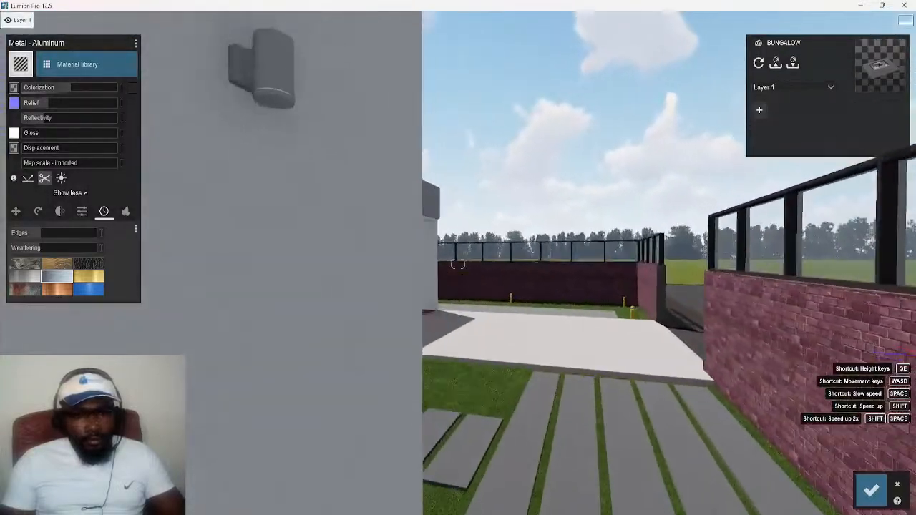
{"action": "key", "text": "w"}
{"action": "right_click_drag", "start_coordinate": [458, 264], "coordinate": [484, 277]}
{"action": "key", "text": "w"}
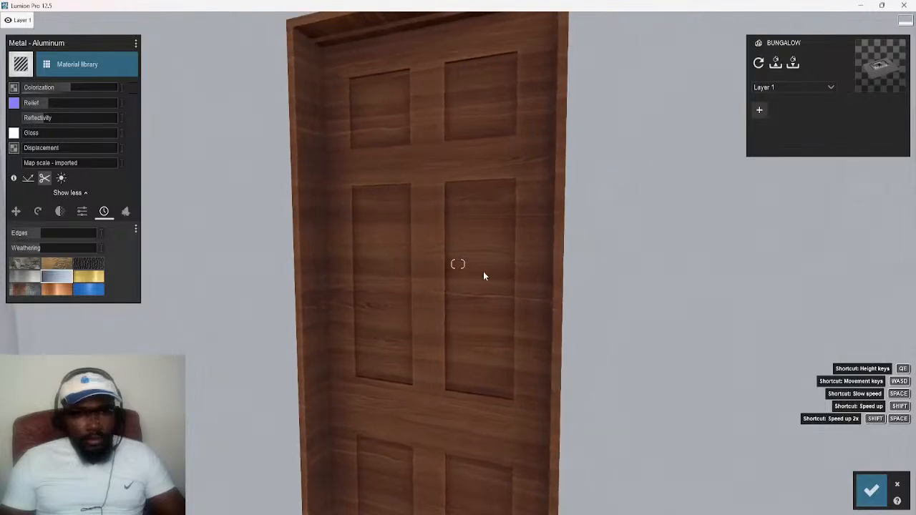
{"action": "left_click", "coordinate": [135, 44]}
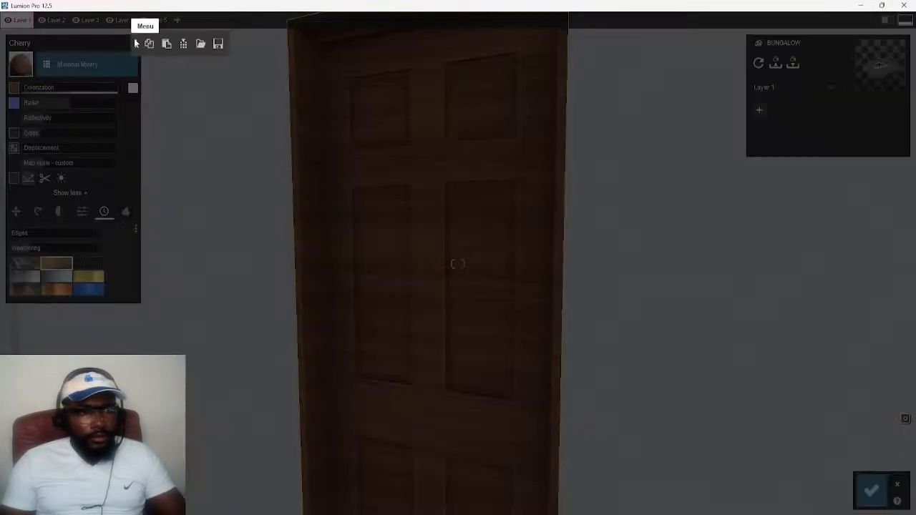
{"action": "left_click", "coordinate": [166, 45]}
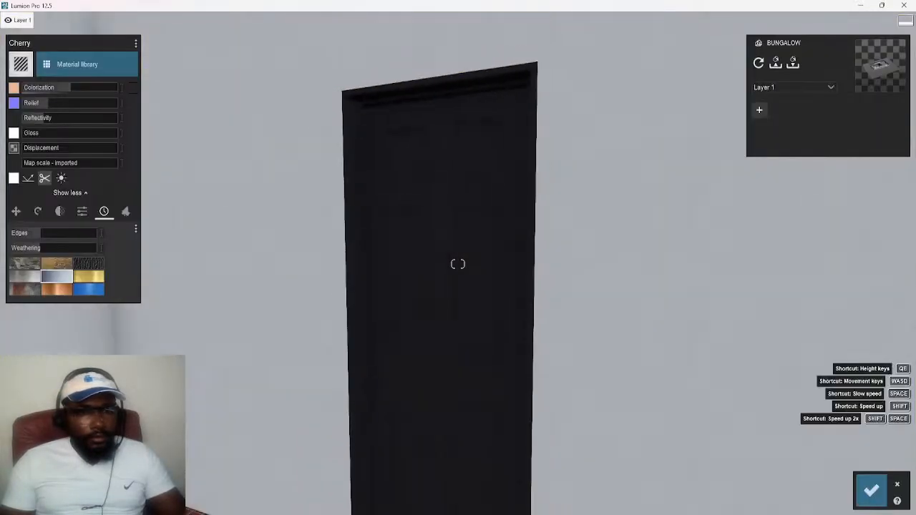
- Look along the porch wall toward the tiled room and windowed exterior wall
{"action": "key", "text": "d"}
{"action": "right_click_drag", "start_coordinate": [458, 264], "coordinate": [499, 286]}
{"action": "key", "text": "w"}
{"action": "key", "text": "w"}
{"action": "key", "text": "w"}
{"action": "key", "text": "s"}
{"action": "key", "text": "w"}
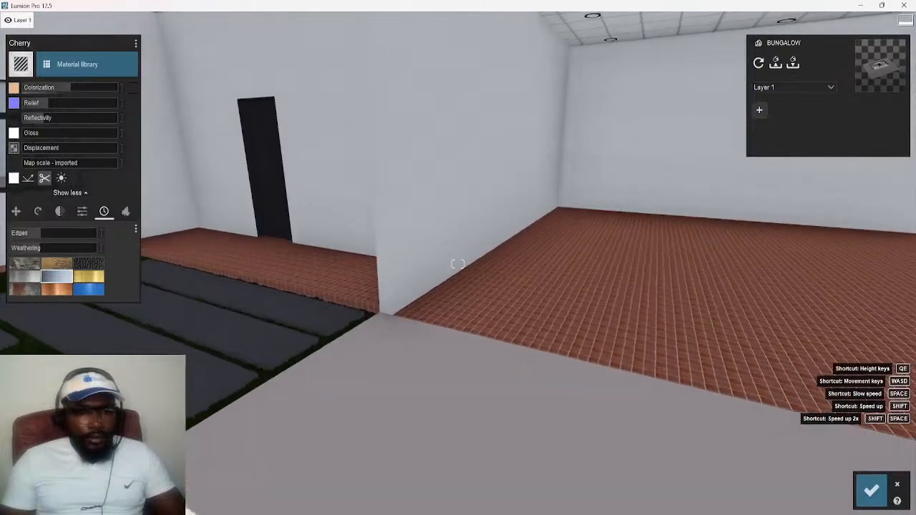
{"action": "key", "text": "d"}
{"action": "right_click_drag", "start_coordinate": [609, 313], "coordinate": [596, 320]}
- Copy the grey CMU, Split Face stone material from the side path
{"action": "left_click", "coordinate": [653, 328]}
{"action": "key", "text": "s"}
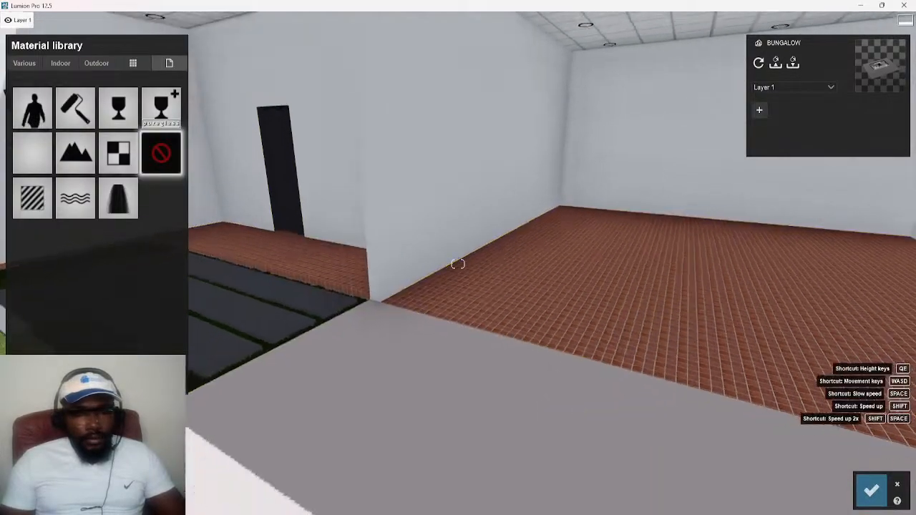
{"action": "right_click_drag", "start_coordinate": [637, 348], "coordinate": [624, 389]}
{"action": "key", "text": "w"}
{"action": "key", "text": "a"}
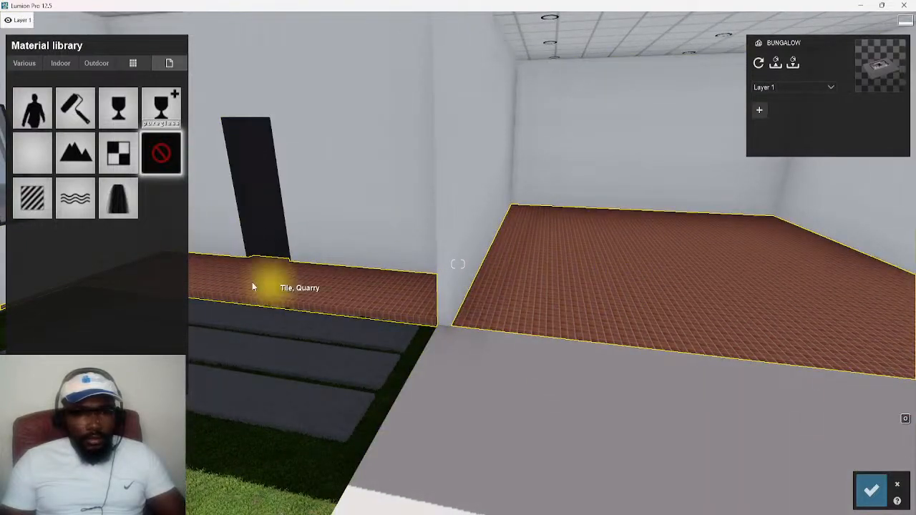
{"action": "right_click_drag", "start_coordinate": [617, 408], "coordinate": [504, 409]}
{"action": "key", "text": "w"}
{"action": "key", "text": "w"}
{"action": "right_click_drag", "start_coordinate": [458, 264], "coordinate": [573, 279]}
{"action": "key", "text": "s"}
{"action": "key", "text": "s"}
{"action": "right_click_drag", "start_coordinate": [620, 433], "coordinate": [433, 423]}
{"action": "left_click", "coordinate": [433, 393]}
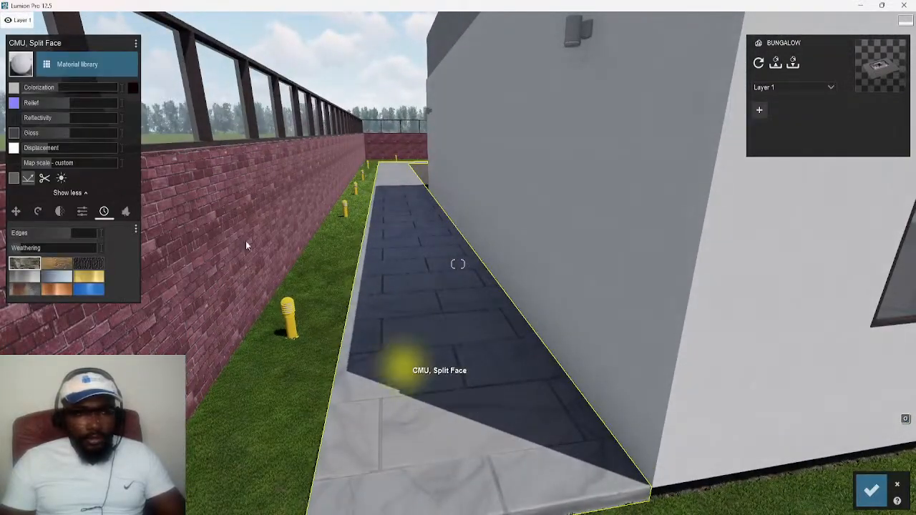
{"action": "left_click", "coordinate": [136, 45]}
{"action": "left_click", "coordinate": [150, 46]}
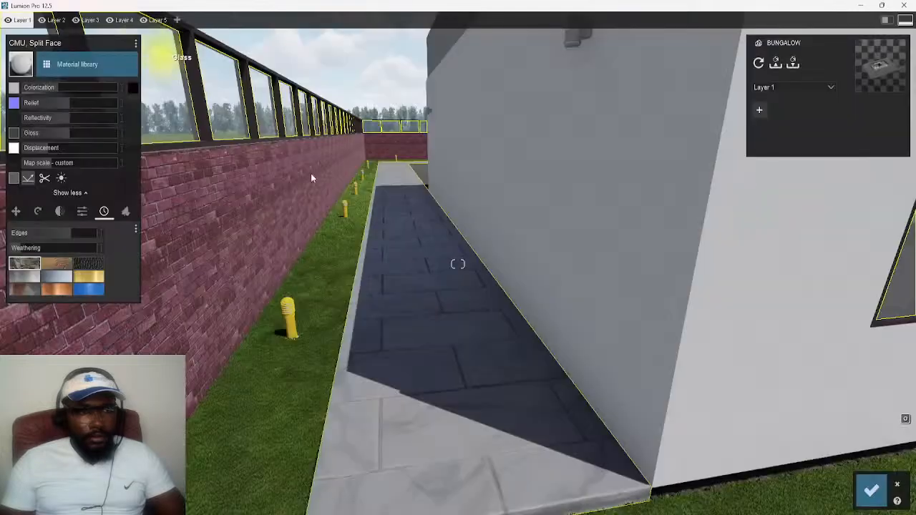
- Paste the stone over the porch's Tile, Quarry floor and check the grey result
{"action": "key", "text": "w"}
{"action": "right_click_drag", "start_coordinate": [311, 173], "coordinate": [562, 312]}
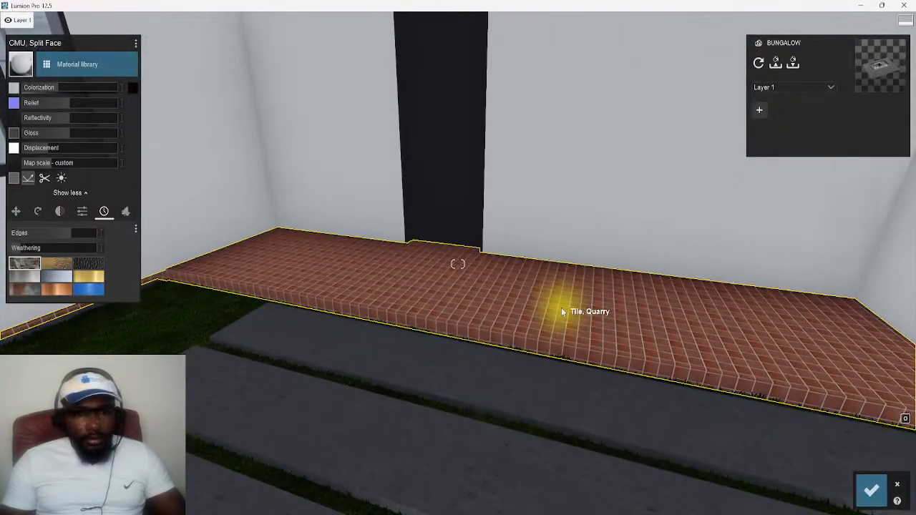
{"action": "left_click", "coordinate": [561, 308]}
{"action": "left_click", "coordinate": [34, 196]}
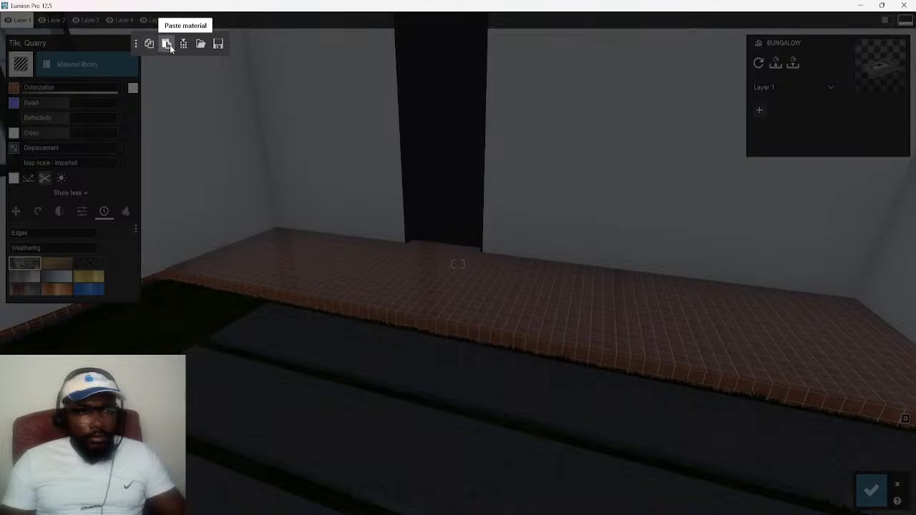
{"action": "left_click", "coordinate": [170, 48]}
{"action": "key", "text": "s"}
{"action": "right_click_drag", "start_coordinate": [171, 50], "coordinate": [286, 83]}
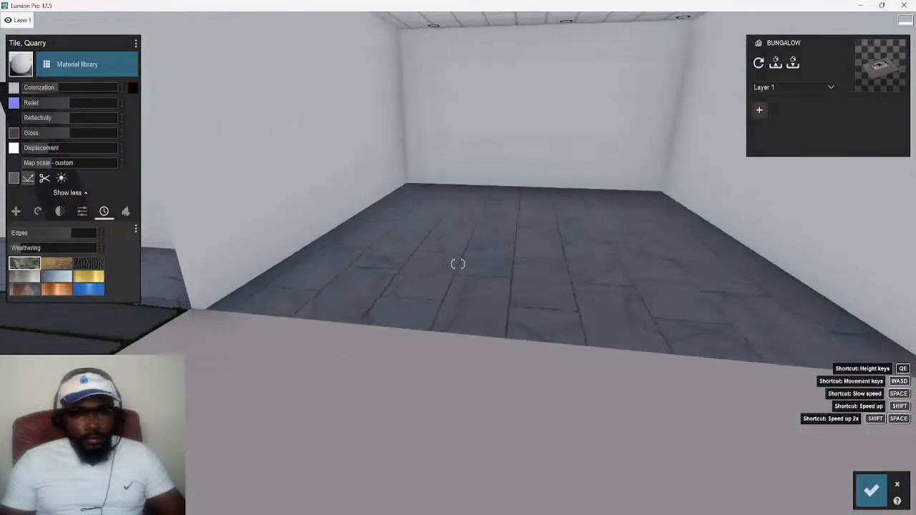
{"action": "key", "text": "d"}
{"action": "right_click_drag", "start_coordinate": [458, 264], "coordinate": [365, 289]}
{"action": "key", "text": "a"}
{"action": "key", "text": "a"}
{"action": "key", "text": "d"}
{"action": "key", "text": "d"}
- Replace the Earth ground material with grass, trying several grass options
{"action": "key", "text": "w"}
{"action": "left_click", "coordinate": [470, 414]}
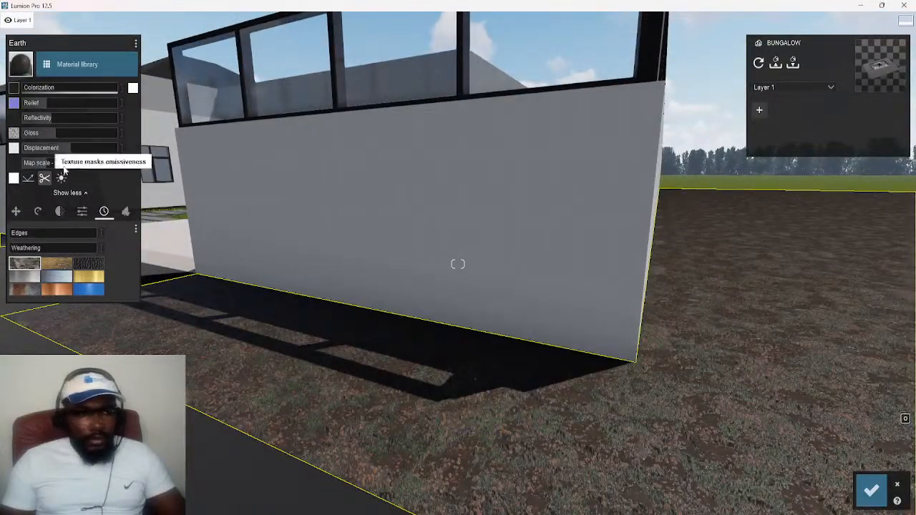
{"action": "left_click", "coordinate": [77, 64]}
{"action": "left_click", "coordinate": [31, 141]}
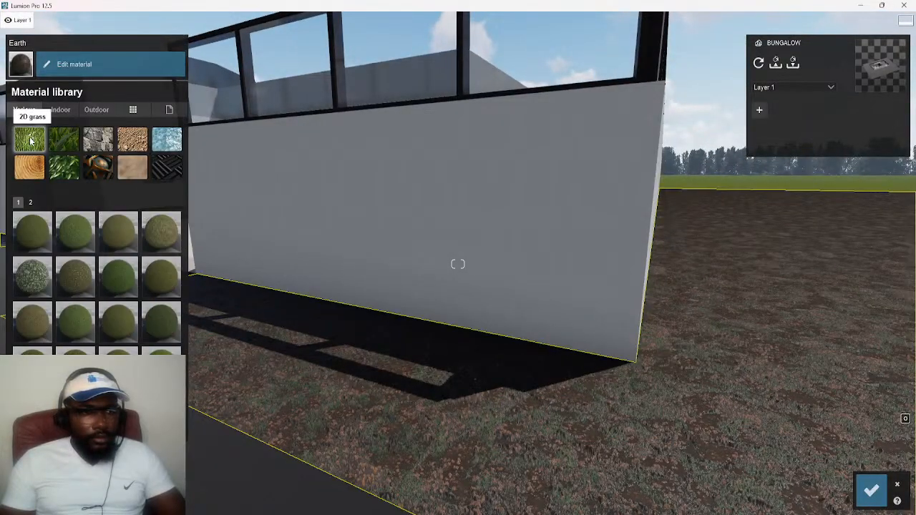
{"action": "left_click", "coordinate": [63, 141]}
{"action": "left_click", "coordinate": [117, 282]}
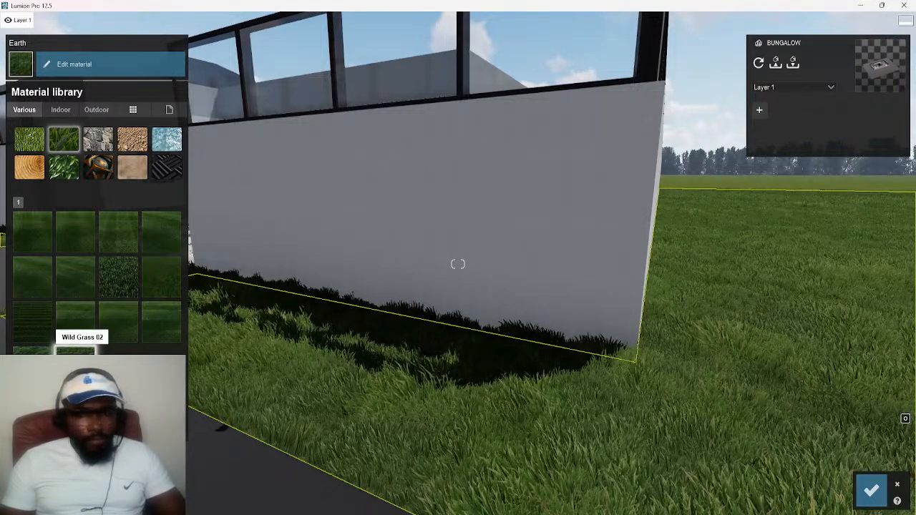
{"action": "right_click_drag", "start_coordinate": [369, 388], "coordinate": [279, 396]}
{"action": "left_click", "coordinate": [124, 280]}
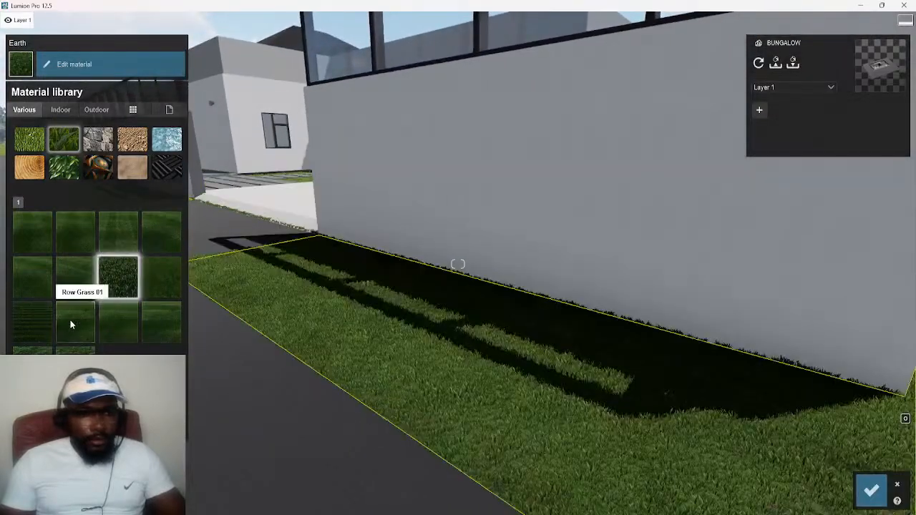
{"action": "left_click", "coordinate": [80, 325]}
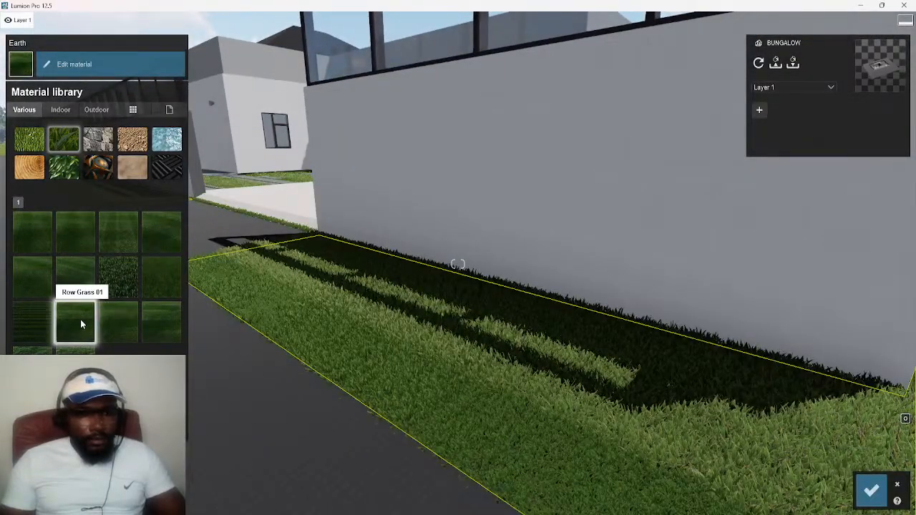
{"action": "right_click_drag", "start_coordinate": [451, 348], "coordinate": [457, 379]}
{"action": "key", "text": "w"}
{"action": "key", "text": "s"}
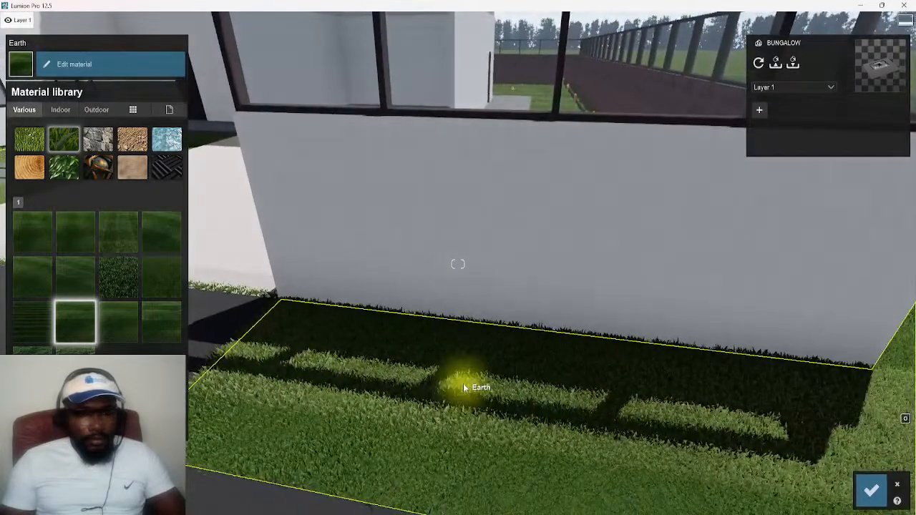
- Switch the lawn to Clean Cut Grass and return to its material settings
{"action": "left_click", "coordinate": [464, 383]}
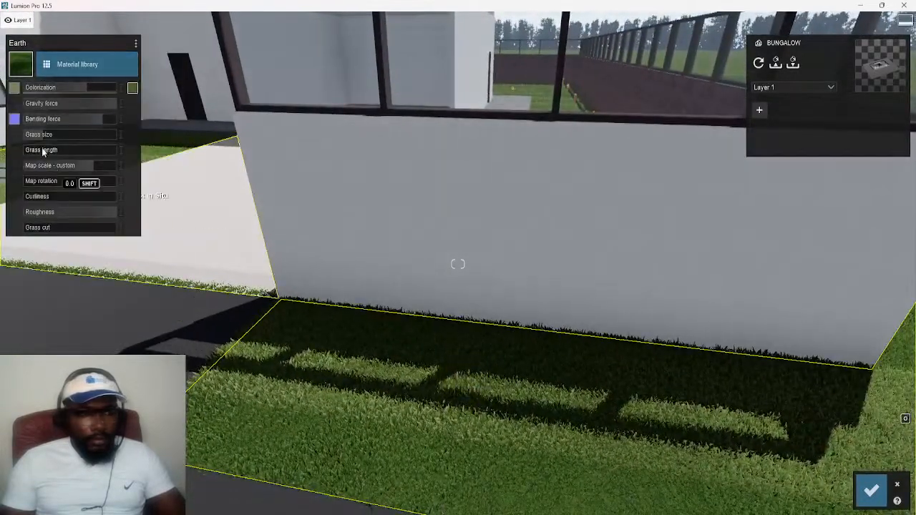
{"action": "left_click", "coordinate": [71, 64]}
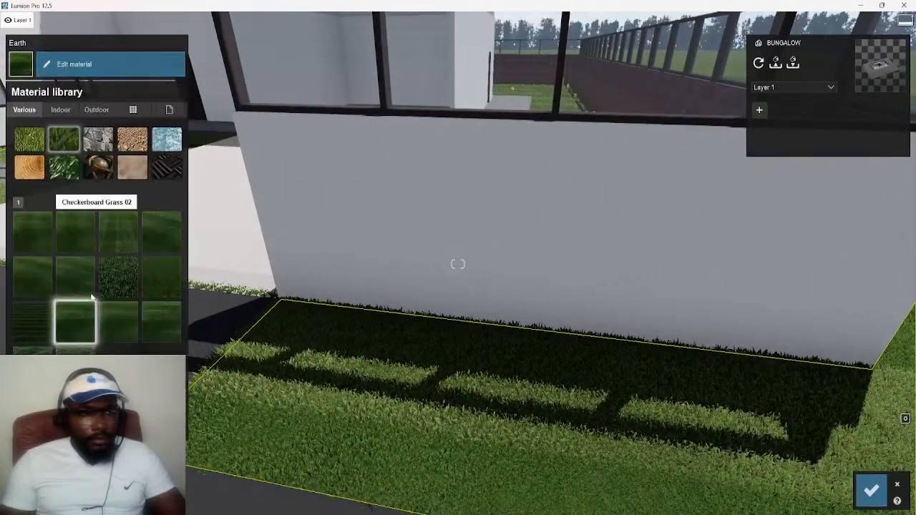
{"action": "left_click", "coordinate": [129, 277]}
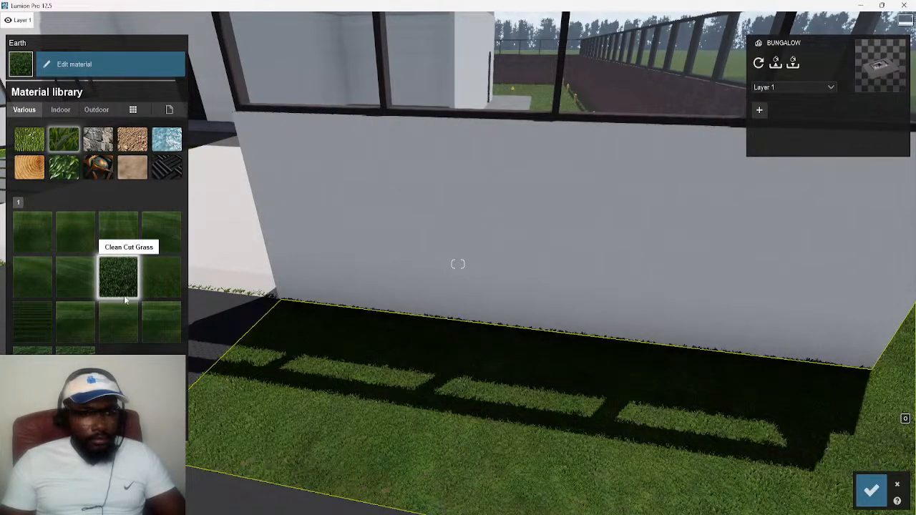
{"action": "left_click", "coordinate": [115, 284]}
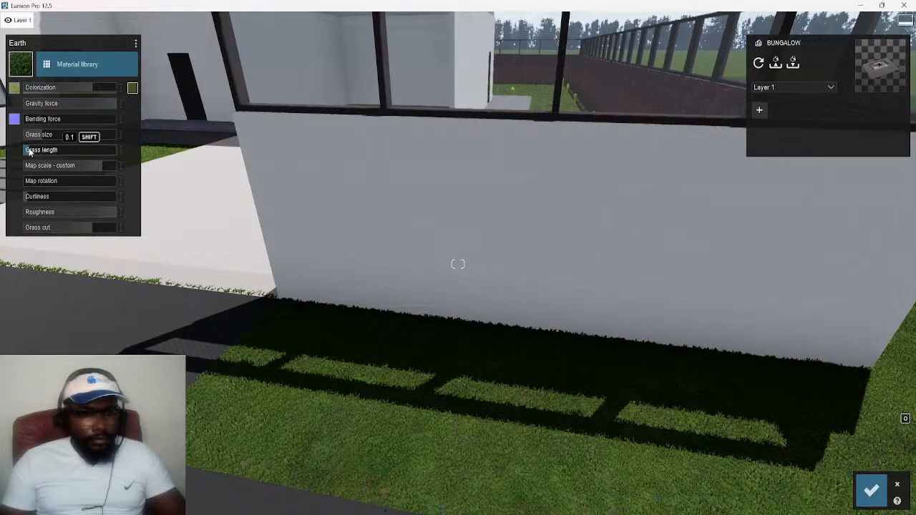
{"action": "right_click_drag", "start_coordinate": [193, 209], "coordinate": [107, 203]}
- Give the driveway a smooth grey concrete from Outdoor > Concrete, after trying other concretes
{"action": "key", "text": "w"}
{"action": "key", "text": "s"}
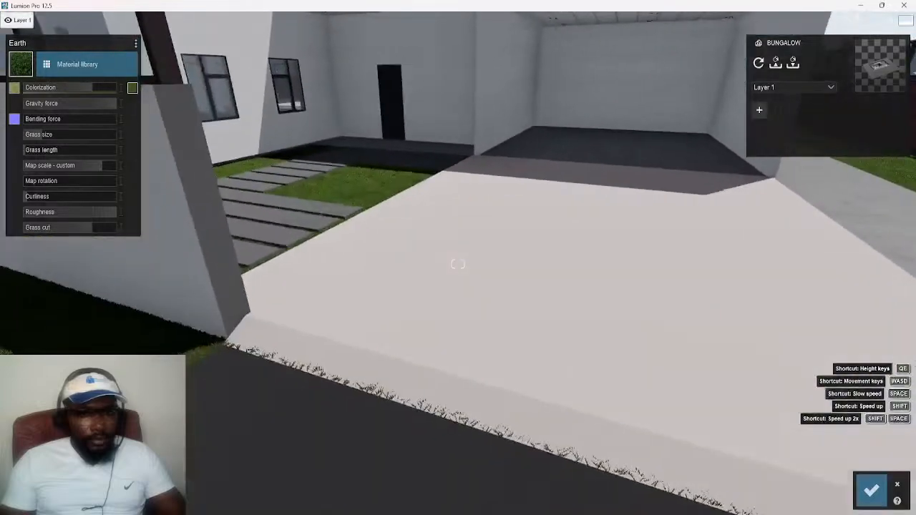
{"action": "right_click_drag", "start_coordinate": [301, 429], "coordinate": [356, 431]}
{"action": "left_click", "coordinate": [410, 410]}
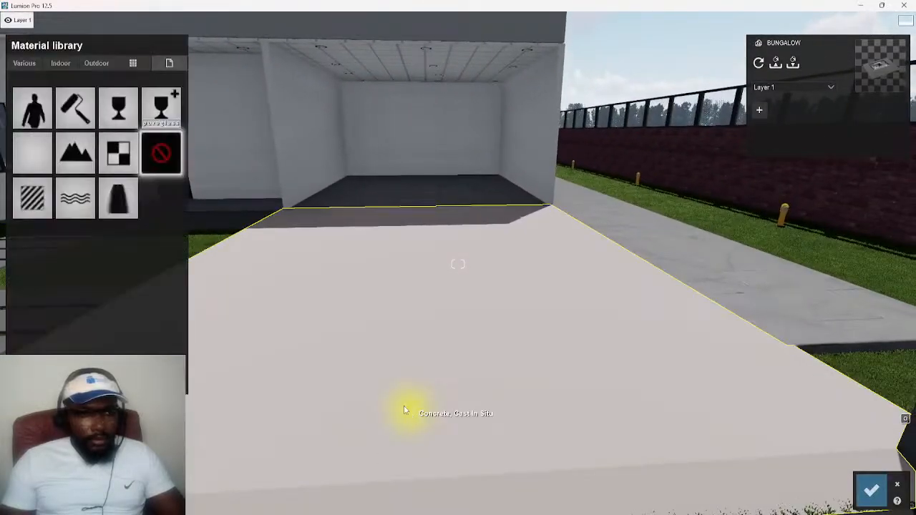
{"action": "left_click", "coordinate": [98, 64]}
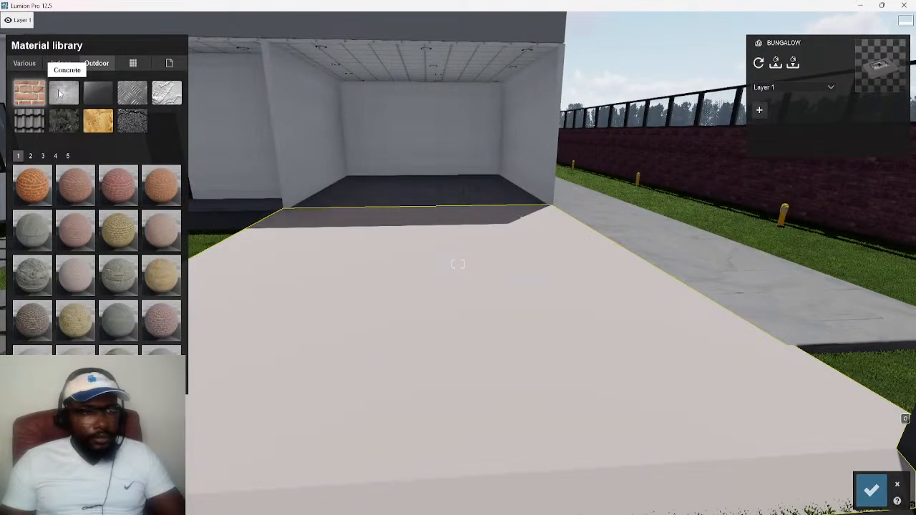
{"action": "left_click", "coordinate": [64, 92]}
{"action": "left_click", "coordinate": [120, 228]}
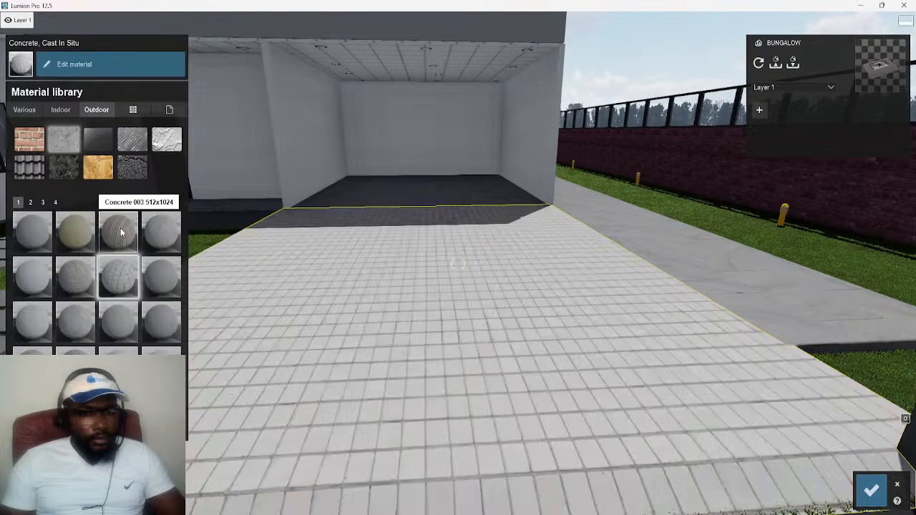
{"action": "left_click", "coordinate": [84, 284]}
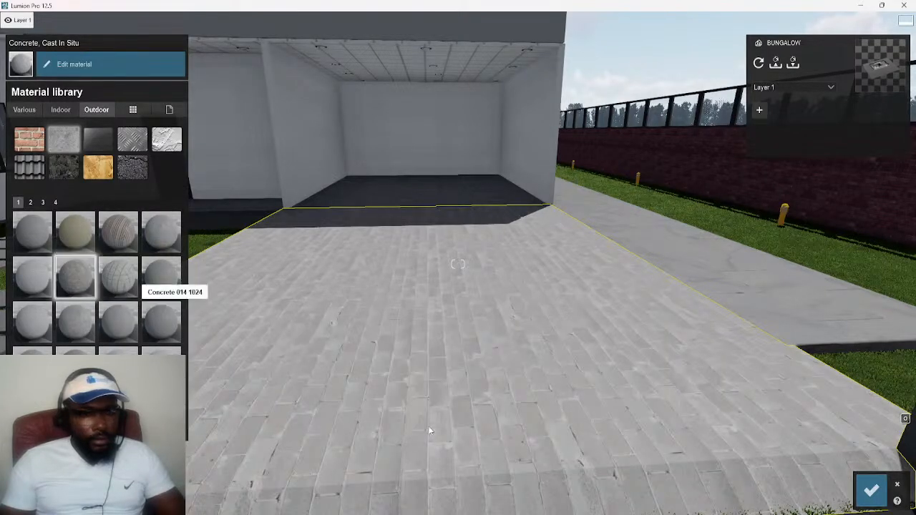
{"action": "key", "text": "s"}
{"action": "key", "text": "a"}
{"action": "left_click", "coordinate": [163, 280]}
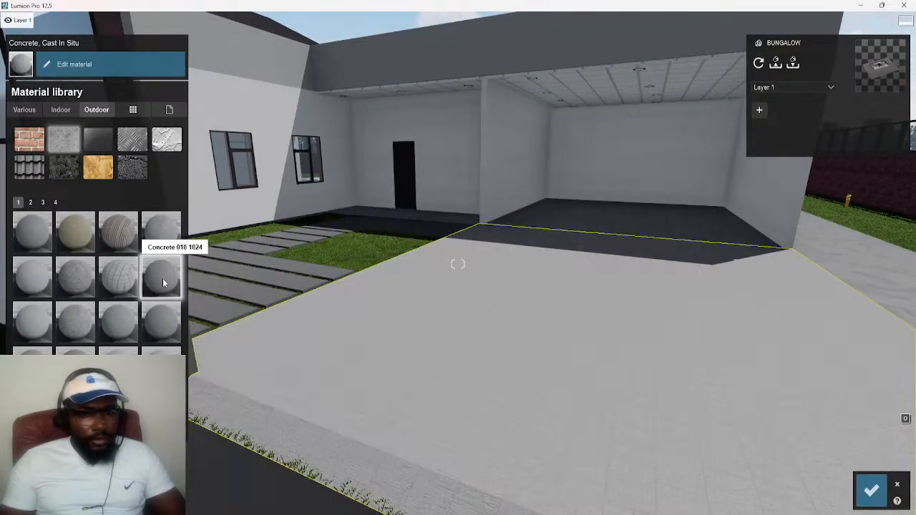
{"action": "middle_click_drag", "start_coordinate": [564, 493], "coordinate": [564, 458]}
{"action": "key", "text": "w"}
{"action": "right_click_drag", "start_coordinate": [459, 265], "coordinate": [373, 267]}
- Set the driveway concrete's colorization to 0.2, then select the house wall
{"action": "left_click", "coordinate": [607, 380]}
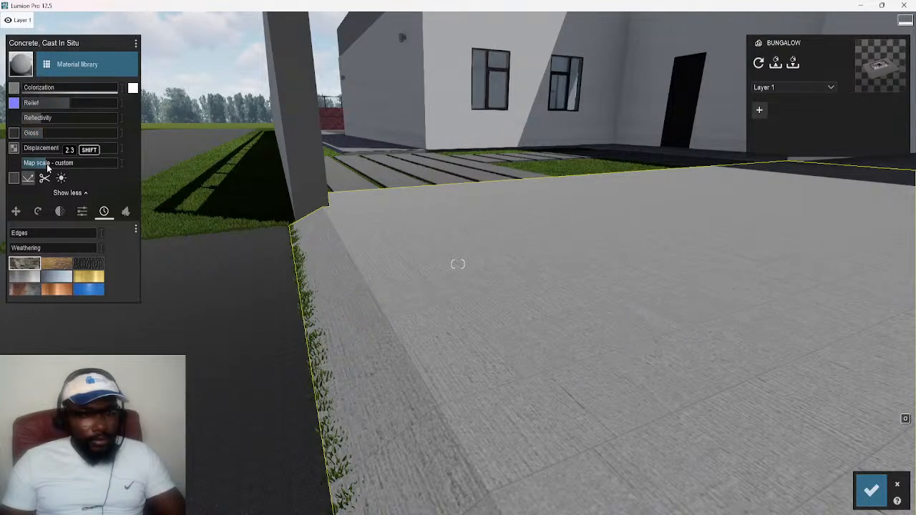
{"action": "key", "text": "w"}
{"action": "right_click_drag", "start_coordinate": [458, 265], "coordinate": [448, 305]}
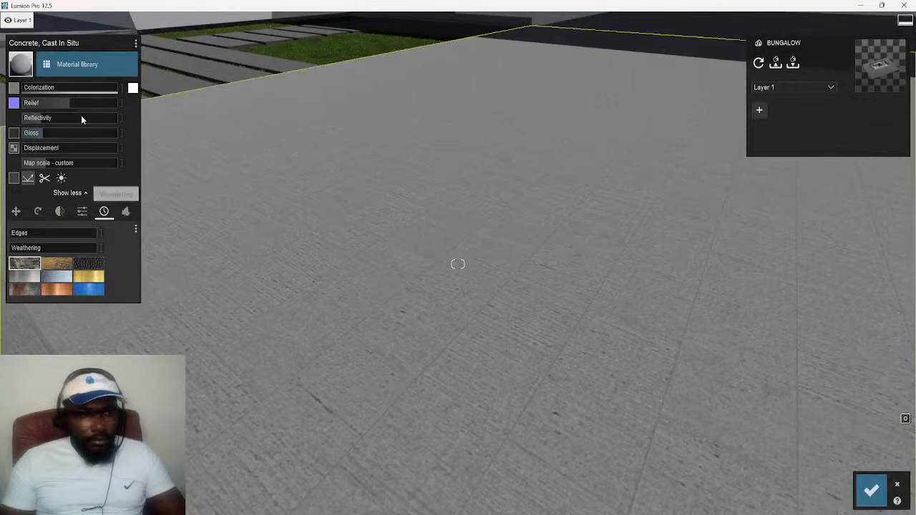
{"action": "left_click", "coordinate": [133, 88]}
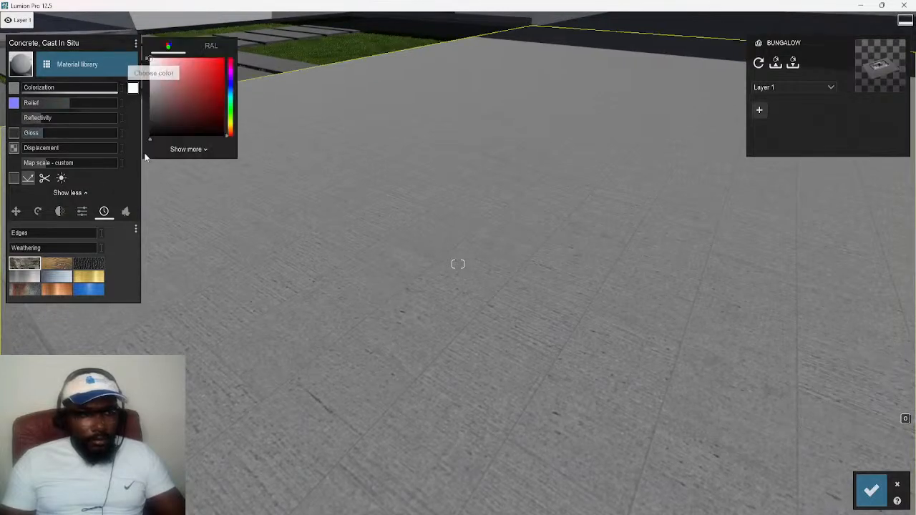
{"action": "left_click", "coordinate": [39, 87]}
{"action": "right_click_drag", "start_coordinate": [549, 351], "coordinate": [577, 315]}
{"action": "right_click_drag", "start_coordinate": [608, 344], "coordinate": [659, 400]}
{"action": "key", "text": "w"}
{"action": "key", "text": "s"}
{"action": "right_click_drag", "start_coordinate": [562, 402], "coordinate": [477, 374]}
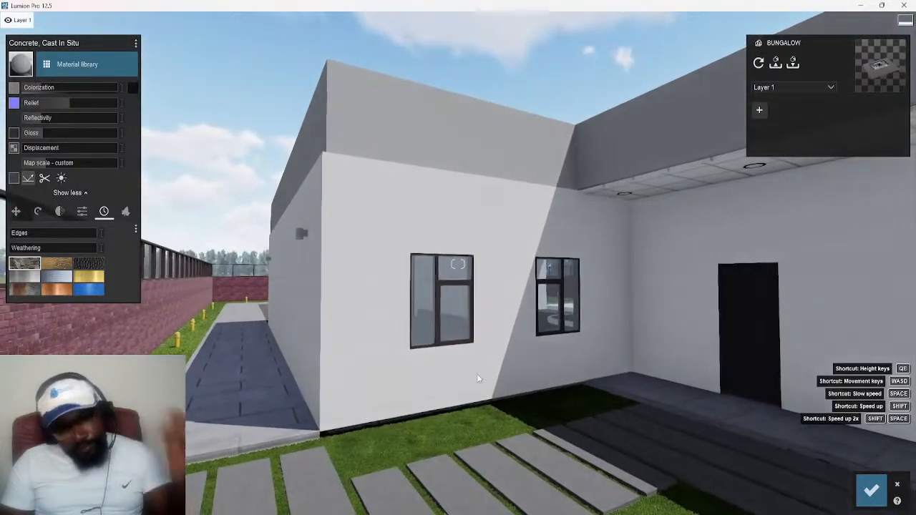
{"action": "left_click", "coordinate": [344, 318]}
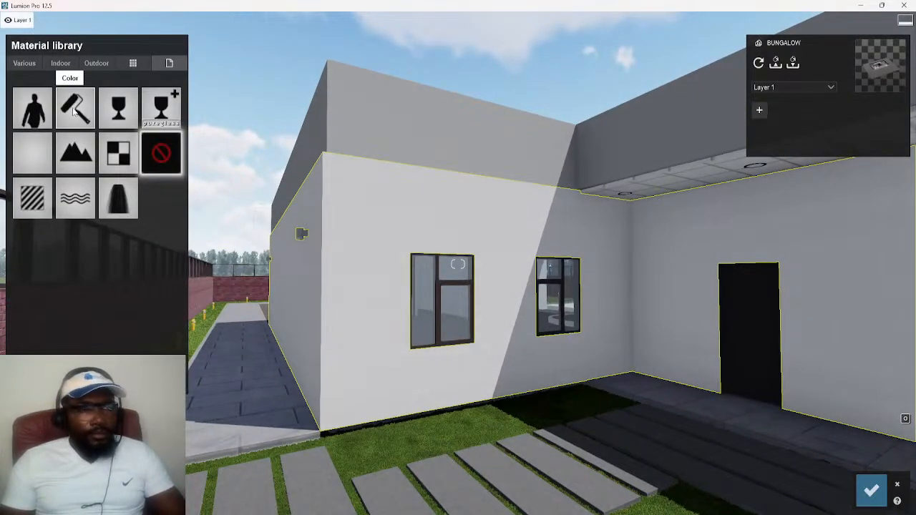
- Apply a textured Poliigon plaster from page 2 of Indoor > Plaster to the walls
{"action": "left_click", "coordinate": [91, 66]}
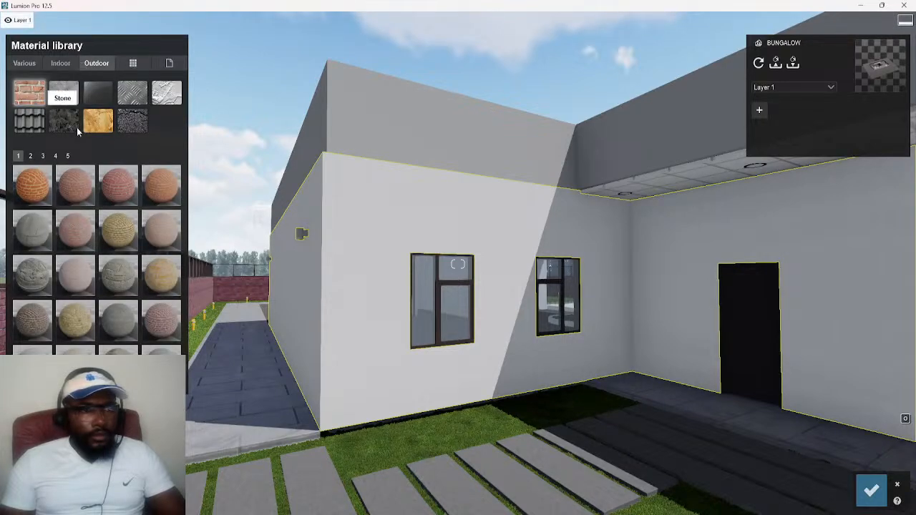
{"action": "left_click", "coordinate": [60, 66]}
{"action": "left_click", "coordinate": [159, 99]}
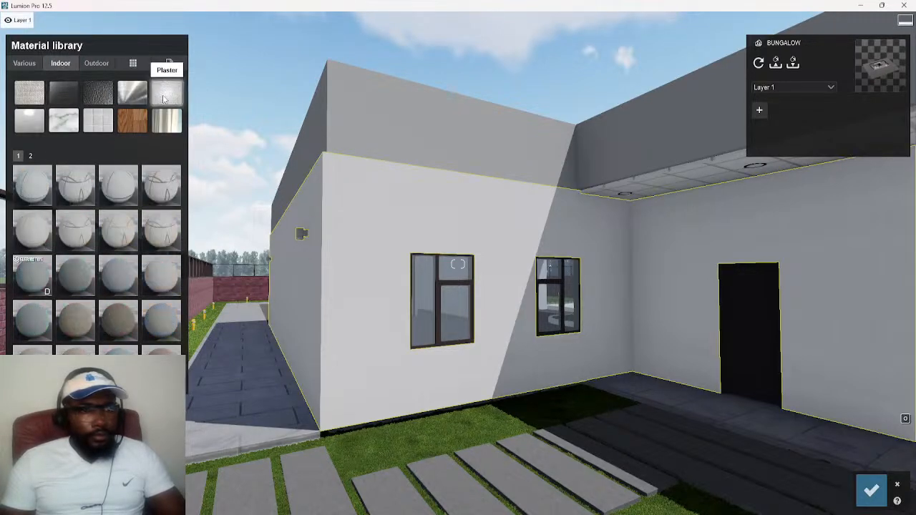
{"action": "key", "text": "w"}
{"action": "right_click_drag", "start_coordinate": [364, 299], "coordinate": [397, 303]}
{"action": "key", "text": "a"}
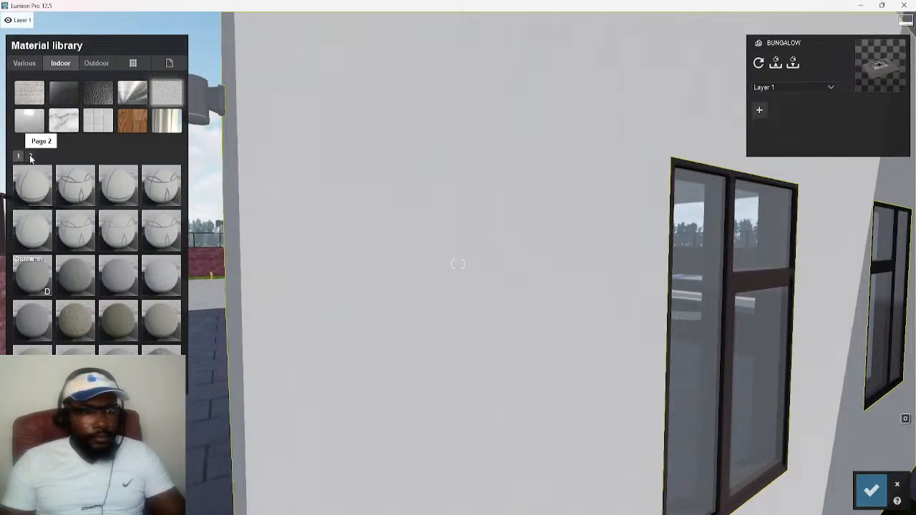
{"action": "left_click", "coordinate": [31, 155]}
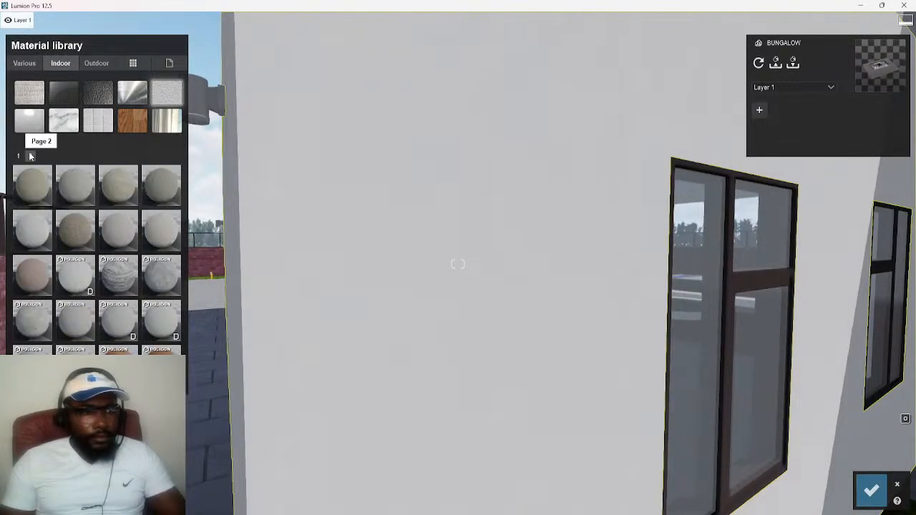
{"action": "left_click", "coordinate": [81, 322]}
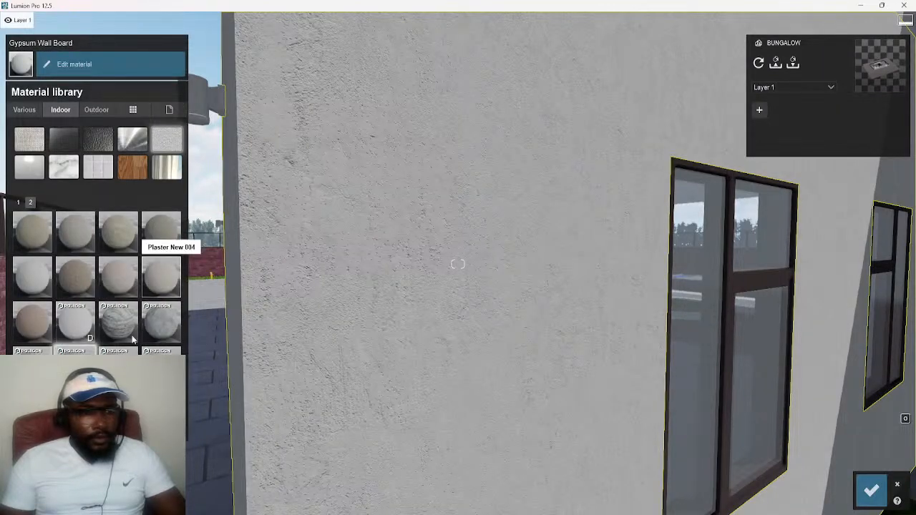
- Inspect the rough plaster around the wall corner and open the wall material's settings
{"action": "key", "text": "s"}
{"action": "right_click_drag", "start_coordinate": [344, 301], "coordinate": [308, 272]}
{"action": "key", "text": "w"}
{"action": "key", "text": "s"}
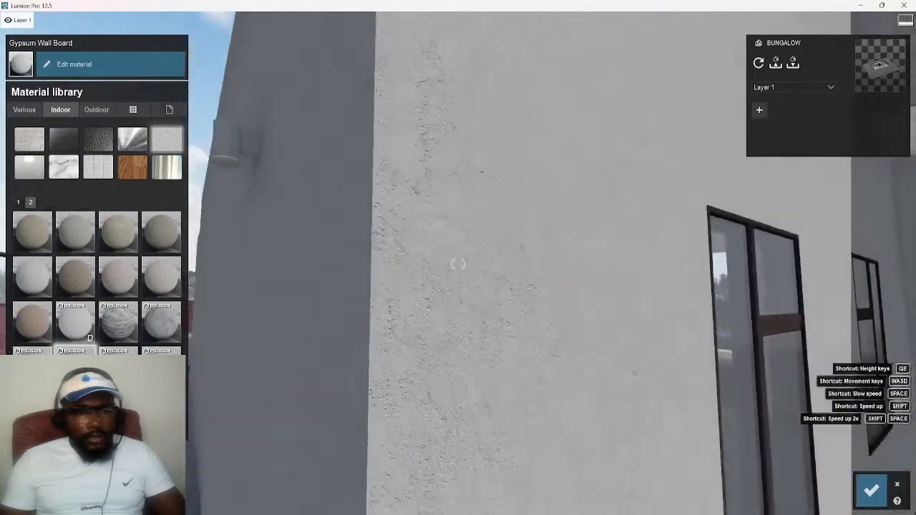
{"action": "key", "text": "d"}
{"action": "right_click_drag", "start_coordinate": [533, 408], "coordinate": [496, 416]}
{"action": "right_click_drag", "start_coordinate": [571, 334], "coordinate": [584, 319]}
{"action": "key", "text": "d"}
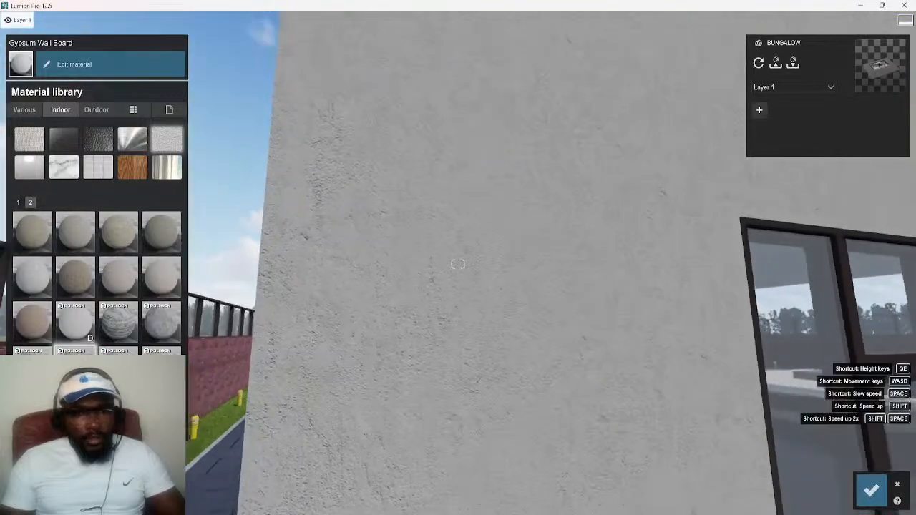
{"action": "key", "text": "s"}
{"action": "mouse_move", "coordinate": [458, 264]}
{"action": "right_mouse_down"}
{"action": "mouse_move", "coordinate": [478, 247]}
{"action": "mouse_move", "coordinate": [458, 264]}
{"action": "mouse_move", "coordinate": [487, 272]}
{"action": "mouse_move", "coordinate": [401, 262]}
{"action": "mouse_move", "coordinate": [452, 264]}
{"action": "right_mouse_up"}
{"action": "key", "text": "d"}
{"action": "key", "text": "d"}
{"action": "key", "text": "w"}
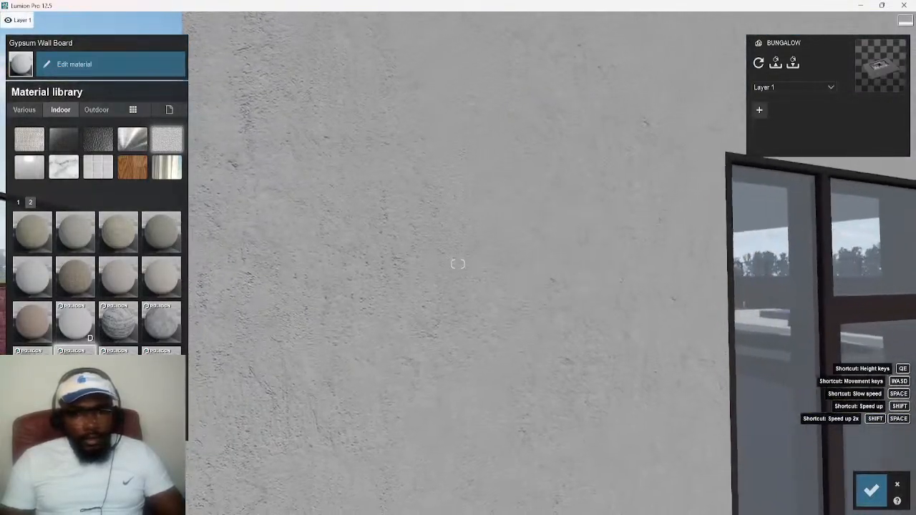
{"action": "key", "text": "w"}
{"action": "key", "text": "a"}
{"action": "left_click", "coordinate": [468, 306]}
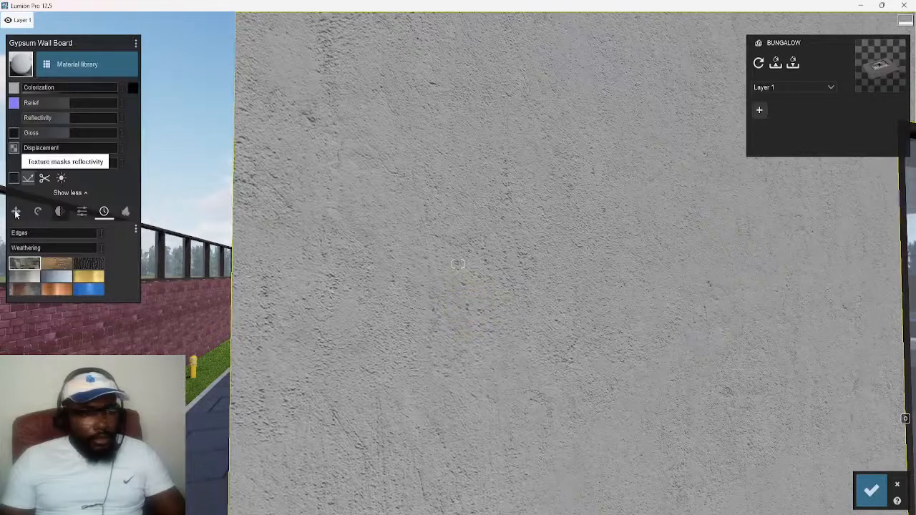
- Reduce the plaster displacement to 0.6 and move in close to the wall corner
{"action": "left_click_drag", "start_coordinate": [45, 165], "coordinate": [41, 166]}
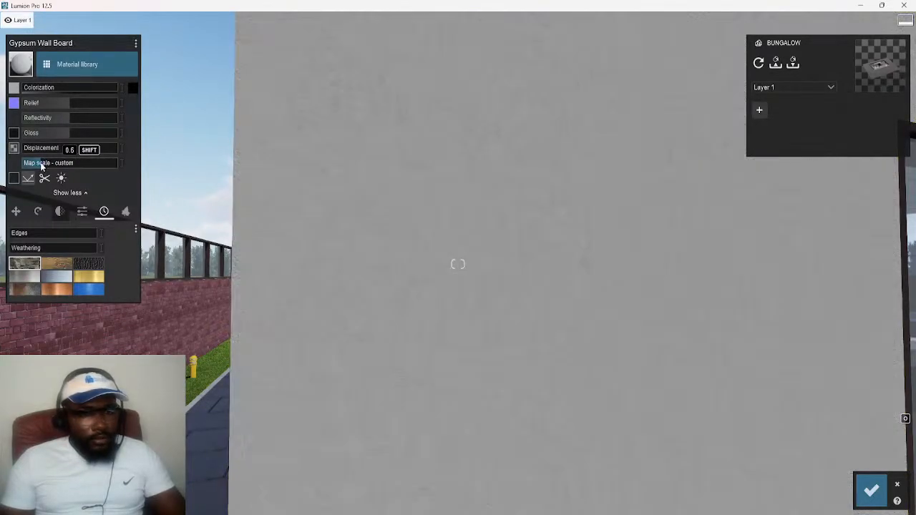
{"action": "key", "text": "w"}
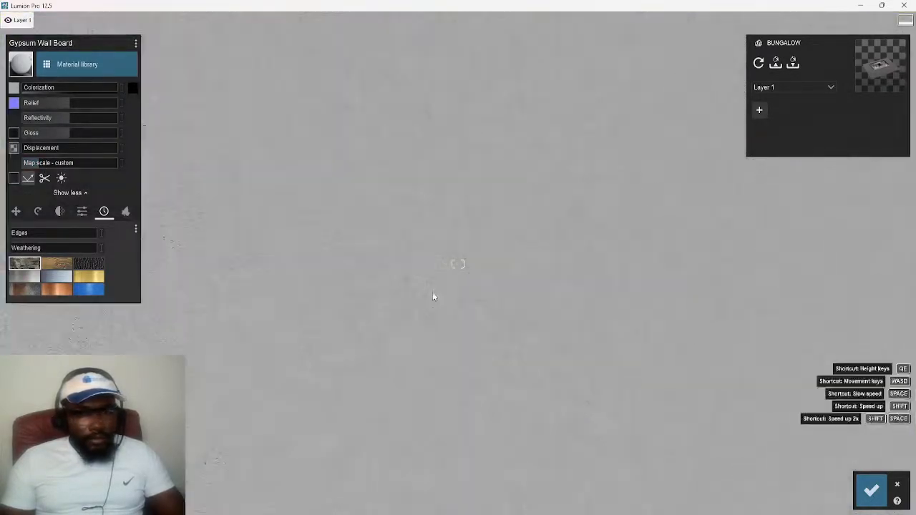
{"action": "key", "text": "s"}
{"action": "right_click_drag", "start_coordinate": [433, 291], "coordinate": [458, 308]}
{"action": "key", "text": "w"}
{"action": "key", "text": "d"}
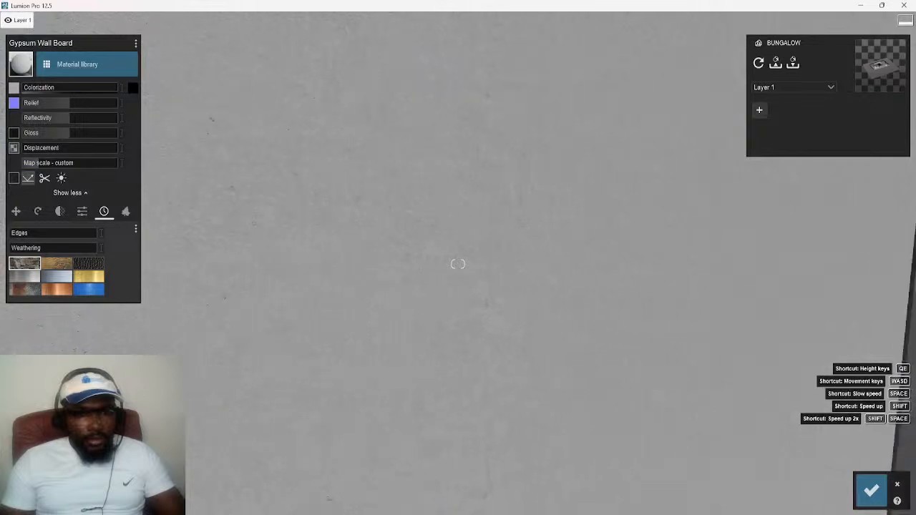
{"action": "key", "text": "a"}
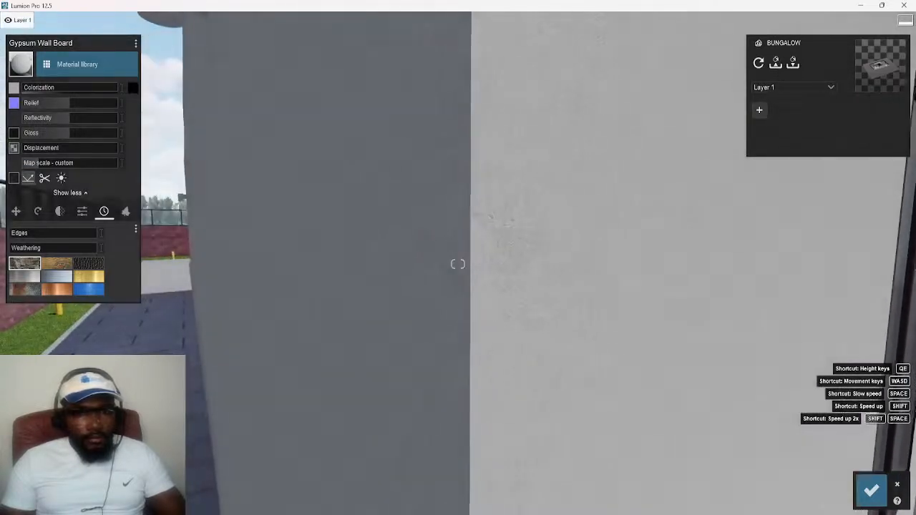
{"action": "key", "text": "d"}
{"action": "right_click_drag", "start_coordinate": [458, 286], "coordinate": [421, 298]}
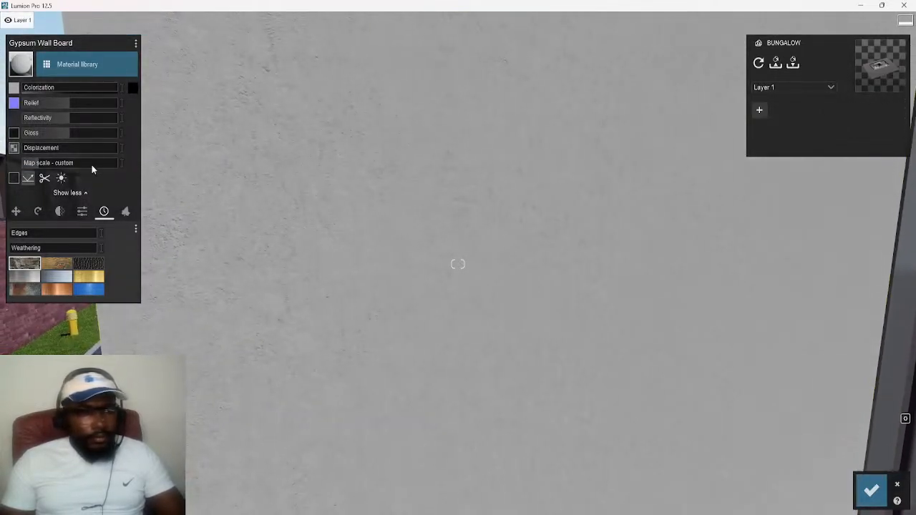
- Tint the walls pure white at 0.1, reduce edge weathering, and lower reflectivity to 0.5
{"action": "left_click", "coordinate": [134, 88]}
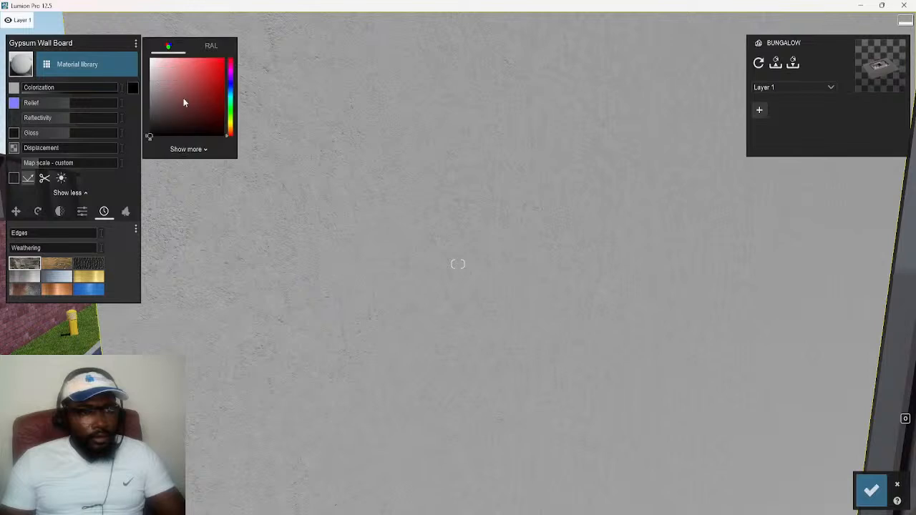
{"action": "left_click_drag", "start_coordinate": [151, 67], "coordinate": [145, 48]}
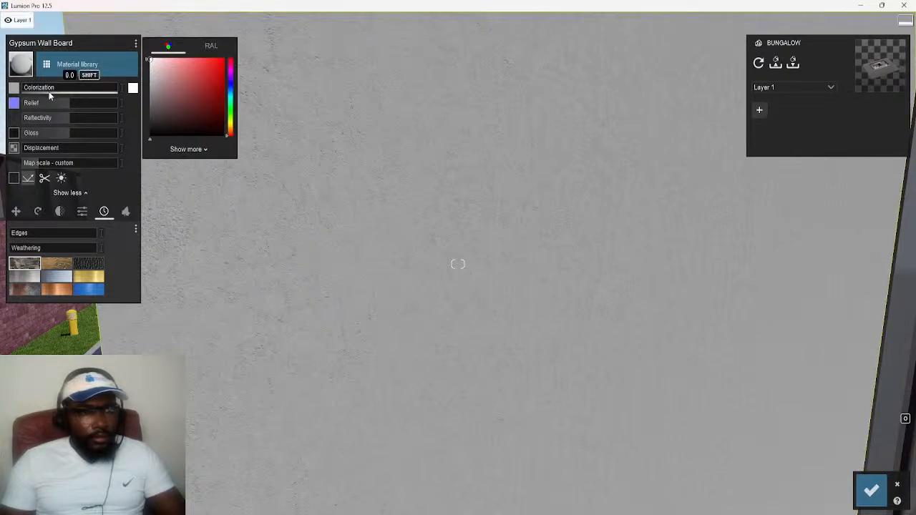
{"action": "left_click_drag", "start_coordinate": [26, 89], "coordinate": [91, 102]}
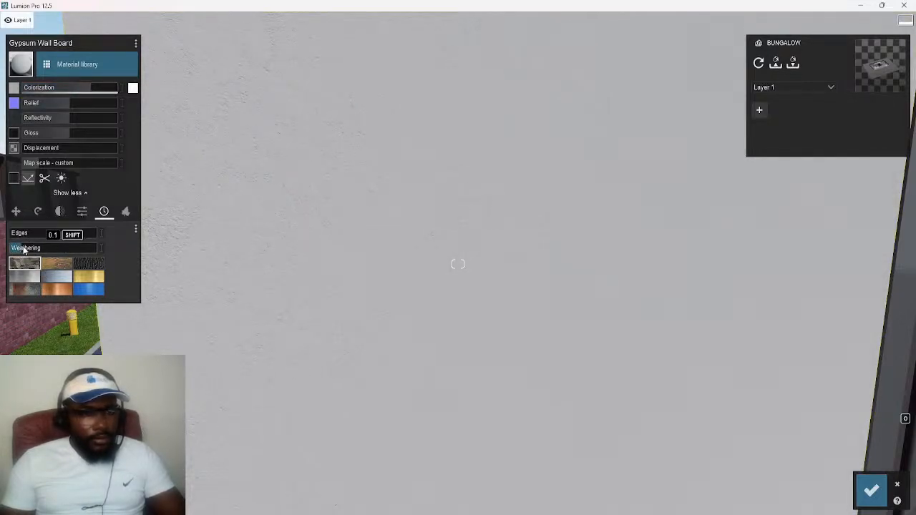
{"action": "left_click_drag", "start_coordinate": [41, 247], "coordinate": [28, 248]}
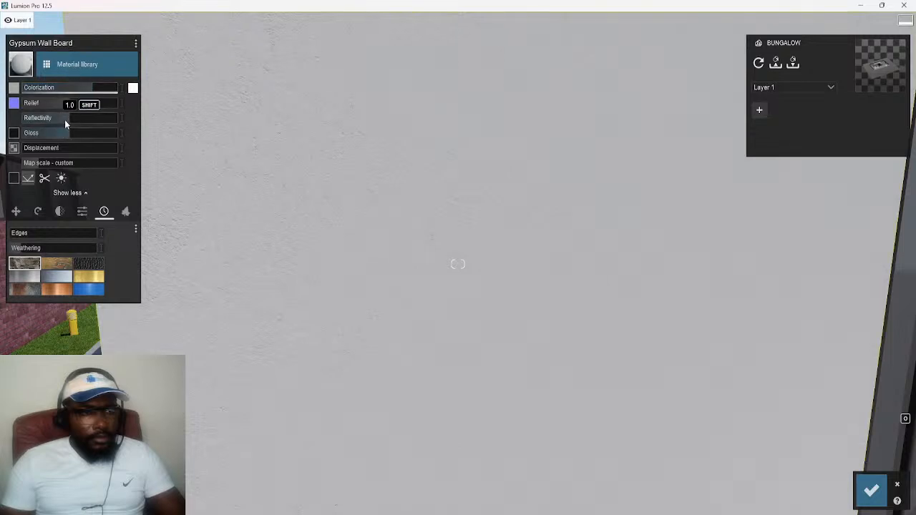
{"action": "left_click_drag", "start_coordinate": [69, 118], "coordinate": [42, 133]}
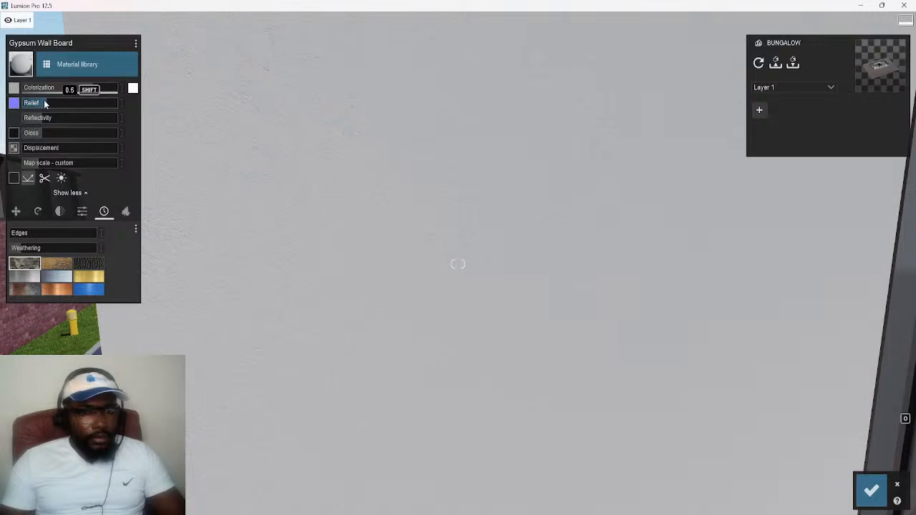
- Back away to inspect the white wall near the windows and its corner
{"action": "key", "text": "s"}
{"action": "right_click_drag", "start_coordinate": [546, 313], "coordinate": [412, 297]}
{"action": "key", "text": "s"}
{"action": "key", "text": "w"}
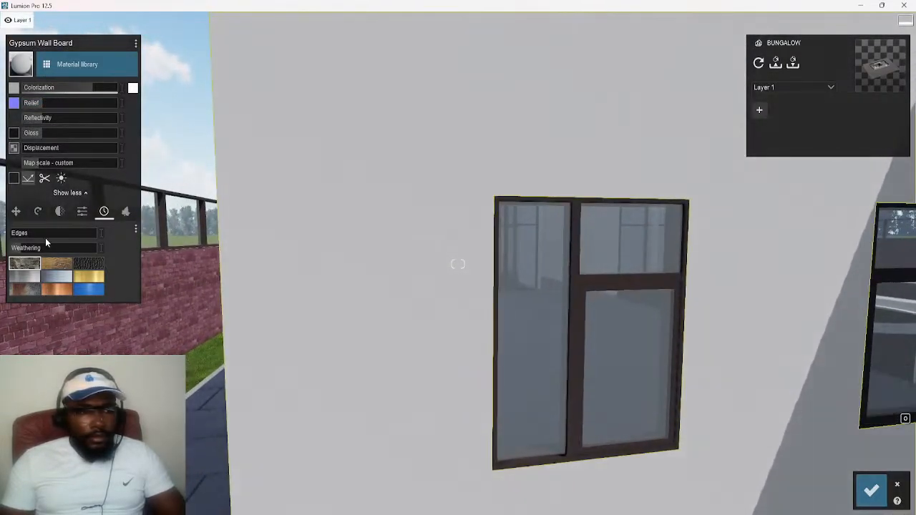
{"action": "key", "text": "a"}
{"action": "right_click_drag", "start_coordinate": [192, 297], "coordinate": [197, 262]}
{"action": "key", "text": "w"}
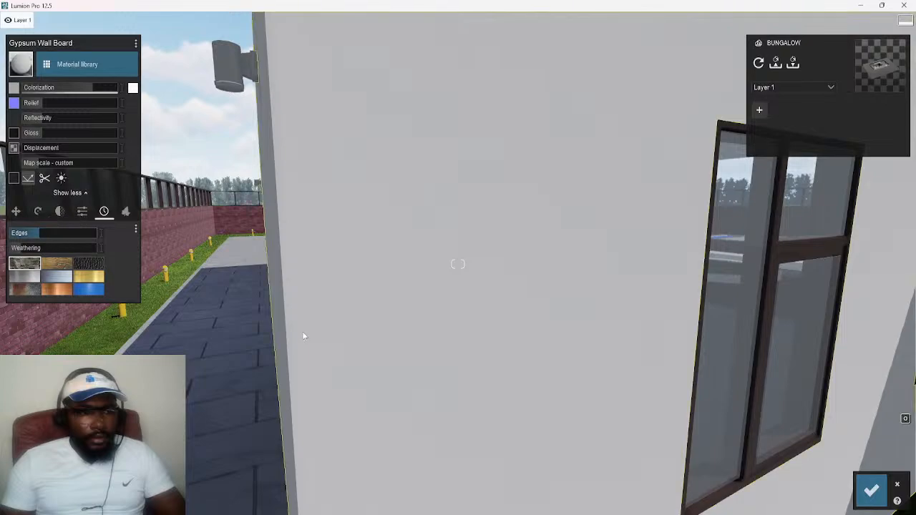
- Fly around the building corner to view the roof, paved bay and door
{"action": "key", "text": "s"}
{"action": "right_click_drag", "start_coordinate": [304, 335], "coordinate": [386, 317]}
{"action": "key", "text": "s"}
{"action": "key", "text": "d"}
{"action": "key", "text": "w"}
{"action": "key", "text": "a"}
{"action": "key", "text": "a"}
{"action": "key", "text": "w"}
{"action": "key", "text": "w"}
- Apply a hexagonal wood from Indoor > Wood to the ceiling and inspect it
{"action": "left_click", "coordinate": [539, 192]}
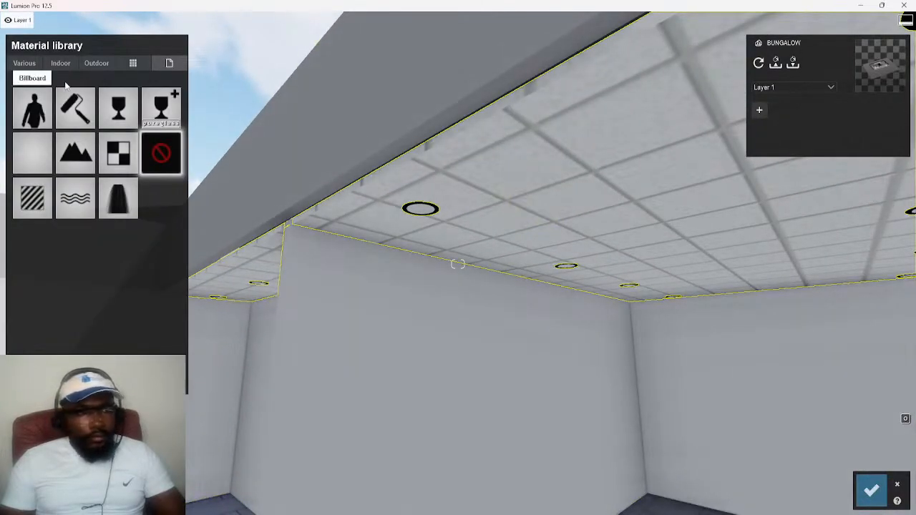
{"action": "left_click", "coordinate": [99, 64]}
{"action": "left_click", "coordinate": [56, 62]}
{"action": "left_click", "coordinate": [132, 123]}
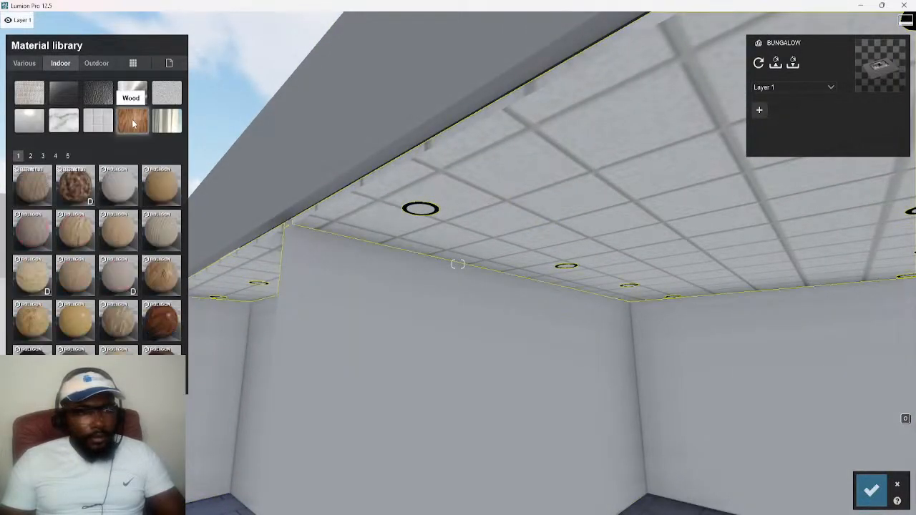
{"action": "left_click", "coordinate": [82, 185]}
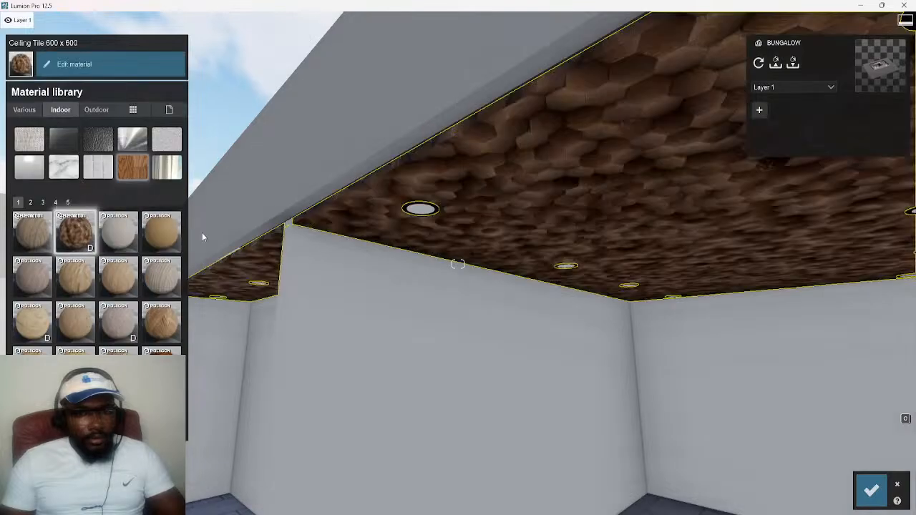
{"action": "key", "text": "s"}
{"action": "key", "text": "w"}
{"action": "right_click_drag", "start_coordinate": [301, 226], "coordinate": [358, 251]}
{"action": "key", "text": "s"}
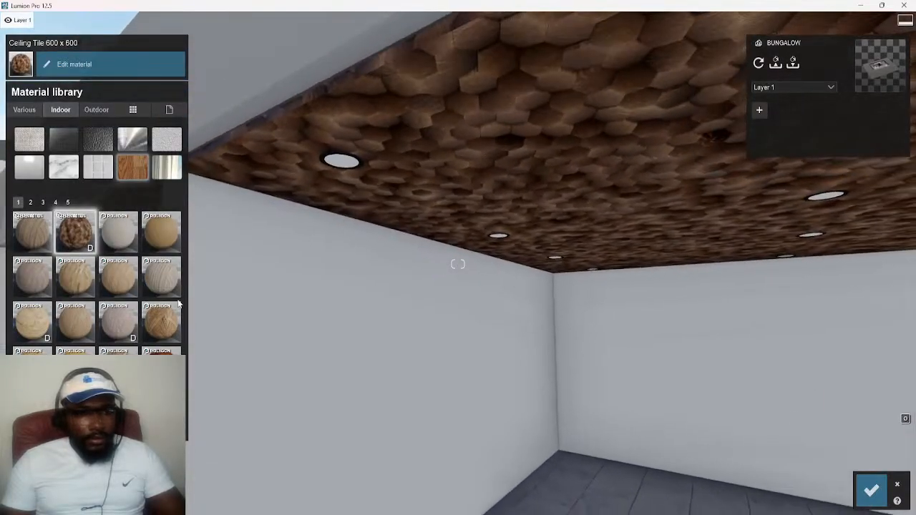
{"action": "right_click_drag", "start_coordinate": [442, 316], "coordinate": [436, 319]}
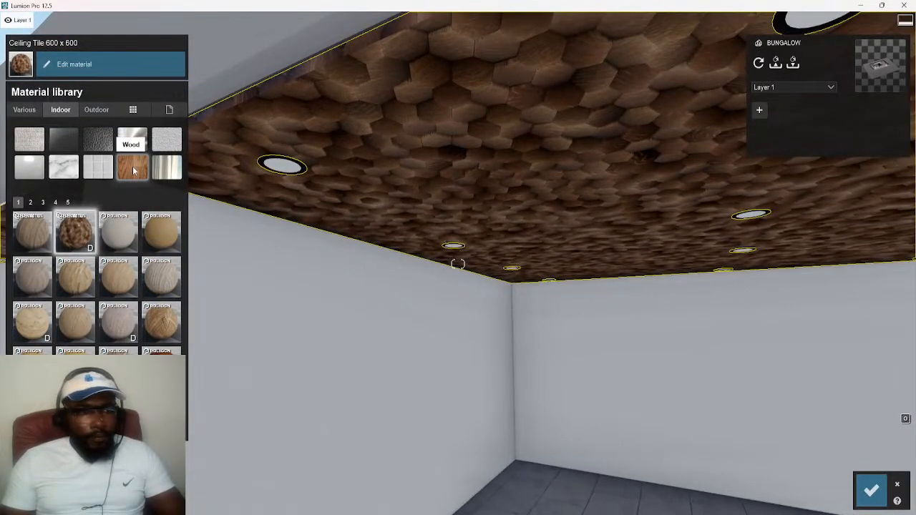
- Try striped, orange and dark plank woods on the ceiling, ending with dark planks
{"action": "left_click", "coordinate": [32, 240]}
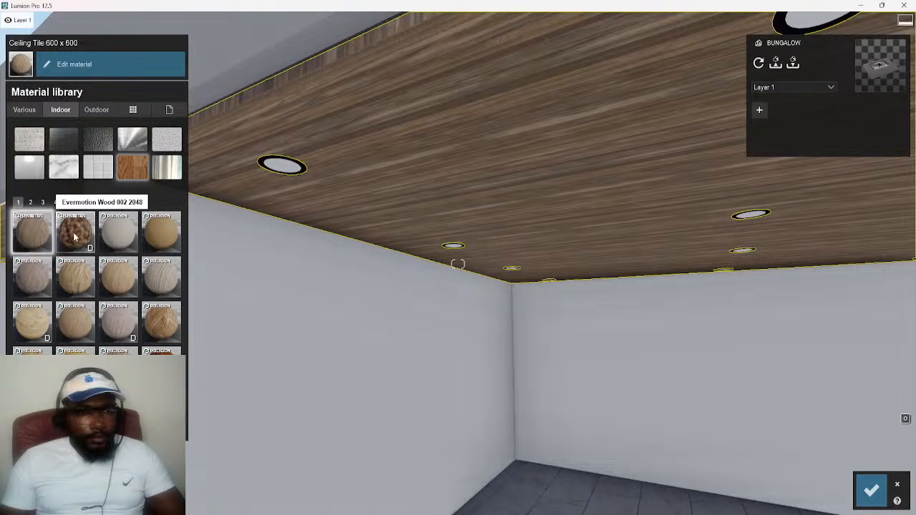
{"action": "left_click", "coordinate": [75, 239]}
{"action": "left_click", "coordinate": [30, 202]}
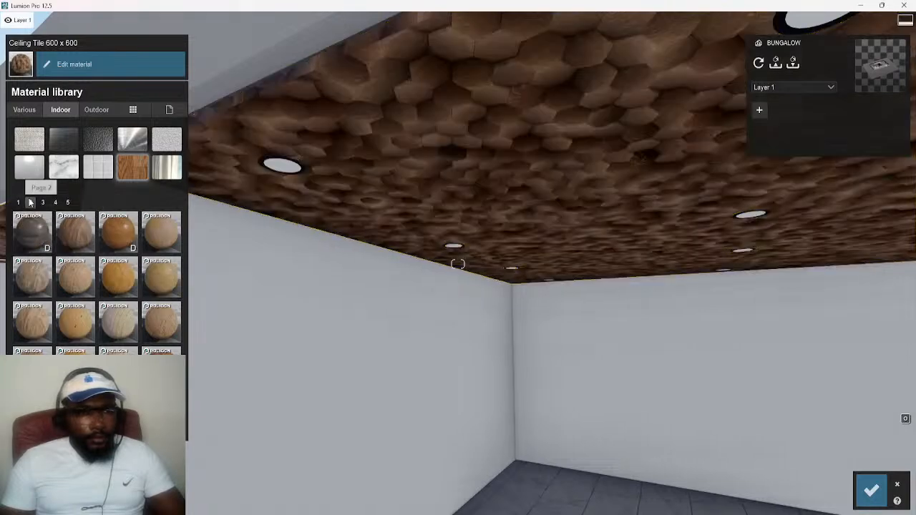
{"action": "left_click", "coordinate": [121, 239]}
{"action": "left_click", "coordinate": [81, 238]}
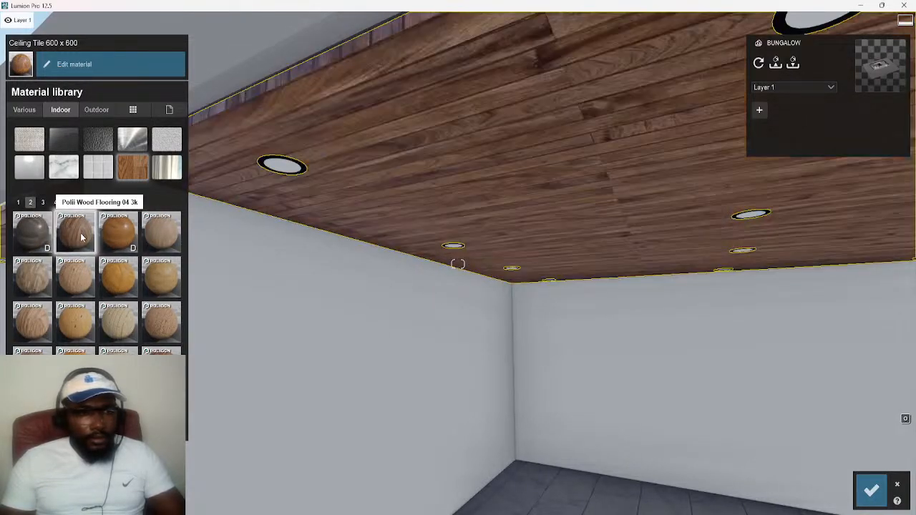
{"action": "key", "text": "d"}
{"action": "right_click_drag", "start_coordinate": [372, 258], "coordinate": [208, 223]}
- Look around under the dark plank ceiling toward the far wall and corner
{"action": "key", "text": "a"}
{"action": "key", "text": "a"}
{"action": "key", "text": "d"}
{"action": "right_click_drag", "start_coordinate": [567, 205], "coordinate": [537, 189]}
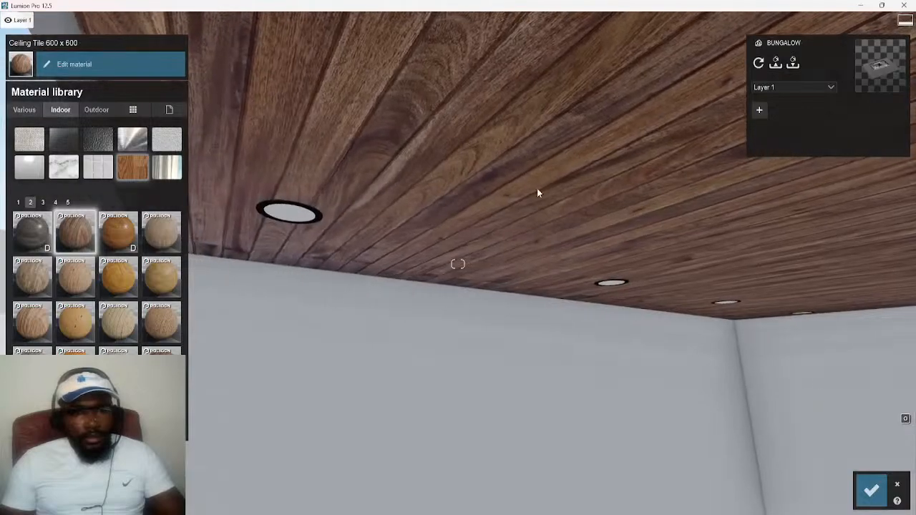
{"action": "right_click_drag", "start_coordinate": [575, 319], "coordinate": [566, 379]}
{"action": "mouse_move", "coordinate": [459, 264]}
{"action": "right_mouse_down"}
{"action": "mouse_move", "coordinate": [351, 267]}
{"action": "mouse_move", "coordinate": [372, 266]}
{"action": "right_mouse_up"}
{"action": "right_click_drag", "start_coordinate": [458, 264], "coordinate": [501, 268]}
{"action": "key", "text": "d"}
- Apply herringbone Polii Wood Flooring 14 3k to the ceiling
{"action": "left_click", "coordinate": [115, 281]}
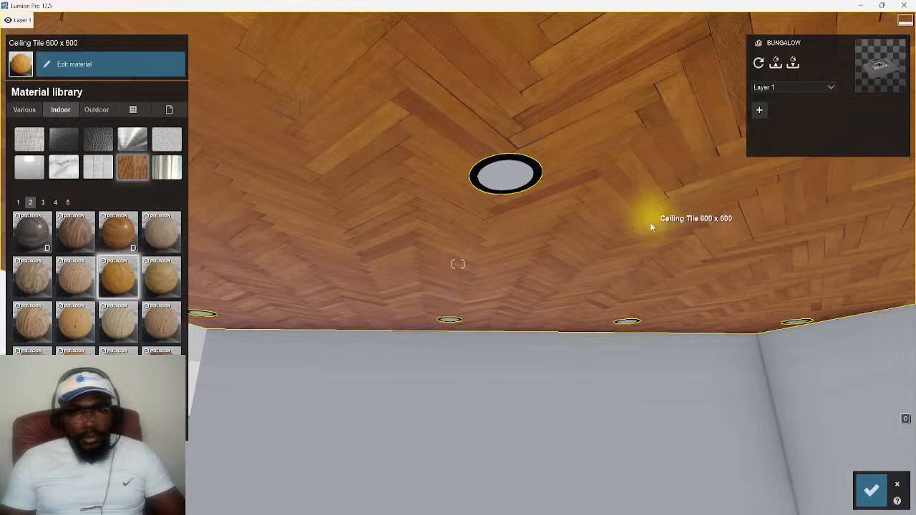
{"action": "key", "text": "d"}
{"action": "right_click_drag", "start_coordinate": [652, 225], "coordinate": [633, 248]}
{"action": "key", "text": "a"}
{"action": "key", "text": "w"}
{"action": "right_click_drag", "start_coordinate": [458, 265], "coordinate": [648, 227]}
{"action": "key", "text": "d"}
- Move around the room to view the herringbone ceiling and its light
{"action": "key", "text": "w"}
{"action": "key", "text": "a"}
{"action": "key", "text": "d"}
{"action": "key", "text": "s"}
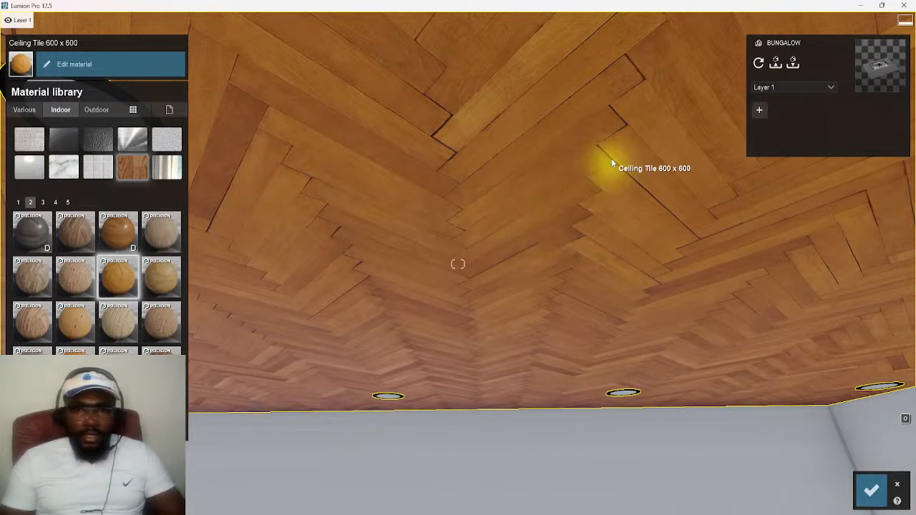
{"action": "right_click_drag", "start_coordinate": [458, 106], "coordinate": [755, 267]}
{"action": "right_click_drag", "start_coordinate": [458, 264], "coordinate": [640, 222]}
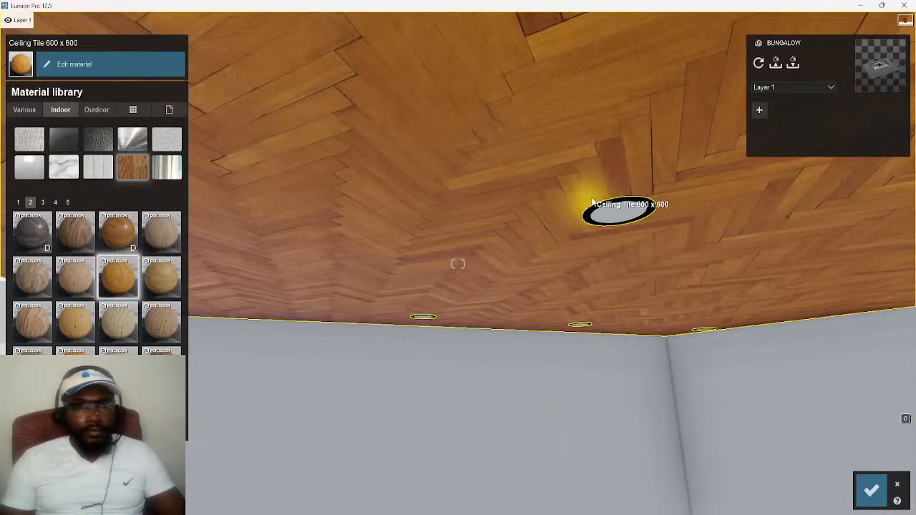
{"action": "right_click_drag", "start_coordinate": [528, 212], "coordinate": [588, 216]}
{"action": "key", "text": "d"}
{"action": "right_click_drag", "start_coordinate": [498, 187], "coordinate": [466, 174]}
- Give the ceiling wood 0.6 reflectivity, wood weathering without edges, and a 0.2 colorization
{"action": "left_click", "coordinate": [445, 150]}
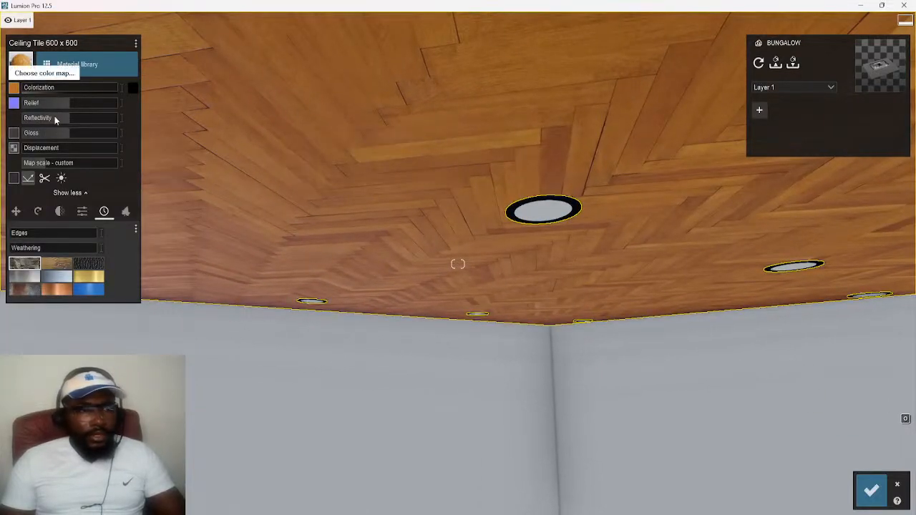
{"action": "left_click_drag", "start_coordinate": [68, 119], "coordinate": [53, 107]}
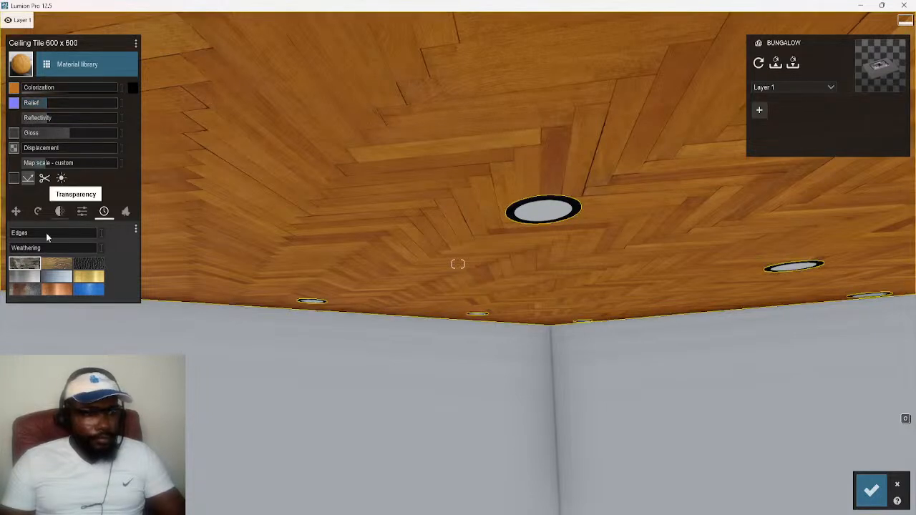
{"action": "left_click", "coordinate": [58, 265]}
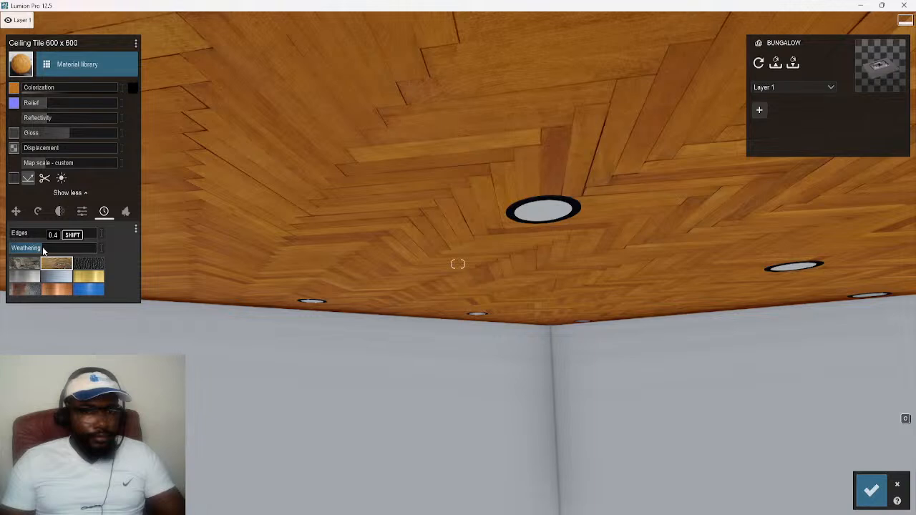
{"action": "left_click_drag", "start_coordinate": [29, 235], "coordinate": [19, 236]}
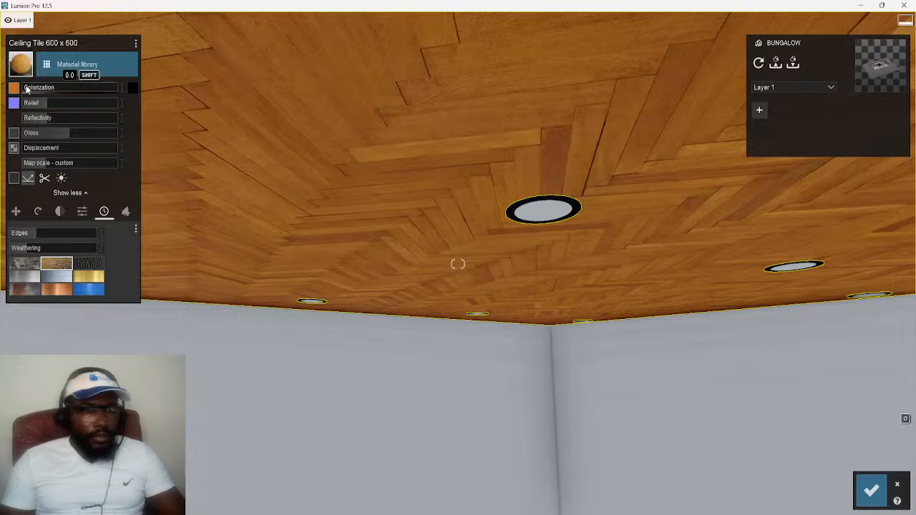
{"action": "left_click_drag", "start_coordinate": [27, 88], "coordinate": [40, 88]}
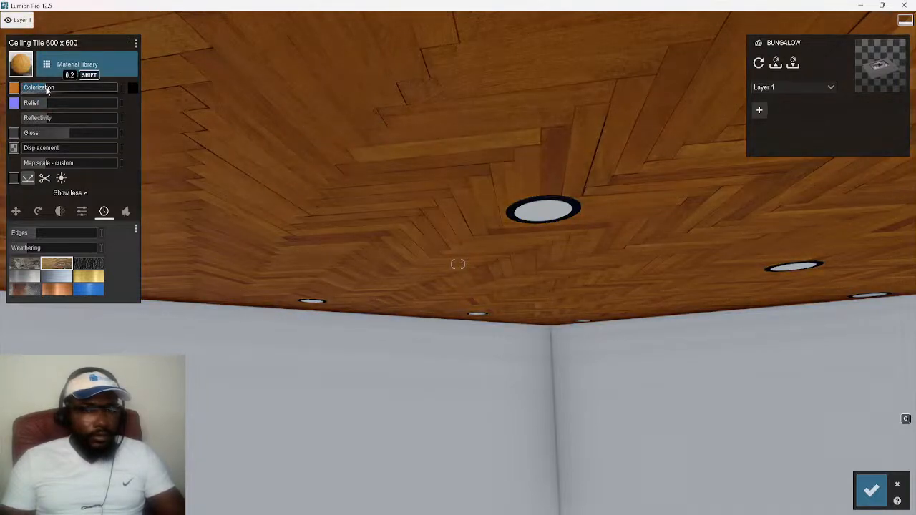
- Fly back into the room and select a ceiling light for a new material
{"action": "key", "text": "s"}
{"action": "right_click_drag", "start_coordinate": [141, 98], "coordinate": [154, 129]}
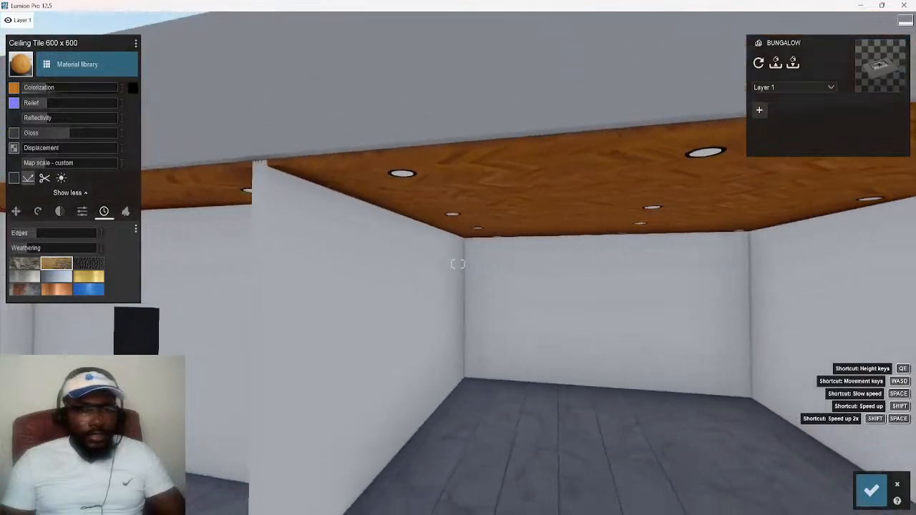
{"action": "key", "text": "s"}
{"action": "right_click_drag", "start_coordinate": [495, 293], "coordinate": [483, 258]}
{"action": "key", "text": "d"}
{"action": "key", "text": "w"}
{"action": "key", "text": "w"}
{"action": "key", "text": "w"}
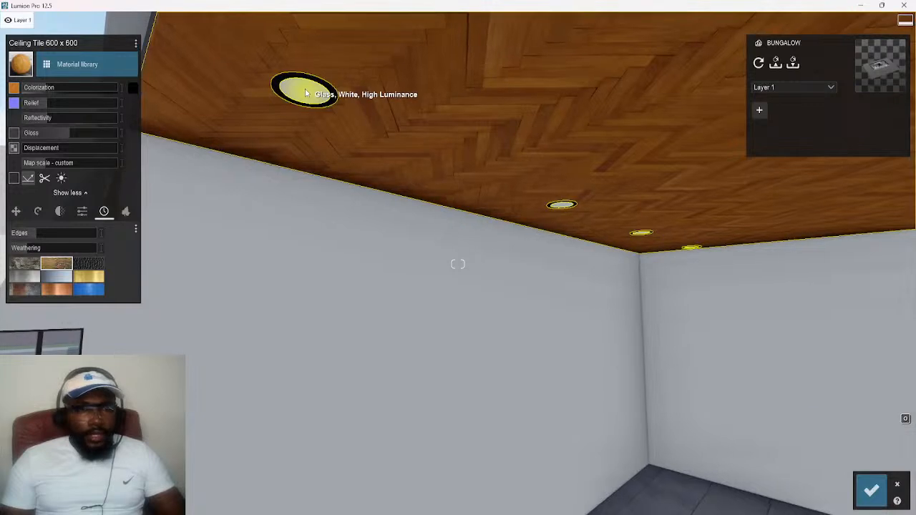
{"action": "left_click", "coordinate": [305, 93]}
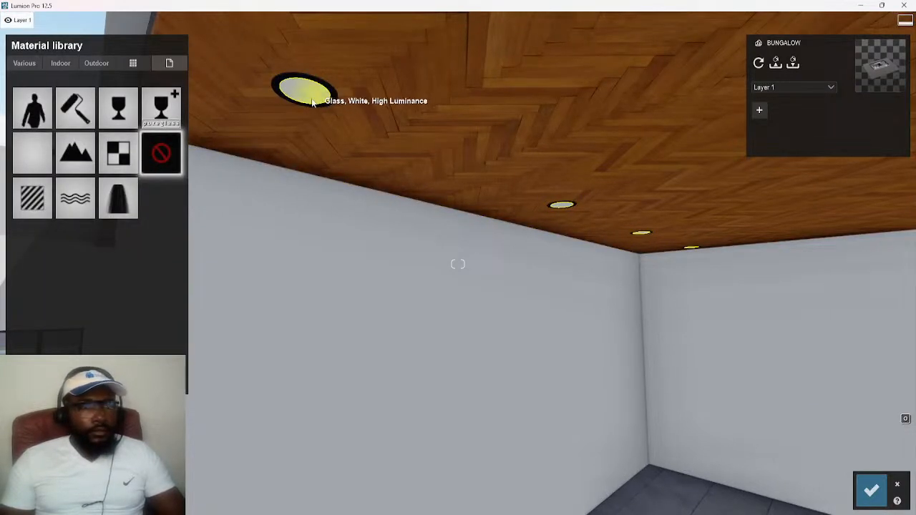
- Give the ceiling lights a glass material tinted light yellow at 0.4 colorization
{"action": "left_click", "coordinate": [33, 201]}
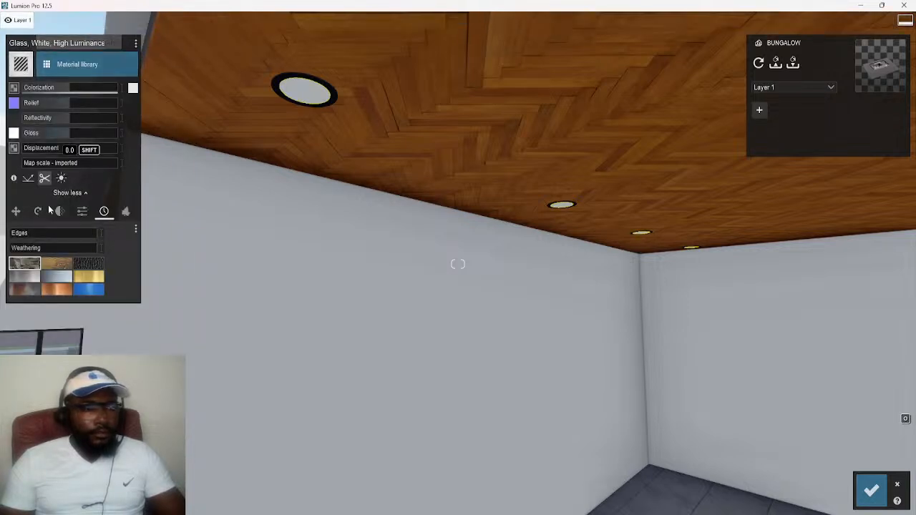
{"action": "left_click", "coordinate": [82, 214]}
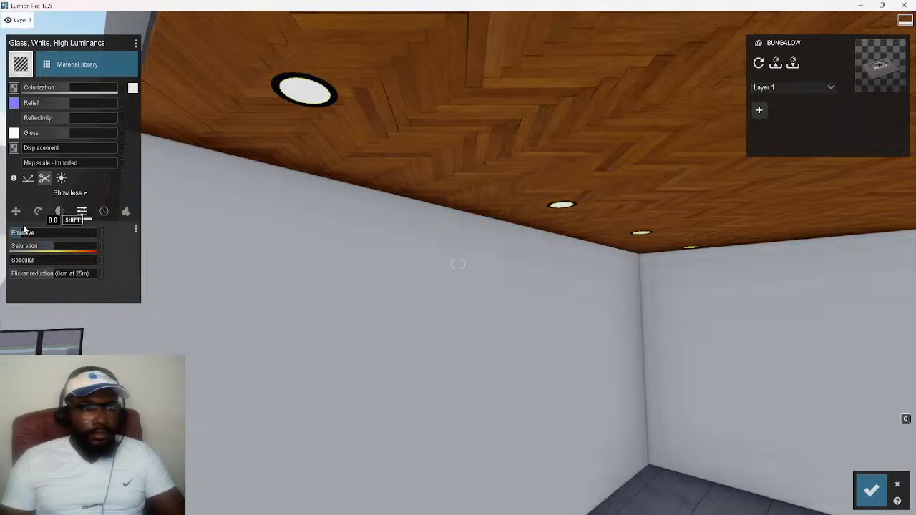
{"action": "left_click", "coordinate": [133, 88]}
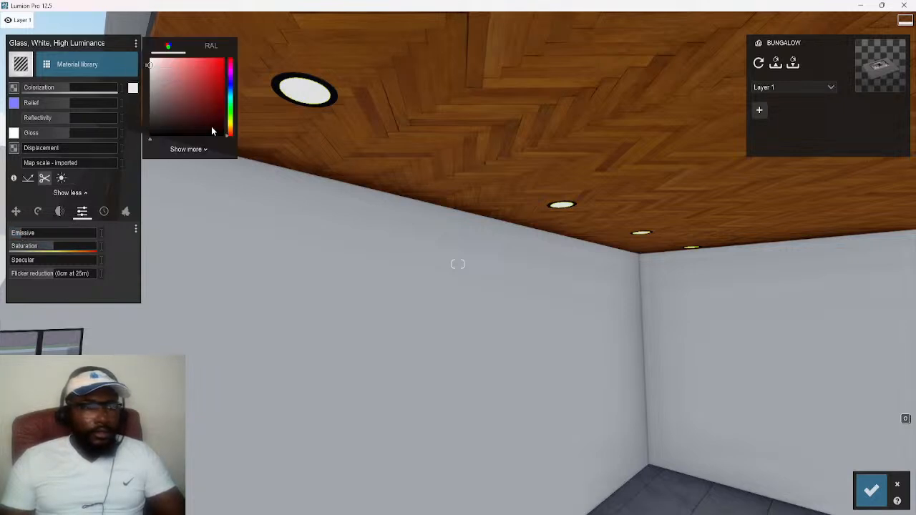
{"action": "left_click", "coordinate": [231, 123]}
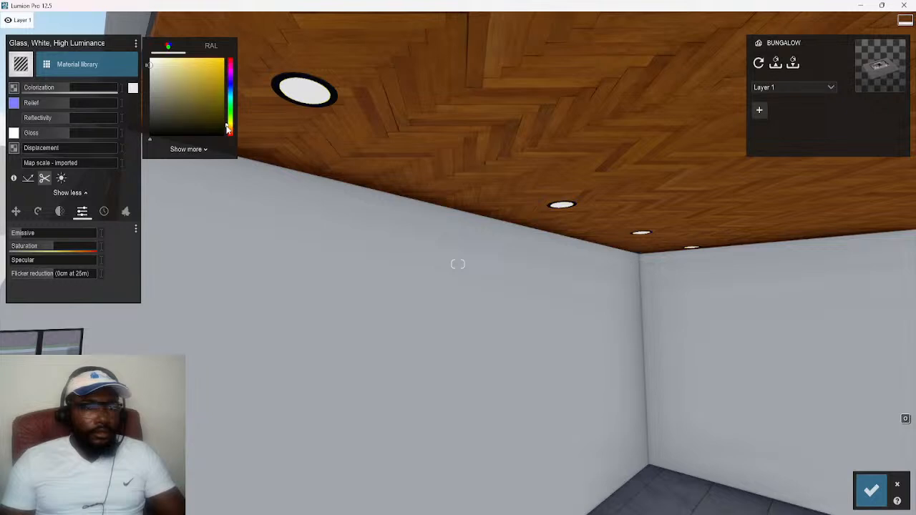
{"action": "mouse_move", "coordinate": [210, 68]}
{"action": "left_mouse_down"}
{"action": "mouse_move", "coordinate": [204, 76]}
{"action": "mouse_move", "coordinate": [216, 77]}
{"action": "left_mouse_up"}
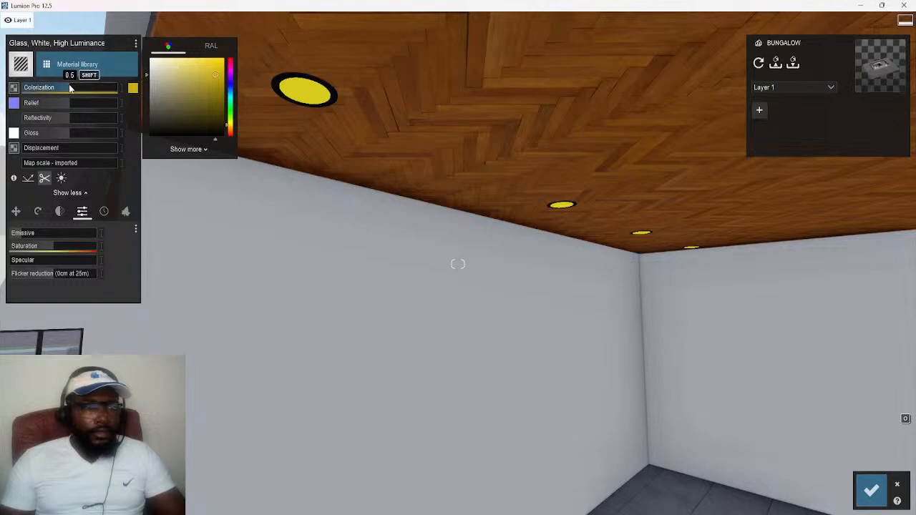
{"action": "left_click_drag", "start_coordinate": [70, 87], "coordinate": [63, 87]}
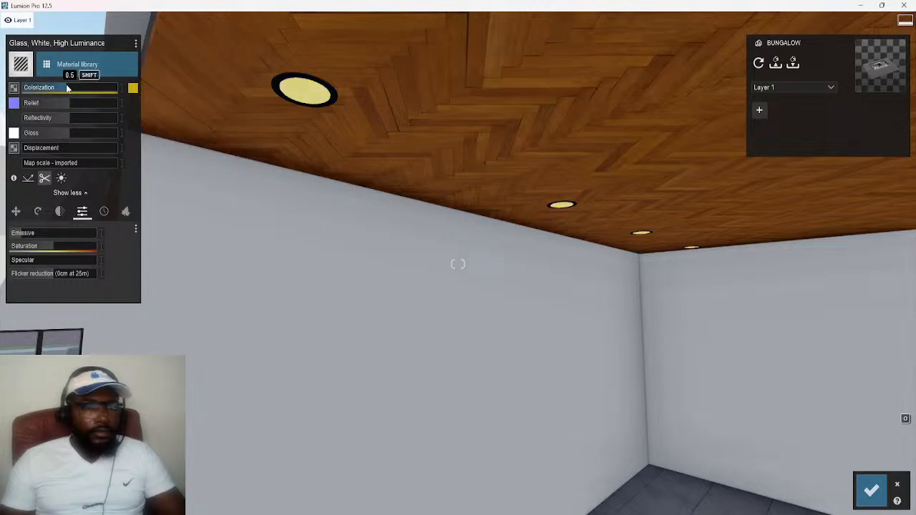
- Fly out along the side wall over the bungalow and select the roof
{"action": "key", "text": "s"}
{"action": "right_click_drag", "start_coordinate": [333, 224], "coordinate": [401, 315]}
{"action": "key", "text": "s"}
{"action": "key", "text": "w"}
{"action": "mouse_move", "coordinate": [529, 329]}
{"action": "right_mouse_down"}
{"action": "mouse_move", "coordinate": [465, 314]}
{"action": "mouse_move", "coordinate": [496, 343]}
{"action": "mouse_move", "coordinate": [517, 334]}
{"action": "right_mouse_up"}
{"action": "key", "text": "w"}
{"action": "right_click_drag", "start_coordinate": [458, 264], "coordinate": [566, 301]}
{"action": "key", "text": "q"}
{"action": "key", "text": "q"}
{"action": "key", "text": "w"}
{"action": "left_click", "coordinate": [566, 301]}
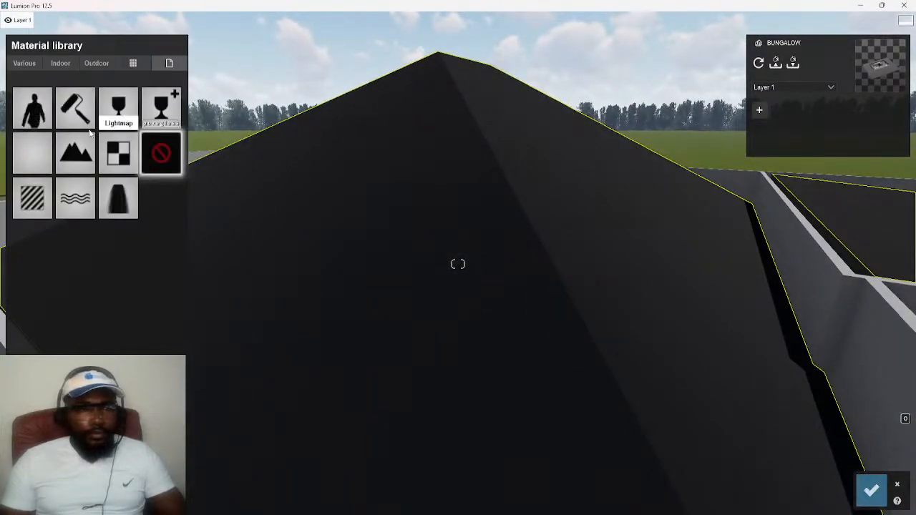
- Apply the dark tiled roof from Outdoor > Roofing page 2 to the roof
{"action": "left_click", "coordinate": [96, 63]}
{"action": "left_click", "coordinate": [29, 121]}
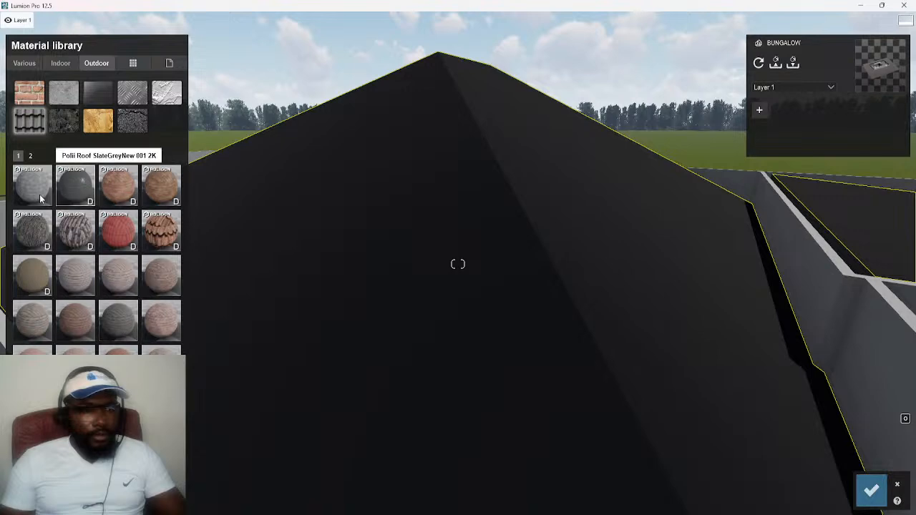
{"action": "left_click", "coordinate": [31, 157]}
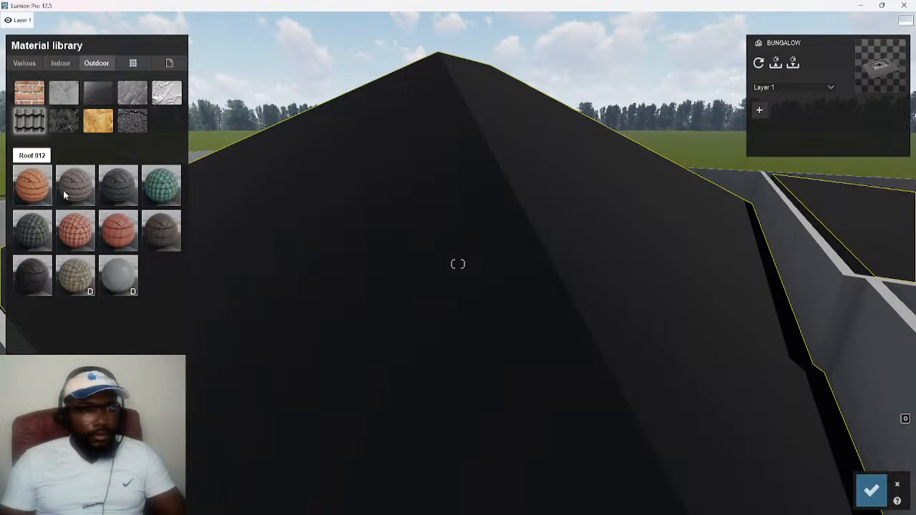
{"action": "left_click", "coordinate": [30, 277]}
{"action": "mouse_move", "coordinate": [531, 363]}
{"action": "right_mouse_down"}
{"action": "mouse_move", "coordinate": [531, 375]}
{"action": "mouse_move", "coordinate": [532, 359]}
{"action": "right_mouse_up"}
{"action": "left_click", "coordinate": [532, 360]}
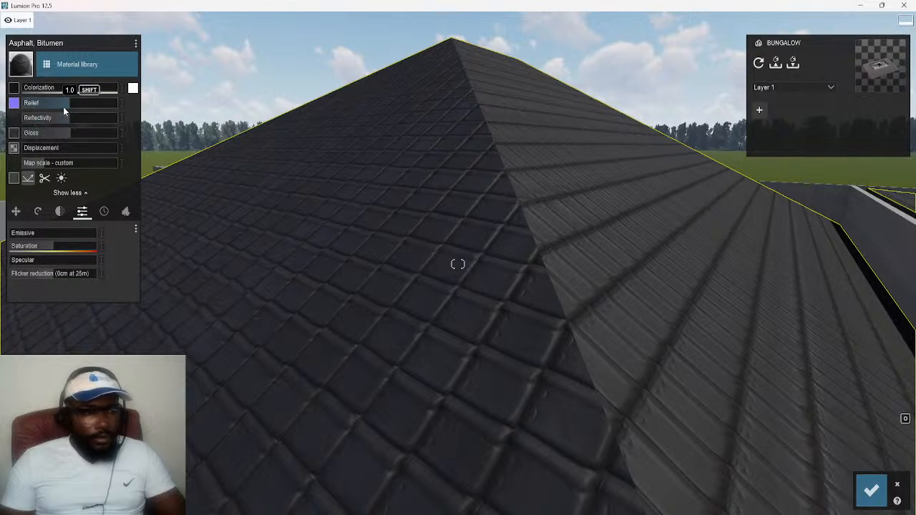
- Set roof reflectivity near zero, relief to about half, and texture scale to 3.6
{"action": "left_click_drag", "start_coordinate": [67, 120], "coordinate": [20, 120]}
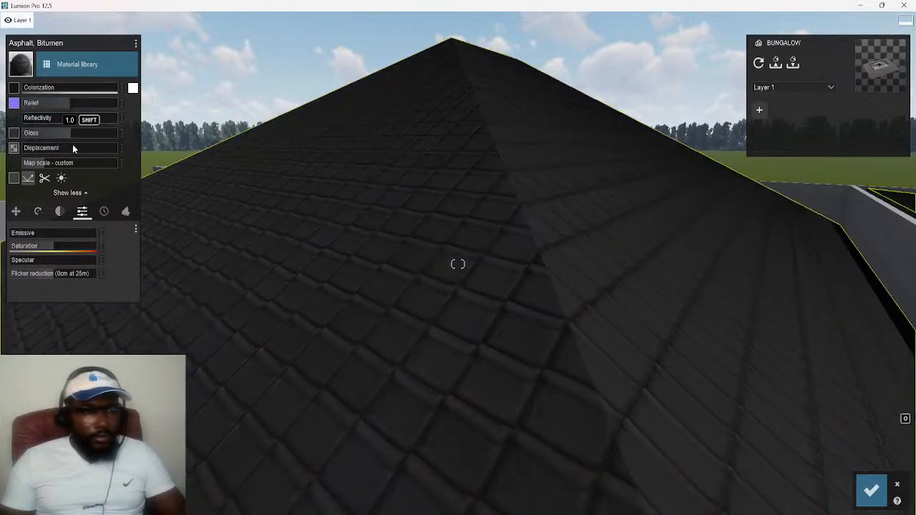
{"action": "left_click", "coordinate": [67, 102]}
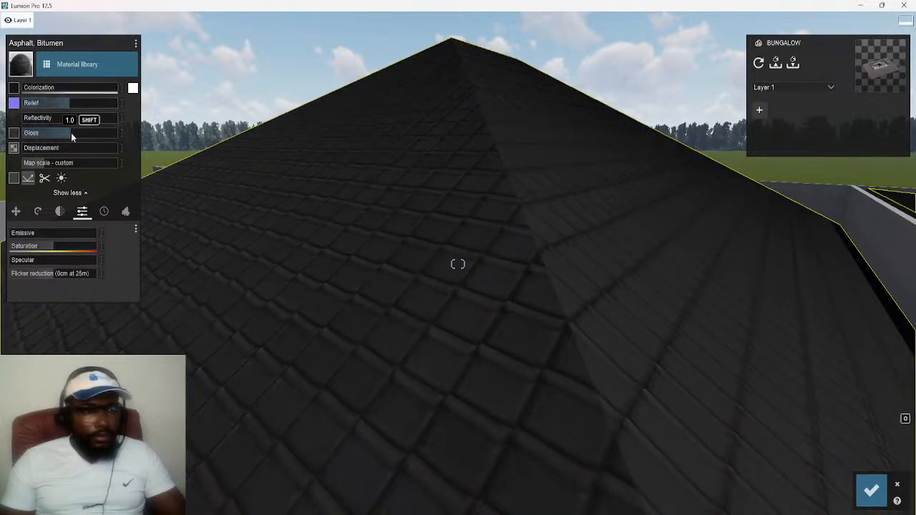
{"action": "left_click", "coordinate": [44, 169]}
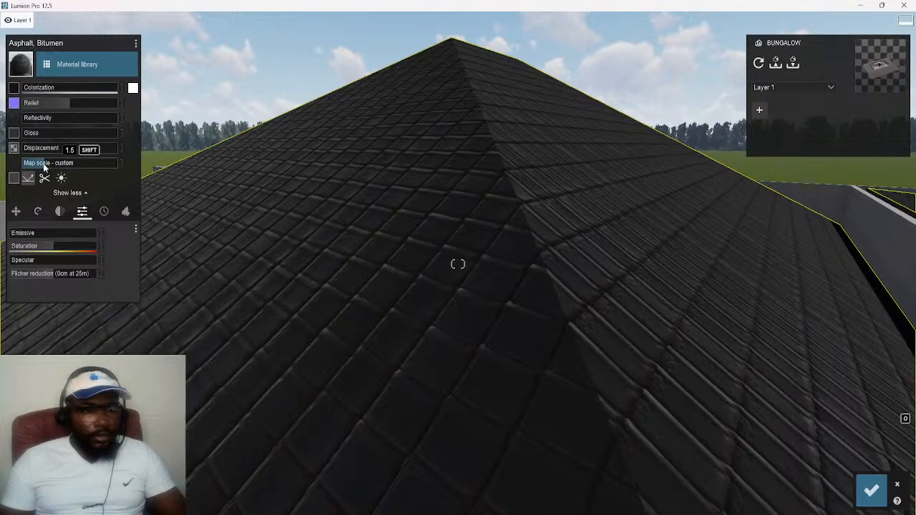
{"action": "left_click_drag", "start_coordinate": [46, 163], "coordinate": [44, 168]}
{"action": "key", "text": "s"}
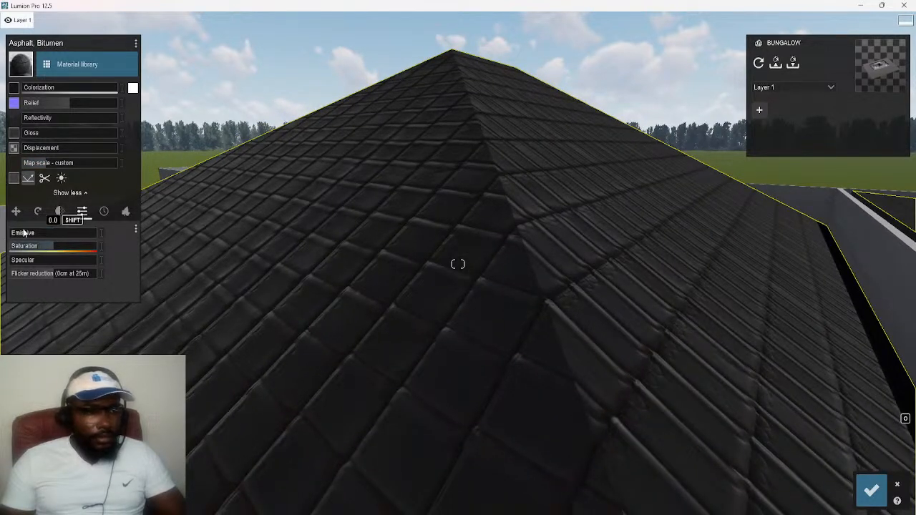
- Add slight wood-type weathering with 0.2 edge wear to the roof
{"action": "left_click", "coordinate": [104, 211]}
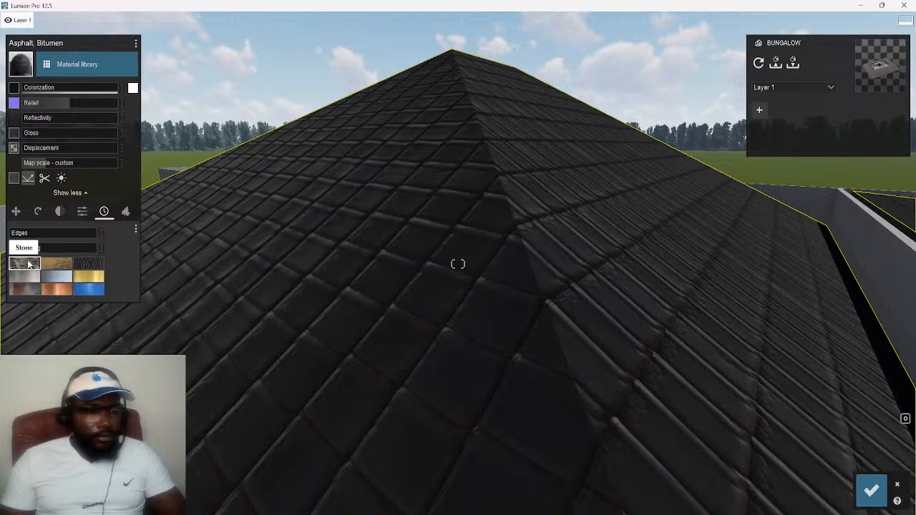
{"action": "left_click", "coordinate": [57, 264]}
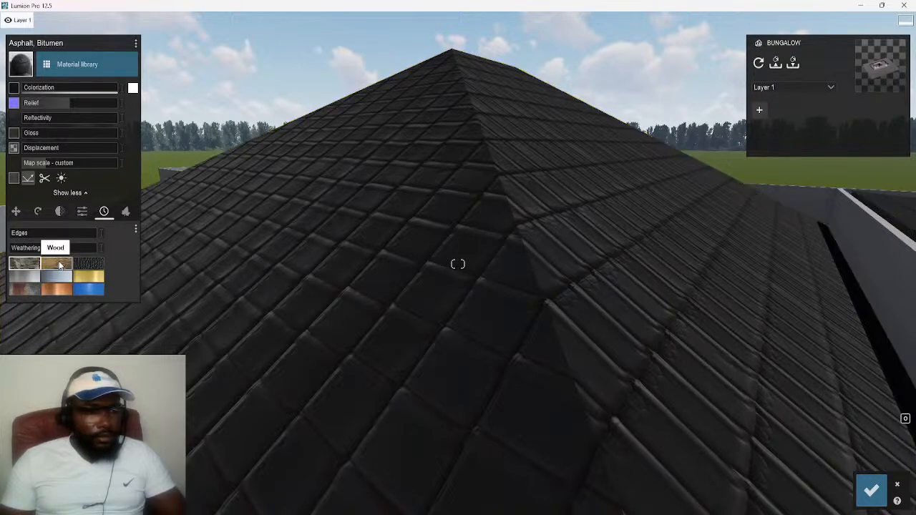
{"action": "left_click_drag", "start_coordinate": [18, 253], "coordinate": [23, 253]}
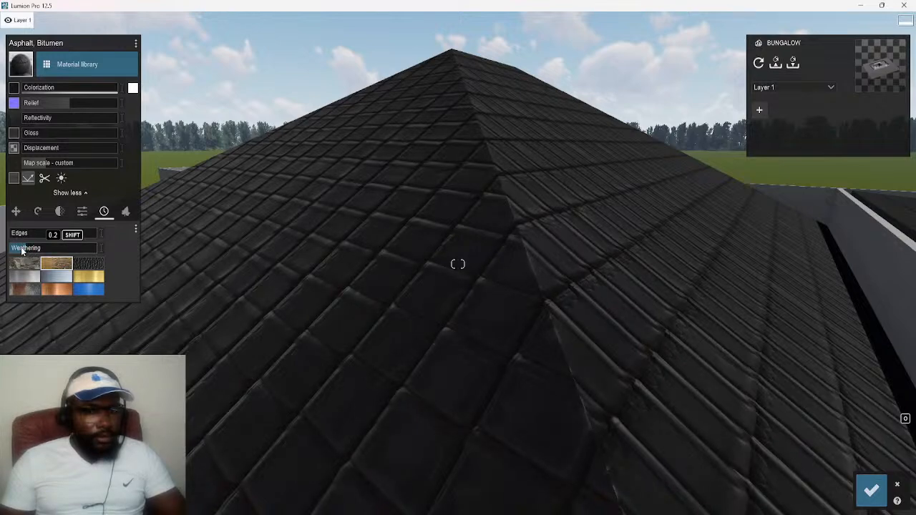
{"action": "left_click_drag", "start_coordinate": [20, 239], "coordinate": [30, 237]}
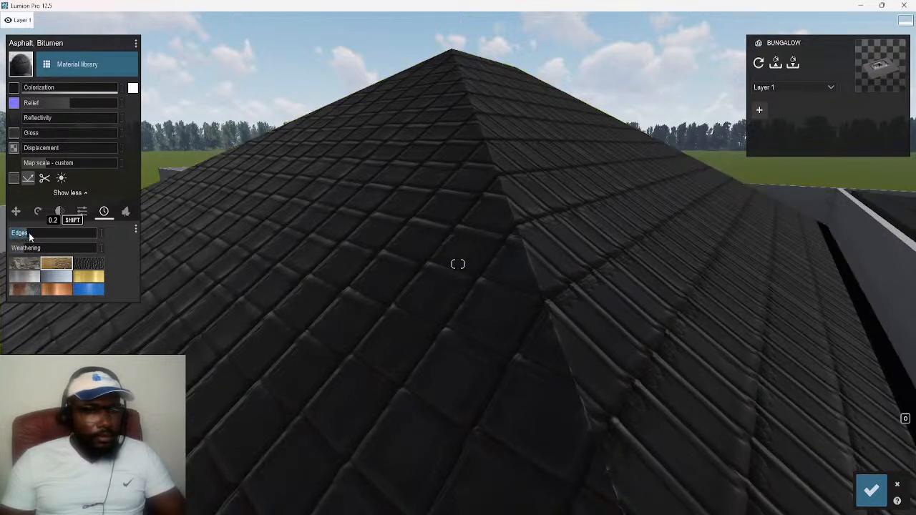
{"action": "key", "text": "s"}
{"action": "key", "text": "d"}
{"action": "right_click_drag", "start_coordinate": [343, 244], "coordinate": [372, 294]}
- Fly the camera to the roof parapet corner and select the parapet wall
{"action": "key", "text": "e"}
{"action": "left_click", "coordinate": [366, 284]}
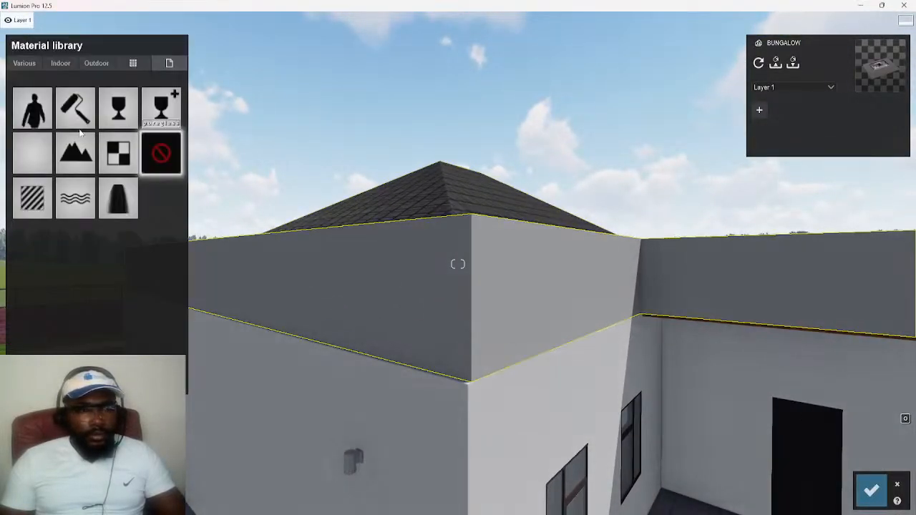
{"action": "key", "text": "s"}
{"action": "right_click_drag", "start_coordinate": [484, 442], "coordinate": [558, 466]}
{"action": "right_click_drag", "start_coordinate": [459, 264], "coordinate": [373, 245]}
{"action": "key", "text": "w"}
{"action": "key", "text": "a"}
{"action": "right_click_drag", "start_coordinate": [372, 429], "coordinate": [431, 454]}
{"action": "key", "text": "w"}
{"action": "left_click", "coordinate": [344, 296]}
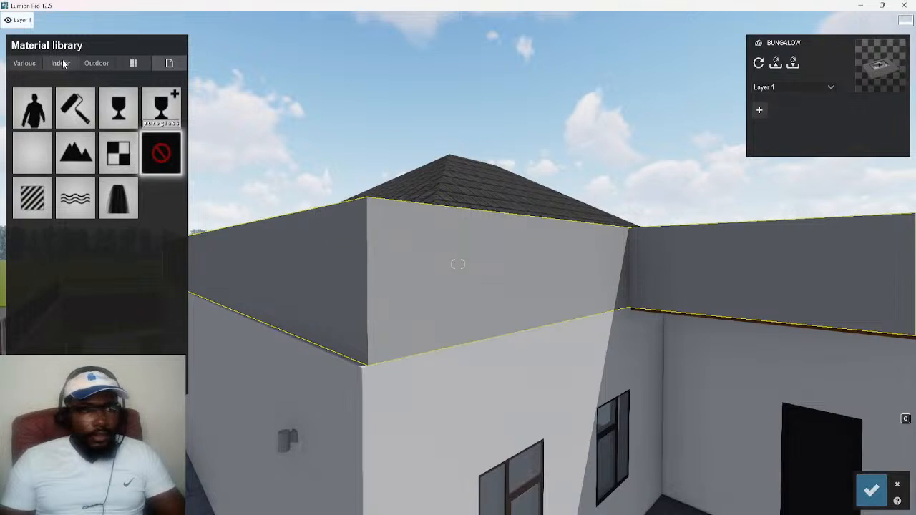
- Try a dark stone from the Outdoor stone materials on the parapet
{"action": "left_click", "coordinate": [60, 63]}
{"action": "left_click", "coordinate": [97, 63]}
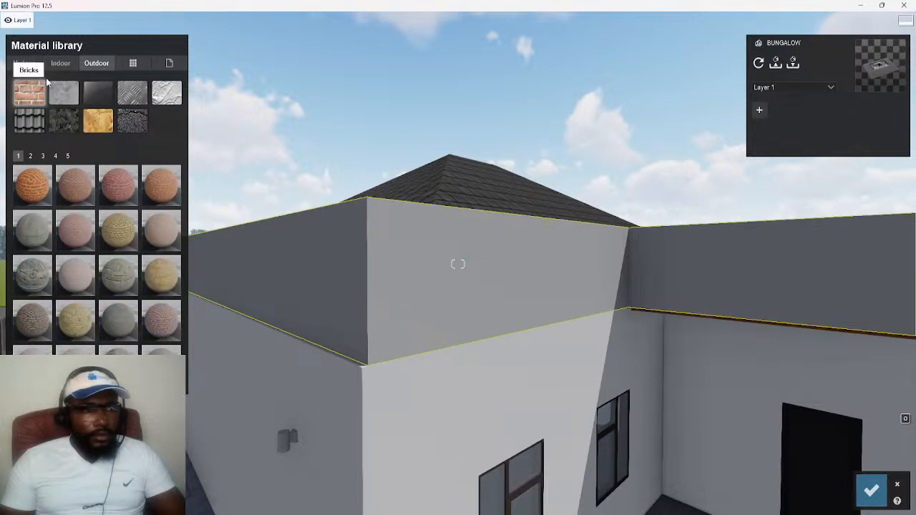
{"action": "left_click", "coordinate": [63, 63]}
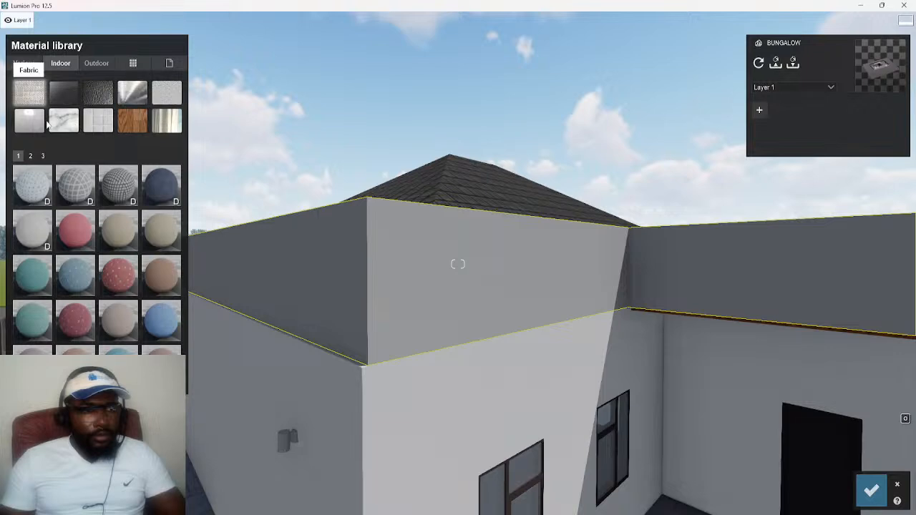
{"action": "left_click", "coordinate": [98, 64]}
{"action": "left_click", "coordinate": [63, 122]}
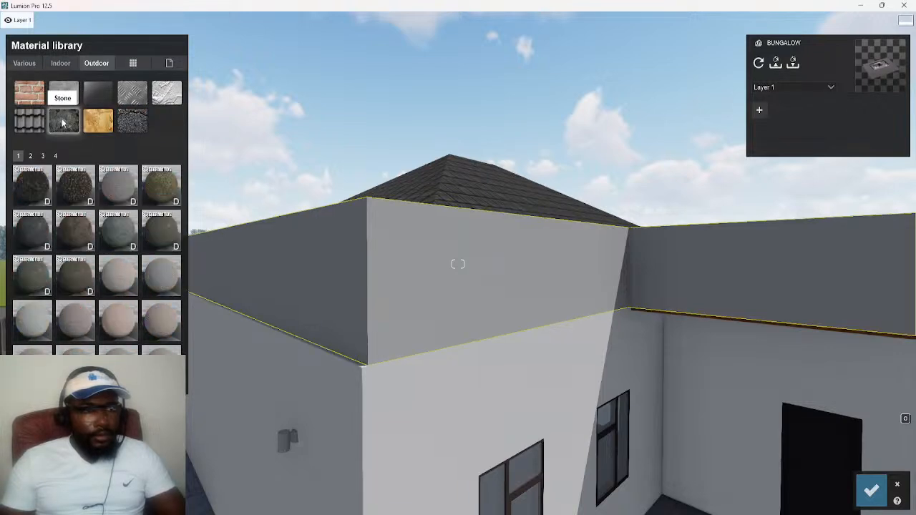
{"action": "left_click", "coordinate": [27, 238]}
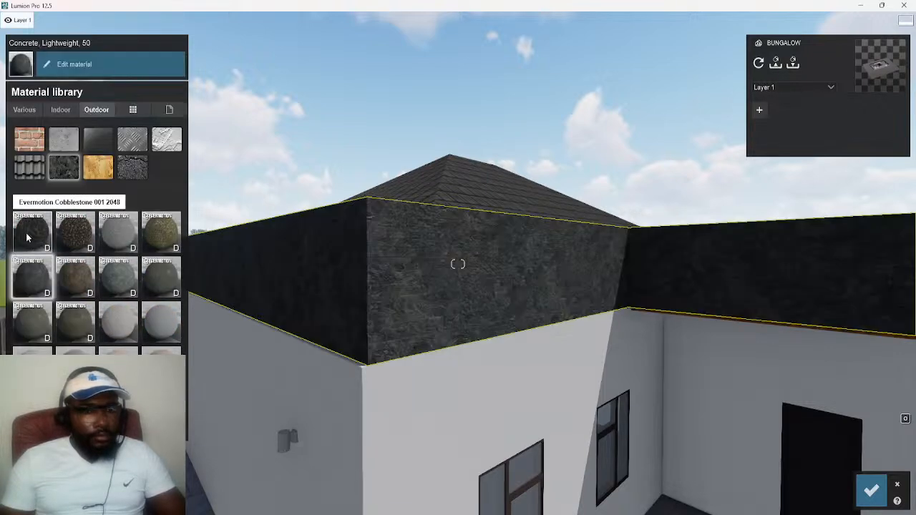
{"action": "key", "text": "s"}
{"action": "right_click_drag", "start_coordinate": [349, 336], "coordinate": [316, 336]}
{"action": "key", "text": "a"}
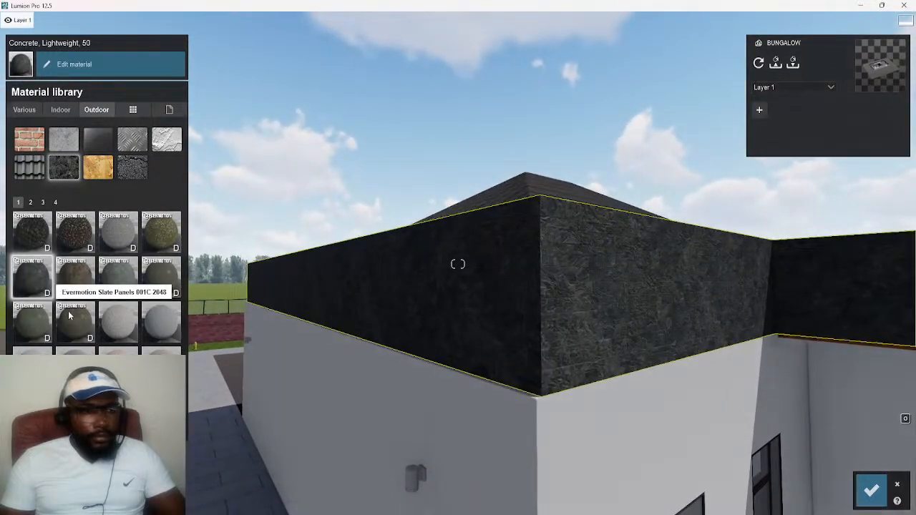
- Browse more stone pages and the Indoor tiles, trying a diamond marble tile on the parapet
{"action": "left_click", "coordinate": [31, 203]}
{"action": "left_click", "coordinate": [42, 203]}
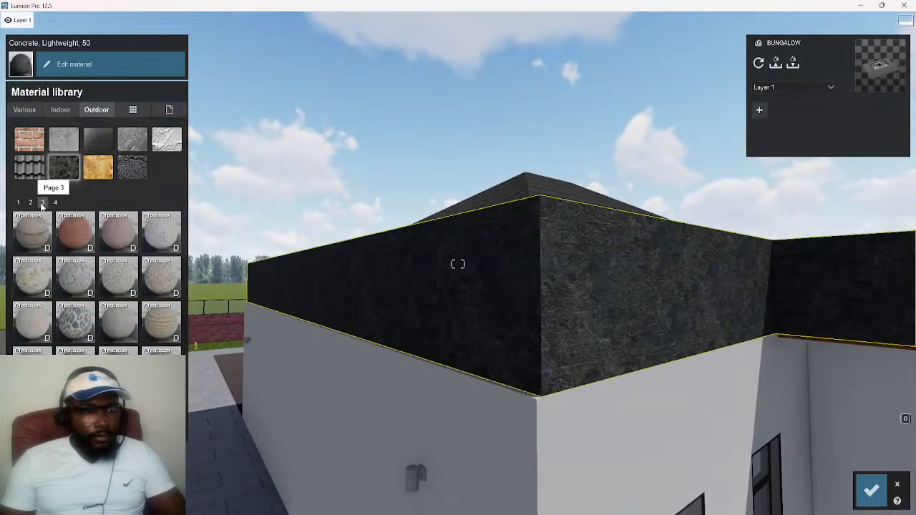
{"action": "left_click", "coordinate": [54, 203]}
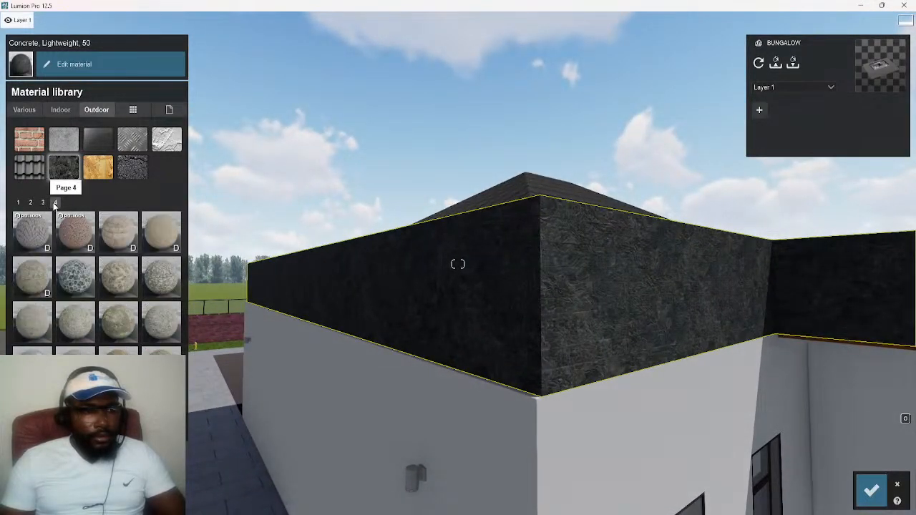
{"action": "left_click", "coordinate": [61, 110]}
{"action": "left_click", "coordinate": [97, 167]}
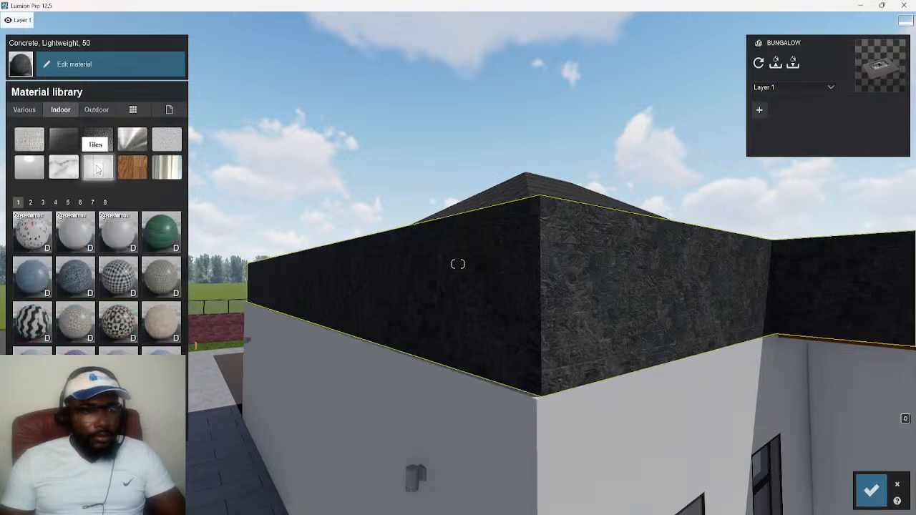
{"action": "left_click", "coordinate": [31, 203]}
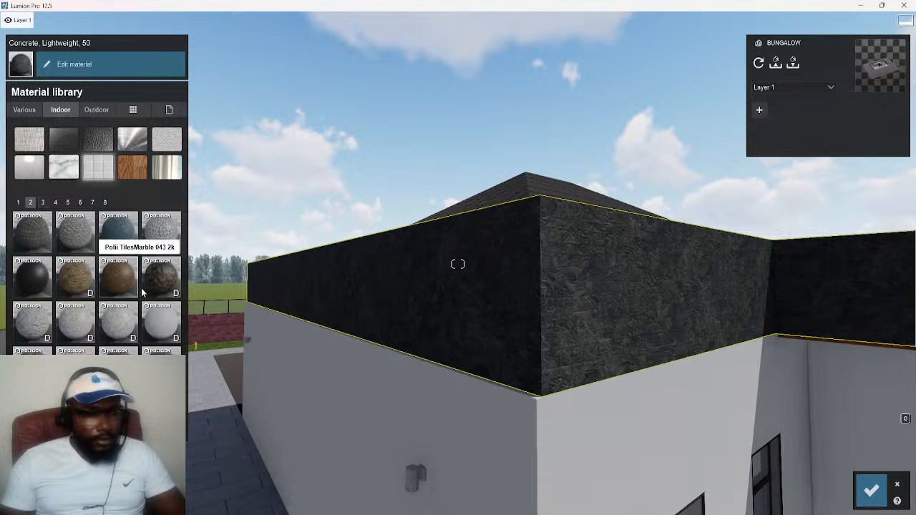
{"action": "left_click", "coordinate": [172, 287]}
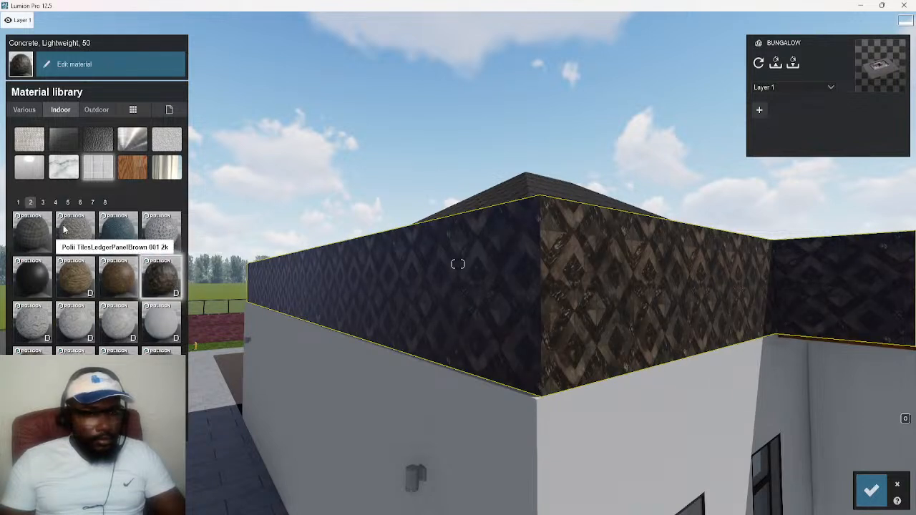
- Page through the remaining tile pages, then return to the Outdoor materials
{"action": "left_click", "coordinate": [43, 202]}
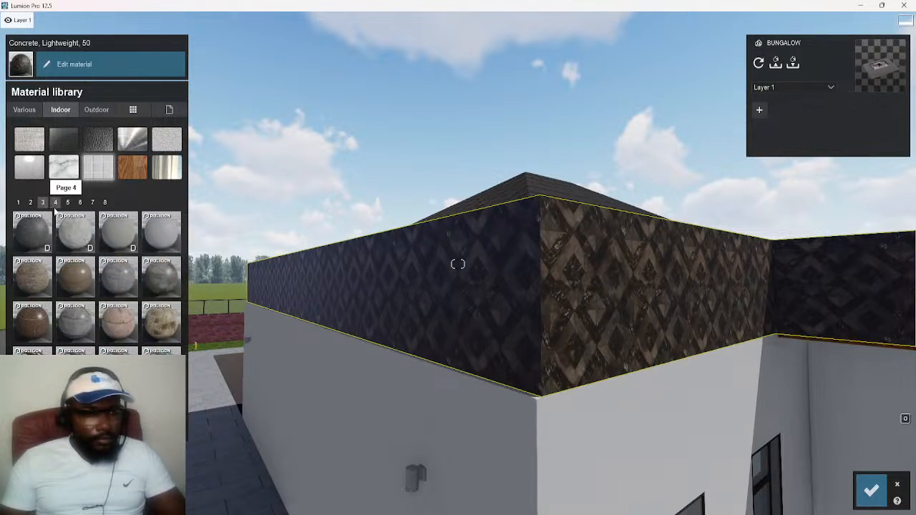
{"action": "left_click", "coordinate": [55, 202]}
{"action": "left_click", "coordinate": [68, 203]}
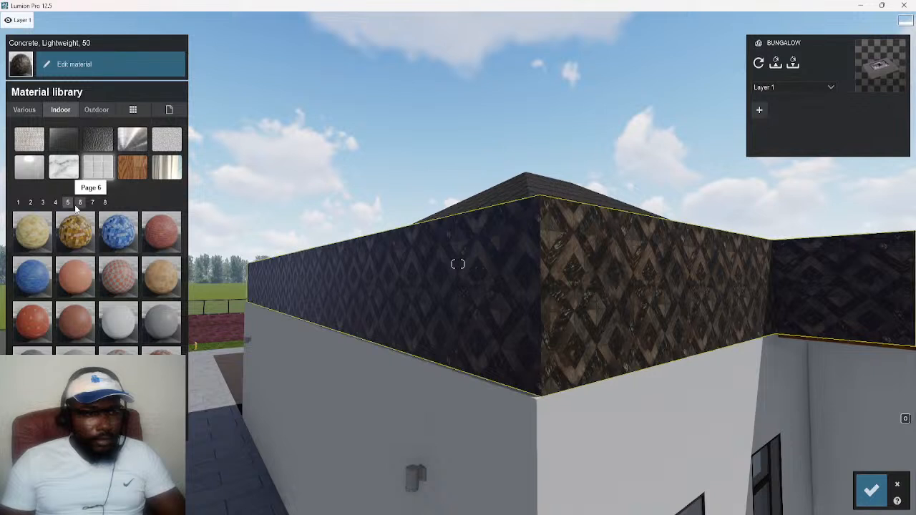
{"action": "left_click", "coordinate": [79, 202]}
{"action": "left_click", "coordinate": [20, 203]}
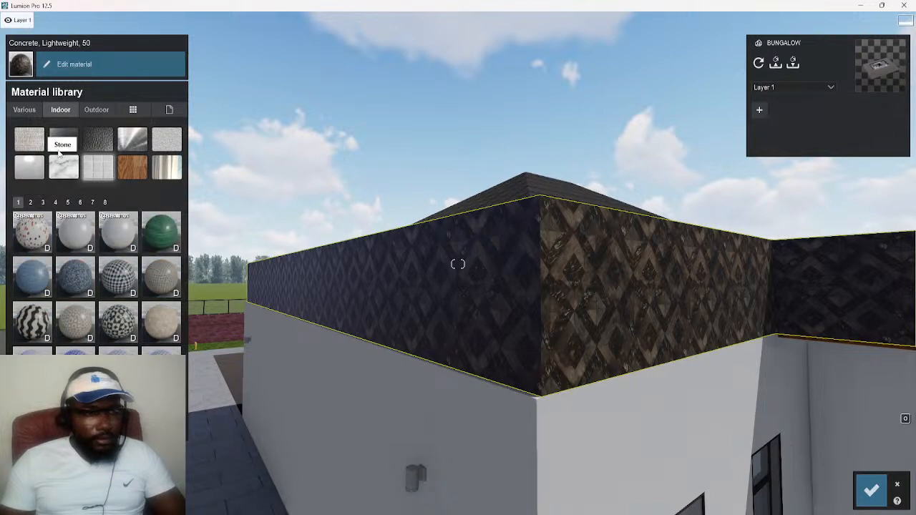
{"action": "left_click", "coordinate": [25, 111]}
{"action": "left_click", "coordinate": [93, 109]}
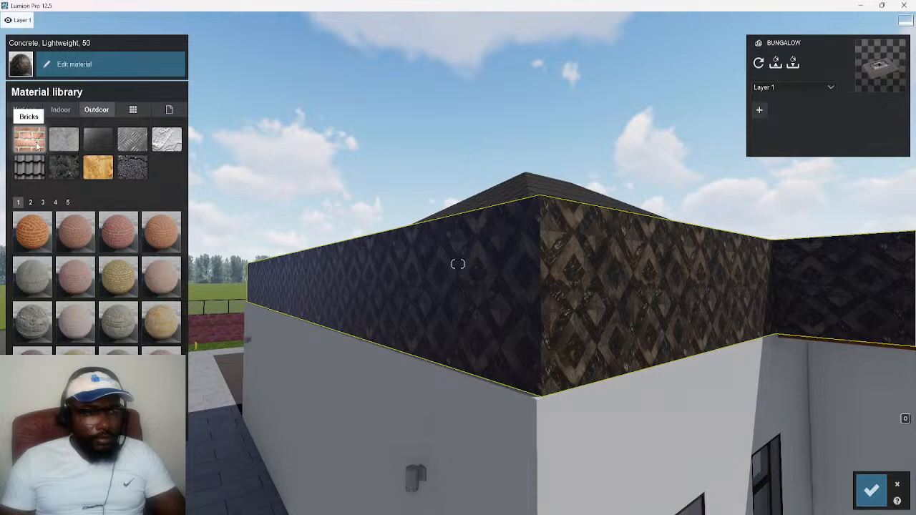
- Apply Polii Bricks 26 01 3k dark stacked slate from Outdoor page 4 to the parapet
{"action": "left_click", "coordinate": [31, 203]}
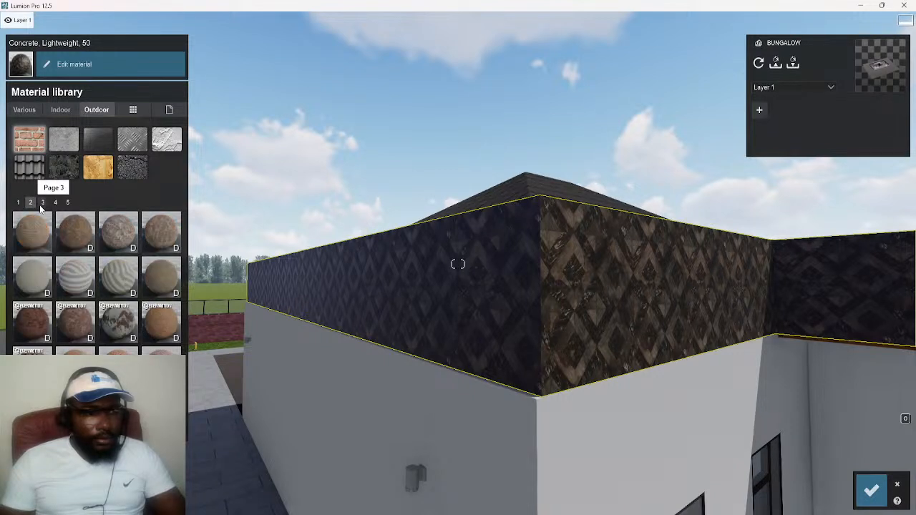
{"action": "left_click", "coordinate": [43, 203]}
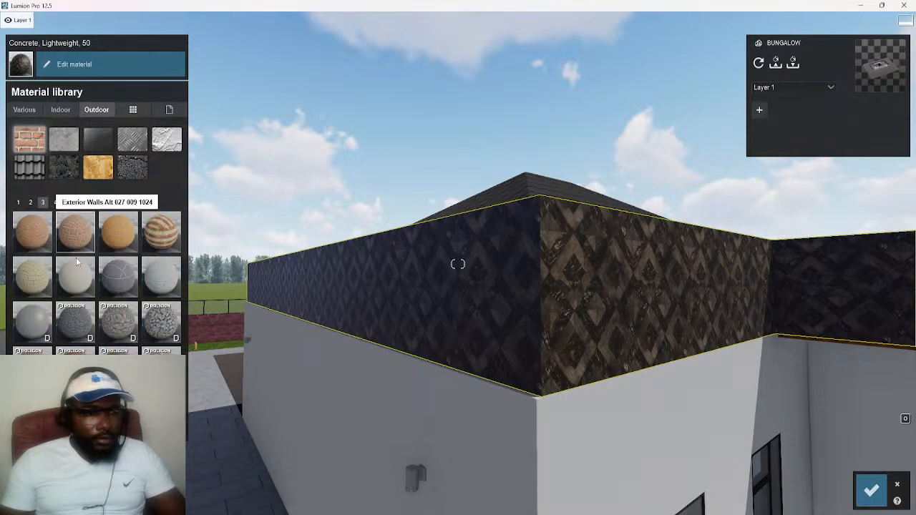
{"action": "left_click", "coordinate": [55, 202]}
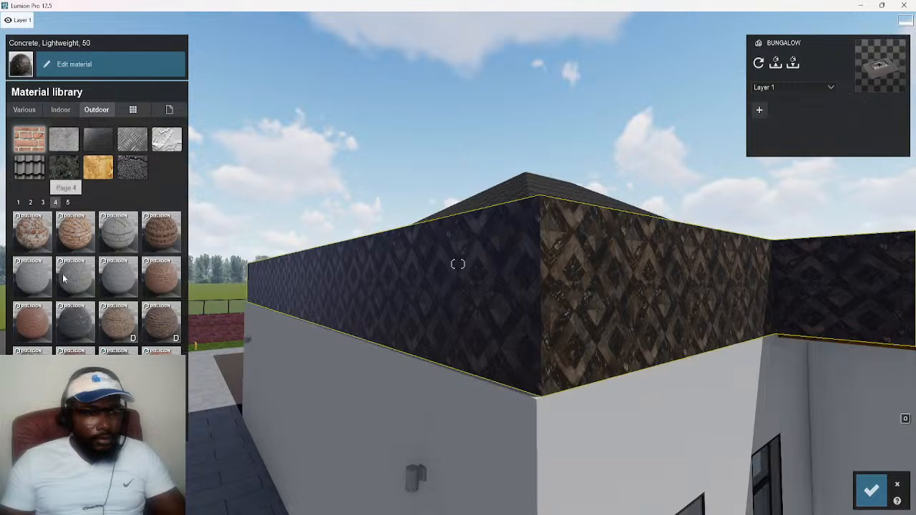
{"action": "left_click", "coordinate": [74, 324]}
{"action": "key", "text": "s"}
{"action": "key", "text": "d"}
{"action": "right_click_drag", "start_coordinate": [458, 264], "coordinate": [506, 365]}
{"action": "key", "text": "s"}
{"action": "key", "text": "w"}
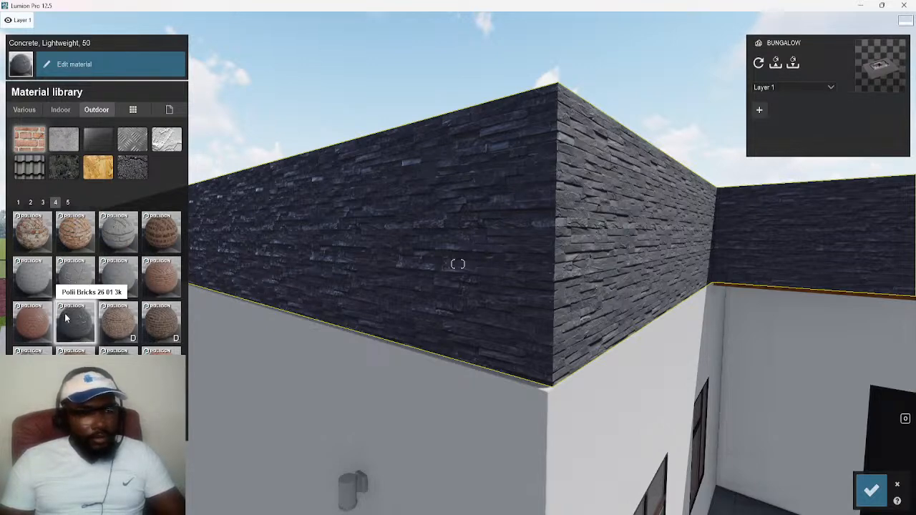
- Lower the parapet stone's reflectivity and gloss and set its map scale to 1.4
{"action": "left_click", "coordinate": [512, 246]}
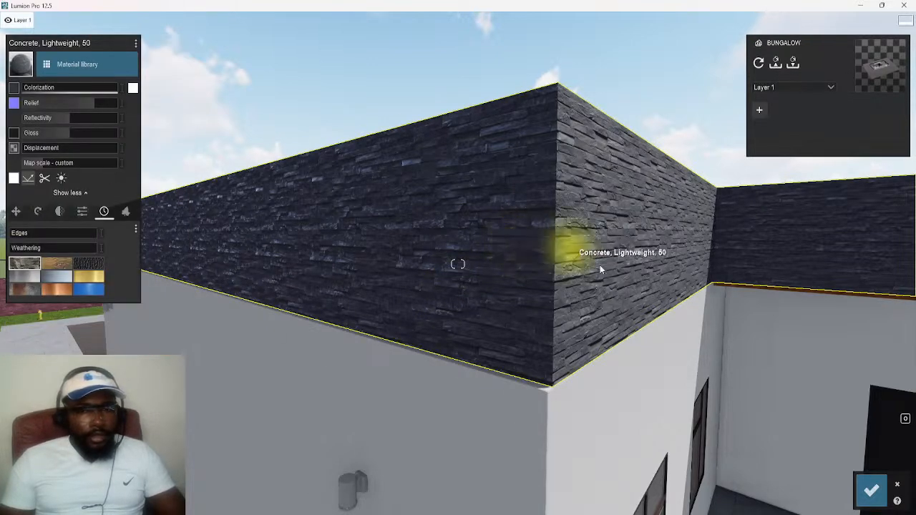
{"action": "key", "text": "w"}
{"action": "key", "text": "d"}
{"action": "key", "text": "d"}
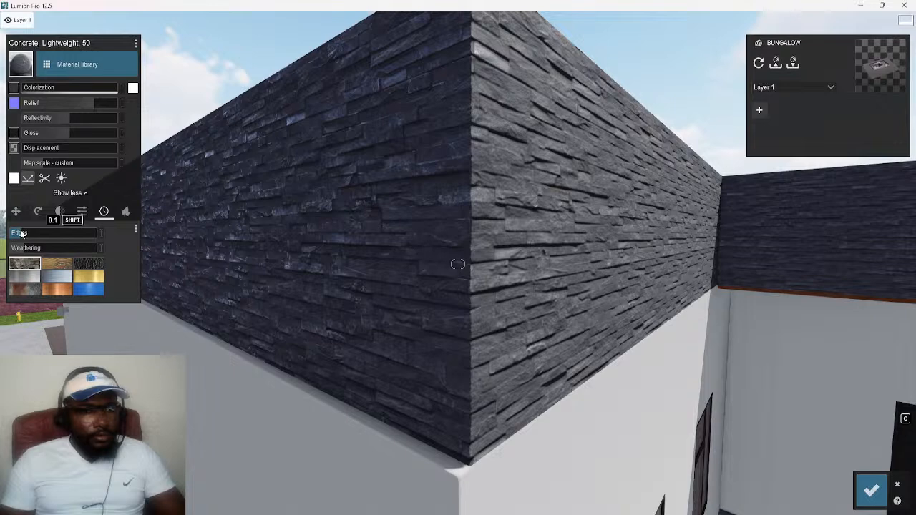
{"action": "left_click_drag", "start_coordinate": [67, 116], "coordinate": [33, 120]}
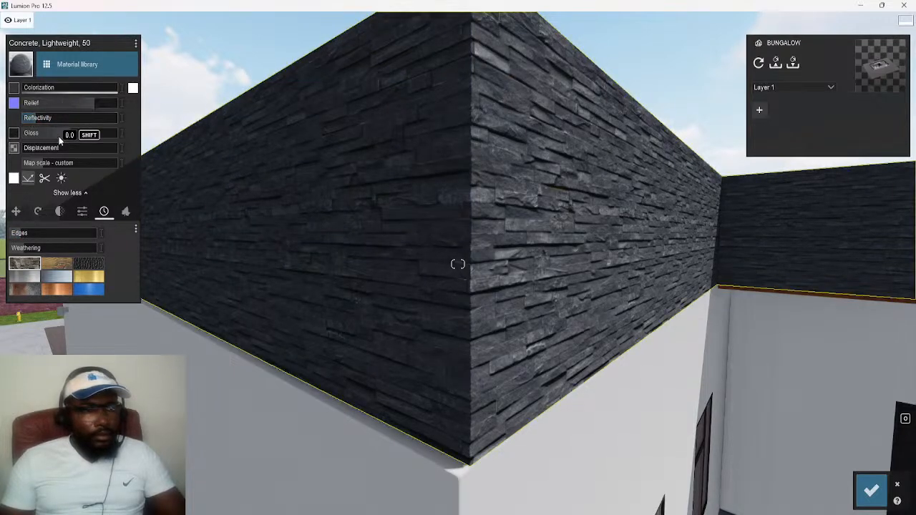
{"action": "left_click_drag", "start_coordinate": [67, 136], "coordinate": [35, 133]}
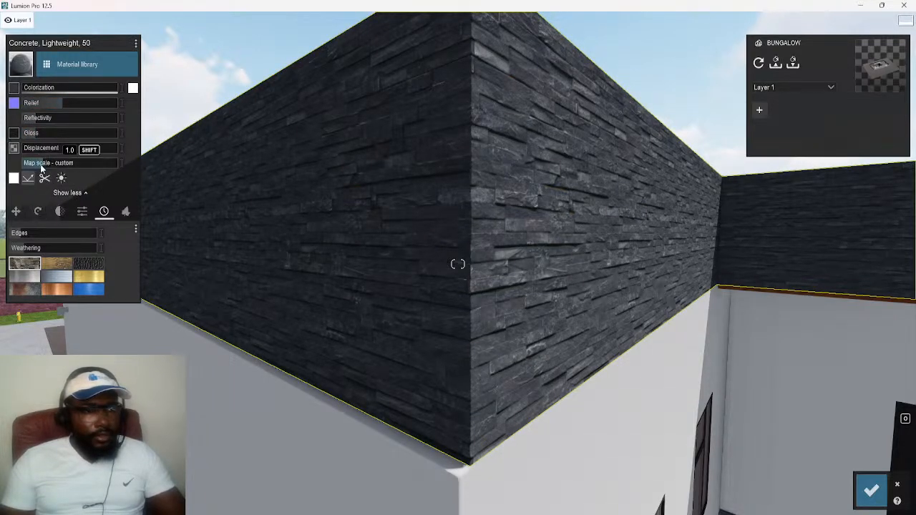
{"action": "left_click_drag", "start_coordinate": [42, 166], "coordinate": [45, 165]}
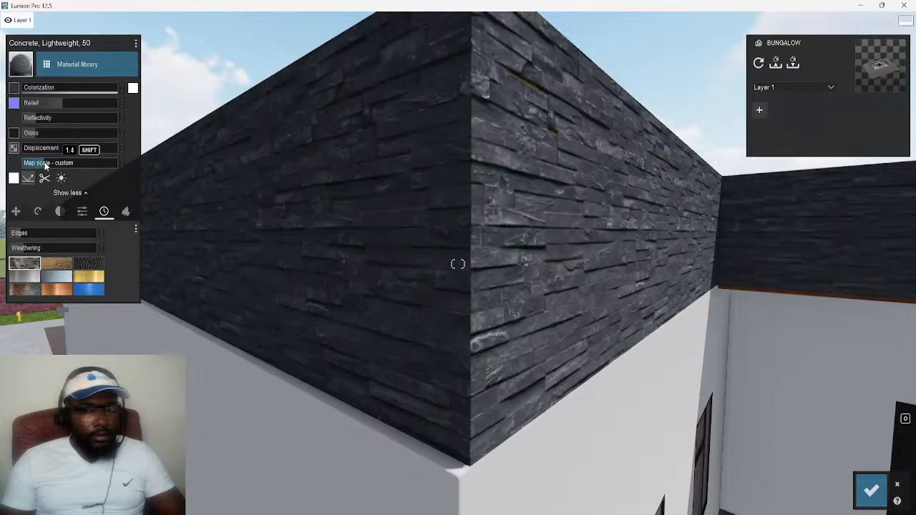
- Move the camera back over the courtyard to bring the brick boundary wall into view
{"action": "key", "text": "s"}
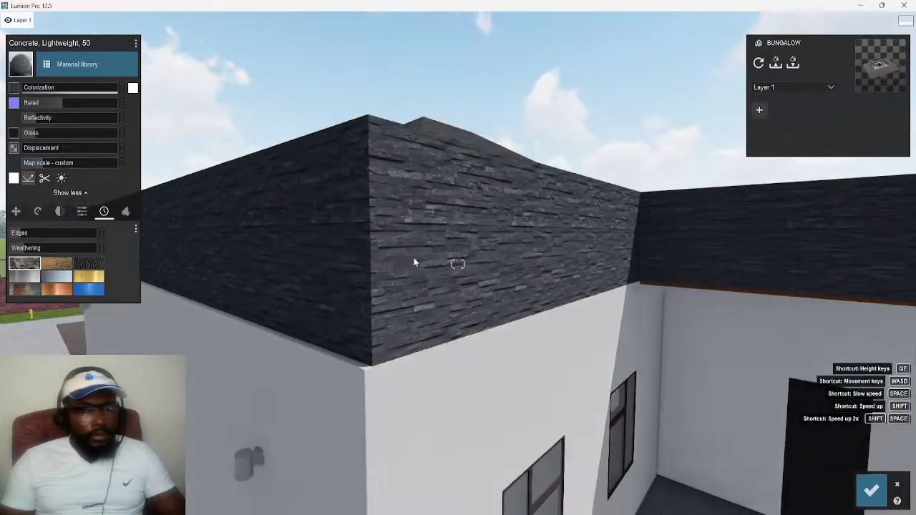
{"action": "right_click_drag", "start_coordinate": [415, 261], "coordinate": [385, 251]}
{"action": "key", "text": "s"}
{"action": "key", "text": "s"}
{"action": "mouse_move", "coordinate": [459, 264]}
{"action": "right_mouse_down"}
{"action": "mouse_move", "coordinate": [474, 275]}
{"action": "mouse_move", "coordinate": [466, 279]}
{"action": "mouse_move", "coordinate": [443, 254]}
{"action": "mouse_move", "coordinate": [424, 255]}
{"action": "mouse_move", "coordinate": [484, 265]}
{"action": "mouse_move", "coordinate": [449, 268]}
{"action": "right_mouse_up"}
{"action": "key", "text": "w"}
{"action": "key", "text": "w"}
{"action": "key", "text": "d"}
{"action": "key", "text": "a"}
{"action": "key", "text": "d"}
{"action": "key", "text": "s"}
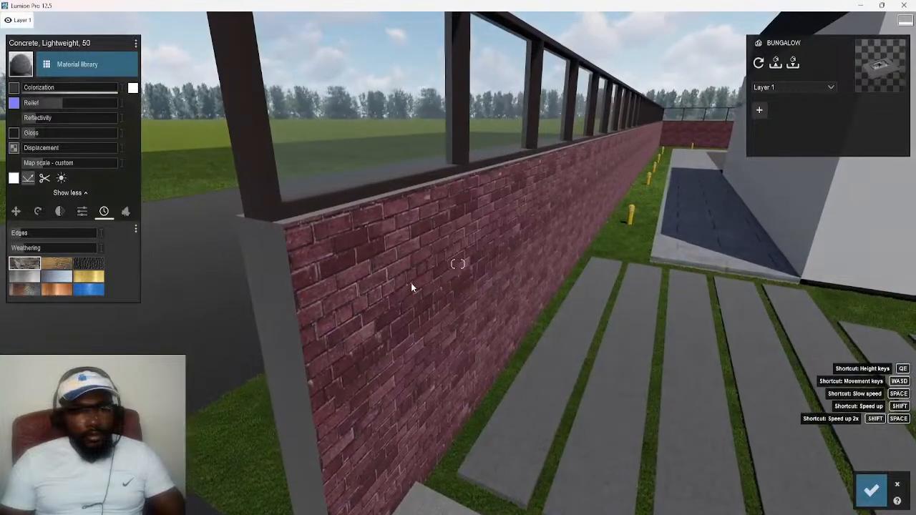
- Select the brick boundary wall and try a rough dark stone from Outdoor page 3
{"action": "left_click", "coordinate": [389, 276]}
{"action": "left_click", "coordinate": [61, 63]}
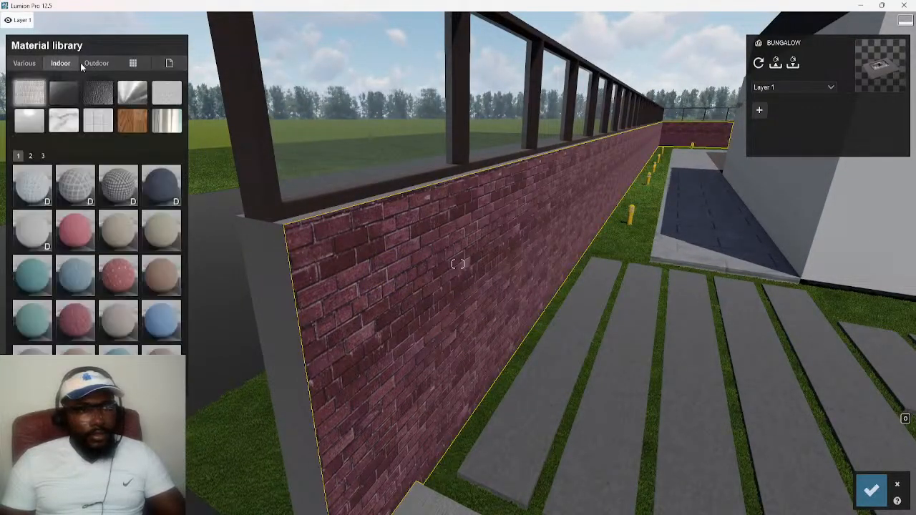
{"action": "left_click", "coordinate": [95, 63]}
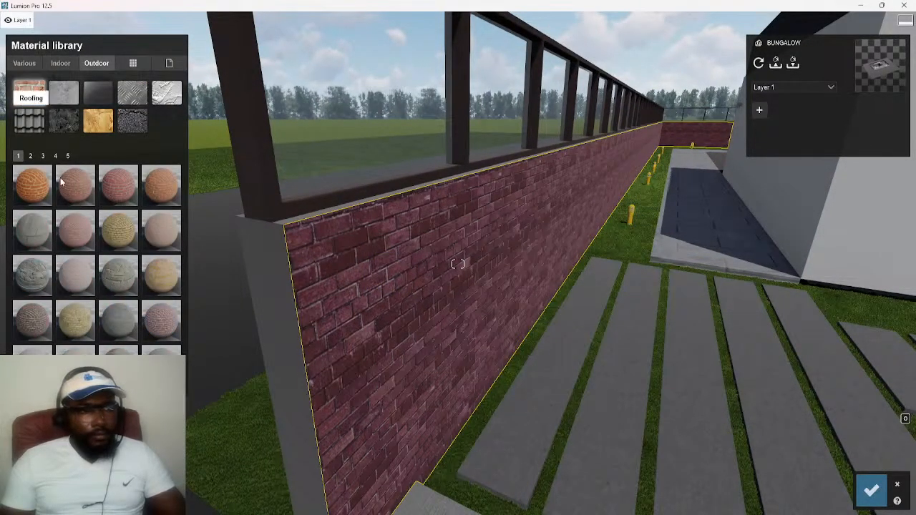
{"action": "left_click", "coordinate": [30, 156]}
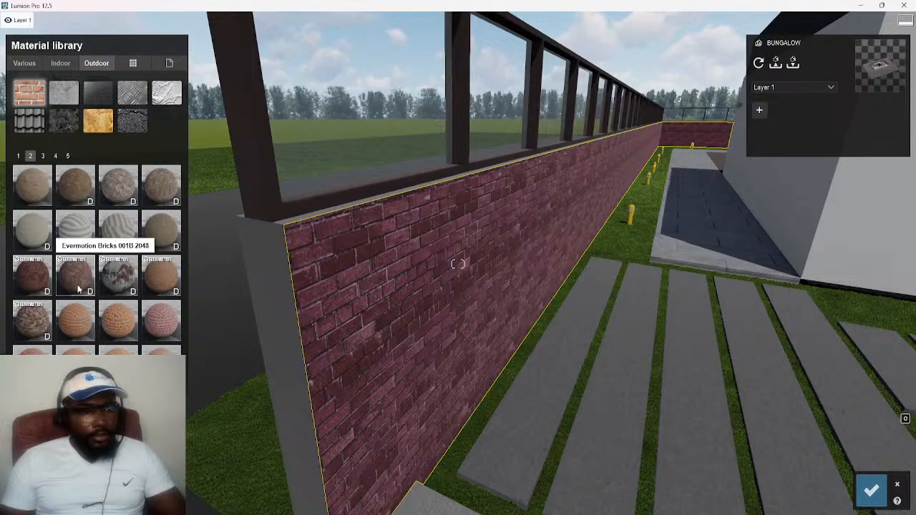
{"action": "left_click", "coordinate": [43, 156]}
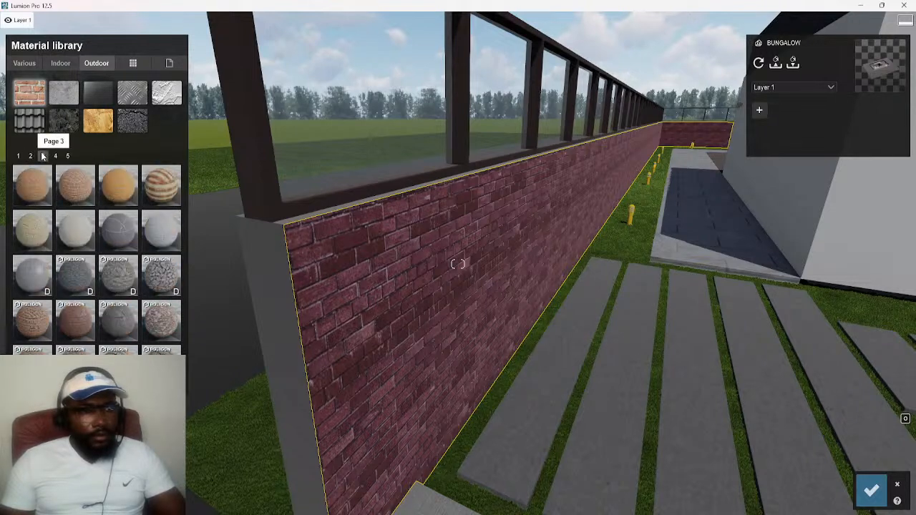
{"action": "key", "text": "e"}
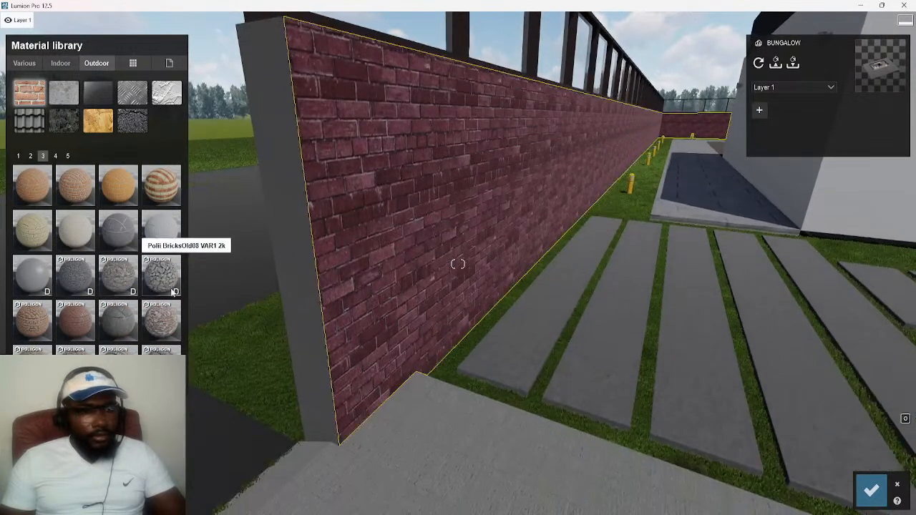
{"action": "left_click", "coordinate": [79, 278]}
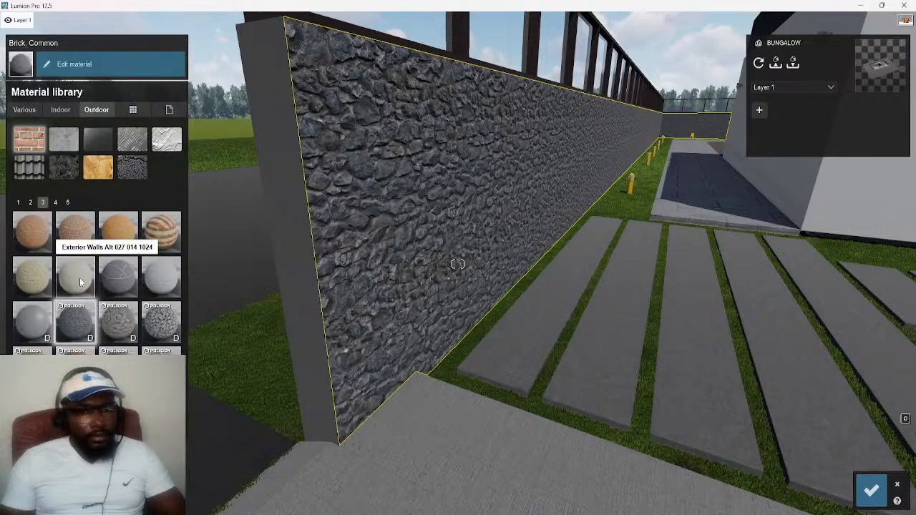
- Try a brown brick, then apply Polii Bricks 26 01 3k slate to the boundary wall
{"action": "left_click", "coordinate": [55, 202]}
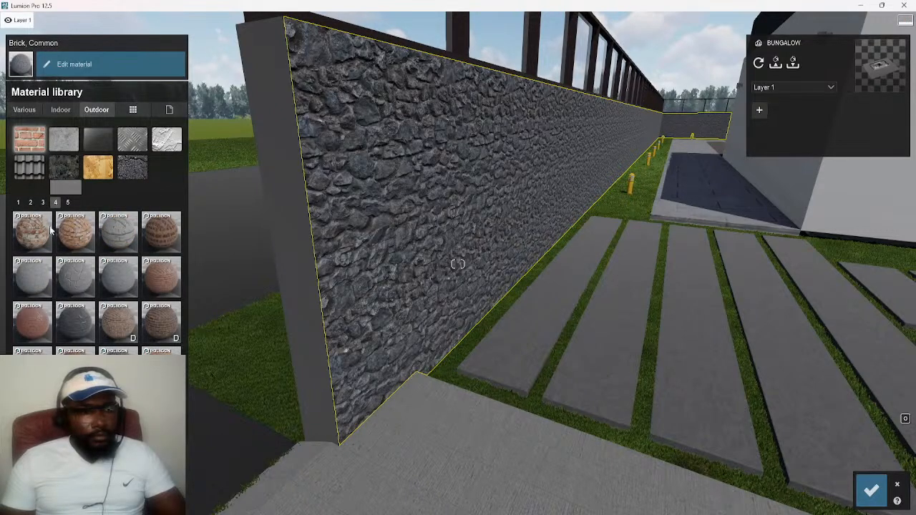
{"action": "left_click", "coordinate": [158, 326]}
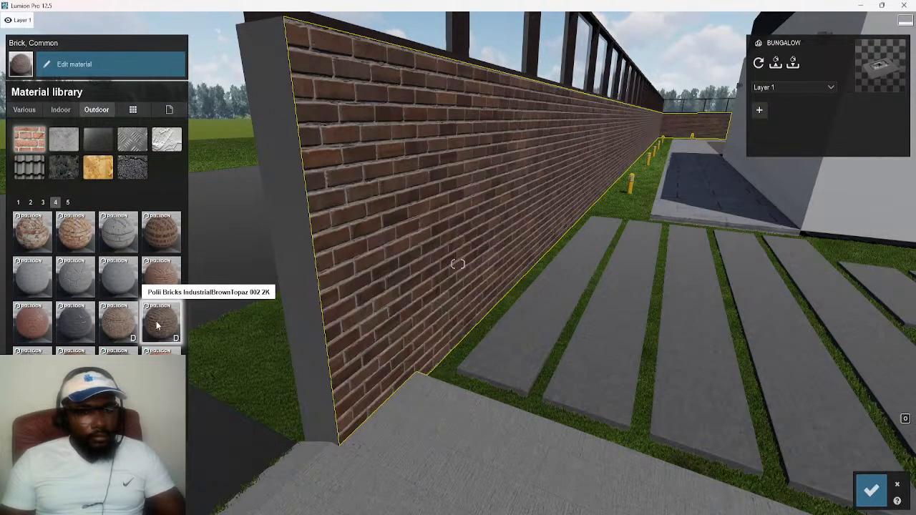
{"action": "key", "text": "w"}
{"action": "right_click_drag", "start_coordinate": [334, 277], "coordinate": [359, 225]}
{"action": "key", "text": "a"}
{"action": "left_click", "coordinate": [81, 328]}
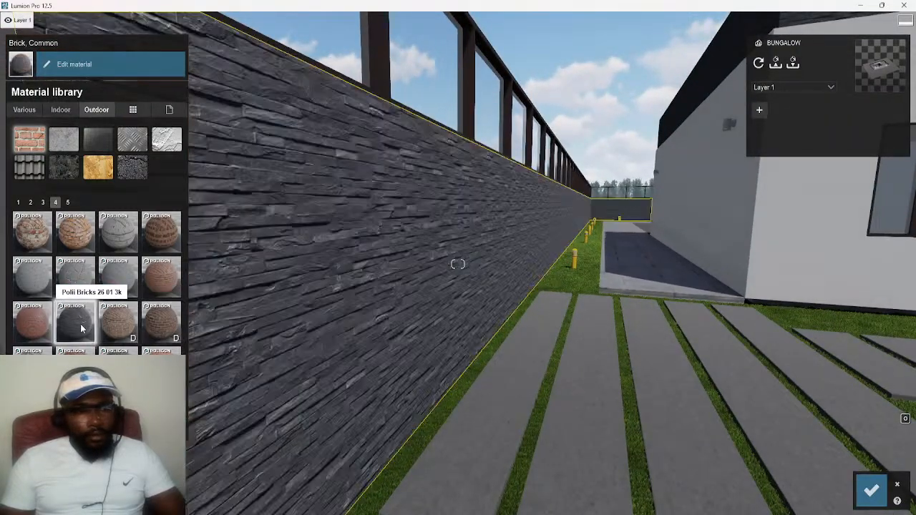
{"action": "key", "text": "s"}
{"action": "right_click_drag", "start_coordinate": [315, 287], "coordinate": [383, 267]}
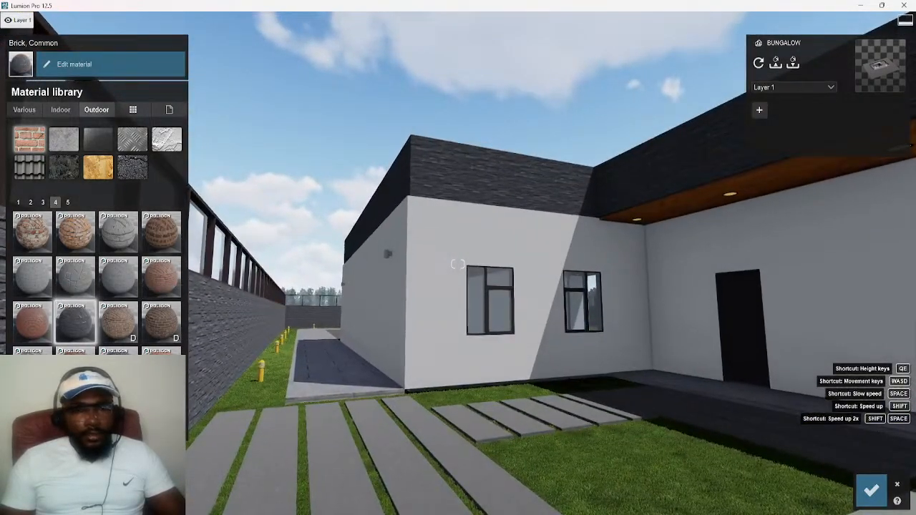
{"action": "key", "text": "q"}
{"action": "key", "text": "w"}
{"action": "right_click_drag", "start_coordinate": [476, 351], "coordinate": [416, 254]}
- Copy the parapet's material and paste it onto the boundary wall's Brick, Common surface
{"action": "left_click", "coordinate": [393, 255]}
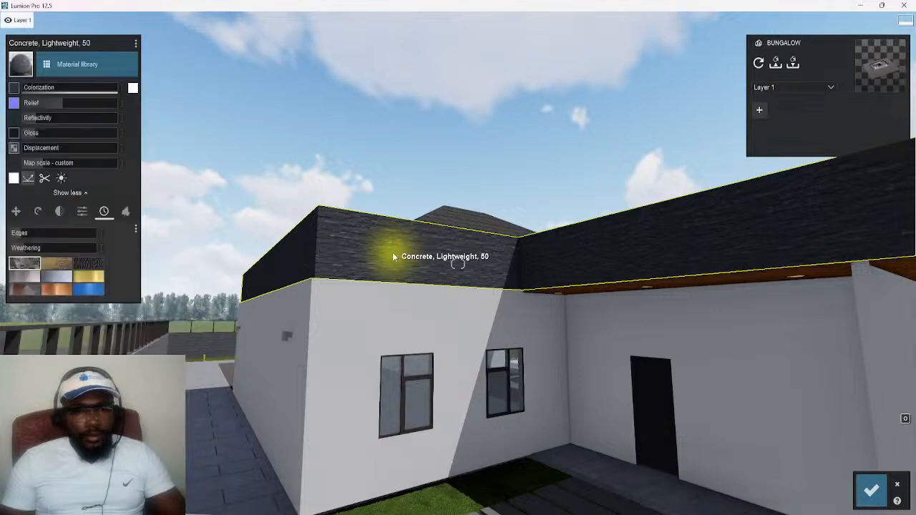
{"action": "left_click", "coordinate": [135, 43]}
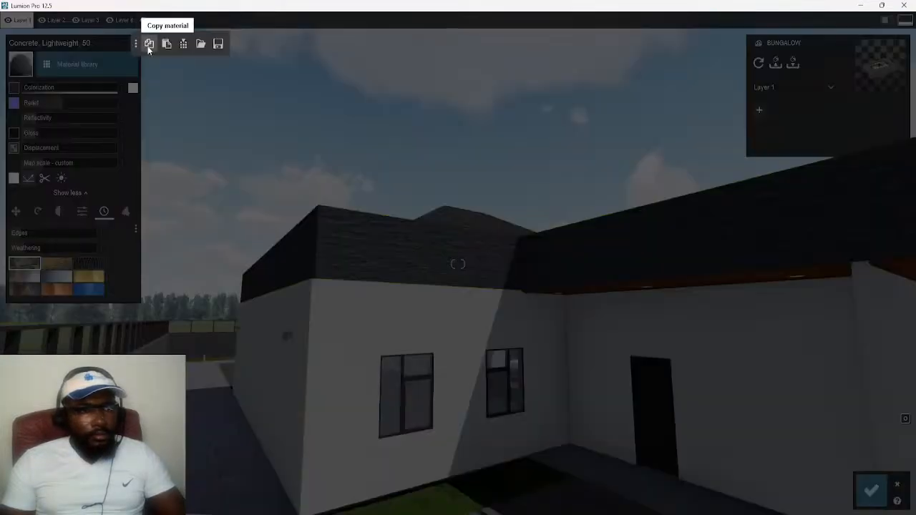
{"action": "left_click", "coordinate": [149, 44]}
{"action": "right_click_drag", "start_coordinate": [344, 308], "coordinate": [218, 368]}
{"action": "key", "text": "e"}
{"action": "left_click", "coordinate": [219, 368]}
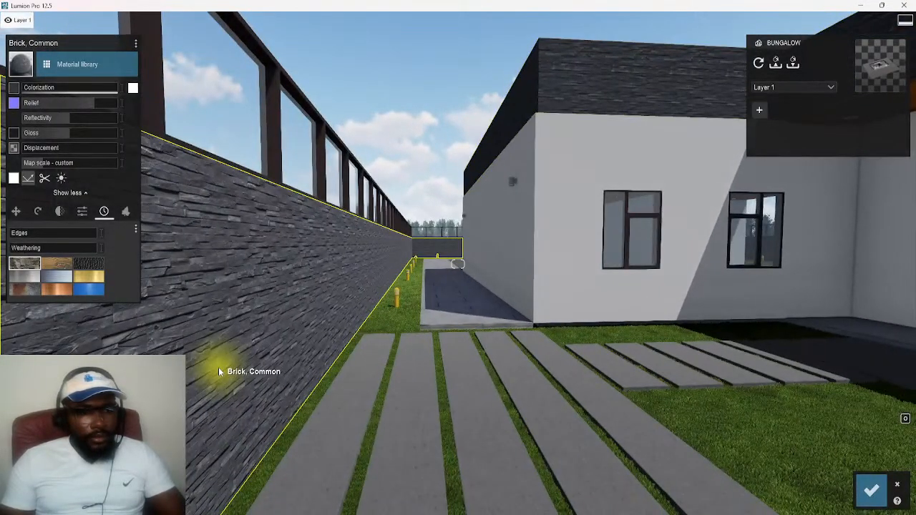
{"action": "left_click", "coordinate": [135, 43]}
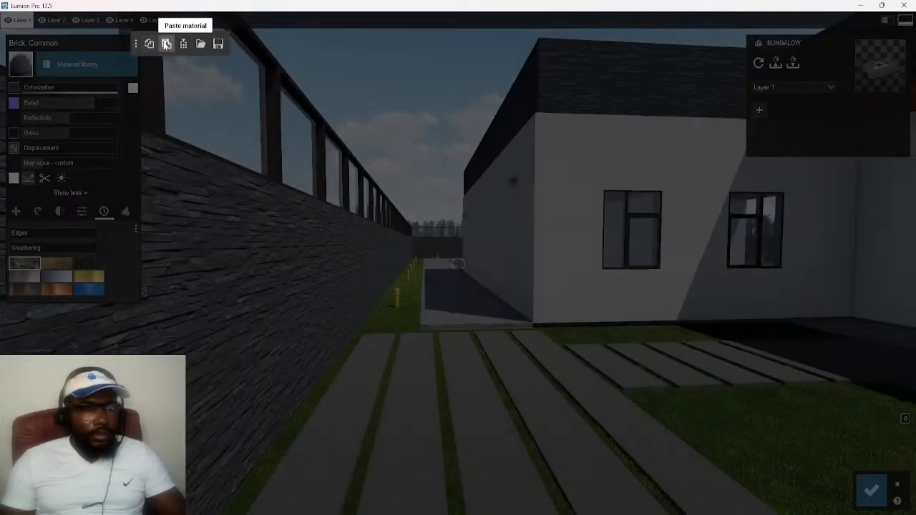
{"action": "left_click", "coordinate": [166, 44]}
- Fly to the end of the fence wall and copy its Brick, Common stone material
{"action": "key", "text": "s"}
{"action": "right_click_drag", "start_coordinate": [401, 348], "coordinate": [476, 394]}
{"action": "key", "text": "w"}
{"action": "key", "text": "d"}
{"action": "key", "text": "a"}
{"action": "key", "text": "s"}
{"action": "key", "text": "d"}
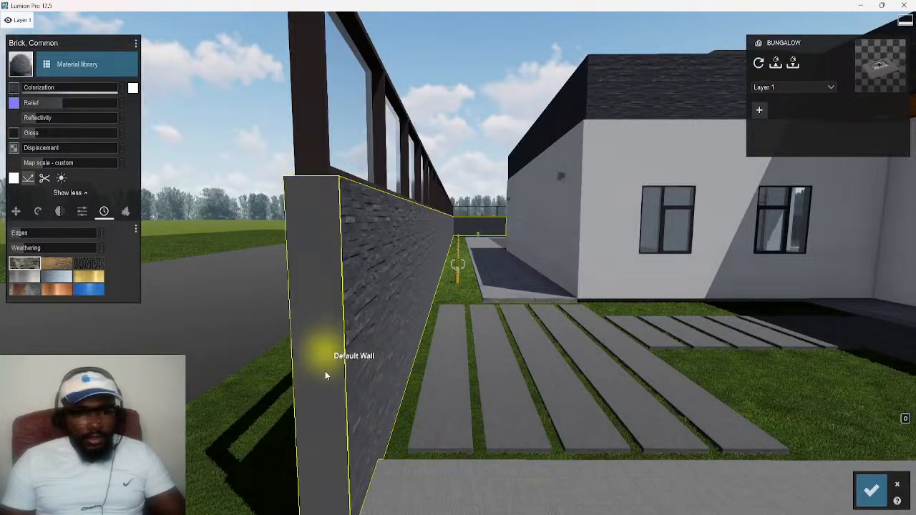
{"action": "key", "text": "a"}
{"action": "right_click_drag", "start_coordinate": [362, 378], "coordinate": [506, 312]}
{"action": "key", "text": "d"}
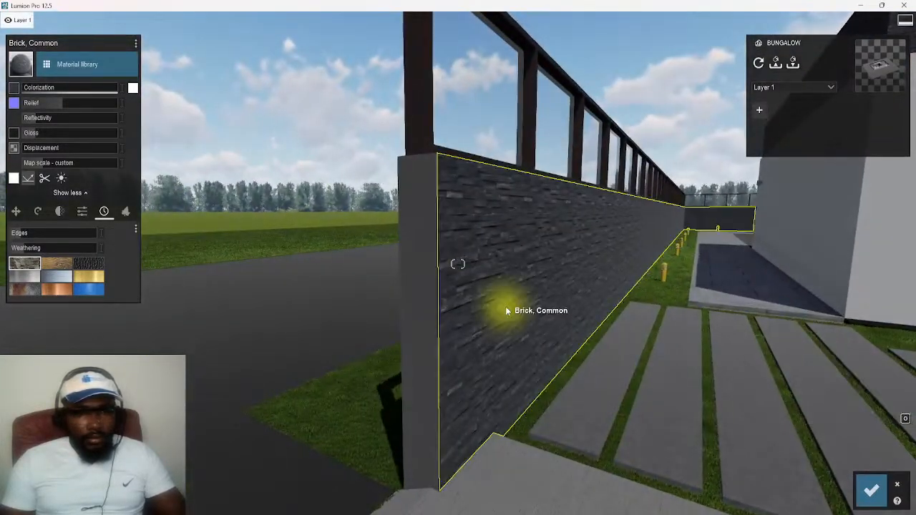
{"action": "left_click", "coordinate": [136, 44]}
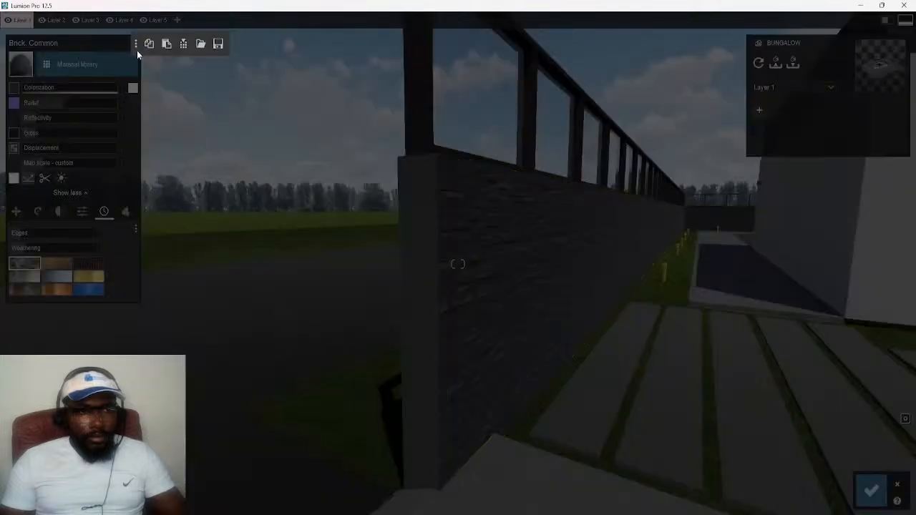
{"action": "left_click", "coordinate": [149, 43]}
- Select the gate pillar face and give it a base library material to paste the stone onto
{"action": "key", "text": "a"}
{"action": "right_click_drag", "start_coordinate": [392, 285], "coordinate": [443, 301]}
{"action": "left_click", "coordinate": [403, 301]}
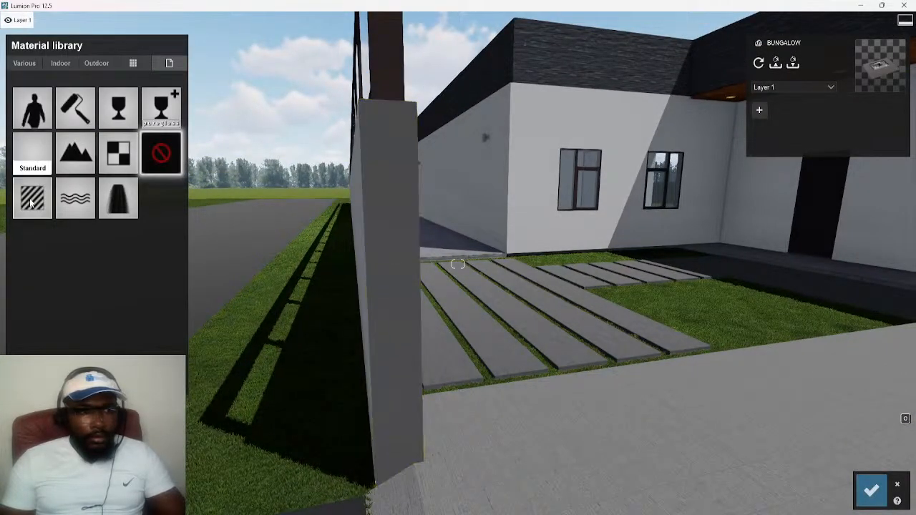
{"action": "left_click", "coordinate": [32, 203]}
{"action": "left_click", "coordinate": [136, 44]}
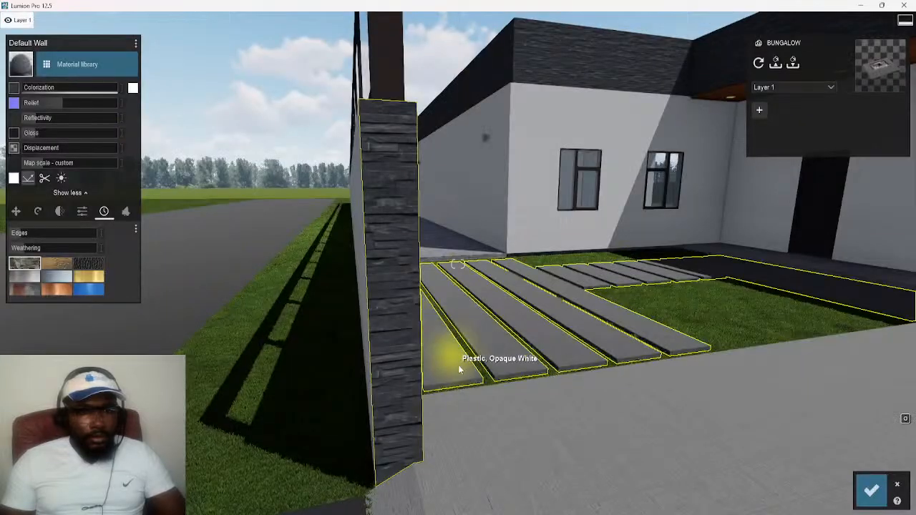
{"action": "key", "text": "s"}
{"action": "right_click_drag", "start_coordinate": [458, 365], "coordinate": [736, 436]}
- Confirm the material edits and save the project to the Desktop as BUNGALOW DESIGN
{"action": "key", "text": "a"}
{"action": "left_click", "coordinate": [871, 490]}
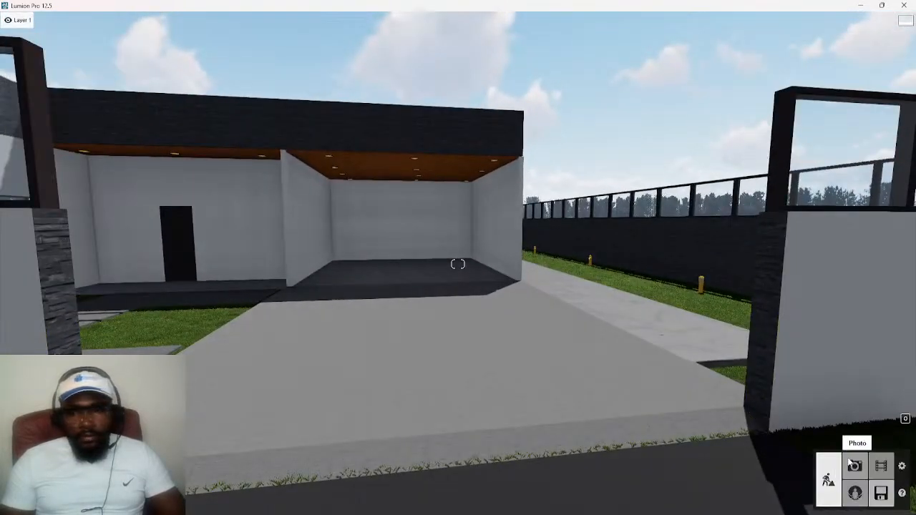
{"action": "left_click", "coordinate": [881, 494]}
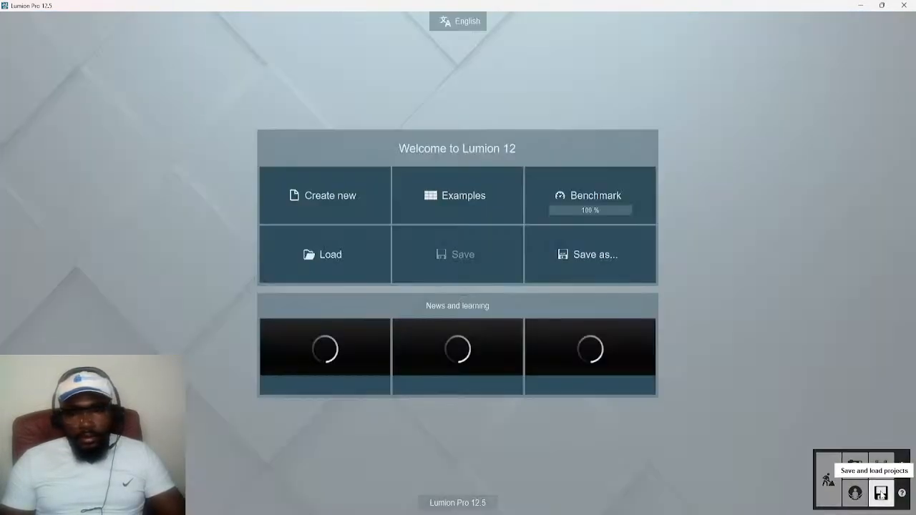
{"action": "left_click", "coordinate": [607, 256]}
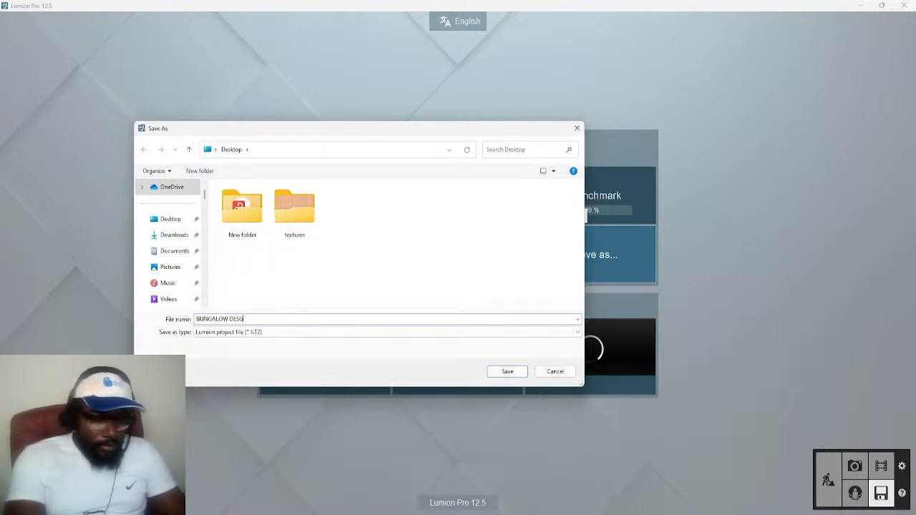
{"action": "left_click", "coordinate": [508, 371]}
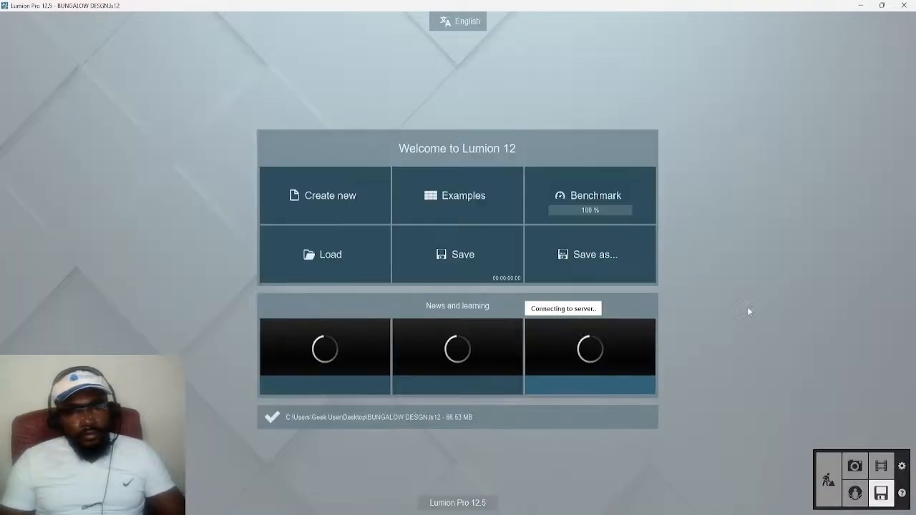
{"action": "left_click", "coordinate": [828, 480]}
- Walk through the gate, past the garage and along the side path to the covered patio
{"action": "key", "text": "w"}
{"action": "right_click_drag", "start_coordinate": [544, 348], "coordinate": [681, 330]}
{"action": "key", "text": "a"}
{"action": "key", "text": "d"}
{"action": "key", "text": "w"}
{"action": "key", "text": "w"}
{"action": "right_click_drag", "start_coordinate": [459, 264], "coordinate": [208, 292]}
{"action": "key", "text": "w"}
{"action": "key", "text": "d"}
{"action": "key", "text": "w"}
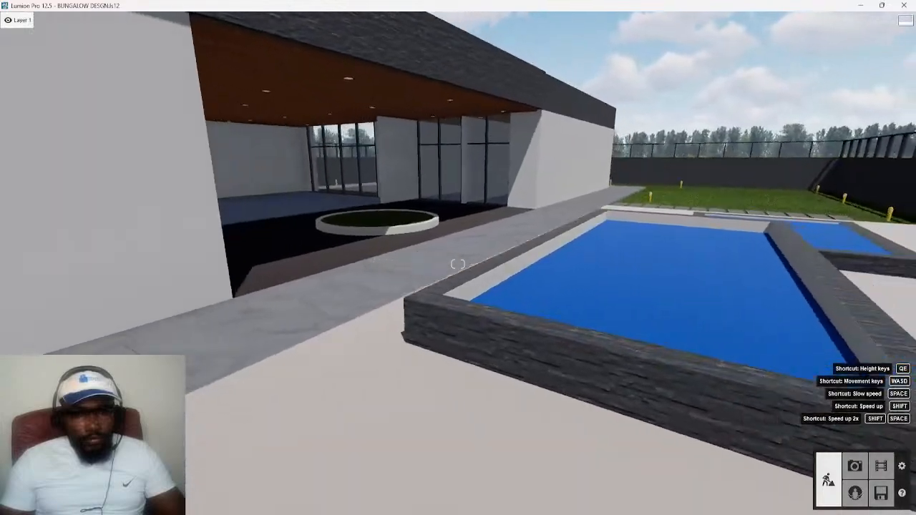
{"action": "key", "text": "w"}
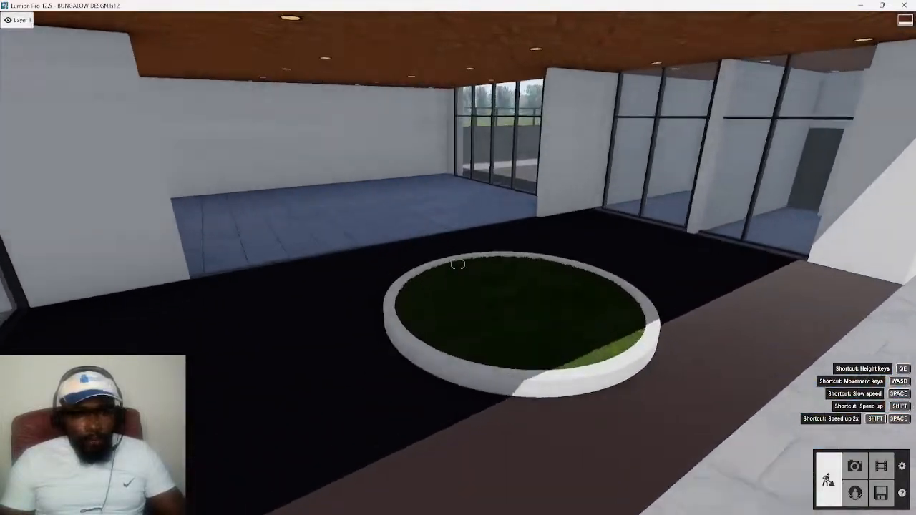
- Look around the patio toward the glass doors, then move over the planter above the pool
{"action": "right_click_drag", "start_coordinate": [458, 264], "coordinate": [615, 264]}
{"action": "key", "text": "a"}
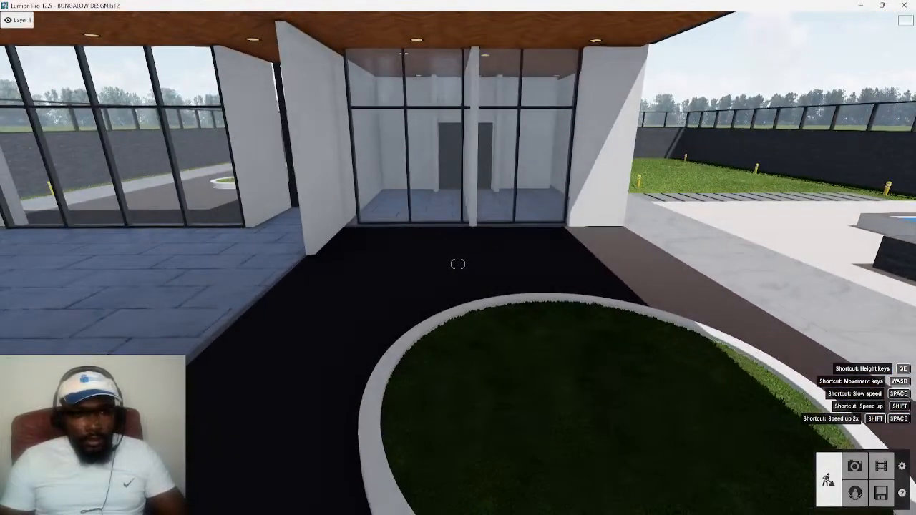
{"action": "right_click_drag", "start_coordinate": [458, 264], "coordinate": [565, 265]}
{"action": "key", "text": "a"}
{"action": "key", "text": "d"}
{"action": "key", "text": "w"}
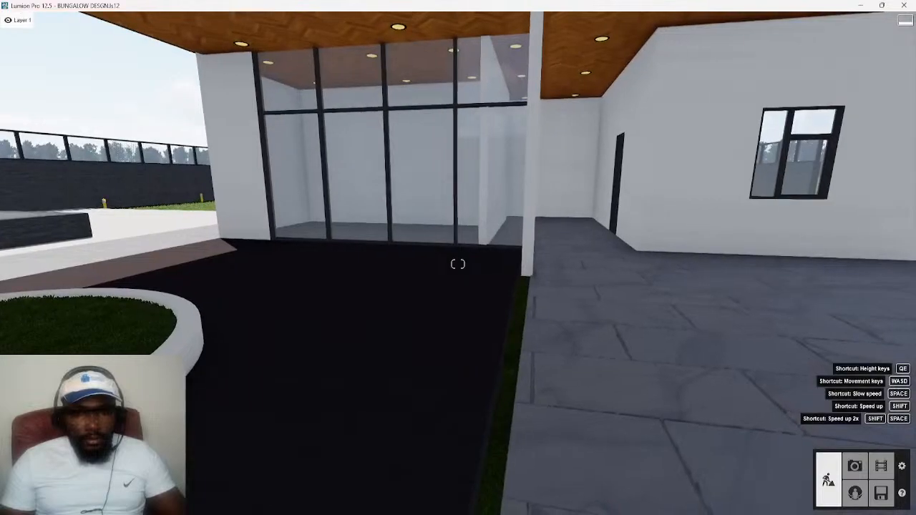
{"action": "right_click_drag", "start_coordinate": [458, 264], "coordinate": [315, 264]}
{"action": "key", "text": "w"}
{"action": "key", "text": "q"}
{"action": "key", "text": "w"}
{"action": "key", "text": "d"}
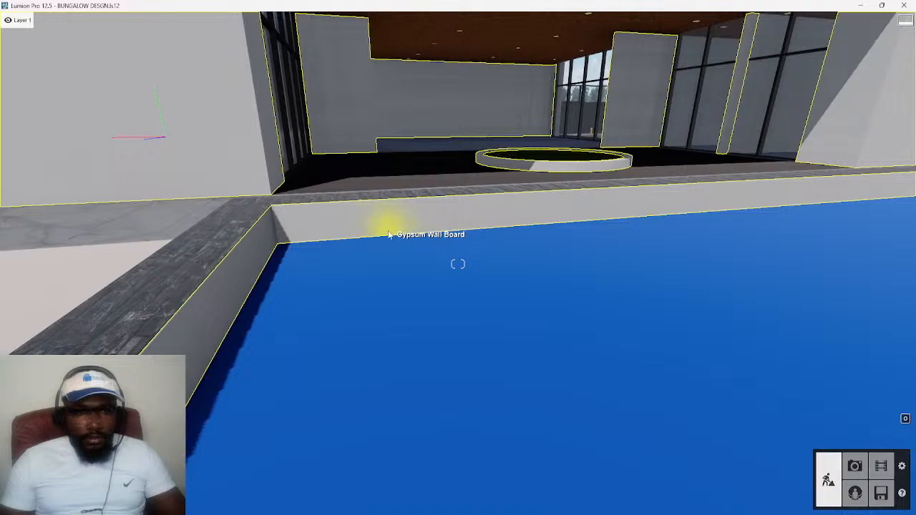
- Survey the pool from above and edit the pool coping's Gypsum Wall Board material
{"action": "right_click_drag", "start_coordinate": [388, 234], "coordinate": [667, 303]}
{"action": "key", "text": "a"}
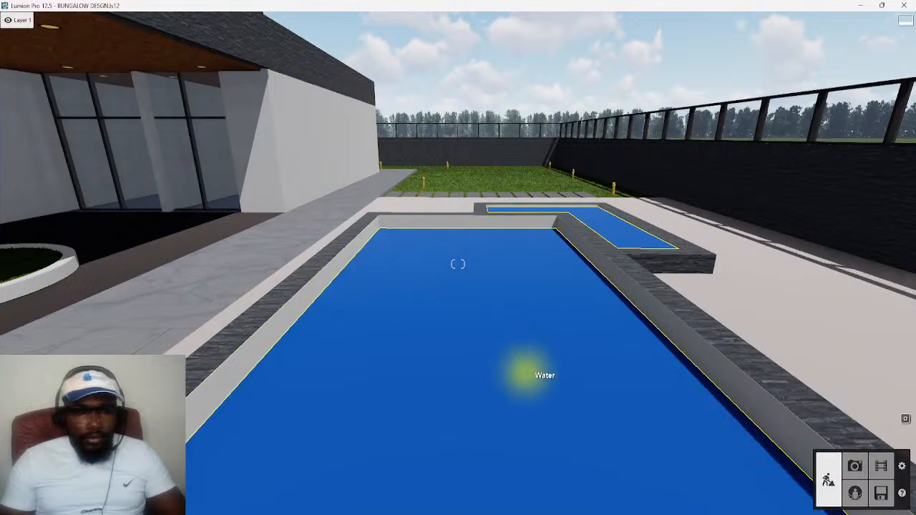
{"action": "right_click_drag", "start_coordinate": [525, 372], "coordinate": [290, 375]}
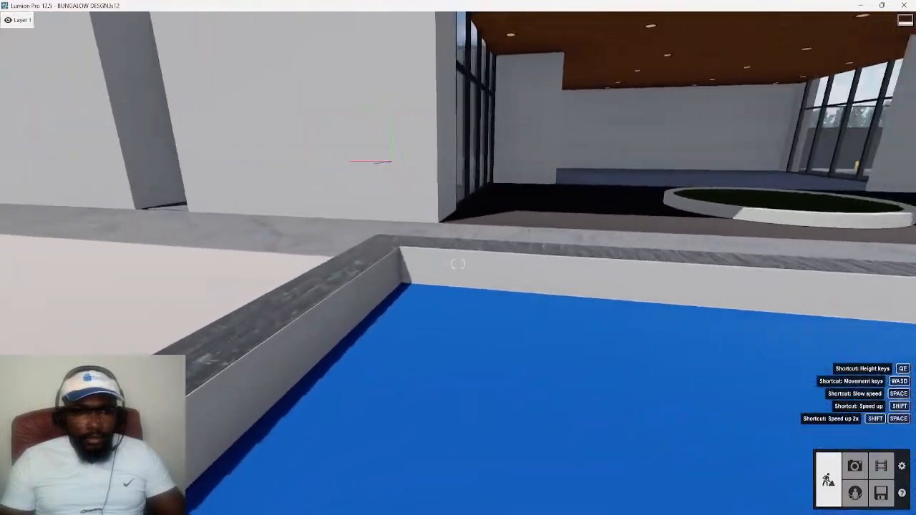
{"action": "right_click_drag", "start_coordinate": [290, 247], "coordinate": [355, 350]}
{"action": "key", "text": "d"}
{"action": "key", "text": "q"}
{"action": "key", "text": "d"}
{"action": "key", "text": "w"}
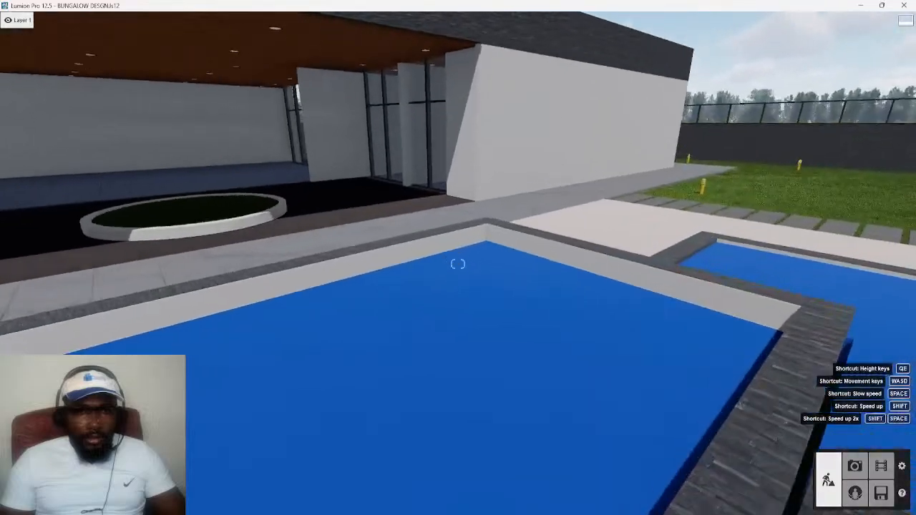
{"action": "key", "text": "w"}
{"action": "right_click_drag", "start_coordinate": [582, 201], "coordinate": [501, 219]}
{"action": "key", "text": "d"}
{"action": "key", "text": "d"}
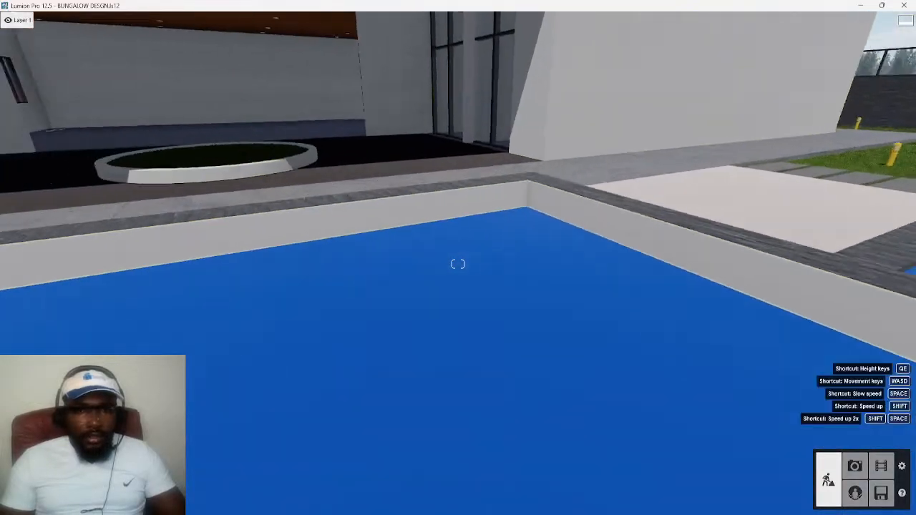
{"action": "key", "text": "s"}
{"action": "key", "text": "q"}
{"action": "right_click_drag", "start_coordinate": [621, 68], "coordinate": [806, 82]}
{"action": "key", "text": "w"}
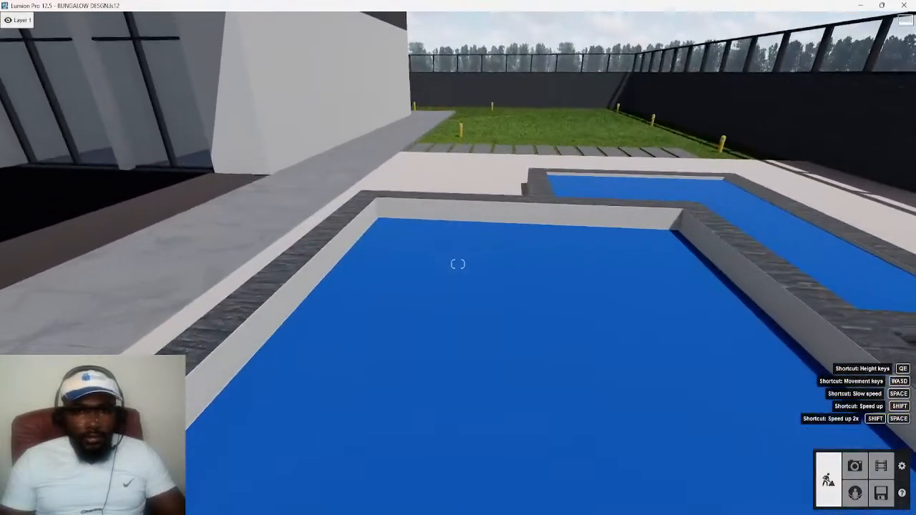
{"action": "right_click_drag", "start_coordinate": [547, 240], "coordinate": [597, 280]}
{"action": "key", "text": "d"}
{"action": "key", "text": "s"}
{"action": "right_click_drag", "start_coordinate": [597, 316], "coordinate": [530, 404]}
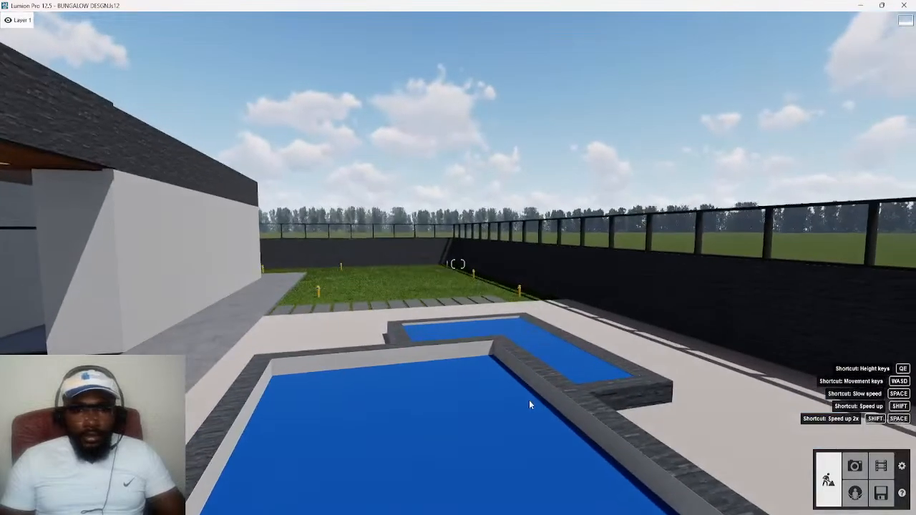
{"action": "left_click", "coordinate": [537, 380]}
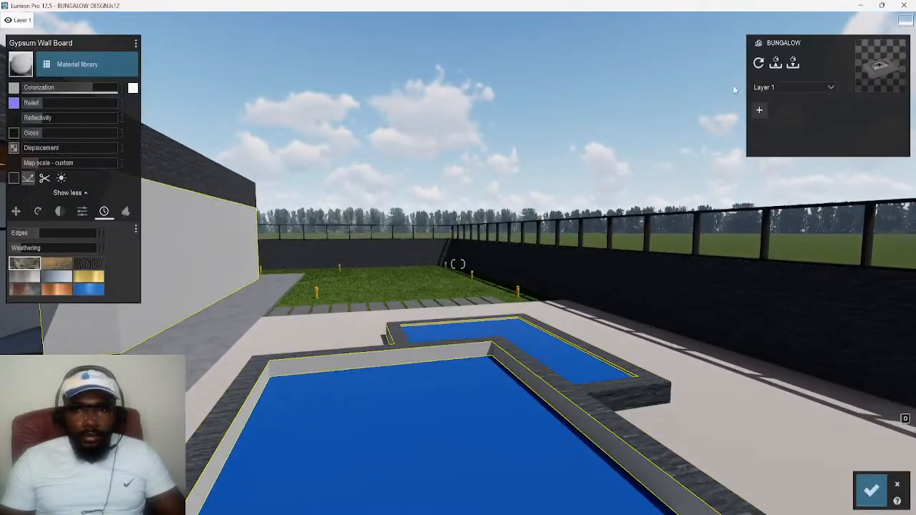
- Save the material set as MATERIALS.mtt on the Desktop, overwriting the existing file
{"action": "left_click", "coordinate": [793, 64]}
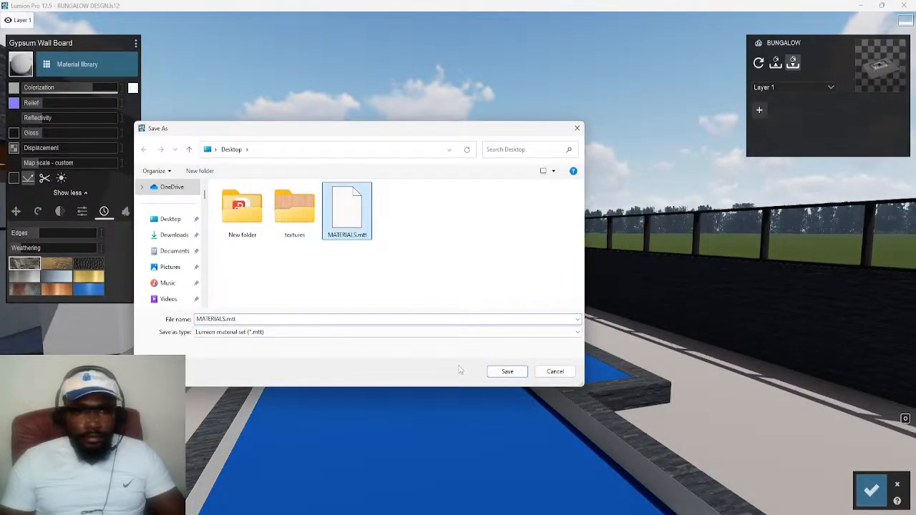
{"action": "left_click", "coordinate": [507, 373]}
{"action": "left_click", "coordinate": [473, 298]}
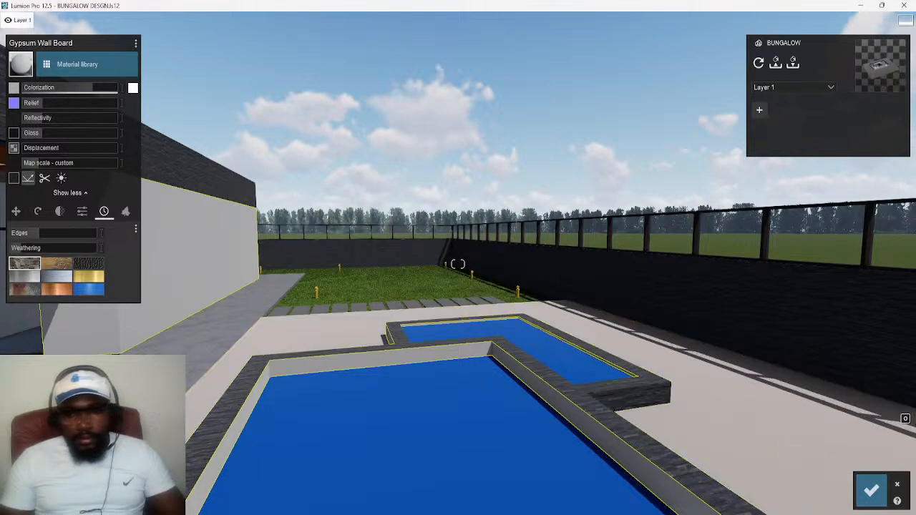
- Pull back to view the bungalow's covered terrace and pool, then orbit the Revit 3D model
{"action": "key", "text": "s"}
{"action": "right_click_drag", "start_coordinate": [700, 400], "coordinate": [741, 507]}
{"action": "key", "text": "s"}
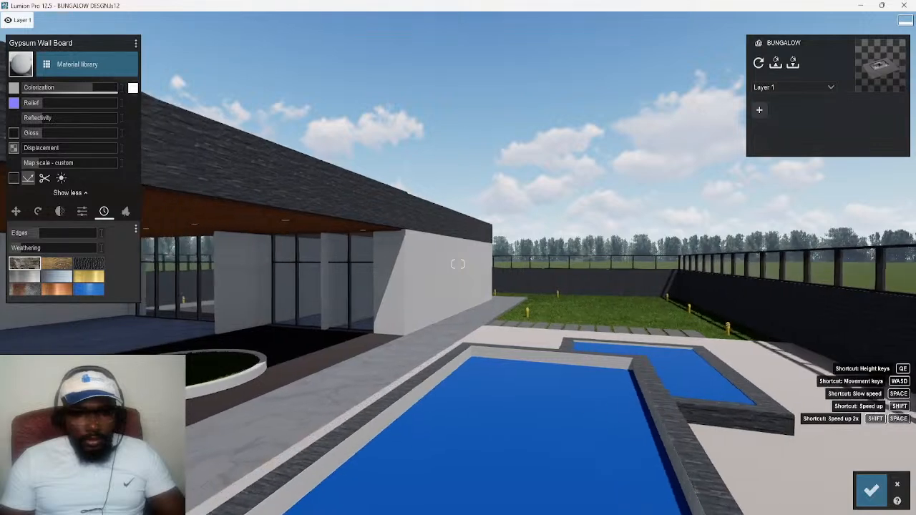
{"action": "right_click_drag", "start_coordinate": [612, 416], "coordinate": [494, 451]}
{"action": "key", "text": "a"}
{"action": "right_click_drag", "start_coordinate": [172, 286], "coordinate": [239, 270]}
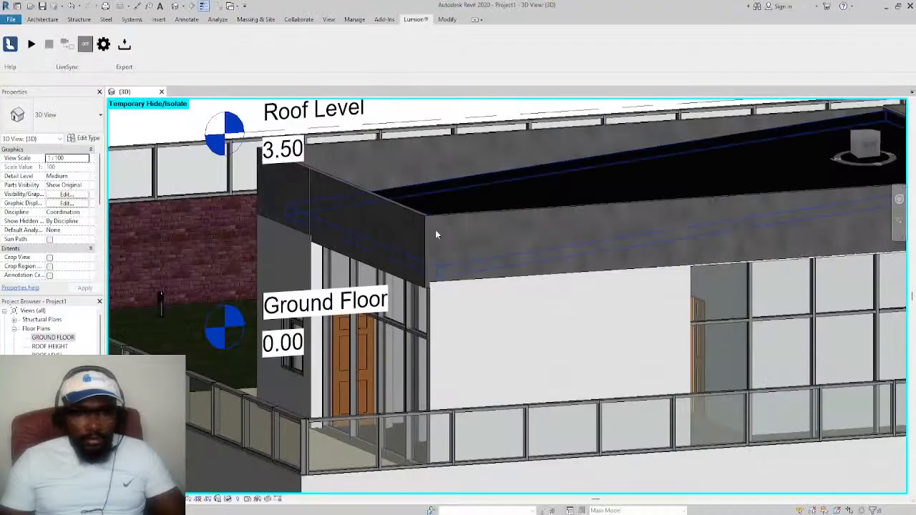
{"action": "middle_click_drag", "start_coordinate": [436, 230], "coordinate": [193, 349], "text": "shift"}
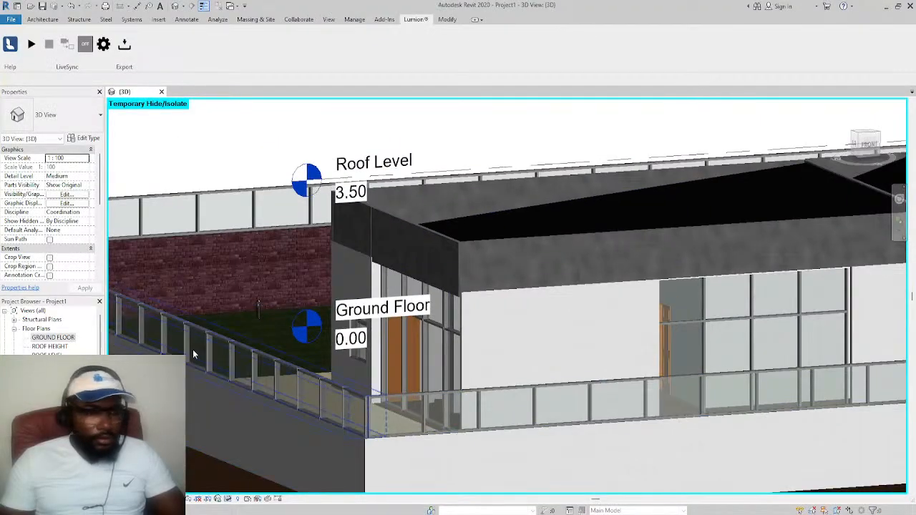
- In the GROUND FLOOR plan, save the project and adjust the short wall right of the living-room opening
{"action": "double_click", "coordinate": [60, 340]}
{"action": "left_click", "coordinate": [453, 237]}
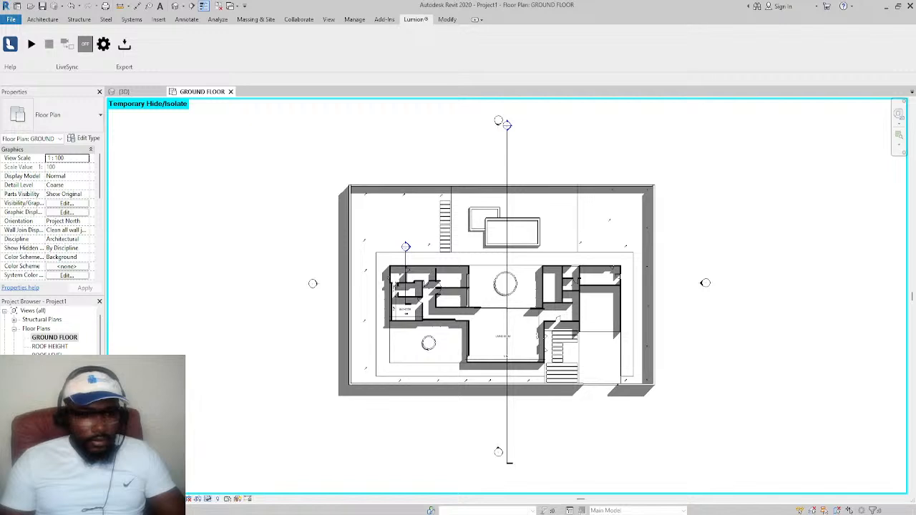
{"action": "scroll", "coordinate": [554, 358], "scroll_direction": "up", "scroll_amount": 5}
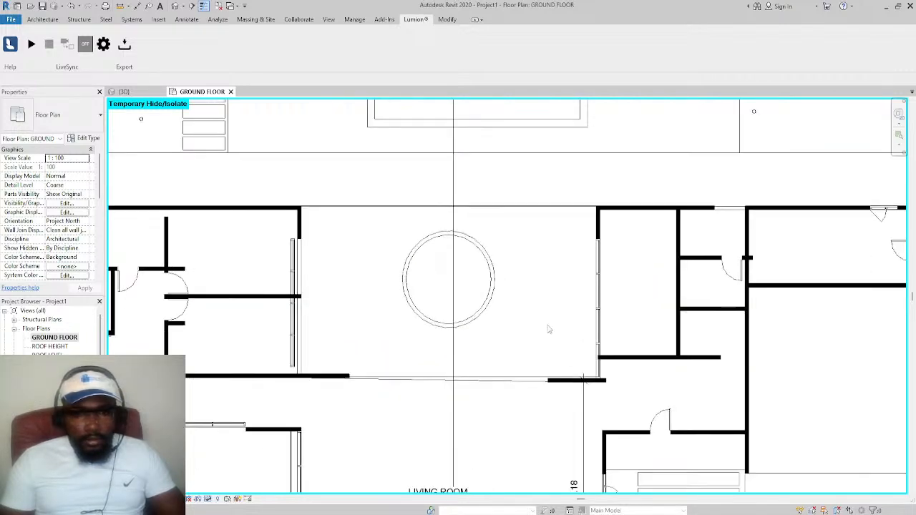
{"action": "scroll", "coordinate": [565, 322], "scroll_direction": "down", "scroll_amount": 1}
{"action": "scroll", "coordinate": [544, 401], "scroll_direction": "up", "scroll_amount": 3}
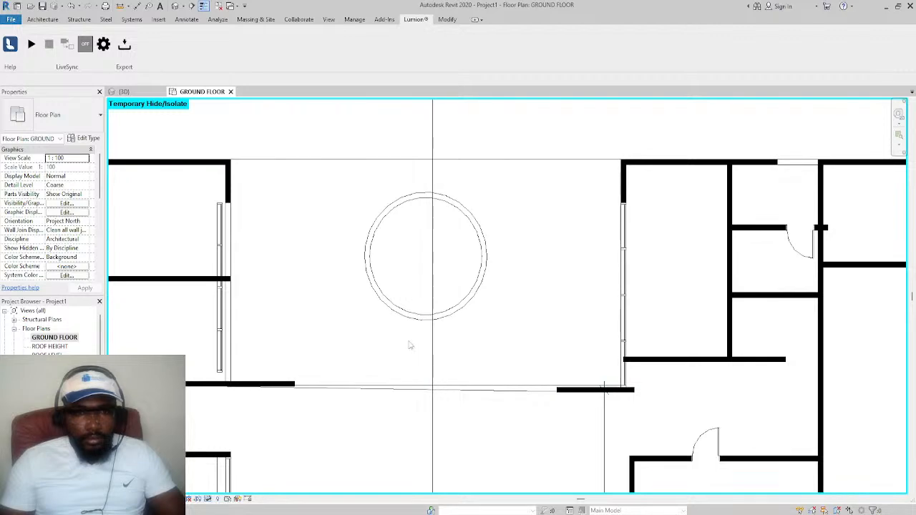
{"action": "middle_click_drag", "start_coordinate": [624, 415], "coordinate": [641, 367]}
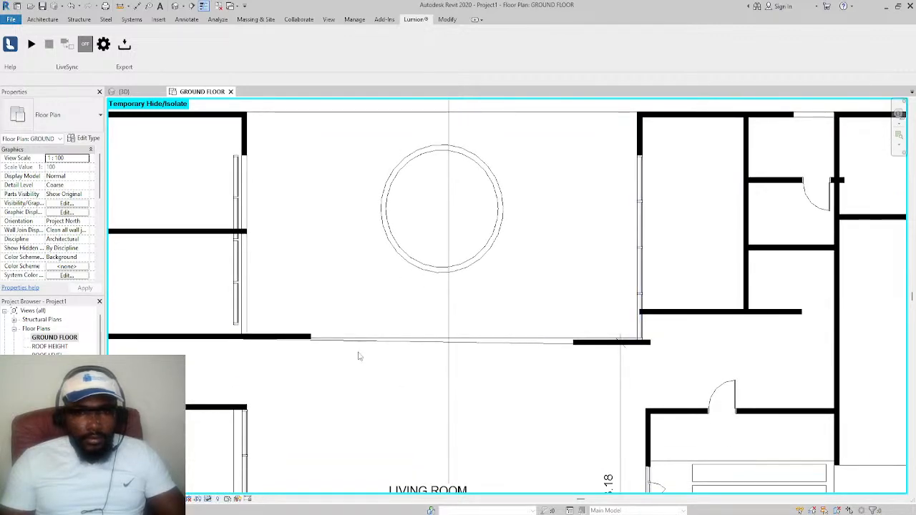
{"action": "left_click", "coordinate": [602, 343]}
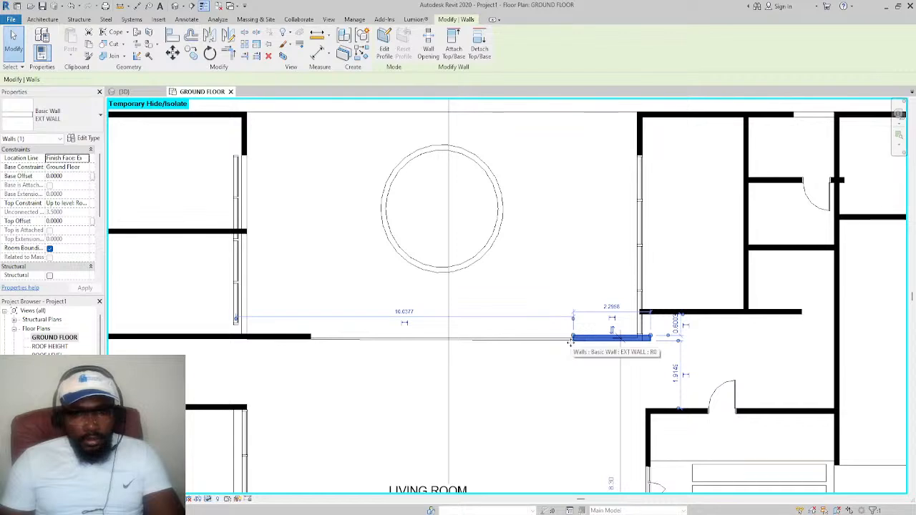
{"action": "left_click_drag", "start_coordinate": [571, 342], "coordinate": [572, 347]}
{"action": "left_click", "coordinate": [595, 266]}
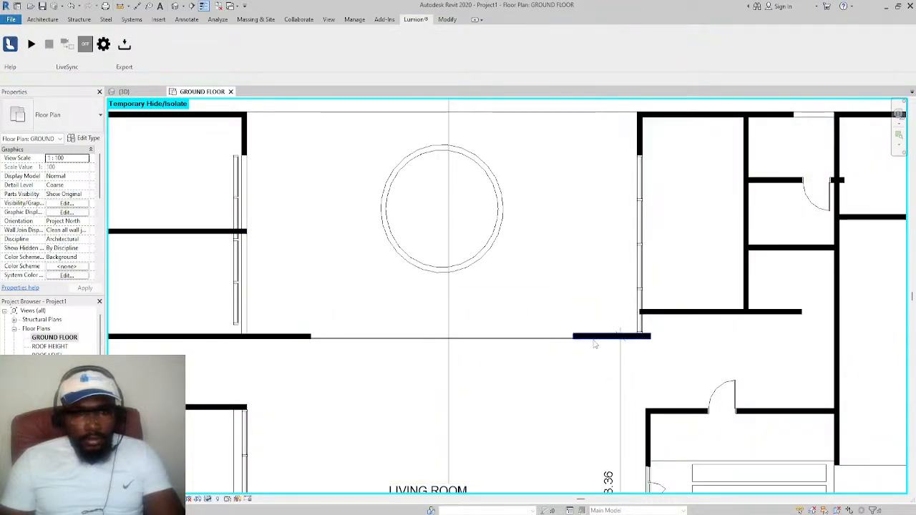
{"action": "scroll", "coordinate": [499, 315], "scroll_direction": "down", "scroll_amount": 3}
{"action": "scroll", "coordinate": [331, 282], "scroll_direction": "up", "scroll_amount": 1}
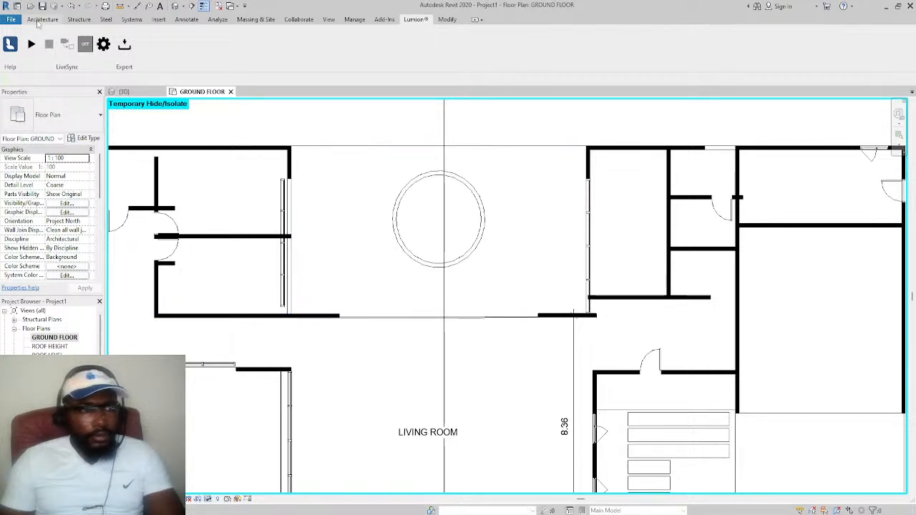
- Choose Curtain Wall: Storefront as the wall type to place
{"action": "left_click", "coordinate": [42, 19]}
{"action": "left_click", "coordinate": [39, 41]}
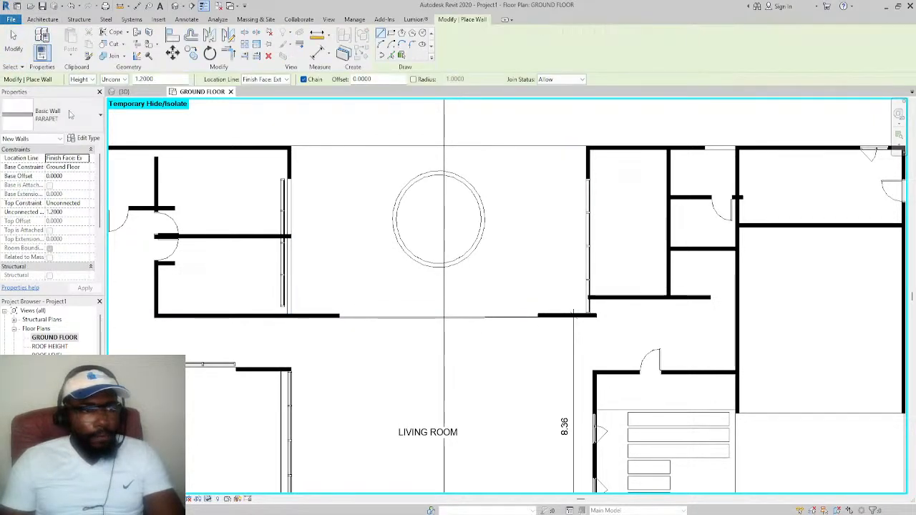
{"action": "left_click", "coordinate": [65, 115]}
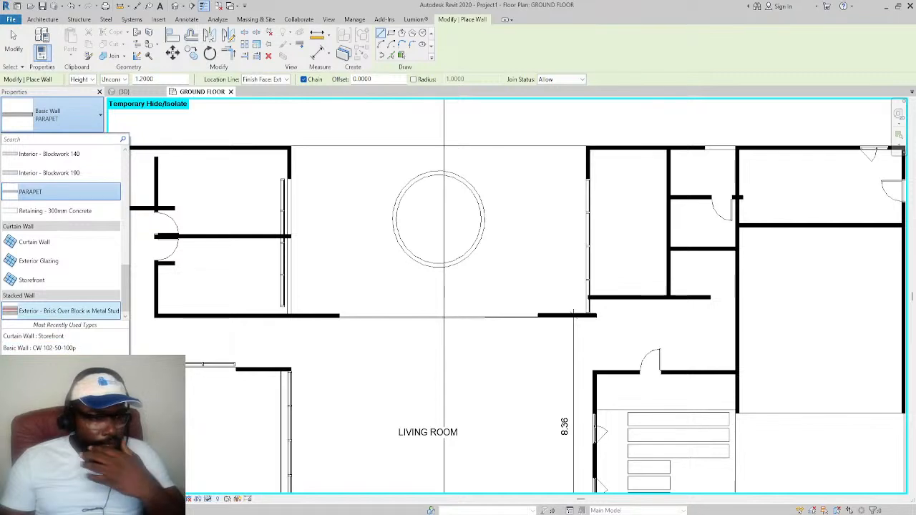
{"action": "left_click", "coordinate": [61, 335]}
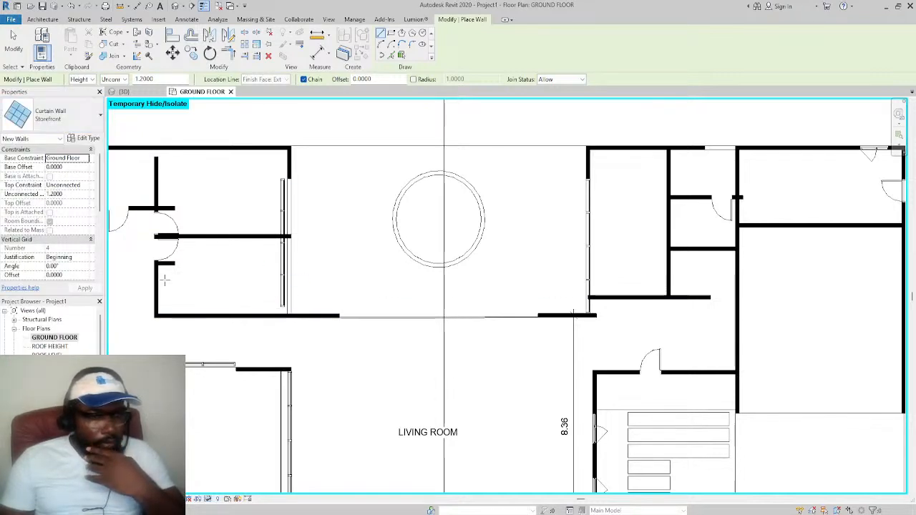
{"action": "key", "text": "Escape"}
{"action": "key", "text": "Escape"}
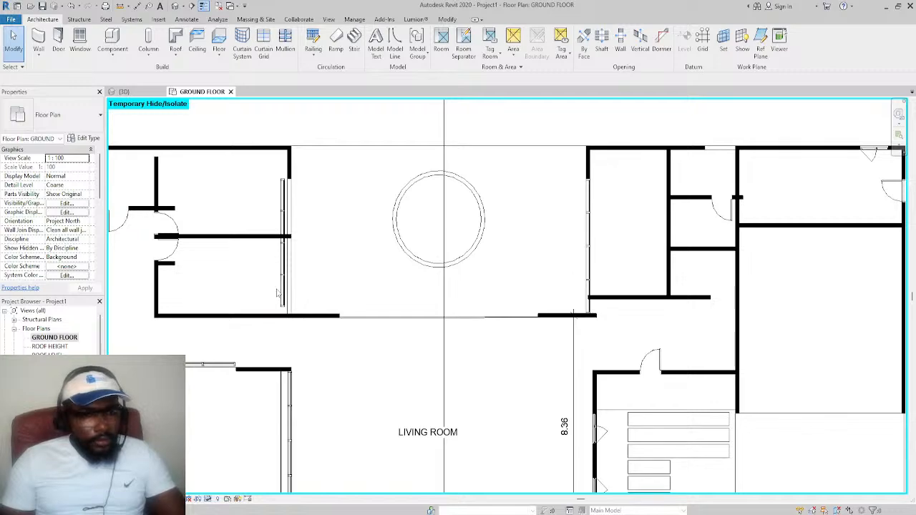
- Check the walls beside the opening, keeping the left wall's top constraint at Roof Level
{"action": "left_click", "coordinate": [282, 298]}
{"action": "scroll", "coordinate": [282, 304], "scroll_direction": "up", "scroll_amount": 4}
{"action": "left_click", "coordinate": [285, 317]}
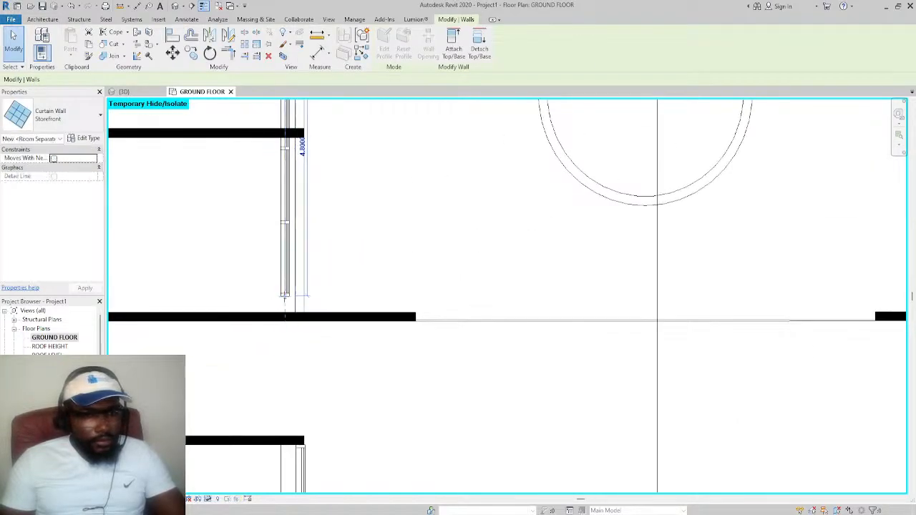
{"action": "left_click", "coordinate": [405, 368]}
{"action": "scroll", "coordinate": [405, 368], "scroll_direction": "down", "scroll_amount": 4}
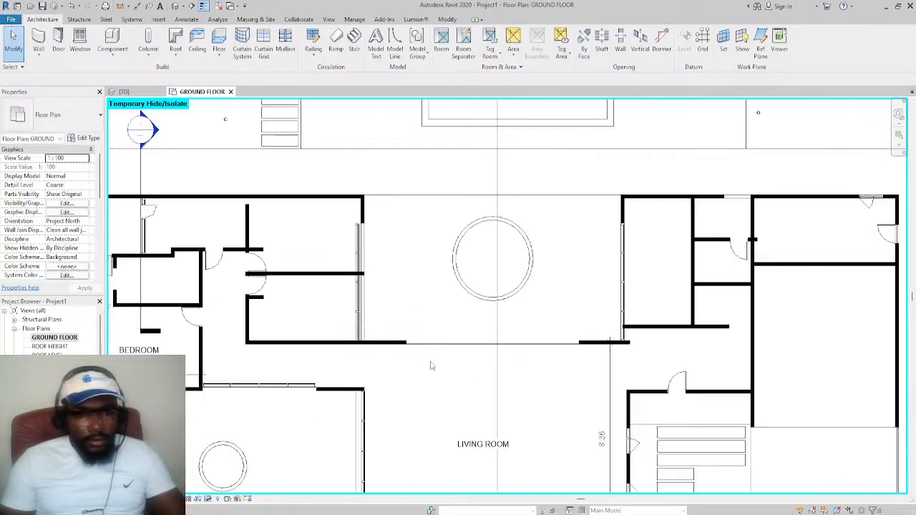
{"action": "scroll", "coordinate": [433, 381], "scroll_direction": "up", "scroll_amount": 1}
{"action": "scroll", "coordinate": [371, 377], "scroll_direction": "up", "scroll_amount": 2}
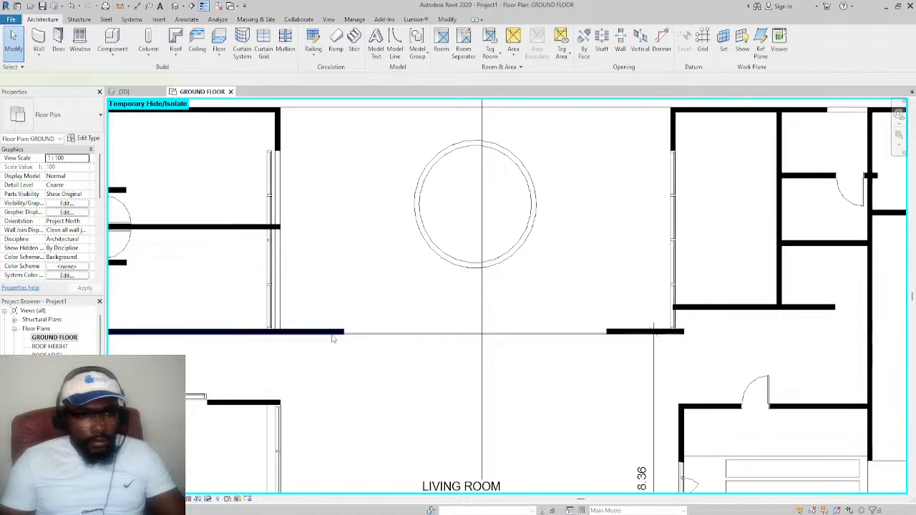
{"action": "left_click", "coordinate": [333, 333]}
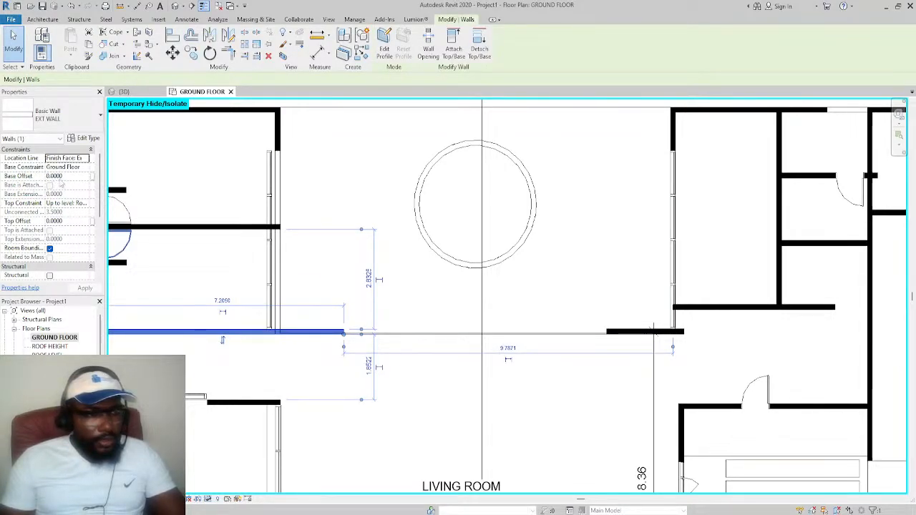
{"action": "left_click", "coordinate": [85, 204]}
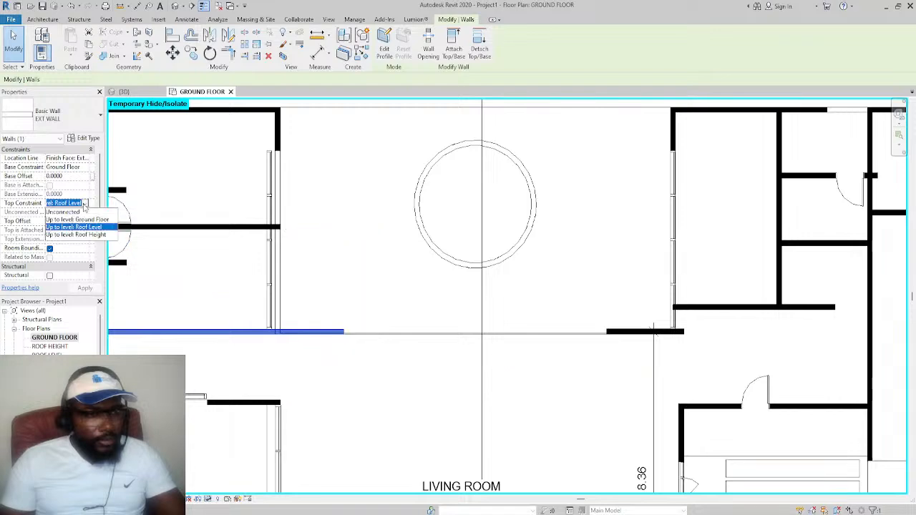
{"action": "left_click", "coordinate": [369, 281]}
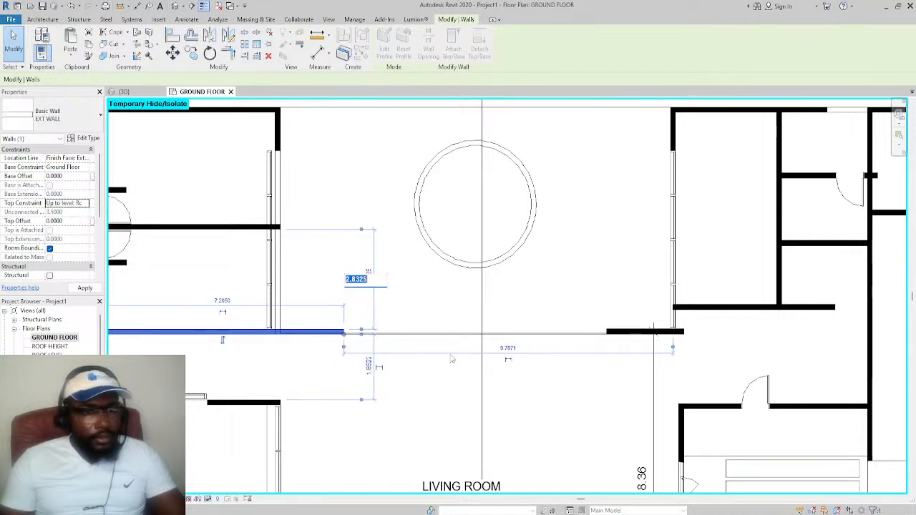
{"action": "key", "text": "Escape"}
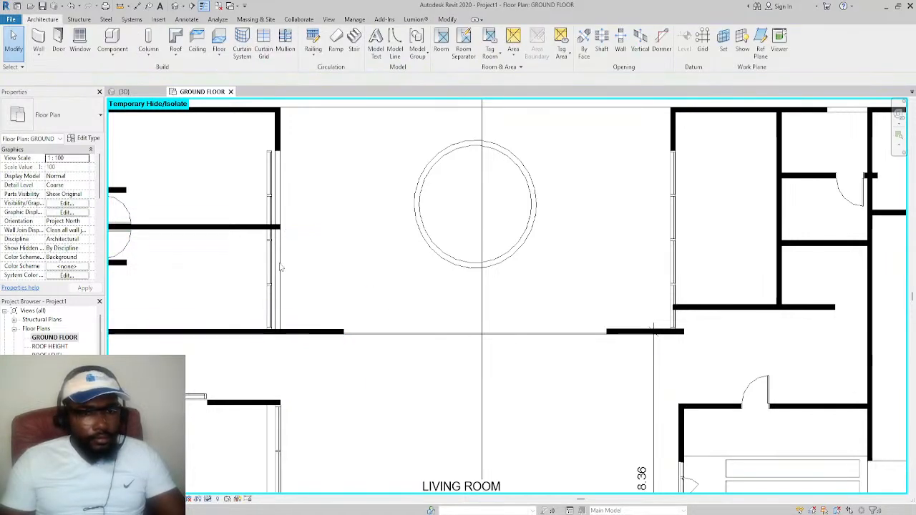
{"action": "left_click", "coordinate": [38, 40]}
- Keep the Storefront type and set the new wall's Top Constraint to Up to level: Roof Level
{"action": "left_click", "coordinate": [72, 116]}
{"action": "left_click", "coordinate": [78, 119]}
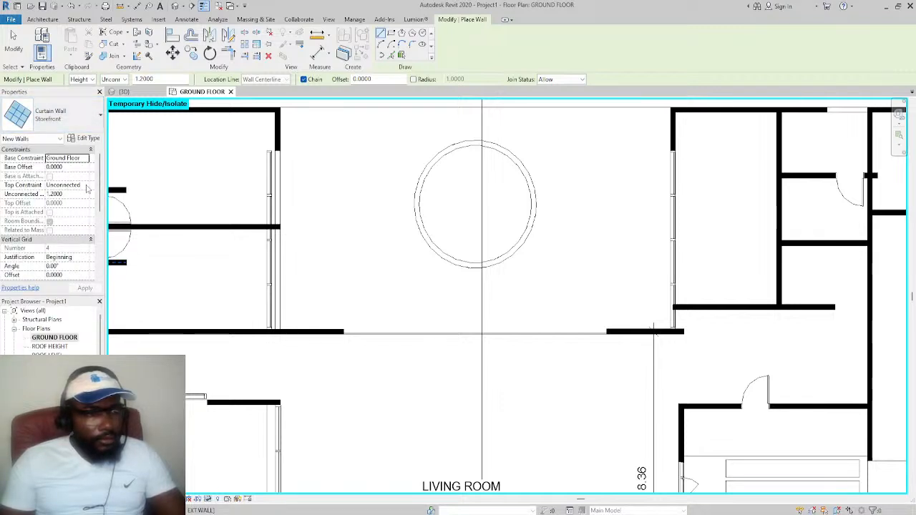
{"action": "left_click", "coordinate": [84, 185]}
{"action": "left_click", "coordinate": [87, 209]}
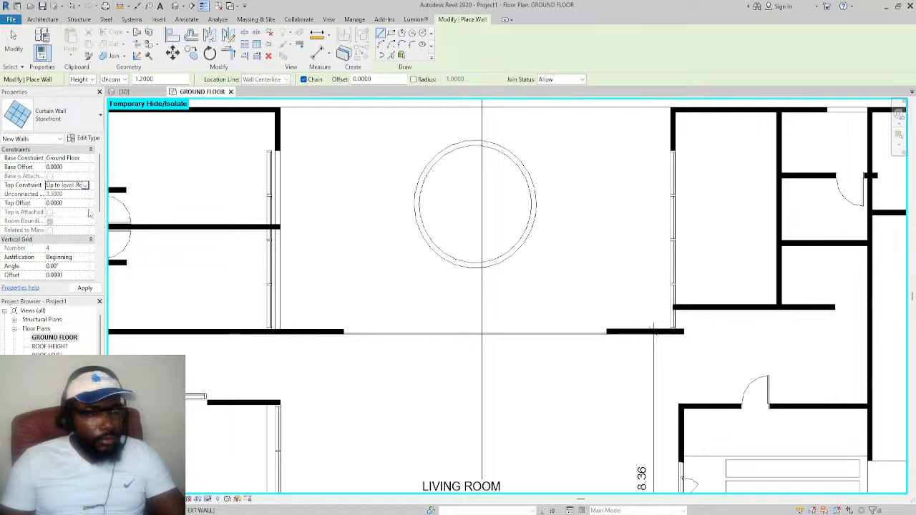
{"action": "scroll", "coordinate": [353, 339], "scroll_direction": "up", "scroll_amount": 1}
{"action": "scroll", "coordinate": [352, 340], "scroll_direction": "up", "scroll_amount": 3}
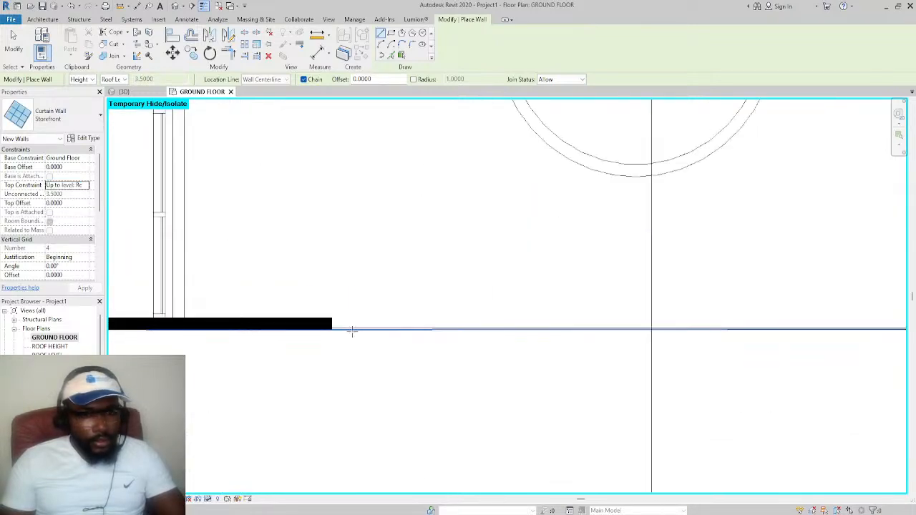
- Draw the 7.9-long Storefront curtain wall between the two front wall ends and check it
{"action": "left_click", "coordinate": [320, 324]}
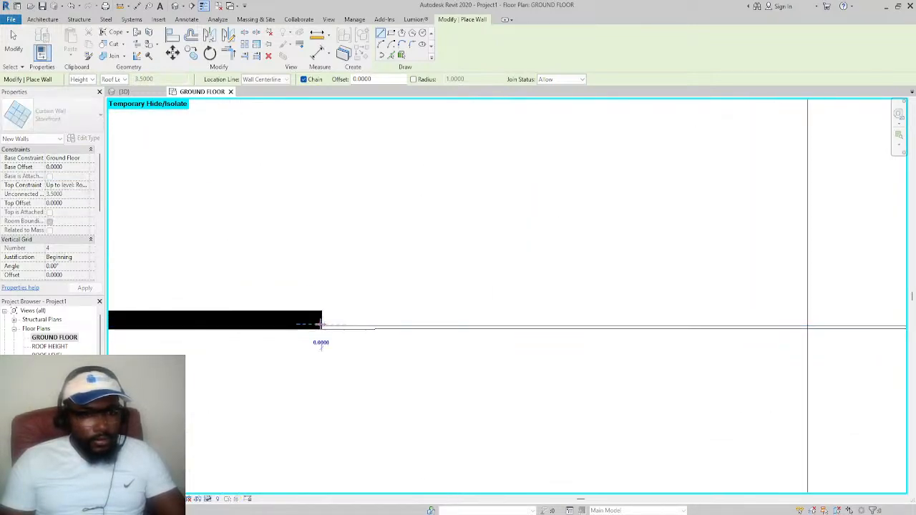
{"action": "scroll", "coordinate": [322, 326], "scroll_direction": "down", "scroll_amount": 3}
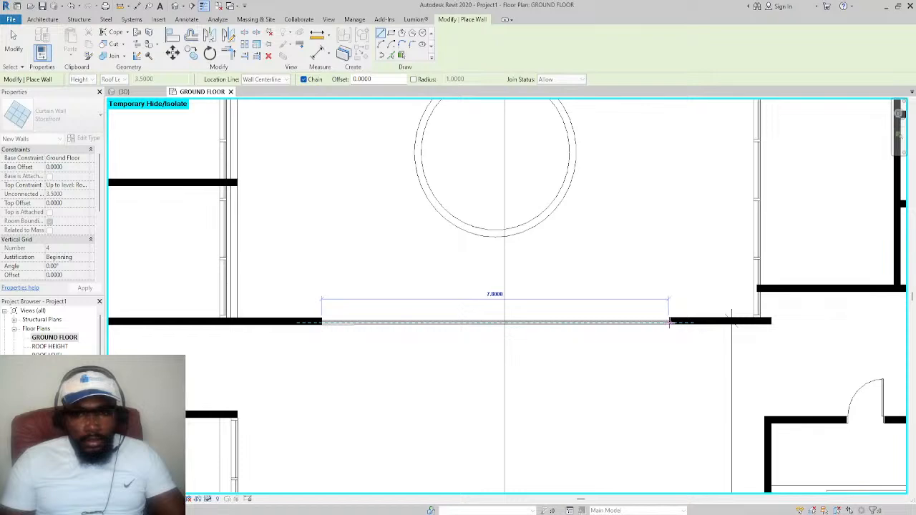
{"action": "scroll", "coordinate": [673, 322], "scroll_direction": "up", "scroll_amount": 3}
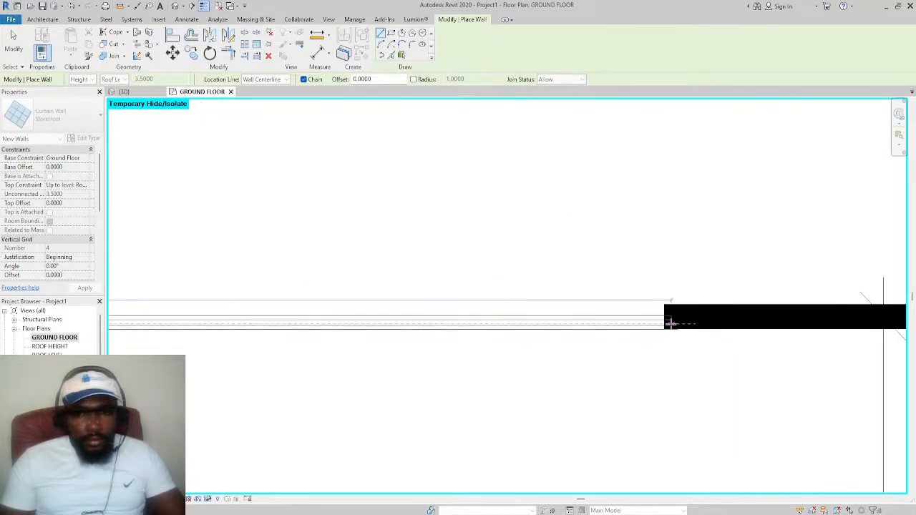
{"action": "left_click", "coordinate": [671, 324]}
{"action": "scroll", "coordinate": [671, 322], "scroll_direction": "down", "scroll_amount": 5}
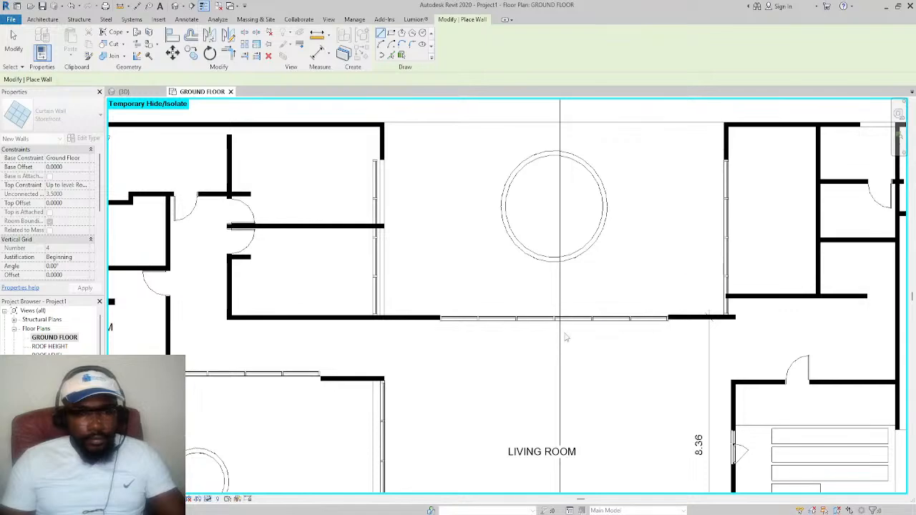
{"action": "key", "text": "Escape"}
{"action": "key", "text": "Escape"}
{"action": "scroll", "coordinate": [565, 337], "scroll_direction": "up", "scroll_amount": 5}
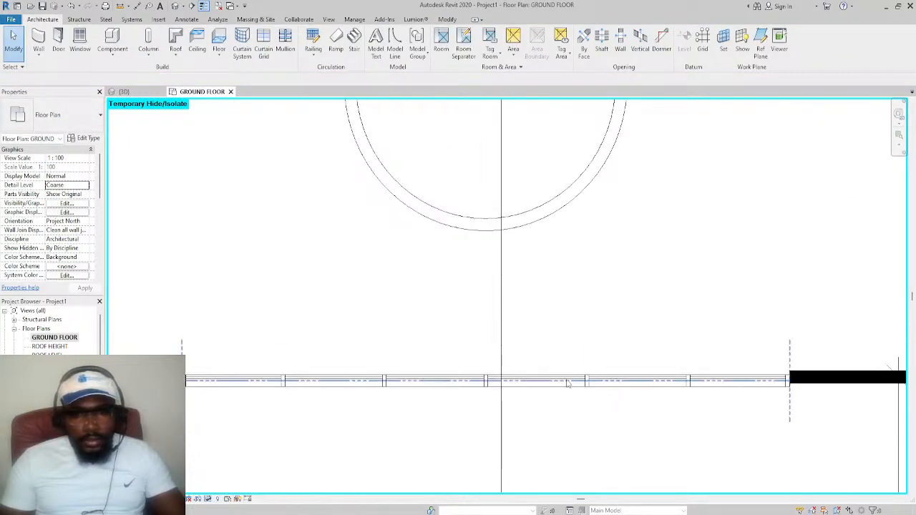
{"action": "left_click", "coordinate": [568, 382]}
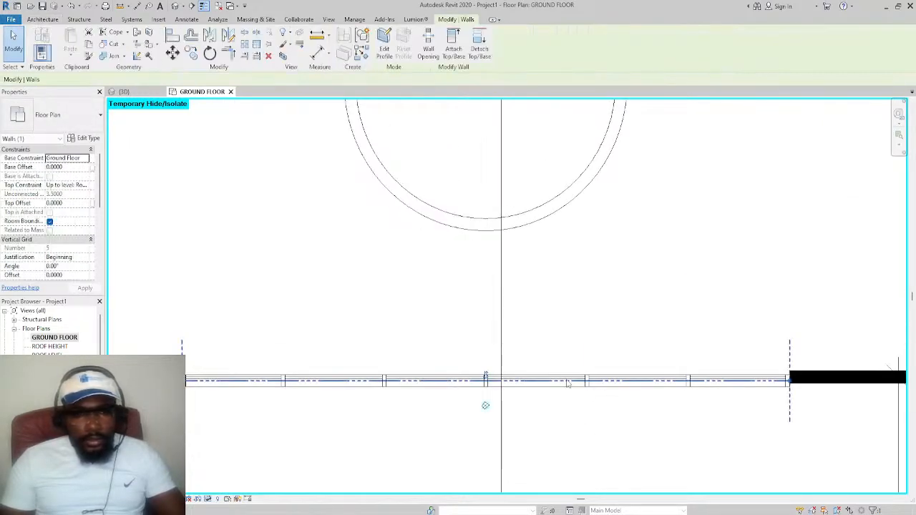
{"action": "left_click", "coordinate": [542, 424]}
{"action": "scroll", "coordinate": [540, 430], "scroll_direction": "down", "scroll_amount": 4}
{"action": "middle_click_drag", "start_coordinate": [642, 241], "coordinate": [602, 438]}
- Duplicate the top pool wall's type as a new POOL WALL type
{"action": "scroll", "coordinate": [463, 254], "scroll_direction": "up", "scroll_amount": 2}
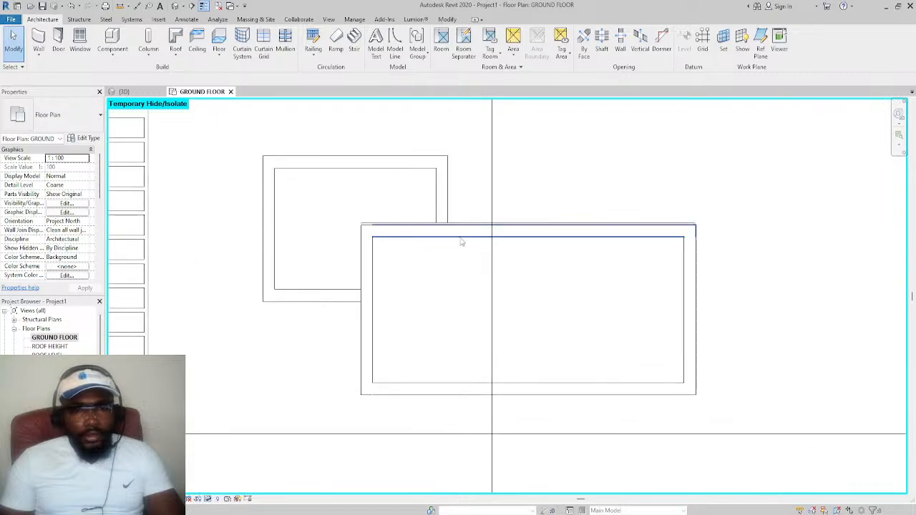
{"action": "left_click", "coordinate": [461, 239]}
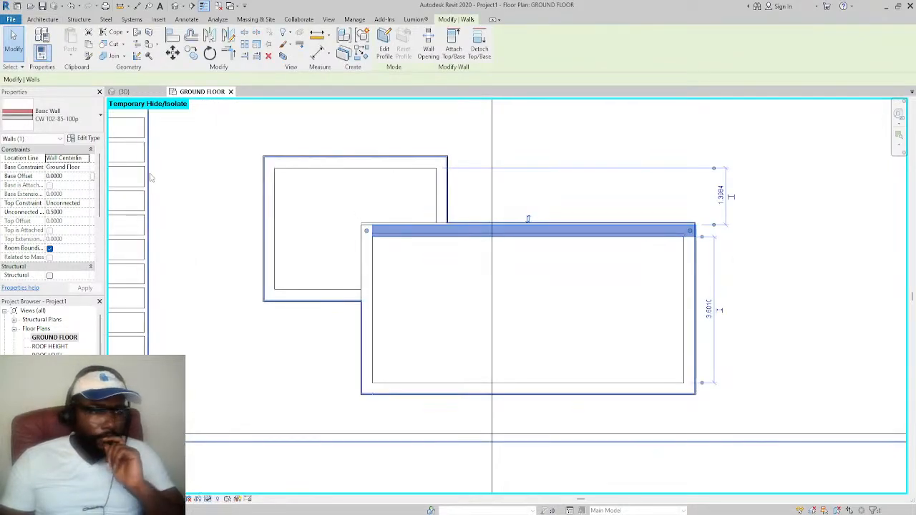
{"action": "left_click", "coordinate": [83, 139]}
{"action": "left_click", "coordinate": [704, 138]}
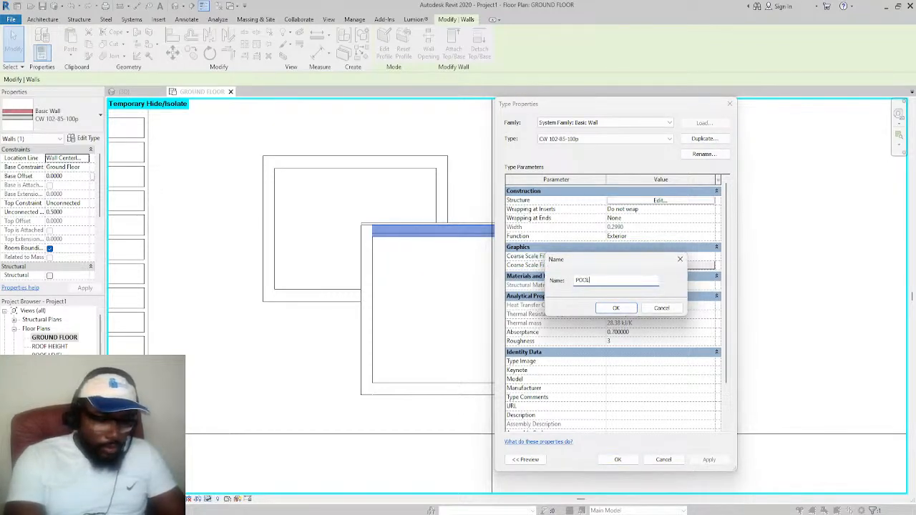
{"action": "key", "text": "Return"}
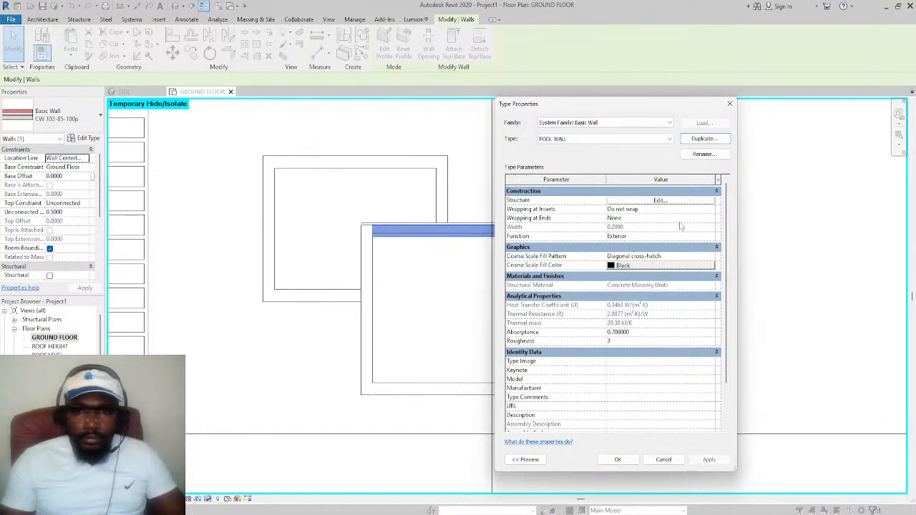
- Set the POOL WALL's Finish 2 layer material to Tile, Structural and confirm all dialogs
{"action": "left_click", "coordinate": [663, 203]}
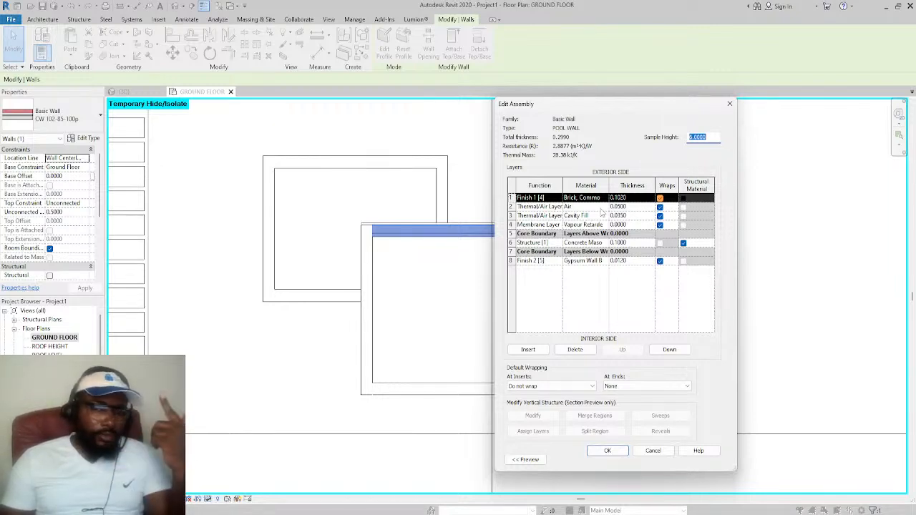
{"action": "left_click", "coordinate": [573, 261]}
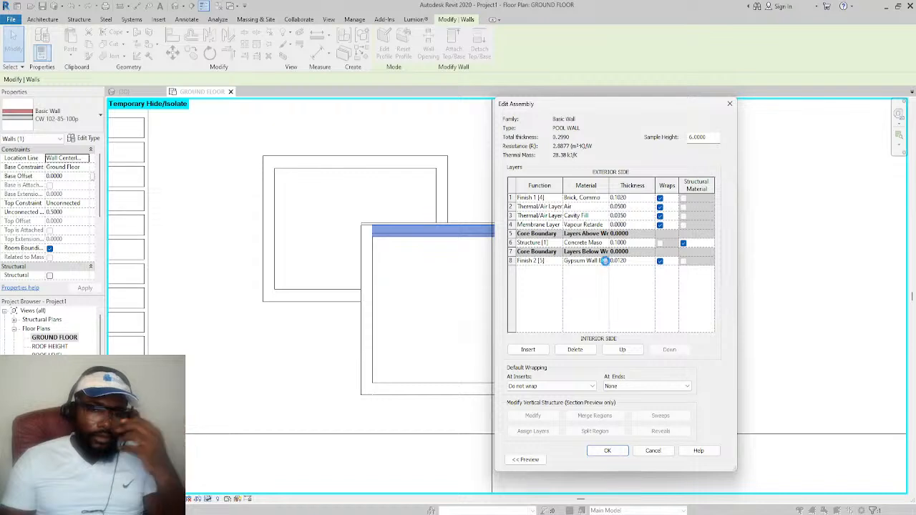
{"action": "left_click", "coordinate": [605, 261]}
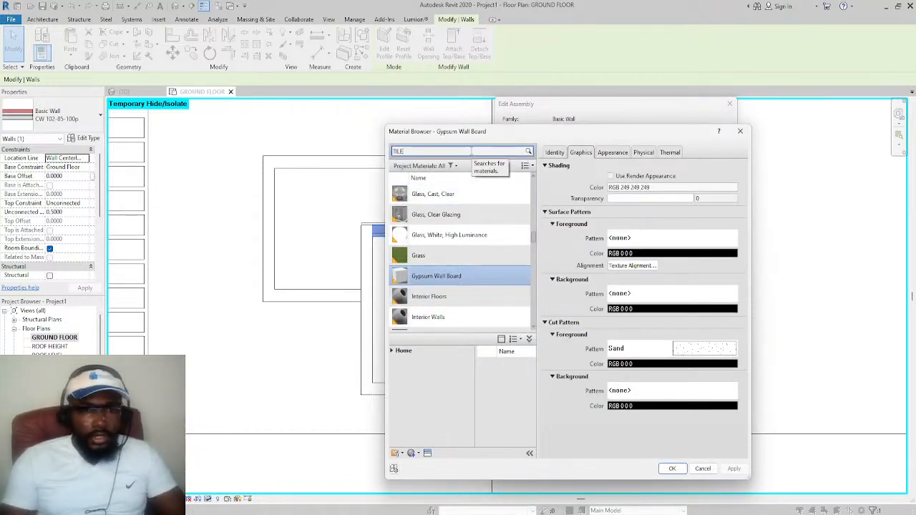
{"action": "scroll", "coordinate": [449, 261], "scroll_direction": "down", "scroll_amount": 2}
{"action": "scroll", "coordinate": [505, 394], "scroll_direction": "down", "scroll_amount": 5}
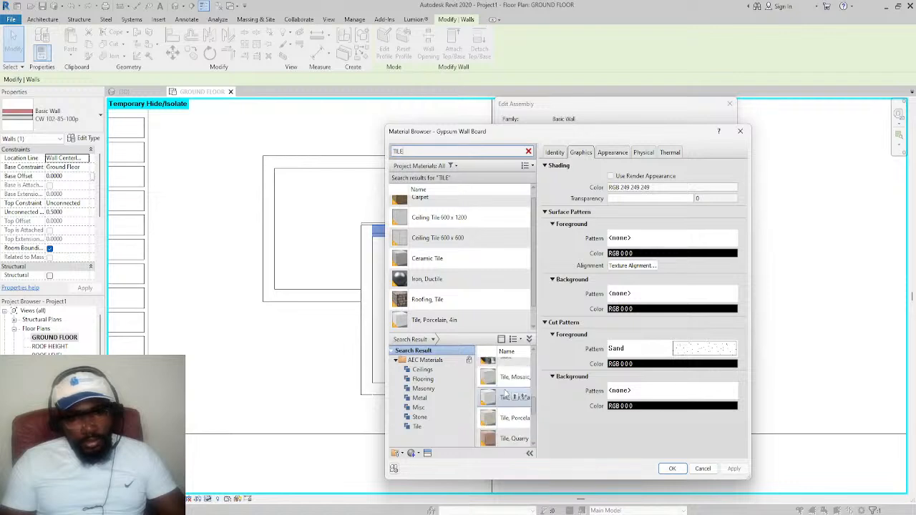
{"action": "scroll", "coordinate": [505, 392], "scroll_direction": "down", "scroll_amount": 4}
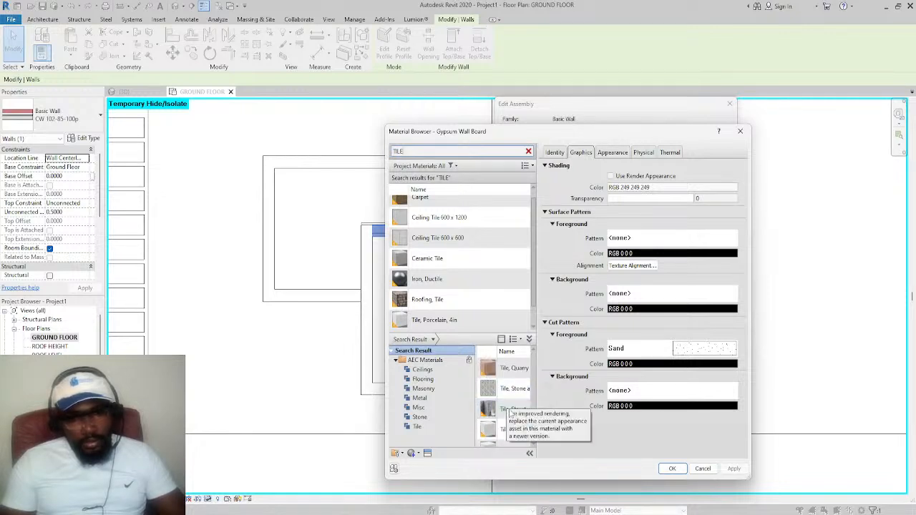
{"action": "left_click", "coordinate": [517, 408]}
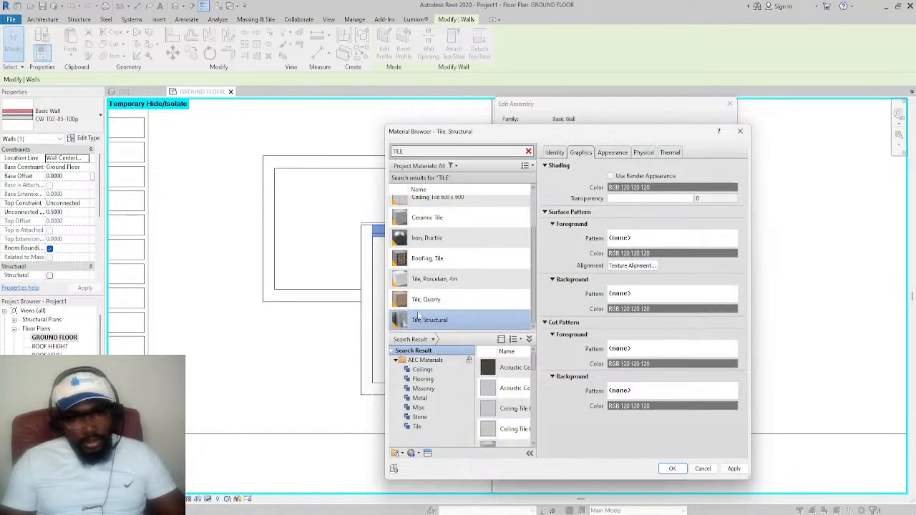
{"action": "left_click", "coordinate": [734, 469]}
{"action": "left_click", "coordinate": [673, 470]}
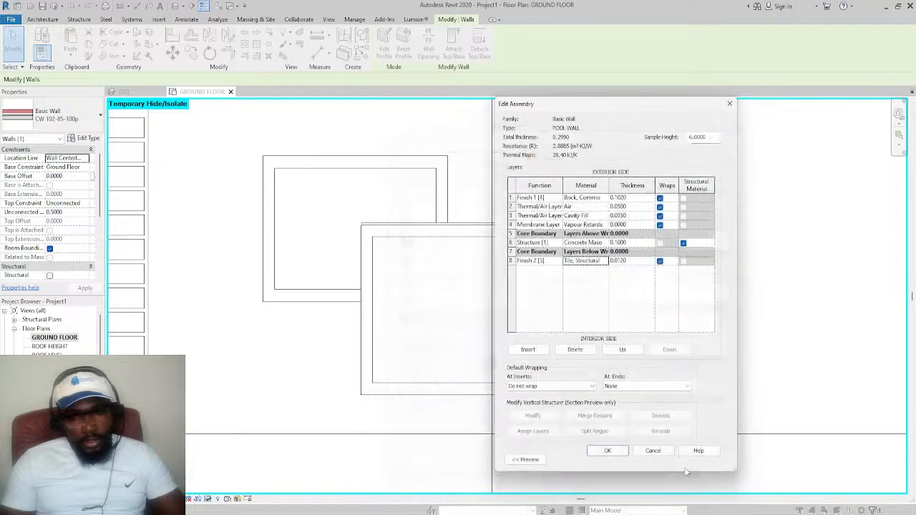
{"action": "left_click", "coordinate": [608, 451]}
{"action": "left_click", "coordinate": [618, 460]}
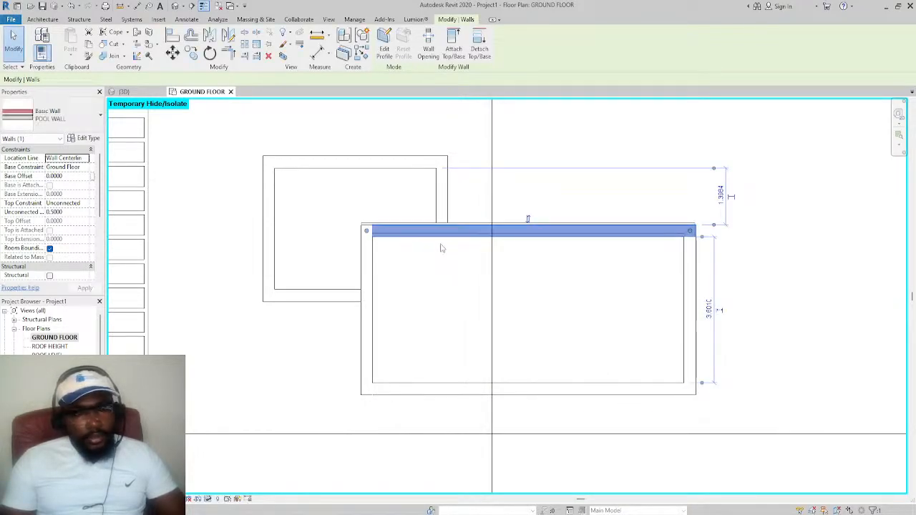
- Change the other three pool walls and the small rectangle's three walls to POOL WALL, then show the 3D view
{"action": "left_click", "coordinate": [367, 280]}
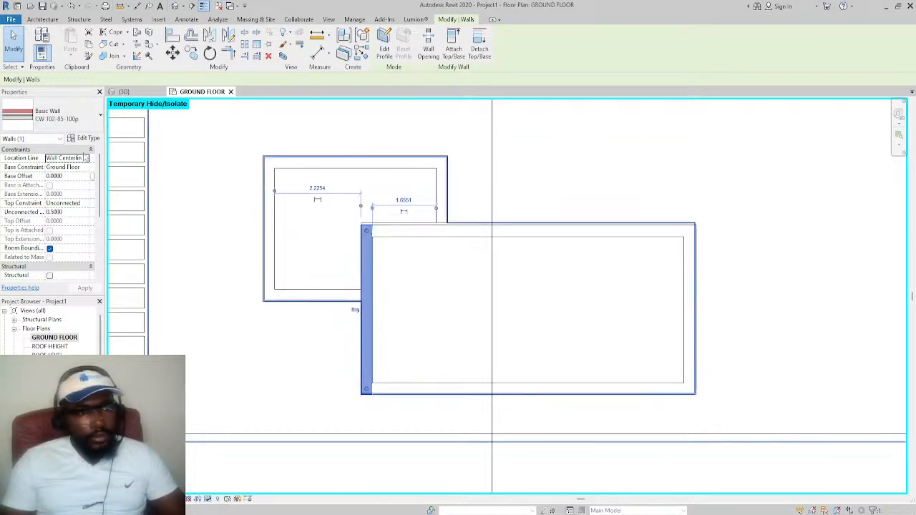
{"action": "left_click", "coordinate": [419, 388], "text": "ctrl"}
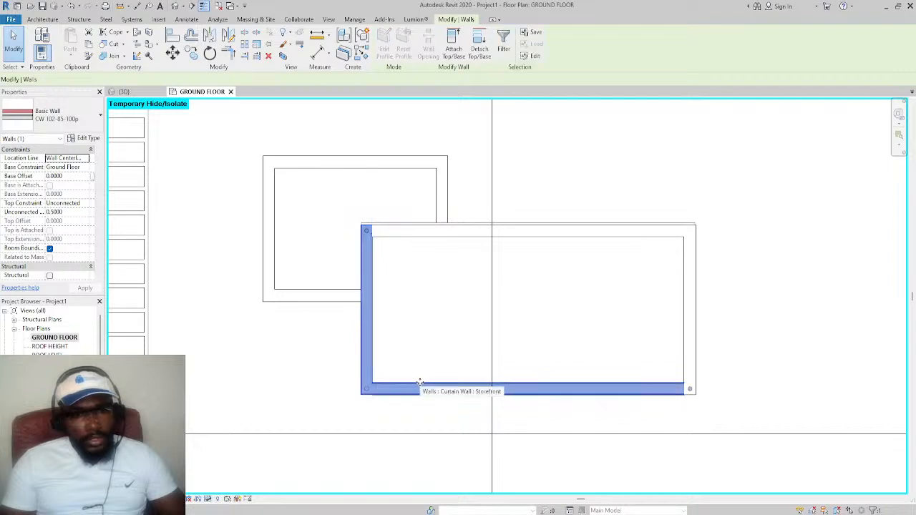
{"action": "left_click", "coordinate": [689, 317], "text": "ctrl"}
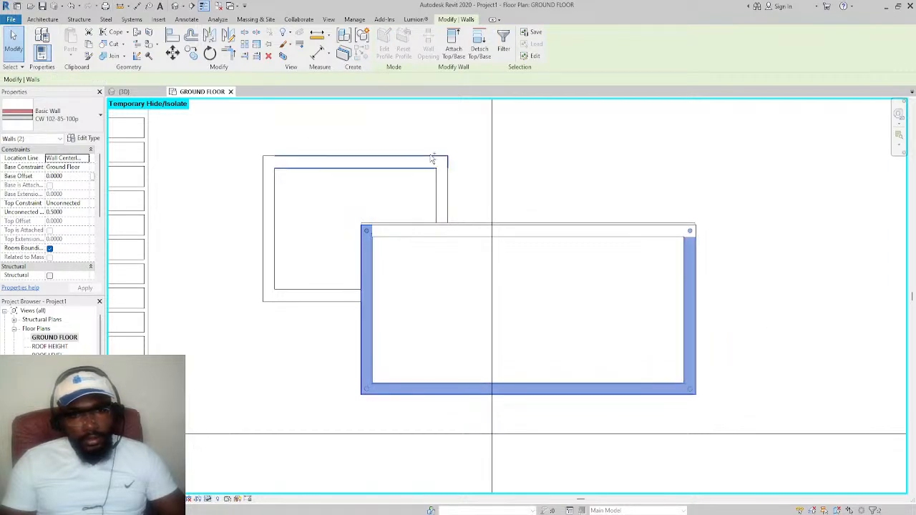
{"action": "left_click", "coordinate": [441, 197], "text": "ctrl"}
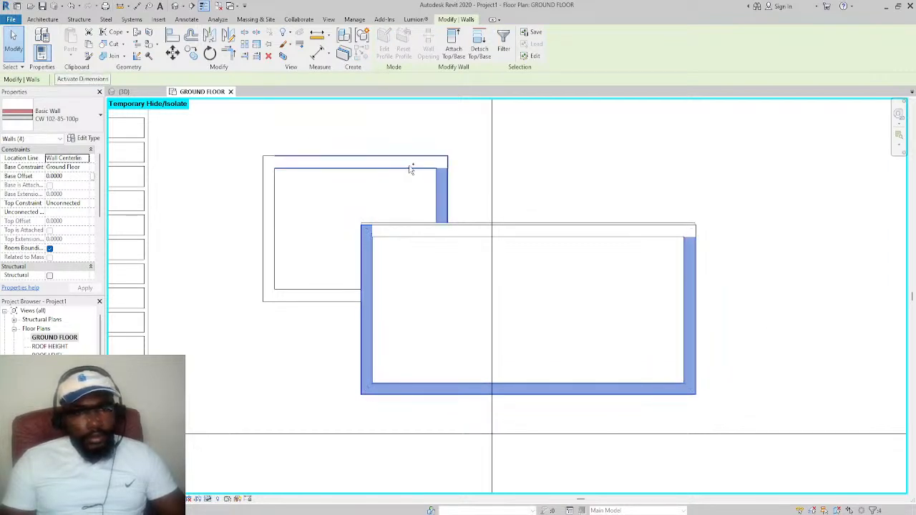
{"action": "left_click", "coordinate": [276, 207], "text": "ctrl"}
{"action": "left_click", "coordinate": [320, 293], "text": "ctrl"}
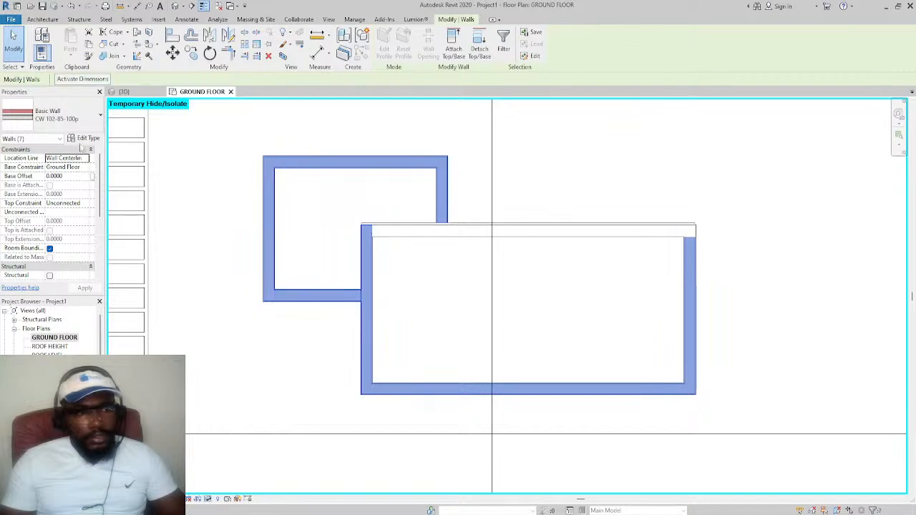
{"action": "left_click", "coordinate": [64, 114]}
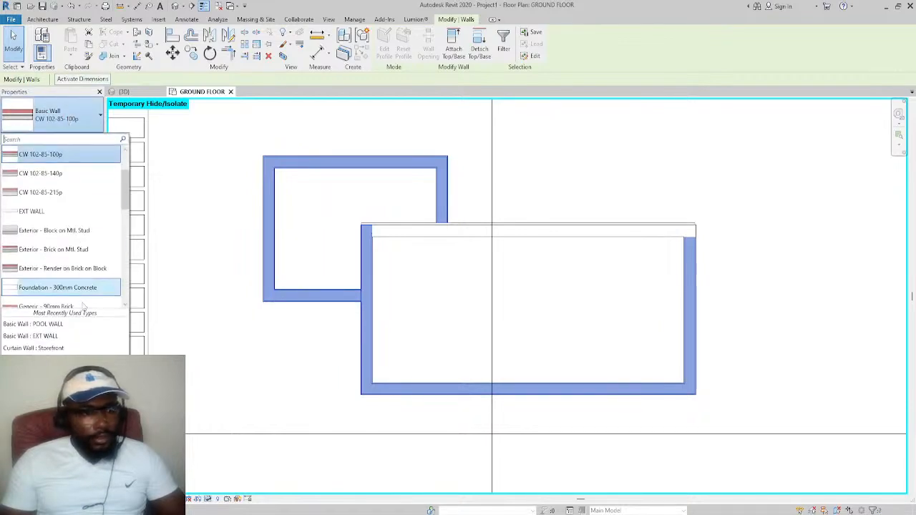
{"action": "left_click", "coordinate": [32, 324]}
{"action": "left_click", "coordinate": [308, 373]}
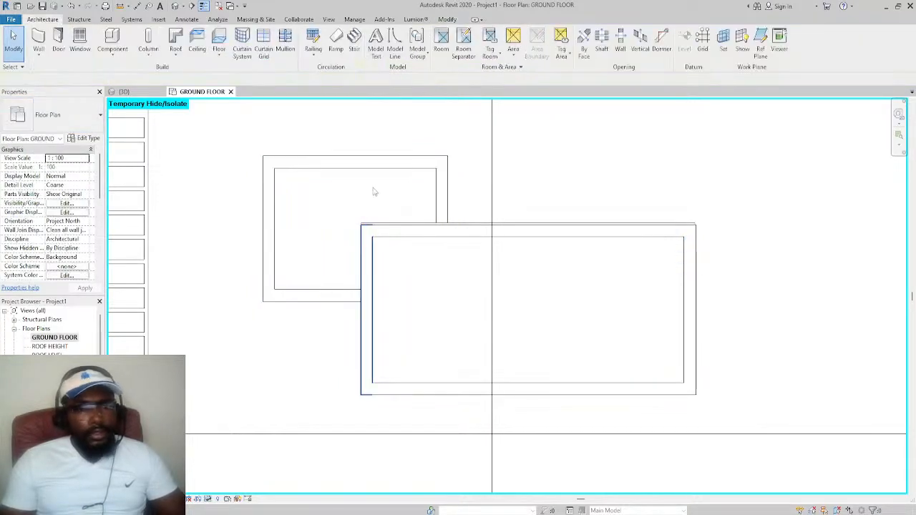
{"action": "left_click", "coordinate": [175, 6]}
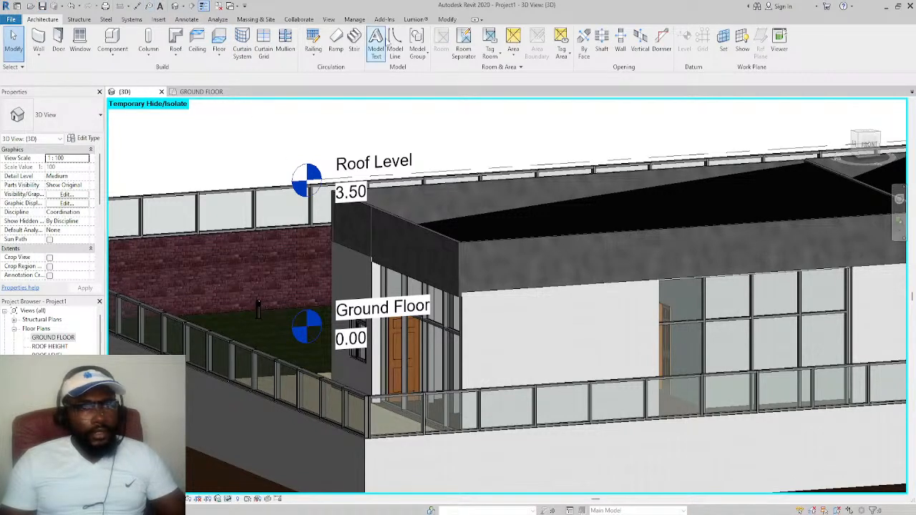
- Export the Revit model to Lumion, replacing BUNGALOW.dae on the Desktop
{"action": "left_click", "coordinate": [414, 19]}
{"action": "left_click", "coordinate": [125, 45]}
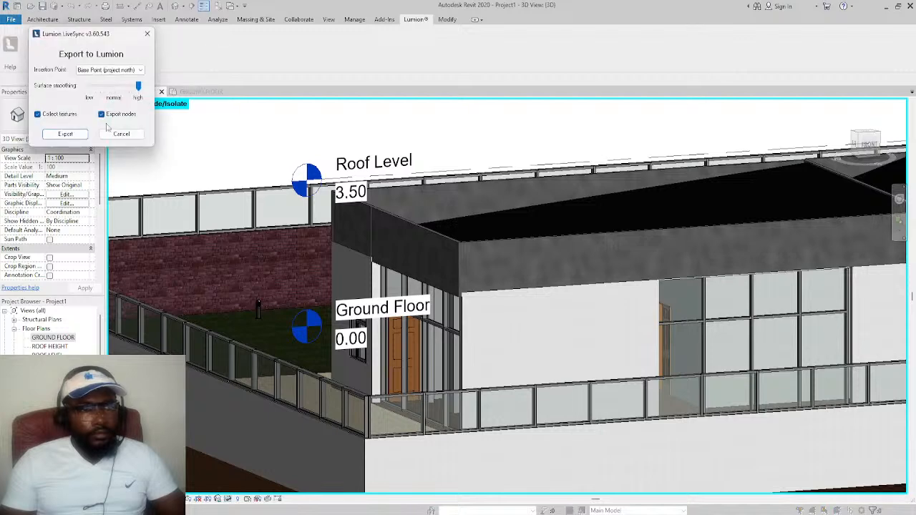
{"action": "left_click", "coordinate": [80, 138]}
{"action": "left_click", "coordinate": [134, 111]}
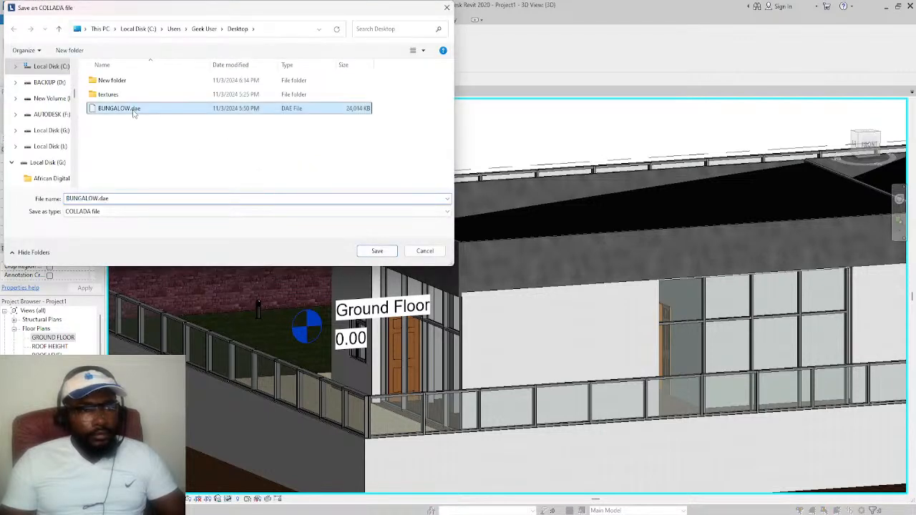
{"action": "left_click", "coordinate": [370, 252]}
{"action": "left_click", "coordinate": [478, 262]}
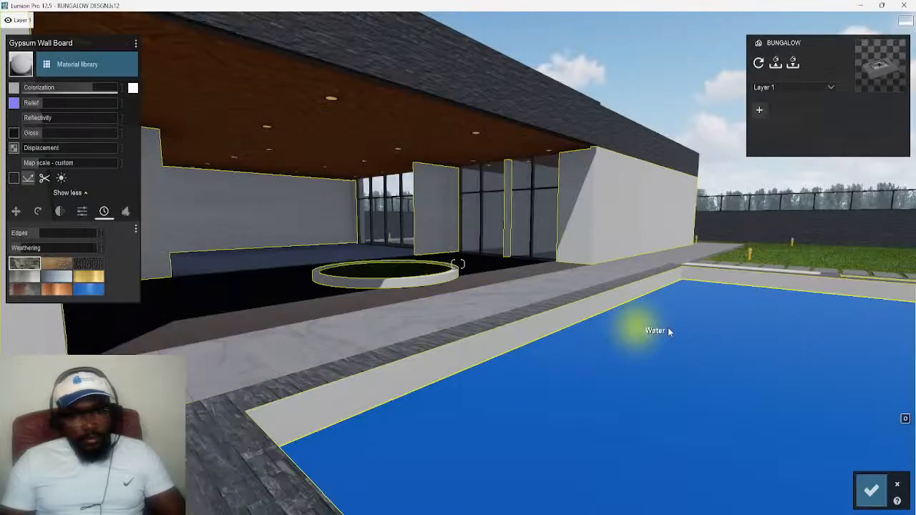
- Swing the camera over the pool toward the covered terrace and re-import the BUNGALOW model
{"action": "scroll", "coordinate": [667, 388], "scroll_direction": "up", "scroll_amount": 3}
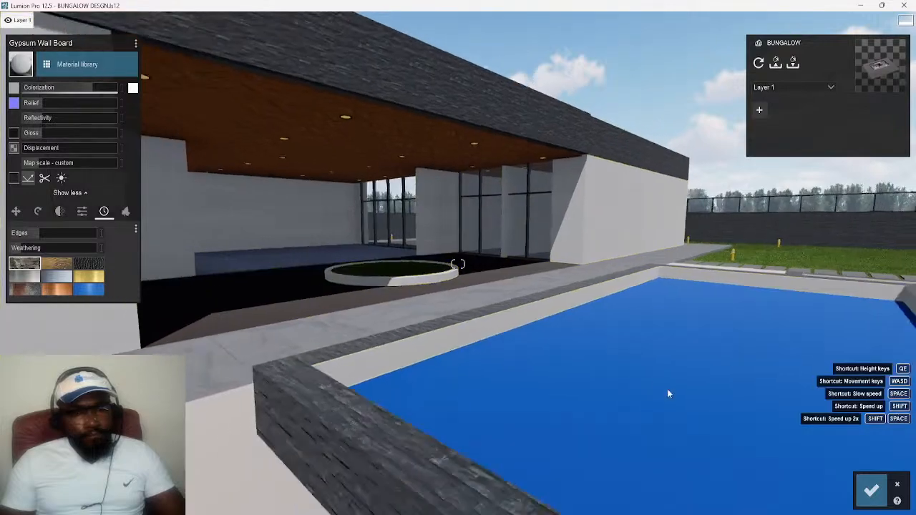
{"action": "key", "text": "a"}
{"action": "right_click_drag", "start_coordinate": [667, 393], "coordinate": [487, 394]}
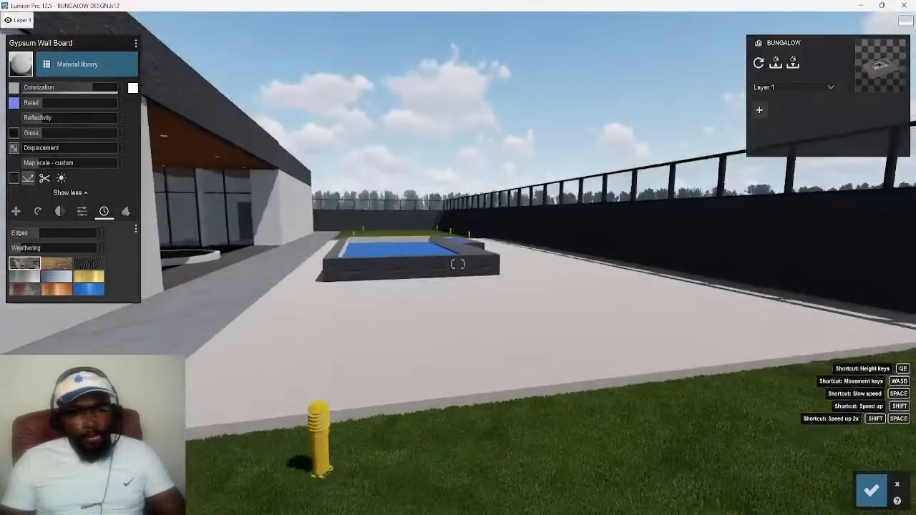
{"action": "scroll", "coordinate": [459, 264], "scroll_direction": "up", "scroll_amount": 5}
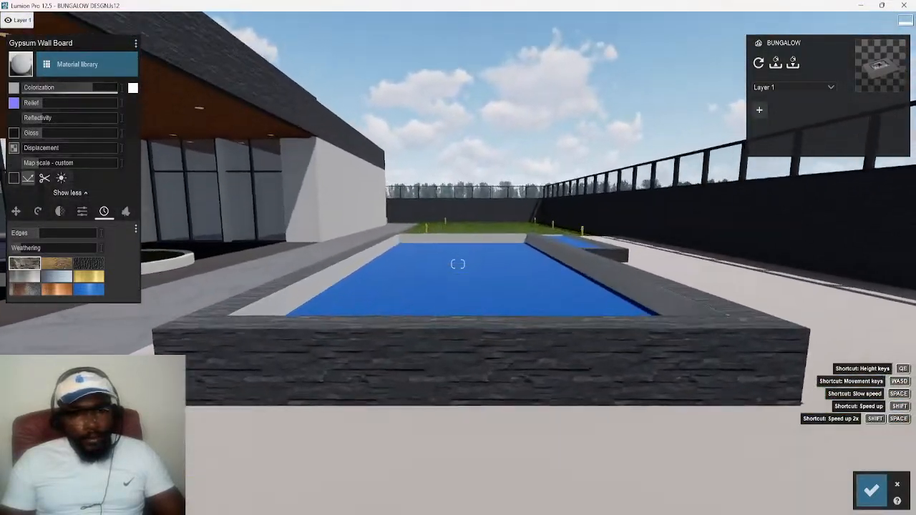
{"action": "key", "text": "w"}
{"action": "right_click_drag", "start_coordinate": [459, 264], "coordinate": [337, 283]}
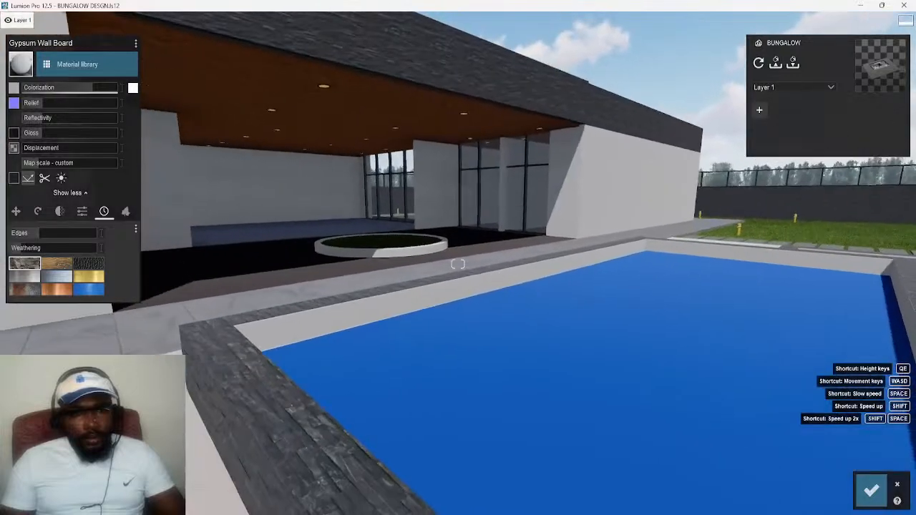
{"action": "right_click_drag", "start_coordinate": [716, 397], "coordinate": [652, 386]}
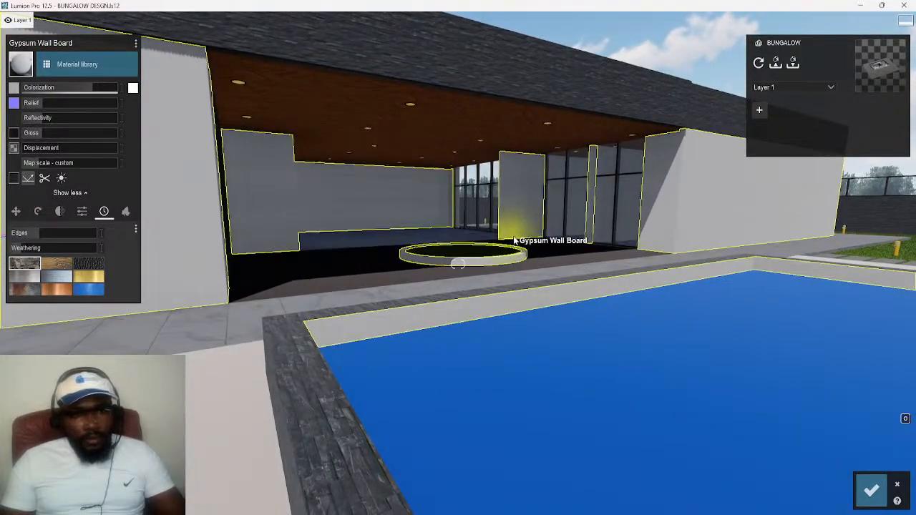
{"action": "right_click_drag", "start_coordinate": [581, 410], "coordinate": [680, 404]}
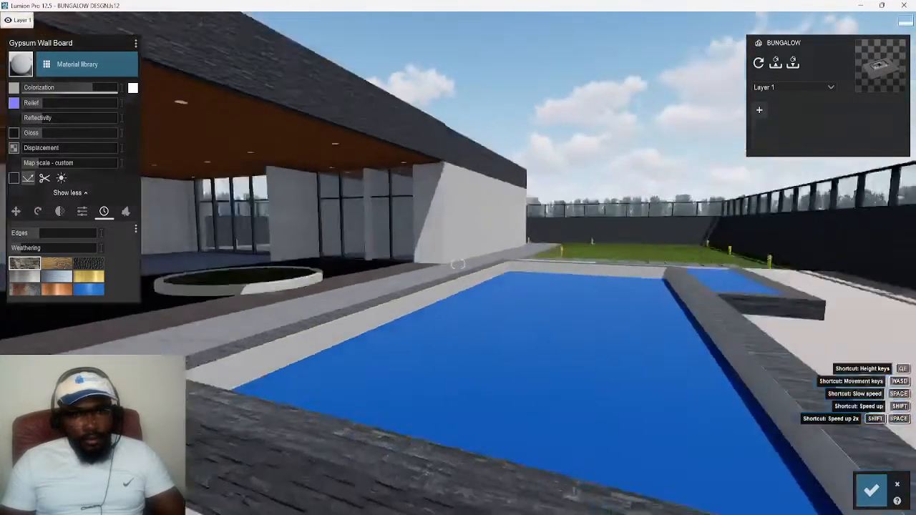
{"action": "right_click_drag", "start_coordinate": [594, 454], "coordinate": [640, 460]}
{"action": "right_click_drag", "start_coordinate": [845, 161], "coordinate": [766, 156]}
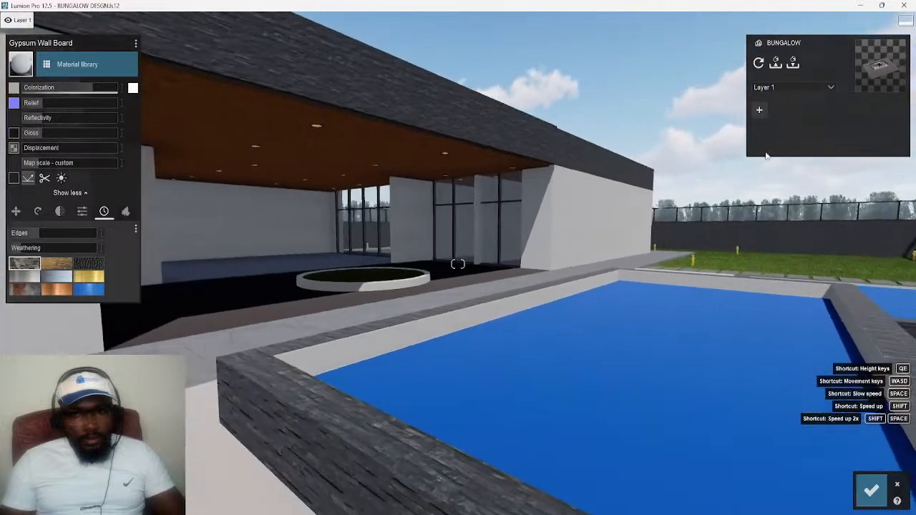
{"action": "left_click", "coordinate": [759, 63]}
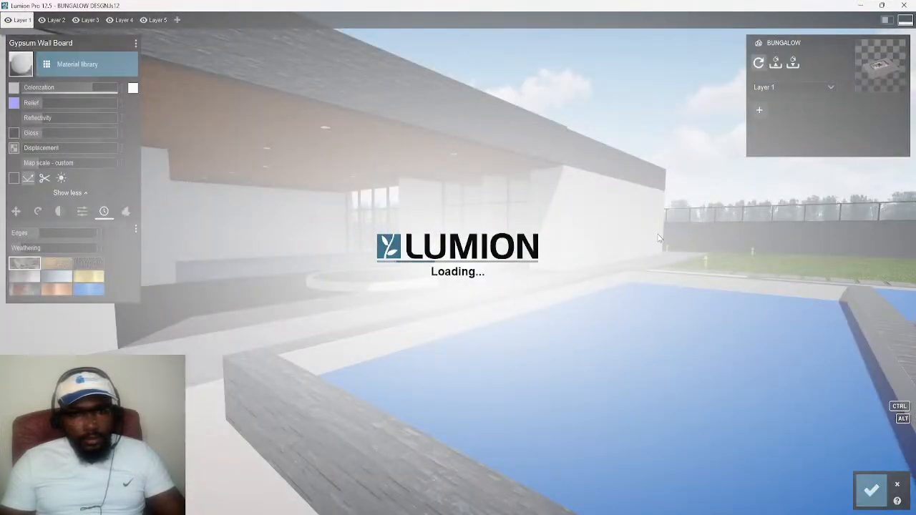
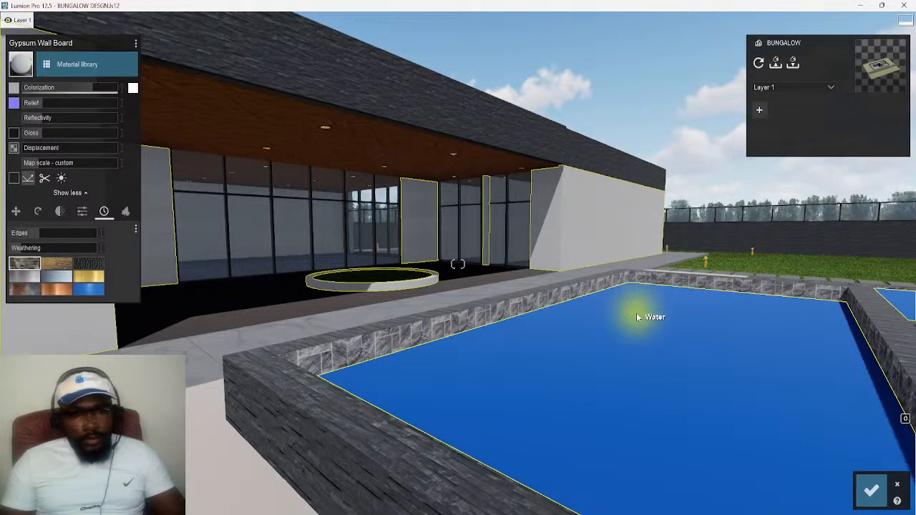
- Apply the Indoor material HQ Tiles 011 to the pool coping
{"action": "key", "text": "w"}
{"action": "right_click_drag", "start_coordinate": [636, 319], "coordinate": [454, 311]}
{"action": "key", "text": "s"}
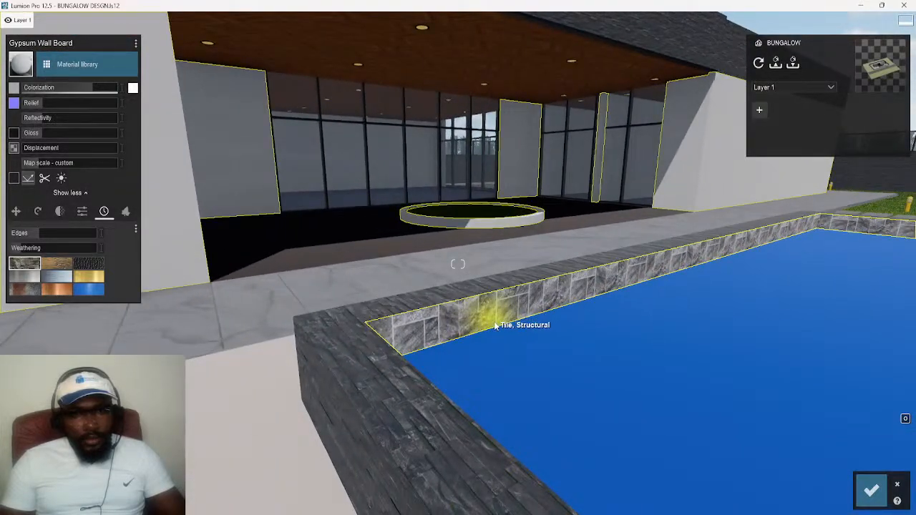
{"action": "left_click", "coordinate": [501, 324]}
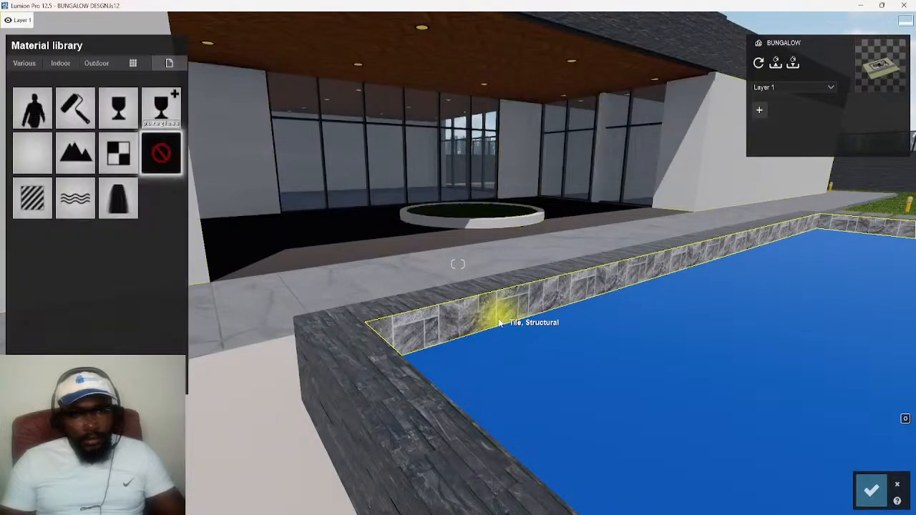
{"action": "left_click", "coordinate": [61, 64]}
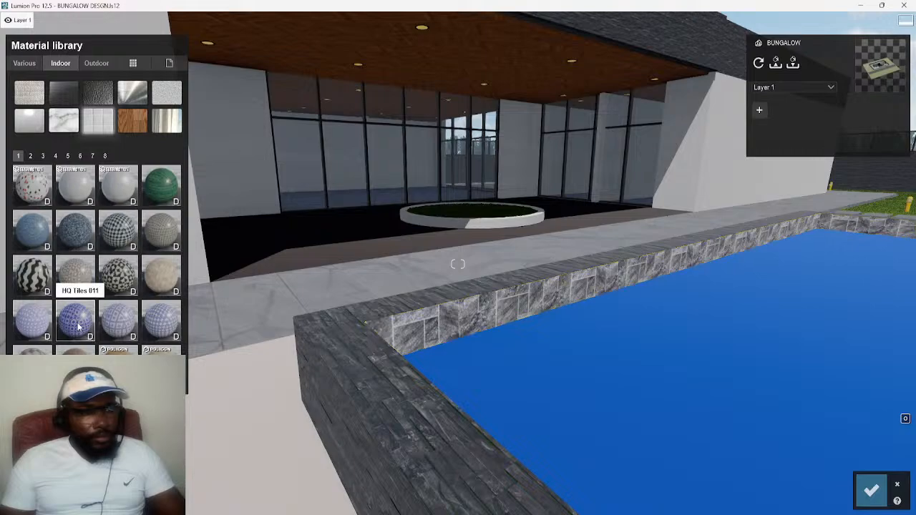
{"action": "left_click", "coordinate": [78, 328]}
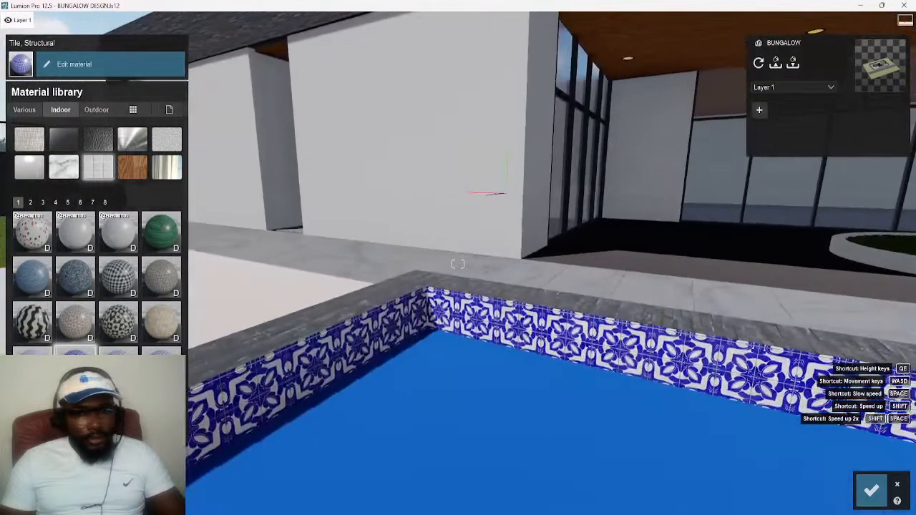
- Fly along the pool edge and toward the small pool to inspect the blue-and-white tiles
{"action": "right_click_drag", "start_coordinate": [329, 315], "coordinate": [509, 362]}
{"action": "key", "text": "a"}
{"action": "key", "text": "a"}
{"action": "key", "text": "d"}
{"action": "key", "text": "d"}
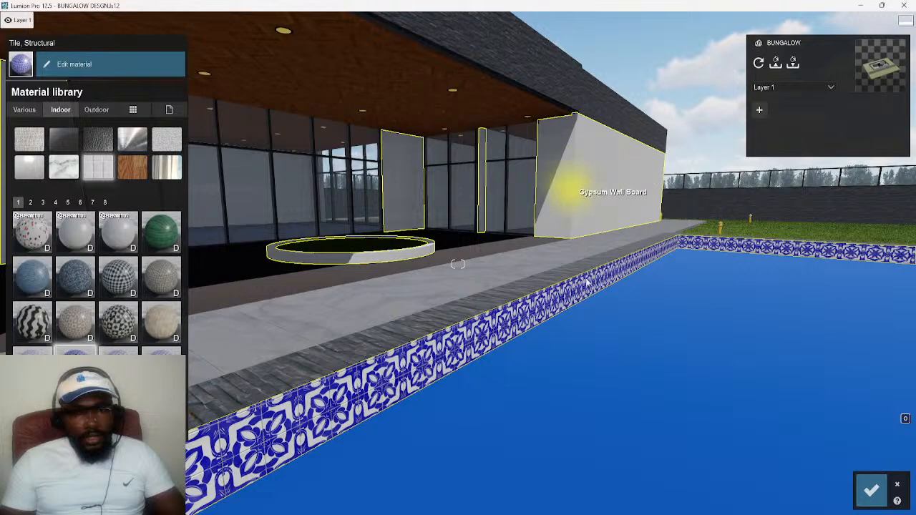
{"action": "key", "text": "w"}
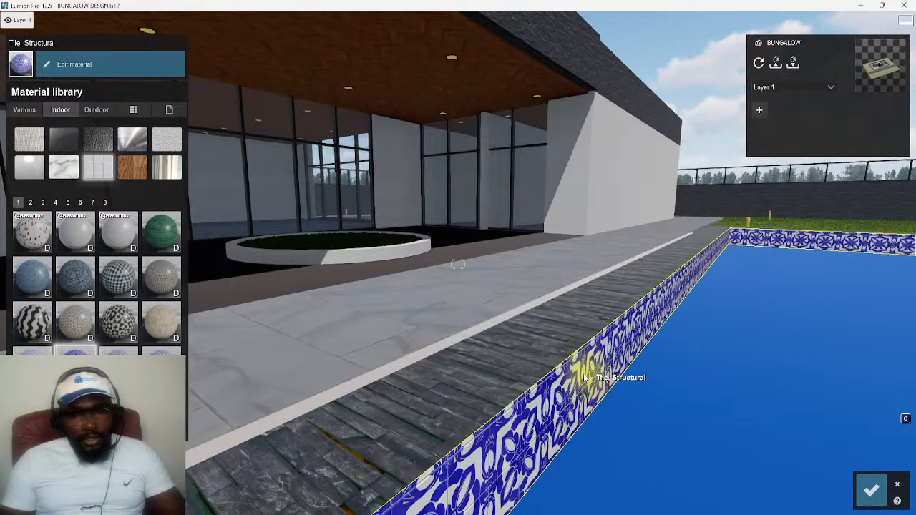
{"action": "key", "text": "s"}
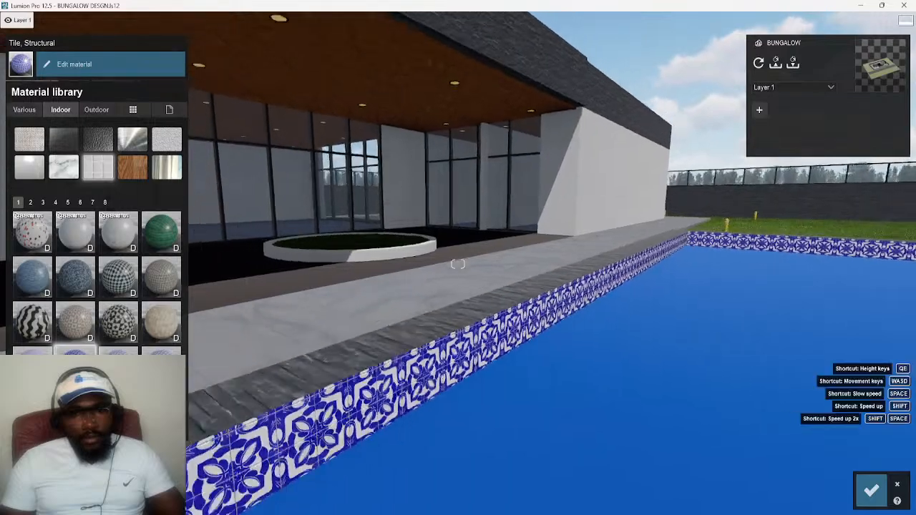
{"action": "mouse_move", "coordinate": [594, 387]}
{"action": "right_mouse_down"}
{"action": "mouse_move", "coordinate": [478, 379]}
{"action": "mouse_move", "coordinate": [591, 386]}
{"action": "mouse_move", "coordinate": [526, 387]}
{"action": "mouse_move", "coordinate": [535, 388]}
{"action": "mouse_move", "coordinate": [590, 380]}
{"action": "right_mouse_up"}
{"action": "key", "text": "d"}
{"action": "key", "text": "w"}
{"action": "key", "text": "a"}
{"action": "key", "text": "w"}
{"action": "key", "text": "d"}
{"action": "key", "text": "w"}
{"action": "key", "text": "w"}
{"action": "key", "text": "w"}
- Give the pool water the Black Water material, after briefly trying Blue Lake
{"action": "key", "text": "q"}
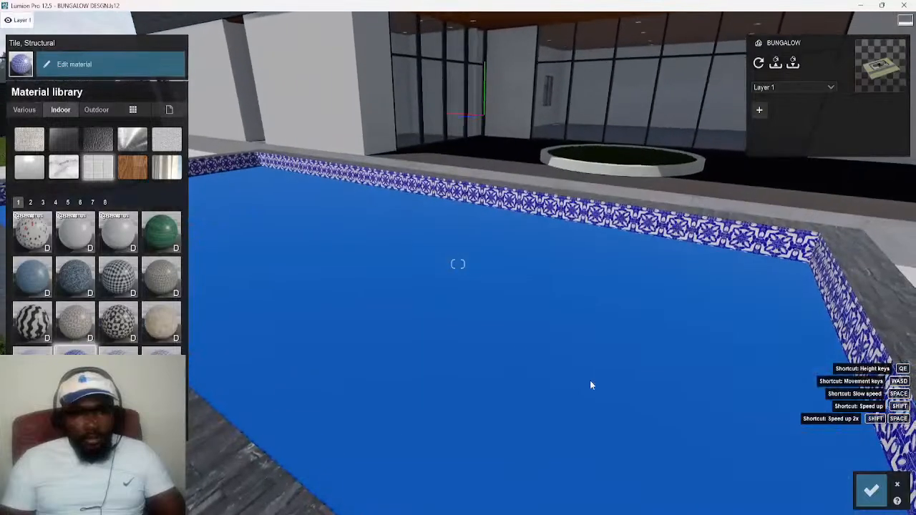
{"action": "left_click", "coordinate": [453, 313]}
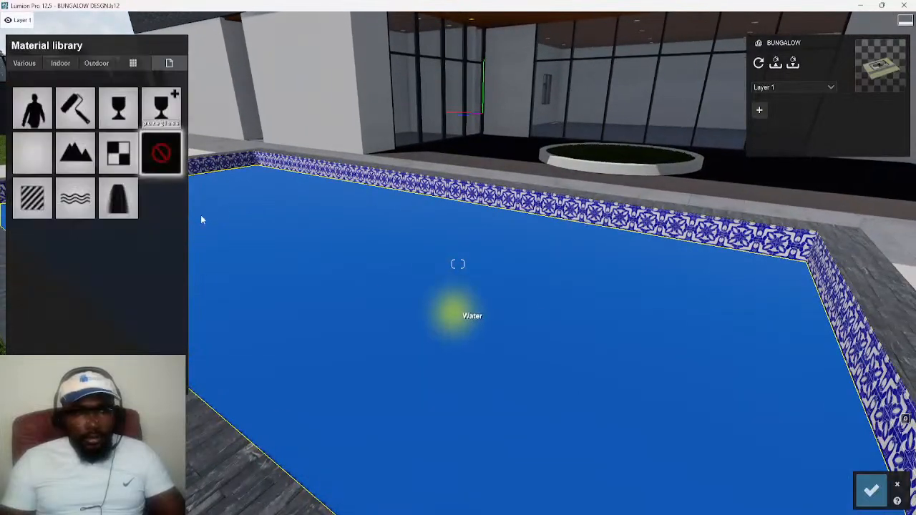
{"action": "left_click", "coordinate": [24, 63]}
{"action": "left_click", "coordinate": [168, 94]}
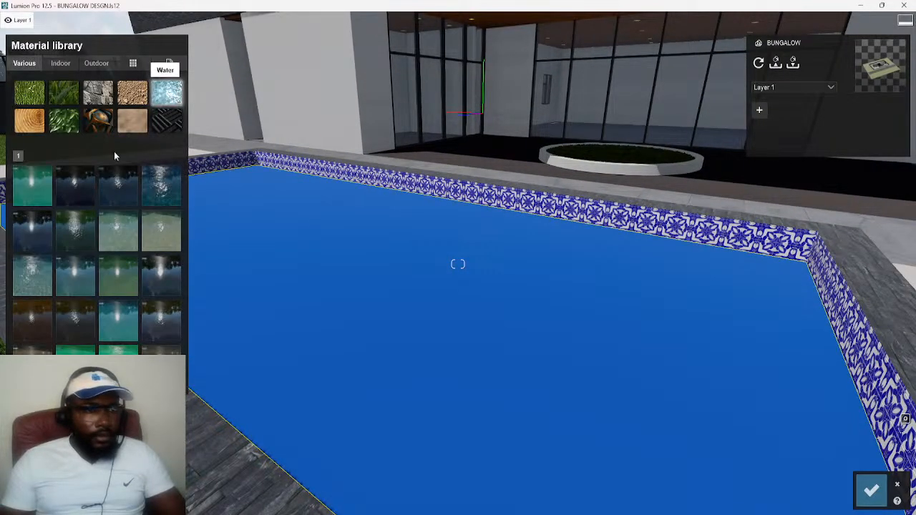
{"action": "left_click", "coordinate": [81, 197]}
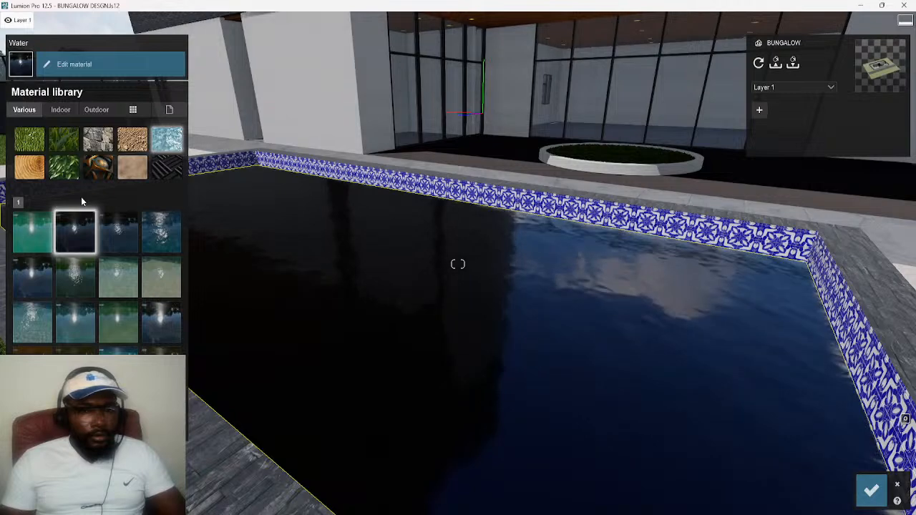
{"action": "left_click", "coordinate": [118, 229]}
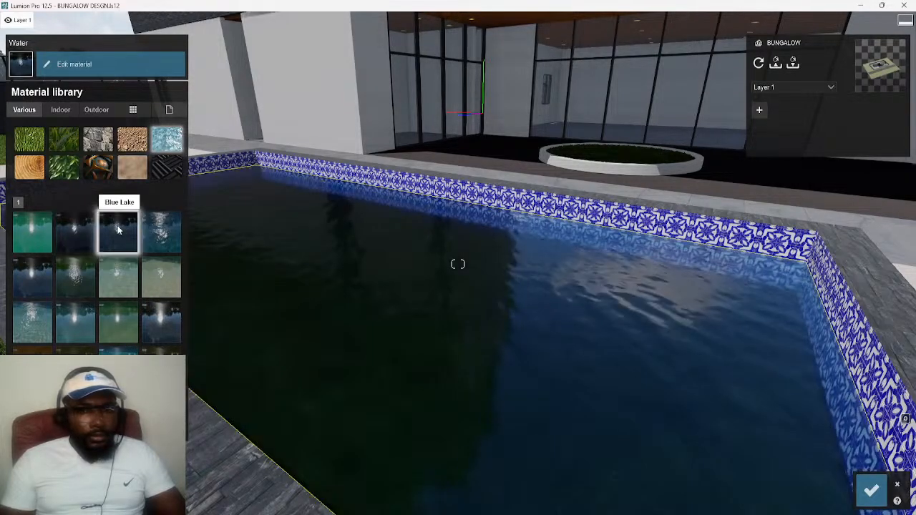
{"action": "left_click", "coordinate": [75, 231]}
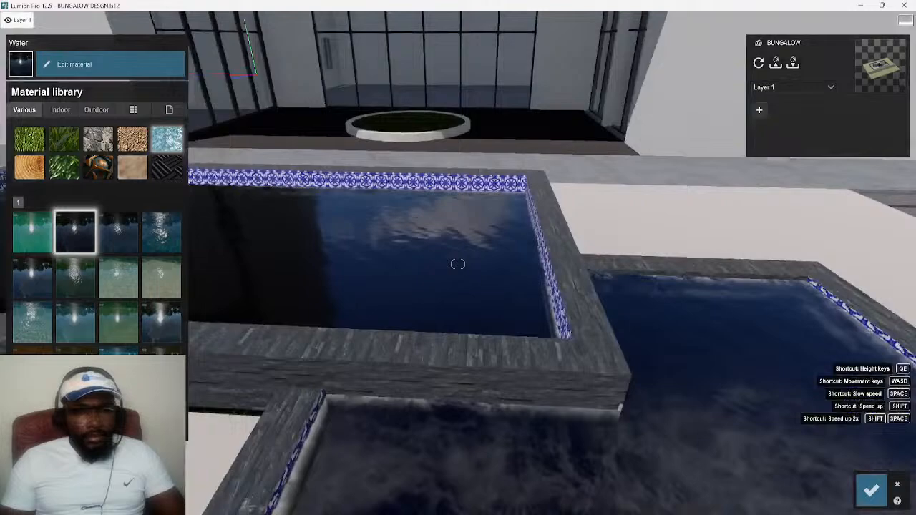
- Fly over the pool and along the side lawn to the garage and house front
{"action": "mouse_move", "coordinate": [458, 265]}
{"action": "right_mouse_down"}
{"action": "mouse_move", "coordinate": [501, 265]}
{"action": "mouse_move", "coordinate": [415, 264]}
{"action": "mouse_move", "coordinate": [530, 264]}
{"action": "right_mouse_up"}
{"action": "key", "text": "w"}
{"action": "right_click_drag", "start_coordinate": [459, 264], "coordinate": [392, 273]}
{"action": "right_click_drag", "start_coordinate": [507, 271], "coordinate": [362, 247]}
{"action": "key", "text": "w"}
{"action": "key", "text": "s"}
{"action": "key", "text": "w"}
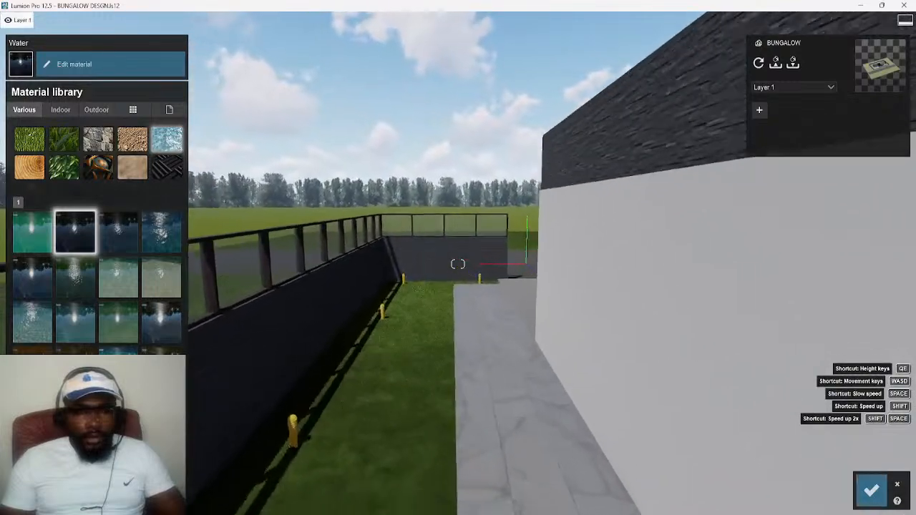
{"action": "key", "text": "w"}
{"action": "right_click_drag", "start_coordinate": [459, 264], "coordinate": [512, 246]}
{"action": "key", "text": "w"}
{"action": "right_click_drag", "start_coordinate": [441, 317], "coordinate": [531, 316]}
{"action": "key", "text": "s"}
{"action": "right_click_drag", "start_coordinate": [458, 264], "coordinate": [419, 294]}
{"action": "key", "text": "w"}
- Fly past the circular planter and over the roof into the glazed courtyard
{"action": "key", "text": "w"}
{"action": "key", "text": "w"}
{"action": "key", "text": "d"}
{"action": "key", "text": "w"}
{"action": "key", "text": "w"}
{"action": "key", "text": "w"}
{"action": "key", "text": "w"}
{"action": "key", "text": "w"}
{"action": "key", "text": "s"}
{"action": "key", "text": "w"}
{"action": "key", "text": "d"}
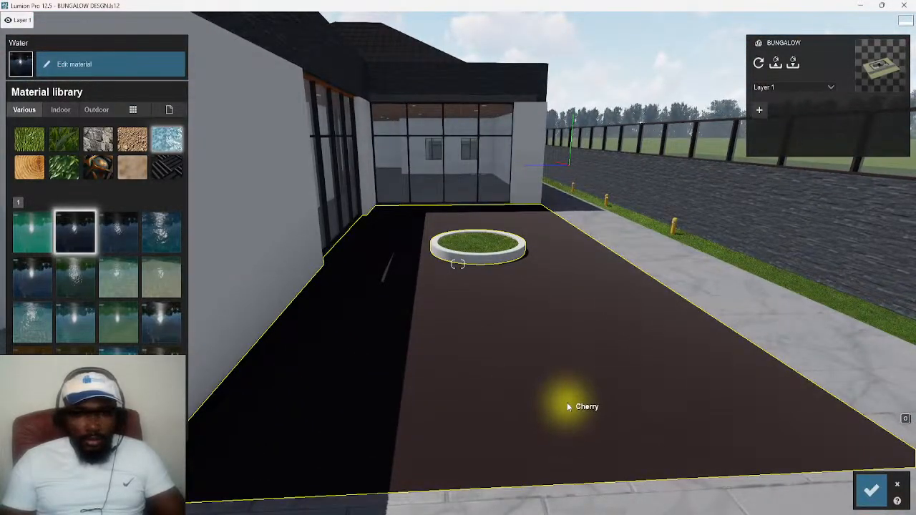
{"action": "key", "text": "a"}
{"action": "right_click_drag", "start_coordinate": [582, 403], "coordinate": [558, 397]}
{"action": "key", "text": "w"}
{"action": "key", "text": "d"}
{"action": "right_click_drag", "start_coordinate": [458, 264], "coordinate": [428, 284]}
{"action": "key", "text": "s"}
{"action": "key", "text": "w"}
{"action": "key", "text": "a"}
{"action": "key", "text": "q"}
{"action": "key", "text": "a"}
{"action": "key", "text": "w"}
{"action": "right_click_drag", "start_coordinate": [337, 290], "coordinate": [397, 301]}
{"action": "key", "text": "d"}
{"action": "right_click_drag", "start_coordinate": [594, 308], "coordinate": [665, 322]}
{"action": "key", "text": "w"}
{"action": "key", "text": "w"}
- Replace the courtyard floor's dark Cherry with an Outdoor wood-plank material
{"action": "left_click", "coordinate": [637, 355]}
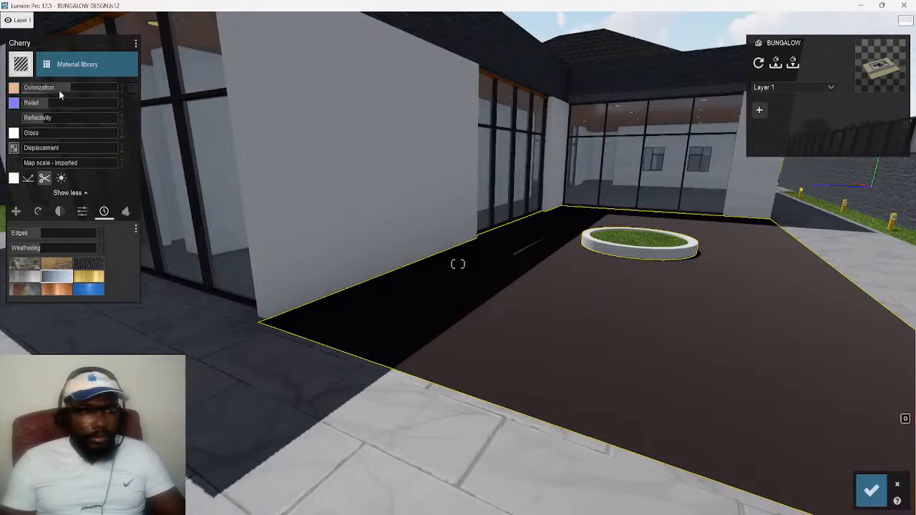
{"action": "left_click", "coordinate": [66, 65]}
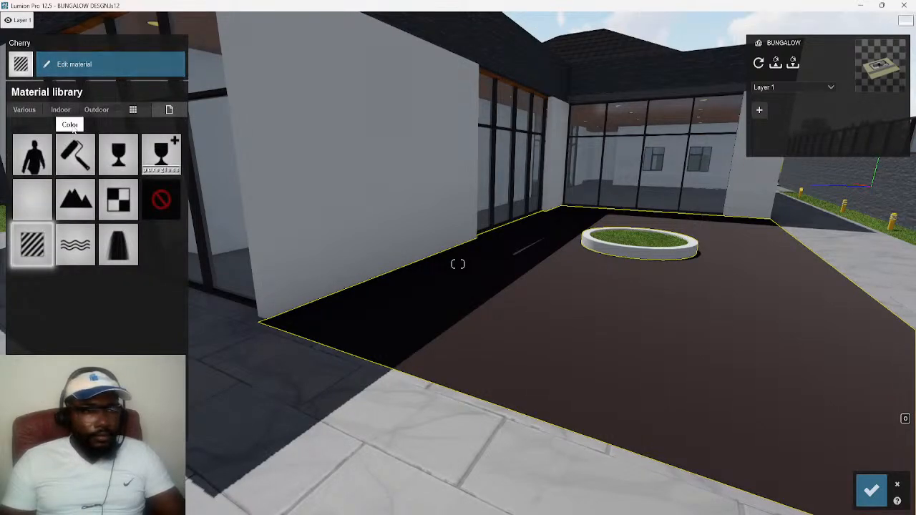
{"action": "left_click", "coordinate": [62, 112]}
{"action": "left_click", "coordinate": [135, 169]}
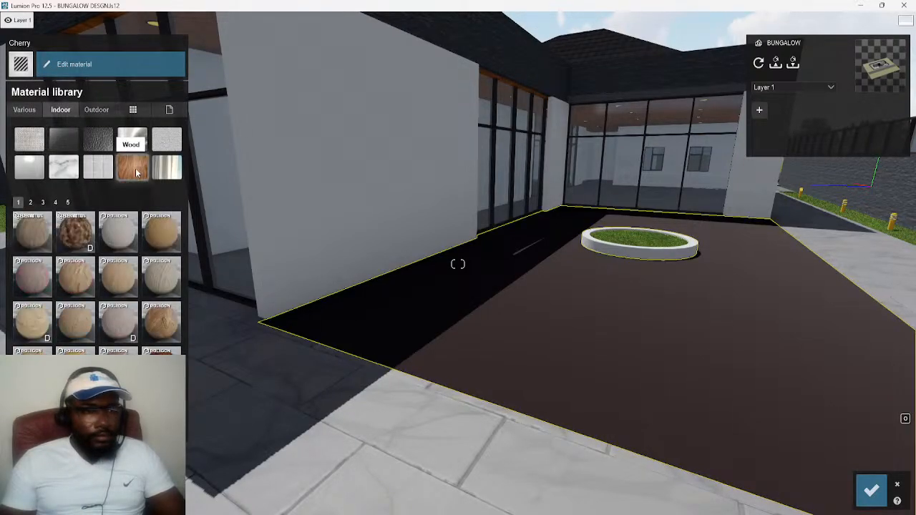
{"action": "left_click", "coordinate": [94, 111]}
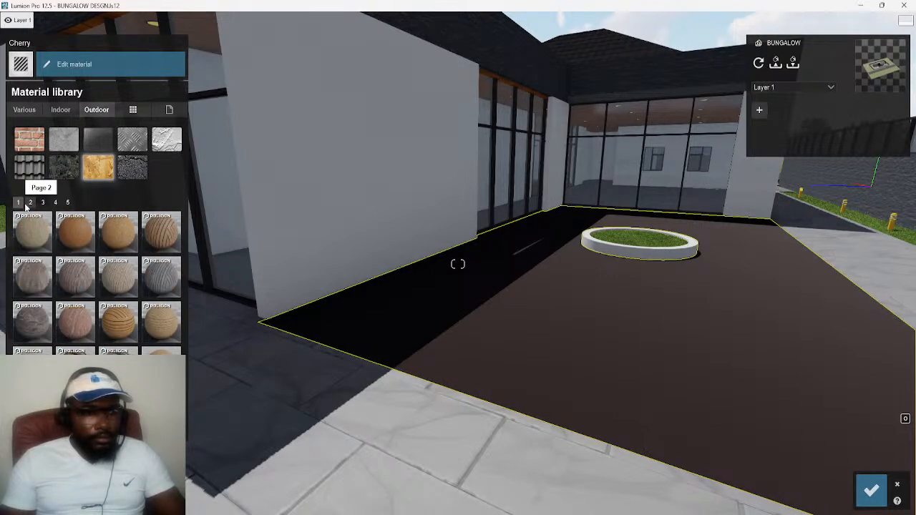
{"action": "left_click", "coordinate": [120, 326]}
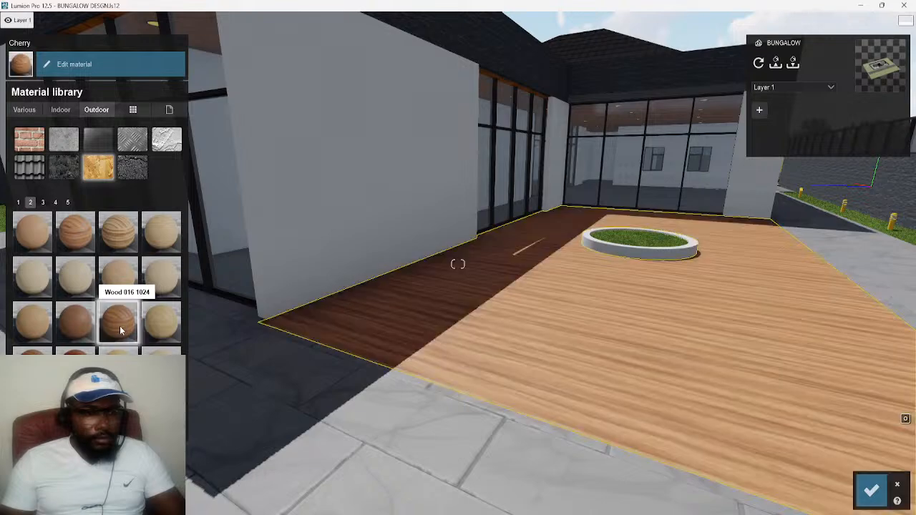
- Inspect the wood deck and tune the wood material: reflectivity about 0.6, relief 0.0
{"action": "key", "text": "w"}
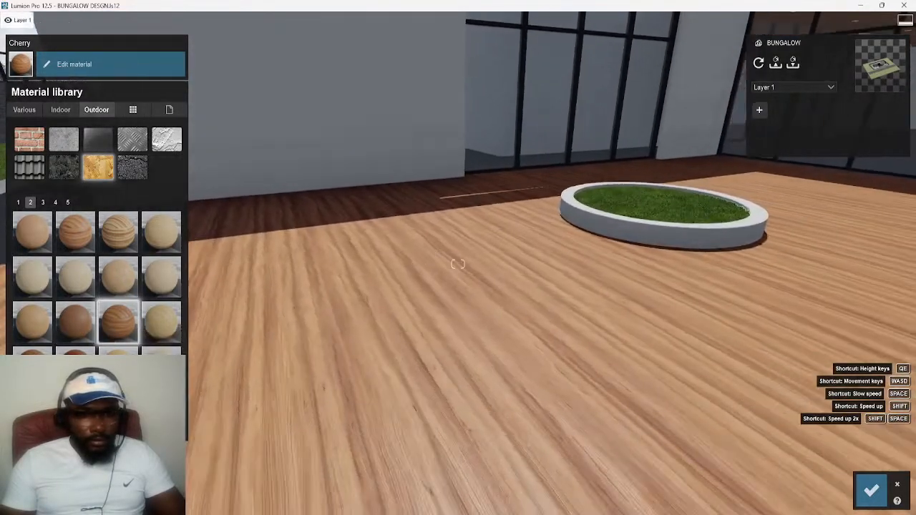
{"action": "key", "text": "s"}
{"action": "right_click_drag", "start_coordinate": [458, 264], "coordinate": [494, 345]}
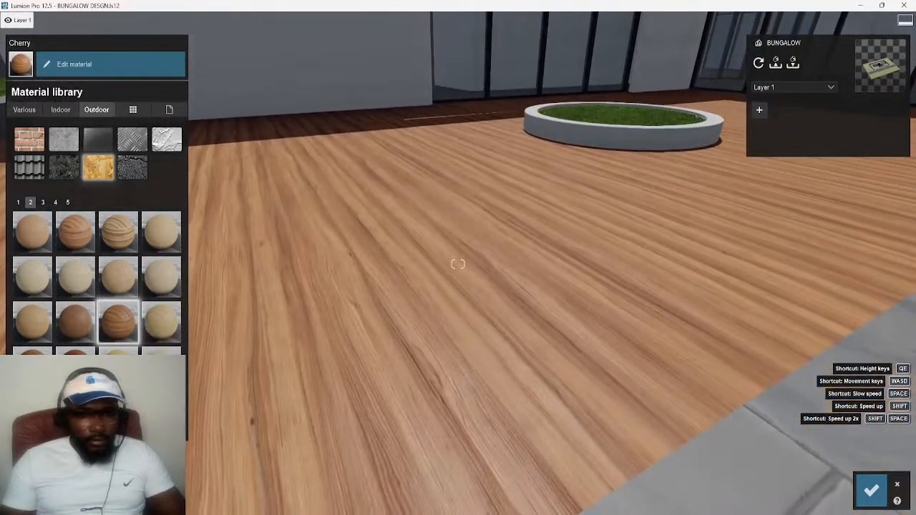
{"action": "key", "text": "a"}
{"action": "right_click_drag", "start_coordinate": [379, 383], "coordinate": [423, 329]}
{"action": "right_click_drag", "start_coordinate": [487, 463], "coordinate": [452, 455]}
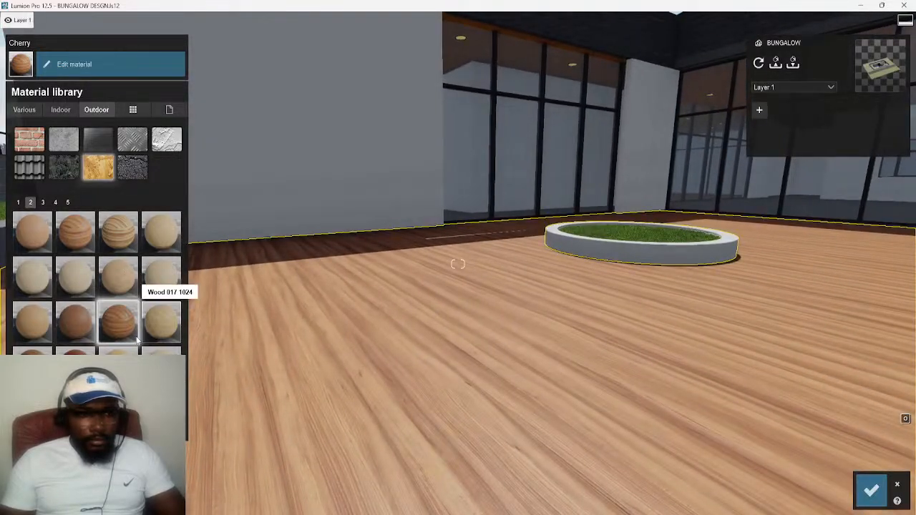
{"action": "left_click", "coordinate": [121, 331]}
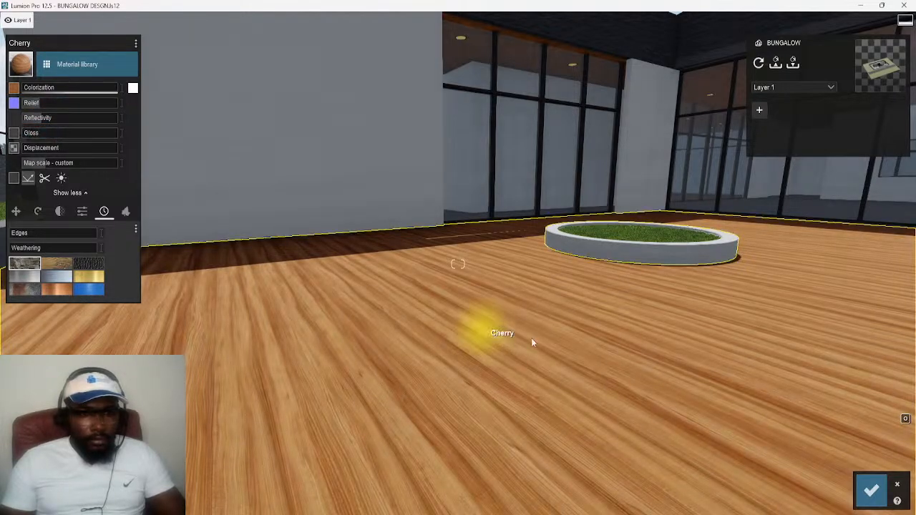
- Fly outside around the building corner and back into the deck courtyard
{"action": "key", "text": "w"}
{"action": "right_click_drag", "start_coordinate": [532, 341], "coordinate": [423, 333]}
{"action": "key", "text": "q"}
{"action": "right_click_drag", "start_coordinate": [458, 264], "coordinate": [423, 290]}
{"action": "key", "text": "a"}
{"action": "key", "text": "w"}
{"action": "key", "text": "w"}
- Fly from the planter around the house's outer walls toward the wooden door
{"action": "key", "text": "s"}
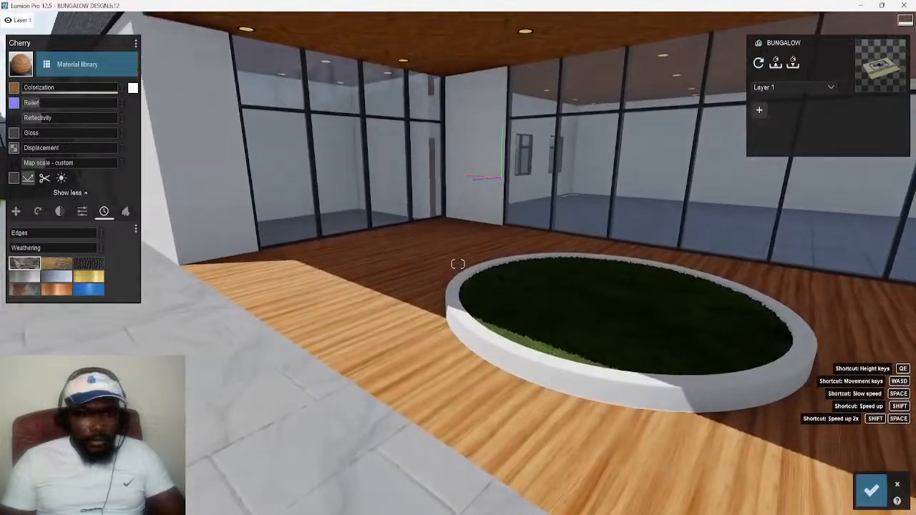
{"action": "right_click_drag", "start_coordinate": [458, 264], "coordinate": [533, 266]}
{"action": "key", "text": "s"}
{"action": "right_click_drag", "start_coordinate": [472, 315], "coordinate": [394, 316]}
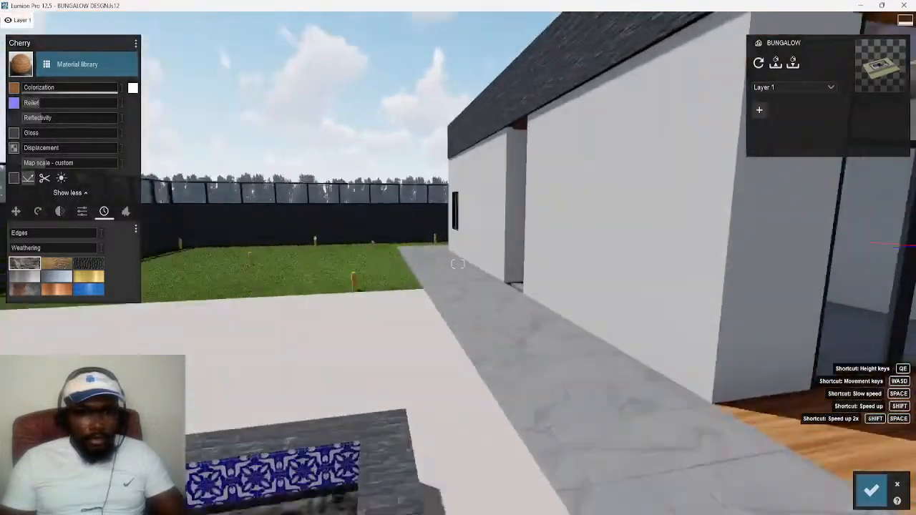
{"action": "right_click_drag", "start_coordinate": [458, 264], "coordinate": [523, 265]}
{"action": "key", "text": "w"}
{"action": "right_click_drag", "start_coordinate": [432, 340], "coordinate": [530, 343]}
{"action": "key", "text": "d"}
{"action": "right_click_drag", "start_coordinate": [530, 297], "coordinate": [512, 322]}
{"action": "key", "text": "w"}
- Approach the porch and frame the Cherry front door
{"action": "key", "text": "w"}
{"action": "key", "text": "w"}
{"action": "right_click_drag", "start_coordinate": [372, 308], "coordinate": [301, 292]}
{"action": "key", "text": "s"}
{"action": "right_click_drag", "start_coordinate": [353, 273], "coordinate": [224, 286]}
{"action": "key", "text": "a"}
{"action": "key", "text": "w"}
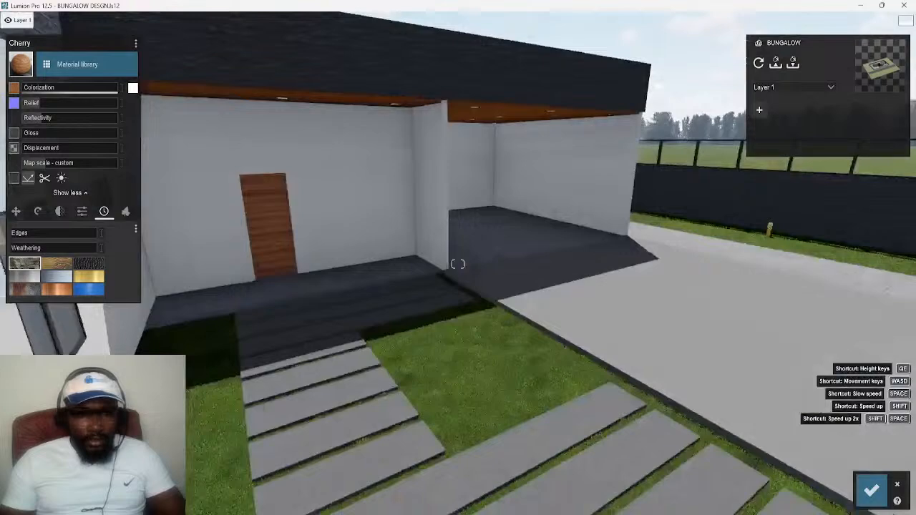
{"action": "right_click_drag", "start_coordinate": [299, 306], "coordinate": [258, 306]}
{"action": "key", "text": "w"}
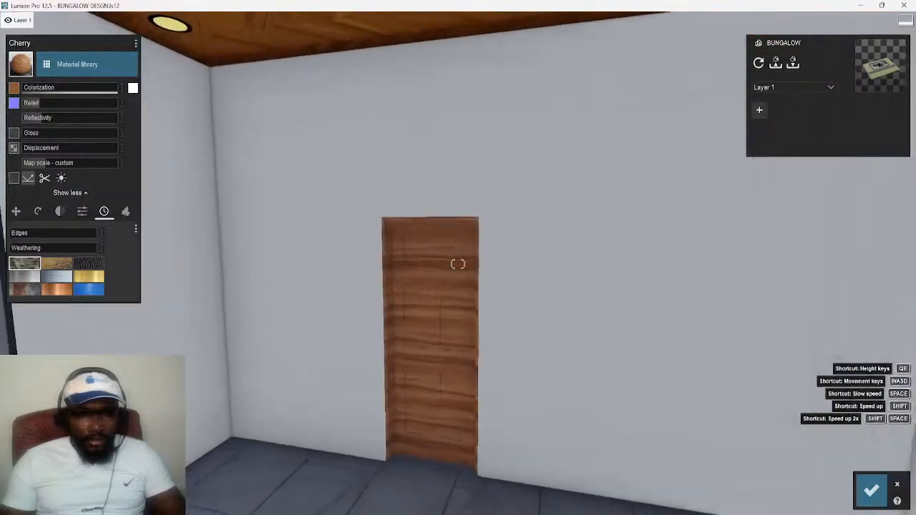
{"action": "right_click_drag", "start_coordinate": [347, 308], "coordinate": [433, 326]}
{"action": "key", "text": "s"}
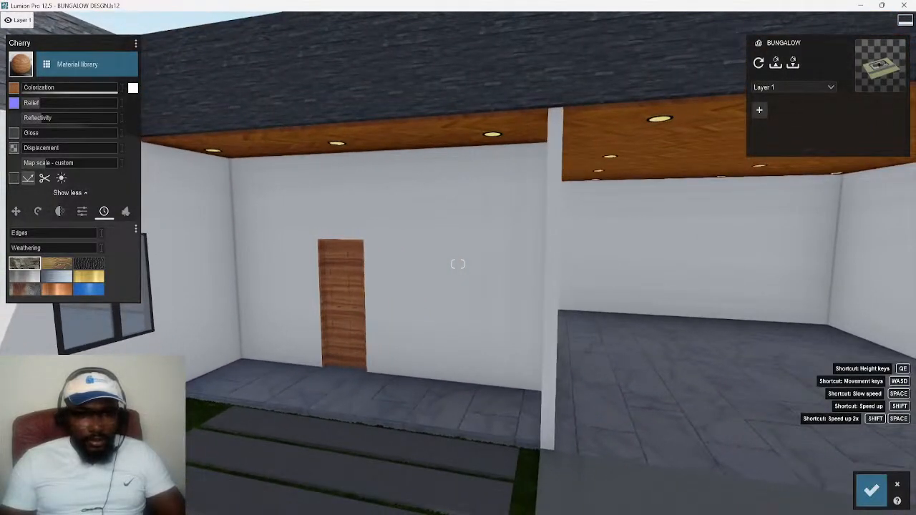
{"action": "key", "text": "w"}
{"action": "right_click_drag", "start_coordinate": [458, 264], "coordinate": [481, 260]}
{"action": "key", "text": "s"}
- Save the material set, overwriting the existing .mtt file
{"action": "left_click", "coordinate": [871, 491]}
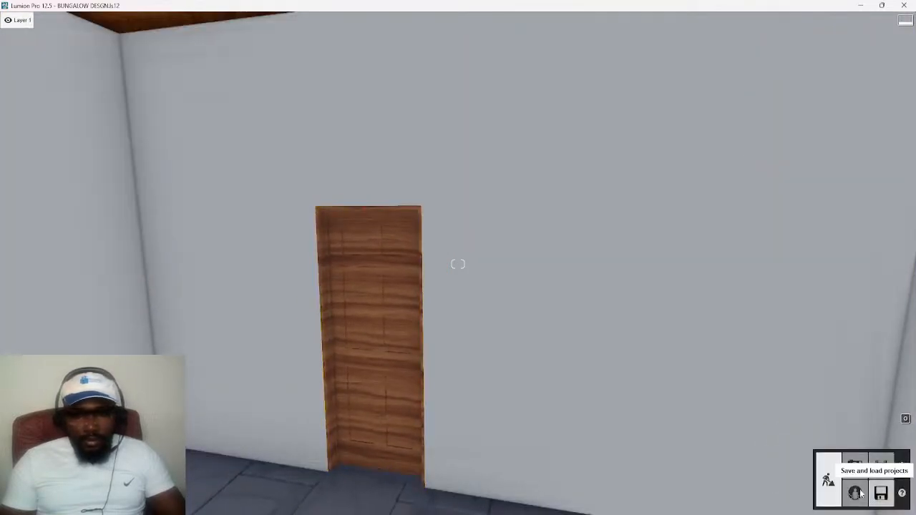
{"action": "left_click", "coordinate": [383, 352]}
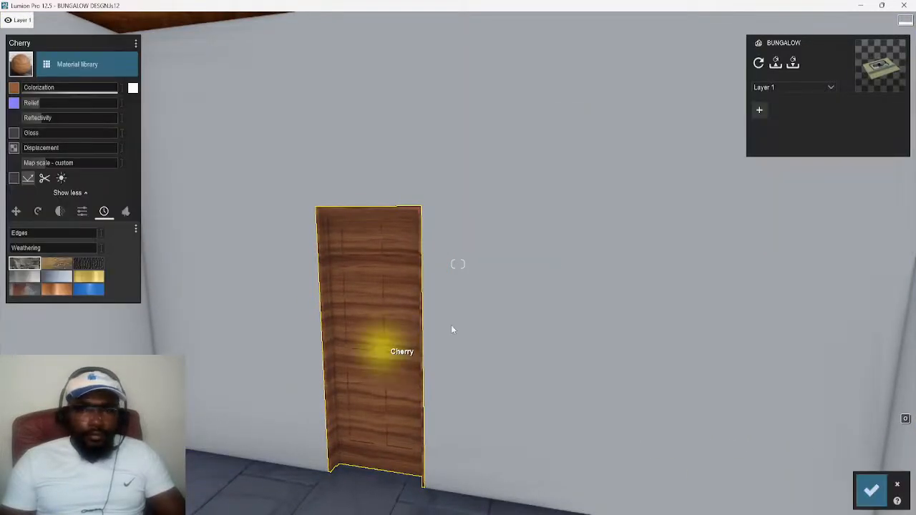
{"action": "key", "text": "s"}
{"action": "left_click", "coordinate": [776, 63]}
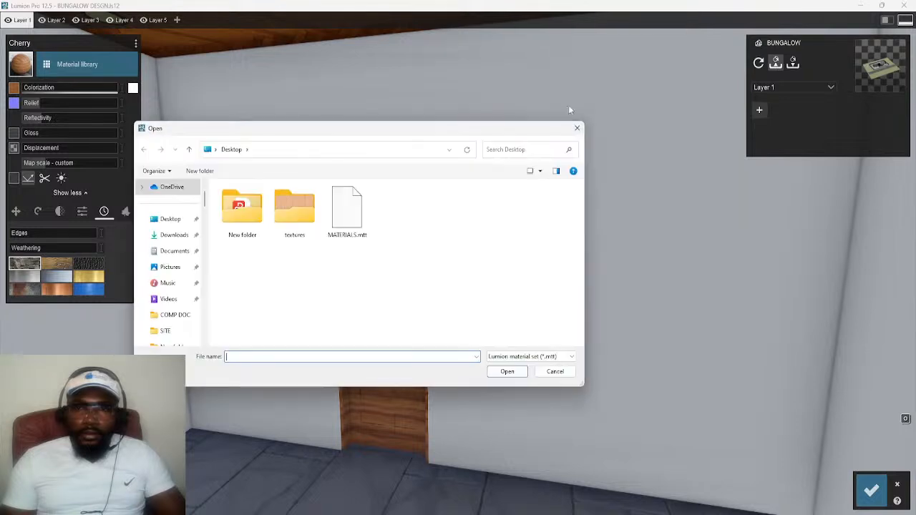
{"action": "left_click", "coordinate": [577, 129]}
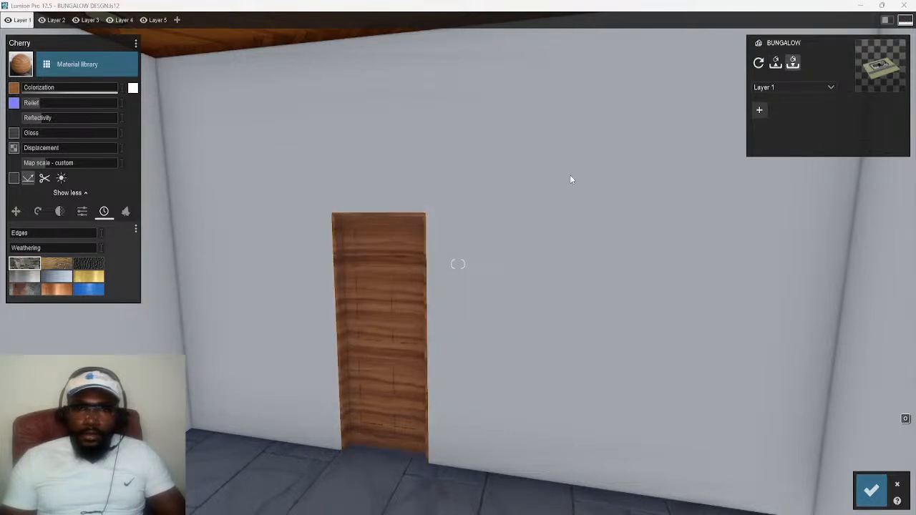
{"action": "left_click", "coordinate": [505, 373]}
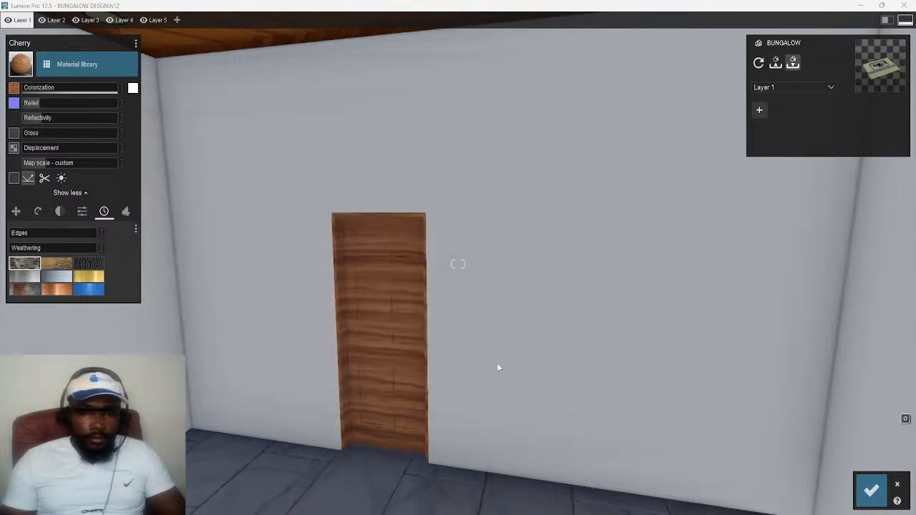
{"action": "left_click", "coordinate": [471, 299]}
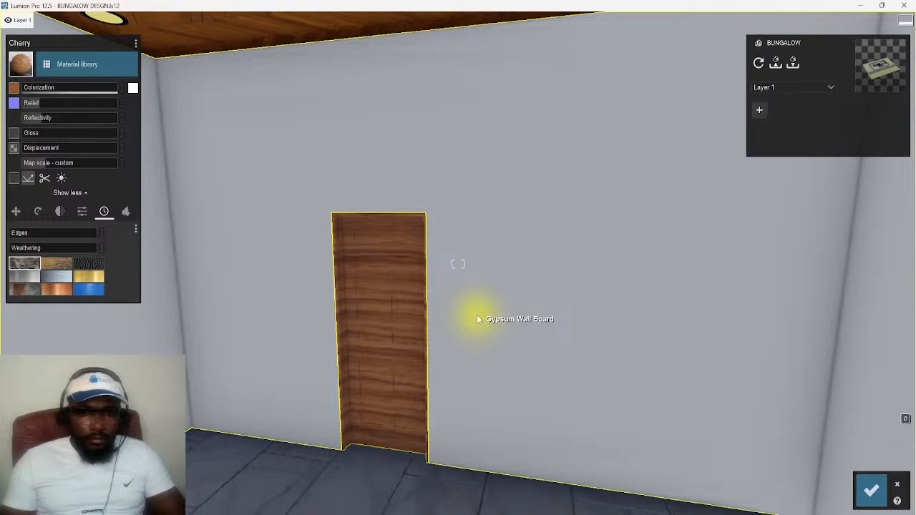
- Fly back out to view the house exterior and door
{"action": "key", "text": "s"}
{"action": "right_click_drag", "start_coordinate": [587, 381], "coordinate": [551, 379]}
{"action": "right_click_drag", "start_coordinate": [494, 349], "coordinate": [466, 351]}
{"action": "key", "text": "w"}
{"action": "key", "text": "w"}
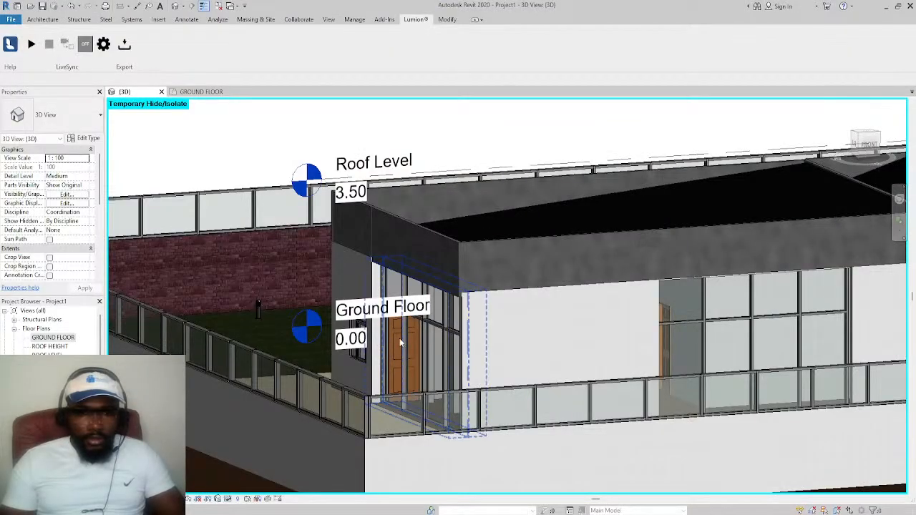
- Orbit to the glazed facade and check the white-wall door's type properties
{"action": "scroll", "coordinate": [465, 322], "scroll_direction": "down", "scroll_amount": 2}
{"action": "middle_click_drag", "start_coordinate": [469, 368], "coordinate": [673, 374], "text": "shift"}
{"action": "scroll", "coordinate": [658, 340], "scroll_direction": "up", "scroll_amount": 3}
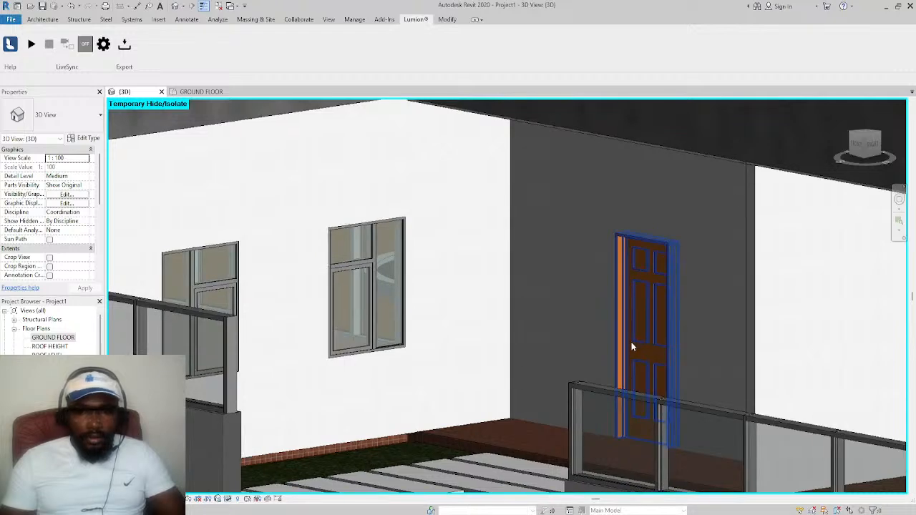
{"action": "left_click", "coordinate": [631, 342]}
{"action": "left_click", "coordinate": [86, 139]}
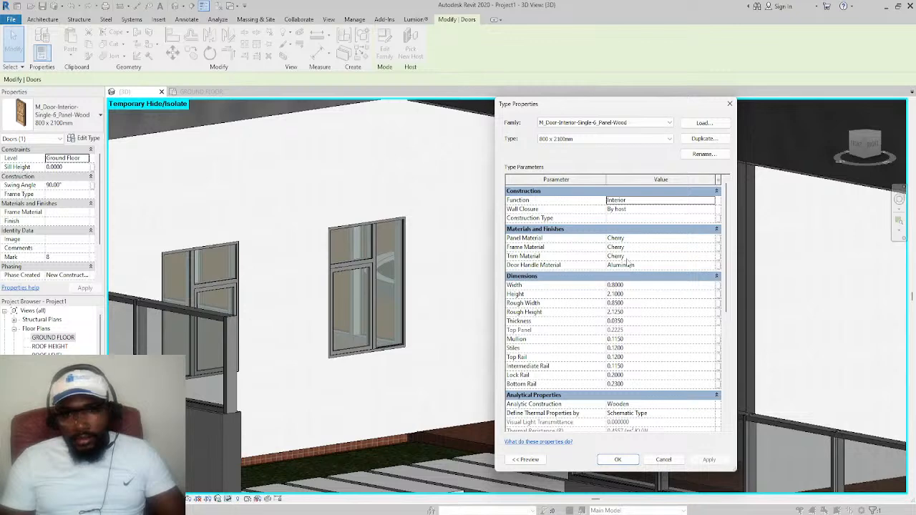
{"action": "left_click", "coordinate": [730, 106]}
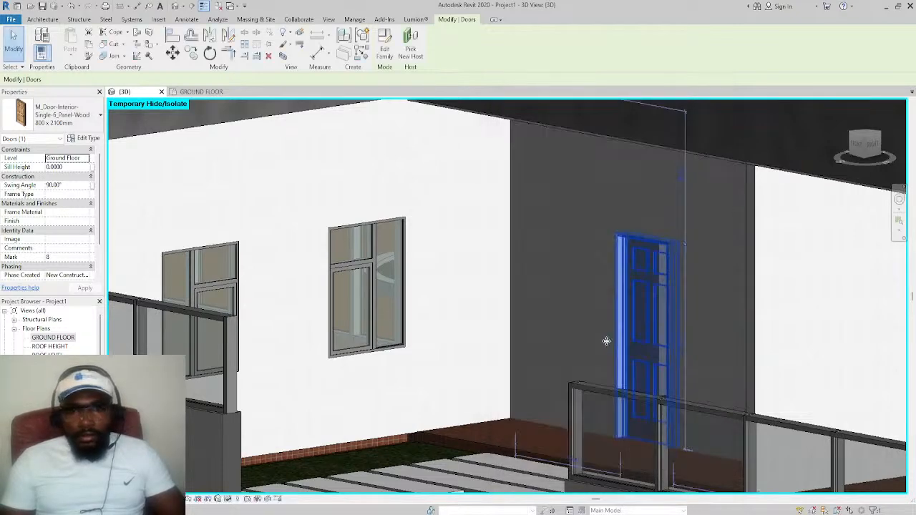
- Select the EXT FLOOR 1 balcony floor and open its layer structure for editing
{"action": "mouse_move", "coordinate": [687, 358]}
{"action": "middle_mouse_down", "text": "shift"}
{"action": "mouse_move", "coordinate": [563, 371]}
{"action": "mouse_move", "coordinate": [264, 226]}
{"action": "mouse_move", "coordinate": [296, 264]}
{"action": "middle_mouse_up", "text": "shift"}
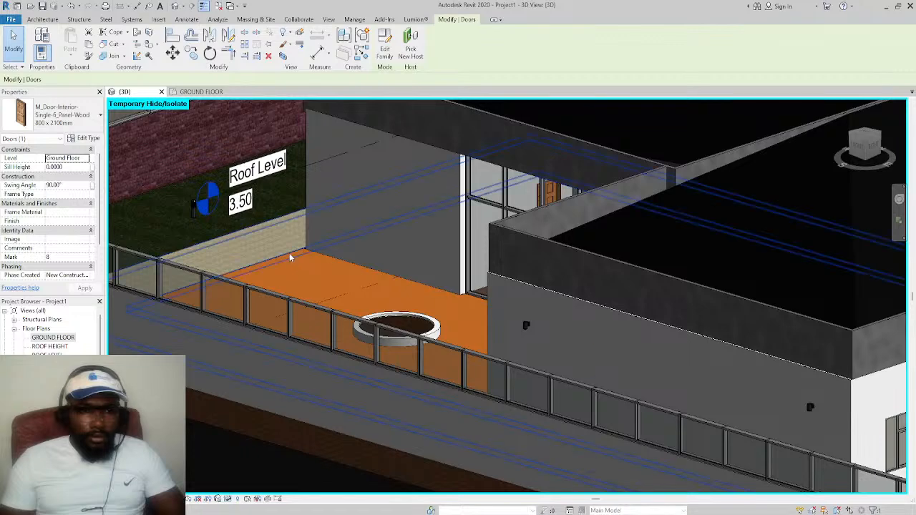
{"action": "left_click", "coordinate": [289, 254]}
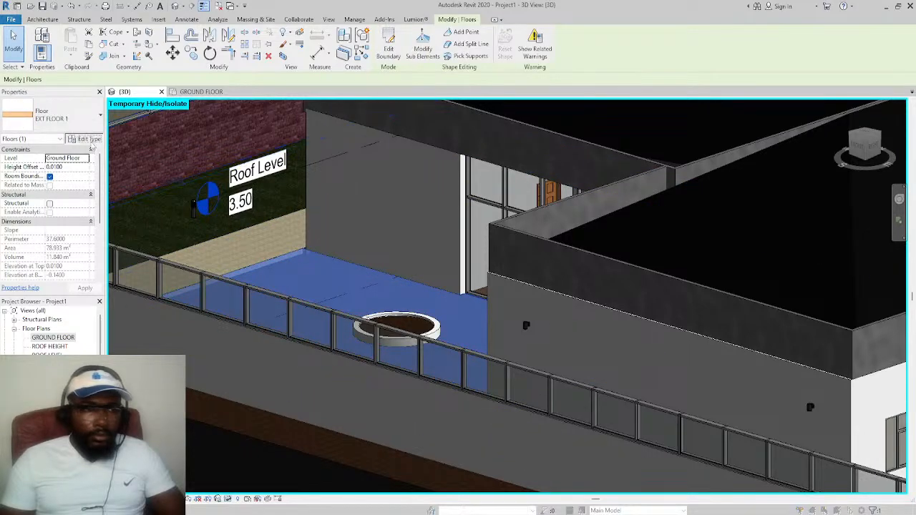
{"action": "left_click", "coordinate": [86, 139]}
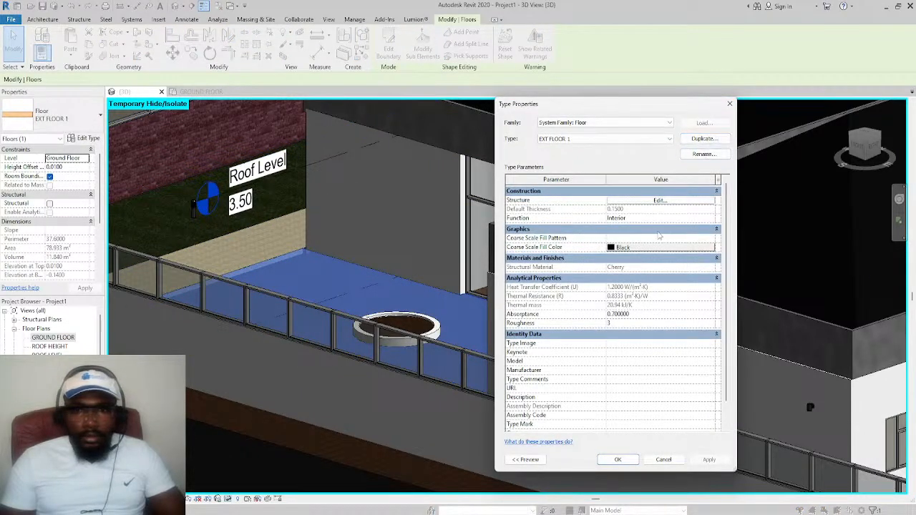
{"action": "left_click", "coordinate": [659, 195]}
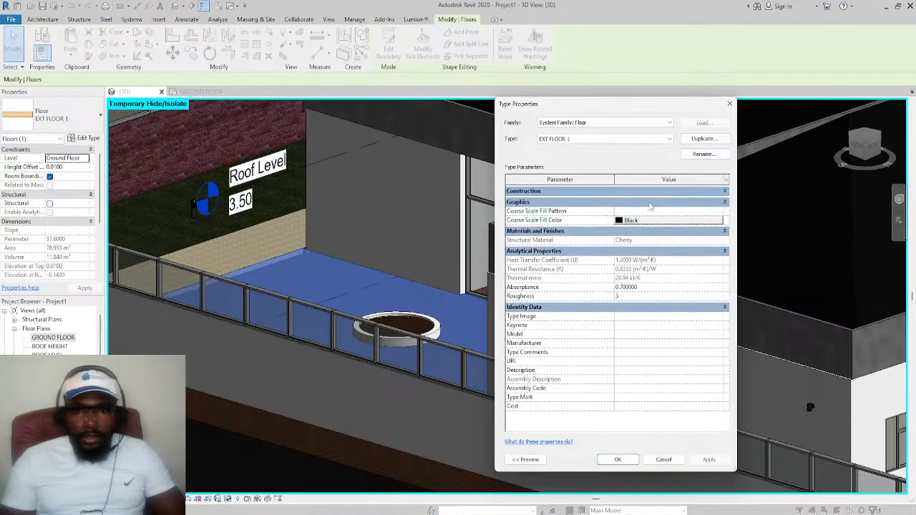
{"action": "left_click", "coordinate": [725, 194]}
{"action": "left_click", "coordinate": [664, 201]}
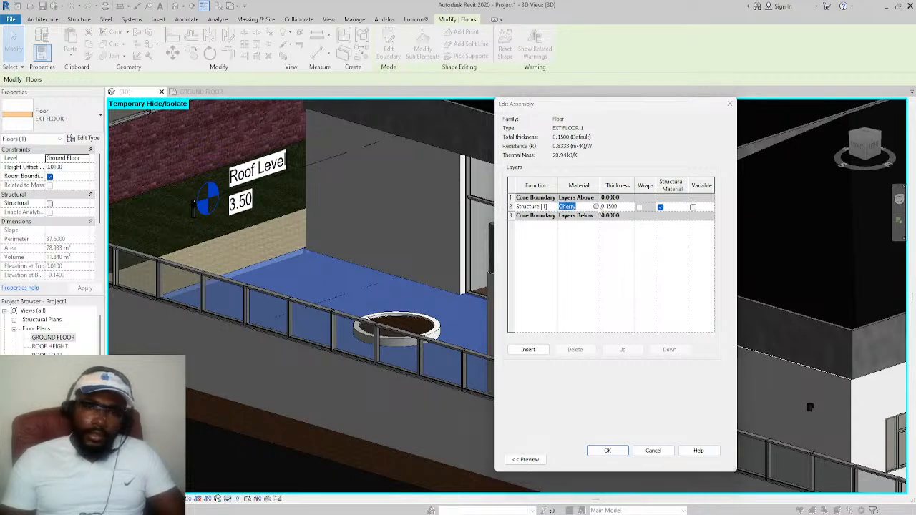
- Set the structure layer material to Tile, Stone and Ceramic mix and confirm all dialogs
{"action": "left_click", "coordinate": [596, 207]}
{"action": "scroll", "coordinate": [501, 258], "scroll_direction": "up", "scroll_amount": 1}
{"action": "left_click", "coordinate": [454, 150]}
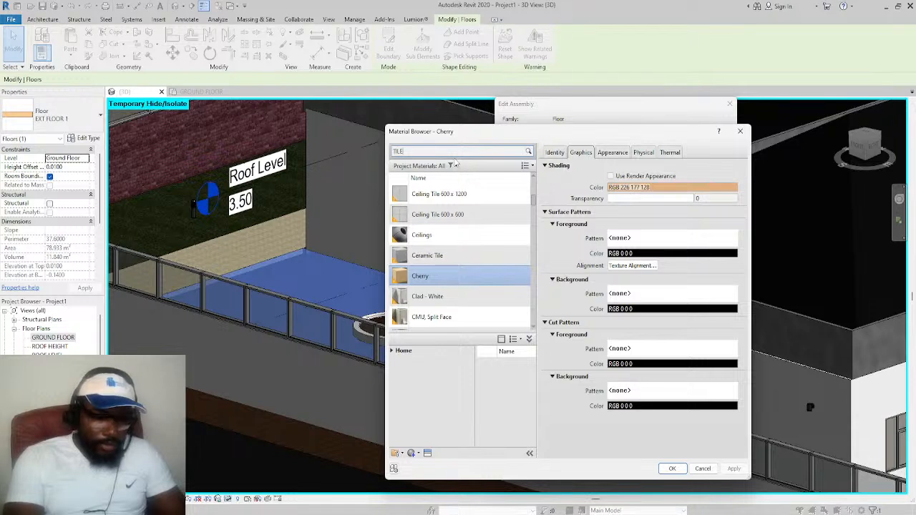
{"action": "scroll", "coordinate": [479, 288], "scroll_direction": "down", "scroll_amount": 1}
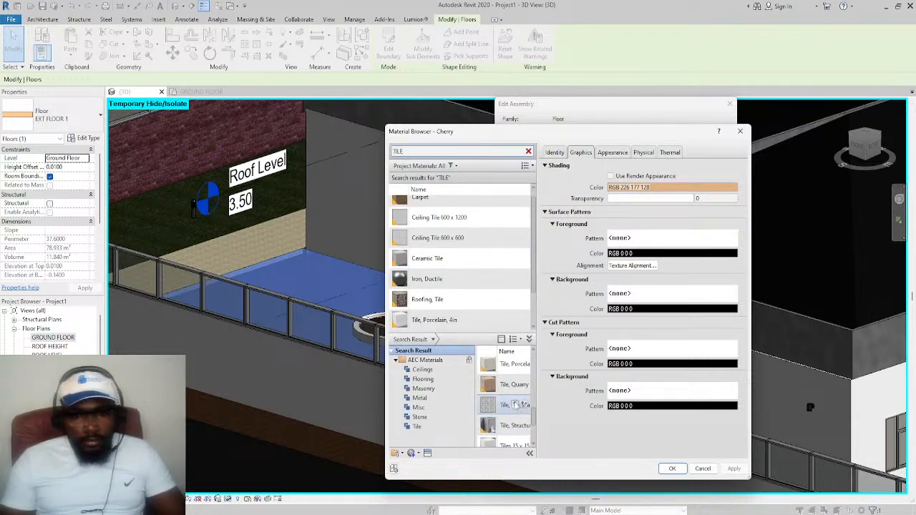
{"action": "left_click", "coordinate": [515, 405]}
{"action": "left_click", "coordinate": [670, 469]}
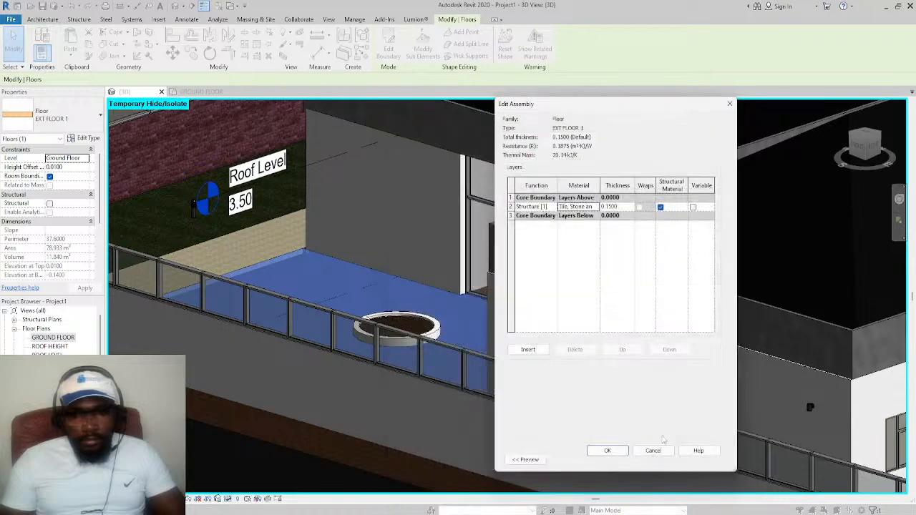
{"action": "left_click", "coordinate": [607, 451]}
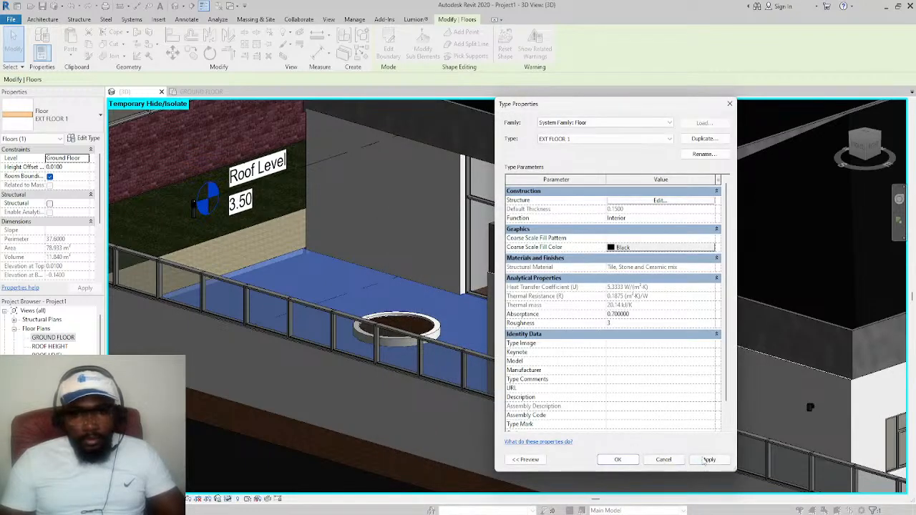
{"action": "left_click", "coordinate": [618, 460]}
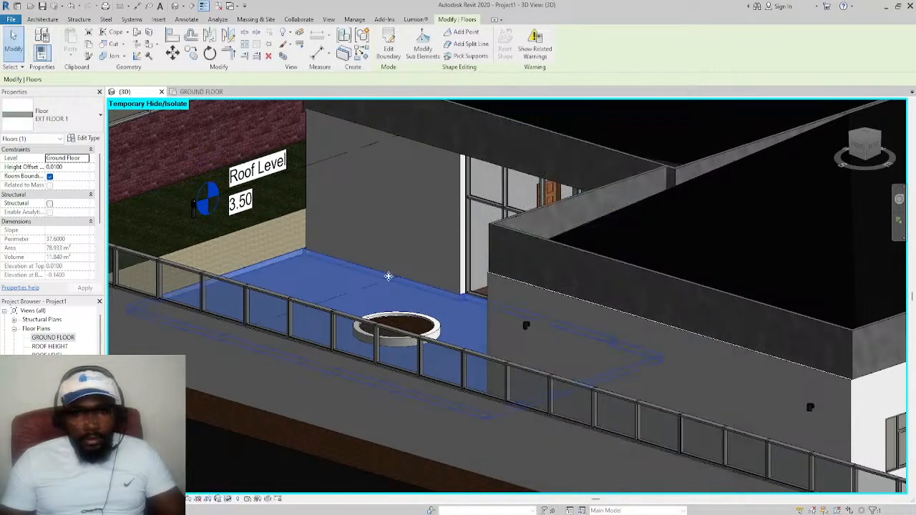
- Orbit the house to view the newly tiled courtyard floor and pool
{"action": "key", "text": "Escape"}
{"action": "scroll", "coordinate": [357, 293], "scroll_direction": "down", "scroll_amount": 6}
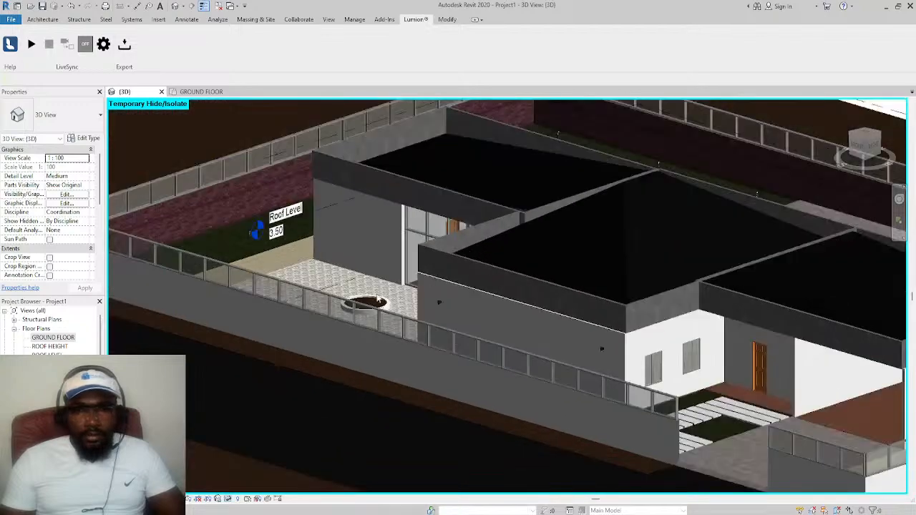
{"action": "scroll", "coordinate": [575, 324], "scroll_direction": "up", "scroll_amount": 2}
{"action": "middle_click_drag", "start_coordinate": [845, 187], "coordinate": [591, 432], "text": "shift"}
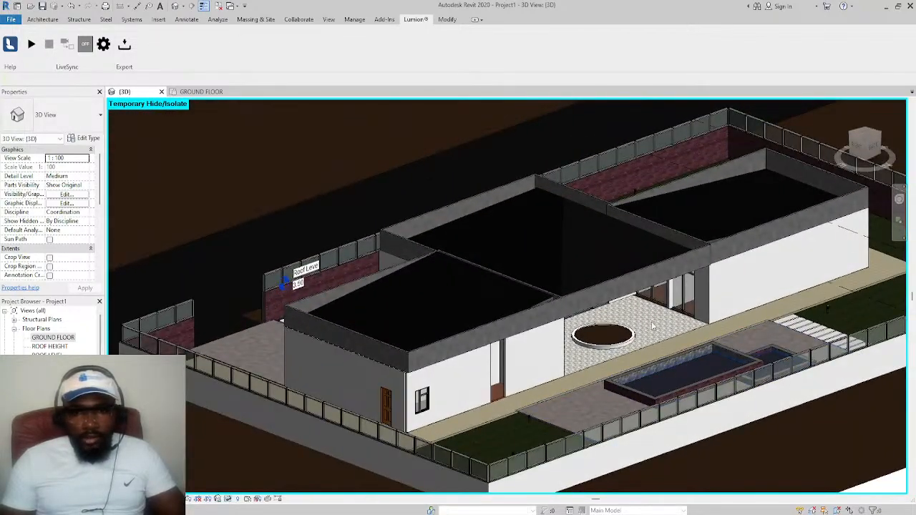
{"action": "middle_click_drag", "start_coordinate": [675, 382], "coordinate": [435, 192], "text": "shift"}
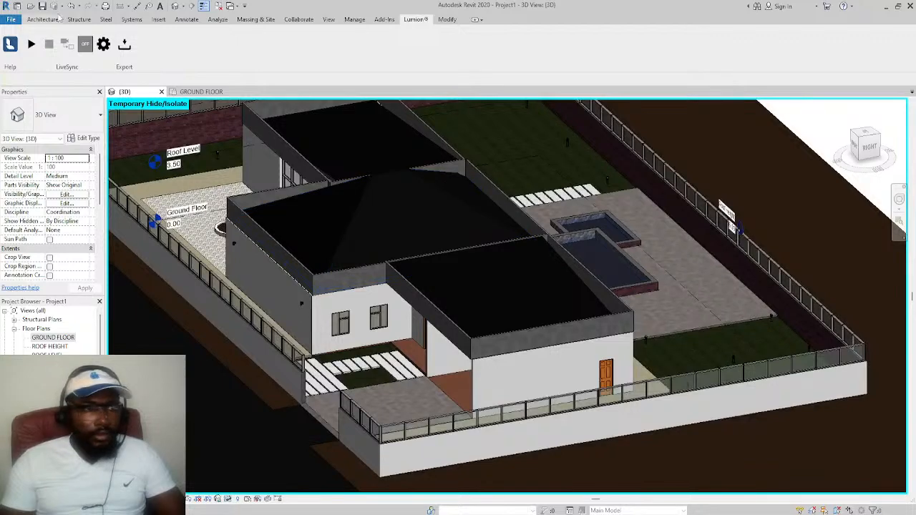
- Re-export the Revit model to Lumion as BUNGALOW.dae, replacing the existing file
{"action": "left_click", "coordinate": [124, 45]}
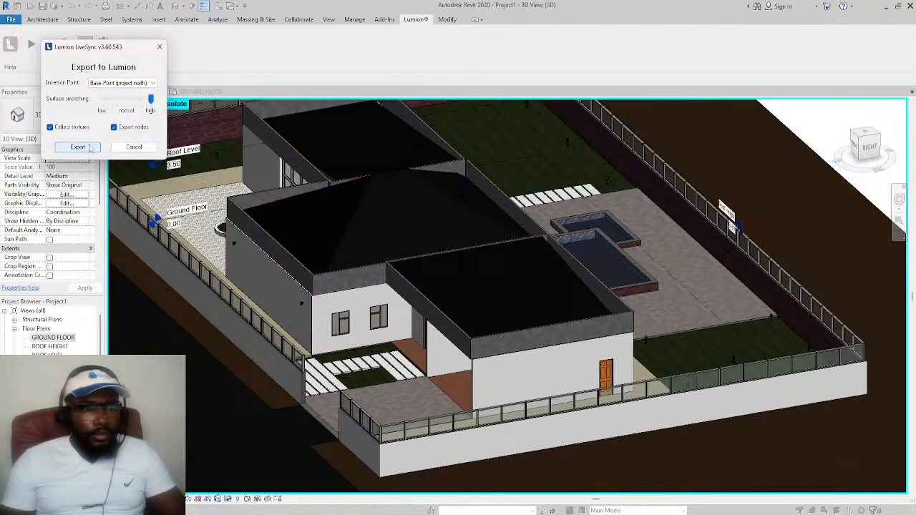
{"action": "left_click", "coordinate": [136, 109]}
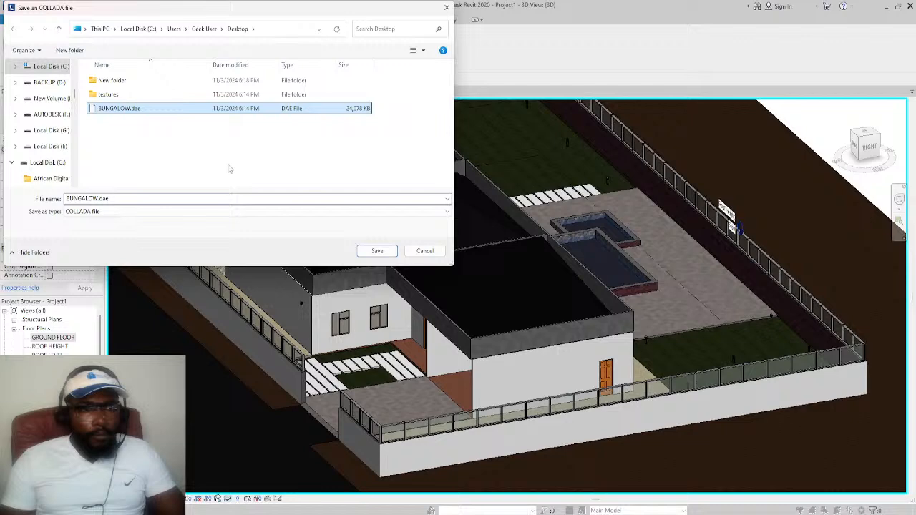
{"action": "left_click", "coordinate": [380, 252]}
{"action": "left_click", "coordinate": [482, 263]}
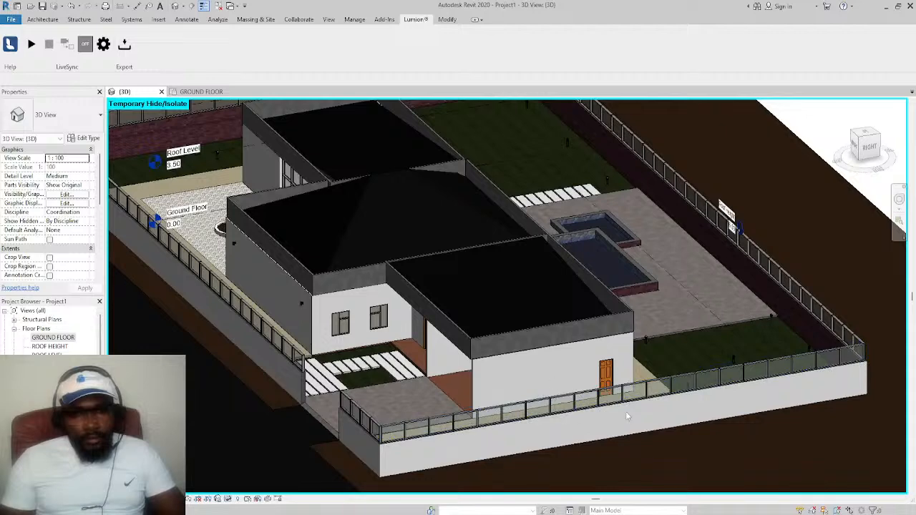
- Reload the updated bungalow model in Lumion
{"action": "middle_click_drag", "start_coordinate": [543, 339], "coordinate": [632, 388], "text": "shift"}
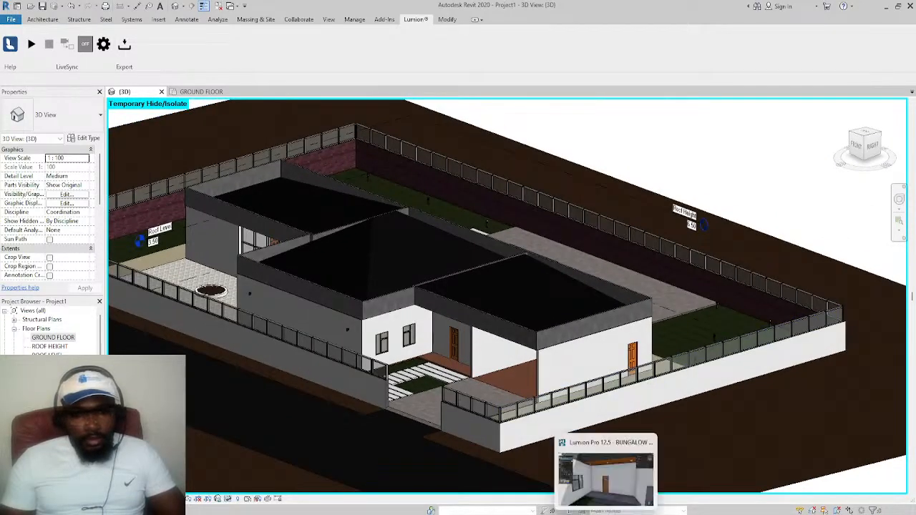
{"action": "left_click", "coordinate": [630, 487]}
{"action": "left_click", "coordinate": [759, 64]}
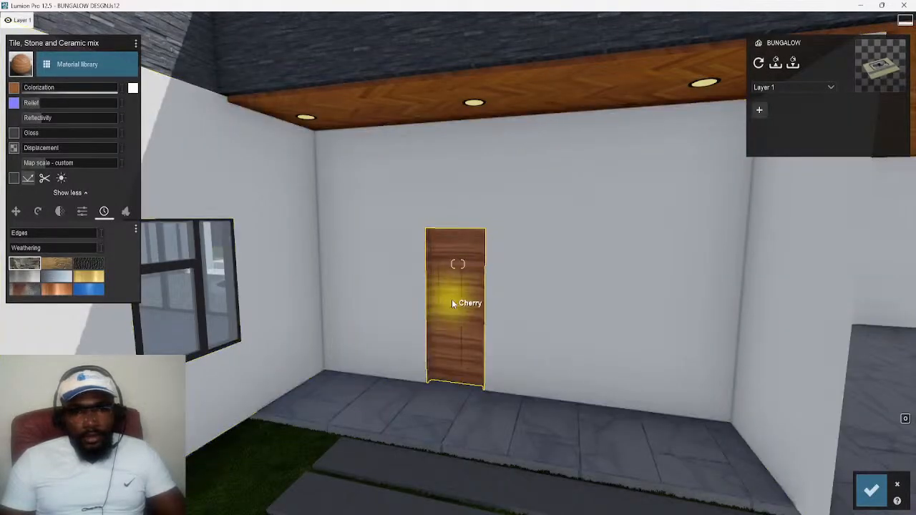
- Fly the camera around the house past the pool to the glazed patio
{"action": "right_click_drag", "start_coordinate": [502, 332], "coordinate": [594, 329]}
{"action": "key", "text": "s"}
{"action": "key", "text": "w"}
{"action": "right_click_drag", "start_coordinate": [458, 264], "coordinate": [372, 262]}
{"action": "key", "text": "d"}
{"action": "key", "text": "w"}
{"action": "right_click_drag", "start_coordinate": [615, 301], "coordinate": [522, 325]}
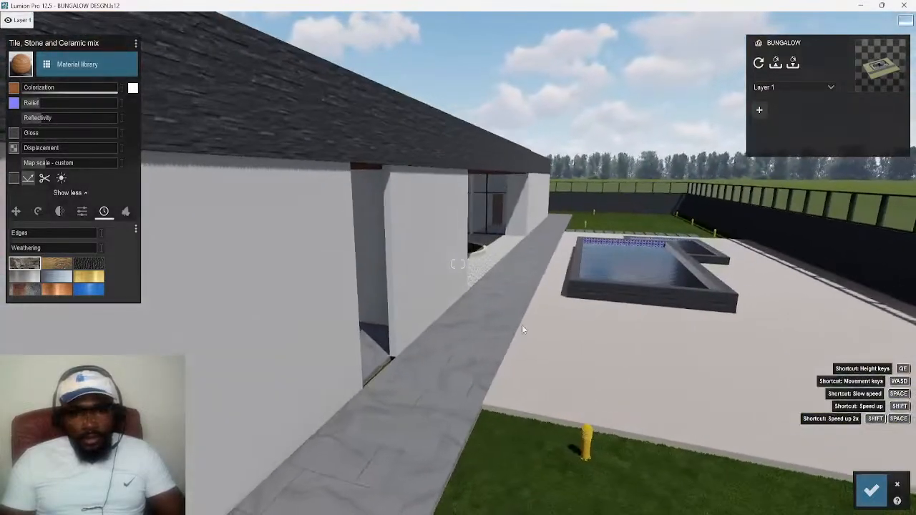
{"action": "key", "text": "d"}
{"action": "key", "text": "w"}
{"action": "key", "text": "w"}
{"action": "right_click_drag", "start_coordinate": [652, 340], "coordinate": [538, 316]}
{"action": "key", "text": "w"}
- Load the MATERIALS.mtt material set onto the bungalow, overwriting the current materials
{"action": "left_click", "coordinate": [777, 63]}
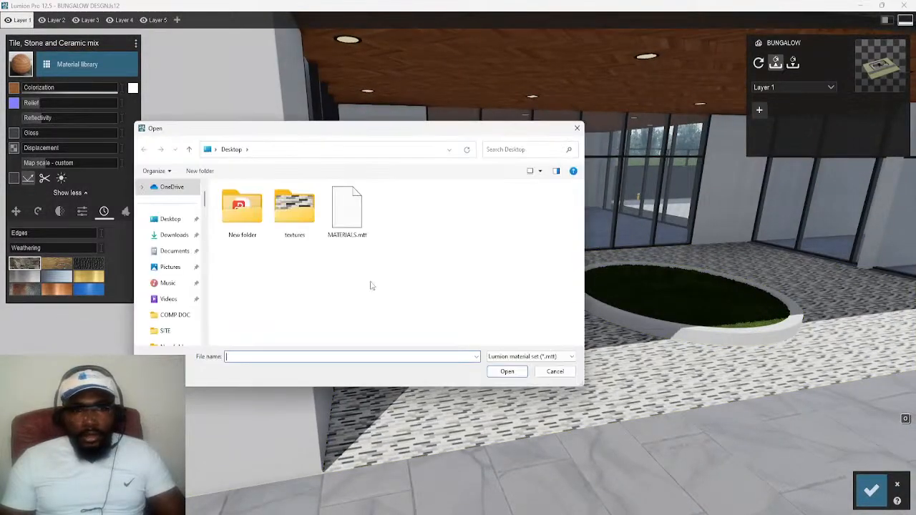
{"action": "left_click", "coordinate": [506, 373]}
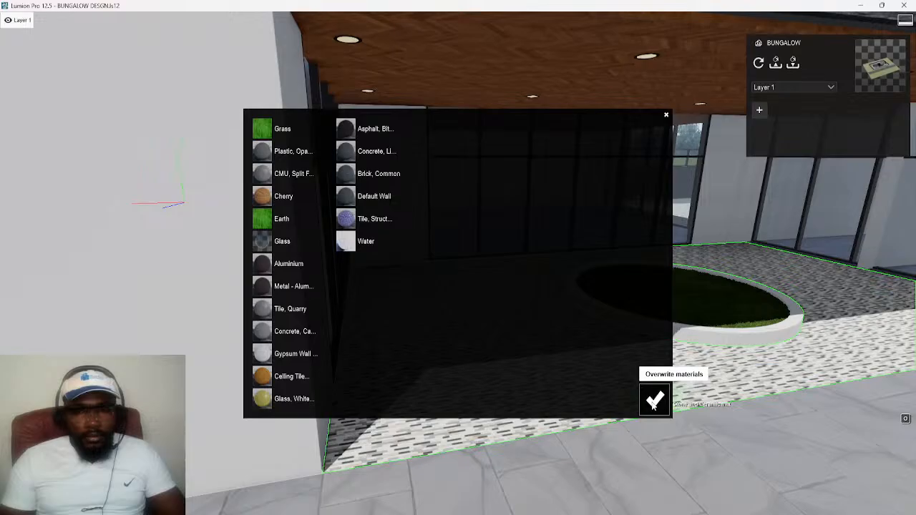
{"action": "left_click", "coordinate": [654, 402]}
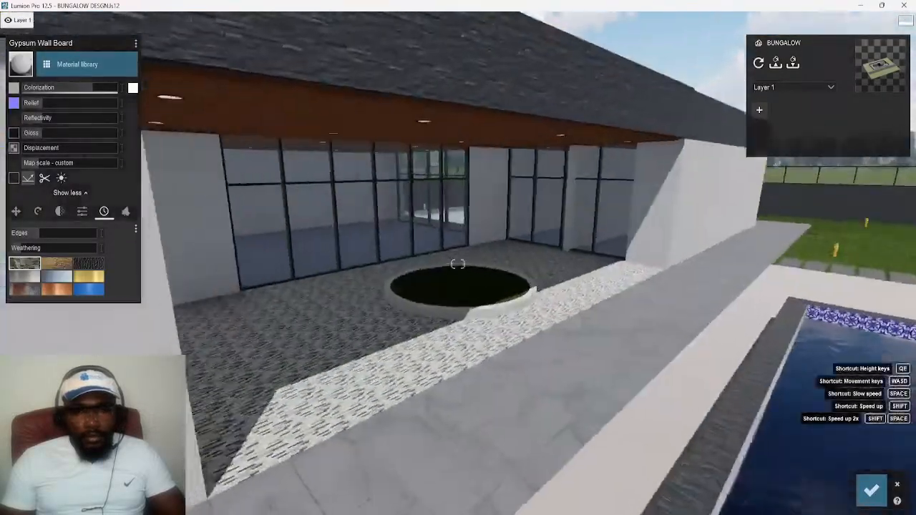
- Apply a plank wood from the Indoor > Wood library to the floor by the planter
{"action": "key", "text": "w"}
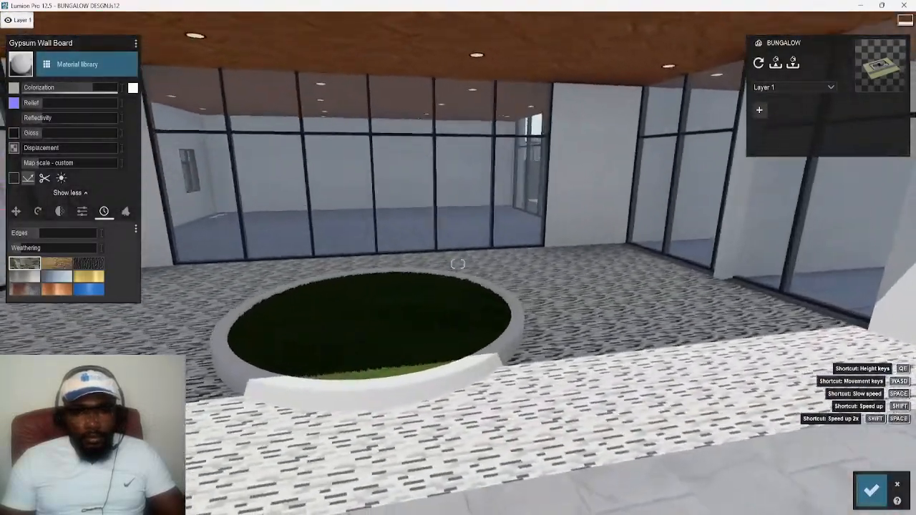
{"action": "key", "text": "s"}
{"action": "key", "text": "d"}
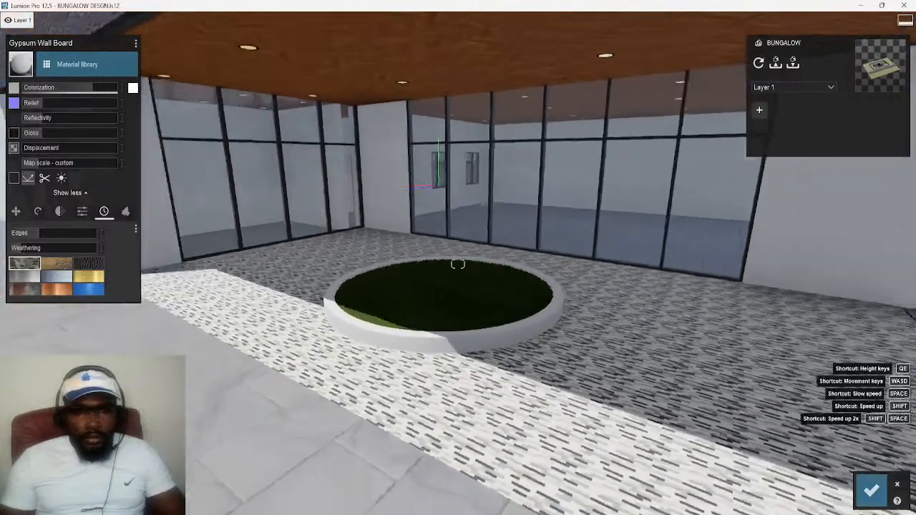
{"action": "left_click", "coordinate": [641, 403]}
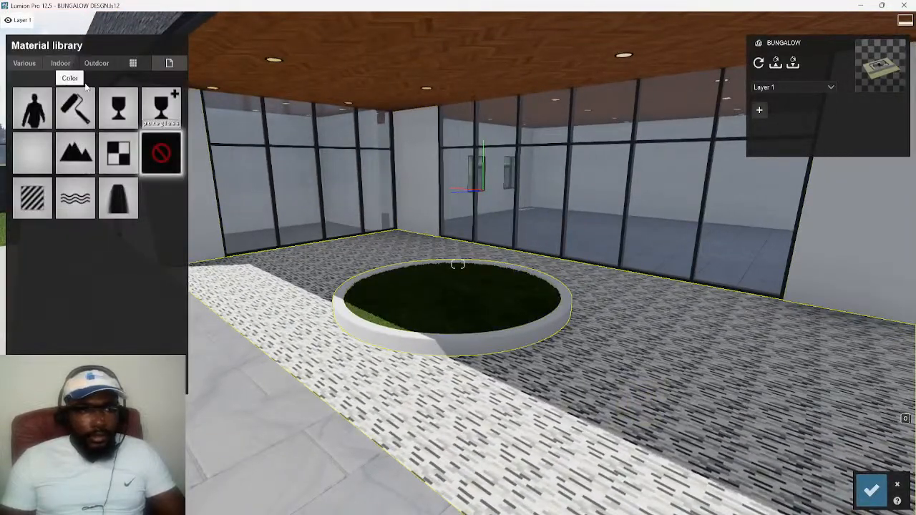
{"action": "left_click", "coordinate": [60, 64]}
{"action": "left_click", "coordinate": [130, 120]}
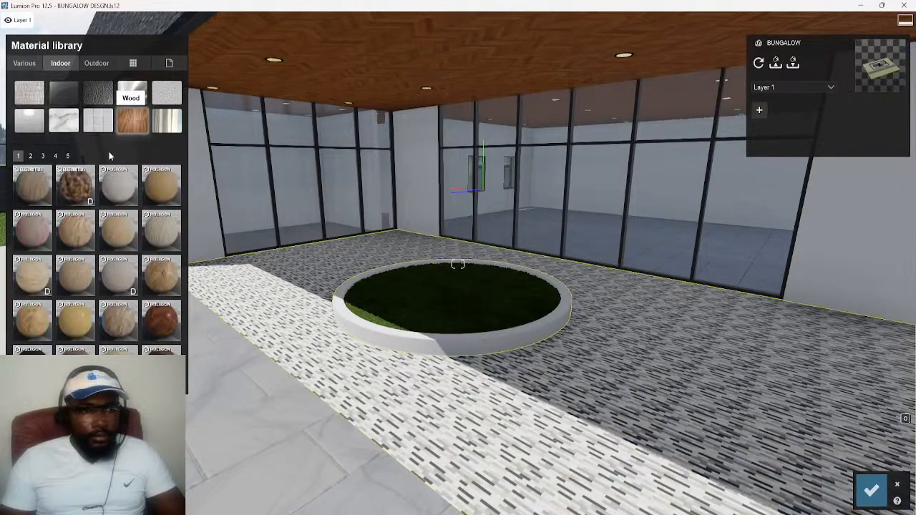
{"action": "left_click", "coordinate": [30, 156]}
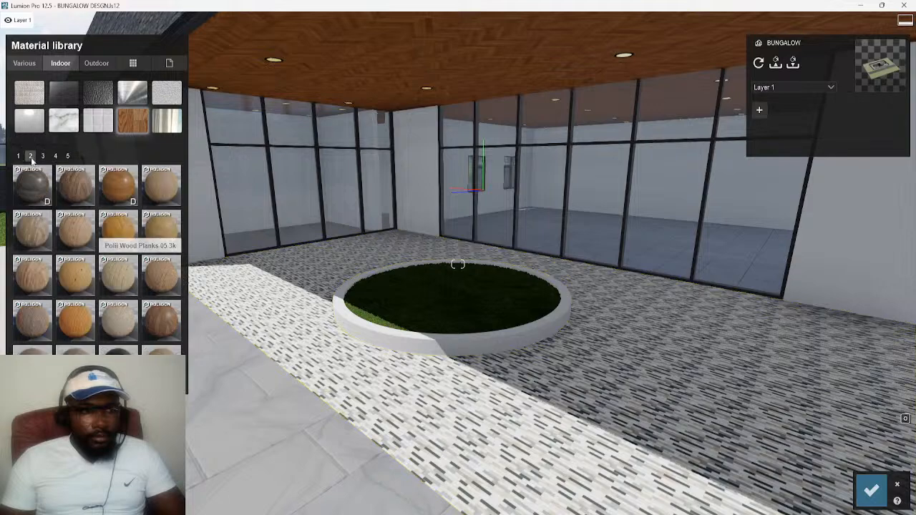
{"action": "left_click", "coordinate": [117, 236]}
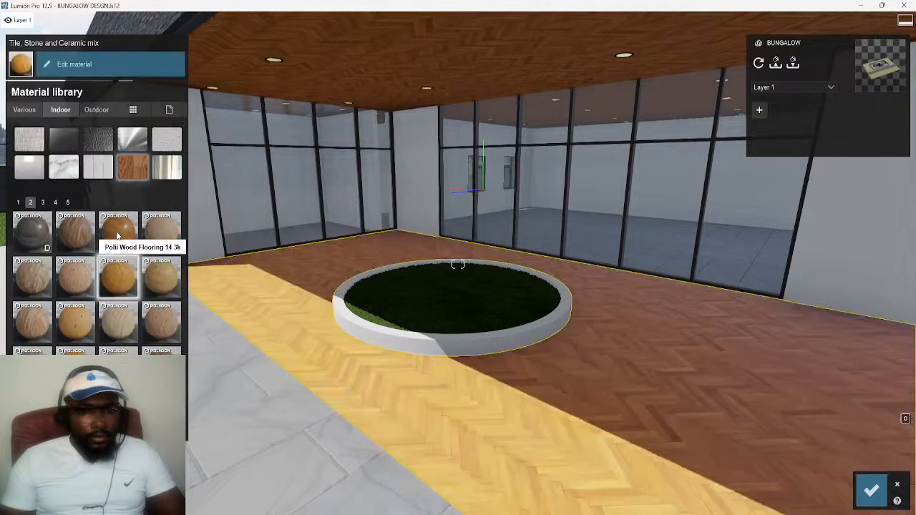
{"action": "left_click", "coordinate": [120, 236]}
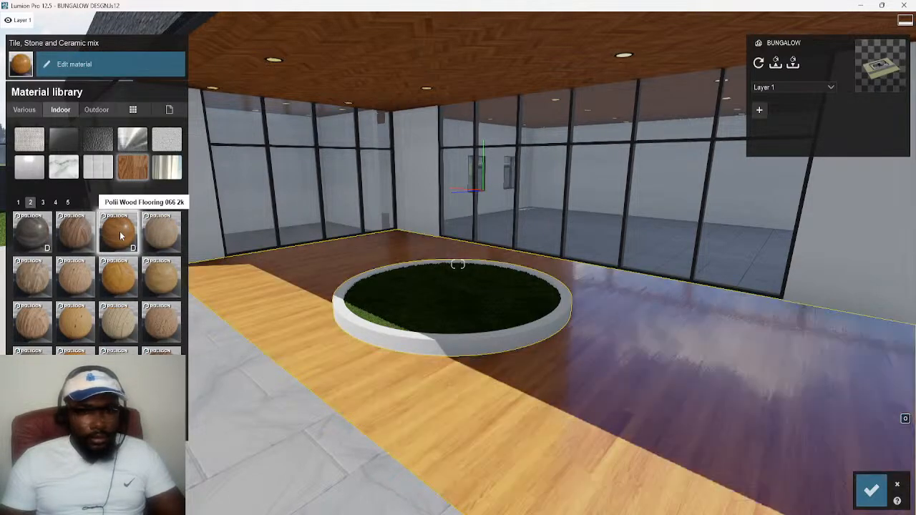
- Switch the floor to a darker wood plank material
{"action": "right_click_drag", "start_coordinate": [482, 391], "coordinate": [573, 455]}
{"action": "key", "text": "e"}
{"action": "key", "text": "w"}
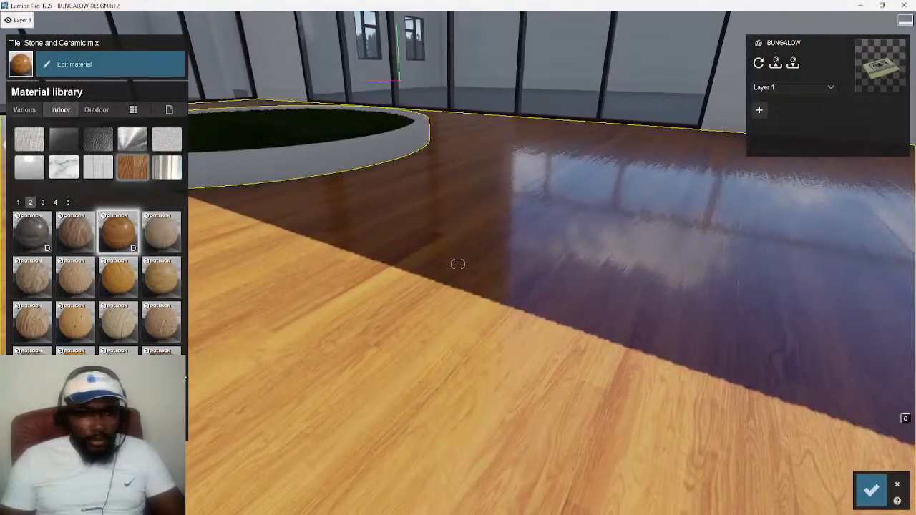
{"action": "left_click", "coordinate": [162, 365]}
- Set the wood floor's reflectivity to 0.0 and gloss to 0.2
{"action": "right_click_drag", "start_coordinate": [381, 395], "coordinate": [425, 387]}
{"action": "key", "text": "w"}
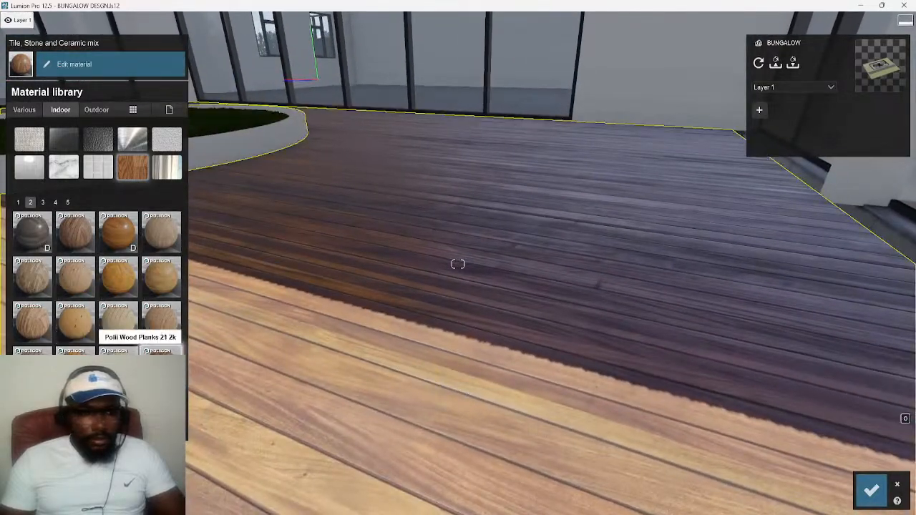
{"action": "double_click", "coordinate": [166, 366]}
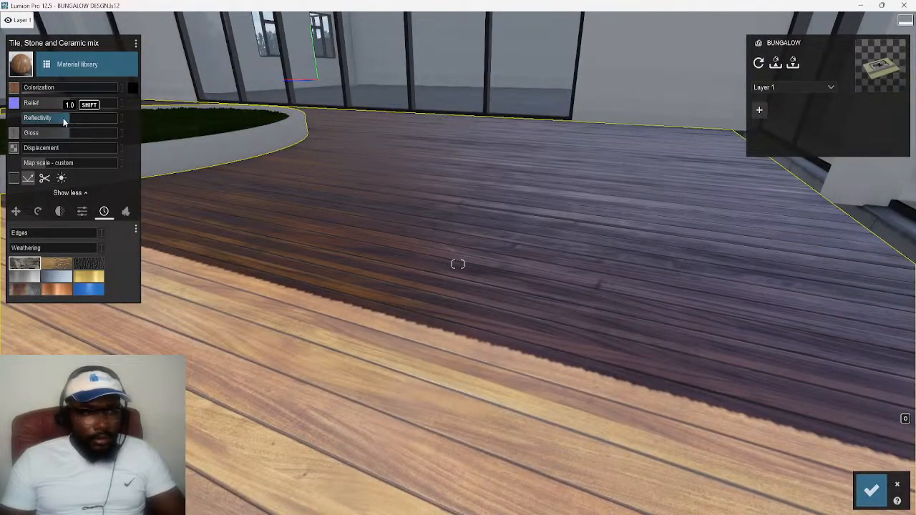
{"action": "left_click_drag", "start_coordinate": [63, 122], "coordinate": [19, 121]}
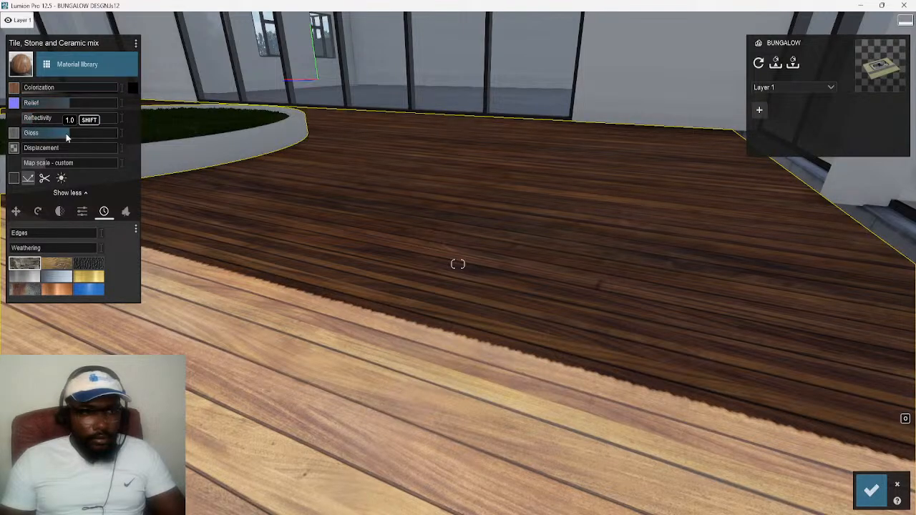
{"action": "left_click_drag", "start_coordinate": [65, 133], "coordinate": [32, 136]}
- Fly over the deck and rise along the wall toward the planter and window
{"action": "key", "text": "s"}
{"action": "right_click_drag", "start_coordinate": [287, 237], "coordinate": [659, 232]}
{"action": "key", "text": "w"}
{"action": "key", "text": "w"}
{"action": "right_click_drag", "start_coordinate": [458, 265], "coordinate": [213, 309]}
{"action": "key", "text": "d"}
{"action": "key", "text": "w"}
{"action": "key", "text": "q"}
{"action": "key", "text": "d"}
{"action": "key", "text": "w"}
{"action": "key", "text": "q"}
{"action": "key", "text": "w"}
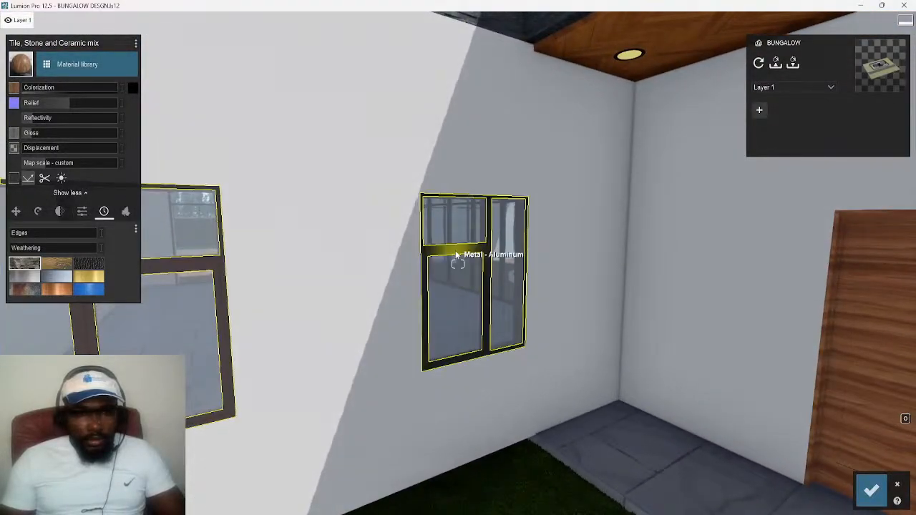
- Copy the window's Metal - Aluminum material and paste it onto the door
{"action": "left_click", "coordinate": [455, 251]}
{"action": "left_click", "coordinate": [136, 45]}
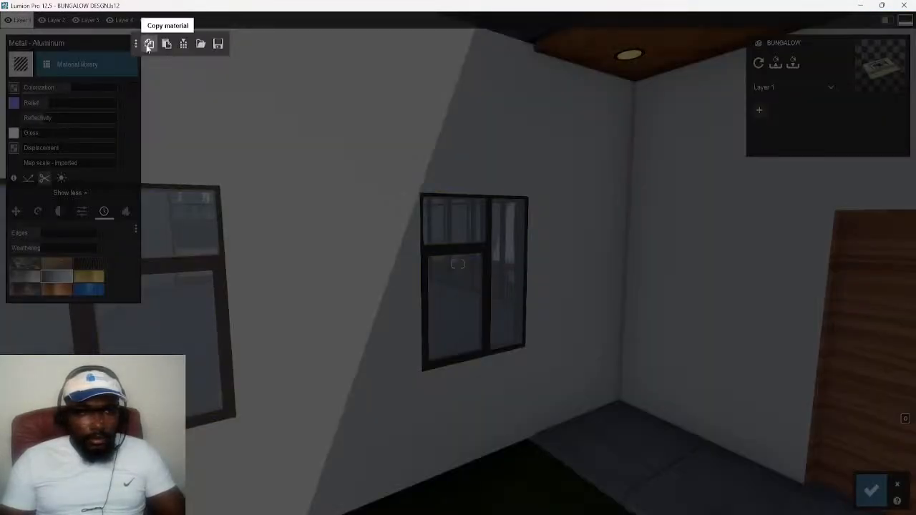
{"action": "left_click", "coordinate": [149, 47]}
{"action": "key", "text": "s"}
{"action": "right_click_drag", "start_coordinate": [315, 247], "coordinate": [487, 301]}
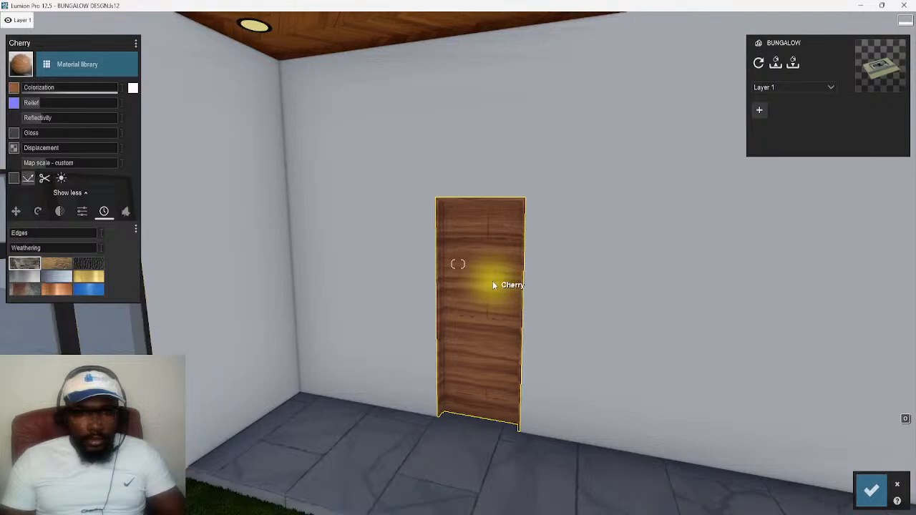
{"action": "left_click", "coordinate": [135, 44]}
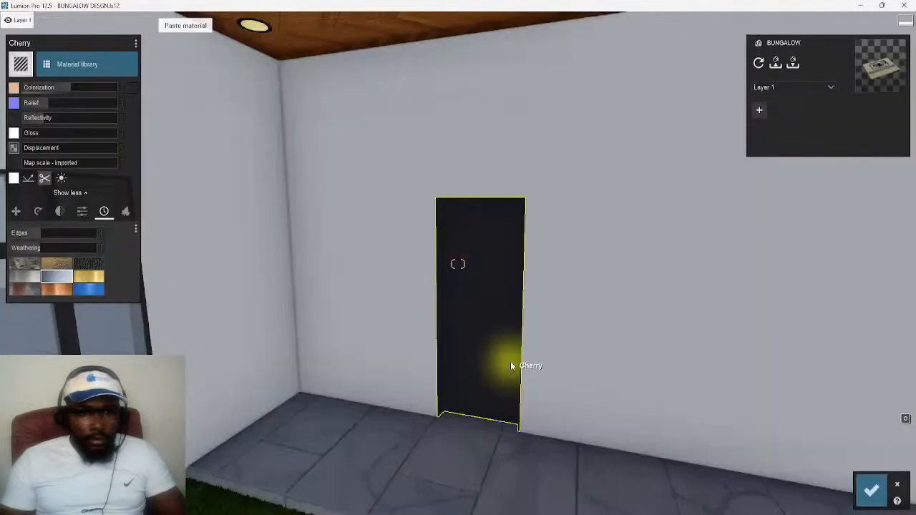
- Paste the Metal - Aluminum material onto the bollard light post by the side walkway
{"action": "key", "text": "s"}
{"action": "right_click_drag", "start_coordinate": [511, 362], "coordinate": [576, 365]}
{"action": "key", "text": "s"}
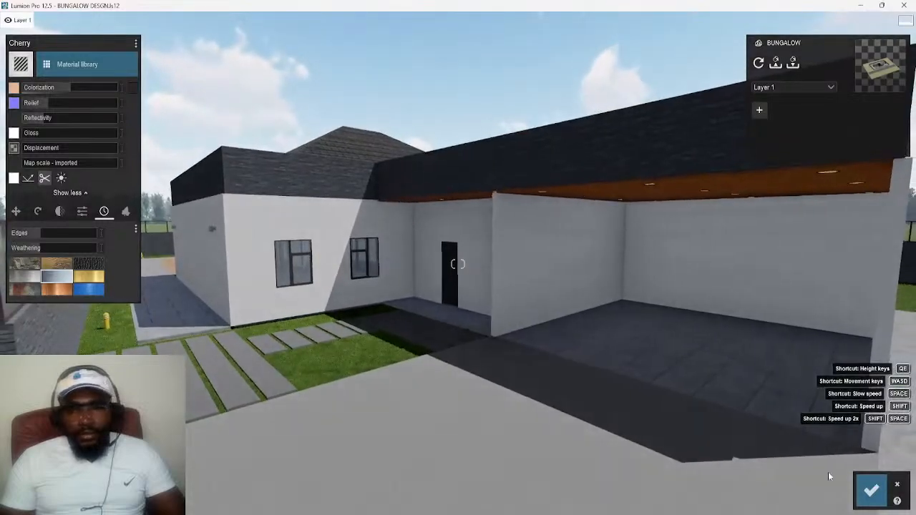
{"action": "key", "text": "w"}
{"action": "mouse_move", "coordinate": [461, 359]}
{"action": "right_mouse_down"}
{"action": "mouse_move", "coordinate": [383, 357]}
{"action": "mouse_move", "coordinate": [380, 369]}
{"action": "mouse_move", "coordinate": [354, 376]}
{"action": "mouse_move", "coordinate": [473, 356]}
{"action": "right_mouse_up"}
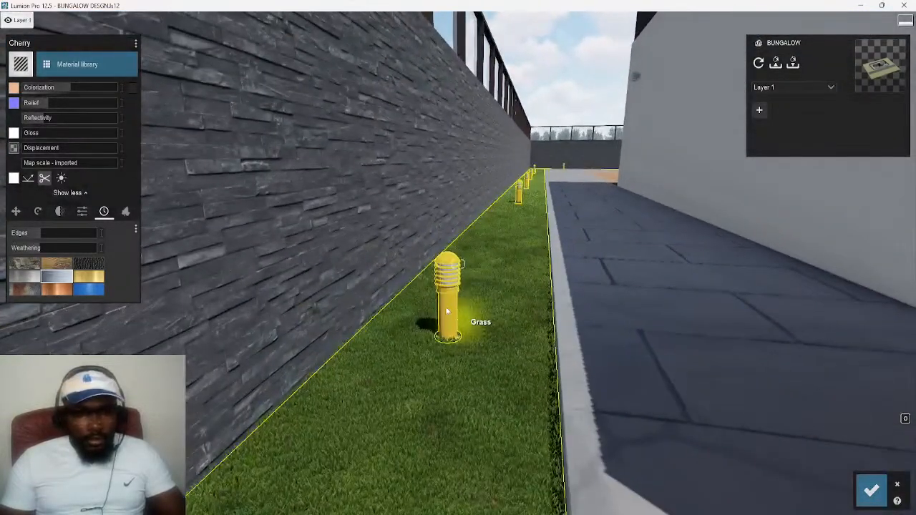
{"action": "left_click", "coordinate": [443, 304]}
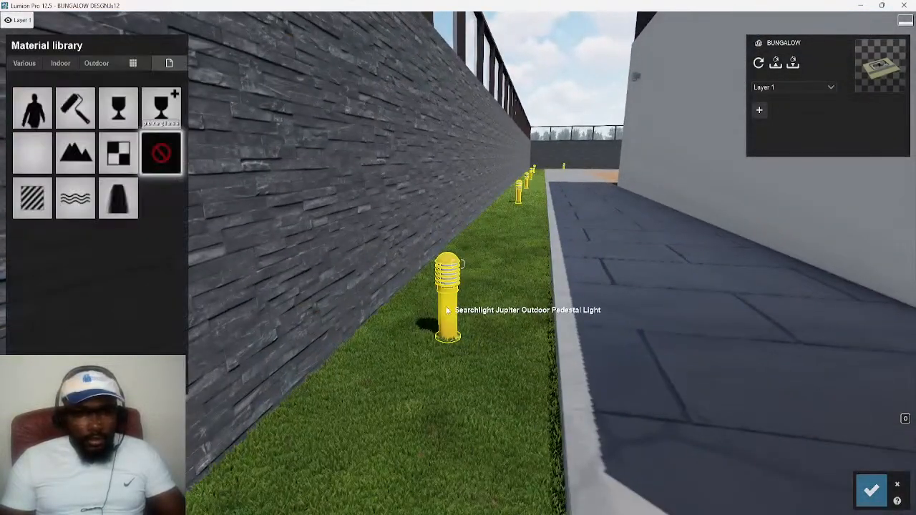
{"action": "left_click", "coordinate": [32, 206]}
{"action": "left_click", "coordinate": [135, 44]}
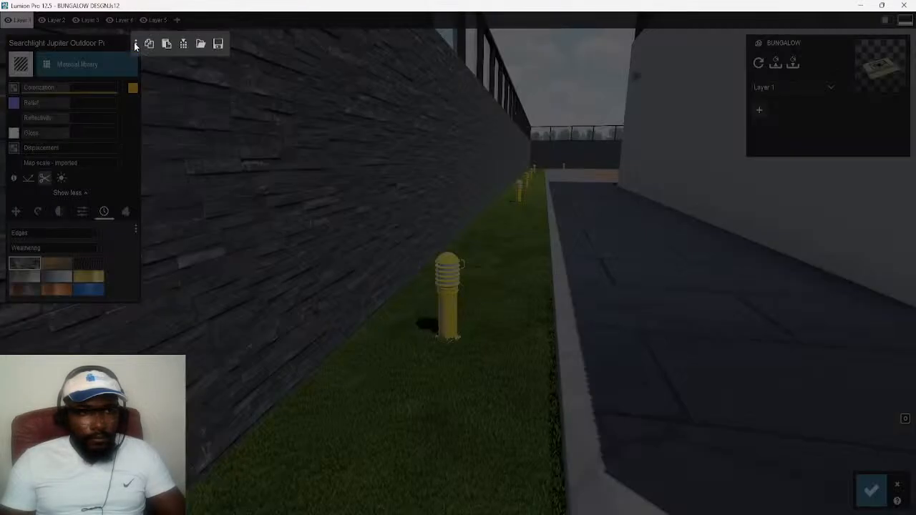
{"action": "left_click", "coordinate": [168, 46]}
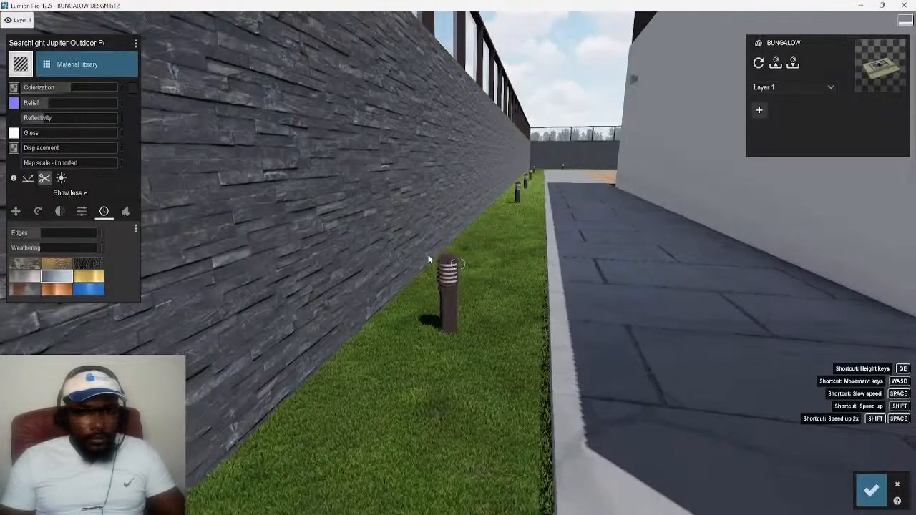
- Copy the porch ceiling light's Glass, White, High Luminance material
{"action": "right_click_drag", "start_coordinate": [429, 255], "coordinate": [351, 204]}
{"action": "key", "text": "w"}
{"action": "key", "text": "w"}
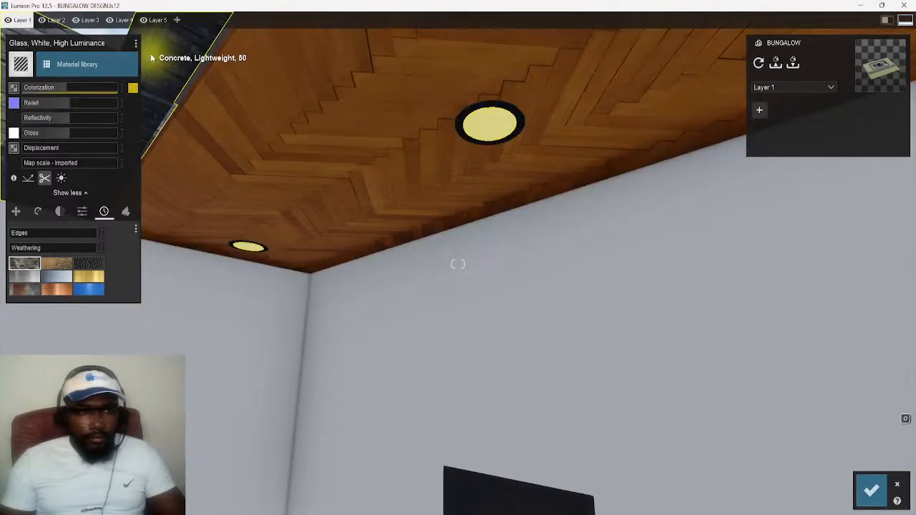
{"action": "left_click", "coordinate": [136, 45]}
{"action": "left_click", "coordinate": [148, 48]}
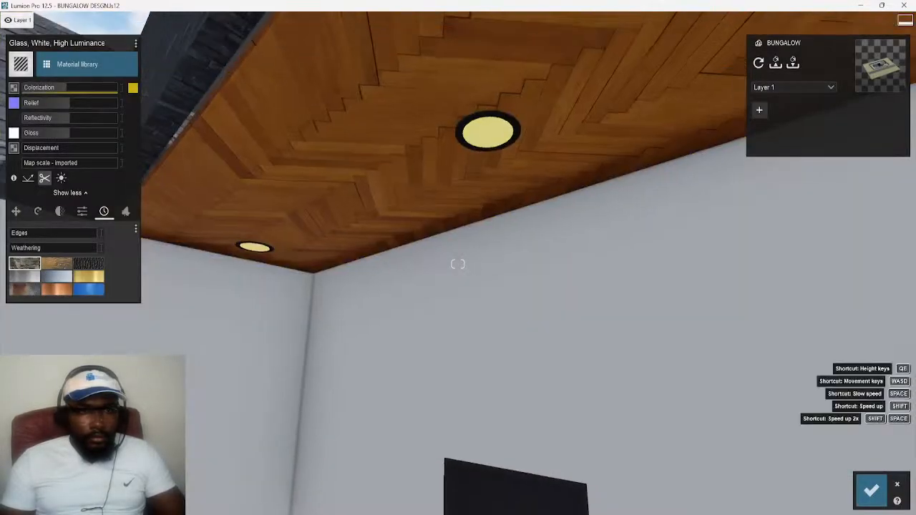
- Paste the glowing Glass, White, High Luminance material onto the bollard's diffuser
{"action": "key", "text": "s"}
{"action": "right_click_drag", "start_coordinate": [286, 179], "coordinate": [233, 269]}
{"action": "key", "text": "w"}
{"action": "key", "text": "w"}
{"action": "right_click_drag", "start_coordinate": [458, 264], "coordinate": [333, 190]}
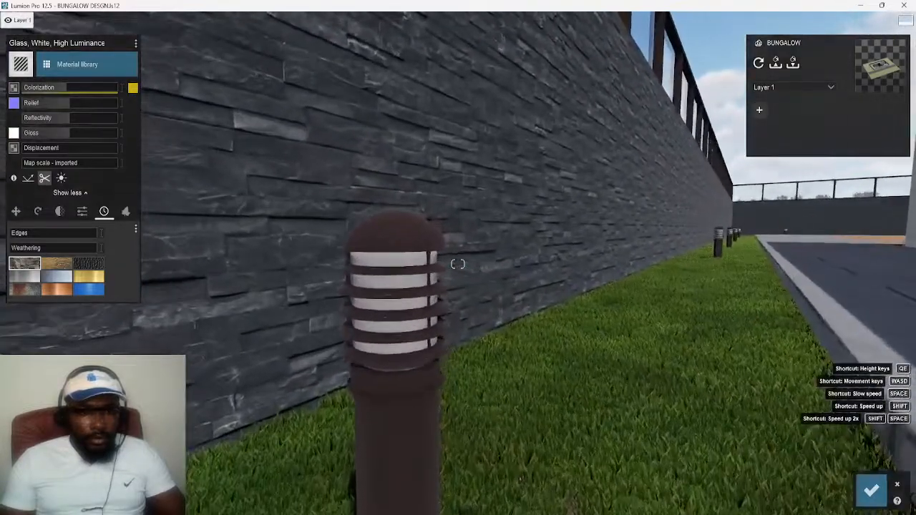
{"action": "left_click", "coordinate": [387, 263]}
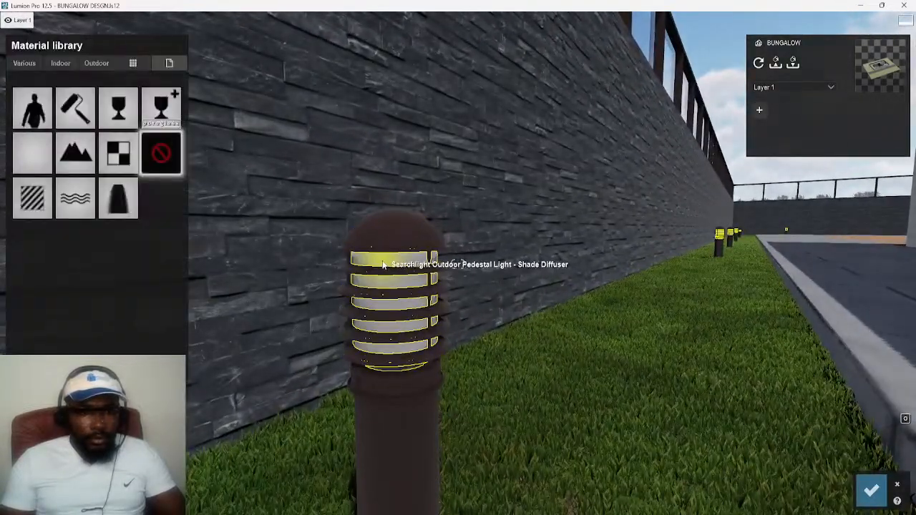
{"action": "left_click", "coordinate": [32, 198]}
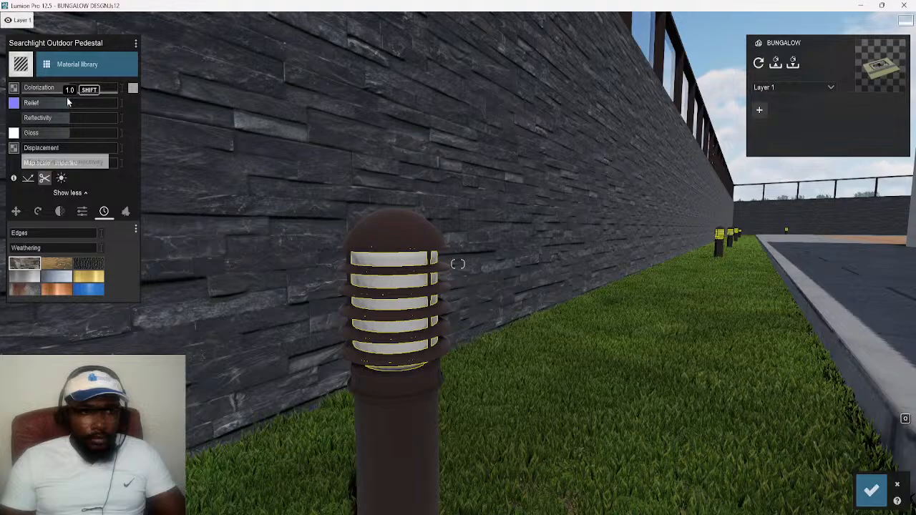
{"action": "left_click", "coordinate": [138, 44]}
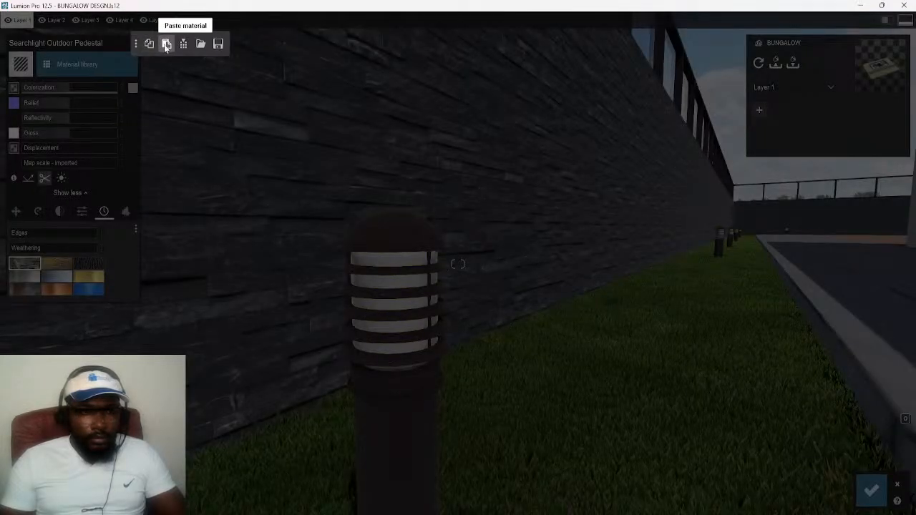
{"action": "left_click", "coordinate": [167, 48]}
- Finish material editing and save the BUNGALOW DESGN project
{"action": "key", "text": "s"}
{"action": "right_click_drag", "start_coordinate": [458, 287], "coordinate": [644, 312]}
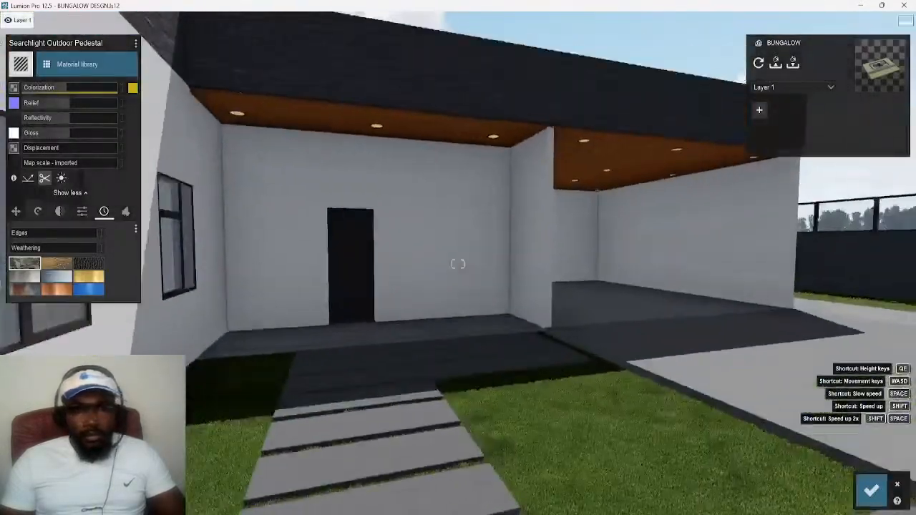
{"action": "key", "text": "s"}
{"action": "mouse_move", "coordinate": [458, 264]}
{"action": "right_mouse_down"}
{"action": "mouse_move", "coordinate": [551, 264]}
{"action": "mouse_move", "coordinate": [415, 264]}
{"action": "mouse_move", "coordinate": [443, 258]}
{"action": "right_mouse_up"}
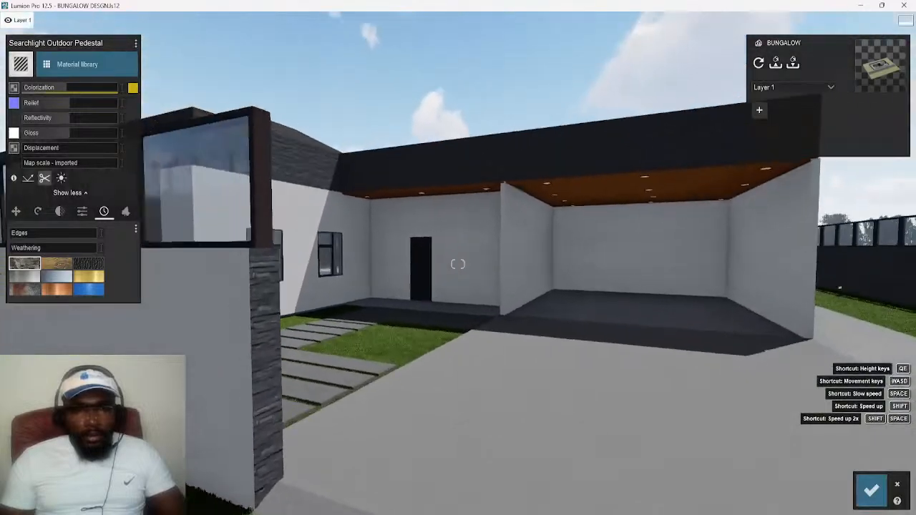
{"action": "key", "text": "s"}
{"action": "mouse_move", "coordinate": [831, 286]}
{"action": "right_mouse_down"}
{"action": "mouse_move", "coordinate": [867, 315]}
{"action": "mouse_move", "coordinate": [815, 285]}
{"action": "right_mouse_up"}
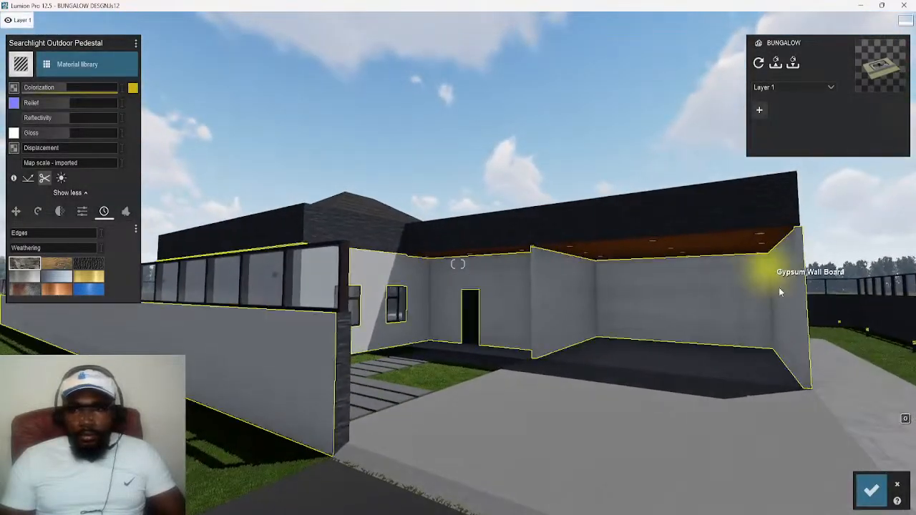
{"action": "left_click", "coordinate": [872, 491]}
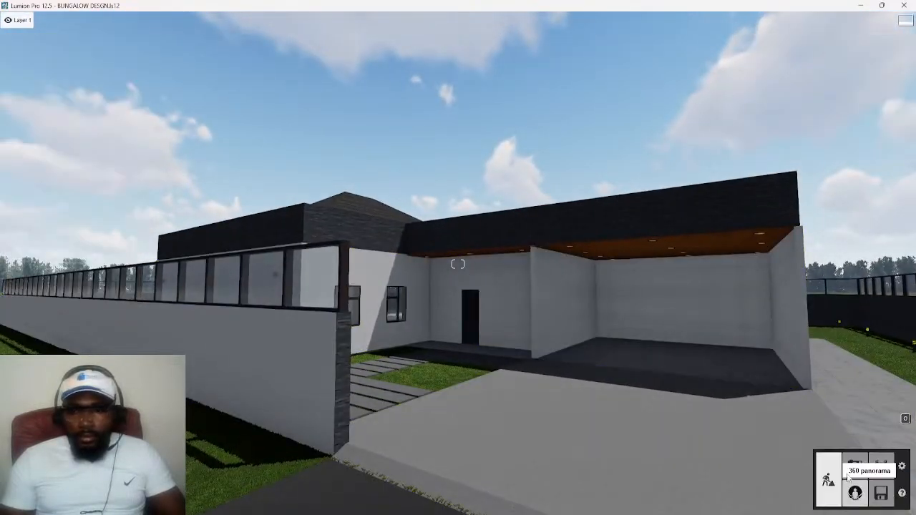
{"action": "left_click", "coordinate": [882, 494]}
{"action": "left_click", "coordinate": [476, 275]}
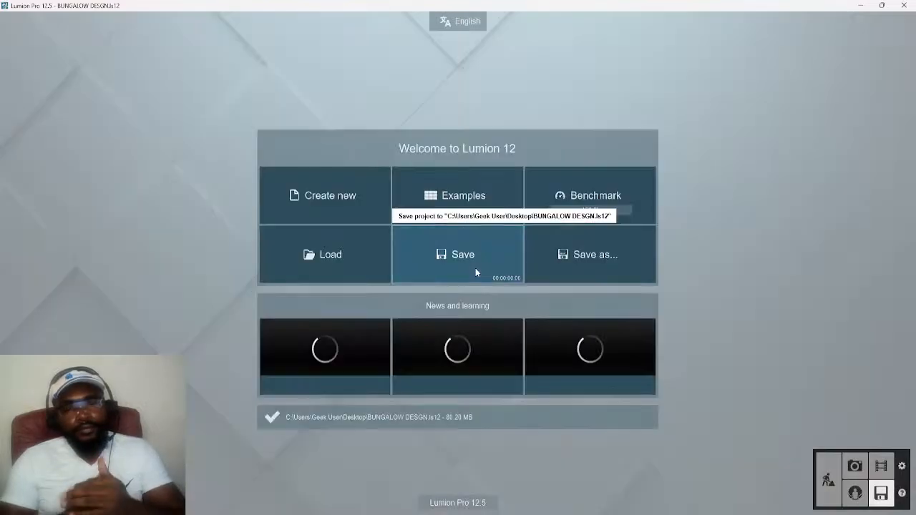
{"action": "left_click", "coordinate": [832, 480]}
- Fly the camera back out to the driveway, facing the front lawn, side entrance and carport
{"action": "key", "text": "d"}
{"action": "key", "text": "w"}
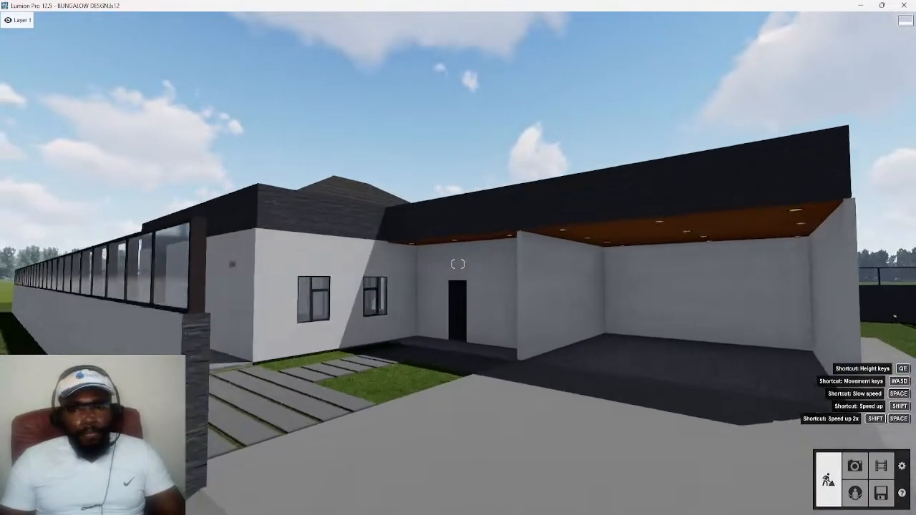
{"action": "key", "text": "d"}
{"action": "right_click_drag", "start_coordinate": [485, 395], "coordinate": [433, 400]}
{"action": "key", "text": "a"}
{"action": "key", "text": "s"}
{"action": "key", "text": "d"}
{"action": "key", "text": "a"}
{"action": "key", "text": "w"}
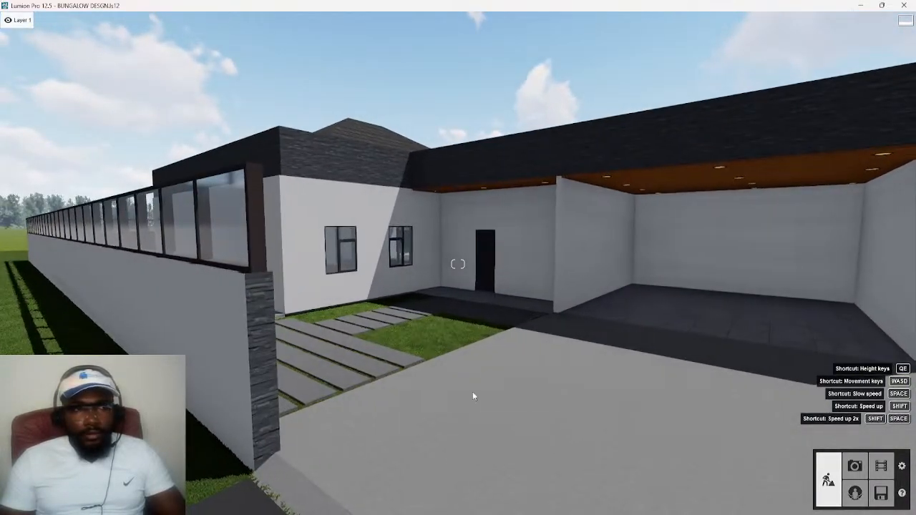
{"action": "key", "text": "a"}
{"action": "right_click_drag", "start_coordinate": [278, 212], "coordinate": [118, 207]}
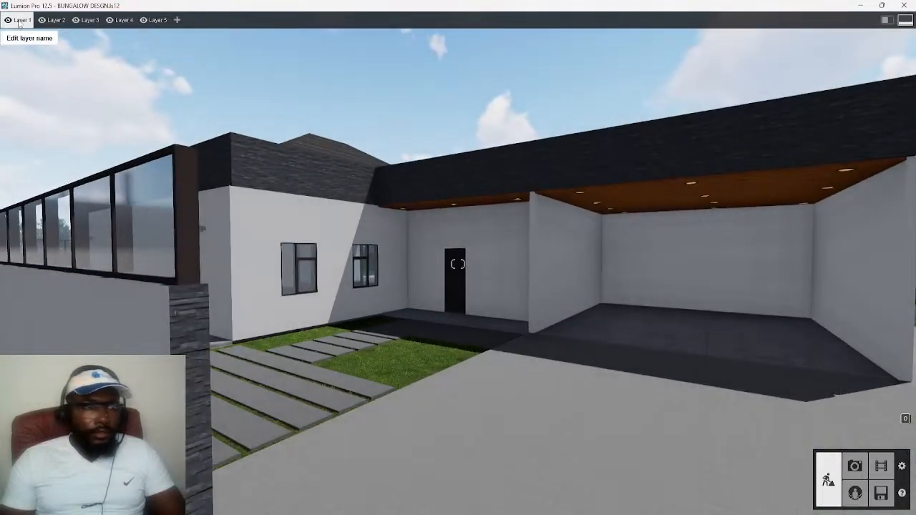
- Rename Layer 1 to MATERIAL and Layer 2 to TREES
{"action": "left_click", "coordinate": [20, 20]}
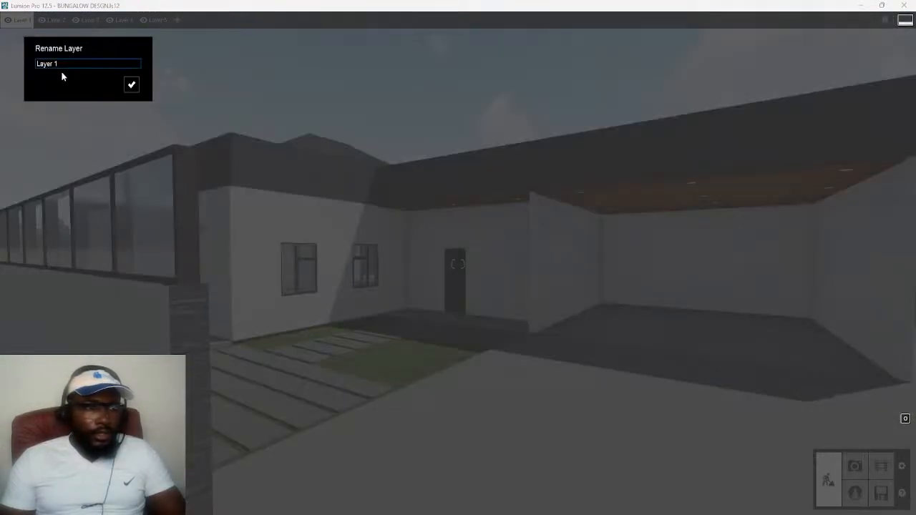
{"action": "left_click_drag", "start_coordinate": [67, 64], "coordinate": [38, 63]}
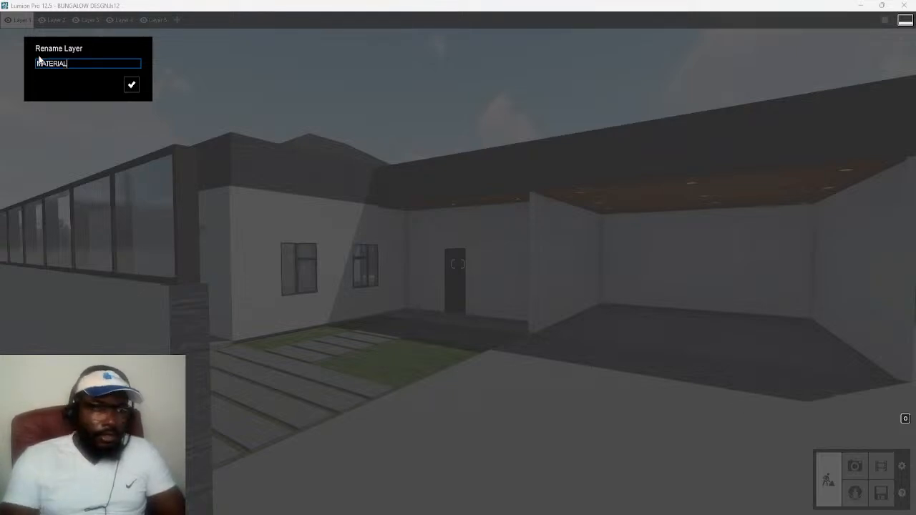
{"action": "type", "text": "MATERIAL"}
{"action": "left_click", "coordinate": [132, 86]}
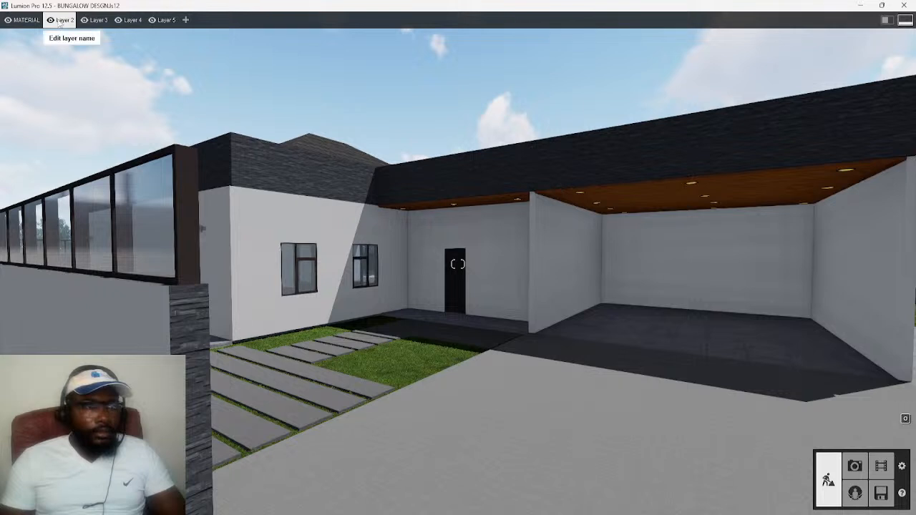
{"action": "left_click", "coordinate": [60, 20]}
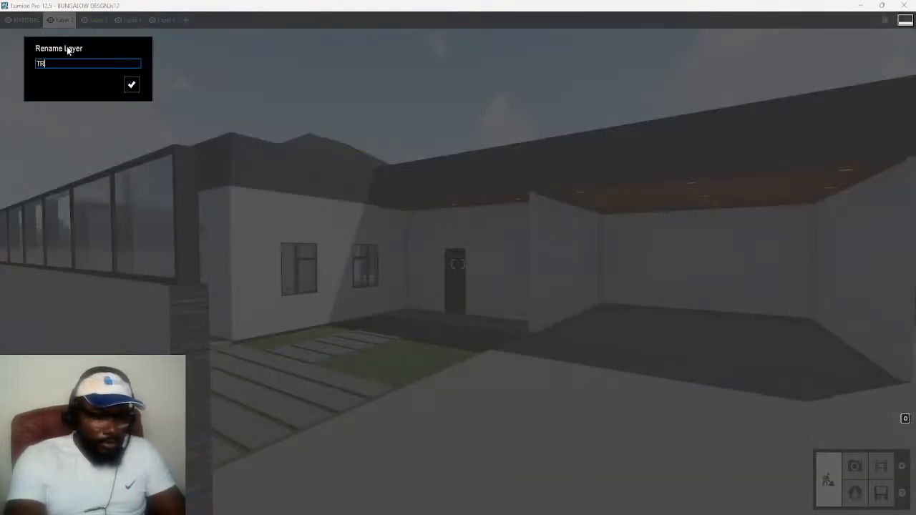
{"action": "type", "text": "TREE"}
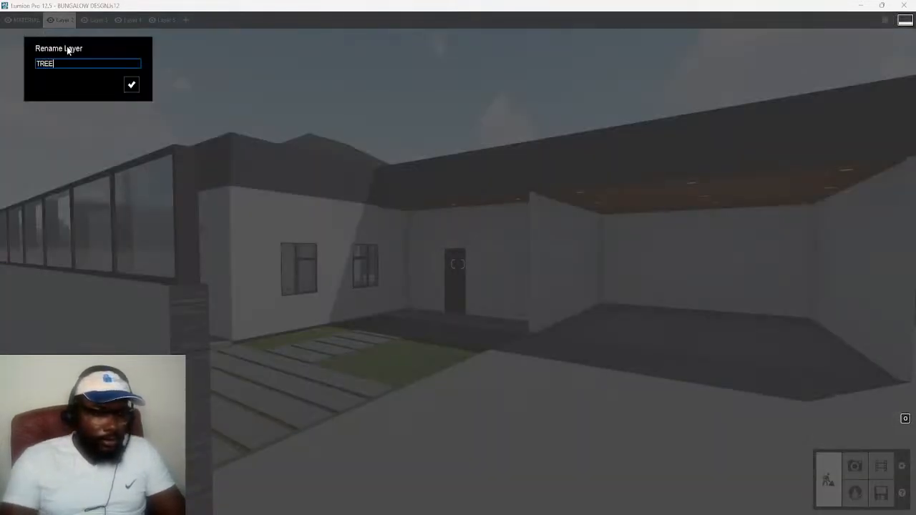
{"action": "type", "text": "S"}
{"action": "left_click", "coordinate": [132, 90]}
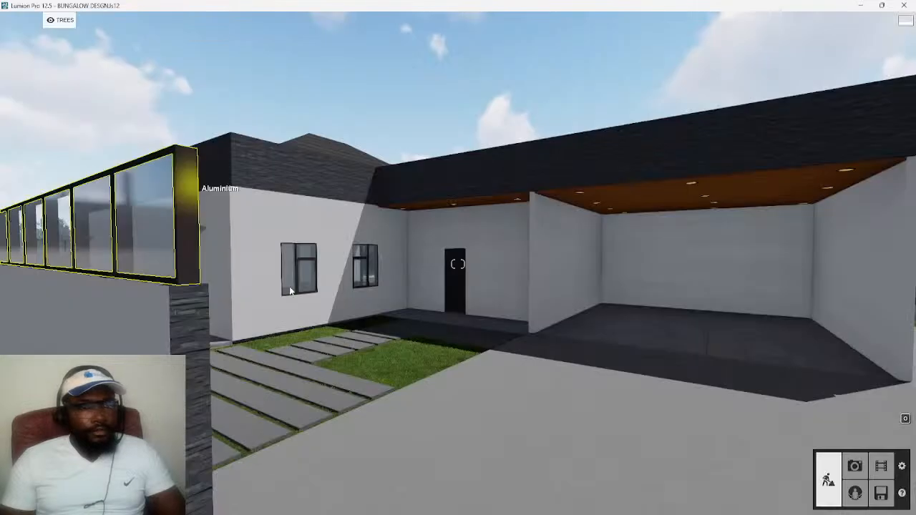
- Turn and move the camera to face the garage and carport
{"action": "right_click_drag", "start_coordinate": [289, 286], "coordinate": [331, 325]}
{"action": "key", "text": "d"}
{"action": "key", "text": "w"}
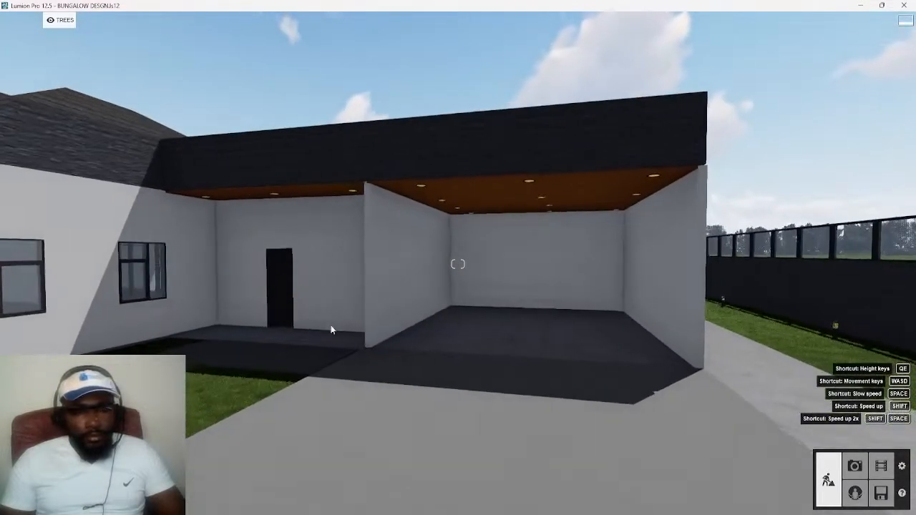
{"action": "key", "text": "s"}
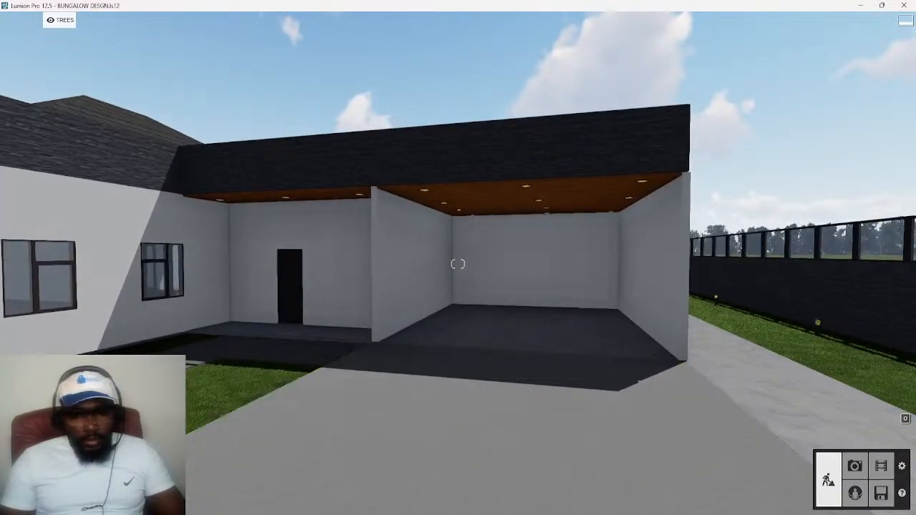
{"action": "mouse_move", "coordinate": [564, 514]}
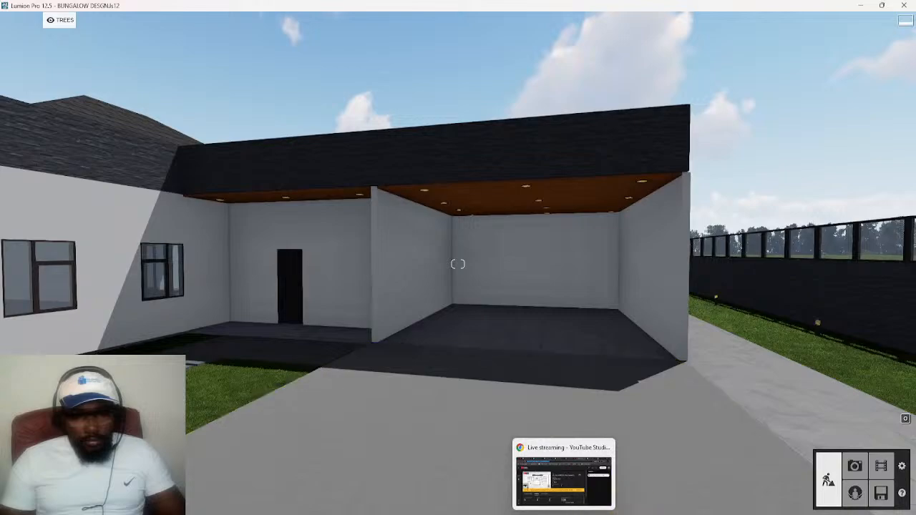
- Open the GROUND FLOOR plan in Revit and reset temporary hide to show the landscaping
{"action": "left_click", "coordinate": [606, 514]}
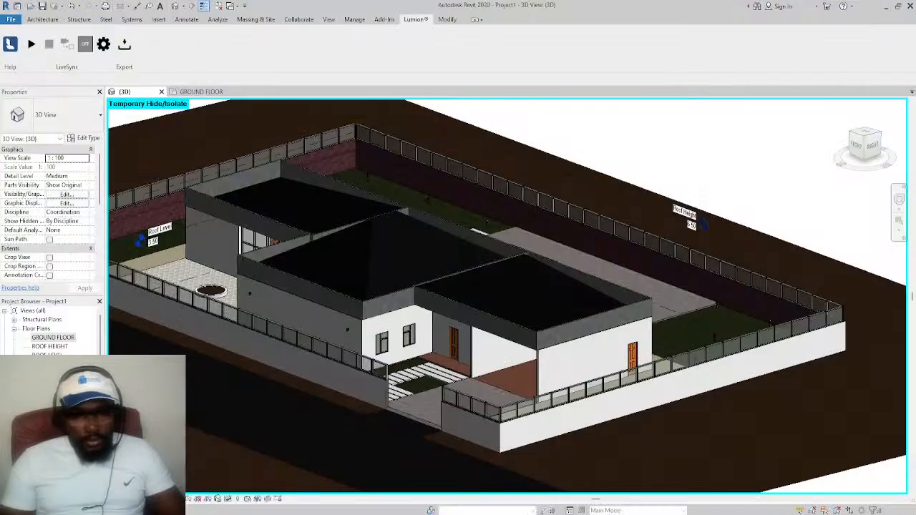
{"action": "double_click", "coordinate": [53, 338]}
{"action": "scroll", "coordinate": [400, 315], "scroll_direction": "down", "scroll_amount": 3}
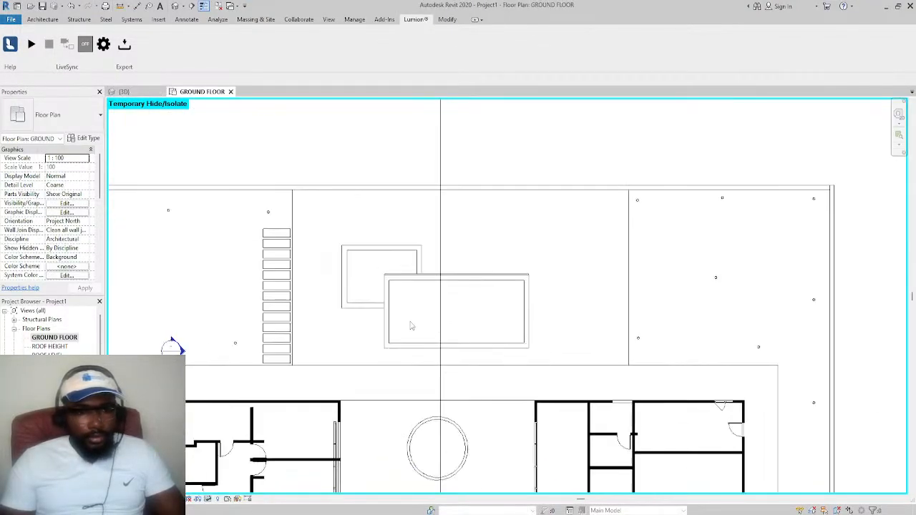
{"action": "left_click", "coordinate": [208, 499]}
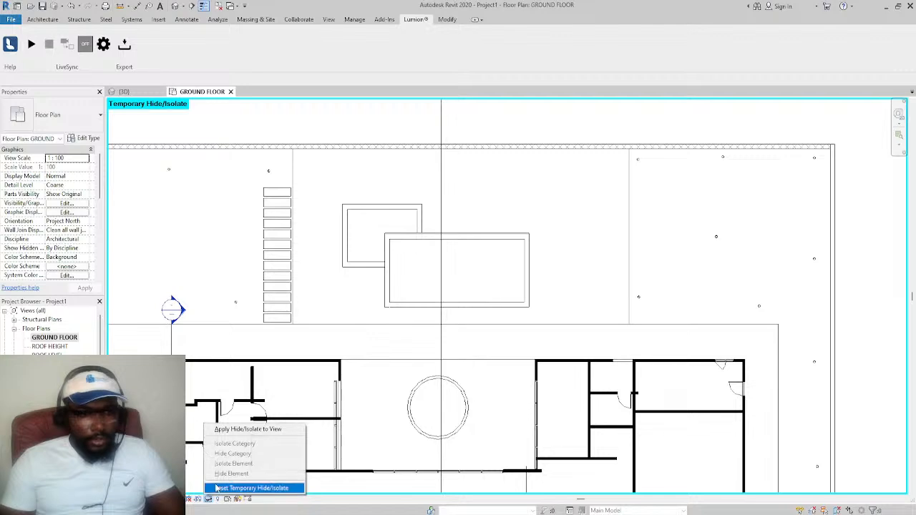
{"action": "left_click", "coordinate": [251, 488]}
- Pan and zoom the plan to inspect the trees, gravel and front planter, then return to Lumion
{"action": "scroll", "coordinate": [433, 378], "scroll_direction": "down", "scroll_amount": 3}
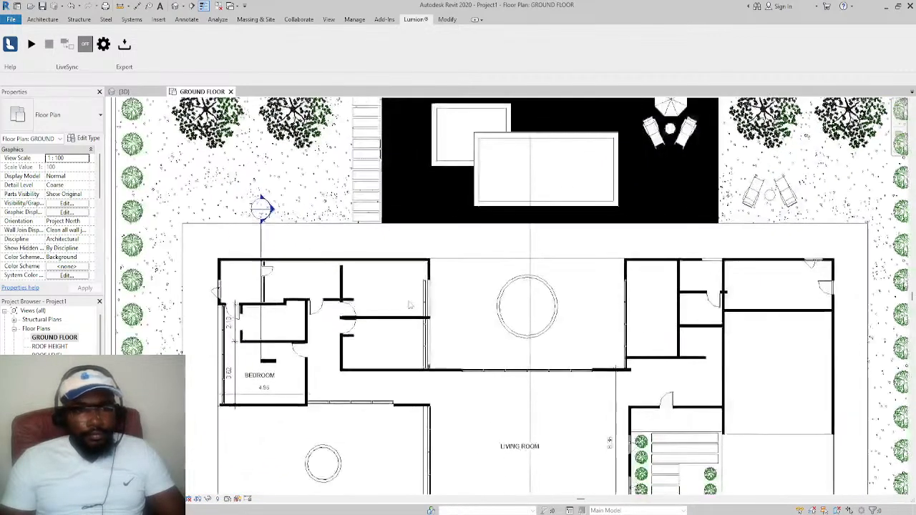
{"action": "middle_click_drag", "start_coordinate": [432, 378], "coordinate": [391, 361]}
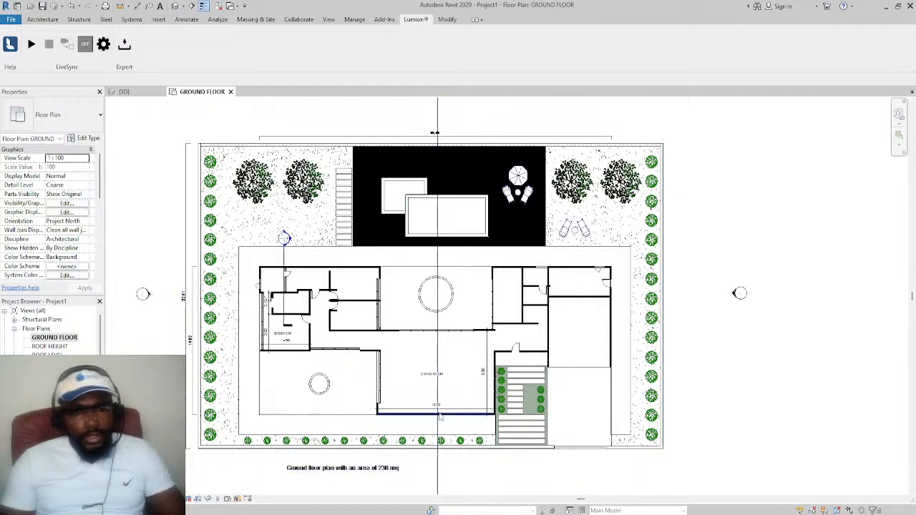
{"action": "middle_click_drag", "start_coordinate": [440, 416], "coordinate": [443, 363]}
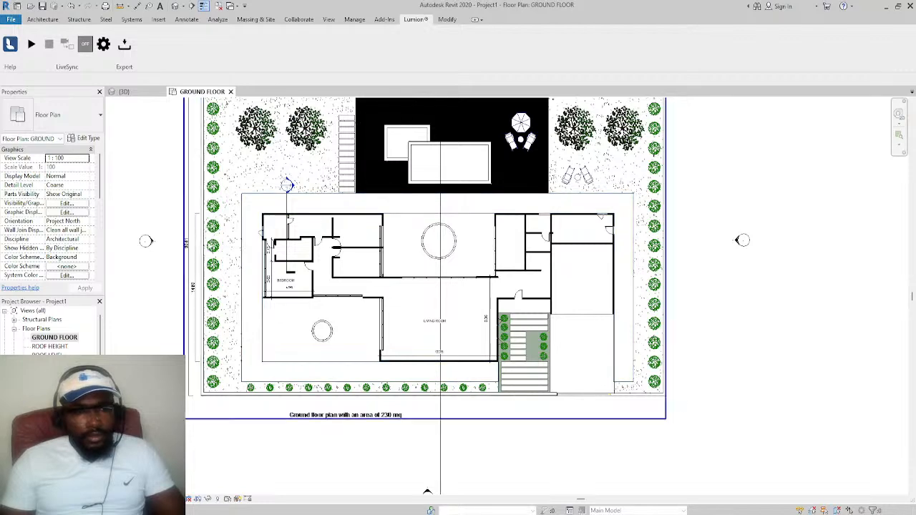
{"action": "scroll", "coordinate": [558, 369], "scroll_direction": "up", "scroll_amount": 5}
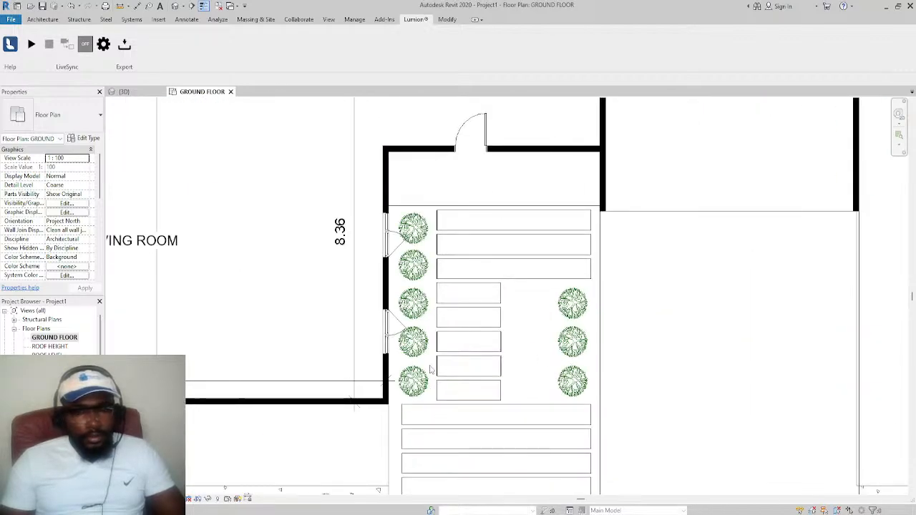
{"action": "scroll", "coordinate": [430, 369], "scroll_direction": "down", "scroll_amount": 6}
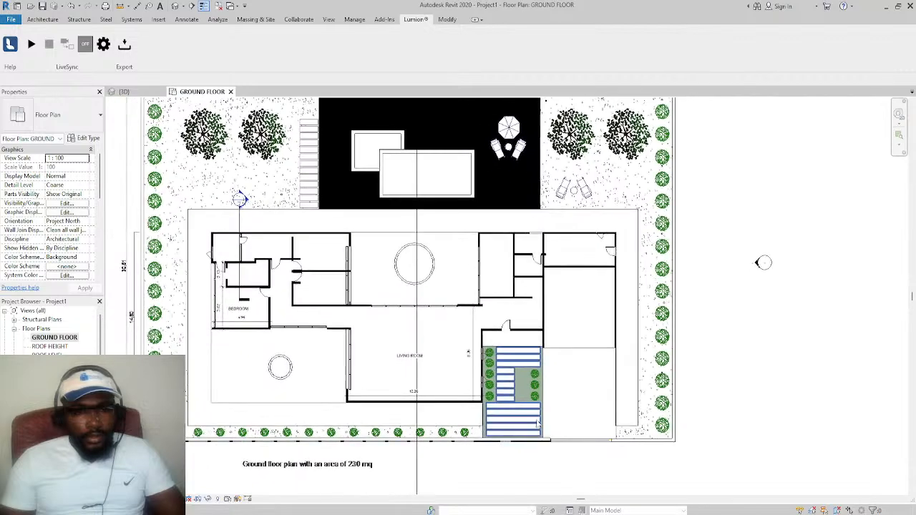
{"action": "scroll", "coordinate": [536, 422], "scroll_direction": "up", "scroll_amount": 5}
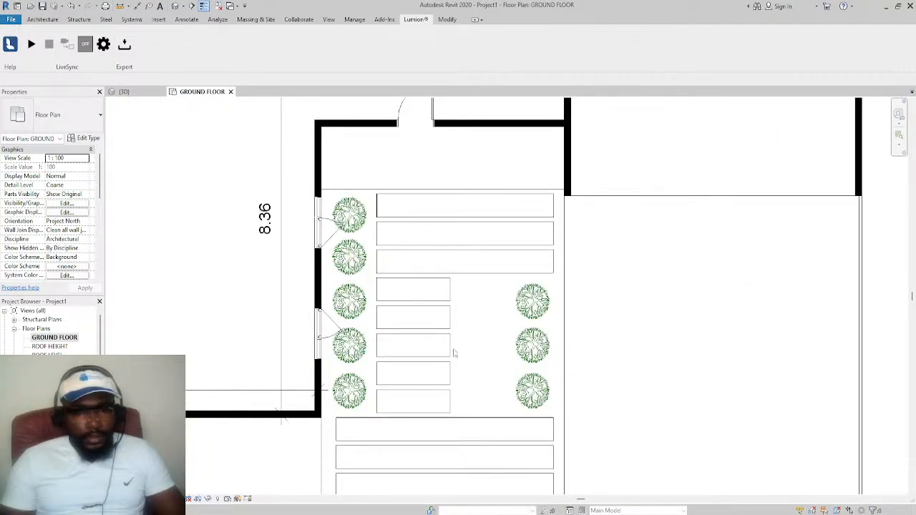
{"action": "scroll", "coordinate": [331, 350], "scroll_direction": "down", "scroll_amount": 5}
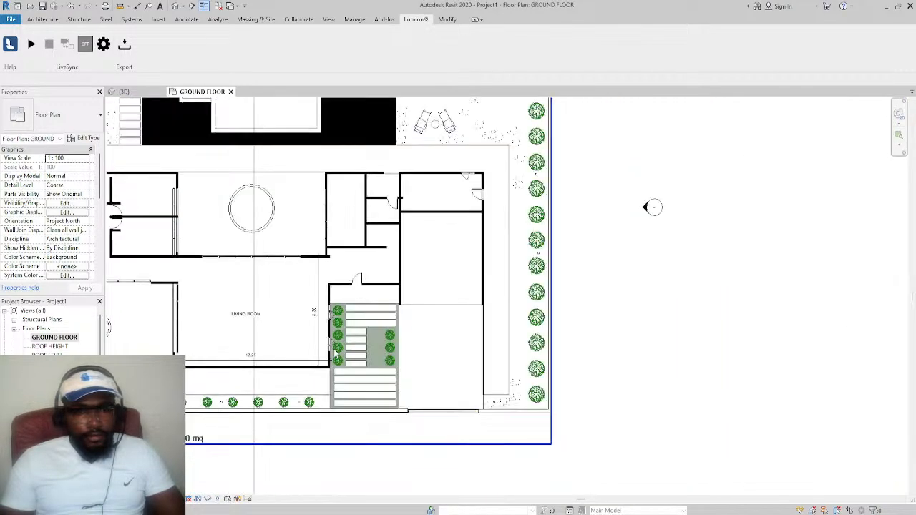
{"action": "mouse_move", "coordinate": [607, 513]}
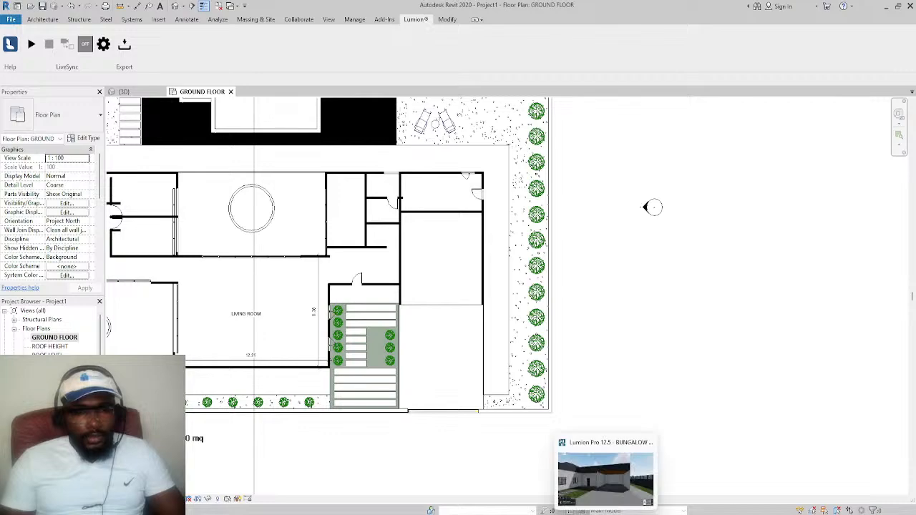
{"action": "left_click", "coordinate": [607, 480]}
- Bring the camera close to the front lawn and stepping stones and open the object library
{"action": "key", "text": "d"}
{"action": "key", "text": "a"}
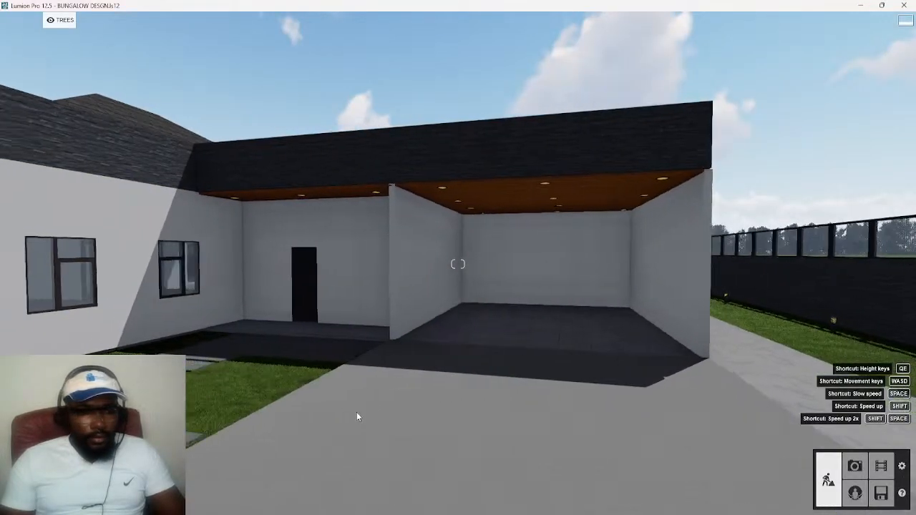
{"action": "key", "text": "w"}
{"action": "key", "text": "s"}
{"action": "key", "text": "a"}
{"action": "key", "text": "a"}
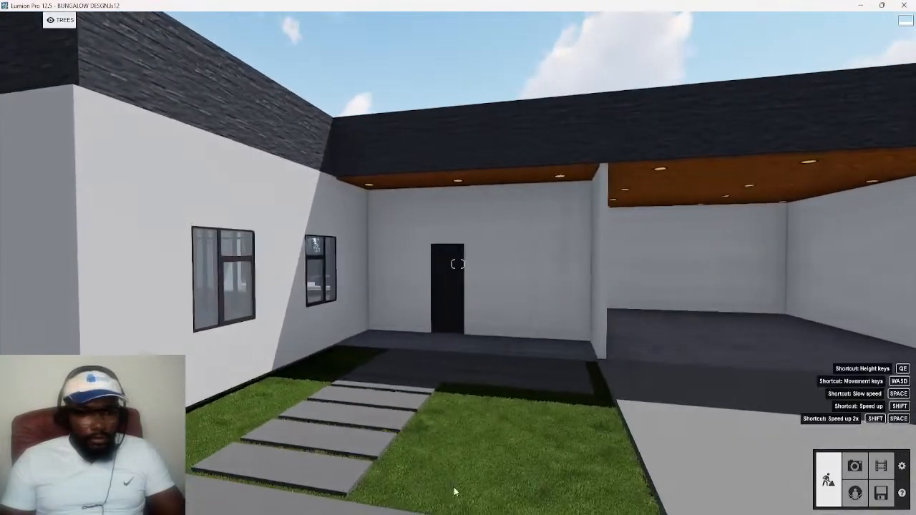
{"action": "right_click_drag", "start_coordinate": [454, 491], "coordinate": [272, 496]}
{"action": "key", "text": "a"}
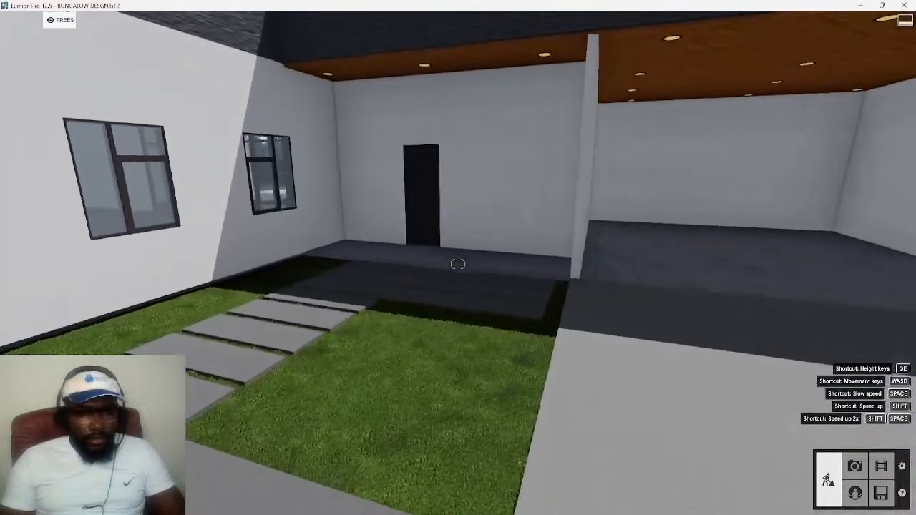
{"action": "key", "text": "e"}
{"action": "key", "text": "a"}
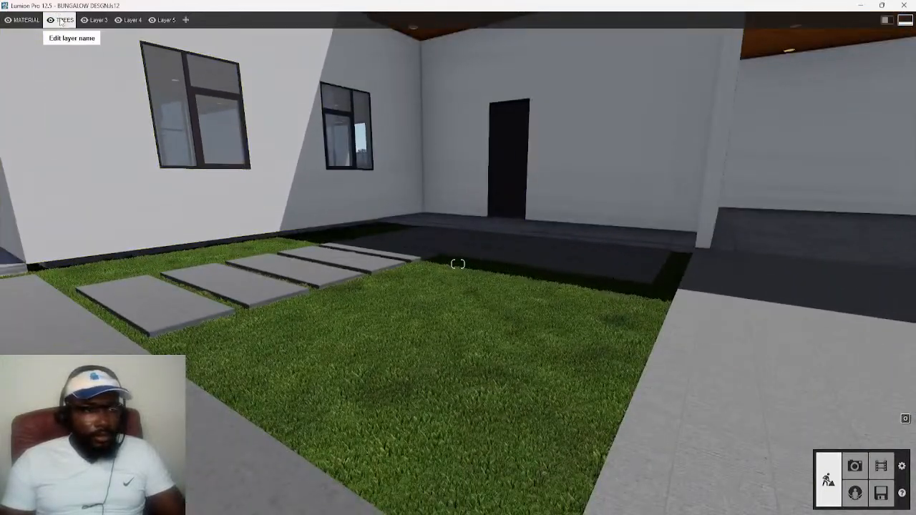
{"action": "left_click", "coordinate": [20, 467]}
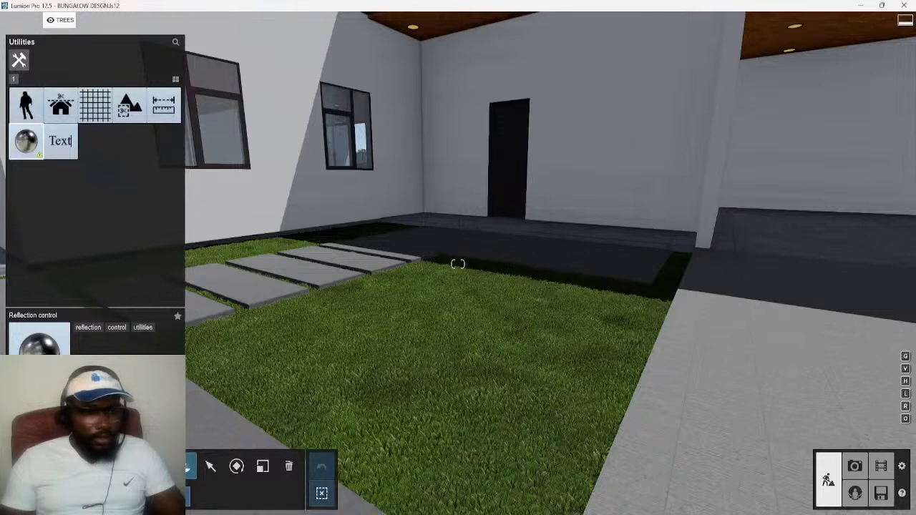
- Browse the Nature library's fine-detail plant and tree collections while turning the view along the front lawn
{"action": "left_click", "coordinate": [72, 466]}
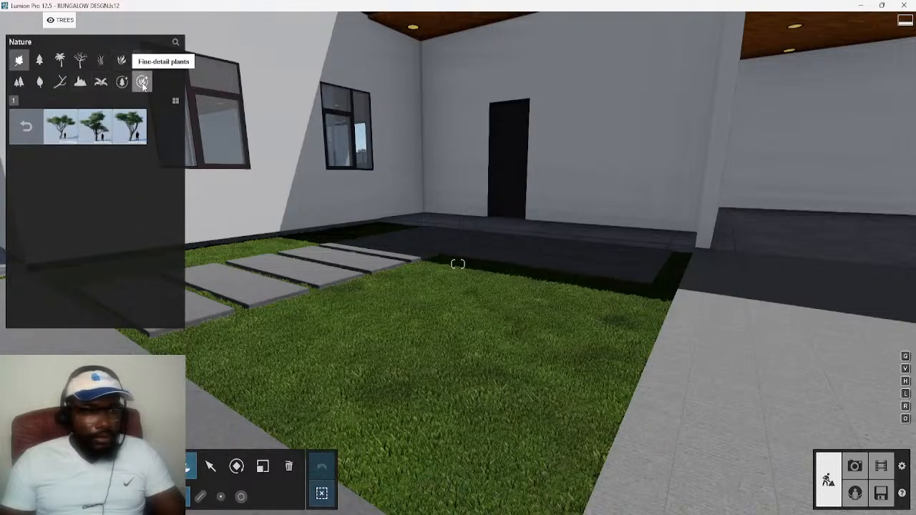
{"action": "left_click", "coordinate": [144, 83]}
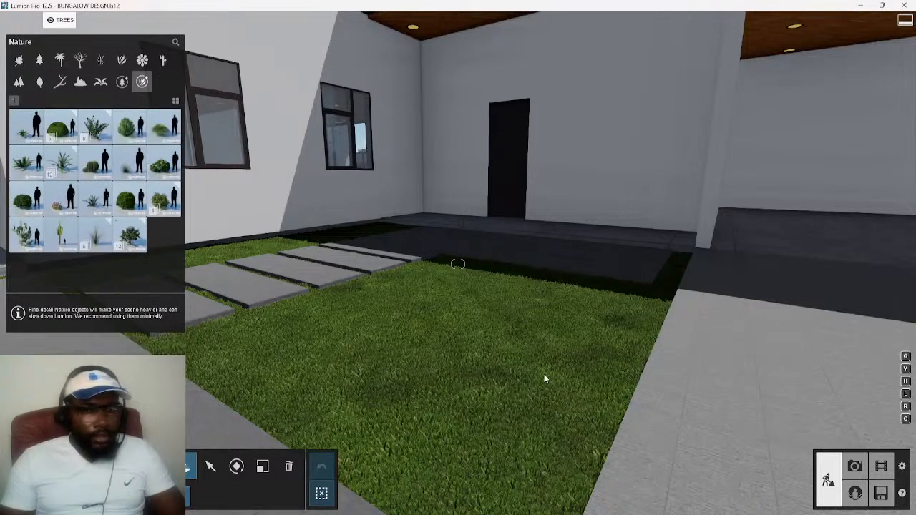
{"action": "right_click_drag", "start_coordinate": [544, 374], "coordinate": [434, 368]}
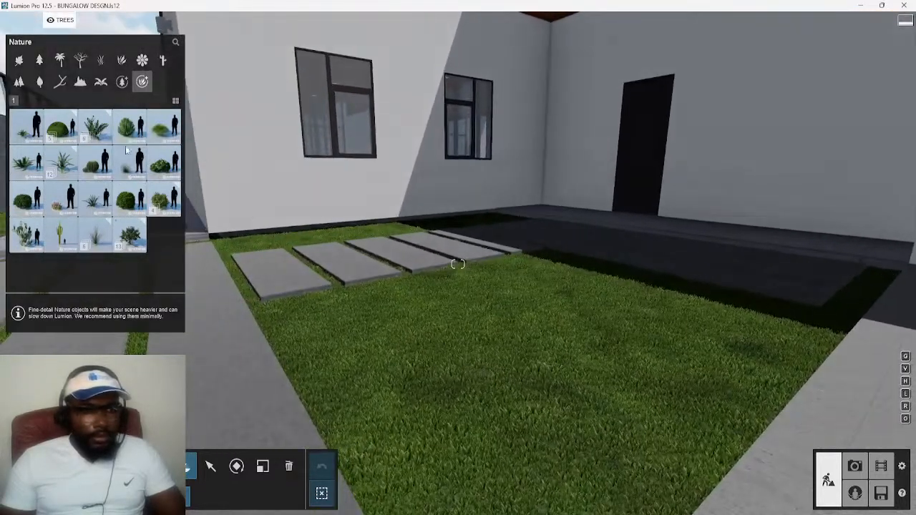
{"action": "left_click", "coordinate": [57, 132]}
{"action": "left_click", "coordinate": [26, 126]}
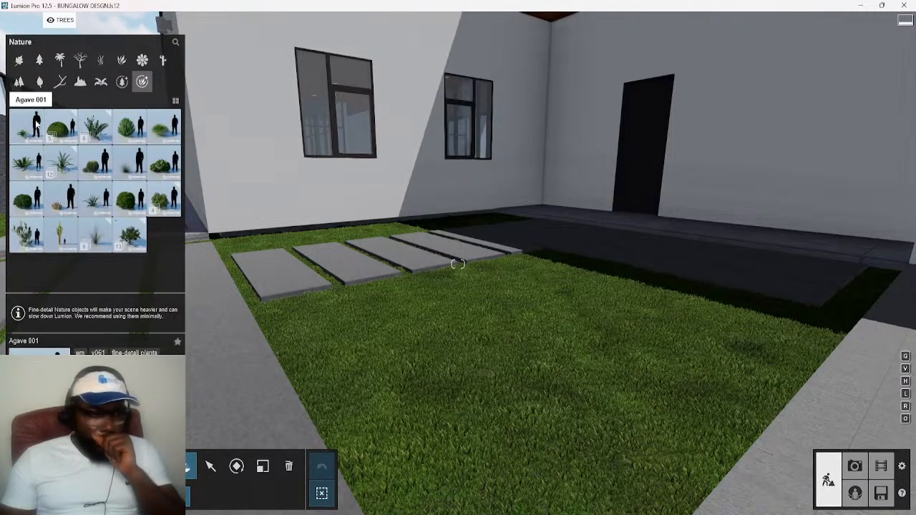
{"action": "left_click", "coordinate": [122, 83]}
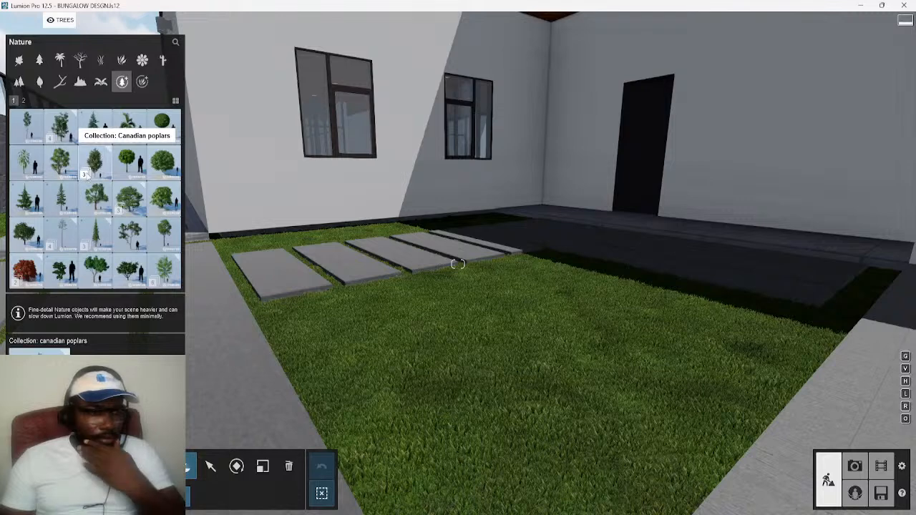
{"action": "left_click", "coordinate": [141, 83]}
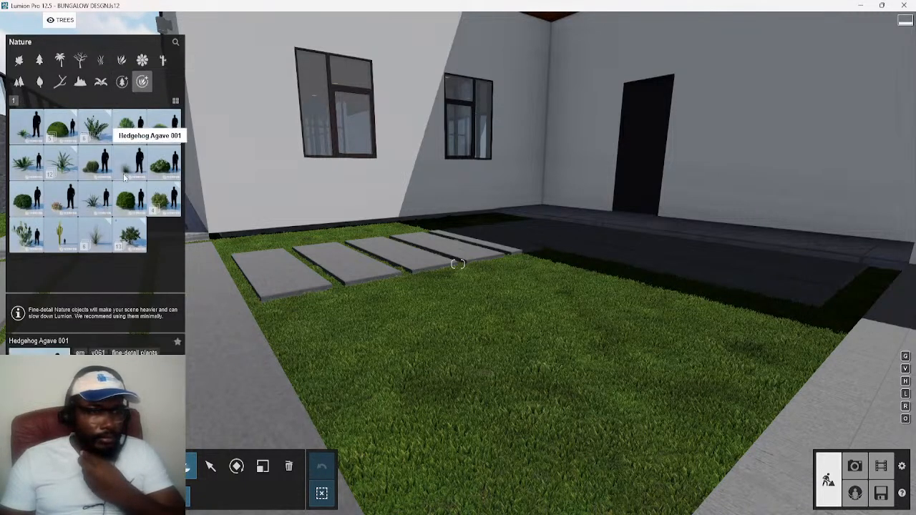
{"action": "left_click", "coordinate": [162, 207]}
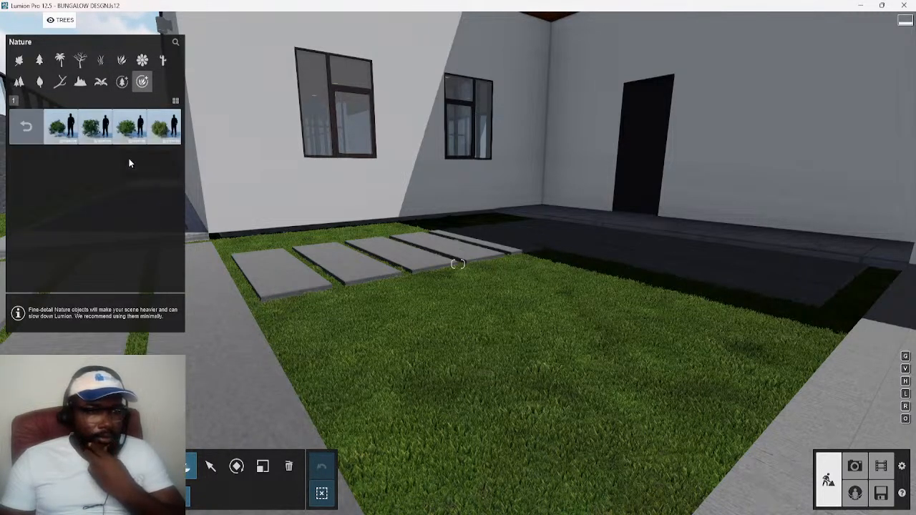
{"action": "left_click", "coordinate": [26, 127]}
{"action": "left_click", "coordinate": [122, 82]}
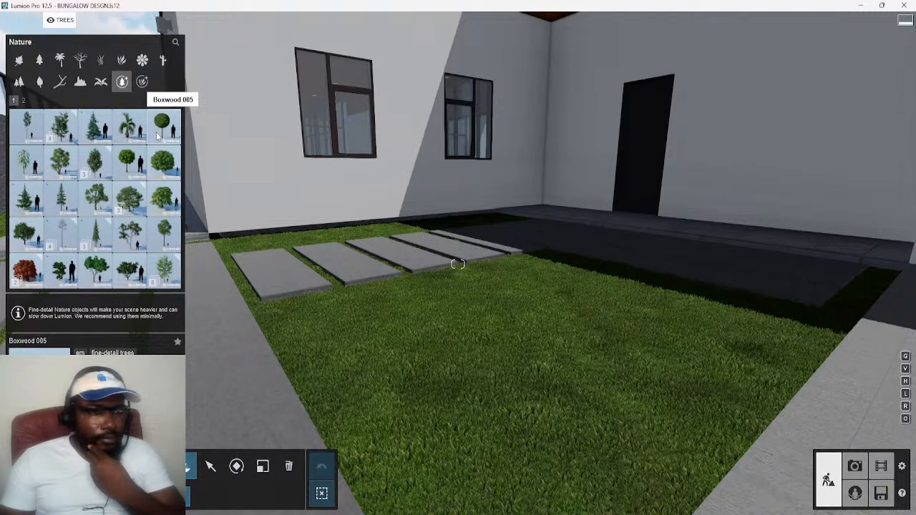
- Choose Catalpa 001 and place it on the lawn right of the stepping-stone path
{"action": "left_click", "coordinate": [69, 278]}
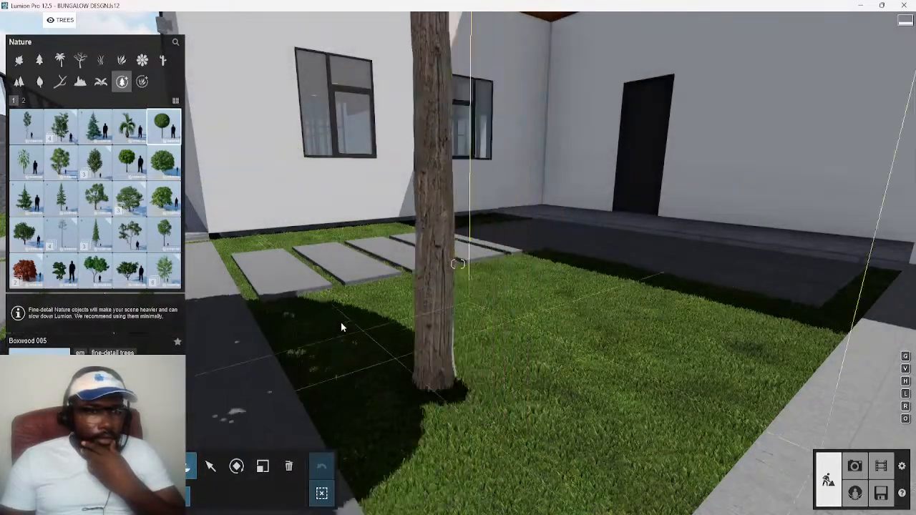
{"action": "left_click", "coordinate": [129, 161]}
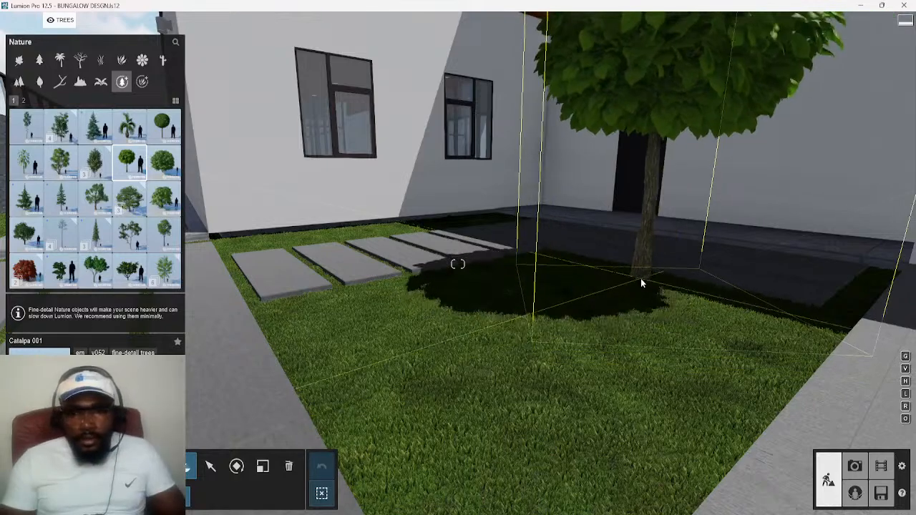
{"action": "left_click", "coordinate": [634, 281]}
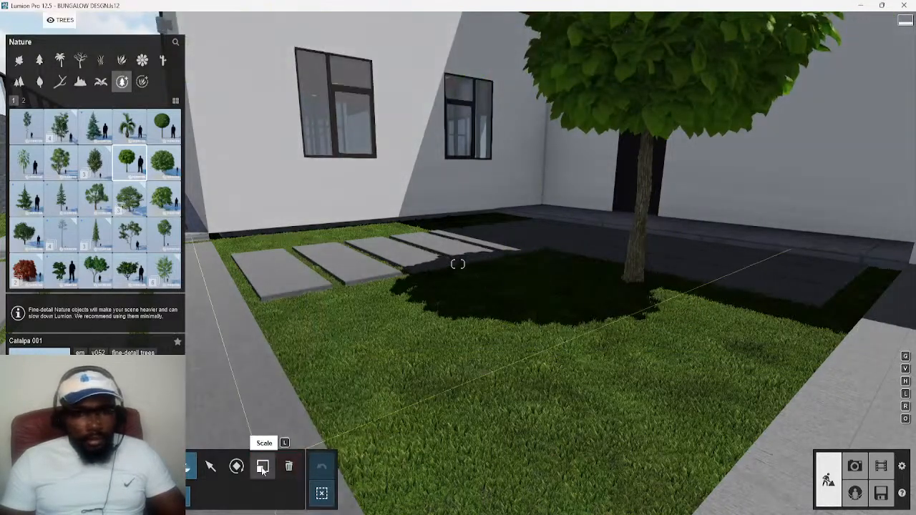
{"action": "left_click", "coordinate": [262, 466]}
- Scale the Catalpa down to a small size and bring the camera closer to it
{"action": "left_click_drag", "start_coordinate": [632, 287], "coordinate": [640, 299]}
{"action": "key", "text": "d"}
{"action": "right_click_drag", "start_coordinate": [670, 331], "coordinate": [670, 332]}
{"action": "key", "text": "a"}
{"action": "key", "text": "w"}
{"action": "key", "text": "d"}
- Alt-drag copies of the Catalpa beside it on the lawn to make a row of three
{"action": "left_click", "coordinate": [212, 467]}
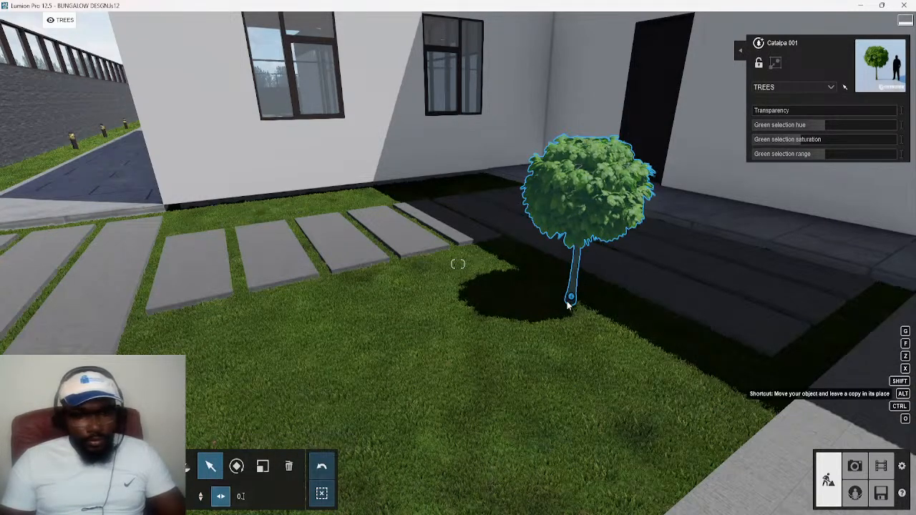
{"action": "left_click_drag", "start_coordinate": [571, 298], "coordinate": [209, 422], "text": "alt"}
{"action": "right_click_drag", "start_coordinate": [398, 429], "coordinate": [365, 440]}
{"action": "key", "text": "s"}
{"action": "right_click_drag", "start_coordinate": [461, 448], "coordinate": [486, 442]}
{"action": "key", "text": "e"}
{"action": "key", "text": "w"}
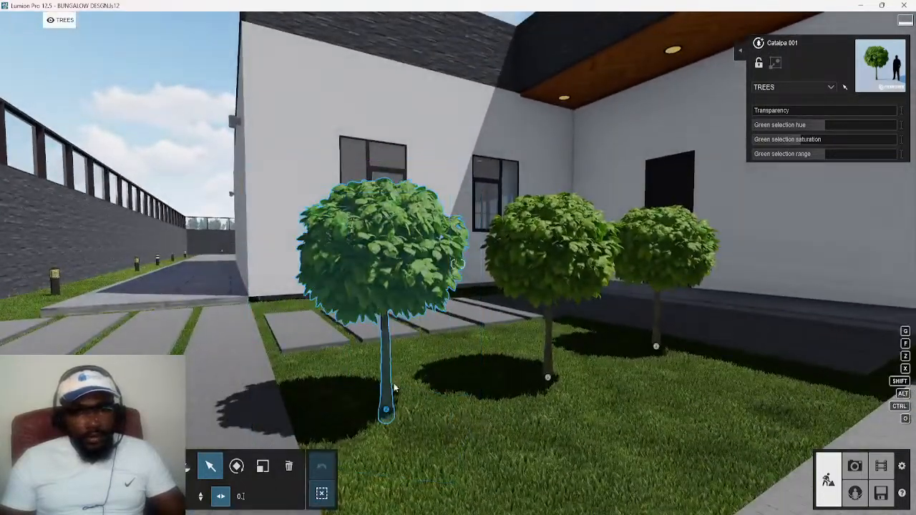
- Resize the Catalpas: enlarge the front-left and right trees, shrink the middle one slightly
{"action": "left_click", "coordinate": [262, 466]}
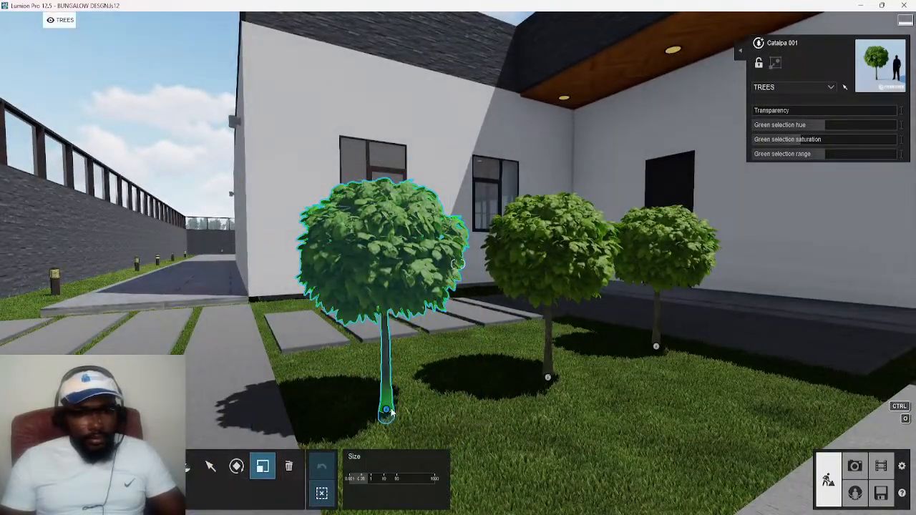
{"action": "left_click_drag", "start_coordinate": [386, 414], "coordinate": [391, 408]}
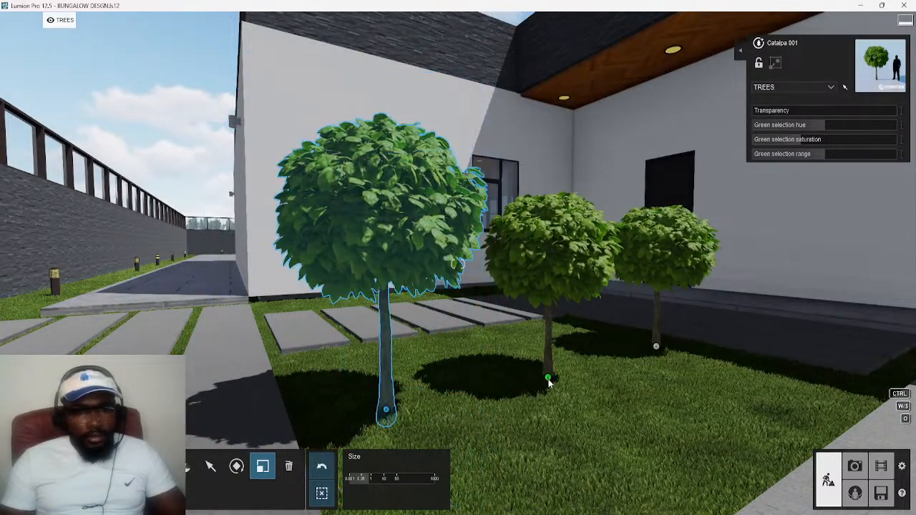
{"action": "left_click_drag", "start_coordinate": [549, 382], "coordinate": [548, 380]}
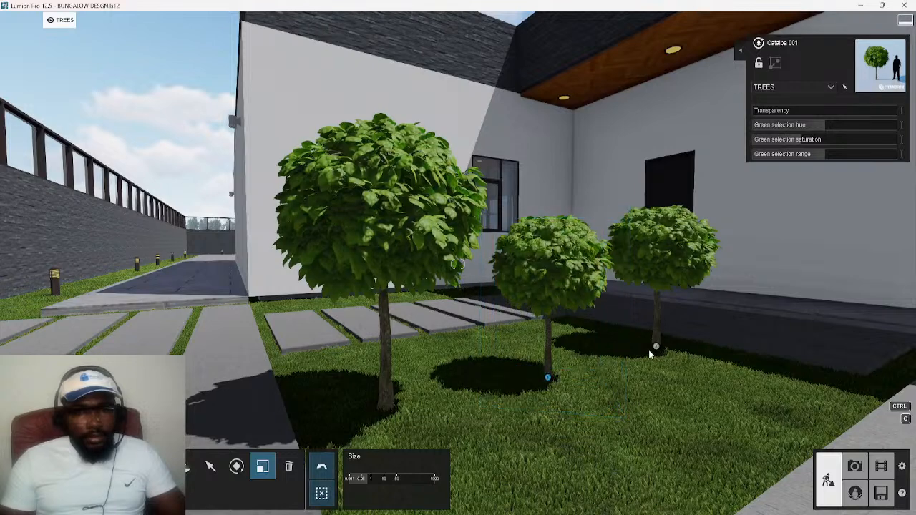
{"action": "left_click_drag", "start_coordinate": [656, 349], "coordinate": [658, 350]}
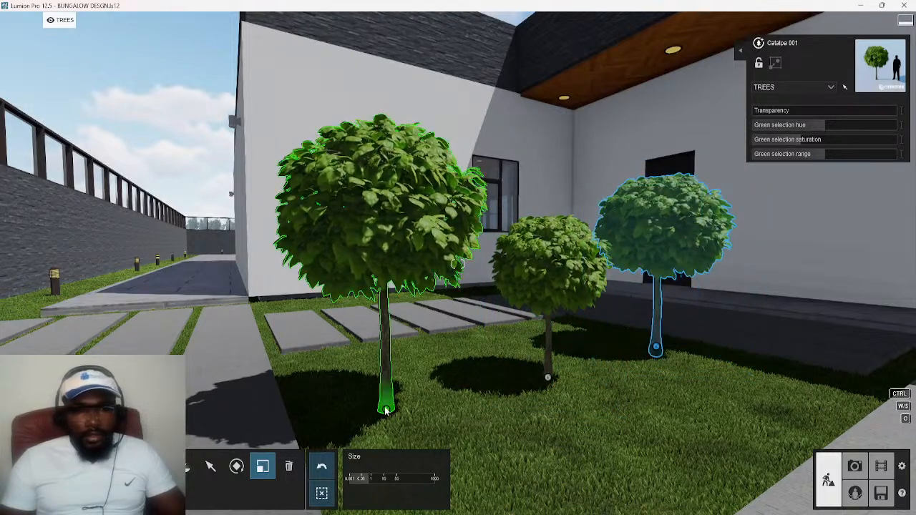
- Adjust the front-left Catalpa's foliage green hue and raise its saturation slightly
{"action": "left_click", "coordinate": [386, 411]}
{"action": "left_click_drag", "start_coordinate": [812, 126], "coordinate": [790, 128]}
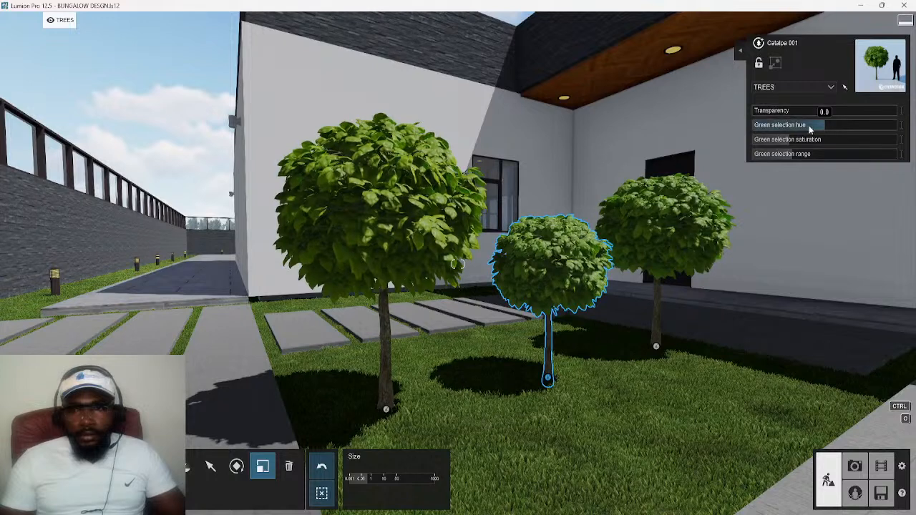
{"action": "left_click_drag", "start_coordinate": [810, 129], "coordinate": [868, 133]}
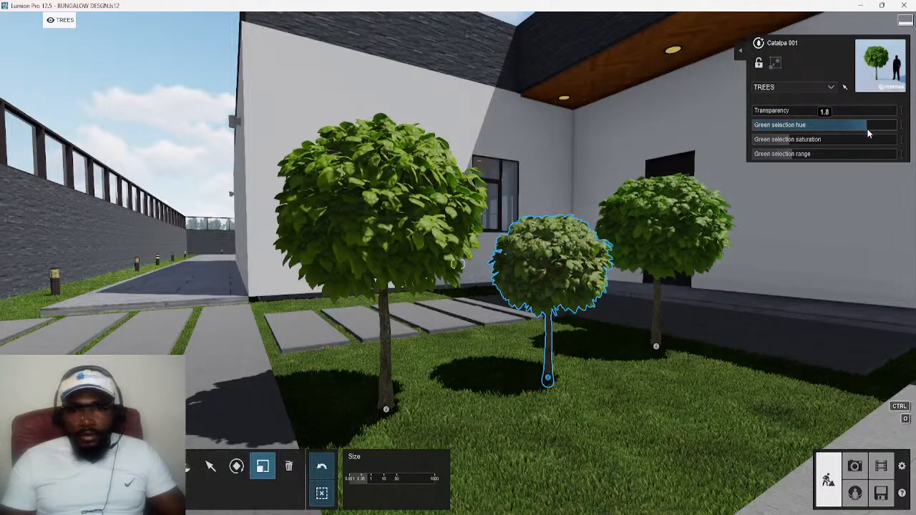
{"action": "left_click", "coordinate": [796, 139]}
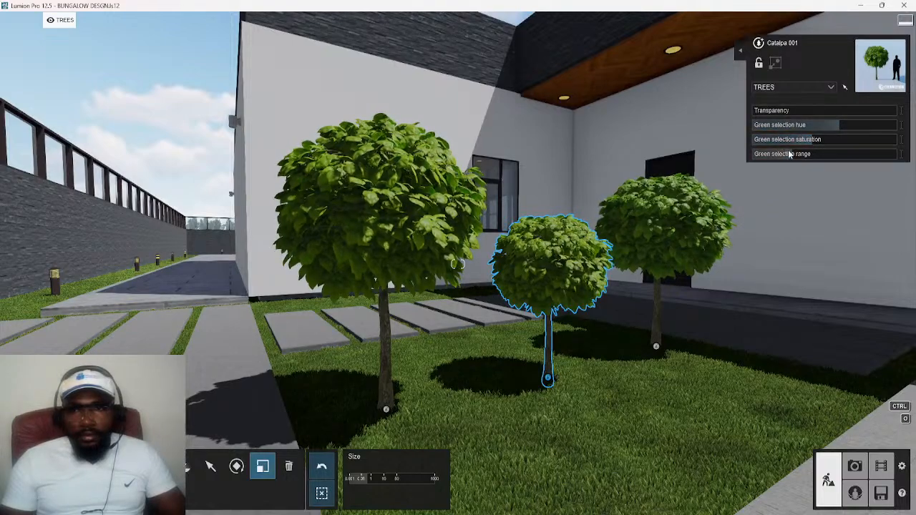
- Fly the camera around the walkway toward the door and reopen the Nature library
{"action": "right_click_drag", "start_coordinate": [554, 297], "coordinate": [501, 236]}
{"action": "key", "text": "s"}
{"action": "right_click_drag", "start_coordinate": [458, 264], "coordinate": [537, 262]}
{"action": "key", "text": "q"}
{"action": "key", "text": "w"}
{"action": "key", "text": "a"}
{"action": "key", "text": "d"}
{"action": "key", "text": "d"}
{"action": "key", "text": "s"}
{"action": "key", "text": "a"}
{"action": "key", "text": "a"}
{"action": "right_click_drag", "start_coordinate": [546, 313], "coordinate": [532, 359]}
{"action": "middle_click_drag", "start_coordinate": [532, 358], "coordinate": [519, 454]}
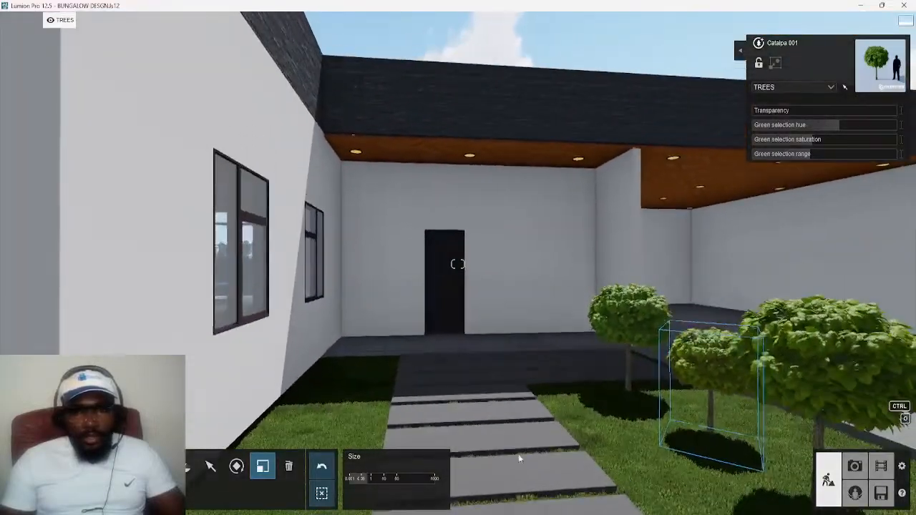
{"action": "key", "text": "d"}
{"action": "right_click_drag", "start_coordinate": [519, 453], "coordinate": [473, 487]}
{"action": "key", "text": "s"}
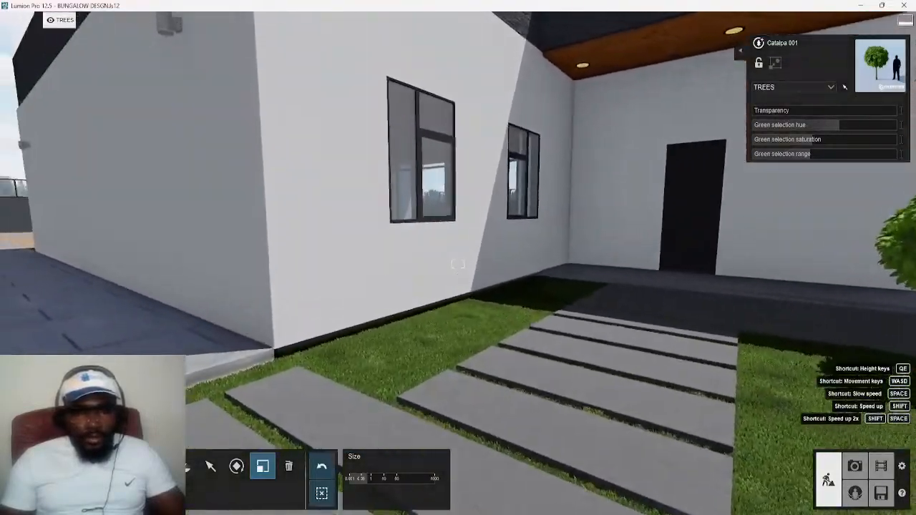
{"action": "key", "text": "a"}
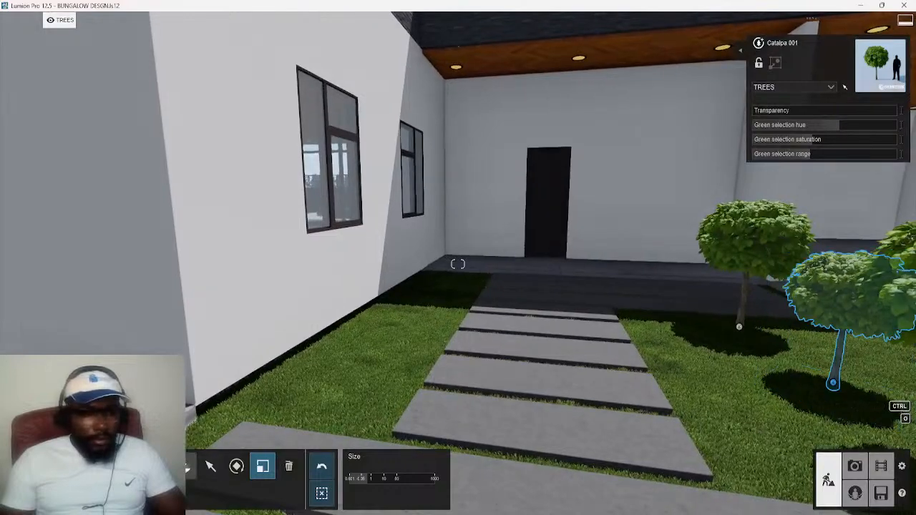
{"action": "left_click", "coordinate": [184, 469]}
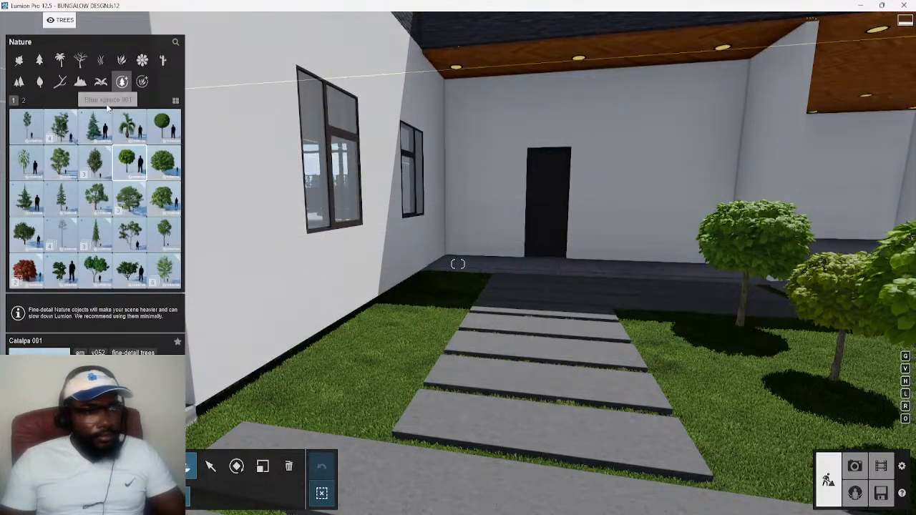
- Place Maple 002 from page 2's Maple trees collection on the lawn against the wall
{"action": "left_click", "coordinate": [23, 101]}
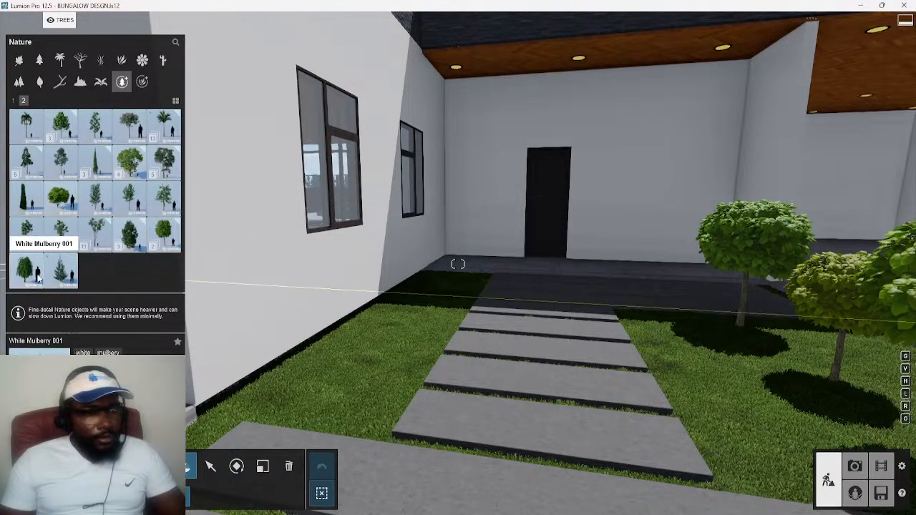
{"action": "left_click", "coordinate": [67, 131]}
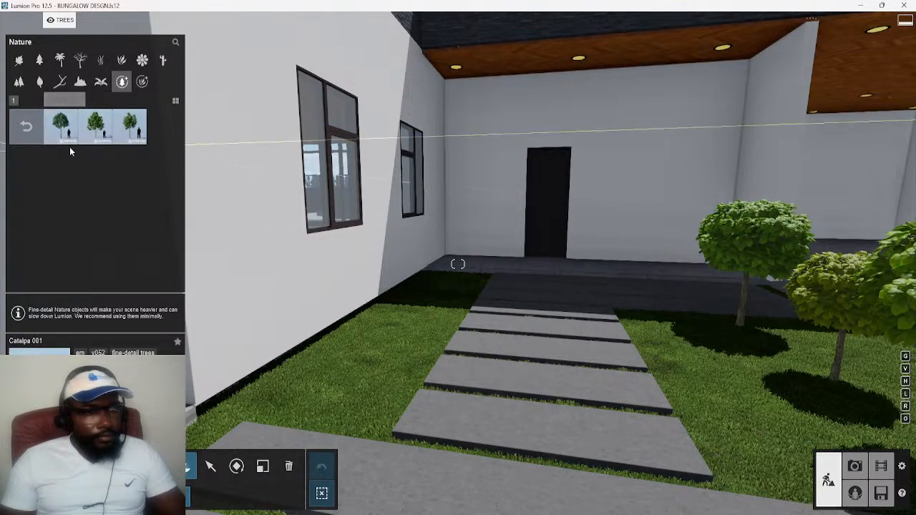
{"action": "left_click", "coordinate": [100, 137]}
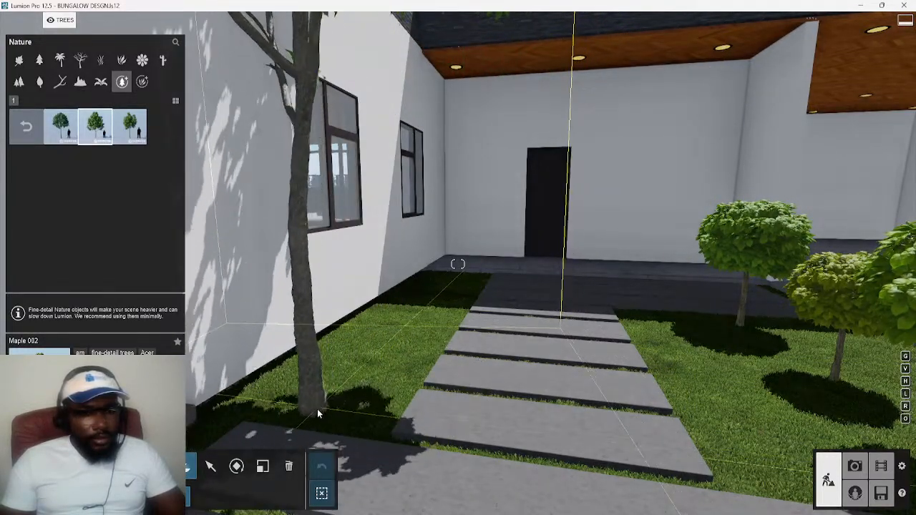
{"action": "left_click", "coordinate": [307, 413]}
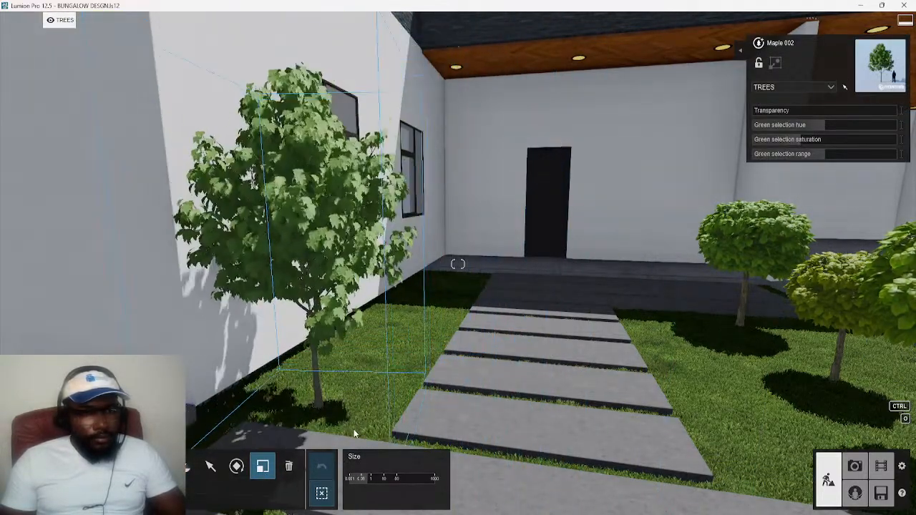
- Shrink the new maple to a small size, viewing it from around the wall
{"action": "key", "text": "d"}
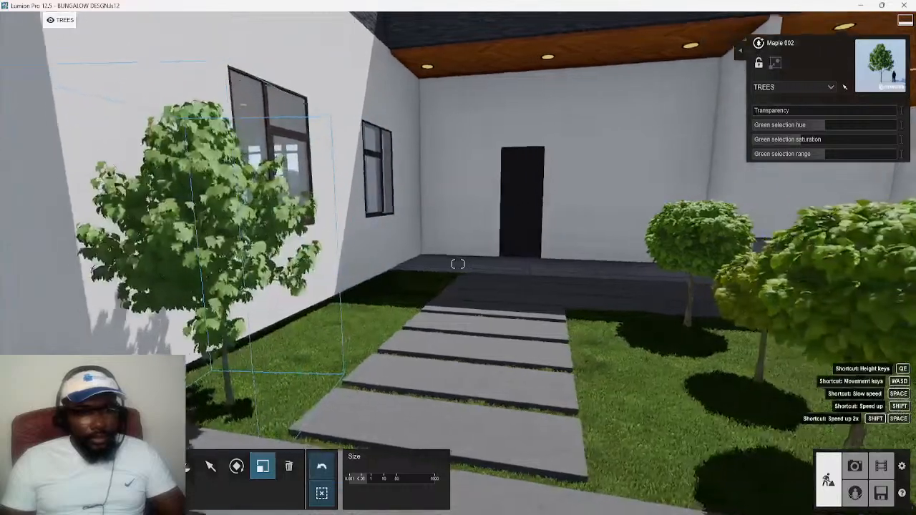
{"action": "right_click_drag", "start_coordinate": [354, 429], "coordinate": [222, 430]}
{"action": "key", "text": "w"}
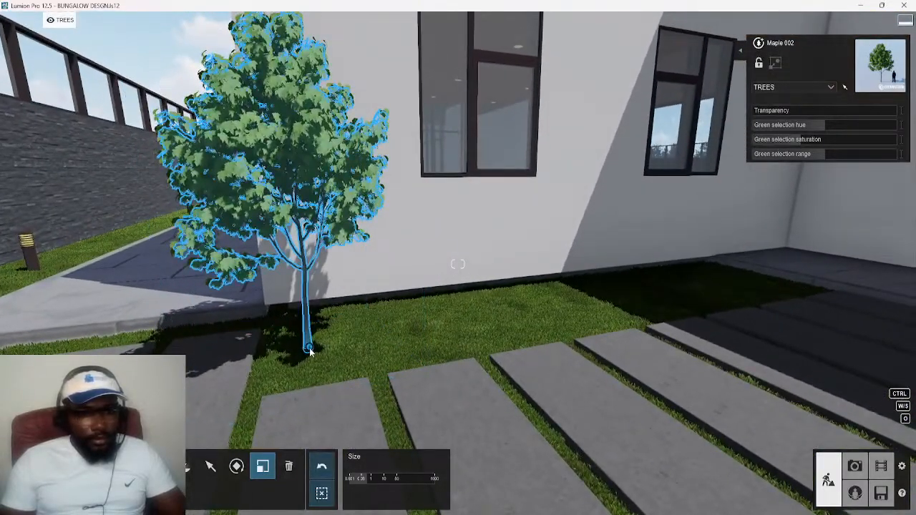
{"action": "left_click_drag", "start_coordinate": [309, 349], "coordinate": [310, 355]}
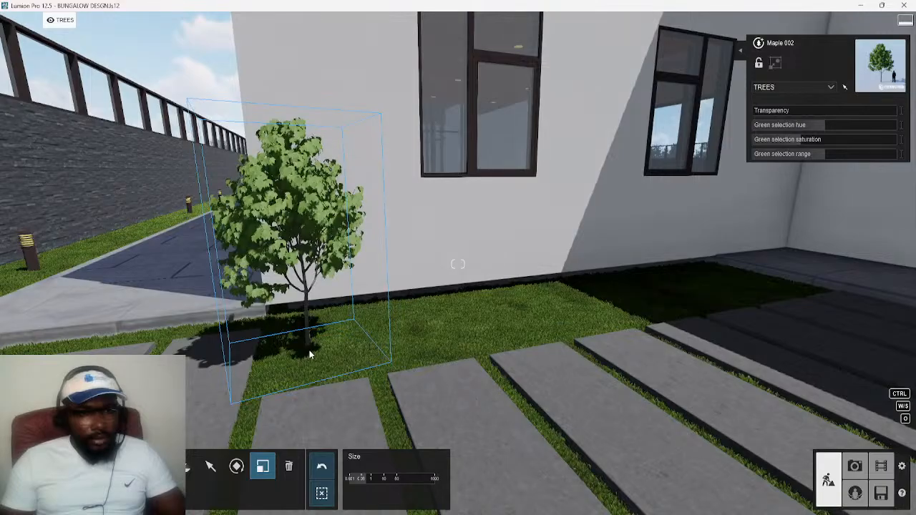
{"action": "key", "text": "a"}
{"action": "right_click_drag", "start_coordinate": [309, 351], "coordinate": [325, 342]}
{"action": "key", "text": "d"}
{"action": "key", "text": "d"}
- Alt-drag copies of the maple further along the house wall
{"action": "left_click", "coordinate": [209, 466]}
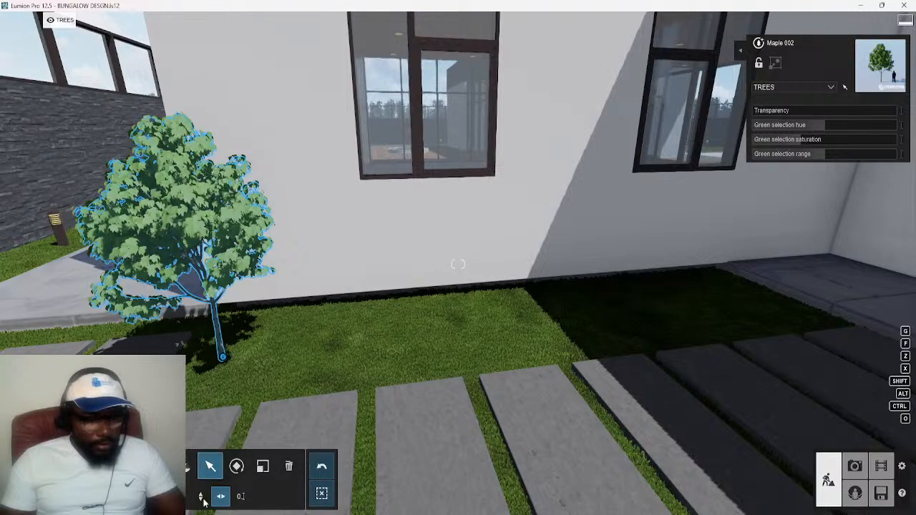
{"action": "mouse_move", "coordinate": [225, 360]}
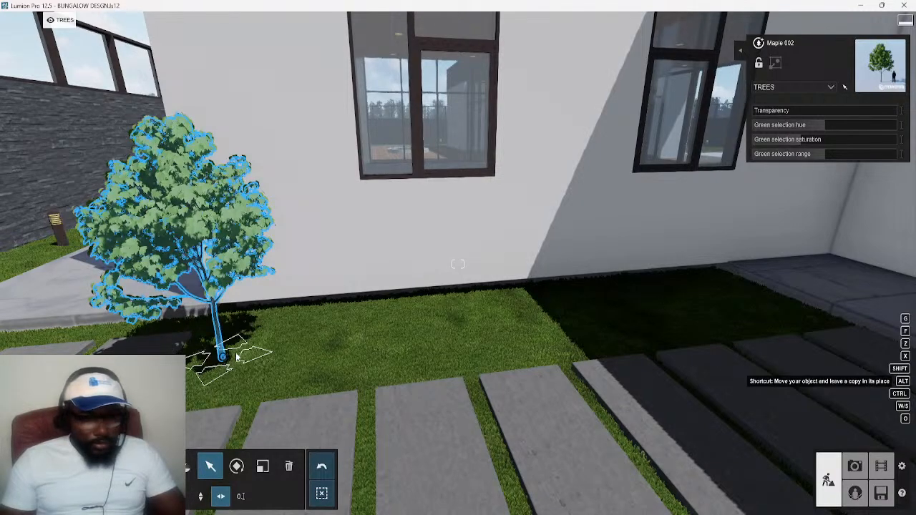
{"action": "left_click_drag", "start_coordinate": [237, 358], "coordinate": [746, 300], "text": "alt"}
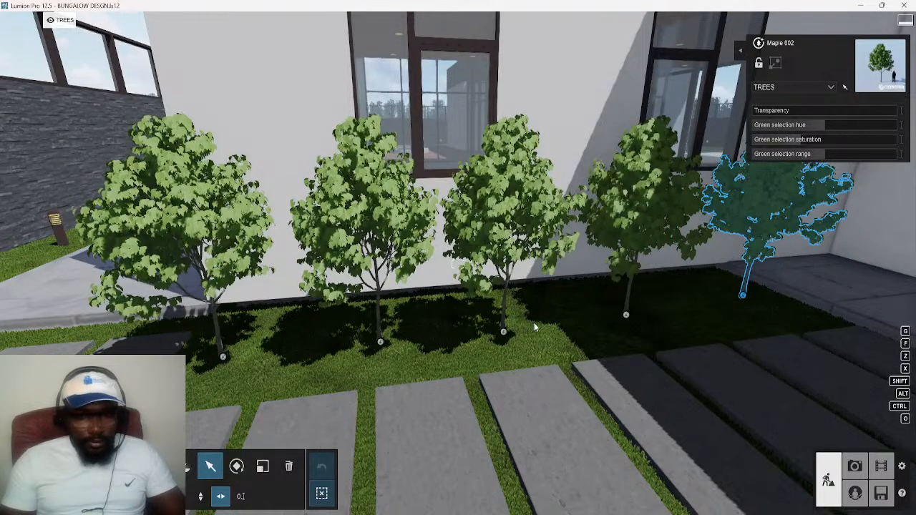
{"action": "key", "text": "a"}
- Shrink the second maple in the row and enlarge the leftmost one
{"action": "left_click", "coordinate": [264, 468]}
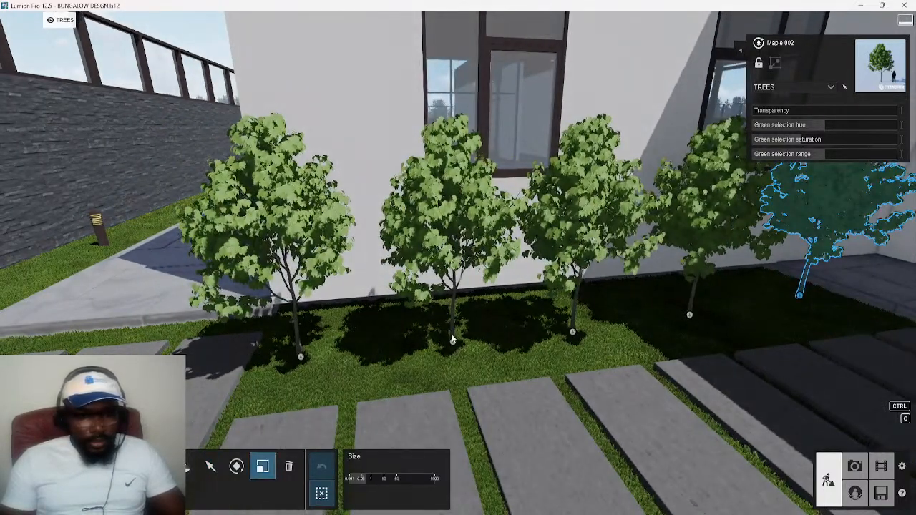
{"action": "left_click_drag", "start_coordinate": [454, 342], "coordinate": [453, 340]}
{"action": "left_click_drag", "start_coordinate": [300, 352], "coordinate": [318, 356]}
- Select maples in the row and slightly resize the far-right one
{"action": "left_click", "coordinate": [741, 50]}
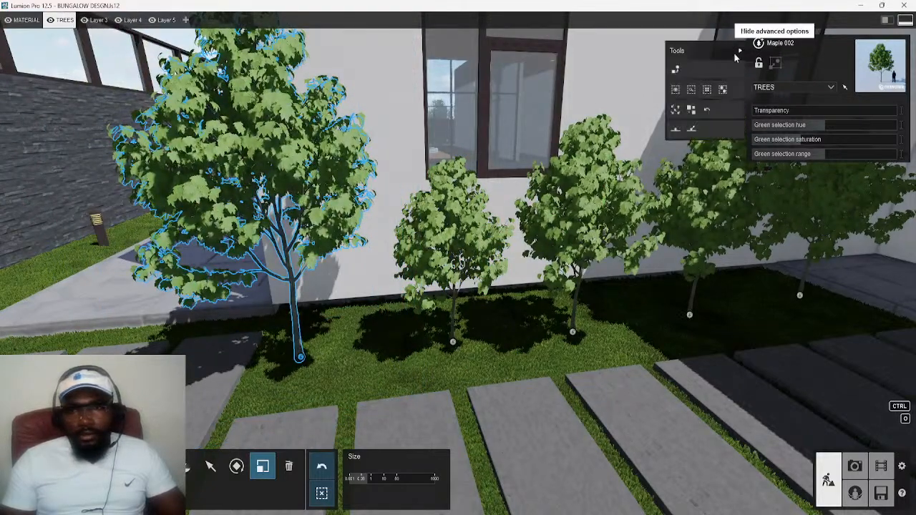
{"action": "left_click", "coordinate": [690, 316]}
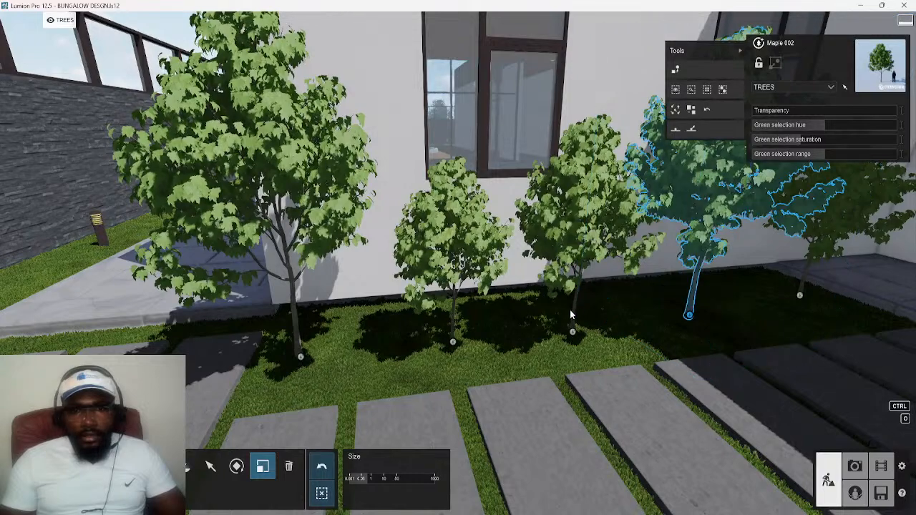
{"action": "left_click", "coordinate": [572, 331]}
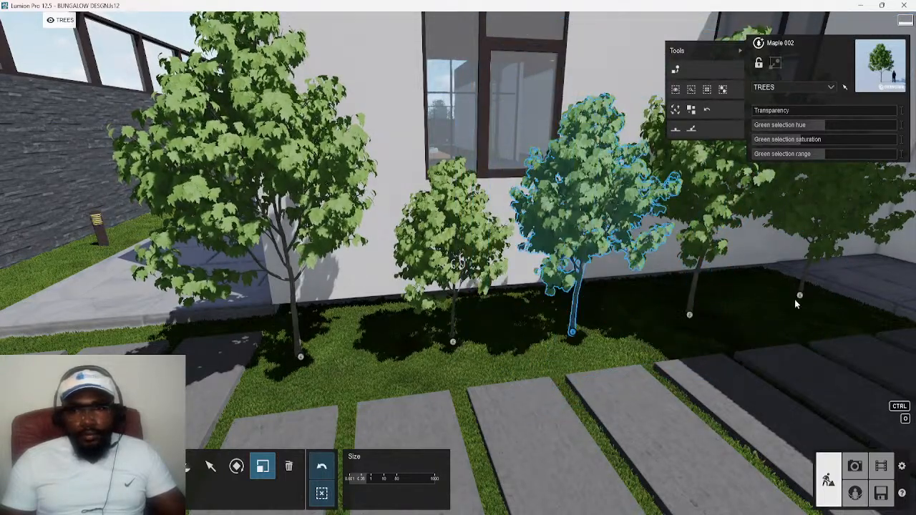
{"action": "left_click_drag", "start_coordinate": [802, 299], "coordinate": [801, 297]}
- Reframe the view onto the planter and shift the selected maple to the left
{"action": "key", "text": "s"}
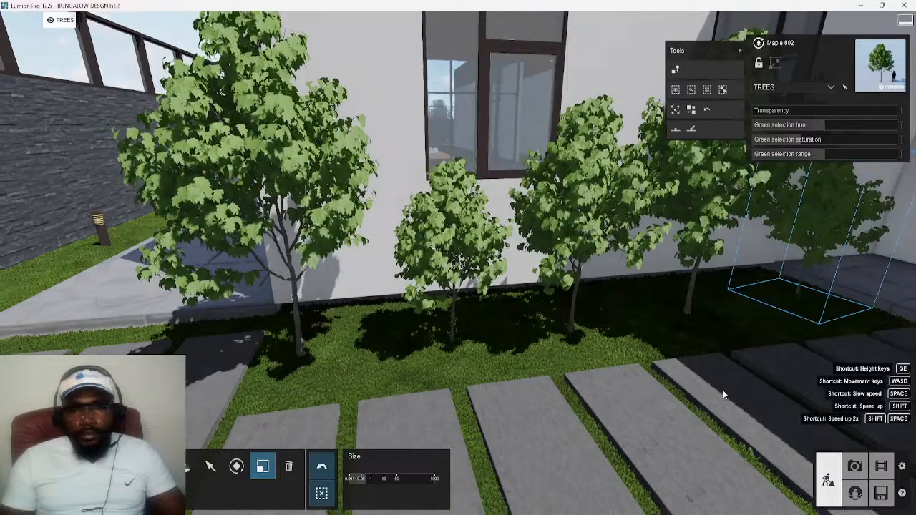
{"action": "key", "text": "a"}
{"action": "mouse_move", "coordinate": [723, 393]}
{"action": "right_mouse_down"}
{"action": "mouse_move", "coordinate": [759, 387]}
{"action": "mouse_move", "coordinate": [731, 396]}
{"action": "right_mouse_up"}
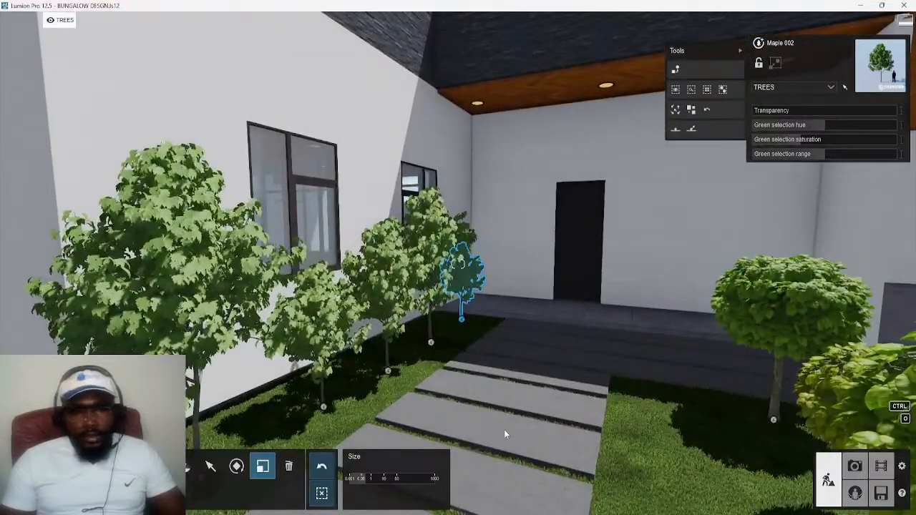
{"action": "key", "text": "a"}
{"action": "key", "text": "d"}
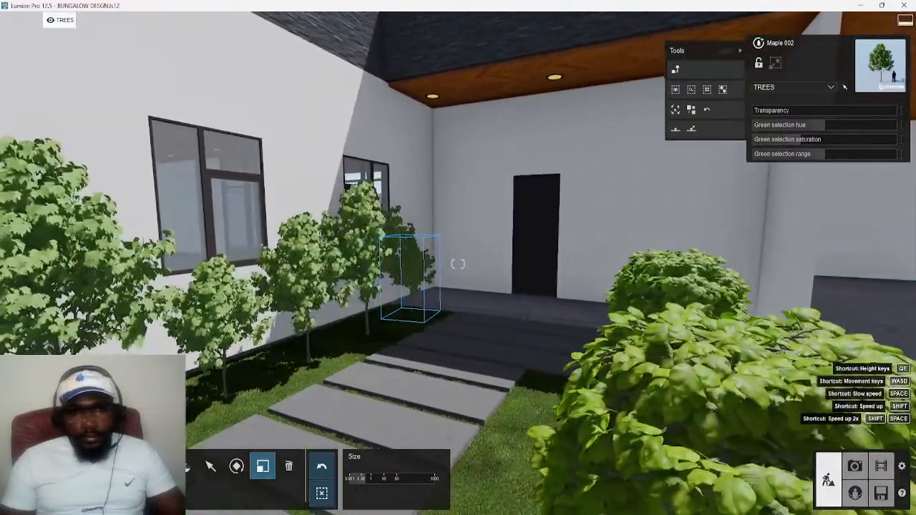
{"action": "key", "text": "a"}
{"action": "key", "text": "d"}
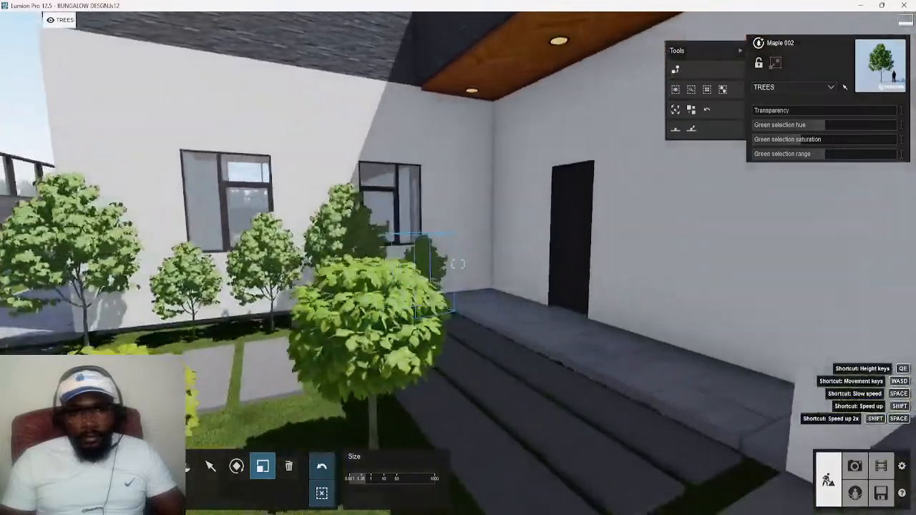
{"action": "key", "text": "w"}
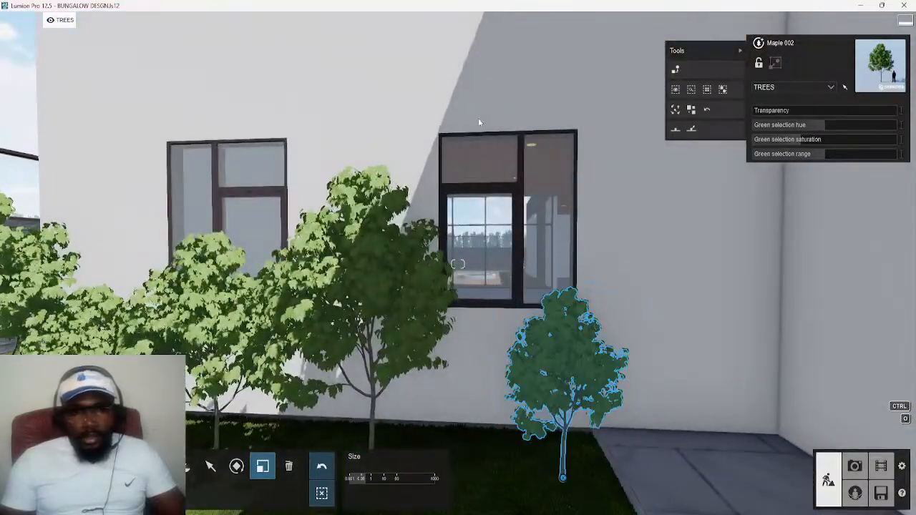
{"action": "key", "text": "a"}
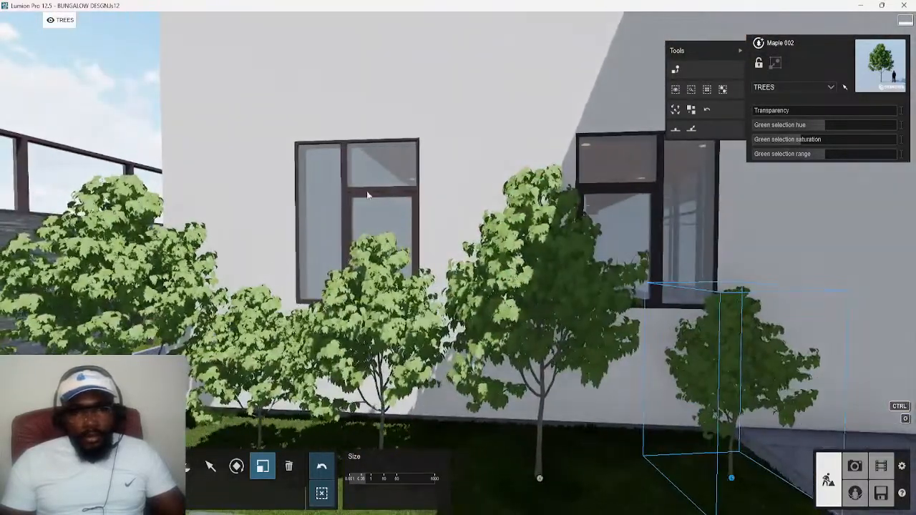
{"action": "key", "text": "a"}
{"action": "right_click_drag", "start_coordinate": [268, 222], "coordinate": [296, 188]}
{"action": "key", "text": "s"}
{"action": "key", "text": "s"}
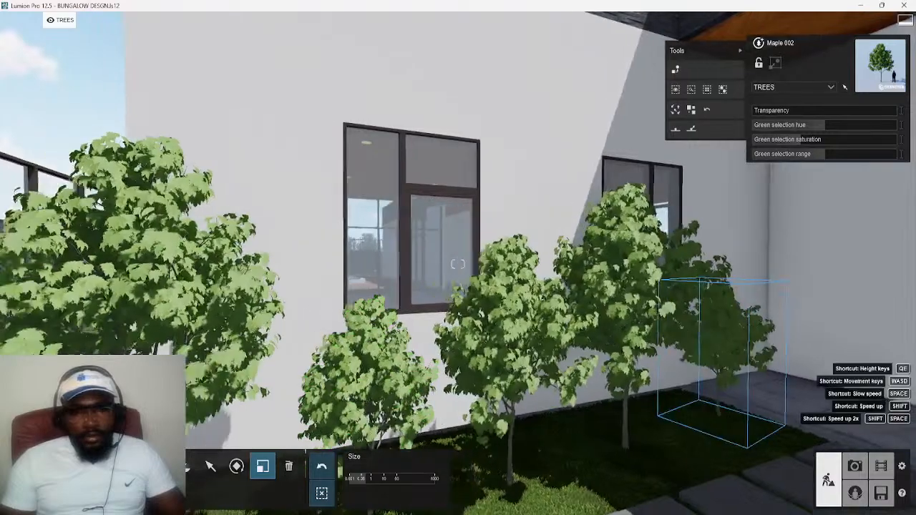
{"action": "right_click_drag", "start_coordinate": [458, 264], "coordinate": [493, 466]}
{"action": "key", "text": "w"}
{"action": "right_click_drag", "start_coordinate": [458, 264], "coordinate": [458, 343]}
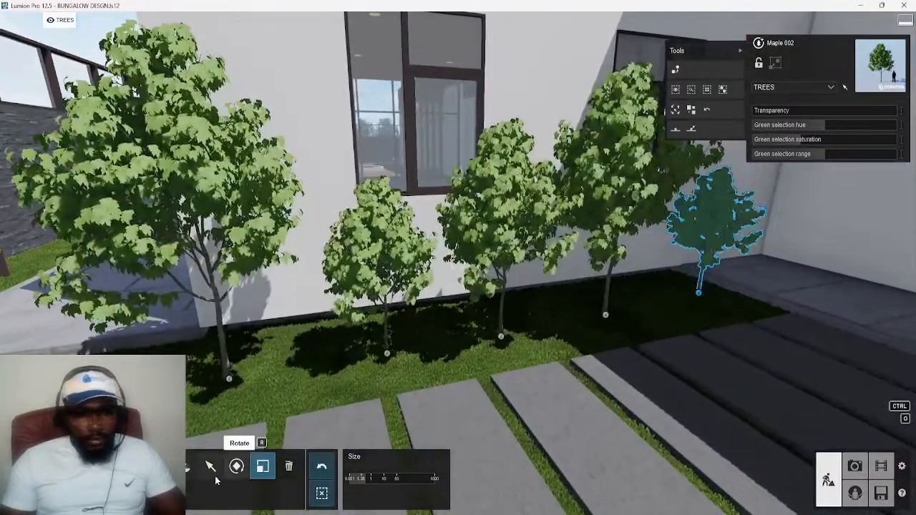
{"action": "left_click", "coordinate": [212, 468]}
{"action": "left_click_drag", "start_coordinate": [386, 354], "coordinate": [356, 358]}
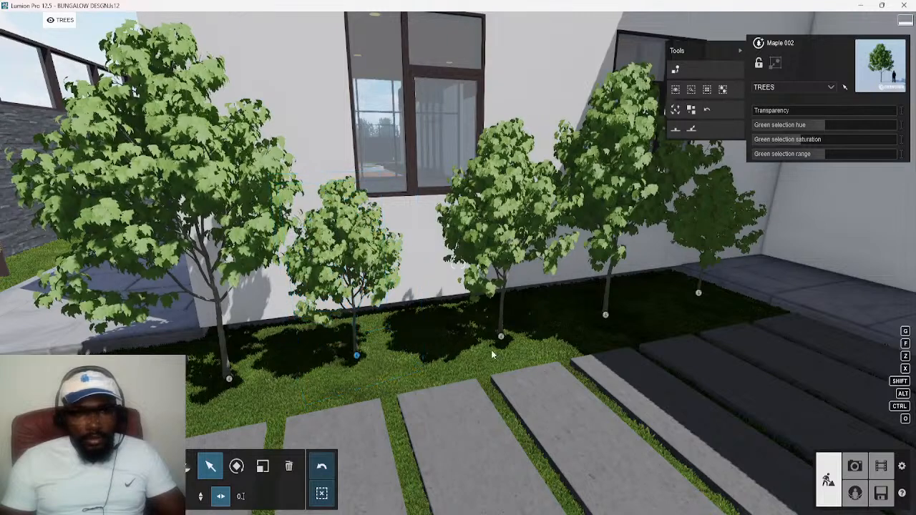
{"action": "left_click_drag", "start_coordinate": [499, 338], "coordinate": [499, 342]}
- Resize the maple to fit between the neighbouring trees and nudge it slightly left
{"action": "left_click", "coordinate": [263, 467]}
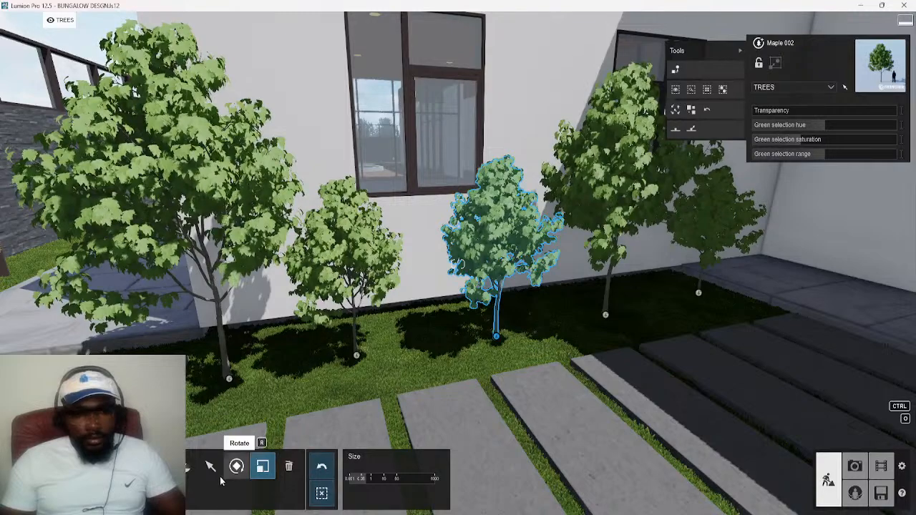
{"action": "key", "text": "w"}
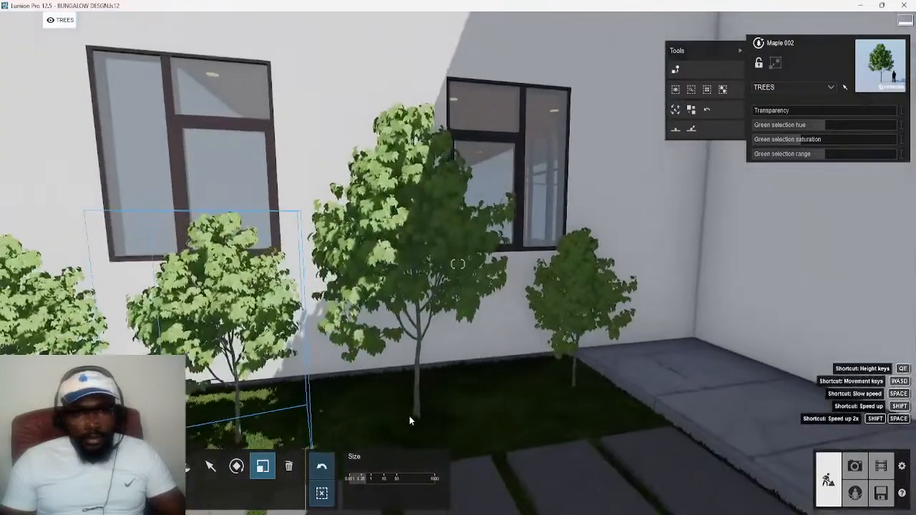
{"action": "left_click_drag", "start_coordinate": [421, 420], "coordinate": [416, 418]}
{"action": "left_click", "coordinate": [210, 466]}
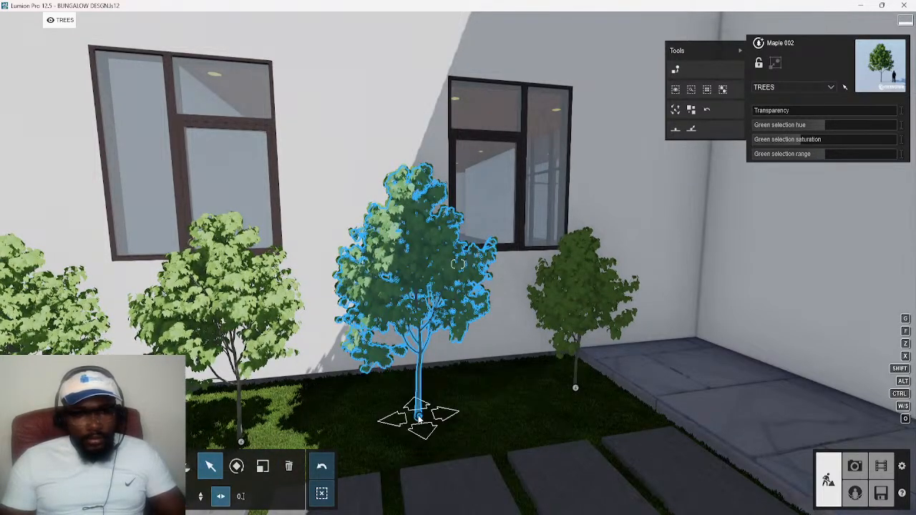
{"action": "left_click_drag", "start_coordinate": [419, 419], "coordinate": [419, 418]}
- Pull back to review the path and front garden, then bring up the Revit floor plan
{"action": "key", "text": "s"}
{"action": "right_click_drag", "start_coordinate": [420, 419], "coordinate": [487, 415]}
{"action": "key", "text": "s"}
{"action": "right_click_drag", "start_coordinate": [429, 473], "coordinate": [569, 456]}
{"action": "key", "text": "a"}
{"action": "key", "text": "d"}
{"action": "key", "text": "s"}
{"action": "key", "text": "d"}
{"action": "key", "text": "a"}
{"action": "key", "text": "s"}
{"action": "key", "text": "d"}
{"action": "key", "text": "s"}
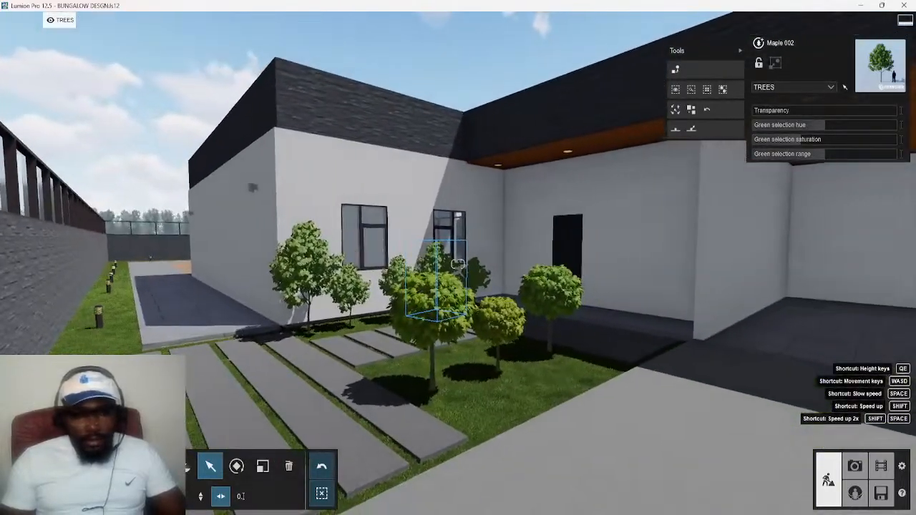
{"action": "left_click", "coordinate": [613, 514]}
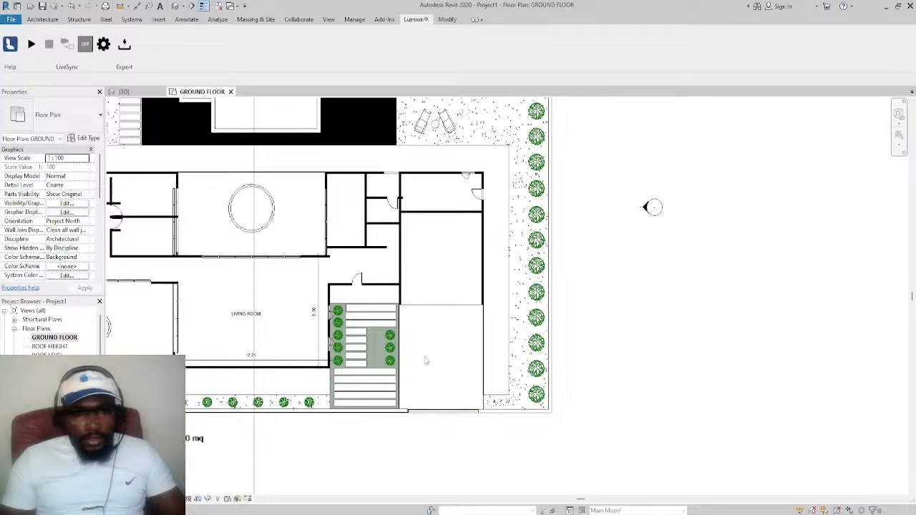
- Zoom around the Revit GROUND FLOOR plan to check where the trees sit
{"action": "scroll", "coordinate": [390, 351], "scroll_direction": "down", "scroll_amount": 2}
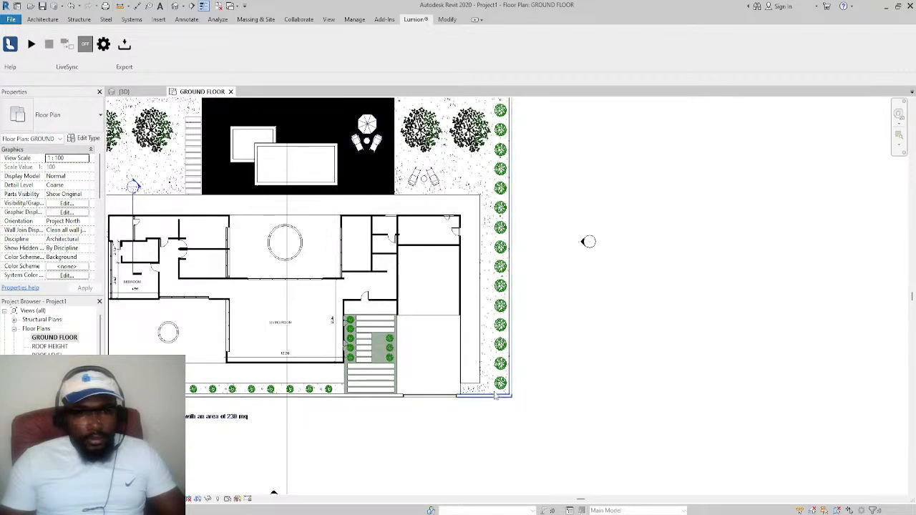
{"action": "scroll", "coordinate": [510, 199], "scroll_direction": "down", "scroll_amount": 2}
{"action": "scroll", "coordinate": [257, 133], "scroll_direction": "up", "scroll_amount": 3}
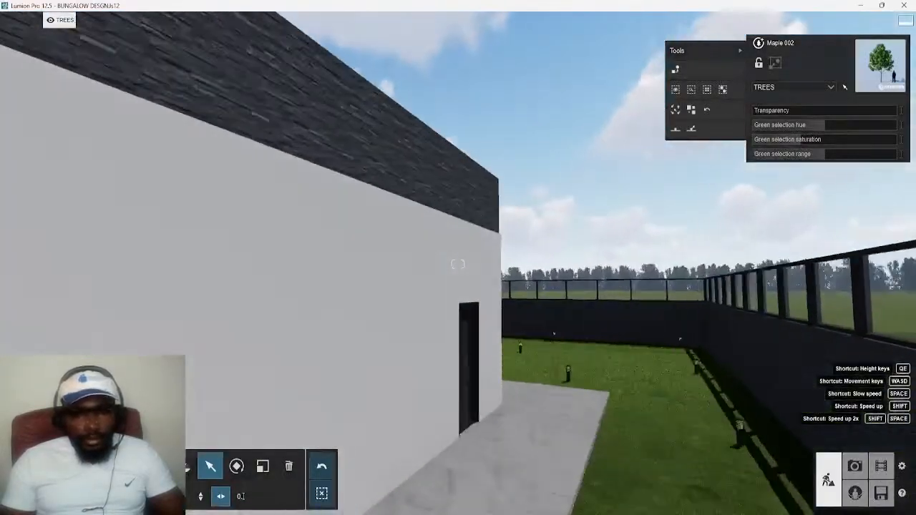
- Minimize Revit and fly the camera over the back lawn toward the empty fenced corner
{"action": "key", "text": "d"}
{"action": "right_click_drag", "start_coordinate": [458, 264], "coordinate": [526, 340]}
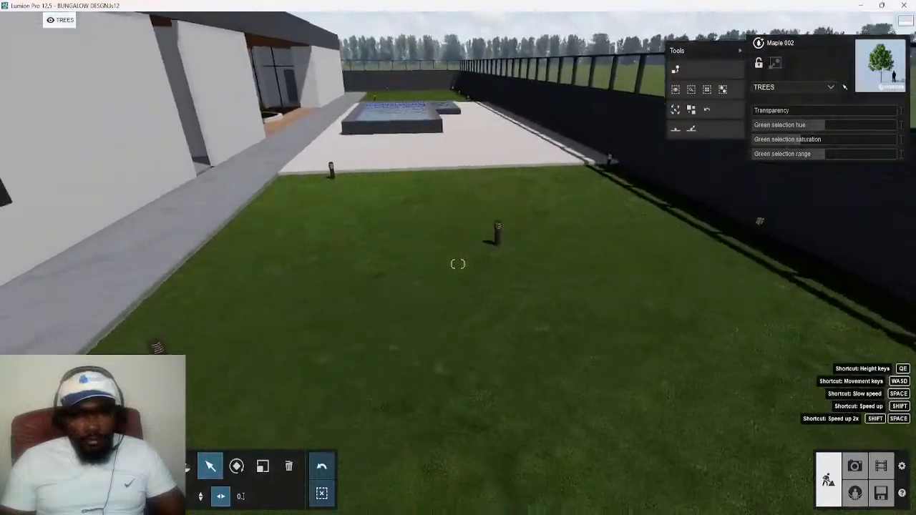
{"action": "key", "text": "d"}
{"action": "right_click_drag", "start_coordinate": [555, 494], "coordinate": [522, 500]}
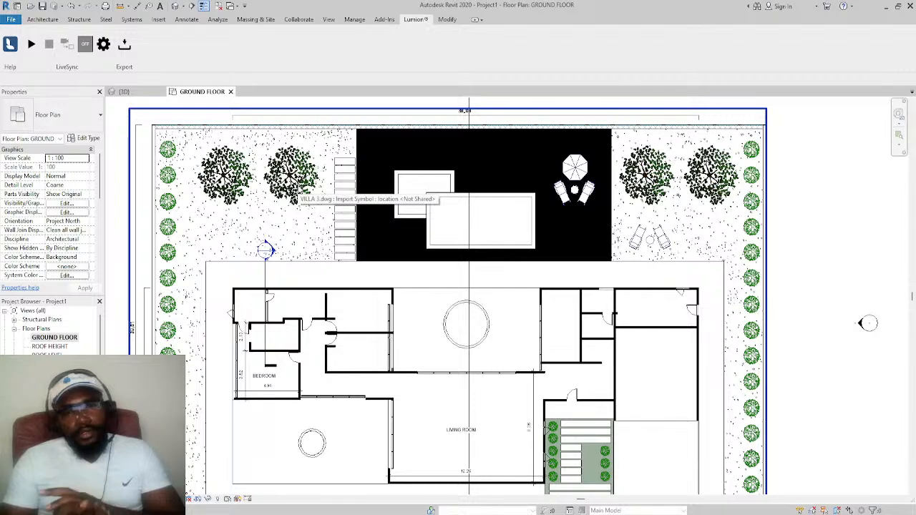
{"action": "left_click", "coordinate": [888, 7]}
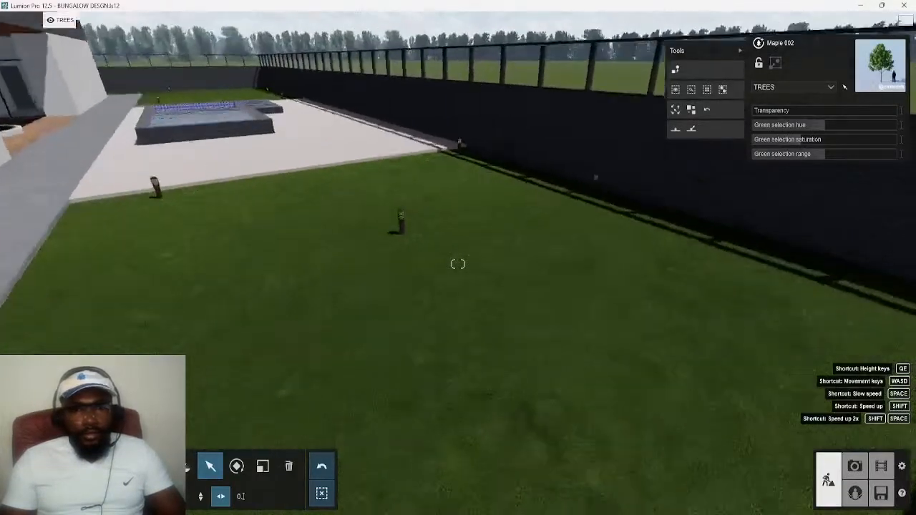
{"action": "right_click_drag", "start_coordinate": [459, 264], "coordinate": [623, 262]}
{"action": "key", "text": "s"}
{"action": "key", "text": "a"}
- Browse the Nature tree collections and pick Joy Perfume Tree 001
{"action": "left_click", "coordinate": [188, 467]}
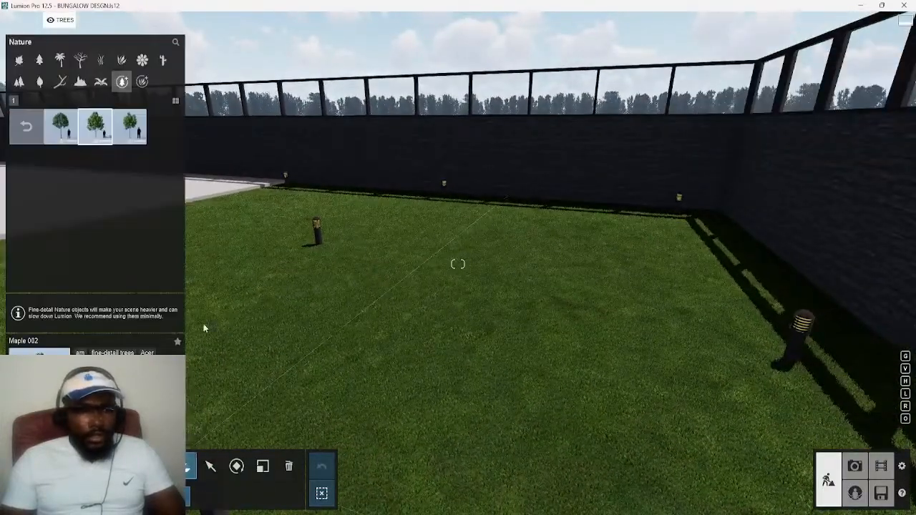
{"action": "left_click", "coordinate": [27, 128]}
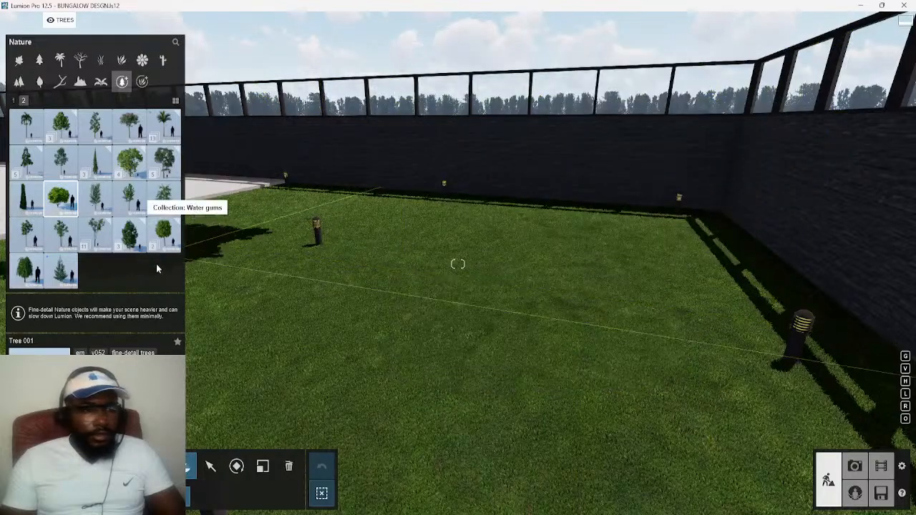
{"action": "left_click", "coordinate": [161, 245]}
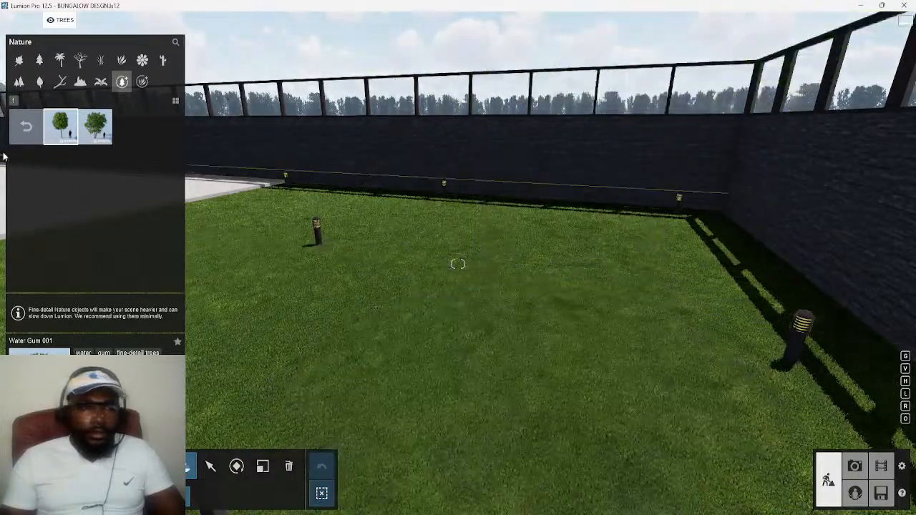
{"action": "left_click", "coordinate": [37, 137]}
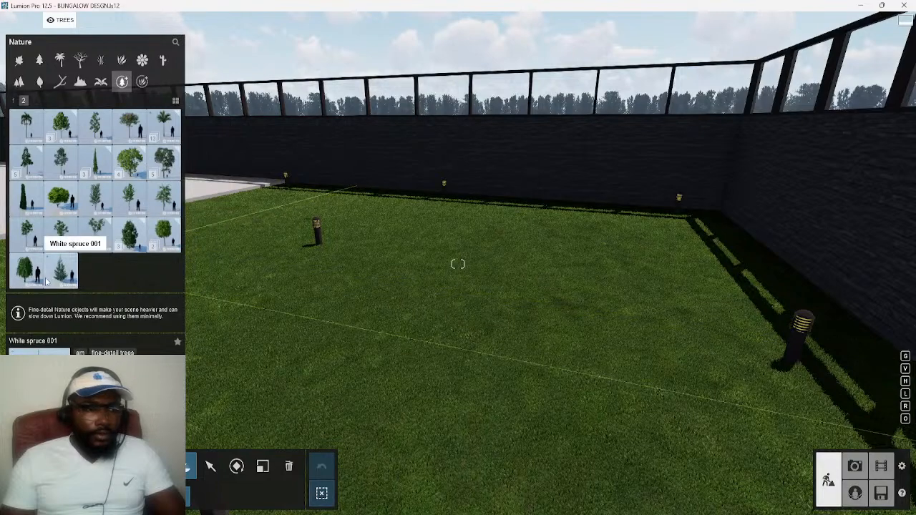
{"action": "left_click", "coordinate": [15, 102]}
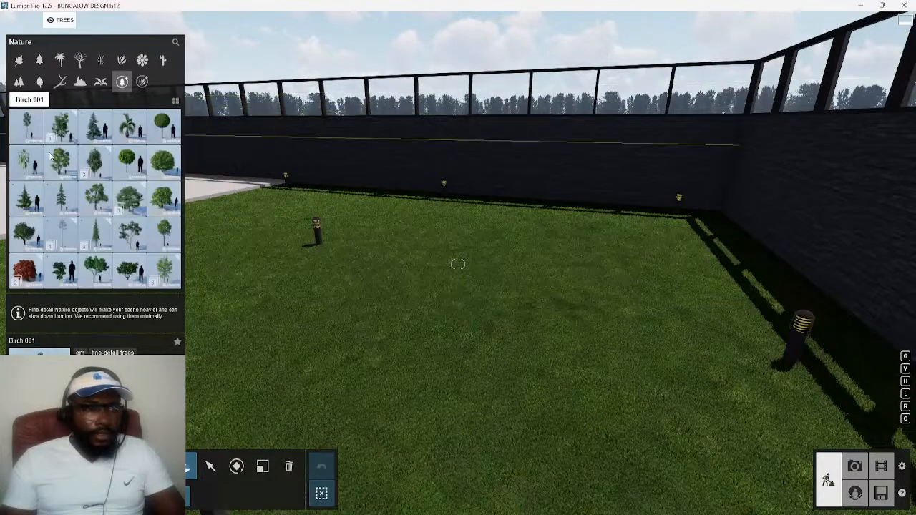
{"action": "left_click", "coordinate": [99, 280]}
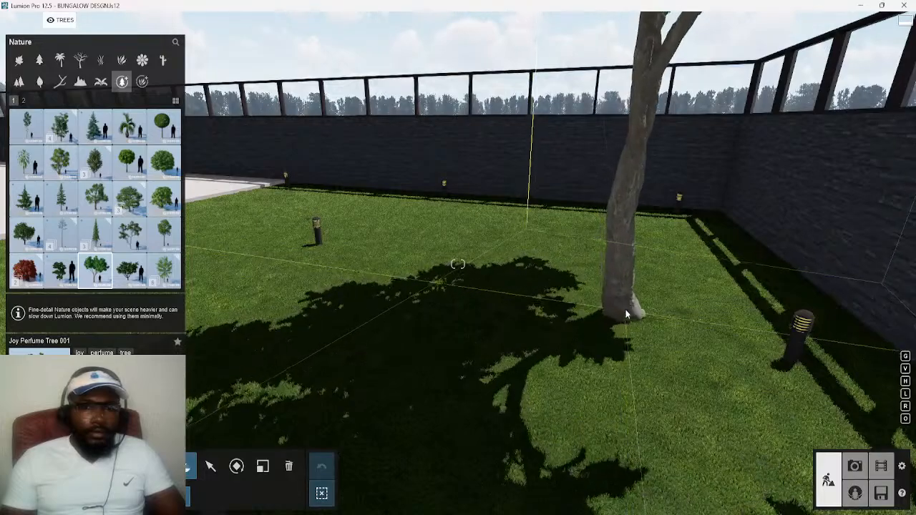
- Place Joy Perfume Tree 001 on the back lawn beside the stepping-stone path
{"action": "left_click", "coordinate": [630, 322]}
{"action": "key", "text": "s"}
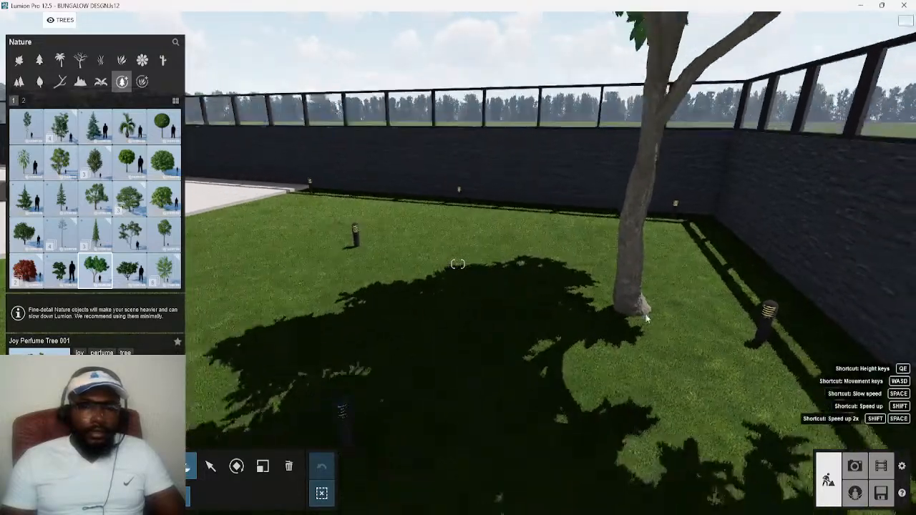
{"action": "key", "text": "a"}
{"action": "right_click_drag", "start_coordinate": [630, 322], "coordinate": [653, 311]}
{"action": "key", "text": "w"}
{"action": "key", "text": "s"}
{"action": "key", "text": "a"}
- Move the tree left along the lawn and place a copy 5.6 m to its left
{"action": "left_click", "coordinate": [214, 473]}
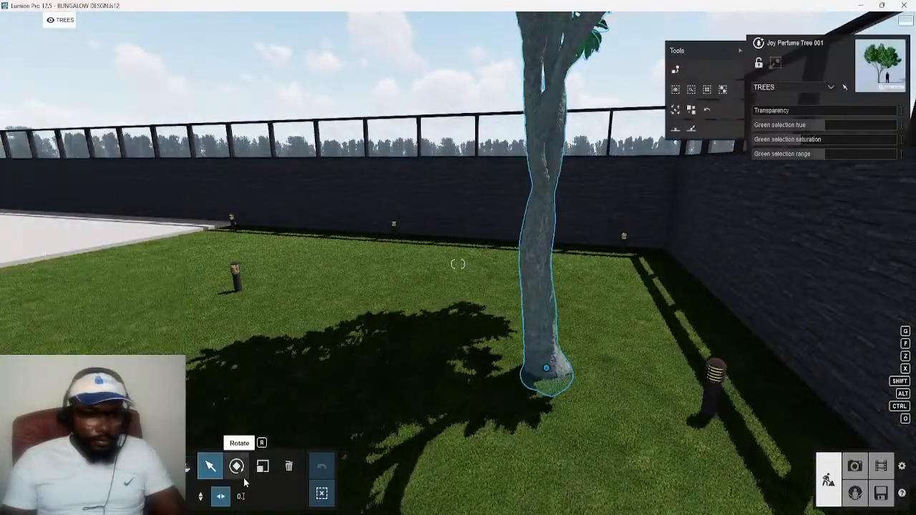
{"action": "left_click_drag", "start_coordinate": [540, 368], "coordinate": [466, 349]}
{"action": "key", "text": "a"}
{"action": "right_click_drag", "start_coordinate": [433, 365], "coordinate": [431, 383]}
{"action": "key", "text": "s"}
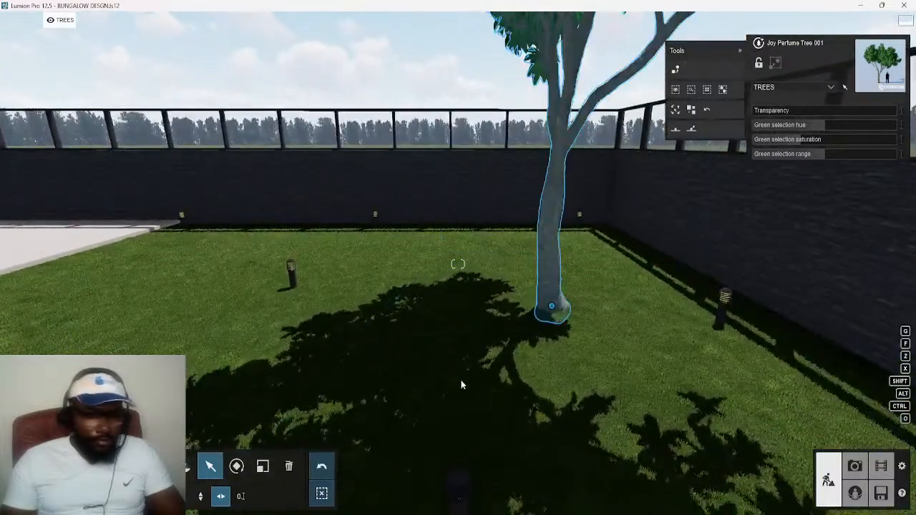
{"action": "left_click_drag", "start_coordinate": [553, 310], "coordinate": [164, 303], "text": "alt"}
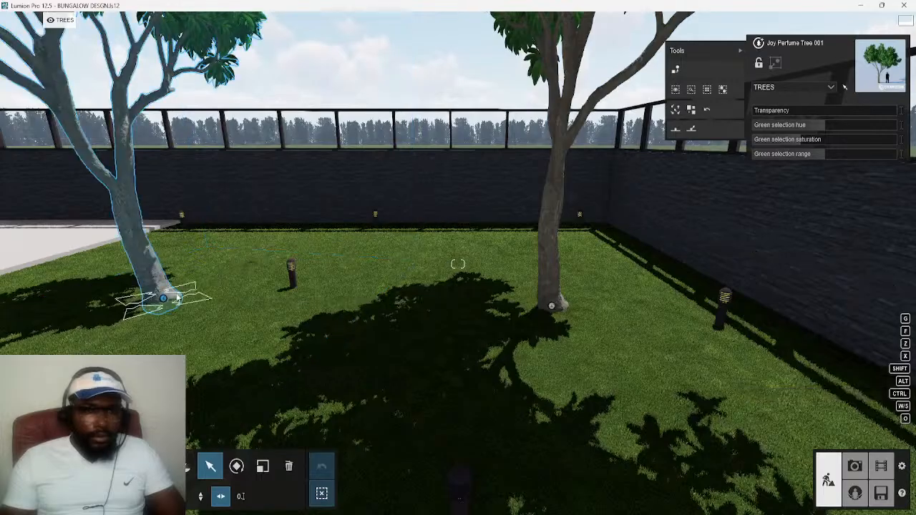
{"action": "key", "text": "s"}
{"action": "right_click_drag", "start_coordinate": [163, 304], "coordinate": [97, 279]}
{"action": "key", "text": "d"}
{"action": "right_click_drag", "start_coordinate": [323, 294], "coordinate": [325, 318]}
{"action": "key", "text": "w"}
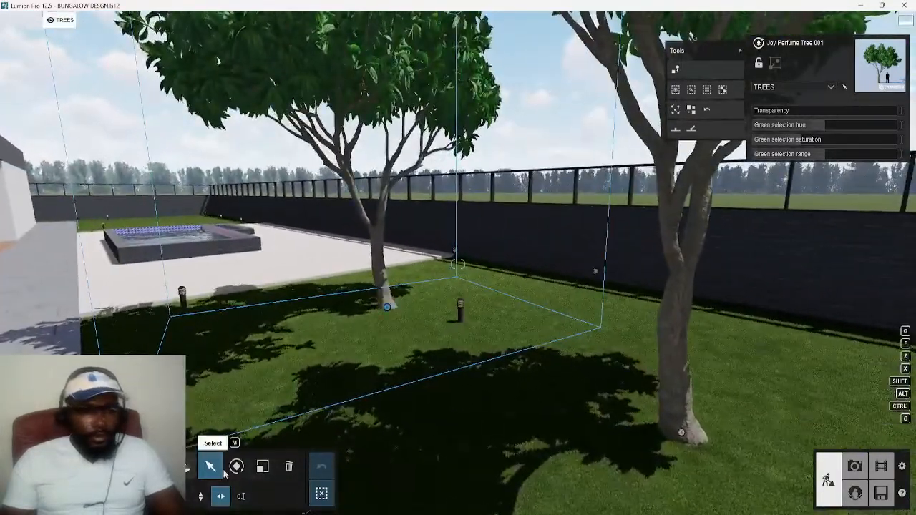
- Shrink the Joy Perfume Tree slightly with the Scale tool
{"action": "left_click", "coordinate": [261, 474]}
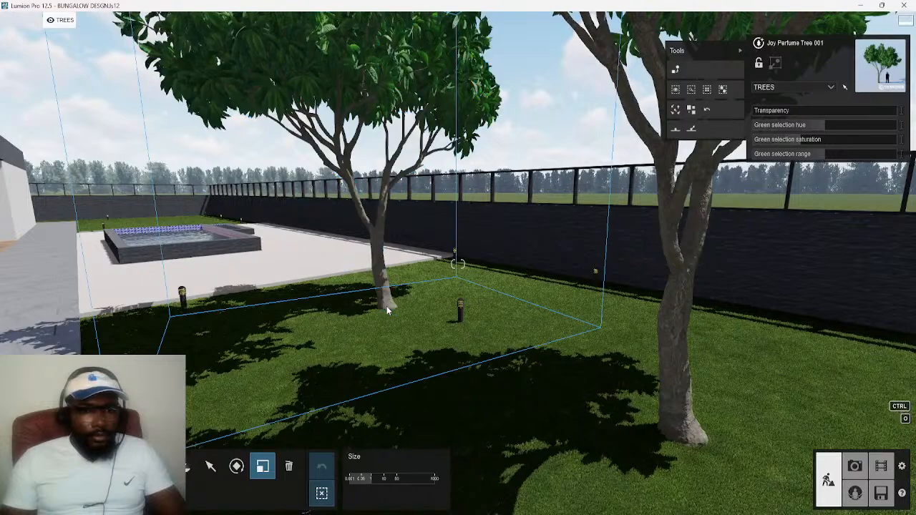
{"action": "left_click_drag", "start_coordinate": [387, 307], "coordinate": [385, 313]}
{"action": "key", "text": "s"}
{"action": "key", "text": "d"}
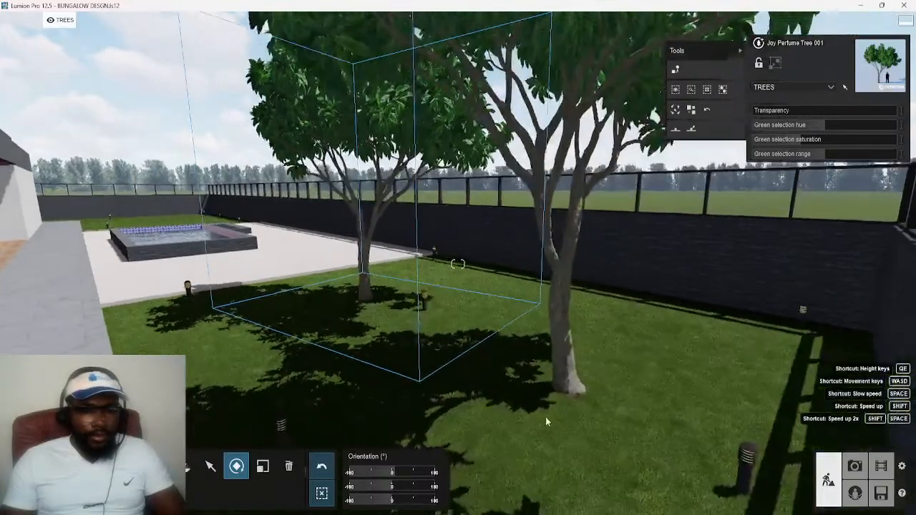
{"action": "key", "text": "a"}
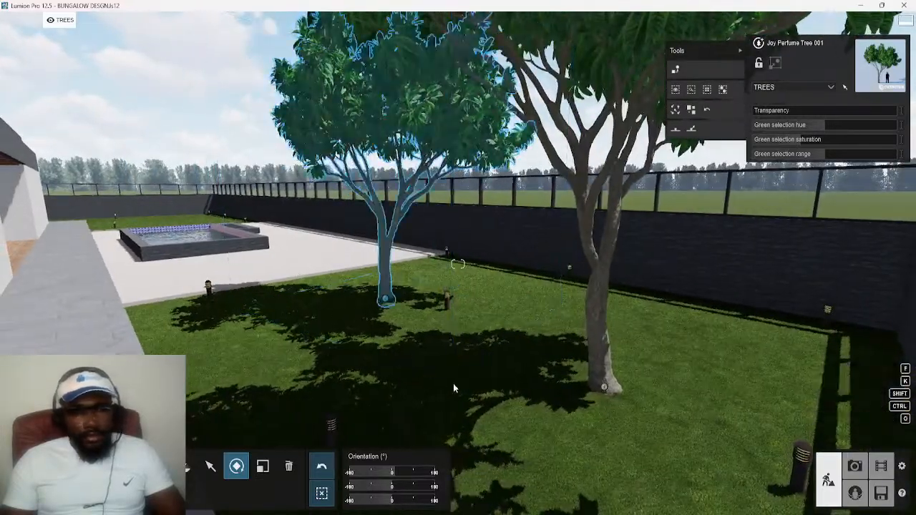
{"action": "key", "text": "w"}
- Fly over the pool back to the lawn and reopen the Nature library
{"action": "right_click_drag", "start_coordinate": [453, 385], "coordinate": [365, 354]}
{"action": "key", "text": "w"}
{"action": "right_click_drag", "start_coordinate": [512, 419], "coordinate": [463, 421]}
{"action": "key", "text": "q"}
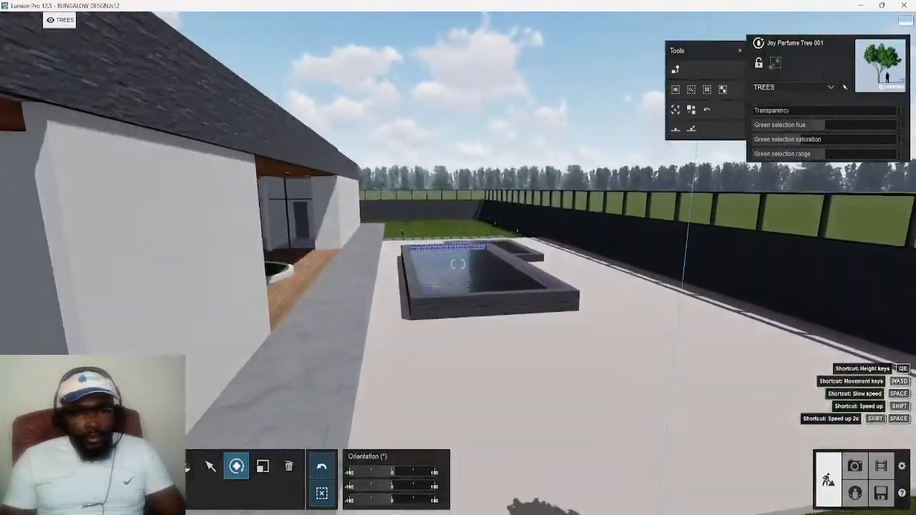
{"action": "key", "text": "w"}
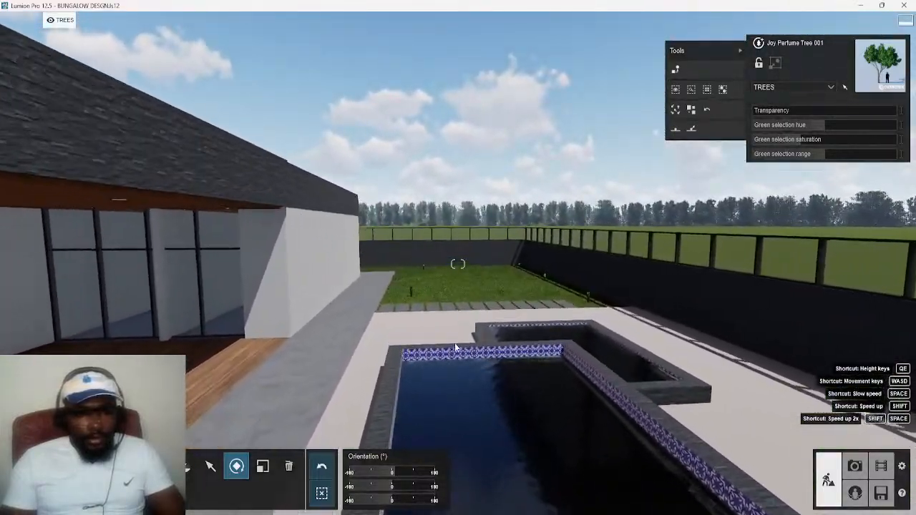
{"action": "key", "text": "w"}
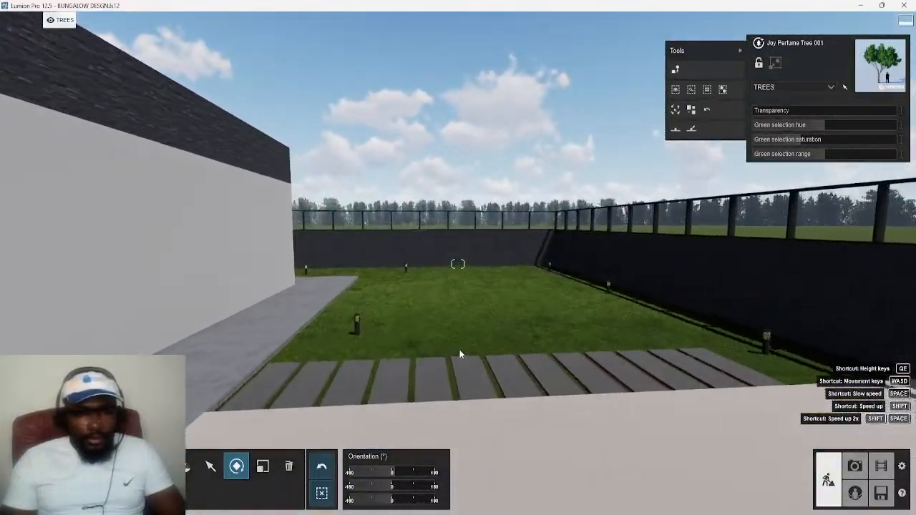
{"action": "right_click_drag", "start_coordinate": [460, 349], "coordinate": [372, 381]}
{"action": "key", "text": "s"}
{"action": "key", "text": "d"}
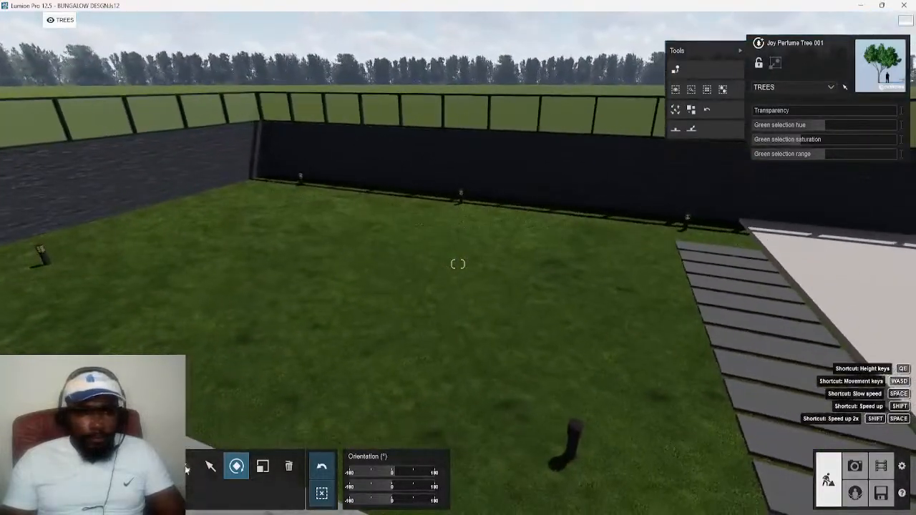
{"action": "left_click", "coordinate": [188, 469]}
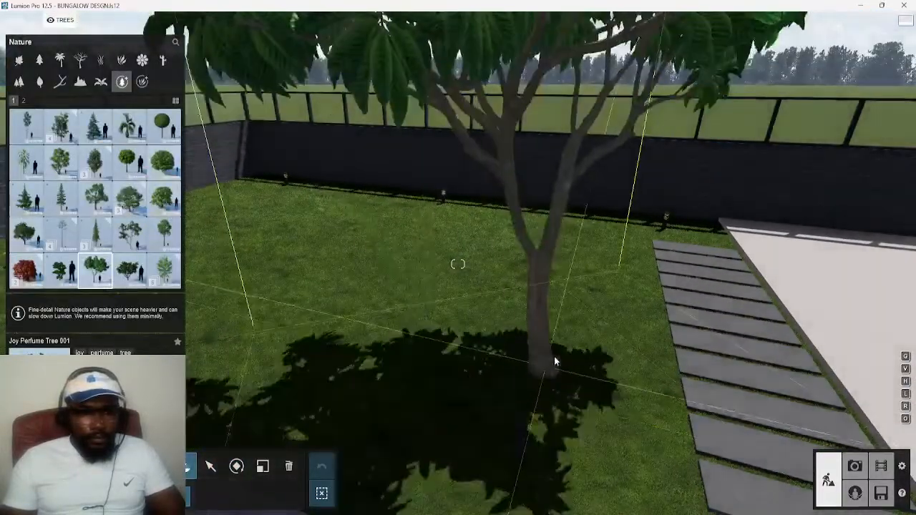
- Plant two more Joy Perfume Trees on the back lawn nearer the fence
{"action": "left_click", "coordinate": [559, 318]}
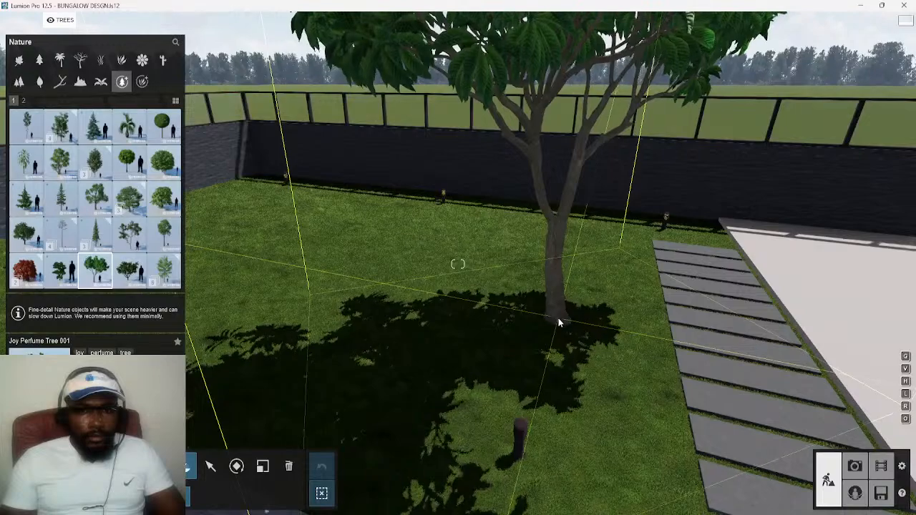
{"action": "left_click", "coordinate": [295, 260]}
{"action": "right_click_drag", "start_coordinate": [296, 260], "coordinate": [247, 260]}
{"action": "key", "text": "a"}
{"action": "right_click_drag", "start_coordinate": [373, 240], "coordinate": [342, 229]}
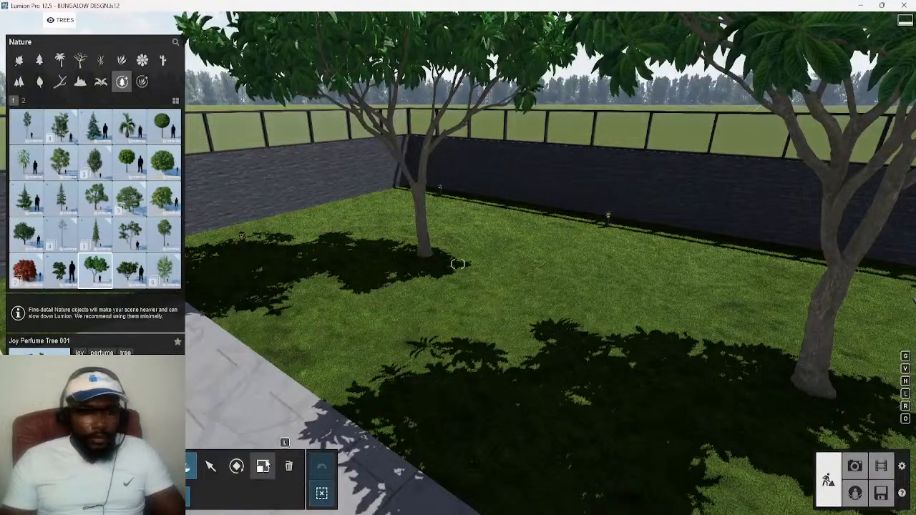
- Resize the newly planted Joy Perfume Tree with the Scale tool
{"action": "left_click", "coordinate": [267, 466]}
{"action": "left_click_drag", "start_coordinate": [424, 257], "coordinate": [378, 297]}
{"action": "key", "text": "s"}
{"action": "right_click_drag", "start_coordinate": [378, 297], "coordinate": [616, 361]}
{"action": "key", "text": "w"}
{"action": "key", "text": "s"}
{"action": "key", "text": "s"}
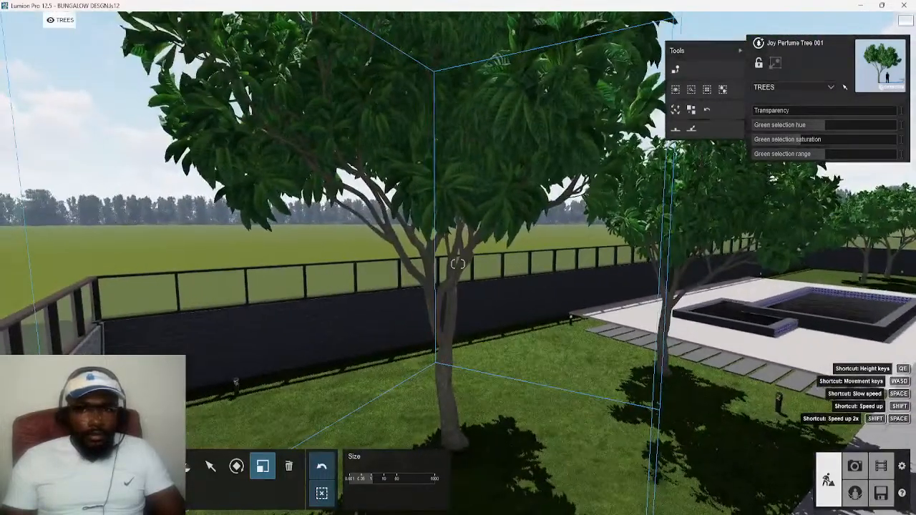
- Lower the foliage's green selection saturation, then raise it slightly
{"action": "left_click_drag", "start_coordinate": [793, 141], "coordinate": [791, 141]}
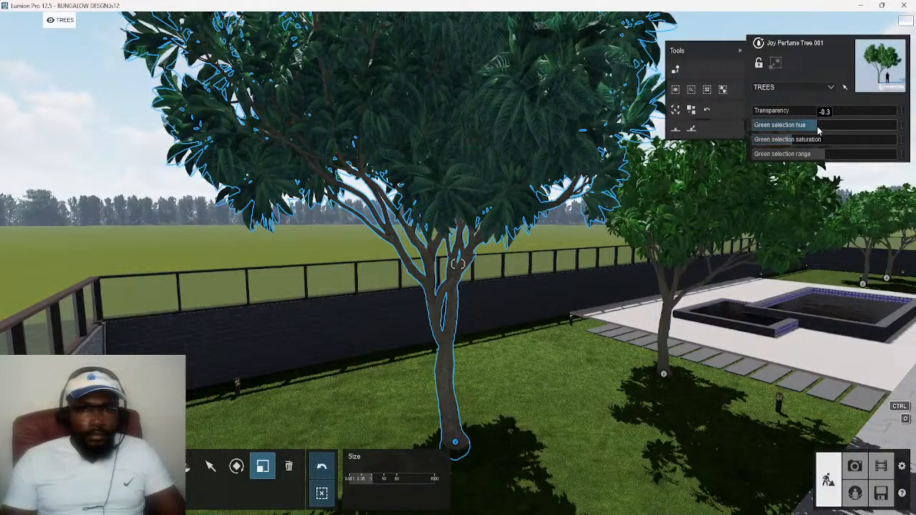
{"action": "left_click_drag", "start_coordinate": [794, 140], "coordinate": [799, 141]}
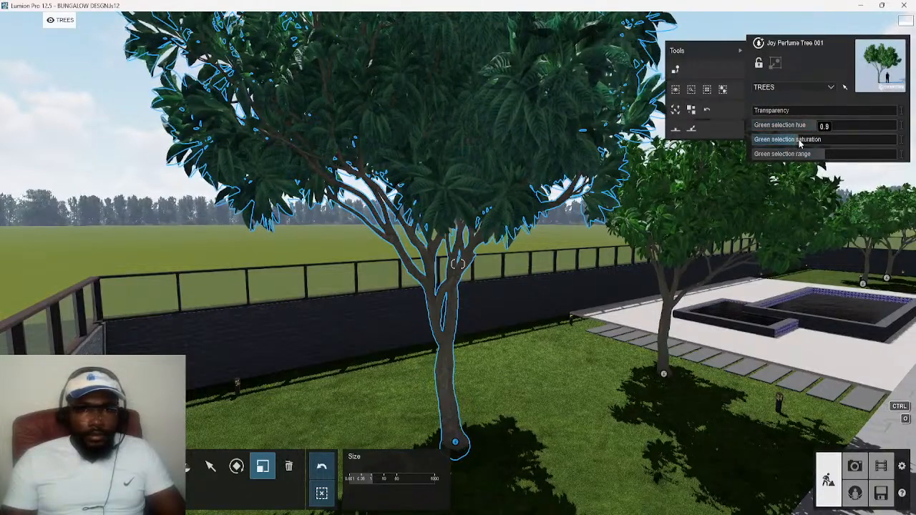
{"action": "right_click_drag", "start_coordinate": [640, 288], "coordinate": [703, 326]}
{"action": "key", "text": "w"}
{"action": "key", "text": "w"}
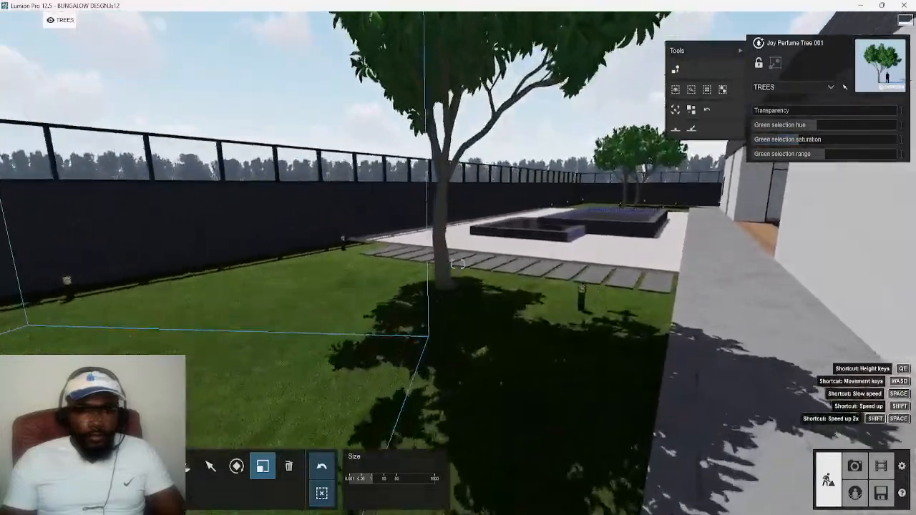
{"action": "right_click_drag", "start_coordinate": [494, 345], "coordinate": [533, 319]}
{"action": "key", "text": "w"}
{"action": "right_click_drag", "start_coordinate": [411, 315], "coordinate": [635, 339]}
{"action": "key", "text": "w"}
{"action": "key", "text": "w"}
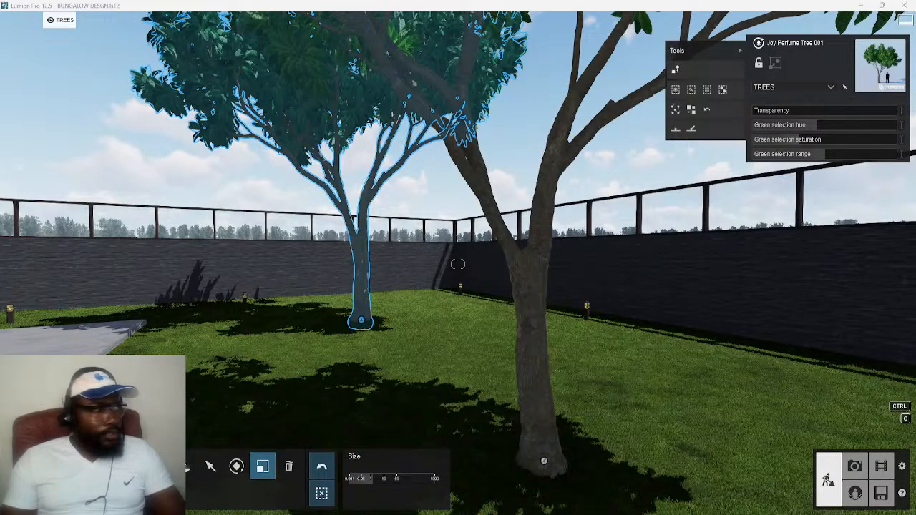
- Fly around the new trees to inspect them and reopen the Nature library
{"action": "key", "text": "w"}
{"action": "right_click_drag", "start_coordinate": [474, 421], "coordinate": [458, 351]}
{"action": "key", "text": "s"}
{"action": "key", "text": "w"}
{"action": "key", "text": "a"}
{"action": "key", "text": "s"}
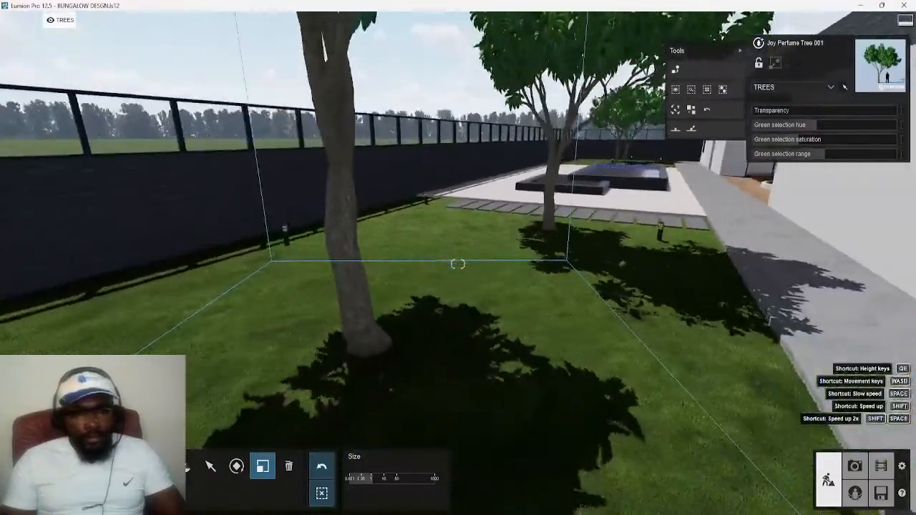
{"action": "key", "text": "d"}
{"action": "key", "text": "a"}
{"action": "right_click_drag", "start_coordinate": [320, 394], "coordinate": [333, 410]}
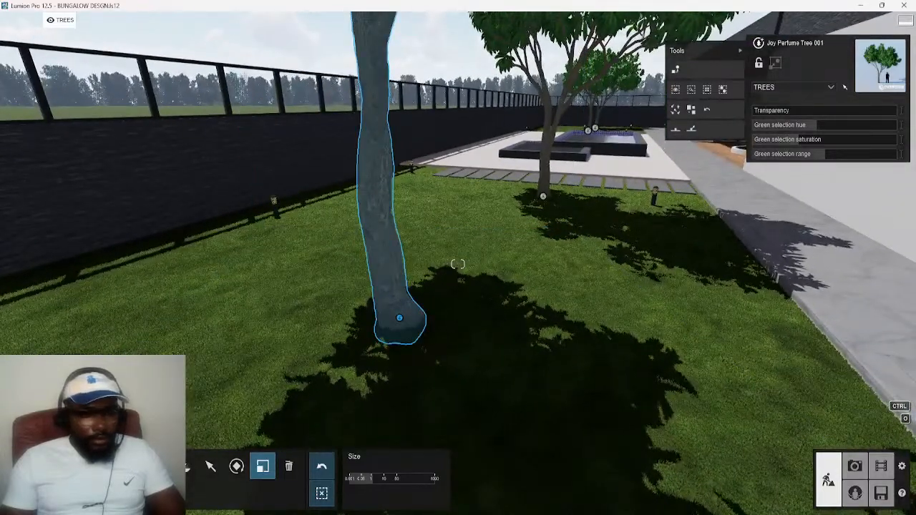
{"action": "left_click", "coordinate": [186, 467]}
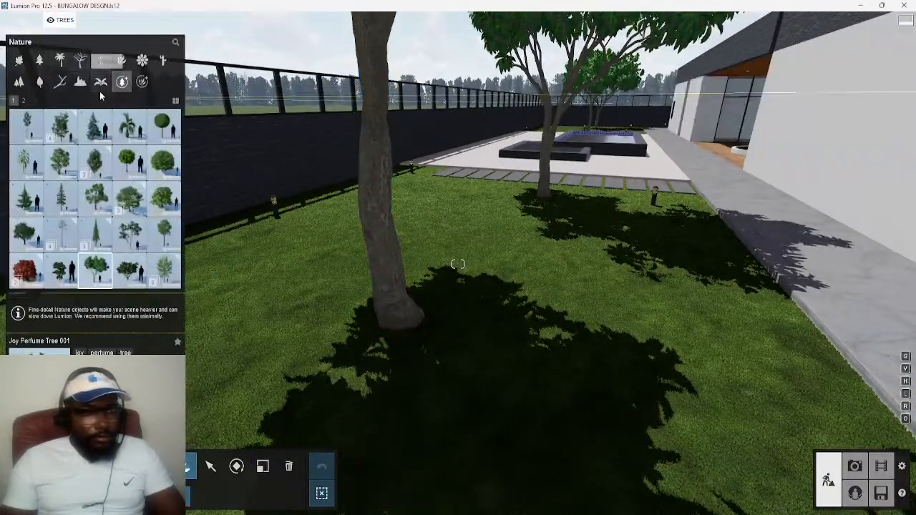
- Switch the Nature library to the rocks category and fly to the front garden
{"action": "left_click", "coordinate": [101, 83]}
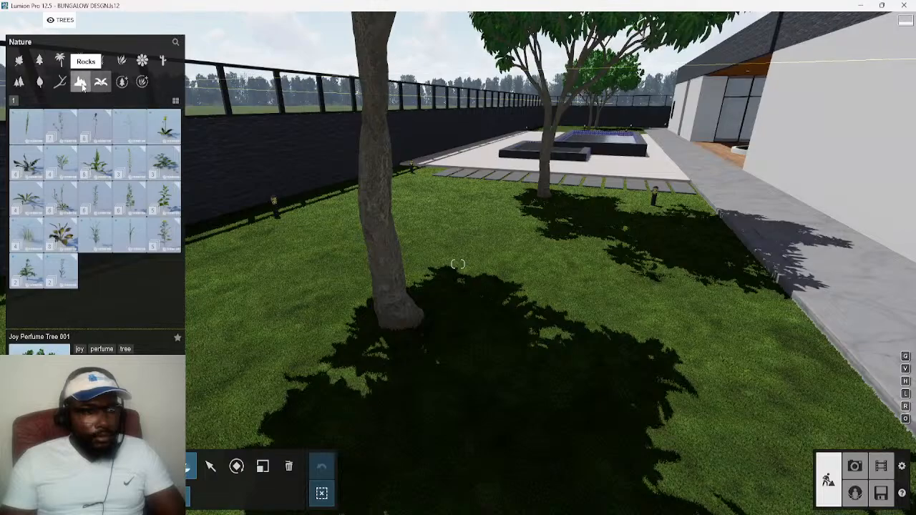
{"action": "left_click", "coordinate": [81, 87]}
{"action": "key", "text": "w"}
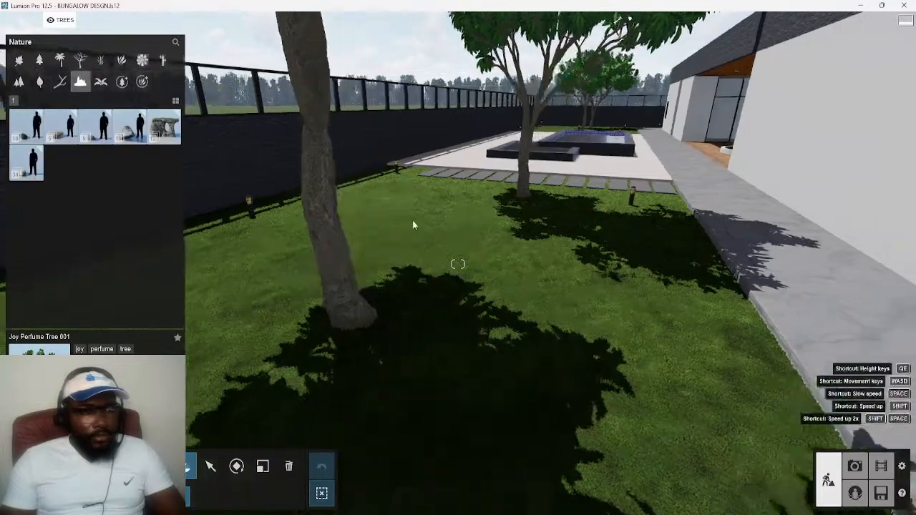
{"action": "right_click_drag", "start_coordinate": [412, 220], "coordinate": [548, 256]}
{"action": "key", "text": "w"}
{"action": "key", "text": "q"}
{"action": "key", "text": "w"}
{"action": "key", "text": "w"}
{"action": "key", "text": "w"}
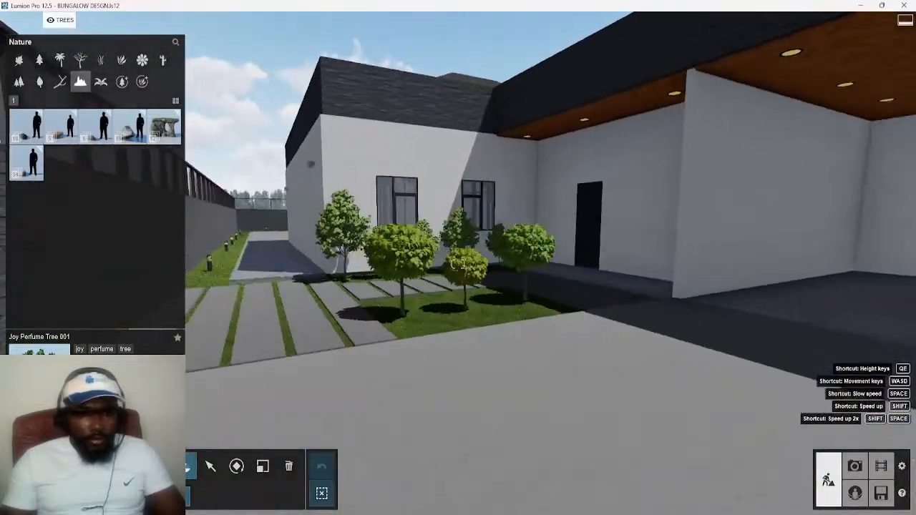
{"action": "key", "text": "w"}
{"action": "right_click_drag", "start_coordinate": [274, 305], "coordinate": [205, 313]}
- Position the camera around the front planter trees
{"action": "key", "text": "w"}
{"action": "key", "text": "s"}
{"action": "key", "text": "d"}
{"action": "key", "text": "w"}
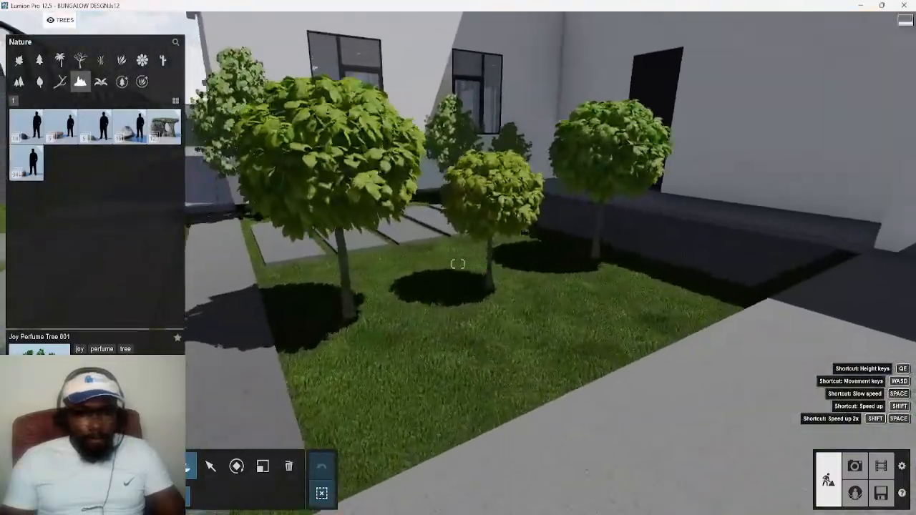
{"action": "key", "text": "s"}
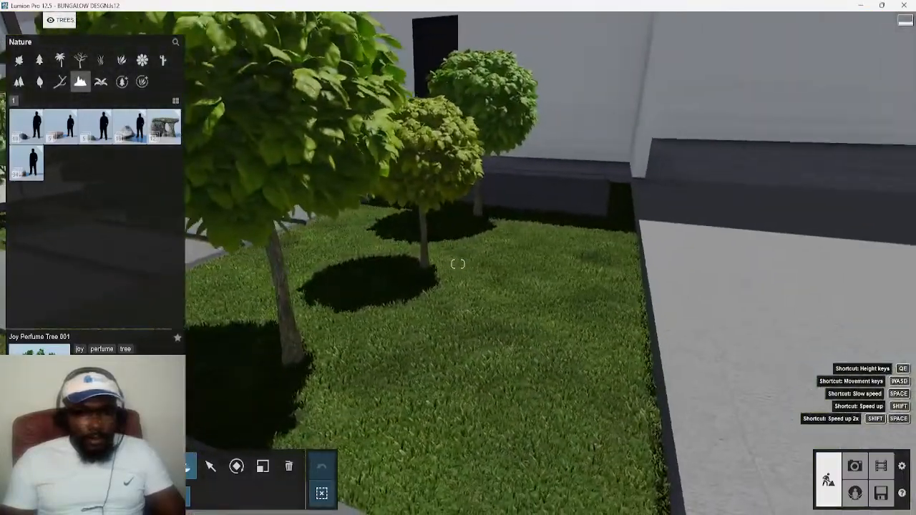
{"action": "key", "text": "w"}
{"action": "right_click_drag", "start_coordinate": [459, 264], "coordinate": [421, 265]}
{"action": "key", "text": "e"}
{"action": "key", "text": "d"}
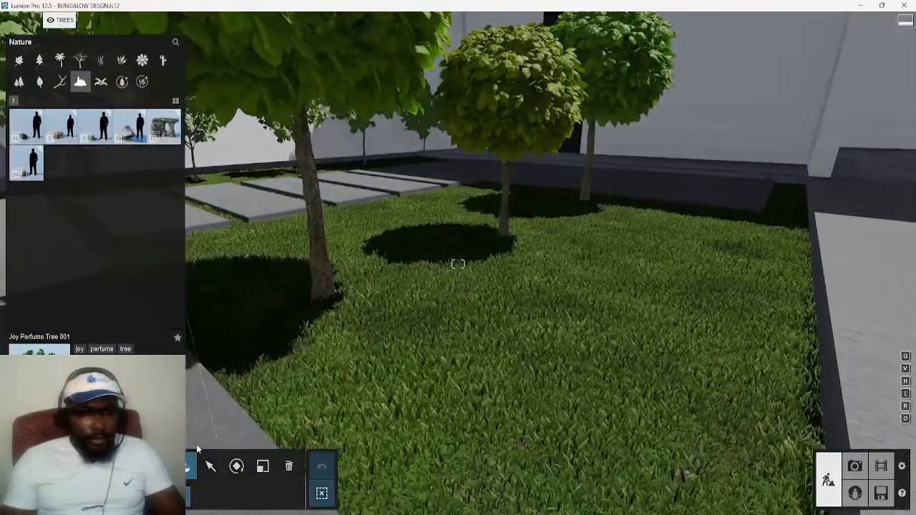
- Place a Stone Dark 012 rock from the Dark stones collection in the front planter
{"action": "left_click", "coordinate": [37, 138]}
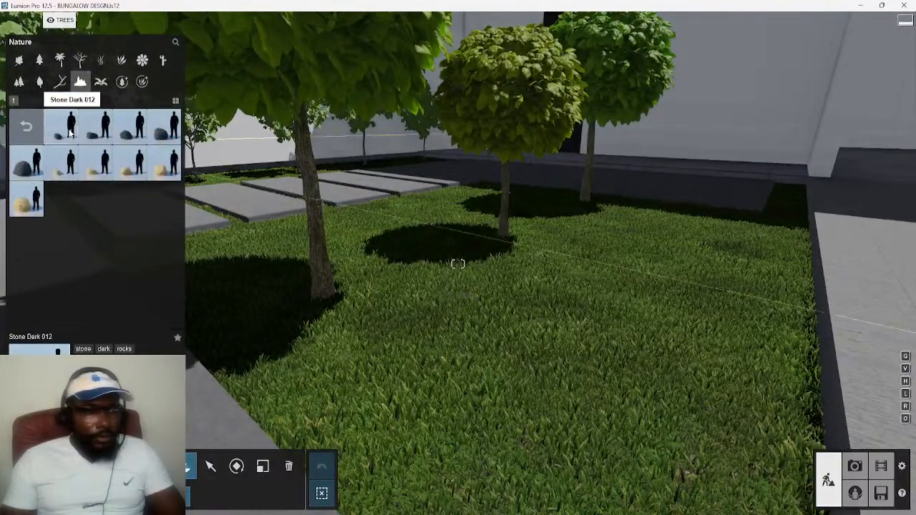
{"action": "left_click", "coordinate": [547, 403]}
{"action": "key", "text": "s"}
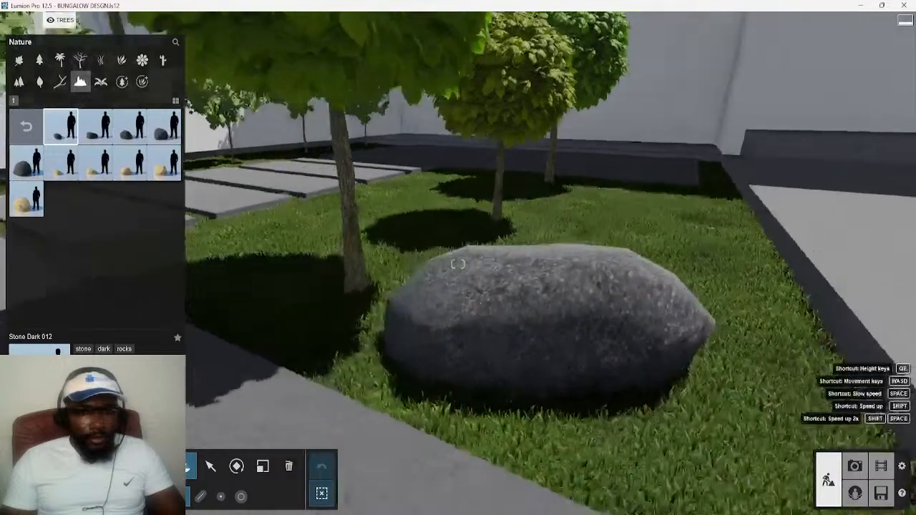
{"action": "right_click_drag", "start_coordinate": [547, 403], "coordinate": [454, 368]}
{"action": "key", "text": "a"}
{"action": "key", "text": "s"}
{"action": "right_click_drag", "start_coordinate": [391, 371], "coordinate": [412, 390]}
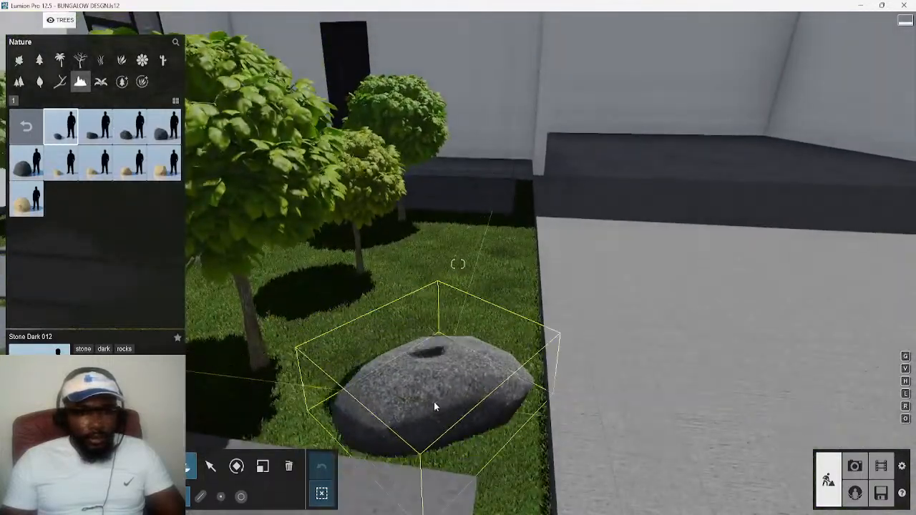
{"action": "left_click", "coordinate": [443, 393]}
- Shrink the dark rock down to a small stone
{"action": "left_click", "coordinate": [262, 466]}
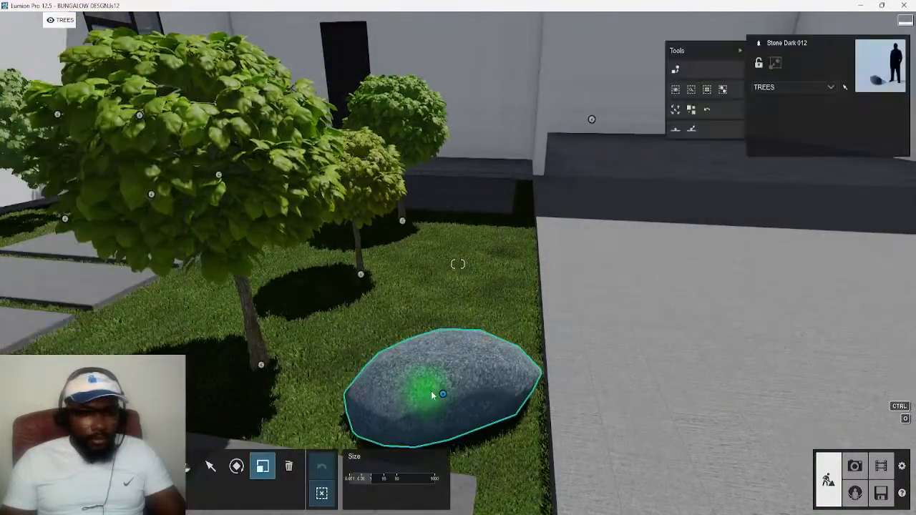
{"action": "left_click_drag", "start_coordinate": [444, 395], "coordinate": [447, 413]}
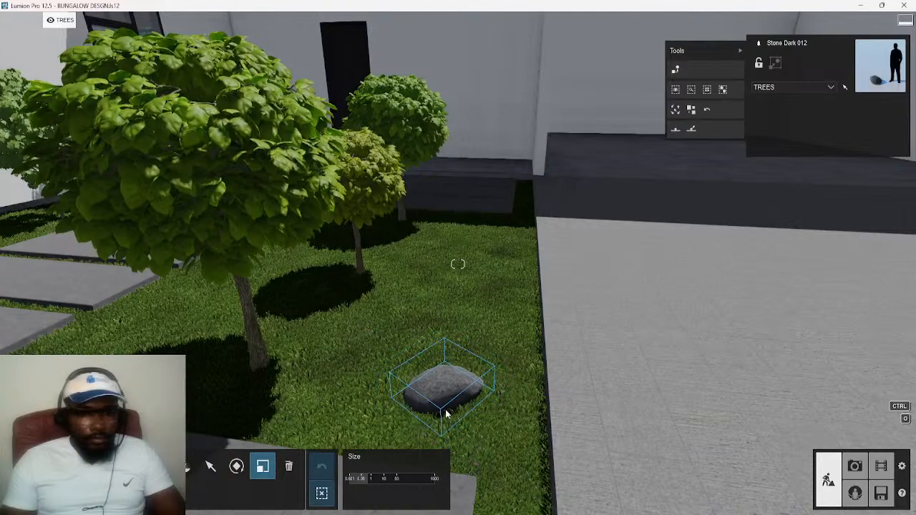
{"action": "key", "text": "d"}
{"action": "mouse_move", "coordinate": [470, 425]}
{"action": "right_mouse_down"}
{"action": "mouse_move", "coordinate": [453, 422]}
{"action": "mouse_move", "coordinate": [451, 447]}
{"action": "mouse_move", "coordinate": [452, 426]}
{"action": "right_mouse_up"}
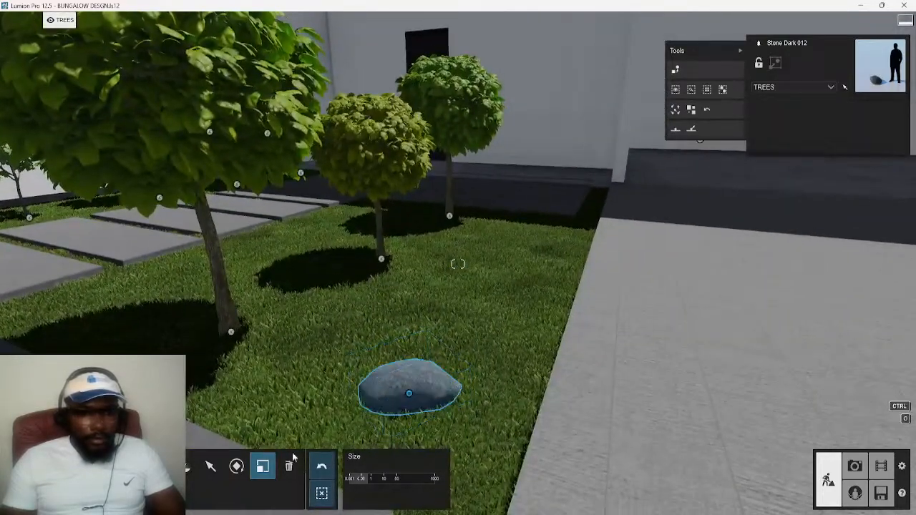
- Select the dark rock, fly further into the garden and reopen the Nature library
{"action": "left_click", "coordinate": [209, 472]}
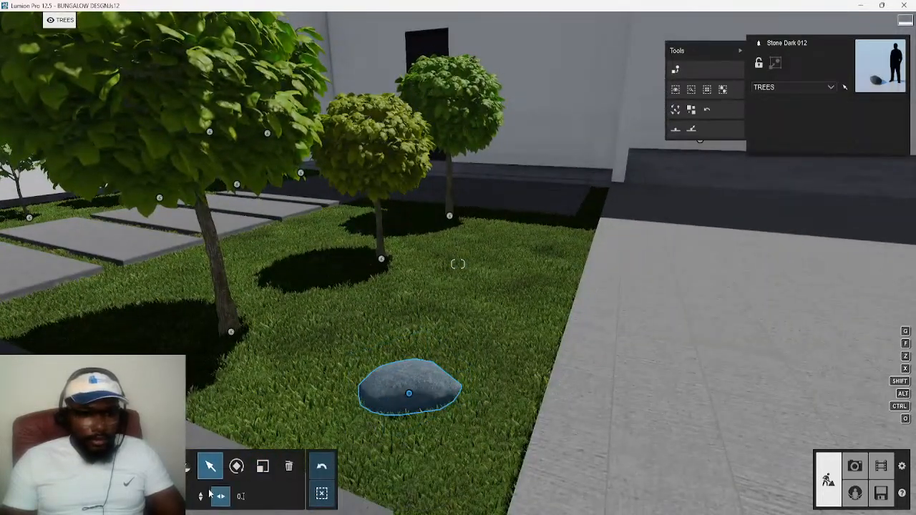
{"action": "left_click", "coordinate": [408, 398]}
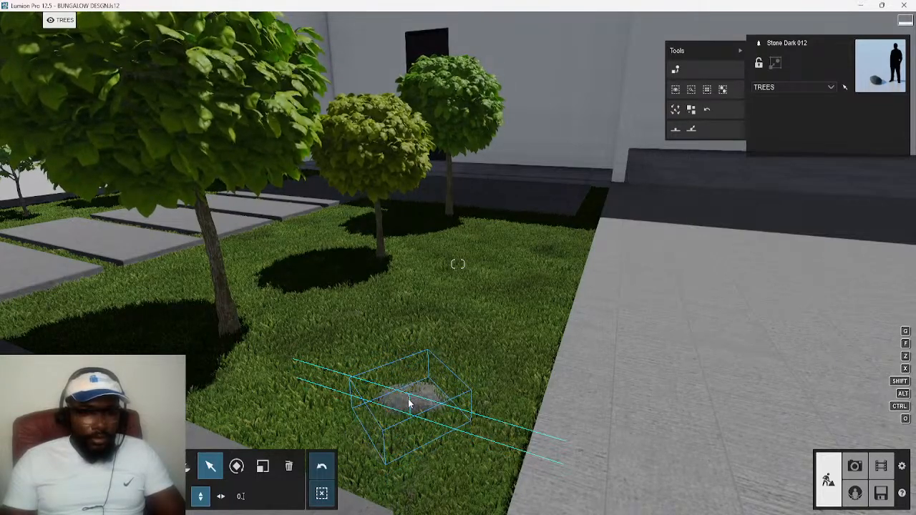
{"action": "right_click_drag", "start_coordinate": [409, 404], "coordinate": [447, 455]}
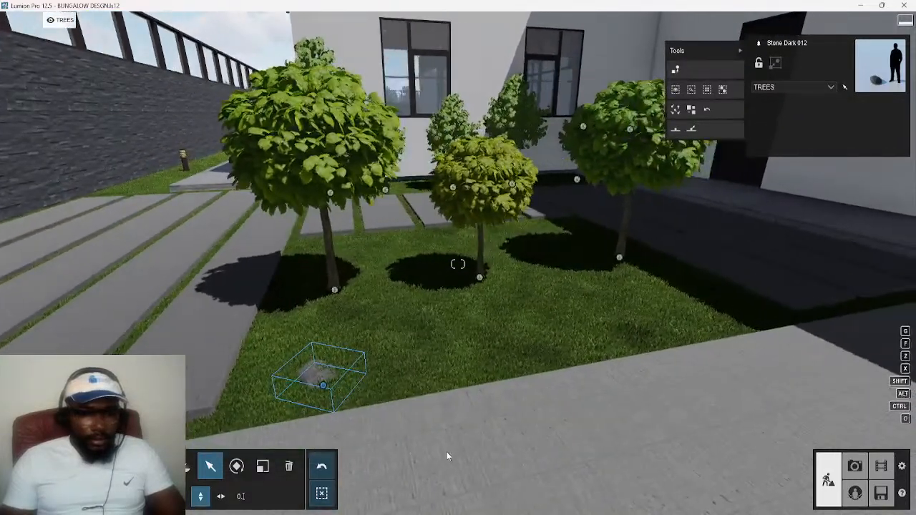
{"action": "key", "text": "a"}
{"action": "key", "text": "w"}
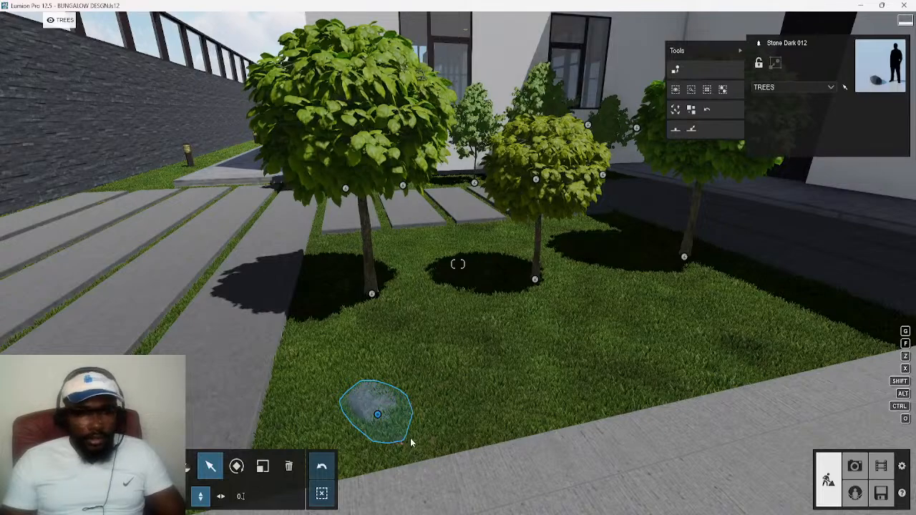
{"action": "key", "text": "w"}
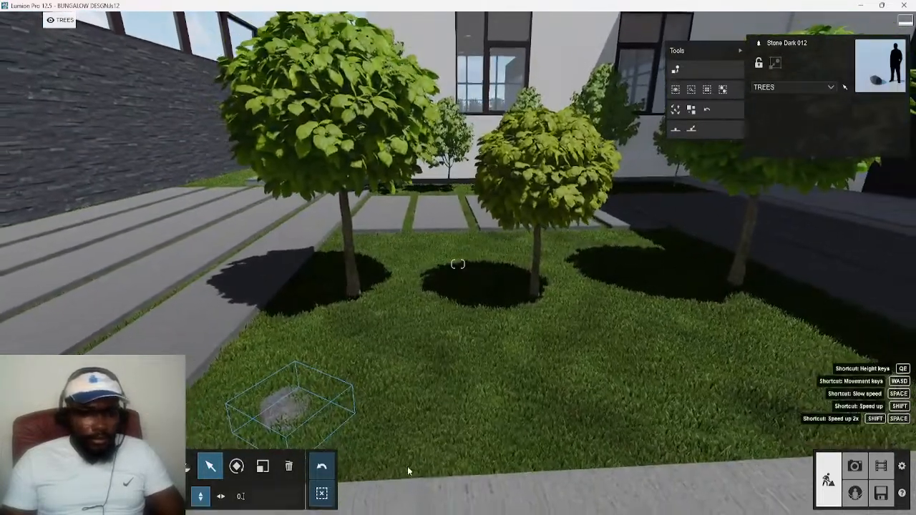
{"action": "left_click", "coordinate": [185, 470]}
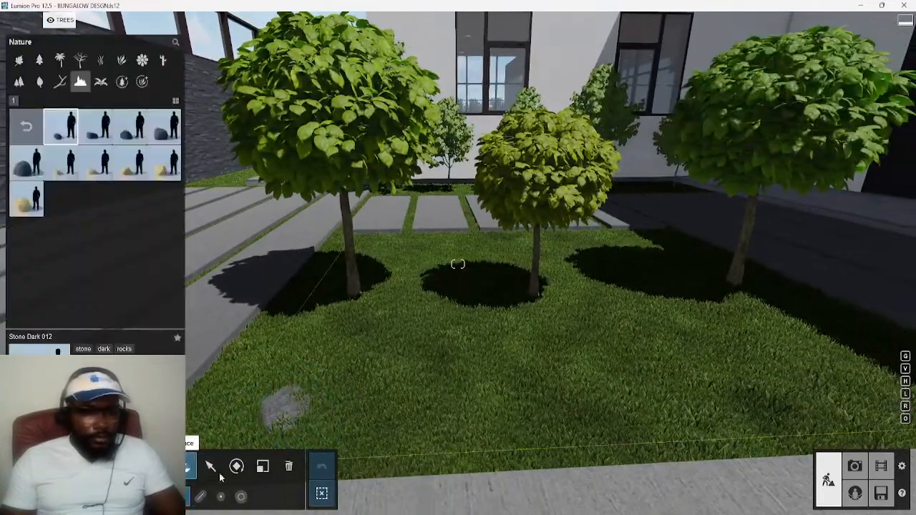
- Place a Stone Desert 012 rock on the grass beside the trees
{"action": "left_click", "coordinate": [54, 166]}
{"action": "left_click", "coordinate": [535, 363]}
{"action": "key", "text": "d"}
{"action": "right_click_drag", "start_coordinate": [538, 364], "coordinate": [297, 412]}
{"action": "key", "text": "s"}
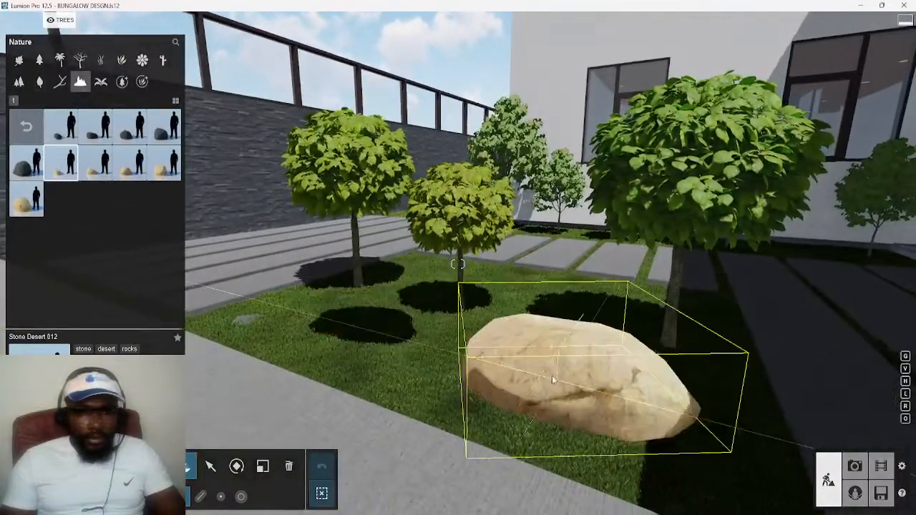
{"action": "left_click", "coordinate": [487, 354]}
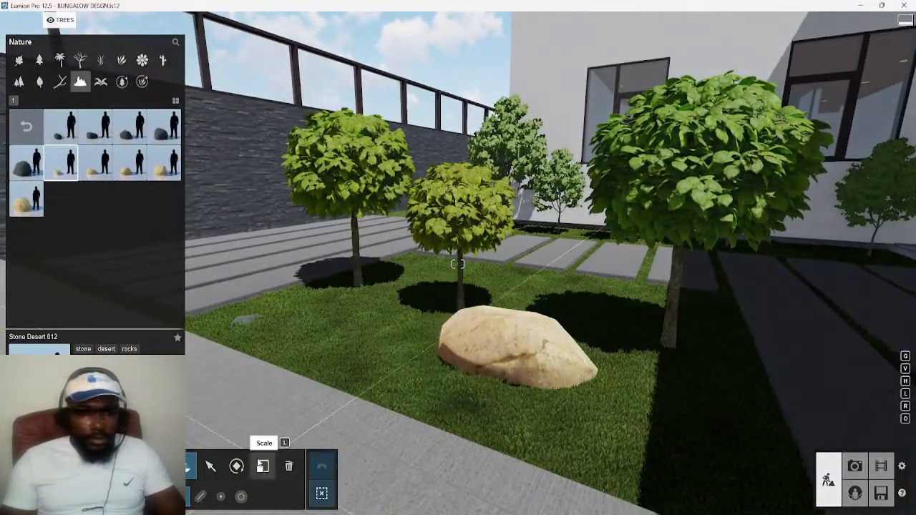
- Sink the sandy rock into the lawn to about -0.25 m
{"action": "left_click", "coordinate": [210, 465]}
{"action": "left_click_drag", "start_coordinate": [508, 360], "coordinate": [510, 373]}
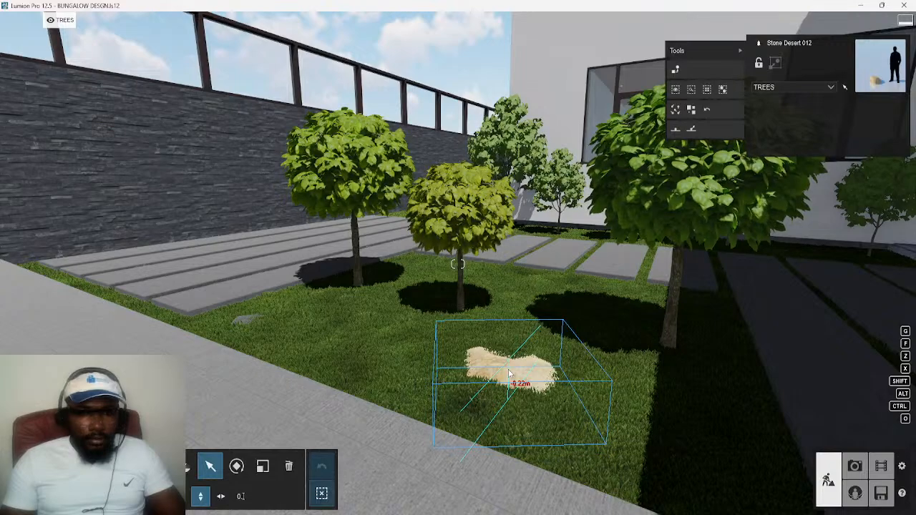
{"action": "left_click_drag", "start_coordinate": [509, 373], "coordinate": [509, 375]}
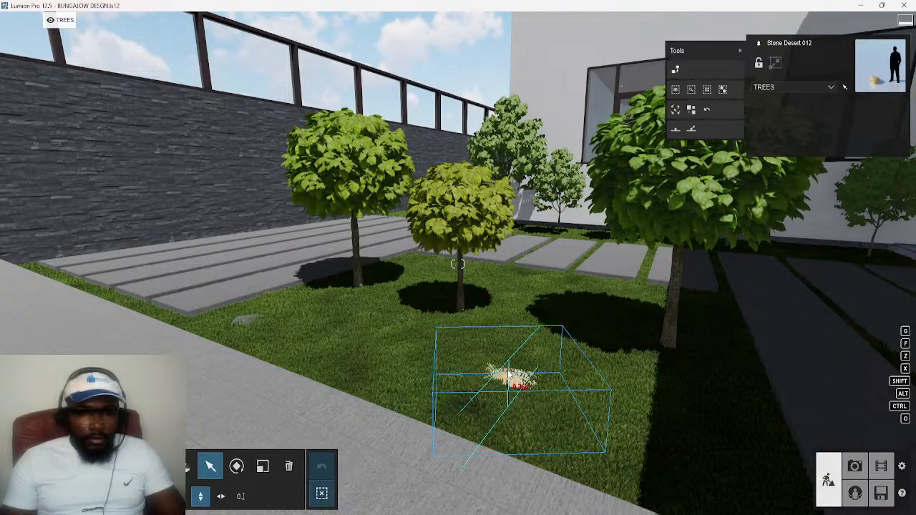
{"action": "key", "text": "w"}
{"action": "right_click_drag", "start_coordinate": [521, 371], "coordinate": [558, 378]}
{"action": "key", "text": "a"}
{"action": "key", "text": "s"}
- Reopen the Nature library and show the leaf litter category
{"action": "left_click", "coordinate": [187, 467]}
{"action": "right_click_drag", "start_coordinate": [208, 401], "coordinate": [250, 387]}
{"action": "key", "text": "s"}
{"action": "key", "text": "w"}
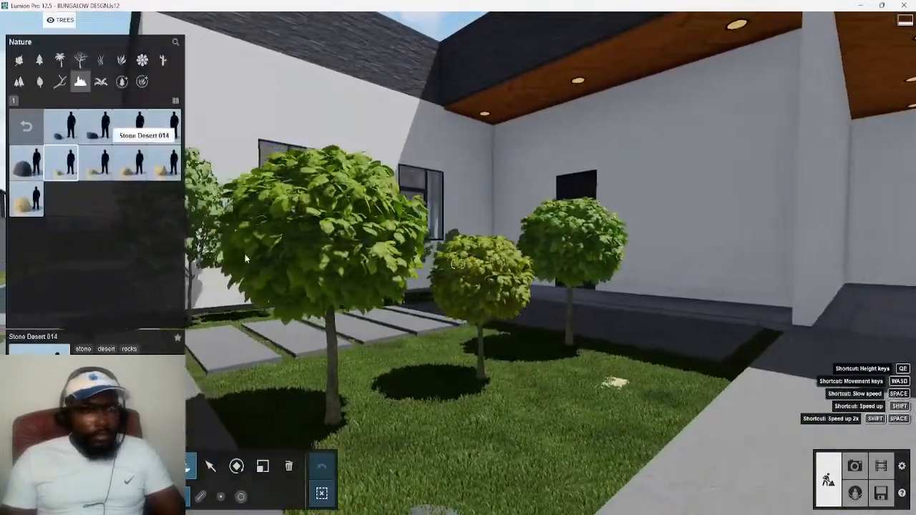
{"action": "mouse_move", "coordinate": [301, 251]}
{"action": "right_mouse_down"}
{"action": "mouse_move", "coordinate": [222, 250]}
{"action": "mouse_move", "coordinate": [287, 258]}
{"action": "right_mouse_up"}
{"action": "key", "text": "s"}
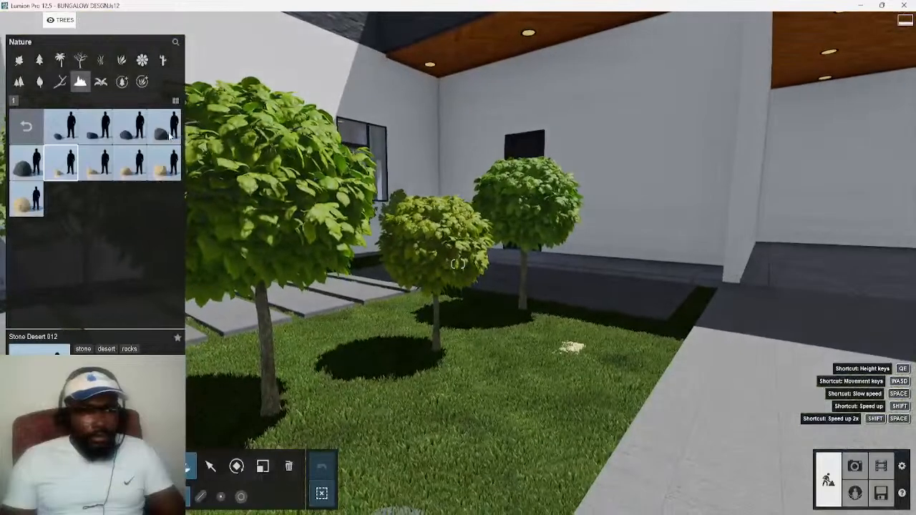
{"action": "left_click", "coordinate": [100, 81]}
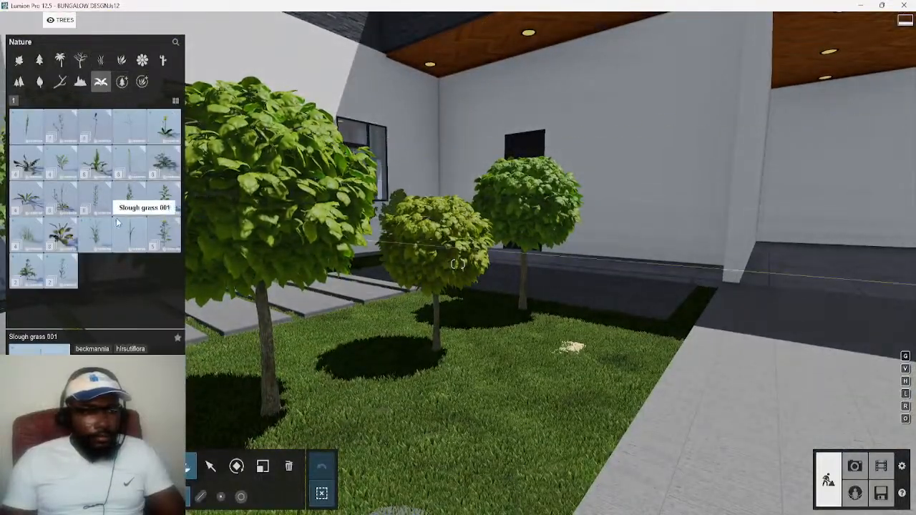
{"action": "left_click", "coordinate": [40, 83]}
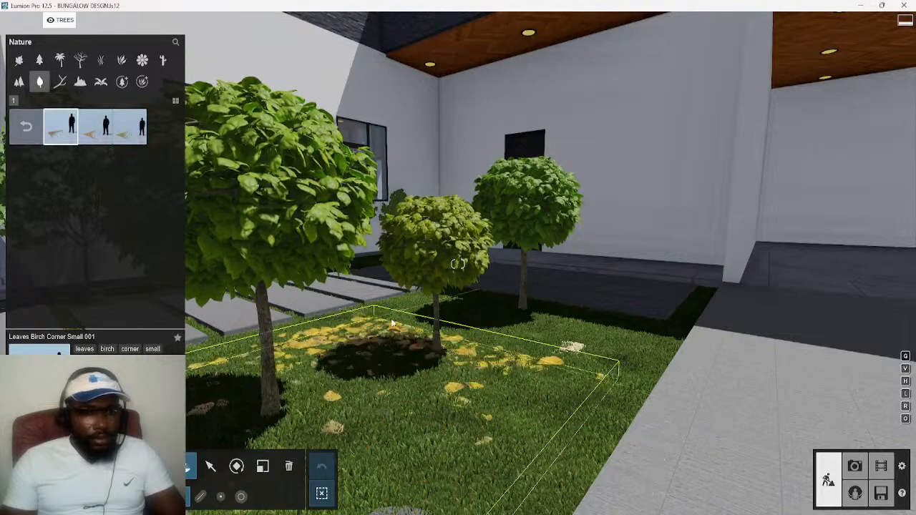
- Place a Leaves Birch Corner Small 001 patch on the lawn under the trees, then select it for scaling
{"action": "left_click", "coordinate": [419, 305]}
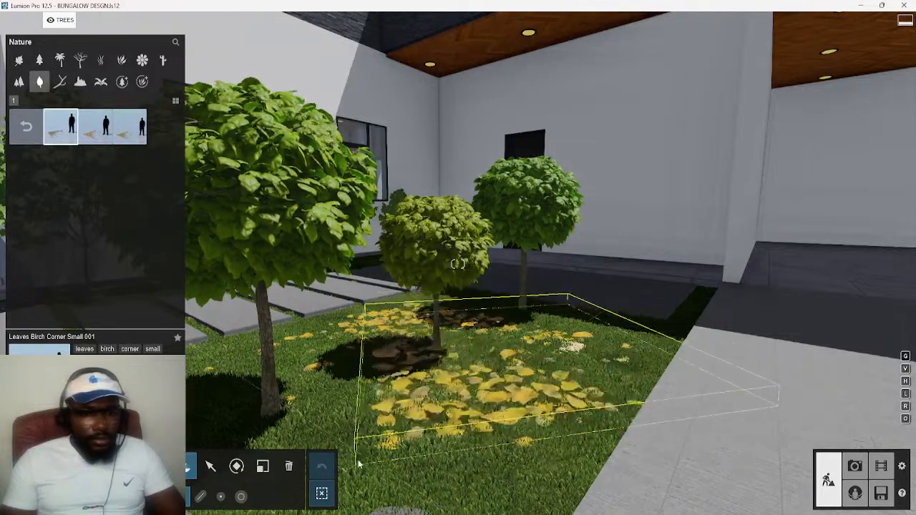
{"action": "left_click", "coordinate": [209, 466]}
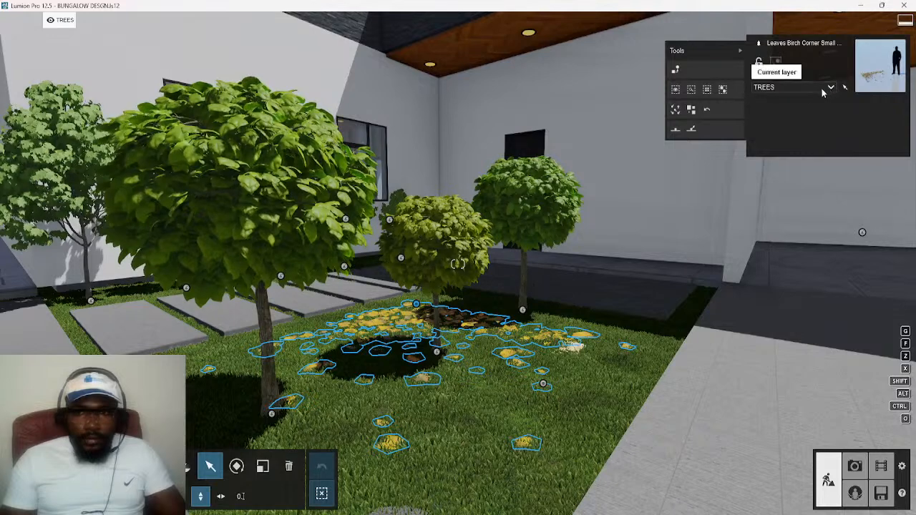
{"action": "left_click", "coordinate": [184, 466]}
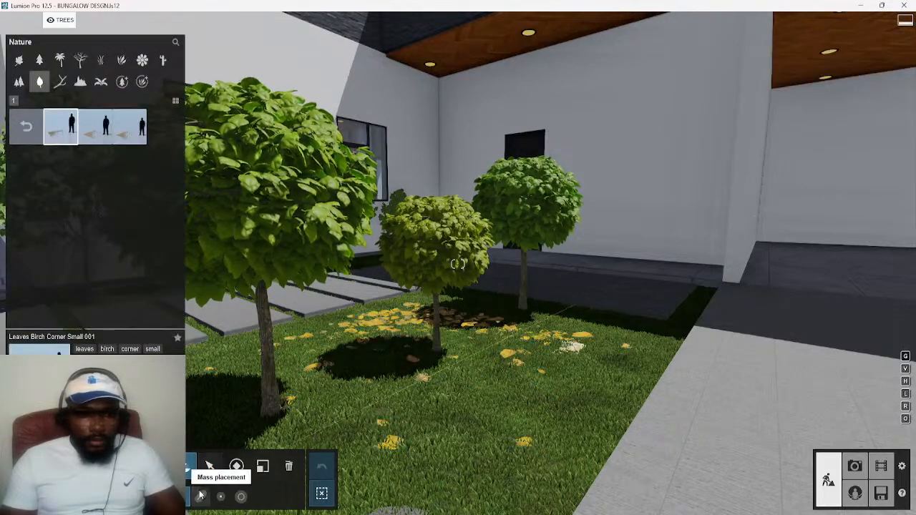
{"action": "left_click", "coordinate": [263, 467]}
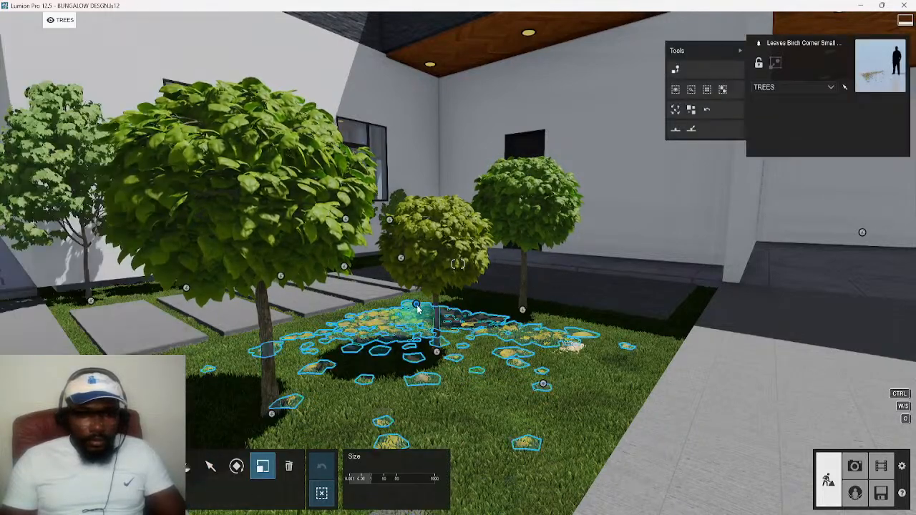
- Shrink the birch leaf scatter down into a smaller, compact patch
{"action": "left_click_drag", "start_coordinate": [418, 307], "coordinate": [424, 321]}
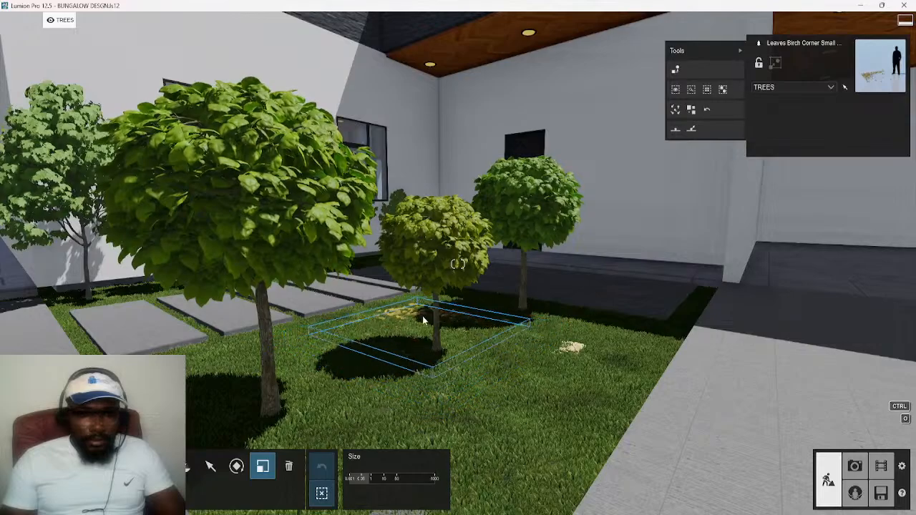
{"action": "key", "text": "w"}
{"action": "key", "text": "d"}
{"action": "right_click_drag", "start_coordinate": [447, 349], "coordinate": [422, 355]}
{"action": "key", "text": "q"}
{"action": "key", "text": "s"}
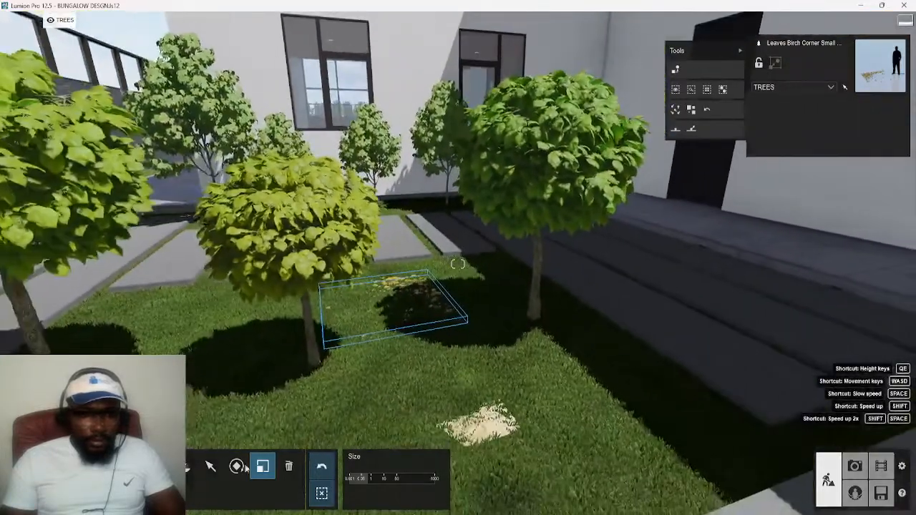
{"action": "left_click", "coordinate": [185, 469]}
{"action": "left_click", "coordinate": [213, 472]}
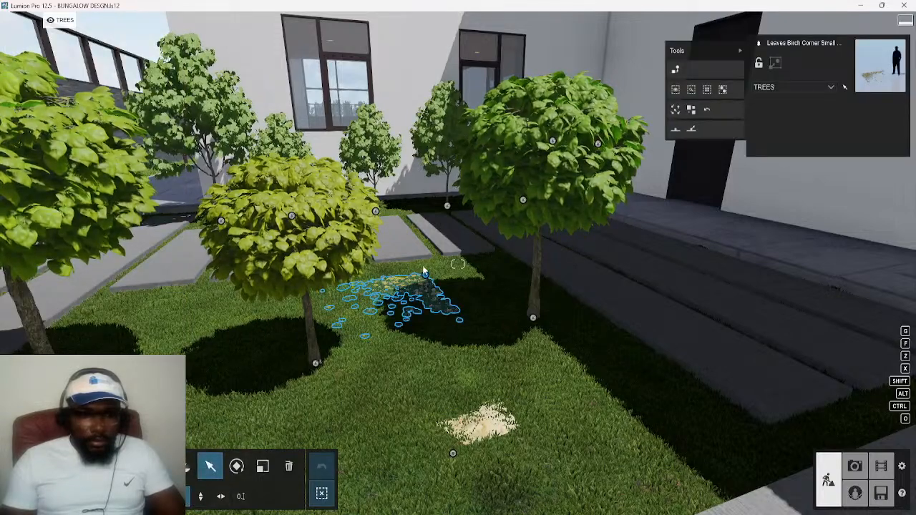
- Move the leaf pile across the lawn to sit under the left tree
{"action": "left_click_drag", "start_coordinate": [432, 285], "coordinate": [510, 382]}
{"action": "key", "text": "s"}
{"action": "right_click_drag", "start_coordinate": [511, 380], "coordinate": [432, 455]}
{"action": "key", "text": "w"}
{"action": "key", "text": "s"}
{"action": "key", "text": "e"}
{"action": "key", "text": "a"}
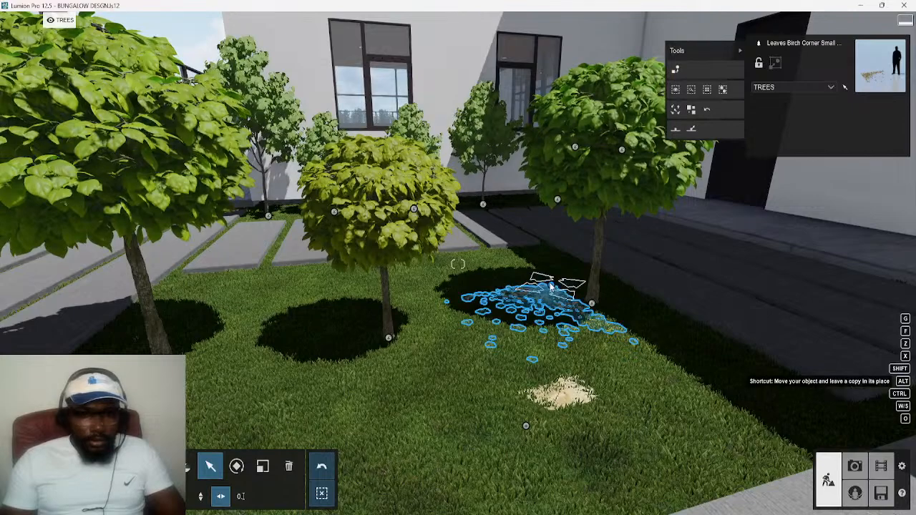
{"action": "left_click_drag", "start_coordinate": [549, 287], "coordinate": [315, 312]}
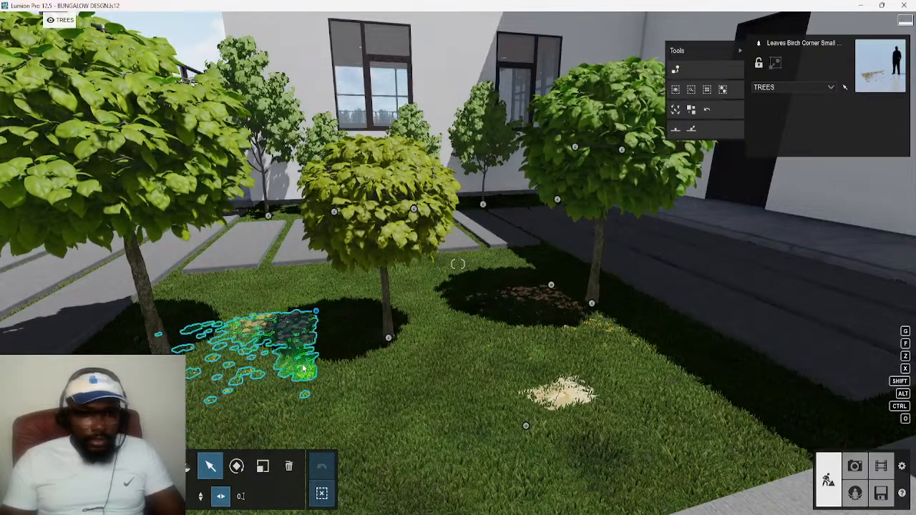
{"action": "key", "text": "s"}
{"action": "key", "text": "s"}
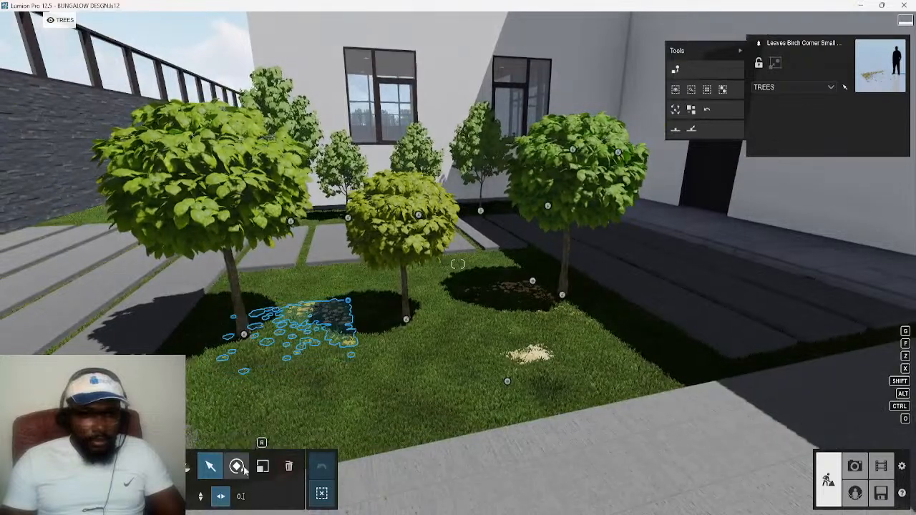
- Rotate the leaf pile slightly, then fine-tune its size and position on the lawn
{"action": "left_click", "coordinate": [238, 467]}
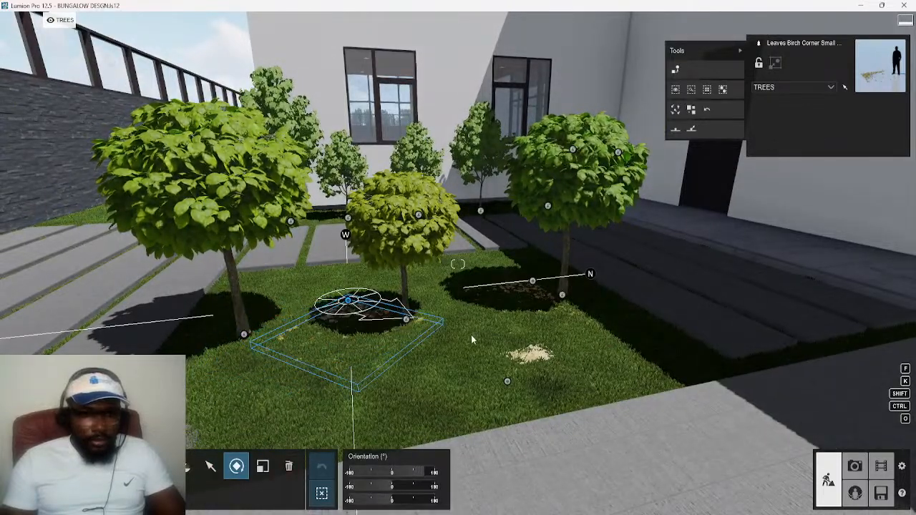
{"action": "mouse_move", "coordinate": [480, 333]}
{"action": "left_mouse_down"}
{"action": "mouse_move", "coordinate": [500, 301]}
{"action": "mouse_move", "coordinate": [484, 323]}
{"action": "left_mouse_up"}
{"action": "left_click", "coordinate": [210, 467]}
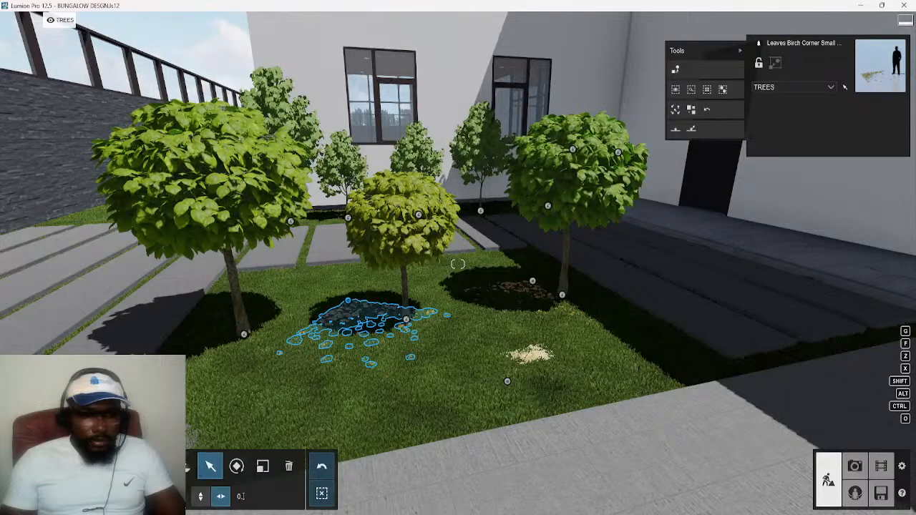
{"action": "left_click_drag", "start_coordinate": [351, 305], "coordinate": [315, 372]}
{"action": "left_click", "coordinate": [262, 467]}
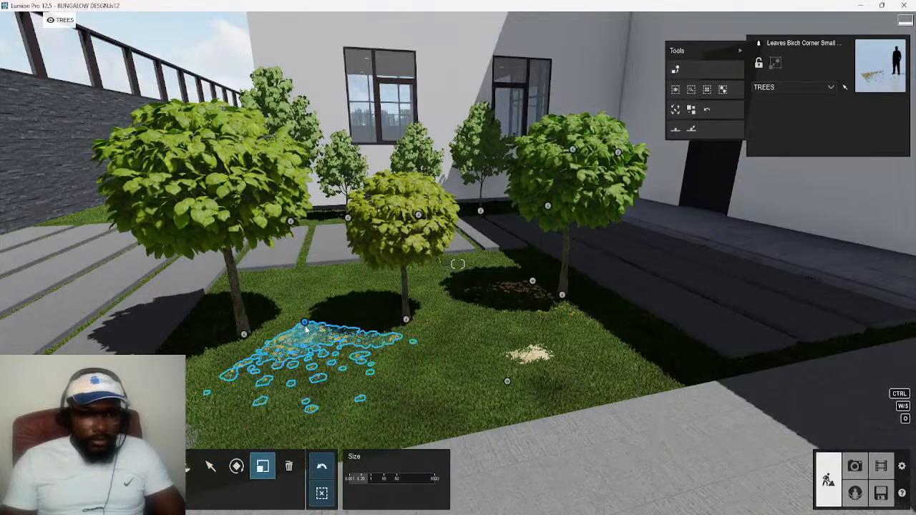
{"action": "mouse_move", "coordinate": [305, 327]}
{"action": "left_mouse_down"}
{"action": "mouse_move", "coordinate": [310, 309]}
{"action": "mouse_move", "coordinate": [312, 328]}
{"action": "mouse_move", "coordinate": [317, 319]}
{"action": "left_mouse_up"}
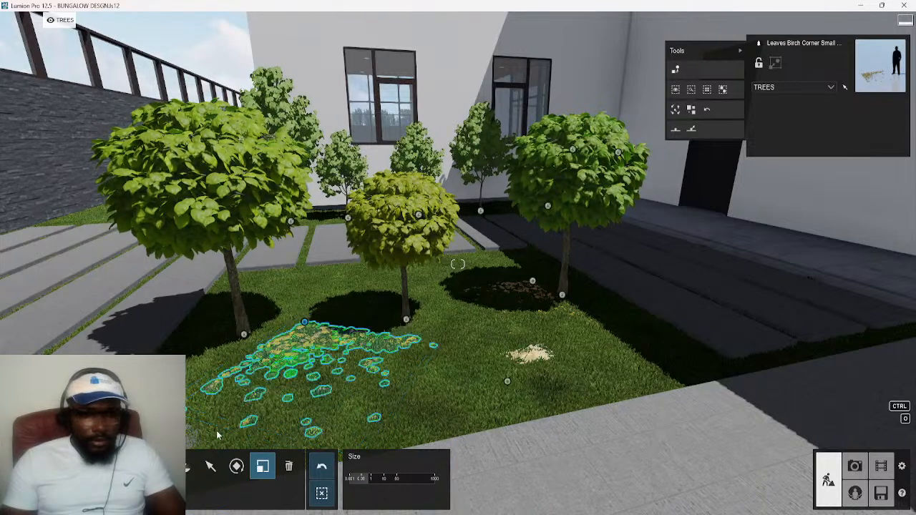
{"action": "left_click", "coordinate": [212, 466]}
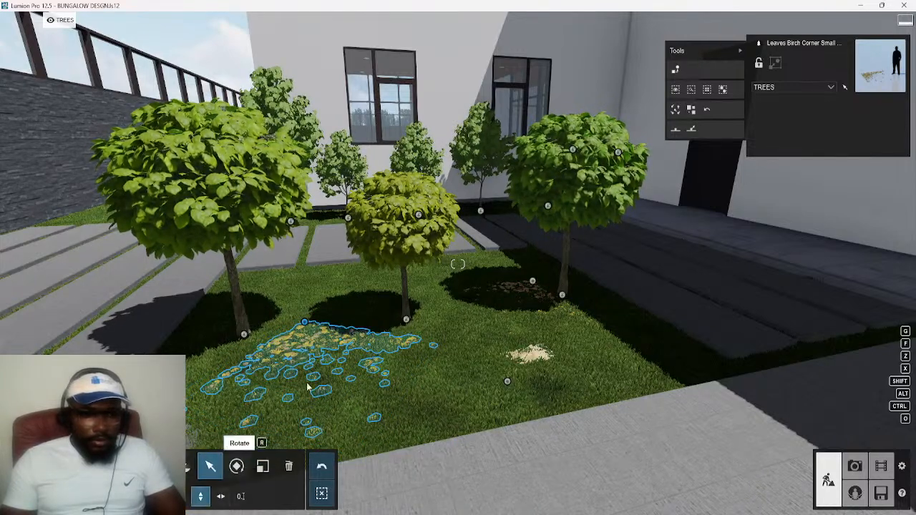
{"action": "left_click_drag", "start_coordinate": [306, 326], "coordinate": [313, 330]}
- Slide the Leaves Birch Corner patch along the ground to lie under the lower-left tree
{"action": "key", "text": "s"}
{"action": "right_click_drag", "start_coordinate": [445, 385], "coordinate": [406, 352]}
{"action": "key", "text": "s"}
{"action": "key", "text": "w"}
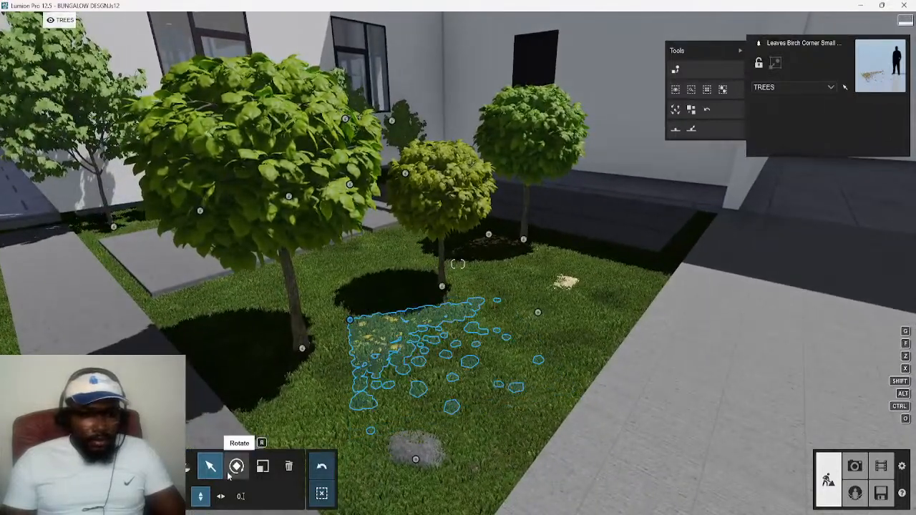
{"action": "key", "text": "s"}
{"action": "key", "text": "d"}
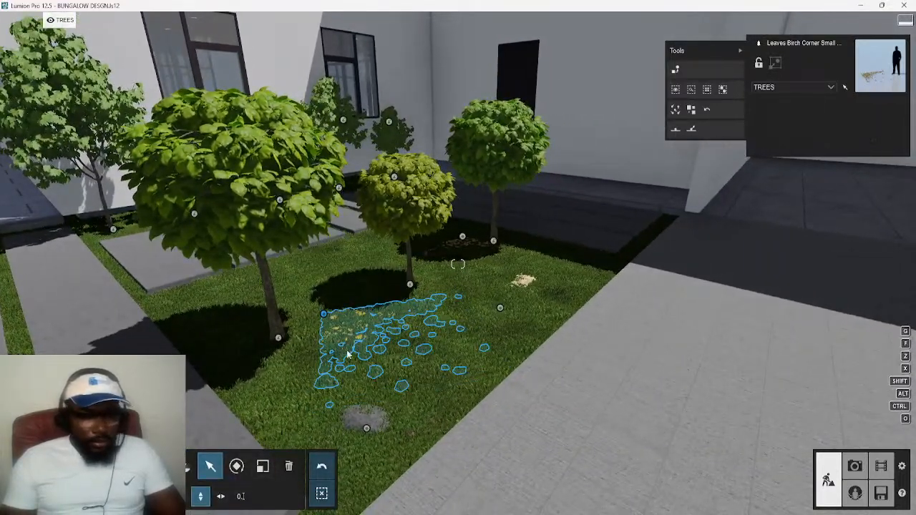
{"action": "left_click", "coordinate": [220, 497]}
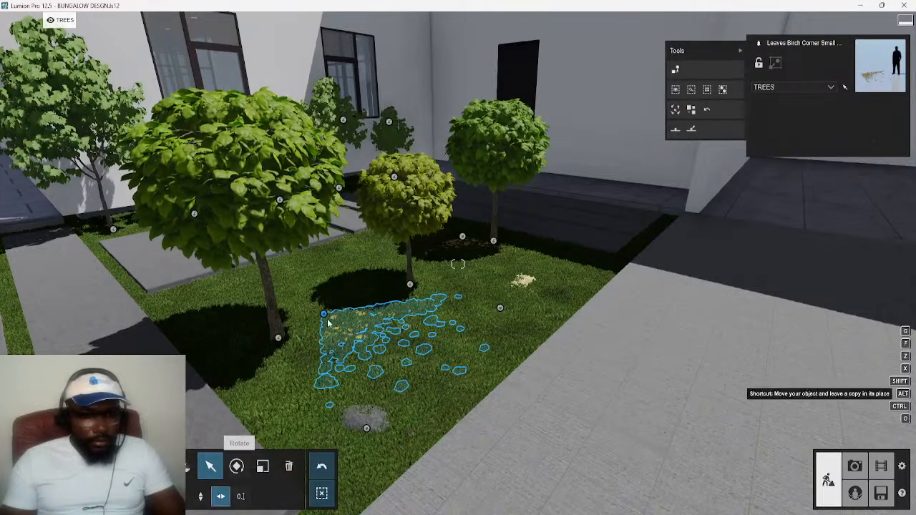
{"action": "mouse_move", "coordinate": [326, 318]}
{"action": "left_click_drag", "start_coordinate": [323, 320], "coordinate": [217, 343]}
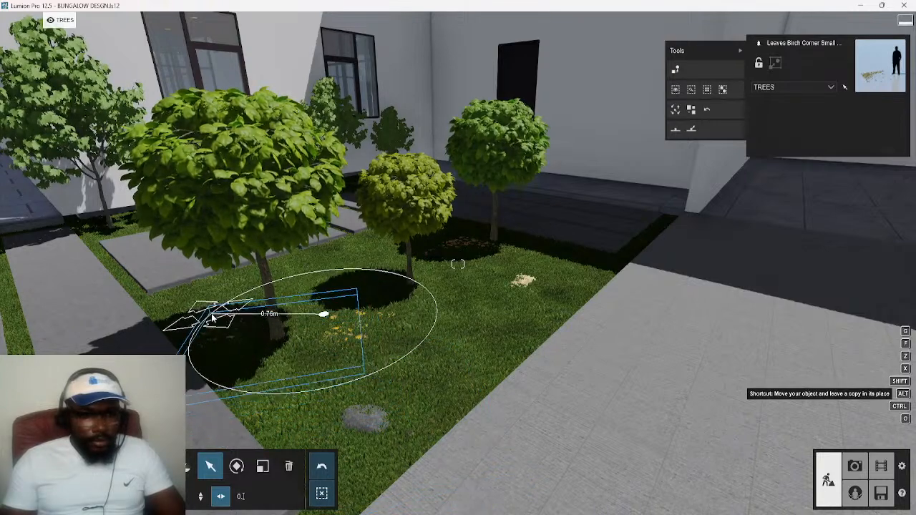
{"action": "left_click_drag", "start_coordinate": [204, 311], "coordinate": [466, 317]}
{"action": "left_click_drag", "start_coordinate": [455, 312], "coordinate": [351, 249], "text": "alt"}
- Leave a copy of the birch leaf patch under the small tree
{"action": "key", "text": "a"}
{"action": "right_click_drag", "start_coordinate": [466, 329], "coordinate": [437, 430]}
{"action": "key", "text": "a"}
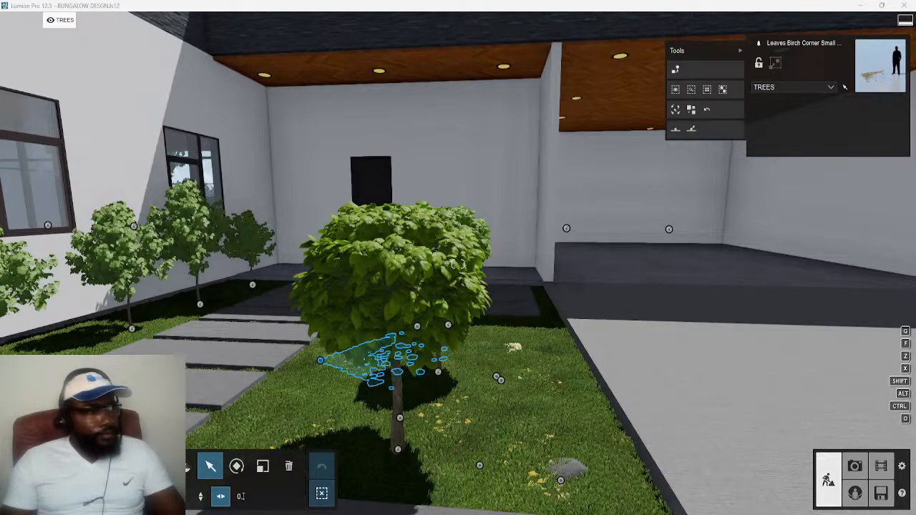
{"action": "right_click_drag", "start_coordinate": [478, 461], "coordinate": [428, 491]}
{"action": "key", "text": "a"}
{"action": "key", "text": "w"}
{"action": "mouse_move", "coordinate": [499, 405]}
{"action": "right_mouse_down"}
{"action": "mouse_move", "coordinate": [503, 431]}
{"action": "mouse_move", "coordinate": [495, 422]}
{"action": "right_mouse_up"}
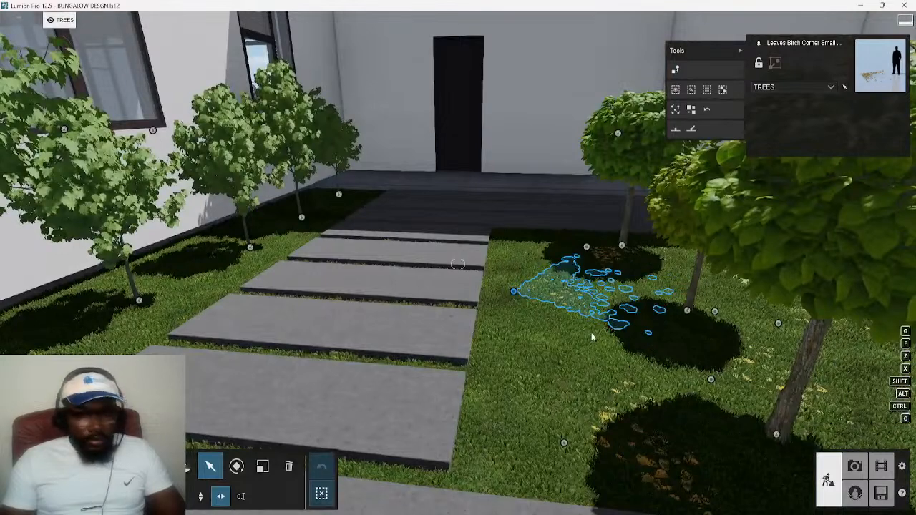
- Shift the copied leaf patch left toward the path edge beside the stepping stones
{"action": "left_click_drag", "start_coordinate": [513, 291], "coordinate": [90, 329]}
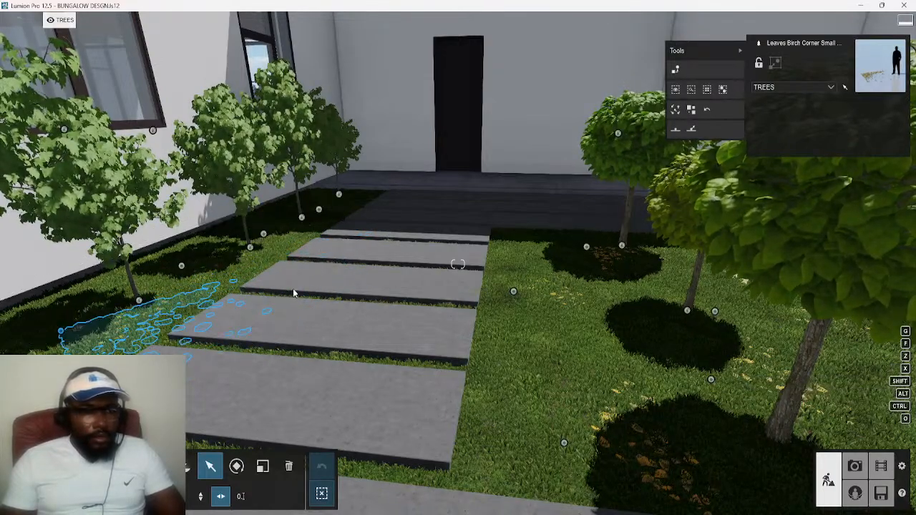
{"action": "key", "text": "s"}
{"action": "right_click_drag", "start_coordinate": [293, 288], "coordinate": [186, 277]}
{"action": "key", "text": "d"}
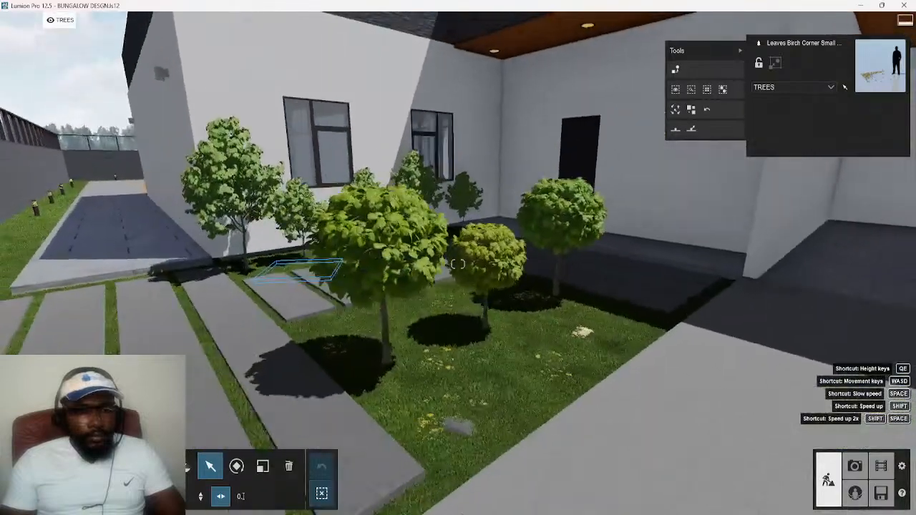
{"action": "key", "text": "w"}
{"action": "right_click_drag", "start_coordinate": [287, 358], "coordinate": [310, 365]}
{"action": "key", "text": "a"}
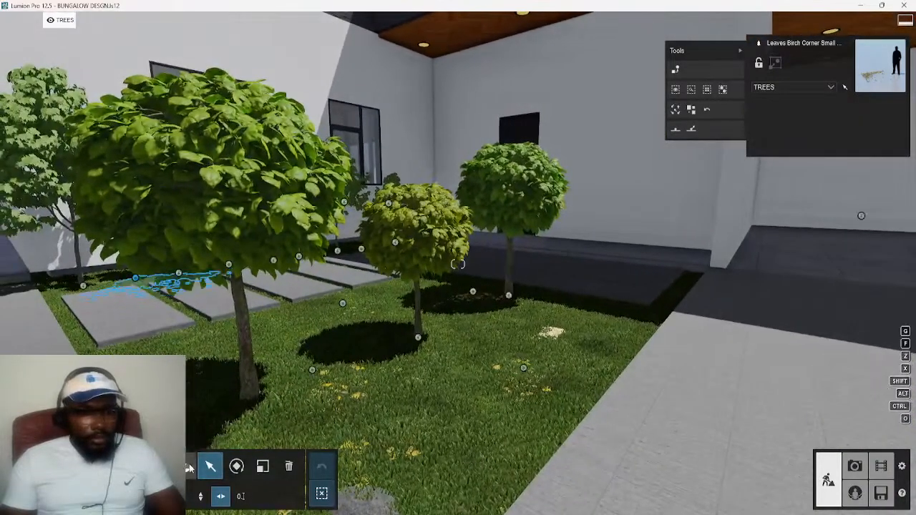
{"action": "left_click", "coordinate": [188, 467]}
- Pick Bedstraw 001 from the Weeds category's Bedstraws collection
{"action": "left_click", "coordinate": [103, 83]}
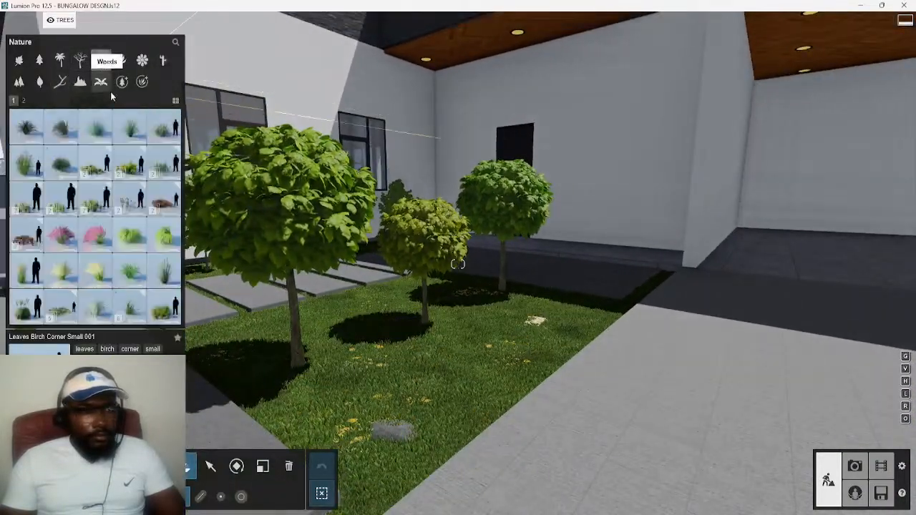
{"action": "left_click", "coordinate": [40, 82]}
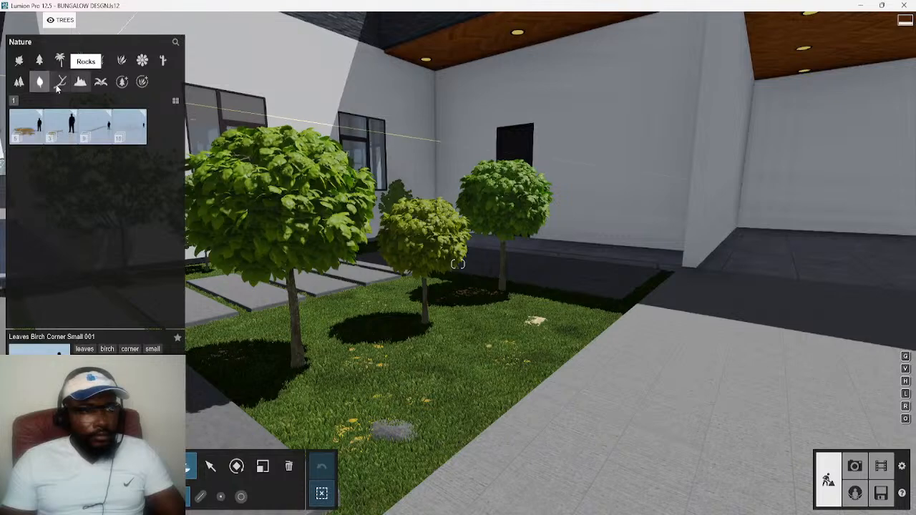
{"action": "left_click", "coordinate": [101, 82]}
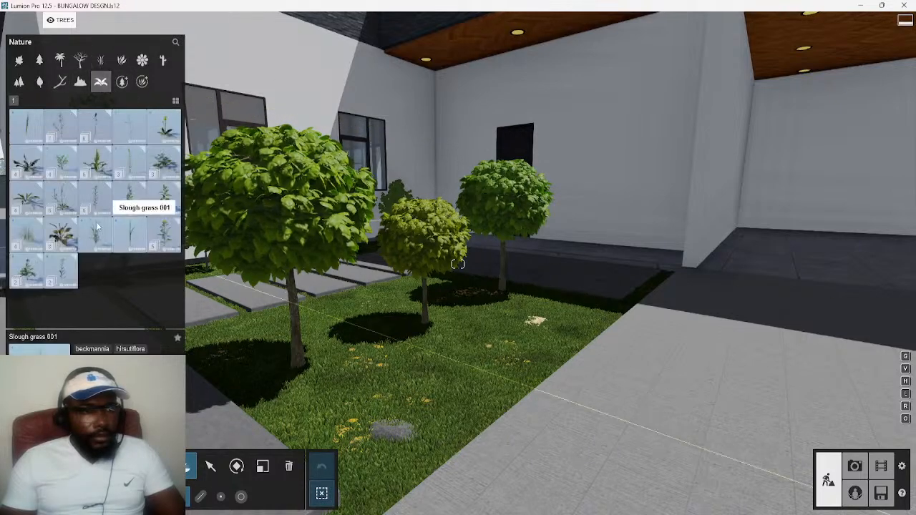
{"action": "left_click", "coordinate": [68, 136]}
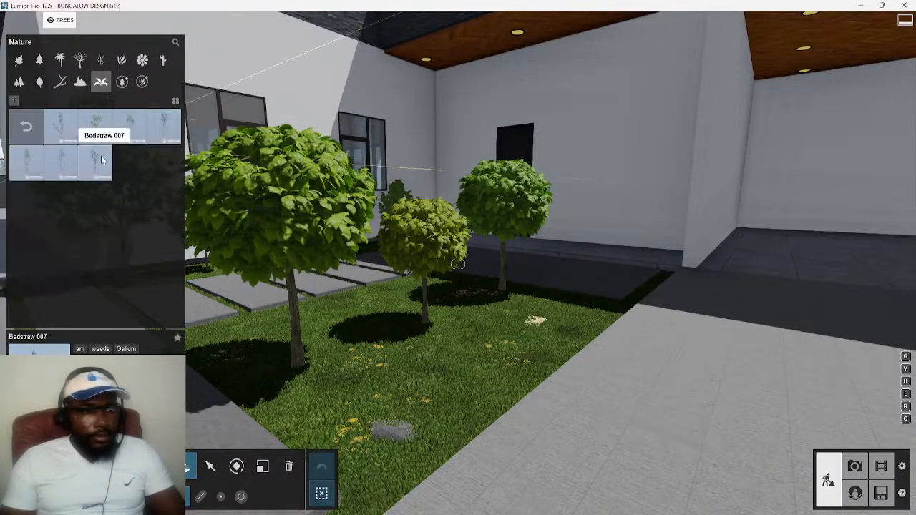
{"action": "left_click", "coordinate": [378, 381]}
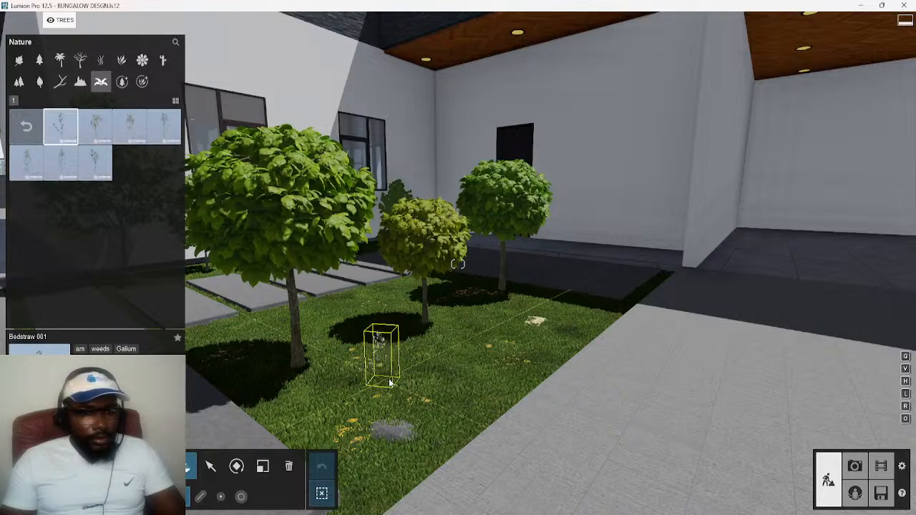
{"action": "key", "text": "w"}
{"action": "right_click_drag", "start_coordinate": [391, 381], "coordinate": [365, 401]}
{"action": "key", "text": "s"}
{"action": "right_click_drag", "start_coordinate": [366, 345], "coordinate": [340, 357]}
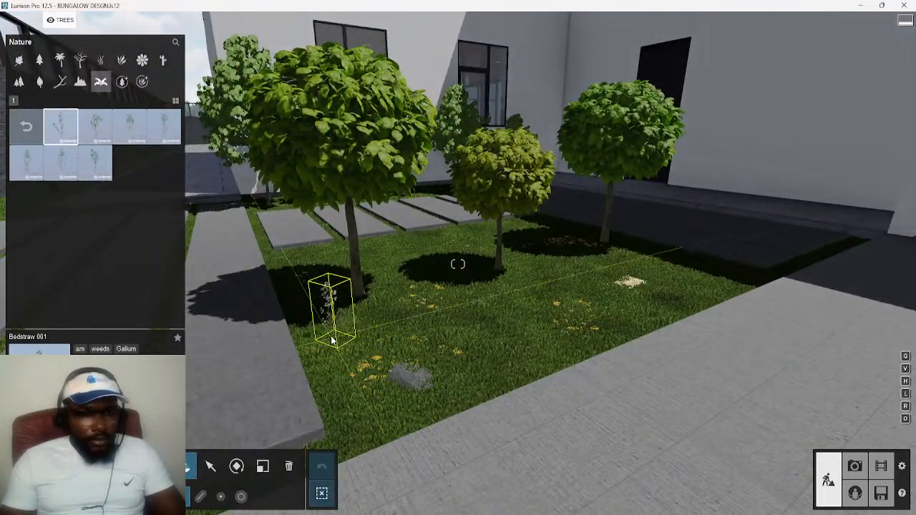
- Place four Bedstraw 001 weeds around the lawn: by the left tree, mid-lawn, right, and near the back trees
{"action": "left_click", "coordinate": [344, 365]}
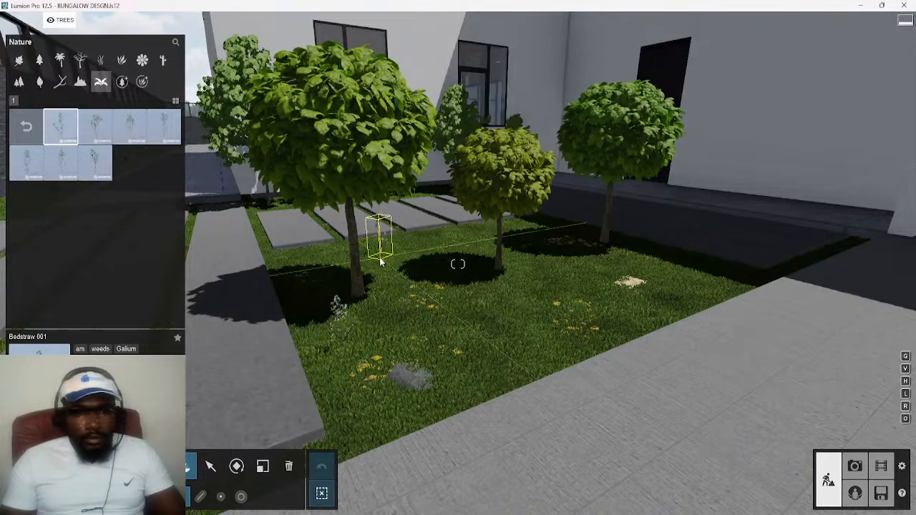
{"action": "left_click", "coordinate": [511, 329]}
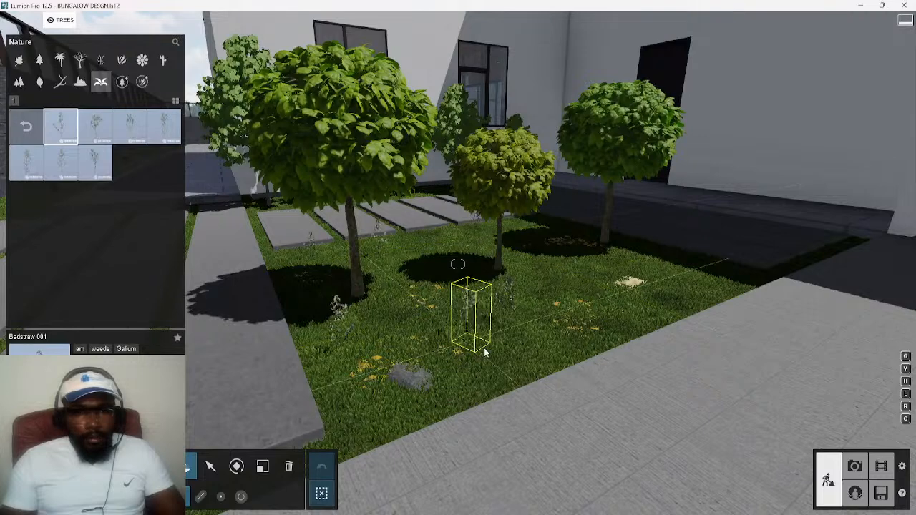
{"action": "left_click", "coordinate": [545, 340]}
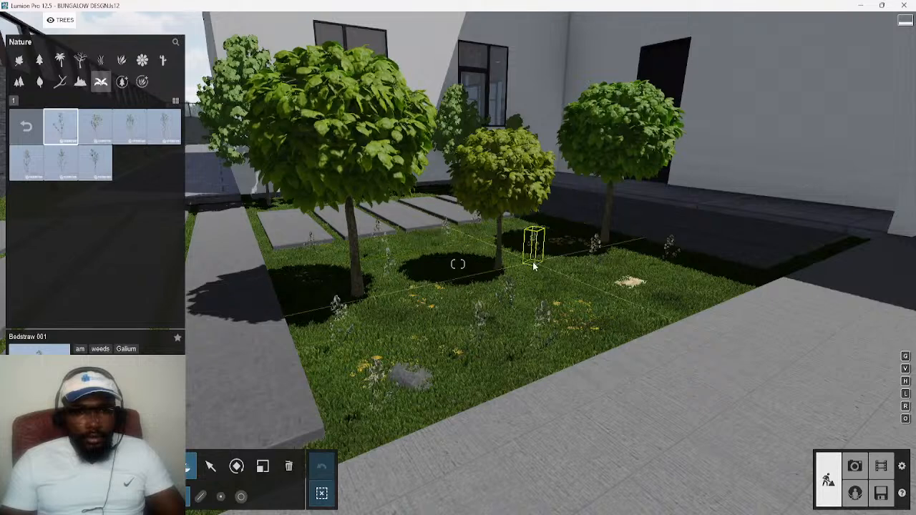
{"action": "left_click", "coordinate": [535, 265]}
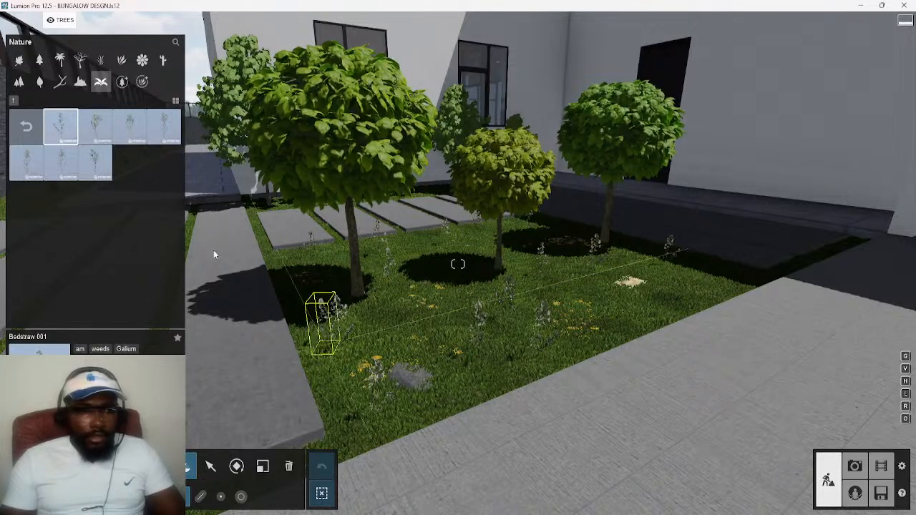
{"action": "left_click", "coordinate": [236, 466]}
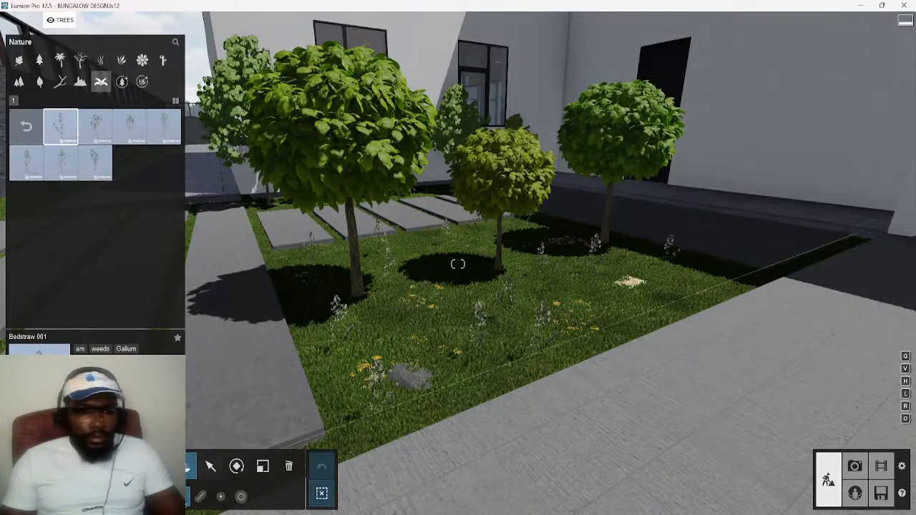
{"action": "left_click", "coordinate": [209, 466]}
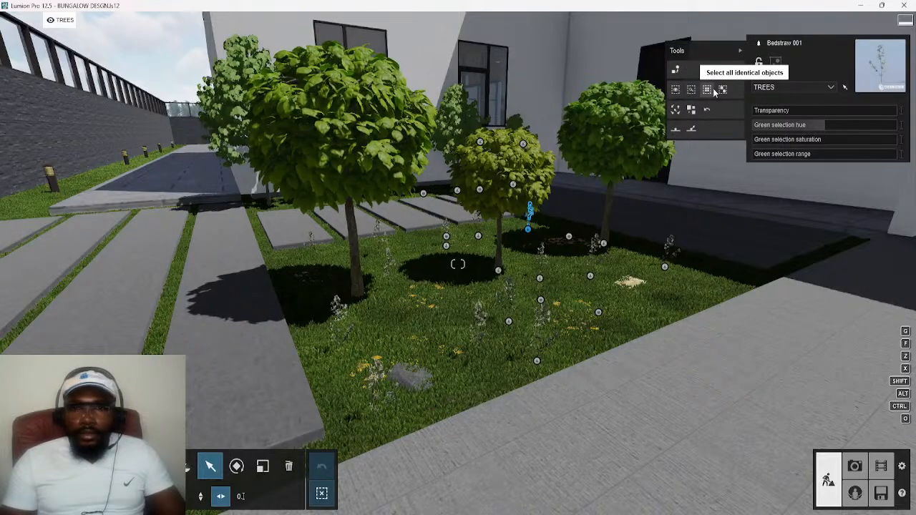
- Select all 14 Bedstraw plants, sink them 0.22 m into the grass, and randomize their sizes
{"action": "left_click", "coordinate": [709, 89]}
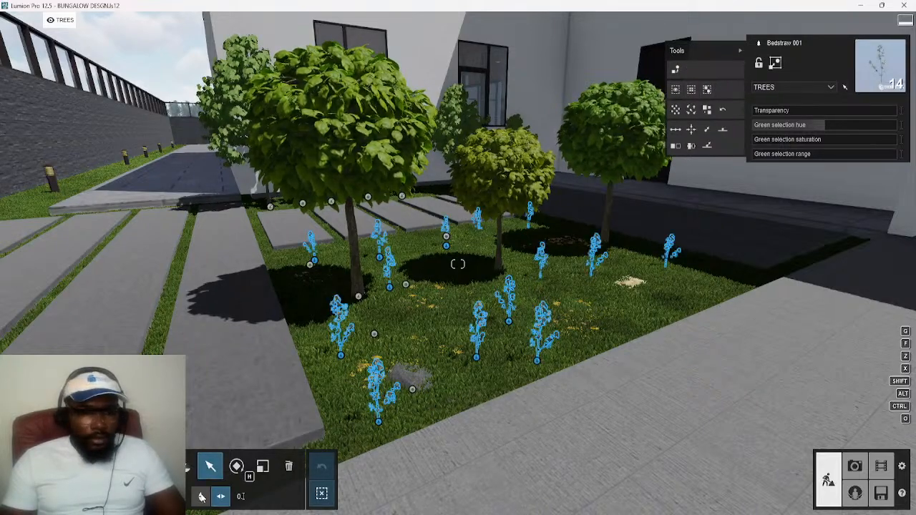
{"action": "key", "text": "w"}
{"action": "right_click_drag", "start_coordinate": [416, 300], "coordinate": [458, 401]}
{"action": "left_click_drag", "start_coordinate": [452, 406], "coordinate": [452, 412]}
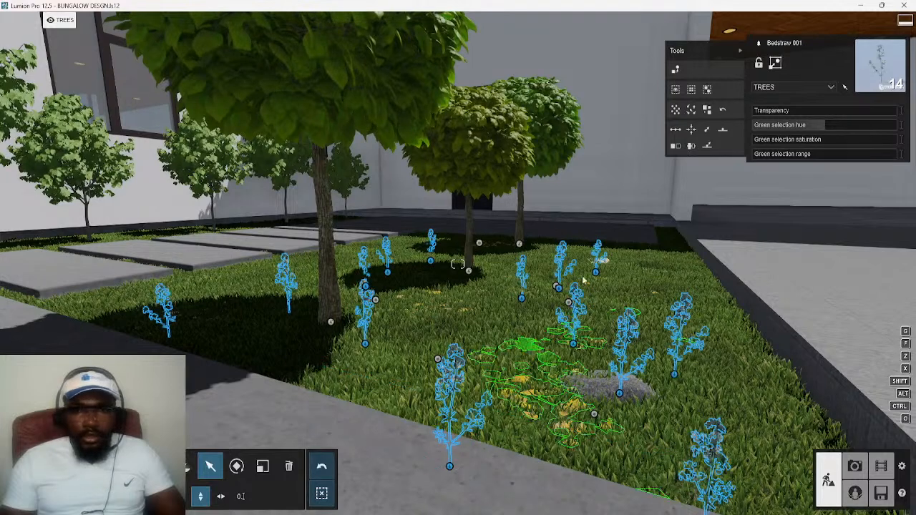
{"action": "left_click", "coordinate": [707, 111]}
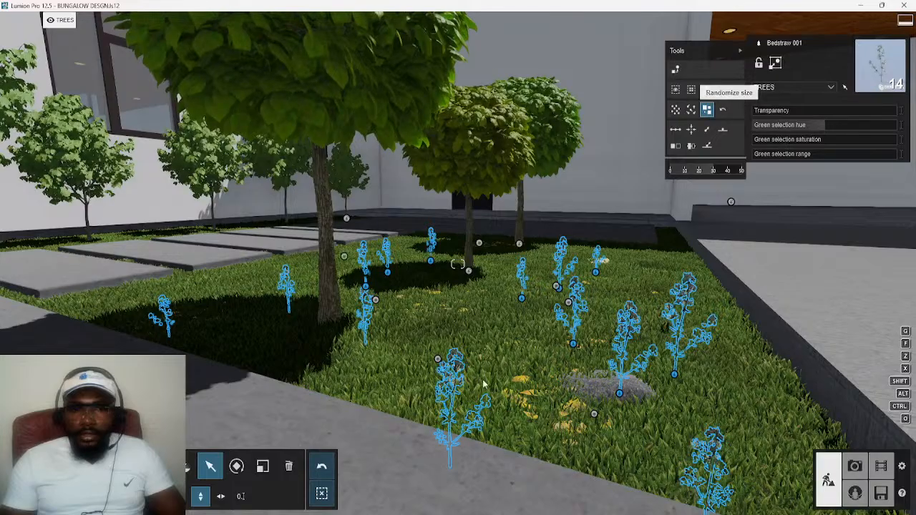
- Pull the view back across the garden toward the house and carport, then reopen the Nature library
{"action": "key", "text": "s"}
{"action": "right_click_drag", "start_coordinate": [628, 345], "coordinate": [662, 444]}
{"action": "key", "text": "w"}
{"action": "key", "text": "w"}
{"action": "key", "text": "s"}
{"action": "key", "text": "a"}
{"action": "key", "text": "s"}
{"action": "key", "text": "s"}
{"action": "key", "text": "a"}
{"action": "key", "text": "w"}
{"action": "key", "text": "q"}
{"action": "key", "text": "s"}
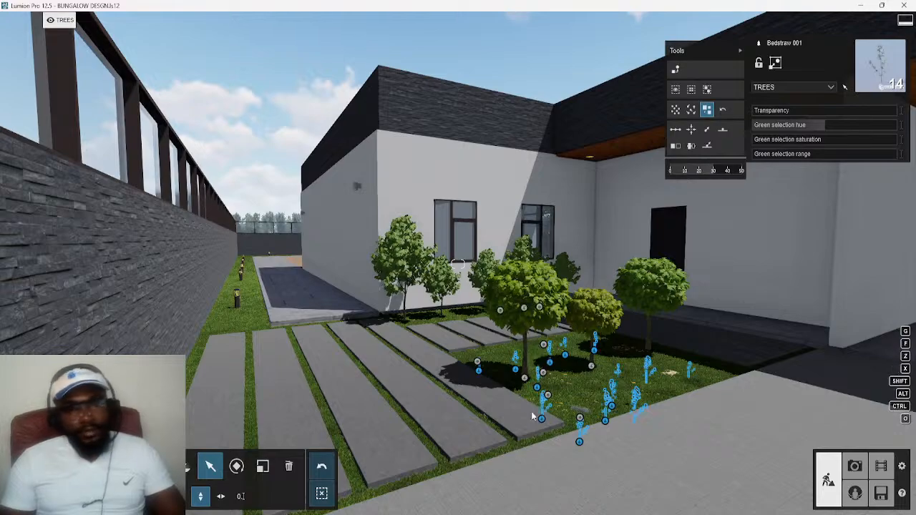
{"action": "key", "text": "s"}
{"action": "right_click_drag", "start_coordinate": [531, 415], "coordinate": [439, 466]}
{"action": "key", "text": "w"}
{"action": "key", "text": "a"}
{"action": "key", "text": "w"}
{"action": "key", "text": "s"}
{"action": "key", "text": "w"}
{"action": "key", "text": "w"}
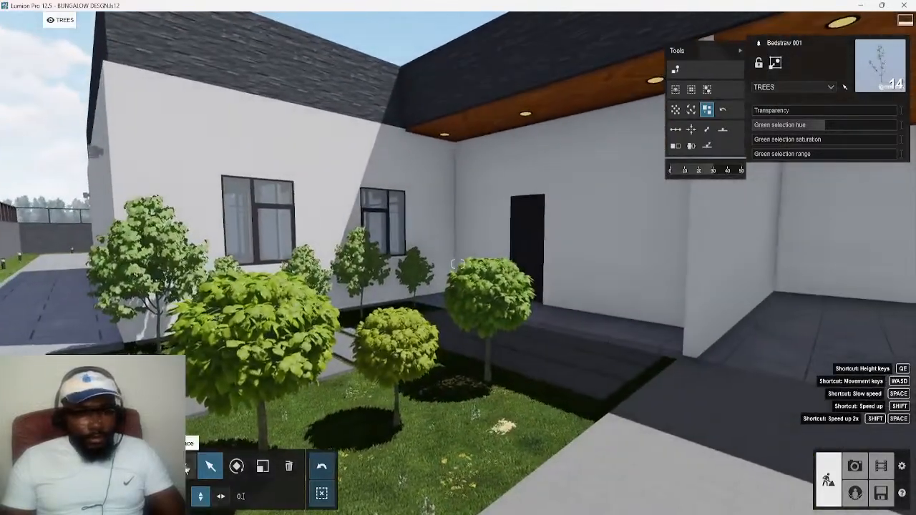
{"action": "left_click", "coordinate": [186, 467]}
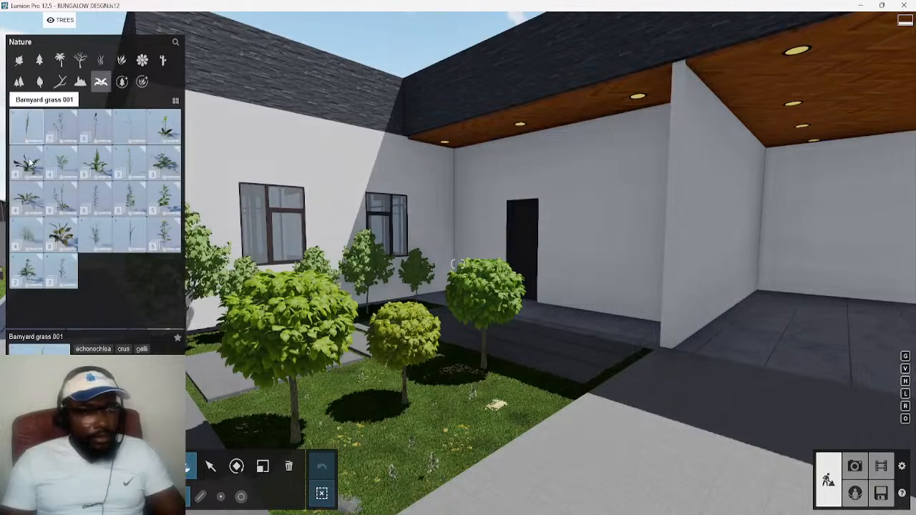
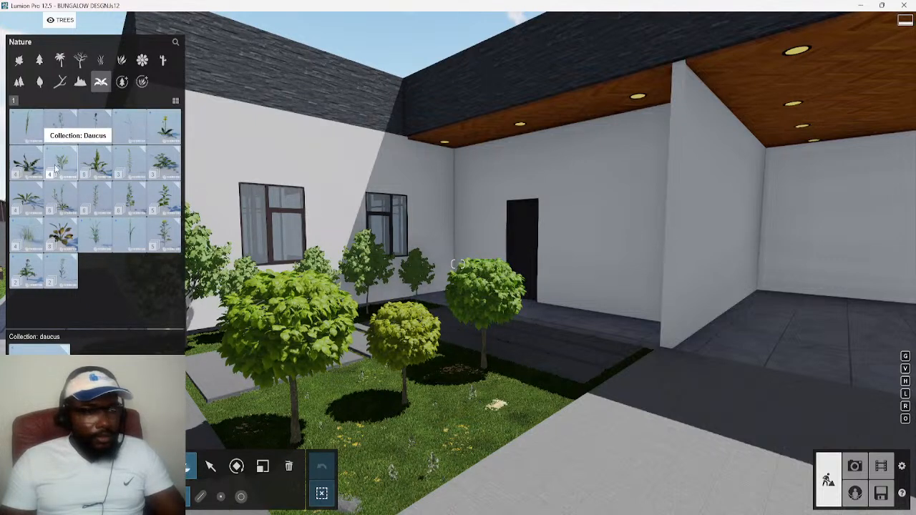
- Choose Daucus 001 from the Daucus collection in the Nature library
{"action": "left_click", "coordinate": [93, 172]}
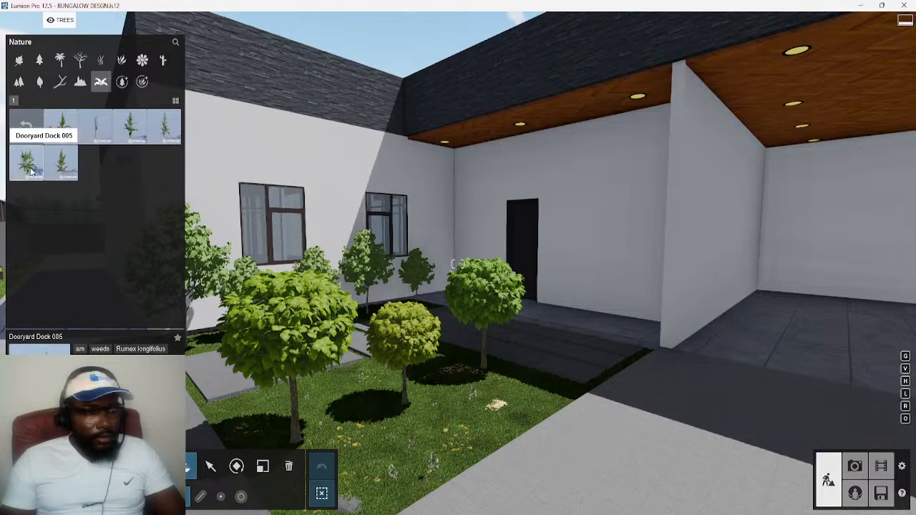
{"action": "left_click", "coordinate": [25, 123]}
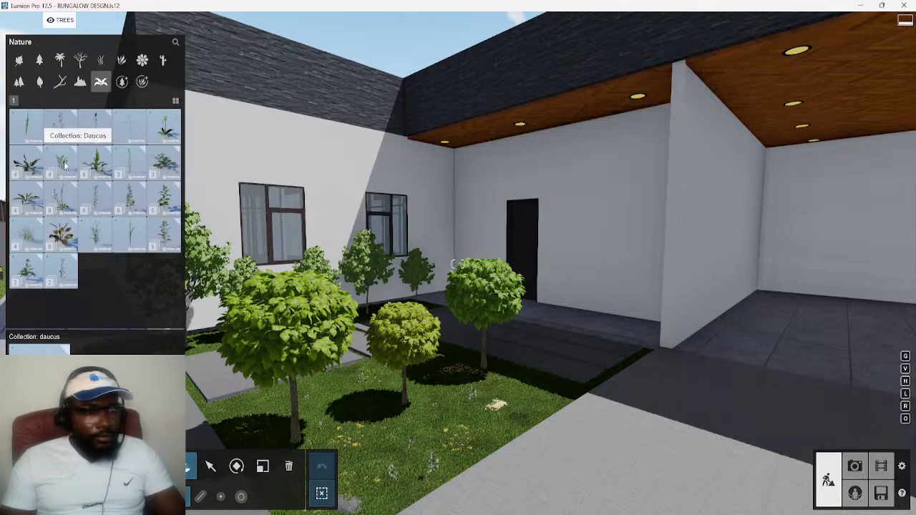
{"action": "left_click", "coordinate": [64, 164]}
{"action": "left_click", "coordinate": [70, 133]}
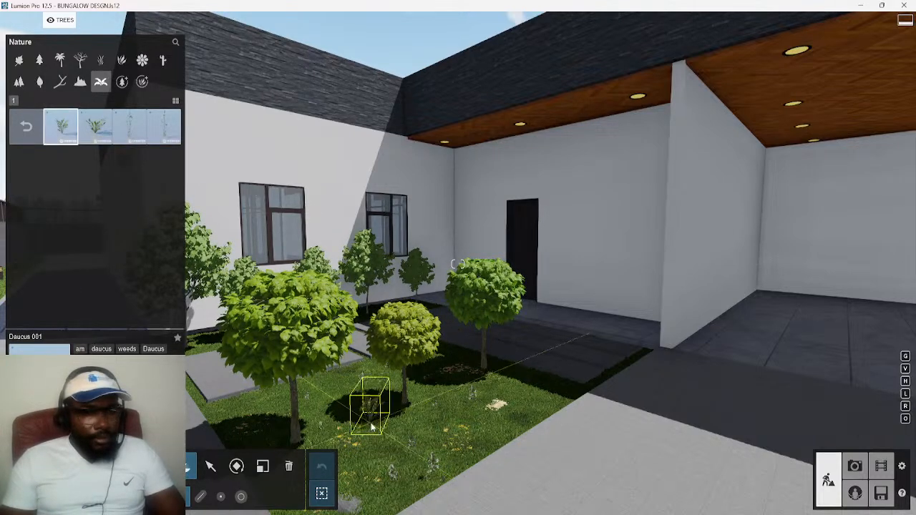
- Place Daucus plants on the lawn, by the left trunk and right of the second trunk
{"action": "left_click", "coordinate": [371, 418]}
{"action": "key", "text": "e"}
{"action": "mouse_move", "coordinate": [458, 401]}
{"action": "right_mouse_down"}
{"action": "mouse_move", "coordinate": [450, 391]}
{"action": "mouse_move", "coordinate": [448, 403]}
{"action": "right_mouse_up"}
{"action": "key", "text": "w"}
{"action": "key", "text": "s"}
{"action": "key", "text": "w"}
{"action": "key", "text": "q"}
{"action": "key", "text": "w"}
{"action": "right_click_drag", "start_coordinate": [393, 350], "coordinate": [401, 363]}
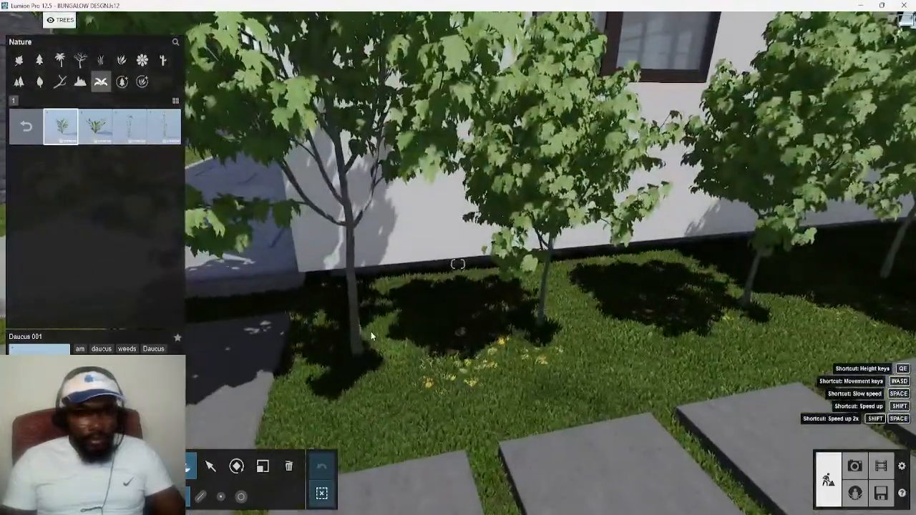
{"action": "left_click", "coordinate": [372, 330]}
{"action": "left_click", "coordinate": [582, 302]}
- Scatter six more Daucus plants along the lawn beneath the trees
{"action": "key", "text": "s"}
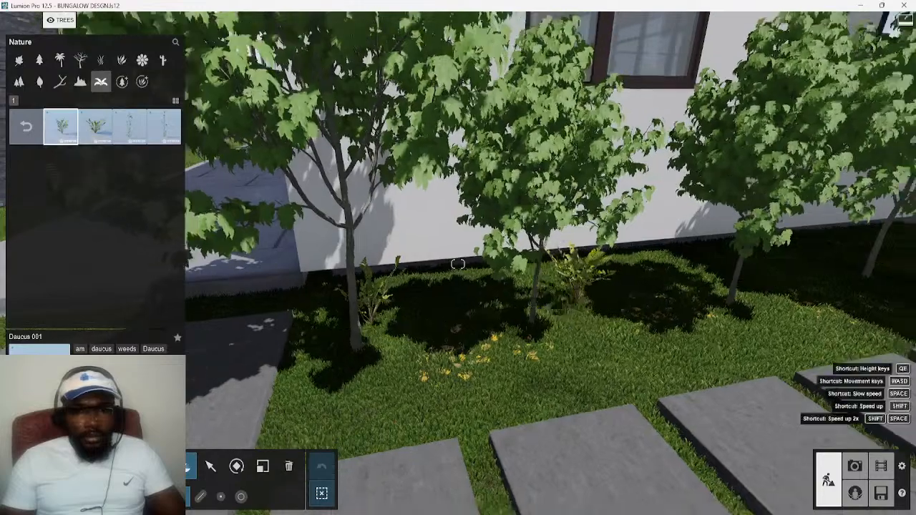
{"action": "key", "text": "d"}
{"action": "left_click", "coordinate": [577, 278]}
{"action": "left_click", "coordinate": [722, 261]}
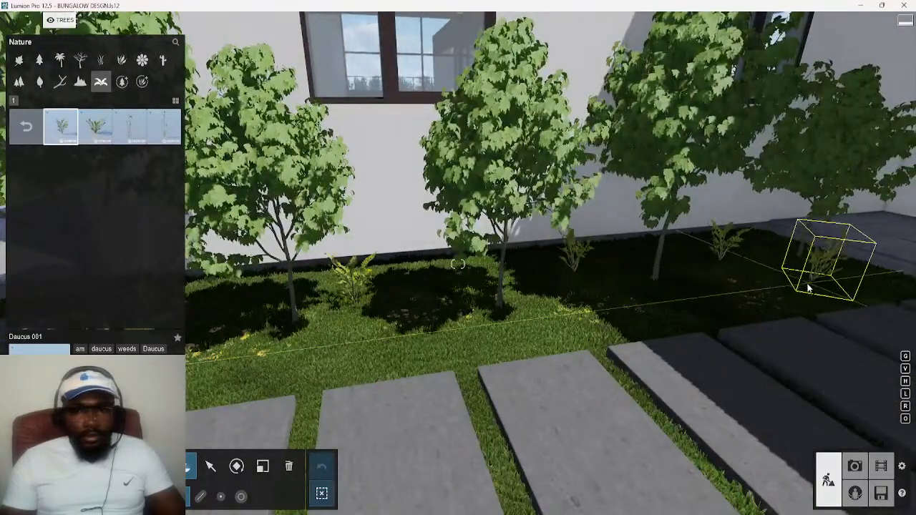
{"action": "left_click", "coordinate": [810, 287]}
{"action": "left_click", "coordinate": [587, 322]}
{"action": "left_click", "coordinate": [402, 340]}
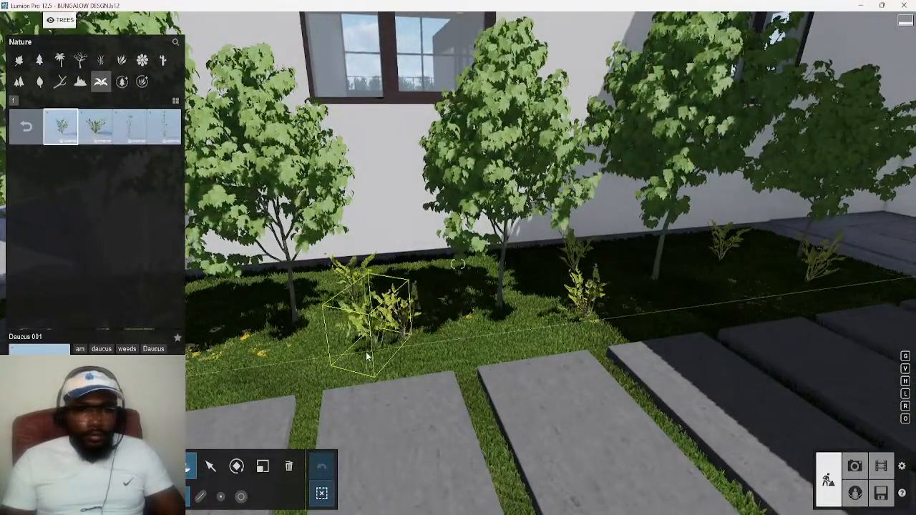
{"action": "left_click", "coordinate": [368, 352]}
- Add two more Daucus plants on the left side of the lawn
{"action": "key", "text": "a"}
{"action": "key", "text": "s"}
{"action": "left_click", "coordinate": [314, 352]}
{"action": "key", "text": "s"}
{"action": "key", "text": "a"}
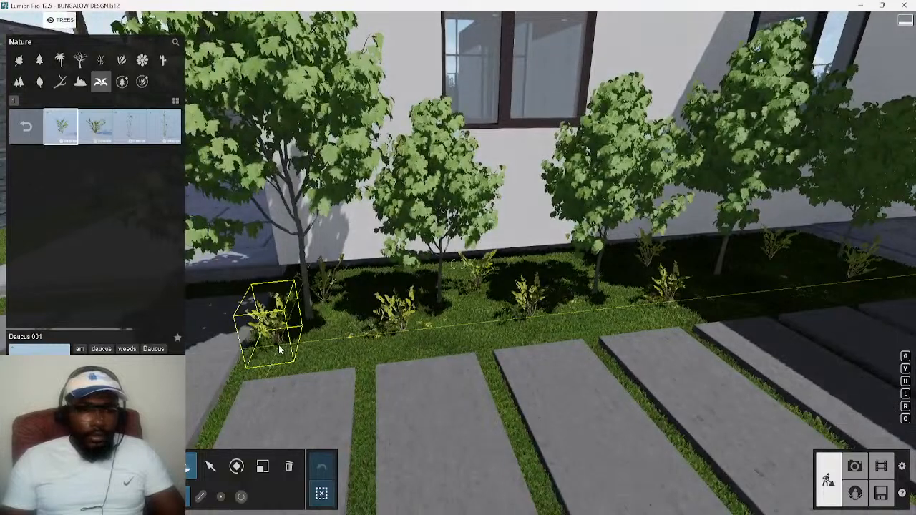
{"action": "left_click", "coordinate": [278, 345]}
{"action": "left_click", "coordinate": [210, 467]}
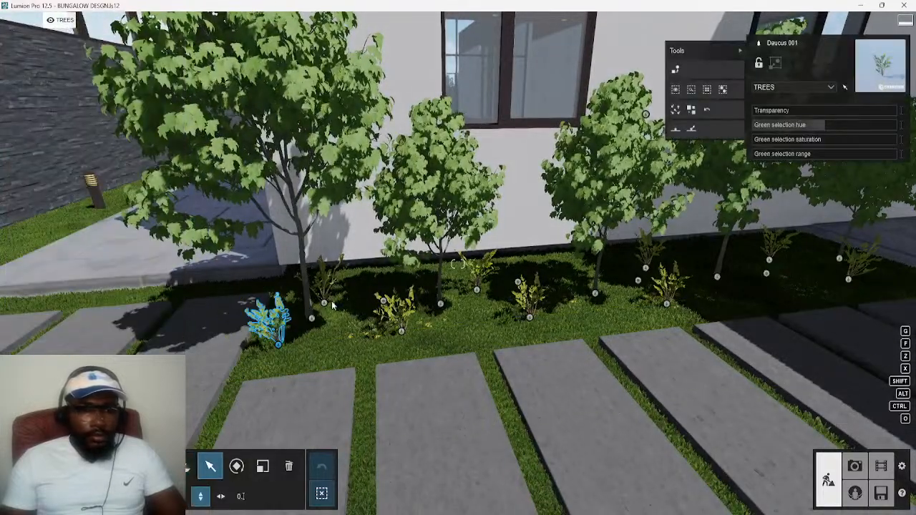
- Select all Daucus plants, randomize their sizes twice, and lower them into the ground
{"action": "left_click", "coordinate": [707, 90]}
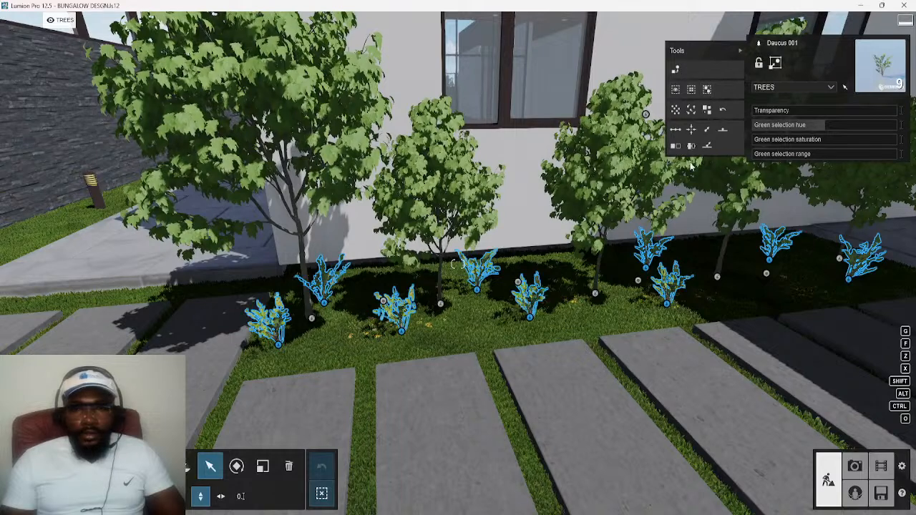
{"action": "left_click", "coordinate": [707, 110]}
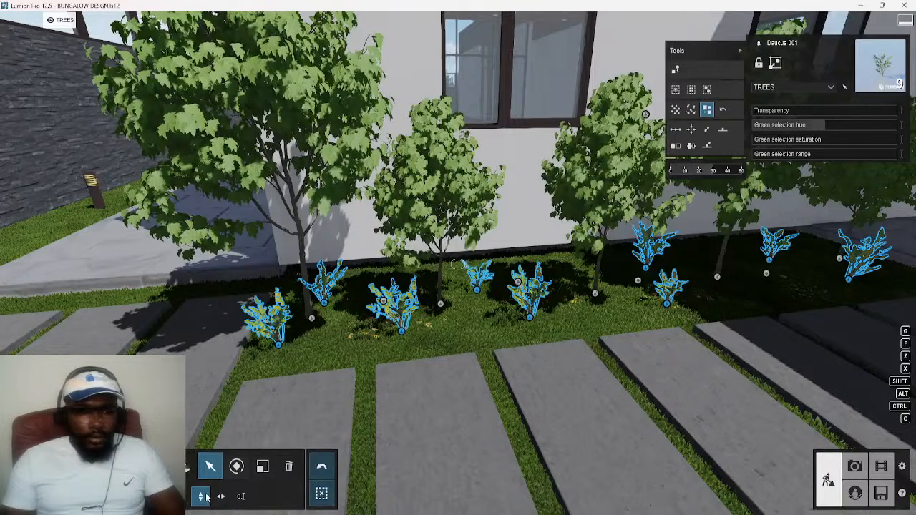
{"action": "left_click_drag", "start_coordinate": [280, 350], "coordinate": [291, 355]}
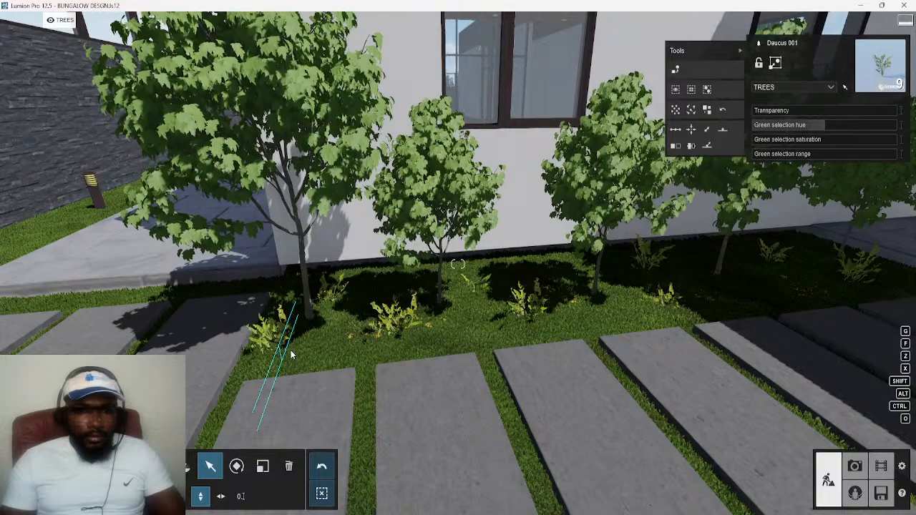
{"action": "key", "text": "d"}
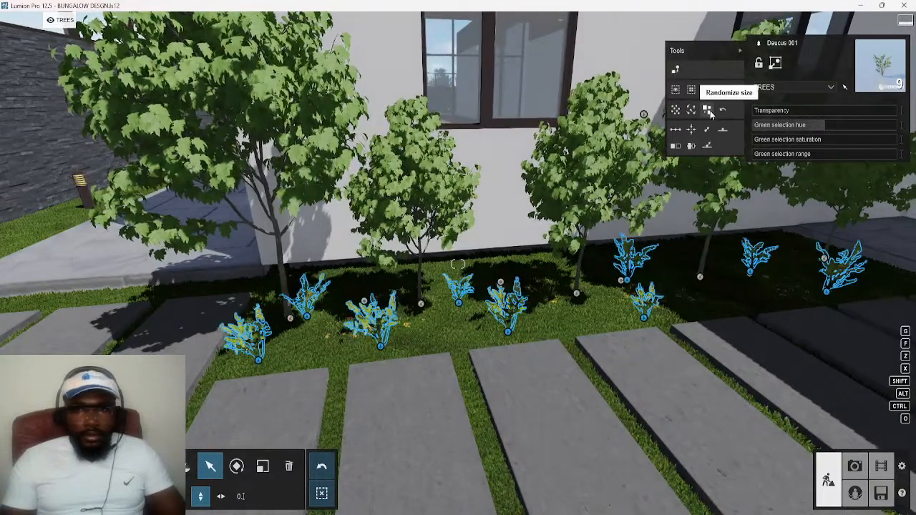
{"action": "left_click", "coordinate": [708, 110]}
{"action": "key", "text": "a"}
{"action": "right_click_drag", "start_coordinate": [487, 445], "coordinate": [451, 372]}
{"action": "key", "text": "w"}
- Delete all nine Daucus plants, undo, then delete the yellow cluster and two shrubs individually
{"action": "left_click", "coordinate": [289, 466]}
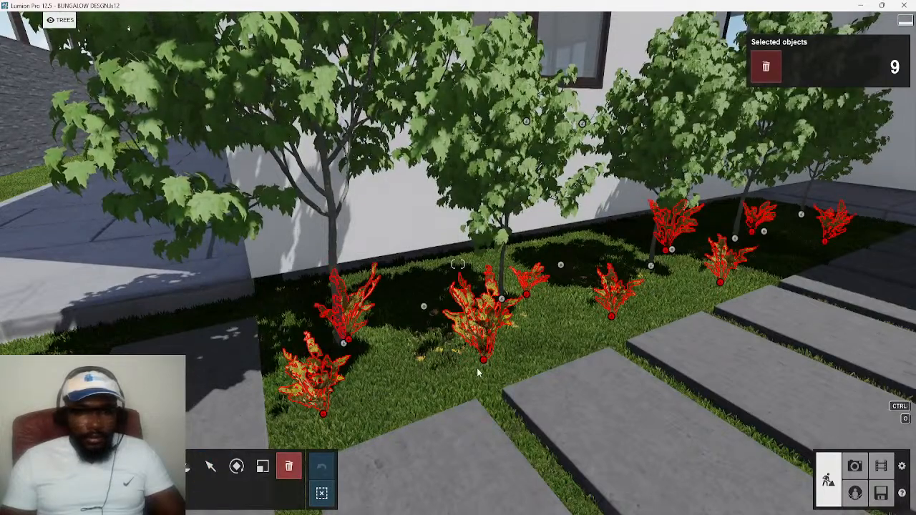
{"action": "left_click", "coordinate": [485, 361]}
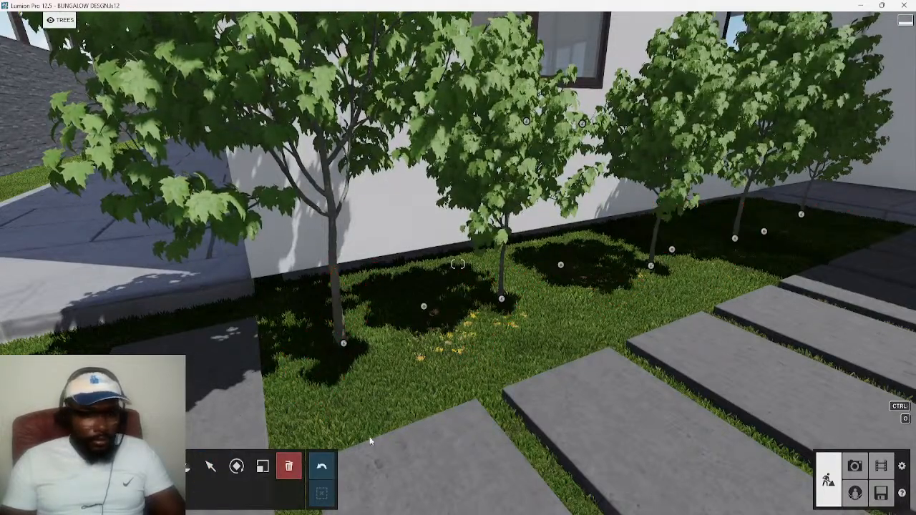
{"action": "left_click", "coordinate": [324, 468]}
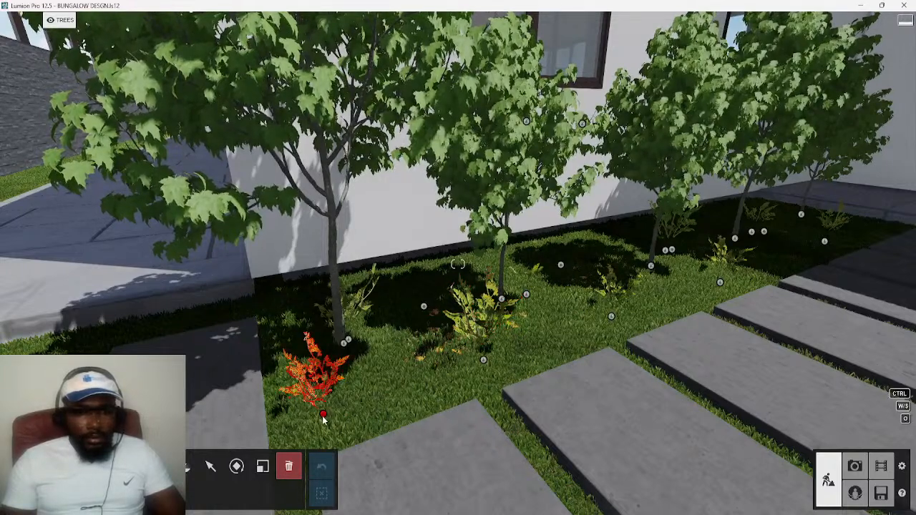
{"action": "left_click", "coordinate": [485, 362]}
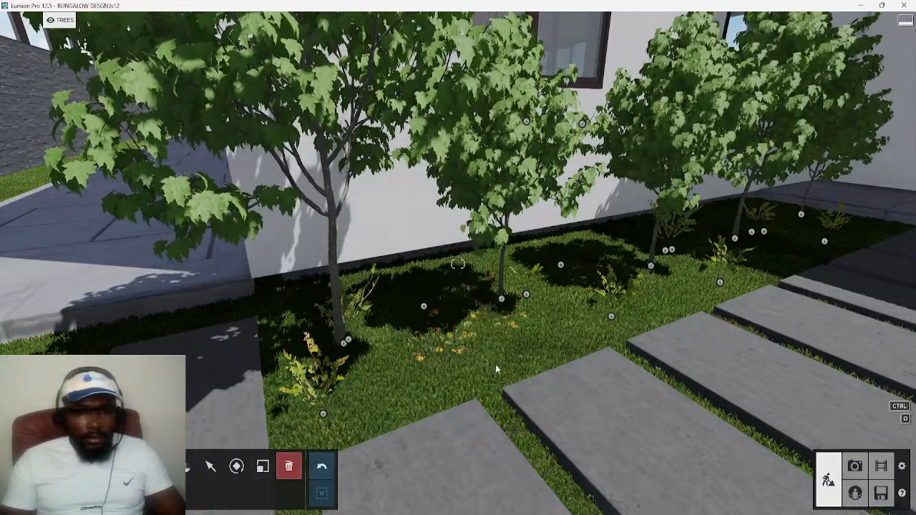
{"action": "left_click", "coordinate": [665, 250]}
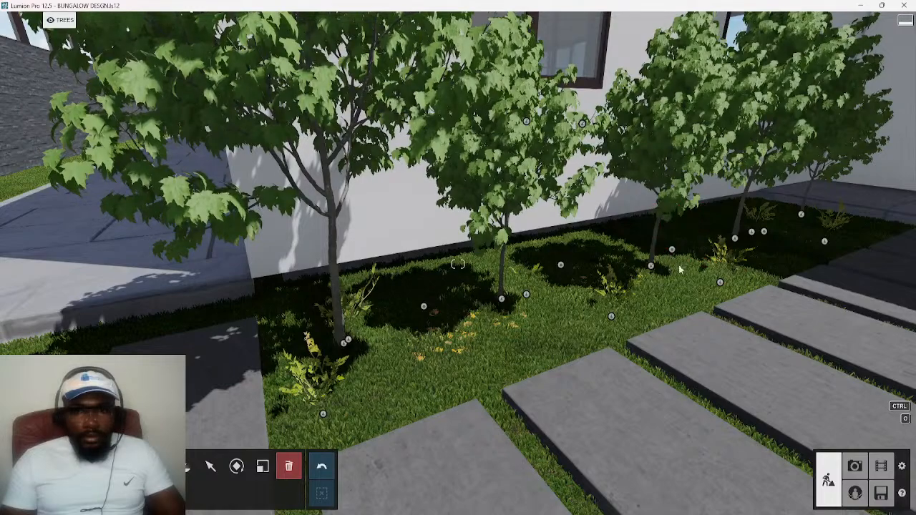
{"action": "left_click", "coordinate": [719, 284]}
- Fly the camera back from the trees toward the building corner and garage
{"action": "key", "text": "s"}
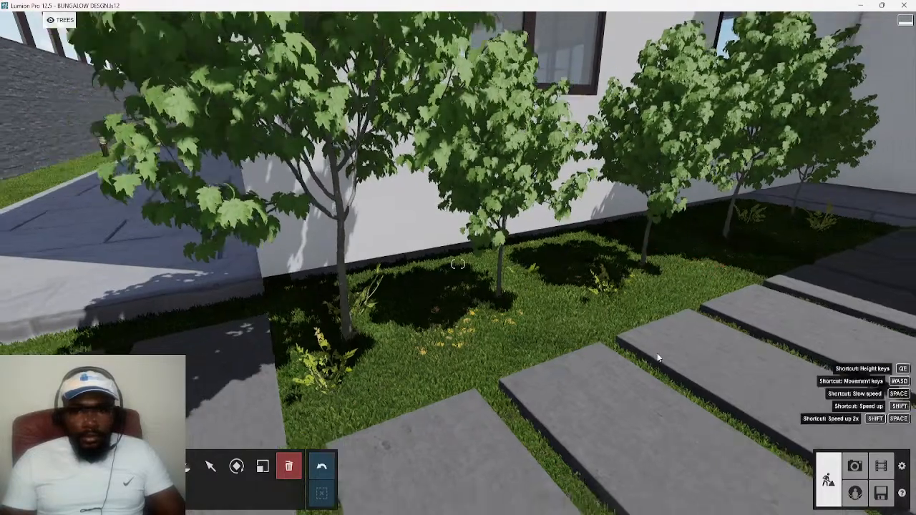
{"action": "key", "text": "s"}
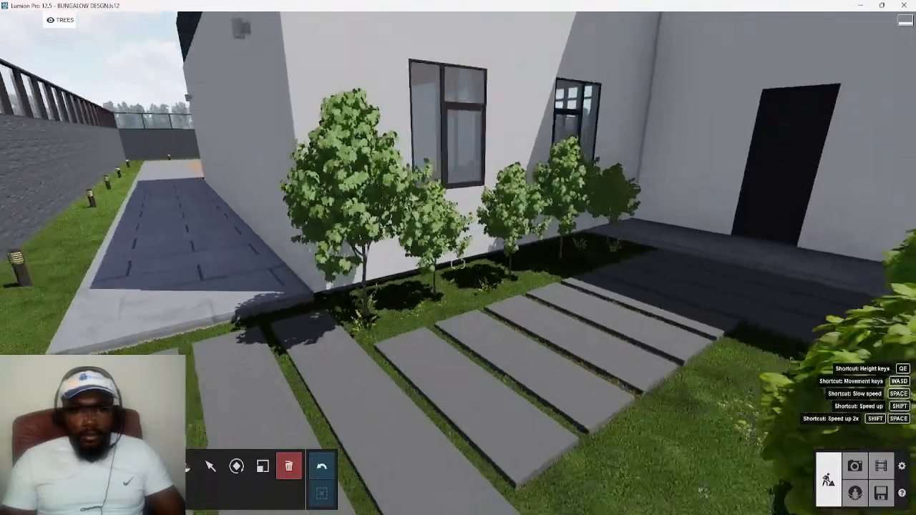
{"action": "right_click_drag", "start_coordinate": [390, 368], "coordinate": [505, 490]}
{"action": "key", "text": "w"}
{"action": "key", "text": "d"}
{"action": "key", "text": "d"}
{"action": "key", "text": "a"}
- Move along the side walkway, then switch to Revit and zoom out the GROUND FLOOR plan
{"action": "key", "text": "w"}
{"action": "key", "text": "w"}
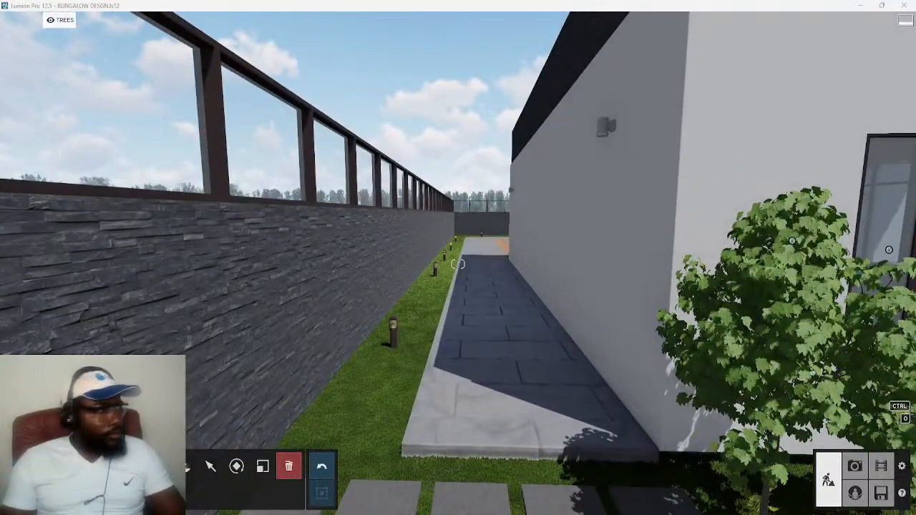
{"action": "key", "text": "a"}
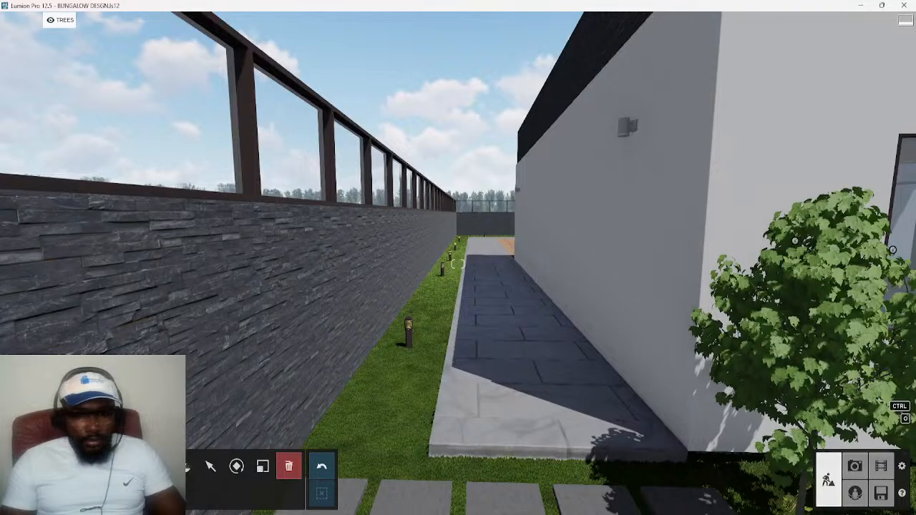
{"action": "key", "text": "alt+Tab"}
{"action": "scroll", "coordinate": [221, 231], "scroll_direction": "down", "scroll_amount": 2}
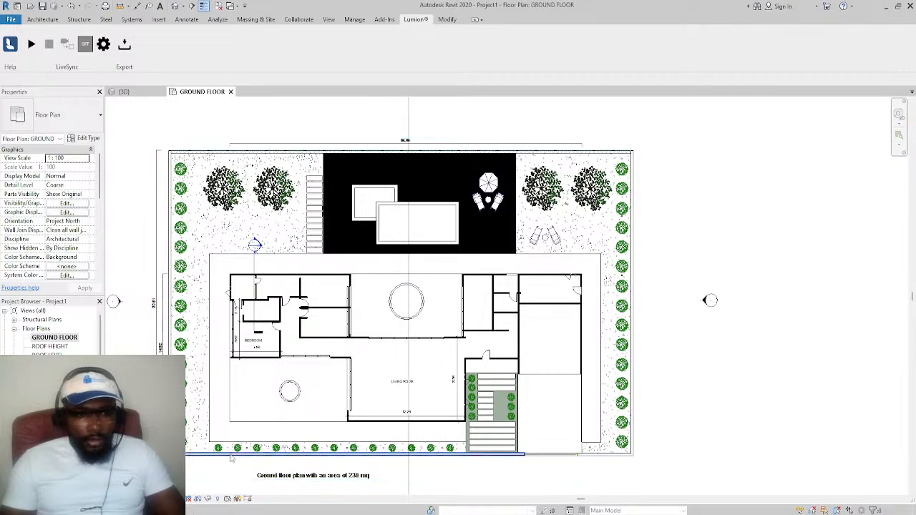
- Minimize Revit, adjust the walkway view, then bring Revit back and minimize it again
{"action": "left_click", "coordinate": [887, 7]}
{"action": "key", "text": "d"}
{"action": "key", "text": "a"}
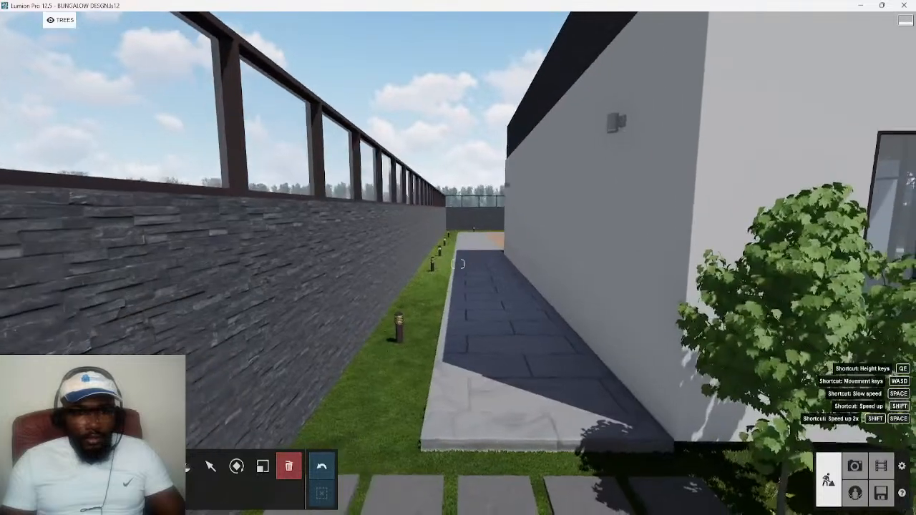
{"action": "right_click_drag", "start_coordinate": [426, 492], "coordinate": [456, 493]}
{"action": "key", "text": "alt+Tab"}
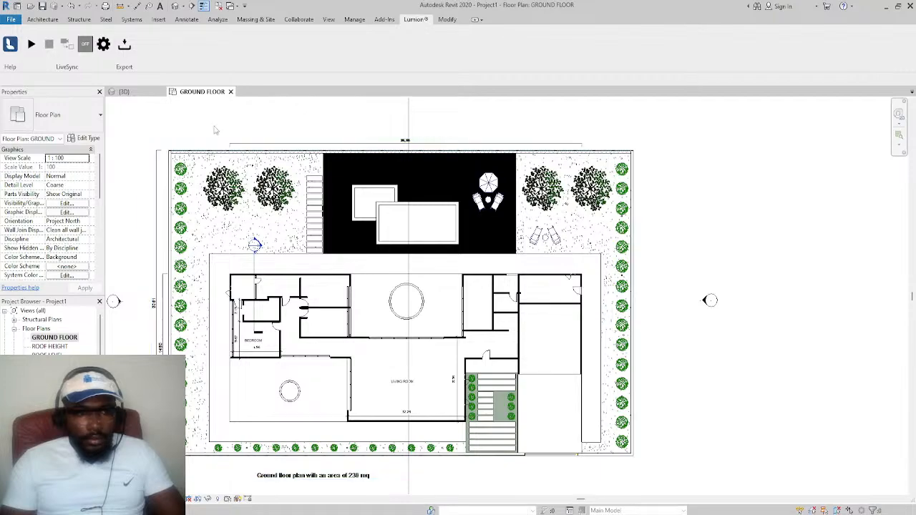
{"action": "left_click", "coordinate": [885, 7]}
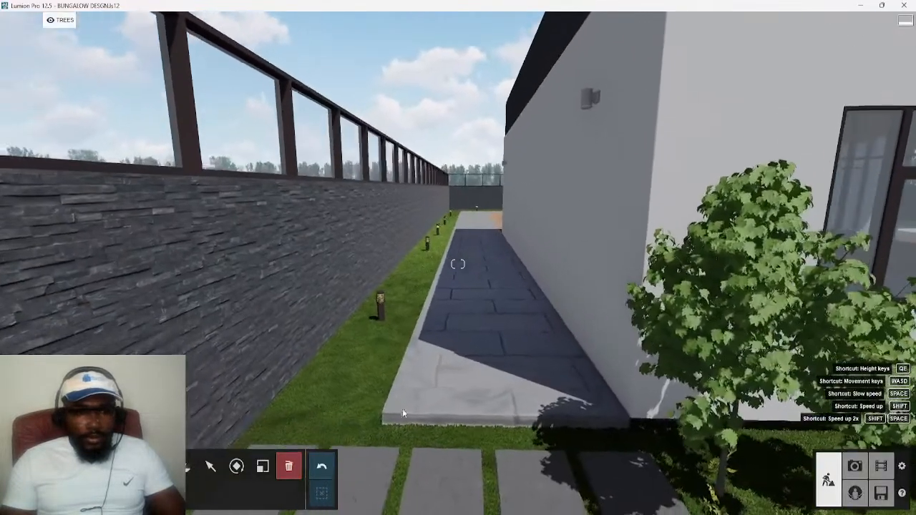
- Pick Palm tree 001 from the Palm trees collection in the Nature library
{"action": "left_click", "coordinate": [189, 467]}
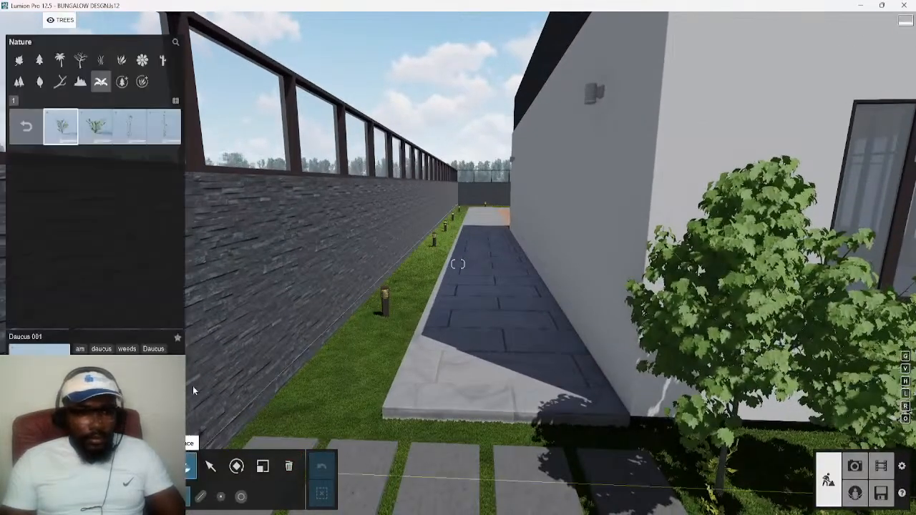
{"action": "left_click", "coordinate": [123, 84]}
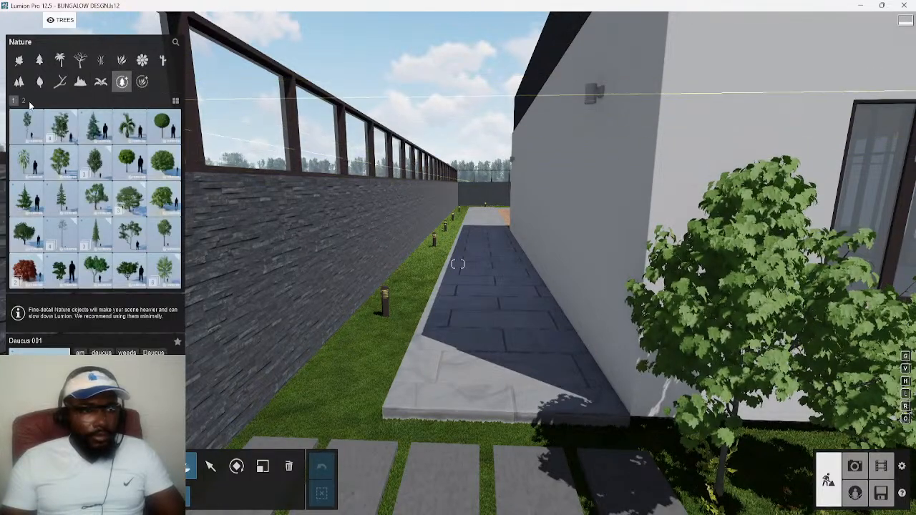
{"action": "left_click", "coordinate": [24, 102]}
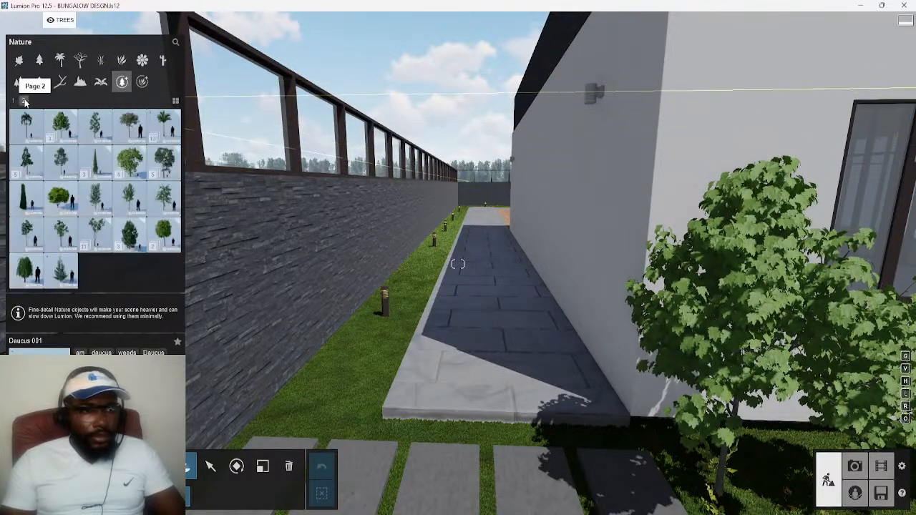
{"action": "left_click", "coordinate": [161, 131]}
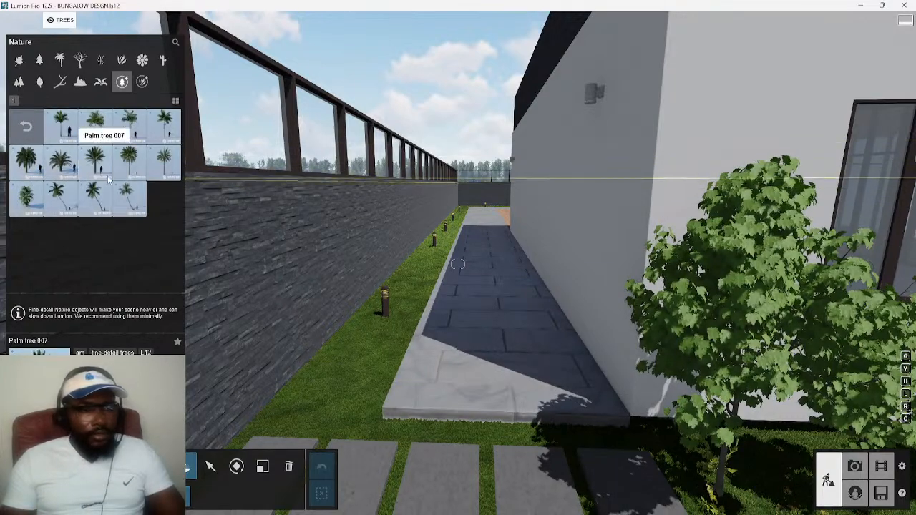
{"action": "left_click", "coordinate": [67, 130]}
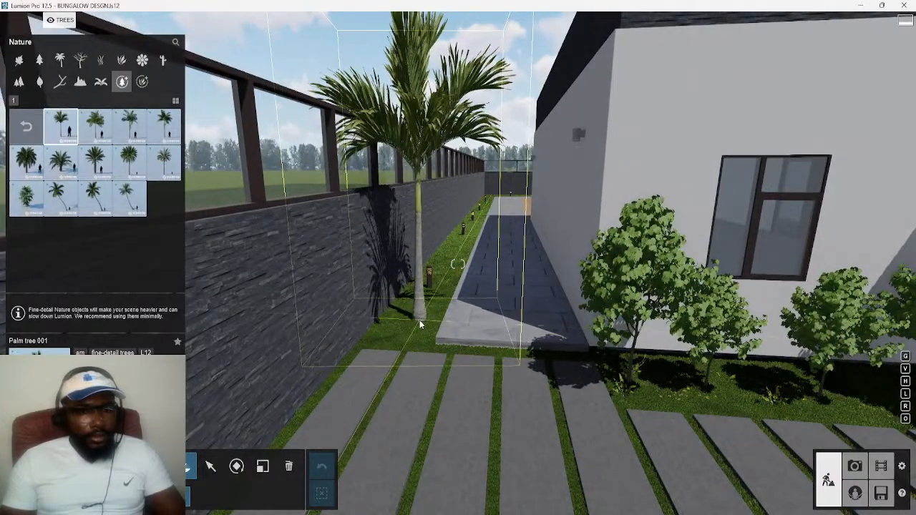
- Place four palms along the grass strip by the boundary wall
{"action": "left_click", "coordinate": [420, 320]}
{"action": "key", "text": "w"}
{"action": "right_click_drag", "start_coordinate": [460, 306], "coordinate": [412, 336]}
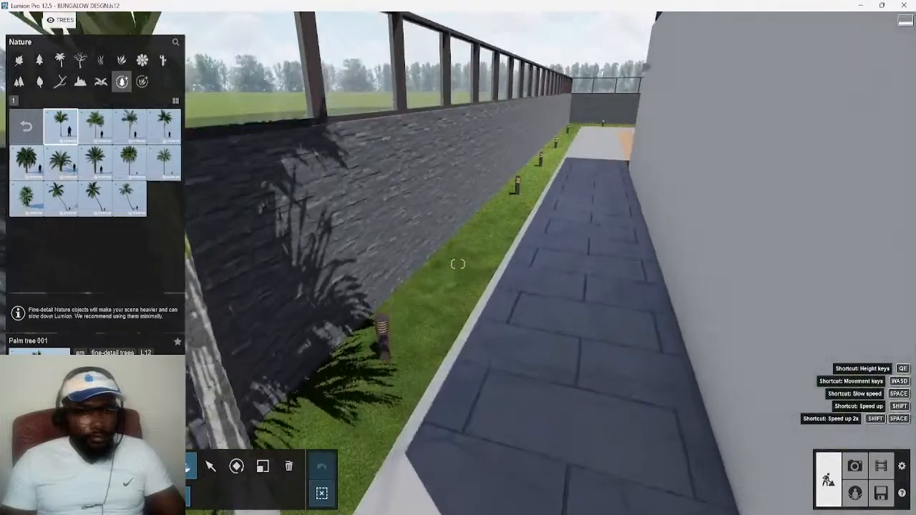
{"action": "key", "text": "w"}
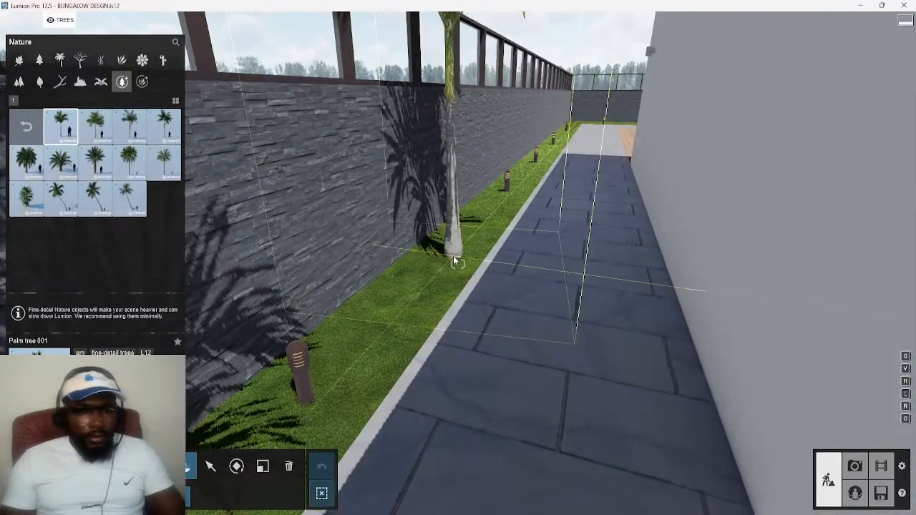
{"action": "left_click", "coordinate": [454, 256]}
{"action": "key", "text": "w"}
{"action": "right_click_drag", "start_coordinate": [453, 256], "coordinate": [451, 164]}
{"action": "key", "text": "w"}
{"action": "left_click", "coordinate": [441, 206]}
{"action": "key", "text": "w"}
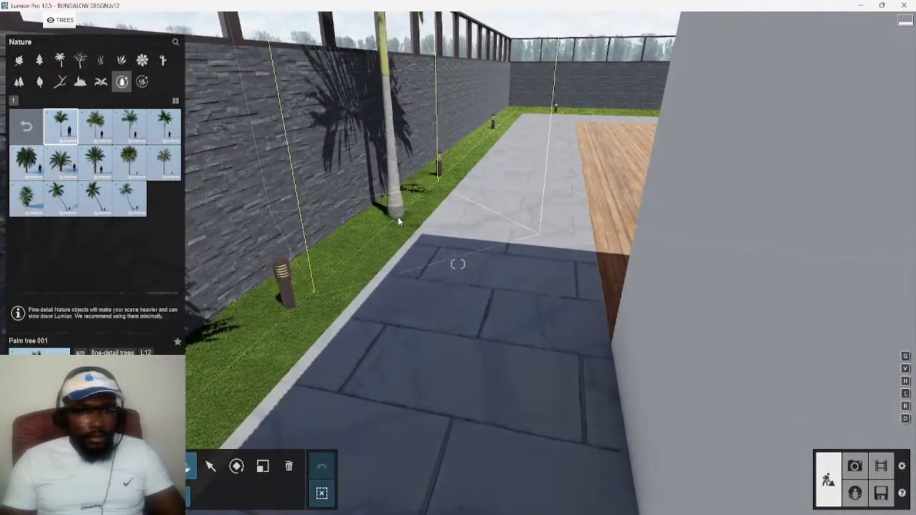
{"action": "left_click", "coordinate": [398, 217]}
- Add four more palms along the wall up toward its corner
{"action": "key", "text": "w"}
{"action": "right_click_drag", "start_coordinate": [398, 217], "coordinate": [816, 237]}
{"action": "left_click", "coordinate": [424, 262]}
{"action": "left_click", "coordinate": [455, 236]}
{"action": "key", "text": "w"}
{"action": "key", "text": "w"}
{"action": "left_click", "coordinate": [499, 208]}
{"action": "left_click", "coordinate": [542, 228]}
{"action": "key", "text": "w"}
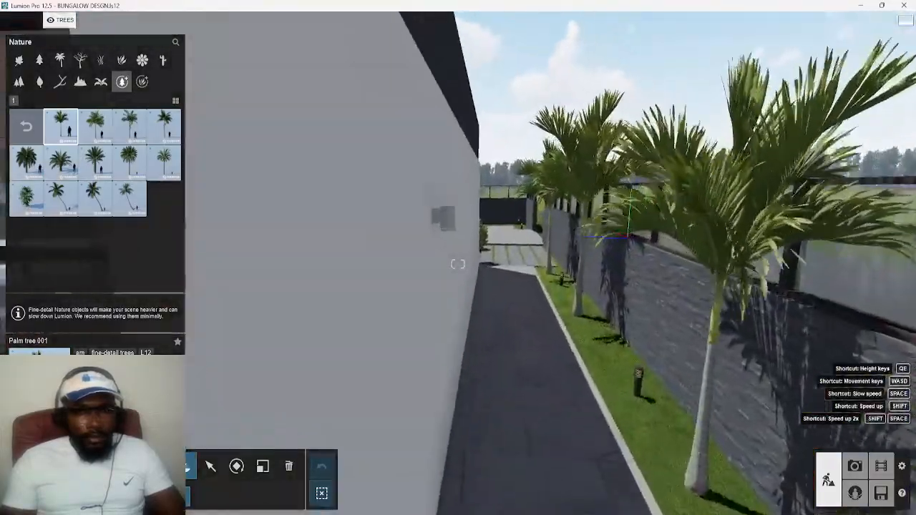
{"action": "key", "text": "w"}
{"action": "right_click_drag", "start_coordinate": [534, 315], "coordinate": [574, 288]}
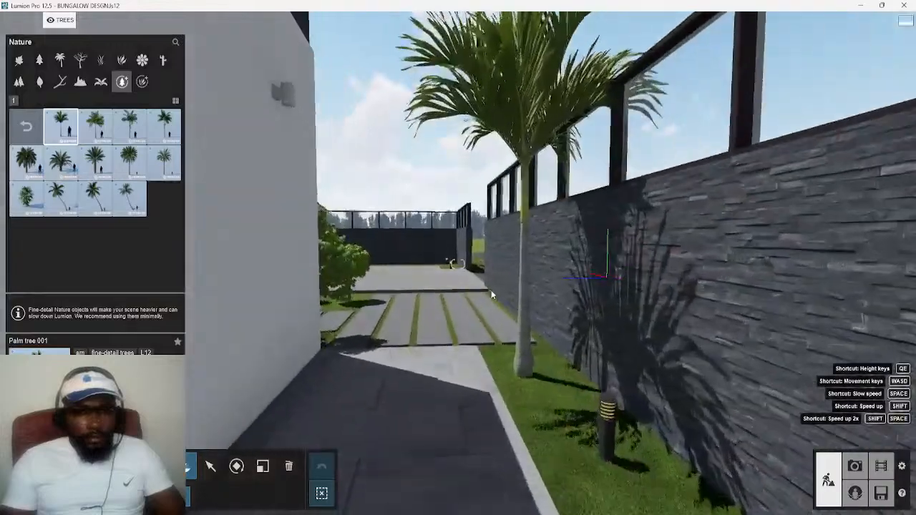
{"action": "key", "text": "w"}
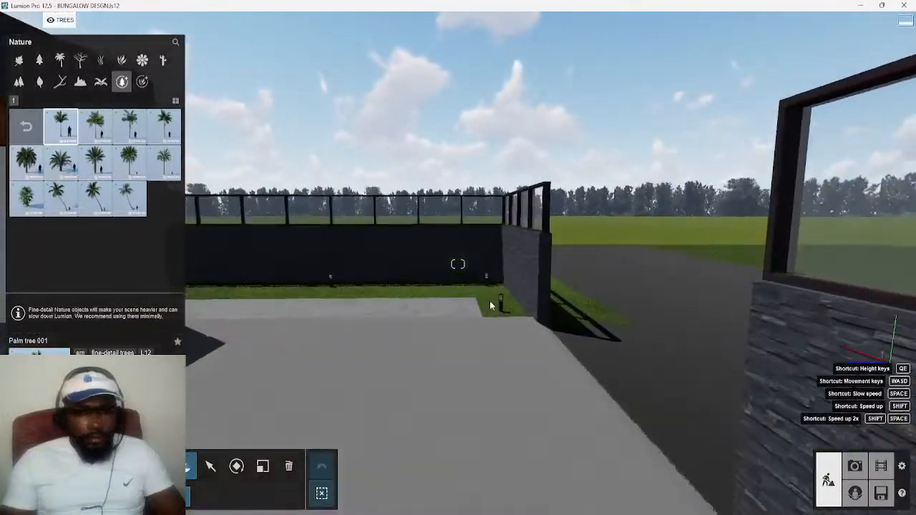
{"action": "key", "text": "w"}
- Place one more palm and slide it into the far wall corner
{"action": "left_click", "coordinate": [567, 437]}
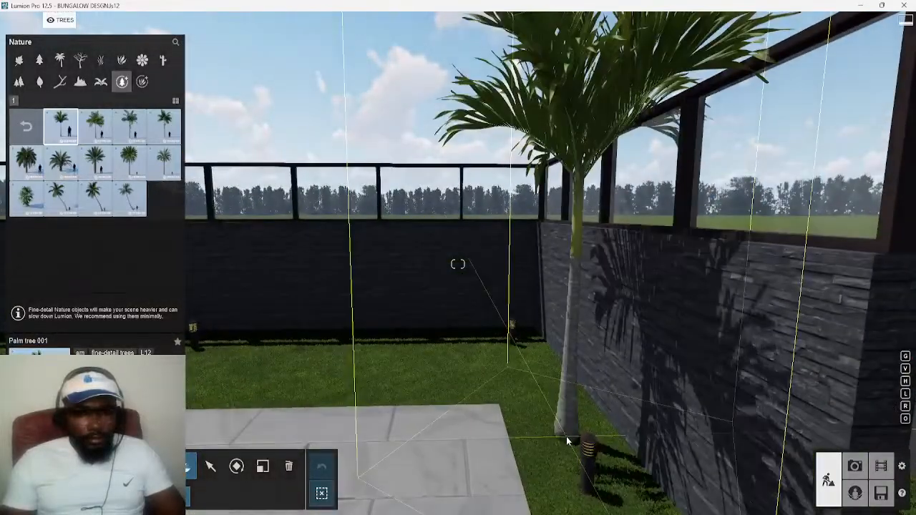
{"action": "left_click_drag", "start_coordinate": [567, 436], "coordinate": [550, 410]}
{"action": "key", "text": "s"}
{"action": "right_click_drag", "start_coordinate": [620, 458], "coordinate": [566, 458]}
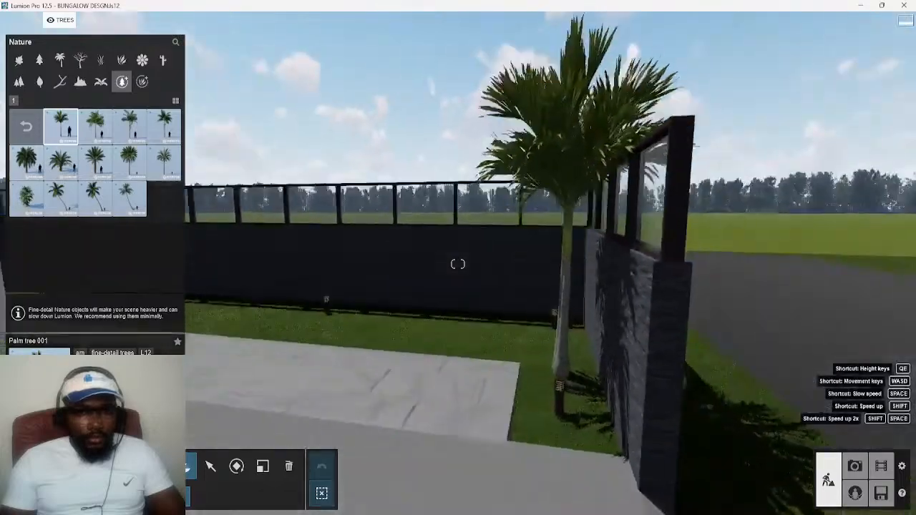
{"action": "right_click_drag", "start_coordinate": [887, 448], "coordinate": [702, 437]}
{"action": "key", "text": "w"}
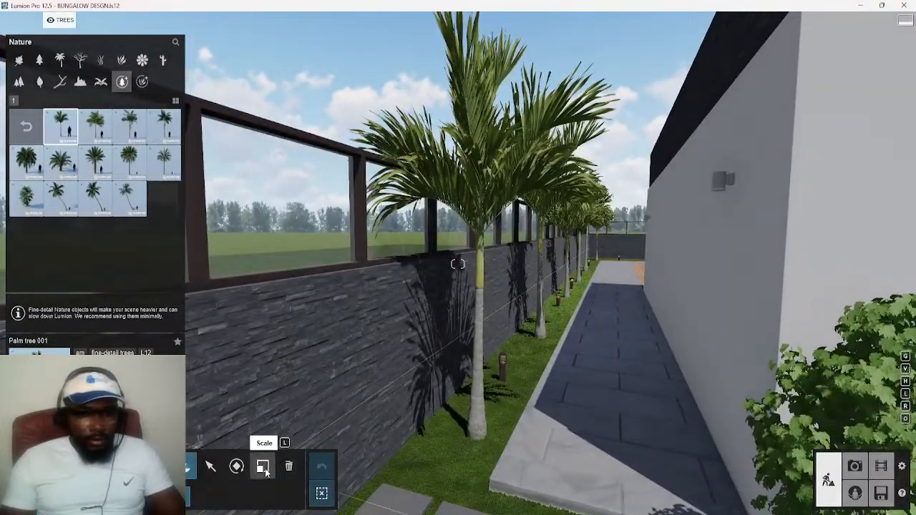
- With the Scale tool, enlarge the nearest palm slightly and shrink the next one
{"action": "left_click", "coordinate": [263, 466]}
{"action": "left_click", "coordinate": [476, 433]}
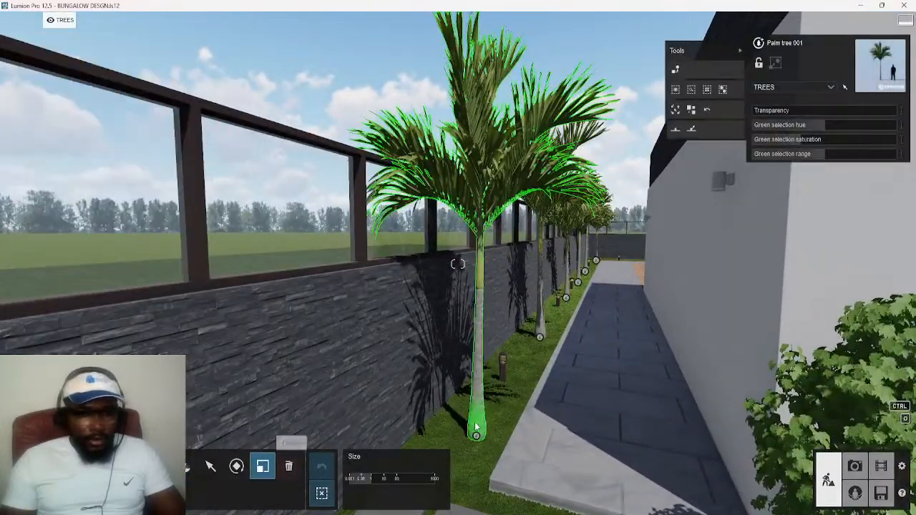
{"action": "left_click_drag", "start_coordinate": [478, 436], "coordinate": [479, 431]}
{"action": "key", "text": "w"}
{"action": "key", "text": "w"}
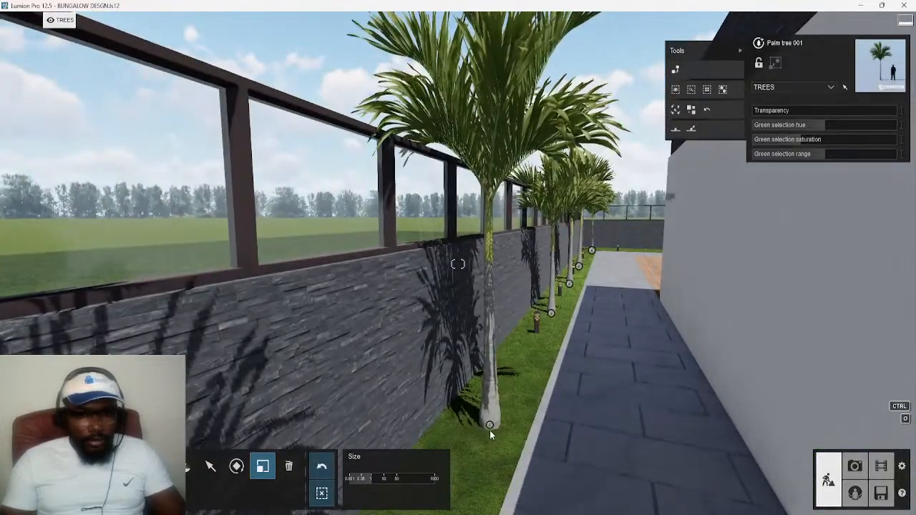
{"action": "left_click", "coordinate": [492, 430]}
{"action": "left_click_drag", "start_coordinate": [493, 430], "coordinate": [494, 430]}
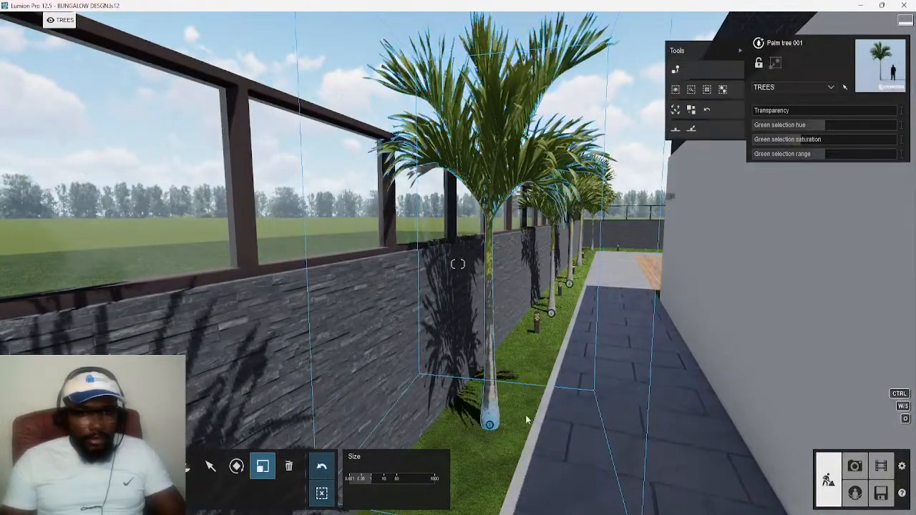
- Enlarge the palm in front, then shrink another palm farther along the row
{"action": "key", "text": "w"}
{"action": "key", "text": "ctrl"}
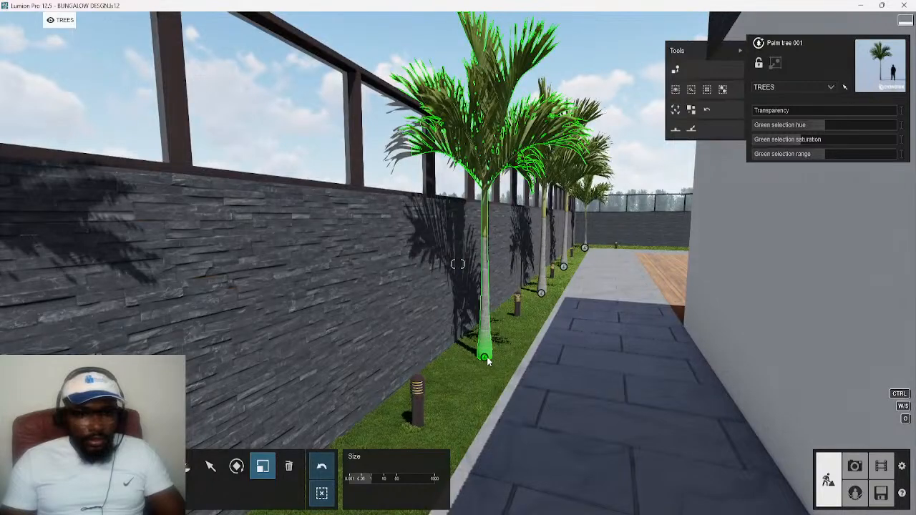
{"action": "left_click", "coordinate": [486, 358], "text": "ctrl"}
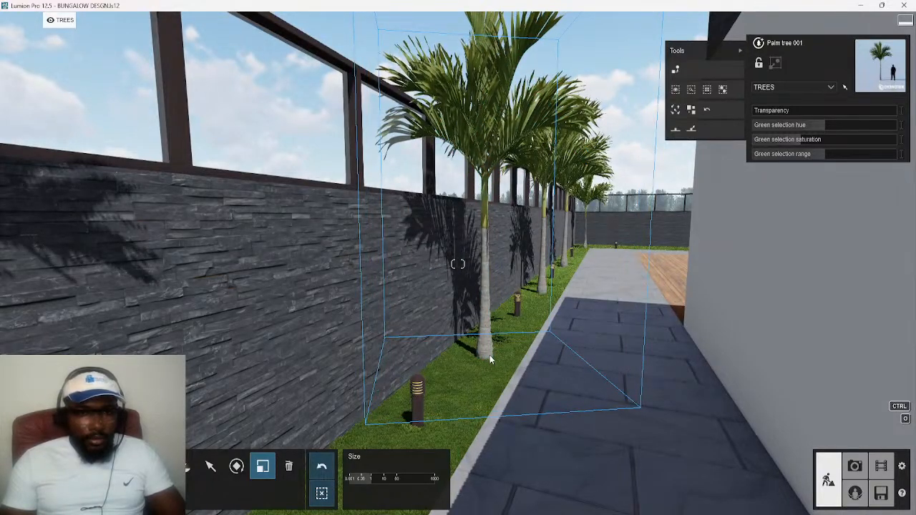
{"action": "left_click_drag", "start_coordinate": [489, 357], "coordinate": [491, 353]}
{"action": "key", "text": "w"}
{"action": "key", "text": "q"}
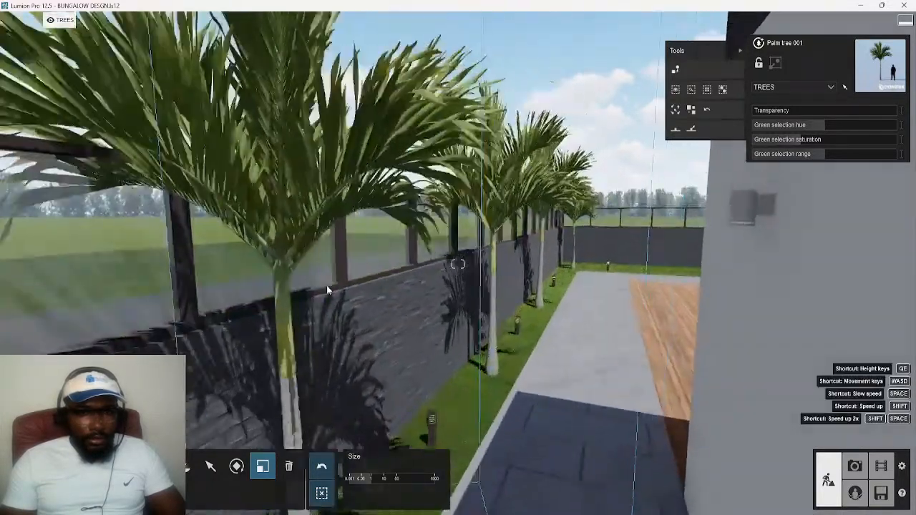
{"action": "key", "text": "w"}
{"action": "key", "text": "e"}
{"action": "key", "text": "s"}
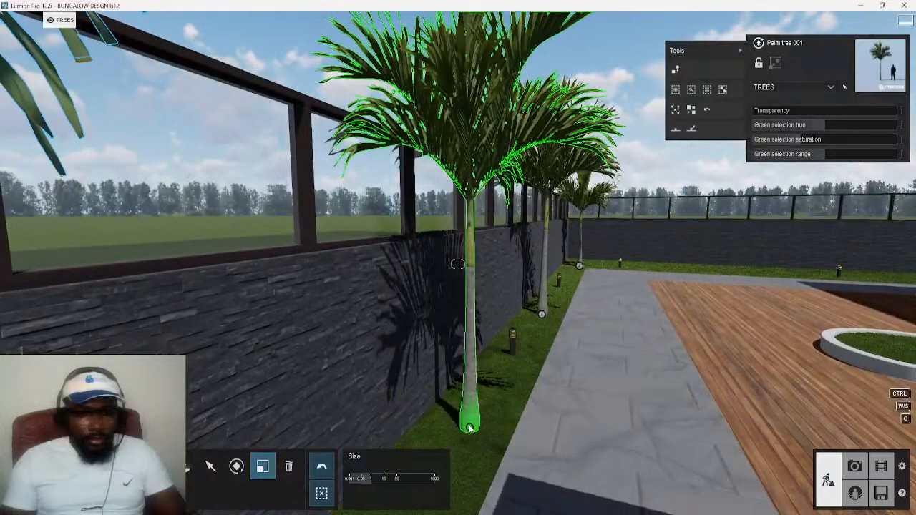
{"action": "left_click_drag", "start_coordinate": [469, 430], "coordinate": [471, 433]}
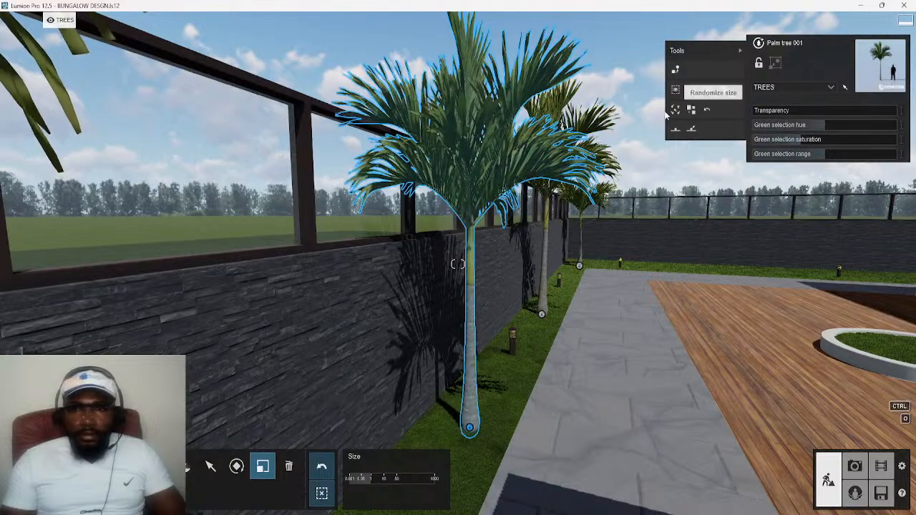
- Give the selected palm a random size with Randomize size
{"action": "left_click", "coordinate": [708, 110]}
{"action": "key", "text": "d"}
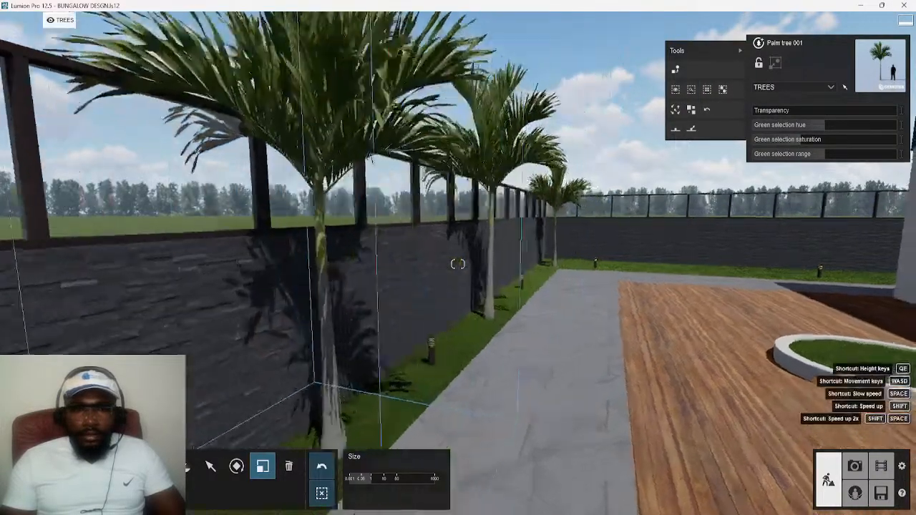
{"action": "key", "text": "w"}
{"action": "right_click_drag", "start_coordinate": [492, 350], "coordinate": [493, 373]}
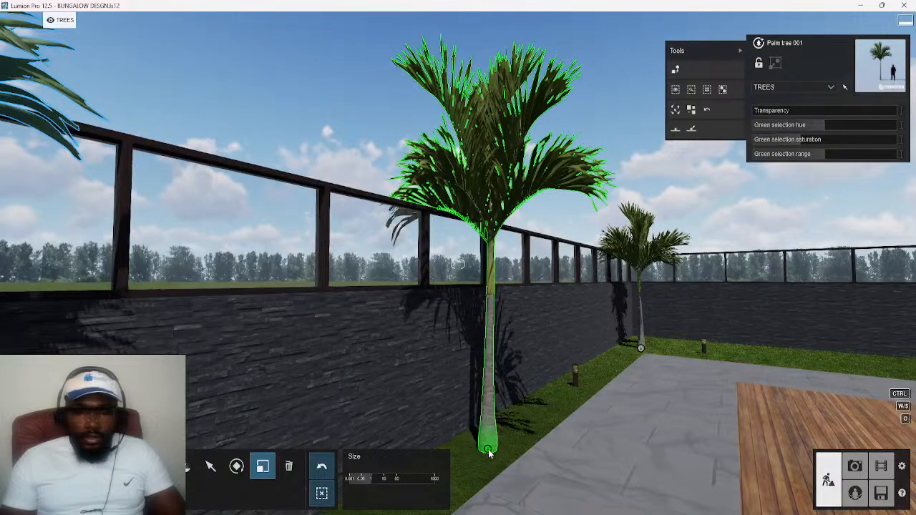
{"action": "left_click", "coordinate": [239, 470]}
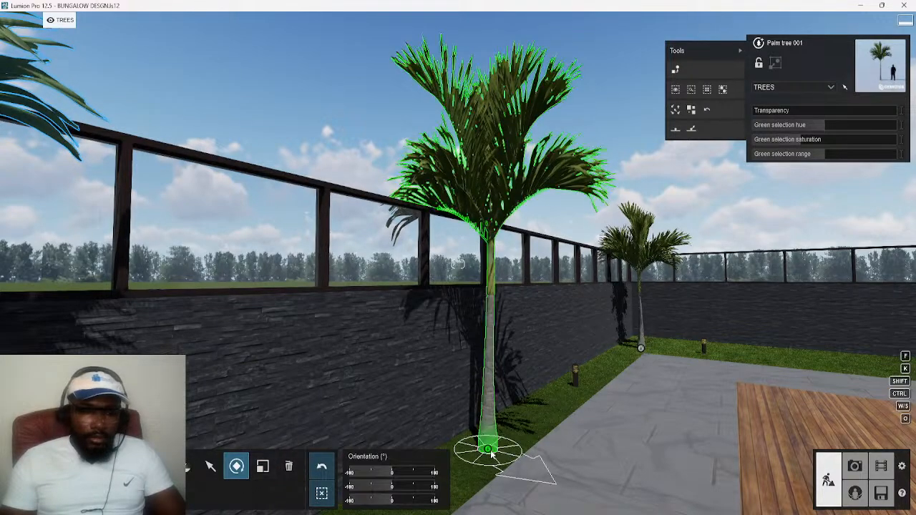
- Rotate the middle palm about its trunk to adjust its facing
{"action": "left_click_drag", "start_coordinate": [490, 451], "coordinate": [508, 474]}
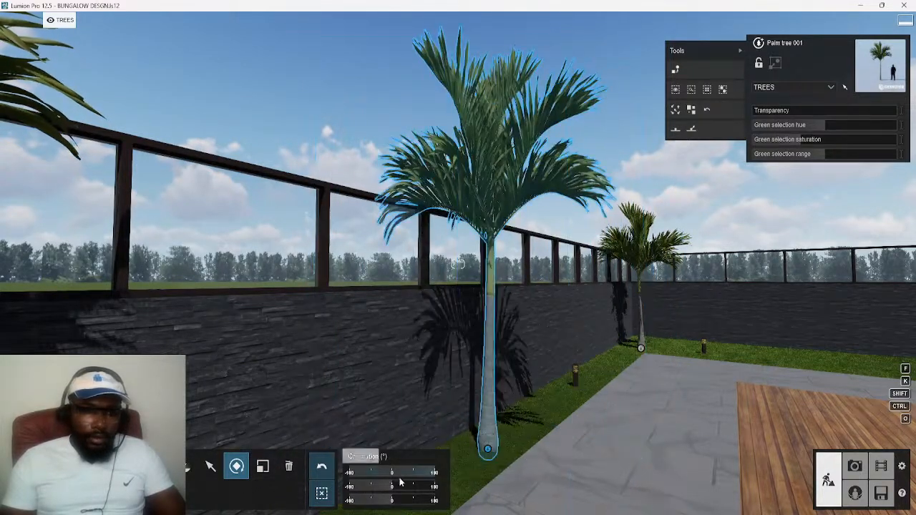
{"action": "left_click_drag", "start_coordinate": [396, 474], "coordinate": [402, 473]}
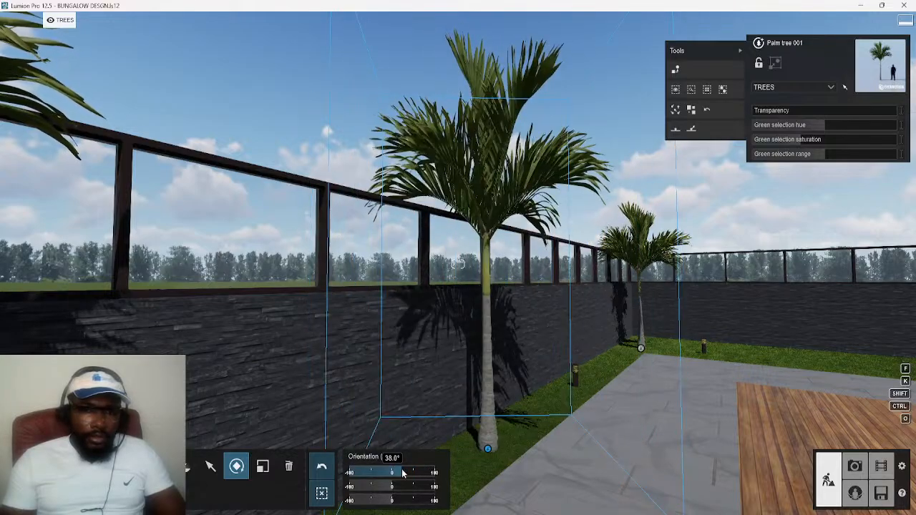
{"action": "right_click_drag", "start_coordinate": [491, 297], "coordinate": [519, 279]}
- Fly outside and back inside the stone wall to inspect the palm from both sides
{"action": "key", "text": "w"}
{"action": "key", "text": "a"}
{"action": "right_click_drag", "start_coordinate": [457, 264], "coordinate": [529, 192]}
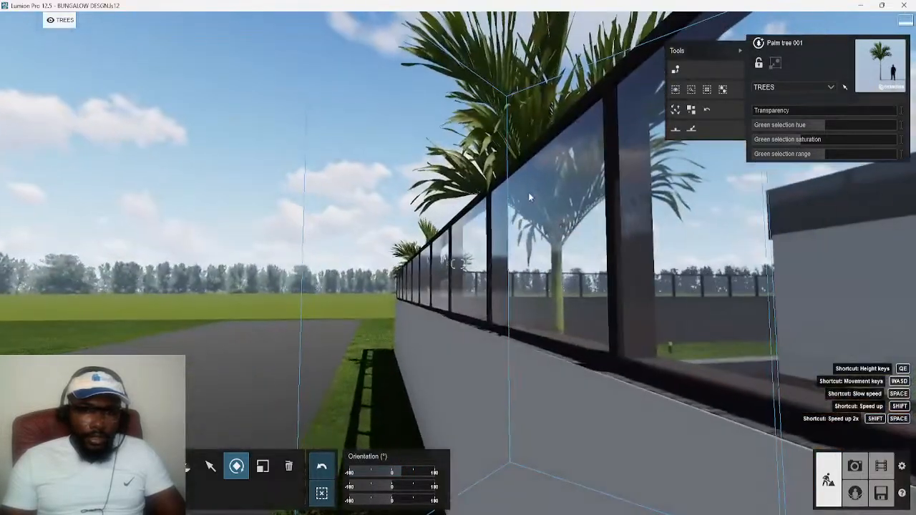
{"action": "key", "text": "d"}
{"action": "right_click_drag", "start_coordinate": [429, 365], "coordinate": [512, 187]}
{"action": "key", "text": "d"}
{"action": "key", "text": "a"}
{"action": "key", "text": "d"}
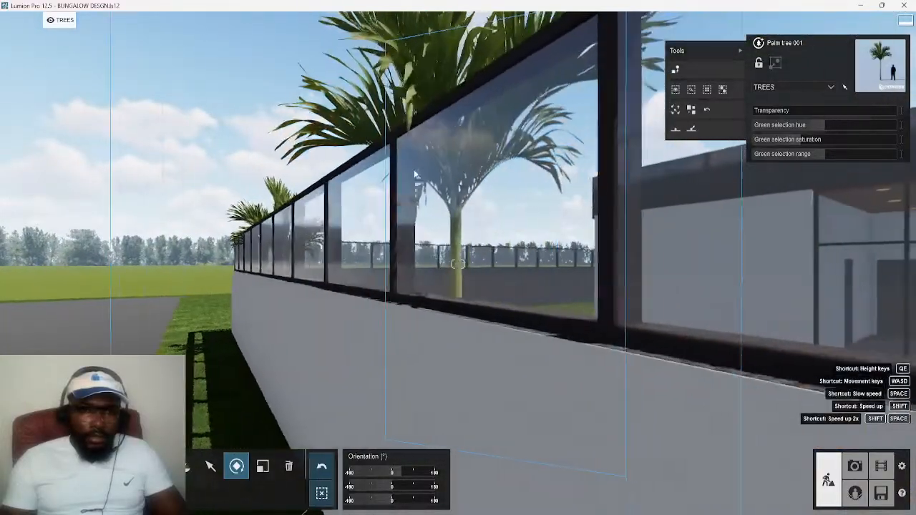
- Fly above the wall coping to the palm by the wall and select it
{"action": "right_click_drag", "start_coordinate": [431, 310], "coordinate": [365, 307]}
{"action": "key", "text": "w"}
{"action": "right_click_drag", "start_coordinate": [458, 265], "coordinate": [537, 276]}
{"action": "key", "text": "a"}
{"action": "key", "text": "q"}
{"action": "key", "text": "w"}
{"action": "right_click_drag", "start_coordinate": [380, 174], "coordinate": [450, 266]}
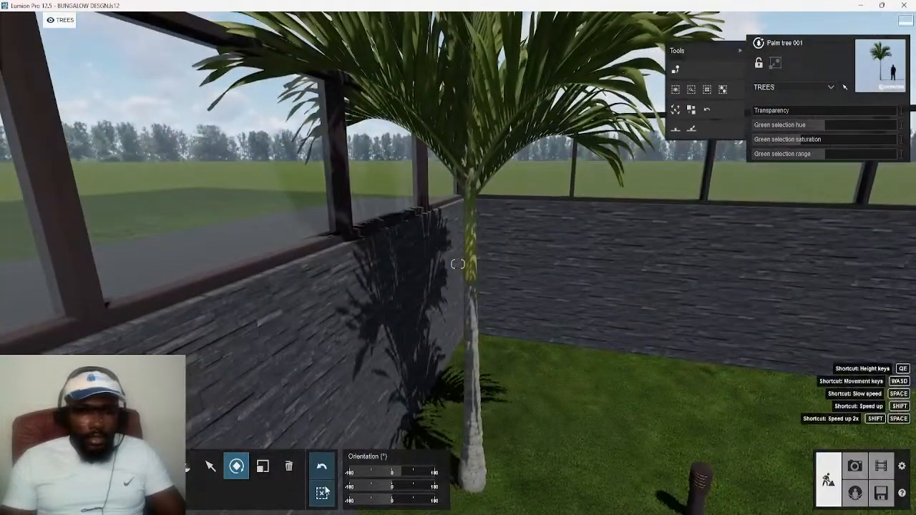
{"action": "left_click", "coordinate": [474, 482]}
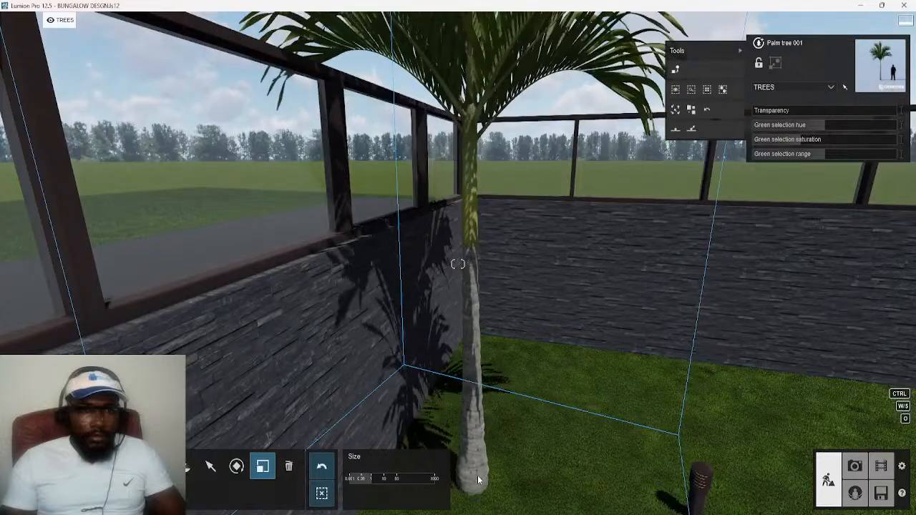
- Fly along the palm row by the bungalow to the palm at the fence corner
{"action": "key", "text": "s"}
{"action": "right_click_drag", "start_coordinate": [565, 483], "coordinate": [620, 413]}
{"action": "key", "text": "w"}
{"action": "key", "text": "w"}
{"action": "key", "text": "w"}
{"action": "right_click_drag", "start_coordinate": [507, 368], "coordinate": [691, 358]}
{"action": "key", "text": "w"}
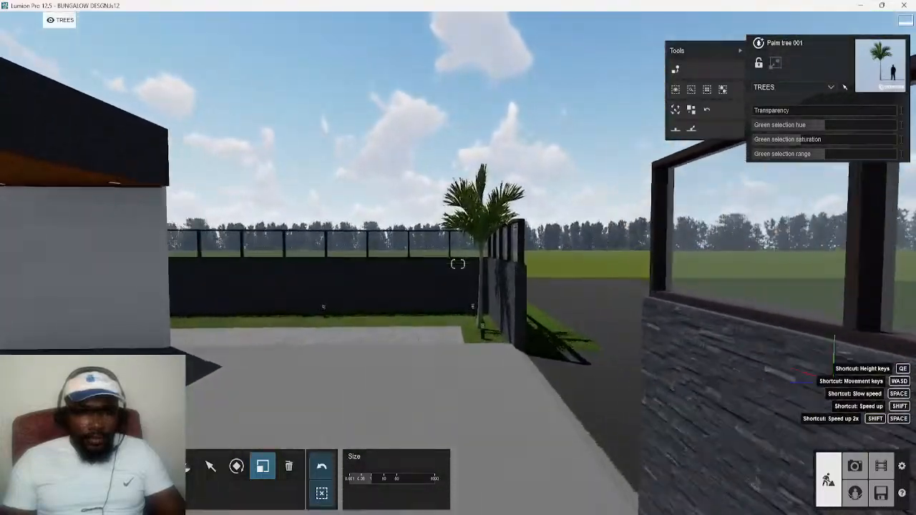
{"action": "key", "text": "w"}
{"action": "key", "text": "d"}
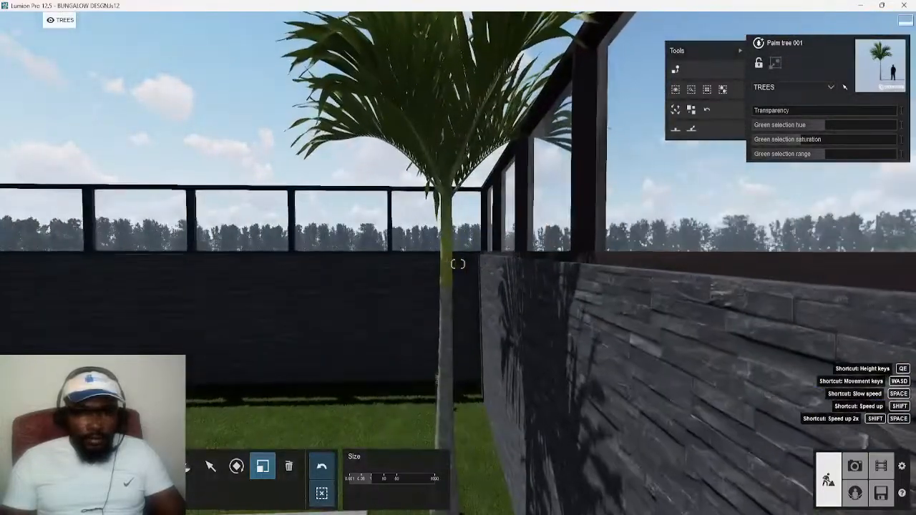
{"action": "key", "text": "s"}
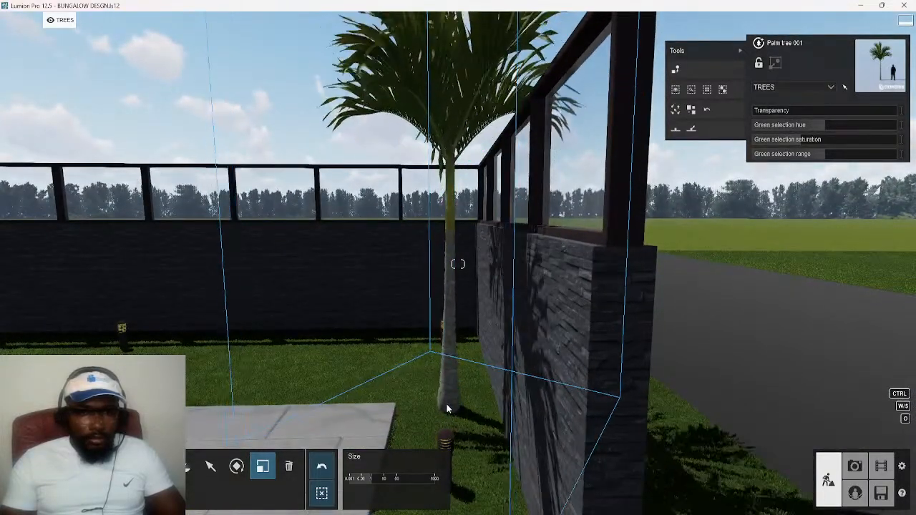
{"action": "right_click_drag", "start_coordinate": [495, 389], "coordinate": [316, 440]}
- Return to the full Nature tree list and place a palm near the garage corner
{"action": "left_click", "coordinate": [186, 466]}
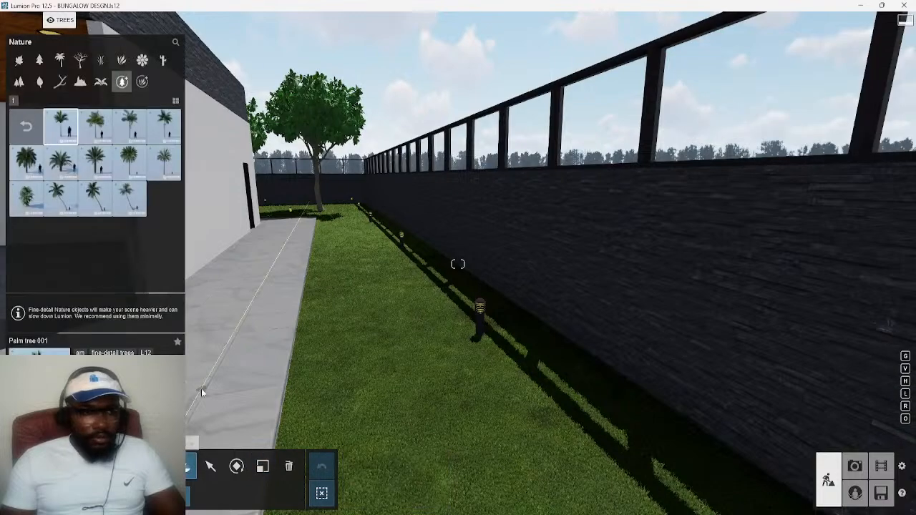
{"action": "right_click_drag", "start_coordinate": [487, 404], "coordinate": [444, 411]}
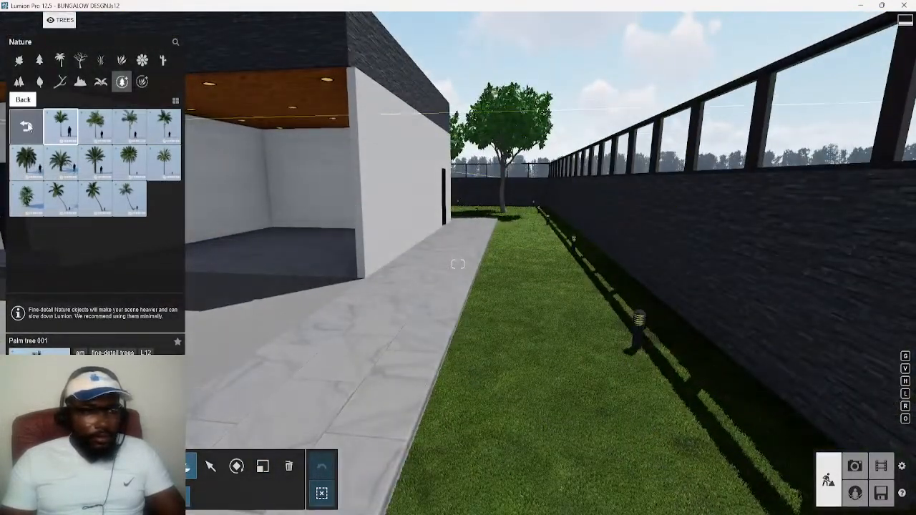
{"action": "left_click", "coordinate": [26, 127]}
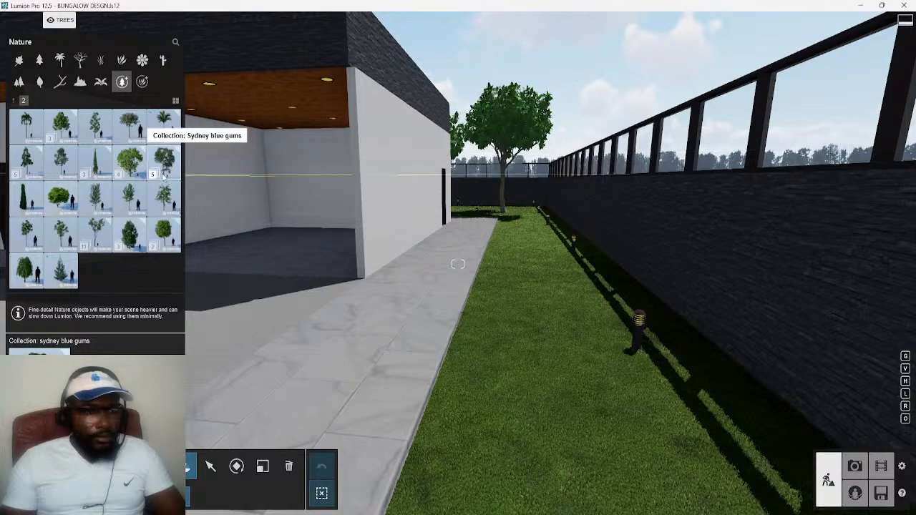
{"action": "left_click", "coordinate": [351, 277]}
- Move the view around the garage to the lawn by the fence wall
{"action": "key", "text": "s"}
{"action": "right_click_drag", "start_coordinate": [351, 277], "coordinate": [336, 262]}
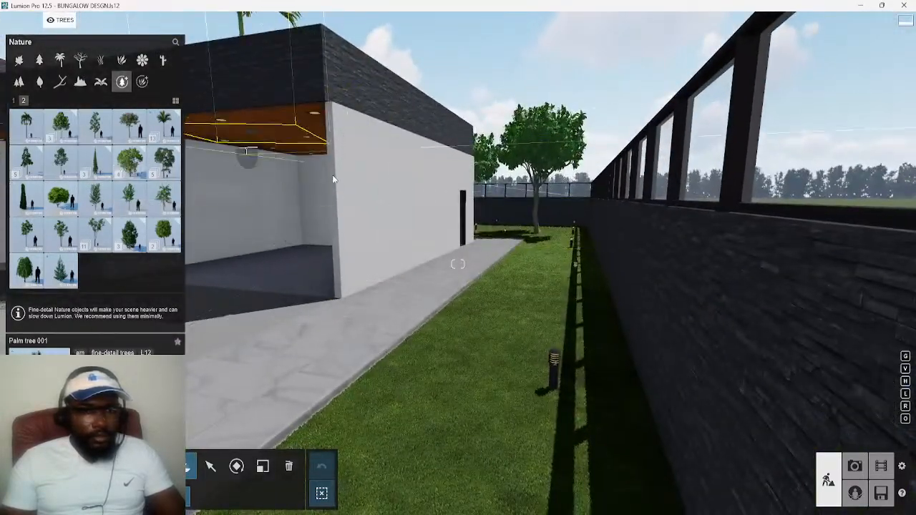
{"action": "key", "text": "d"}
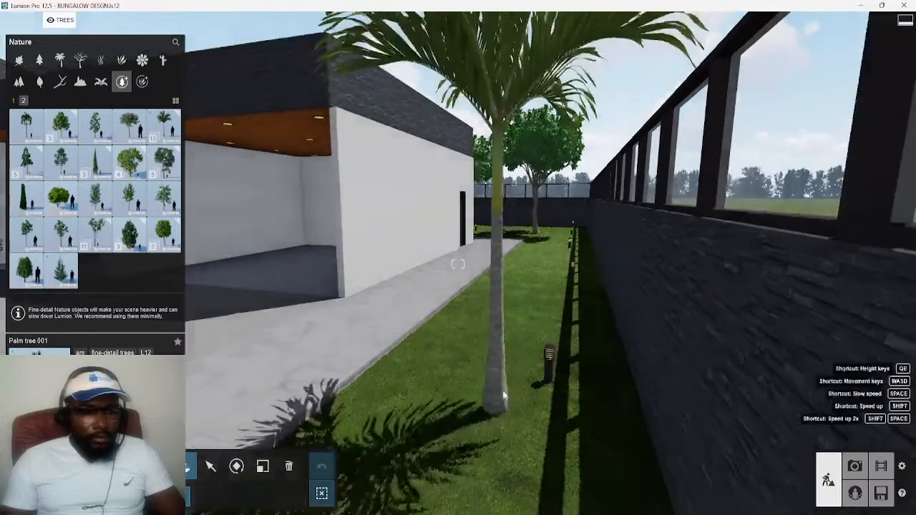
{"action": "right_click_drag", "start_coordinate": [497, 406], "coordinate": [342, 414]}
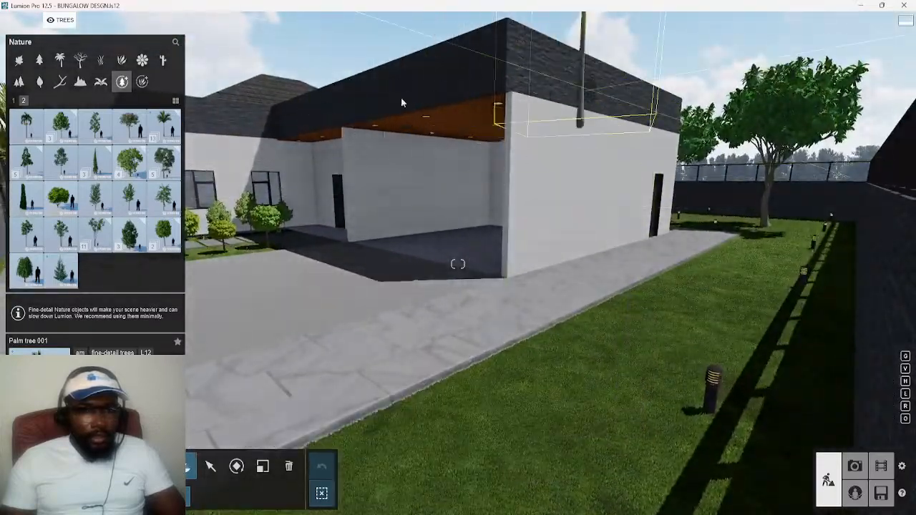
{"action": "key", "text": "a"}
{"action": "right_click_drag", "start_coordinate": [552, 355], "coordinate": [475, 337]}
{"action": "key", "text": "a"}
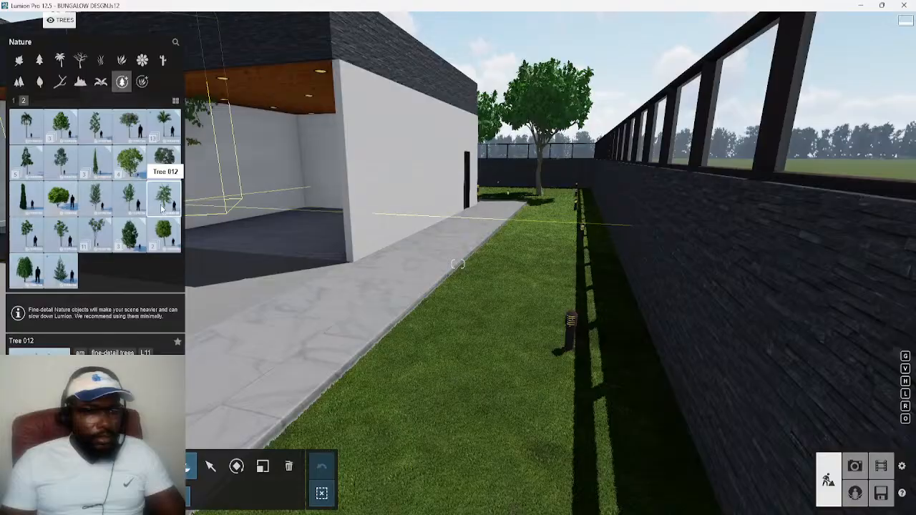
- Pick Tree 012 and plant it on the lawn beside the dark fence wall
{"action": "left_click", "coordinate": [162, 210]}
{"action": "right_click_drag", "start_coordinate": [533, 481], "coordinate": [759, 454]}
{"action": "key", "text": "a"}
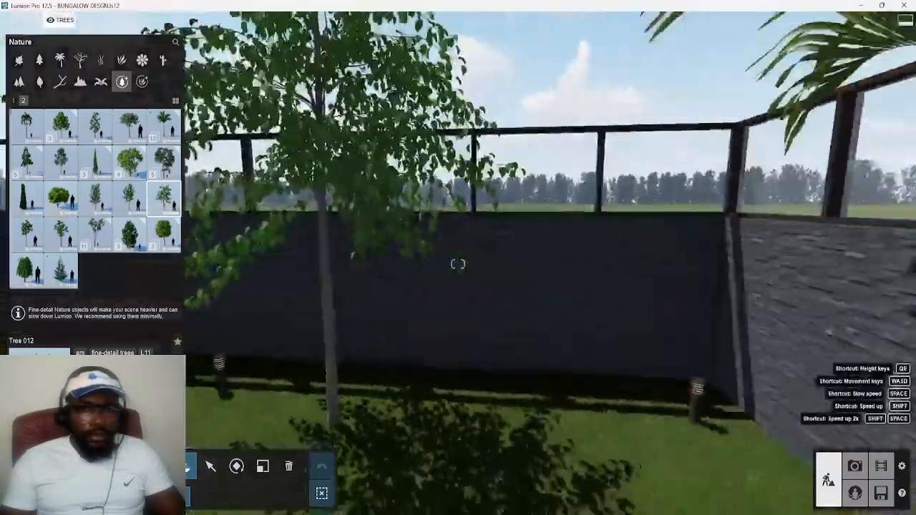
{"action": "key", "text": "s"}
{"action": "mouse_move", "coordinate": [533, 429]}
{"action": "right_mouse_down"}
{"action": "mouse_move", "coordinate": [532, 412]}
{"action": "mouse_move", "coordinate": [522, 424]}
{"action": "right_mouse_up"}
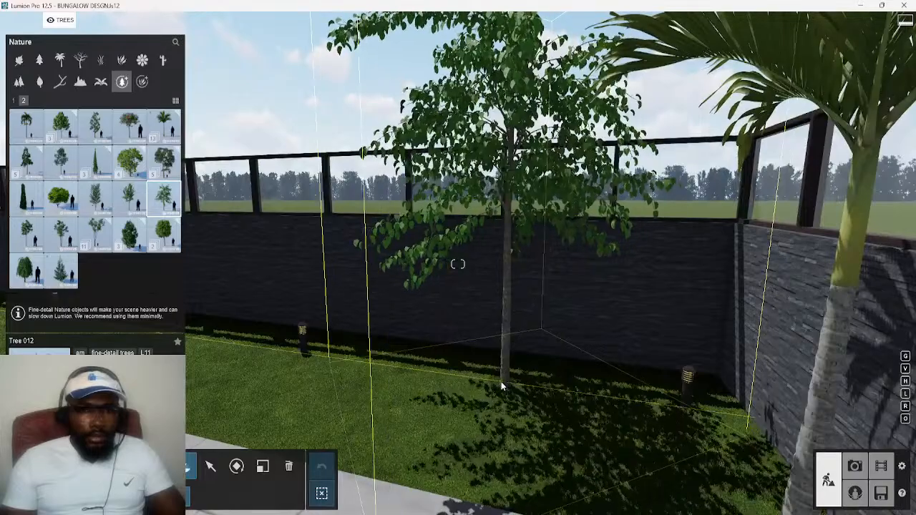
{"action": "left_click", "coordinate": [501, 385]}
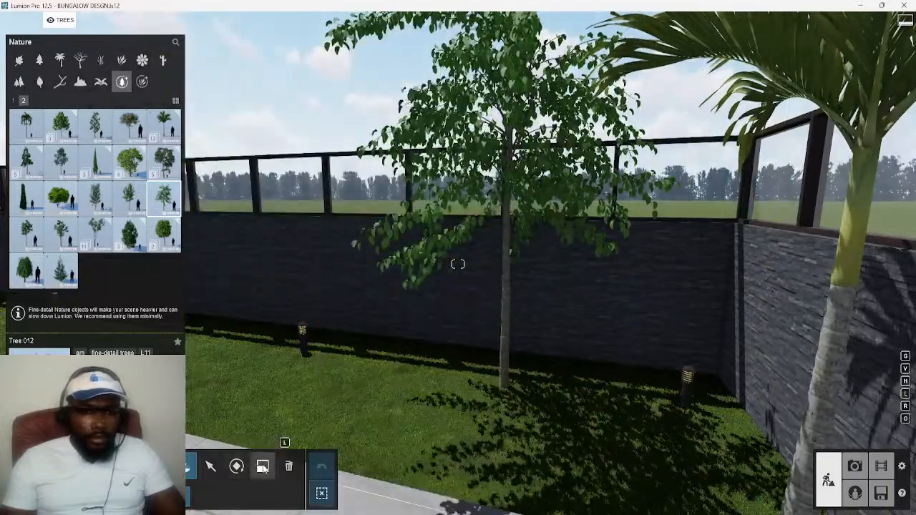
{"action": "left_click", "coordinate": [263, 467]}
- Enlarge Tree 012 and copy it twice along the fence wall
{"action": "left_click_drag", "start_coordinate": [503, 386], "coordinate": [509, 368]}
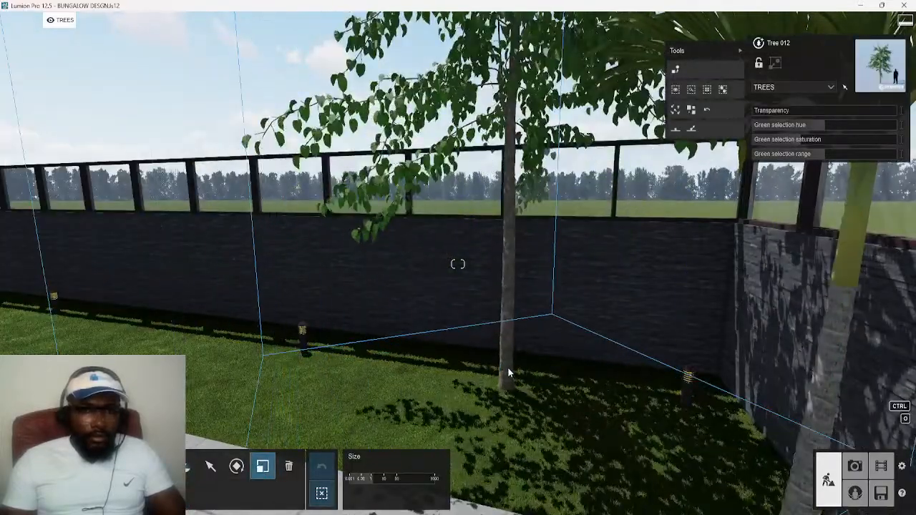
{"action": "right_click_drag", "start_coordinate": [508, 369], "coordinate": [494, 384]}
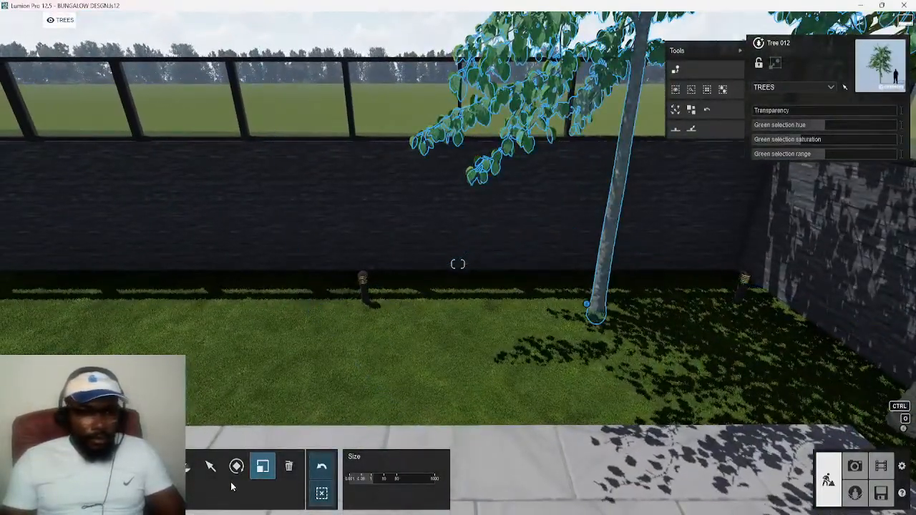
{"action": "right_click_drag", "start_coordinate": [398, 371], "coordinate": [381, 360]}
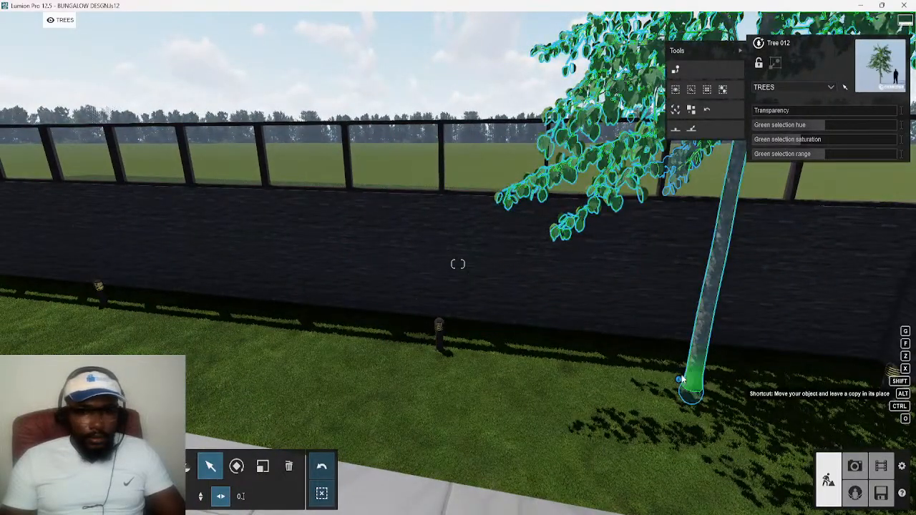
{"action": "left_click_drag", "start_coordinate": [678, 382], "coordinate": [252, 345], "text": "alt"}
{"action": "right_click_drag", "start_coordinate": [252, 345], "coordinate": [406, 381]}
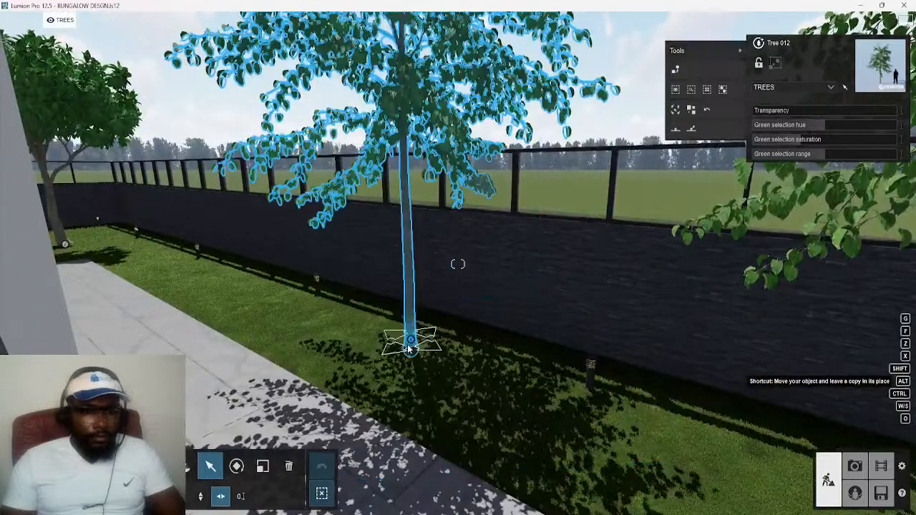
{"action": "left_click_drag", "start_coordinate": [410, 343], "coordinate": [189, 264], "text": "alt"}
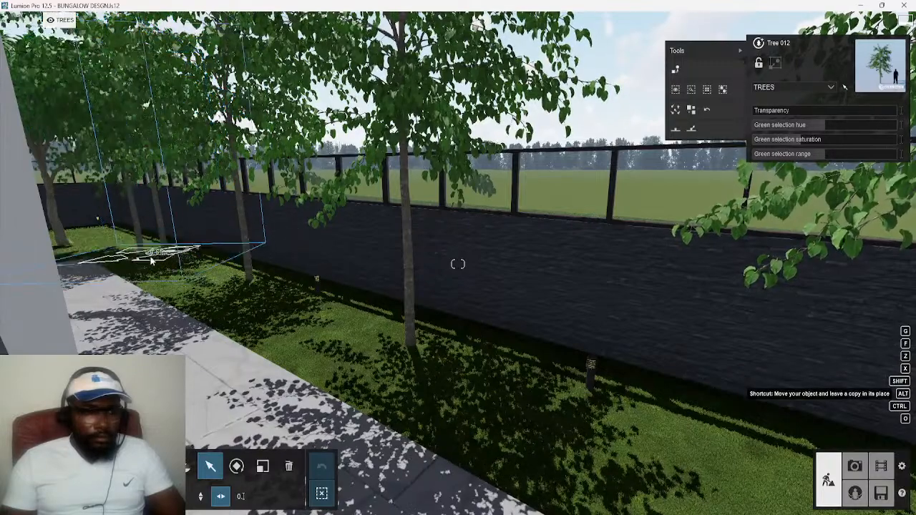
{"action": "left_click_drag", "start_coordinate": [204, 272], "coordinate": [213, 281], "text": "alt"}
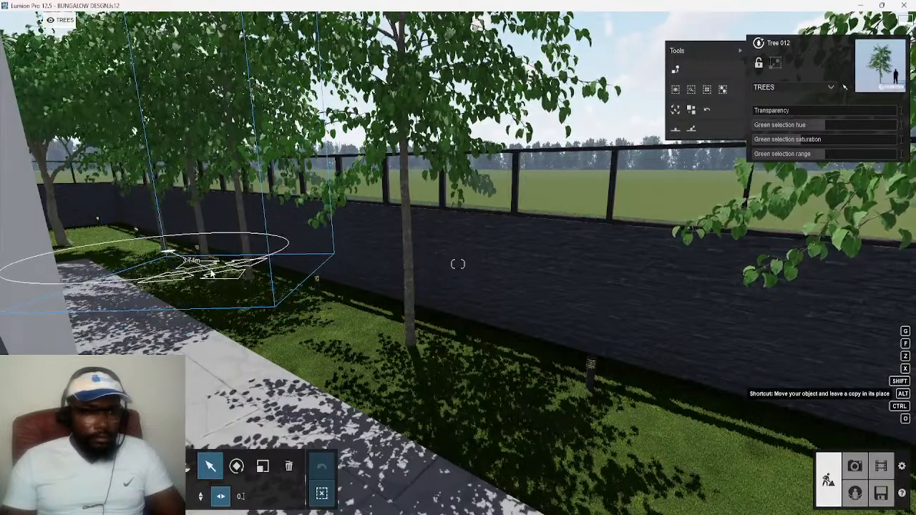
- Delete the extra tree copy, then rotate and resize a tree in the row
{"action": "left_click", "coordinate": [208, 276]}
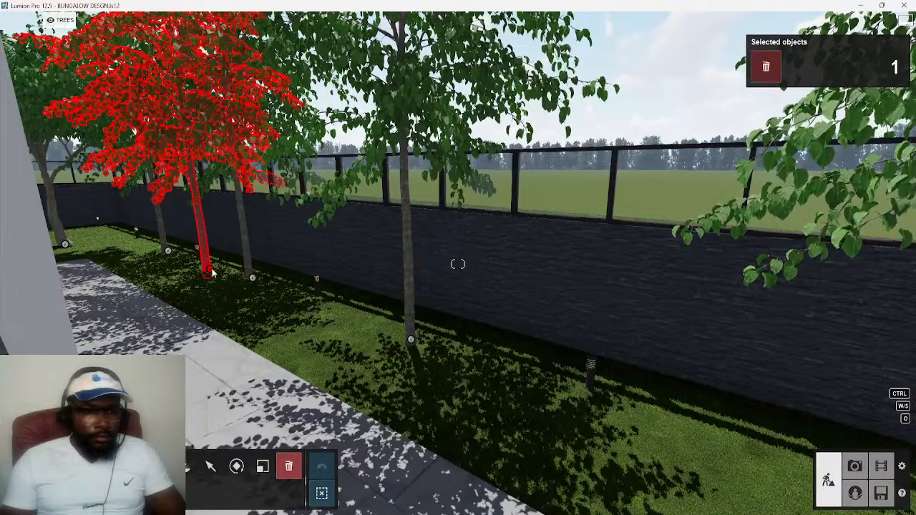
{"action": "left_click", "coordinate": [168, 252]}
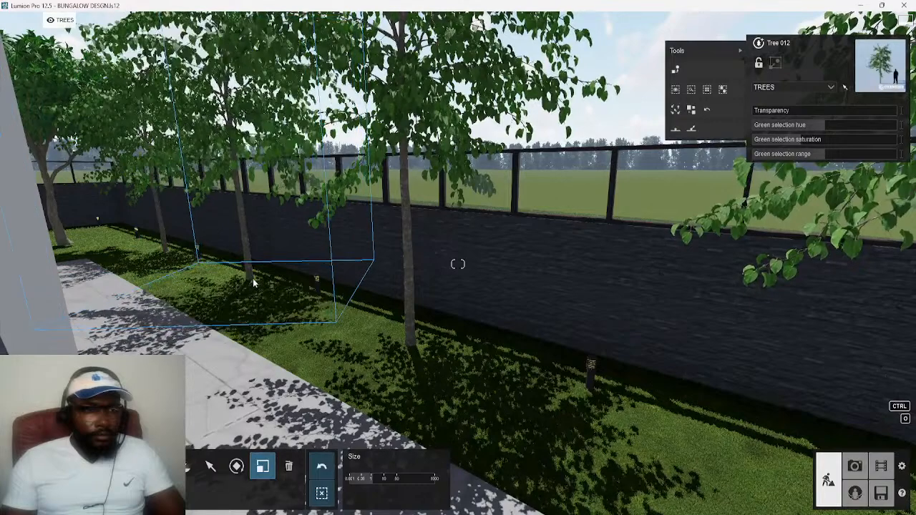
{"action": "left_click", "coordinate": [252, 279]}
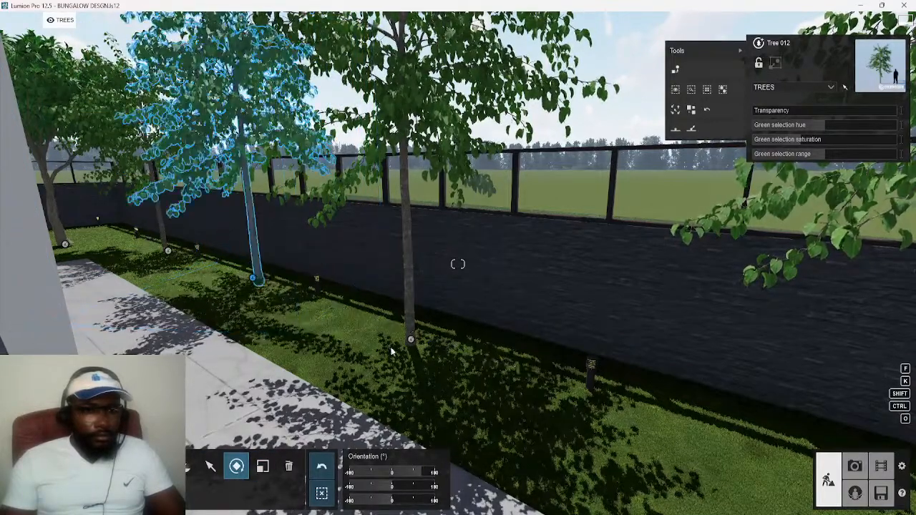
{"action": "left_click_drag", "start_coordinate": [402, 341], "coordinate": [369, 338]}
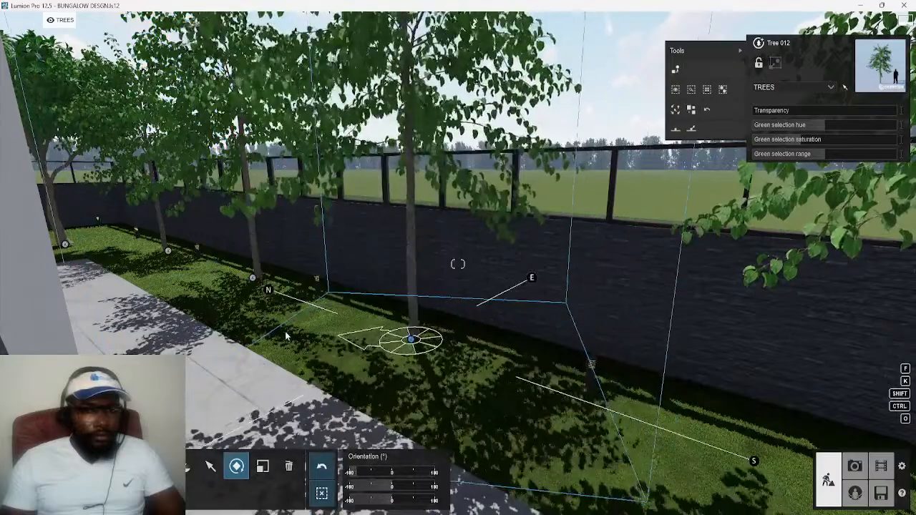
{"action": "left_click_drag", "start_coordinate": [286, 336], "coordinate": [409, 359]}
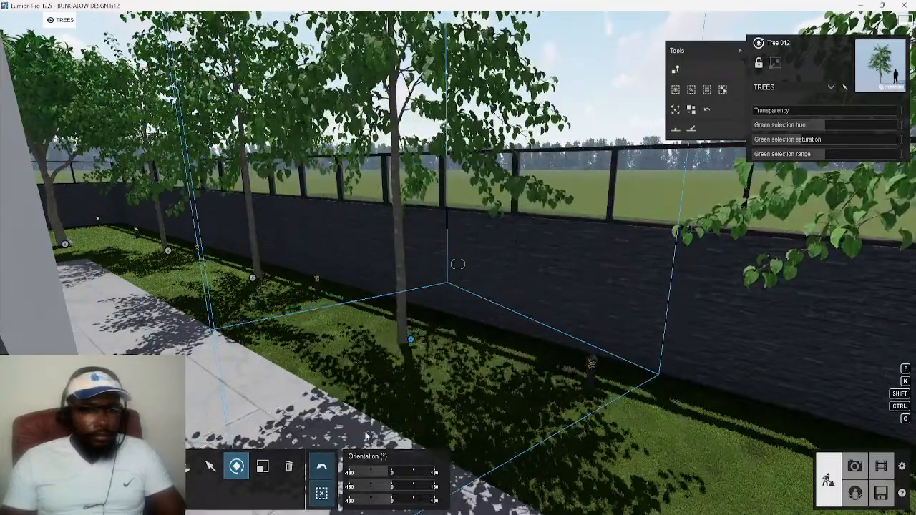
{"action": "left_click_drag", "start_coordinate": [412, 339], "coordinate": [412, 329]}
- Back the camera away from the tree row toward the house
{"action": "key", "text": "s"}
{"action": "key", "text": "s"}
{"action": "right_click_drag", "start_coordinate": [412, 329], "coordinate": [237, 269]}
{"action": "key", "text": "s"}
{"action": "key", "text": "s"}
{"action": "right_click_drag", "start_coordinate": [488, 413], "coordinate": [397, 429]}
{"action": "key", "text": "w"}
{"action": "key", "text": "w"}
{"action": "key", "text": "w"}
{"action": "key", "text": "w"}
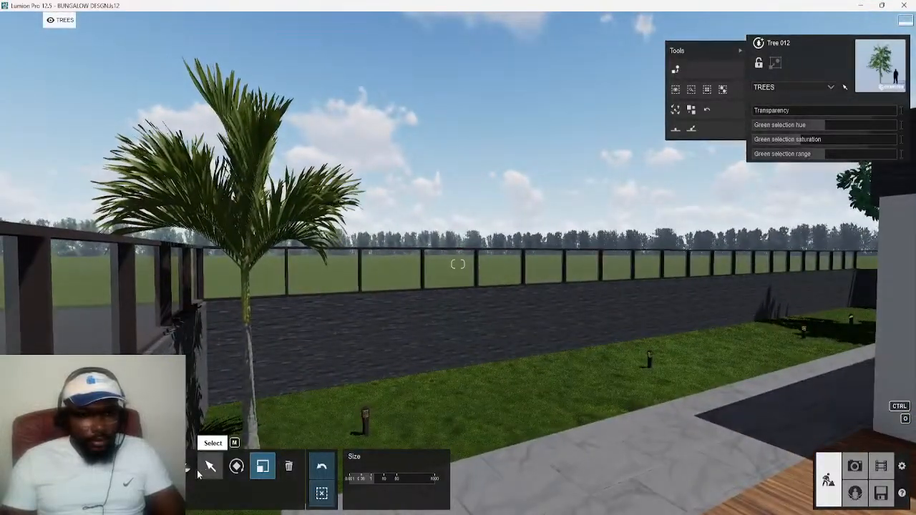
- Plant three more Tree 012 copies in a row along the far fence
{"action": "right_click_drag", "start_coordinate": [322, 423], "coordinate": [427, 357]}
{"action": "left_click", "coordinate": [413, 384]}
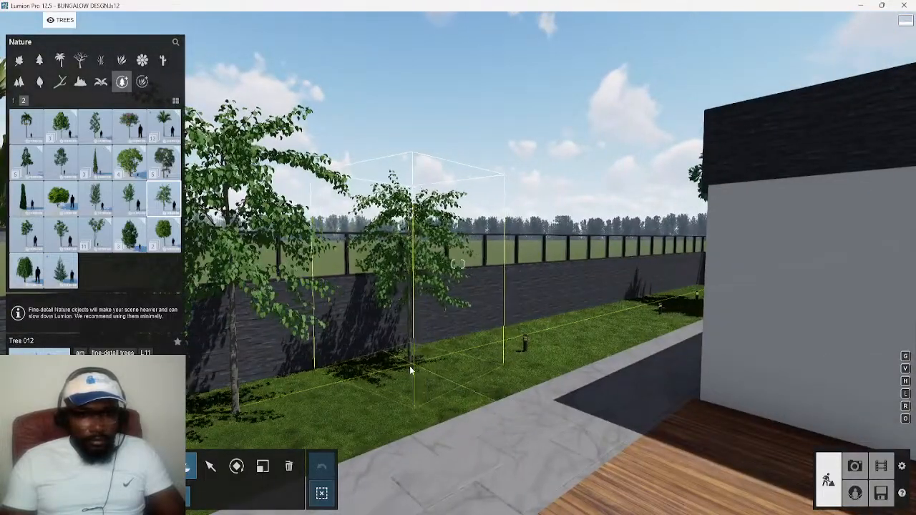
{"action": "left_click", "coordinate": [409, 364]}
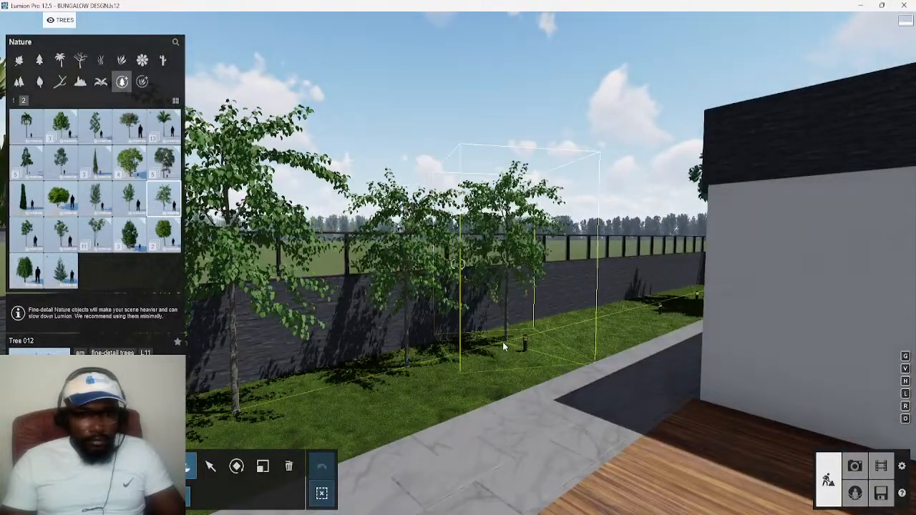
{"action": "left_click", "coordinate": [610, 318]}
{"action": "key", "text": "a"}
{"action": "right_click_drag", "start_coordinate": [613, 316], "coordinate": [624, 301]}
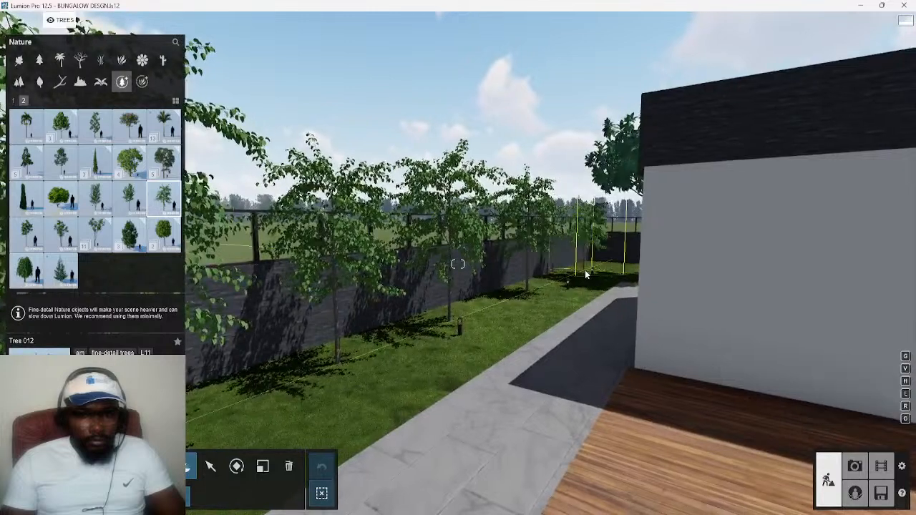
- Enlarge the trees near the house corner and shrink the one to the left
{"action": "left_click", "coordinate": [262, 468]}
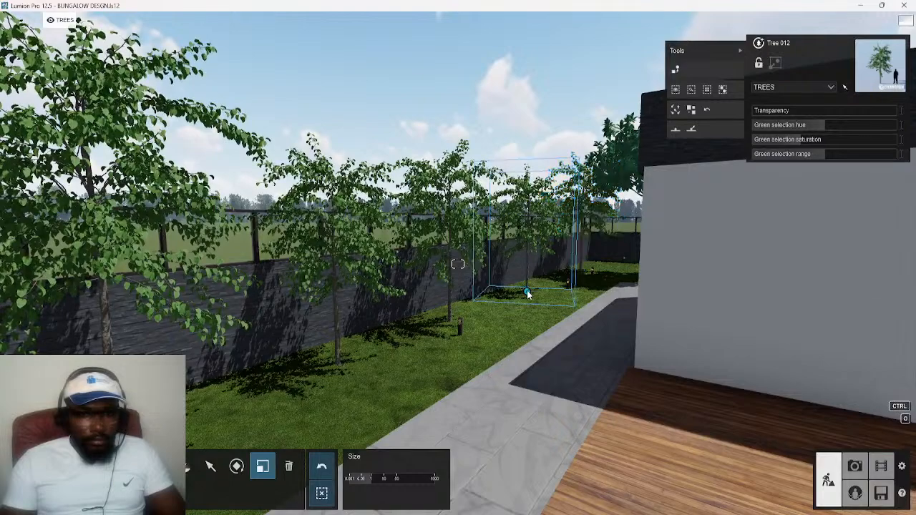
{"action": "left_click_drag", "start_coordinate": [527, 292], "coordinate": [530, 285]}
{"action": "left_click", "coordinate": [447, 324]}
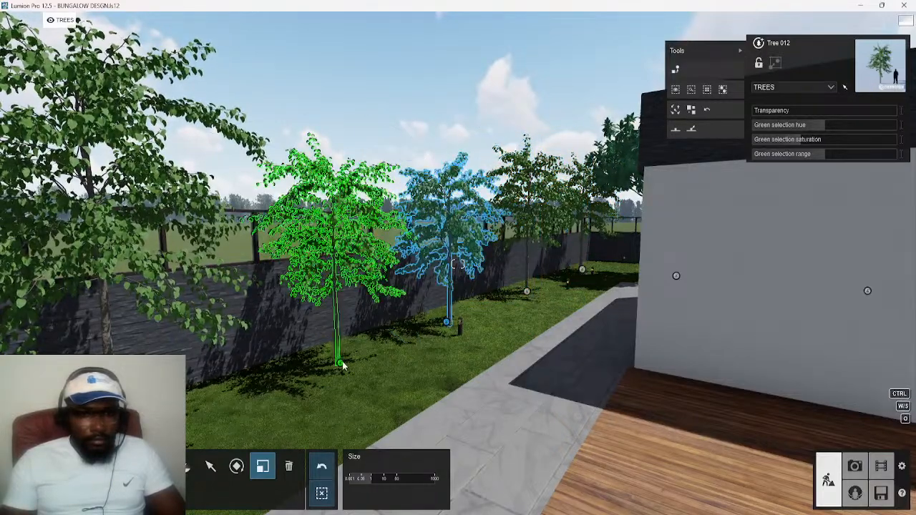
{"action": "left_click_drag", "start_coordinate": [351, 350], "coordinate": [355, 344]}
{"action": "right_click_drag", "start_coordinate": [268, 395], "coordinate": [301, 357]}
{"action": "left_click_drag", "start_coordinate": [317, 343], "coordinate": [318, 348]}
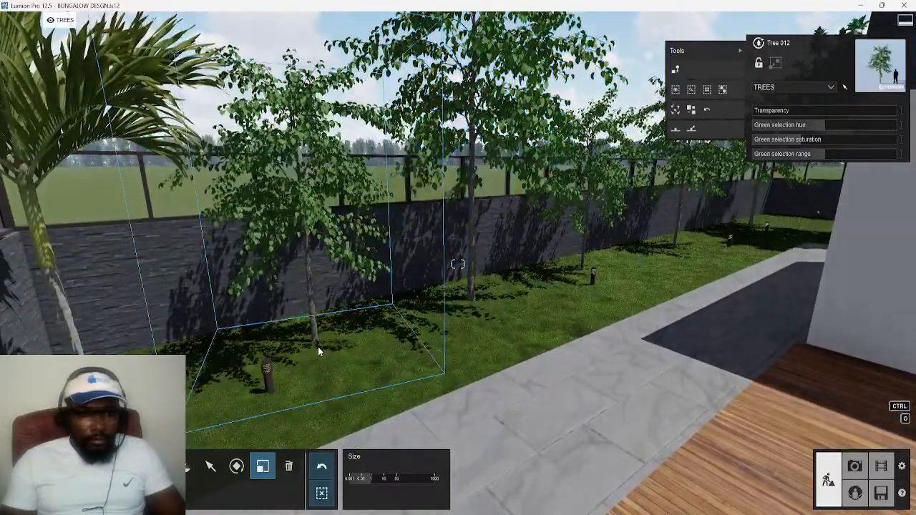
- Fly the camera back out over the boundary railing toward the front wall
{"action": "key", "text": "s"}
{"action": "key", "text": "a"}
{"action": "key", "text": "s"}
{"action": "right_click_drag", "start_coordinate": [318, 347], "coordinate": [462, 384]}
{"action": "key", "text": "d"}
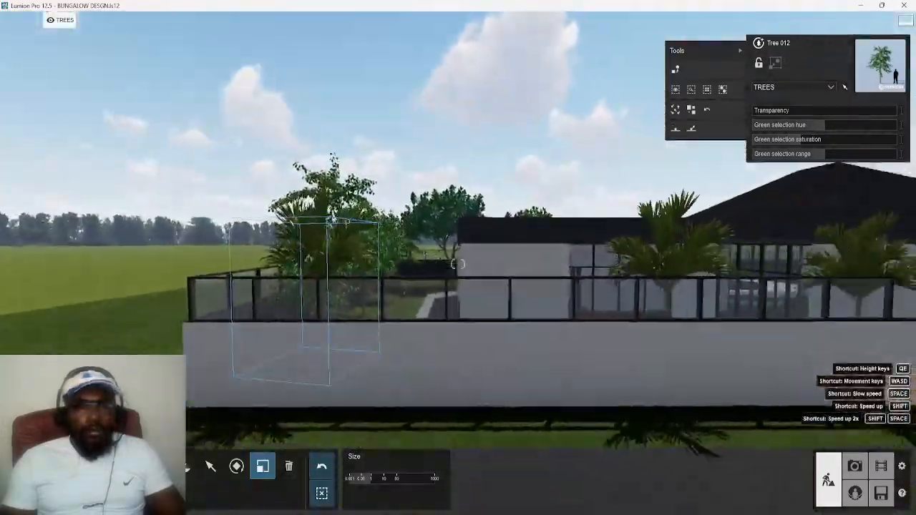
{"action": "right_click_drag", "start_coordinate": [401, 390], "coordinate": [442, 437]}
{"action": "key", "text": "w"}
{"action": "key", "text": "d"}
{"action": "key", "text": "d"}
{"action": "key", "text": "s"}
{"action": "key", "text": "w"}
{"action": "key", "text": "w"}
{"action": "key", "text": "w"}
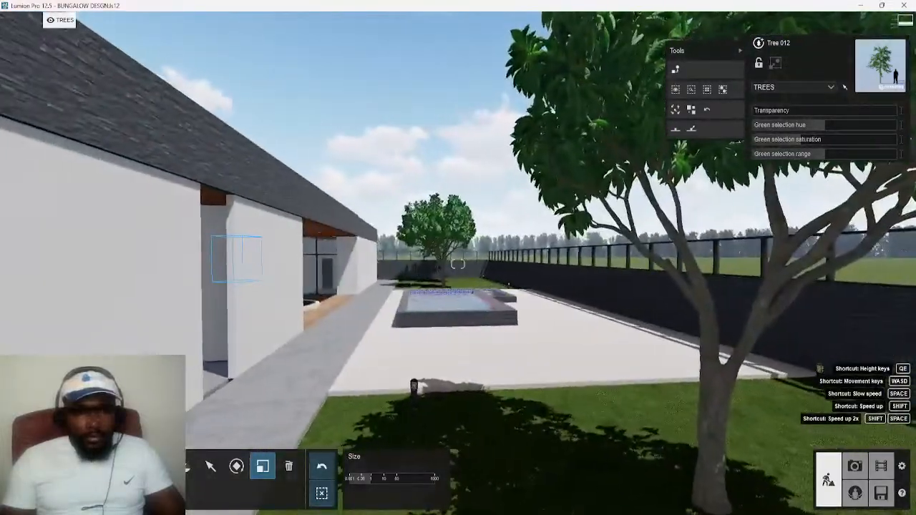
{"action": "key", "text": "w"}
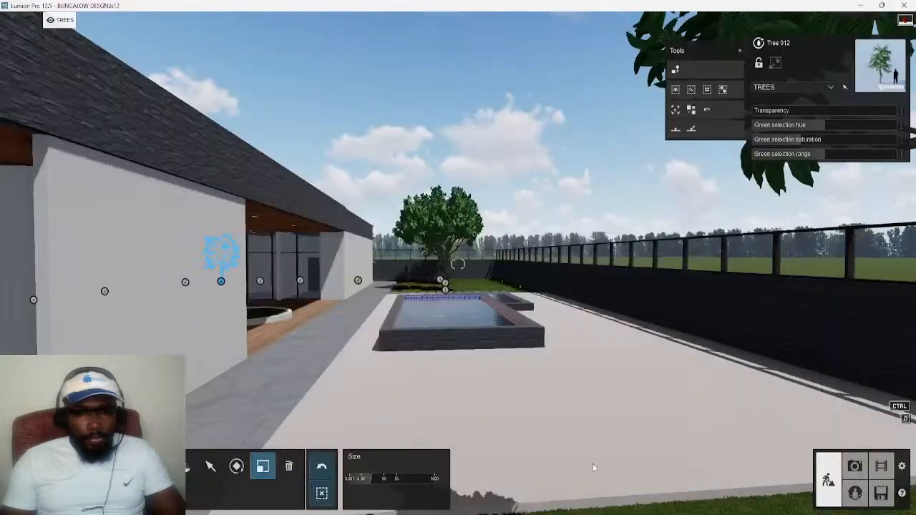
{"action": "key", "text": "w"}
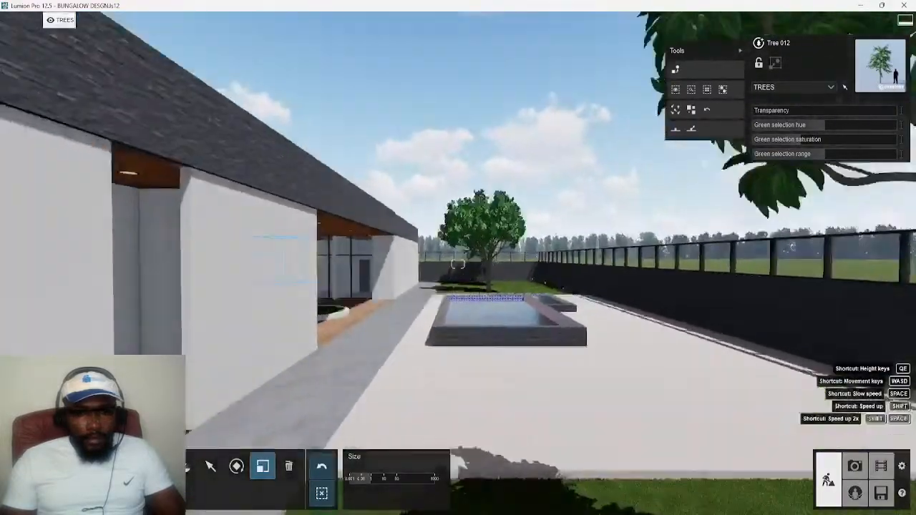
- Fly past the fence corner along the road to view the bungalow
{"action": "key", "text": "w"}
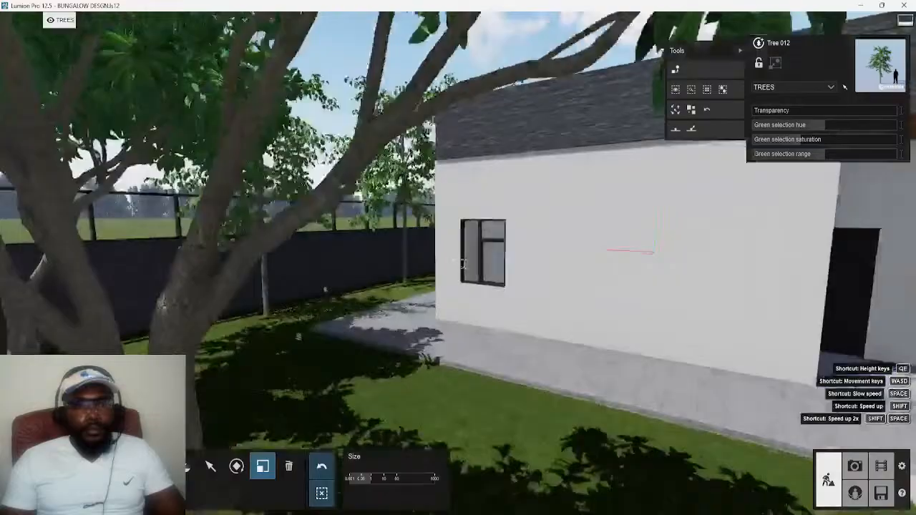
{"action": "key", "text": "w"}
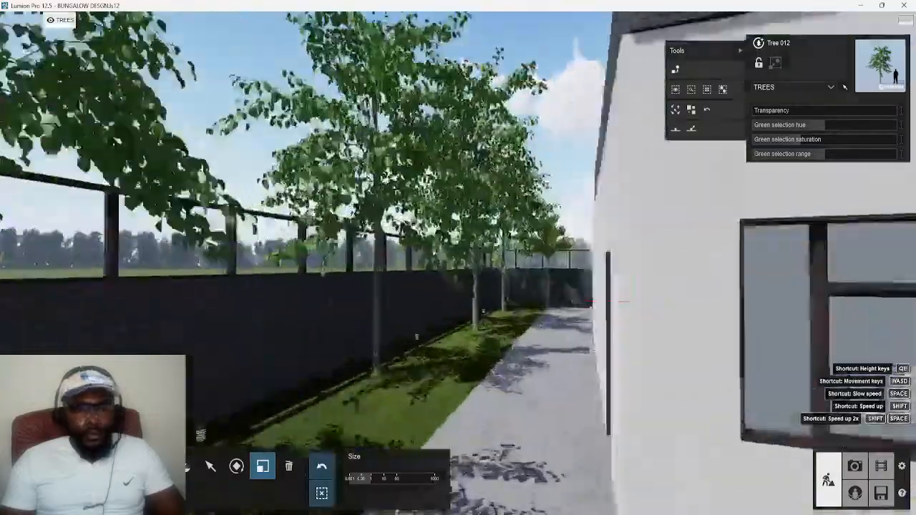
{"action": "key", "text": "s"}
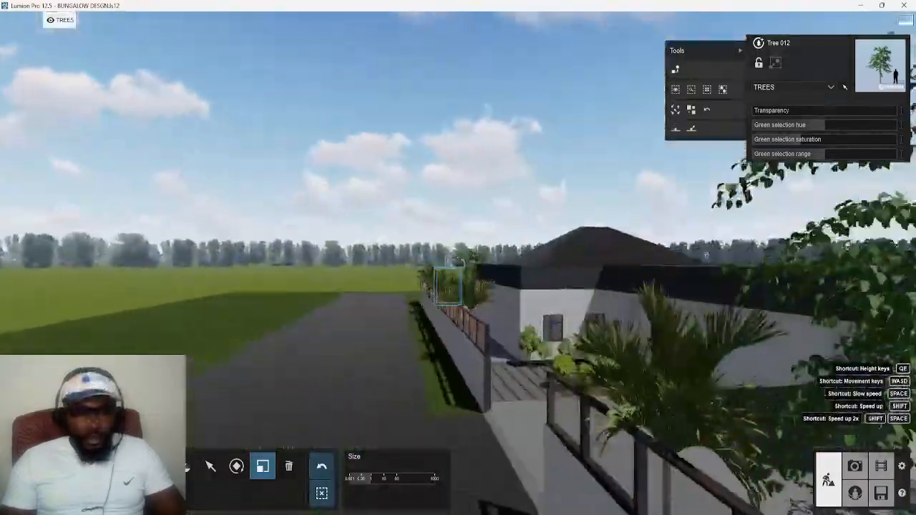
{"action": "key", "text": "d"}
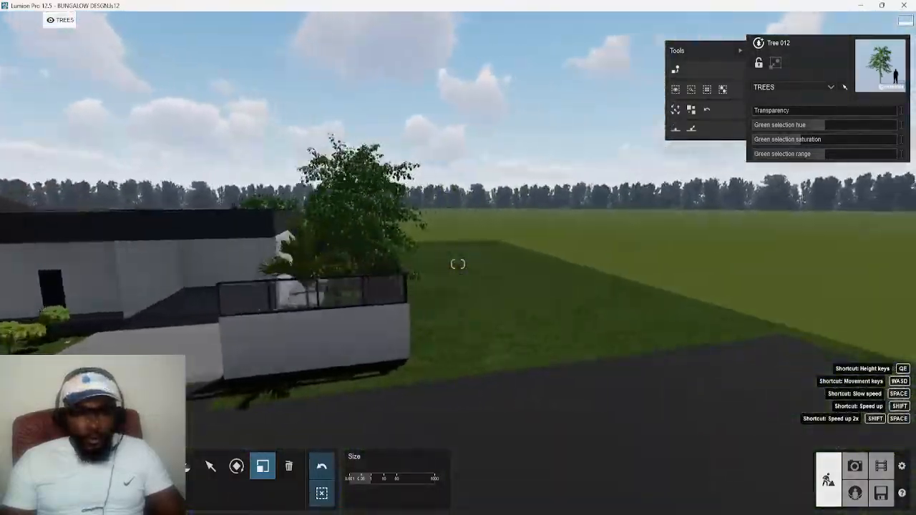
{"action": "key", "text": "a"}
{"action": "key", "text": "d"}
{"action": "right_click_drag", "start_coordinate": [392, 374], "coordinate": [381, 338]}
{"action": "key", "text": "a"}
{"action": "key", "text": "d"}
{"action": "key", "text": "d"}
{"action": "key", "text": "q"}
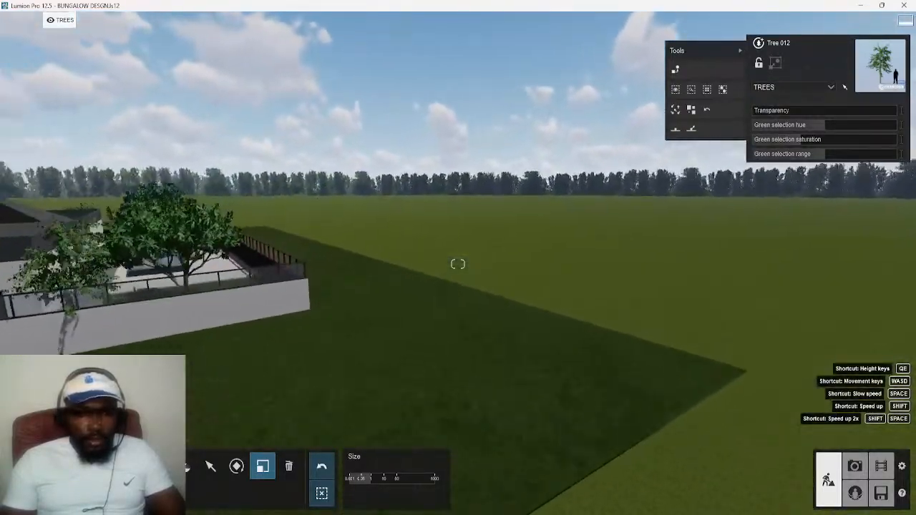
{"action": "key", "text": "d"}
{"action": "right_click_drag", "start_coordinate": [436, 348], "coordinate": [515, 333]}
- Fly through the garden past the pool and over the fence toward the field
{"action": "key", "text": "w"}
{"action": "key", "text": "q"}
{"action": "key", "text": "s"}
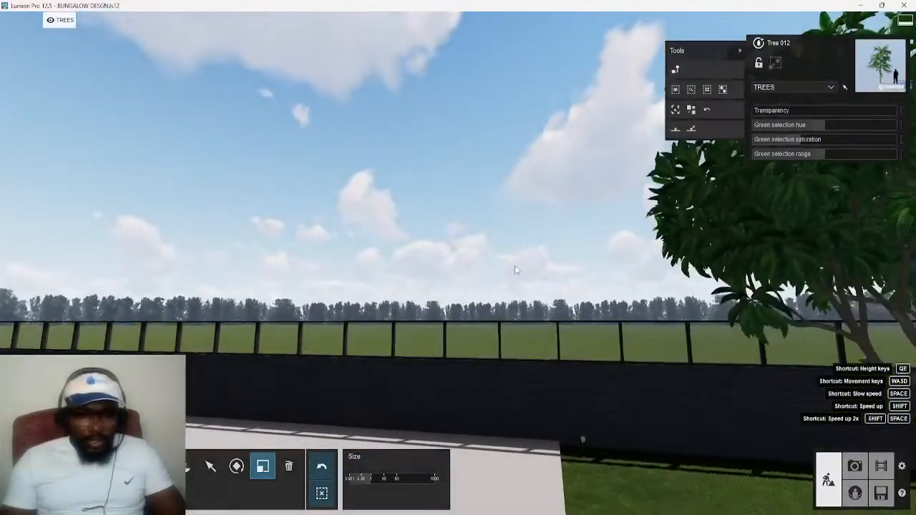
{"action": "key", "text": "s"}
{"action": "right_click_drag", "start_coordinate": [565, 395], "coordinate": [623, 362]}
{"action": "key", "text": "s"}
{"action": "key", "text": "w"}
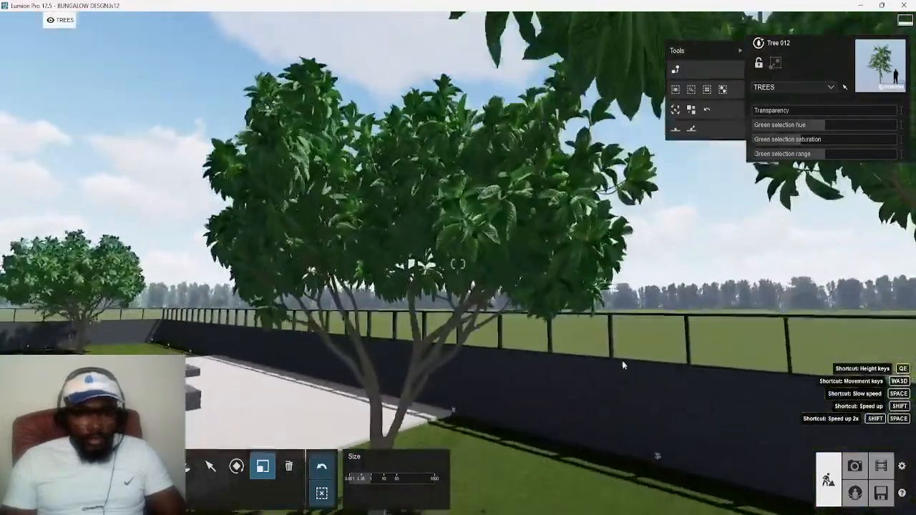
{"action": "key", "text": "a"}
{"action": "right_click_drag", "start_coordinate": [570, 322], "coordinate": [544, 364]}
{"action": "key", "text": "w"}
{"action": "key", "text": "w"}
{"action": "key", "text": "w"}
{"action": "key", "text": "w"}
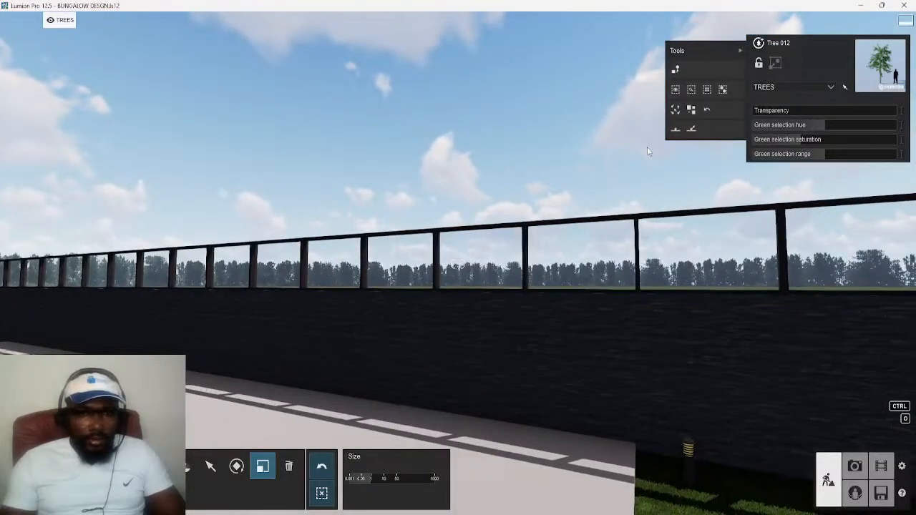
{"action": "right_click_drag", "start_coordinate": [587, 178], "coordinate": [431, 201]}
{"action": "key", "text": "s"}
{"action": "key", "text": "w"}
{"action": "right_click_drag", "start_coordinate": [401, 404], "coordinate": [550, 332]}
{"action": "key", "text": "w"}
{"action": "key", "text": "q"}
{"action": "key", "text": "w"}
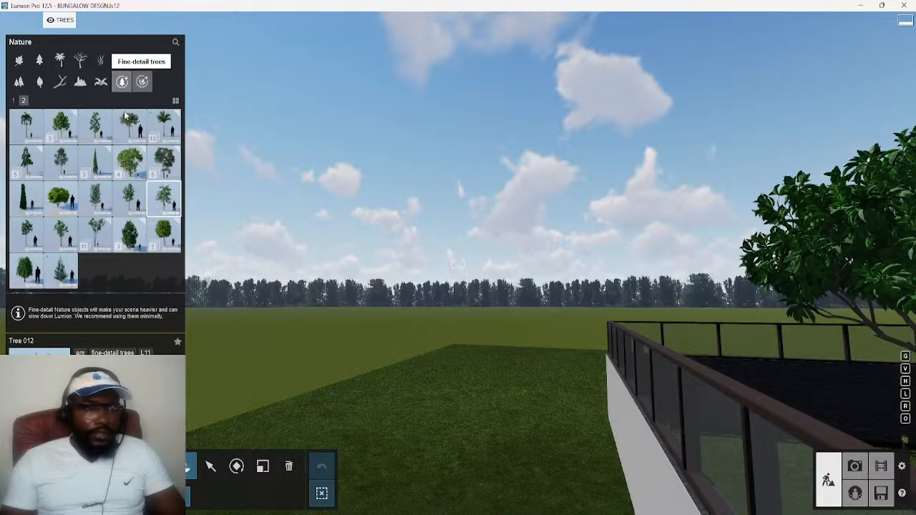
- Fly around the fence corner and along the house wall past the trees
{"action": "right_click_drag", "start_coordinate": [207, 333], "coordinate": [264, 355]}
{"action": "key", "text": "s"}
{"action": "right_click_drag", "start_coordinate": [328, 388], "coordinate": [275, 369]}
{"action": "key", "text": "s"}
{"action": "key", "text": "w"}
{"action": "key", "text": "a"}
{"action": "key", "text": "w"}
{"action": "key", "text": "q"}
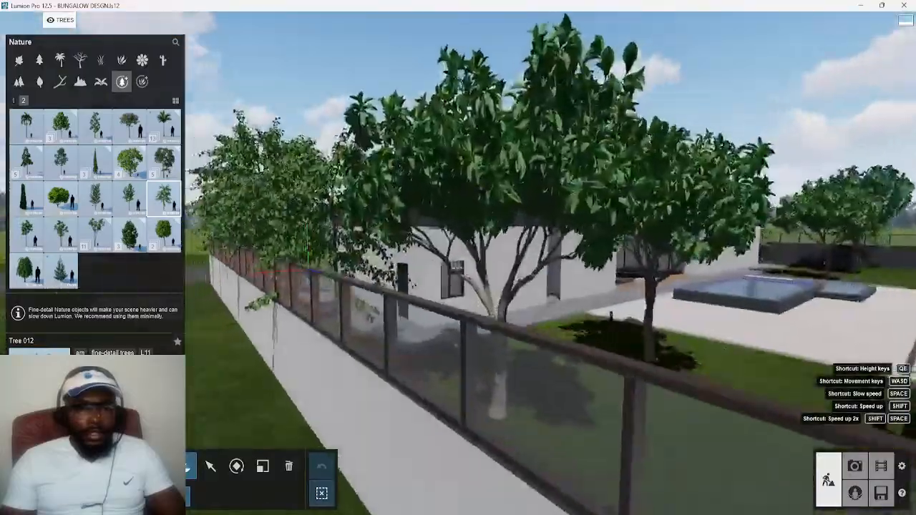
{"action": "key", "text": "w"}
{"action": "mouse_move", "coordinate": [456, 266]}
{"action": "right_mouse_down"}
{"action": "mouse_move", "coordinate": [338, 367]}
{"action": "mouse_move", "coordinate": [405, 333]}
{"action": "mouse_move", "coordinate": [345, 368]}
{"action": "mouse_move", "coordinate": [372, 369]}
{"action": "mouse_move", "coordinate": [310, 384]}
{"action": "mouse_move", "coordinate": [401, 390]}
{"action": "mouse_move", "coordinate": [423, 369]}
{"action": "mouse_move", "coordinate": [458, 264]}
{"action": "right_mouse_up"}
{"action": "key", "text": "w"}
{"action": "key", "text": "w"}
{"action": "key", "text": "w"}
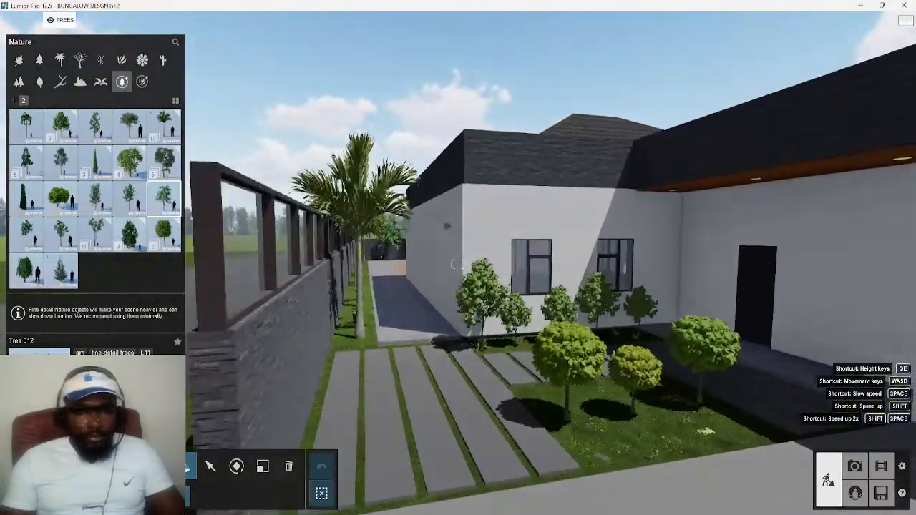
- Place a fine-detail tree beside the front fence facing the driveway
{"action": "key", "text": "s"}
{"action": "right_click_drag", "start_coordinate": [283, 358], "coordinate": [468, 487]}
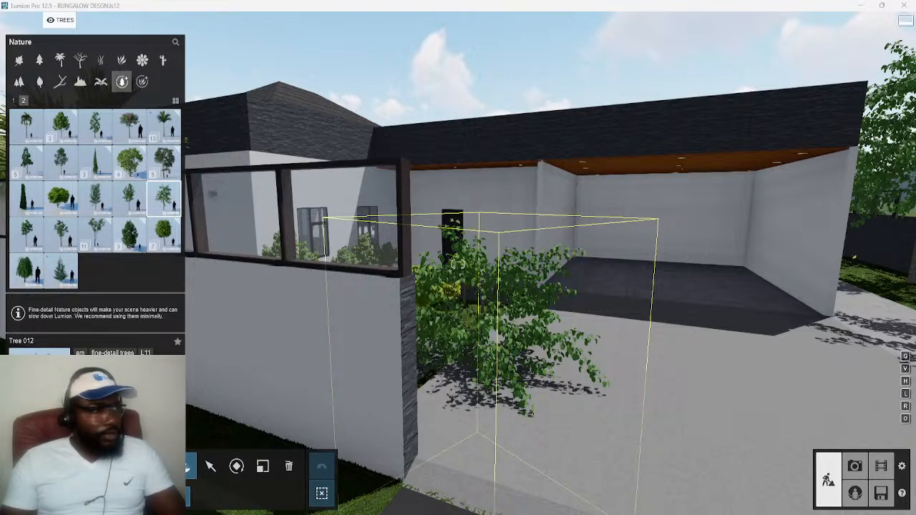
{"action": "left_click", "coordinate": [487, 494]}
- Reposition the camera over the fence and place a second small tree on the lawn
{"action": "key", "text": "s"}
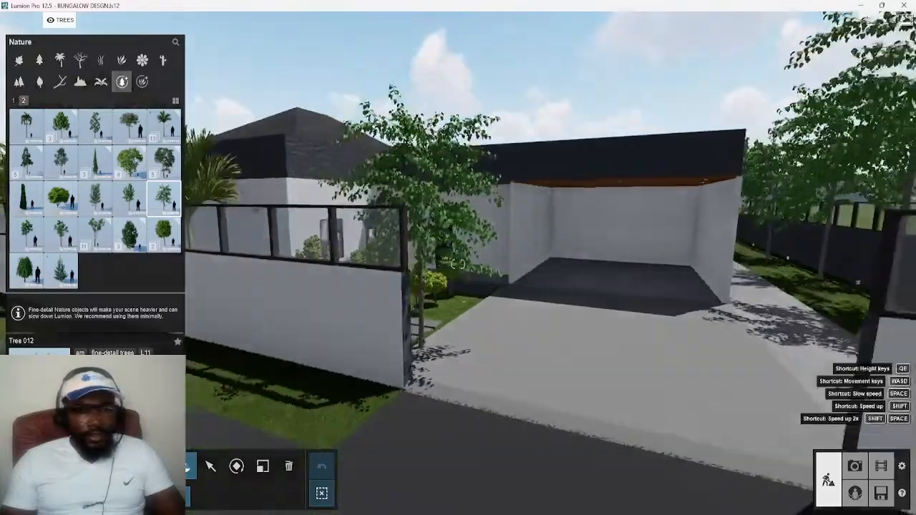
{"action": "key", "text": "d"}
{"action": "right_click_drag", "start_coordinate": [389, 370], "coordinate": [614, 511]}
{"action": "key", "text": "q"}
{"action": "key", "text": "w"}
{"action": "key", "text": "s"}
{"action": "key", "text": "w"}
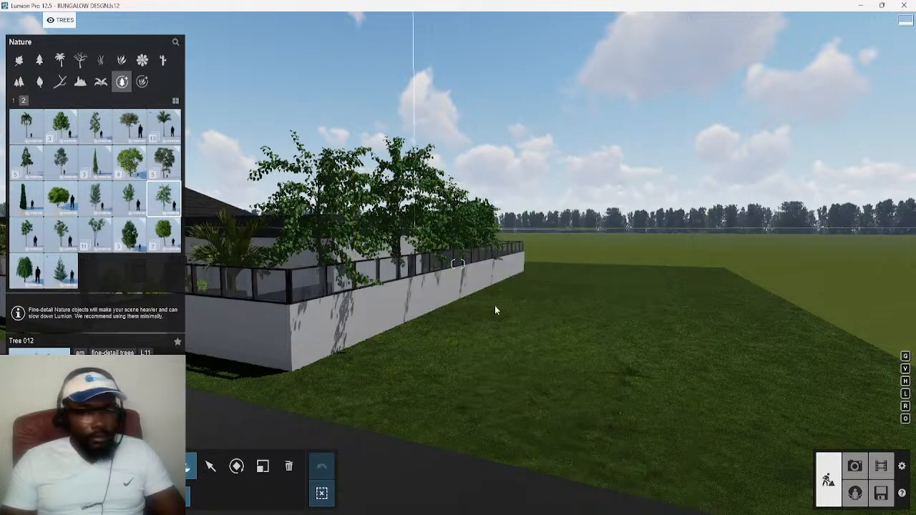
{"action": "left_click", "coordinate": [591, 303]}
- Turn the view and reopen the Nature library's regular tree collections
{"action": "right_click_drag", "start_coordinate": [574, 334], "coordinate": [453, 346]}
{"action": "left_click", "coordinate": [217, 470]}
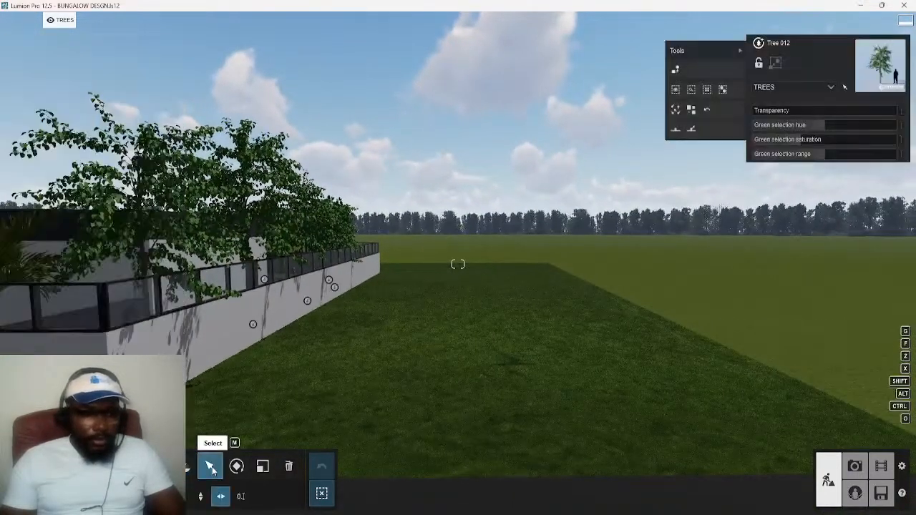
{"action": "right_click_drag", "start_coordinate": [416, 405], "coordinate": [308, 401]}
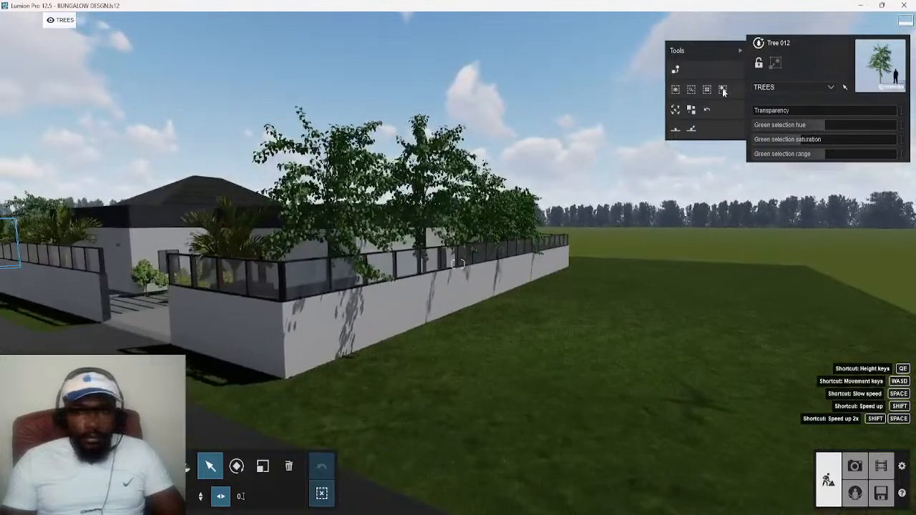
{"action": "left_click", "coordinate": [186, 467]}
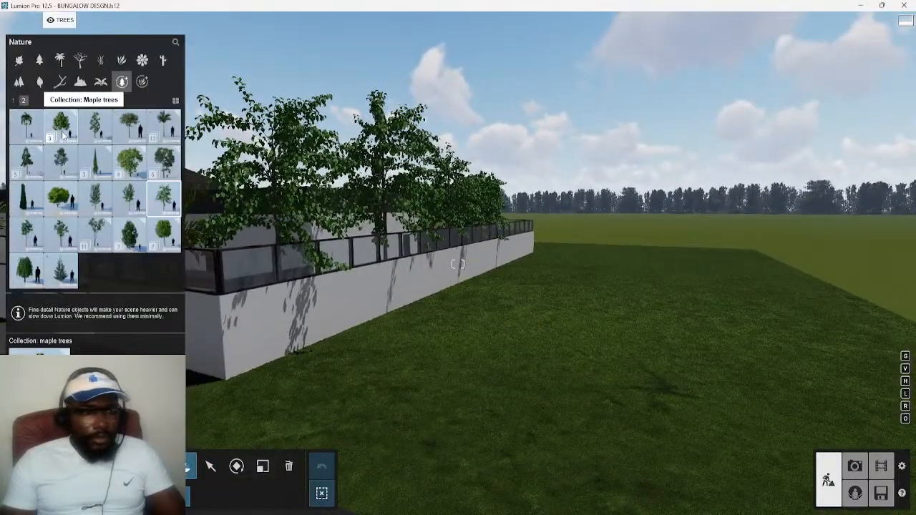
{"action": "left_click", "coordinate": [18, 60]}
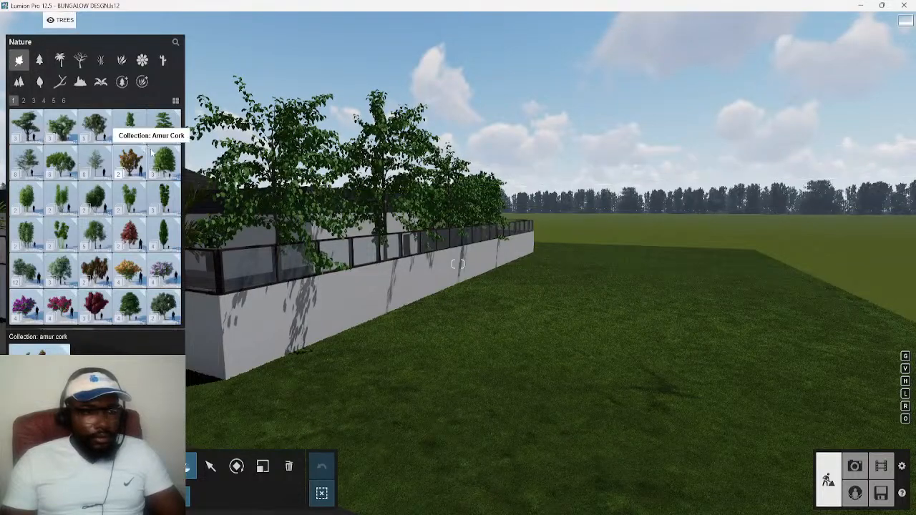
- Try the Bur Oak and Australian Willow trees, then open the Almond Tree collection
{"action": "left_click", "coordinate": [543, 355]}
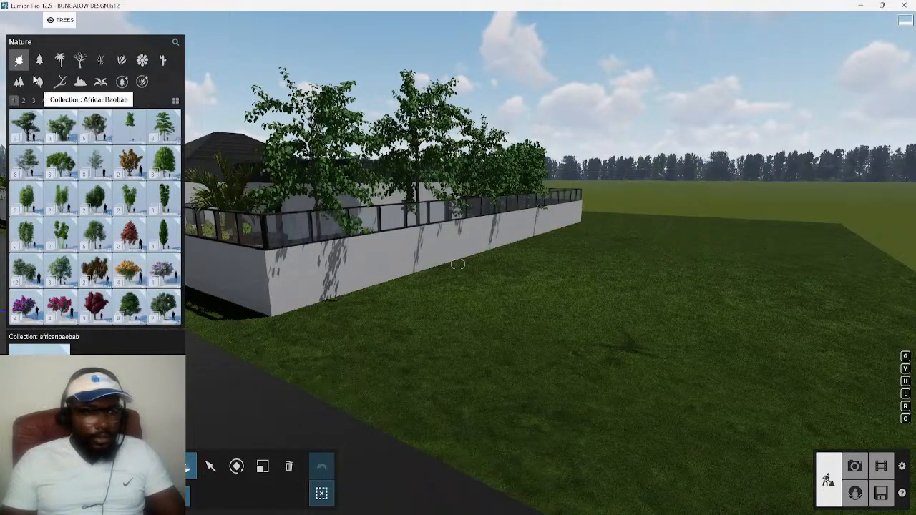
{"action": "left_click", "coordinate": [136, 317]}
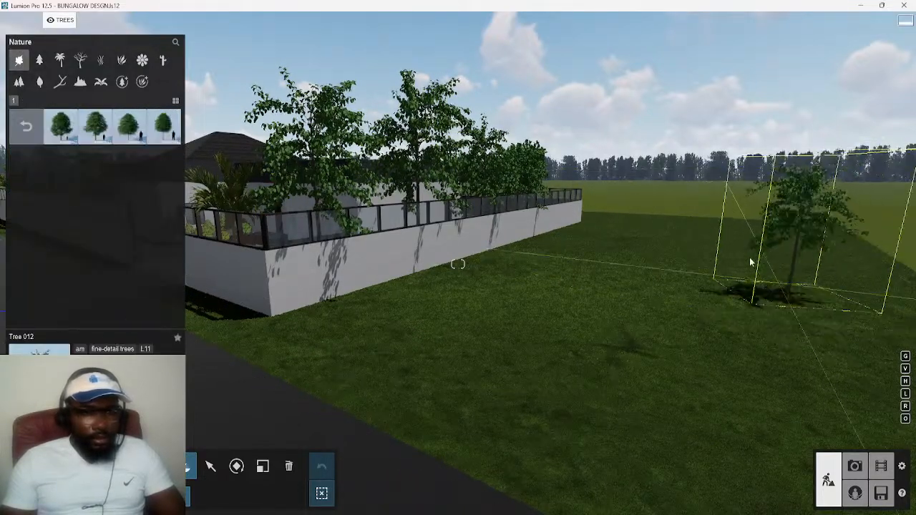
{"action": "left_click", "coordinate": [61, 127]}
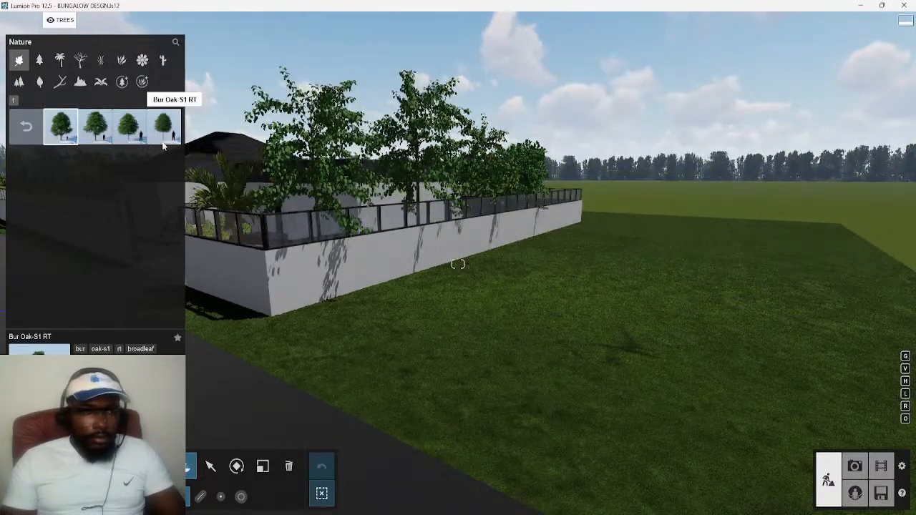
{"action": "left_click", "coordinate": [27, 125]}
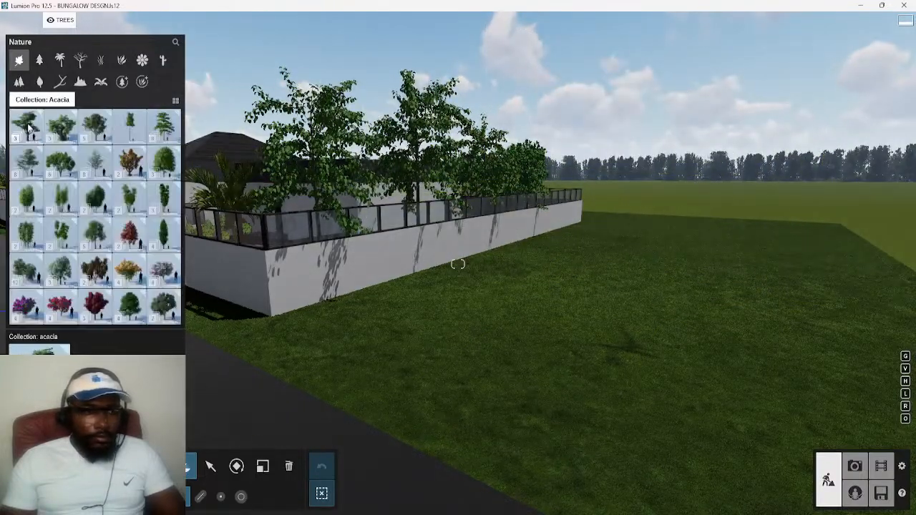
{"action": "left_click", "coordinate": [157, 166]}
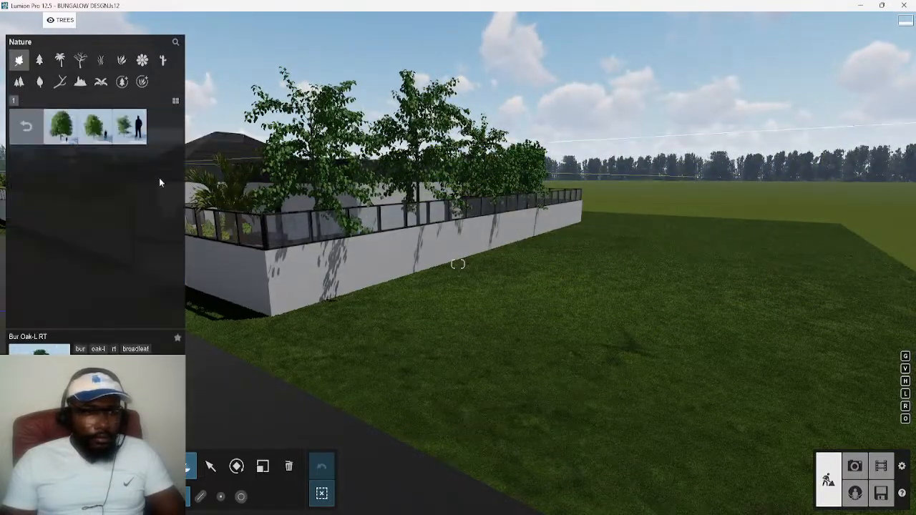
{"action": "left_click", "coordinate": [69, 136]}
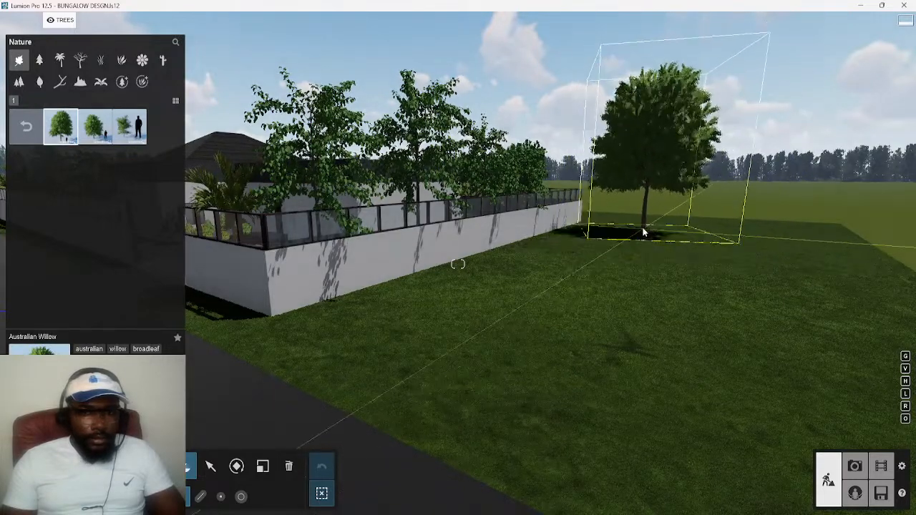
{"action": "left_click", "coordinate": [26, 127]}
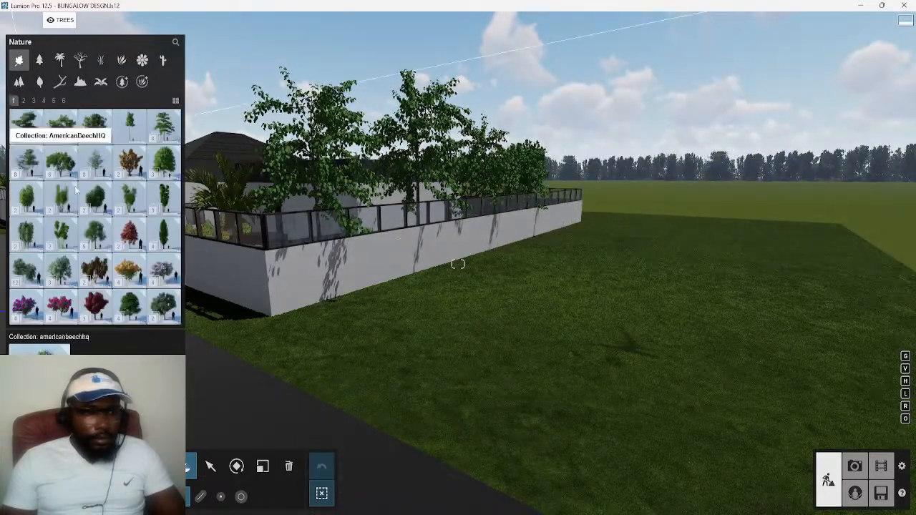
{"action": "left_click", "coordinate": [165, 129]}
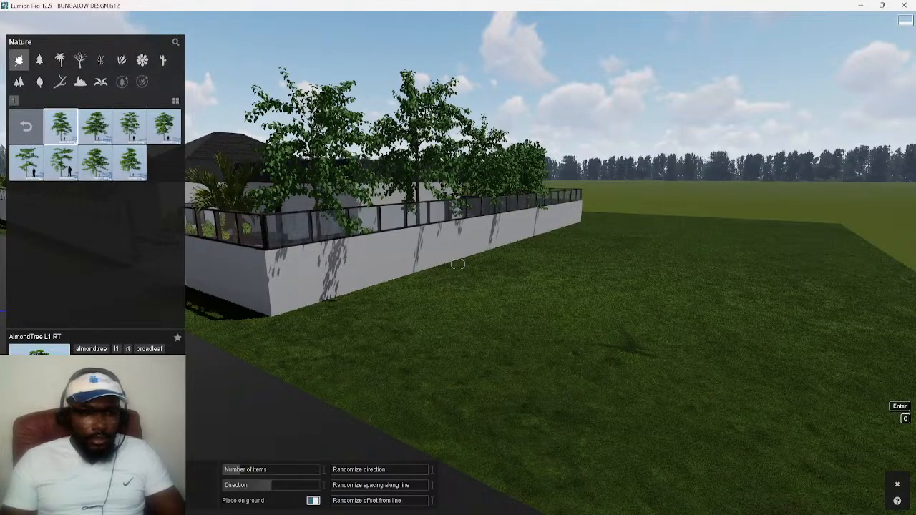
- Leave the willow variants and open the Cecropia Tree collection
{"action": "left_click", "coordinate": [38, 131]}
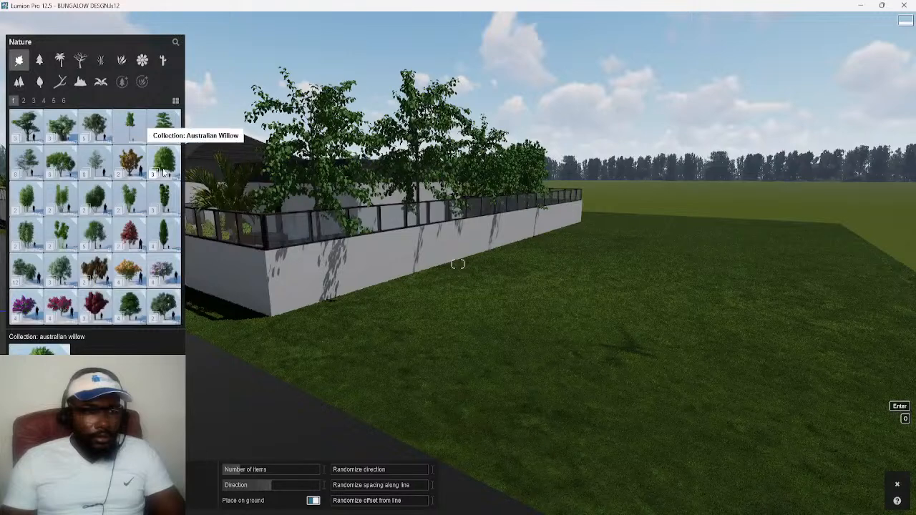
{"action": "left_click", "coordinate": [164, 171]}
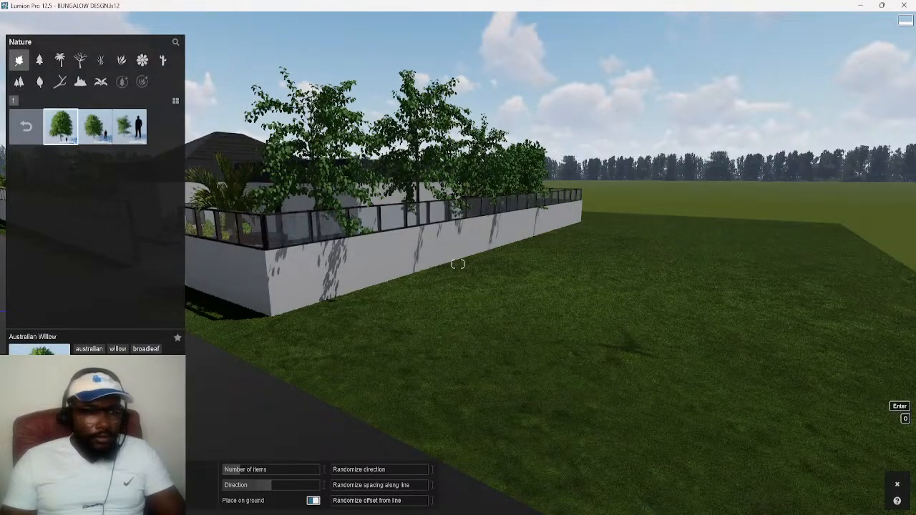
{"action": "left_click", "coordinate": [29, 127]}
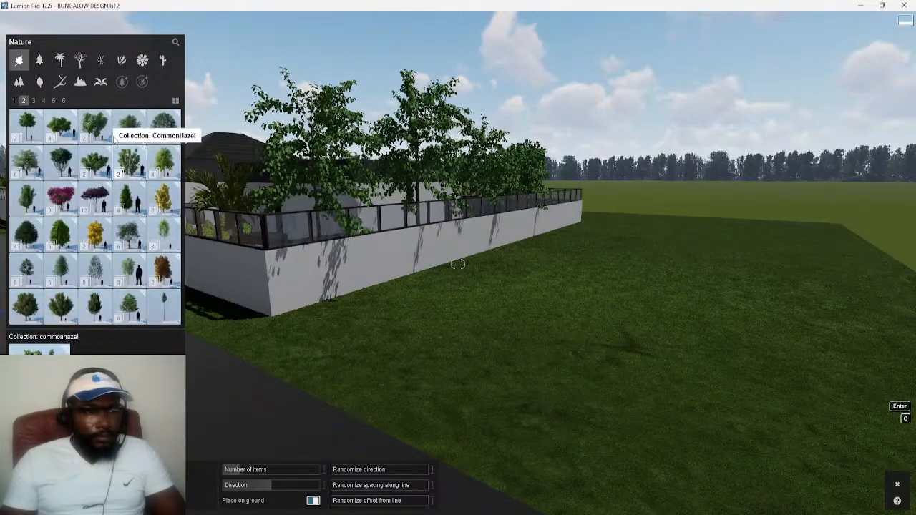
{"action": "left_click", "coordinate": [94, 129]}
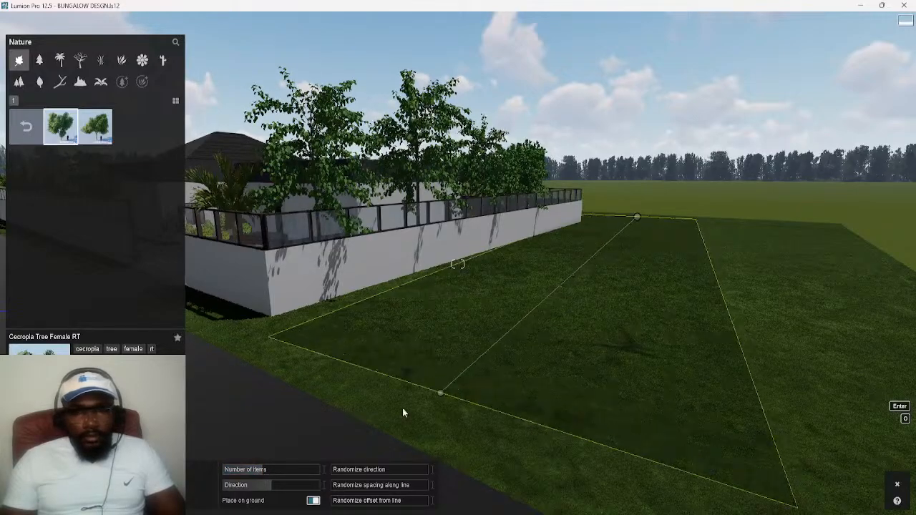
- Lay a line of Cecropia trees beside the boundary wall and reposition its end node
{"action": "left_click", "coordinate": [280, 420]}
{"action": "key", "text": "a"}
{"action": "right_click_drag", "start_coordinate": [302, 418], "coordinate": [303, 397]}
{"action": "key", "text": "w"}
{"action": "key", "text": "a"}
{"action": "key", "text": "d"}
{"action": "key", "text": "d"}
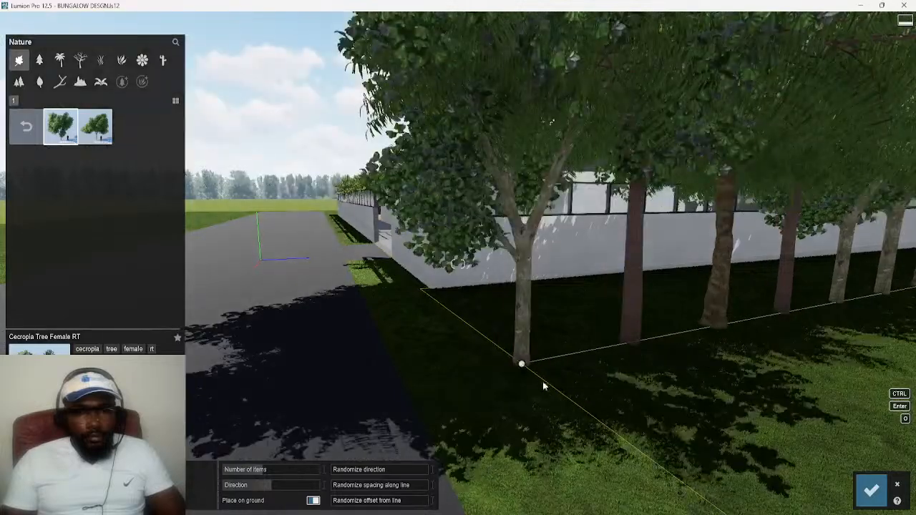
{"action": "right_click_drag", "start_coordinate": [543, 382], "coordinate": [300, 402]}
{"action": "key", "text": "a"}
{"action": "key", "text": "a"}
{"action": "right_click_drag", "start_coordinate": [459, 264], "coordinate": [509, 249]}
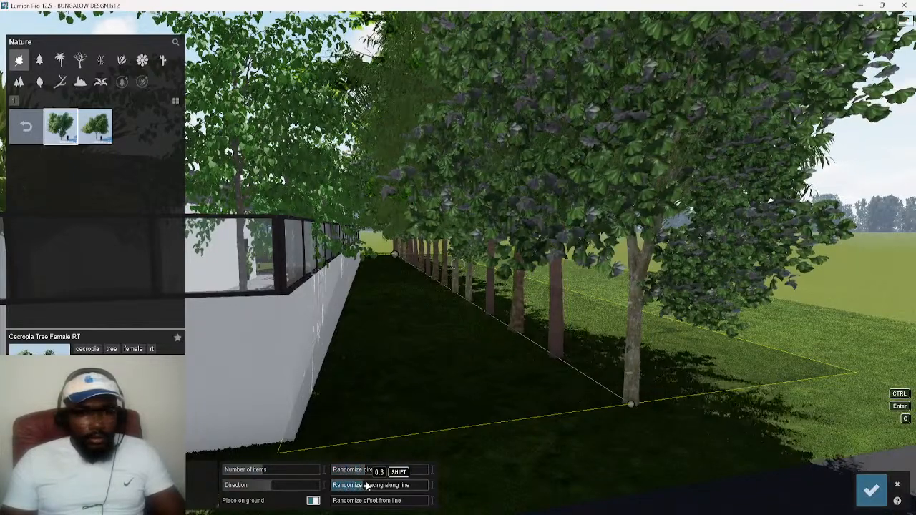
- Set Randomize offset from line to 0.4, then fly along the left fence past the garage
{"action": "left_click_drag", "start_coordinate": [347, 503], "coordinate": [360, 502]}
{"action": "key", "text": "a"}
{"action": "right_click_drag", "start_coordinate": [332, 428], "coordinate": [356, 434]}
{"action": "key", "text": "q"}
{"action": "key", "text": "w"}
{"action": "key", "text": "s"}
{"action": "key", "text": "d"}
{"action": "key", "text": "w"}
{"action": "key", "text": "q"}
{"action": "key", "text": "w"}
{"action": "key", "text": "q"}
{"action": "key", "text": "s"}
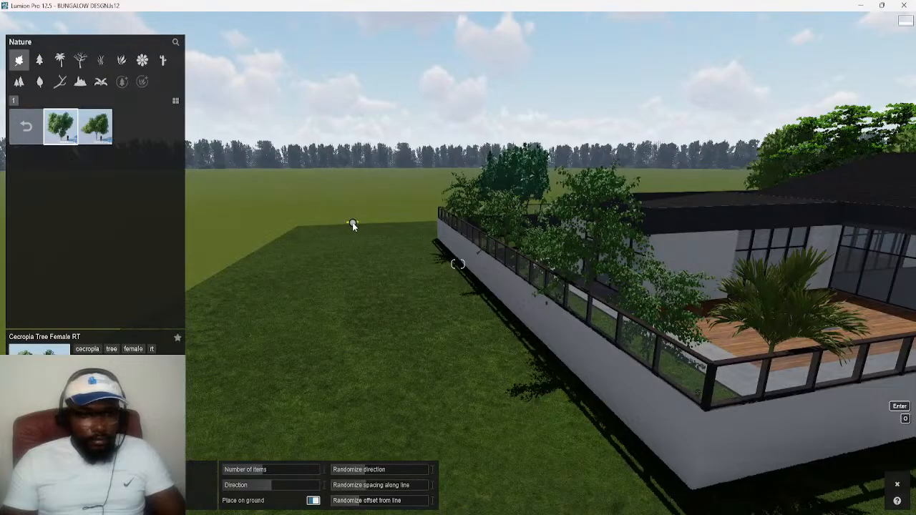
- Start a new Cecropia tree line along the wall beside the road
{"action": "key", "text": "s"}
{"action": "right_click_drag", "start_coordinate": [438, 392], "coordinate": [440, 395]}
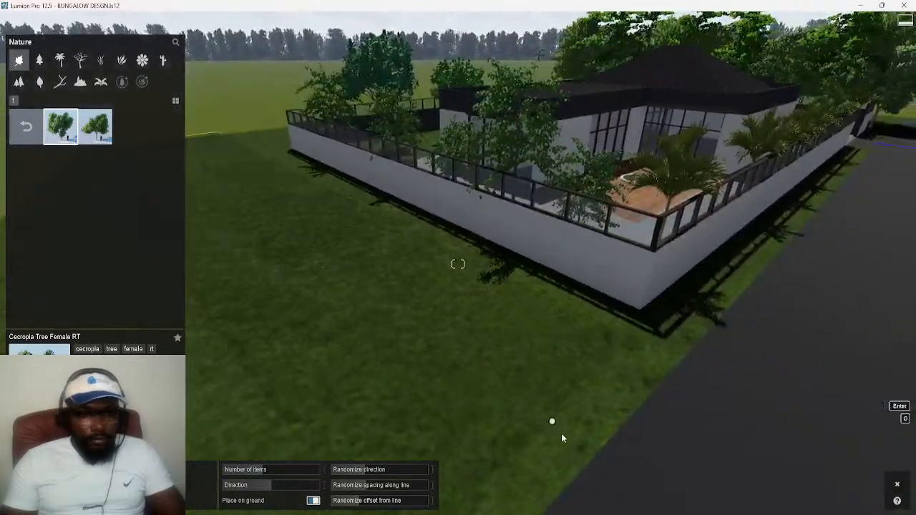
{"action": "left_click", "coordinate": [569, 480]}
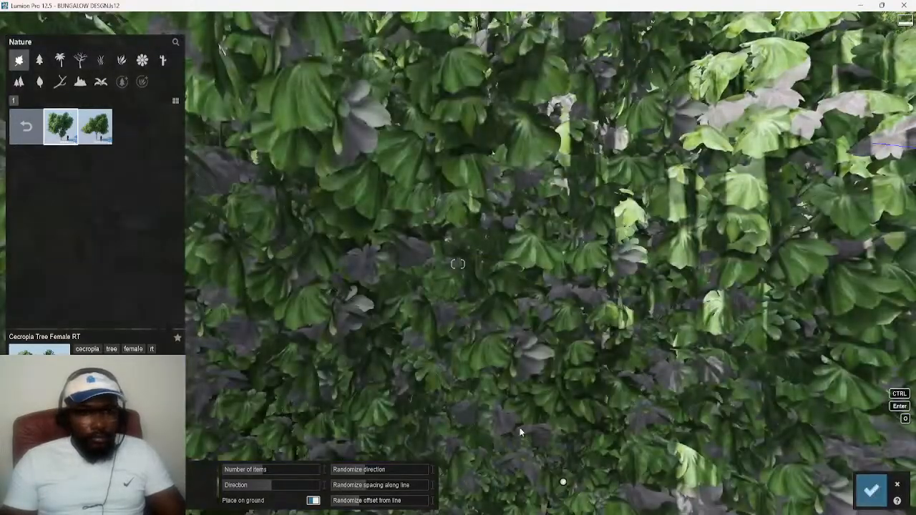
{"action": "key", "text": "s"}
{"action": "key", "text": "s"}
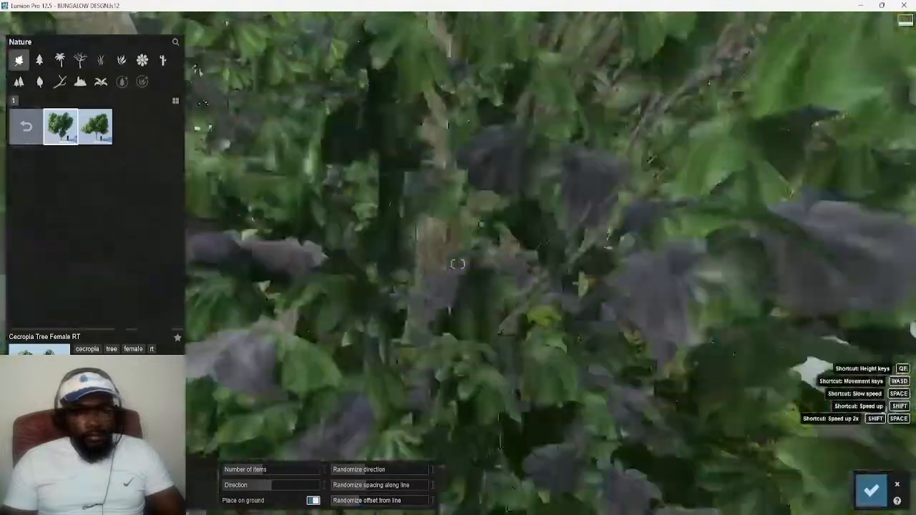
{"action": "key", "text": "s"}
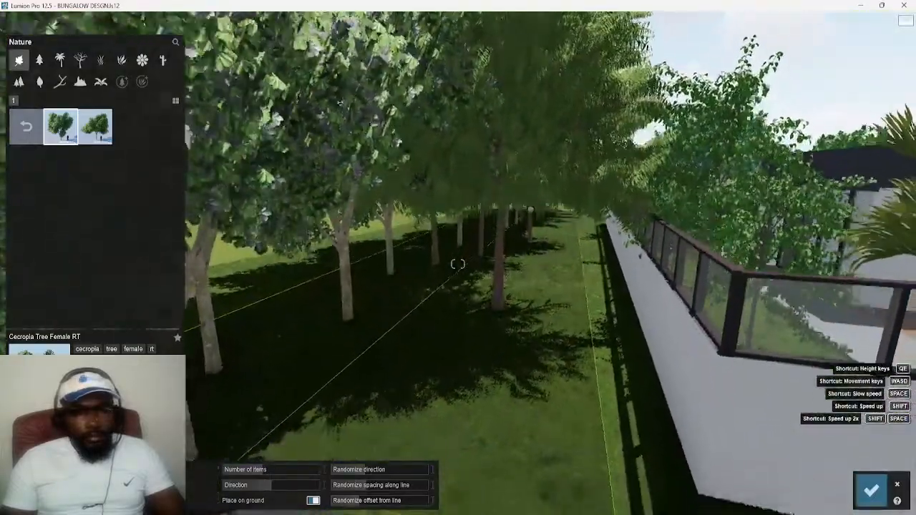
{"action": "key", "text": "s"}
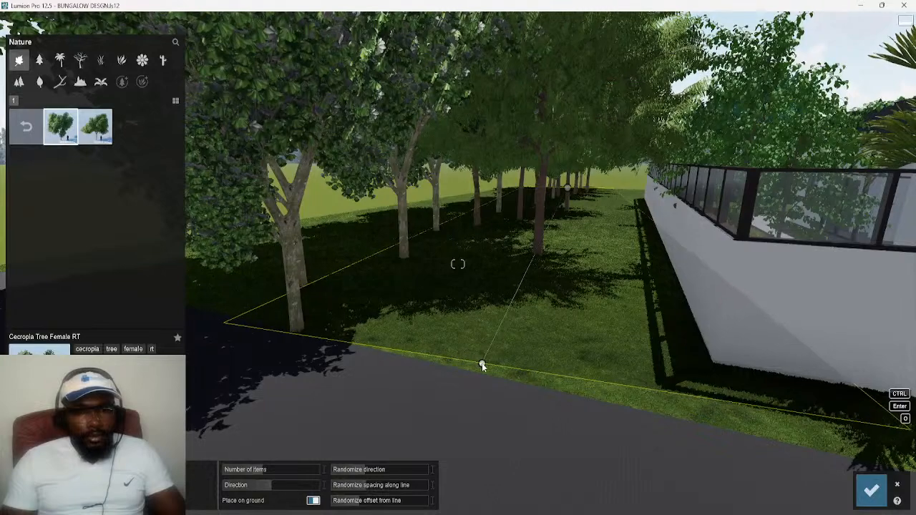
- Shift the trees and nudge the line's far end to respace the row
{"action": "left_click", "coordinate": [482, 363]}
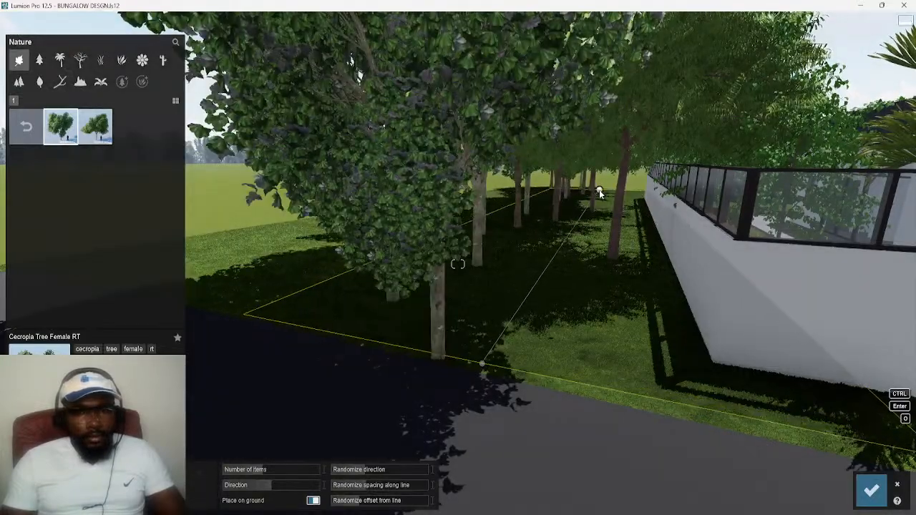
{"action": "left_click_drag", "start_coordinate": [599, 191], "coordinate": [605, 196]}
{"action": "right_click_drag", "start_coordinate": [635, 294], "coordinate": [614, 236]}
{"action": "key", "text": "w"}
{"action": "key", "text": "w"}
{"action": "key", "text": "q"}
- Fly around the wall corner to inspect the tree row along the road
{"action": "key", "text": "w"}
{"action": "key", "text": "w"}
{"action": "key", "text": "w"}
{"action": "key", "text": "w"}
{"action": "right_click_drag", "start_coordinate": [522, 286], "coordinate": [494, 304]}
{"action": "key", "text": "w"}
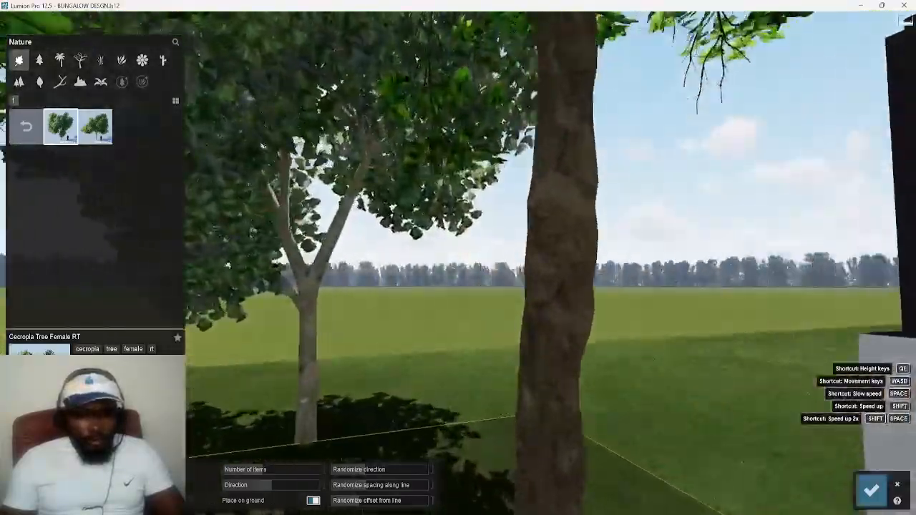
{"action": "right_click_drag", "start_coordinate": [458, 264], "coordinate": [573, 272]}
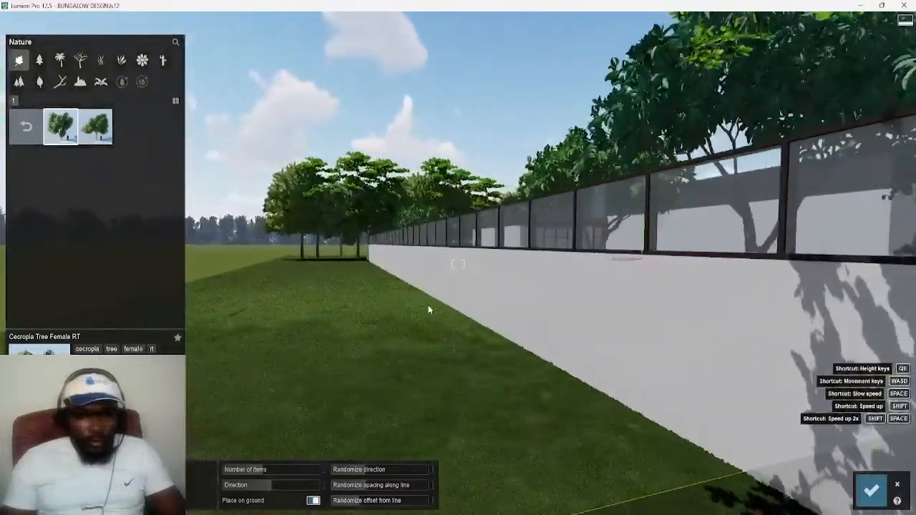
{"action": "key", "text": "a"}
{"action": "key", "text": "q"}
{"action": "right_click_drag", "start_coordinate": [459, 264], "coordinate": [536, 288]}
{"action": "key", "text": "a"}
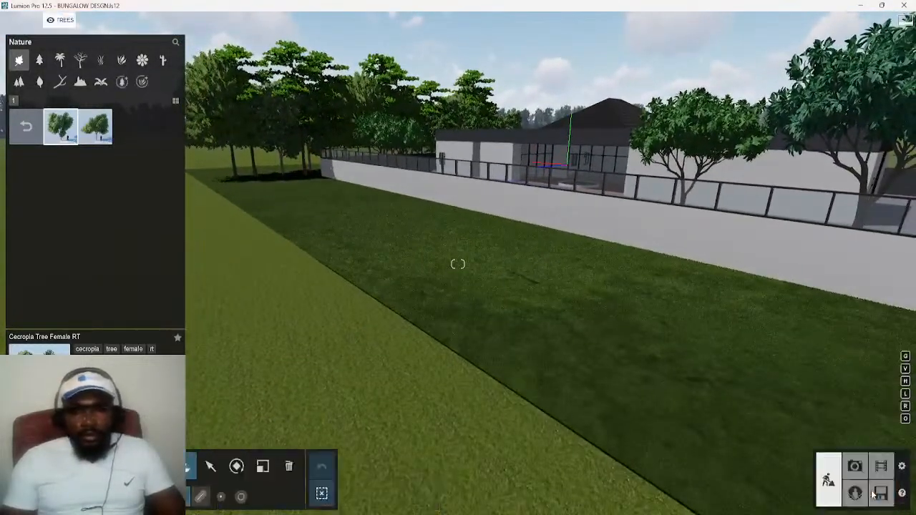
{"action": "key", "text": "s"}
{"action": "key", "text": "d"}
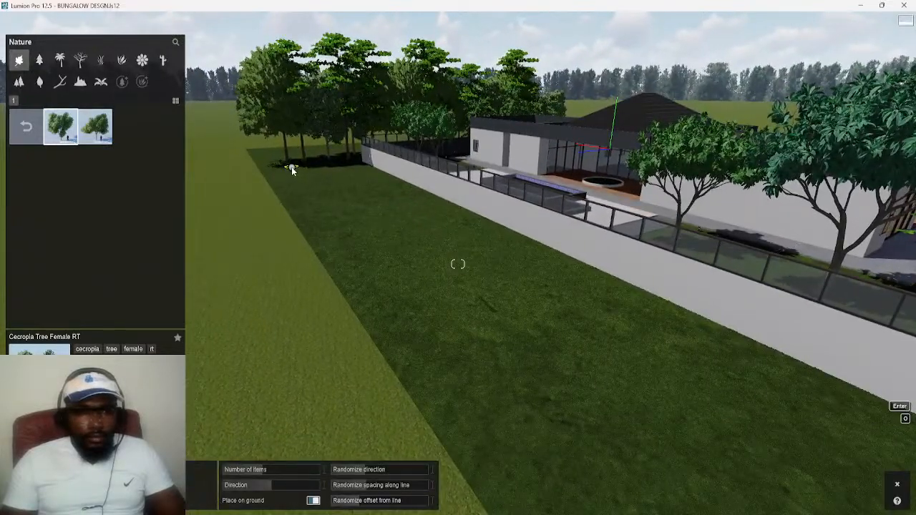
- Lay a new Cecropia tree line starting at the wall's far end along its outer side
{"action": "left_click", "coordinate": [292, 167]}
{"action": "right_click_drag", "start_coordinate": [376, 258], "coordinate": [455, 288]}
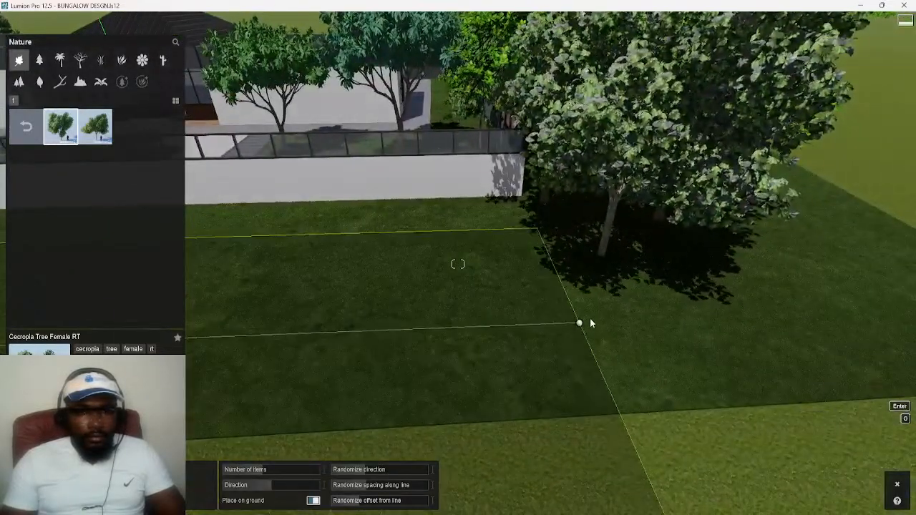
{"action": "left_click", "coordinate": [637, 299]}
{"action": "key", "text": "w"}
{"action": "right_click_drag", "start_coordinate": [641, 302], "coordinate": [551, 297]}
{"action": "key", "text": "s"}
{"action": "right_click_drag", "start_coordinate": [459, 265], "coordinate": [287, 263]}
{"action": "key", "text": "d"}
{"action": "key", "text": "d"}
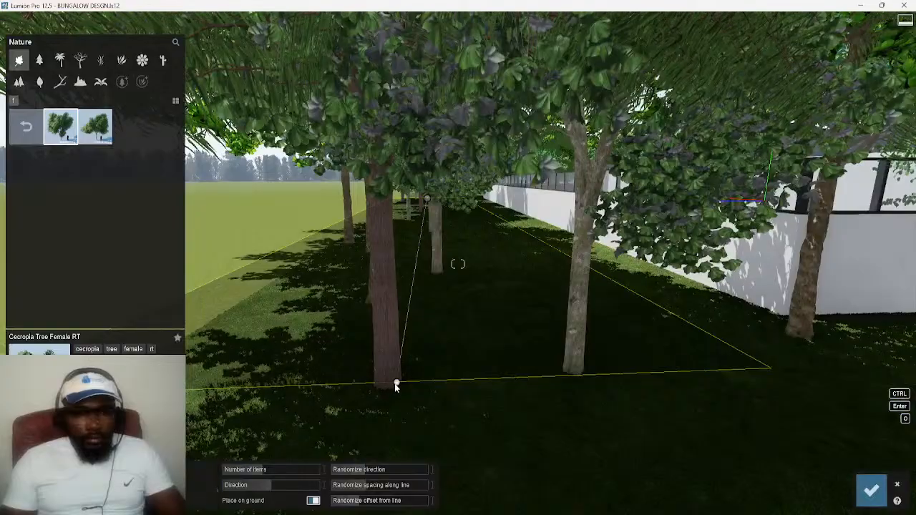
- Drag the line's near end further right and fly along the row to check it
{"action": "left_click_drag", "start_coordinate": [395, 383], "coordinate": [499, 382]}
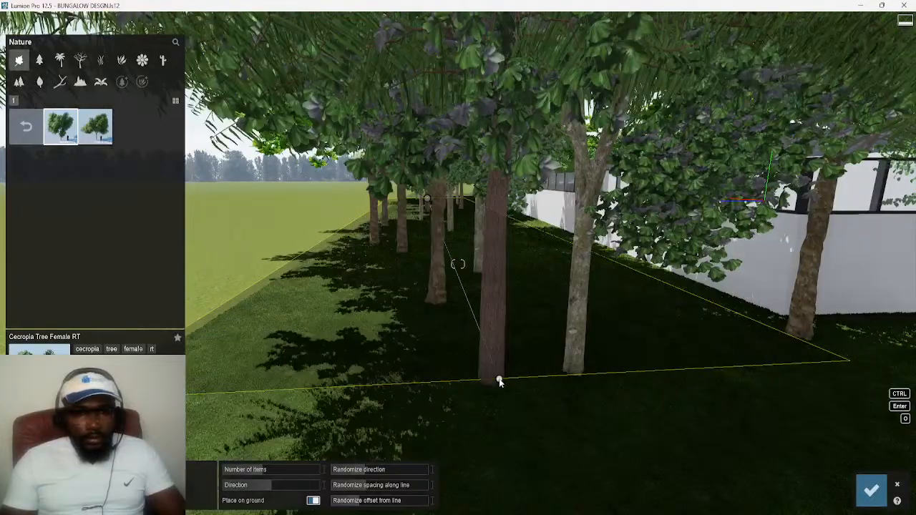
{"action": "key", "text": "d"}
{"action": "key", "text": "w"}
{"action": "key", "text": "s"}
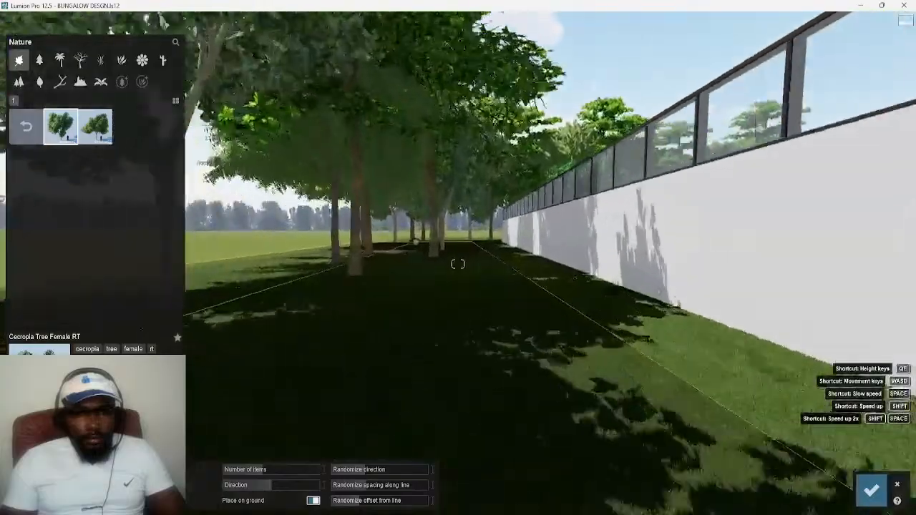
{"action": "key", "text": "q"}
{"action": "key", "text": "w"}
- Shift the line's far end further right, then move back into the yard
{"action": "key", "text": "w"}
{"action": "key", "text": "e"}
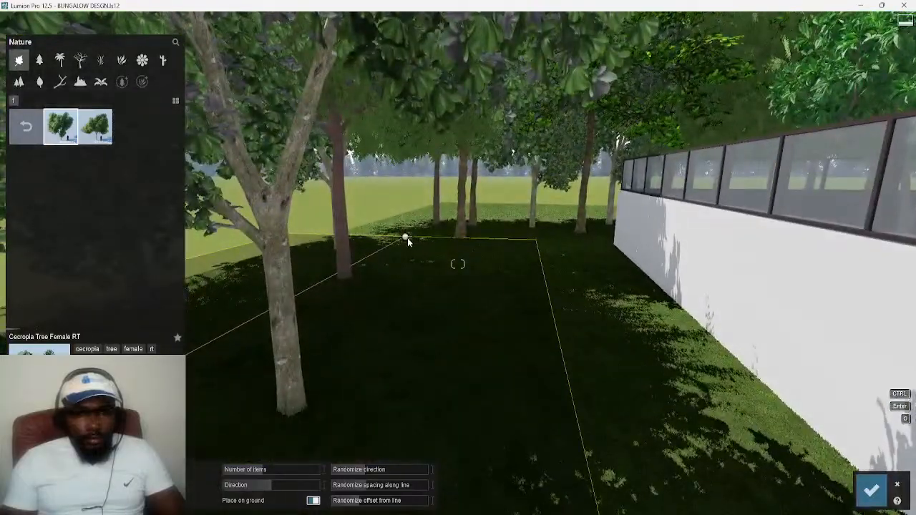
{"action": "left_click_drag", "start_coordinate": [408, 237], "coordinate": [463, 240]}
{"action": "key", "text": "s"}
{"action": "right_click_drag", "start_coordinate": [463, 238], "coordinate": [372, 236]}
{"action": "key", "text": "w"}
{"action": "key", "text": "s"}
{"action": "right_click_drag", "start_coordinate": [666, 297], "coordinate": [428, 325]}
{"action": "key", "text": "d"}
{"action": "key", "text": "s"}
{"action": "key", "text": "s"}
{"action": "right_click_drag", "start_coordinate": [541, 164], "coordinate": [479, 147]}
{"action": "key", "text": "w"}
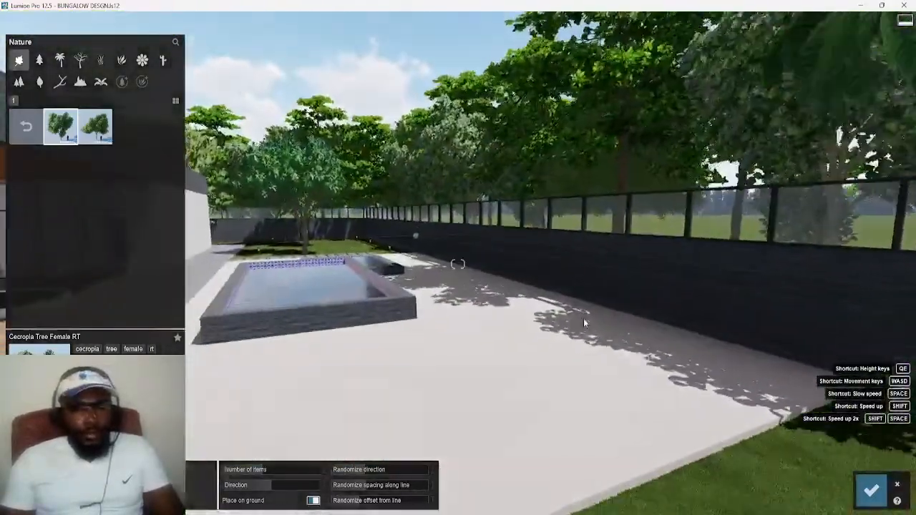
- Look around the pool and house, then fly over the fence among the outside trees
{"action": "right_click_drag", "start_coordinate": [472, 249], "coordinate": [587, 217]}
{"action": "right_click_drag", "start_coordinate": [402, 198], "coordinate": [577, 328]}
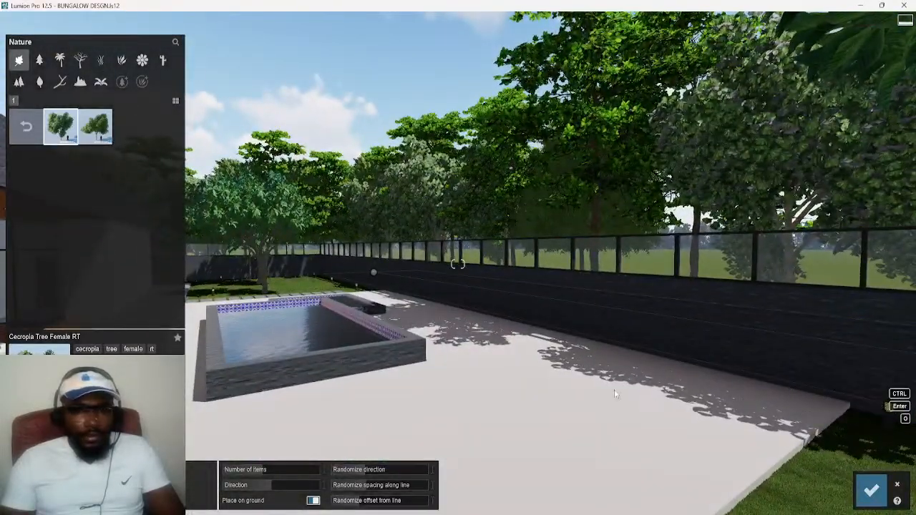
{"action": "key", "text": "d"}
{"action": "right_click_drag", "start_coordinate": [616, 394], "coordinate": [537, 437]}
{"action": "key", "text": "a"}
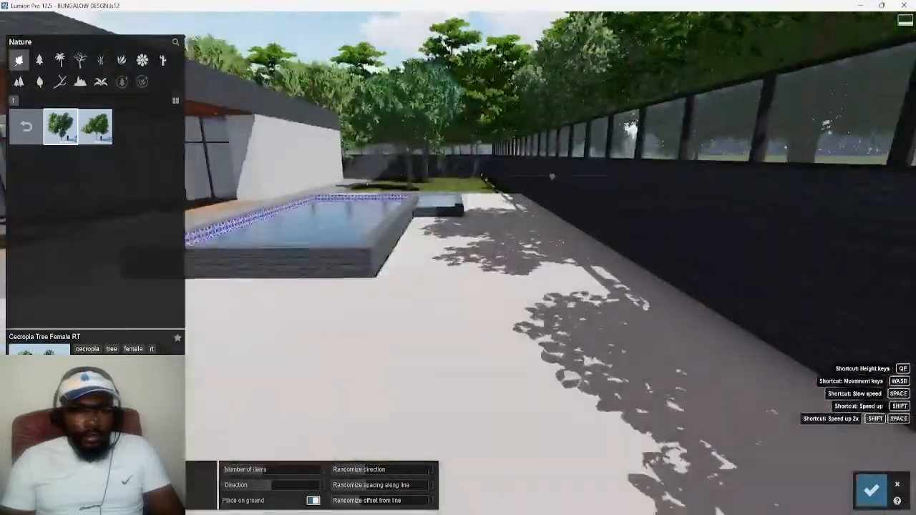
{"action": "key", "text": "q"}
{"action": "right_click_drag", "start_coordinate": [458, 264], "coordinate": [398, 272]}
{"action": "key", "text": "d"}
{"action": "key", "text": "e"}
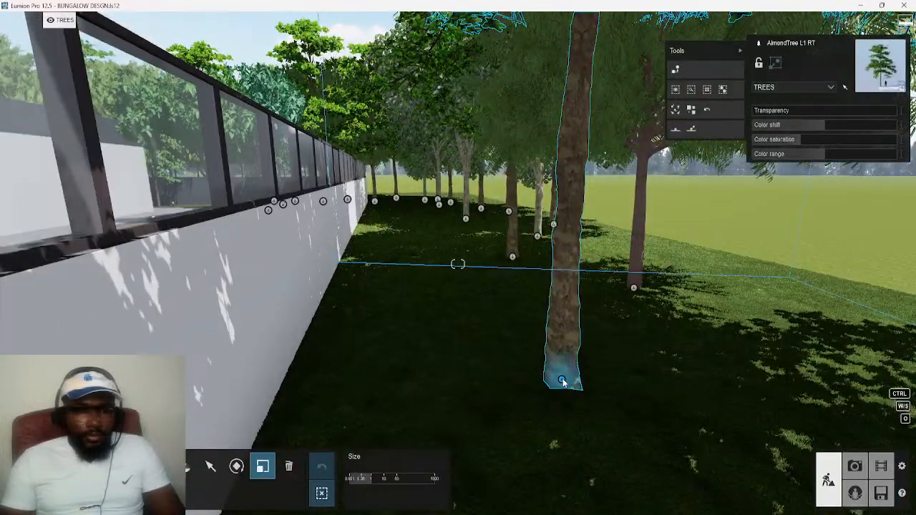
- Select the Cecropia tree near the wall and move over to the pool side
{"action": "left_click", "coordinate": [548, 307]}
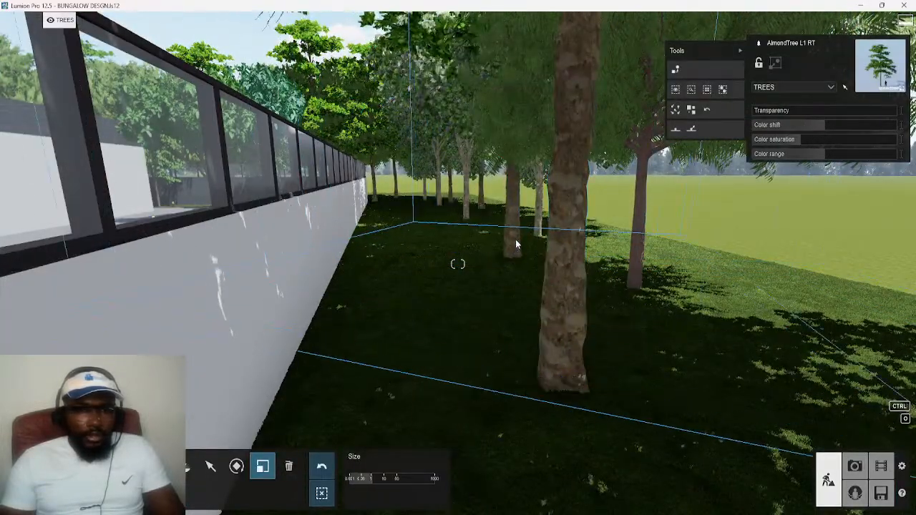
{"action": "left_click", "coordinate": [466, 220]}
{"action": "key", "text": "a"}
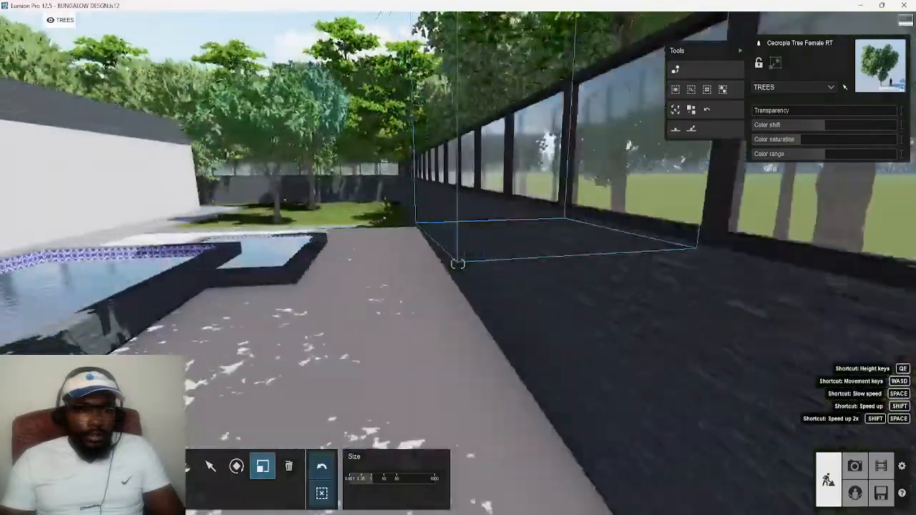
{"action": "key", "text": "s"}
{"action": "key", "text": "q"}
{"action": "key", "text": "s"}
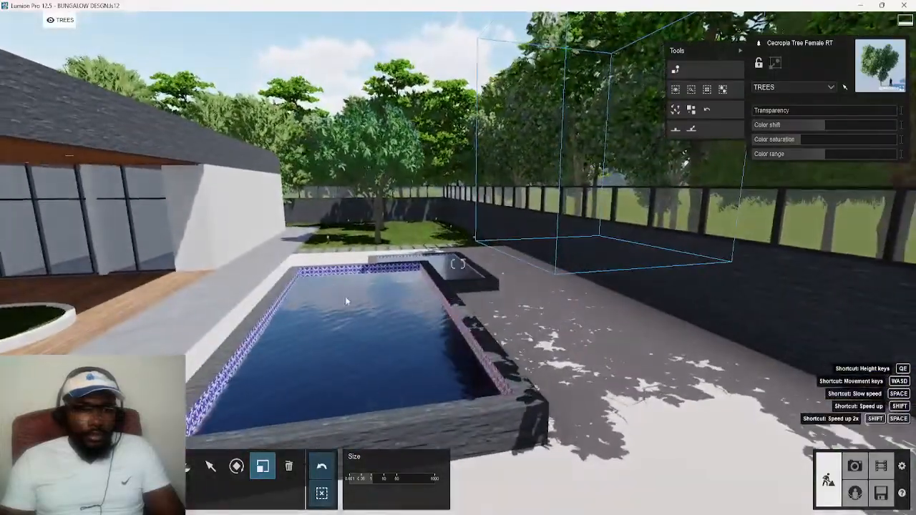
{"action": "right_click_drag", "start_coordinate": [348, 300], "coordinate": [708, 484]}
{"action": "key", "text": "w"}
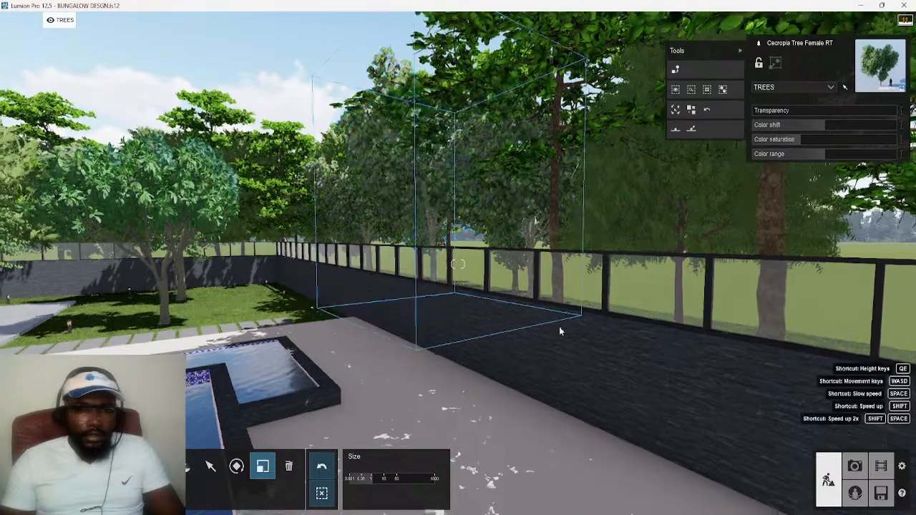
- Fly past the pool and along the fence through the gate beside the garage
{"action": "key", "text": "s"}
{"action": "right_click_drag", "start_coordinate": [559, 326], "coordinate": [599, 374]}
{"action": "key", "text": "s"}
{"action": "key", "text": "w"}
{"action": "key", "text": "w"}
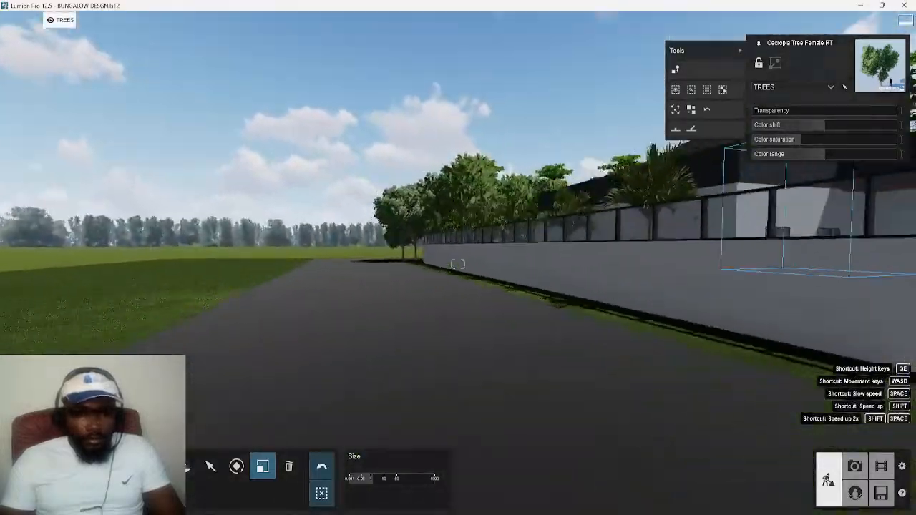
{"action": "right_click_drag", "start_coordinate": [459, 265], "coordinate": [373, 265]}
{"action": "key", "text": "e"}
{"action": "key", "text": "a"}
{"action": "key", "text": "w"}
{"action": "key", "text": "w"}
{"action": "key", "text": "s"}
{"action": "key", "text": "s"}
{"action": "key", "text": "w"}
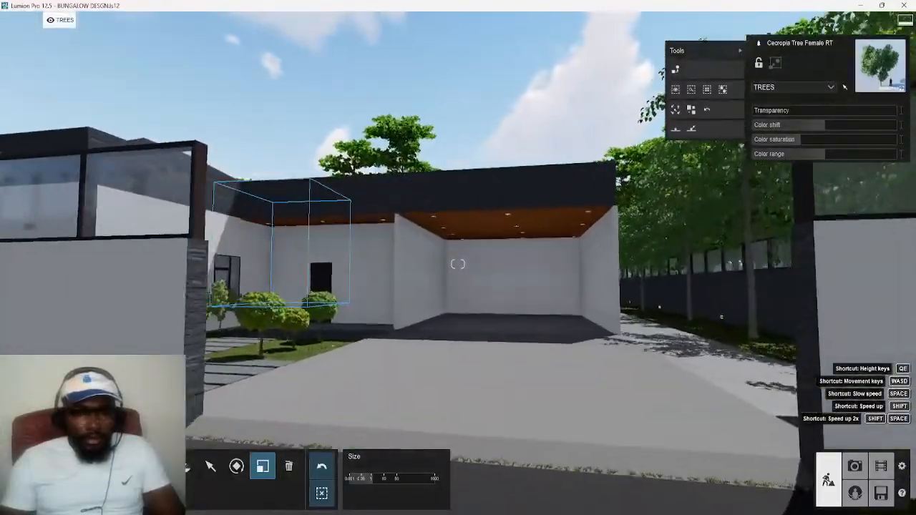
{"action": "key", "text": "w"}
- Turn to face the grass strip across the road and reopen the Nature library
{"action": "right_click_drag", "start_coordinate": [458, 265], "coordinate": [566, 264]}
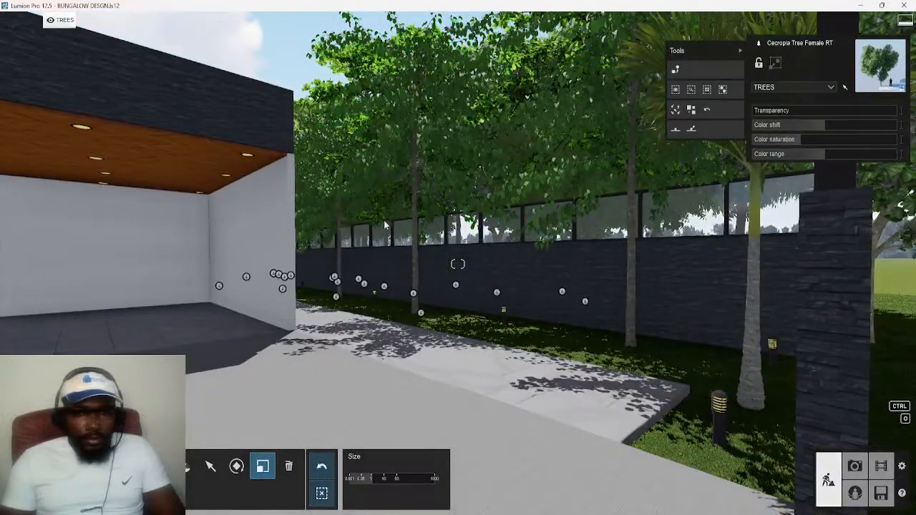
{"action": "right_click_drag", "start_coordinate": [385, 225], "coordinate": [222, 225]}
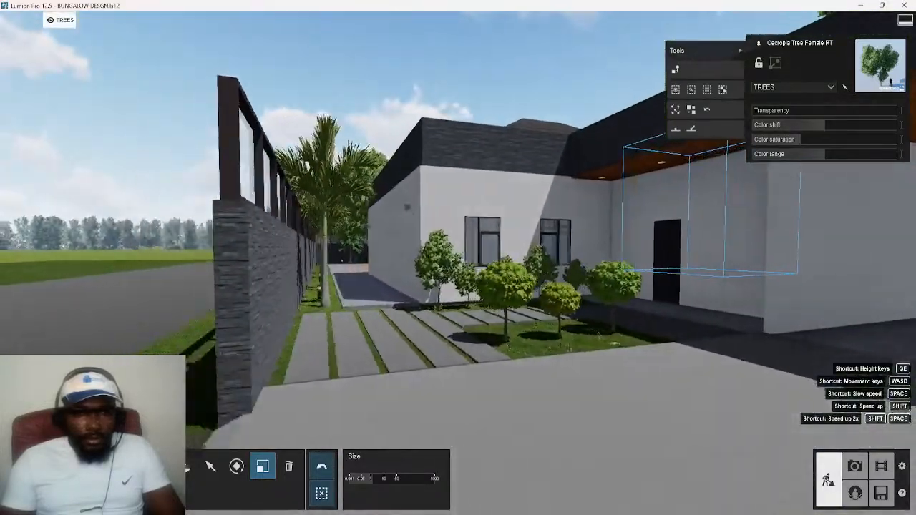
{"action": "key", "text": "a"}
{"action": "right_click_drag", "start_coordinate": [341, 260], "coordinate": [215, 260]}
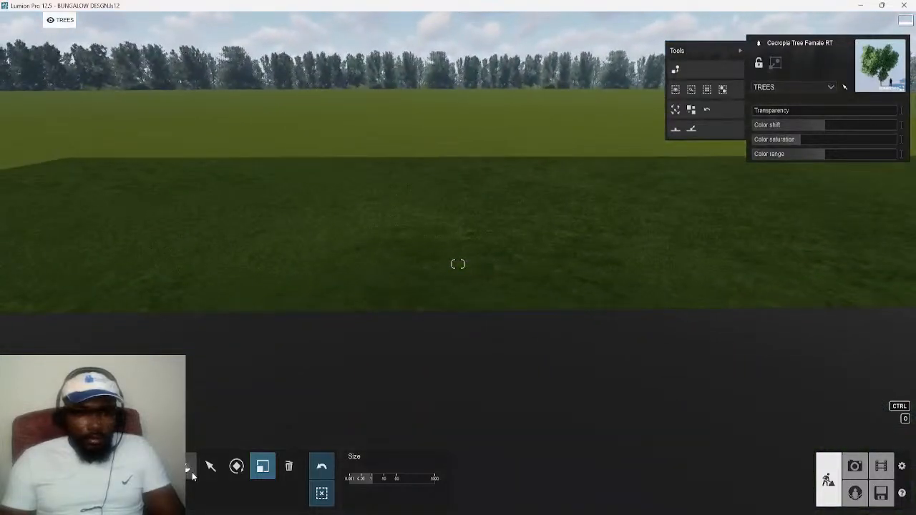
{"action": "left_click", "coordinate": [187, 466]}
- Place a line of Cecropia Tree Female RT along the roadside grass edge
{"action": "left_click", "coordinate": [201, 496]}
{"action": "right_click_drag", "start_coordinate": [358, 301], "coordinate": [315, 315]}
{"action": "right_click_drag", "start_coordinate": [494, 265], "coordinate": [411, 211]}
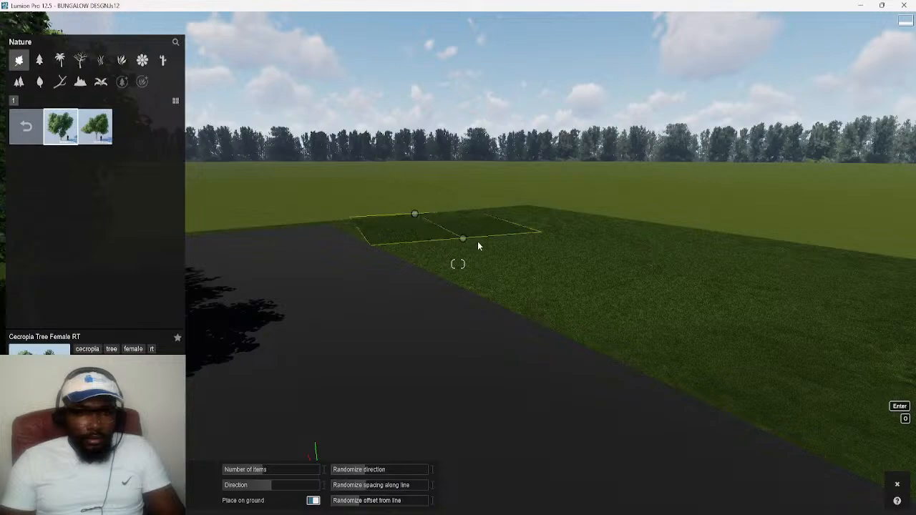
{"action": "mouse_move", "coordinate": [478, 246]}
{"action": "right_mouse_down"}
{"action": "mouse_move", "coordinate": [456, 240]}
{"action": "mouse_move", "coordinate": [476, 242]}
{"action": "right_mouse_up"}
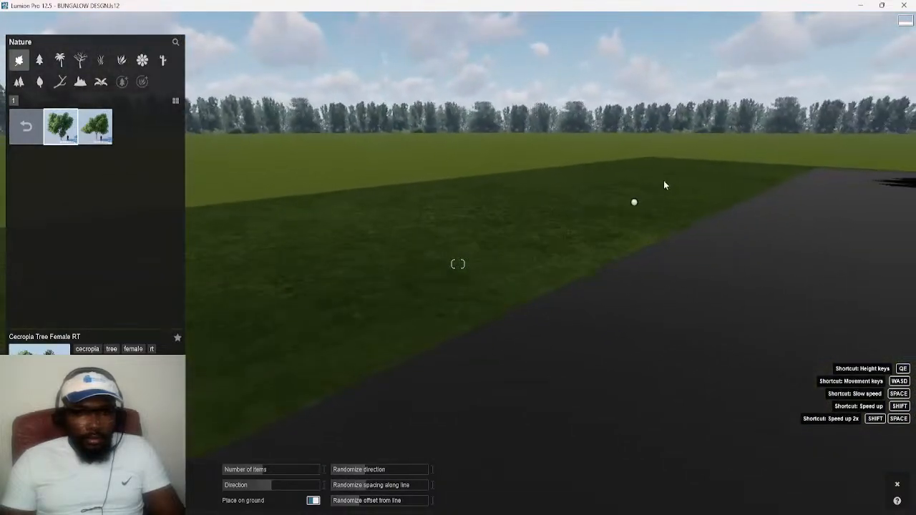
{"action": "left_click", "coordinate": [743, 166]}
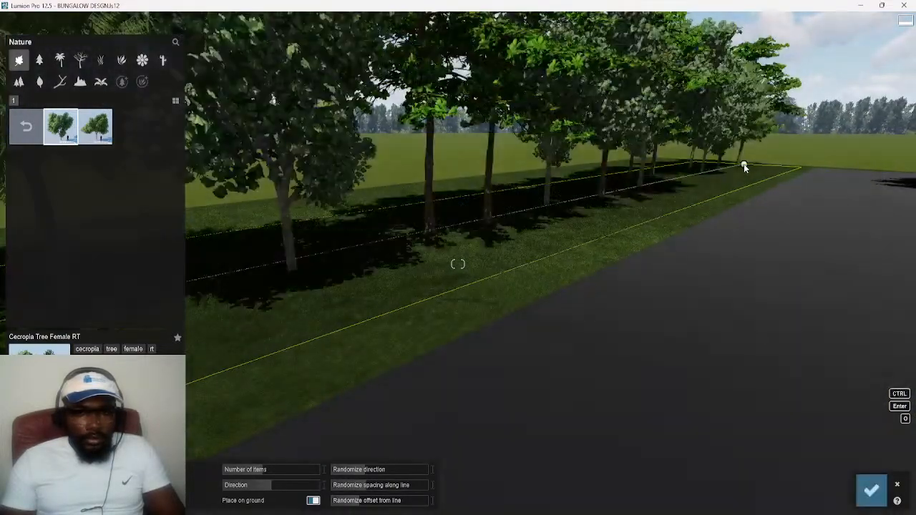
{"action": "right_click_drag", "start_coordinate": [585, 263], "coordinate": [652, 253]}
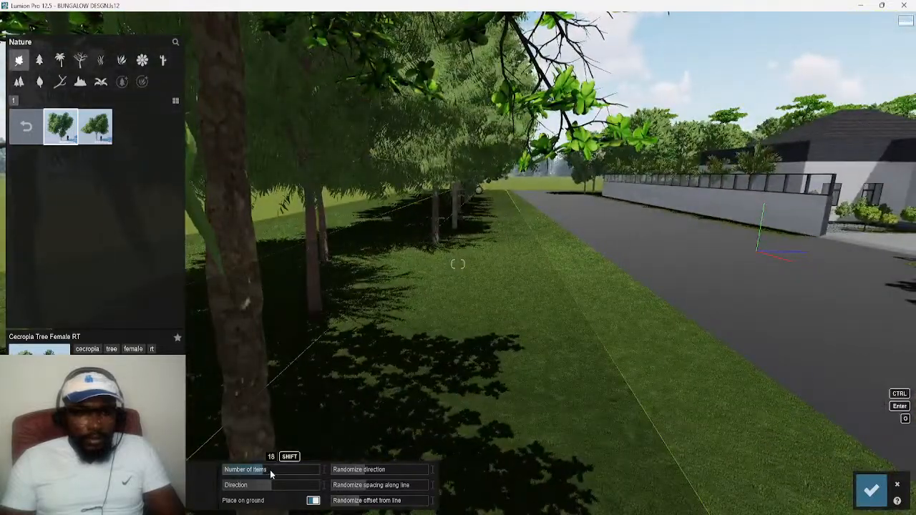
- Increase the row to 18 trees with offset from line 1.0, then back away to view it
{"action": "left_click_drag", "start_coordinate": [270, 470], "coordinate": [285, 468]}
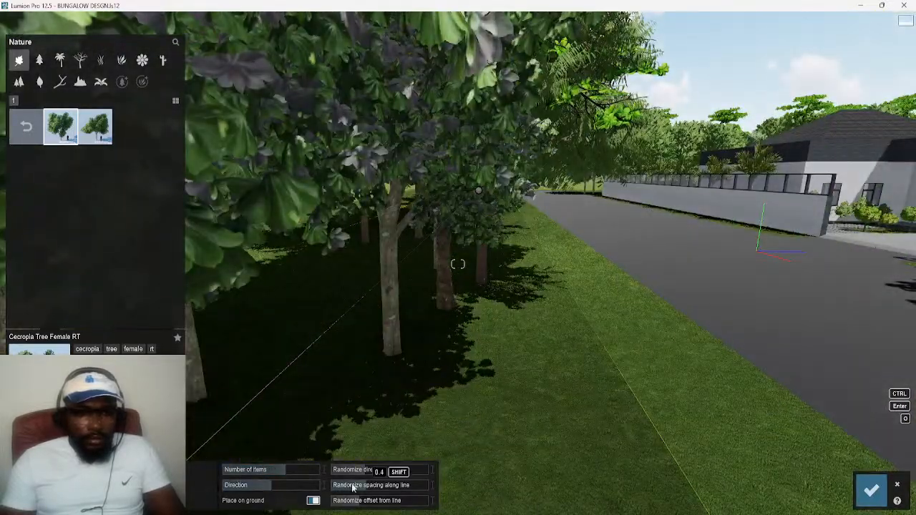
{"action": "left_click_drag", "start_coordinate": [362, 503], "coordinate": [382, 504]}
{"action": "key", "text": "d"}
{"action": "mouse_move", "coordinate": [528, 440]}
{"action": "right_mouse_down"}
{"action": "mouse_move", "coordinate": [472, 422]}
{"action": "mouse_move", "coordinate": [513, 431]}
{"action": "right_mouse_up"}
{"action": "key", "text": "s"}
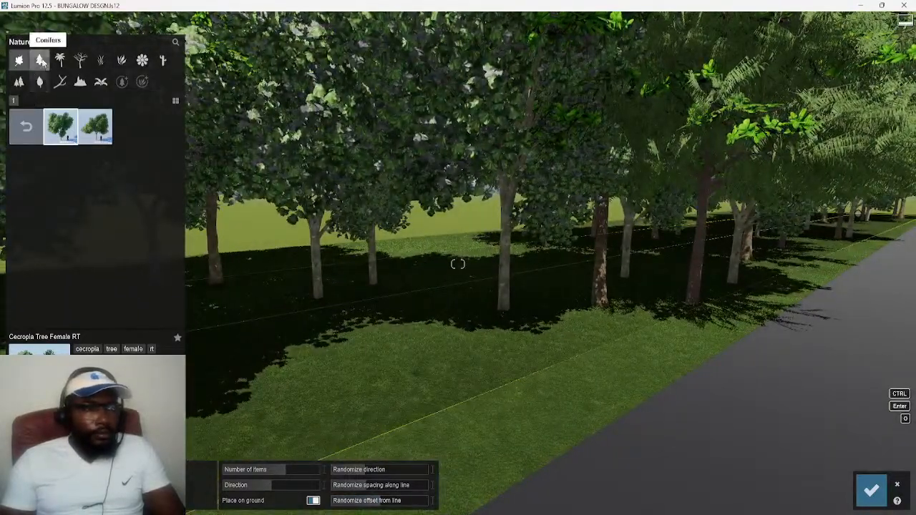
- Try African olive, then a Black Poplar variant, as the tree for the roadside row
{"action": "left_click", "coordinate": [19, 62]}
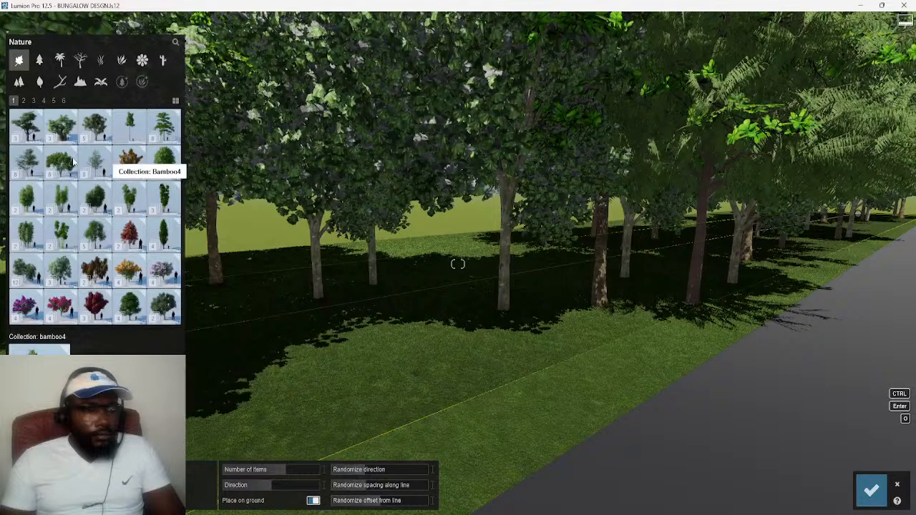
{"action": "left_click", "coordinate": [97, 142]}
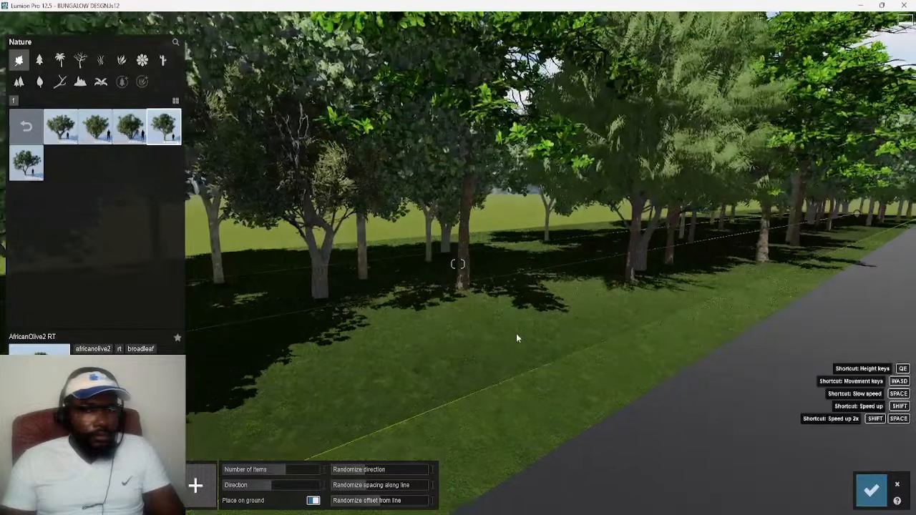
{"action": "key", "text": "s"}
{"action": "right_click_drag", "start_coordinate": [516, 334], "coordinate": [467, 348]}
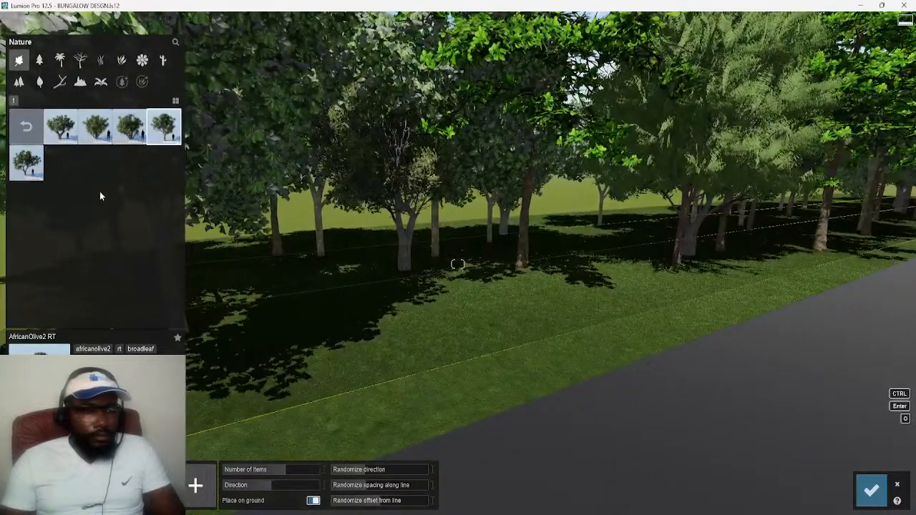
{"action": "left_click", "coordinate": [24, 128]}
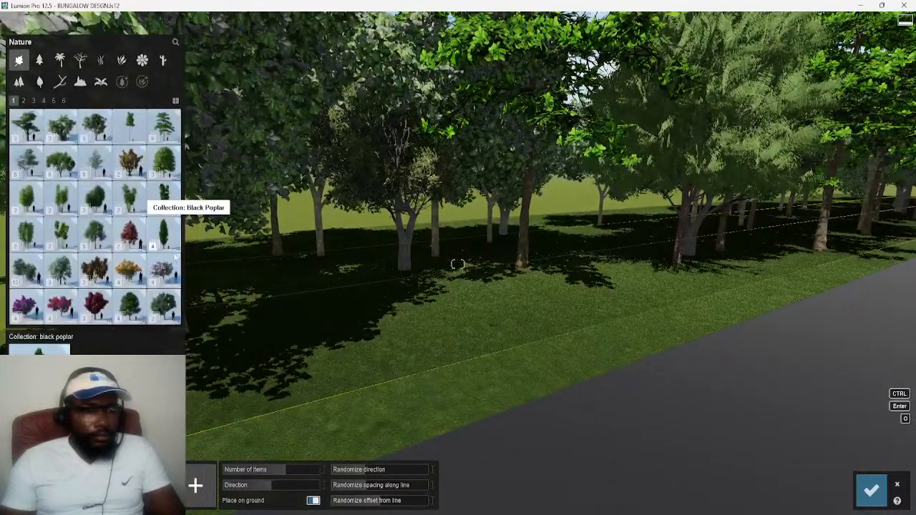
{"action": "left_click", "coordinate": [157, 241]}
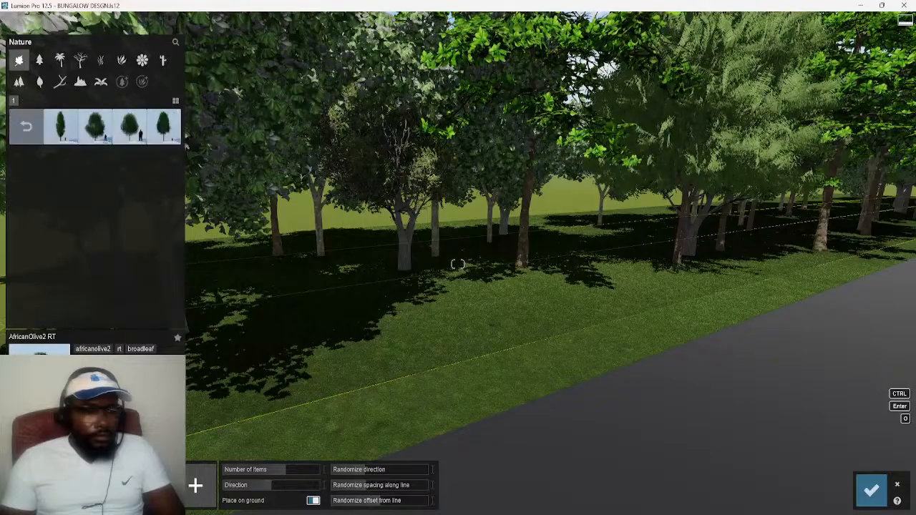
{"action": "left_click", "coordinate": [188, 500]}
- Fly along the road to inspect the poplar row, the boundary wall and the house
{"action": "right_click_drag", "start_coordinate": [368, 375], "coordinate": [458, 321]}
{"action": "right_click_drag", "start_coordinate": [458, 264], "coordinate": [322, 293]}
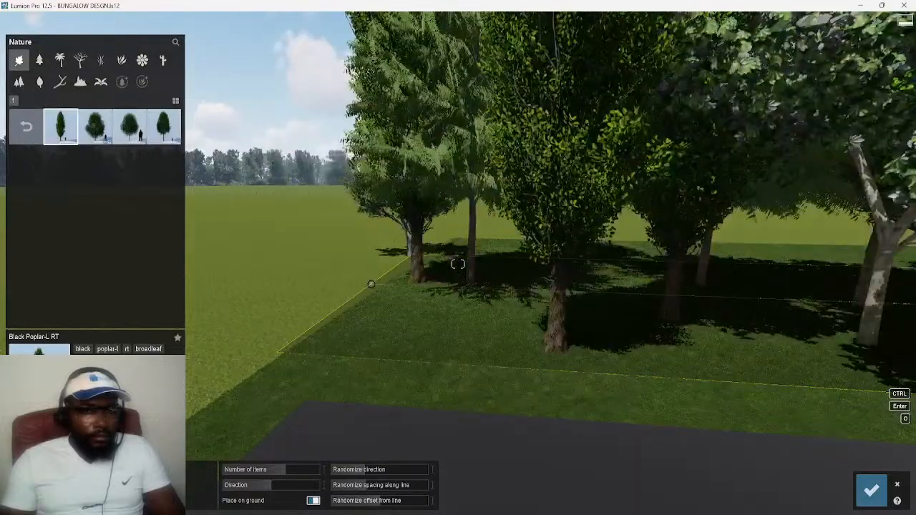
{"action": "right_click_drag", "start_coordinate": [458, 264], "coordinate": [534, 259]}
{"action": "key", "text": "w"}
{"action": "key", "text": "d"}
{"action": "key", "text": "w"}
{"action": "key", "text": "a"}
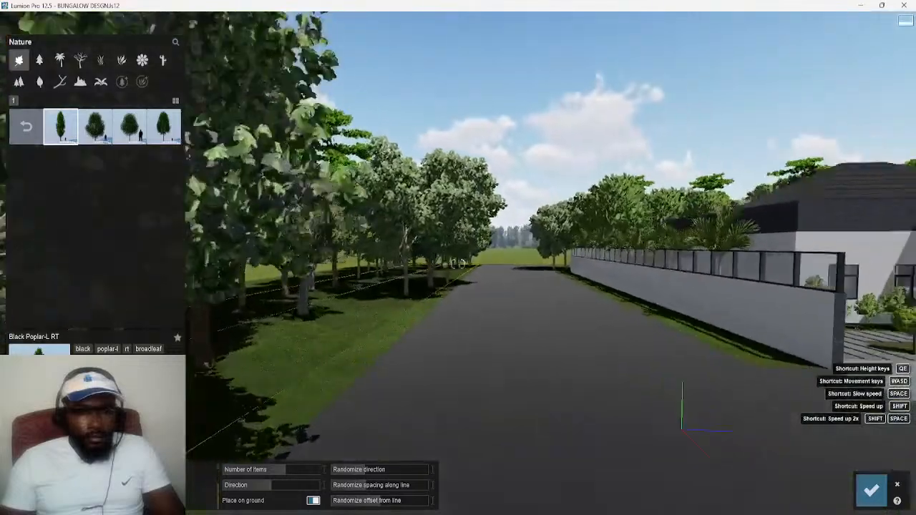
{"action": "right_click_drag", "start_coordinate": [458, 264], "coordinate": [235, 472]}
{"action": "key", "text": "w"}
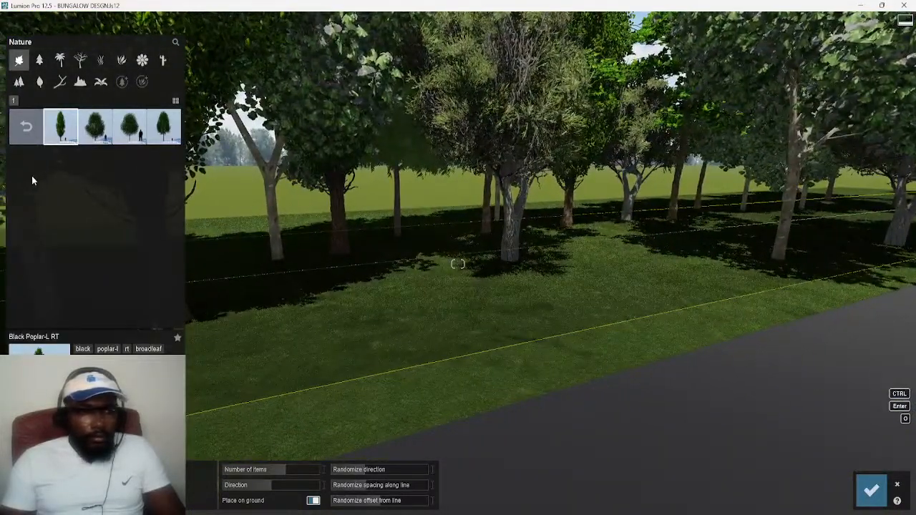
- Check Common Hawthorn, then switch the row to the Field Maple collection from page two
{"action": "left_click", "coordinate": [27, 127]}
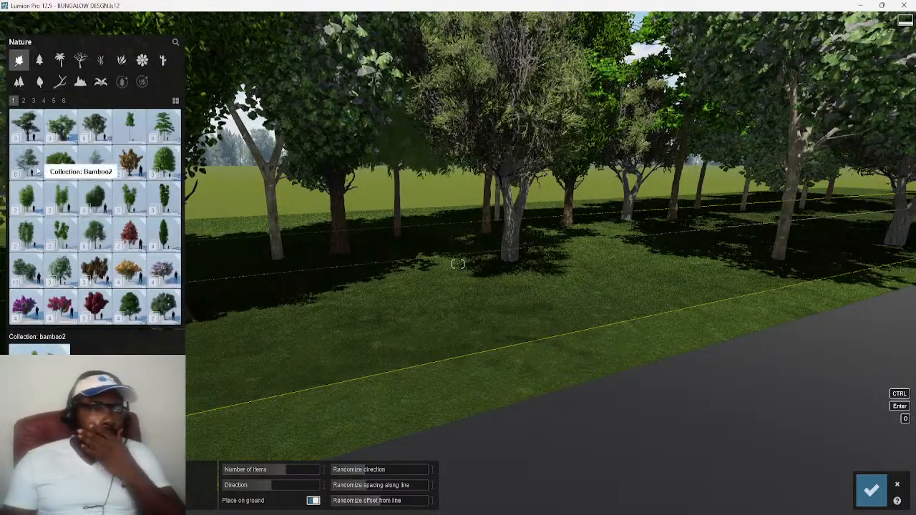
{"action": "left_click", "coordinate": [25, 101]}
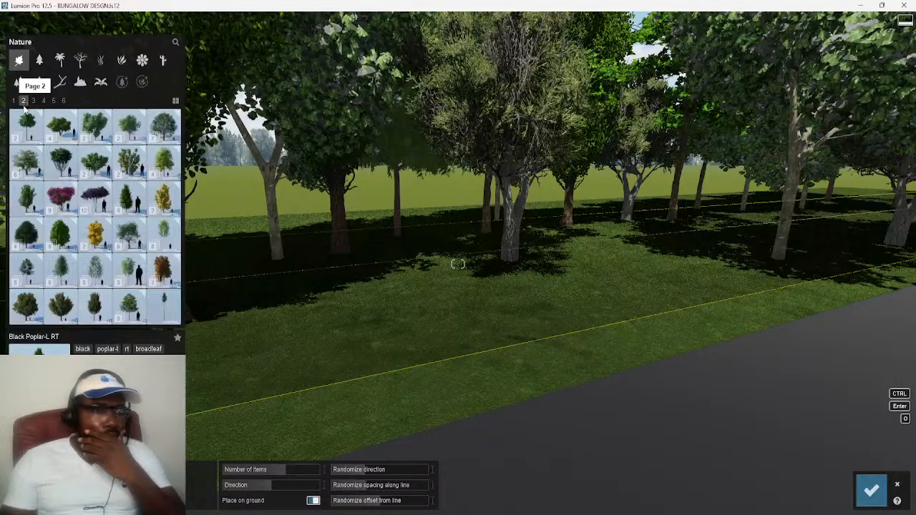
{"action": "left_click", "coordinate": [89, 171]}
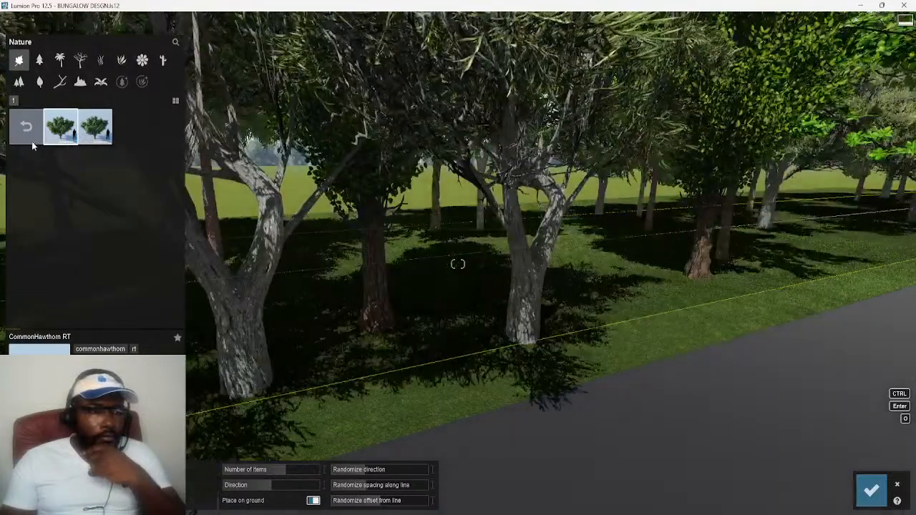
{"action": "left_click", "coordinate": [30, 136]}
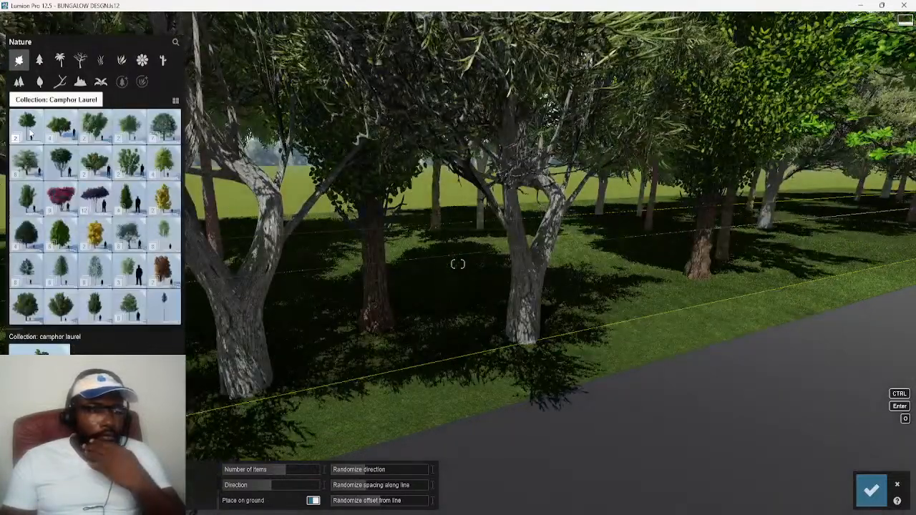
{"action": "left_click", "coordinate": [132, 309]}
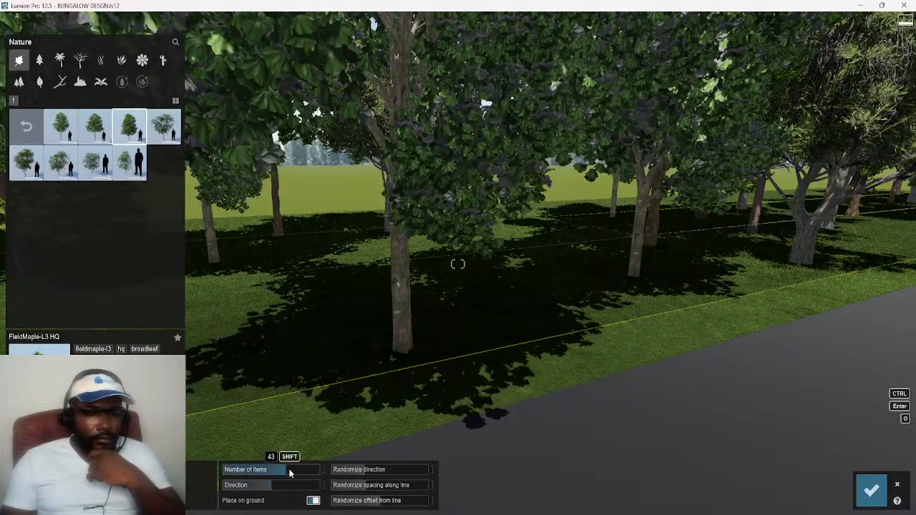
- Raise the row's tree count from 43 to 64 and confirm the maple row along the wall
{"action": "left_click_drag", "start_coordinate": [289, 471], "coordinate": [302, 469]}
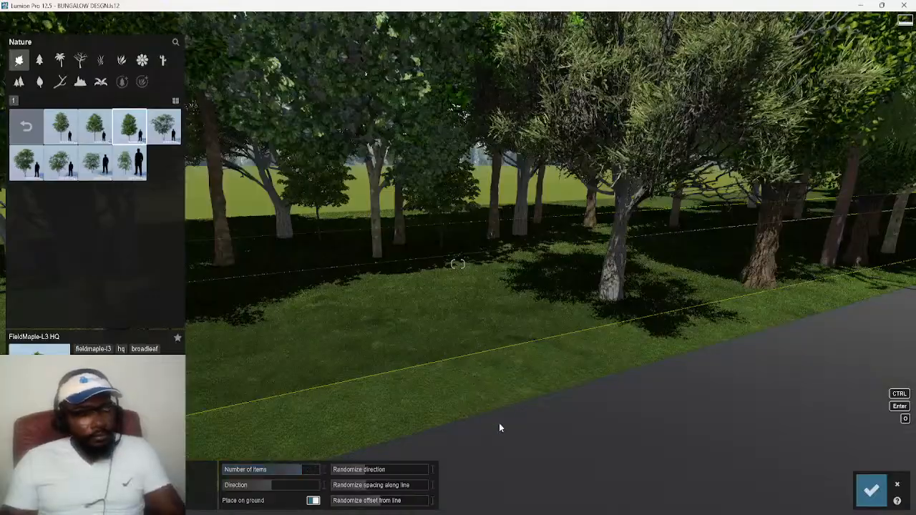
{"action": "right_click_drag", "start_coordinate": [472, 431], "coordinate": [608, 416]}
{"action": "right_click_drag", "start_coordinate": [458, 412], "coordinate": [645, 448]}
{"action": "key", "text": "s"}
{"action": "key", "text": "w"}
{"action": "key", "text": "s"}
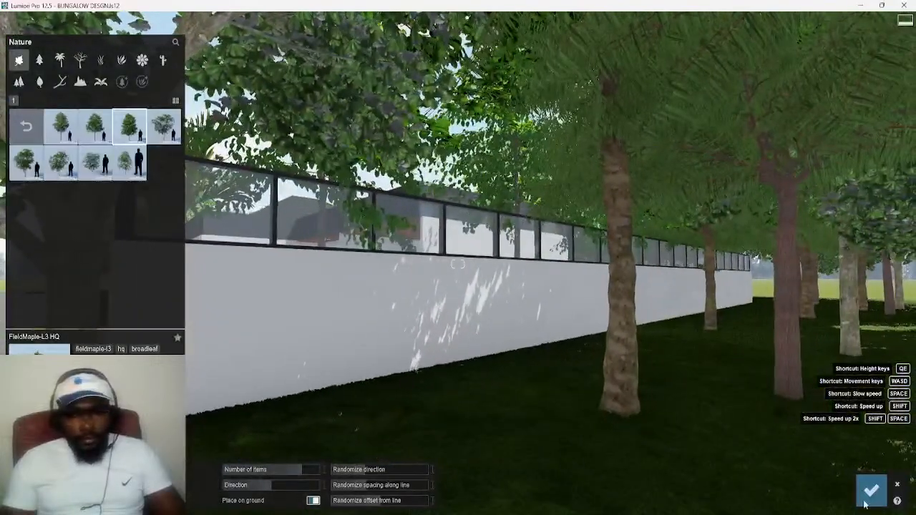
{"action": "left_click", "coordinate": [871, 495]}
- Pick FieldMaple-L2 HQ from the Field Maple collection and plant one maple in front of the wall
{"action": "key", "text": "s"}
{"action": "left_click", "coordinate": [24, 128]}
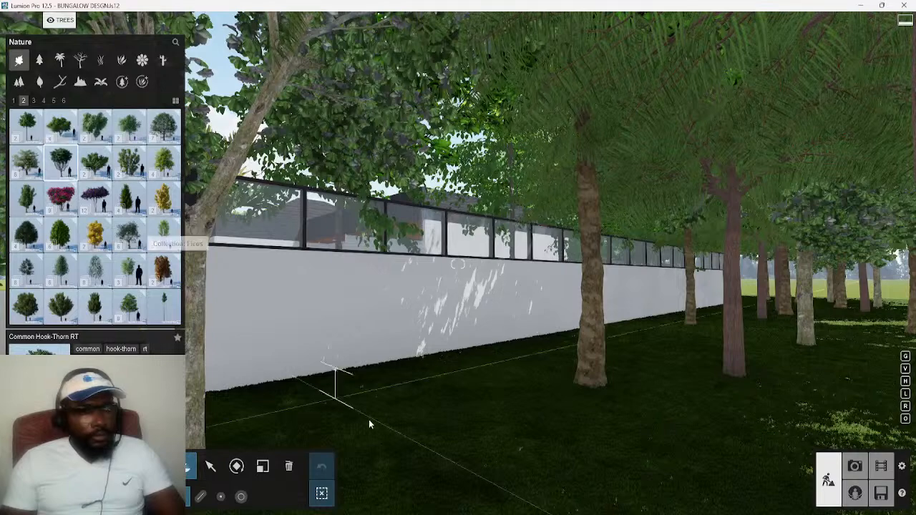
{"action": "left_click", "coordinate": [125, 310]}
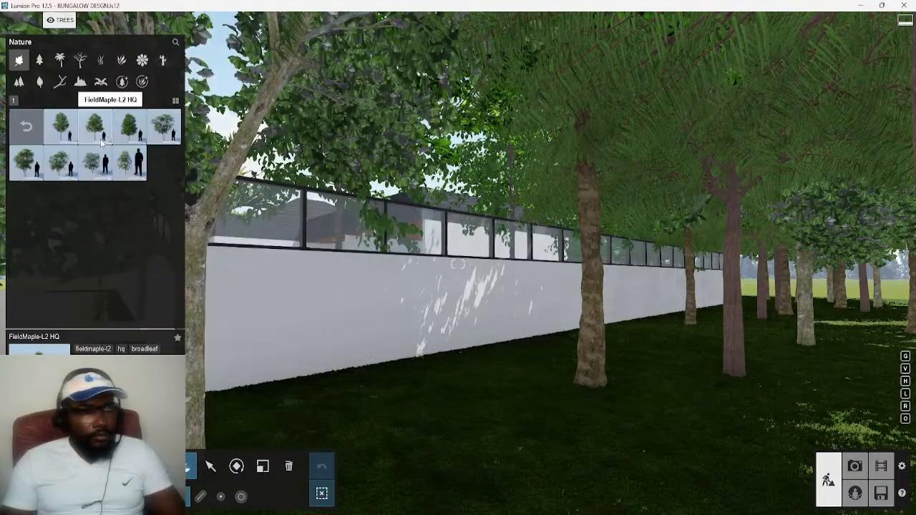
{"action": "left_click", "coordinate": [340, 439]}
{"action": "right_click_drag", "start_coordinate": [340, 439], "coordinate": [294, 449]}
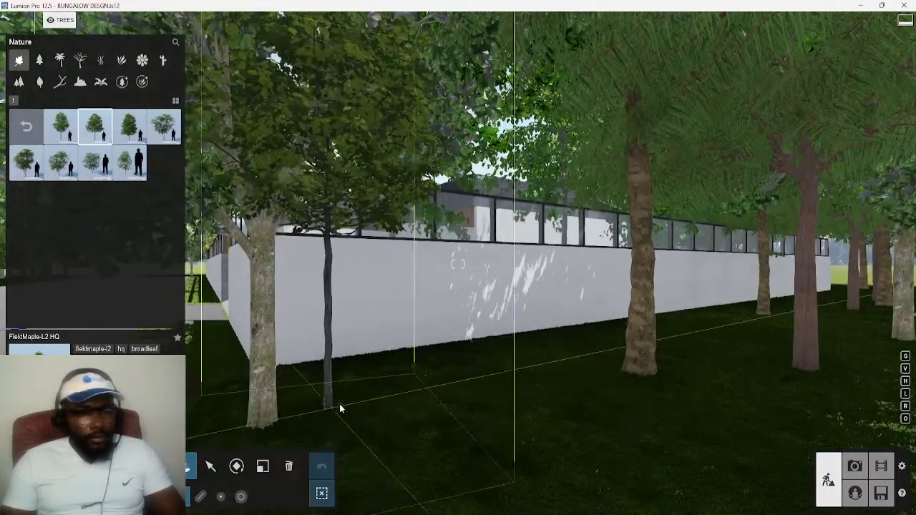
{"action": "left_click", "coordinate": [349, 402]}
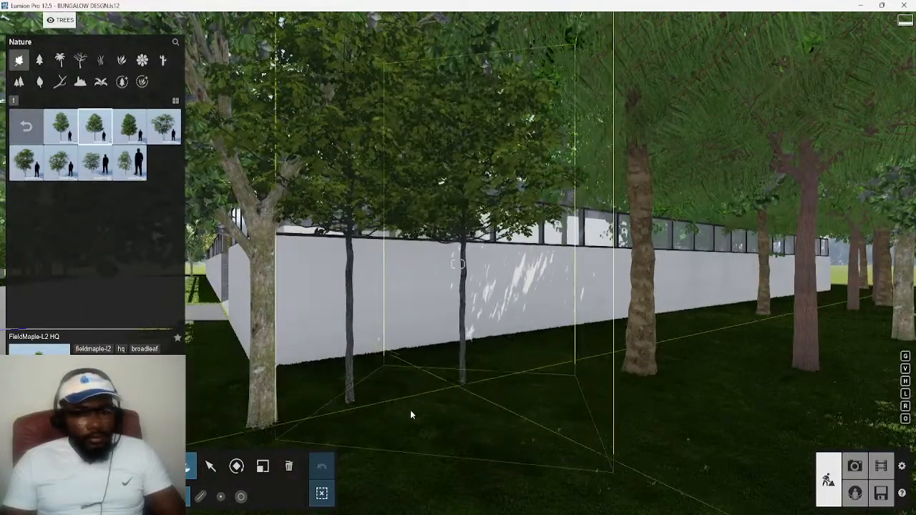
- Cancel mass placement and plant a second maple singly beside the wall
{"action": "left_click", "coordinate": [201, 498]}
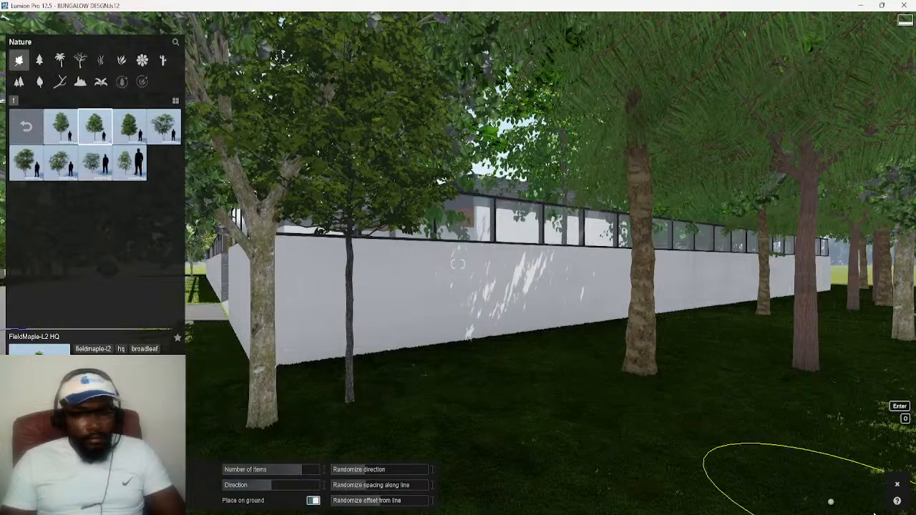
{"action": "left_click", "coordinate": [897, 486]}
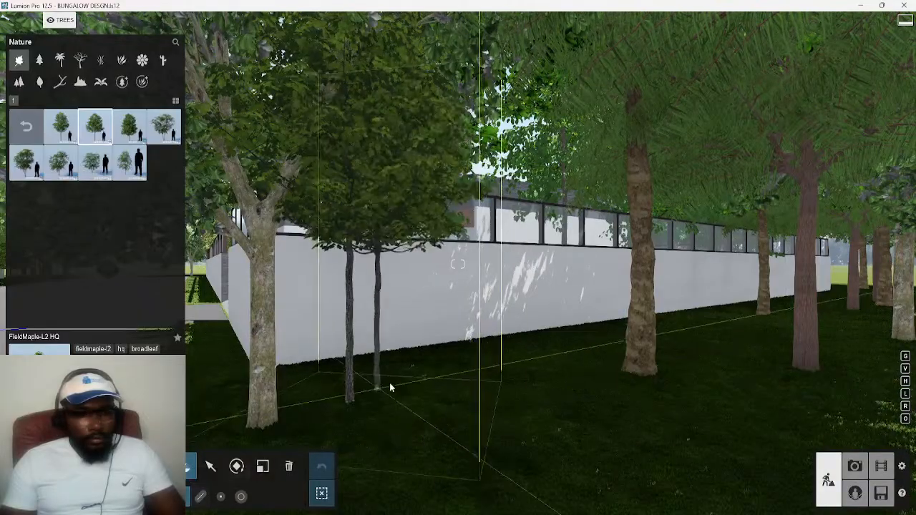
{"action": "left_click", "coordinate": [470, 380]}
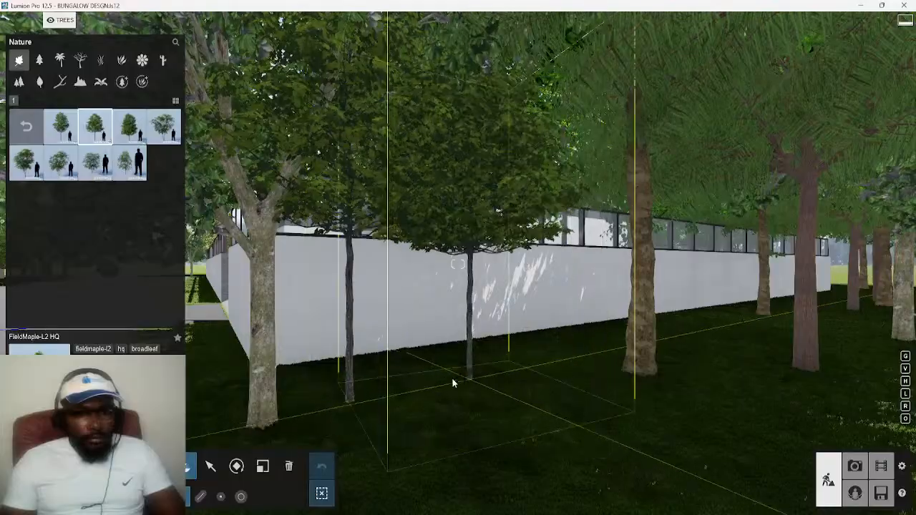
{"action": "key", "text": "w"}
{"action": "mouse_move", "coordinate": [452, 377]}
{"action": "right_mouse_down"}
{"action": "mouse_move", "coordinate": [466, 374]}
{"action": "mouse_move", "coordinate": [384, 389]}
{"action": "mouse_move", "coordinate": [454, 385]}
{"action": "right_mouse_up"}
{"action": "key", "text": "s"}
- Move over the fence to the outer white wall and plant three maples on its lawn
{"action": "key", "text": "d"}
{"action": "key", "text": "w"}
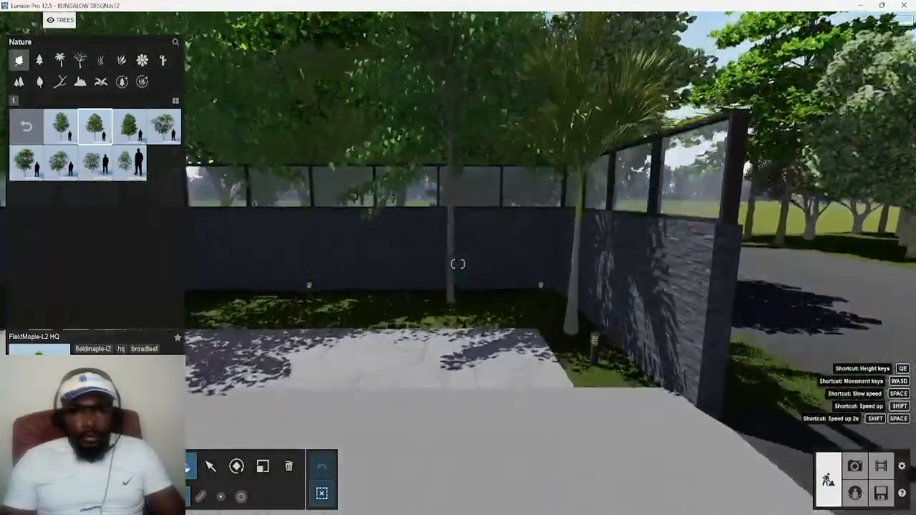
{"action": "key", "text": "q"}
{"action": "key", "text": "w"}
{"action": "right_click_drag", "start_coordinate": [453, 385], "coordinate": [265, 384]}
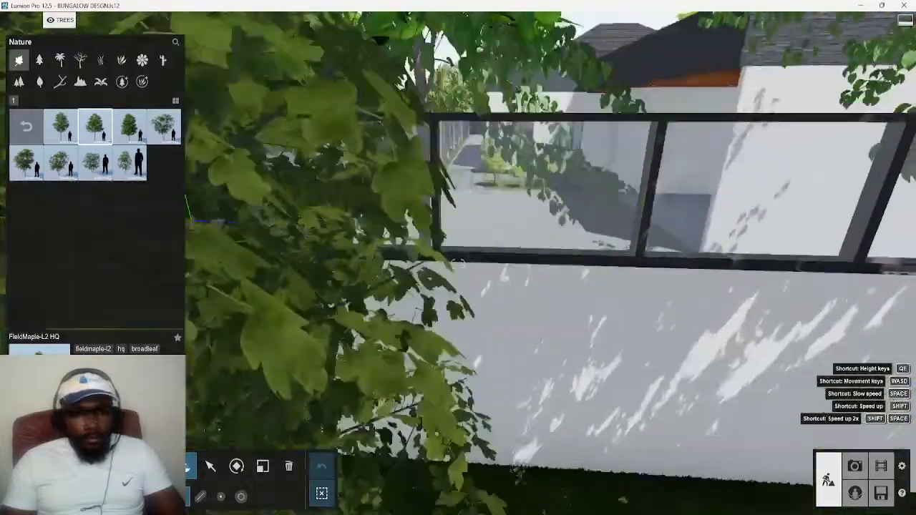
{"action": "key", "text": "s"}
{"action": "key", "text": "s"}
{"action": "key", "text": "a"}
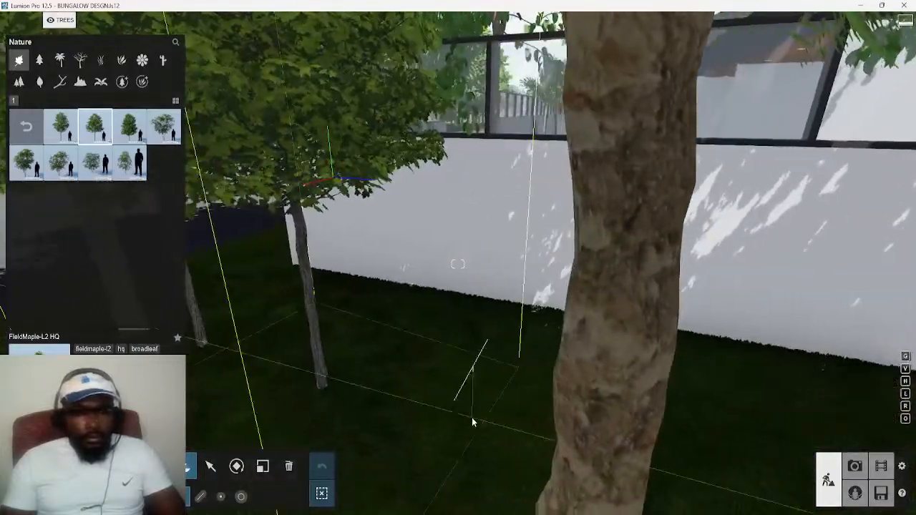
{"action": "left_click", "coordinate": [477, 420]}
{"action": "key", "text": "d"}
{"action": "key", "text": "s"}
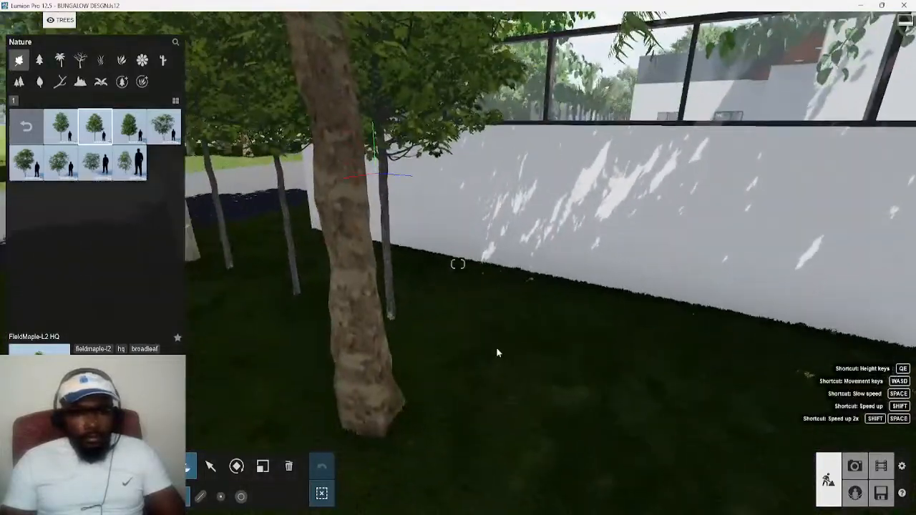
{"action": "left_click", "coordinate": [526, 356]}
{"action": "left_click", "coordinate": [742, 411]}
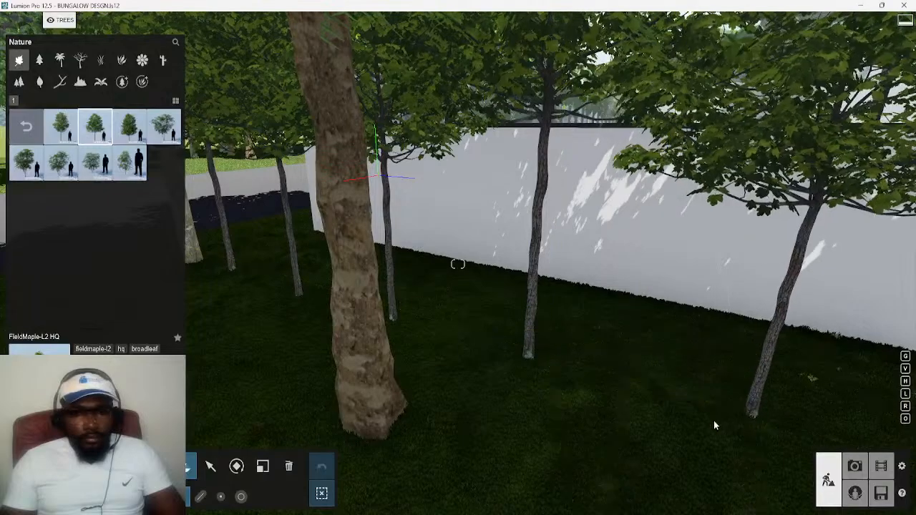
- Plant four more maples in front of the wall between the large trees
{"action": "right_click_drag", "start_coordinate": [714, 422], "coordinate": [823, 422]}
{"action": "key", "text": "a"}
{"action": "key", "text": "d"}
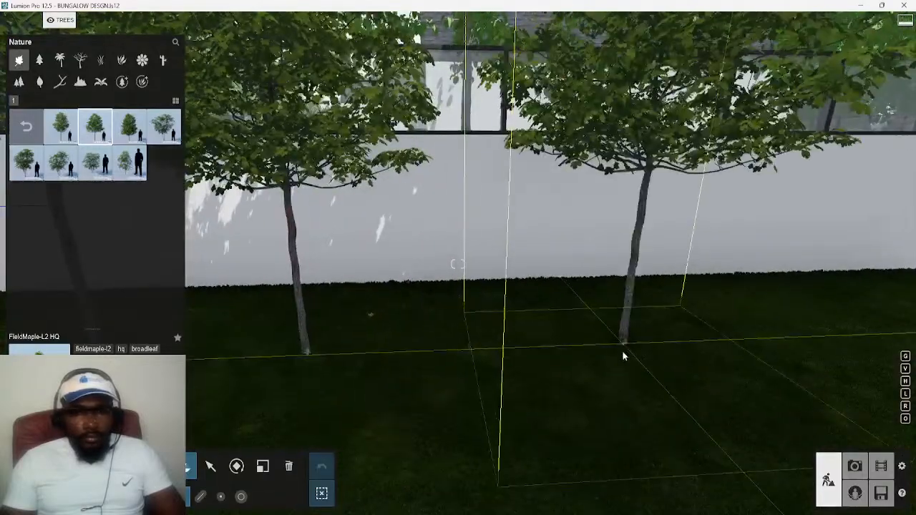
{"action": "left_click", "coordinate": [557, 365]}
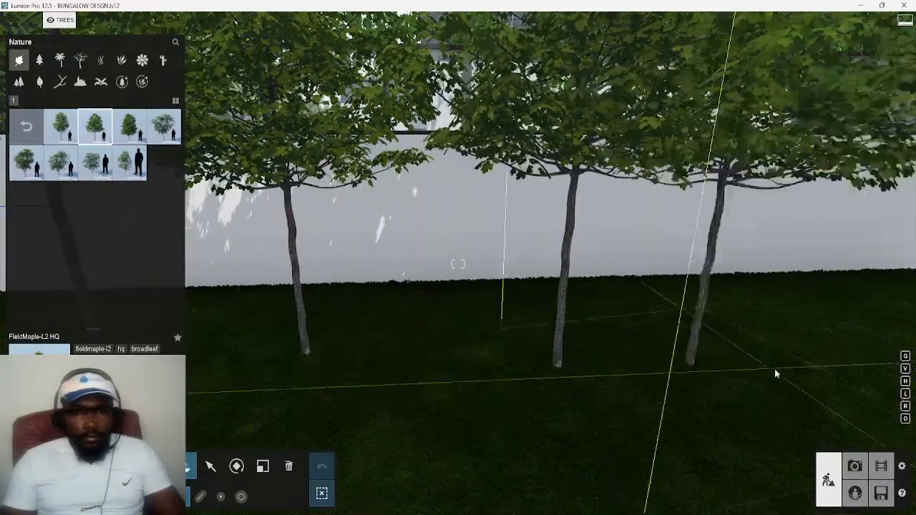
{"action": "left_click", "coordinate": [789, 366]}
{"action": "right_click_drag", "start_coordinate": [788, 367], "coordinate": [870, 364]}
{"action": "key", "text": "d"}
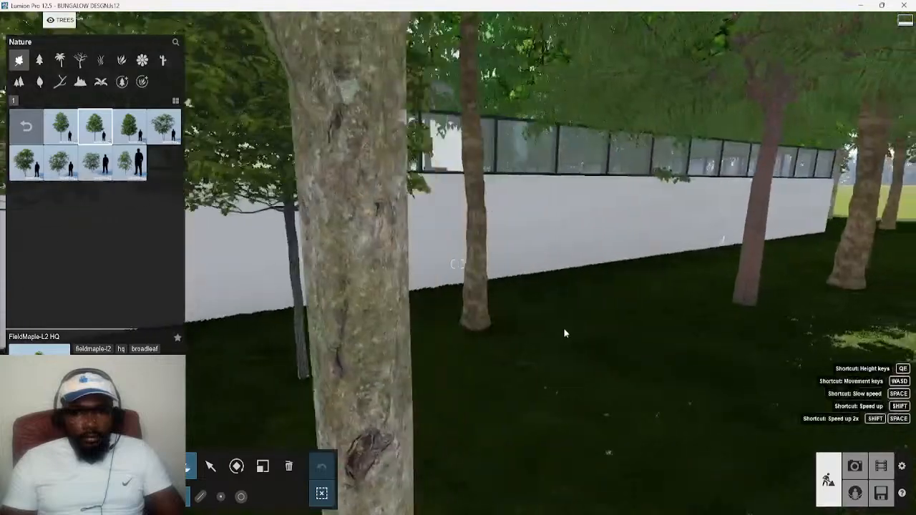
{"action": "left_click", "coordinate": [515, 339]}
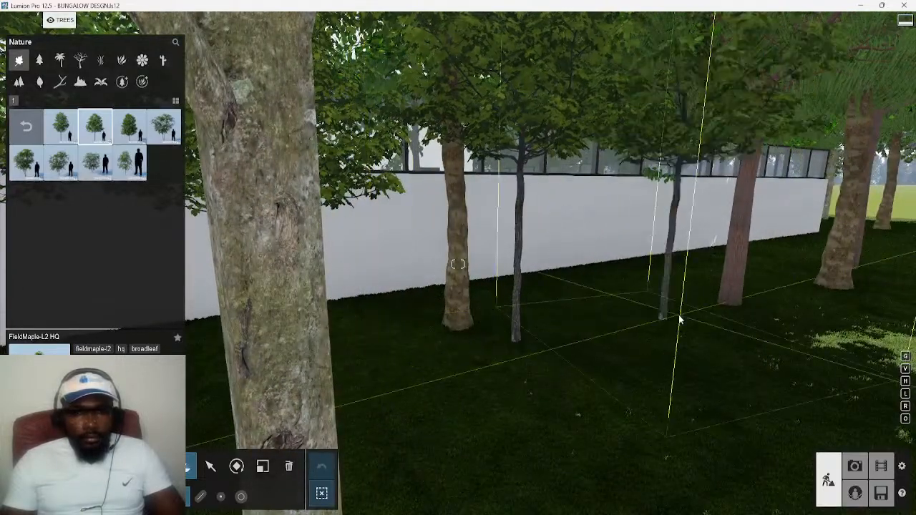
{"action": "left_click", "coordinate": [684, 308]}
- Continue along the wall, planting three more maples near the thin trunks
{"action": "key", "text": "d"}
{"action": "key", "text": "w"}
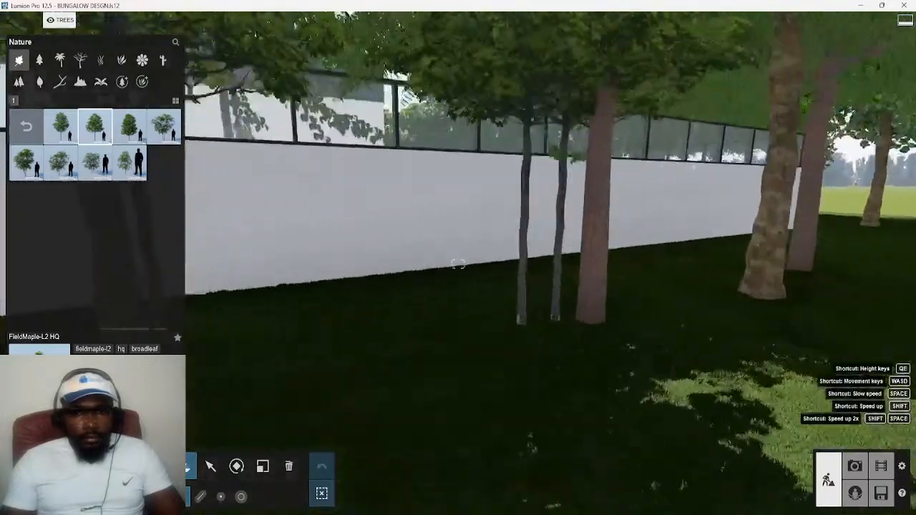
{"action": "left_click", "coordinate": [623, 290]}
{"action": "key", "text": "d"}
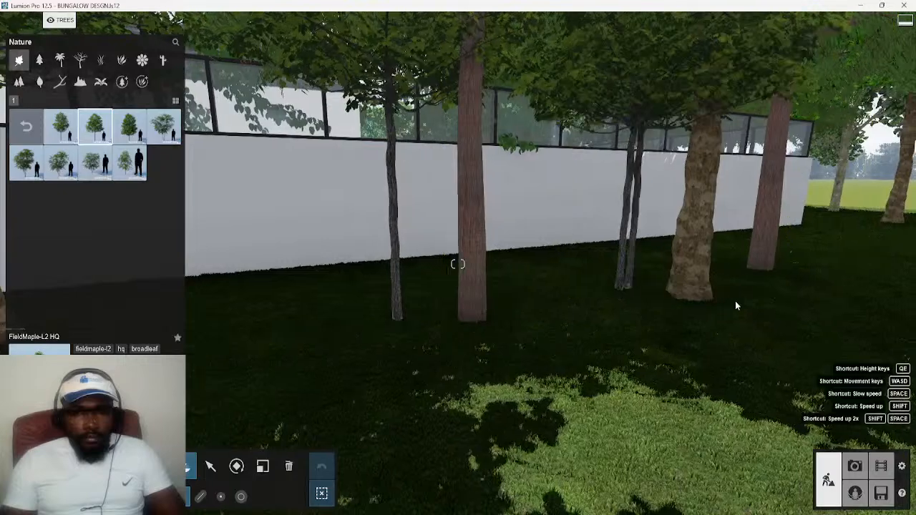
{"action": "right_click_drag", "start_coordinate": [735, 300], "coordinate": [578, 270]}
{"action": "key", "text": "d"}
{"action": "left_click", "coordinate": [539, 278]}
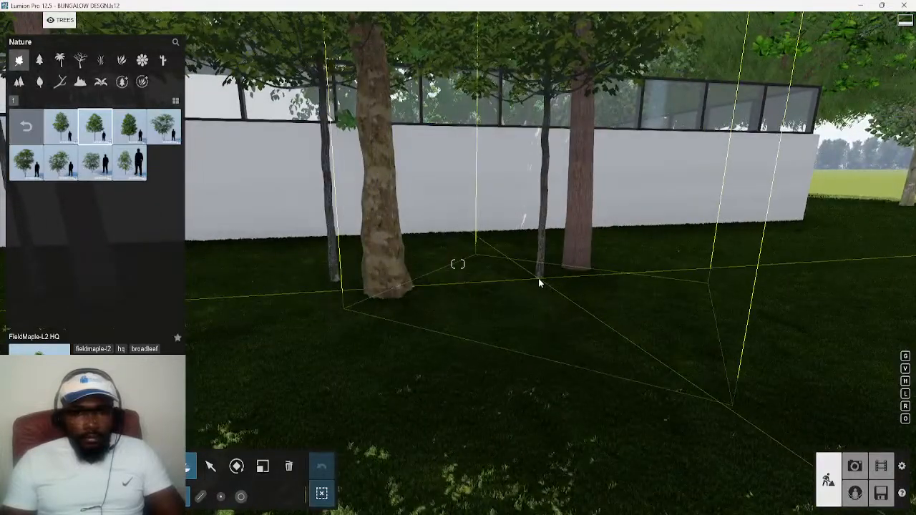
{"action": "left_click", "coordinate": [700, 275]}
{"action": "key", "text": "d"}
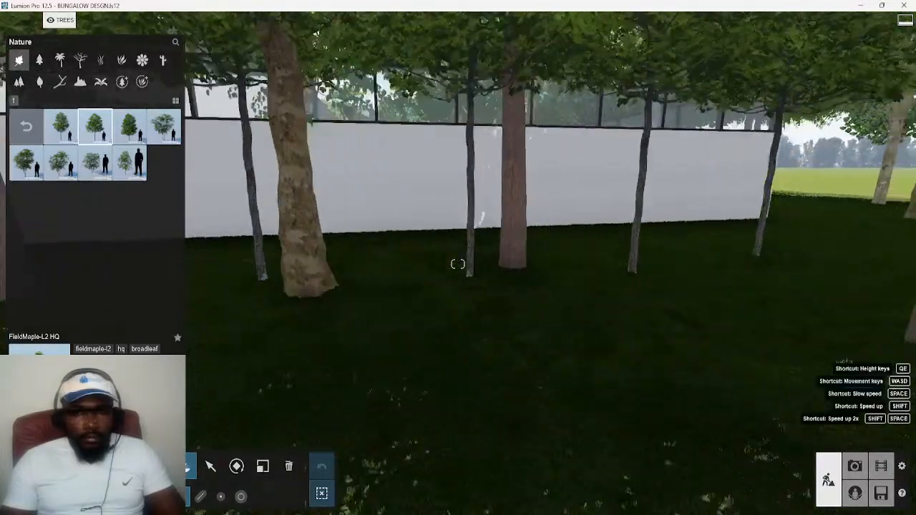
{"action": "right_click_drag", "start_coordinate": [784, 259], "coordinate": [516, 242]}
{"action": "key", "text": "d"}
{"action": "key", "text": "d"}
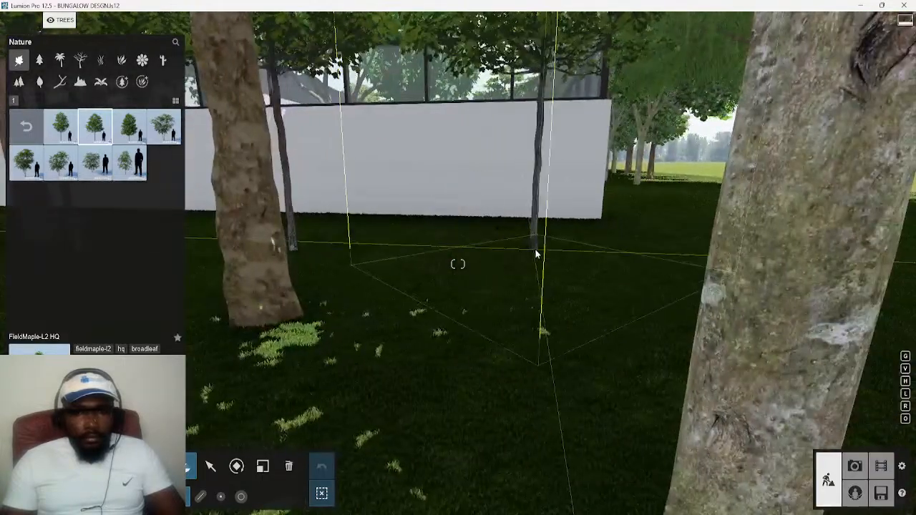
{"action": "key", "text": "d"}
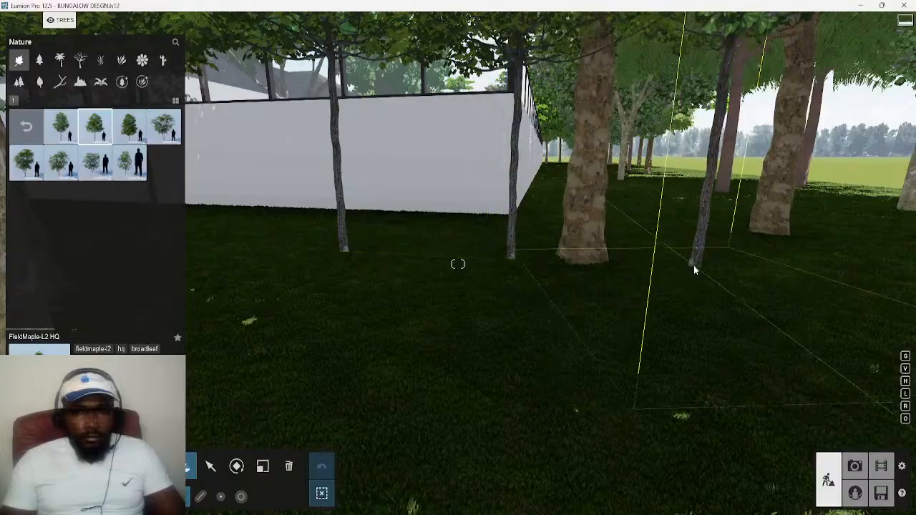
{"action": "key", "text": "w"}
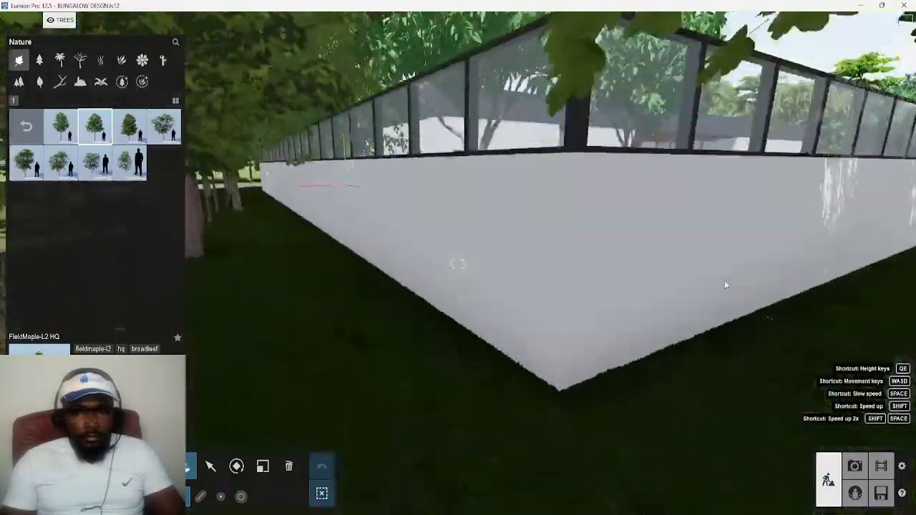
{"action": "key", "text": "w"}
{"action": "right_click_drag", "start_coordinate": [725, 286], "coordinate": [864, 344]}
{"action": "key", "text": "s"}
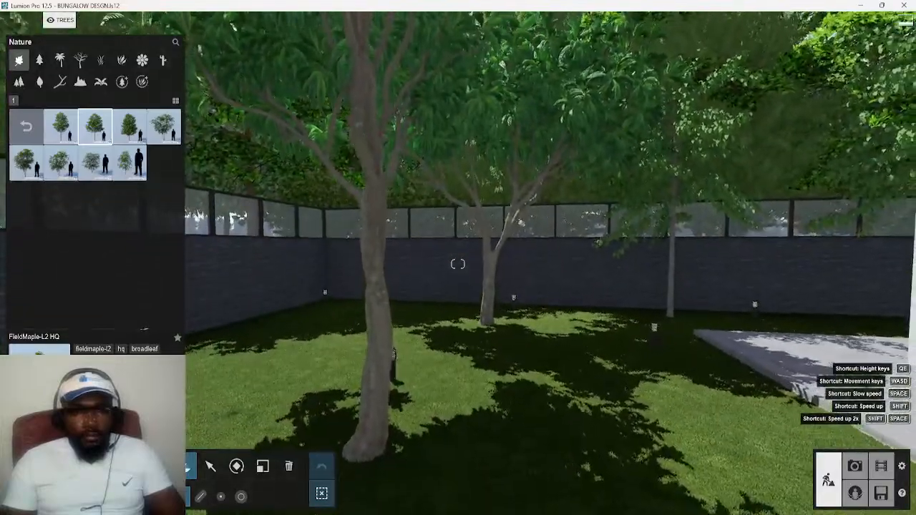
{"action": "key", "text": "w"}
{"action": "right_click_drag", "start_coordinate": [458, 264], "coordinate": [215, 258]}
{"action": "key", "text": "s"}
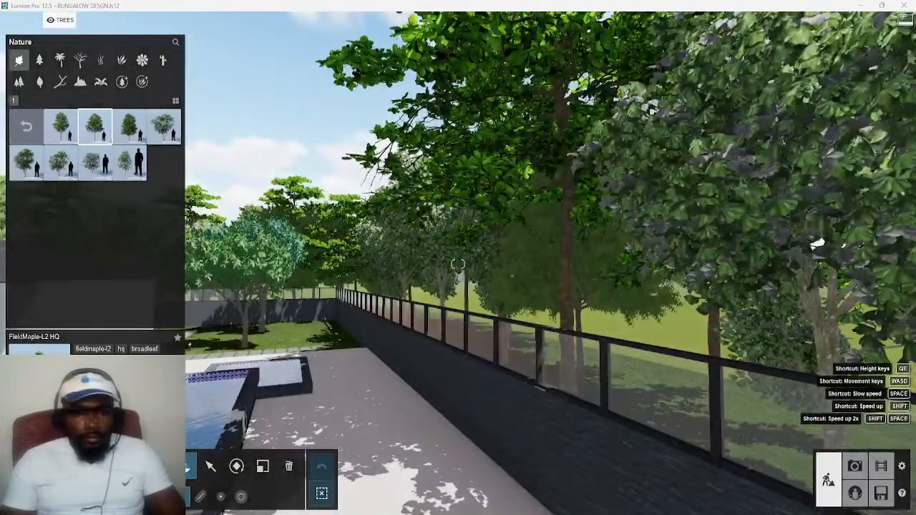
{"action": "key", "text": "w"}
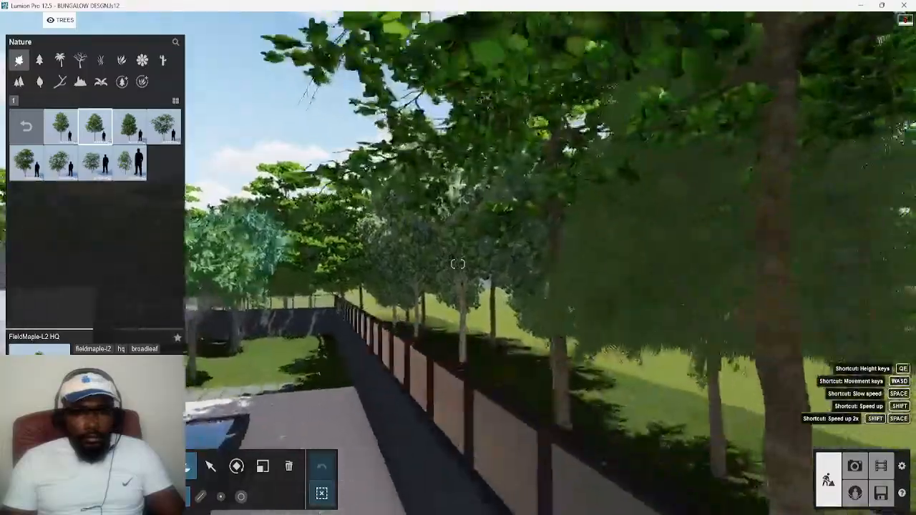
{"action": "right_click_drag", "start_coordinate": [654, 311], "coordinate": [518, 366]}
{"action": "key", "text": "w"}
{"action": "key", "text": "e"}
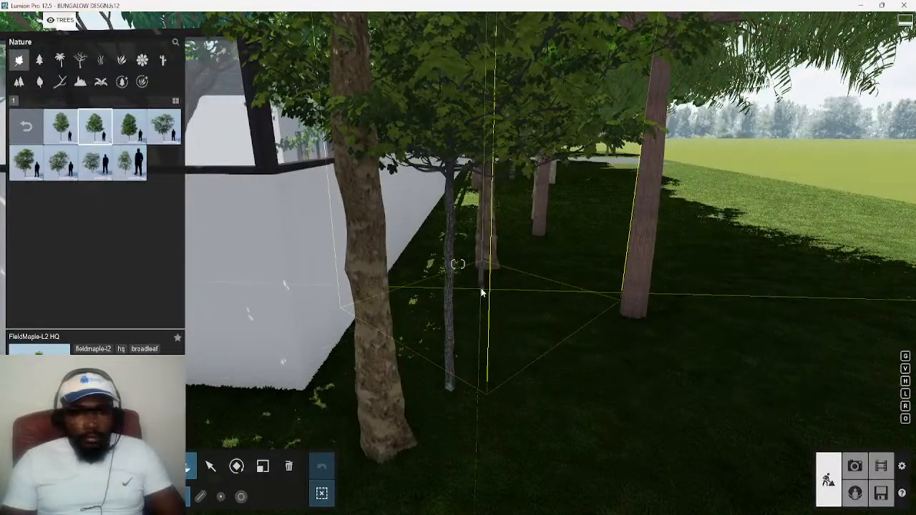
- Plant six FieldMaple-L2 HQ maples on the lawn along the first stretch of the wall
{"action": "key", "text": "d"}
{"action": "right_click_drag", "start_coordinate": [644, 326], "coordinate": [571, 304]}
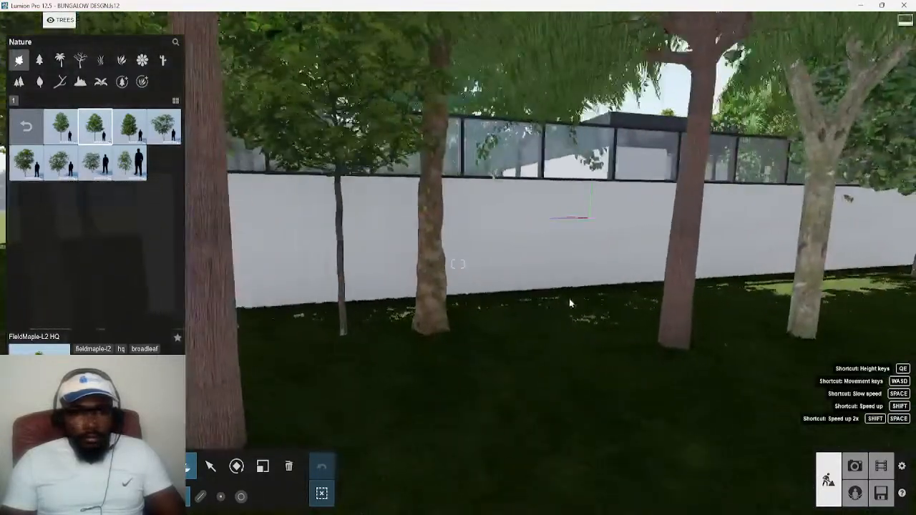
{"action": "left_click", "coordinate": [491, 324]}
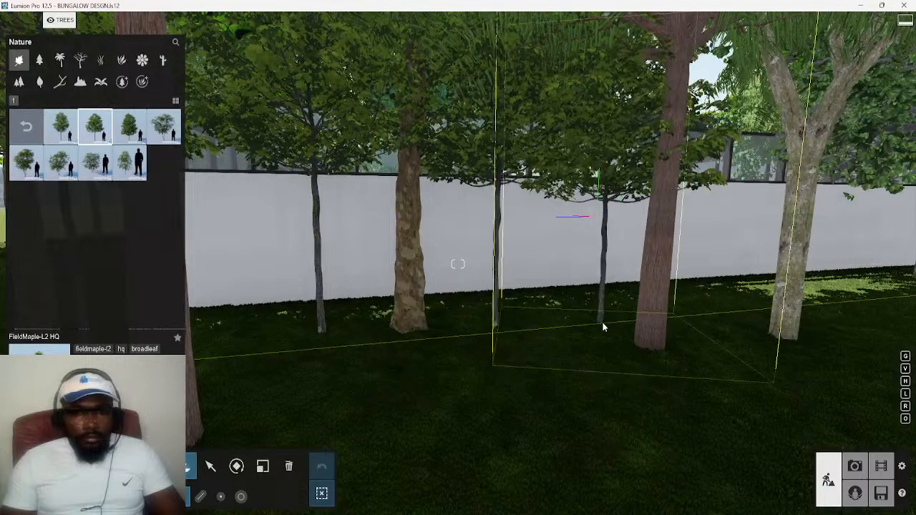
{"action": "left_click", "coordinate": [604, 322]}
{"action": "key", "text": "d"}
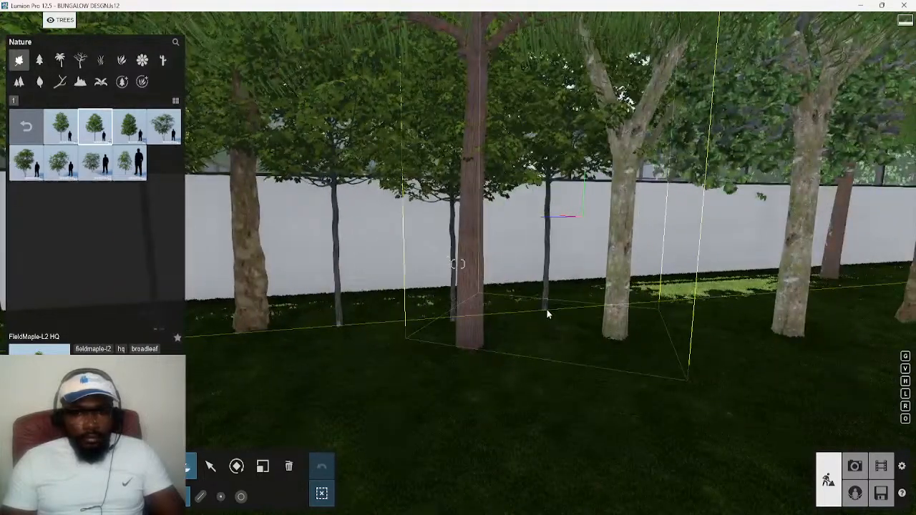
{"action": "left_click", "coordinate": [547, 312]}
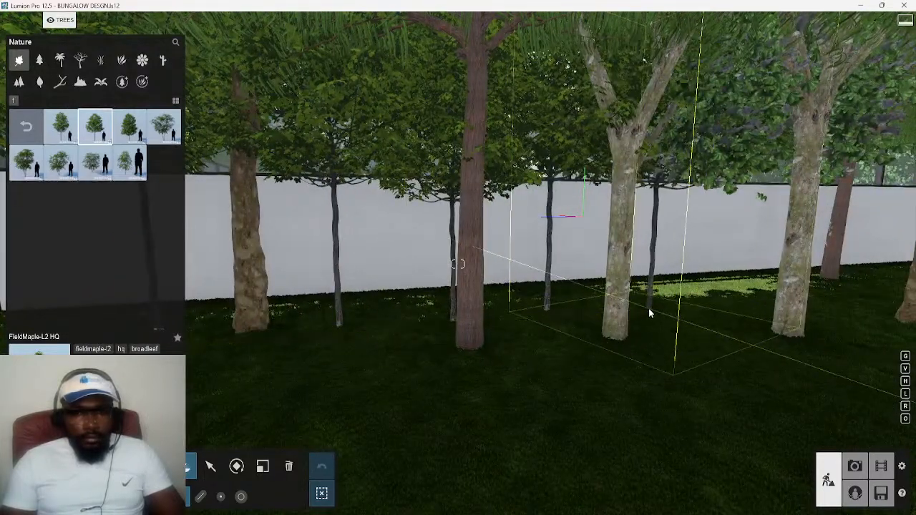
{"action": "left_click", "coordinate": [650, 310]}
{"action": "left_click", "coordinate": [733, 300]}
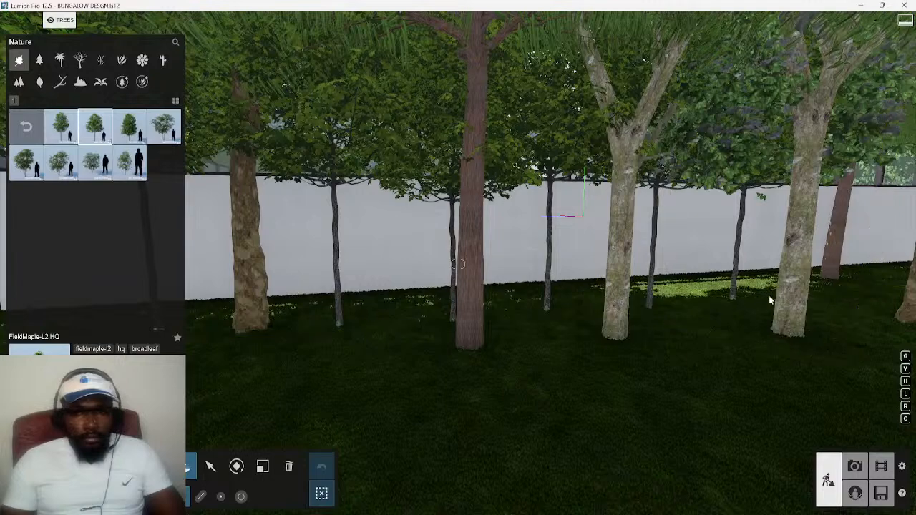
{"action": "key", "text": "d"}
{"action": "left_click", "coordinate": [662, 291]}
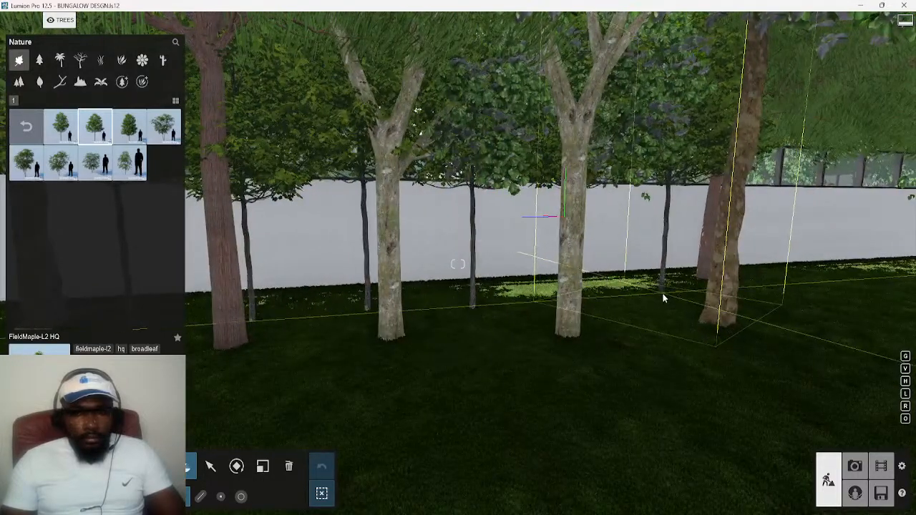
- Plant six more maples further along the wall to complete the row
{"action": "key", "text": "d"}
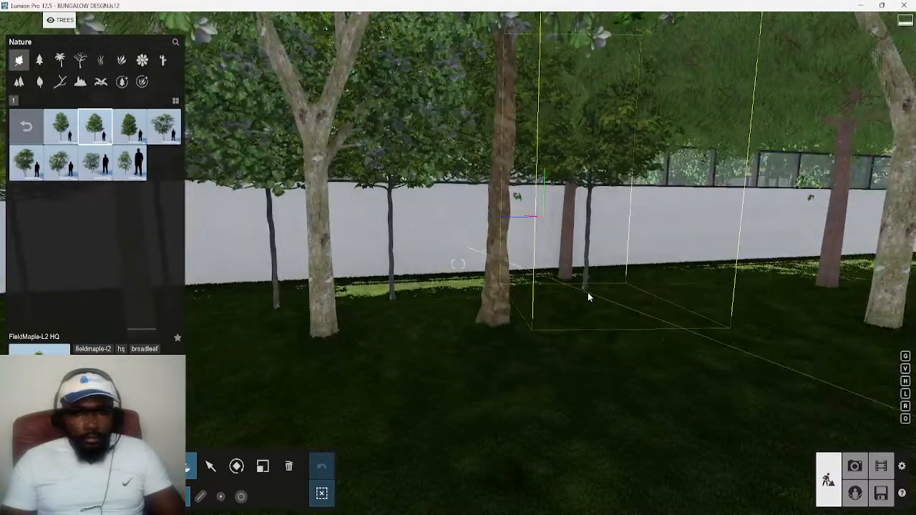
{"action": "left_click", "coordinate": [588, 292]}
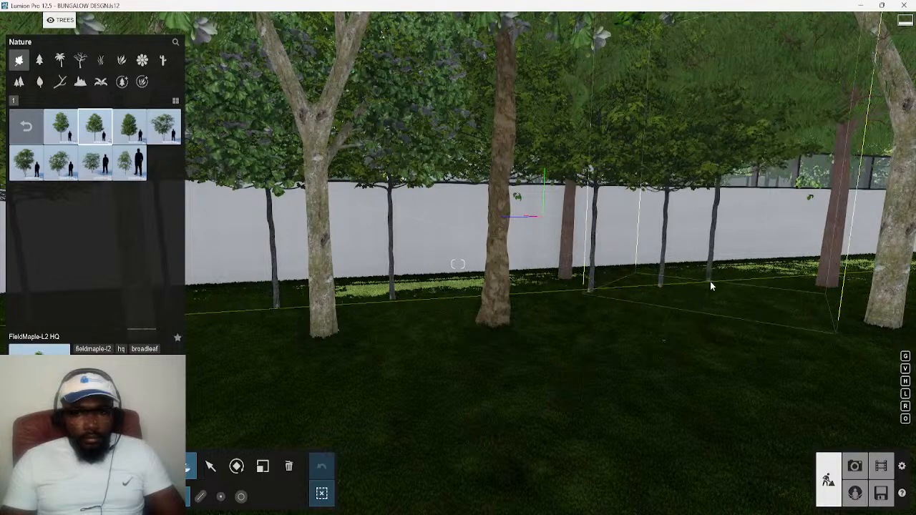
{"action": "left_click", "coordinate": [723, 285]}
{"action": "left_click", "coordinate": [789, 277]}
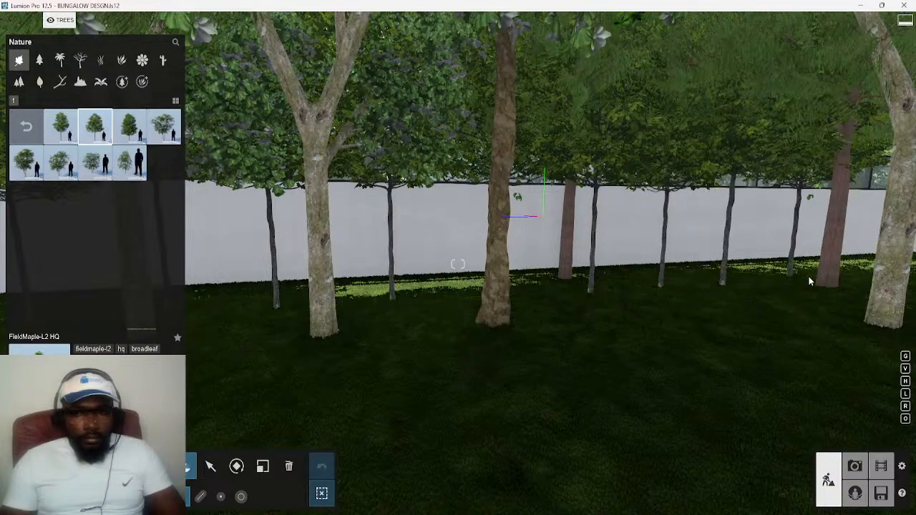
{"action": "key", "text": "d"}
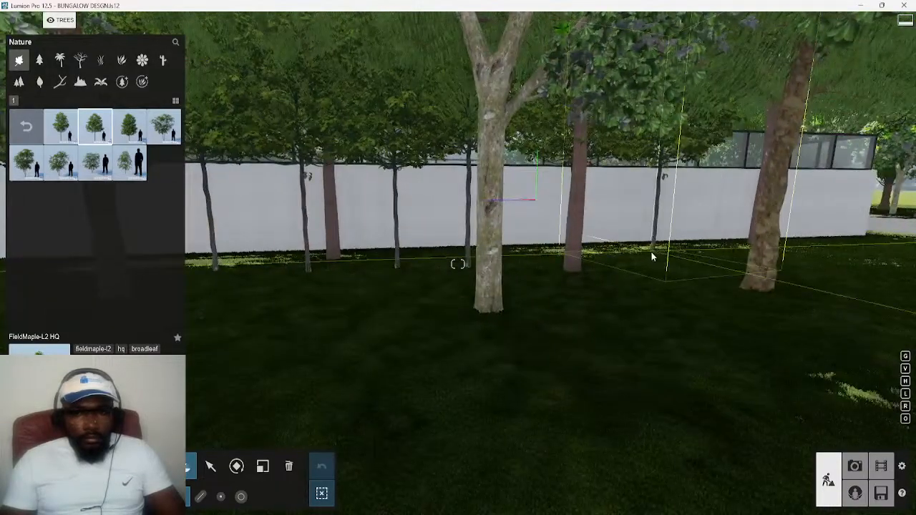
{"action": "left_click", "coordinate": [649, 258]}
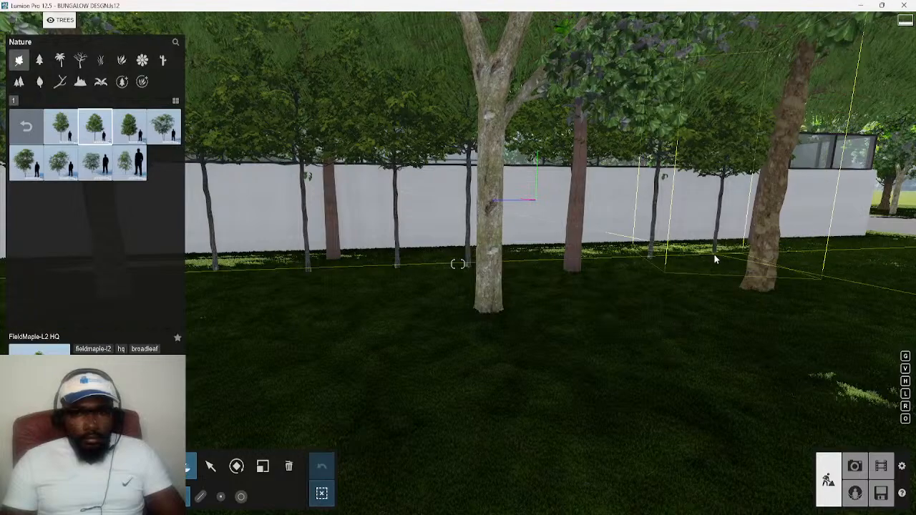
{"action": "key", "text": "d"}
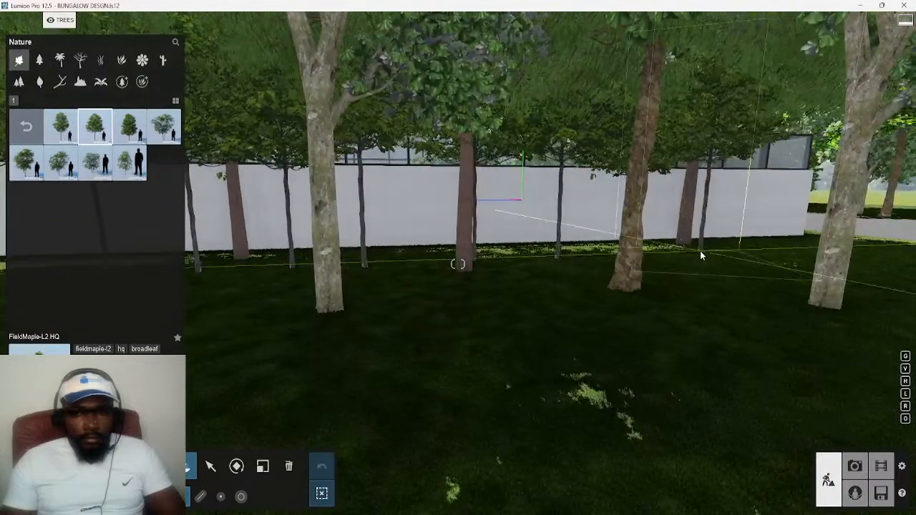
{"action": "left_click", "coordinate": [701, 253]}
{"action": "left_click", "coordinate": [790, 246]}
{"action": "key", "text": "d"}
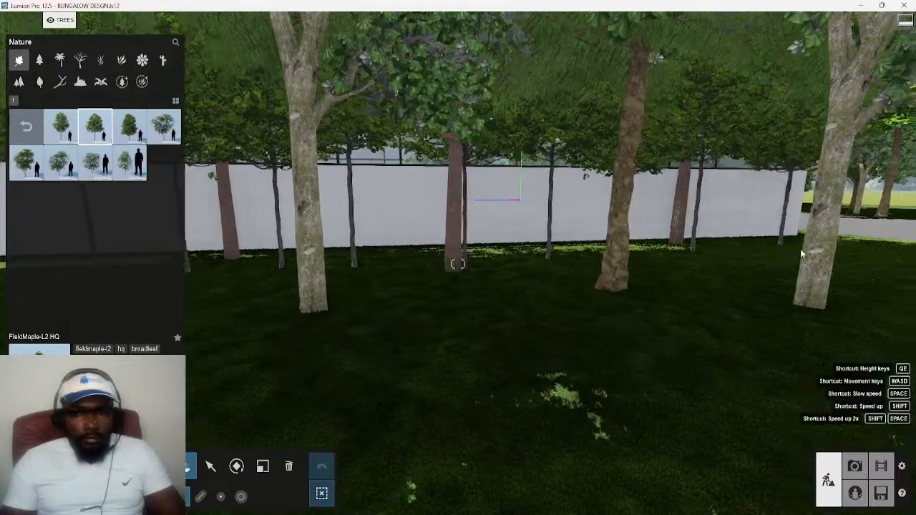
{"action": "right_click_drag", "start_coordinate": [790, 246], "coordinate": [861, 245]}
- Fly along the white wall to face the driveway and garage, then return to the full tree collection
{"action": "key", "text": "d"}
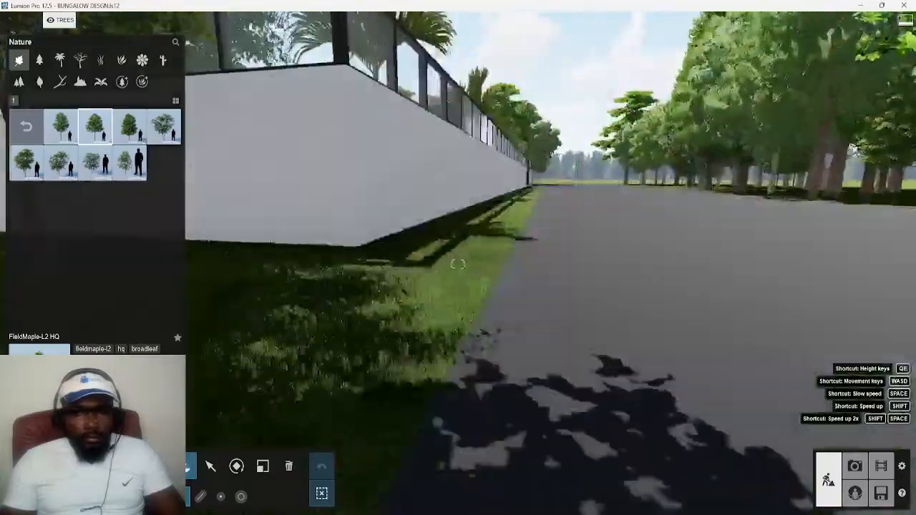
{"action": "right_click_drag", "start_coordinate": [766, 239], "coordinate": [559, 187]}
{"action": "key", "text": "d"}
{"action": "key", "text": "q"}
{"action": "right_click_drag", "start_coordinate": [458, 264], "coordinate": [769, 259]}
{"action": "key", "text": "d"}
{"action": "key", "text": "d"}
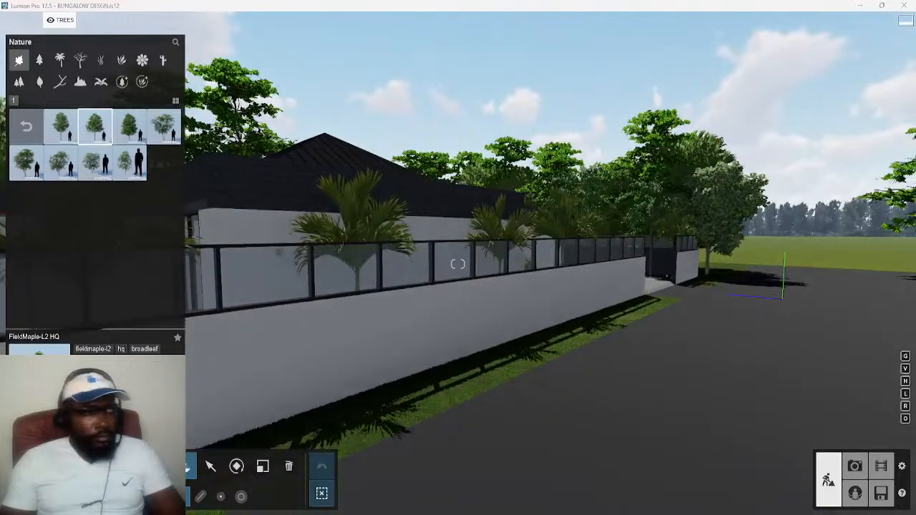
{"action": "key", "text": "w"}
{"action": "key", "text": "d"}
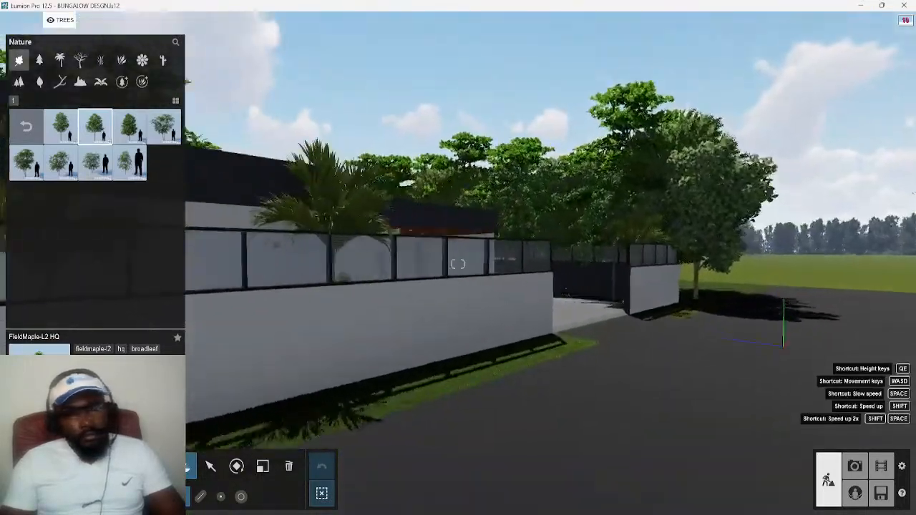
{"action": "right_click_drag", "start_coordinate": [773, 301], "coordinate": [514, 305]}
{"action": "key", "text": "d"}
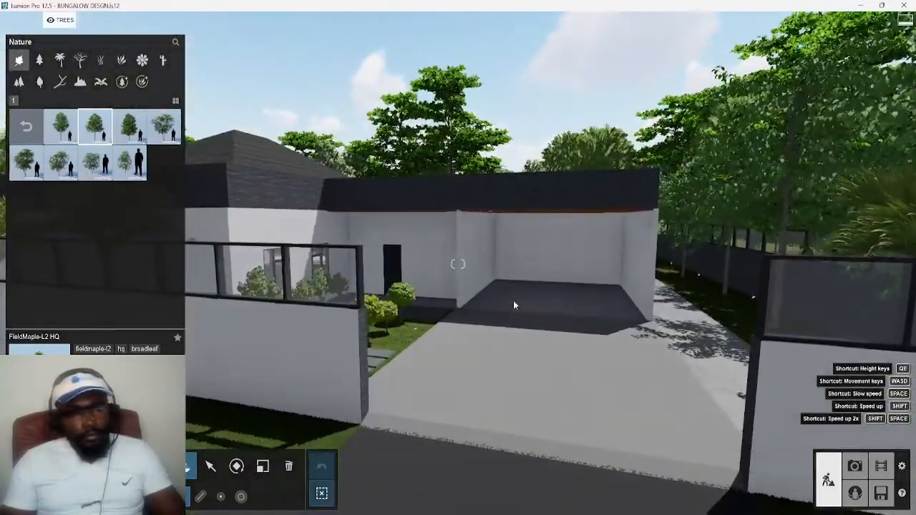
{"action": "key", "text": "d"}
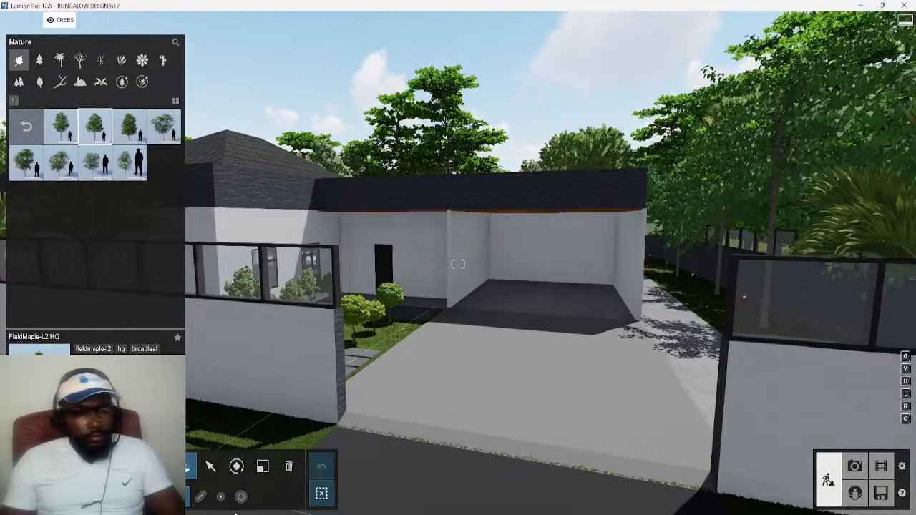
{"action": "left_click", "coordinate": [27, 130]}
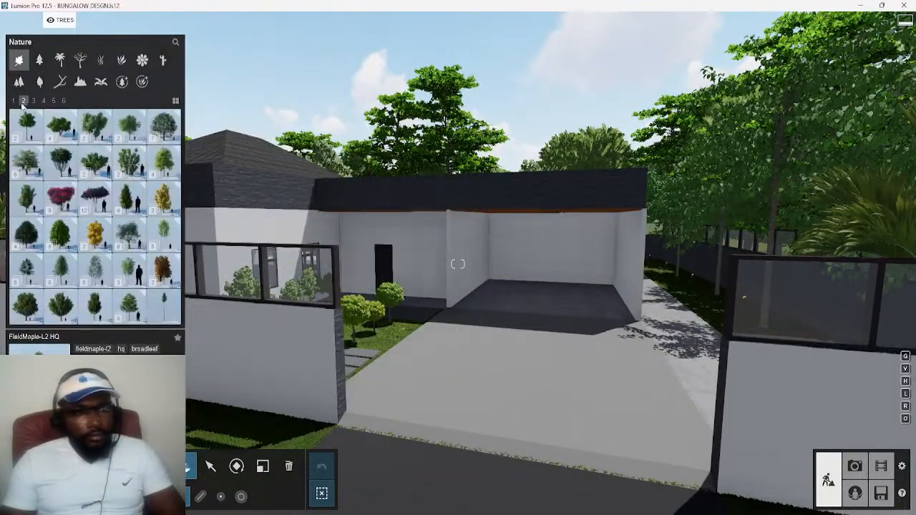
- Switch the object library to the Transport vehicles category
{"action": "left_click", "coordinate": [94, 467]}
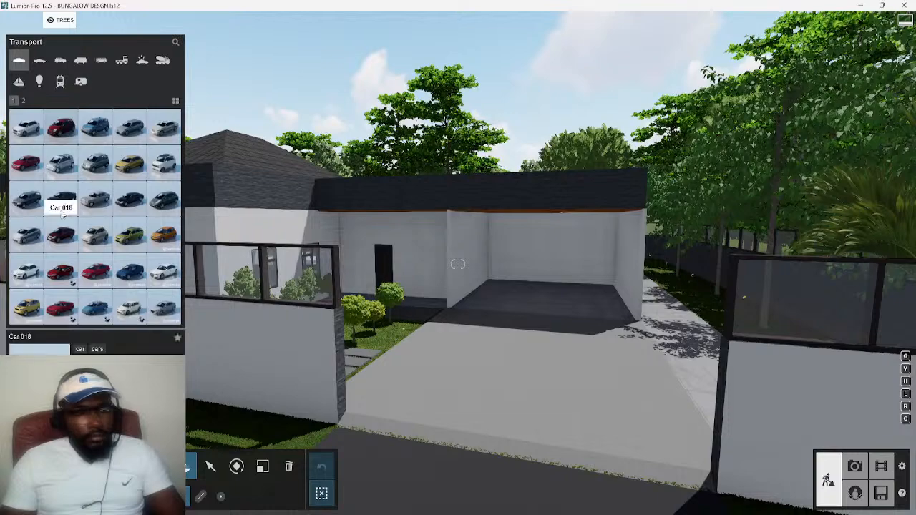
{"action": "key", "text": "a"}
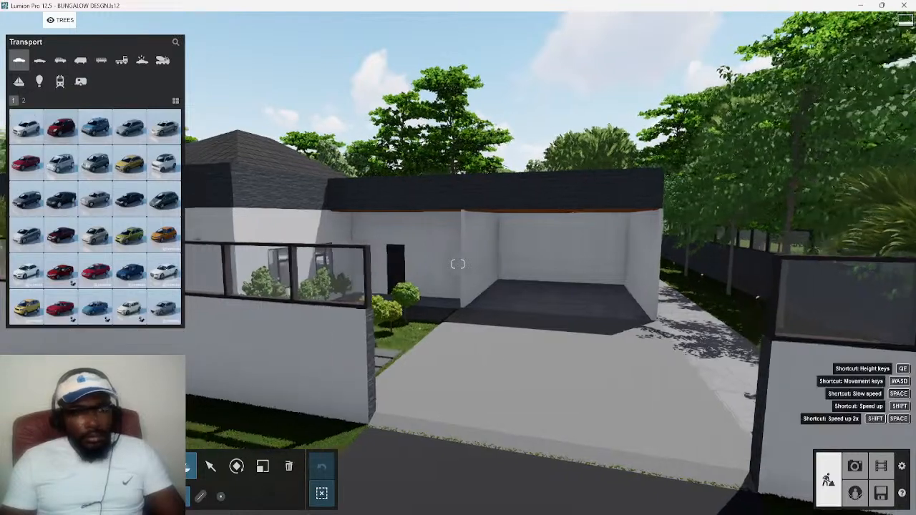
{"action": "right_click_drag", "start_coordinate": [481, 364], "coordinate": [545, 351]}
- Rename Layer 3 to CARS
{"action": "mouse_move", "coordinate": [61, 14]}
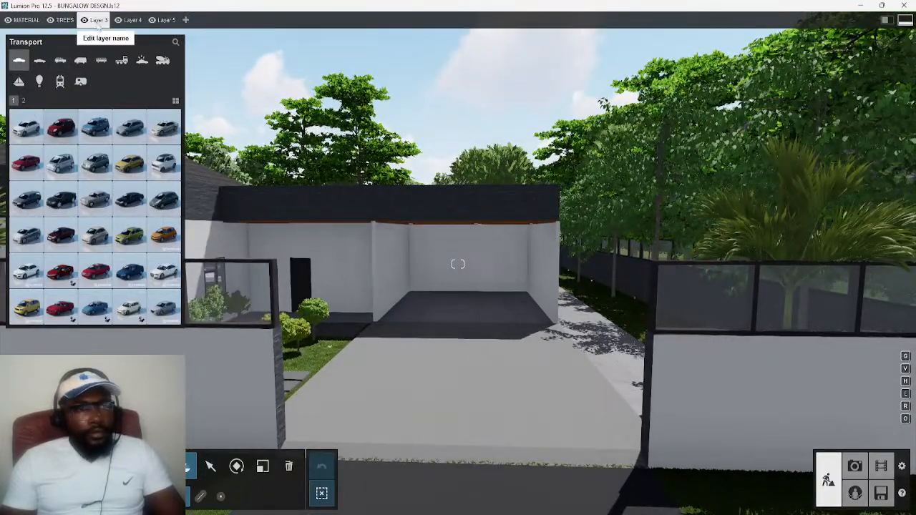
{"action": "left_click", "coordinate": [98, 20]}
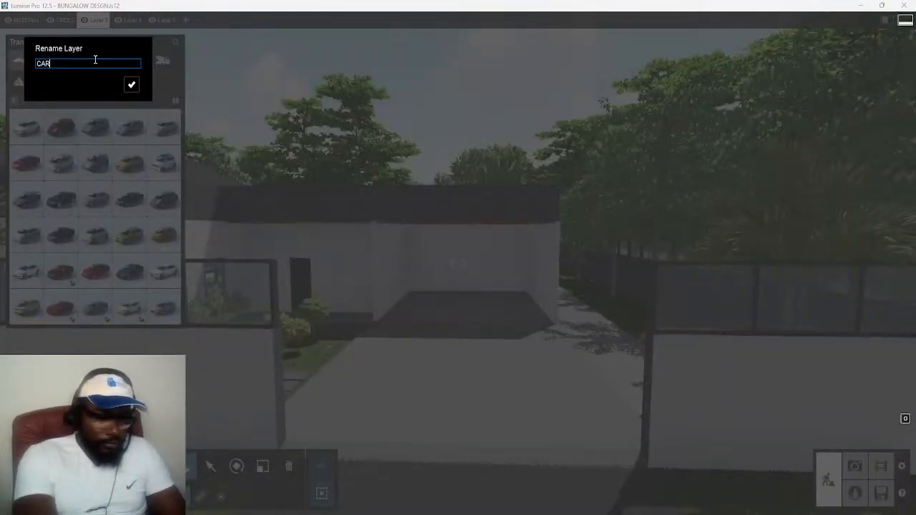
{"action": "left_click", "coordinate": [132, 86]}
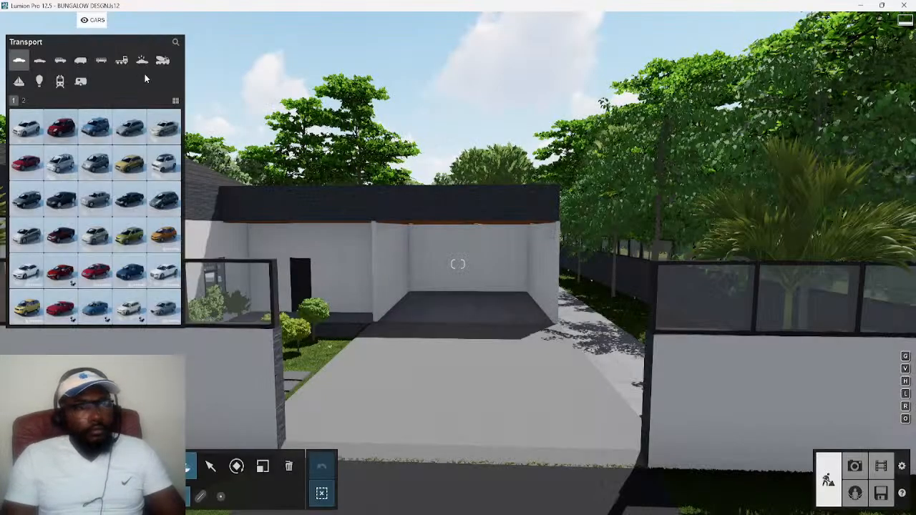
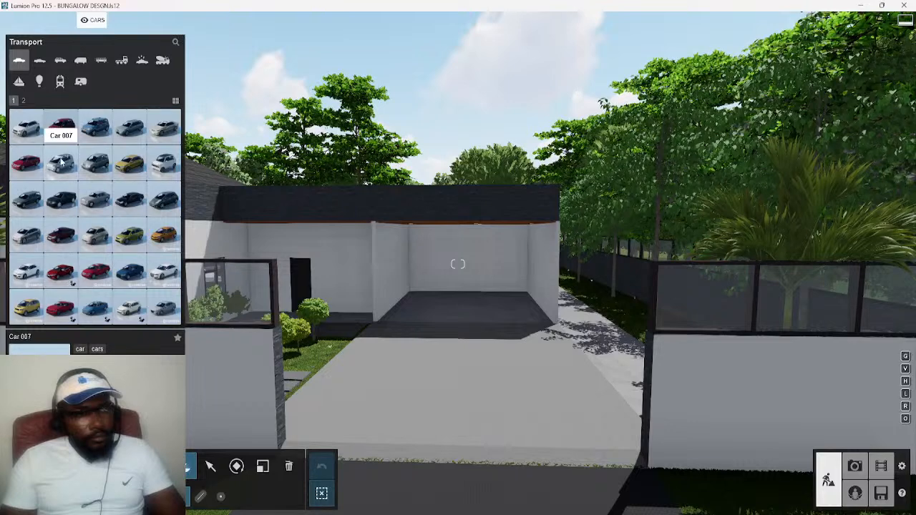
- Place JapaneseCar 011 from the second page of car models on the road beside the fence
{"action": "left_click", "coordinate": [23, 102]}
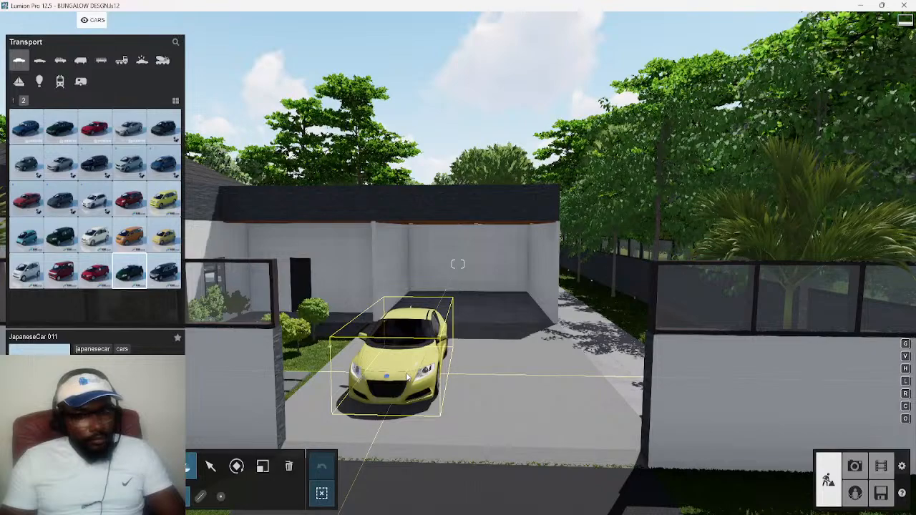
{"action": "left_click", "coordinate": [454, 404]}
{"action": "right_click_drag", "start_coordinate": [454, 403], "coordinate": [397, 317]}
{"action": "left_click", "coordinate": [396, 312]}
{"action": "left_click_drag", "start_coordinate": [397, 317], "coordinate": [373, 241]}
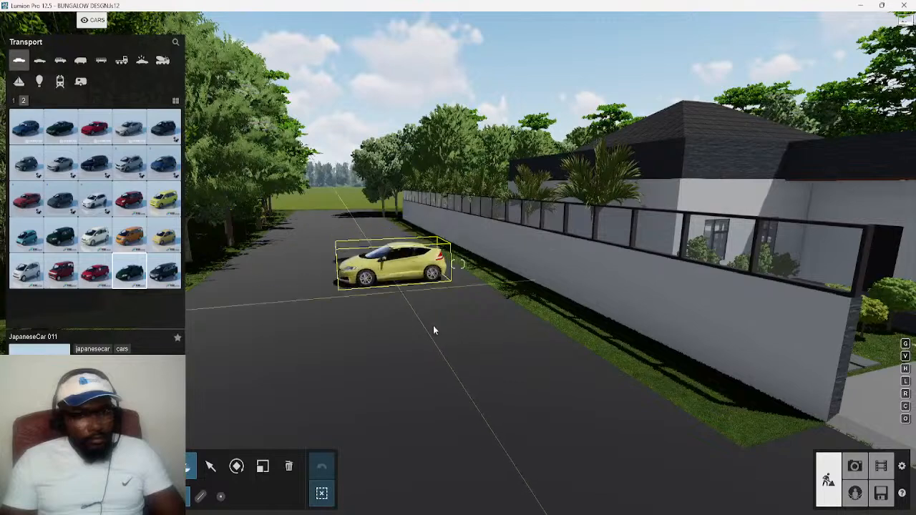
{"action": "left_click", "coordinate": [470, 363]}
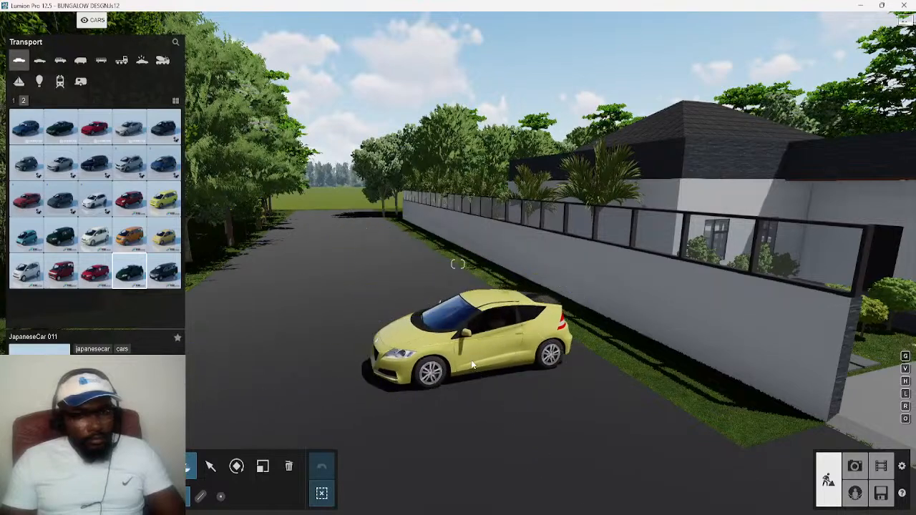
- Set the car's Color to white and rotate it to face the camera
{"action": "left_click", "coordinate": [213, 467]}
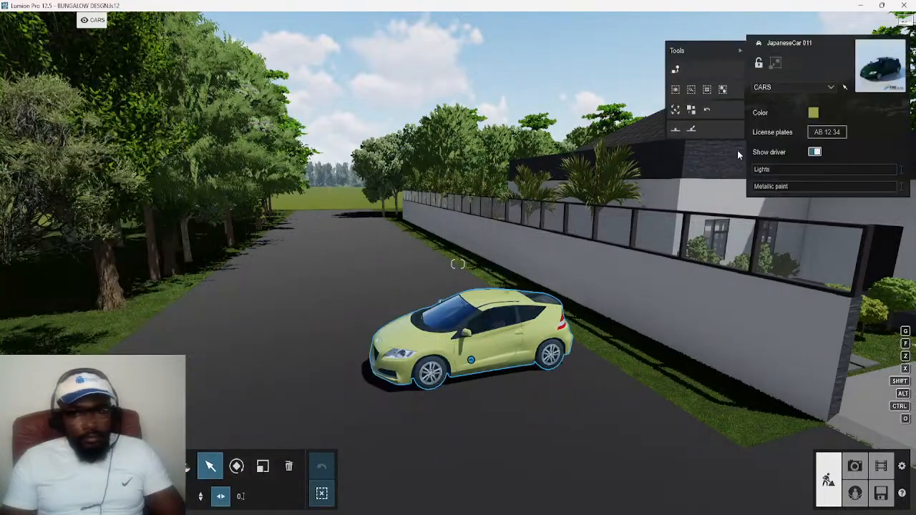
{"action": "left_click", "coordinate": [814, 113]}
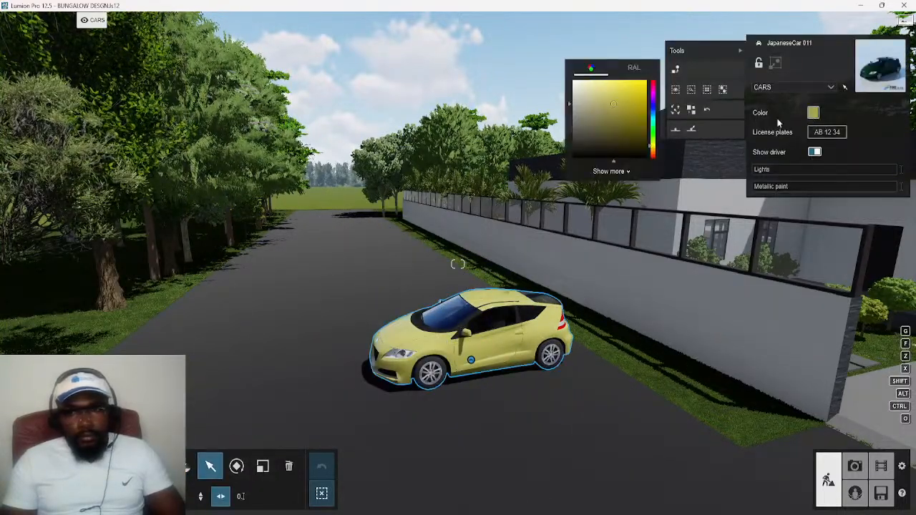
{"action": "left_click", "coordinate": [581, 88]}
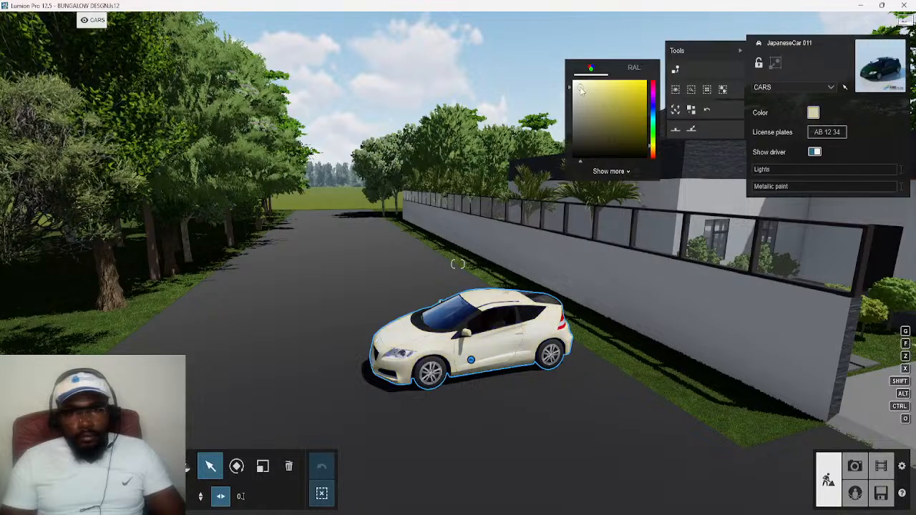
{"action": "left_click", "coordinate": [236, 466]}
{"action": "left_click_drag", "start_coordinate": [471, 361], "coordinate": [509, 421]}
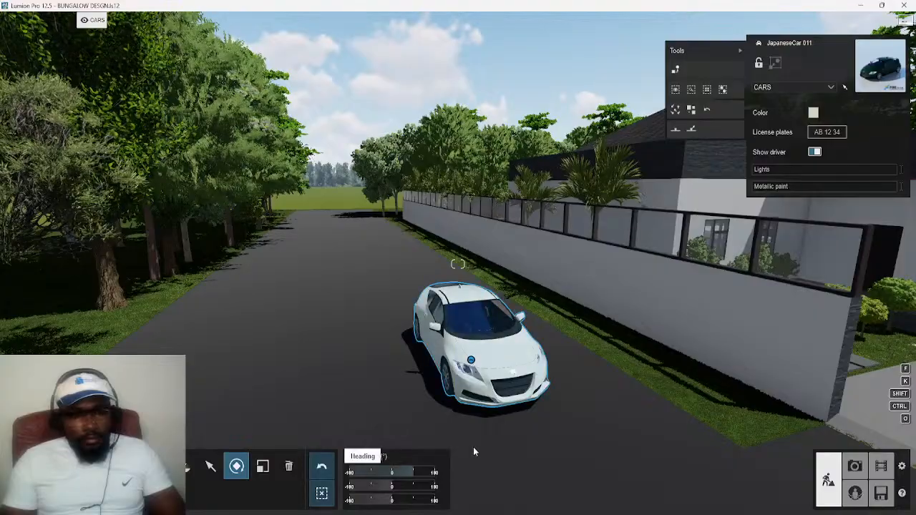
{"action": "right_click_drag", "start_coordinate": [474, 446], "coordinate": [609, 446]}
{"action": "key", "text": "s"}
{"action": "right_click_drag", "start_coordinate": [459, 264], "coordinate": [401, 301]}
{"action": "key", "text": "w"}
{"action": "key", "text": "w"}
{"action": "key", "text": "s"}
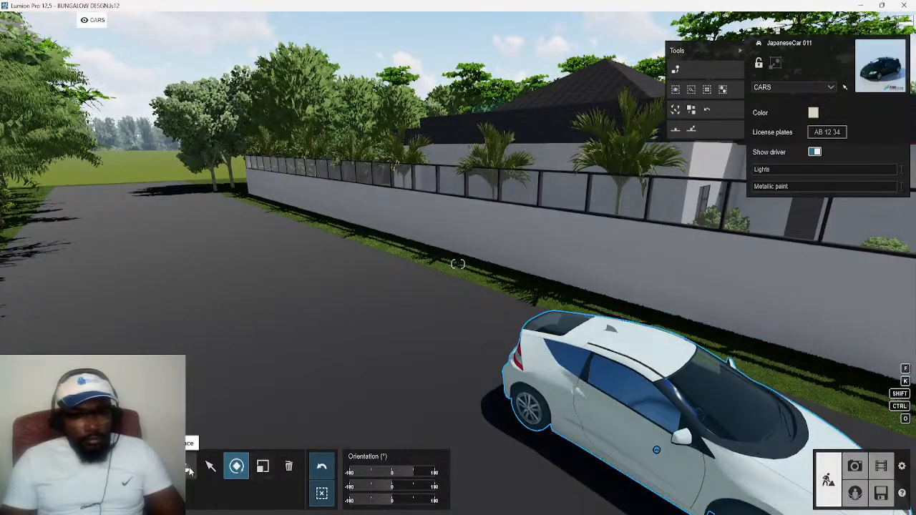
- Alt-drag a copy of the car further down the road and recolour it magenta
{"action": "left_click", "coordinate": [210, 467]}
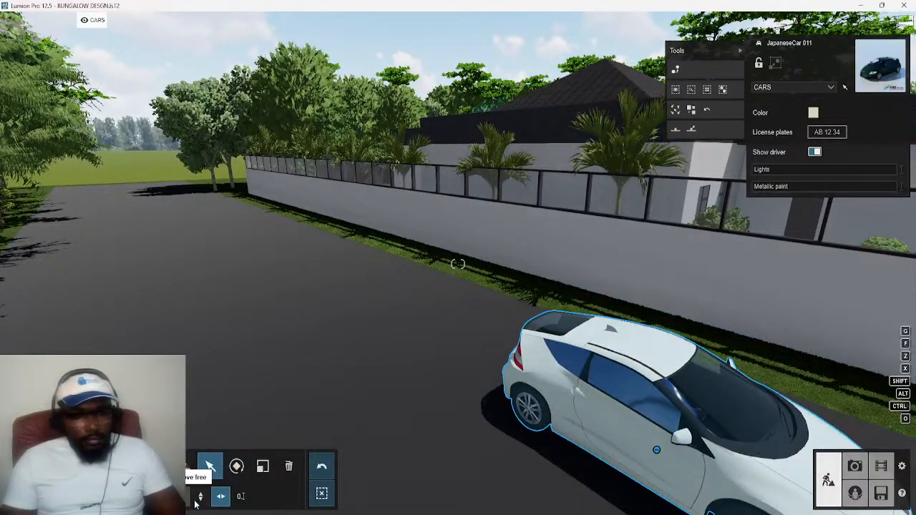
{"action": "left_click_drag", "start_coordinate": [657, 448], "coordinate": [263, 242], "text": "alt"}
{"action": "key", "text": "s"}
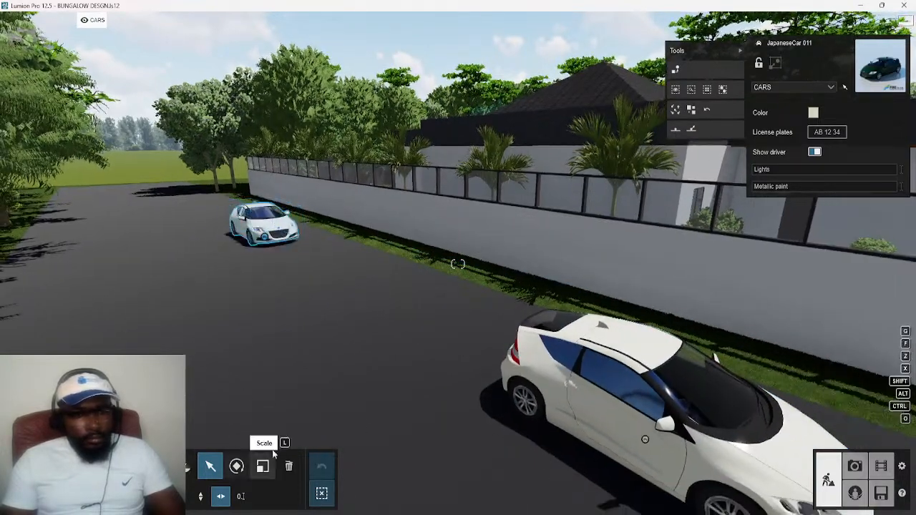
{"action": "left_click", "coordinate": [815, 113]}
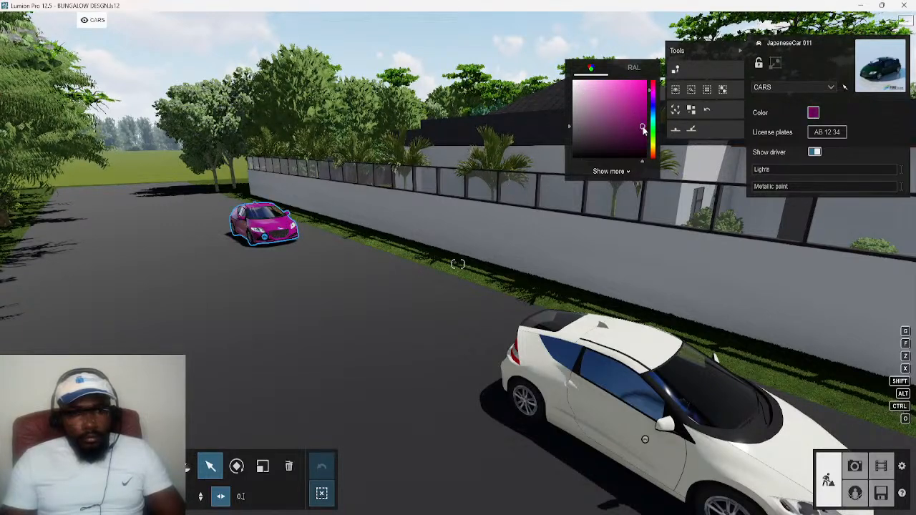
{"action": "key", "text": "s"}
{"action": "key", "text": "d"}
{"action": "right_click_drag", "start_coordinate": [559, 286], "coordinate": [644, 287]}
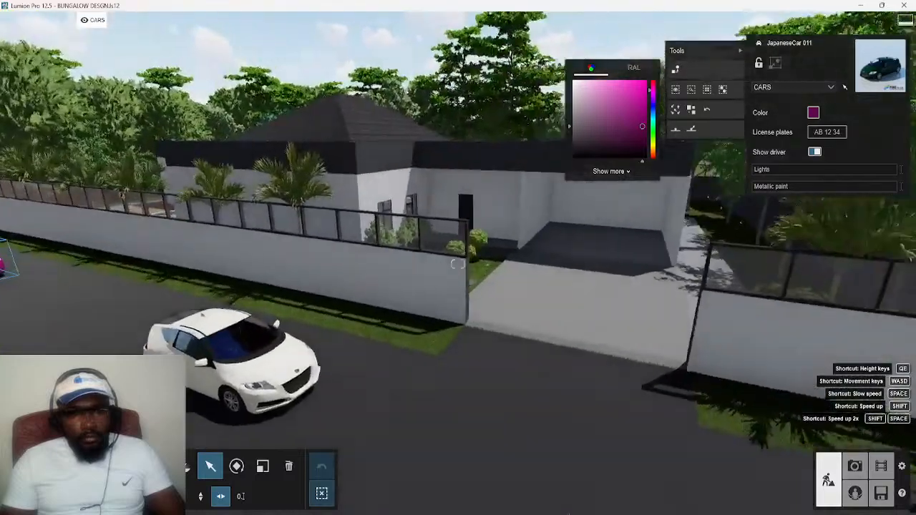
{"action": "key", "text": "s"}
{"action": "right_click_drag", "start_coordinate": [484, 385], "coordinate": [286, 401]}
{"action": "key", "text": "s"}
{"action": "left_click", "coordinate": [188, 467]}
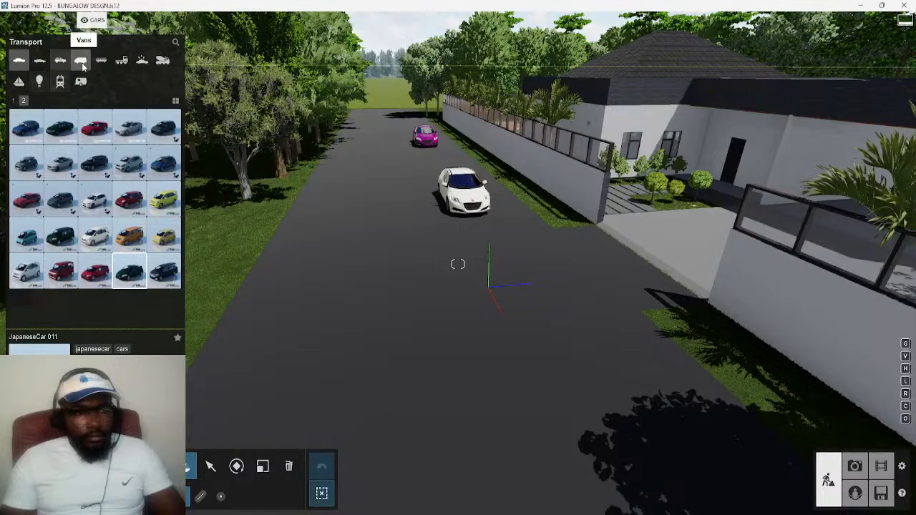
- Place SUV HD 008 on the road and rotate it to face down the road
{"action": "left_click", "coordinate": [62, 61]}
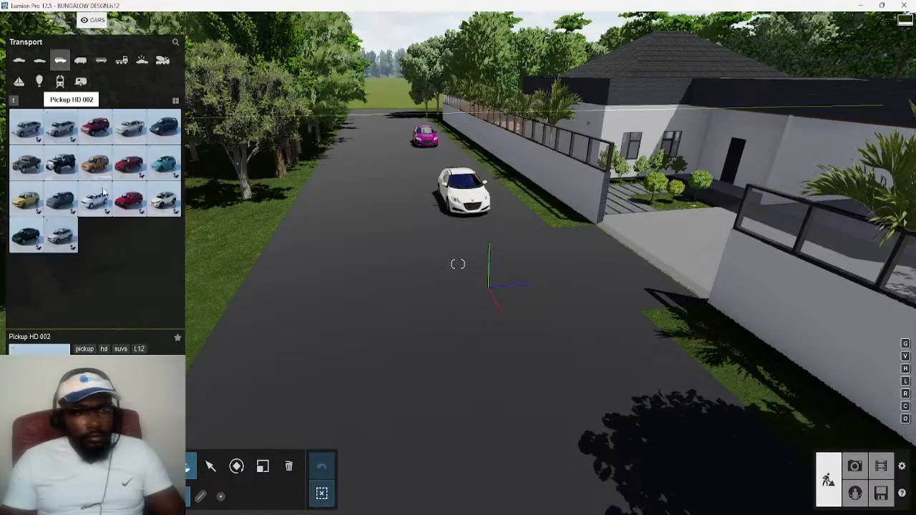
{"action": "left_click", "coordinate": [162, 205]}
{"action": "right_click_drag", "start_coordinate": [425, 447], "coordinate": [333, 415]}
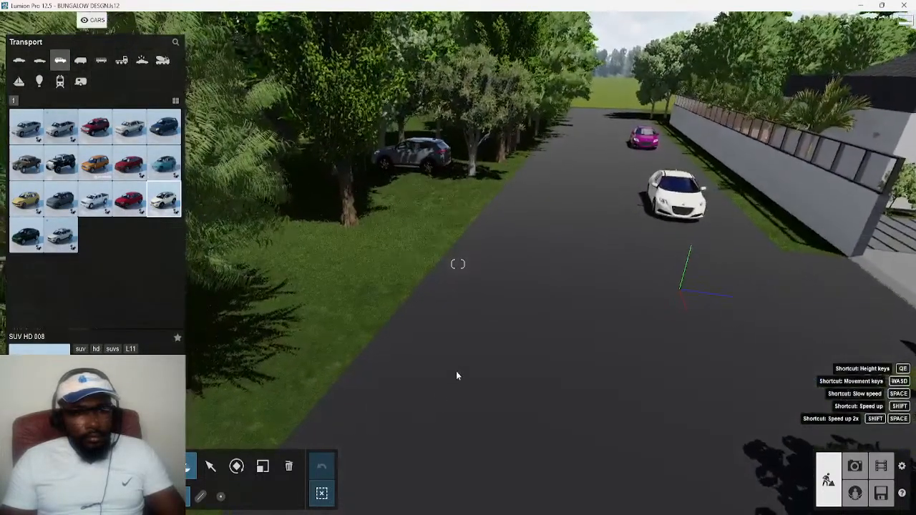
{"action": "left_click", "coordinate": [443, 402]}
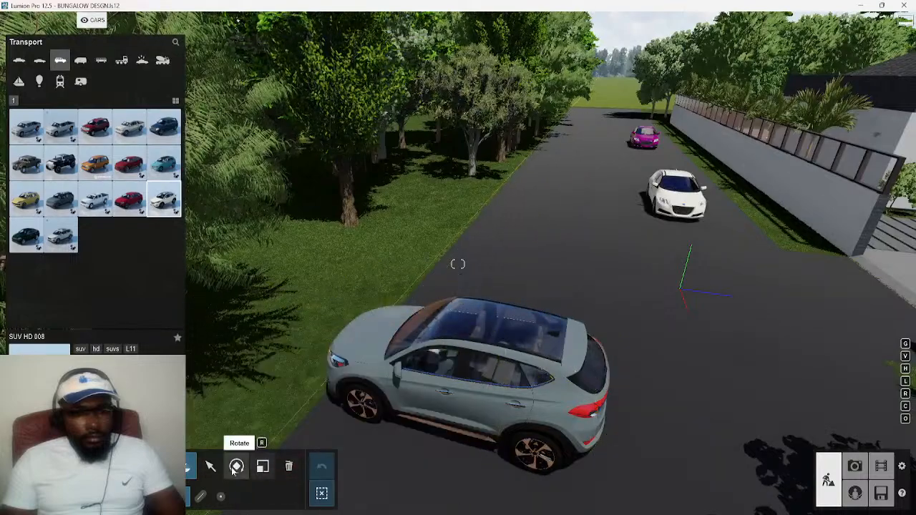
{"action": "left_click", "coordinate": [237, 466]}
{"action": "left_click_drag", "start_coordinate": [460, 401], "coordinate": [501, 304]}
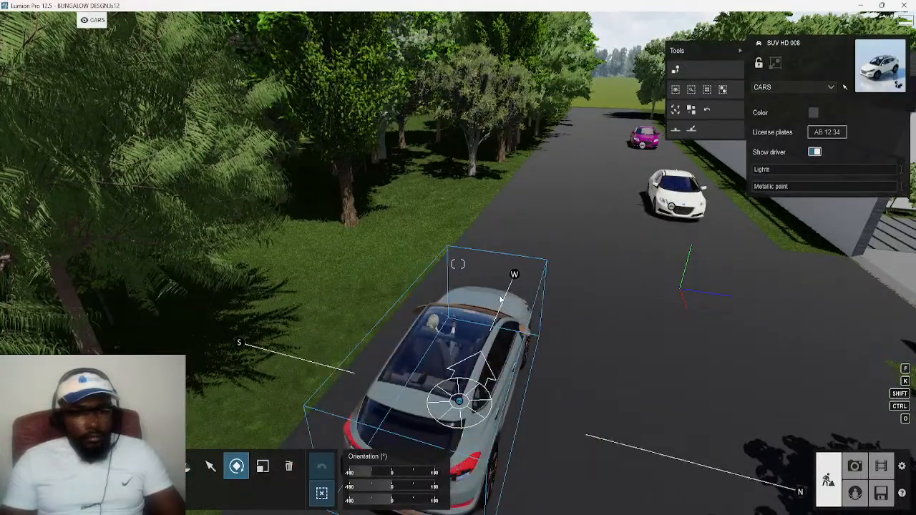
{"action": "right_click_drag", "start_coordinate": [500, 300], "coordinate": [644, 288]}
{"action": "key", "text": "w"}
{"action": "key", "text": "w"}
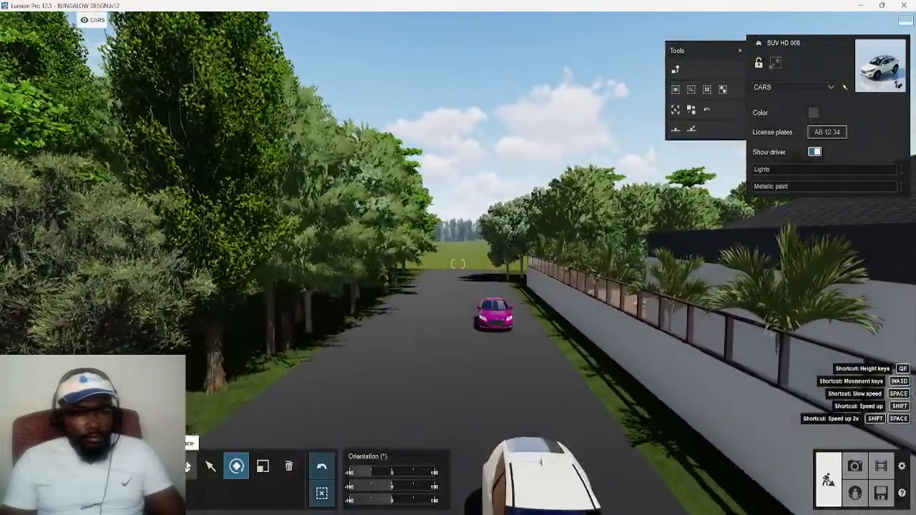
- Place another SUV far down the road
{"action": "left_click", "coordinate": [186, 466]}
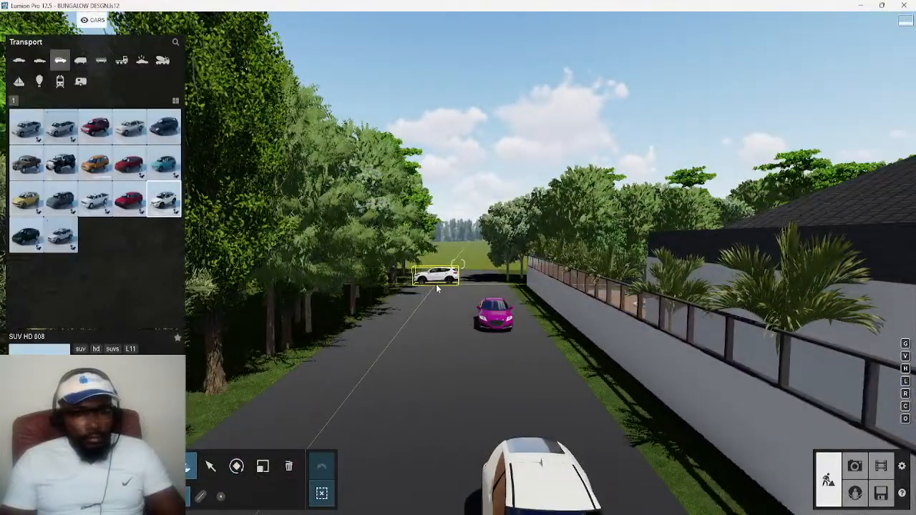
{"action": "left_click", "coordinate": [436, 284]}
{"action": "left_click", "coordinate": [236, 466]}
{"action": "left_click", "coordinate": [433, 283]}
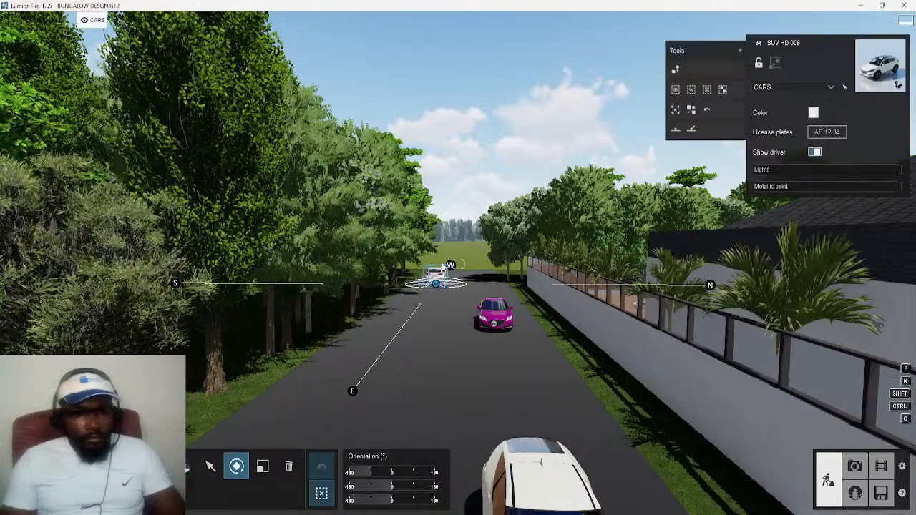
{"action": "key", "text": "s"}
{"action": "right_click_drag", "start_coordinate": [442, 267], "coordinate": [562, 280]}
{"action": "key", "text": "w"}
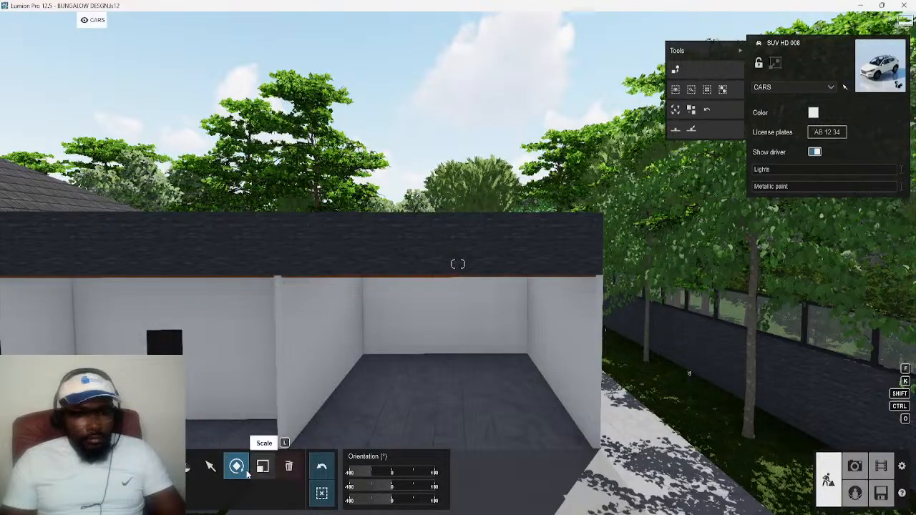
- Park a dark SUV and a white SUV HD 006 pickup side by side in the garage
{"action": "left_click", "coordinate": [189, 468]}
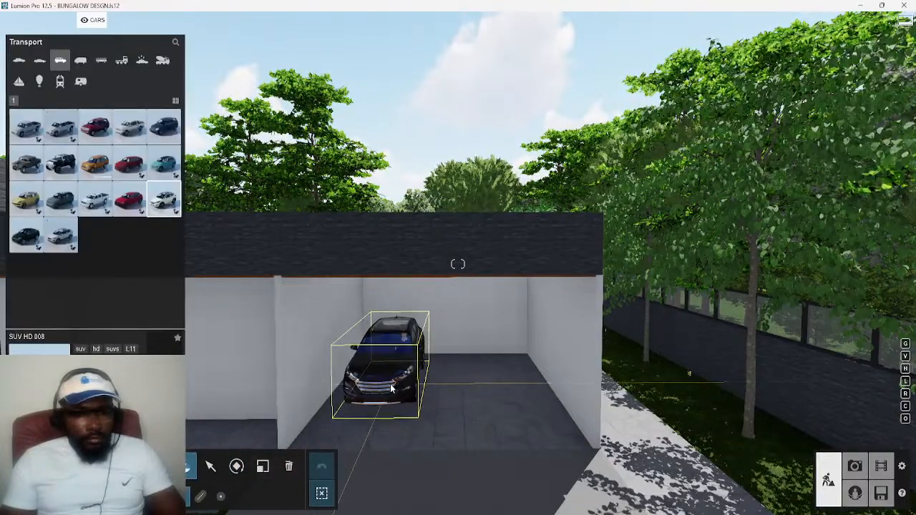
{"action": "left_click", "coordinate": [311, 444]}
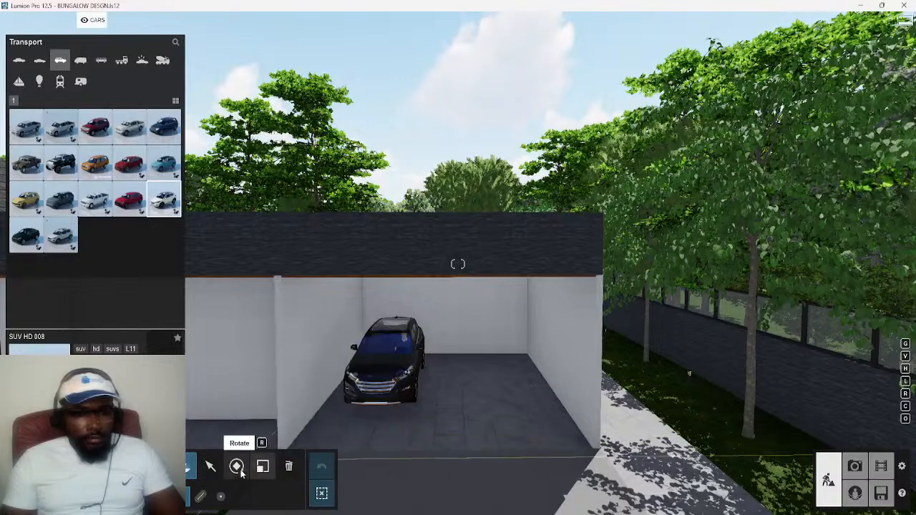
{"action": "left_click", "coordinate": [212, 467]}
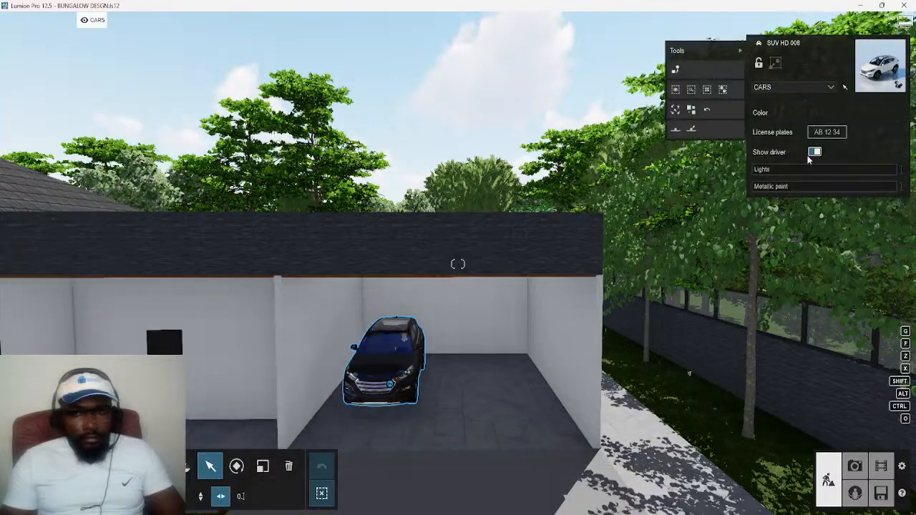
{"action": "left_click", "coordinate": [186, 467]}
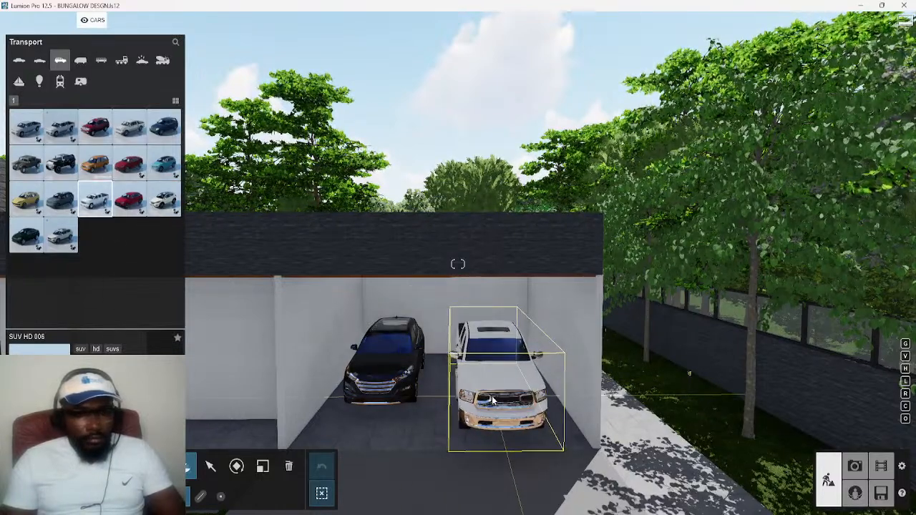
{"action": "left_click", "coordinate": [501, 372]}
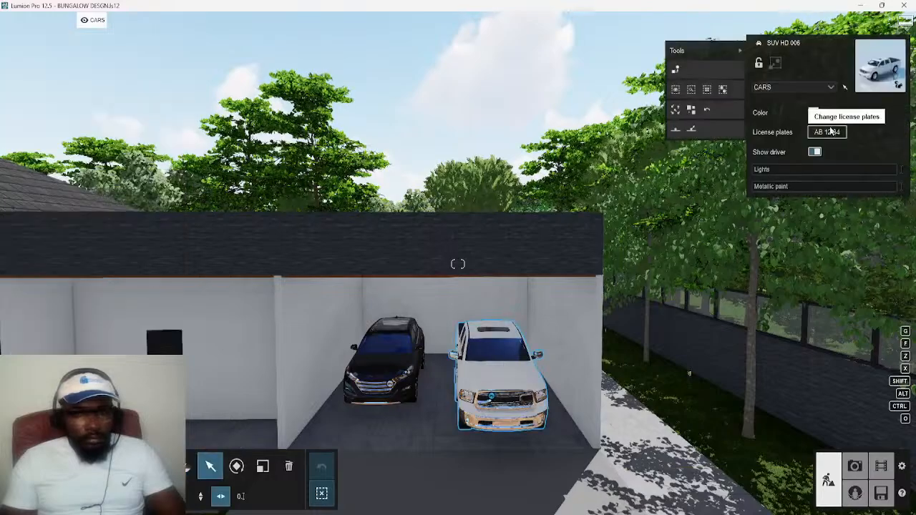
- Pull the view back to show the front fence, gate and the cars along the street
{"action": "key", "text": "s"}
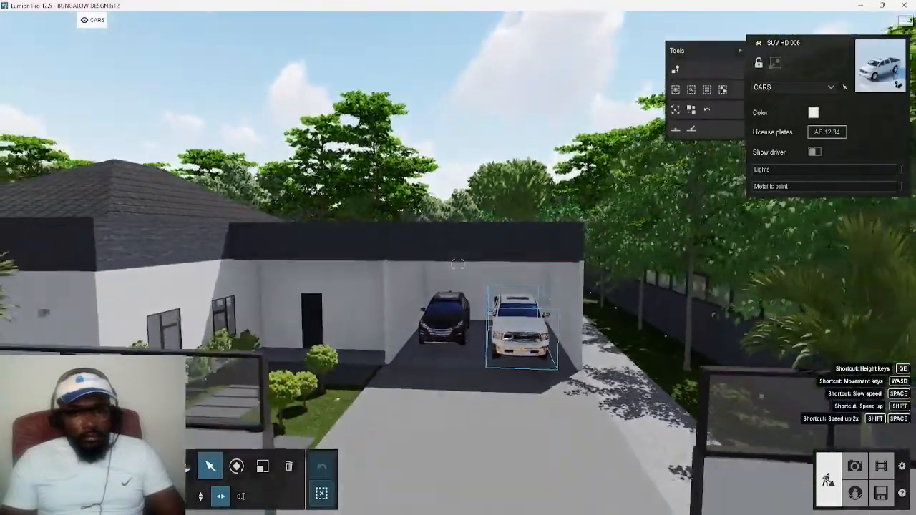
{"action": "key", "text": "s"}
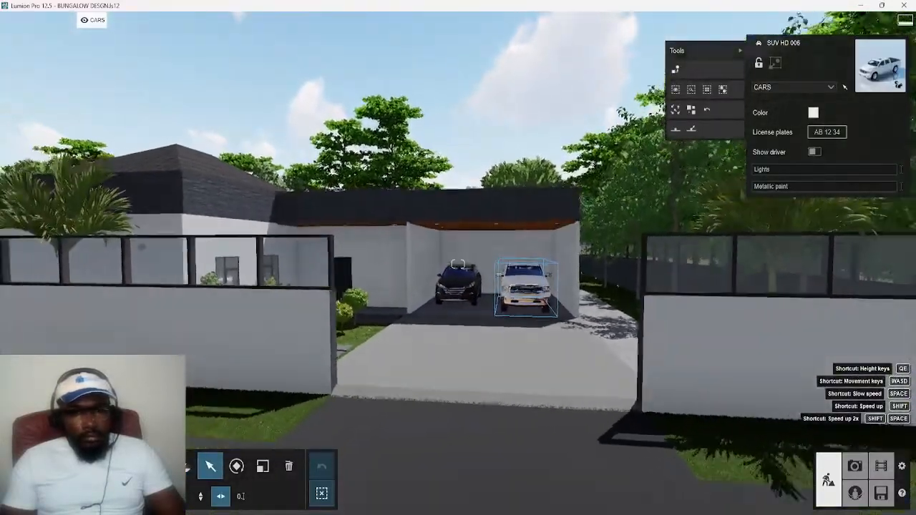
{"action": "key", "text": "s"}
{"action": "right_click_drag", "start_coordinate": [458, 265], "coordinate": [615, 264]}
{"action": "key", "text": "w"}
{"action": "key", "text": "d"}
{"action": "right_click_drag", "start_coordinate": [458, 265], "coordinate": [337, 265]}
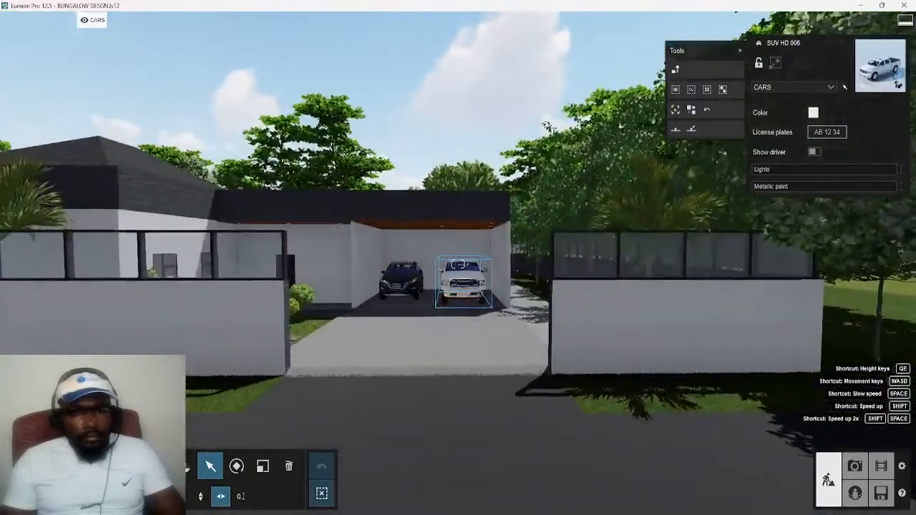
{"action": "right_click_drag", "start_coordinate": [458, 264], "coordinate": [244, 264]}
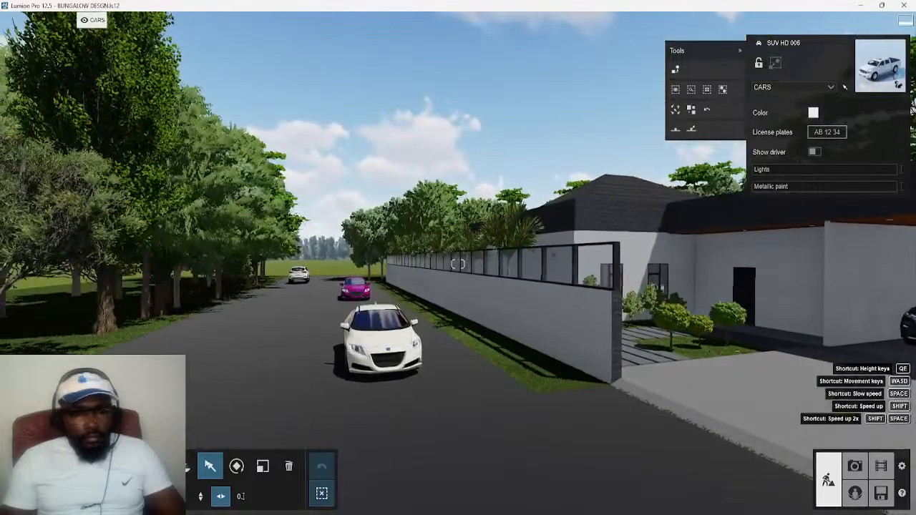
- Fly from the street through the gate toward the house
{"action": "right_click_drag", "start_coordinate": [616, 349], "coordinate": [745, 349]}
{"action": "key", "text": "a"}
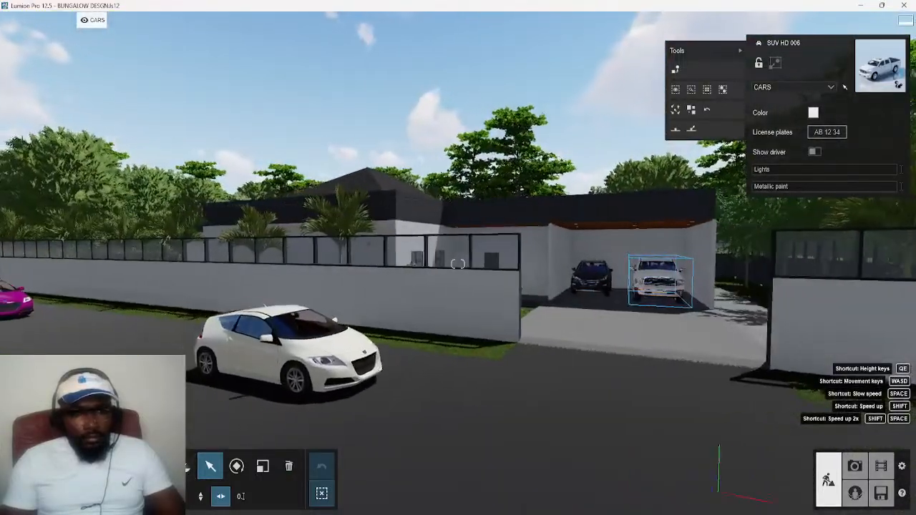
{"action": "right_click_drag", "start_coordinate": [429, 355], "coordinate": [391, 382]}
{"action": "key", "text": "w"}
{"action": "key", "text": "d"}
{"action": "key", "text": "w"}
{"action": "key", "text": "w"}
- Continue along the side path into the courtyard, facing the round planter and glass wall
{"action": "key", "text": "w"}
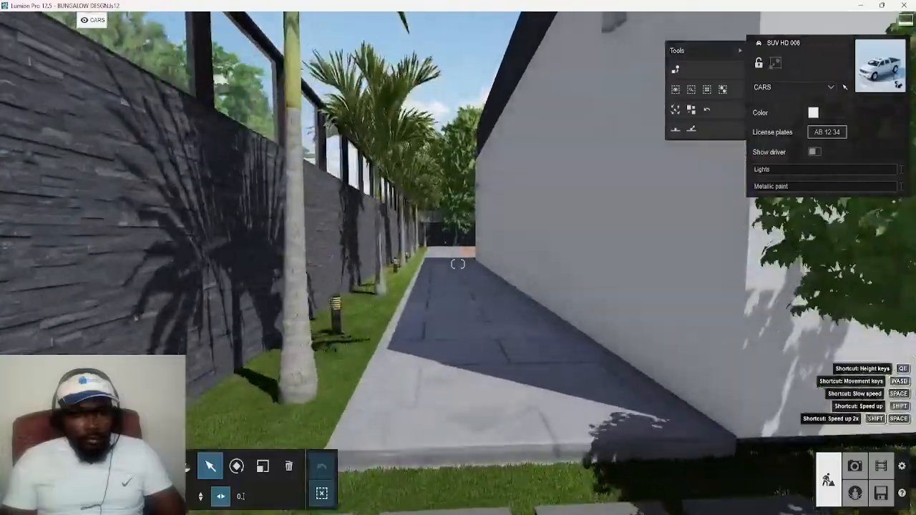
{"action": "key", "text": "w"}
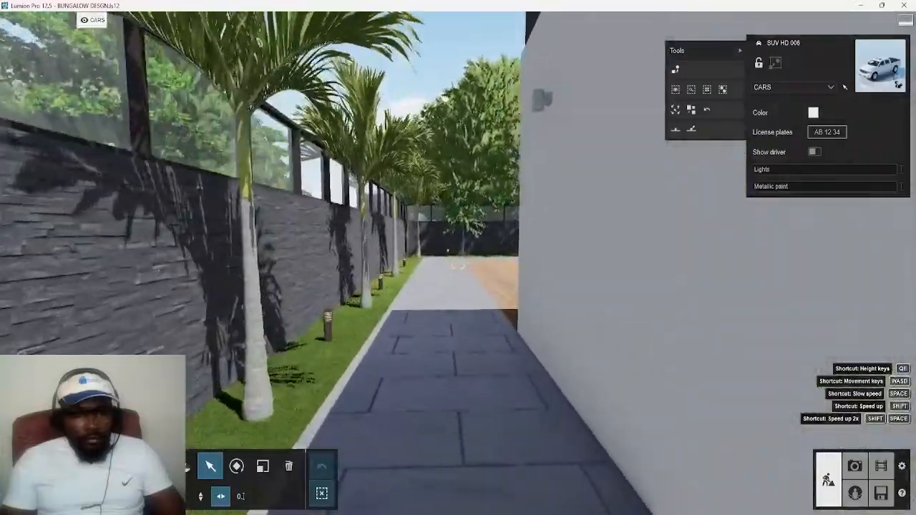
{"action": "key", "text": "w"}
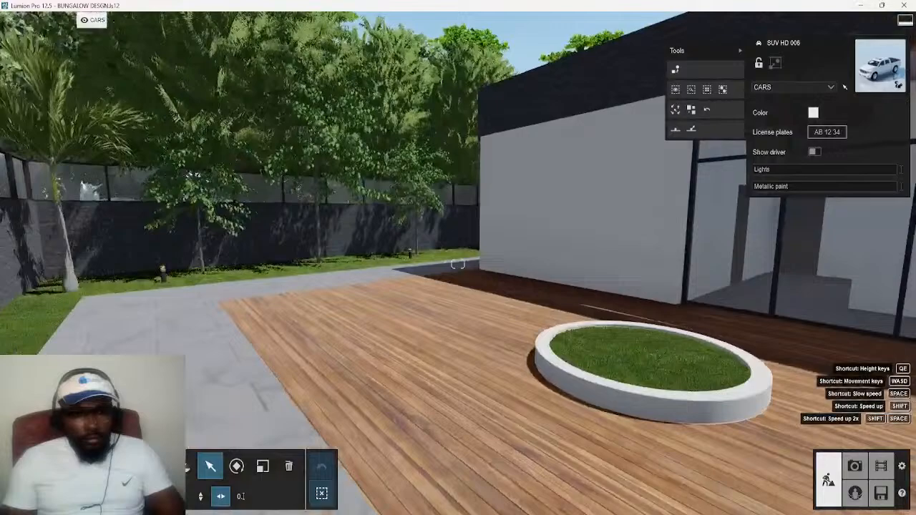
{"action": "key", "text": "w"}
{"action": "right_click_drag", "start_coordinate": [365, 387], "coordinate": [460, 388]}
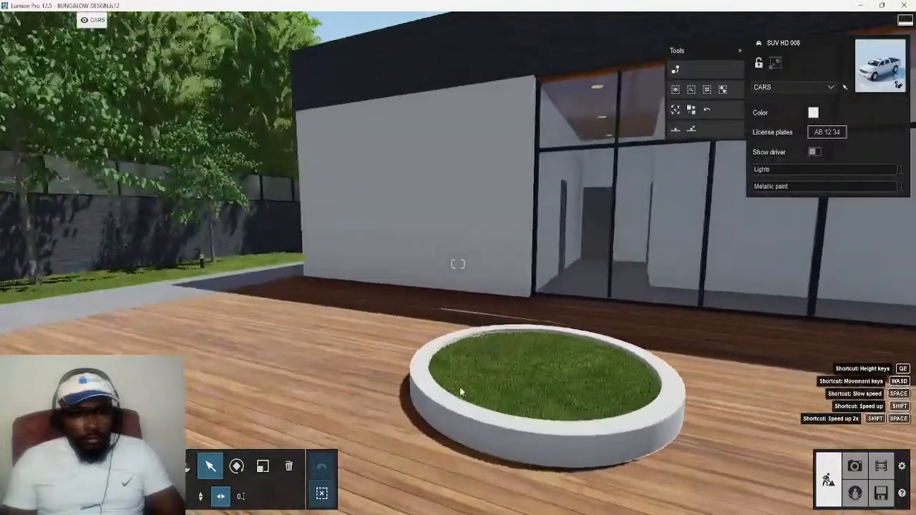
{"action": "key", "text": "a"}
{"action": "right_click_drag", "start_coordinate": [286, 387], "coordinate": [365, 387]}
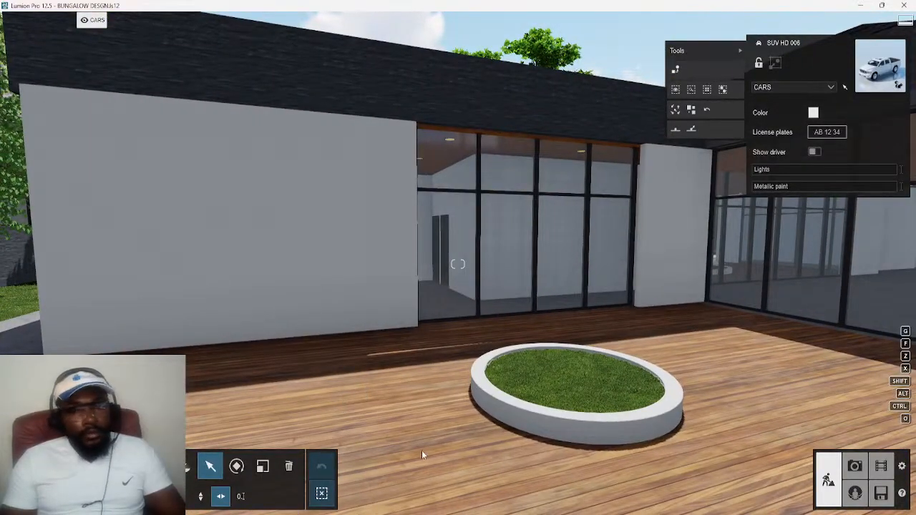
{"action": "right_click_drag", "start_coordinate": [422, 455], "coordinate": [462, 462]}
{"action": "key", "text": "w"}
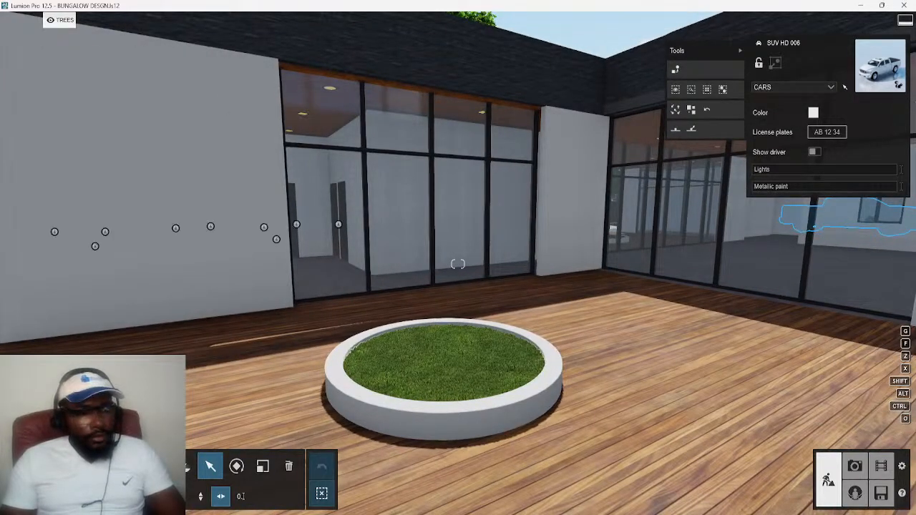
- Place Japanese red pine 001 from the Nature fine-detail trees in the round planter
{"action": "left_click", "coordinate": [185, 467]}
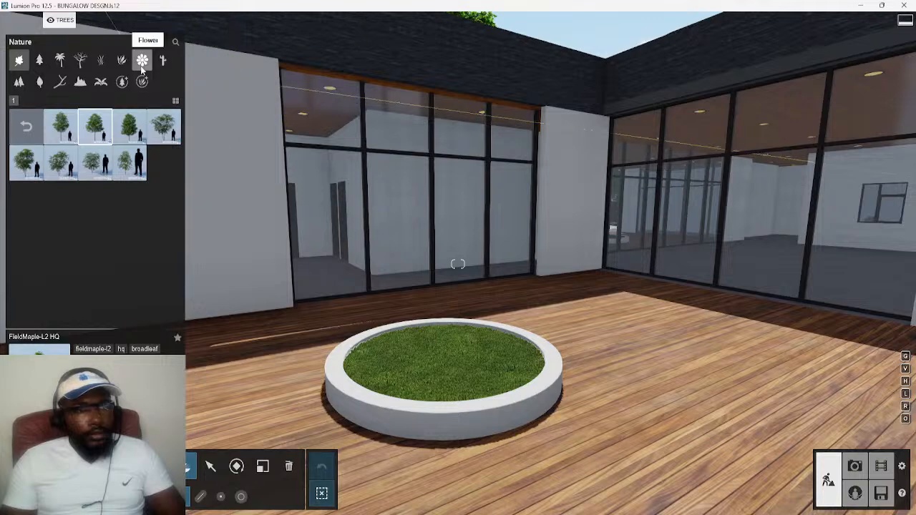
{"action": "left_click", "coordinate": [103, 63]}
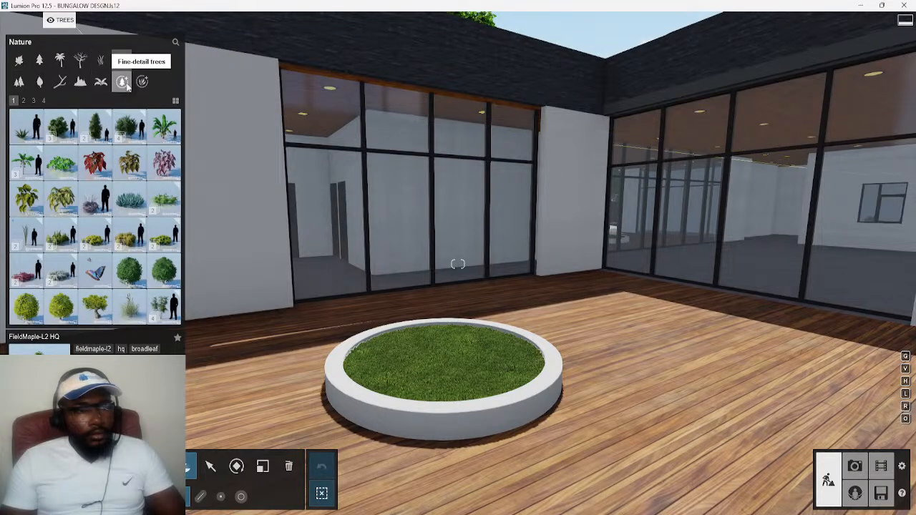
{"action": "left_click", "coordinate": [125, 83]}
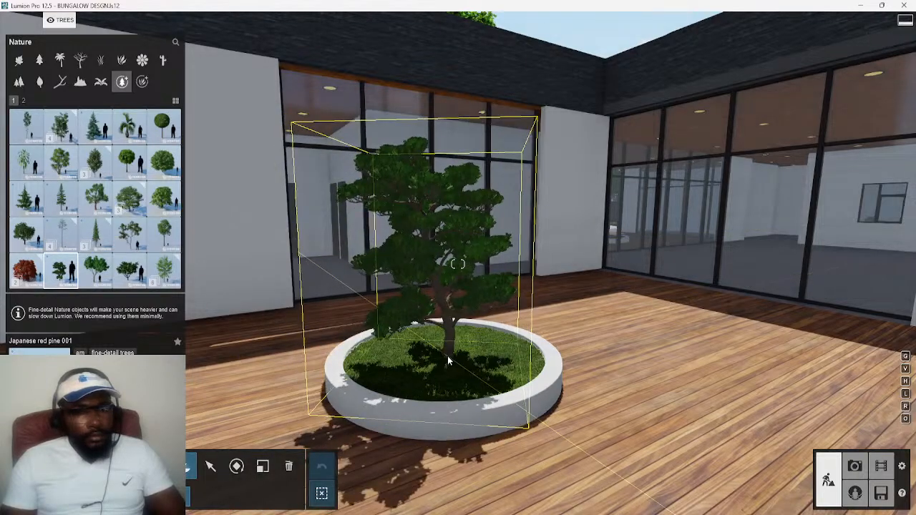
{"action": "left_click", "coordinate": [442, 353]}
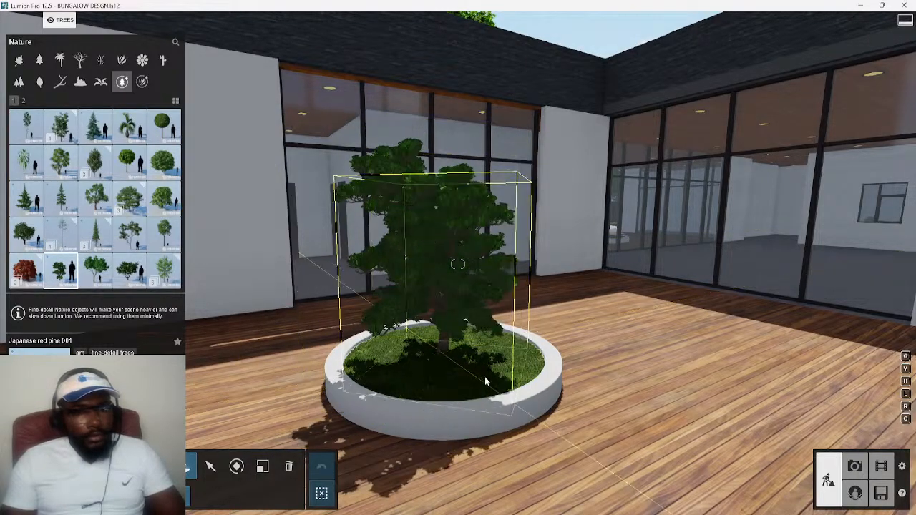
{"action": "right_click_drag", "start_coordinate": [485, 380], "coordinate": [322, 357]}
{"action": "key", "text": "w"}
{"action": "right_click_drag", "start_coordinate": [335, 297], "coordinate": [410, 347]}
{"action": "key", "text": "w"}
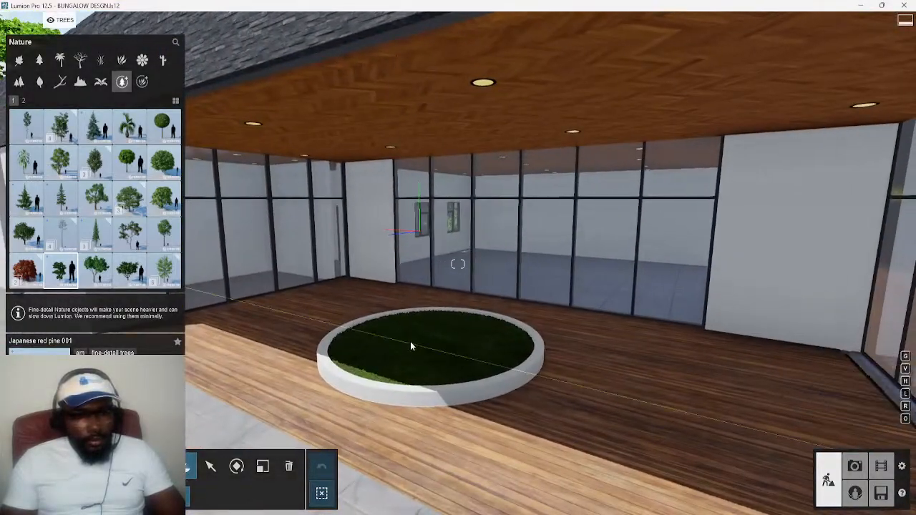
{"action": "left_click_drag", "start_coordinate": [428, 349], "coordinate": [427, 351]}
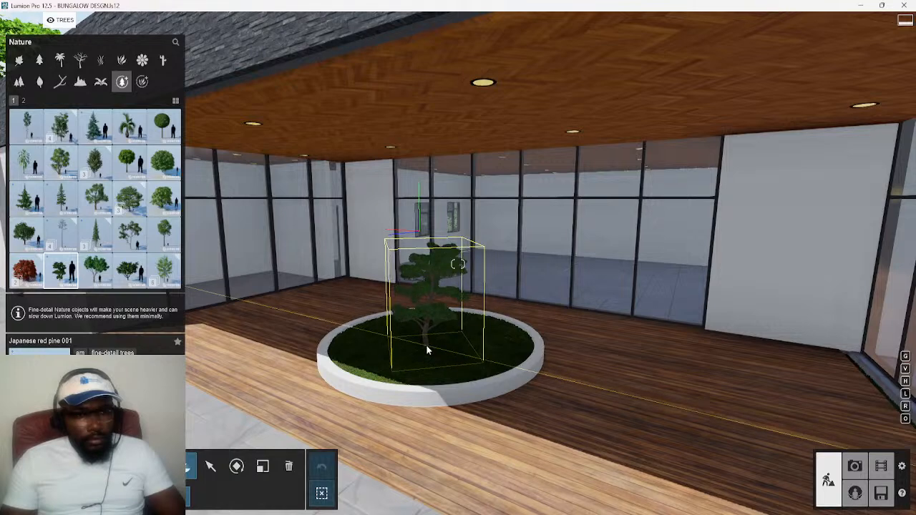
{"action": "left_click", "coordinate": [428, 349]}
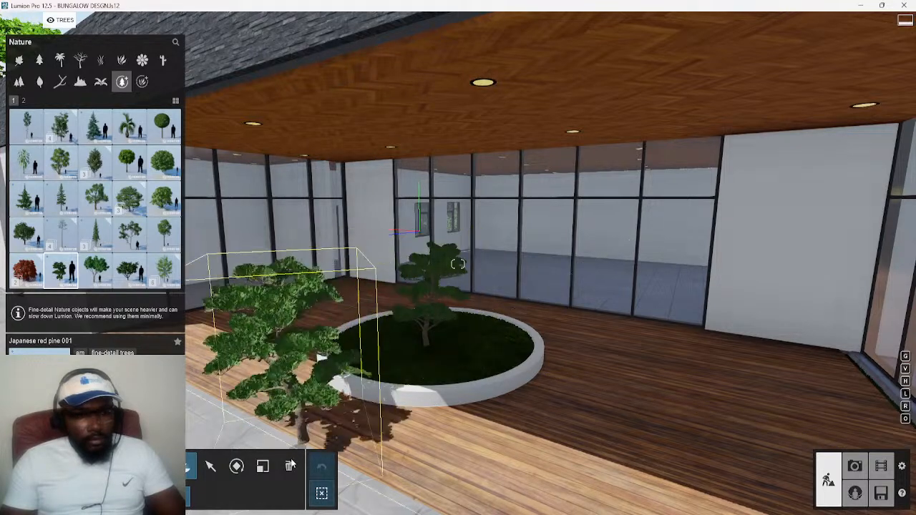
- Enlarge the planter pine with the Scale tool
{"action": "left_click", "coordinate": [262, 467]}
{"action": "left_click", "coordinate": [424, 347]}
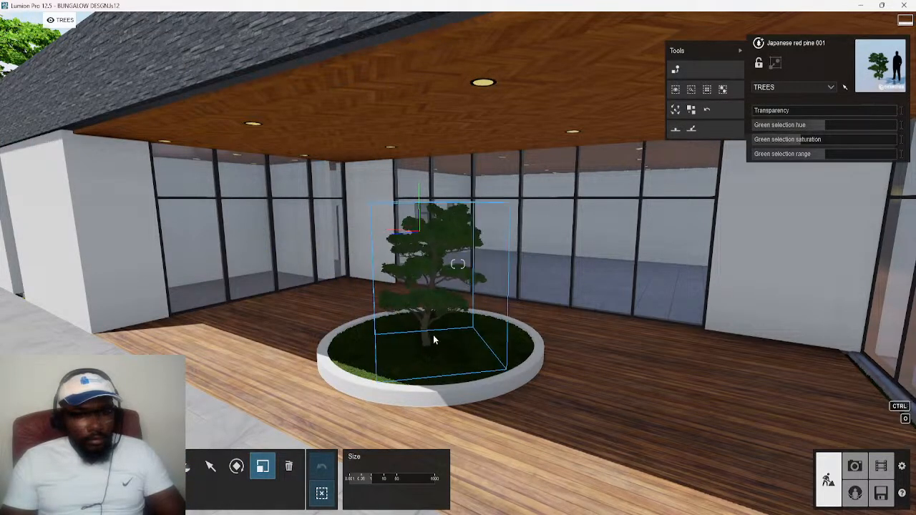
{"action": "left_click_drag", "start_coordinate": [434, 335], "coordinate": [434, 328]}
{"action": "key", "text": "s"}
{"action": "mouse_move", "coordinate": [459, 368]}
{"action": "right_mouse_down"}
{"action": "mouse_move", "coordinate": [594, 380]}
{"action": "mouse_move", "coordinate": [457, 367]}
{"action": "right_mouse_up"}
{"action": "key", "text": "d"}
- Fly back down the side path onto the driveway facing the garage and pickup
{"action": "key", "text": "w"}
{"action": "key", "text": "w"}
{"action": "key", "text": "d"}
{"action": "key", "text": "w"}
{"action": "right_click_drag", "start_coordinate": [607, 259], "coordinate": [601, 295]}
{"action": "key", "text": "w"}
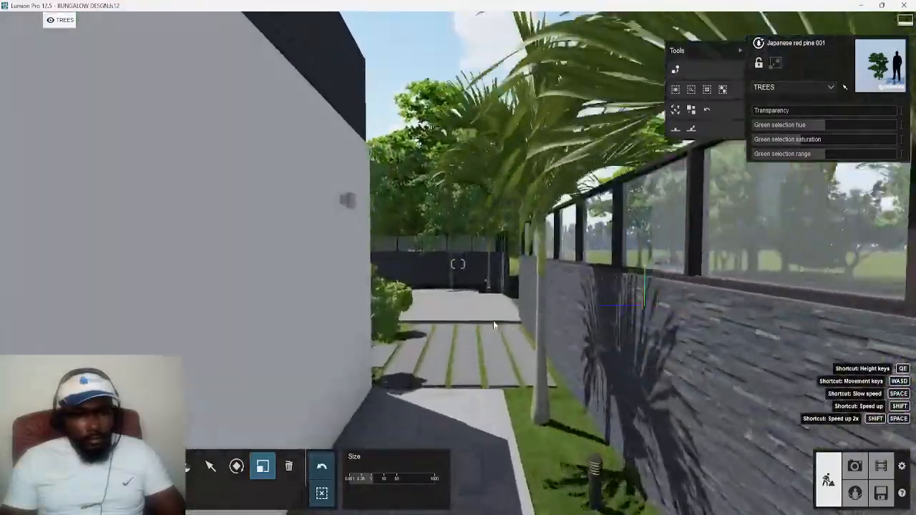
{"action": "key", "text": "w"}
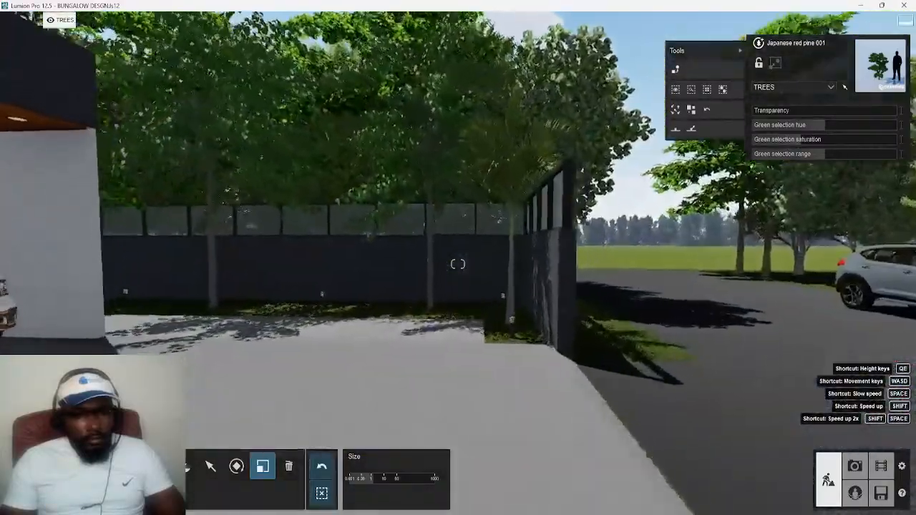
{"action": "right_click_drag", "start_coordinate": [520, 364], "coordinate": [465, 370]}
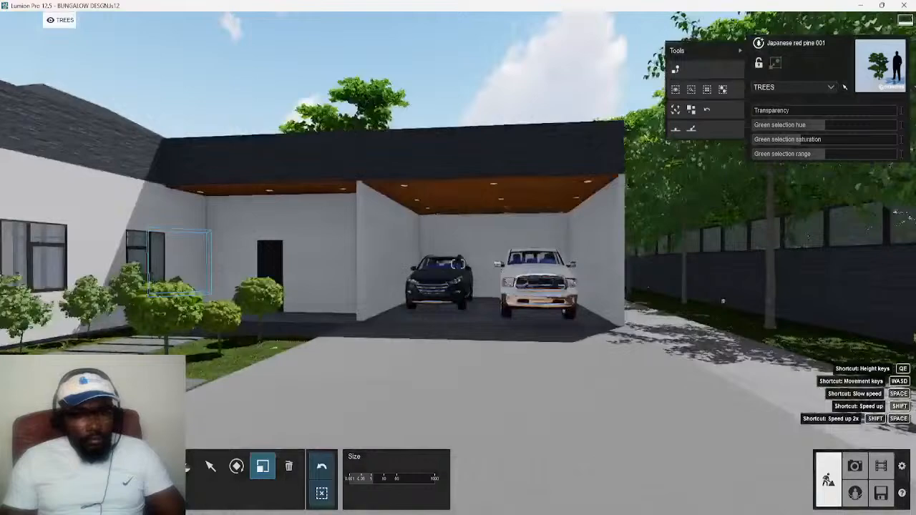
{"action": "key", "text": "w"}
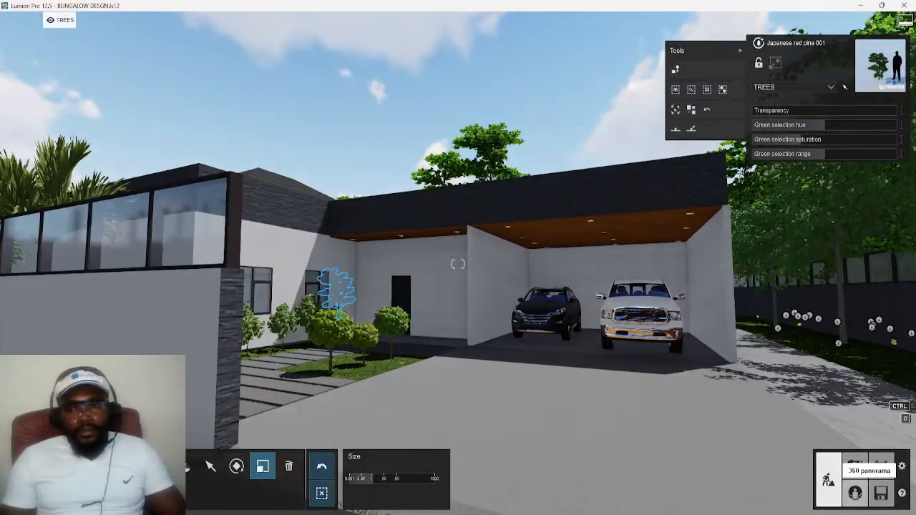
- Save the project from the save/load screen and return to Build mode
{"action": "left_click", "coordinate": [881, 494]}
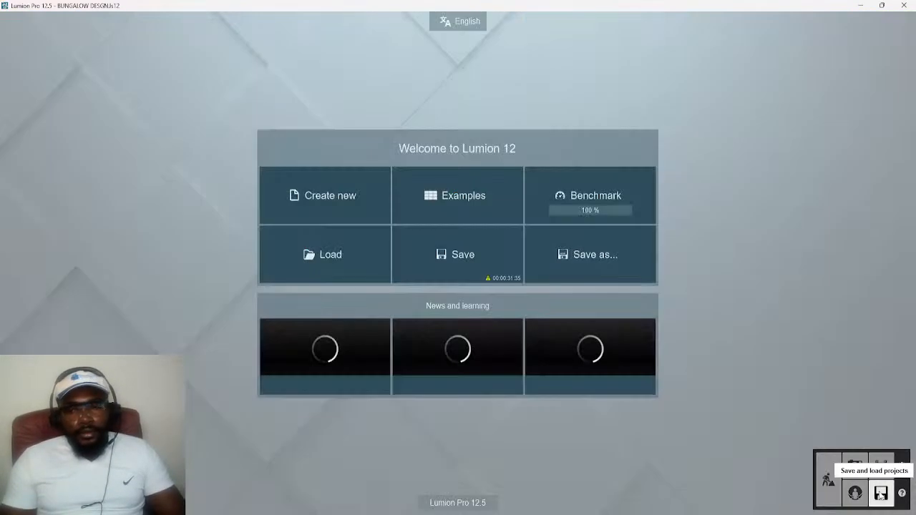
{"action": "left_click", "coordinate": [477, 257]}
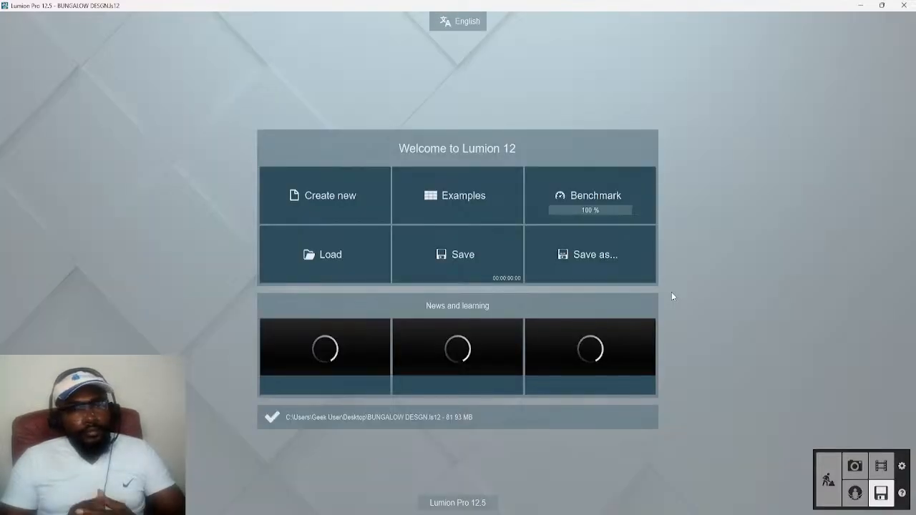
{"action": "left_click", "coordinate": [829, 480]}
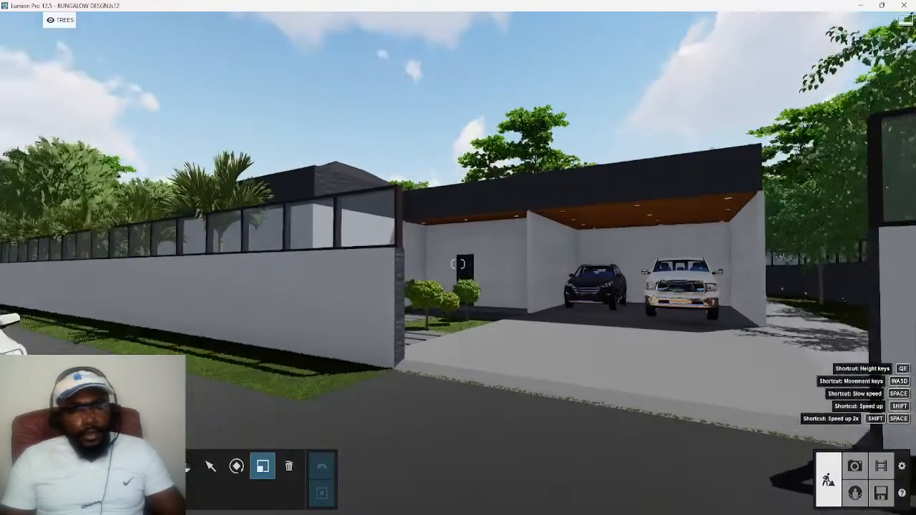
- Frame the street, parked cars and carport, then switch to Movie mode
{"action": "right_click_drag", "start_coordinate": [458, 264], "coordinate": [433, 265]}
{"action": "key", "text": "a"}
{"action": "key", "text": "d"}
{"action": "key", "text": "a"}
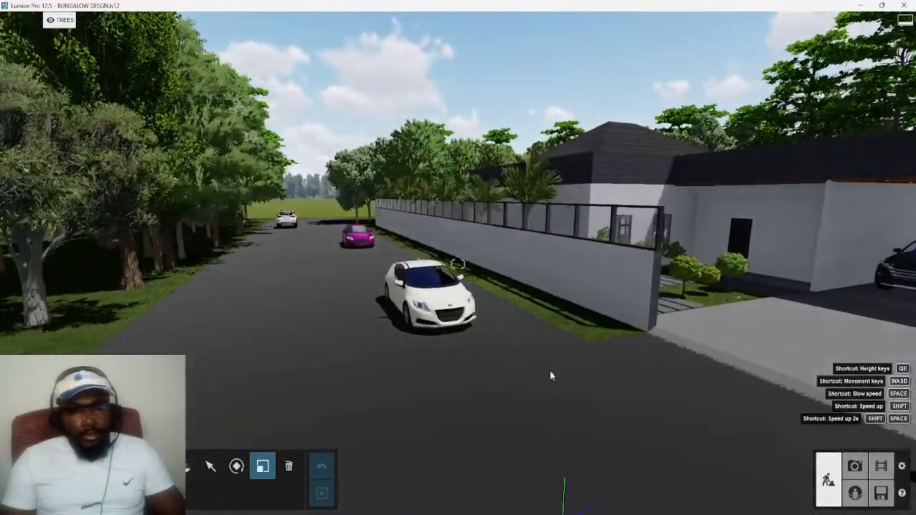
{"action": "key", "text": "a"}
{"action": "right_click_drag", "start_coordinate": [458, 265], "coordinate": [494, 264]}
{"action": "key", "text": "w"}
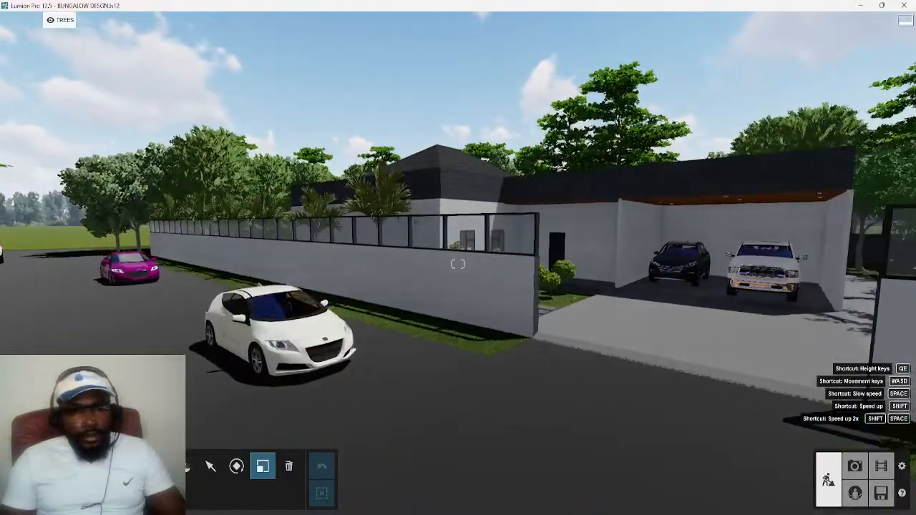
{"action": "key", "text": "a"}
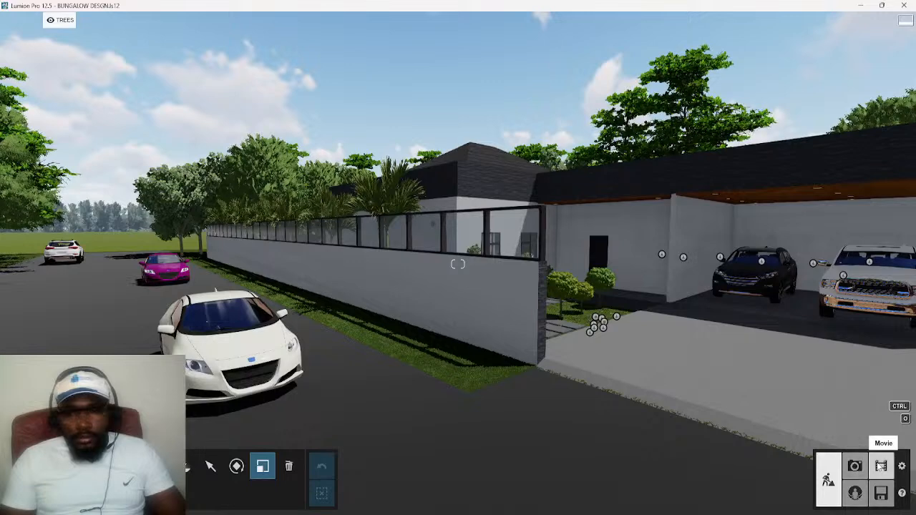
{"action": "left_click", "coordinate": [881, 467]}
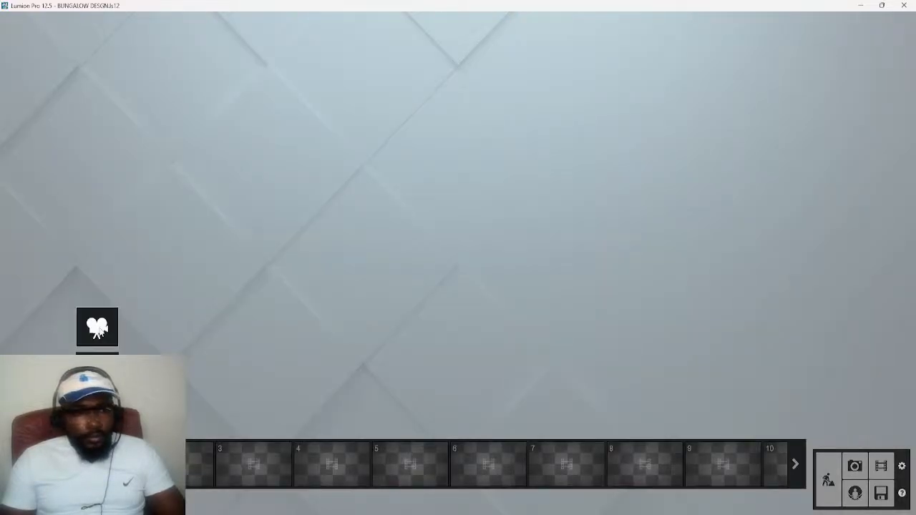
- Start a new clip and aim its levelled camera from the road toward the house
{"action": "left_click", "coordinate": [98, 328]}
{"action": "key", "text": "w"}
{"action": "right_click_drag", "start_coordinate": [376, 227], "coordinate": [458, 227]}
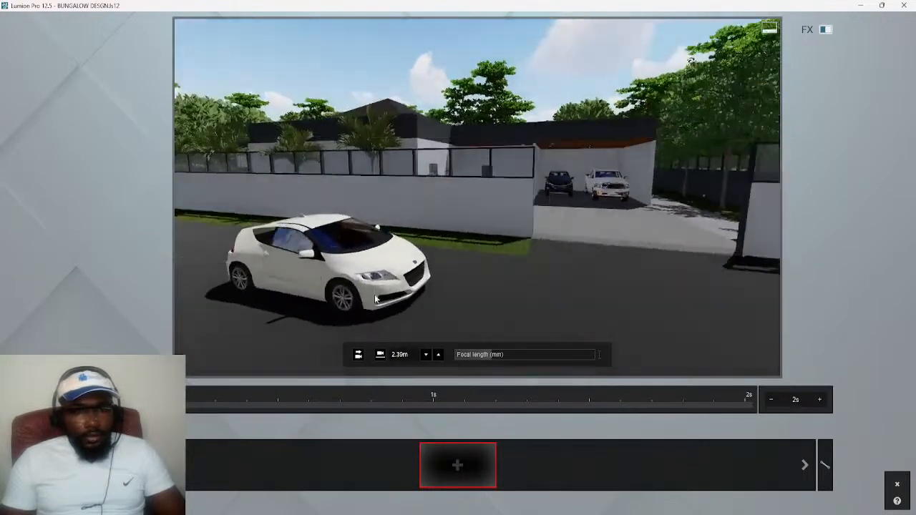
{"action": "left_click", "coordinate": [359, 356]}
{"action": "right_click_drag", "start_coordinate": [465, 319], "coordinate": [365, 324]}
{"action": "key", "text": "w"}
{"action": "key", "text": "w"}
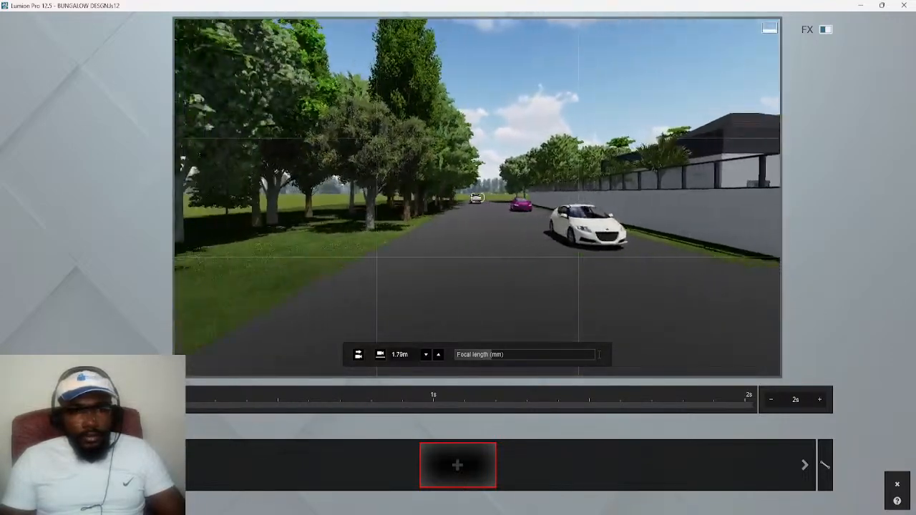
{"action": "right_click_drag", "start_coordinate": [477, 198], "coordinate": [558, 200]}
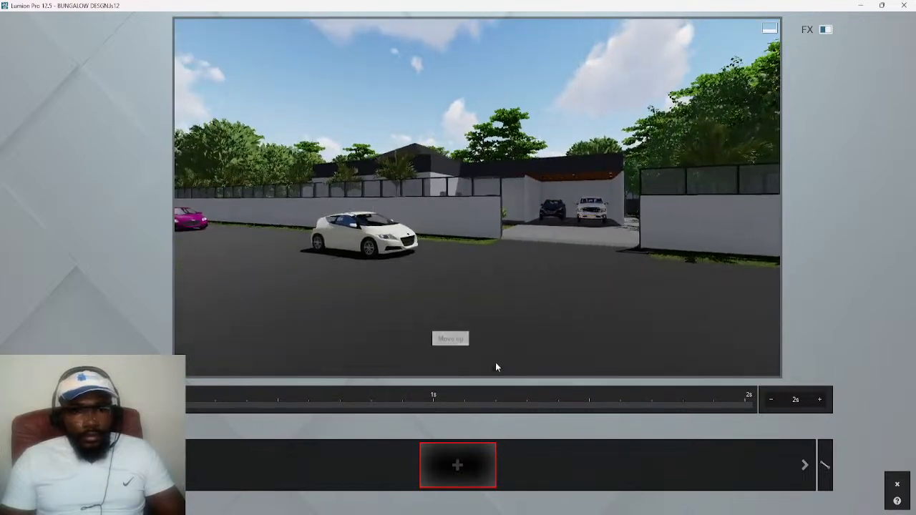
- Set focal length to about 21.3mm and frame the white car and garage at horizontal eye level
{"action": "left_click_drag", "start_coordinate": [492, 355], "coordinate": [504, 355]}
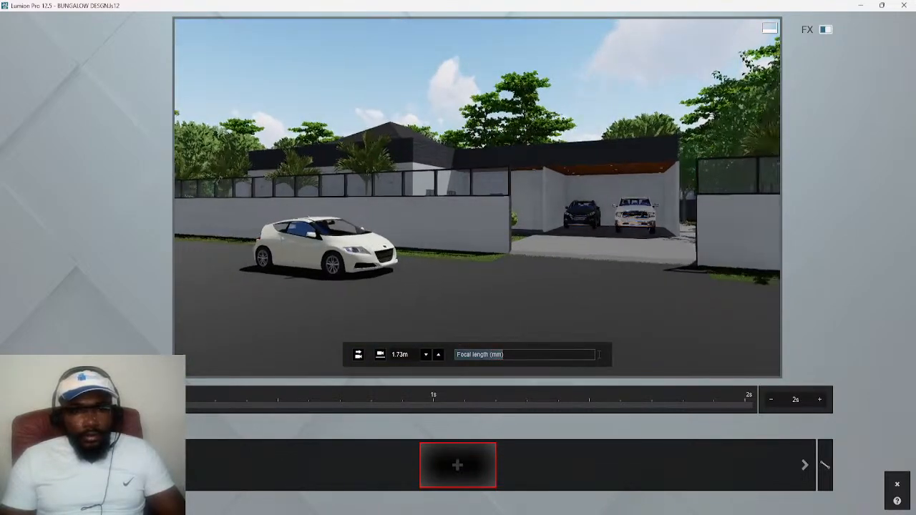
{"action": "right_click_drag", "start_coordinate": [600, 355], "coordinate": [509, 354]}
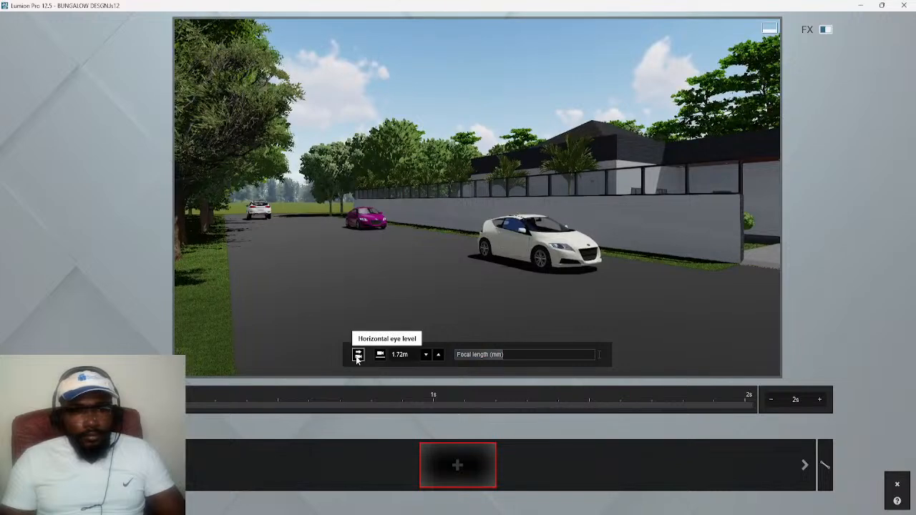
{"action": "mouse_move", "coordinate": [599, 355]}
{"action": "right_mouse_down"}
{"action": "mouse_move", "coordinate": [649, 367]}
{"action": "mouse_move", "coordinate": [572, 354]}
{"action": "mouse_move", "coordinate": [582, 355]}
{"action": "right_mouse_up"}
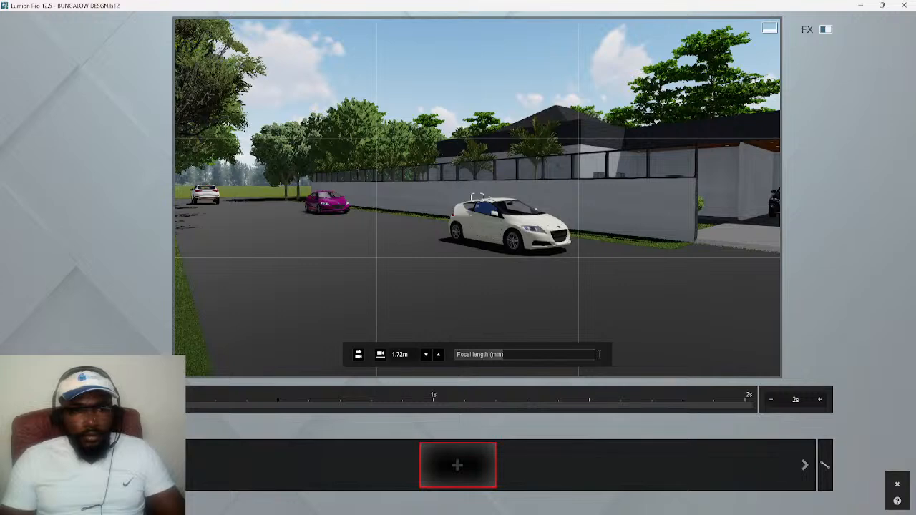
{"action": "right_click_drag", "start_coordinate": [600, 355], "coordinate": [657, 356]}
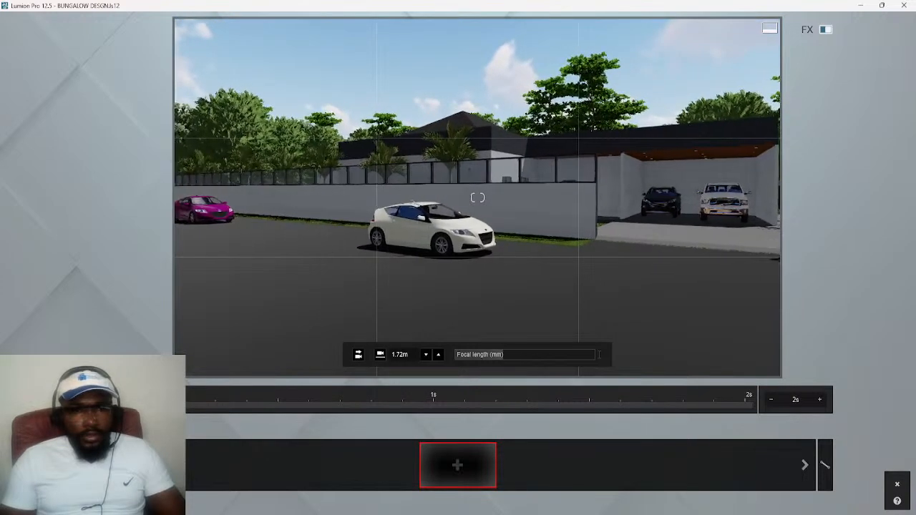
{"action": "right_click_drag", "start_coordinate": [421, 255], "coordinate": [302, 226]}
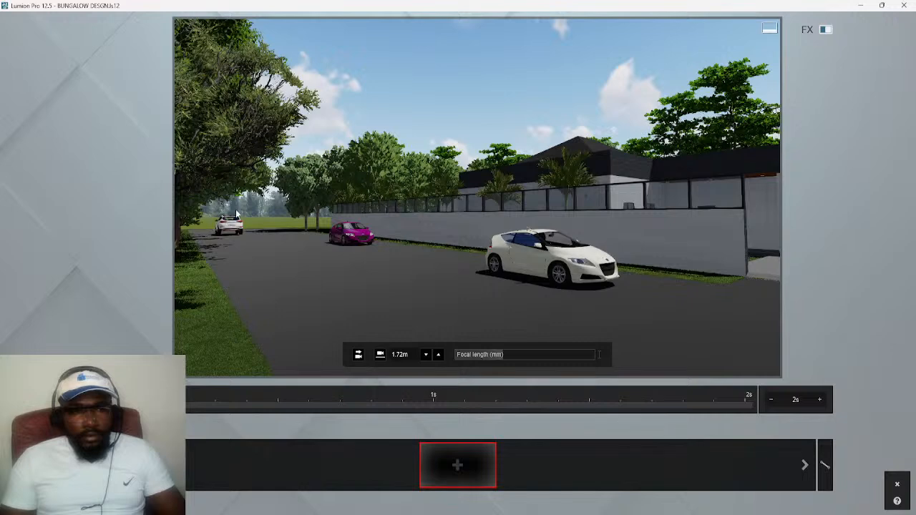
{"action": "right_click_drag", "start_coordinate": [478, 198], "coordinate": [577, 196]}
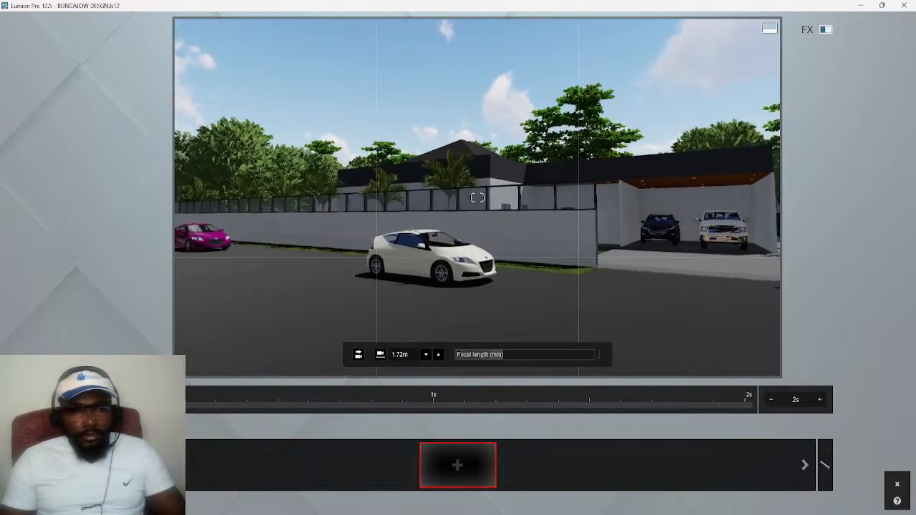
{"action": "left_click", "coordinate": [358, 355]}
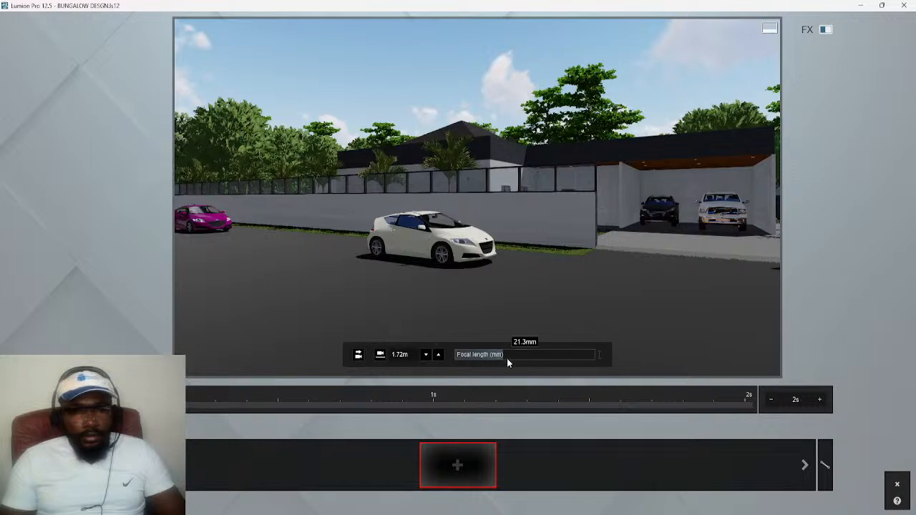
- Store the street view as keyframe one, then add a second keyframe zoomed to about 30mm on the garage
{"action": "left_click", "coordinate": [458, 466]}
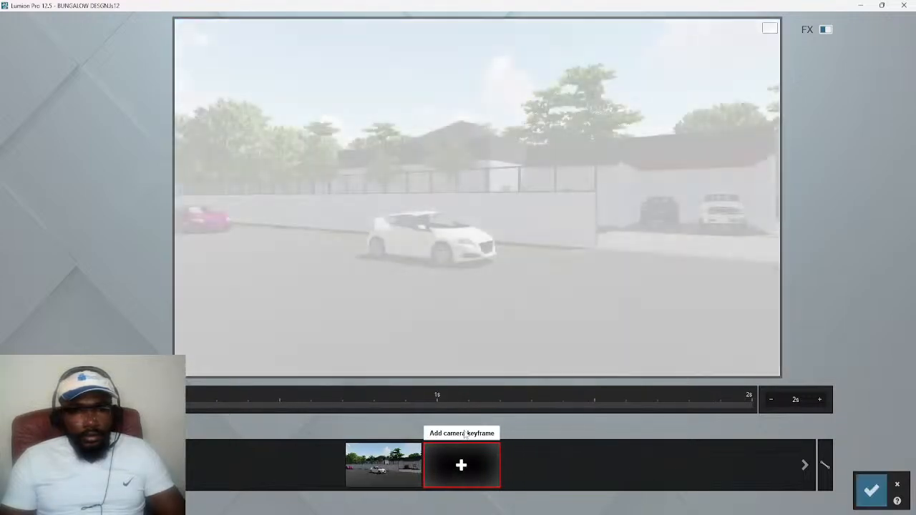
{"action": "right_click_drag", "start_coordinate": [478, 197], "coordinate": [659, 197]}
{"action": "key", "text": "d"}
{"action": "key", "text": "a"}
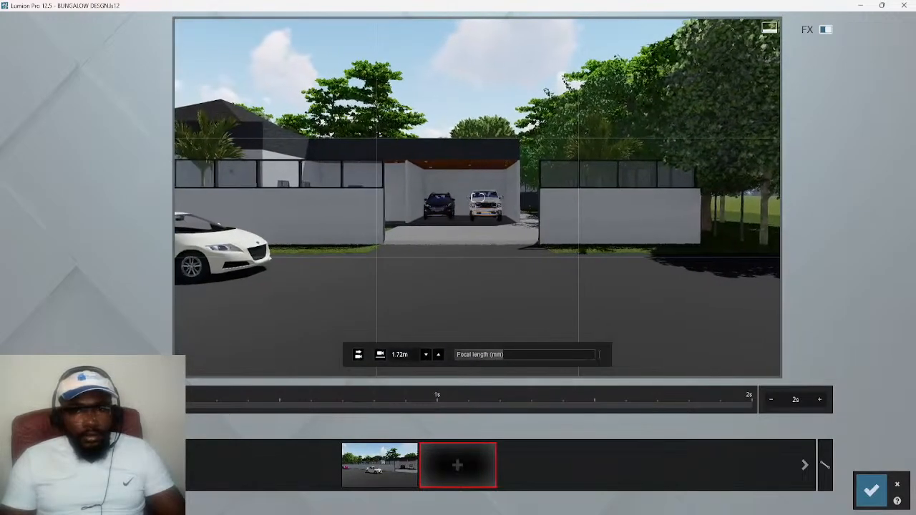
{"action": "key", "text": "a"}
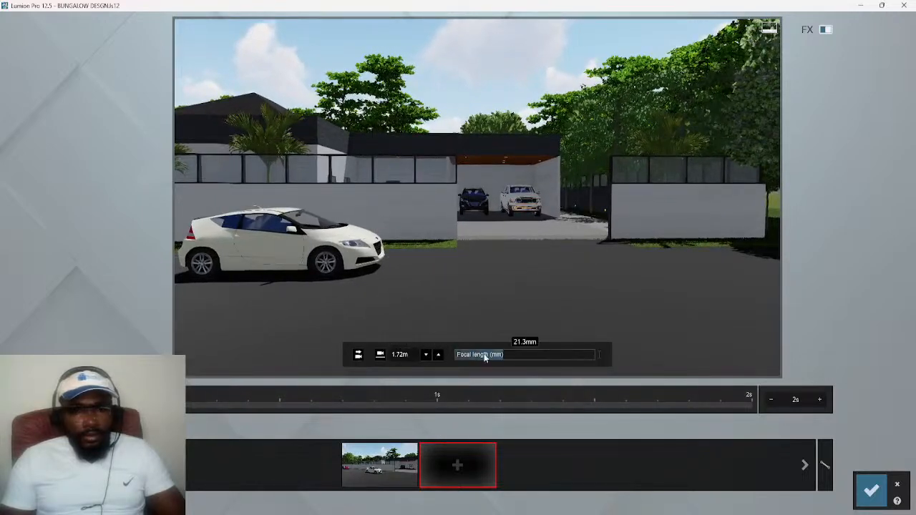
{"action": "left_click_drag", "start_coordinate": [502, 353], "coordinate": [513, 357]}
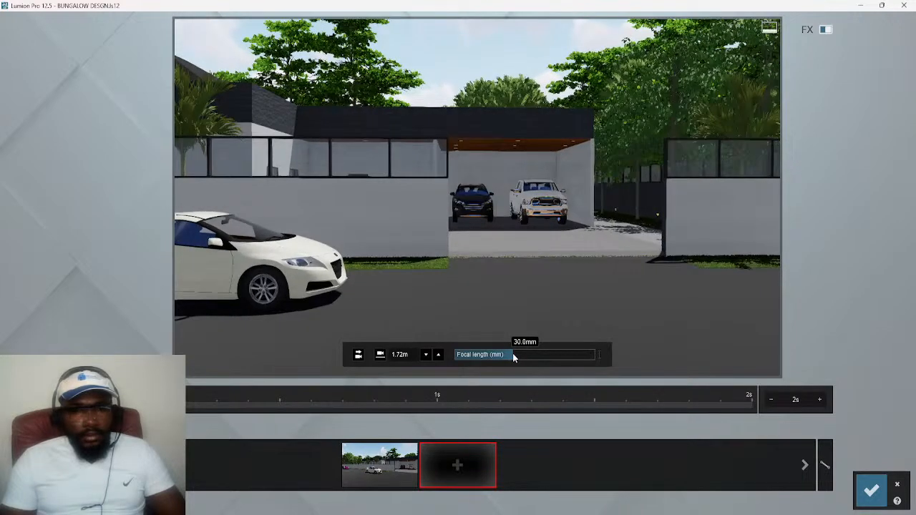
{"action": "scroll", "coordinate": [515, 340], "scroll_direction": "up", "scroll_amount": 5}
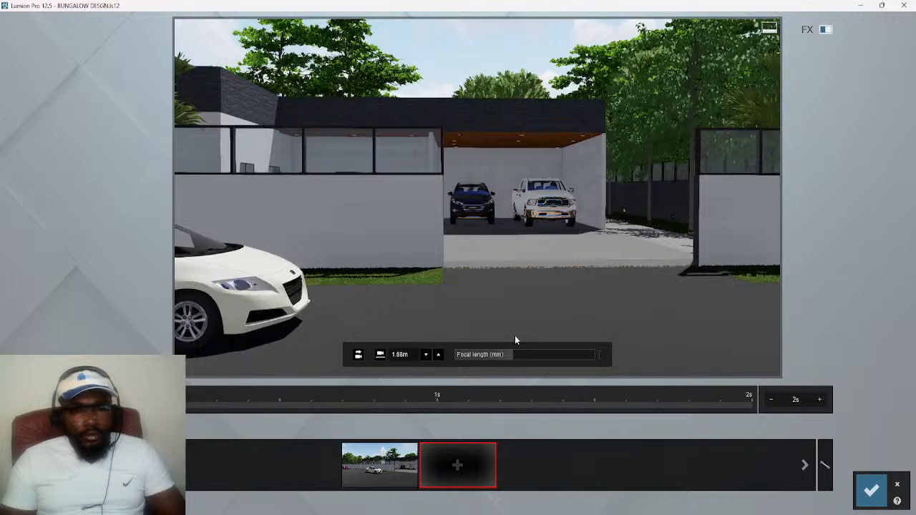
{"action": "left_click", "coordinate": [458, 467]}
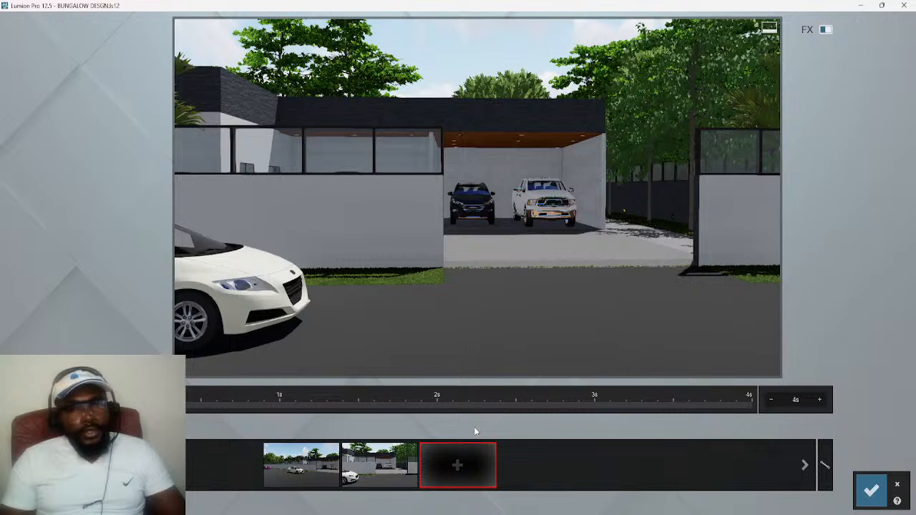
- Save clip 1's camera path and start recording a new camera path in slot 2
{"action": "left_click", "coordinate": [876, 490]}
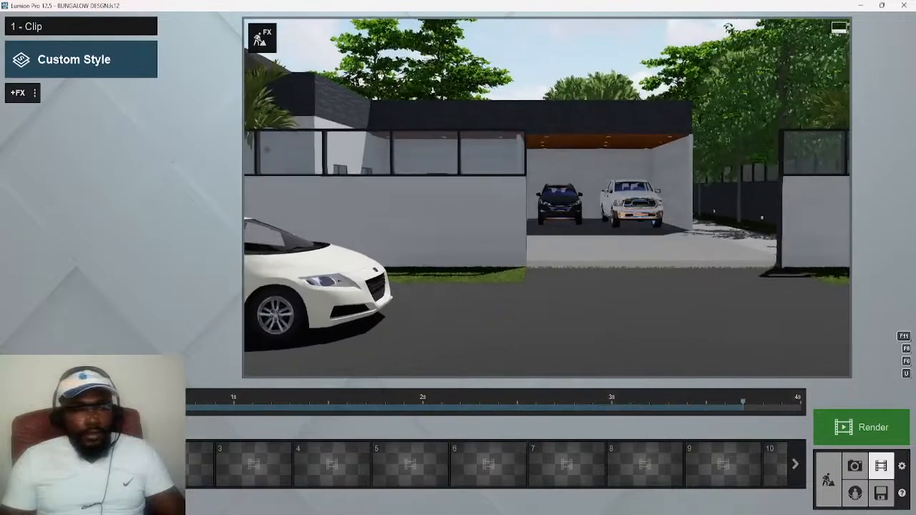
{"action": "left_click", "coordinate": [175, 464]}
{"action": "left_click", "coordinate": [187, 338]}
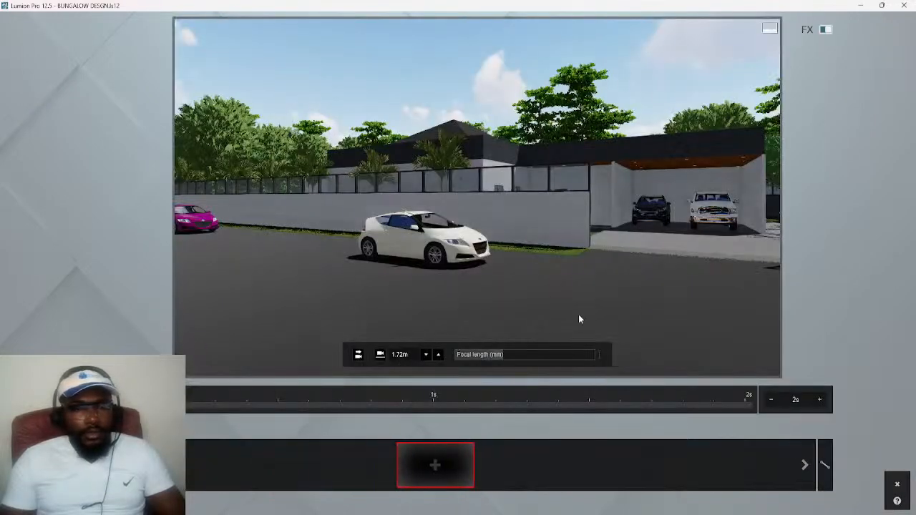
- Frame the carport with both cars, level the view and add it as the first keyframe
{"action": "key", "text": "s"}
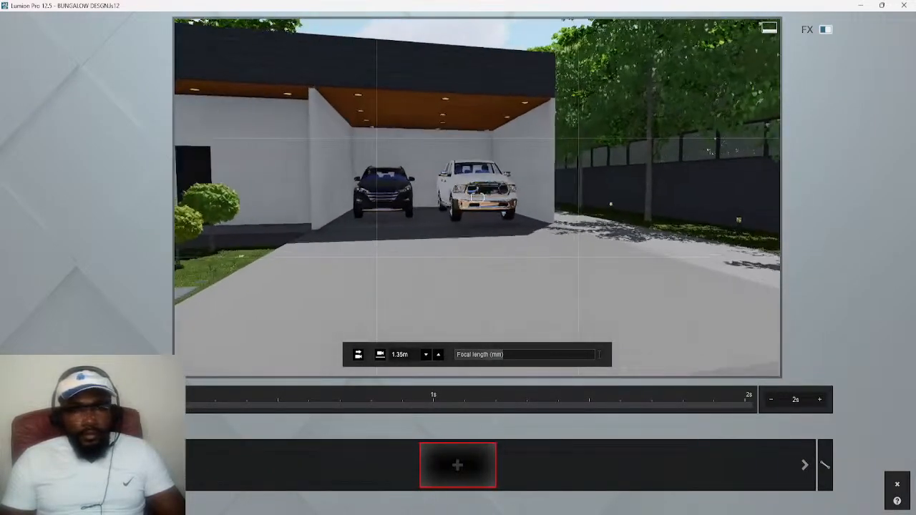
{"action": "key", "text": "w"}
{"action": "key", "text": "d"}
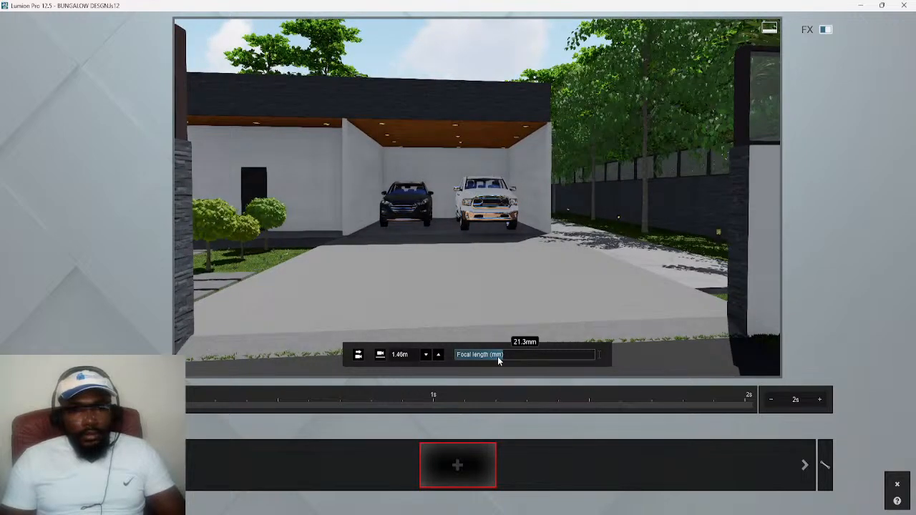
{"action": "left_click", "coordinate": [361, 355]}
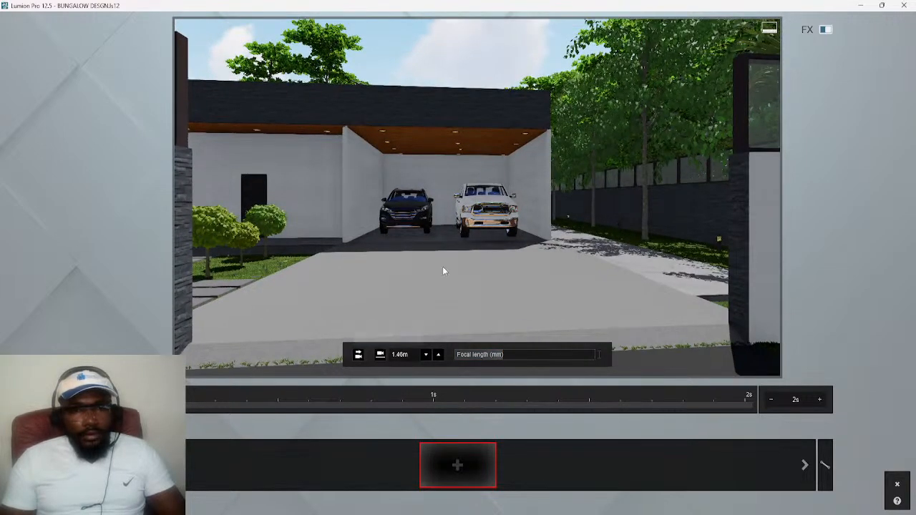
{"action": "right_click_drag", "start_coordinate": [442, 266], "coordinate": [422, 266]}
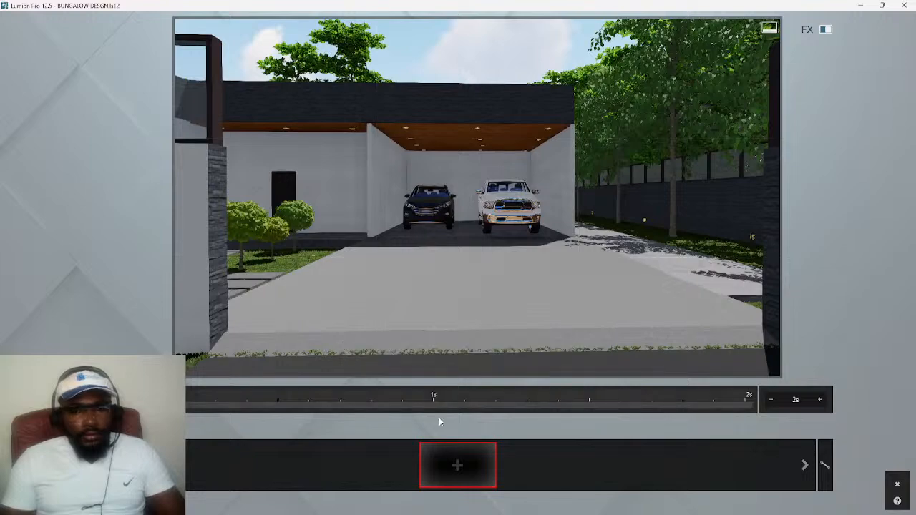
{"action": "left_click", "coordinate": [359, 355]}
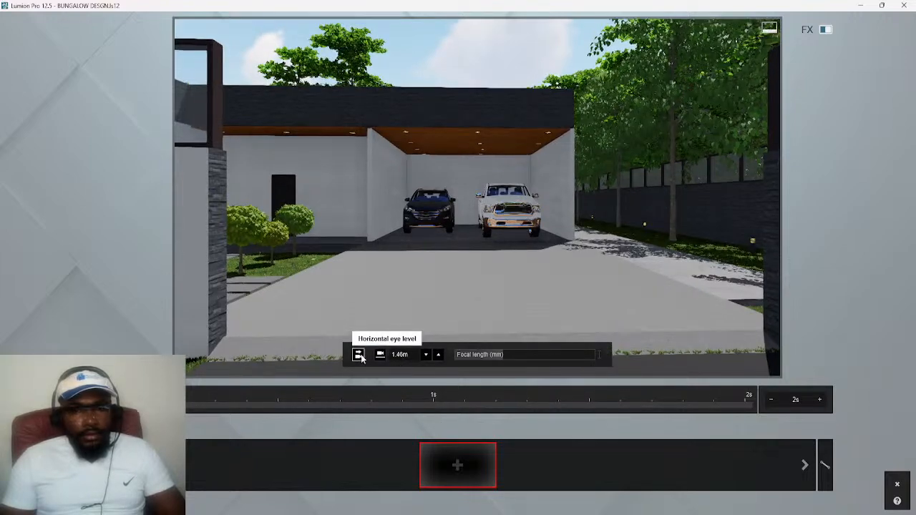
{"action": "left_click", "coordinate": [460, 470]}
- Aim the camera down onto the garden path beside the bungalow and level the view
{"action": "key", "text": "w"}
{"action": "right_click_drag", "start_coordinate": [469, 286], "coordinate": [297, 286]}
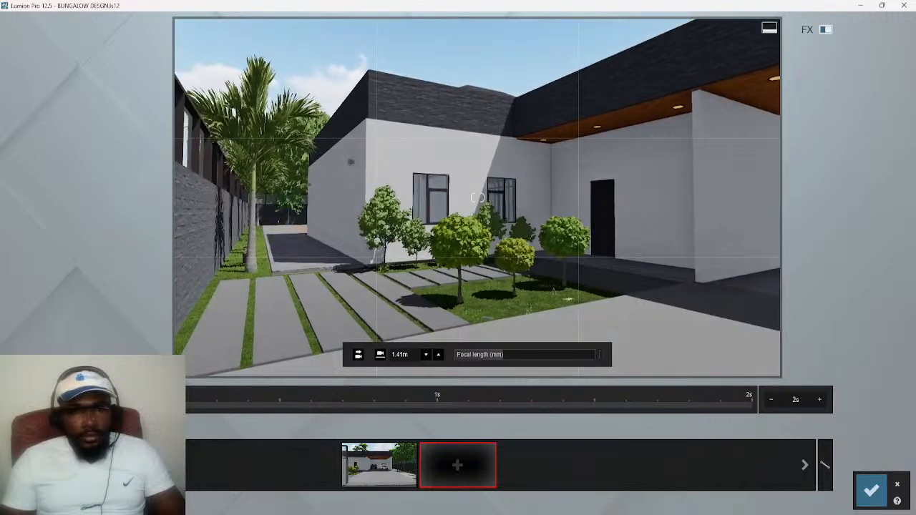
{"action": "key", "text": "w"}
{"action": "right_click_drag", "start_coordinate": [536, 342], "coordinate": [524, 347]}
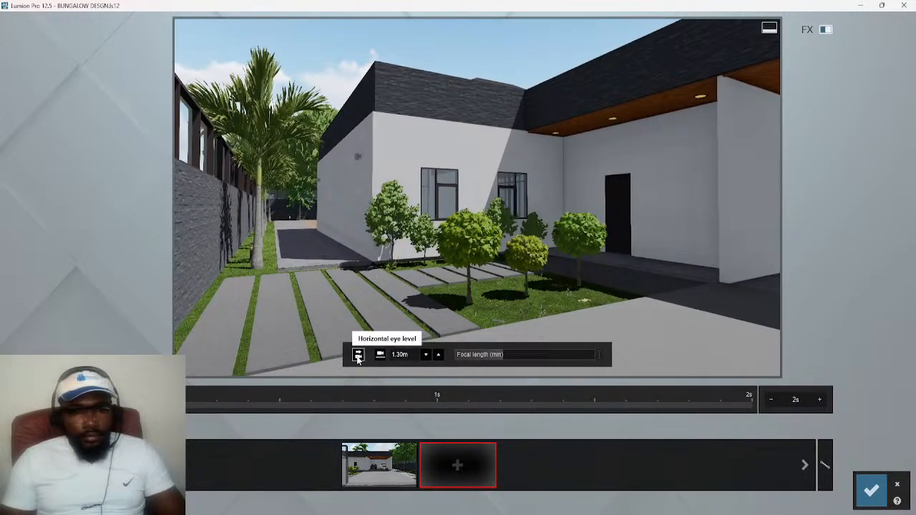
{"action": "left_click", "coordinate": [358, 356]}
- Add the garden-path view as the second keyframe and walk the camera toward the side door
{"action": "left_click", "coordinate": [451, 469]}
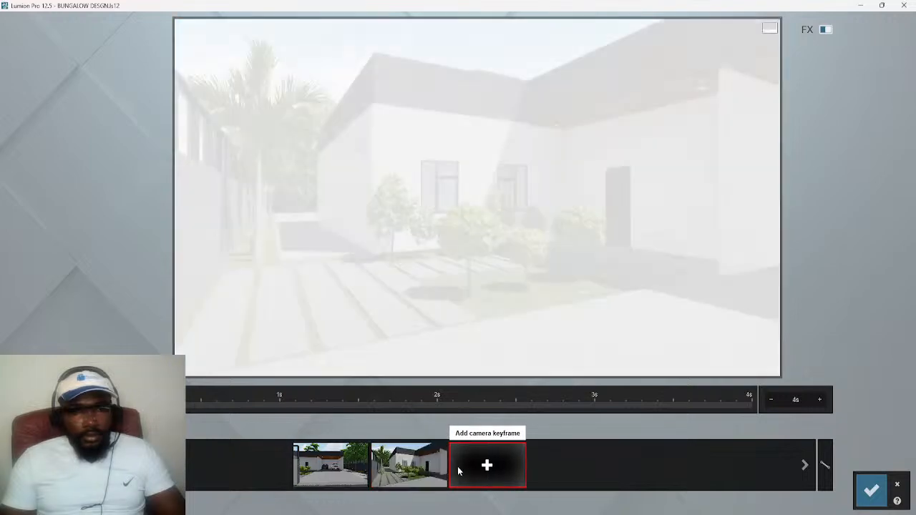
{"action": "key", "text": "d"}
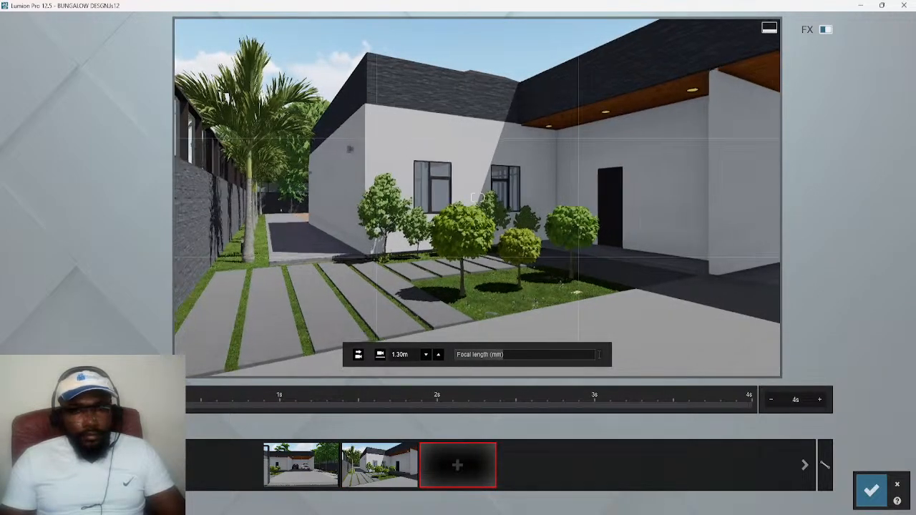
{"action": "key", "text": "a"}
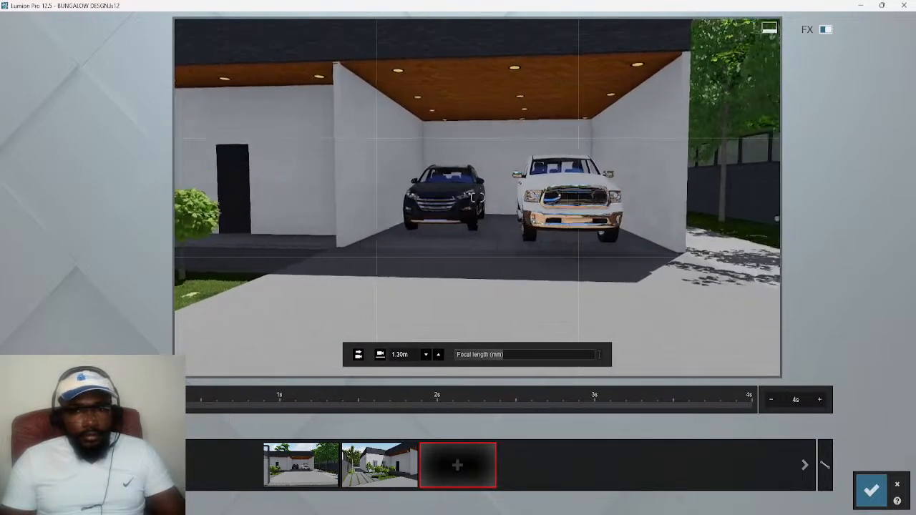
{"action": "key", "text": "w"}
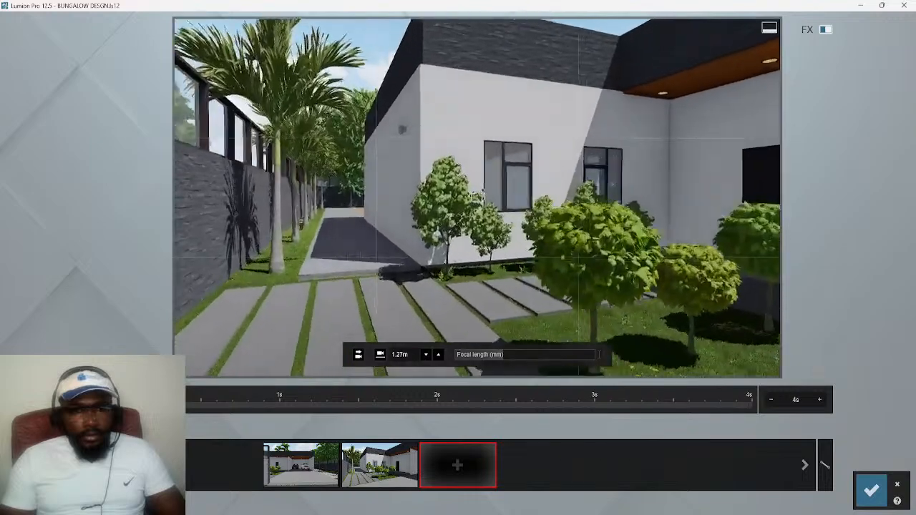
{"action": "right_click_drag", "start_coordinate": [439, 273], "coordinate": [519, 292]}
{"action": "key", "text": "d"}
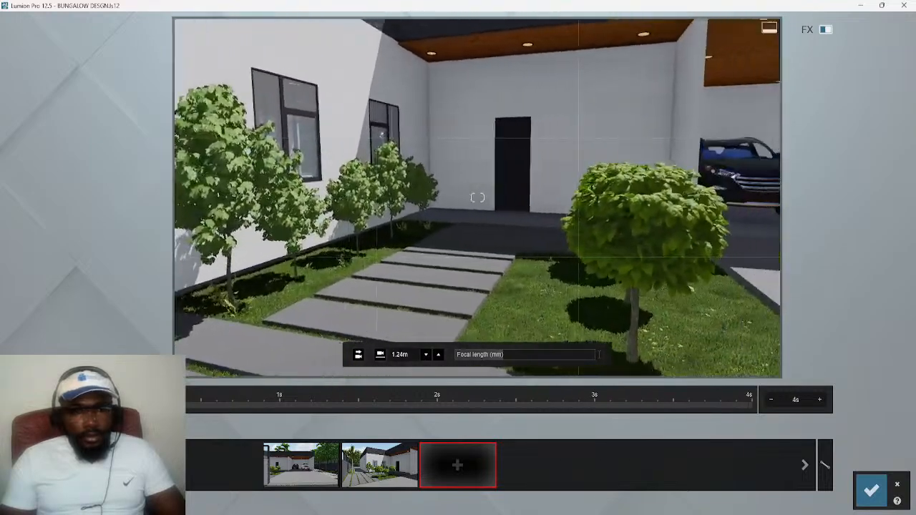
{"action": "key", "text": "w"}
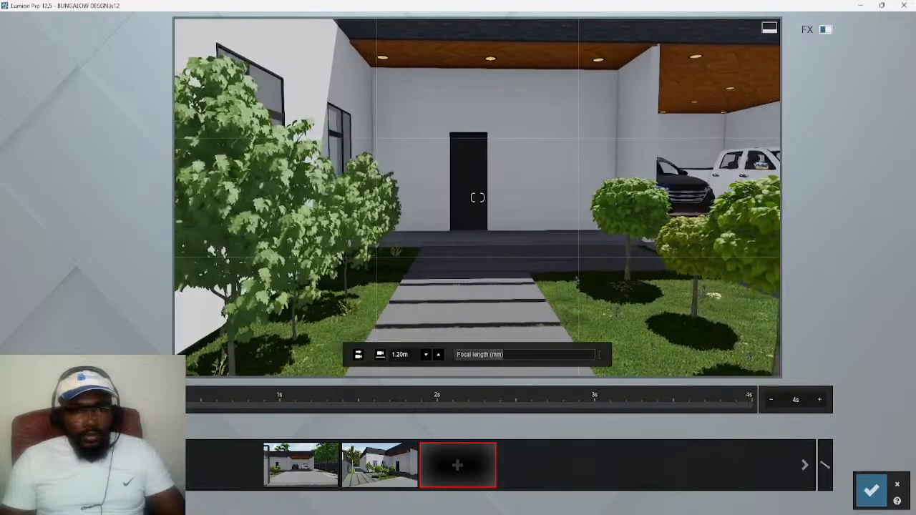
- Set the camera height to 1.86m, add the side-door view as the third keyframe, and save clip 2
{"action": "key", "text": "e"}
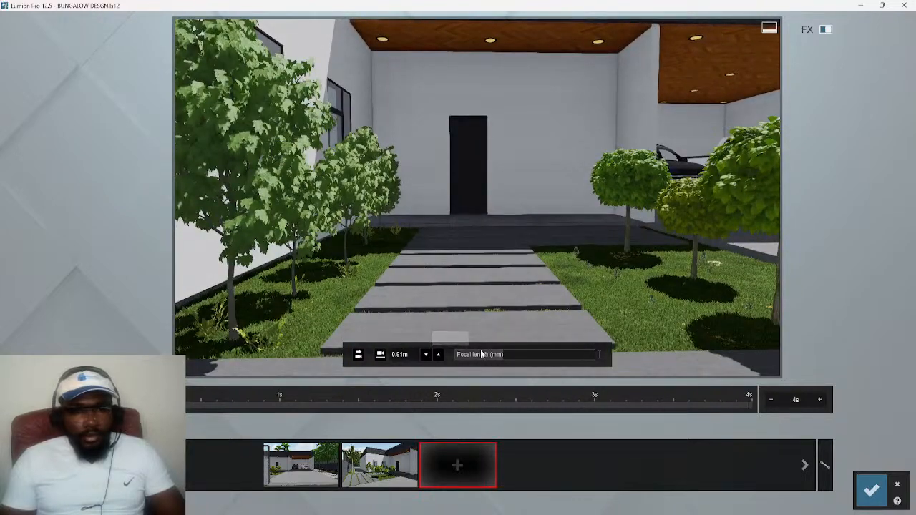
{"action": "left_click", "coordinate": [357, 357]}
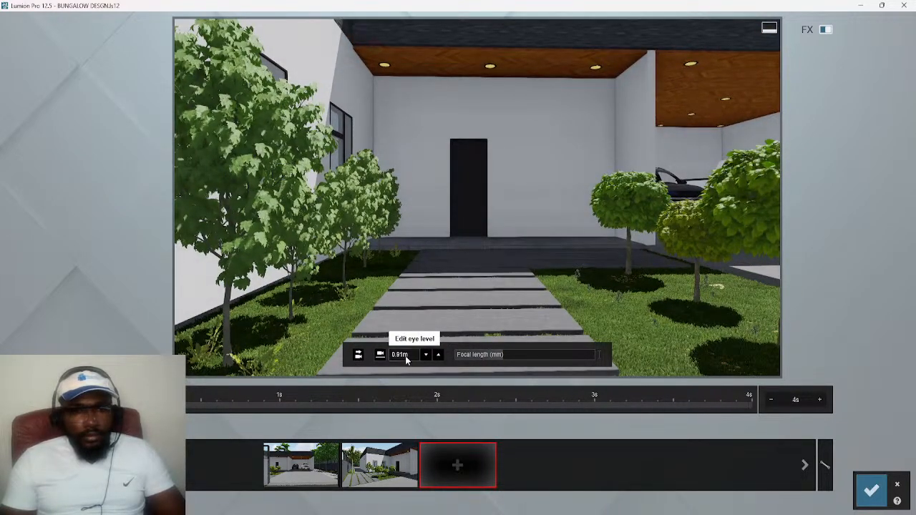
{"action": "left_click", "coordinate": [380, 355]}
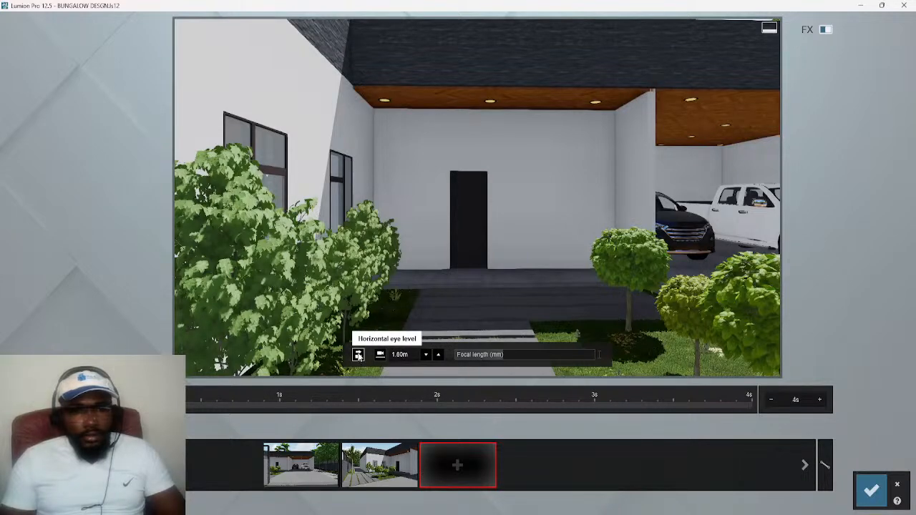
{"action": "key", "text": "e"}
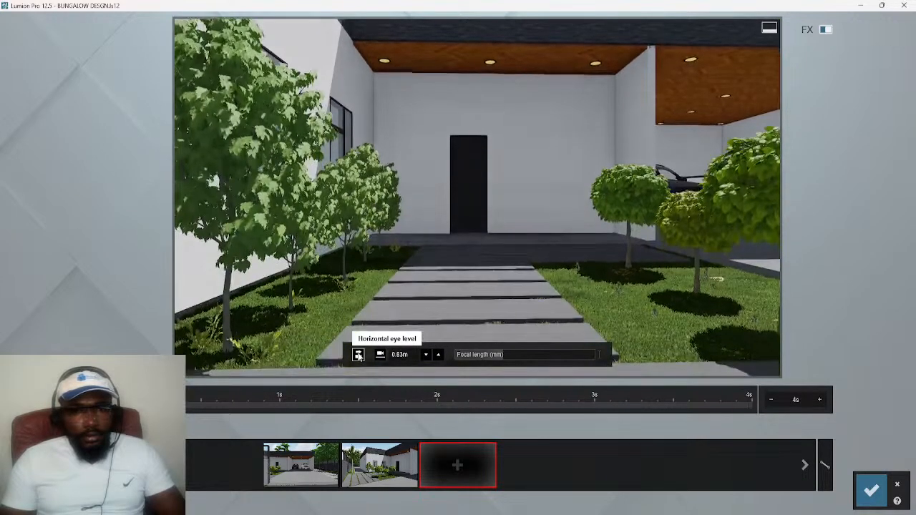
{"action": "key", "text": "e"}
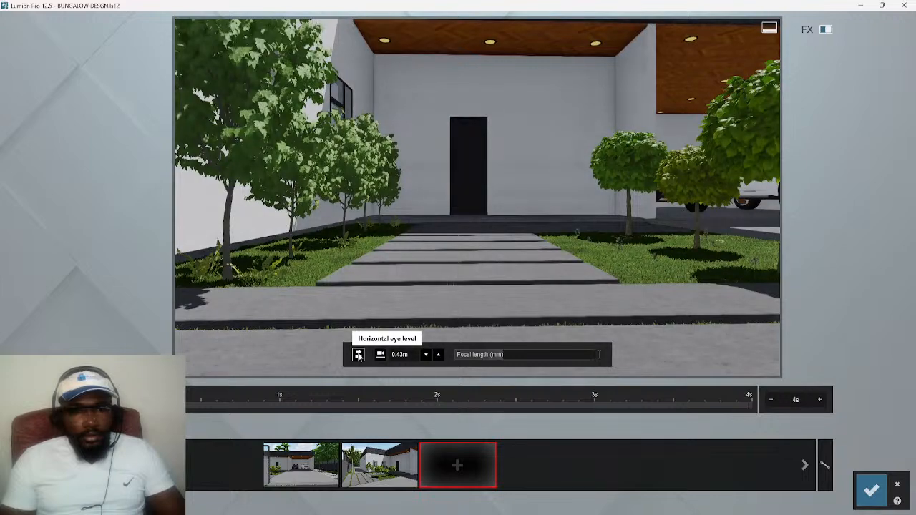
{"action": "key", "text": "q"}
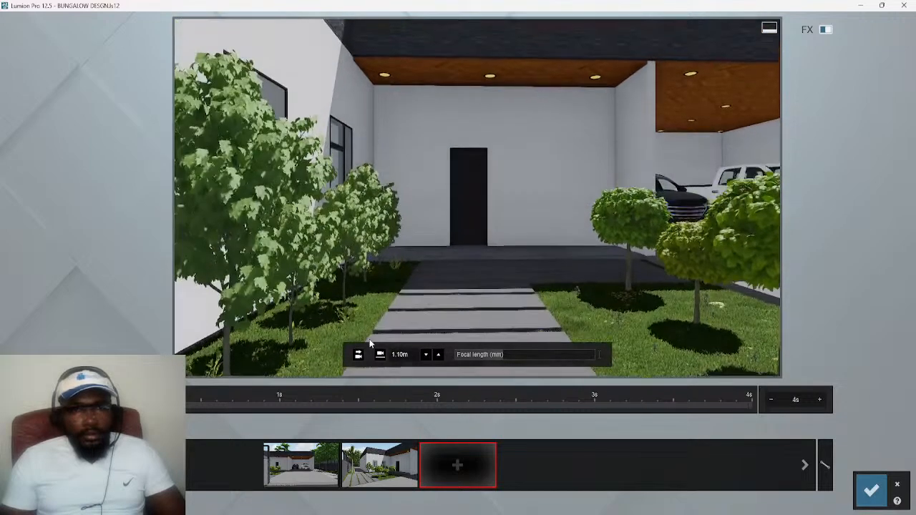
{"action": "key", "text": "q"}
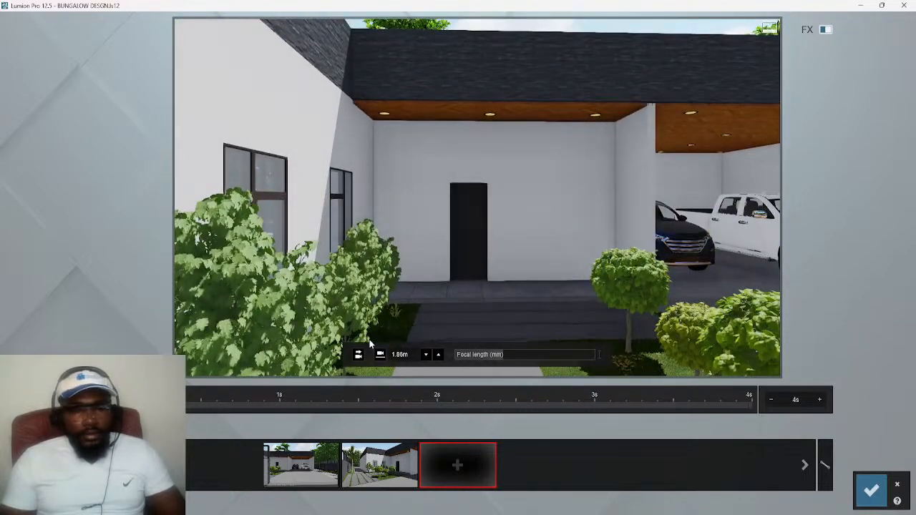
{"action": "left_click", "coordinate": [454, 482]}
{"action": "left_click", "coordinate": [872, 491]}
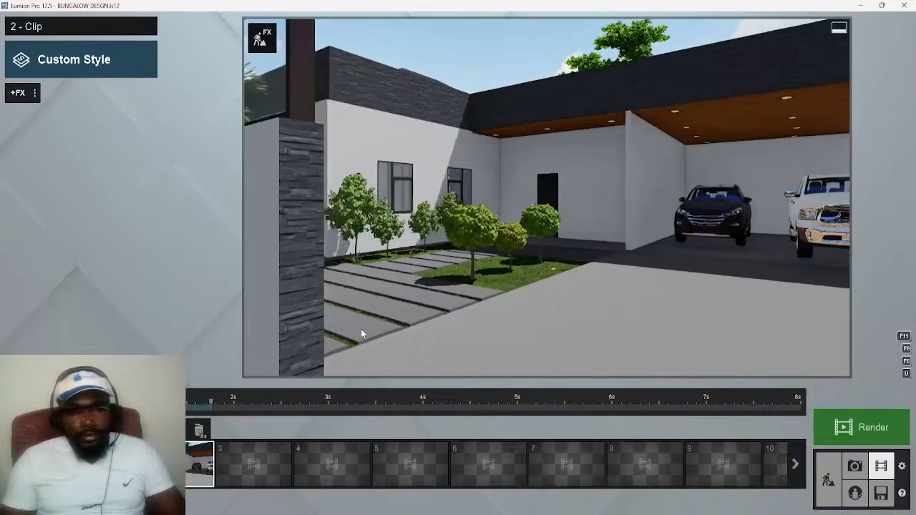
- Start a camera path in slot 3 and keyframe the view into the side alley
{"action": "left_click", "coordinate": [242, 467]}
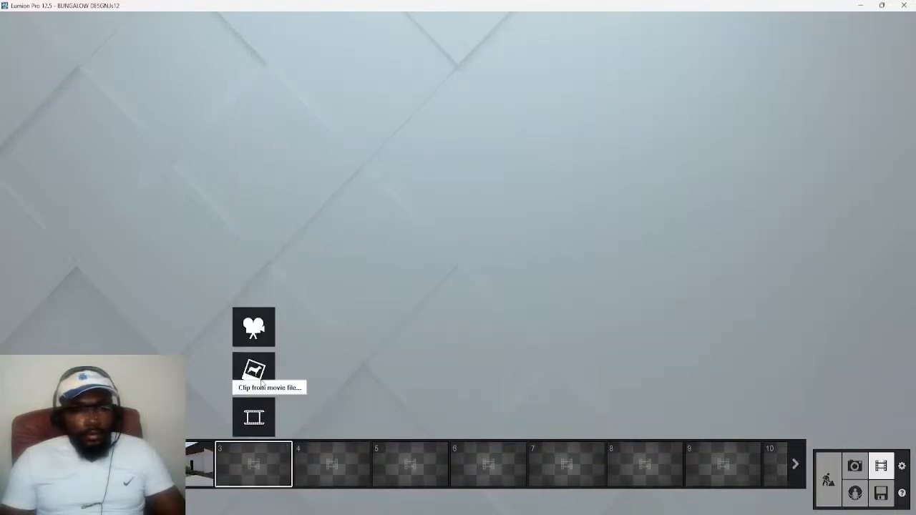
{"action": "left_click", "coordinate": [255, 327]}
{"action": "scroll", "coordinate": [377, 267], "scroll_direction": "up", "scroll_amount": 3}
{"action": "right_click_drag", "start_coordinate": [377, 266], "coordinate": [236, 272]}
{"action": "key", "text": "w"}
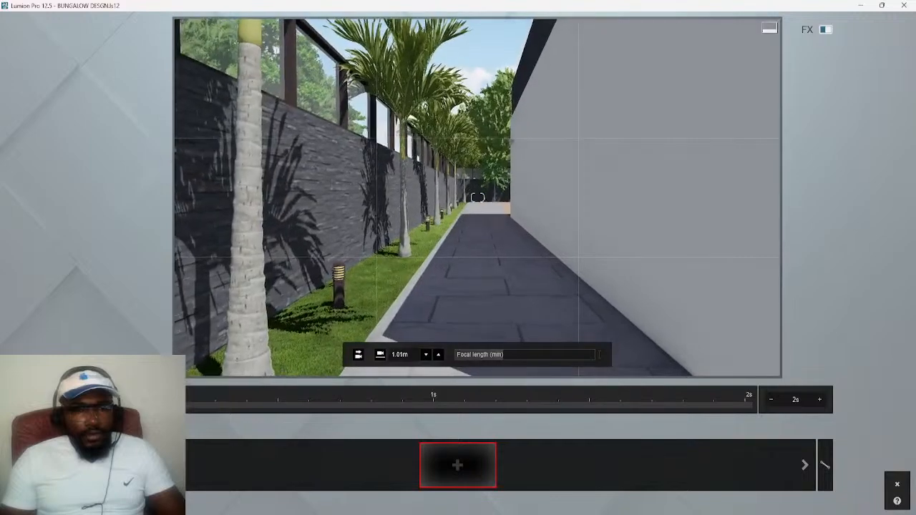
{"action": "key", "text": "a"}
{"action": "left_click", "coordinate": [457, 467]}
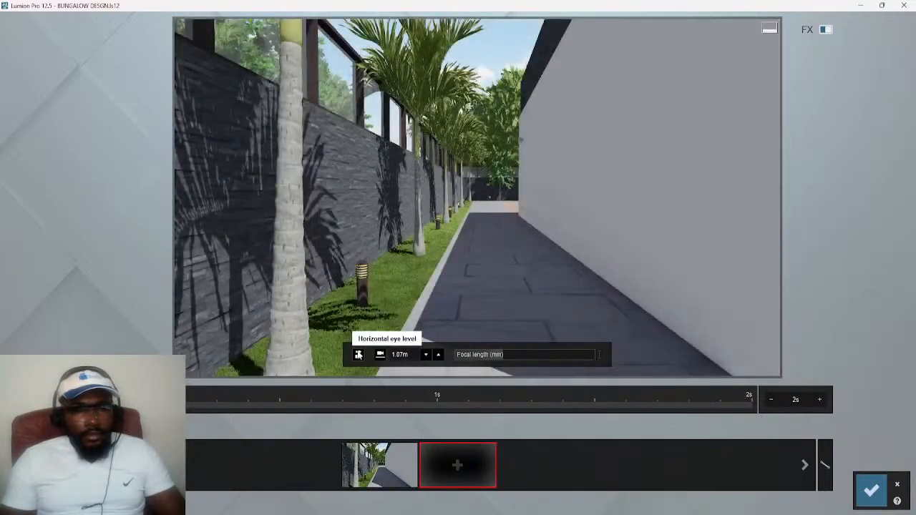
- Add a second keyframe further down the palm-lined alley
{"action": "left_click", "coordinate": [358, 355]}
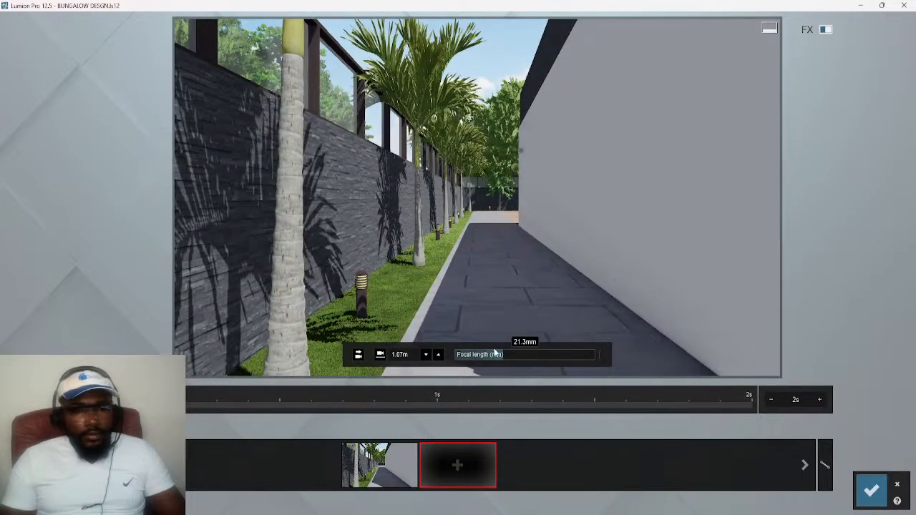
{"action": "key", "text": "w"}
{"action": "right_click_drag", "start_coordinate": [518, 286], "coordinate": [582, 290]}
{"action": "key", "text": "w"}
{"action": "key", "text": "w"}
{"action": "left_click", "coordinate": [458, 468]}
- Add a horizontal-eye-level keyframe facing the wooden deck and bonsai planter, then save clip 3
{"action": "key", "text": "s"}
{"action": "left_click", "coordinate": [360, 356]}
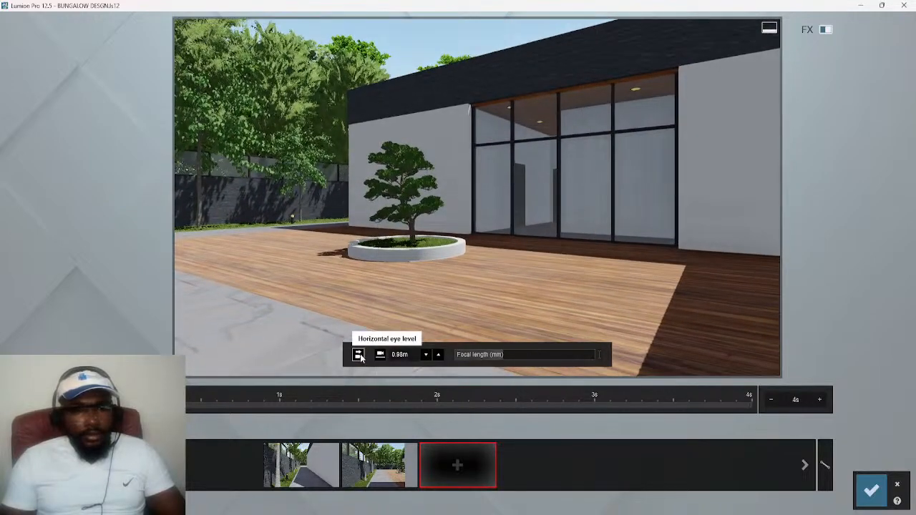
{"action": "right_click_drag", "start_coordinate": [472, 208], "coordinate": [428, 208]}
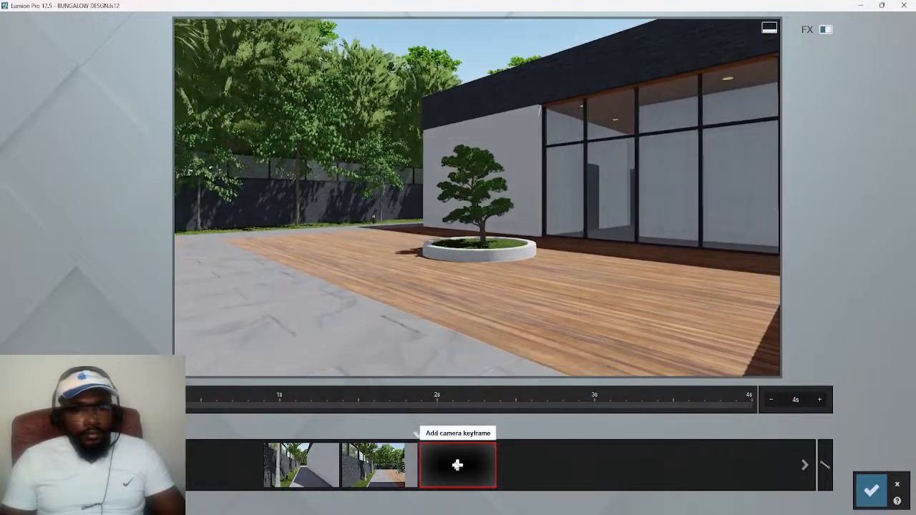
{"action": "left_click", "coordinate": [449, 465]}
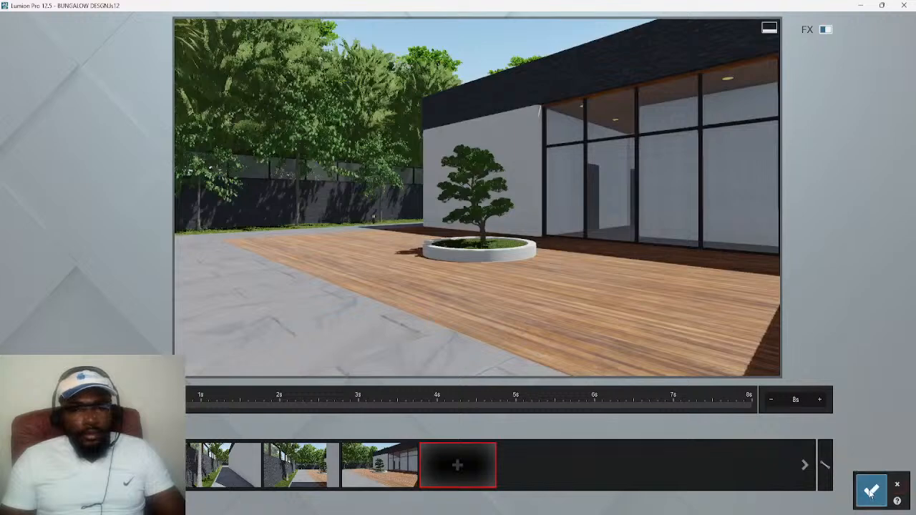
{"action": "left_click", "coordinate": [871, 491]}
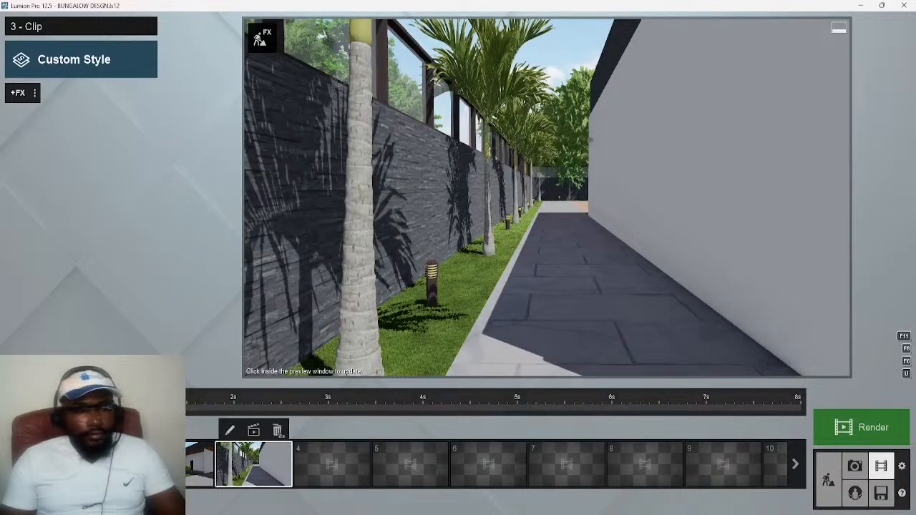
- Refresh the preview and start a new camera-path clip in slot 4
{"action": "left_click", "coordinate": [548, 268]}
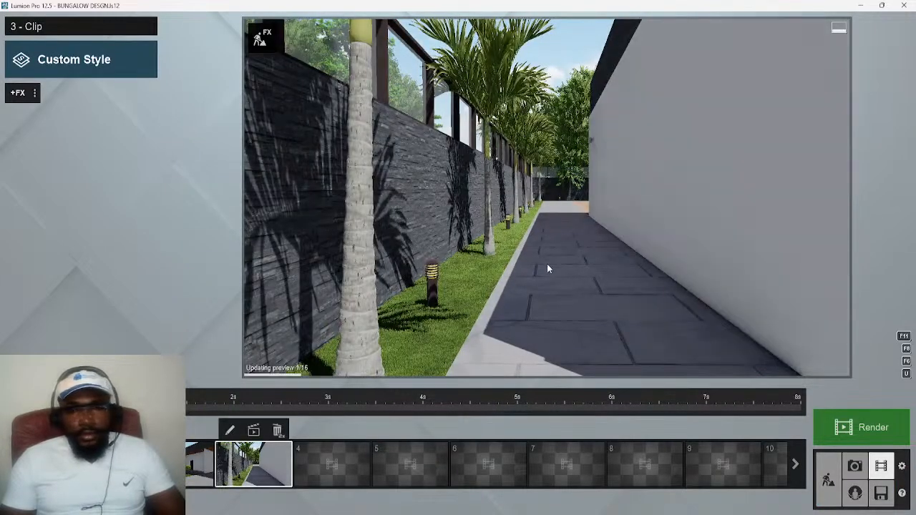
{"action": "left_click", "coordinate": [303, 469]}
{"action": "left_click", "coordinate": [339, 330]}
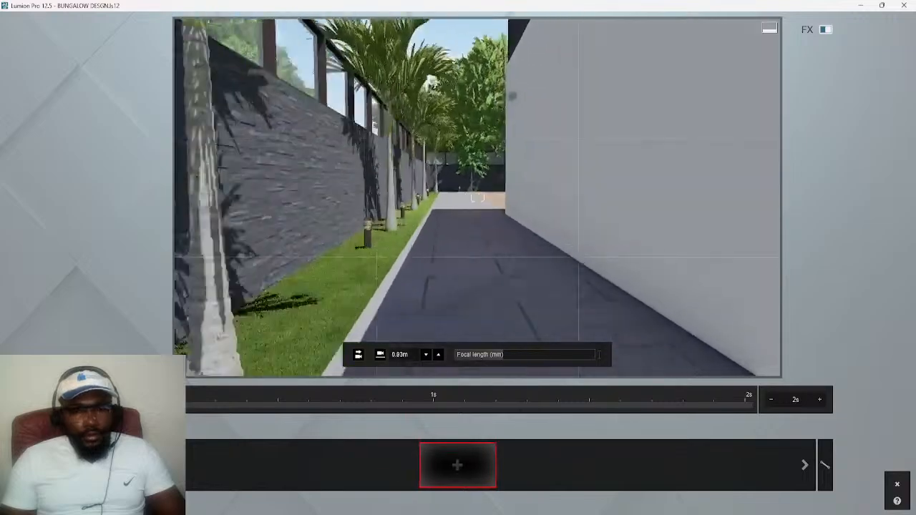
- Fly onto the rear lawn at 1.60m eye height, level, and record the first keyframe
{"action": "key", "text": "w"}
{"action": "right_click_drag", "start_coordinate": [460, 189], "coordinate": [459, 229]}
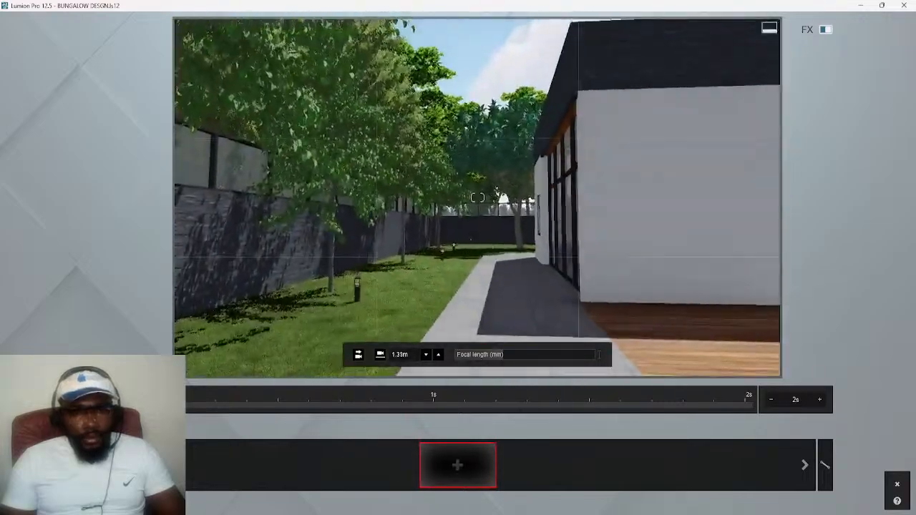
{"action": "key", "text": "w"}
{"action": "right_click_drag", "start_coordinate": [477, 197], "coordinate": [469, 234]}
{"action": "key", "text": "a"}
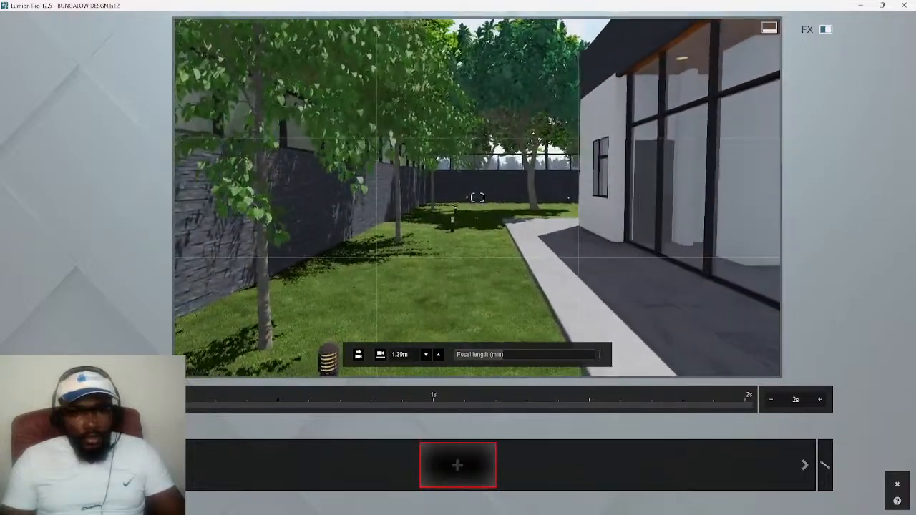
{"action": "key", "text": "d"}
{"action": "right_click_drag", "start_coordinate": [458, 275], "coordinate": [449, 279]}
{"action": "left_click", "coordinate": [380, 355]}
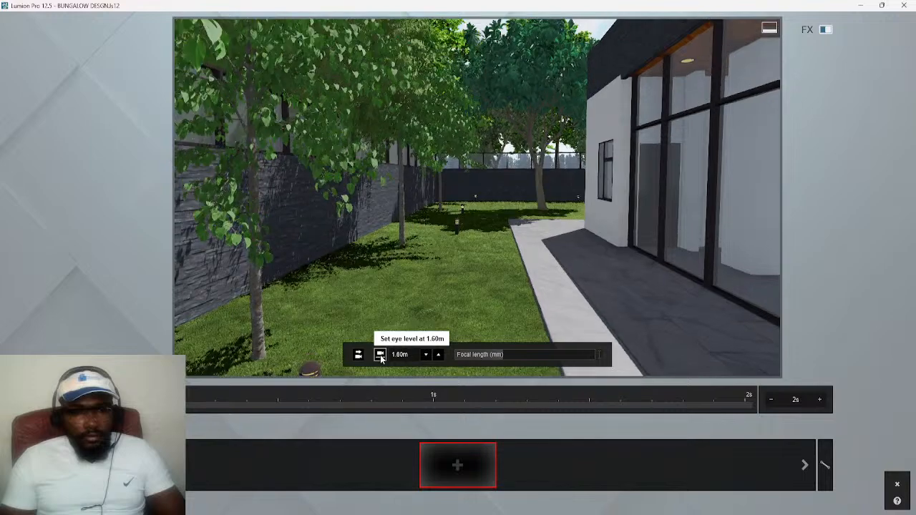
{"action": "left_click", "coordinate": [359, 356]}
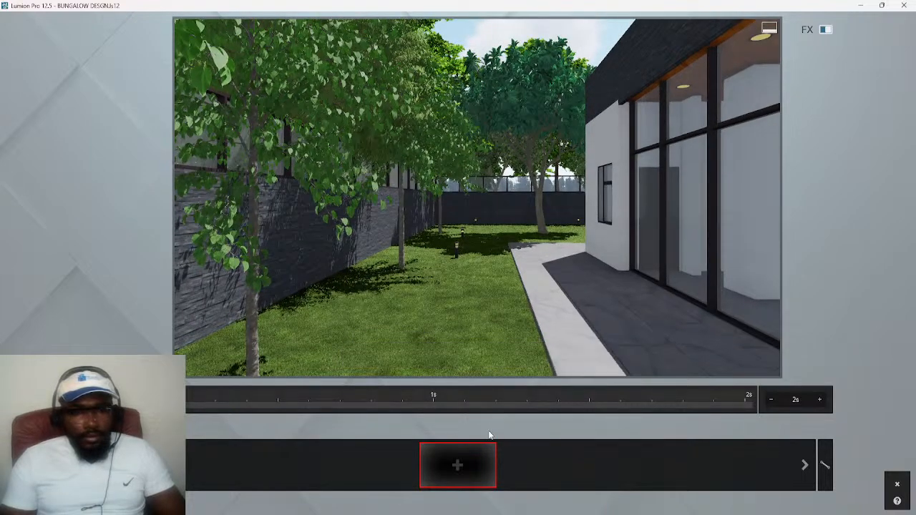
{"action": "right_click_drag", "start_coordinate": [474, 301], "coordinate": [565, 293]}
{"action": "left_click", "coordinate": [464, 478]}
- Add a second level keyframe across the lawn facing the boundary-wall trees
{"action": "key", "text": "w"}
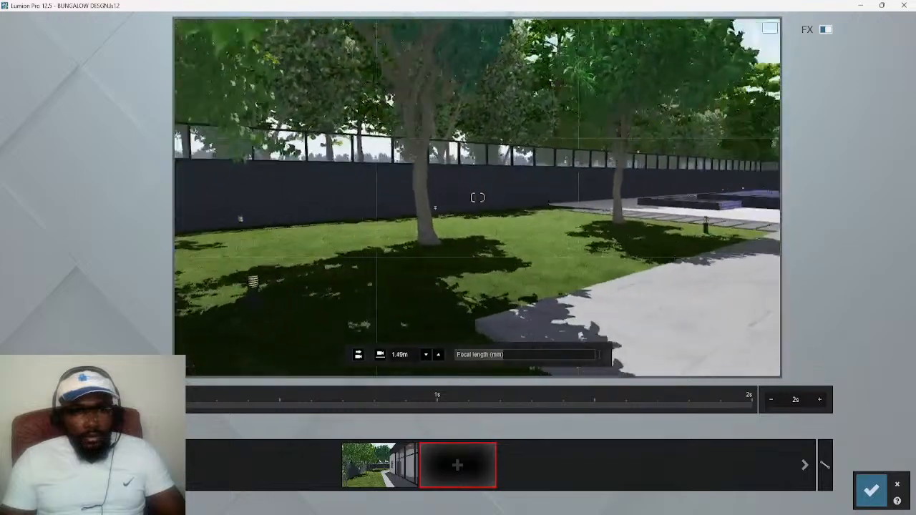
{"action": "right_click_drag", "start_coordinate": [436, 301], "coordinate": [478, 308]}
{"action": "left_click", "coordinate": [361, 357]}
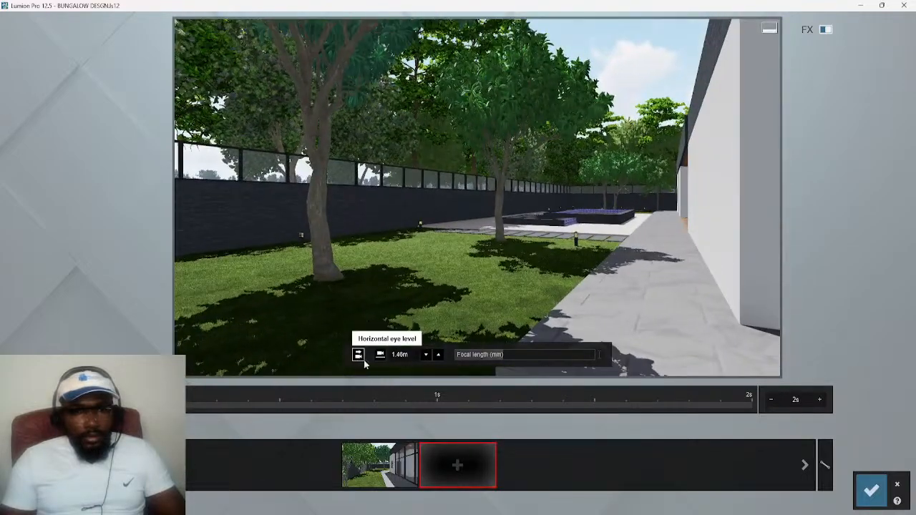
{"action": "left_click", "coordinate": [455, 468]}
- Raise the camera and add a level keyframe overlooking the pool
{"action": "key", "text": "w"}
{"action": "right_click_drag", "start_coordinate": [417, 268], "coordinate": [565, 273]}
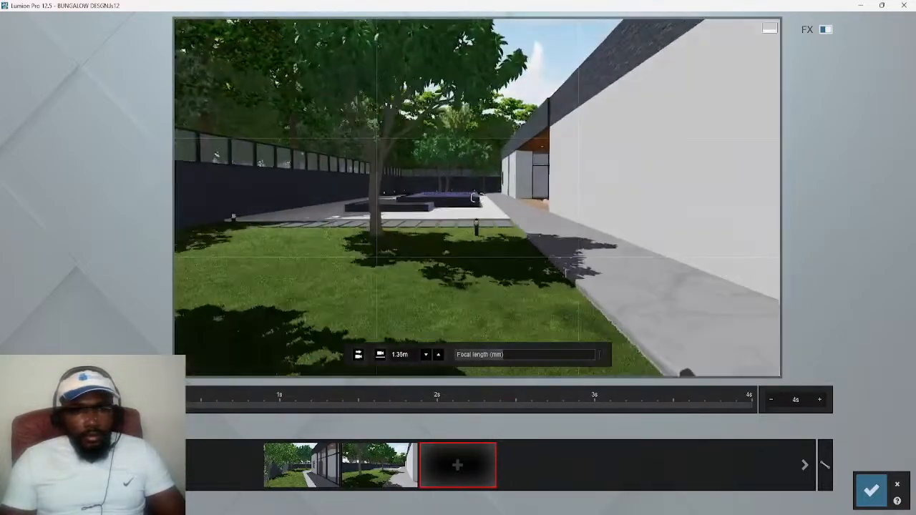
{"action": "key", "text": "w"}
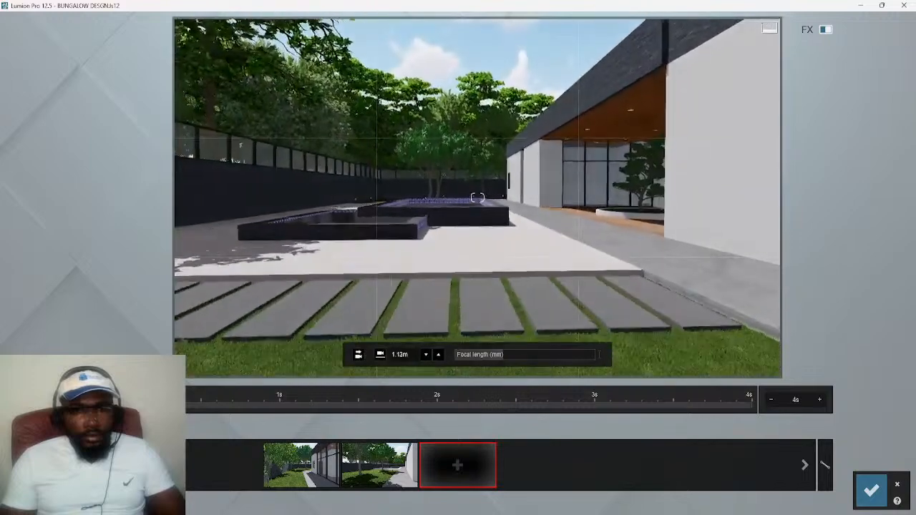
{"action": "key", "text": "q"}
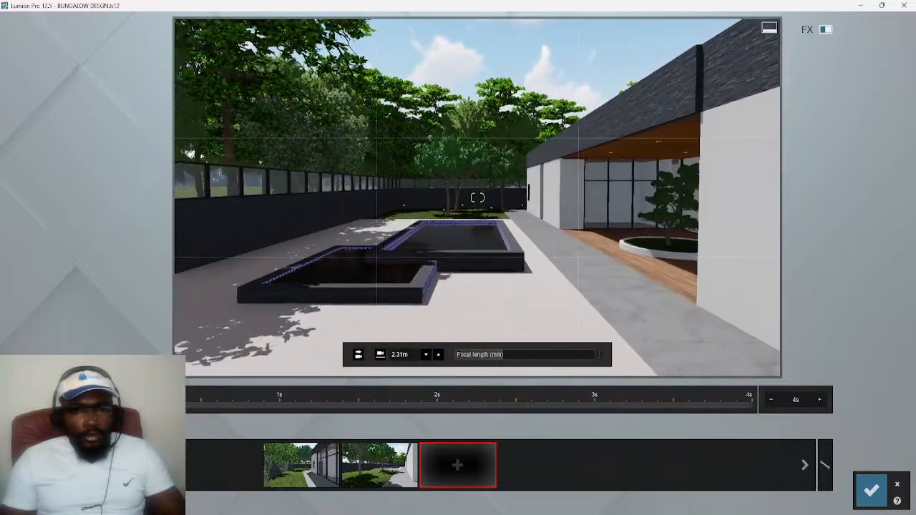
{"action": "right_click_drag", "start_coordinate": [458, 265], "coordinate": [435, 265]}
{"action": "key", "text": "w"}
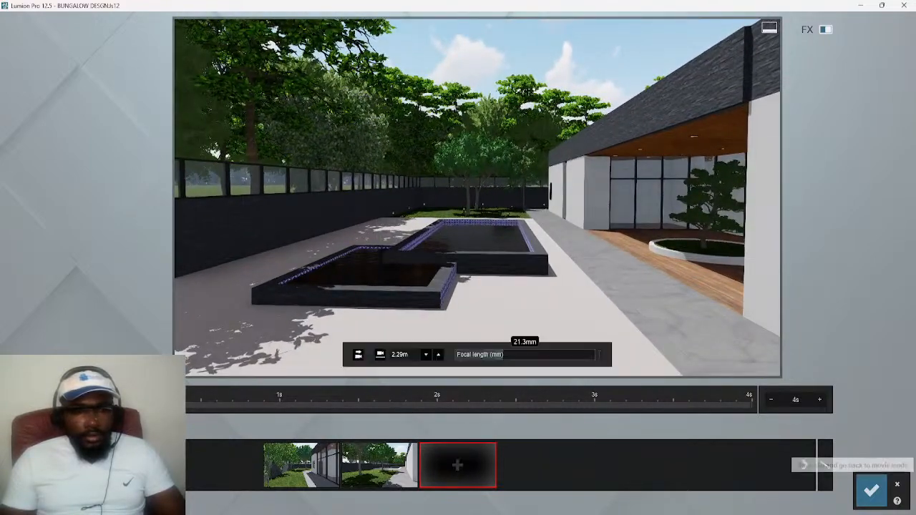
{"action": "left_click", "coordinate": [358, 355]}
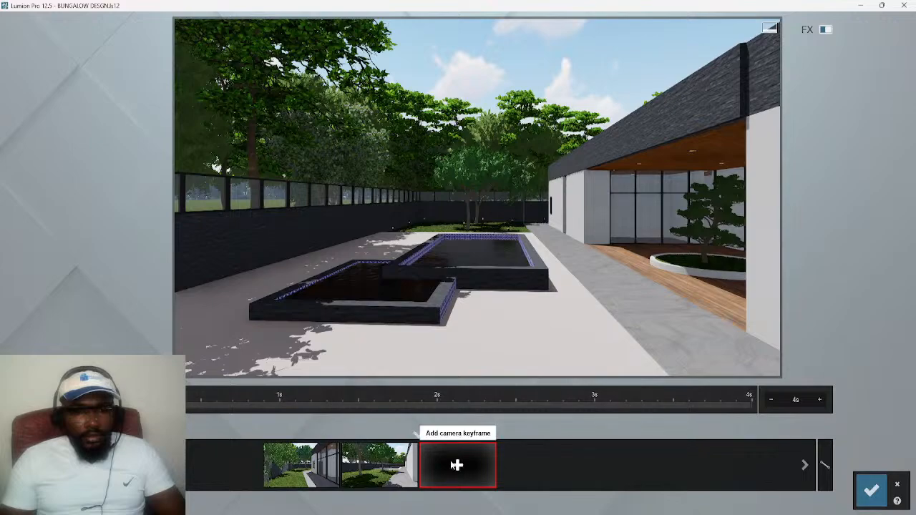
{"action": "left_click", "coordinate": [453, 465]}
- Add a lowered final keyframe beside the pool, play the 12s clip back and confirm it
{"action": "key", "text": "w"}
{"action": "right_click_drag", "start_coordinate": [453, 272], "coordinate": [550, 258]}
{"action": "key", "text": "a"}
{"action": "key", "text": "e"}
{"action": "key", "text": "a"}
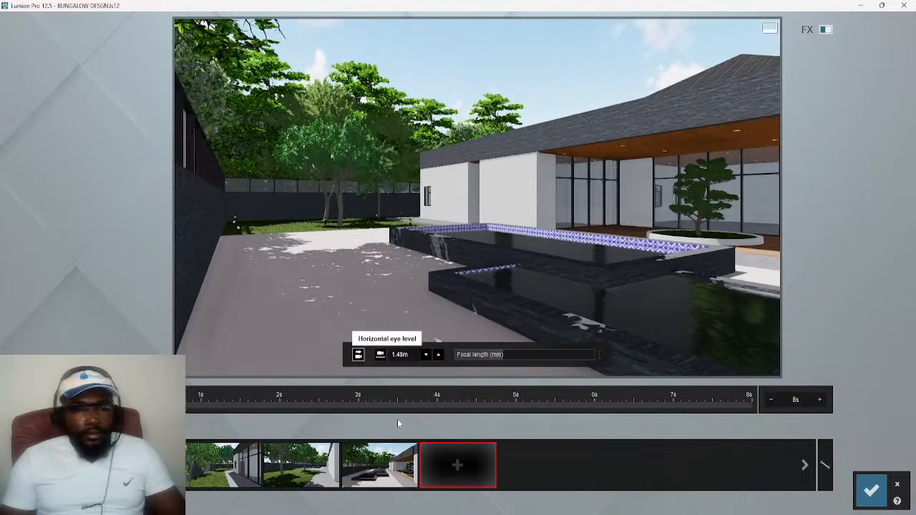
{"action": "left_click", "coordinate": [457, 465]}
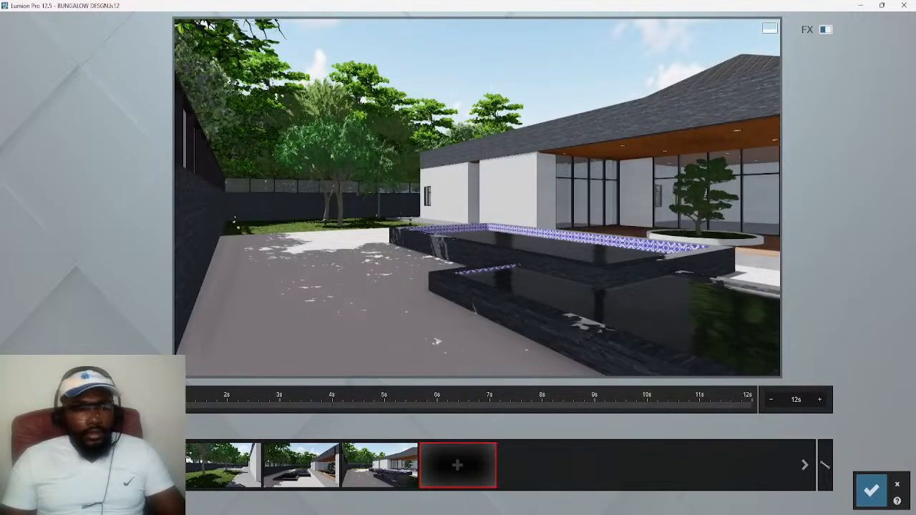
{"action": "key", "text": "space"}
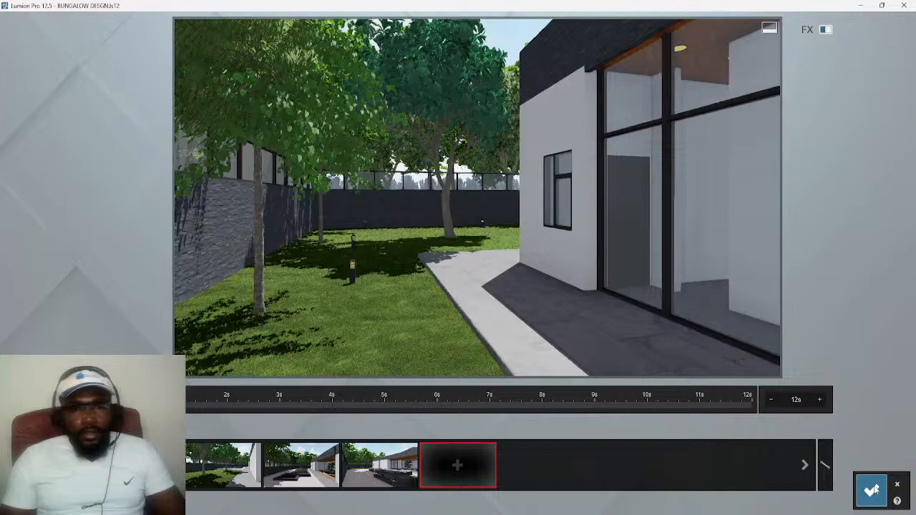
{"action": "left_click", "coordinate": [872, 489]}
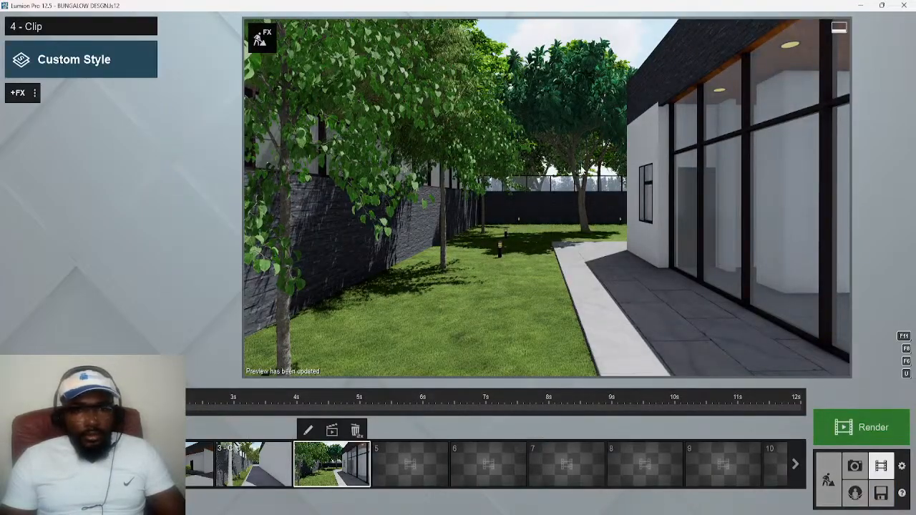
- Return to build mode and fly the camera toward the pool
{"action": "left_click", "coordinate": [828, 479]}
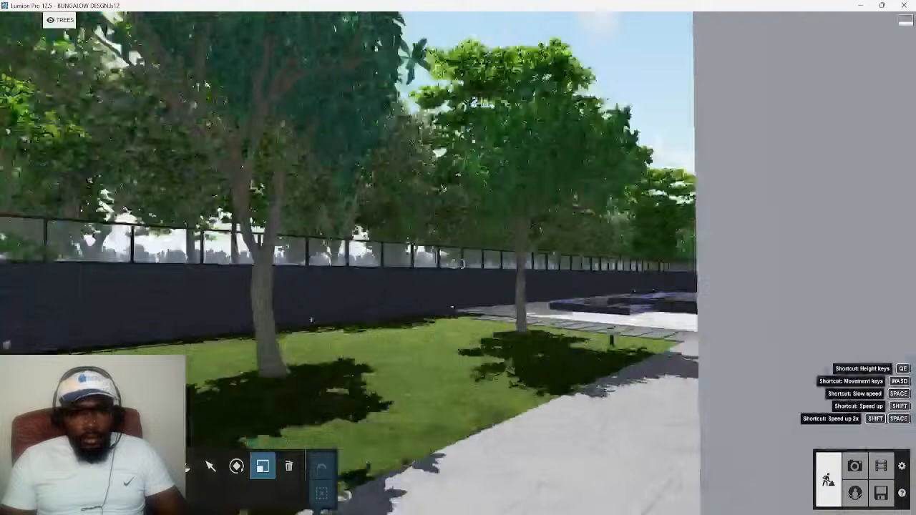
{"action": "key", "text": "w"}
{"action": "right_click_drag", "start_coordinate": [315, 351], "coordinate": [348, 376]}
{"action": "mouse_move", "coordinate": [15, 34]}
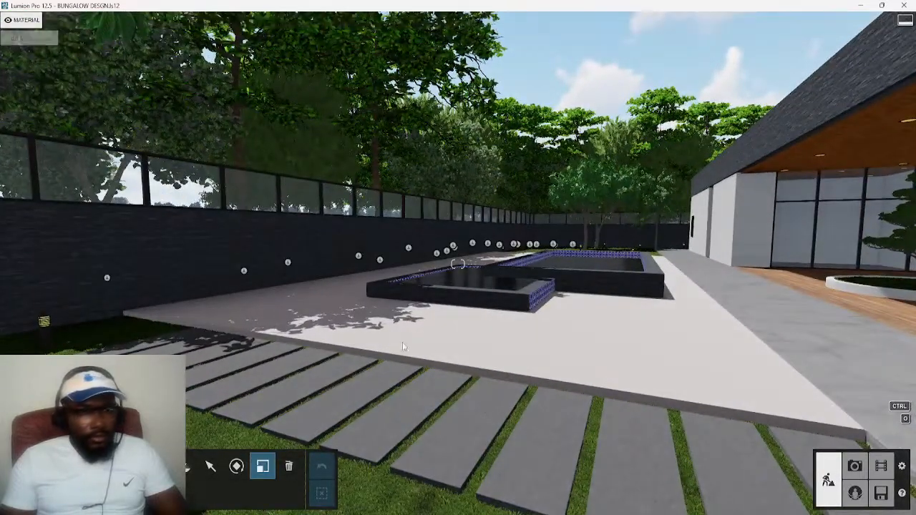
{"action": "key", "text": "d"}
{"action": "right_click_drag", "start_coordinate": [492, 359], "coordinate": [414, 351]}
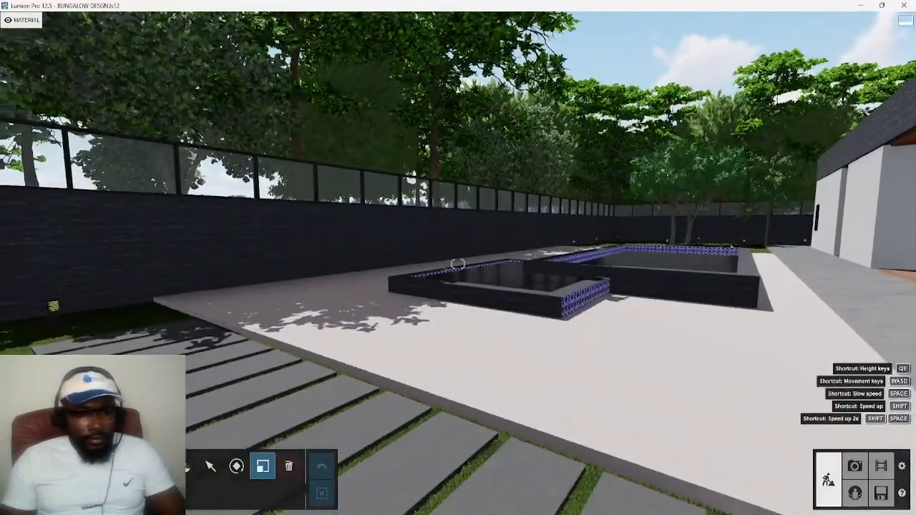
- Enter material editing and select the concrete pool slab
{"action": "left_click", "coordinate": [16, 473]}
{"action": "left_click", "coordinate": [559, 391]}
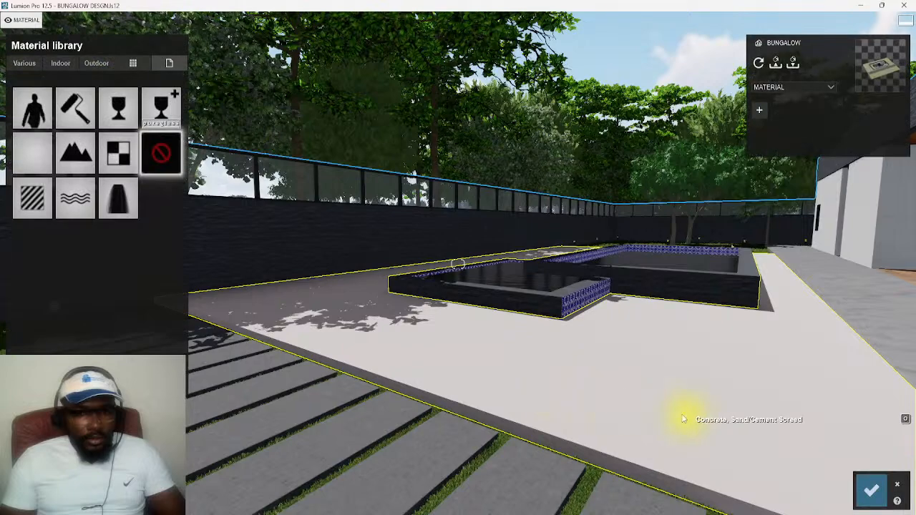
{"action": "right_click_drag", "start_coordinate": [540, 398], "coordinate": [511, 398]}
{"action": "key", "text": "q"}
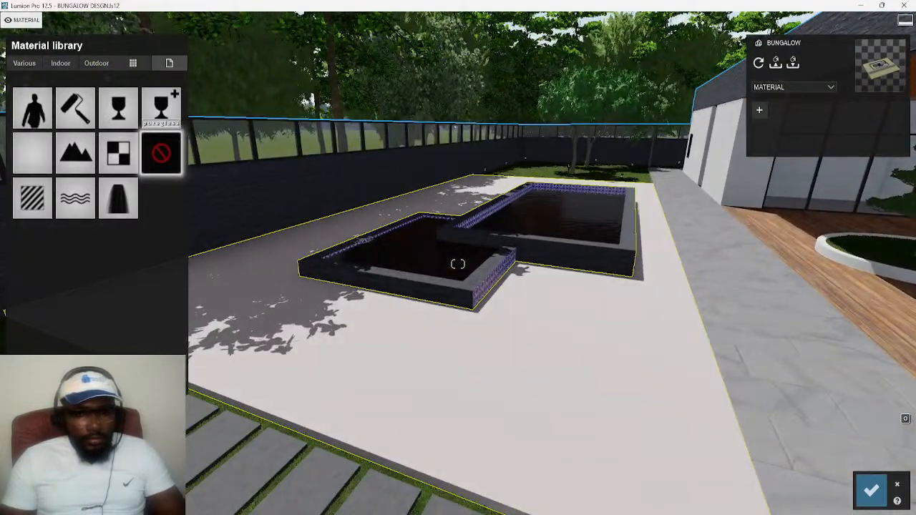
{"action": "key", "text": "alt+Tab"}
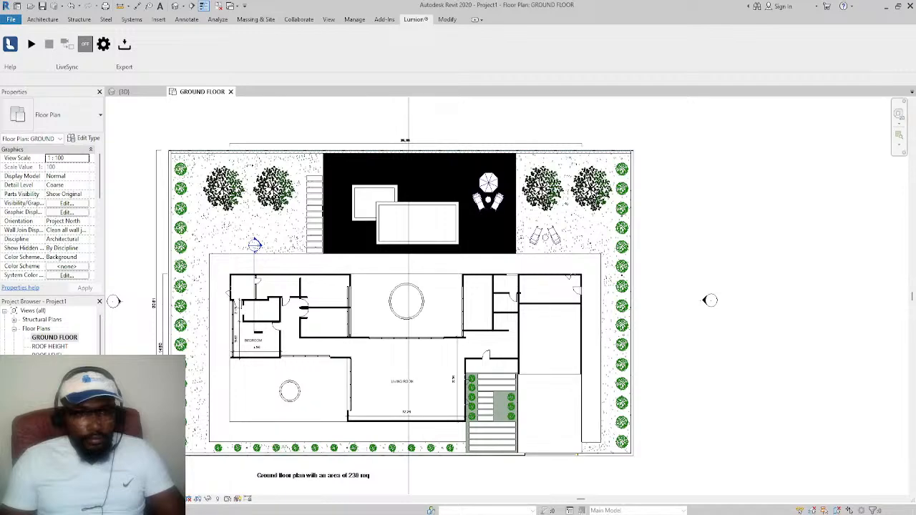
{"action": "key", "text": "alt+Tab"}
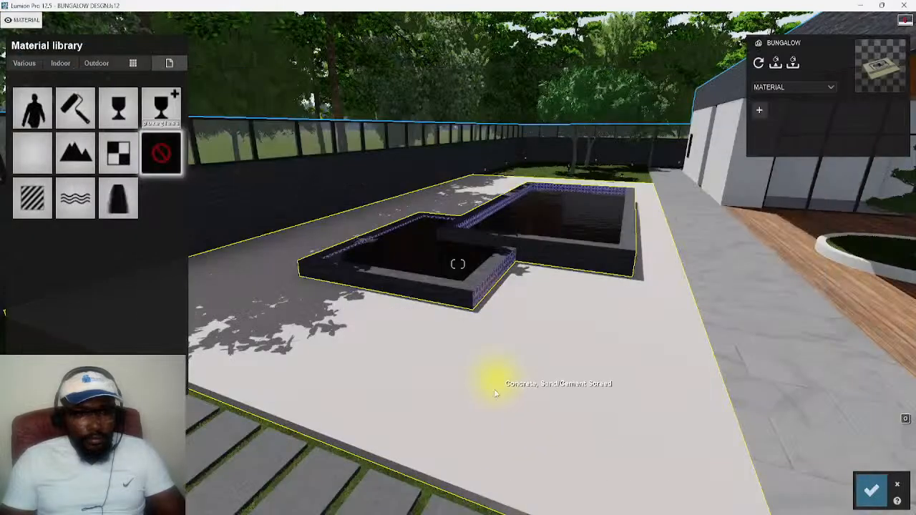
- Browse the Indoor and Outdoor libraries, then open the Indoor material category
{"action": "left_click", "coordinate": [61, 65]}
{"action": "left_click", "coordinate": [96, 63]}
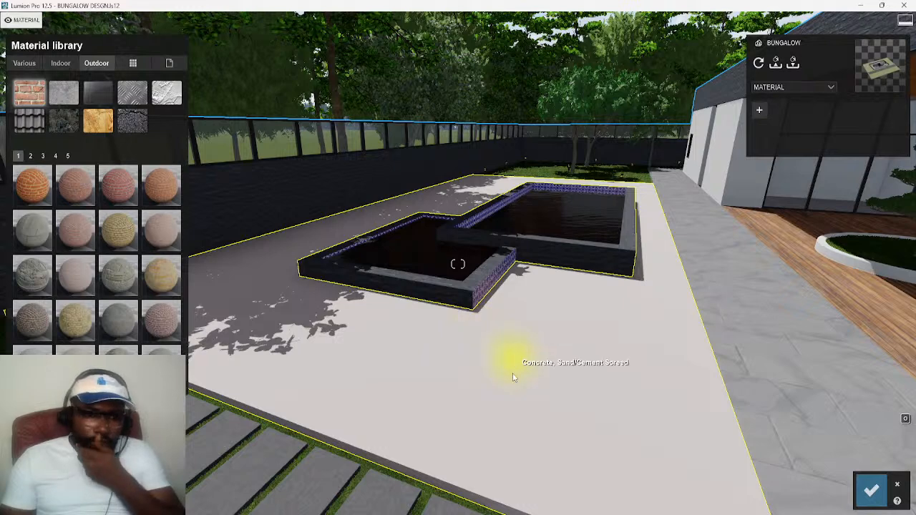
{"action": "left_click", "coordinate": [469, 404]}
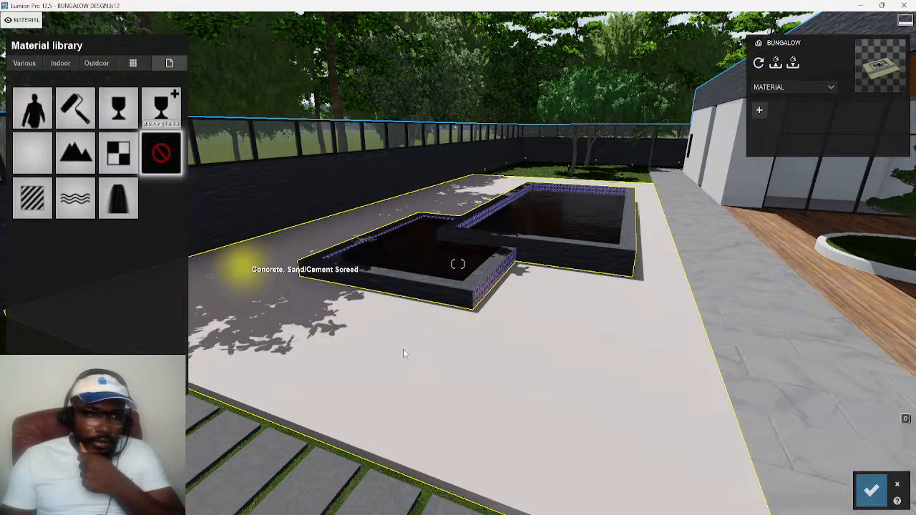
{"action": "left_click", "coordinate": [58, 66]}
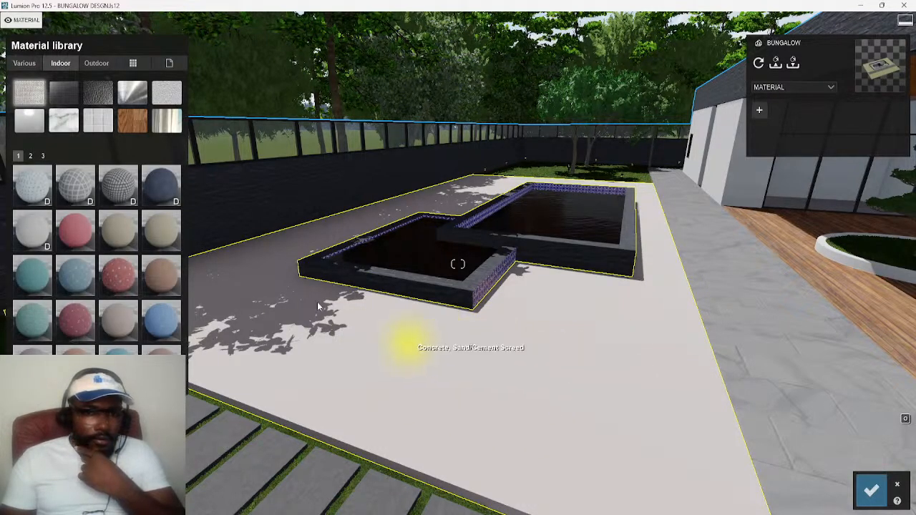
- Try blue mosaic, marble, stone, wood-like and other Tiles materials on the pool deck
{"action": "left_click", "coordinate": [101, 123]}
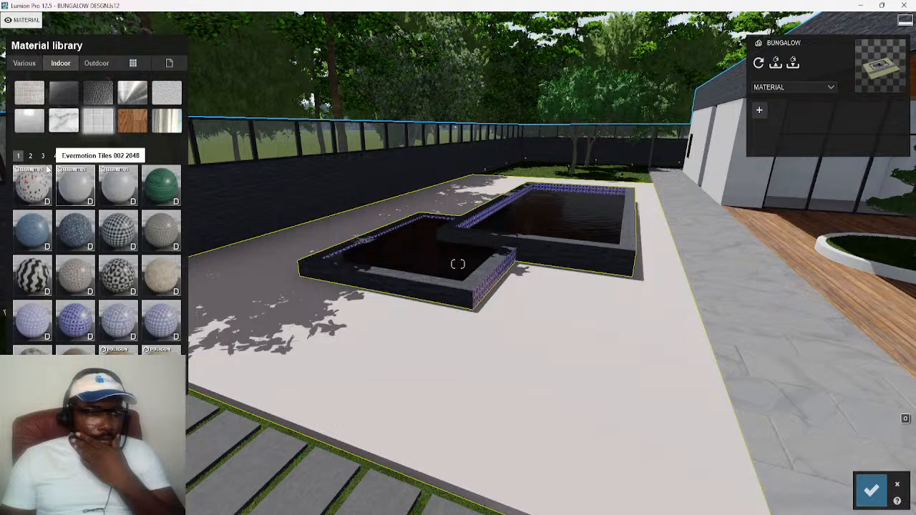
{"action": "left_click", "coordinate": [72, 238]}
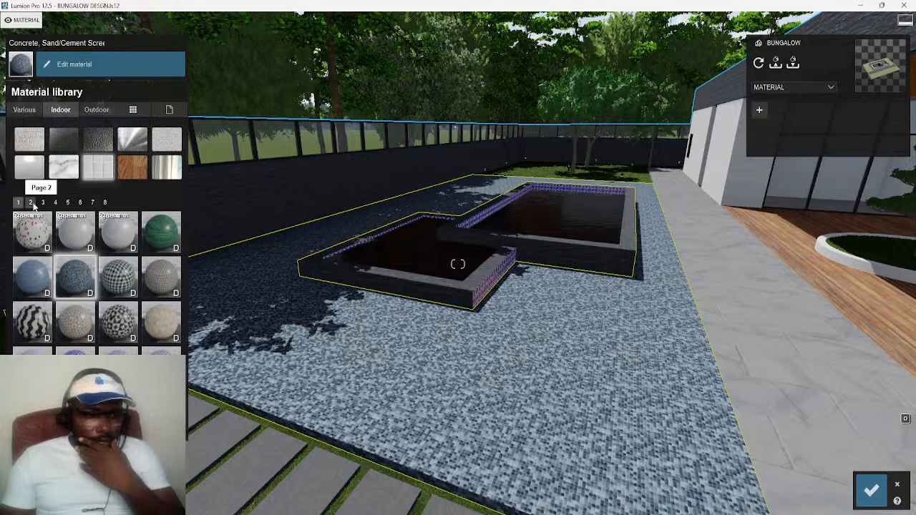
{"action": "left_click", "coordinate": [39, 238]}
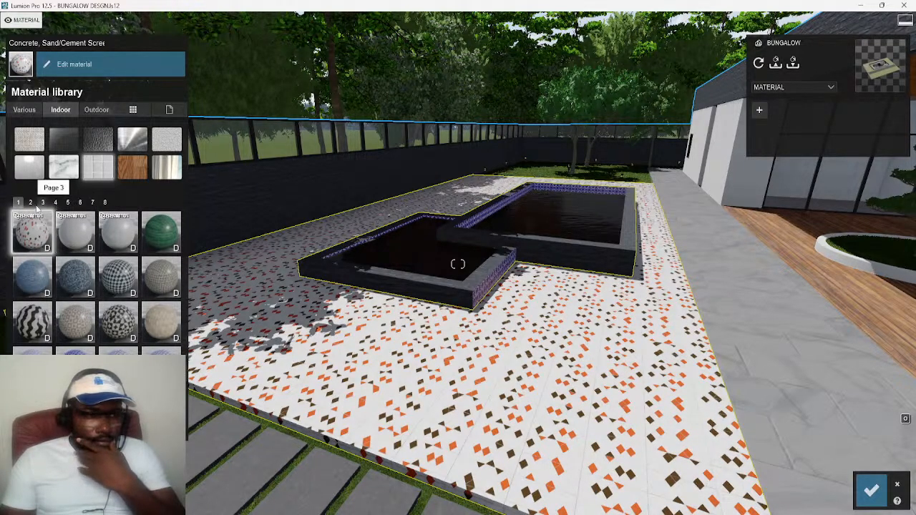
{"action": "left_click", "coordinate": [31, 203]}
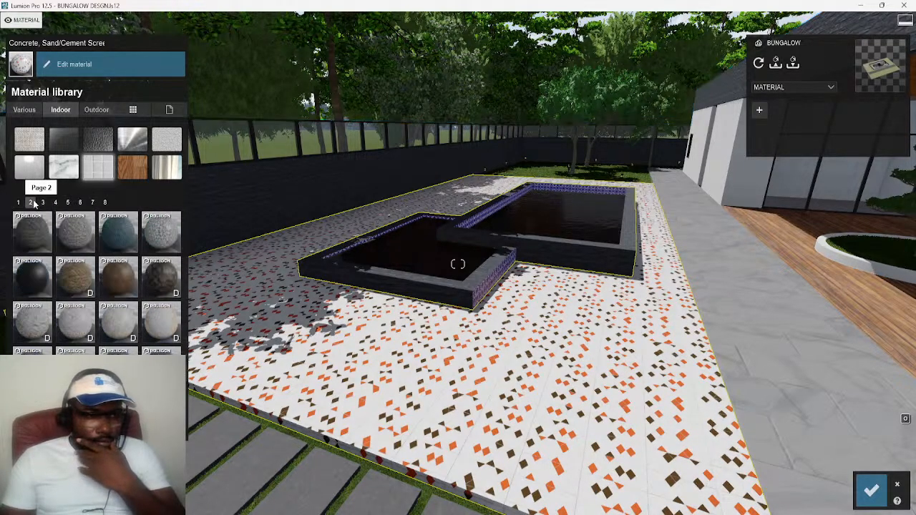
{"action": "left_click", "coordinate": [38, 276]}
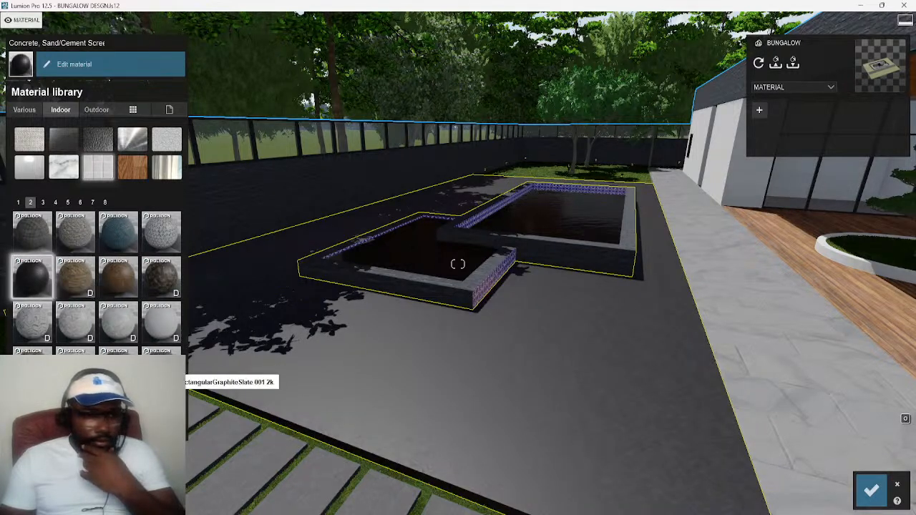
{"action": "left_click", "coordinate": [75, 321]}
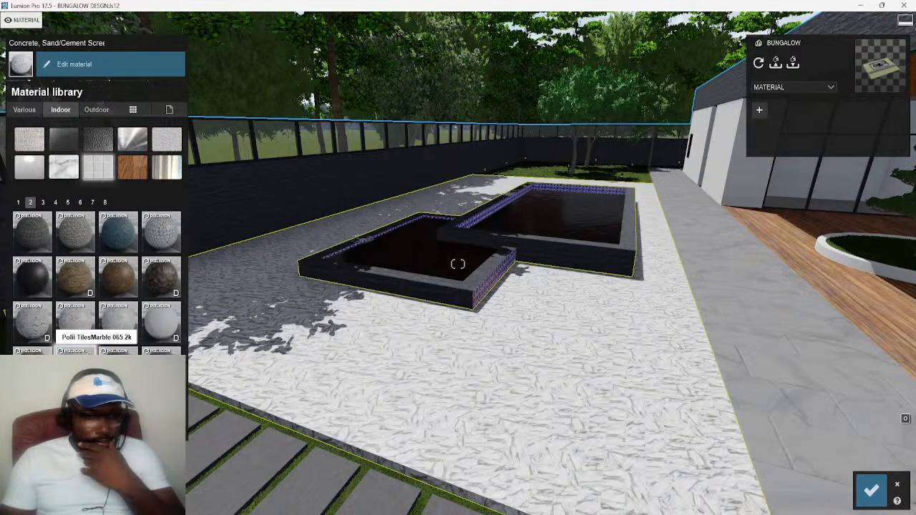
{"action": "left_click", "coordinate": [76, 283]}
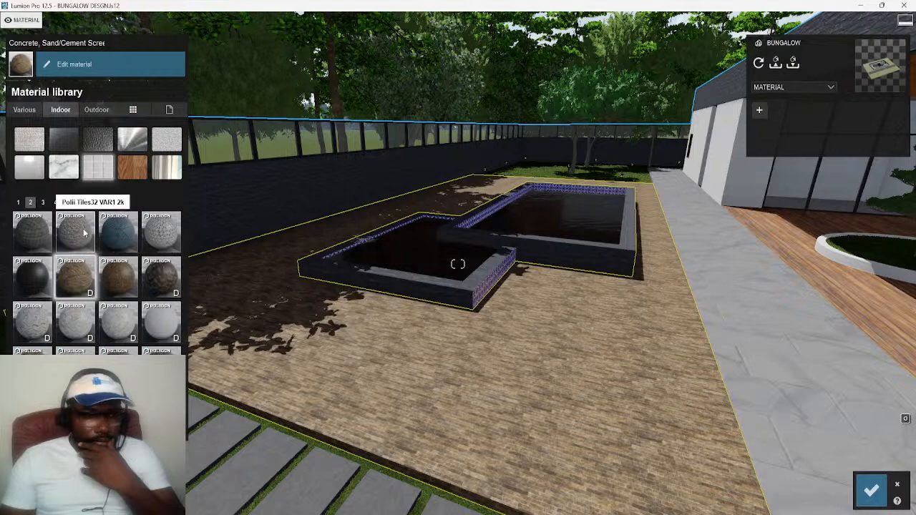
{"action": "left_click", "coordinate": [84, 229]}
{"action": "left_click", "coordinate": [124, 237]}
{"action": "left_click", "coordinate": [161, 238]}
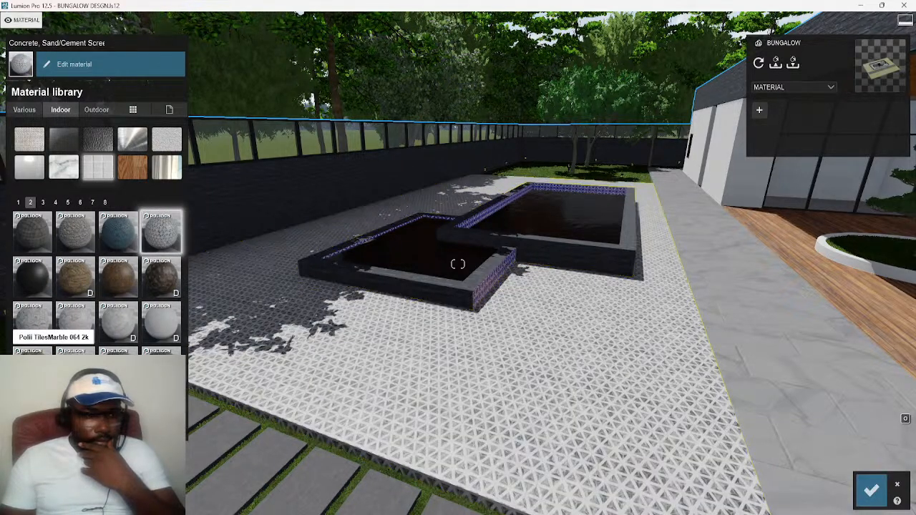
- Apply the grey wood-plank tile to the pool deck and open its material settings
{"action": "left_click", "coordinate": [32, 350]}
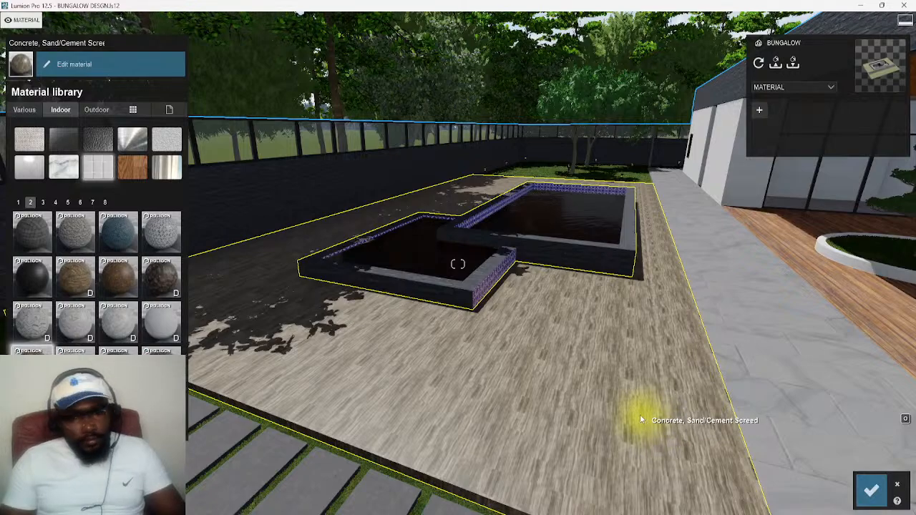
{"action": "key", "text": "w"}
{"action": "right_click_drag", "start_coordinate": [630, 411], "coordinate": [606, 411]}
{"action": "key", "text": "d"}
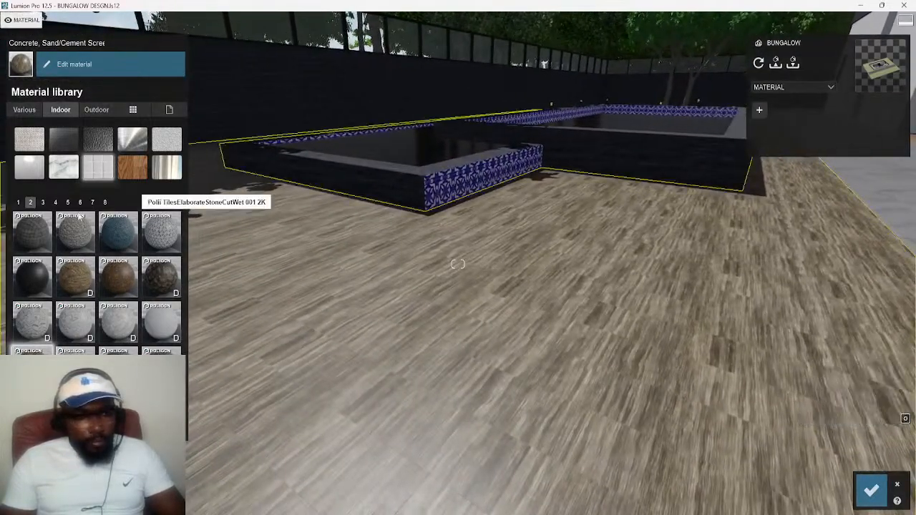
{"action": "left_click", "coordinate": [43, 203]}
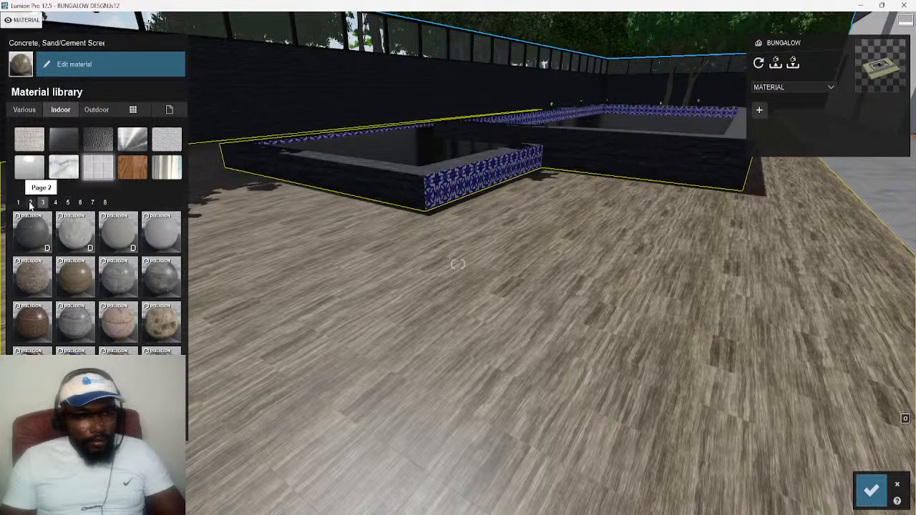
{"action": "left_click", "coordinate": [530, 365]}
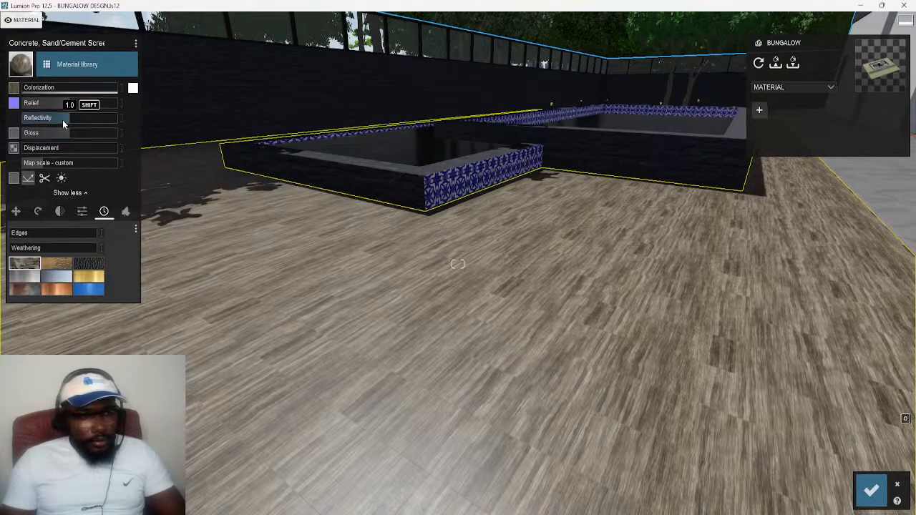
- Set the wood deck's relief to 0.5 and gloss to 0.0
{"action": "left_click_drag", "start_coordinate": [62, 123], "coordinate": [63, 111]}
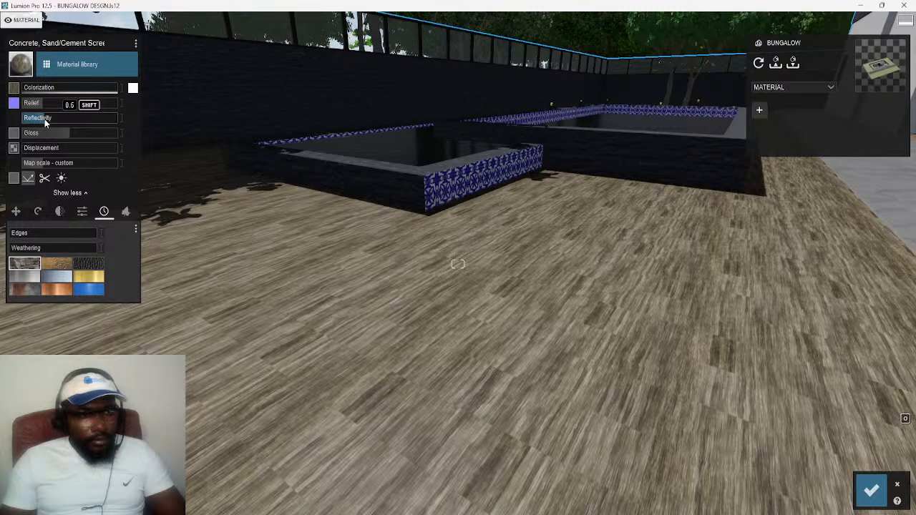
{"action": "left_click_drag", "start_coordinate": [63, 134], "coordinate": [10, 133]}
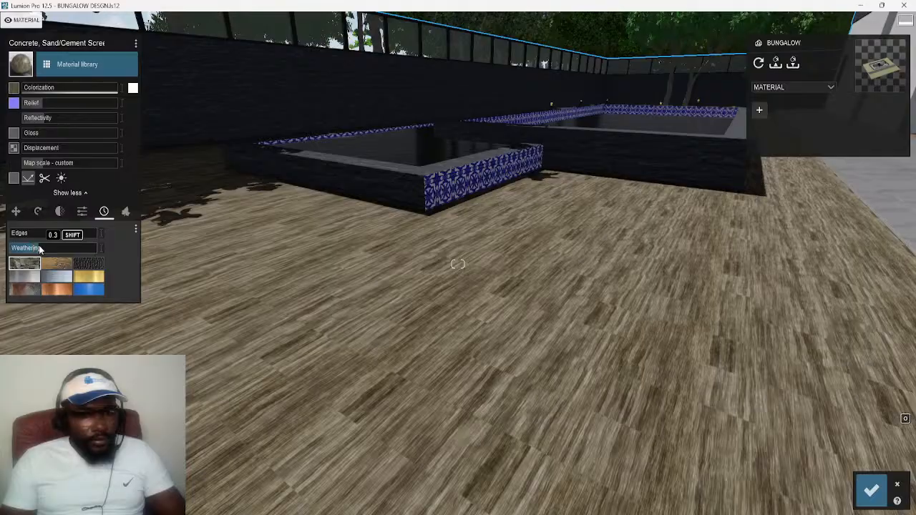
{"action": "key", "text": "s"}
{"action": "right_click_drag", "start_coordinate": [740, 349], "coordinate": [573, 421]}
- Fly around the house to face the carport with both cars and close the Material editor
{"action": "key", "text": "w"}
{"action": "key", "text": "w"}
{"action": "key", "text": "w"}
{"action": "key", "text": "w"}
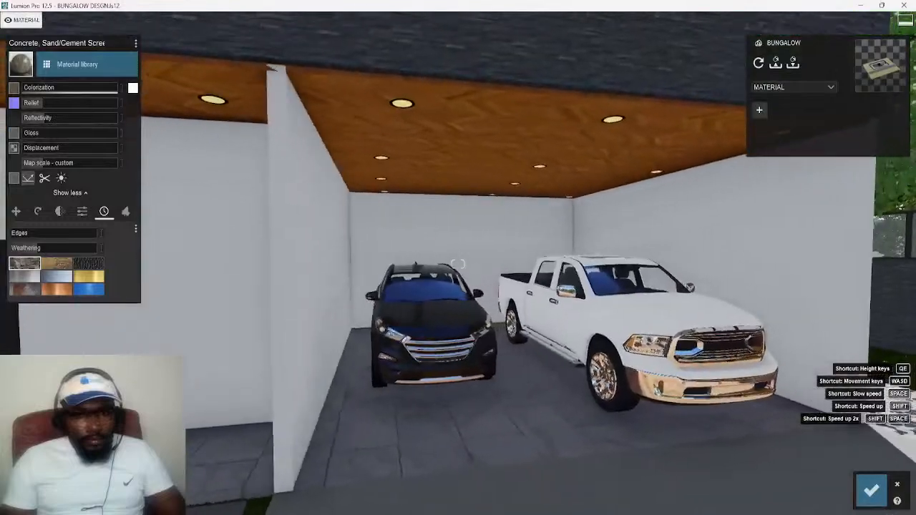
{"action": "key", "text": "d"}
{"action": "right_click_drag", "start_coordinate": [458, 380], "coordinate": [542, 507]}
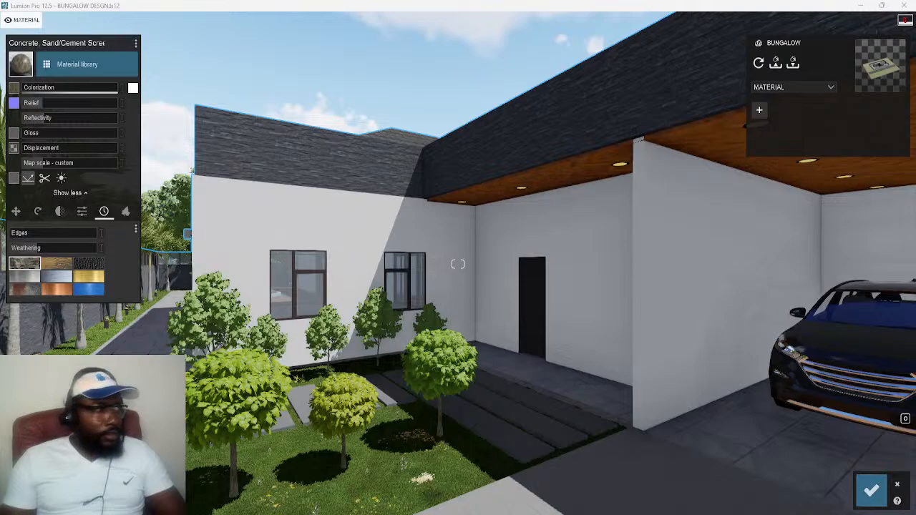
{"action": "key", "text": "a"}
{"action": "right_click_drag", "start_coordinate": [641, 375], "coordinate": [722, 305]}
{"action": "key", "text": "d"}
{"action": "key", "text": "d"}
{"action": "key", "text": "a"}
{"action": "key", "text": "a"}
{"action": "key", "text": "w"}
{"action": "key", "text": "w"}
{"action": "key", "text": "s"}
{"action": "key", "text": "d"}
{"action": "key", "text": "d"}
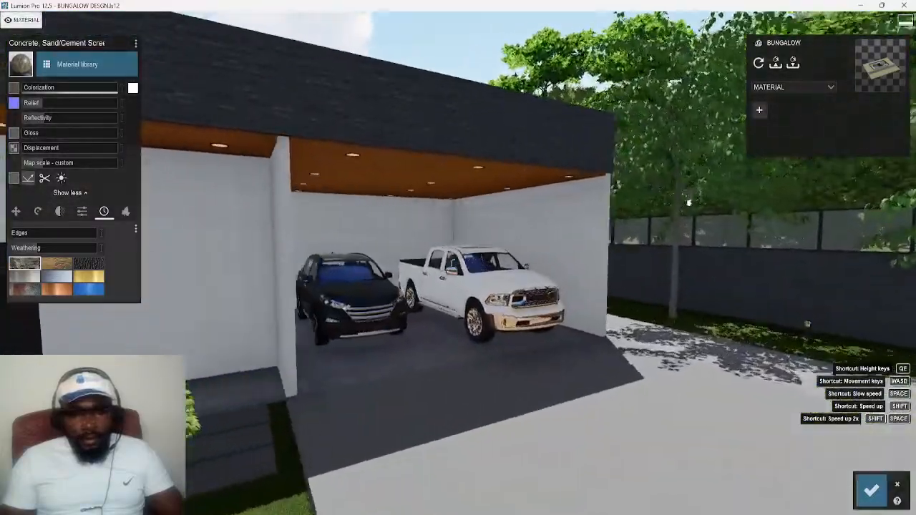
{"action": "left_click", "coordinate": [871, 490]}
{"action": "key", "text": "d"}
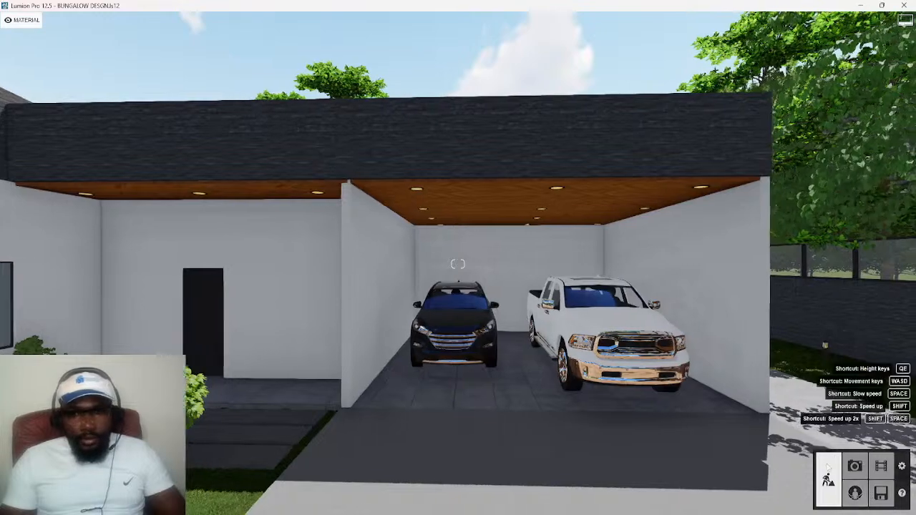
- Switch movie clip 1 from Custom Style to the Realistic style, then return to Build mode
{"action": "left_click", "coordinate": [882, 467]}
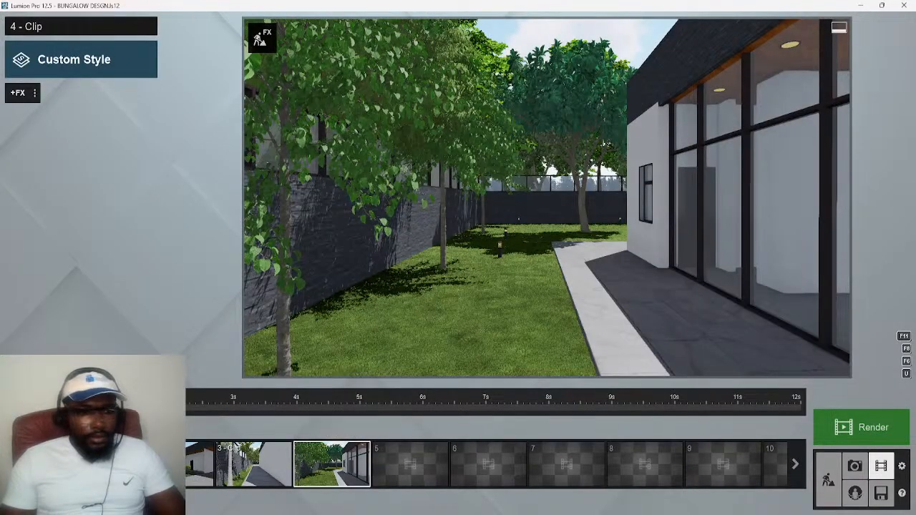
{"action": "left_click", "coordinate": [98, 464]}
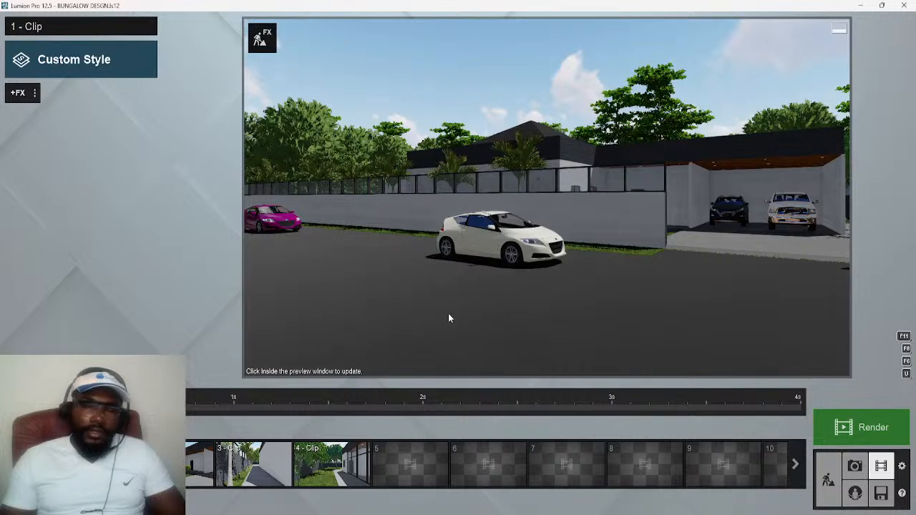
{"action": "left_click", "coordinate": [513, 300]}
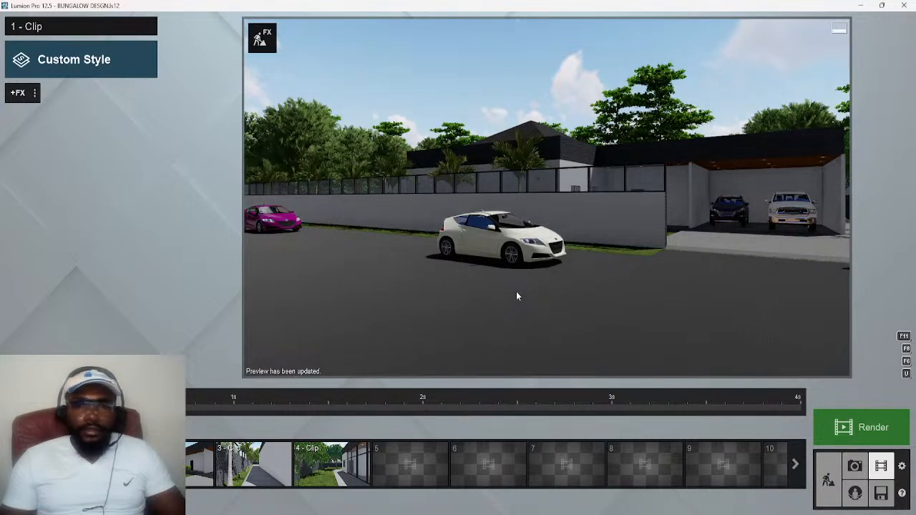
{"action": "left_click", "coordinate": [62, 63]}
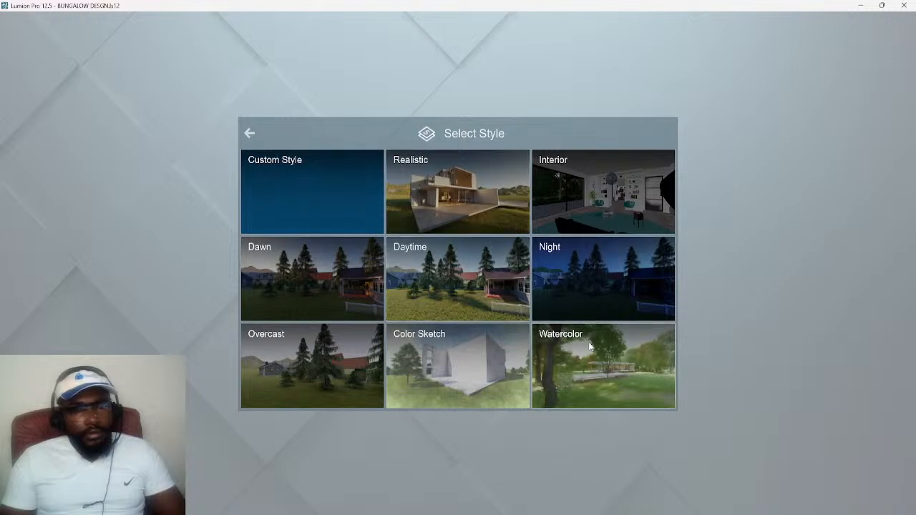
{"action": "left_click", "coordinate": [451, 196]}
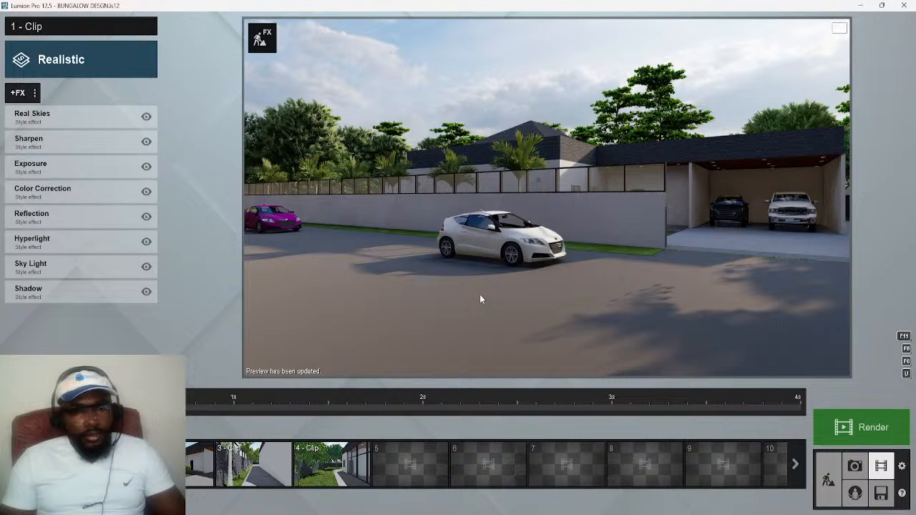
{"action": "left_click", "coordinate": [832, 488]}
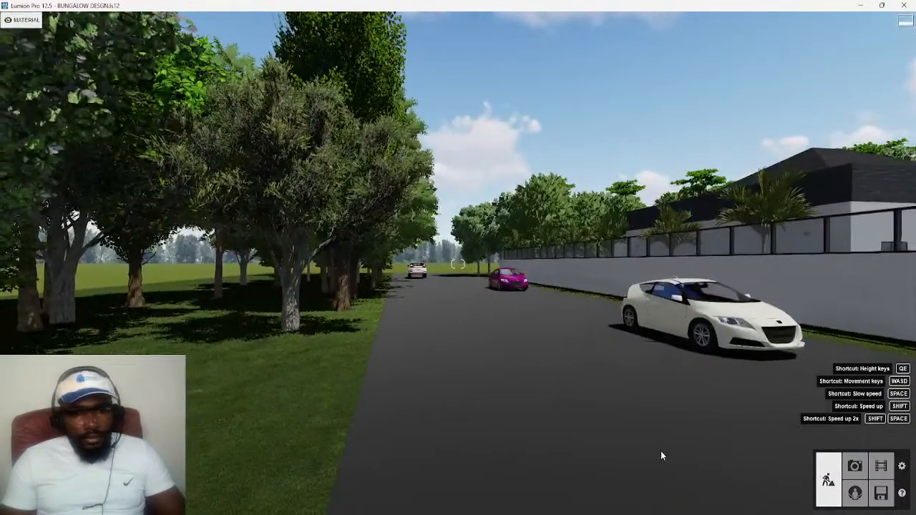
- Replace the road's material with Asphalt 006B from the Outdoor asphalt materials
{"action": "left_click", "coordinate": [661, 451]}
{"action": "left_click", "coordinate": [28, 63]}
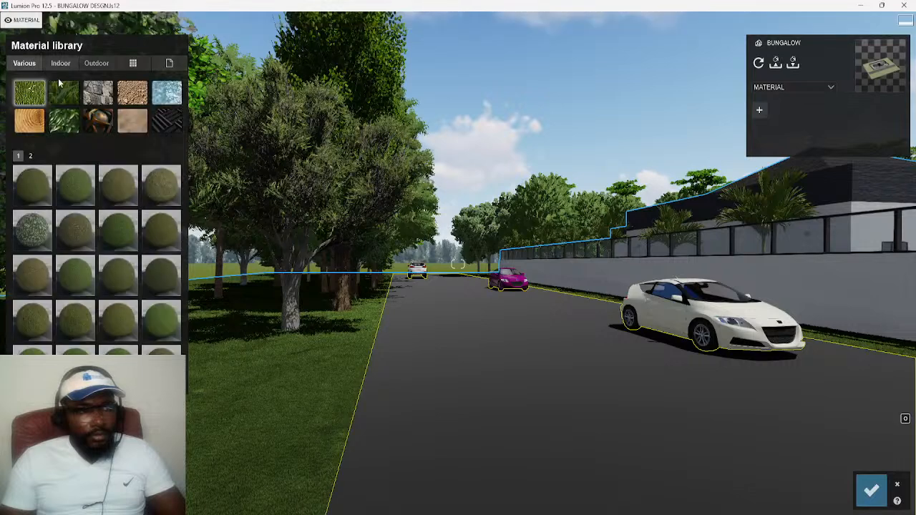
{"action": "left_click", "coordinate": [92, 62]}
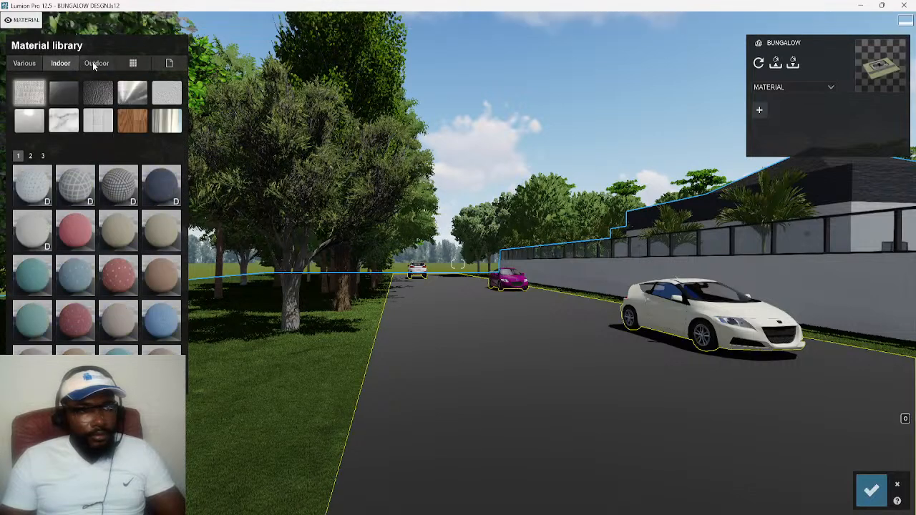
{"action": "left_click", "coordinate": [32, 64]}
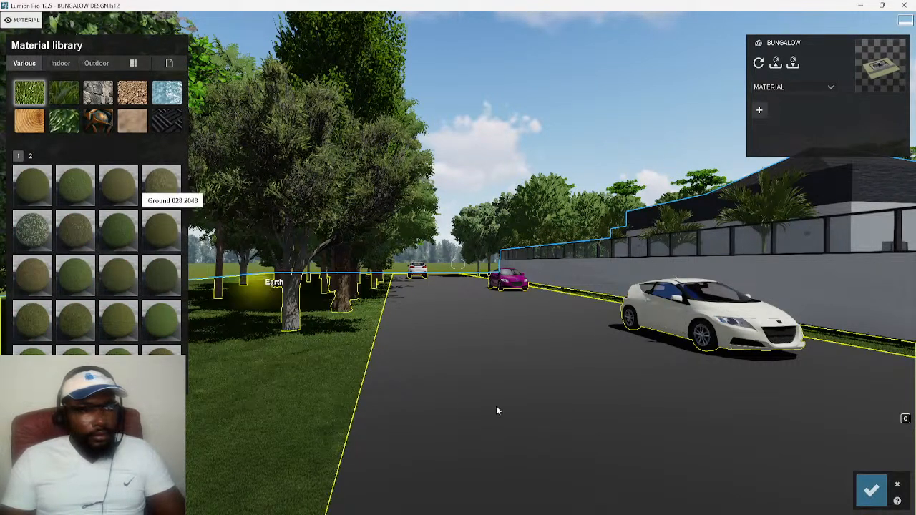
{"action": "left_click", "coordinate": [59, 64]}
{"action": "left_click", "coordinate": [95, 63]}
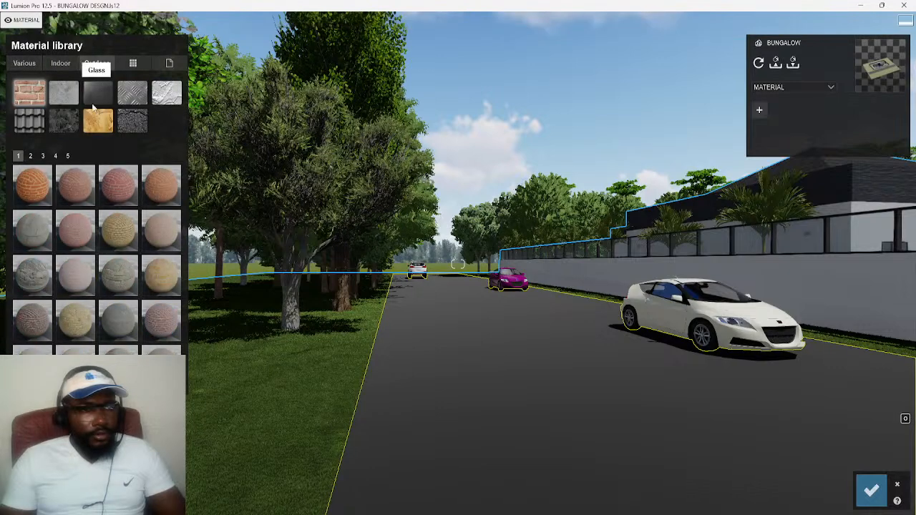
{"action": "left_click", "coordinate": [136, 126]}
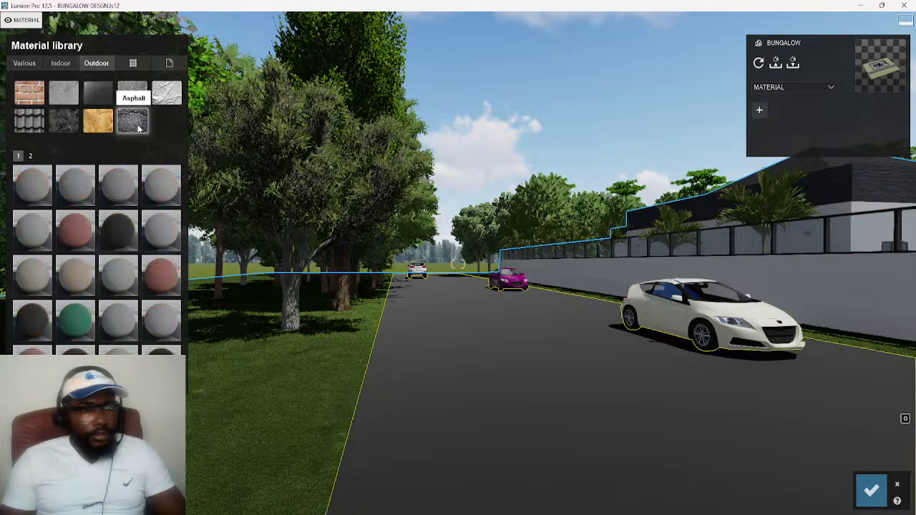
{"action": "left_click", "coordinate": [121, 233]}
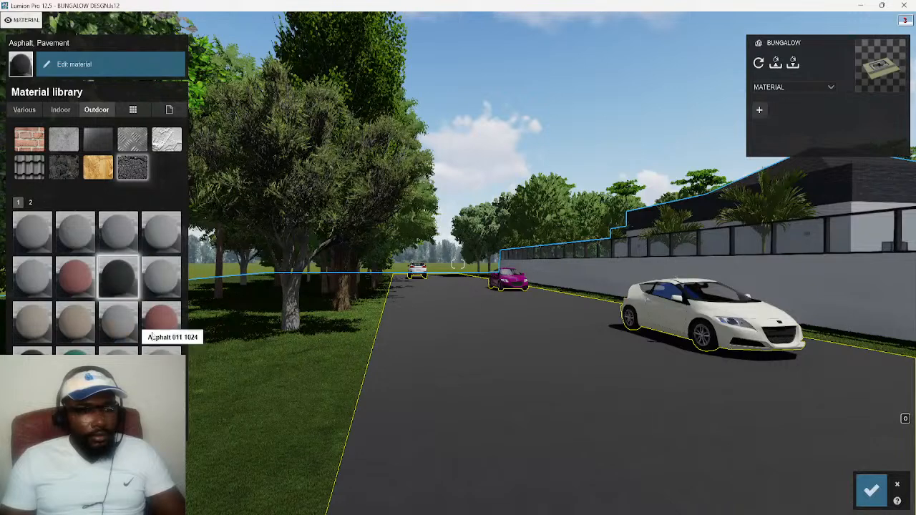
- Lower the asphalt's reflectivity to 0.6 and confirm the material edit
{"action": "left_click", "coordinate": [118, 280]}
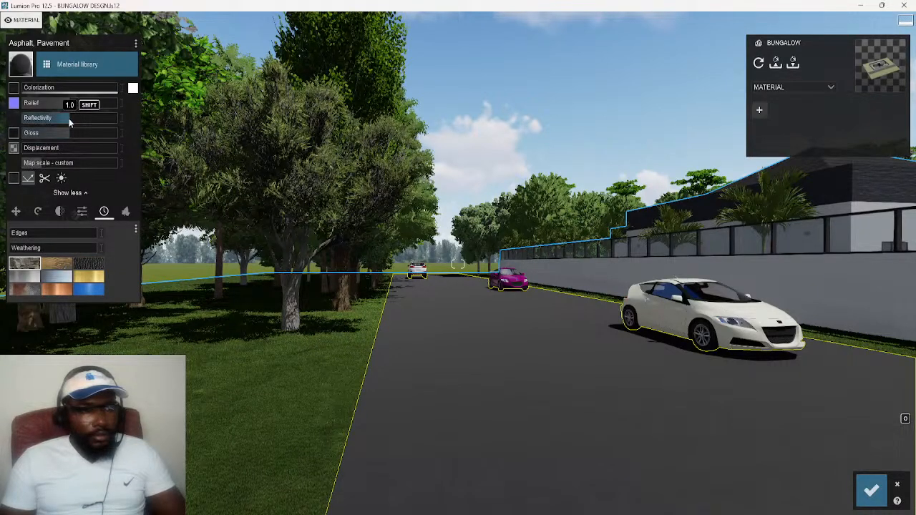
{"action": "left_click_drag", "start_coordinate": [54, 123], "coordinate": [13, 146]}
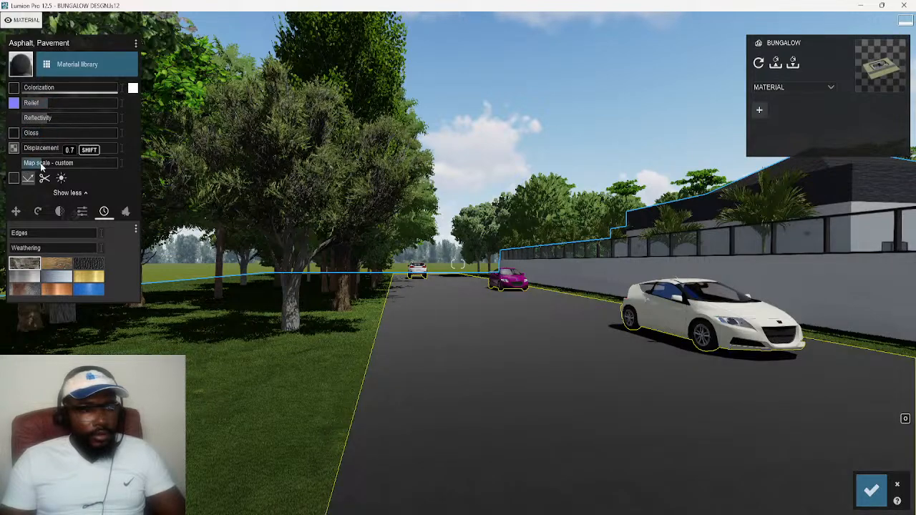
{"action": "right_click_drag", "start_coordinate": [492, 394], "coordinate": [499, 394]}
{"action": "left_click", "coordinate": [871, 494]}
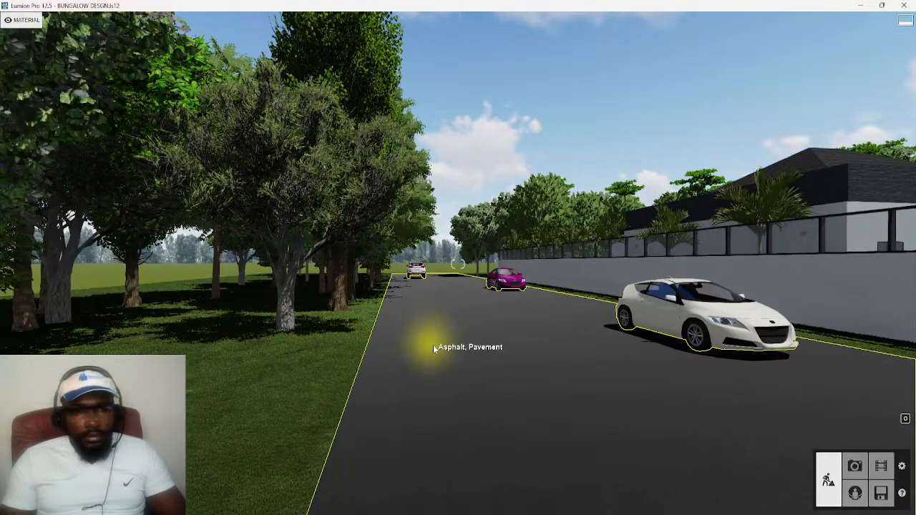
{"action": "right_click_drag", "start_coordinate": [433, 347], "coordinate": [716, 401]}
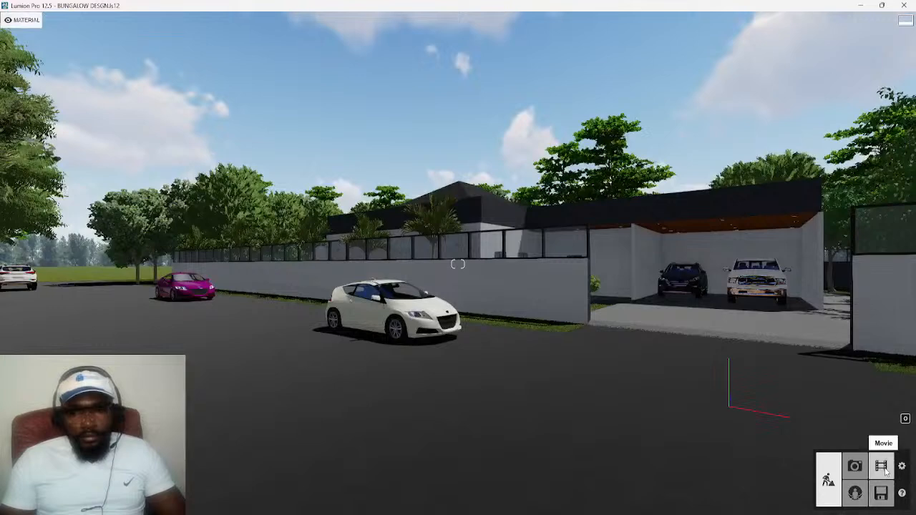
- Add a Mass Move effect to movie clip 1 and start editing it
{"action": "left_click", "coordinate": [885, 469]}
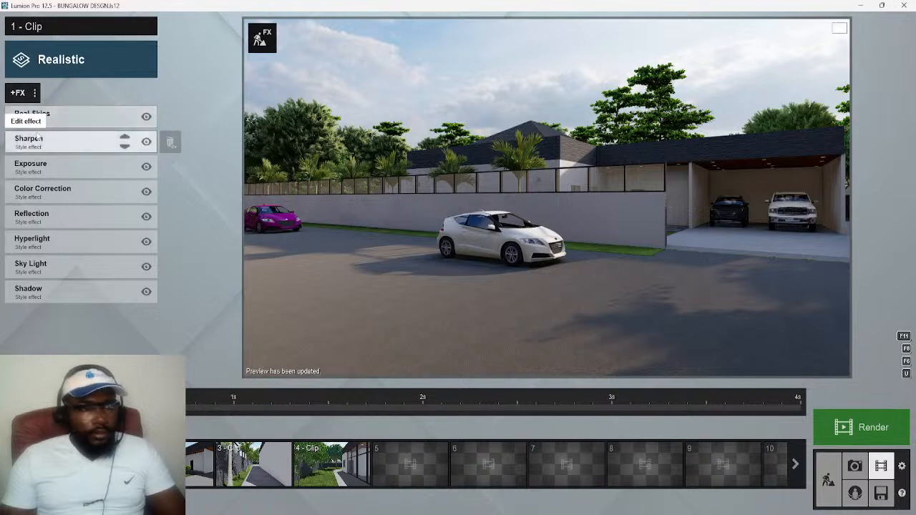
{"action": "left_click", "coordinate": [18, 94]}
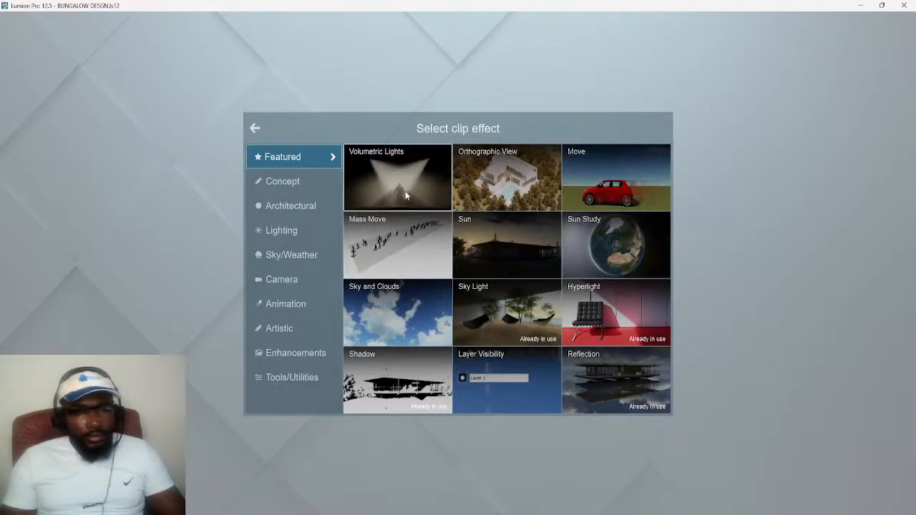
{"action": "left_click", "coordinate": [394, 246]}
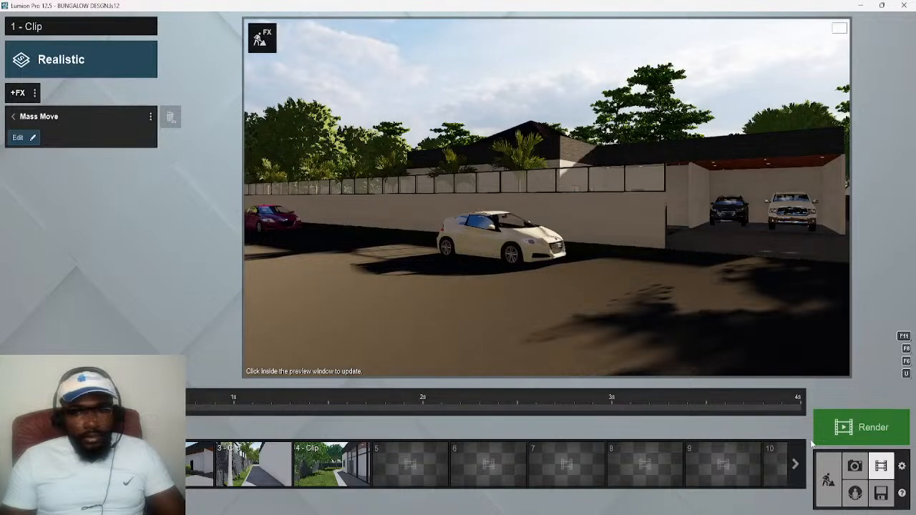
{"action": "left_click", "coordinate": [32, 139]}
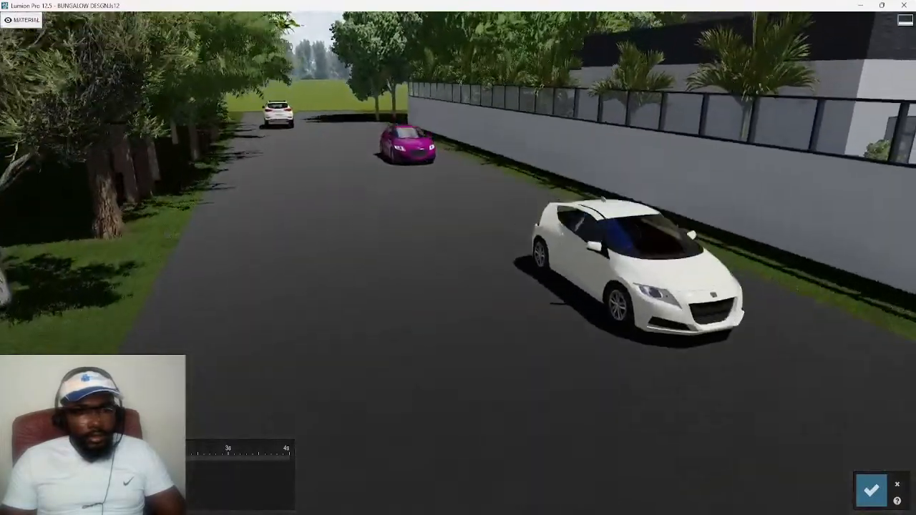
- Place a vehicle path with points running along the road past the bungalow
{"action": "key", "text": "q"}
{"action": "mouse_move", "coordinate": [337, 215]}
{"action": "right_mouse_down"}
{"action": "mouse_move", "coordinate": [344, 236]}
{"action": "mouse_move", "coordinate": [325, 240]}
{"action": "mouse_move", "coordinate": [329, 219]}
{"action": "mouse_move", "coordinate": [337, 225]}
{"action": "right_mouse_up"}
{"action": "left_click", "coordinate": [374, 148]}
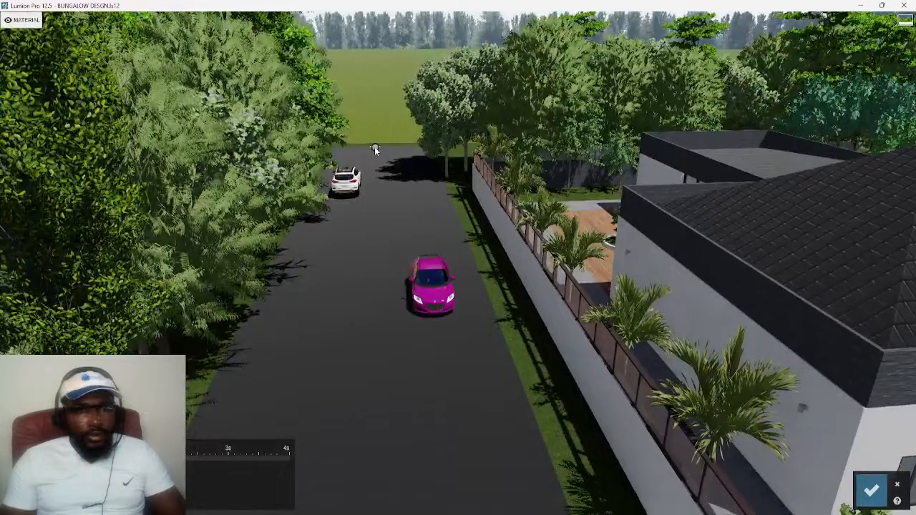
{"action": "left_click", "coordinate": [398, 313]}
{"action": "right_click_drag", "start_coordinate": [405, 324], "coordinate": [394, 282]}
{"action": "left_click", "coordinate": [393, 255]}
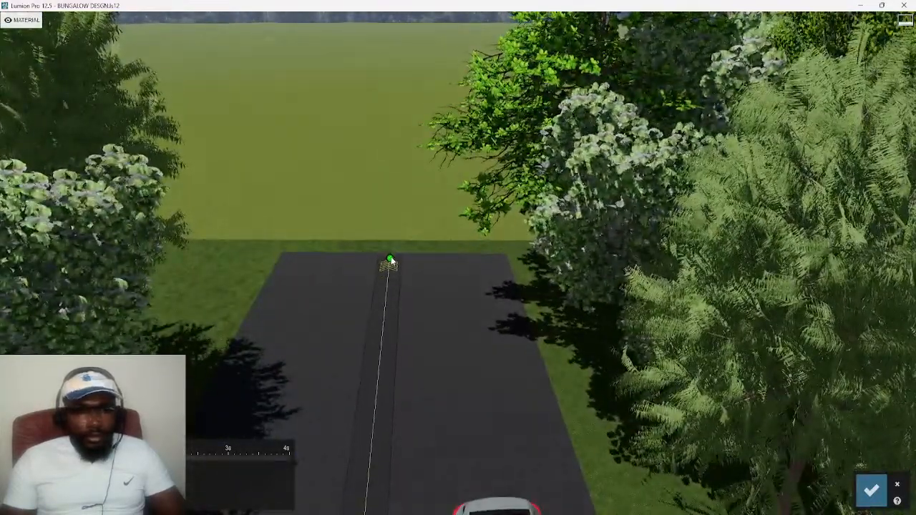
{"action": "key", "text": "w"}
{"action": "right_click_drag", "start_coordinate": [399, 346], "coordinate": [501, 255]}
{"action": "key", "text": "a"}
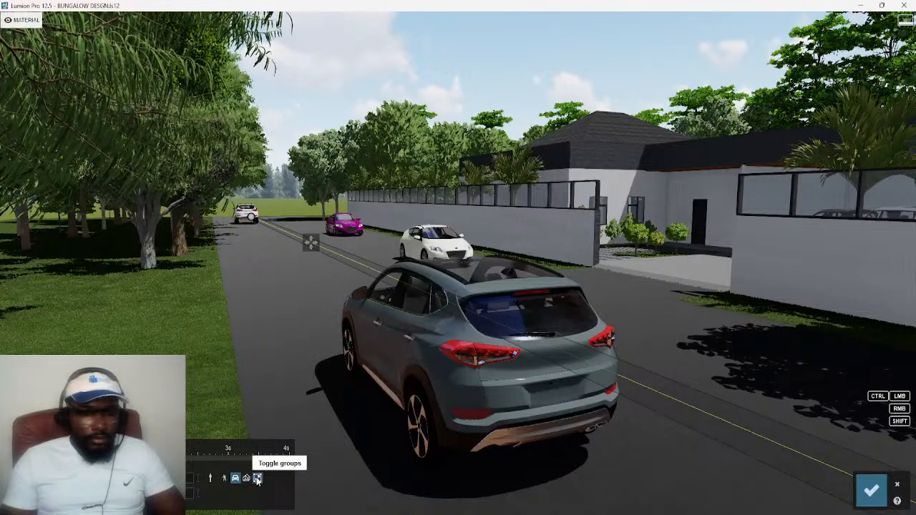
{"action": "right_click_drag", "start_coordinate": [353, 497], "coordinate": [406, 473]}
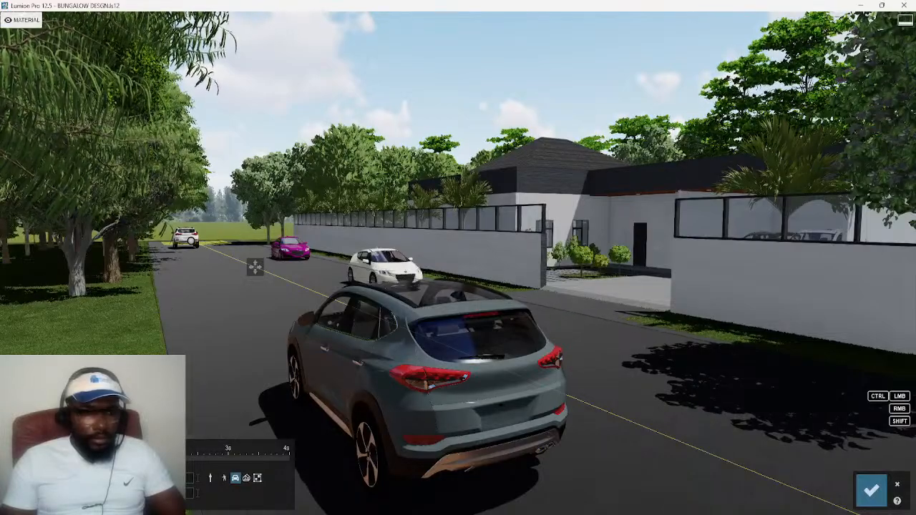
{"action": "key", "text": "d"}
{"action": "right_click_drag", "start_coordinate": [458, 287], "coordinate": [408, 328]}
{"action": "key", "text": "d"}
{"action": "key", "text": "a"}
{"action": "key", "text": "a"}
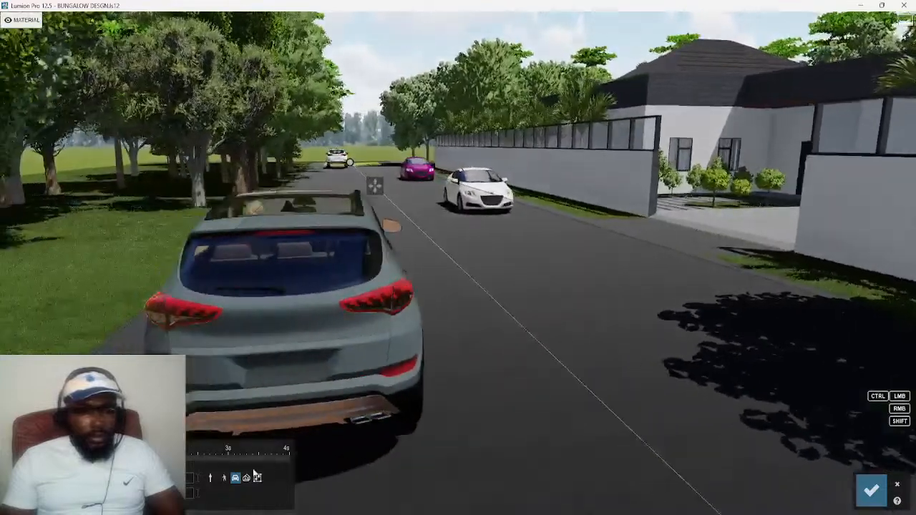
- Make the vehicle path carry traffic both ways and confirm it
{"action": "left_click", "coordinate": [212, 483]}
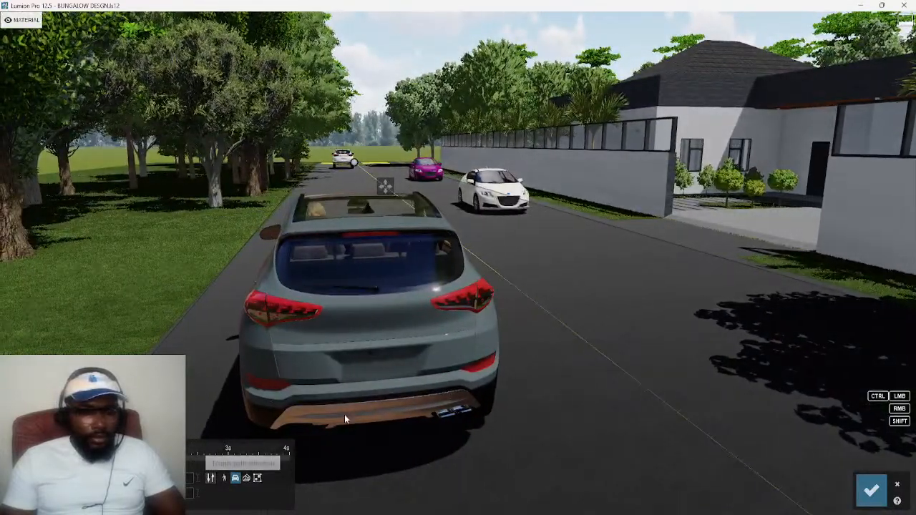
{"action": "key", "text": "a"}
{"action": "right_click_drag", "start_coordinate": [344, 414], "coordinate": [415, 404]}
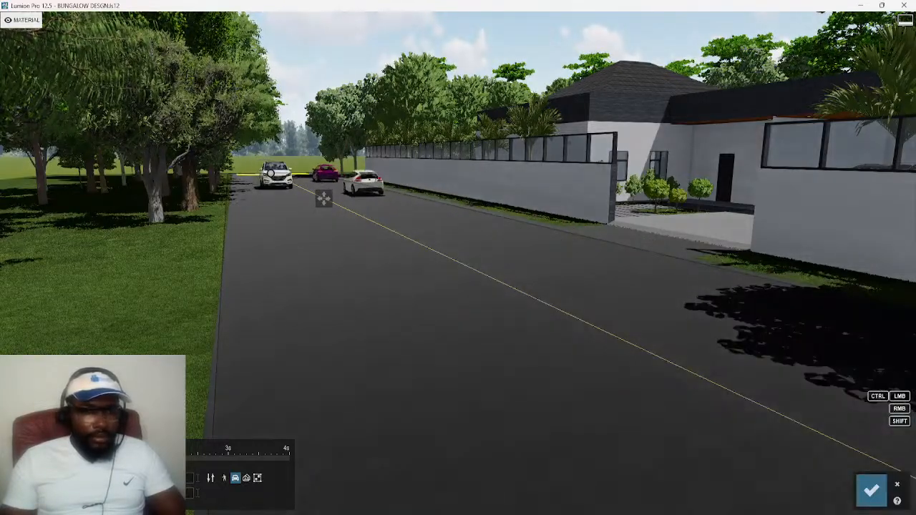
{"action": "right_click_drag", "start_coordinate": [458, 258], "coordinate": [380, 259]}
{"action": "right_click_drag", "start_coordinate": [459, 276], "coordinate": [67, 190]}
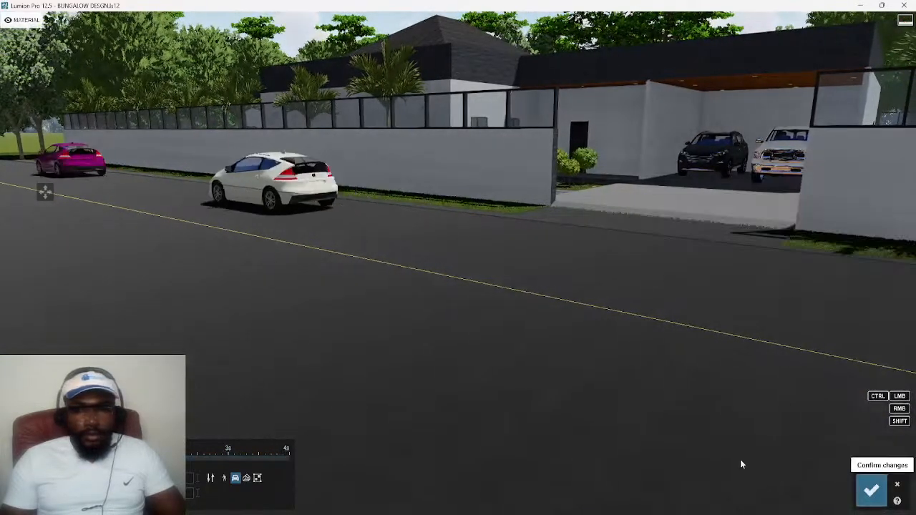
{"action": "right_click_drag", "start_coordinate": [741, 465], "coordinate": [250, 472]}
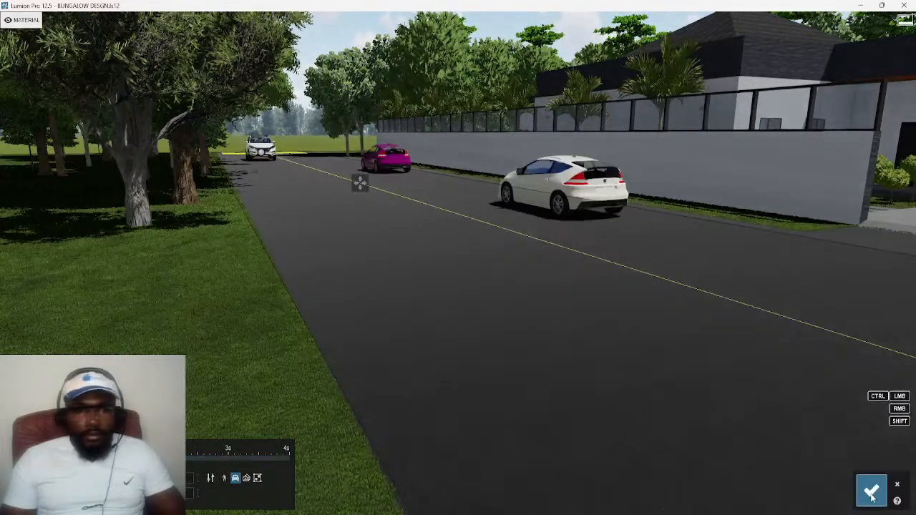
{"action": "left_click", "coordinate": [872, 492]}
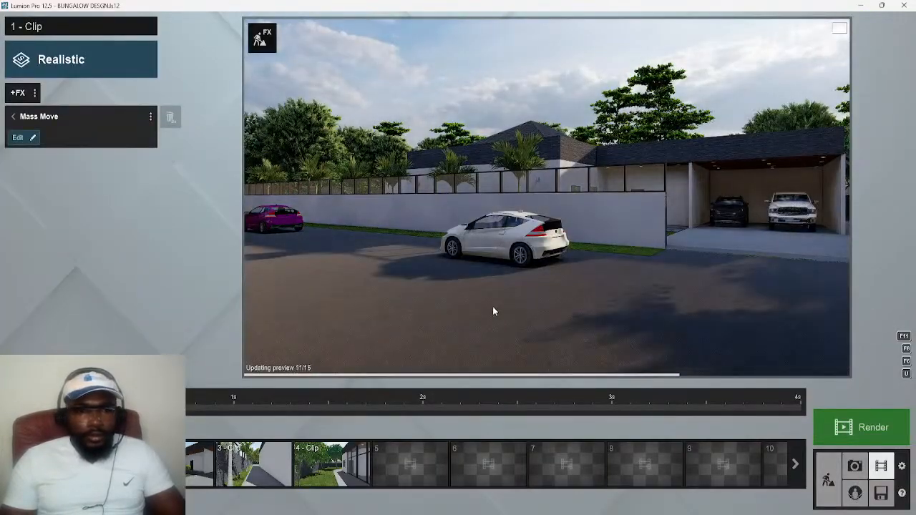
- Set Real Skies to the Morning 1 sky, after trying other morning skies, and rotate its heading
{"action": "left_click", "coordinate": [13, 122]}
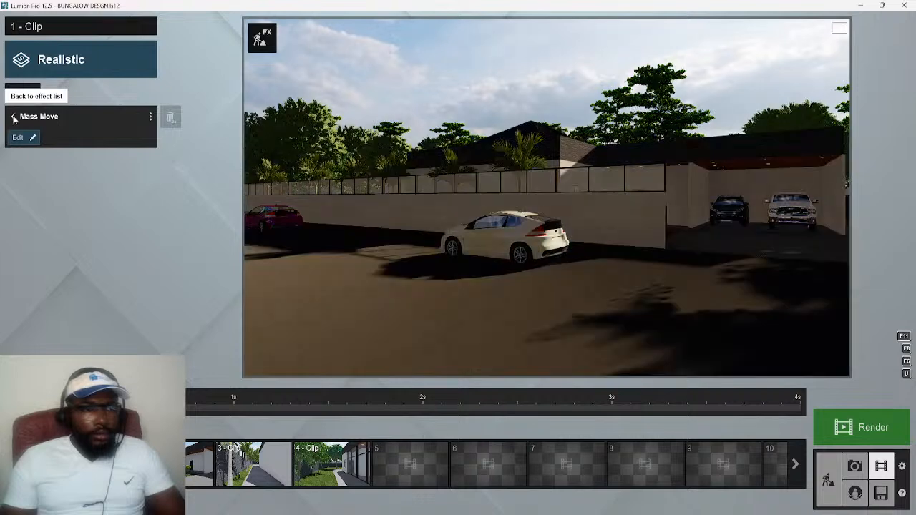
{"action": "left_click", "coordinate": [98, 145]}
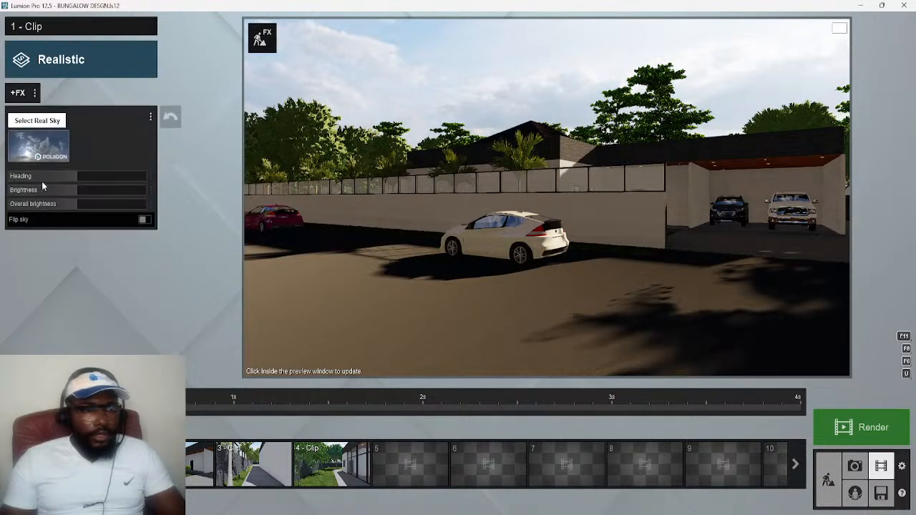
{"action": "left_click", "coordinate": [42, 148]}
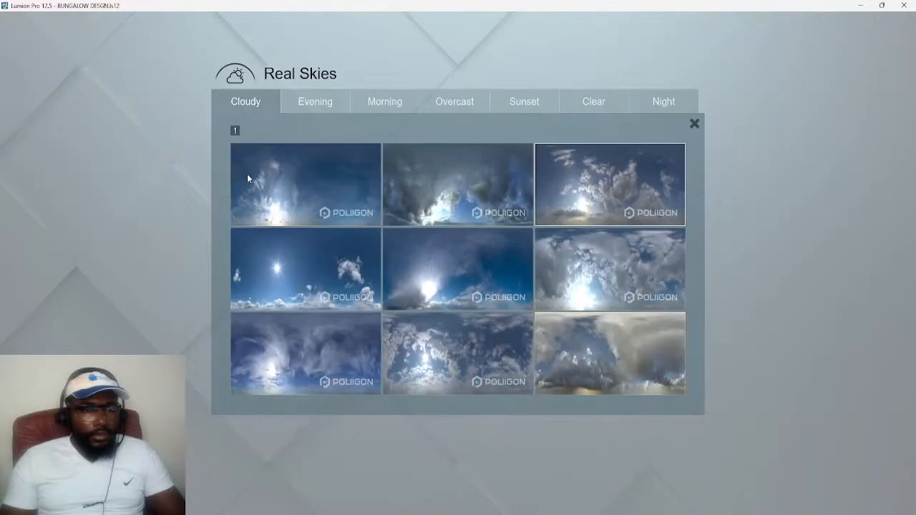
{"action": "left_click", "coordinate": [385, 103]}
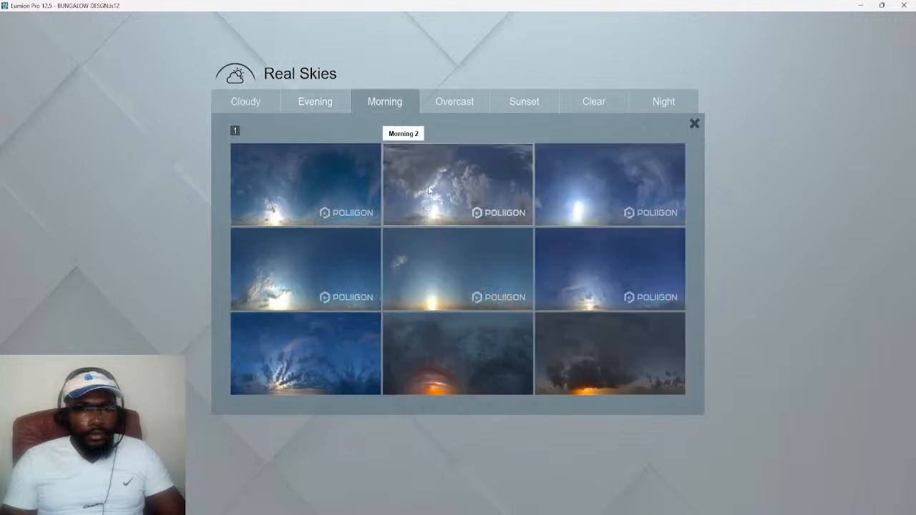
{"action": "left_click", "coordinate": [610, 272]}
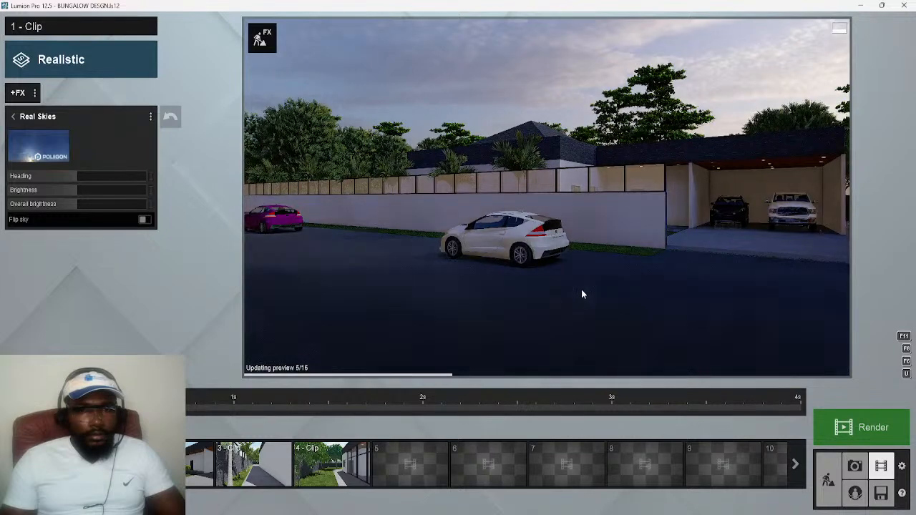
{"action": "left_click", "coordinate": [51, 146]}
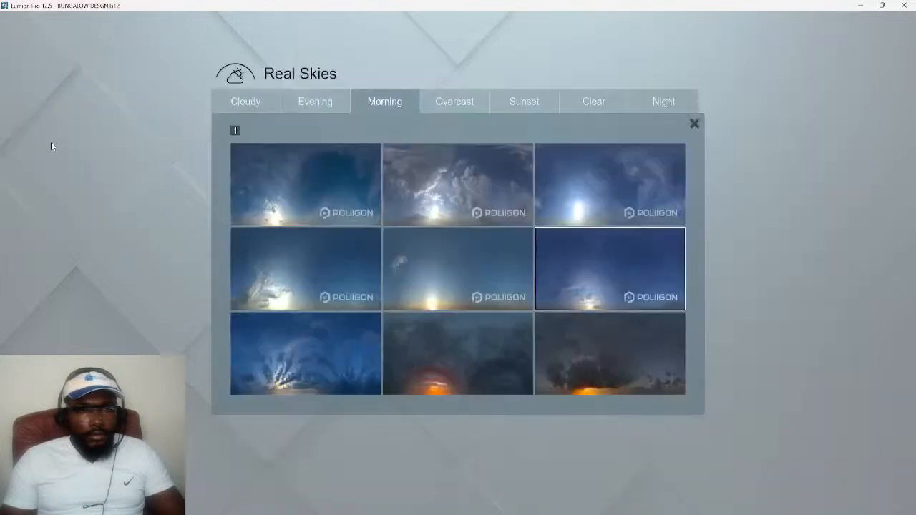
{"action": "left_click", "coordinate": [593, 203]}
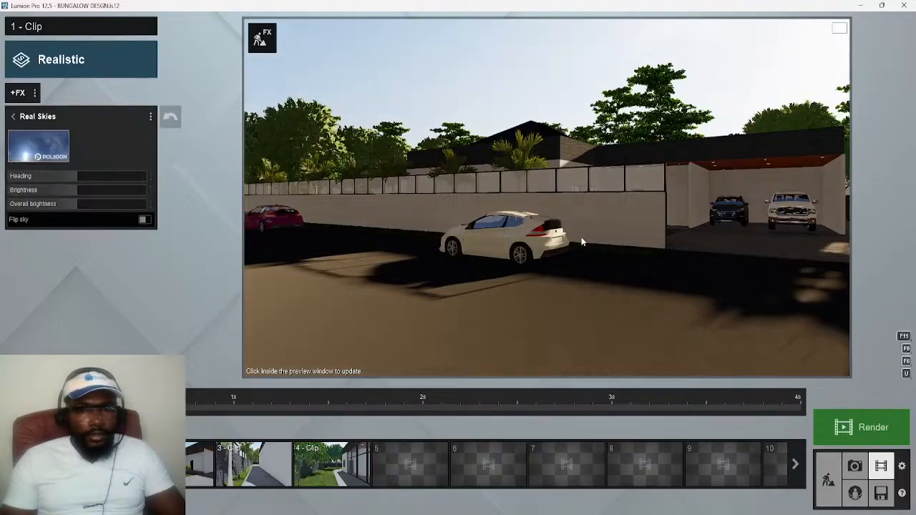
{"action": "left_click", "coordinate": [44, 144]}
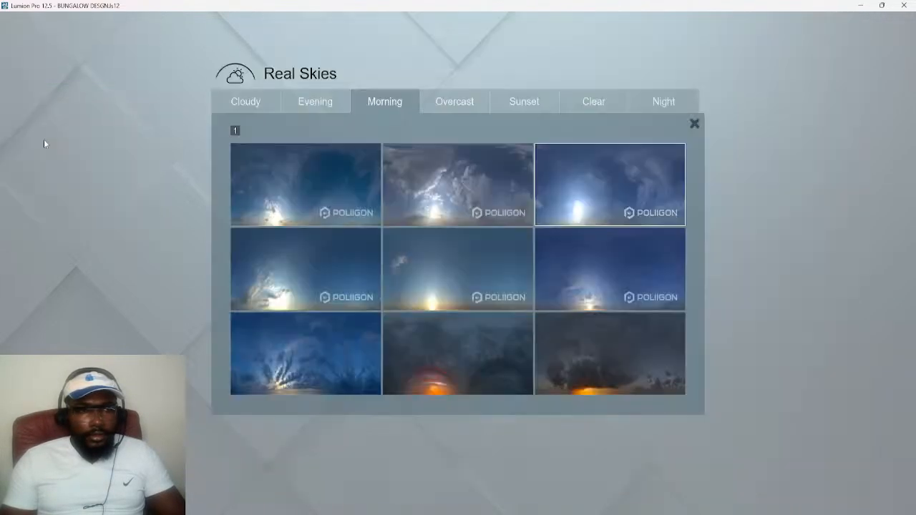
{"action": "left_click", "coordinate": [331, 182]}
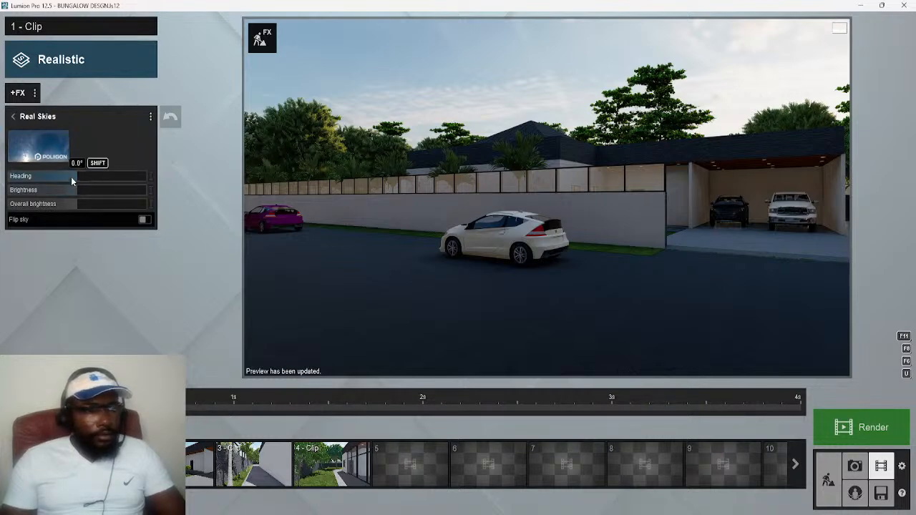
{"action": "left_click_drag", "start_coordinate": [76, 177], "coordinate": [75, 204]}
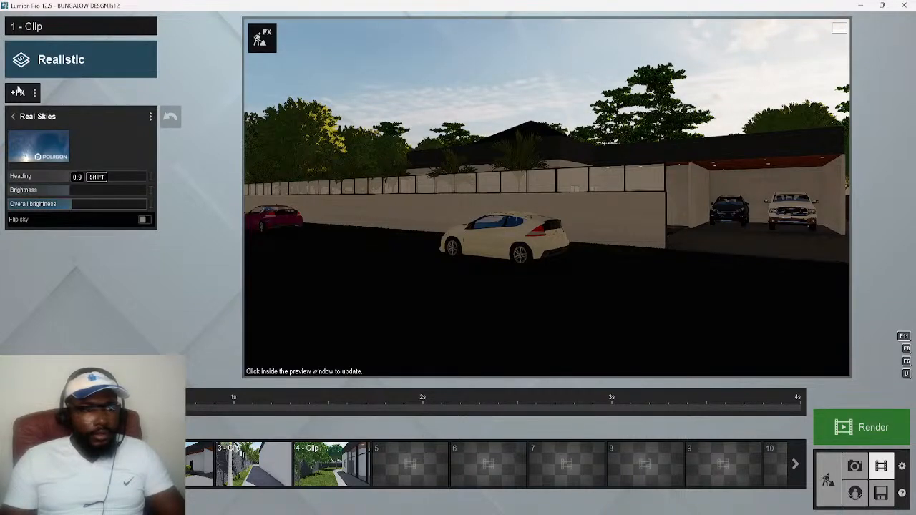
{"action": "left_click", "coordinate": [15, 119]}
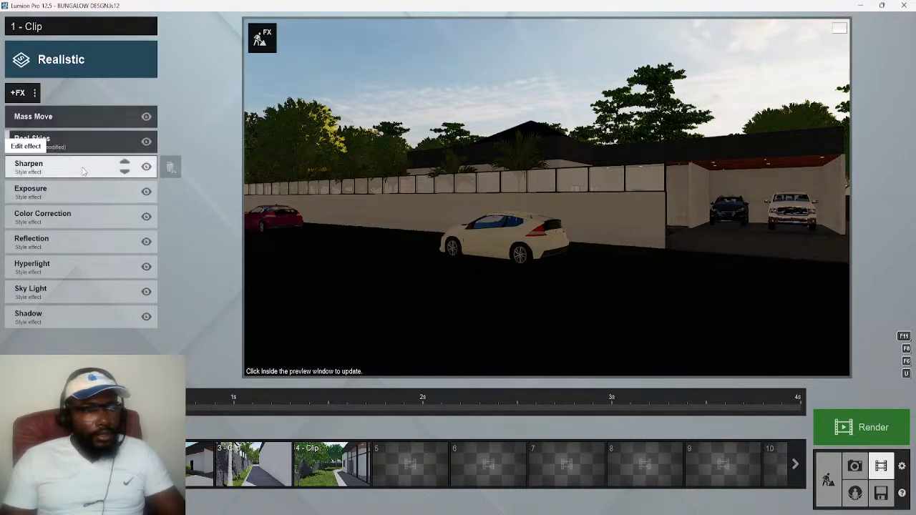
- Add the 2-Point Perspective effect from the Architectural category to the clip
{"action": "left_click", "coordinate": [17, 92]}
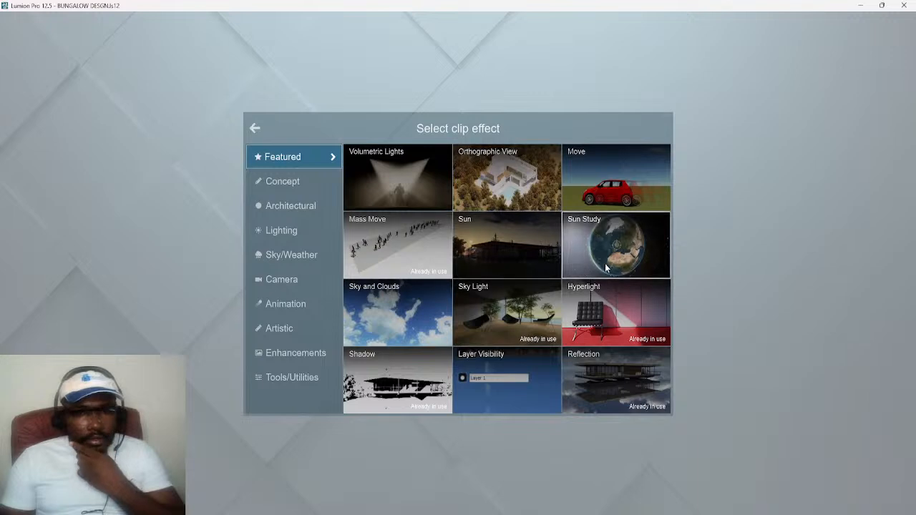
{"action": "left_click", "coordinate": [600, 315]}
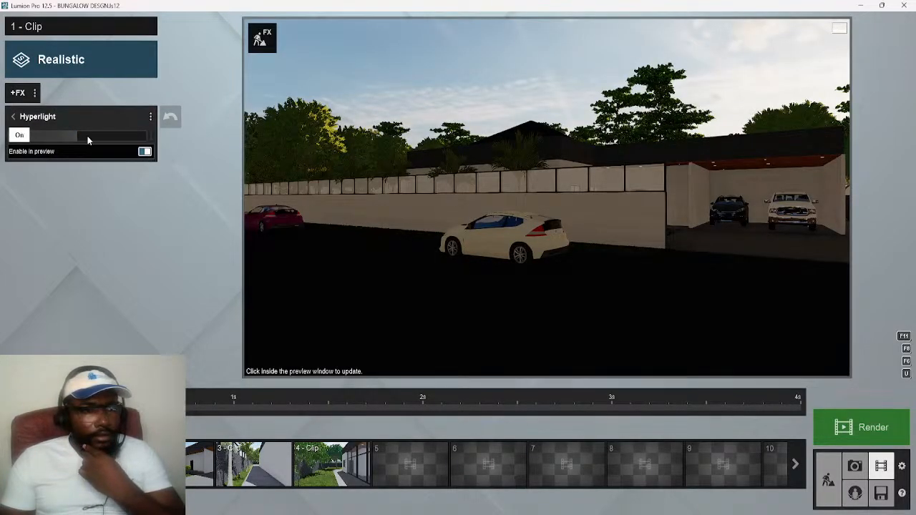
{"action": "left_click", "coordinate": [13, 116]}
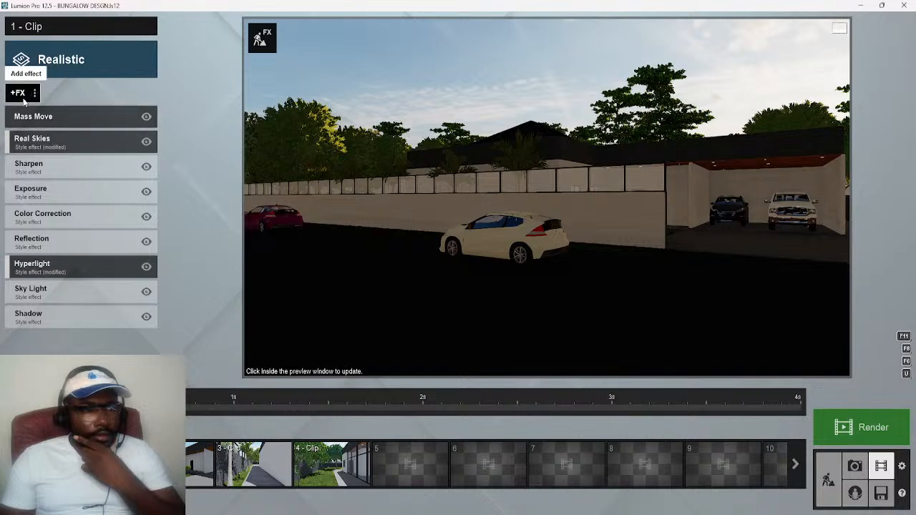
{"action": "left_click", "coordinate": [20, 94]}
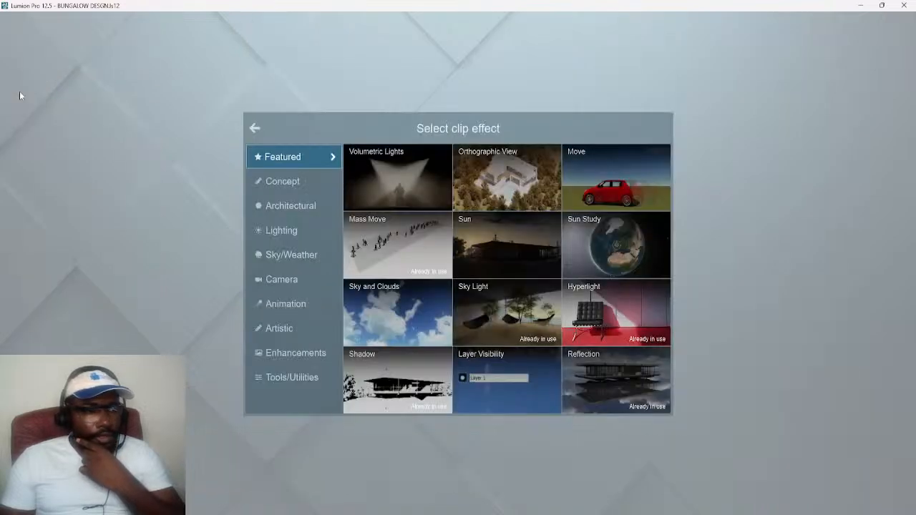
{"action": "left_click", "coordinate": [290, 183]}
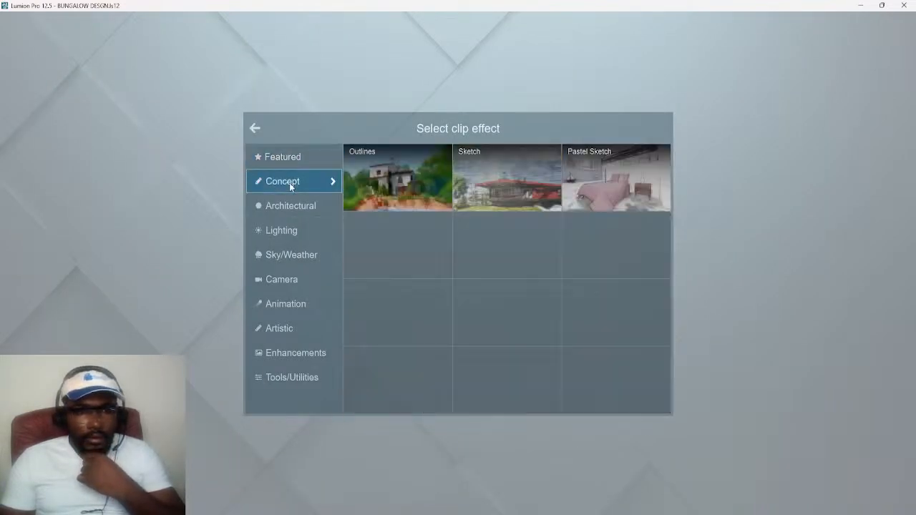
{"action": "left_click", "coordinate": [290, 212]}
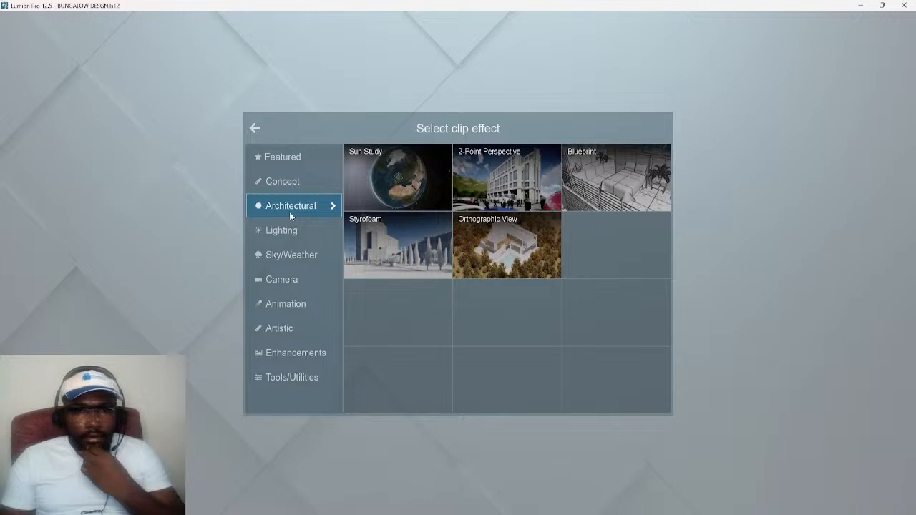
{"action": "left_click", "coordinate": [478, 181]}
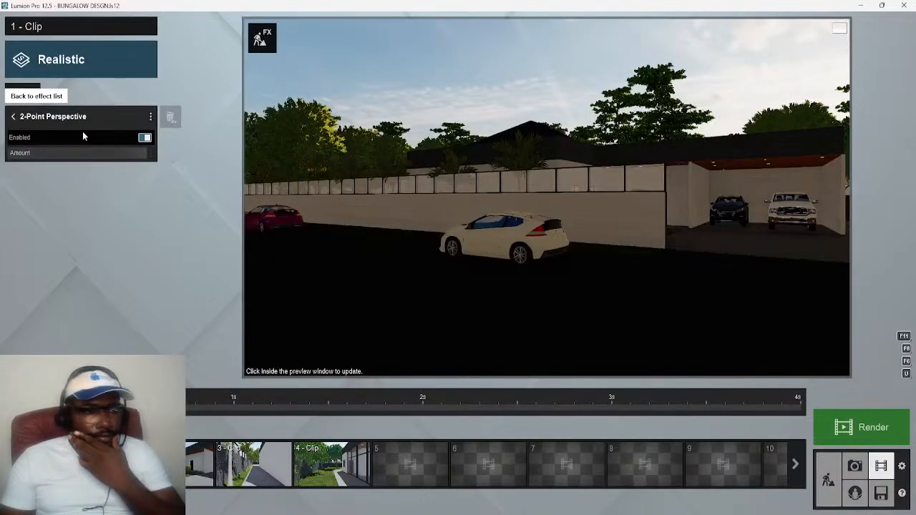
- Add a Fog effect from Sky/Weather and set its falloff near zero
{"action": "left_click", "coordinate": [17, 93]}
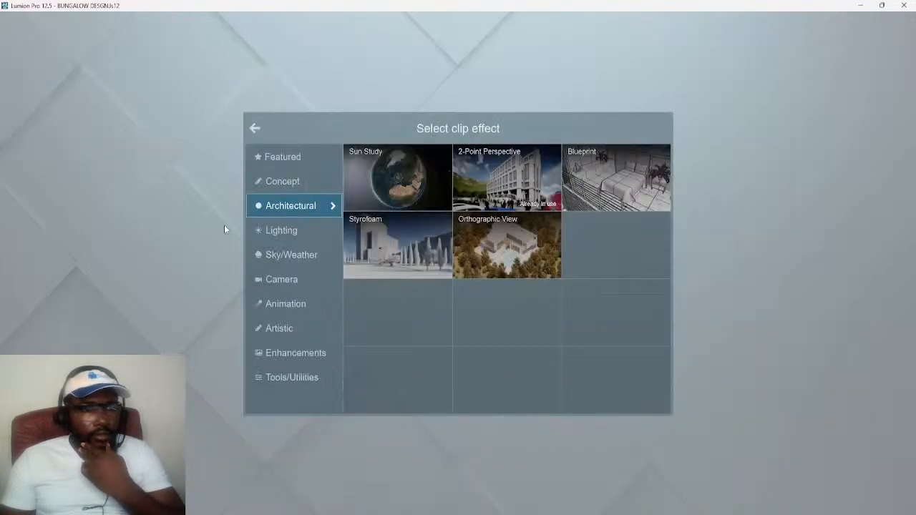
{"action": "left_click", "coordinate": [299, 257]}
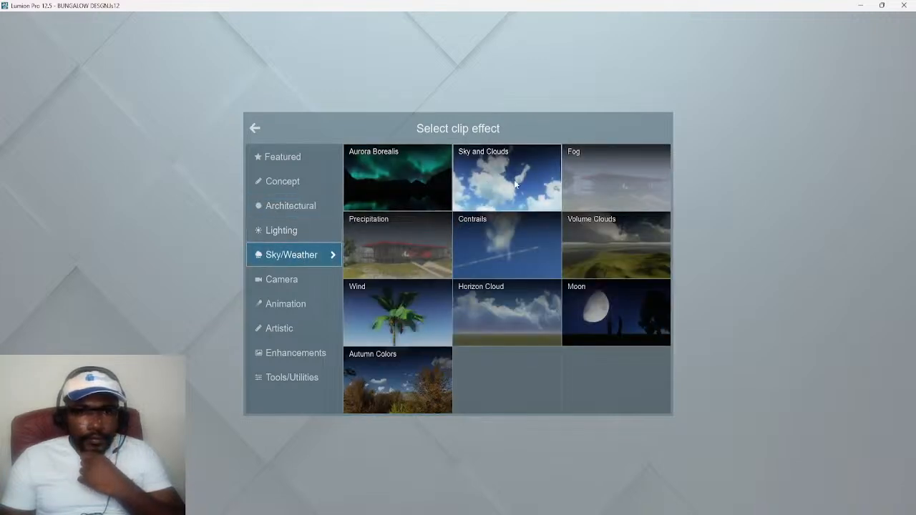
{"action": "left_click", "coordinate": [603, 185]}
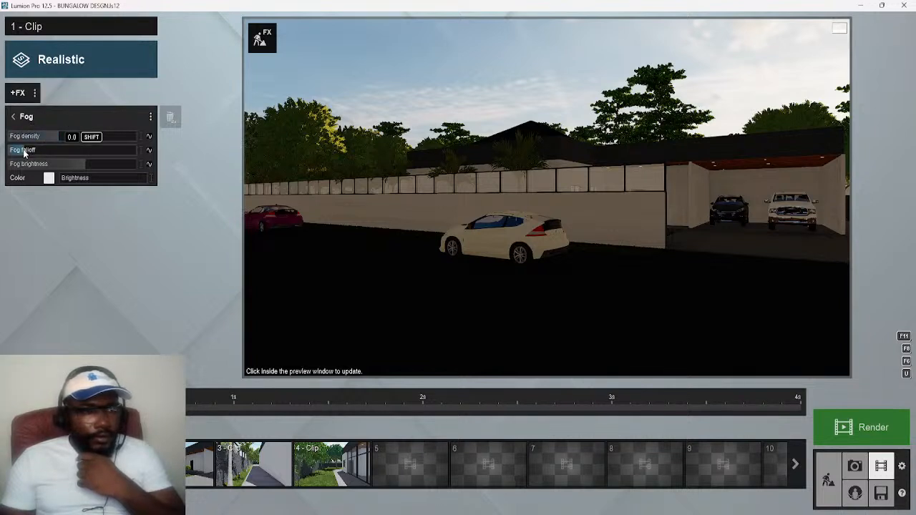
{"action": "mouse_move", "coordinate": [30, 152]}
{"action": "left_mouse_down"}
{"action": "mouse_move", "coordinate": [143, 153]}
{"action": "mouse_move", "coordinate": [28, 146]}
{"action": "left_mouse_up"}
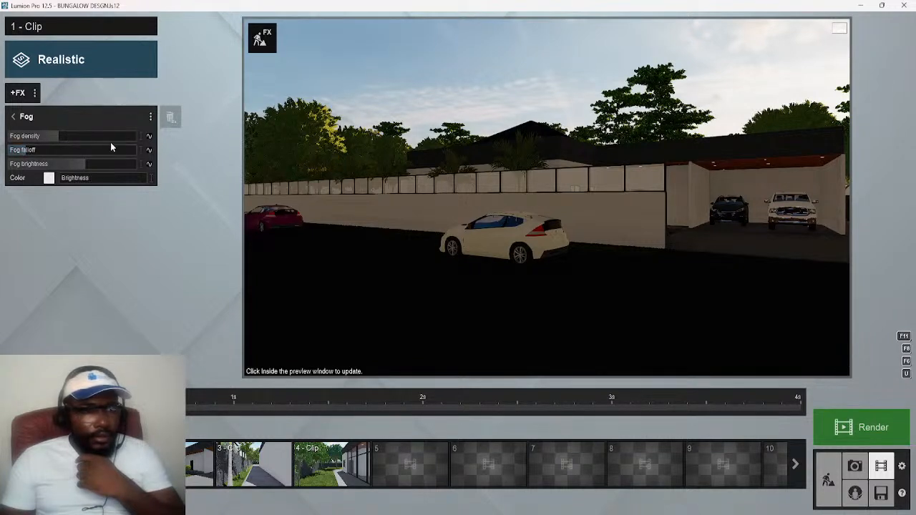
{"action": "left_click", "coordinate": [13, 119]}
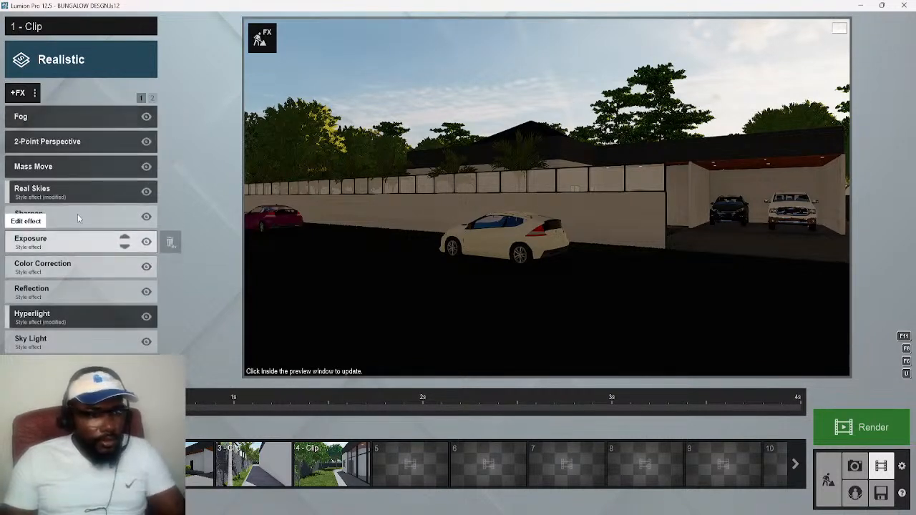
- Add Precipitation with phase 0.4, minimum particles, size 0.2, no extra fog, half-size streaks
{"action": "left_click", "coordinate": [22, 91]}
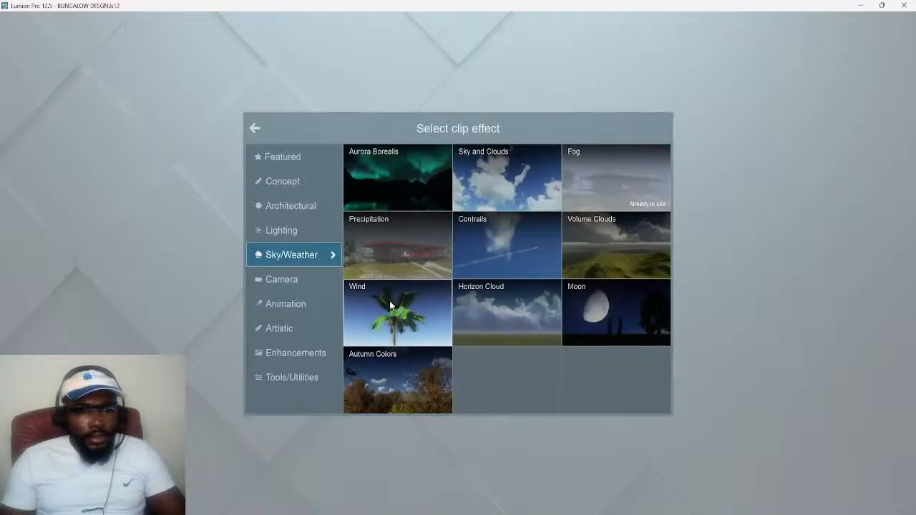
{"action": "left_click", "coordinate": [402, 241]}
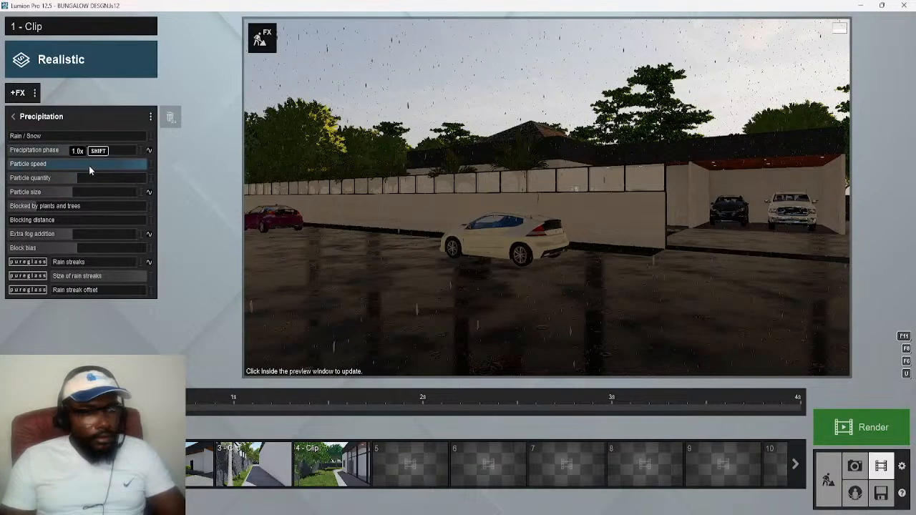
{"action": "left_click_drag", "start_coordinate": [69, 154], "coordinate": [56, 151]}
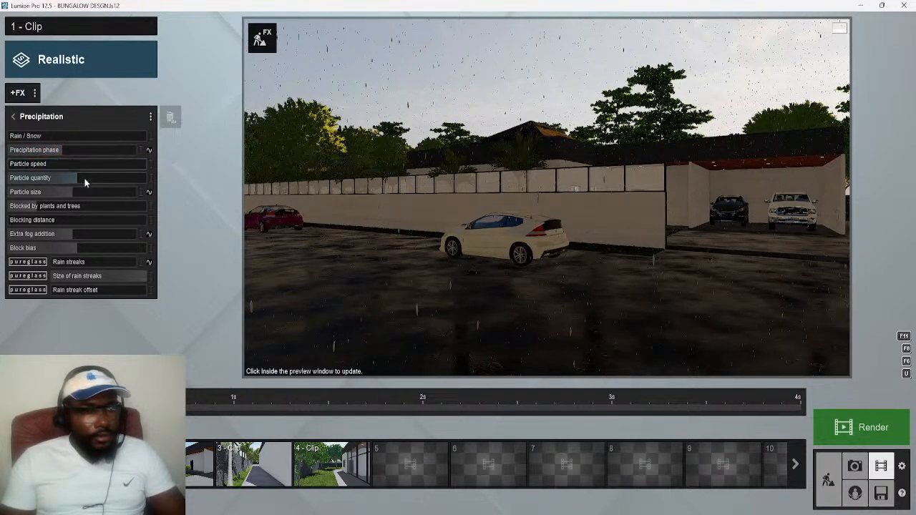
{"action": "left_click_drag", "start_coordinate": [85, 178], "coordinate": [15, 178]}
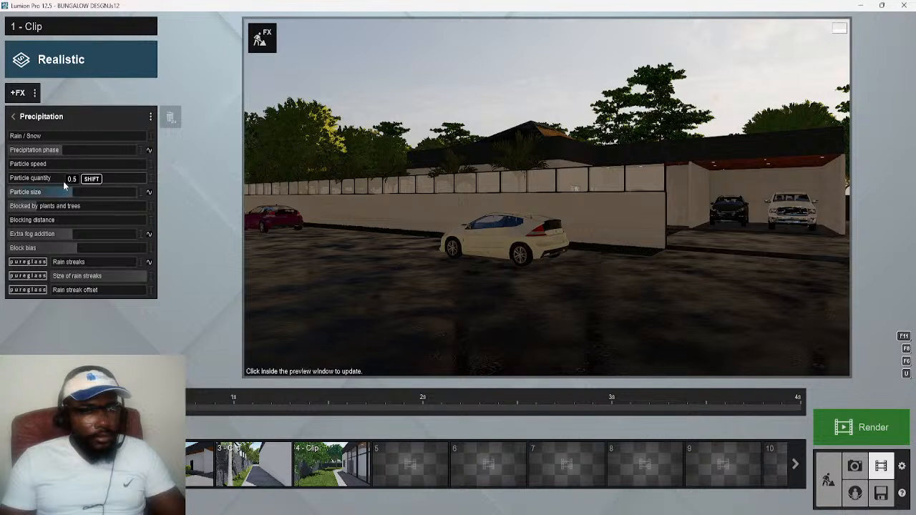
{"action": "left_click_drag", "start_coordinate": [70, 192], "coordinate": [33, 208]}
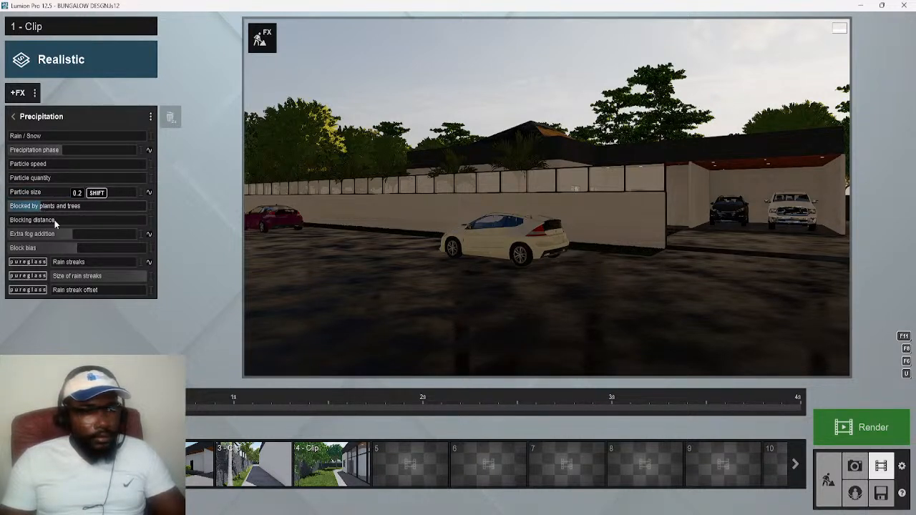
{"action": "left_click", "coordinate": [55, 220]}
{"action": "left_click_drag", "start_coordinate": [72, 236], "coordinate": [43, 236]}
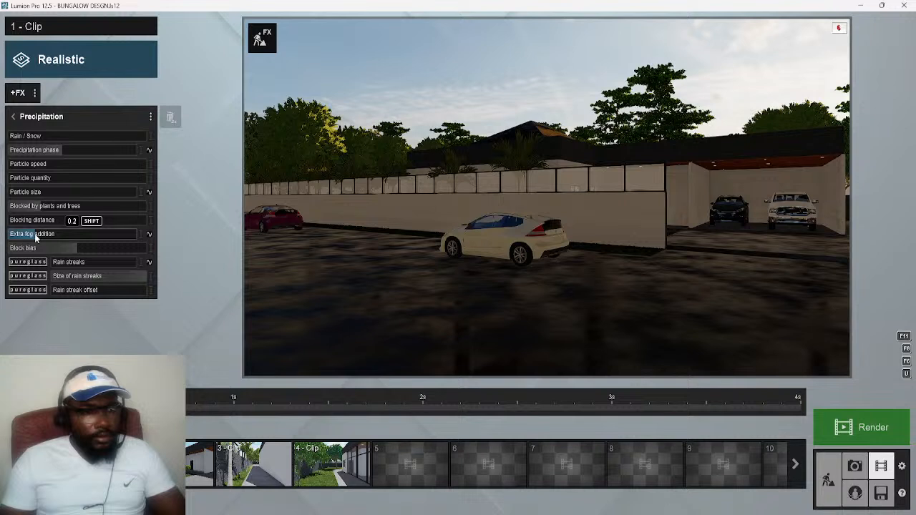
{"action": "left_click", "coordinate": [81, 276]}
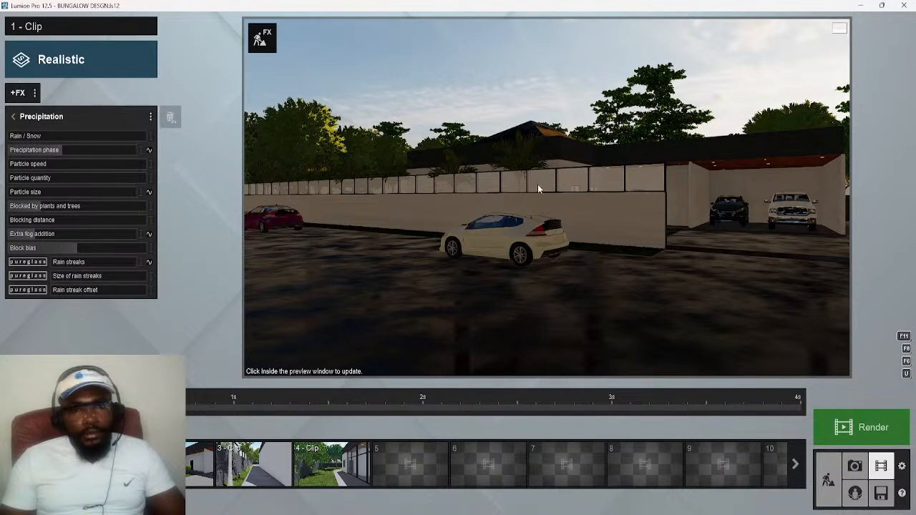
{"action": "left_click", "coordinate": [13, 119]}
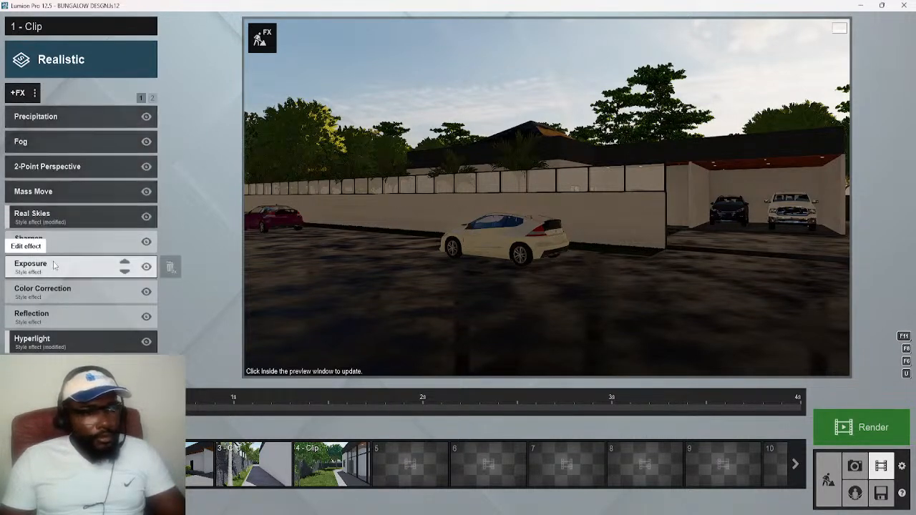
- Add a Wind effect from the Sky/Weather category to the clip
{"action": "left_click", "coordinate": [16, 93]}
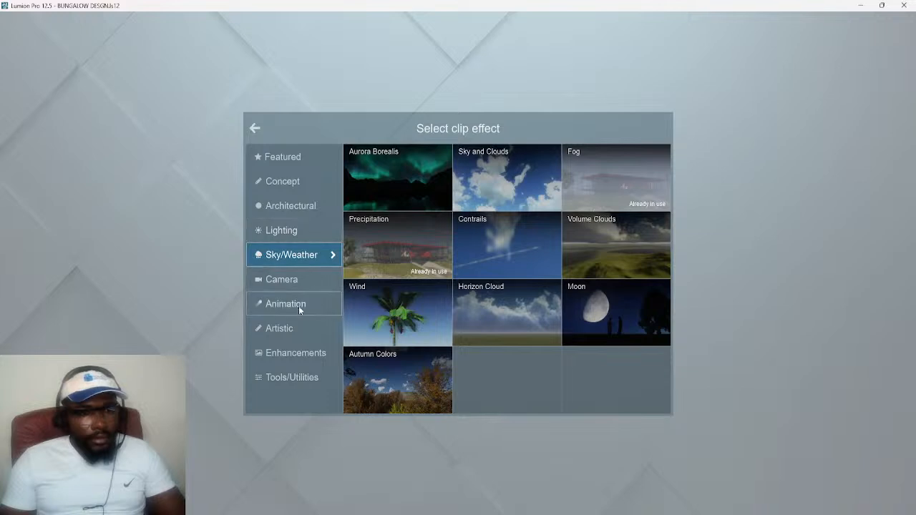
{"action": "left_click", "coordinate": [269, 166]}
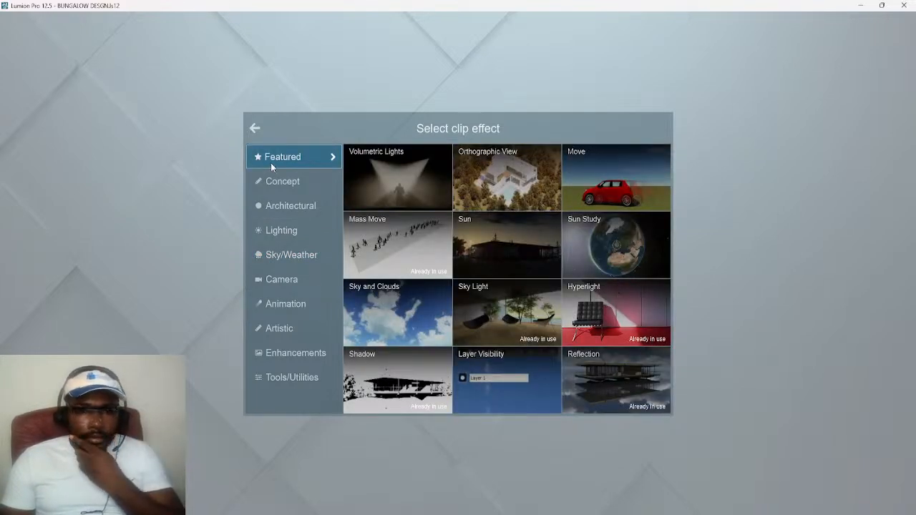
{"action": "left_click", "coordinate": [289, 183]}
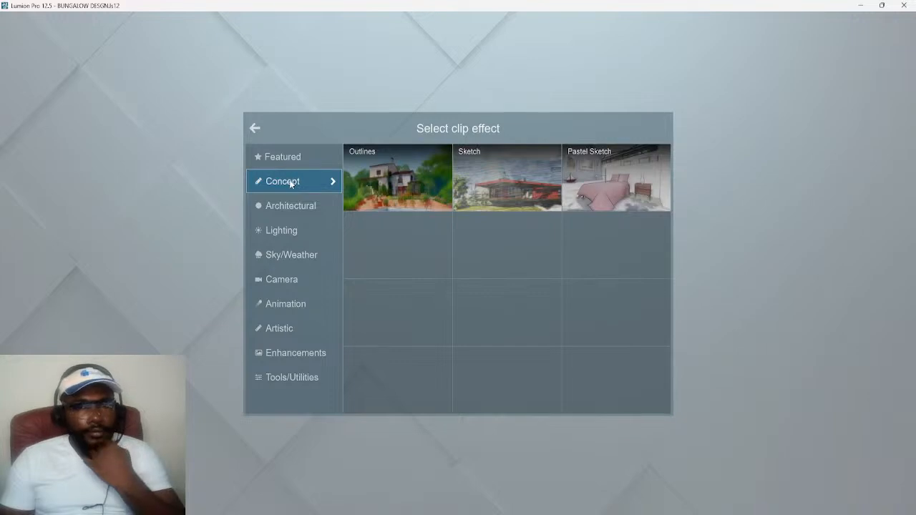
{"action": "left_click", "coordinate": [290, 209]}
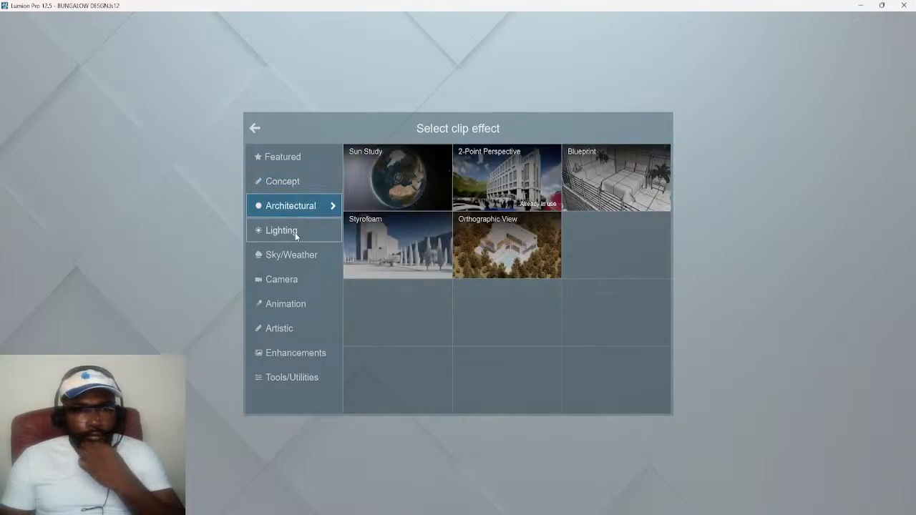
{"action": "left_click", "coordinate": [295, 235]}
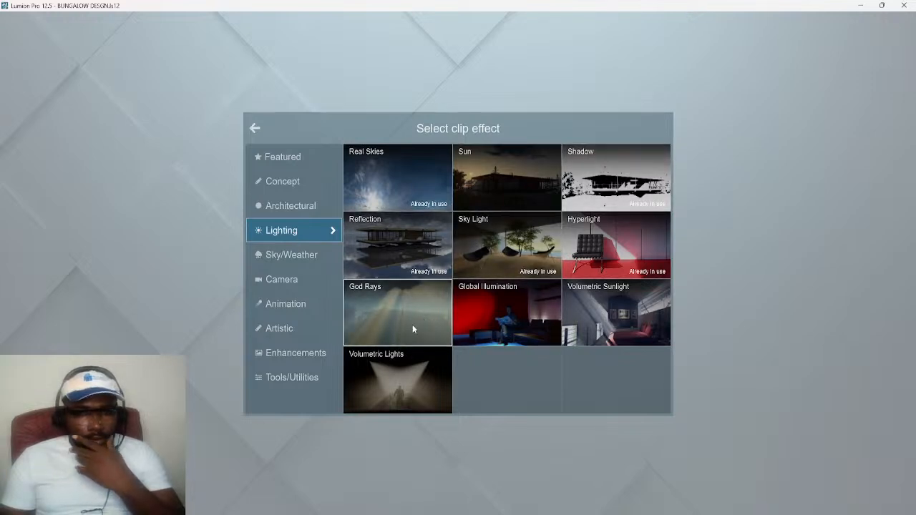
{"action": "left_click", "coordinate": [294, 258]}
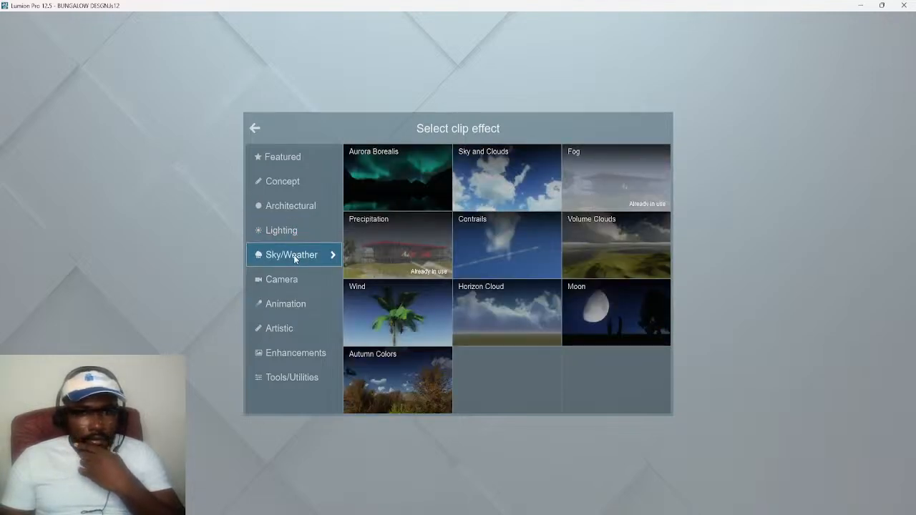
{"action": "left_click", "coordinate": [415, 322]}
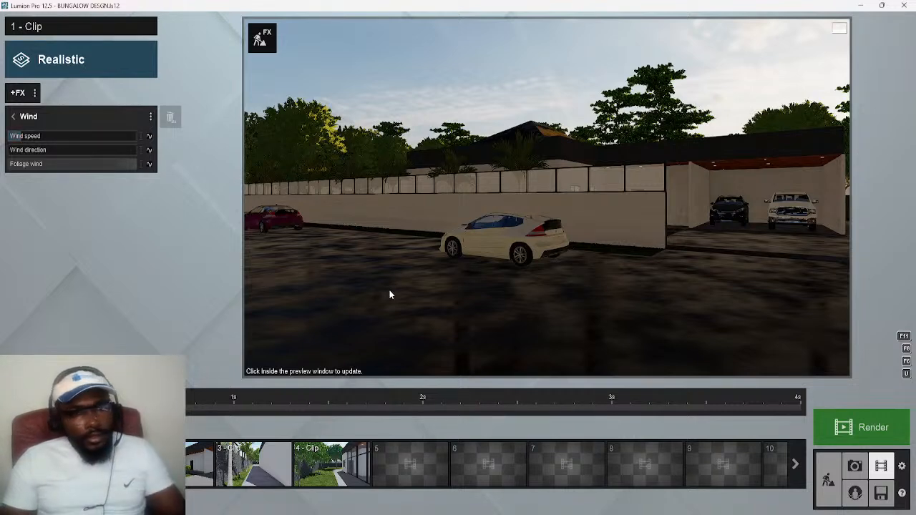
{"action": "left_click", "coordinate": [458, 269]}
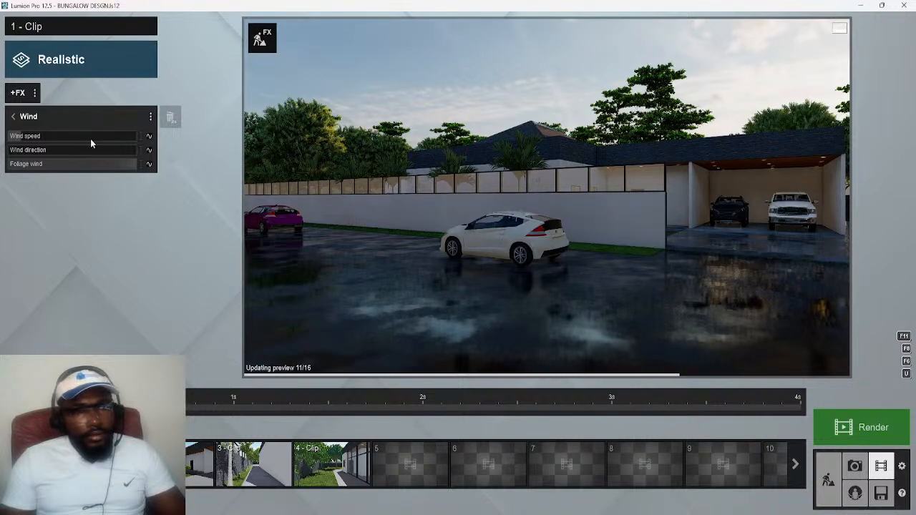
- Tune the wind to about 40% speed with its direction near 24°
{"action": "left_click_drag", "start_coordinate": [22, 136], "coordinate": [51, 138]}
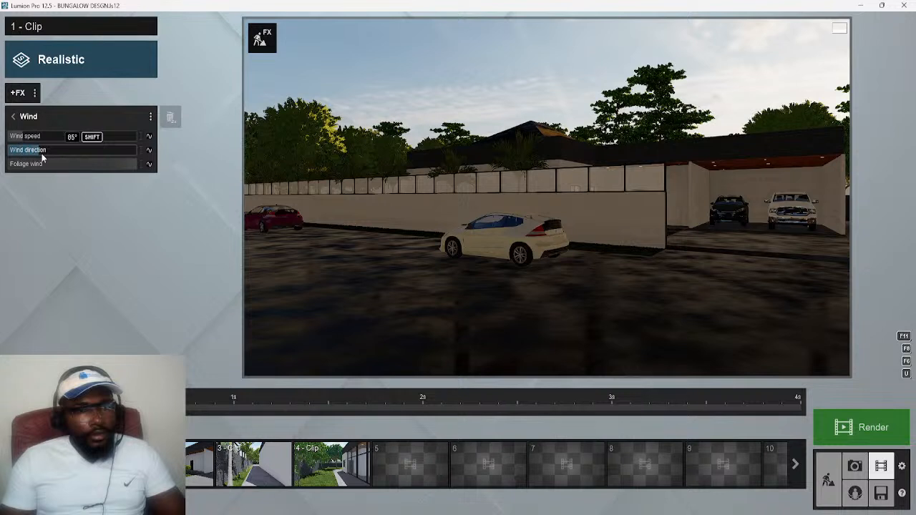
{"action": "mouse_move", "coordinate": [42, 154]}
{"action": "left_mouse_down"}
{"action": "mouse_move", "coordinate": [54, 158]}
{"action": "mouse_move", "coordinate": [40, 152]}
{"action": "left_mouse_up"}
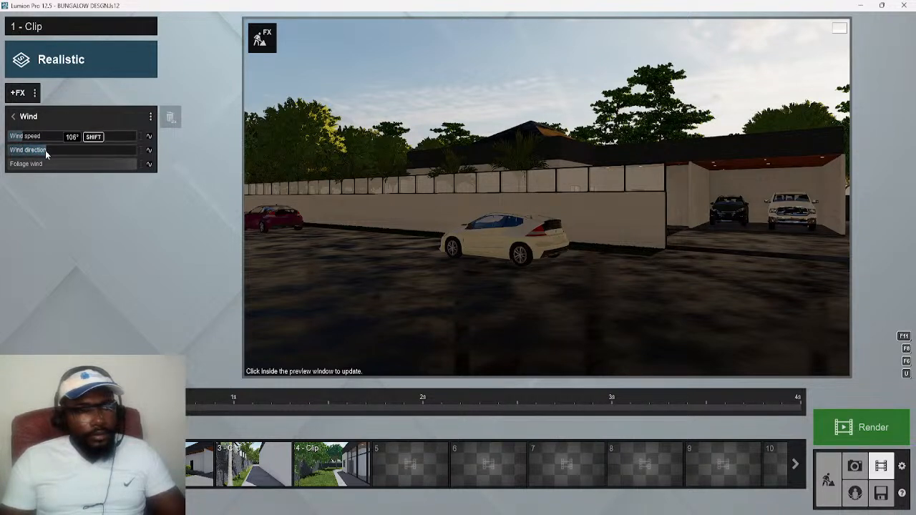
{"action": "left_click_drag", "start_coordinate": [22, 141], "coordinate": [47, 148]}
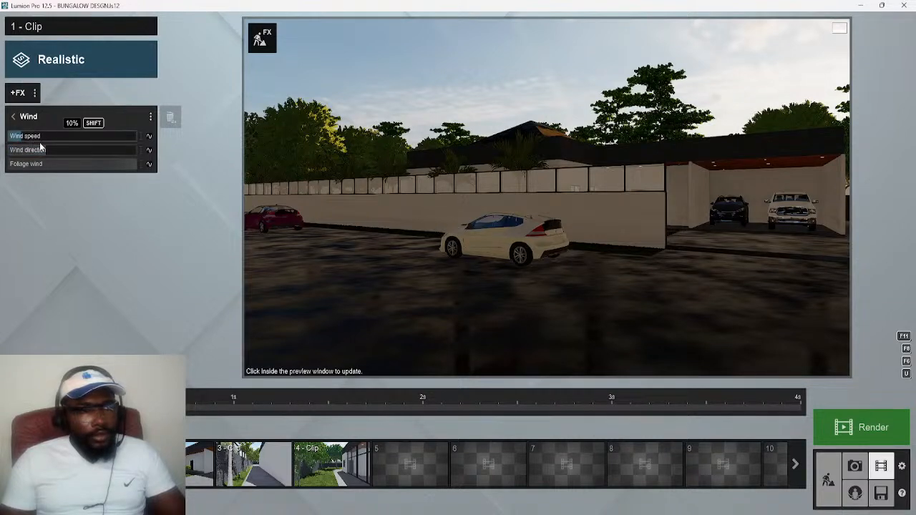
{"action": "left_click_drag", "start_coordinate": [27, 140], "coordinate": [48, 141]}
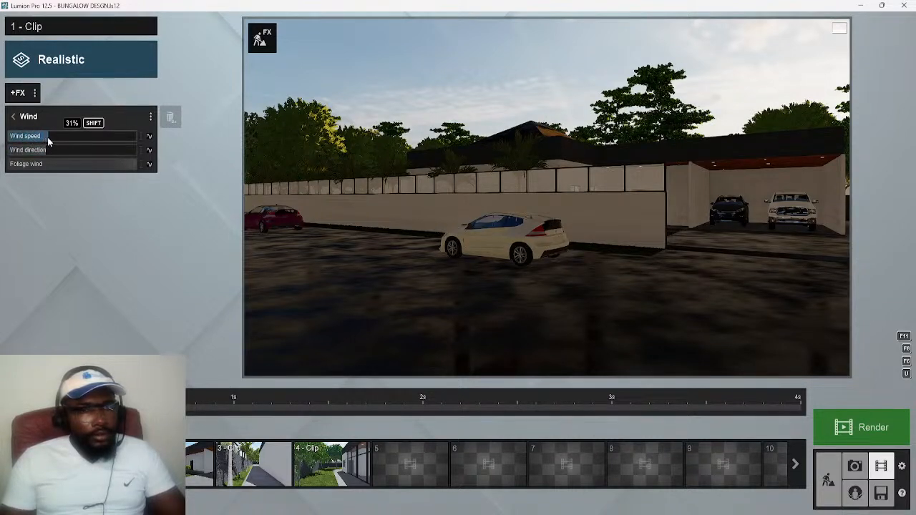
{"action": "left_click", "coordinate": [407, 287]}
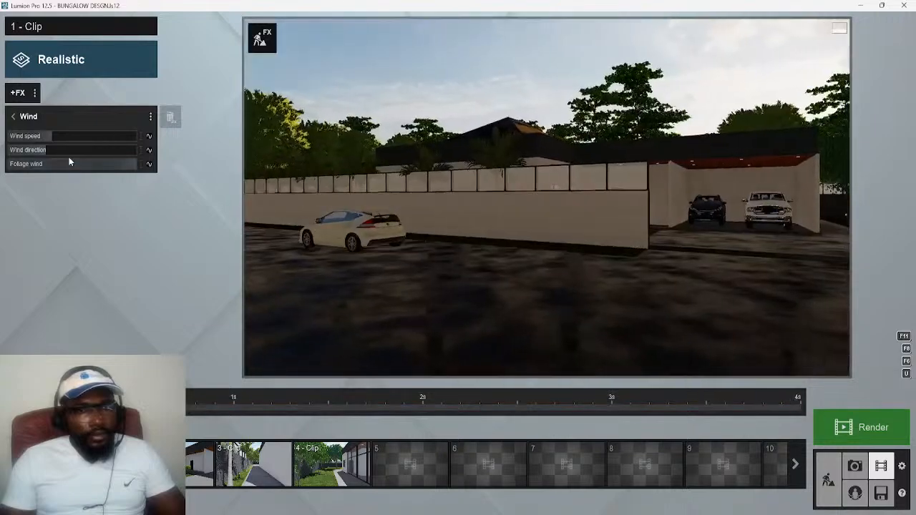
{"action": "left_click_drag", "start_coordinate": [52, 136], "coordinate": [61, 138]}
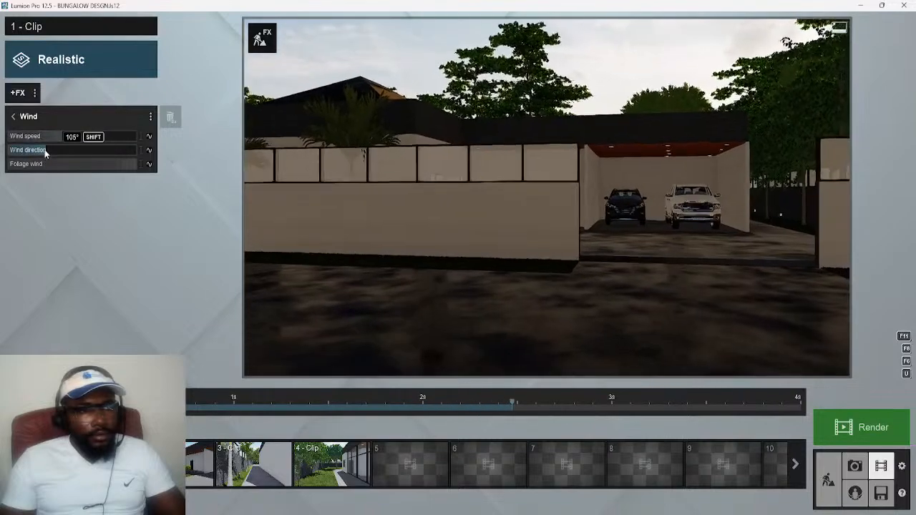
{"action": "left_click_drag", "start_coordinate": [46, 151], "coordinate": [17, 153]}
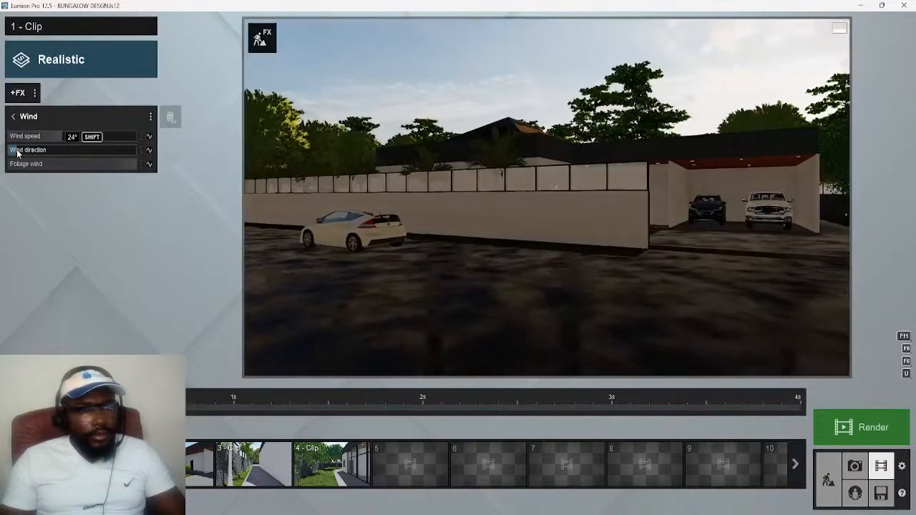
{"action": "left_click", "coordinate": [13, 116]}
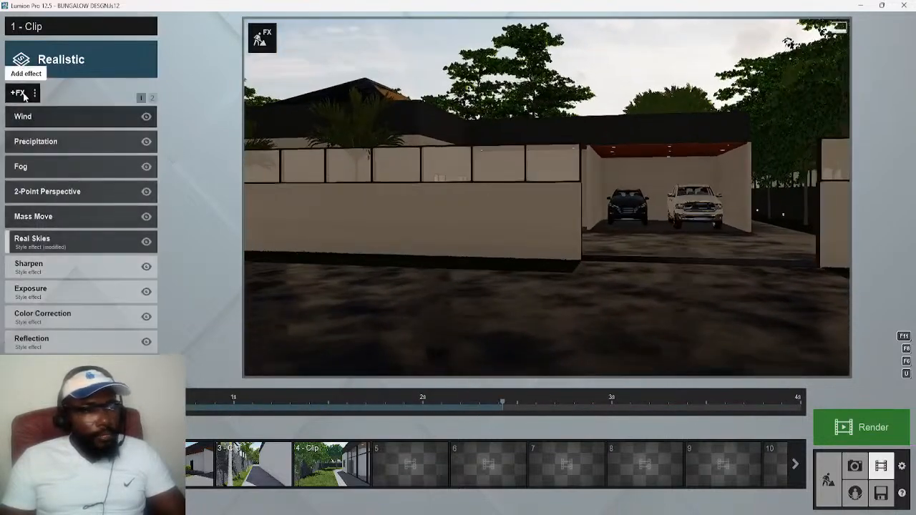
- Add Motion Blur from the Animation effects with amount 0.7
{"action": "left_click", "coordinate": [20, 92]}
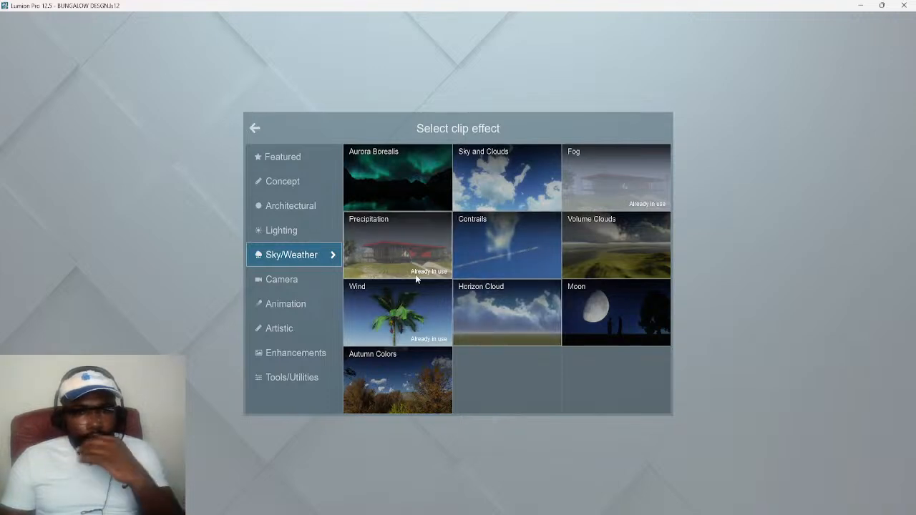
{"action": "left_click", "coordinate": [295, 278]}
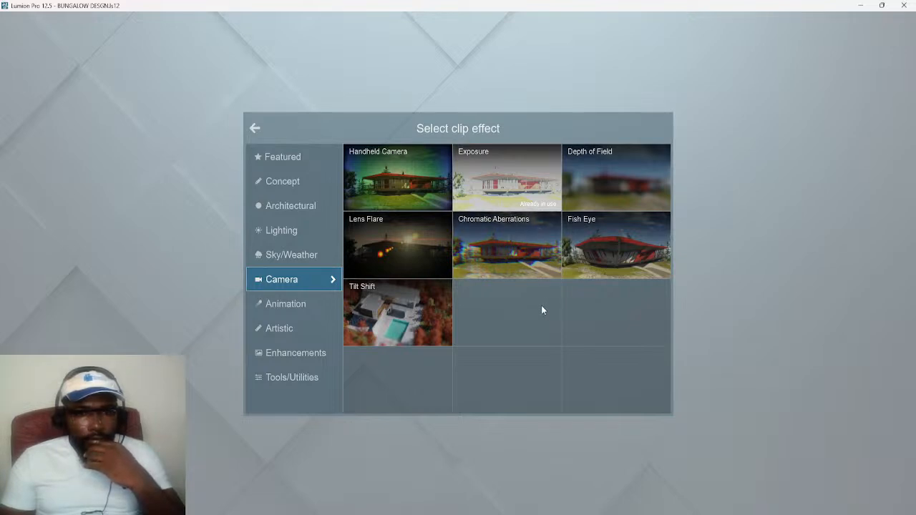
{"action": "left_click", "coordinate": [287, 305]}
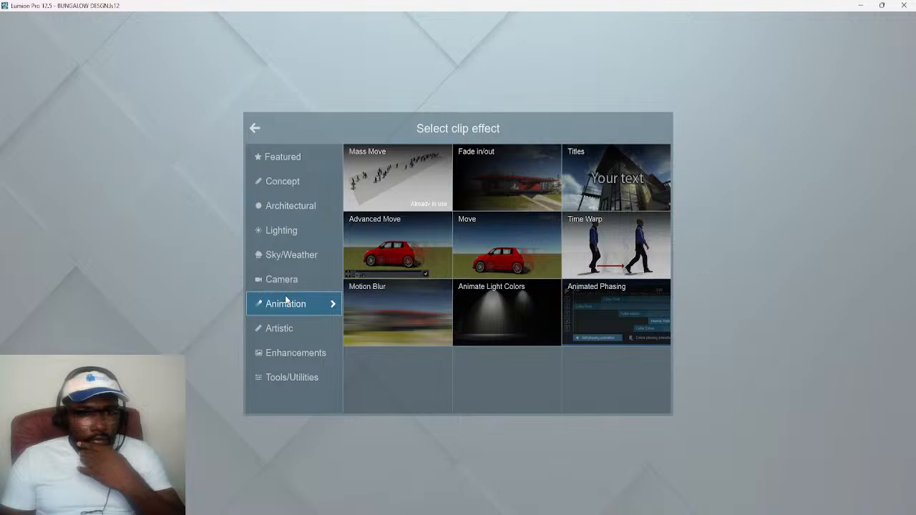
{"action": "left_click", "coordinate": [389, 311]}
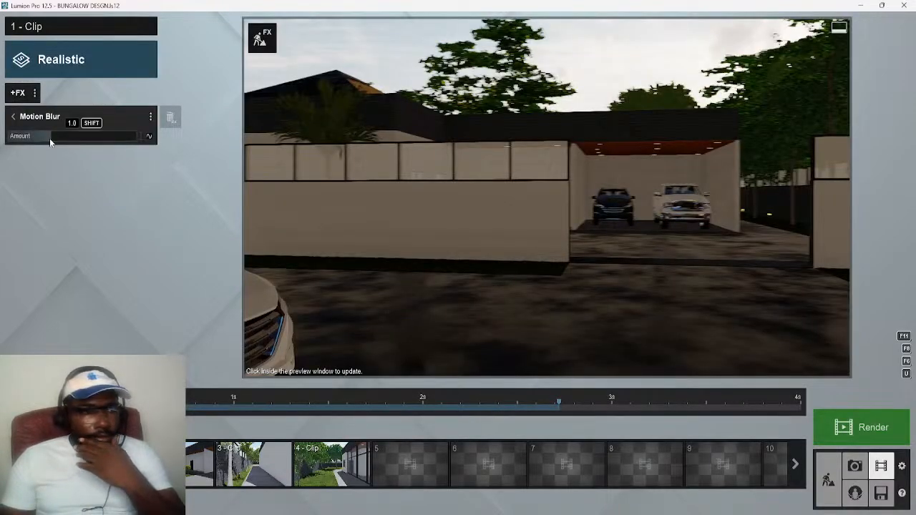
{"action": "left_click_drag", "start_coordinate": [52, 140], "coordinate": [38, 140]}
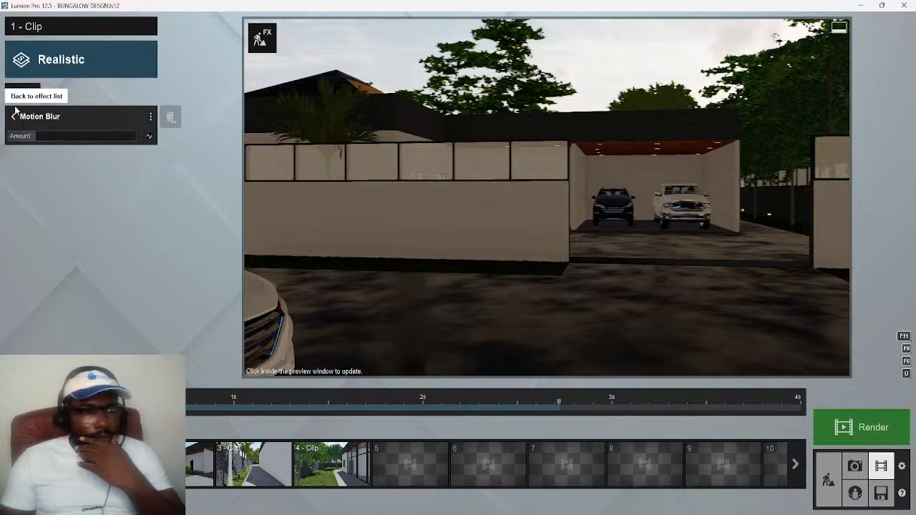
- Add Bloom from the Enhancements effects and set its amount to 3.3
{"action": "left_click", "coordinate": [18, 93]}
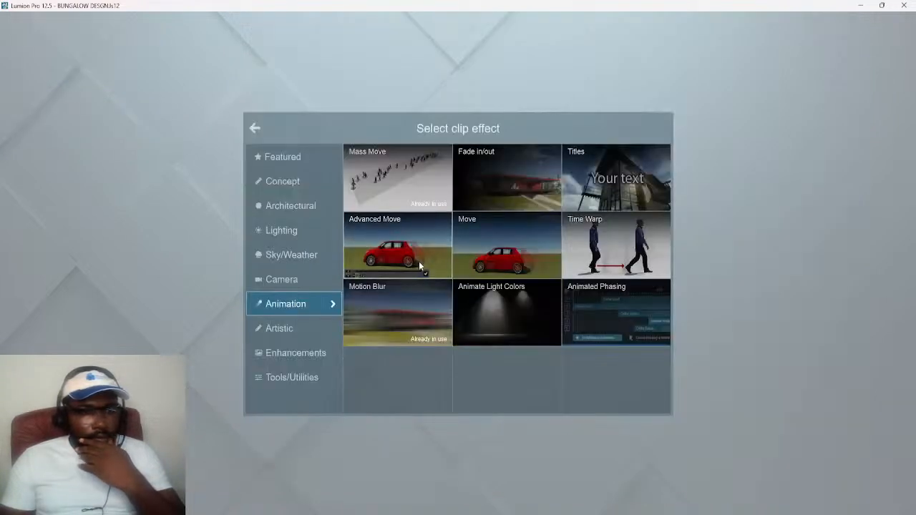
{"action": "left_click", "coordinate": [300, 329]}
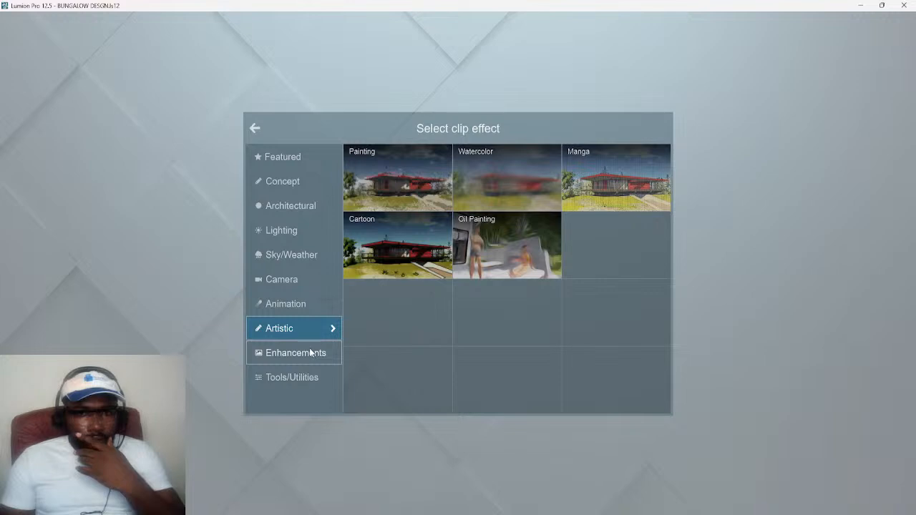
{"action": "left_click", "coordinate": [300, 353]}
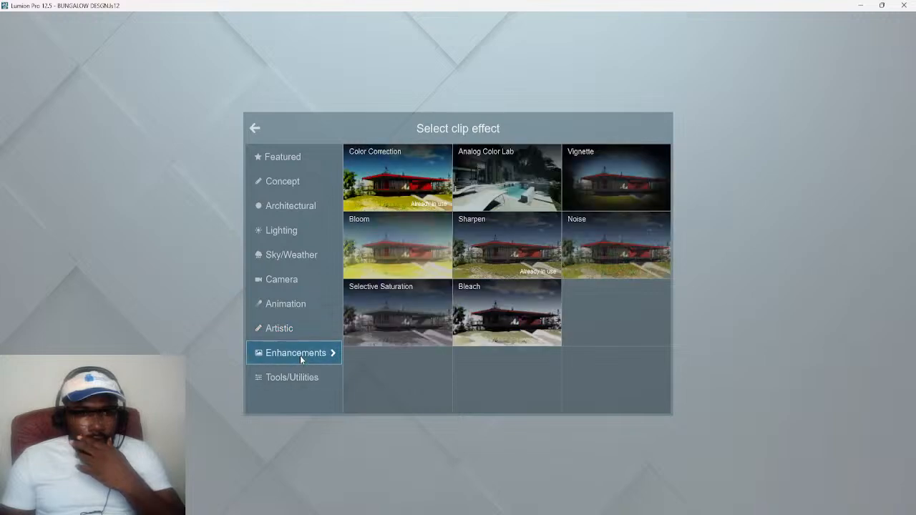
{"action": "left_click", "coordinate": [398, 267]}
{"action": "mouse_move", "coordinate": [64, 138]}
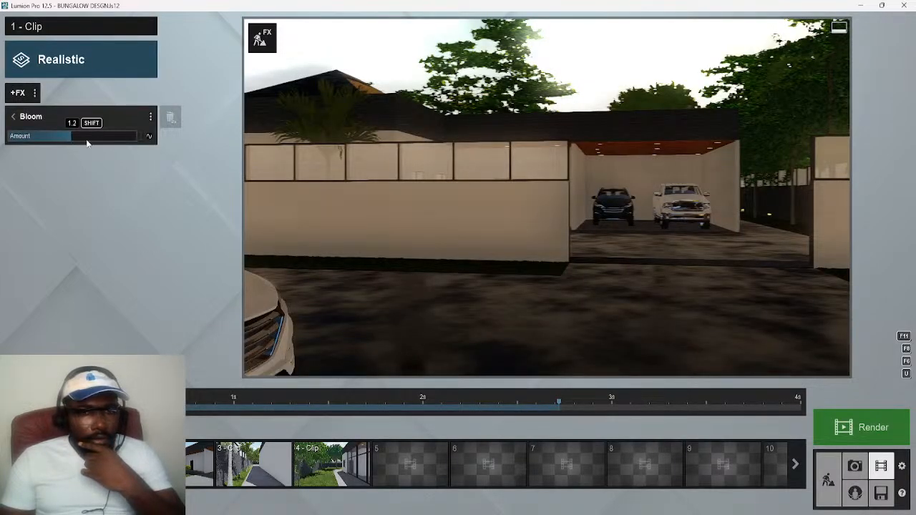
{"action": "mouse_move", "coordinate": [67, 137]}
{"action": "left_mouse_down"}
{"action": "mouse_move", "coordinate": [112, 143]}
{"action": "mouse_move", "coordinate": [53, 143]}
{"action": "left_mouse_up"}
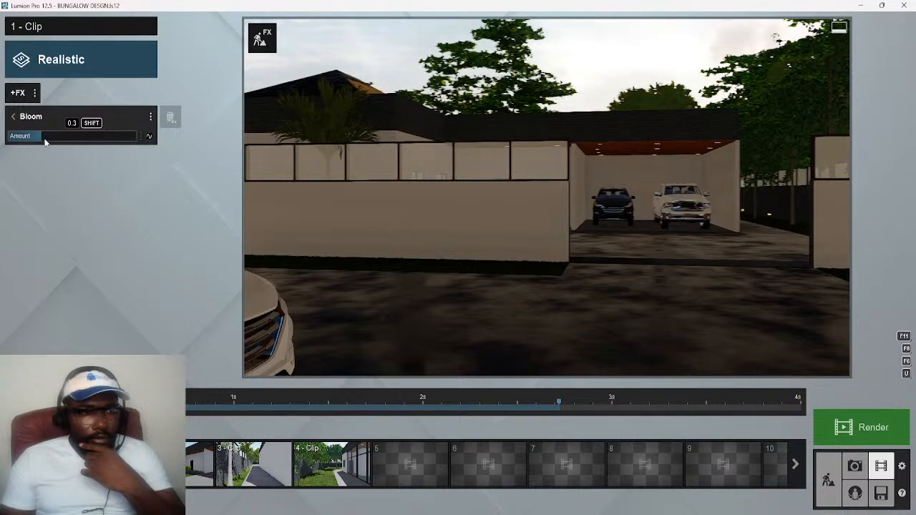
{"action": "left_click", "coordinate": [12, 116]}
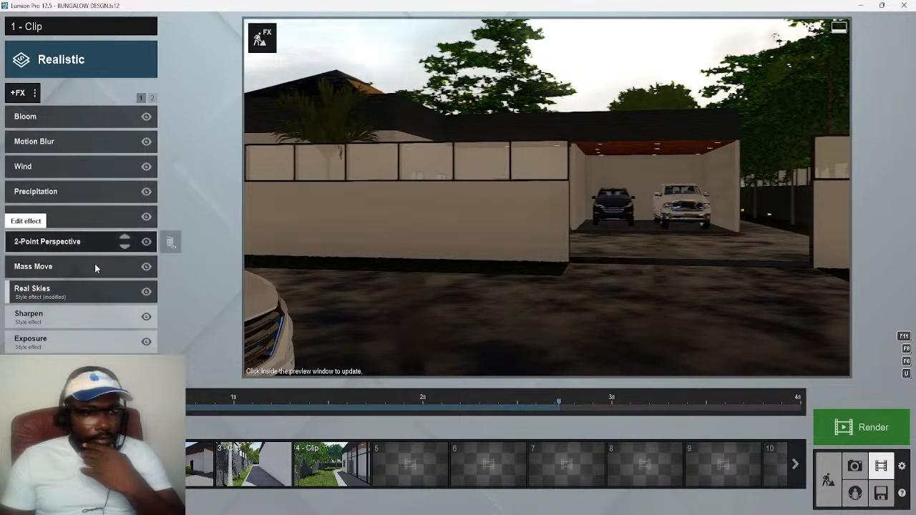
- Lower the Exposure effect from 0.5 to 0.3
{"action": "left_click", "coordinate": [65, 341]}
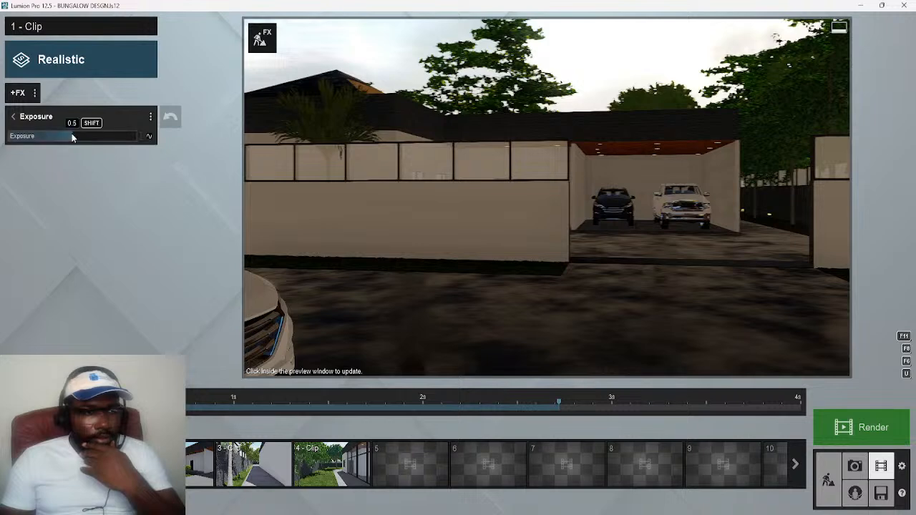
{"action": "mouse_move", "coordinate": [71, 134]}
{"action": "left_mouse_down"}
{"action": "mouse_move", "coordinate": [48, 137]}
{"action": "mouse_move", "coordinate": [82, 135]}
{"action": "left_mouse_up"}
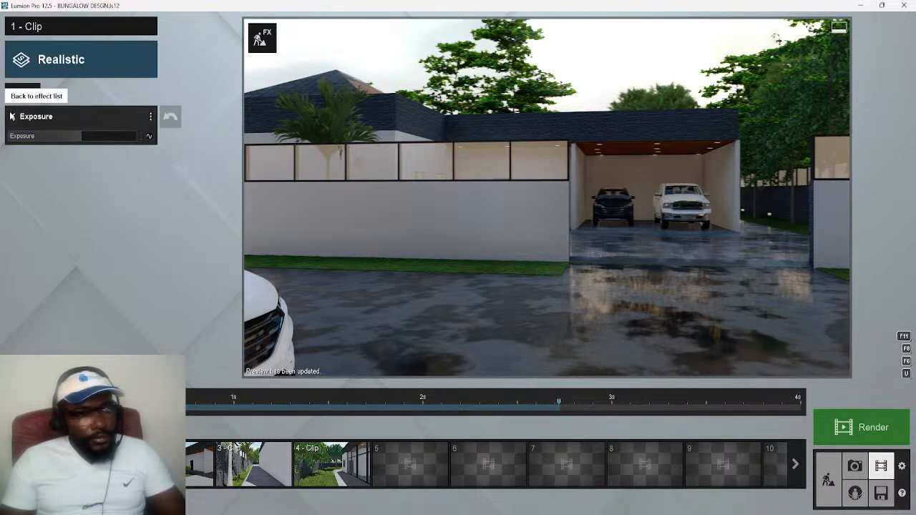
{"action": "left_click", "coordinate": [104, 119]}
- Reduce Sharpen intensity to about 0.1, then show the effect list's second page
{"action": "left_click", "coordinate": [32, 316]}
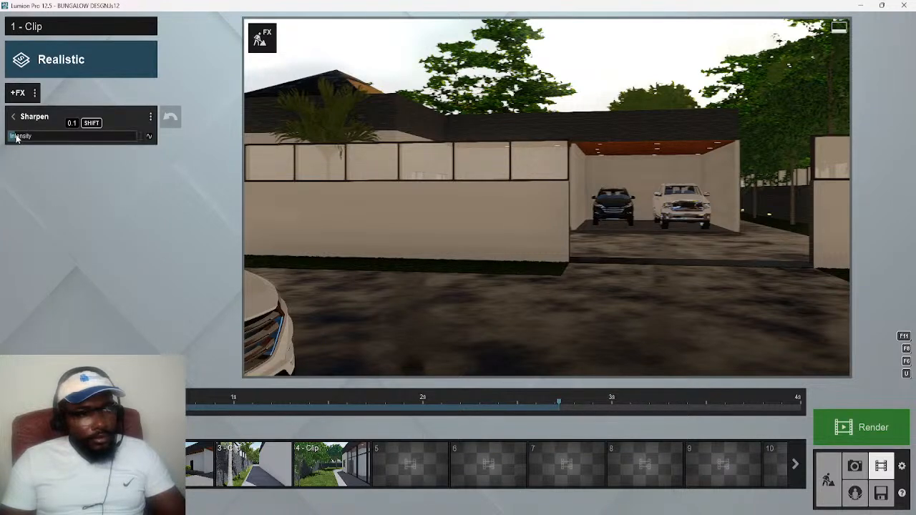
{"action": "left_click", "coordinate": [446, 331]}
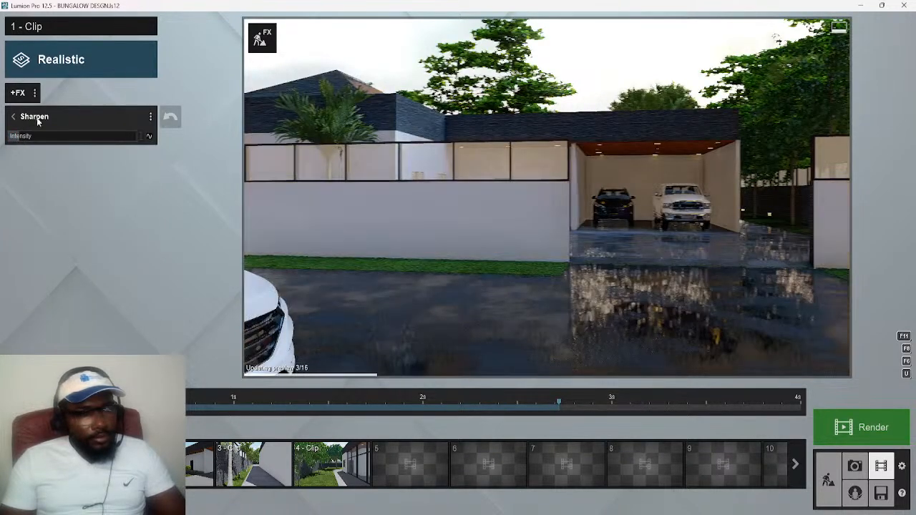
{"action": "left_click", "coordinate": [13, 116]}
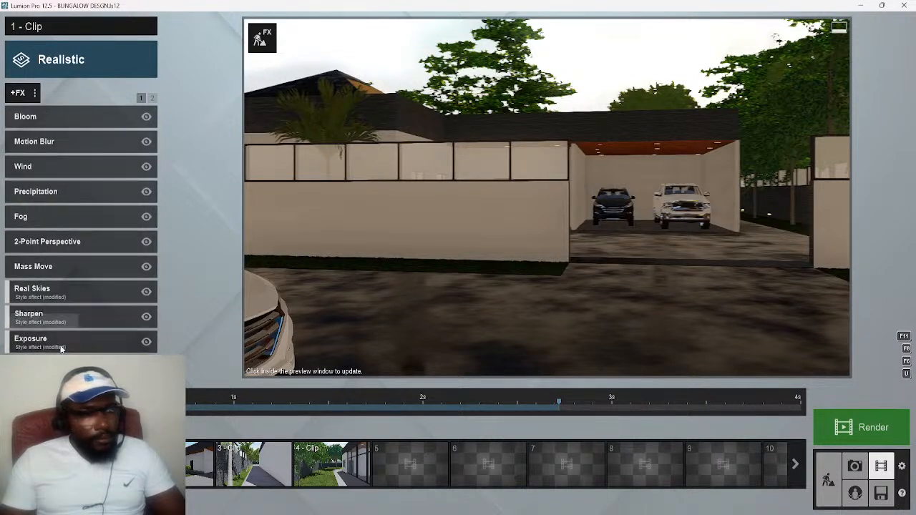
{"action": "left_click", "coordinate": [152, 99]}
- Add a Reflection plane on the wall's glass band, widening its margins to 8.5cm
{"action": "left_click", "coordinate": [53, 141]}
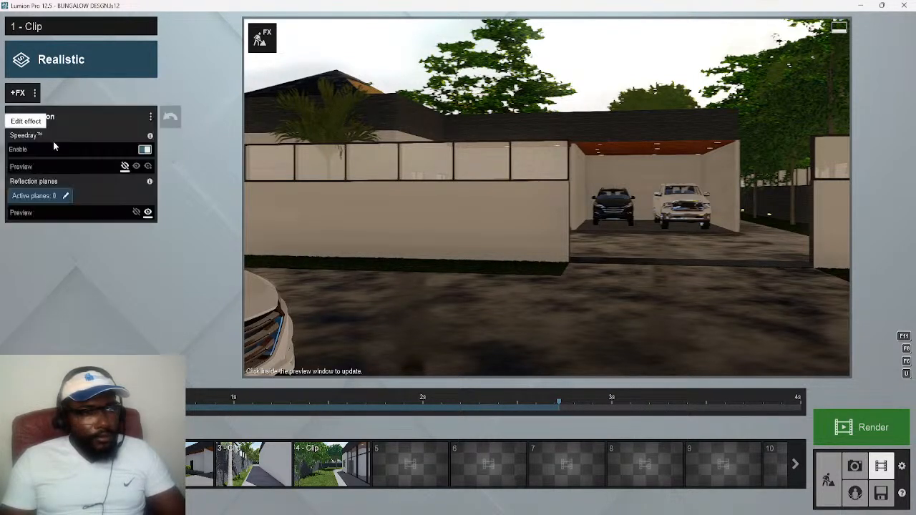
{"action": "left_click", "coordinate": [65, 195]}
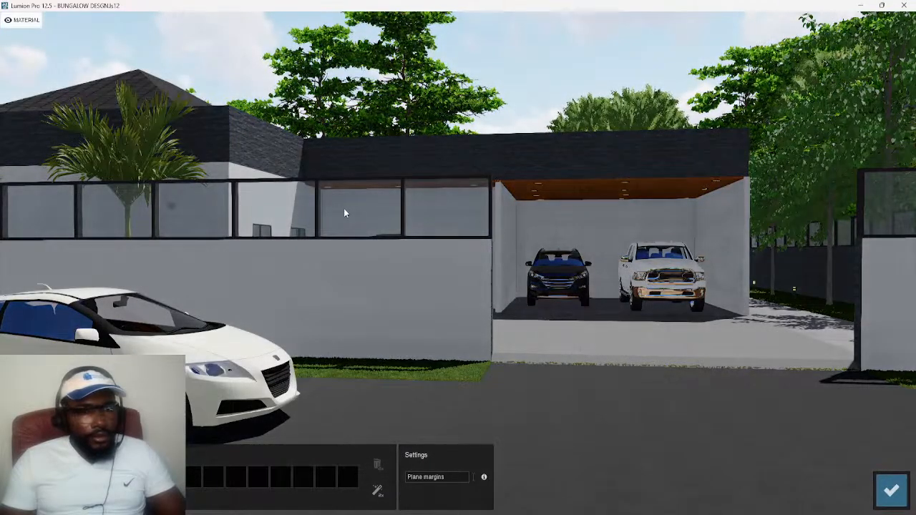
{"action": "key", "text": "d"}
{"action": "key", "text": "a"}
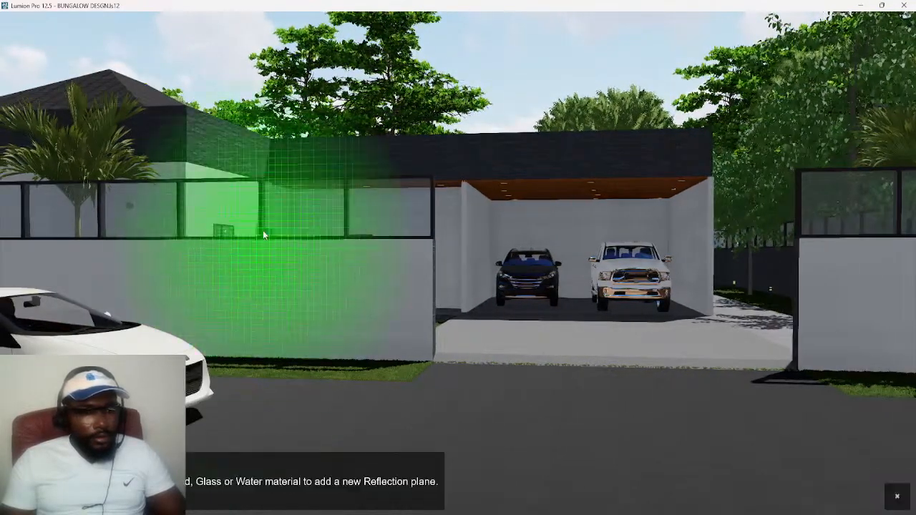
{"action": "left_click", "coordinate": [300, 215]}
{"action": "key", "text": "d"}
{"action": "right_click_drag", "start_coordinate": [299, 215], "coordinate": [339, 409]}
{"action": "left_click_drag", "start_coordinate": [416, 479], "coordinate": [425, 481]}
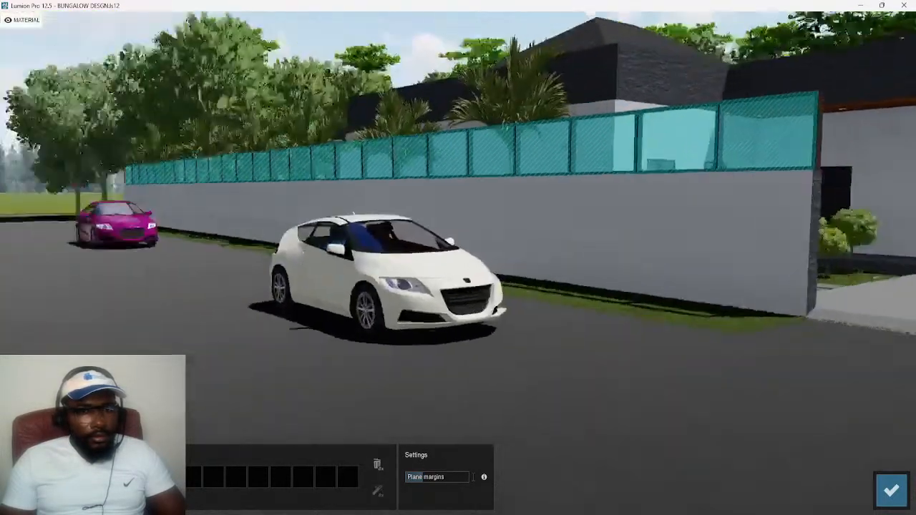
- Add a reflection plane on the house window with margins reduced to 5.1cm
{"action": "key", "text": "w"}
{"action": "right_click_drag", "start_coordinate": [573, 150], "coordinate": [644, 143]}
{"action": "key", "text": "w"}
{"action": "key", "text": "q"}
{"action": "key", "text": "s"}
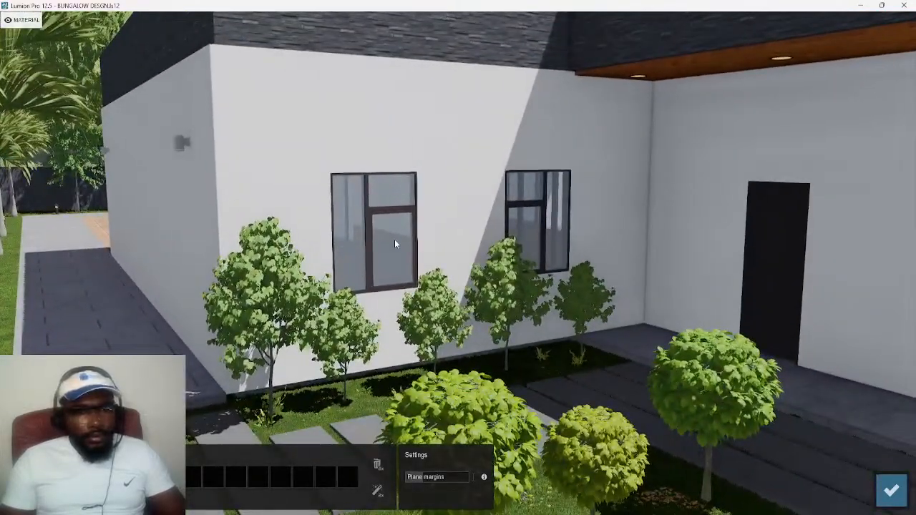
{"action": "left_click", "coordinate": [192, 476]}
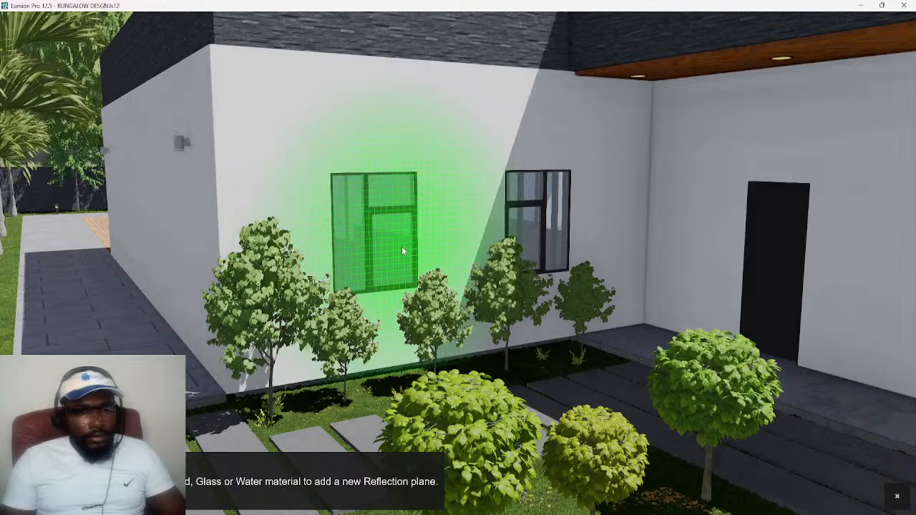
{"action": "left_click", "coordinate": [402, 246]}
{"action": "mouse_move", "coordinate": [439, 471]}
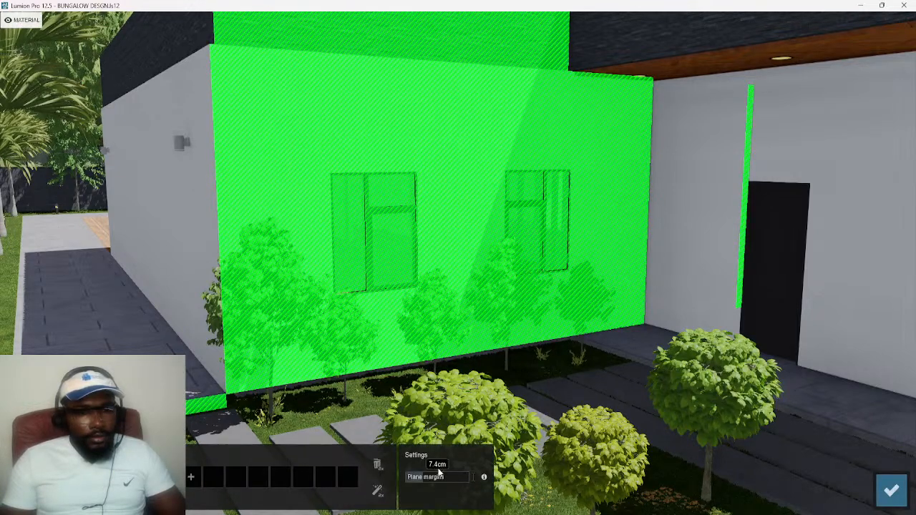
{"action": "left_click_drag", "start_coordinate": [423, 482], "coordinate": [419, 480]}
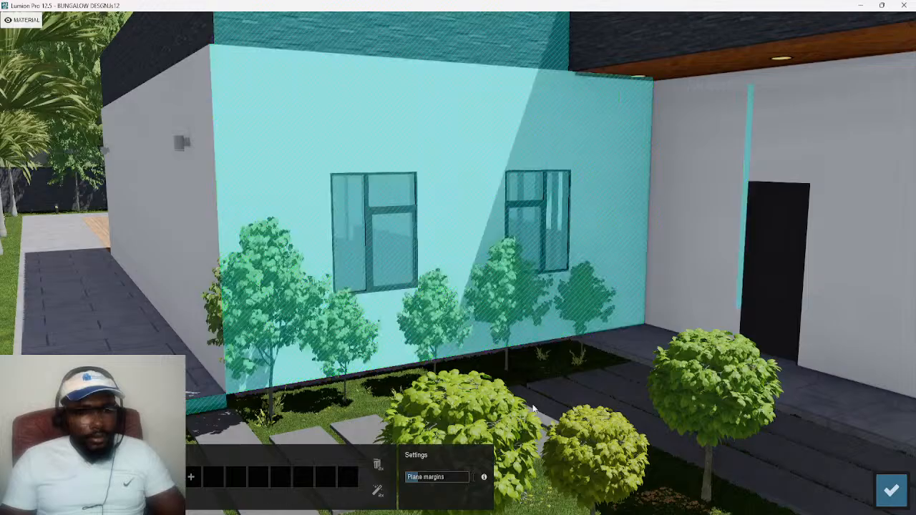
- Add reflection planes on the right and left glazed walls of the glass room
{"action": "key", "text": "a"}
{"action": "right_click_drag", "start_coordinate": [484, 340], "coordinate": [444, 333]}
{"action": "key", "text": "w"}
{"action": "key", "text": "w"}
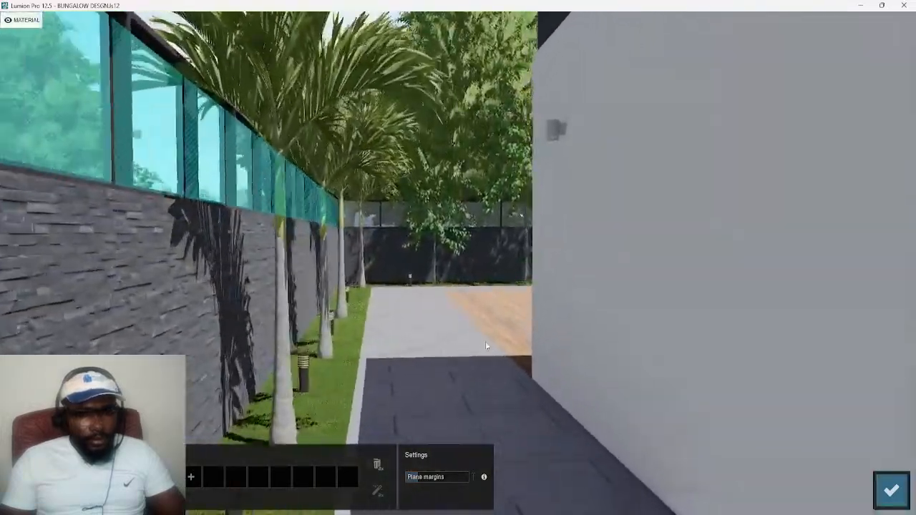
{"action": "key", "text": "w"}
{"action": "right_click_drag", "start_coordinate": [510, 338], "coordinate": [616, 338]}
{"action": "key", "text": "a"}
{"action": "right_click_drag", "start_coordinate": [473, 338], "coordinate": [516, 337]}
{"action": "key", "text": "a"}
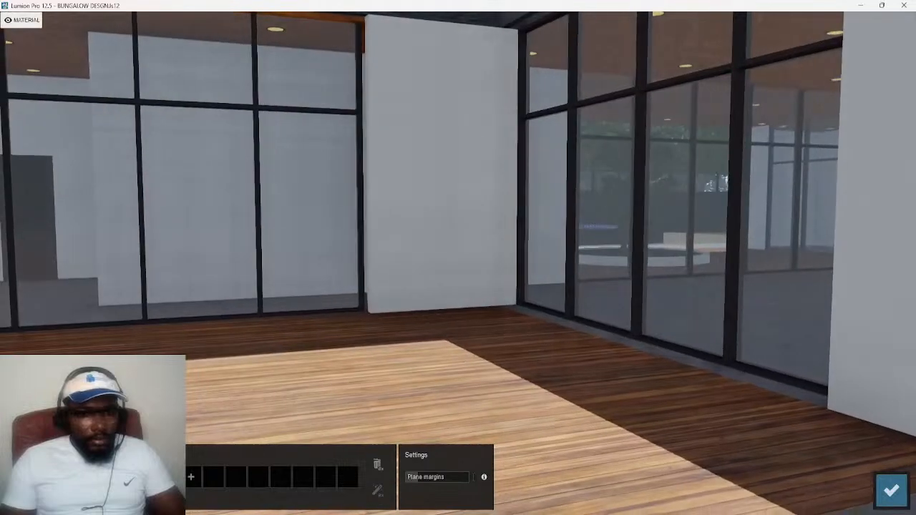
{"action": "left_click", "coordinate": [192, 477]}
{"action": "left_click", "coordinate": [692, 212]}
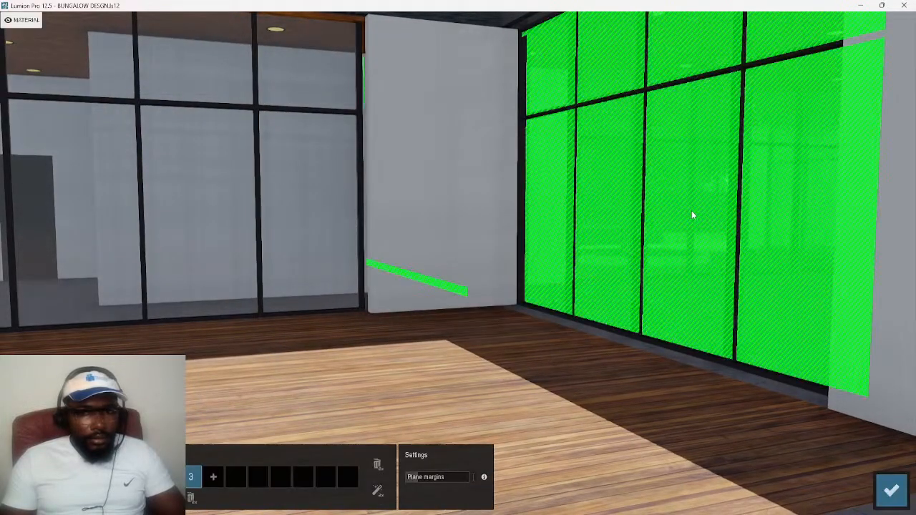
{"action": "left_click", "coordinate": [213, 478]}
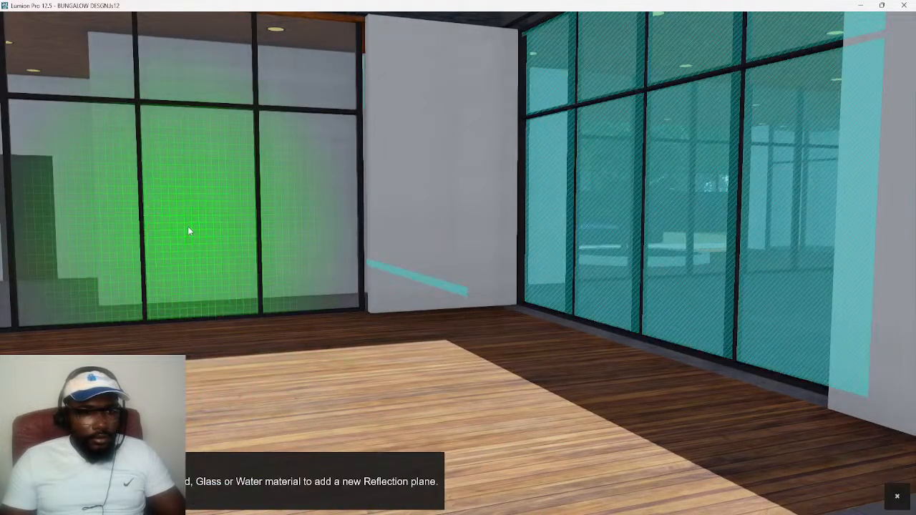
{"action": "left_click", "coordinate": [188, 227]}
- Add reflection planes on another glazed wall and on the pool water
{"action": "key", "text": "w"}
{"action": "right_click_drag", "start_coordinate": [188, 226], "coordinate": [255, 439]}
{"action": "left_click", "coordinate": [236, 478]}
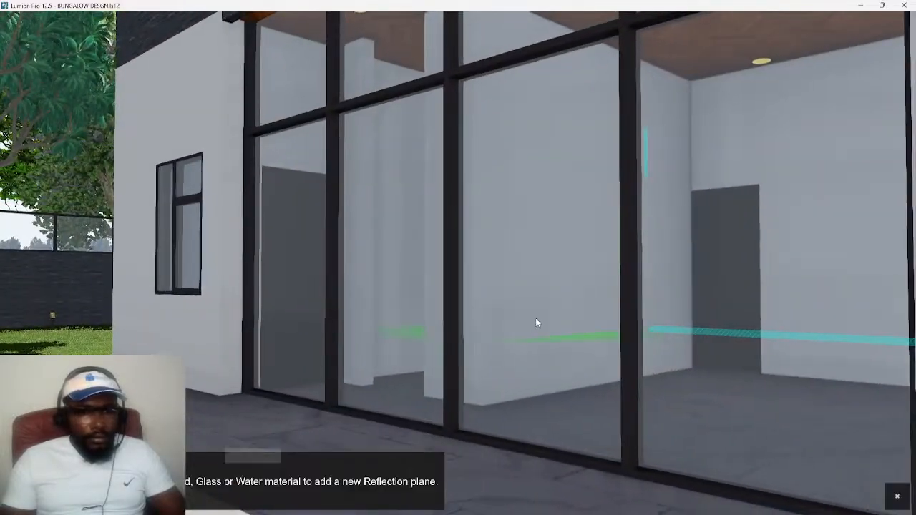
{"action": "left_click", "coordinate": [536, 318]}
{"action": "key", "text": "a"}
{"action": "right_click_drag", "start_coordinate": [535, 318], "coordinate": [64, 329]}
{"action": "key", "text": "a"}
{"action": "key", "text": "q"}
{"action": "key", "text": "w"}
{"action": "left_click", "coordinate": [259, 477]}
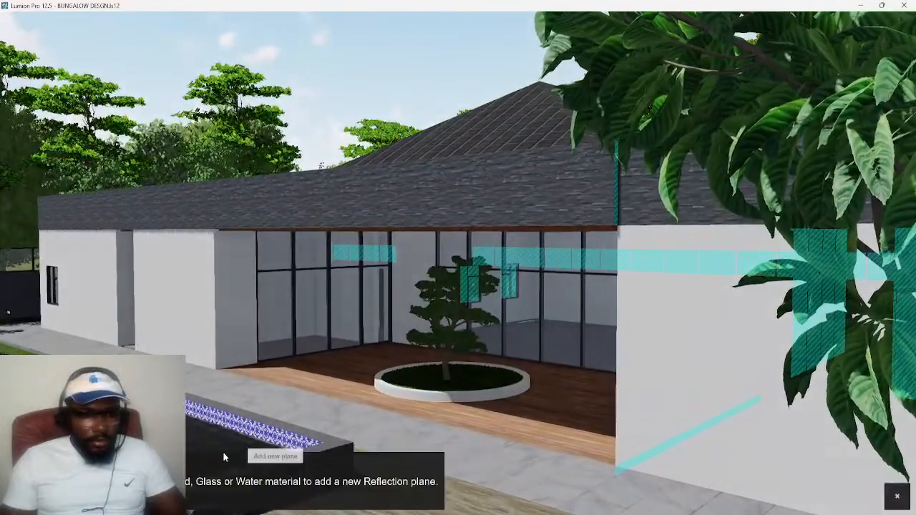
{"action": "right_click_drag", "start_coordinate": [358, 286], "coordinate": [280, 380]}
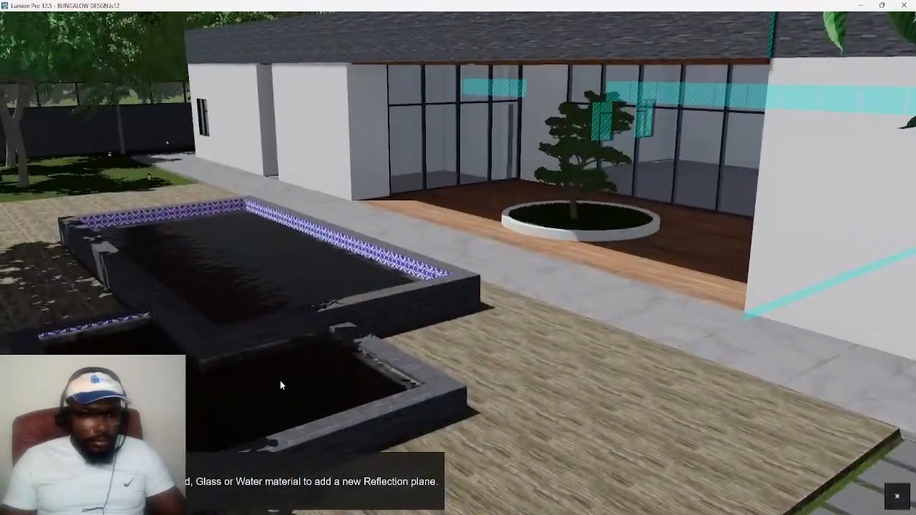
{"action": "left_click", "coordinate": [225, 400]}
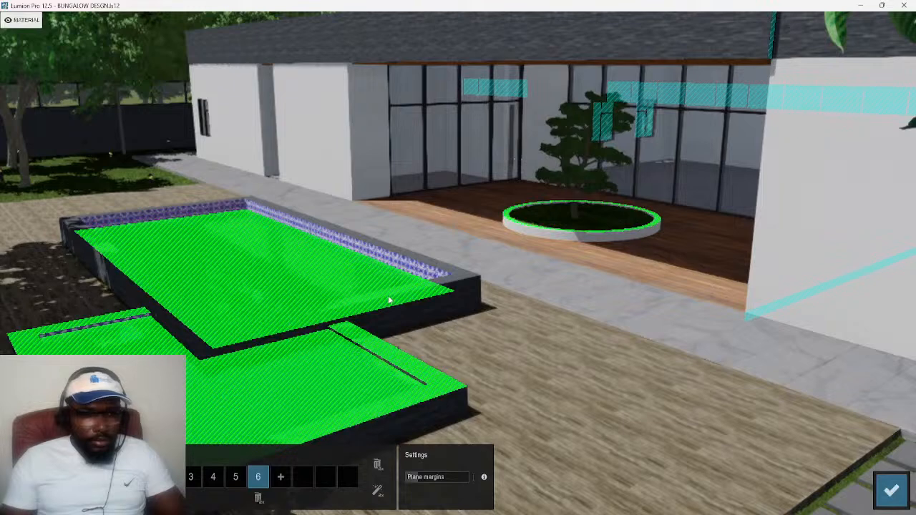
- Add planes on the glass facade and left glass wall, then confirm the eight reflection planes
{"action": "right_click_drag", "start_coordinate": [389, 300], "coordinate": [334, 383]}
{"action": "key", "text": "w"}
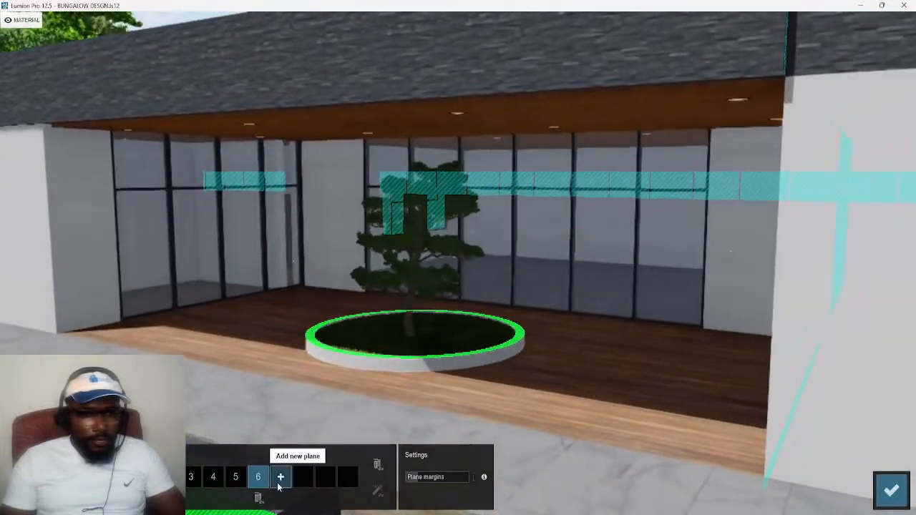
{"action": "left_click", "coordinate": [280, 479]}
{"action": "left_click", "coordinate": [545, 235]}
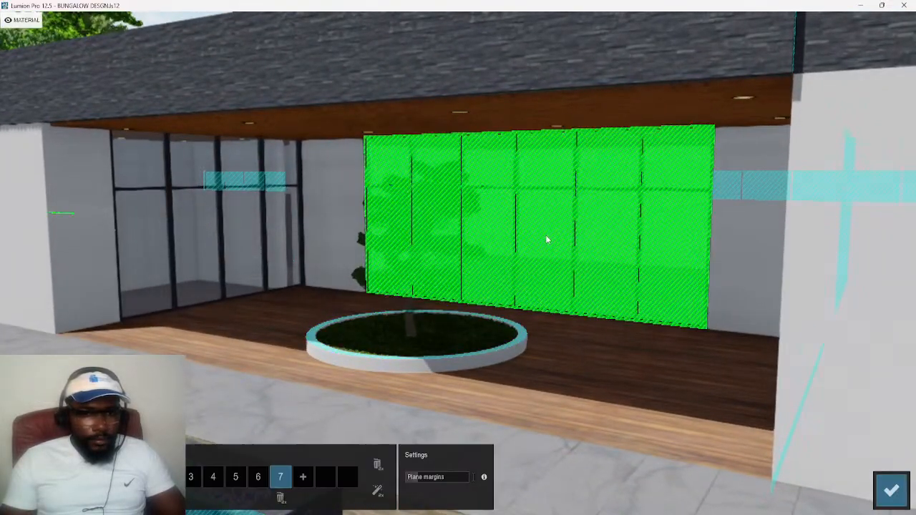
{"action": "left_click", "coordinate": [302, 477]}
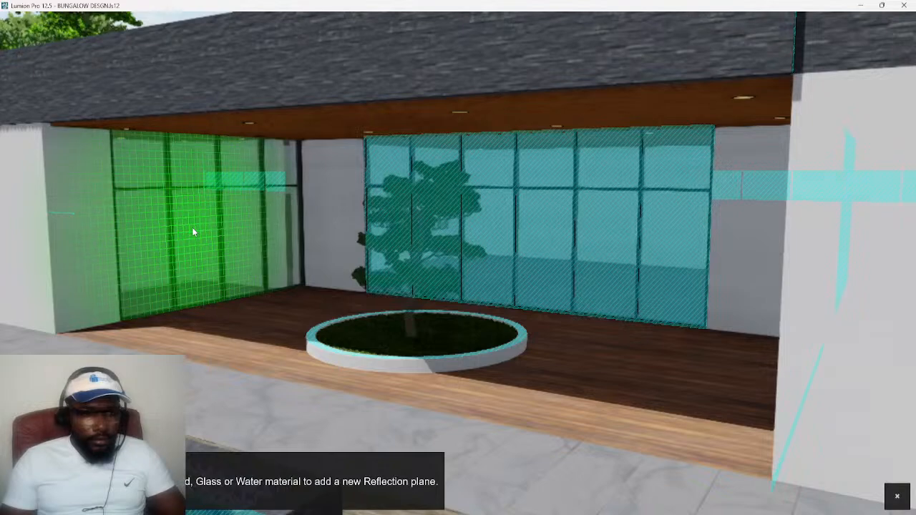
{"action": "left_click", "coordinate": [192, 227]}
{"action": "key", "text": "a"}
{"action": "right_click_drag", "start_coordinate": [251, 265], "coordinate": [308, 296]}
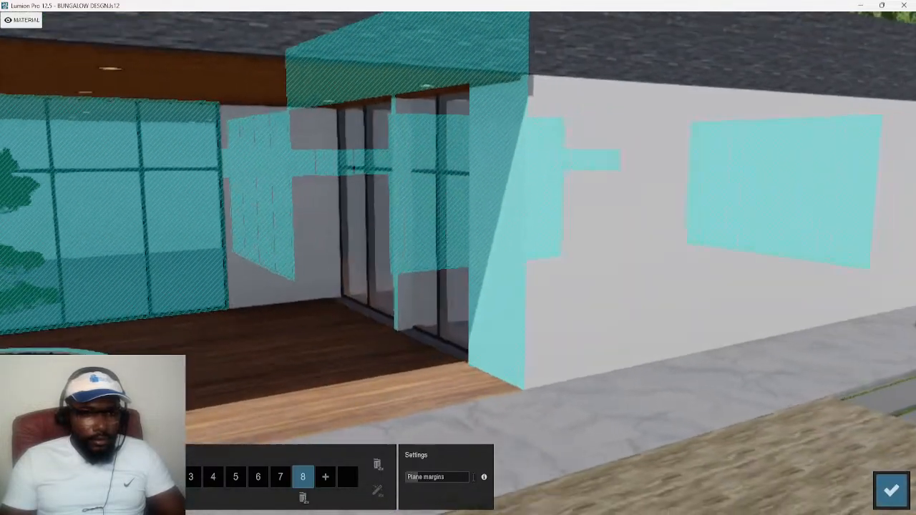
{"action": "left_click", "coordinate": [325, 477]}
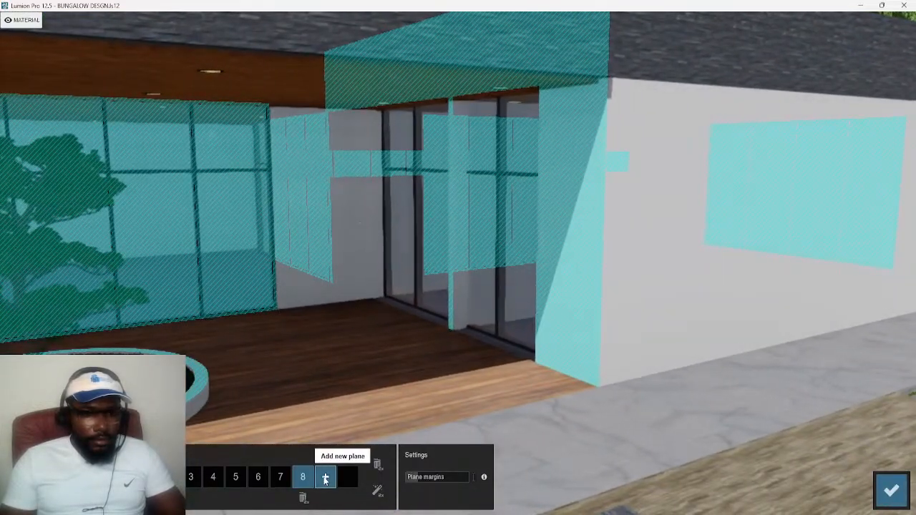
{"action": "key", "text": "d"}
{"action": "right_click_drag", "start_coordinate": [673, 373], "coordinate": [904, 12]}
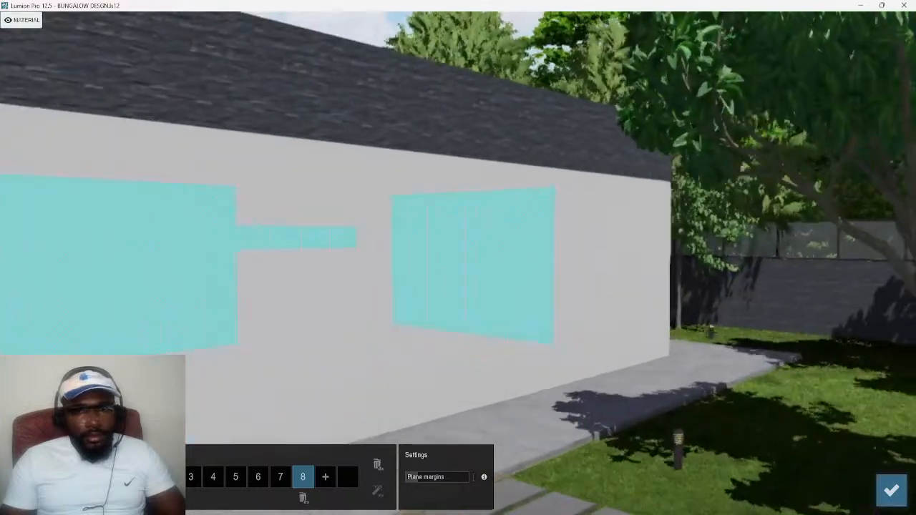
{"action": "left_click", "coordinate": [891, 492]}
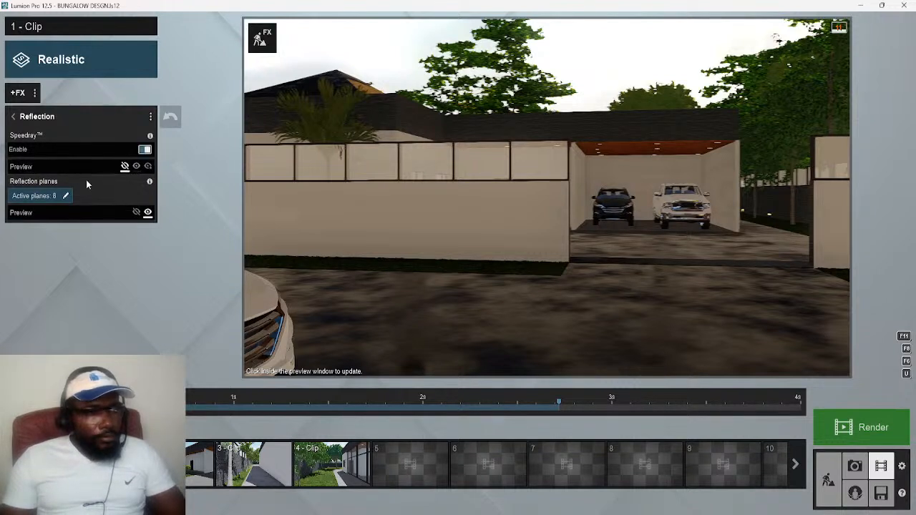
- Set the Sky Light effect's render quality to Ultra
{"action": "left_click", "coordinate": [14, 119]}
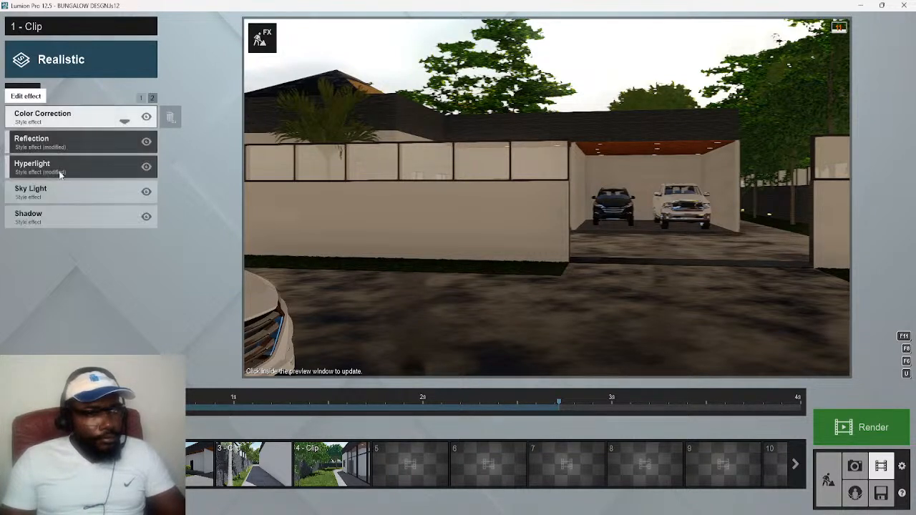
{"action": "left_click", "coordinate": [63, 198]}
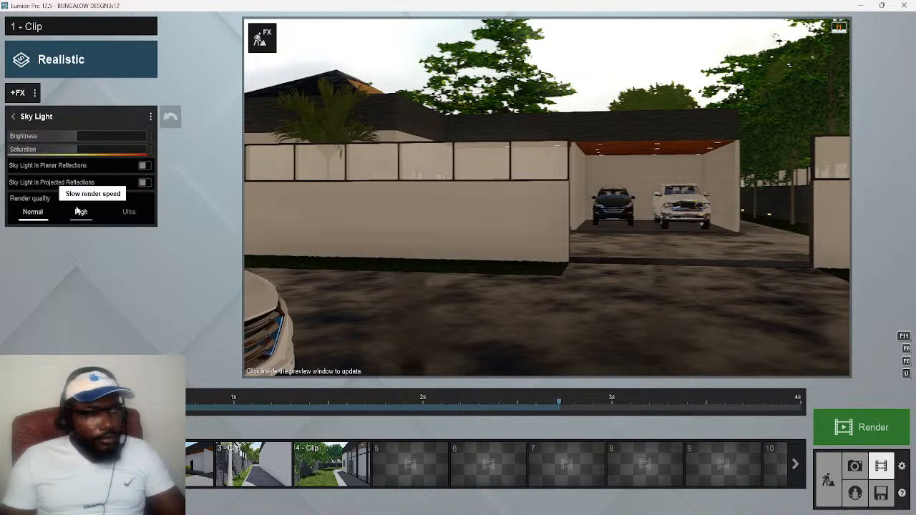
{"action": "left_click", "coordinate": [131, 213]}
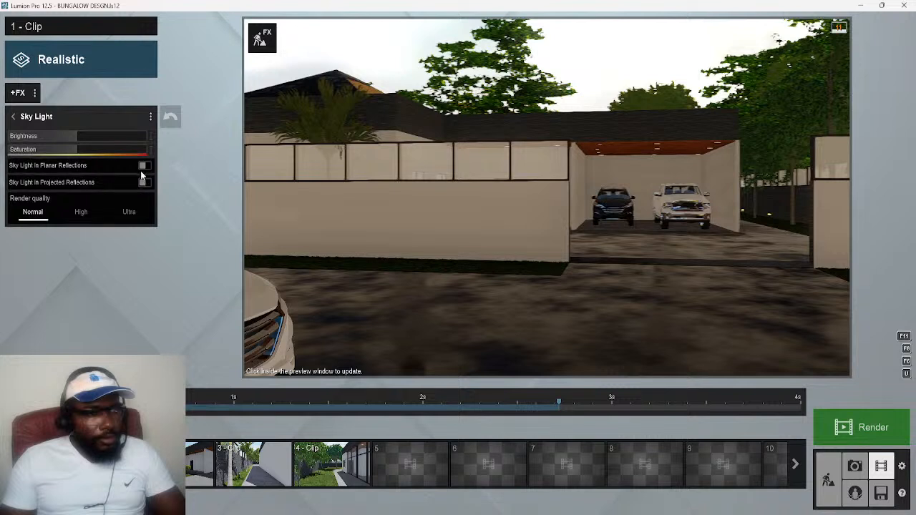
- Slightly increase the Shadow effect's shadow correction and check the full-quality preview
{"action": "left_click", "coordinate": [12, 116]}
{"action": "left_click", "coordinate": [78, 218]}
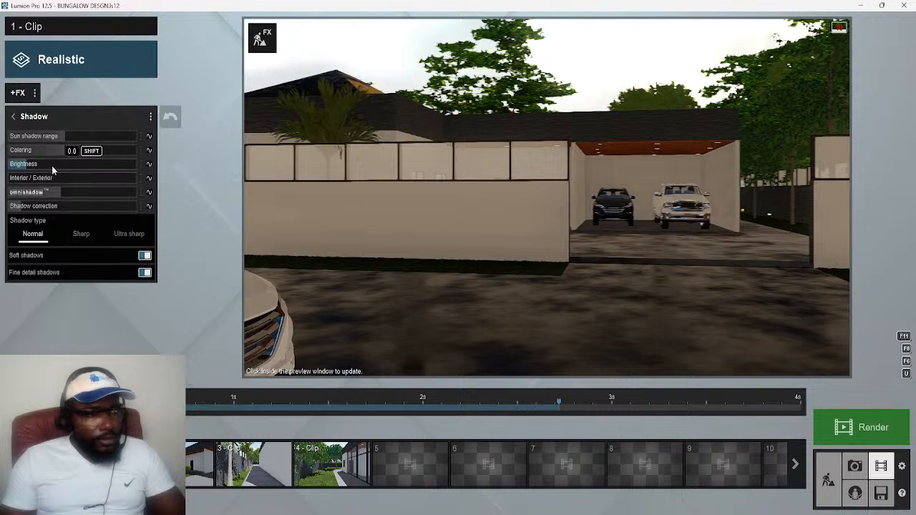
{"action": "left_click", "coordinate": [524, 281]}
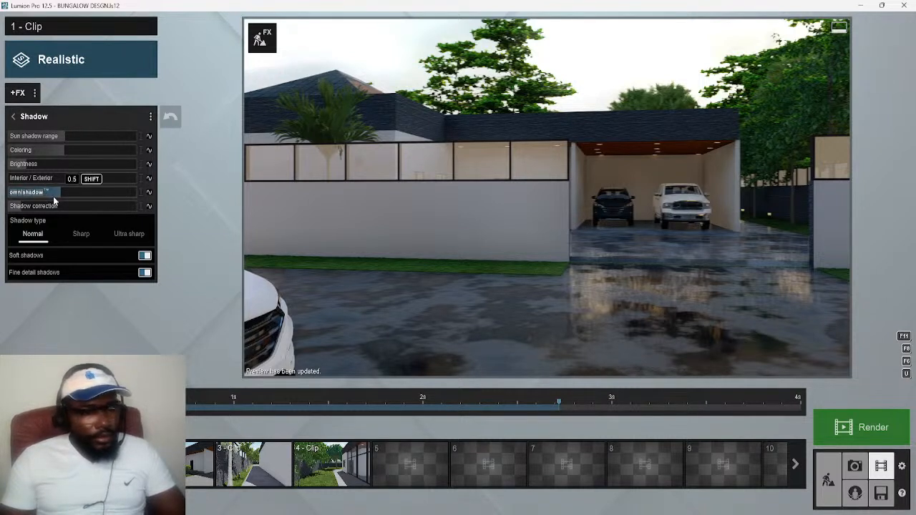
{"action": "left_click_drag", "start_coordinate": [22, 209], "coordinate": [30, 209]}
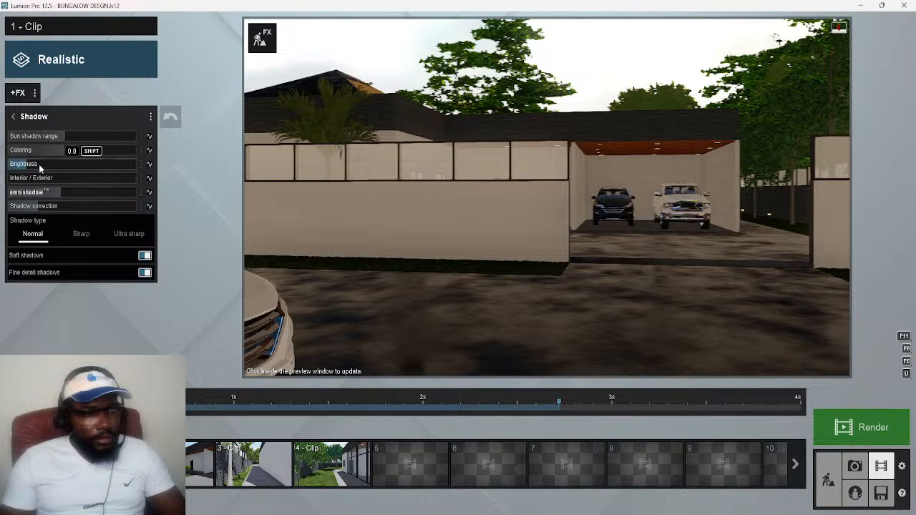
{"action": "left_click", "coordinate": [583, 325]}
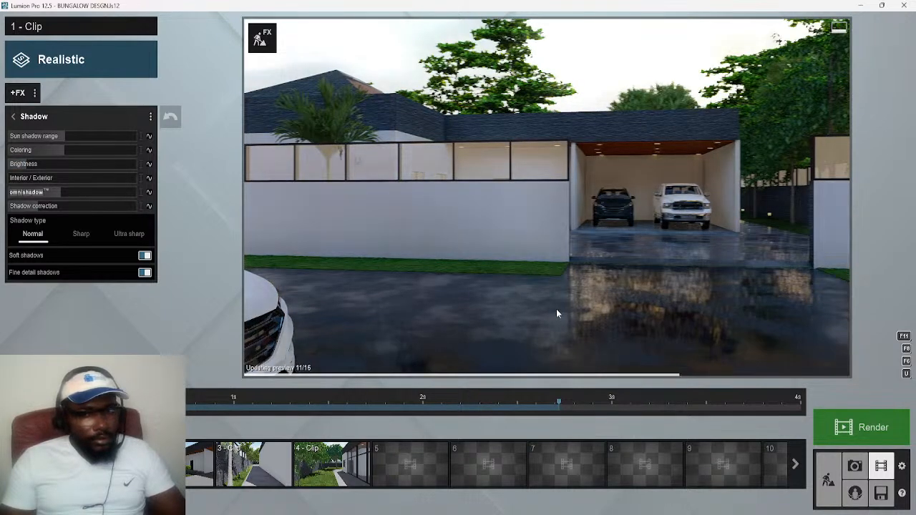
{"action": "left_click", "coordinate": [14, 117]}
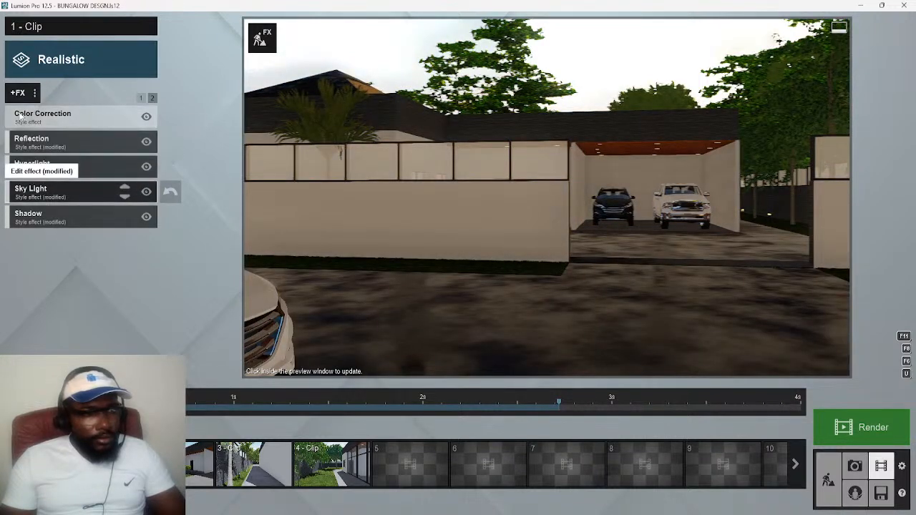
- Cool the Color Correction temperature slightly and lower brightness from 0.7 to 0.6
{"action": "left_click", "coordinate": [68, 120]}
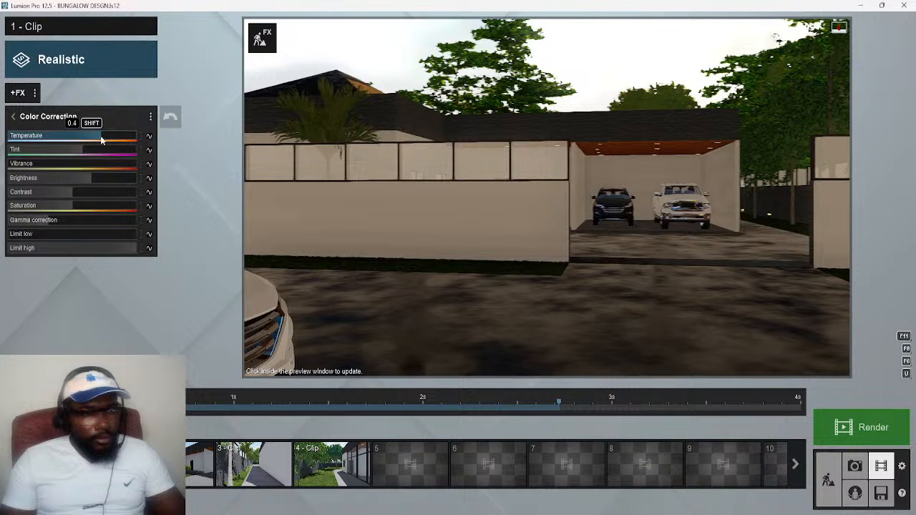
{"action": "mouse_move", "coordinate": [101, 136]}
{"action": "left_mouse_down"}
{"action": "mouse_move", "coordinate": [92, 136]}
{"action": "mouse_move", "coordinate": [105, 137]}
{"action": "left_mouse_up"}
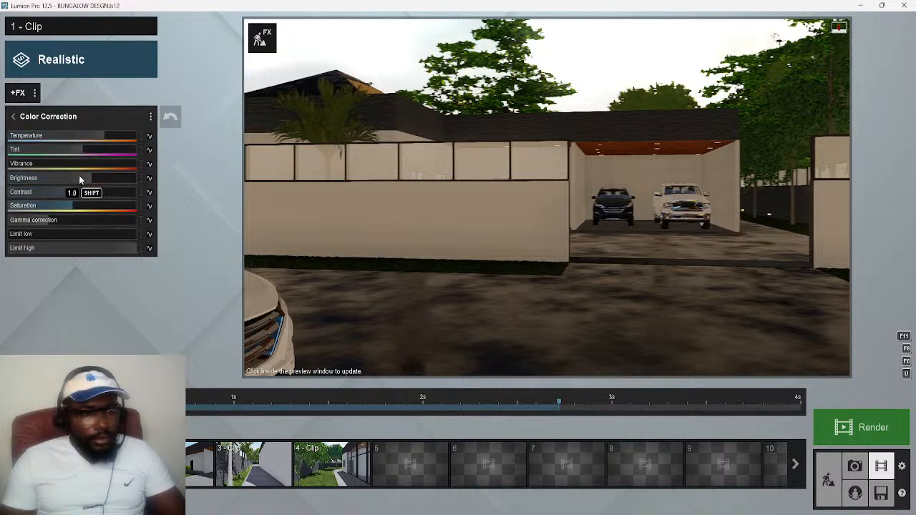
{"action": "mouse_move", "coordinate": [90, 177]}
{"action": "left_mouse_down"}
{"action": "mouse_move", "coordinate": [75, 177]}
{"action": "mouse_move", "coordinate": [92, 180]}
{"action": "left_mouse_up"}
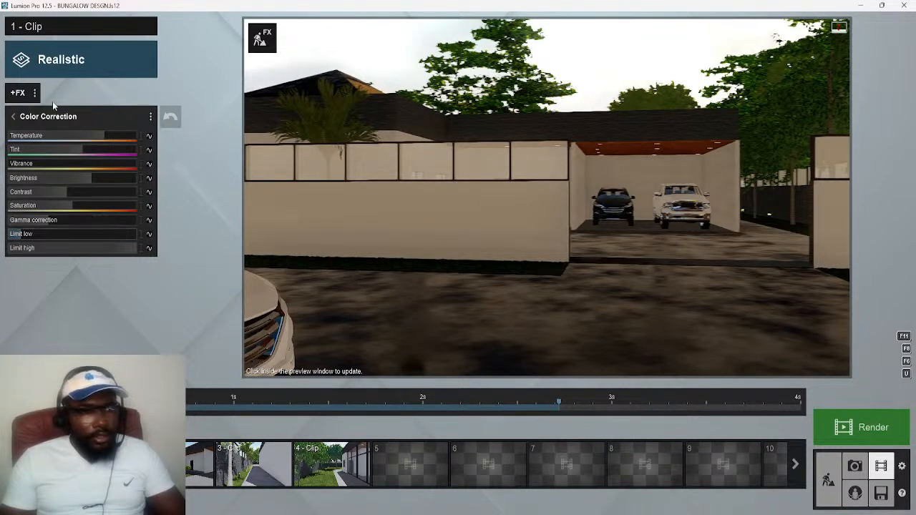
{"action": "left_click", "coordinate": [12, 117]}
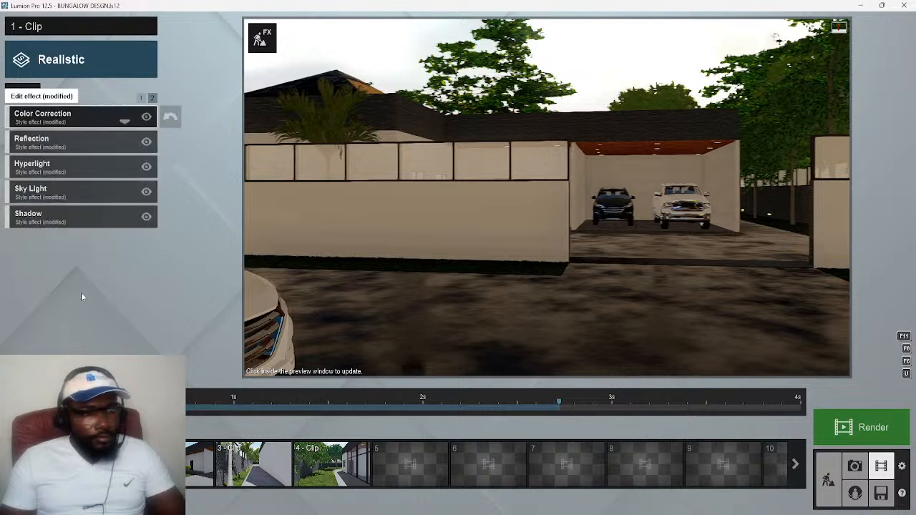
{"action": "left_click", "coordinate": [141, 98]}
{"action": "left_click", "coordinate": [18, 92]}
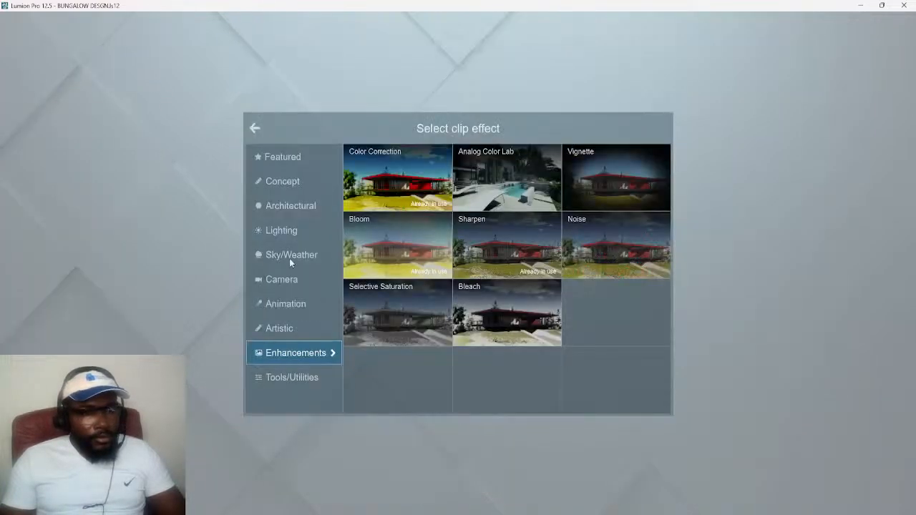
{"action": "left_click", "coordinate": [294, 378]}
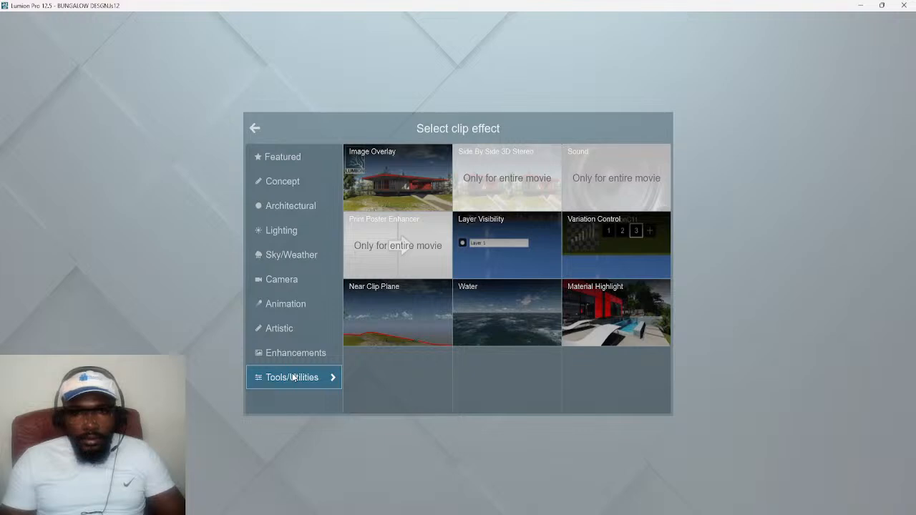
{"action": "left_click", "coordinate": [289, 159]}
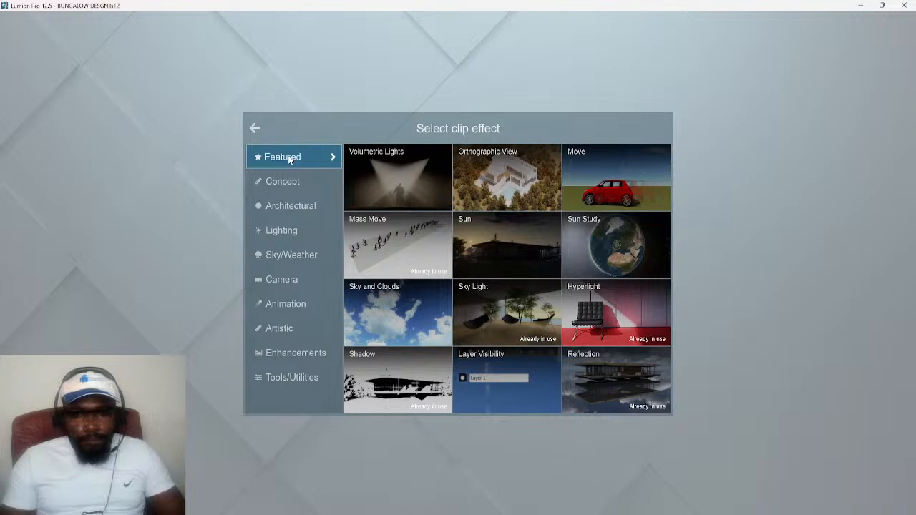
{"action": "left_click", "coordinate": [254, 130]}
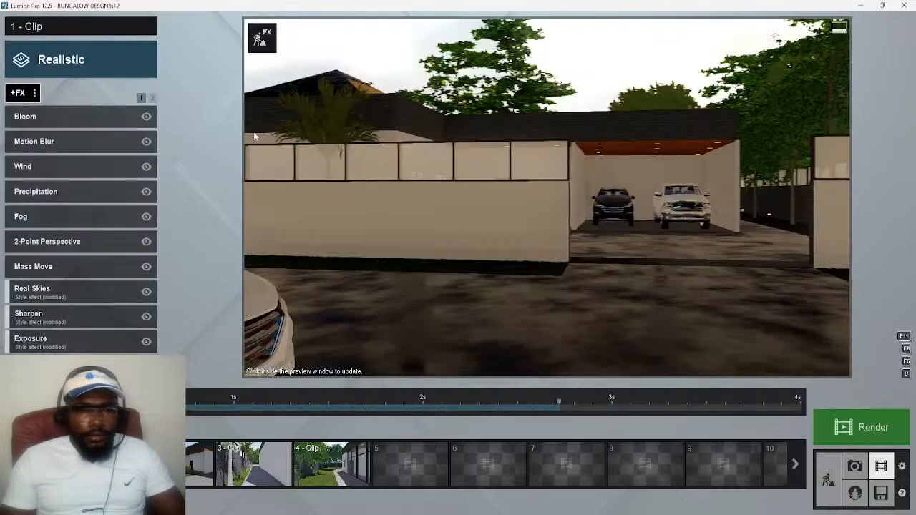
{"action": "left_click", "coordinate": [540, 291]}
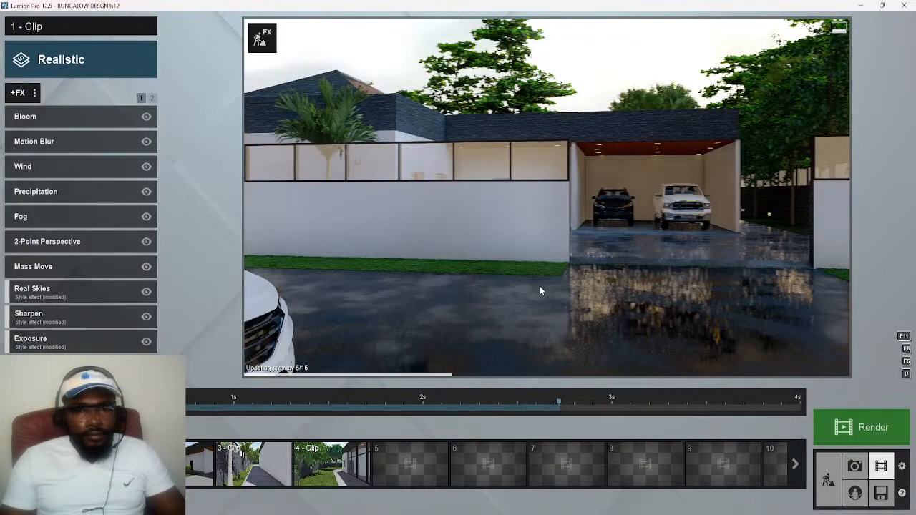
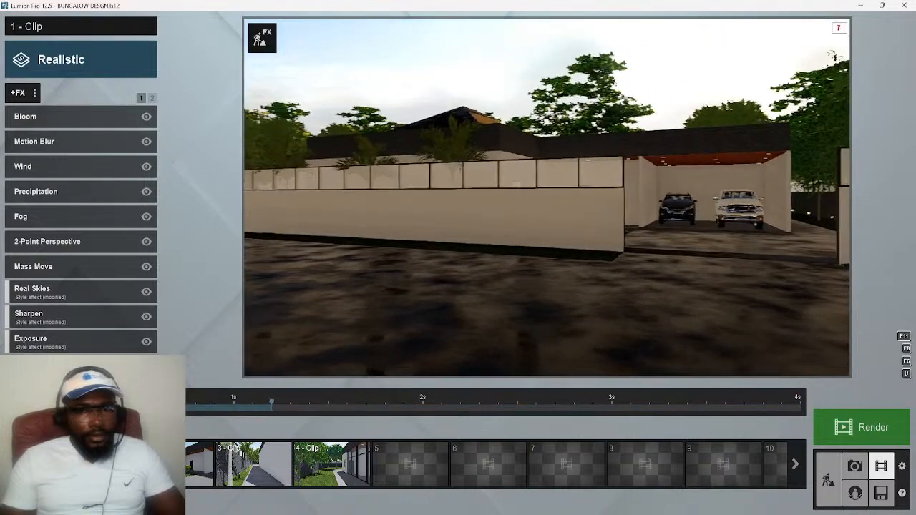
- Copy clip 1's Realistic effect list and paste it onto clip 2
{"action": "left_click", "coordinate": [33, 93]}
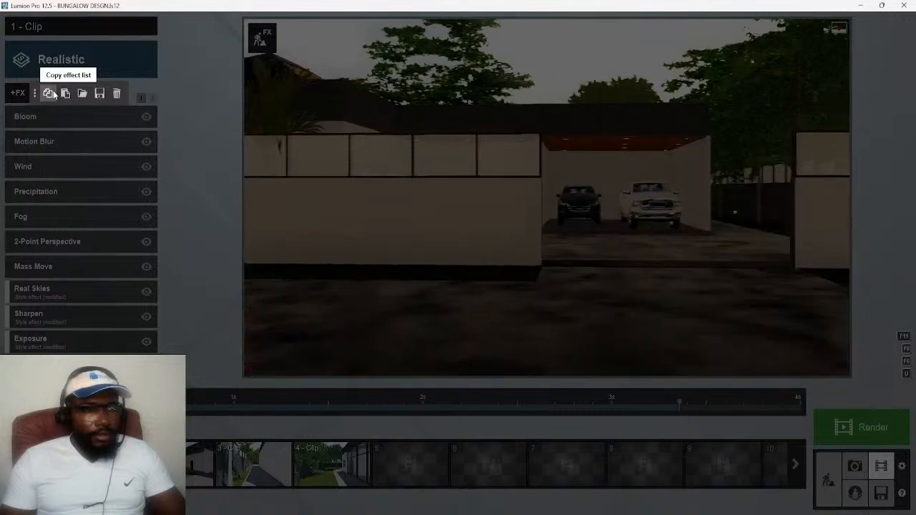
{"action": "left_click", "coordinate": [52, 94]}
{"action": "left_click", "coordinate": [175, 465]}
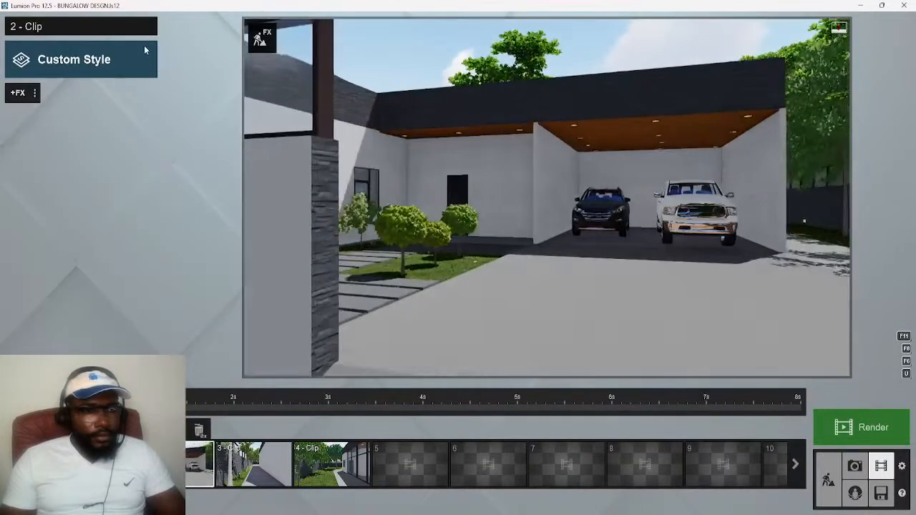
{"action": "left_click", "coordinate": [35, 93]}
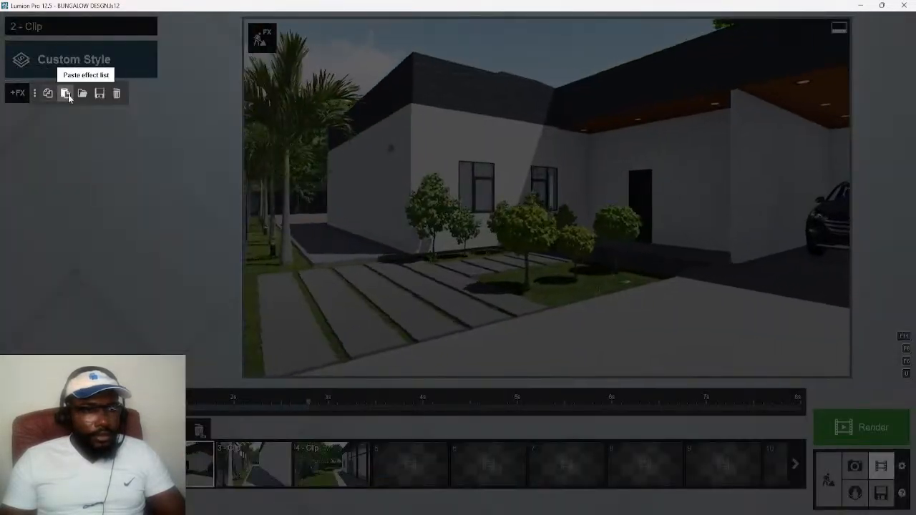
{"action": "left_click", "coordinate": [66, 93]}
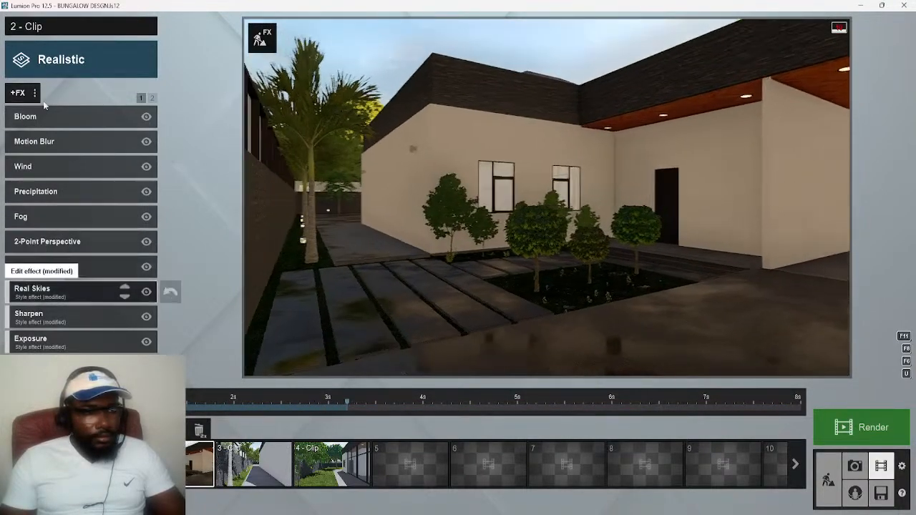
- Raise clip 2's Exposure effect slightly
{"action": "left_click", "coordinate": [151, 98]}
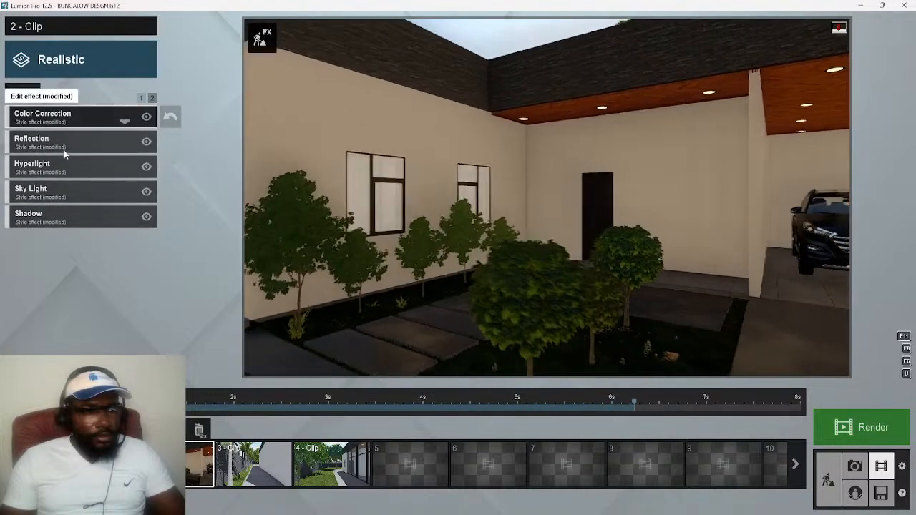
{"action": "left_click", "coordinate": [142, 98]}
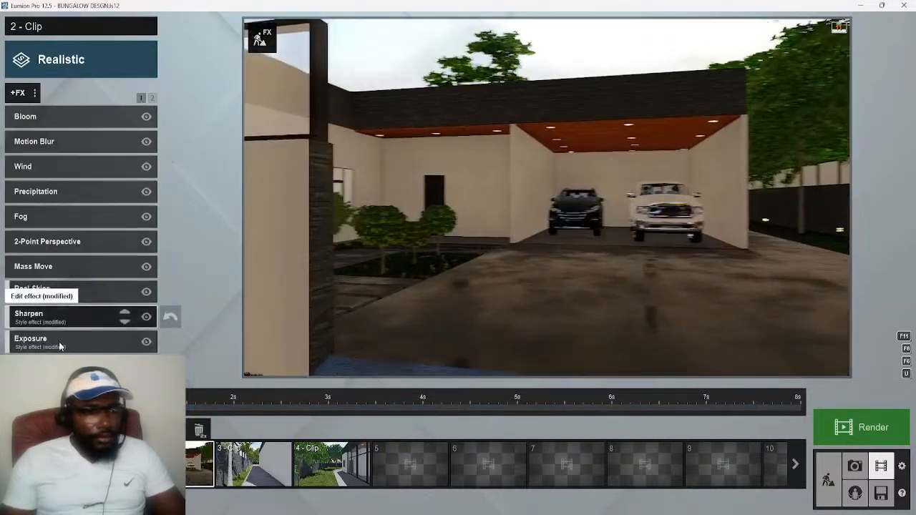
{"action": "left_click", "coordinate": [58, 346]}
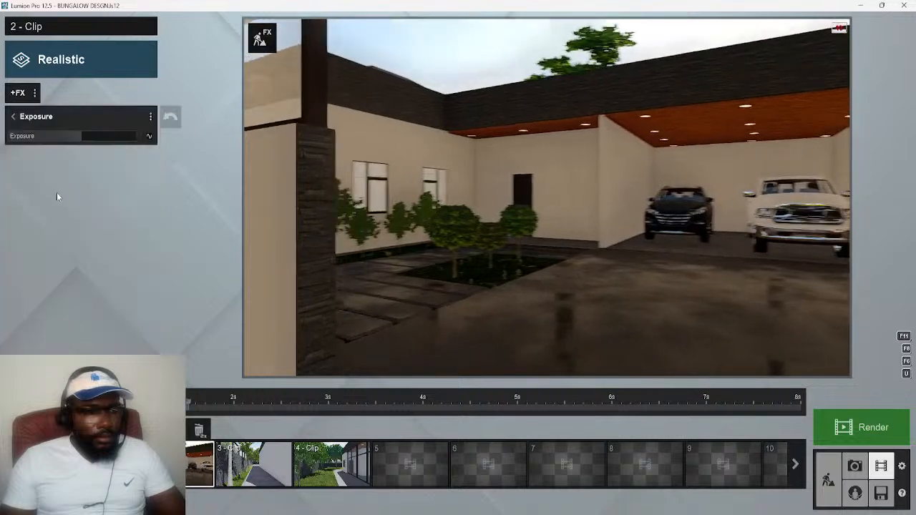
{"action": "left_click_drag", "start_coordinate": [82, 141], "coordinate": [92, 139]}
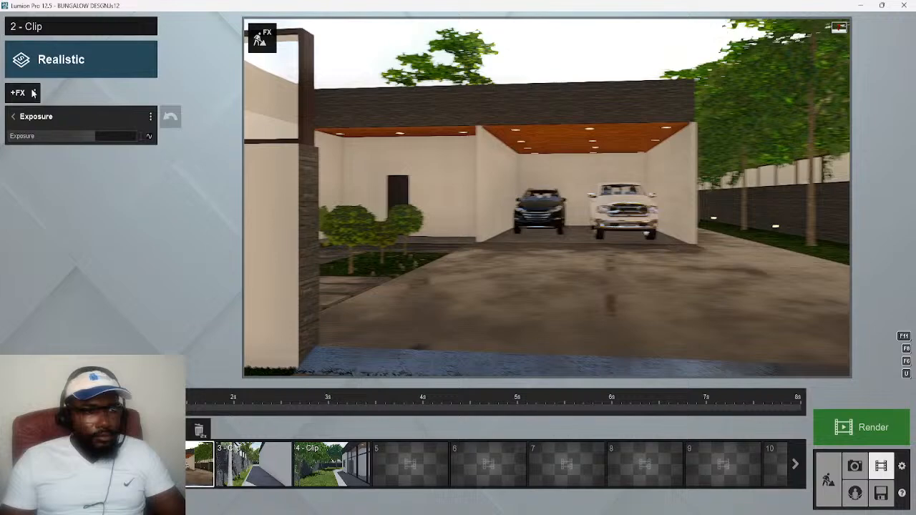
- Copy clip 2's effect list and paste it onto clip 3, then move to clip 4
{"action": "left_click", "coordinate": [33, 93]}
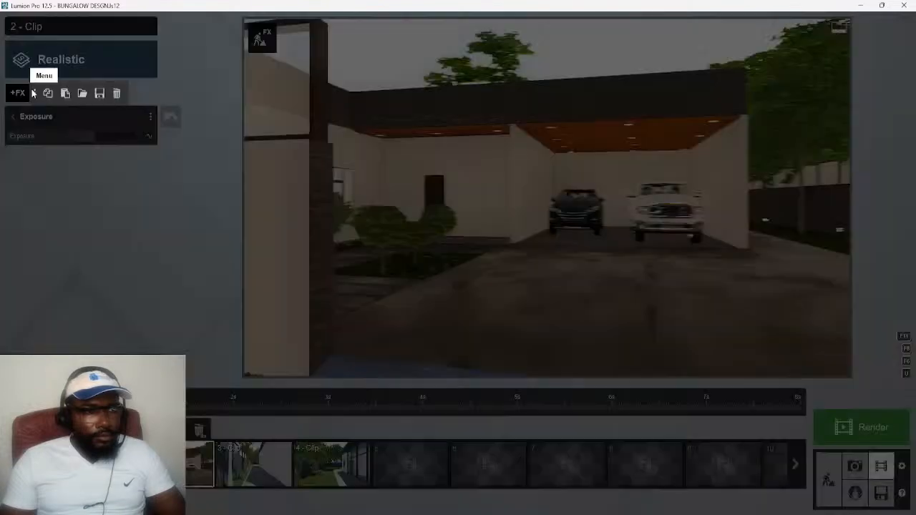
{"action": "left_click", "coordinate": [55, 94]}
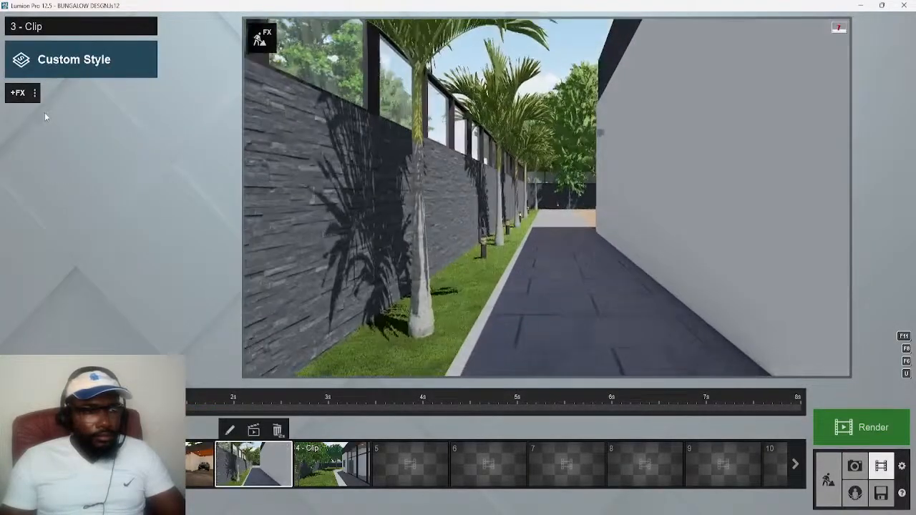
{"action": "left_click", "coordinate": [34, 93]}
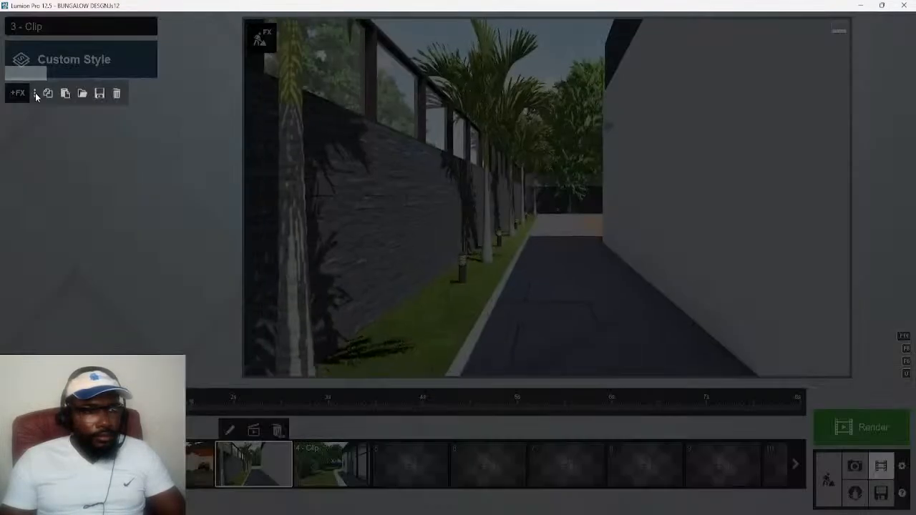
{"action": "left_click", "coordinate": [65, 94]}
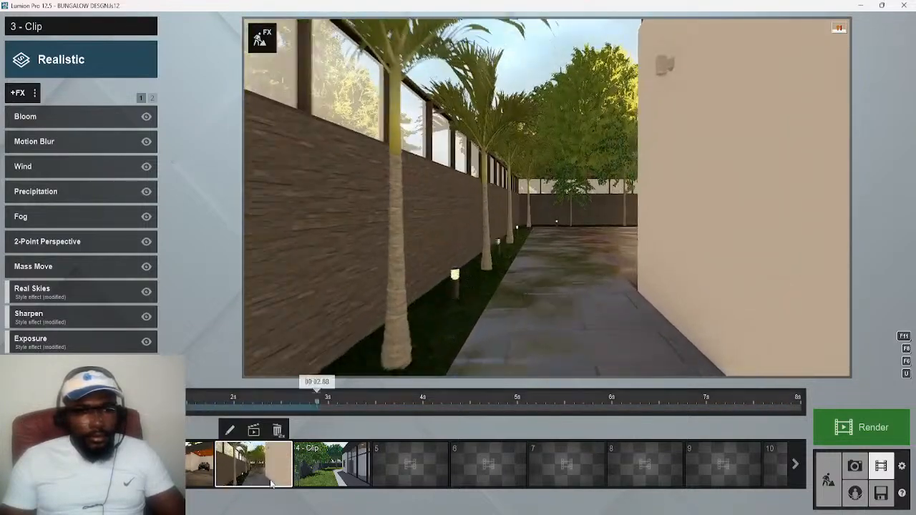
{"action": "left_click", "coordinate": [326, 469]}
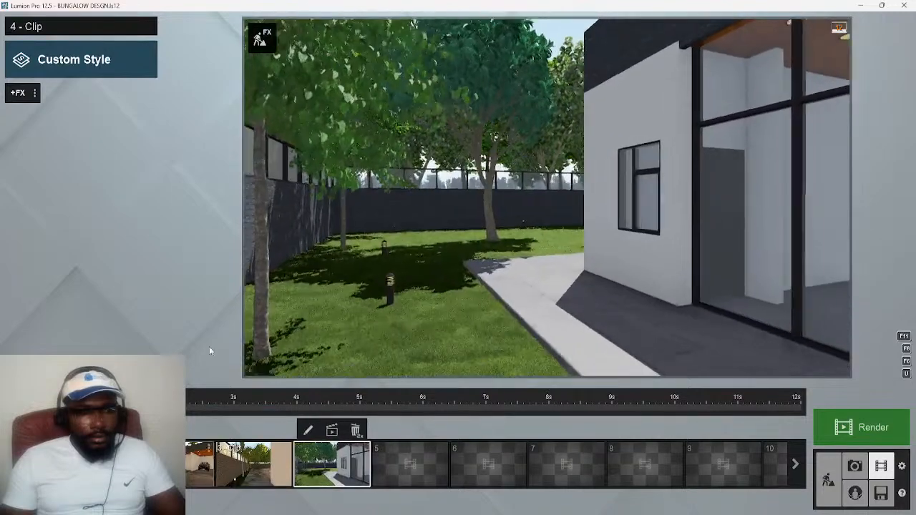
- Paste the Realistic effect list onto clip 4 and check its Bloom and Motion Blur settings
{"action": "left_click", "coordinate": [36, 93]}
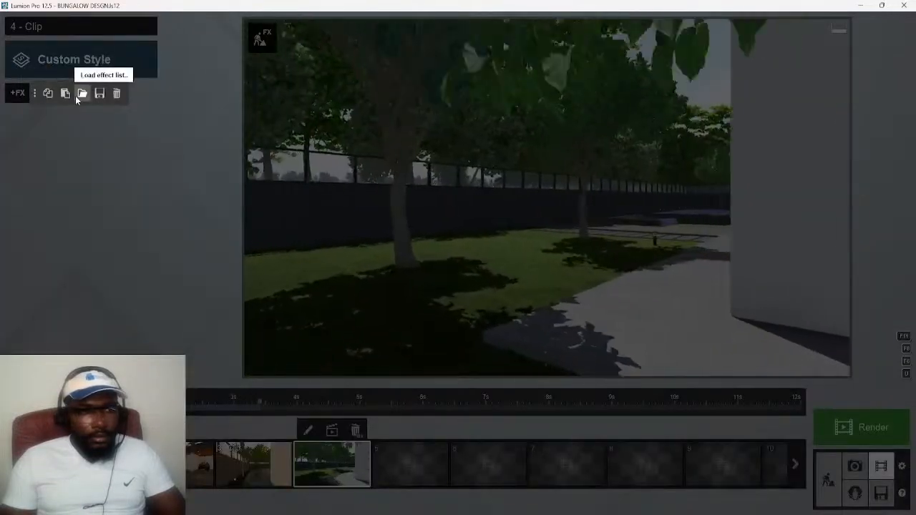
{"action": "left_click", "coordinate": [65, 94]}
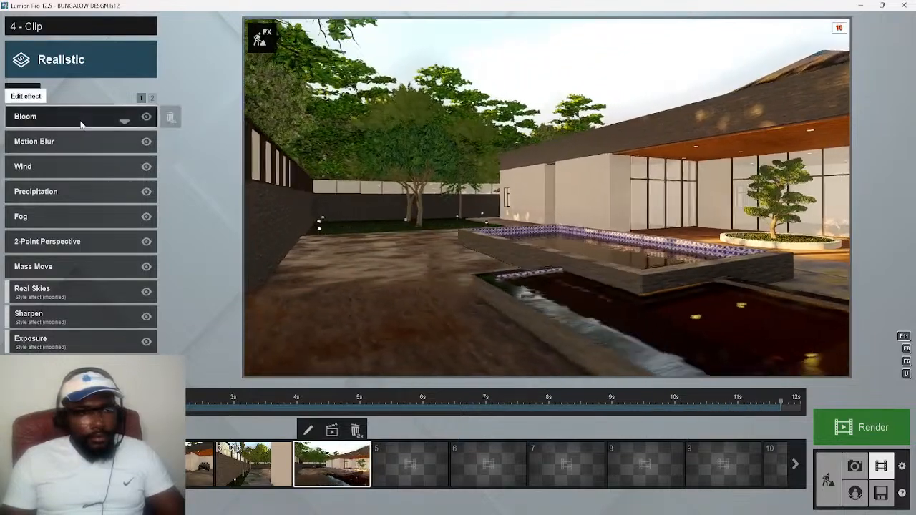
{"action": "left_click", "coordinate": [81, 121]}
{"action": "mouse_move", "coordinate": [50, 140]}
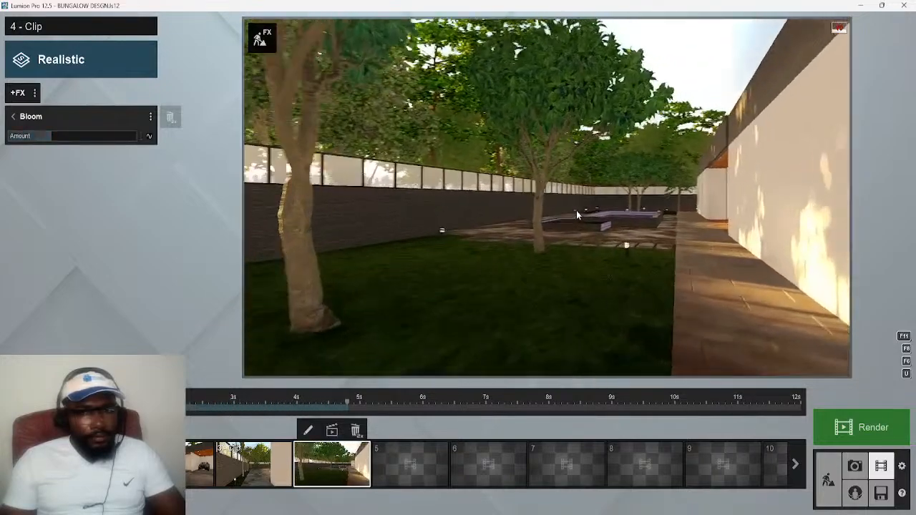
{"action": "left_click", "coordinate": [12, 119]}
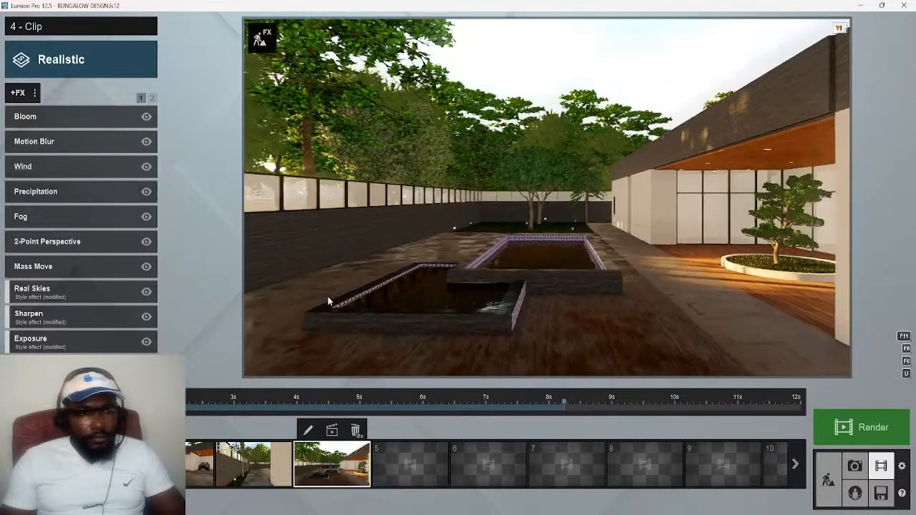
{"action": "left_click", "coordinate": [71, 141]}
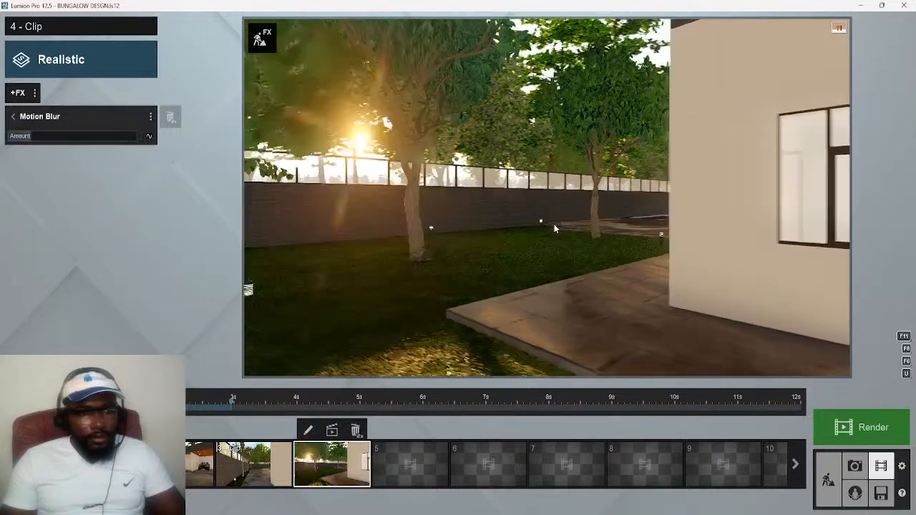
{"action": "left_click", "coordinate": [12, 116]}
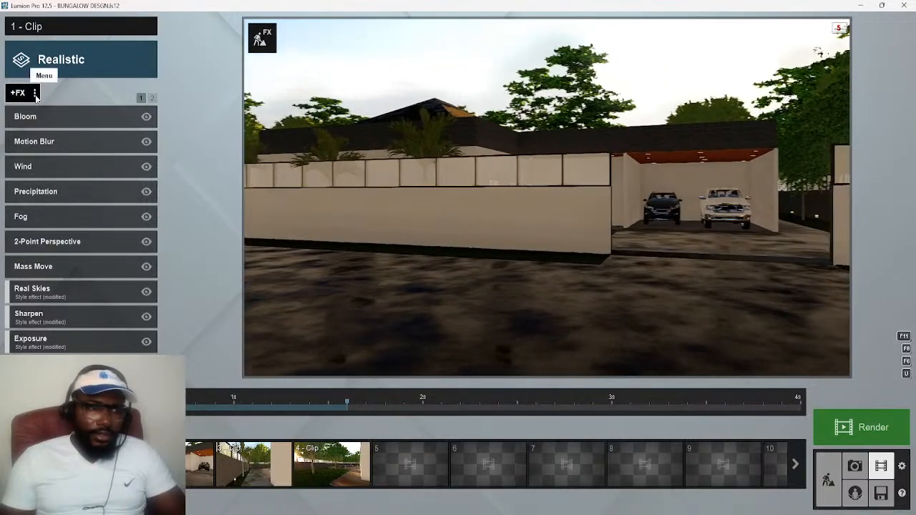
- Paste the copied effect list onto clip 1 and bring up the Render clip options
{"action": "left_click", "coordinate": [35, 96]}
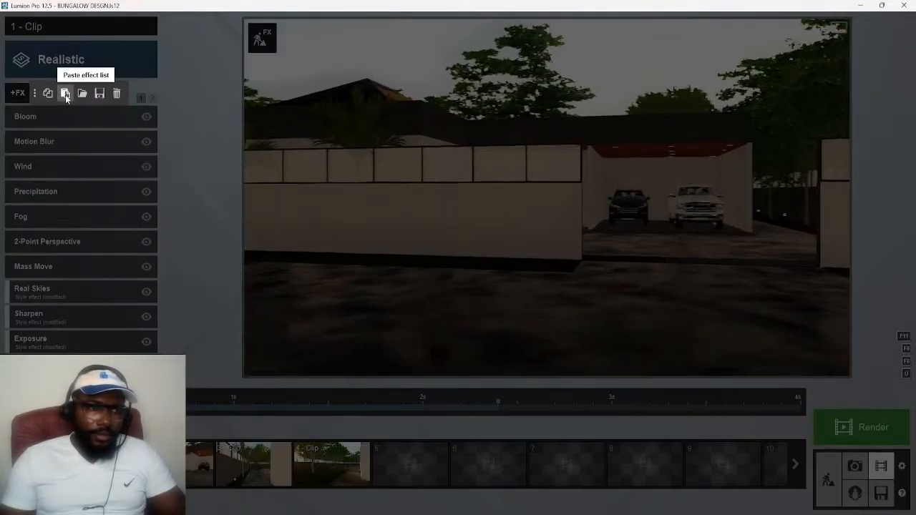
{"action": "left_click", "coordinate": [65, 95]}
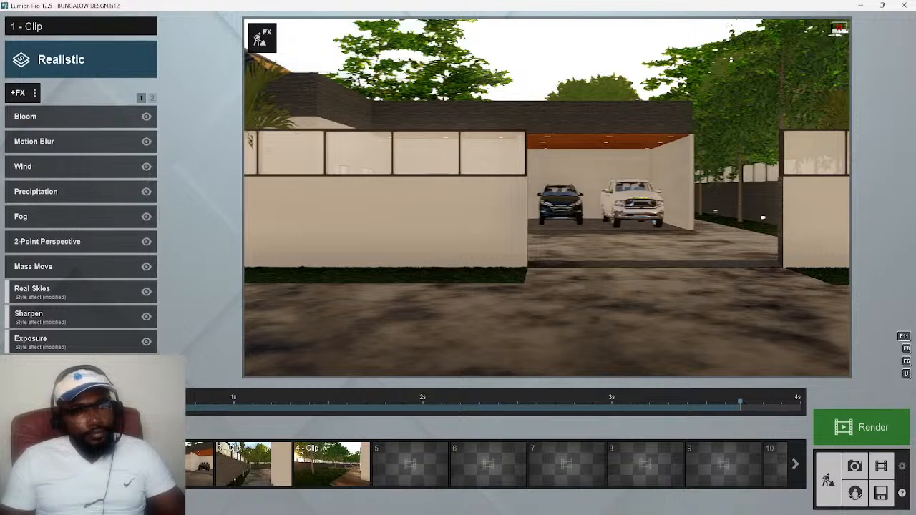
{"action": "left_click", "coordinate": [862, 427]}
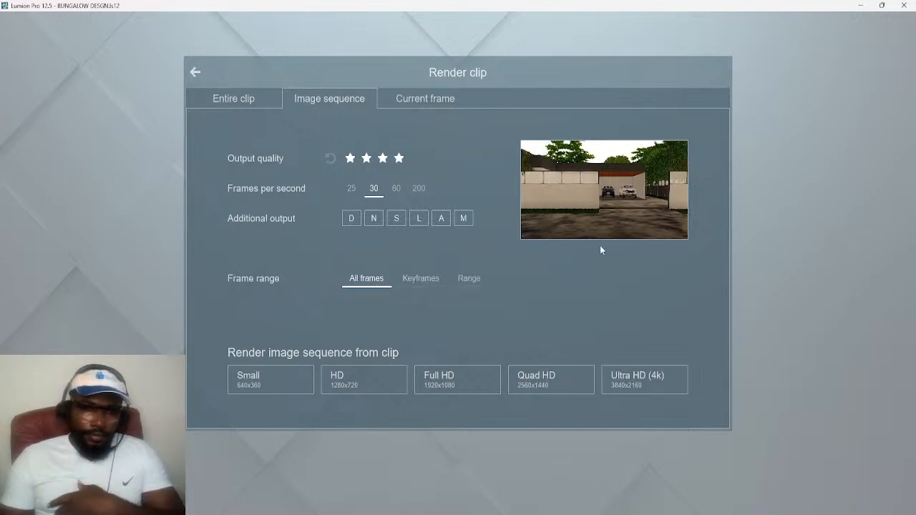
- Review the still-frame and MP4 movie render options, then close Render clip
{"action": "left_click", "coordinate": [423, 97]}
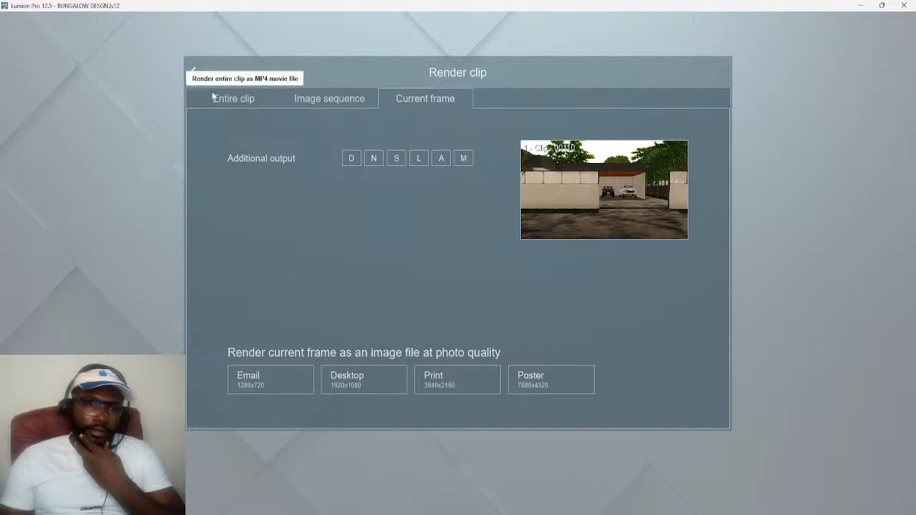
{"action": "left_click", "coordinate": [243, 100]}
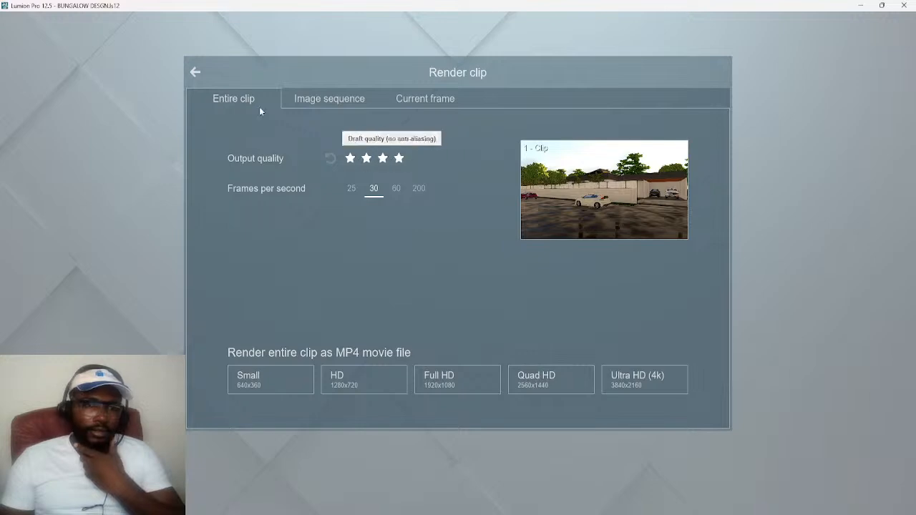
{"action": "left_click", "coordinate": [195, 73]}
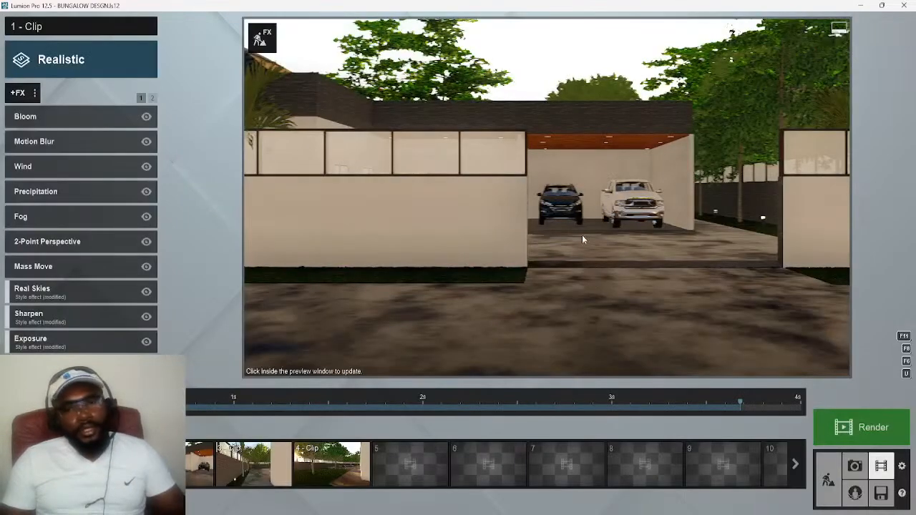
- Refresh and play clip 1's full-quality preview, then view clips 2, 3 and 4 in turn
{"action": "left_click", "coordinate": [613, 279]}
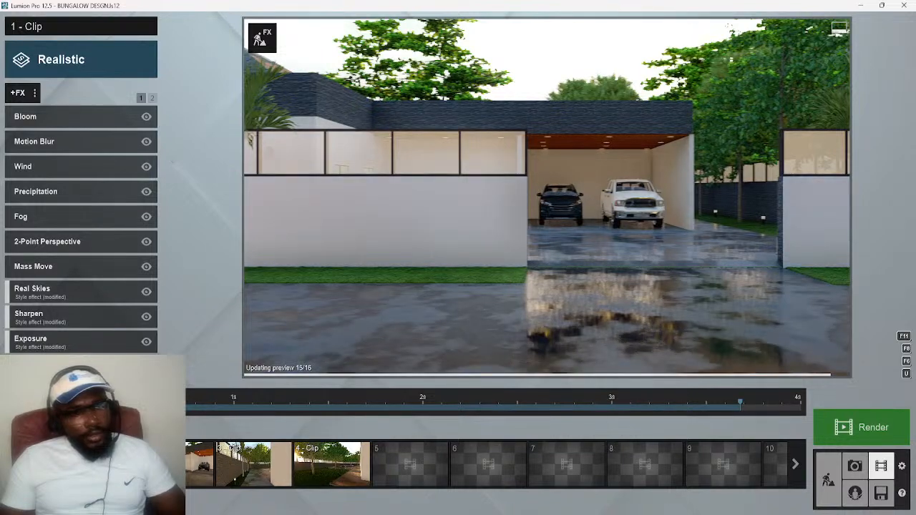
{"action": "left_click", "coordinate": [23, 403]}
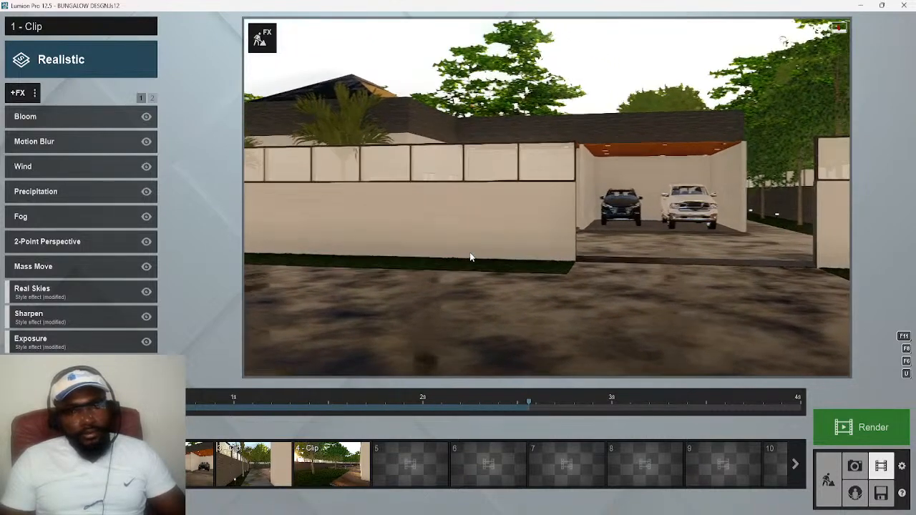
{"action": "left_click", "coordinate": [201, 464]}
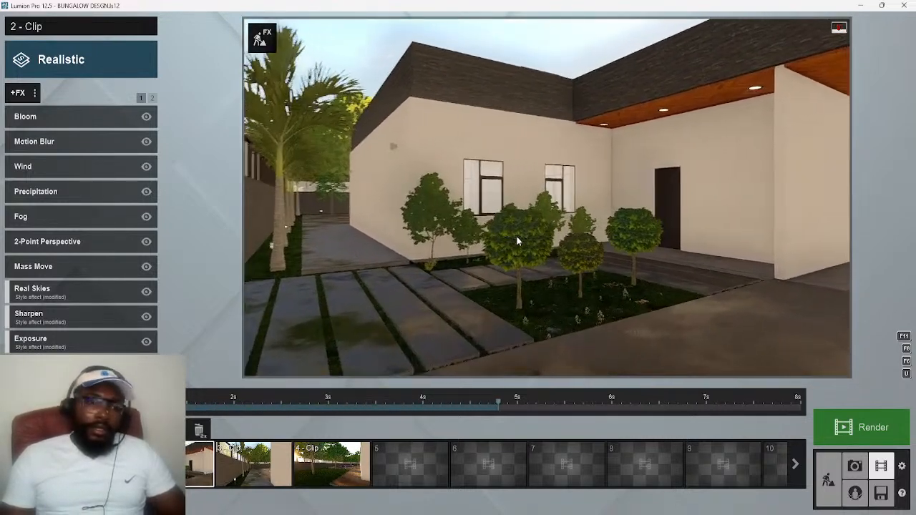
{"action": "left_click", "coordinate": [262, 458]}
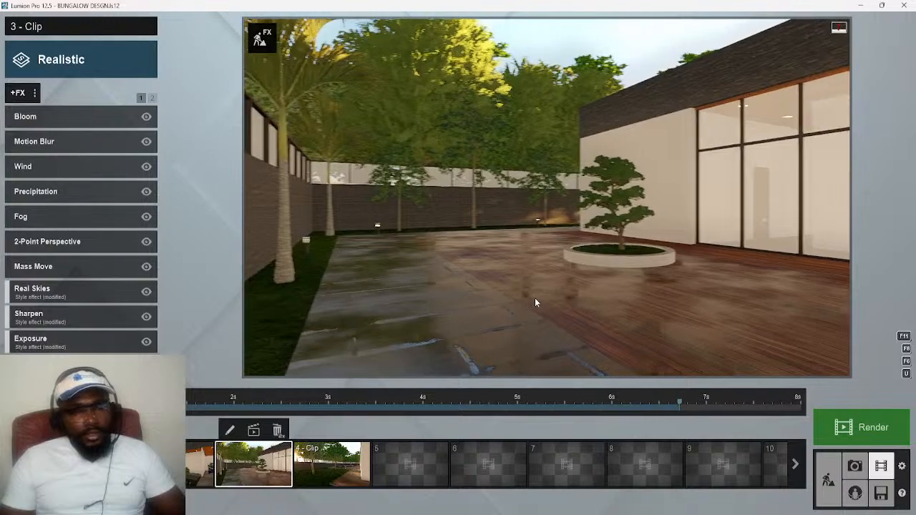
{"action": "left_click", "coordinate": [333, 461]}
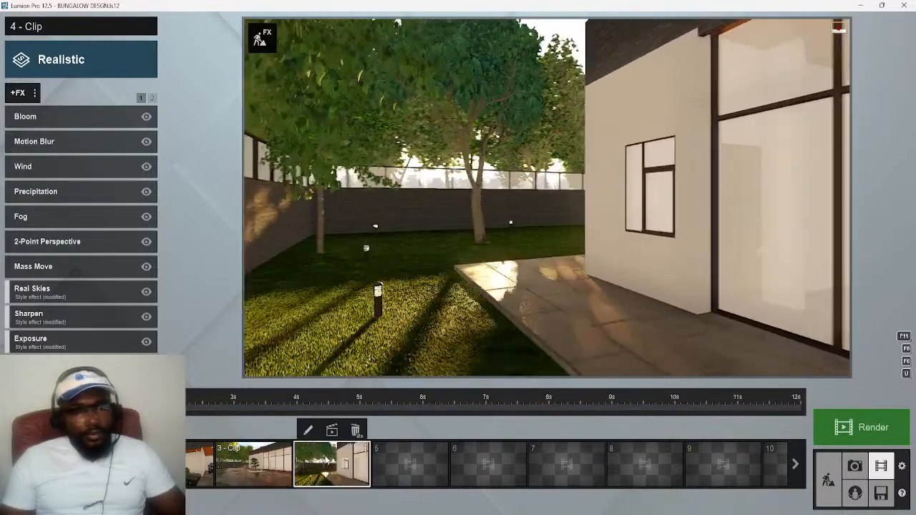